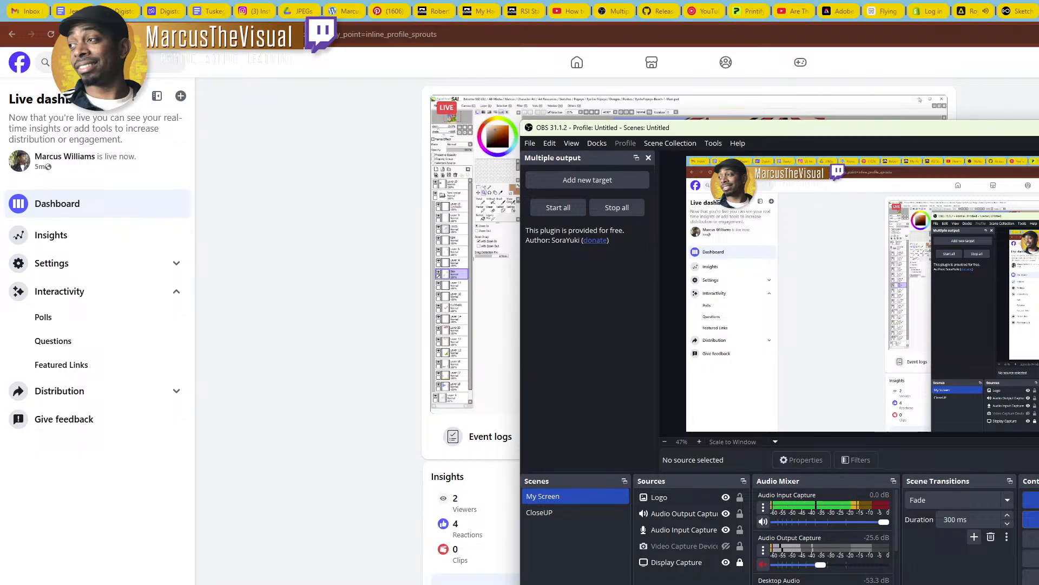
Clear the open windows off the desktop, launch TikTok LIVE Studio and go live with "Digital Coloring Process LIVE!"
key("super+Down")
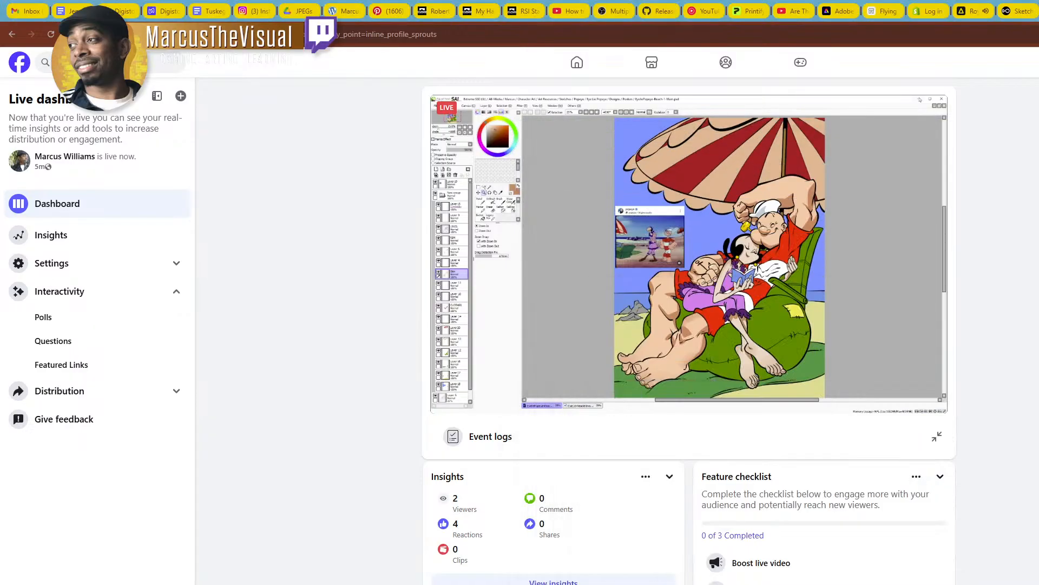
key("super+d")
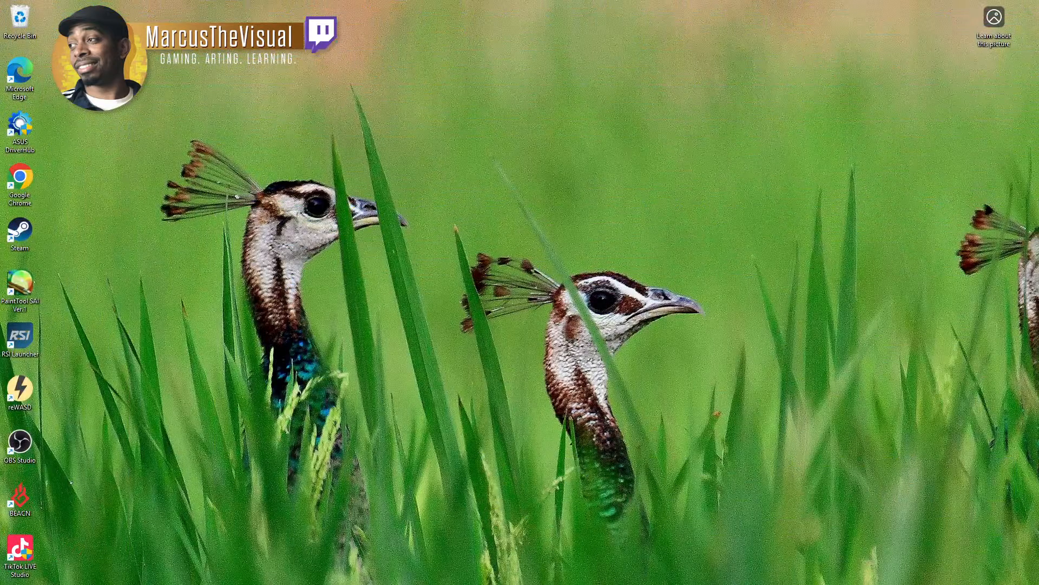
double_click(23, 549)
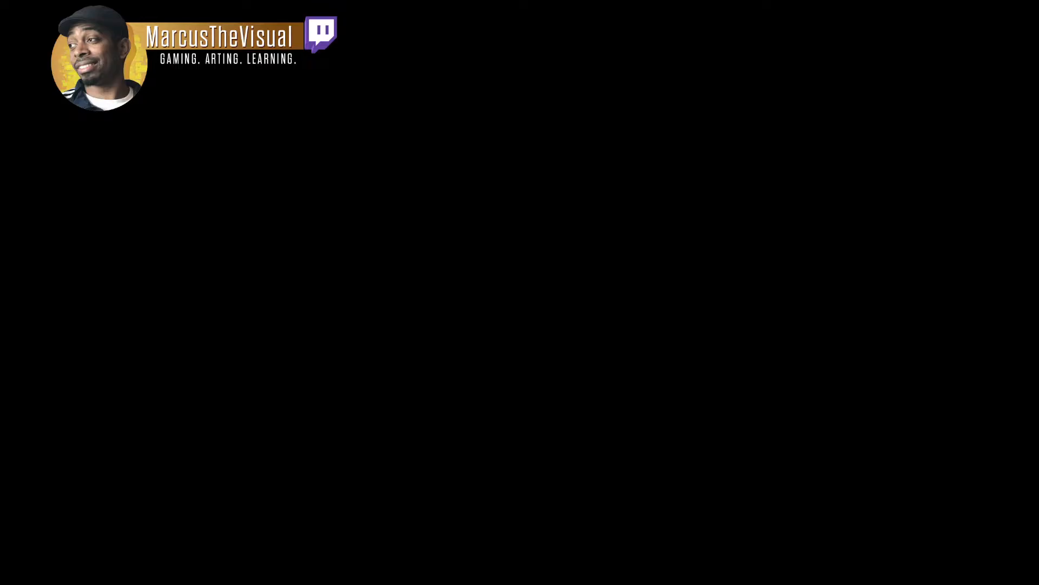
left_click(664, 401)
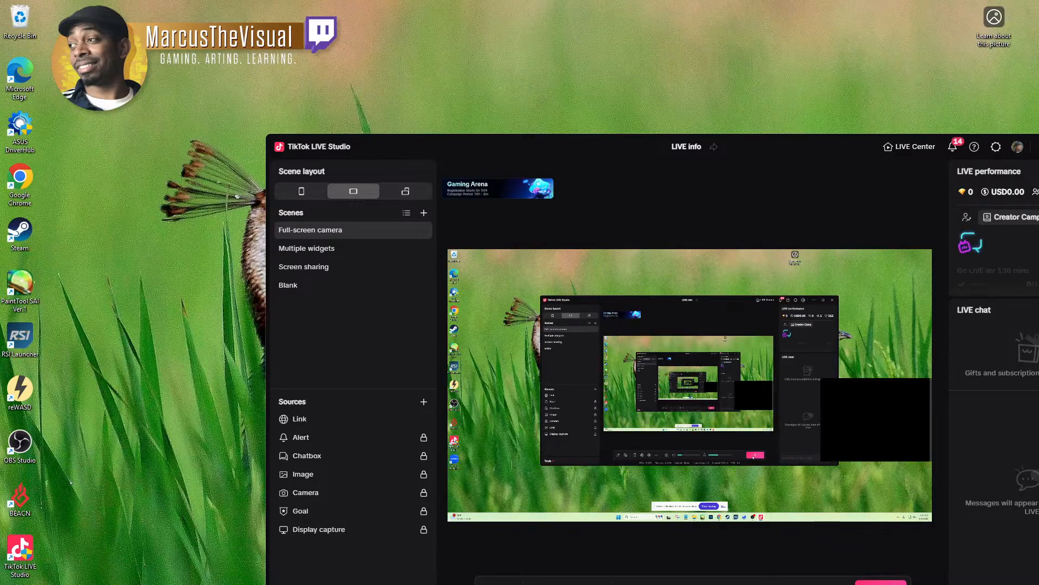
left_click(877, 583)
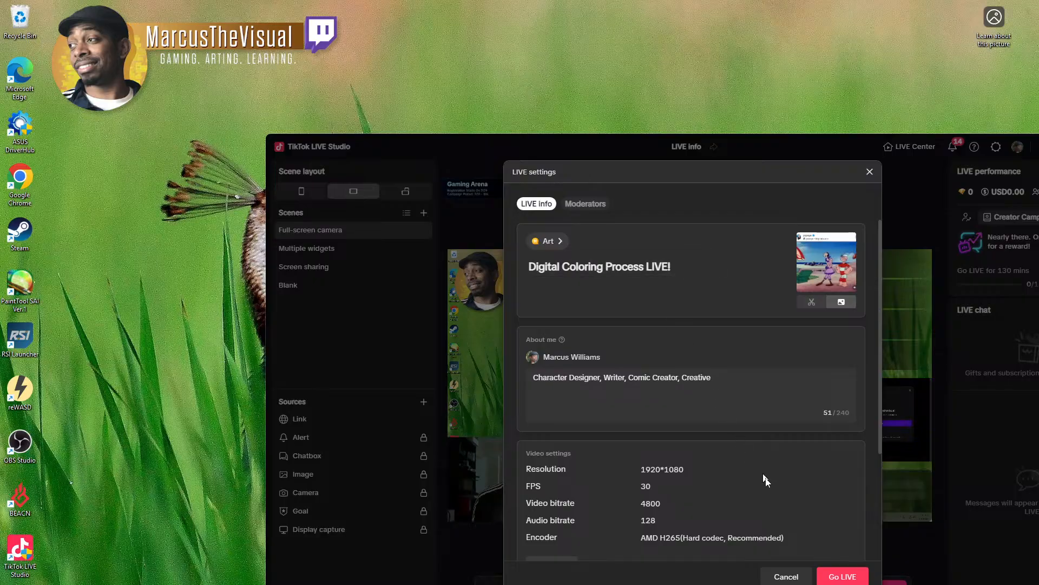
left_click(842, 578)
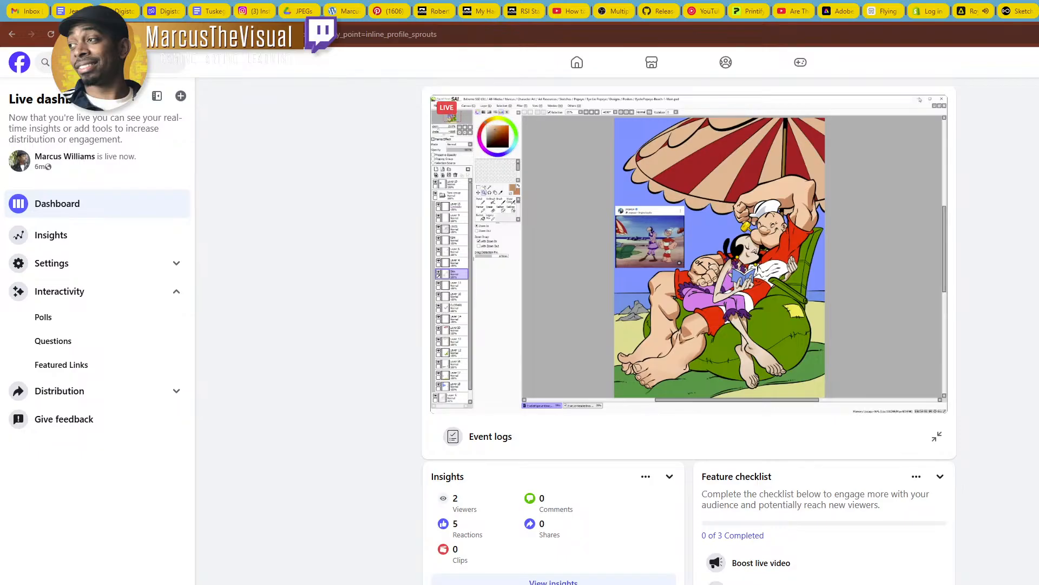
Switch to PaintTool SAI with the EyeliePopeye-Beach-1-Main.psd poster and move its window so more of the canvas shows
key("alt+Tab")
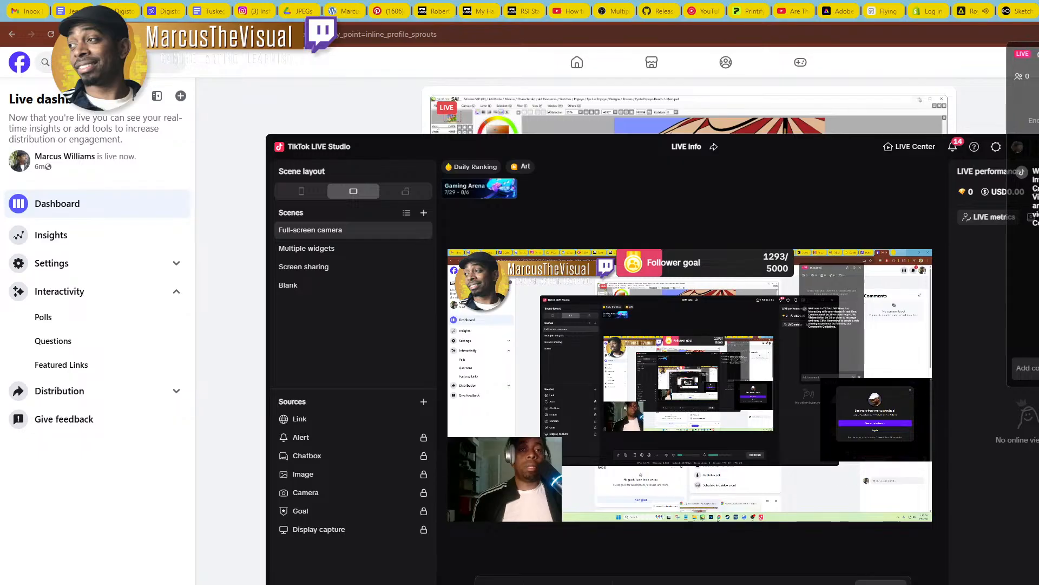
key("alt+Tab")
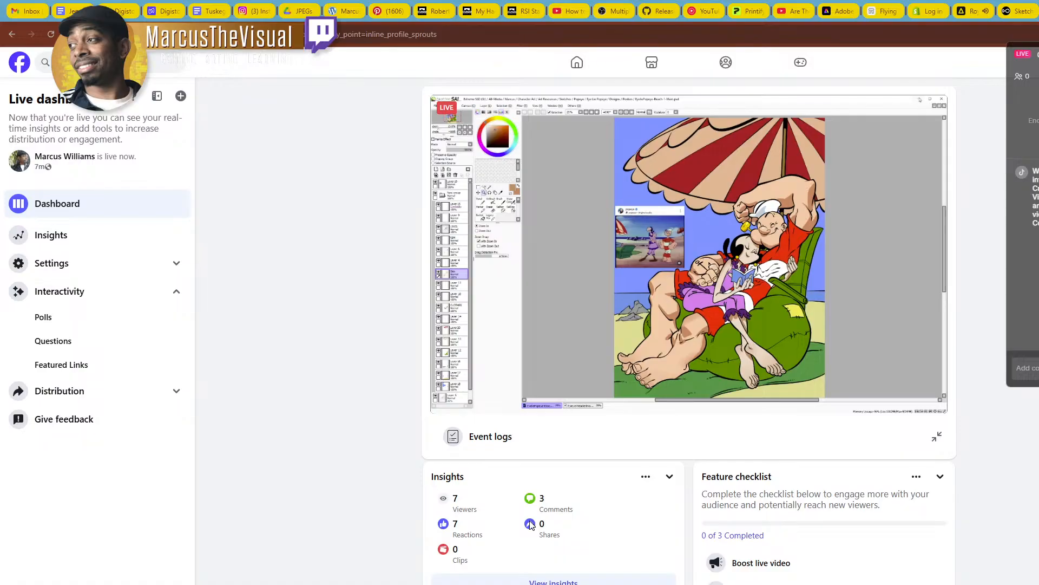
key("alt+Tab")
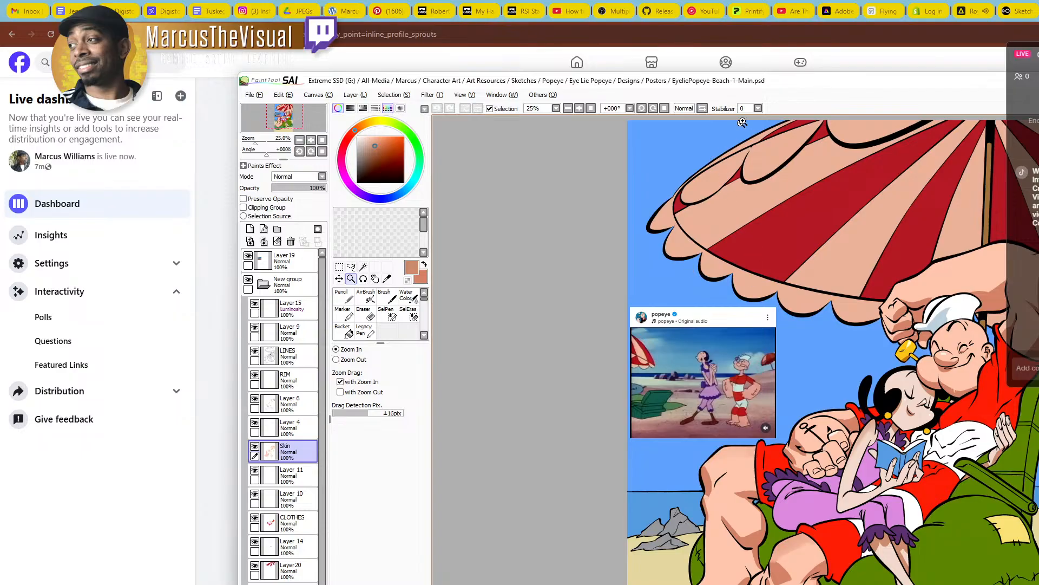
mouse_move(842, 84)
left_mouse_down()
mouse_move(670, 73)
mouse_move(682, 73)
left_mouse_up()
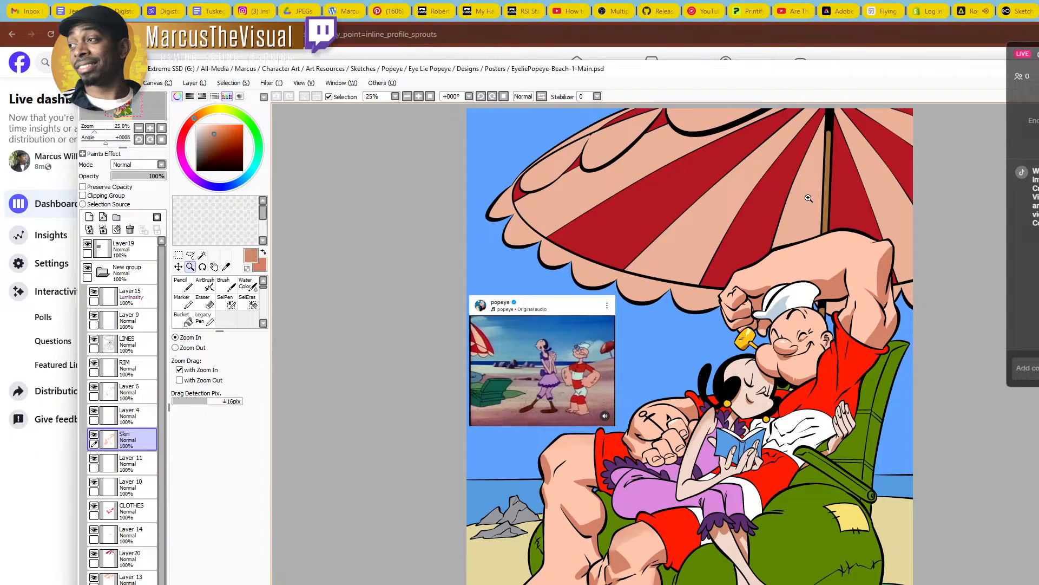
Examine the existing colouring and shading on Popeye and Olive, from their faces down to the legs
left_click(710, 326)
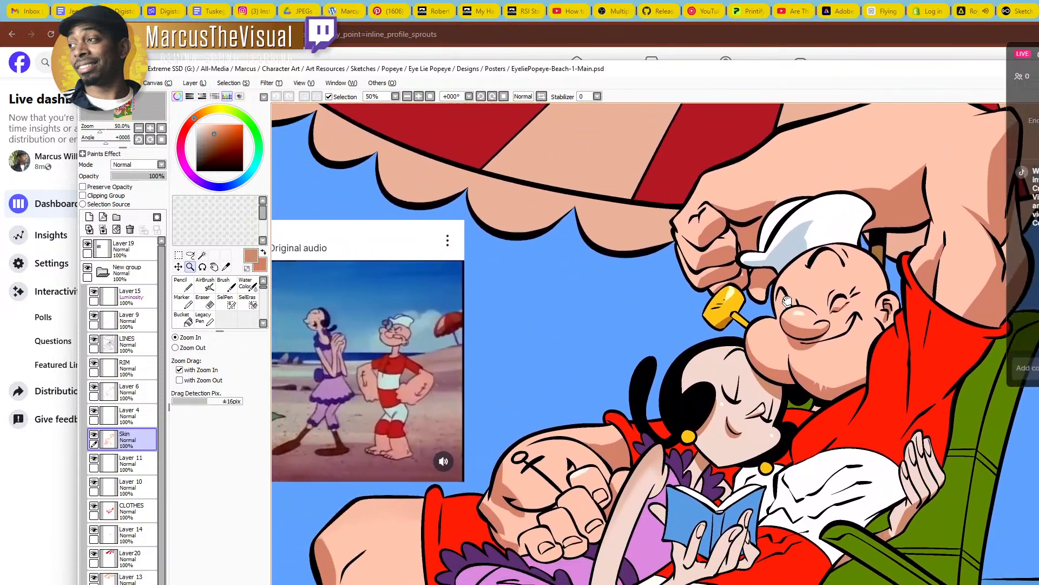
left_click_drag(787, 301, 707, 300)
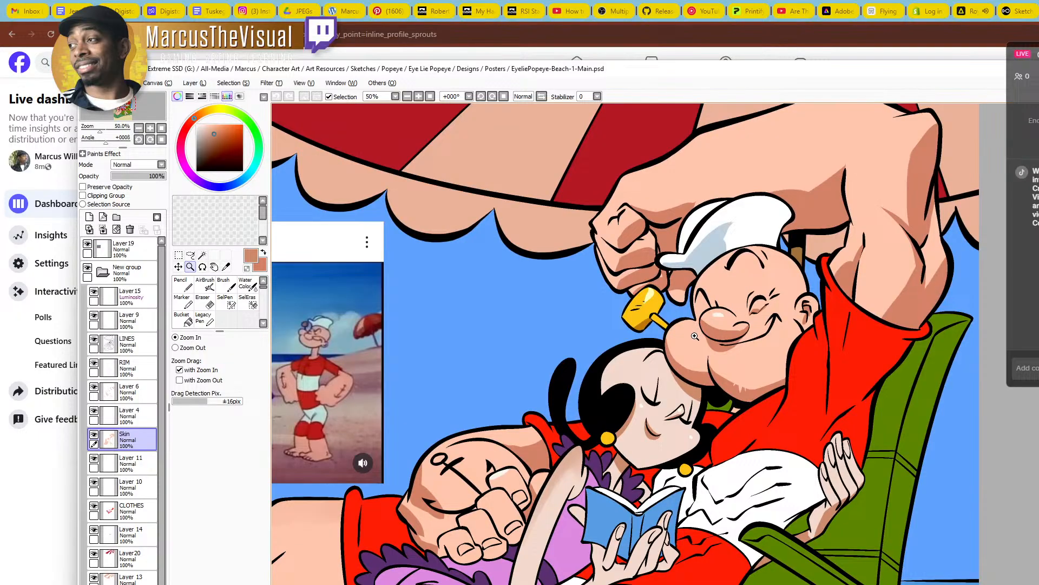
left_click_drag(757, 452, 817, 361)
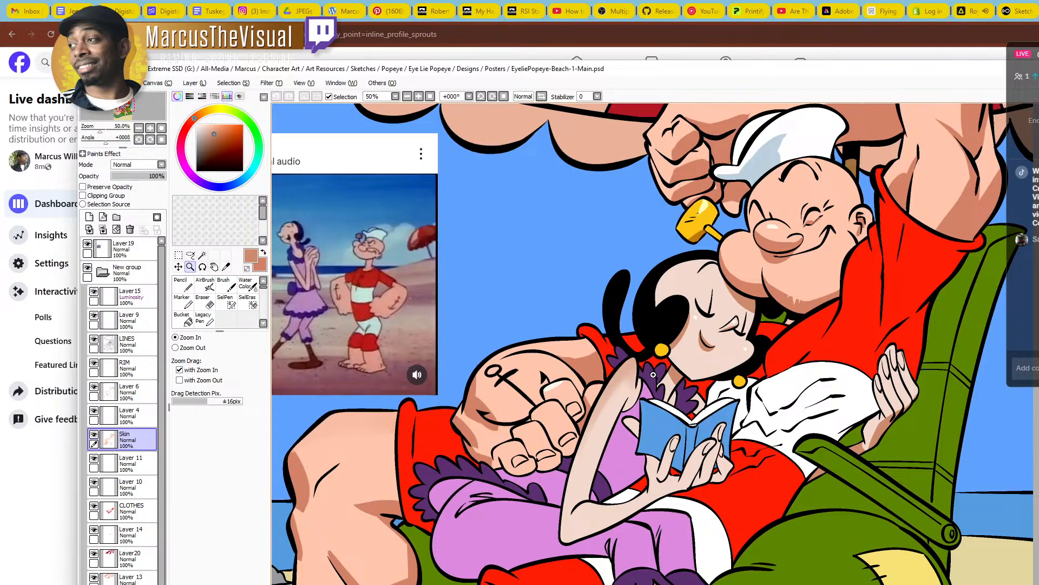
left_click_drag(686, 448, 611, 342)
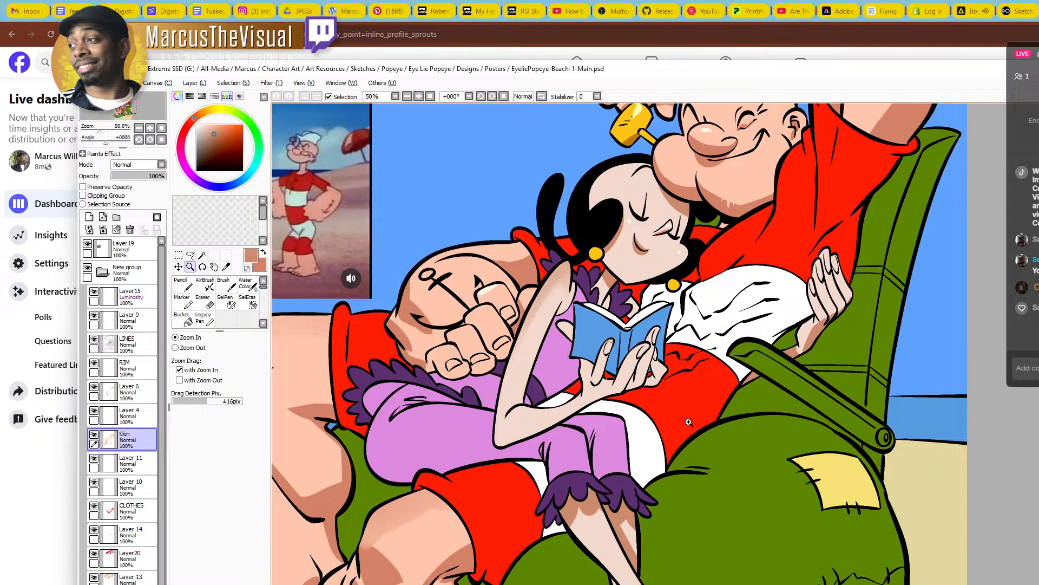
left_click(661, 434)
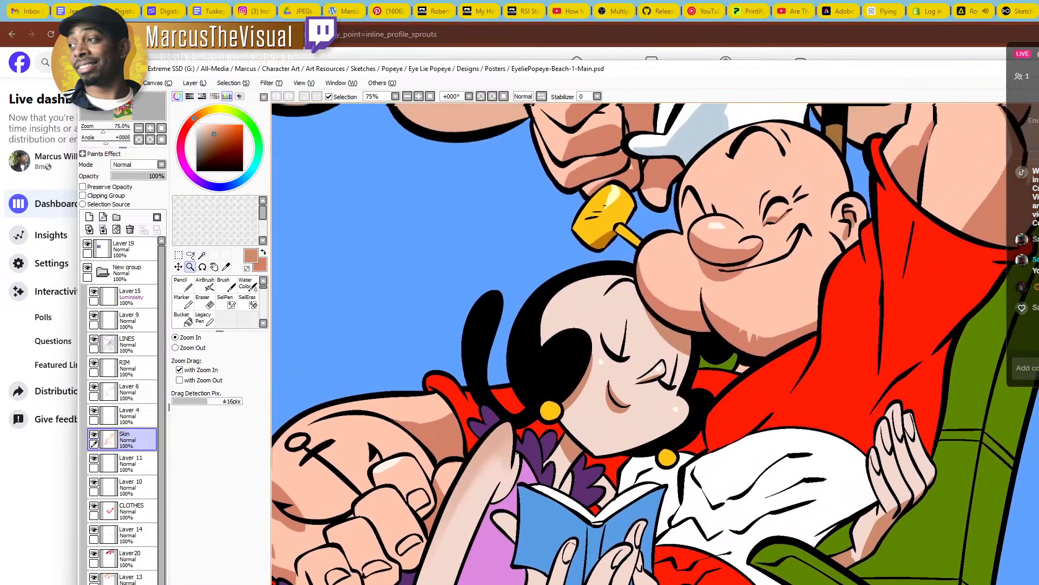
left_click_drag(734, 420, 680, 411)
scroll(703, 423, "down", 4)
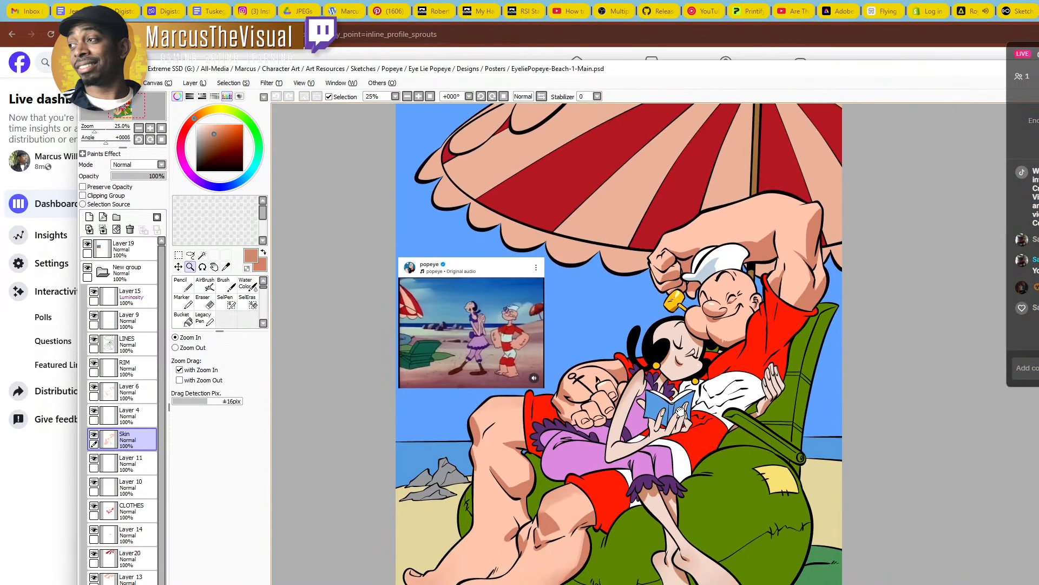
scroll(539, 536, "up", 1)
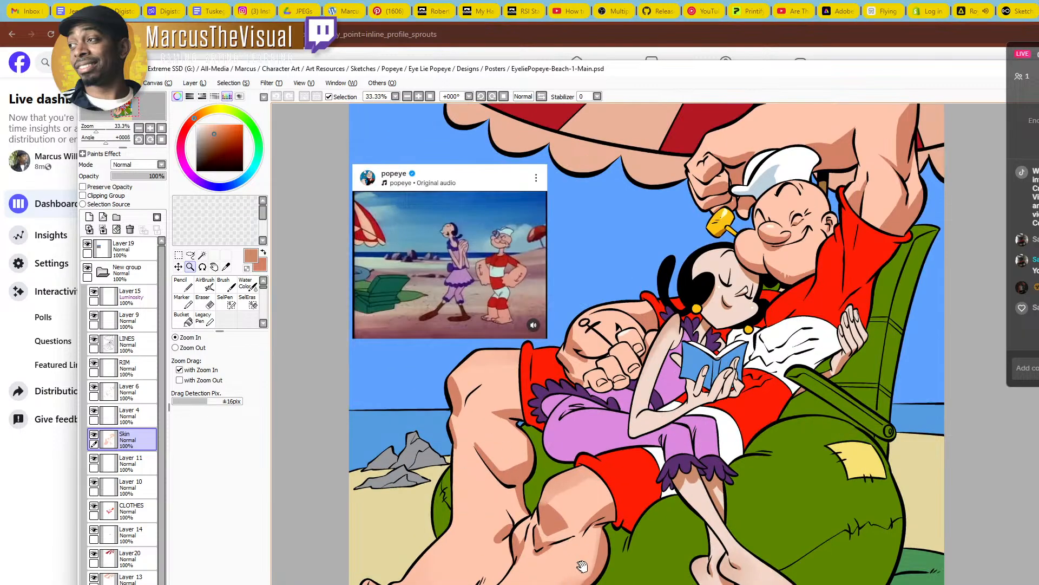
left_click_drag(582, 566, 621, 547)
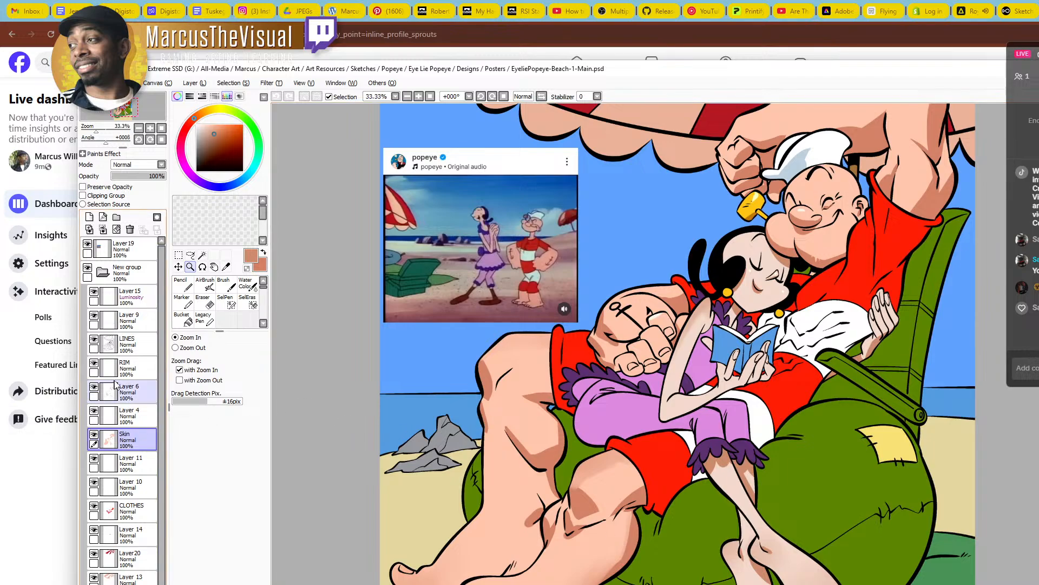
On the RIM layer, within the Skin layer's selection, paint a white rim highlight along Popeye's lower bent knee using the Pencil at size 120
left_click(127, 371)
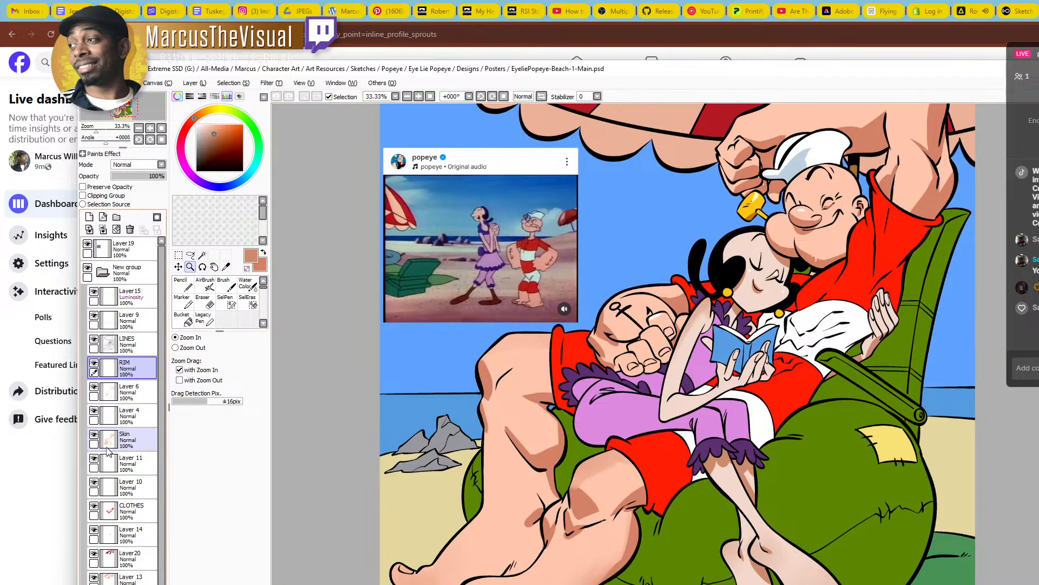
left_click_drag(213, 131, 197, 125)
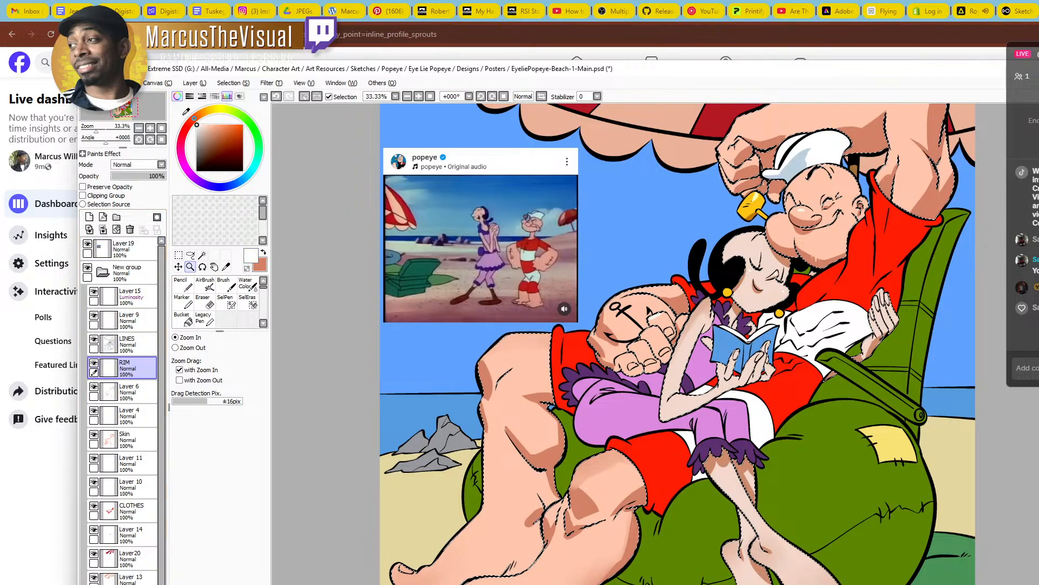
double_click(581, 495)
key("n")
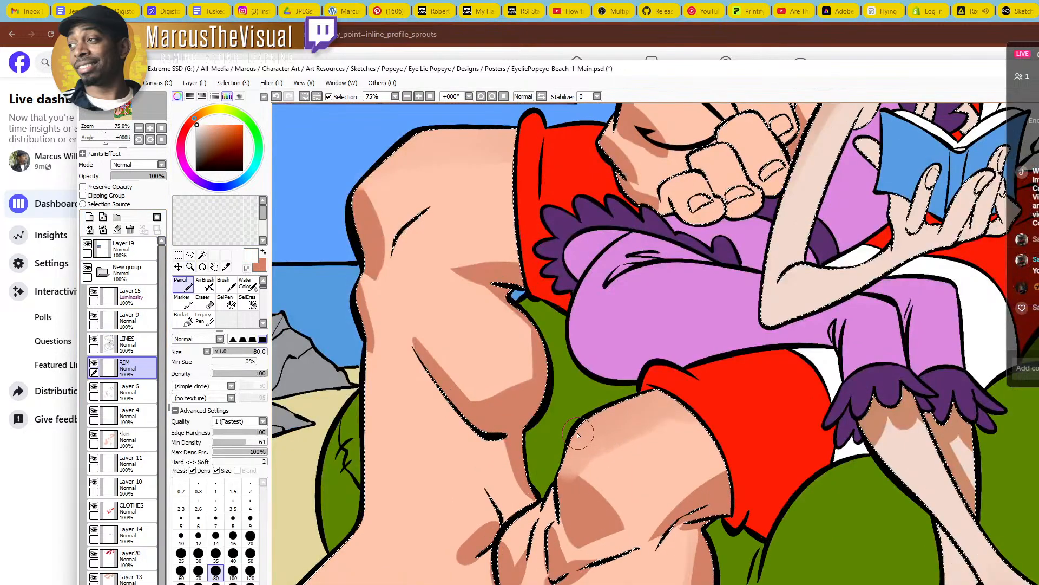
key("bracketright")
key("bracketright")
left_click_drag(590, 420, 561, 473)
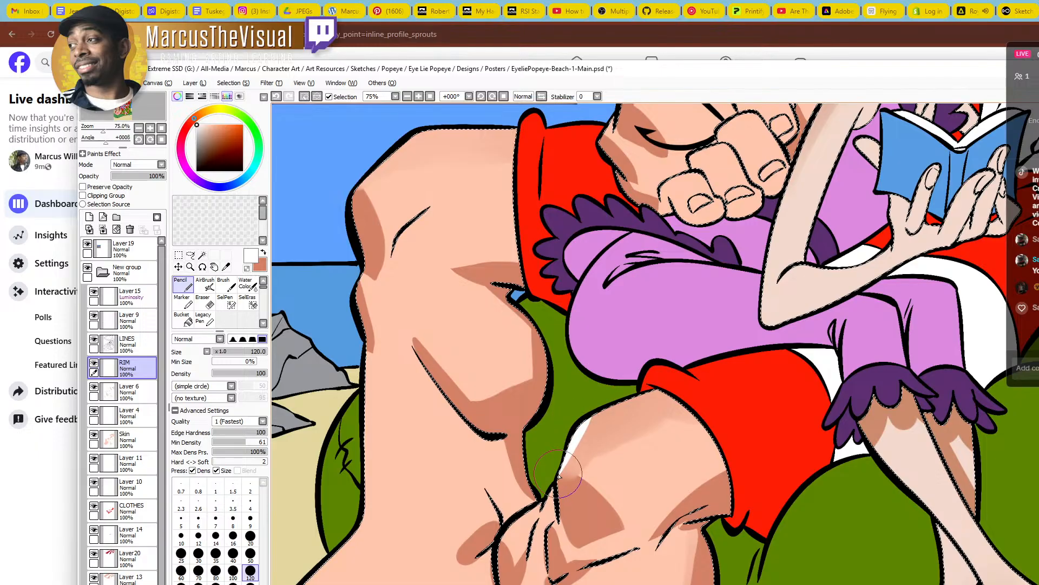
left_click_drag(576, 431, 651, 384)
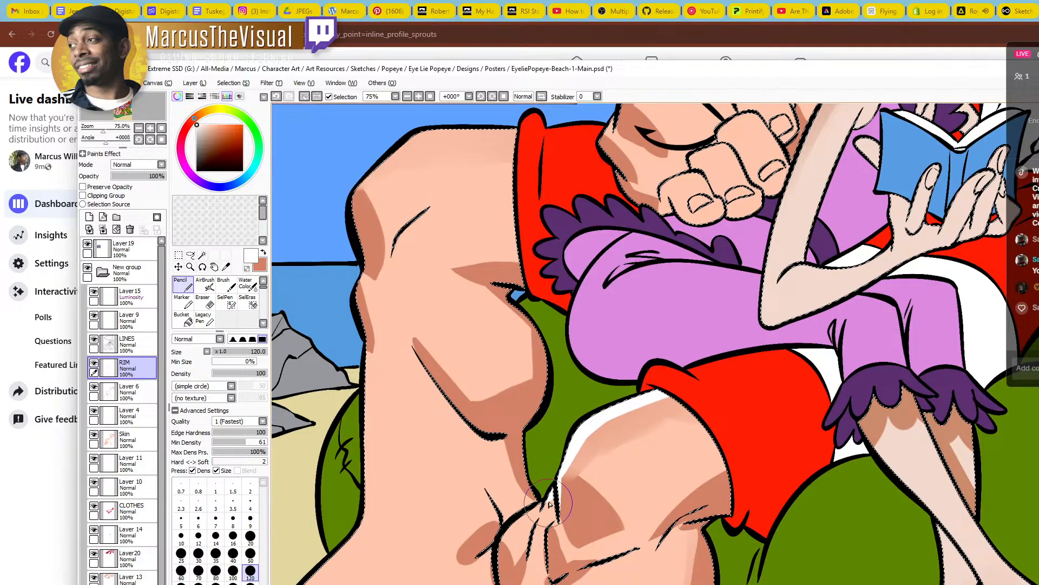
Undo the stray highlight strokes and repaint a white rim along the contour just below Popeye's lower bent knee
key("ctrl+z")
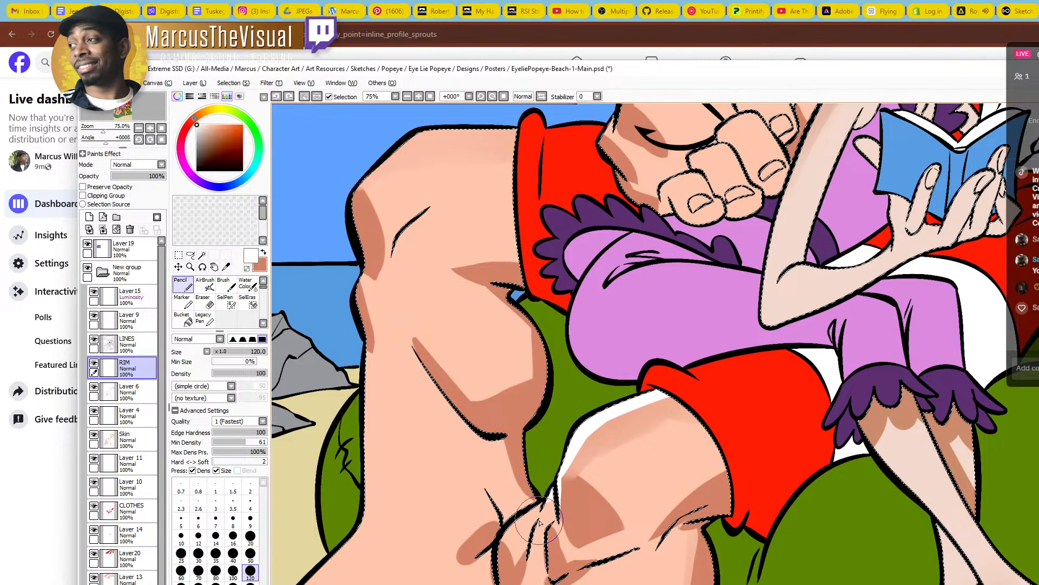
mouse_move(557, 488)
left_mouse_down()
mouse_move(527, 540)
mouse_move(542, 503)
mouse_move(502, 541)
left_mouse_up()
key("ctrl+z")
key("ctrl+z")
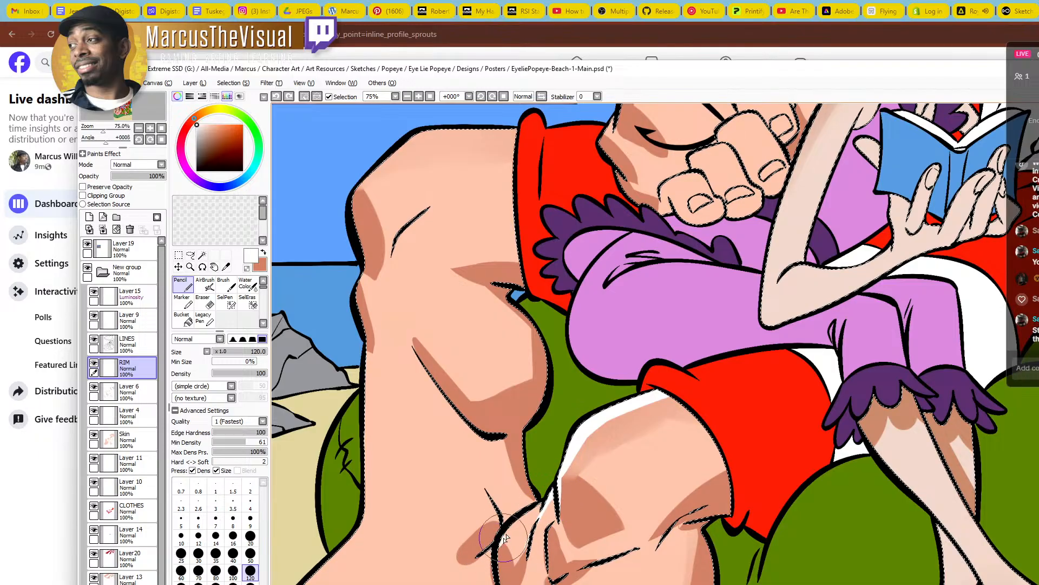
left_click_drag(541, 503, 501, 542)
Refine the white rim highlight at the crease beneath the lower knee and along the adjoining shin contour
key("ctrl+space")
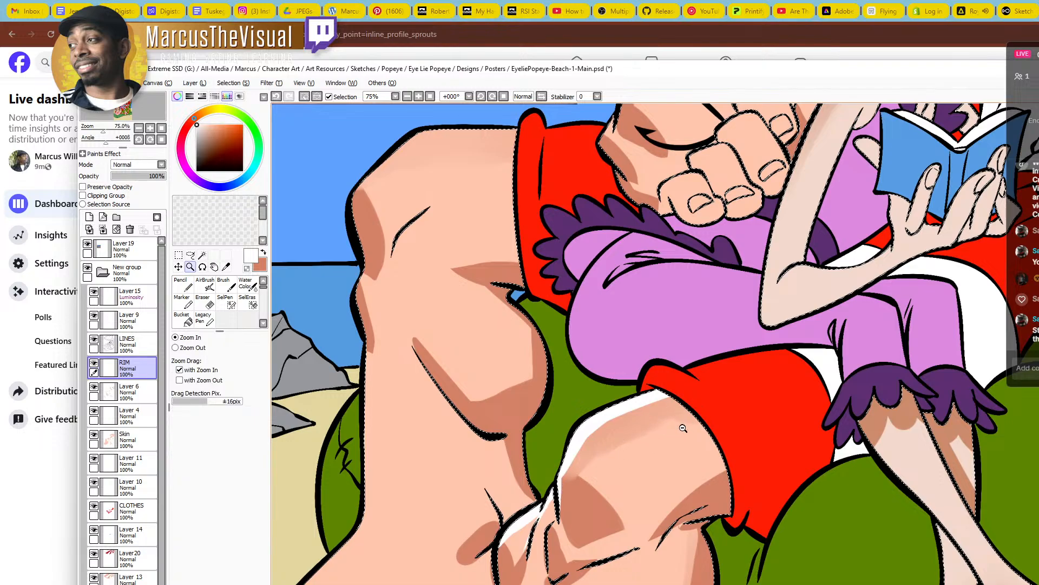
left_click(680, 427, "ctrl+alt")
left_click_drag(749, 427, 675, 454)
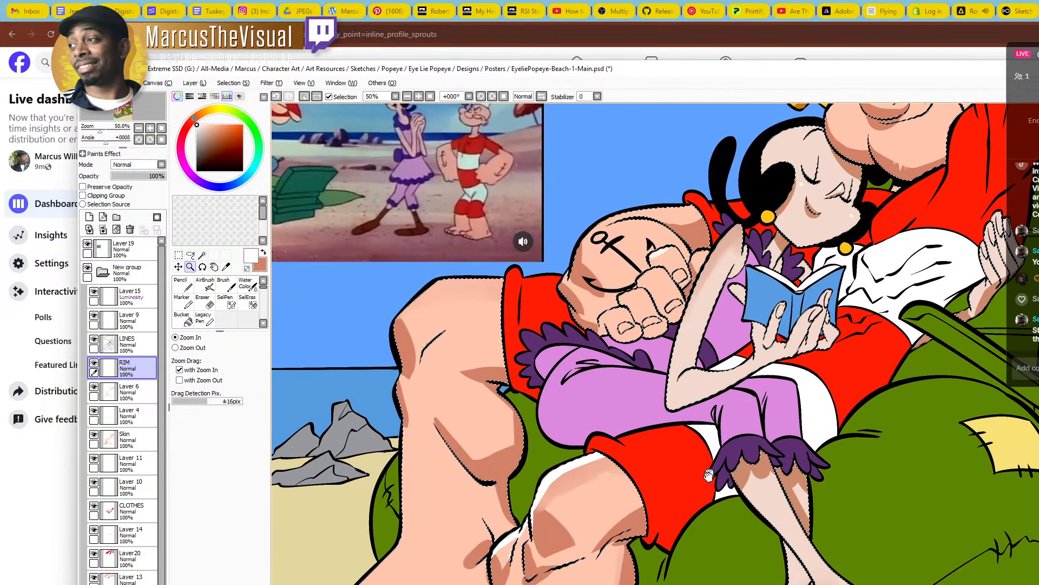
left_click_drag(561, 491, 641, 443)
left_click(641, 443)
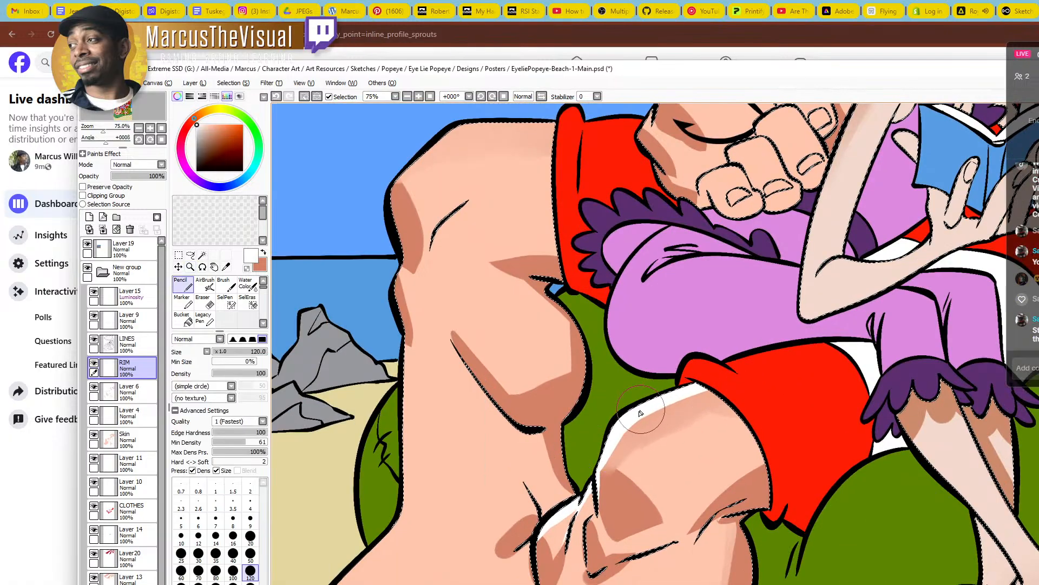
left_click_drag(624, 372, 678, 346)
mouse_move(656, 449)
left_mouse_down()
mouse_move(642, 504)
mouse_move(654, 490)
left_mouse_up()
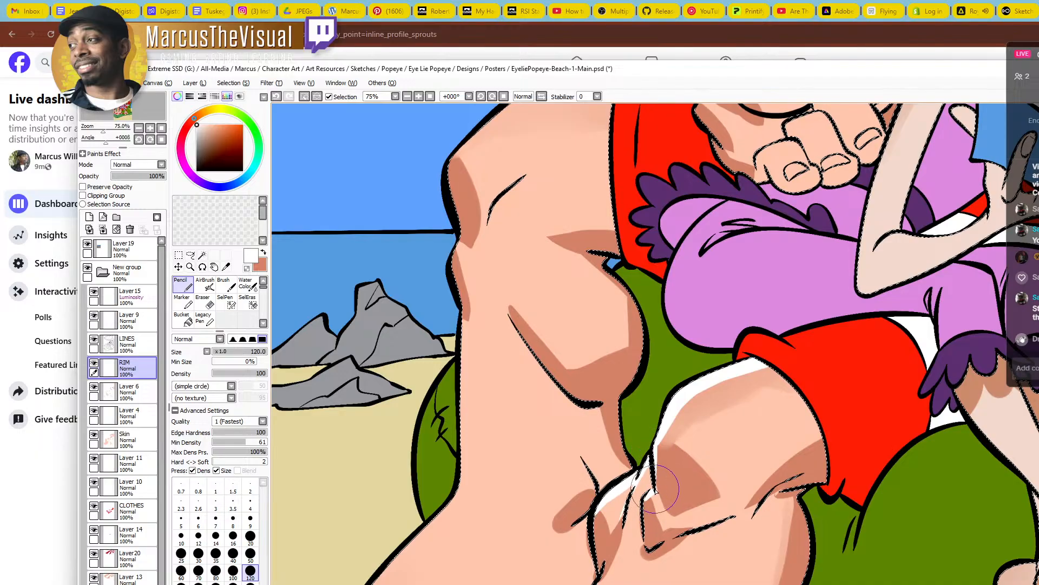
left_click_drag(597, 512, 594, 527)
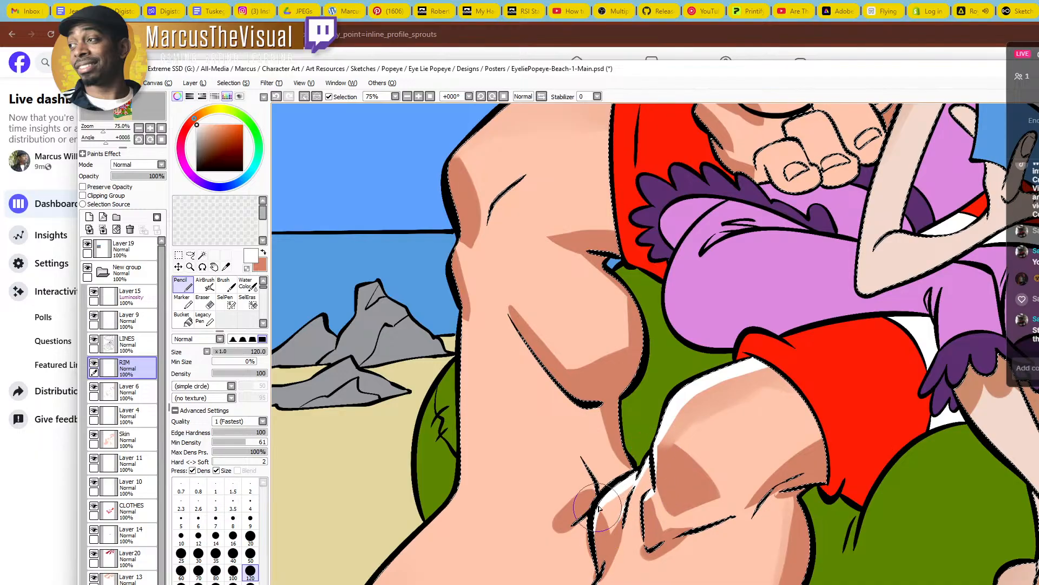
Paint a white rim highlight along the top of Popeye's raised knee and thigh and down the outer contour below the knee
left_click_drag(519, 209, 549, 376)
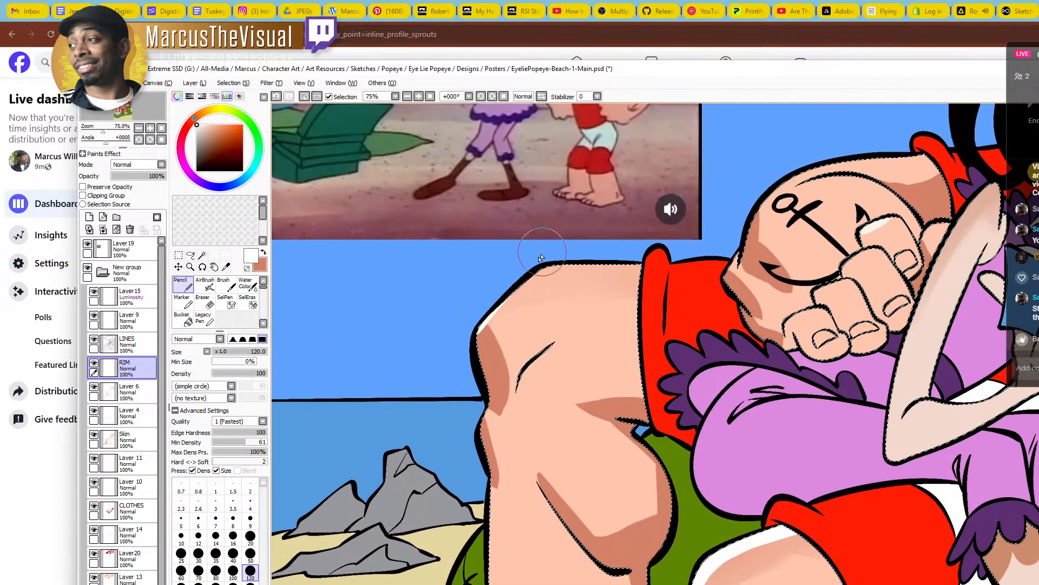
mouse_move(545, 265)
left_mouse_down()
mouse_move(496, 316)
mouse_move(555, 257)
mouse_move(638, 251)
left_mouse_up()
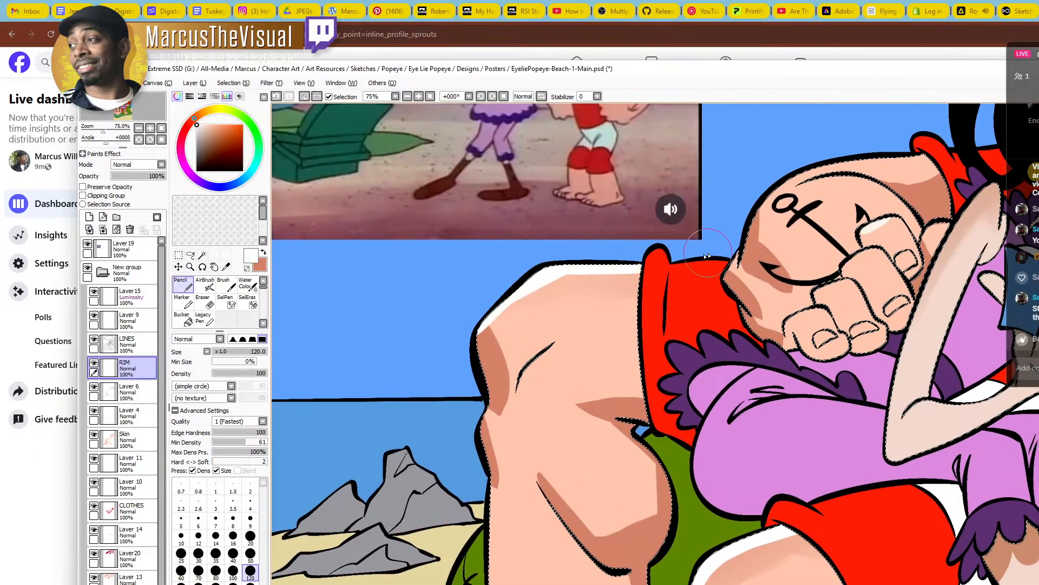
left_click(616, 277, "ctrl+alt")
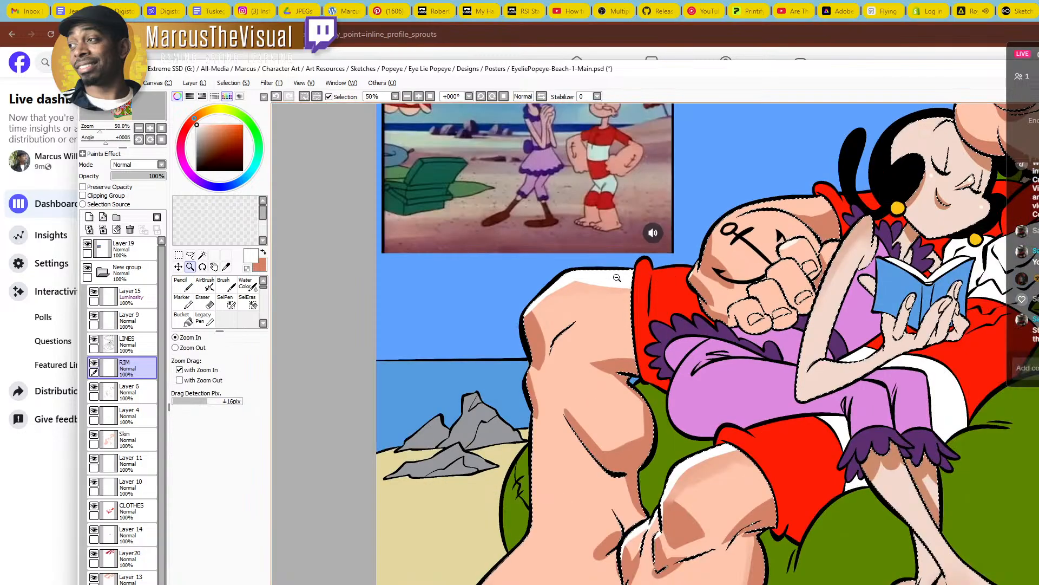
left_click(616, 277, "ctrl+alt")
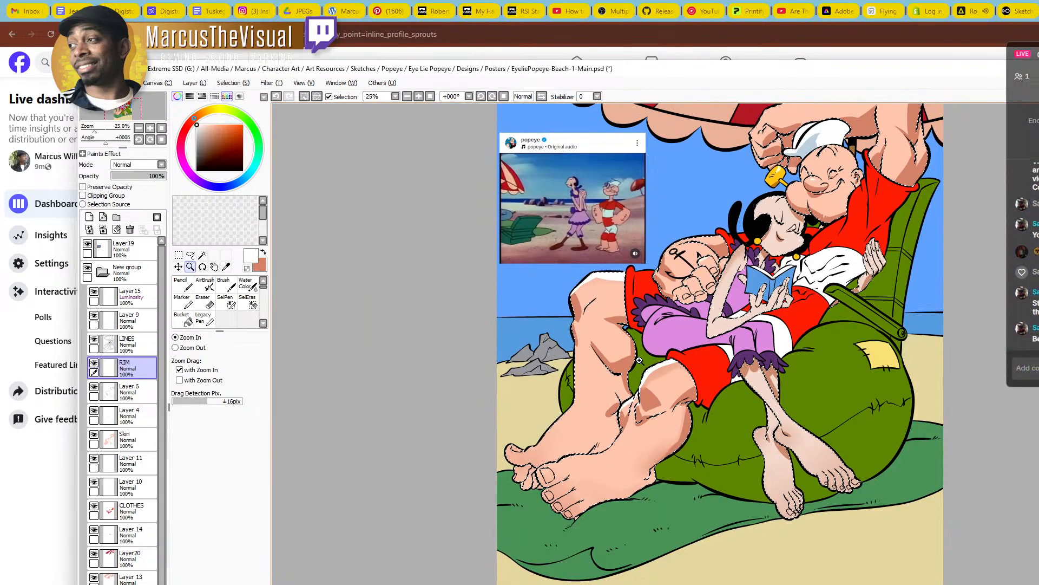
left_click(563, 290)
key("n")
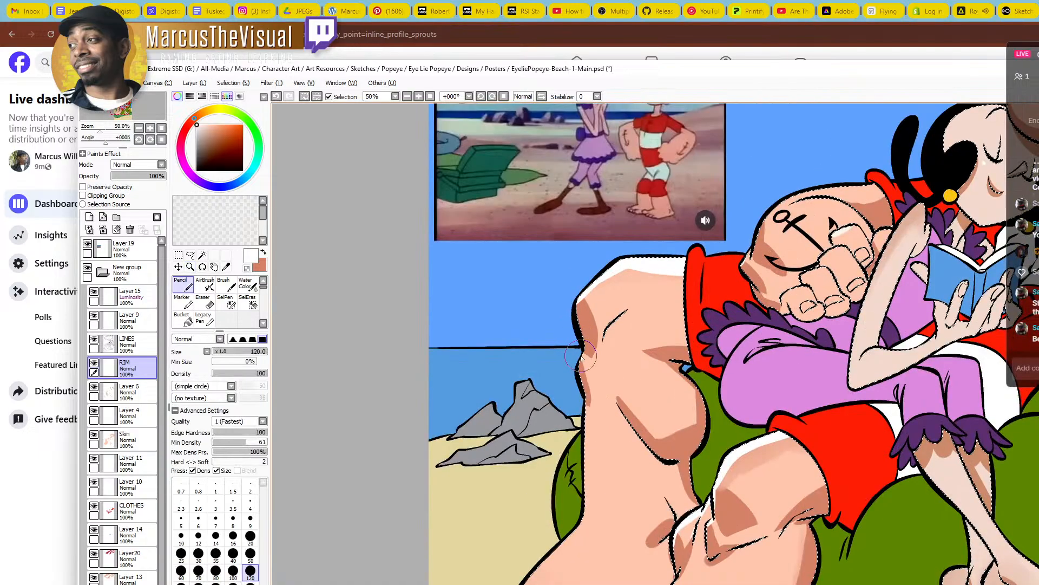
left_click_drag(578, 370, 582, 392)
left_click_drag(666, 417, 603, 421)
Paint a white rim highlight along the upper edge of Popeye's raised forearm beneath the umbrella, using the Pencil at size 120
key("z")
left_click(651, 368, "alt")
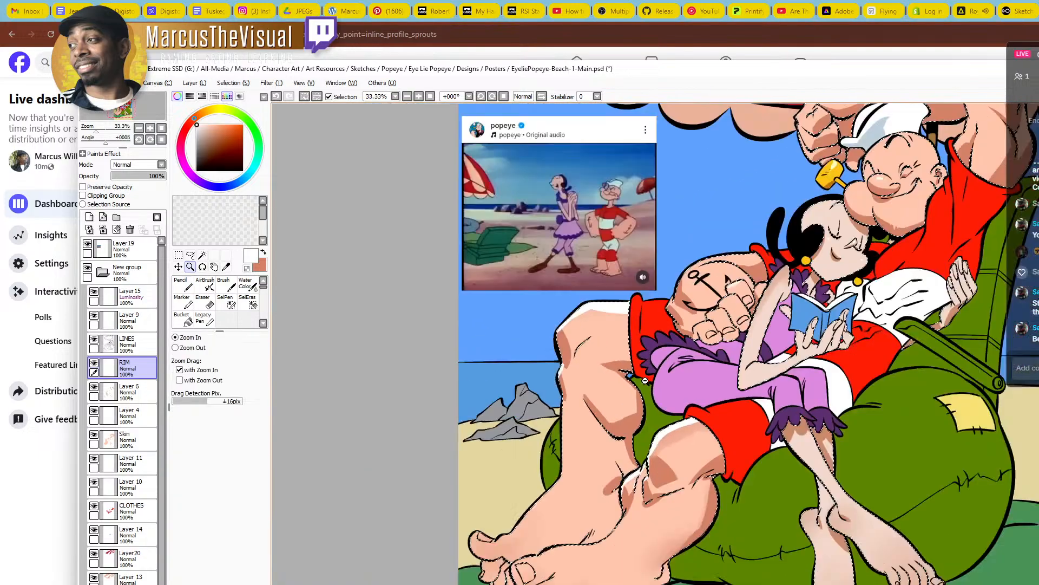
left_click(651, 368, "alt")
left_click(651, 367, "alt")
left_click_drag(754, 355, 707, 375)
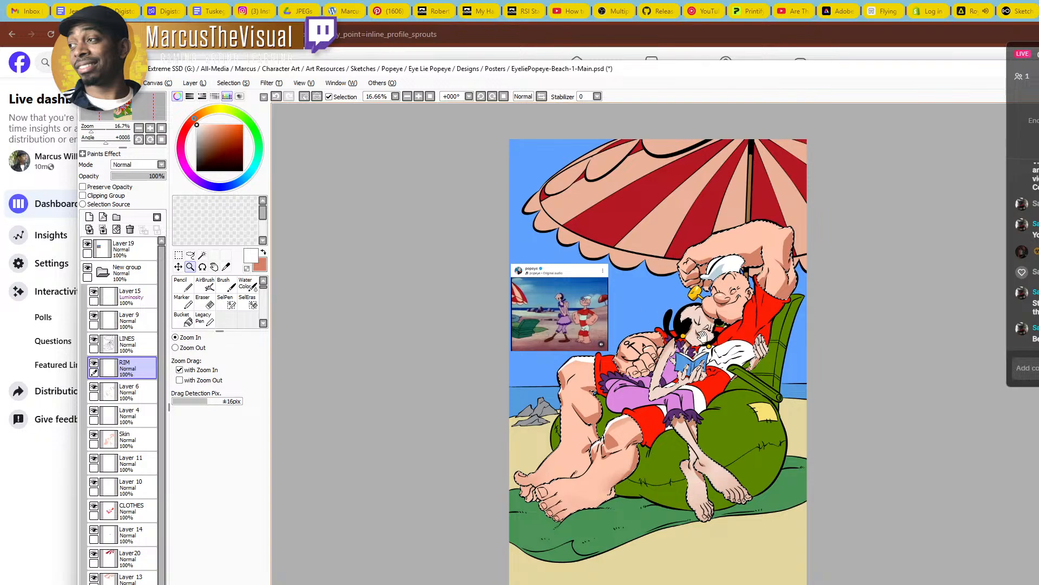
left_click_drag(709, 338, 703, 389)
left_click(685, 284)
left_click(682, 284)
left_click(681, 285)
key("n")
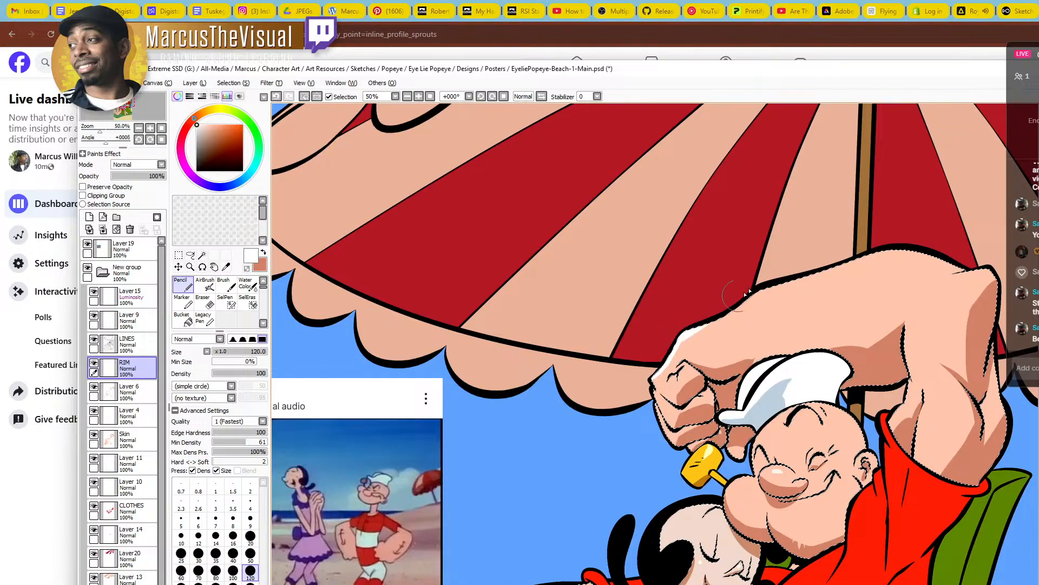
left_click_drag(718, 316, 789, 262)
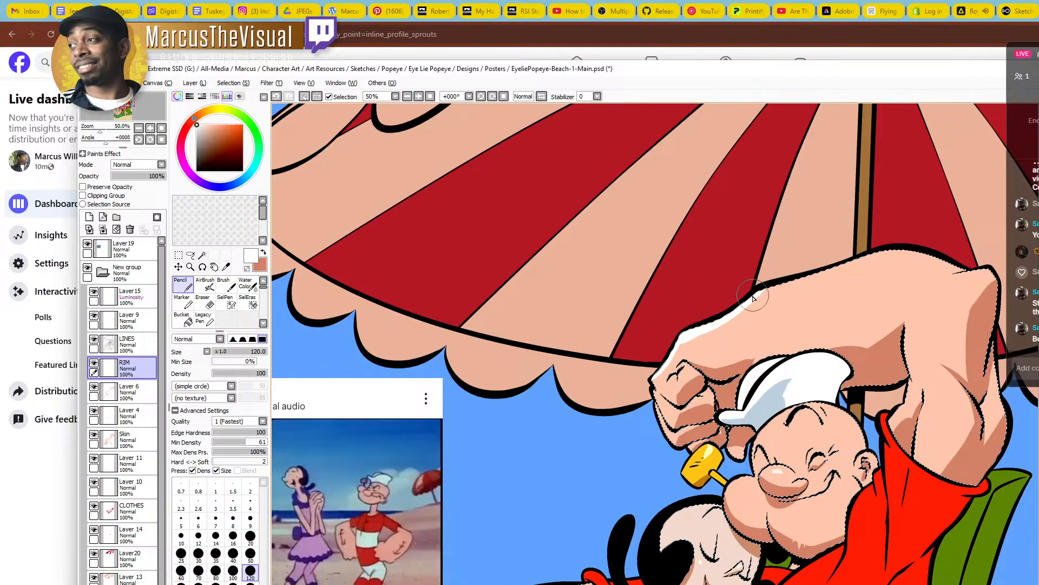
left_click_drag(756, 295, 915, 232)
key("ctrl+z")
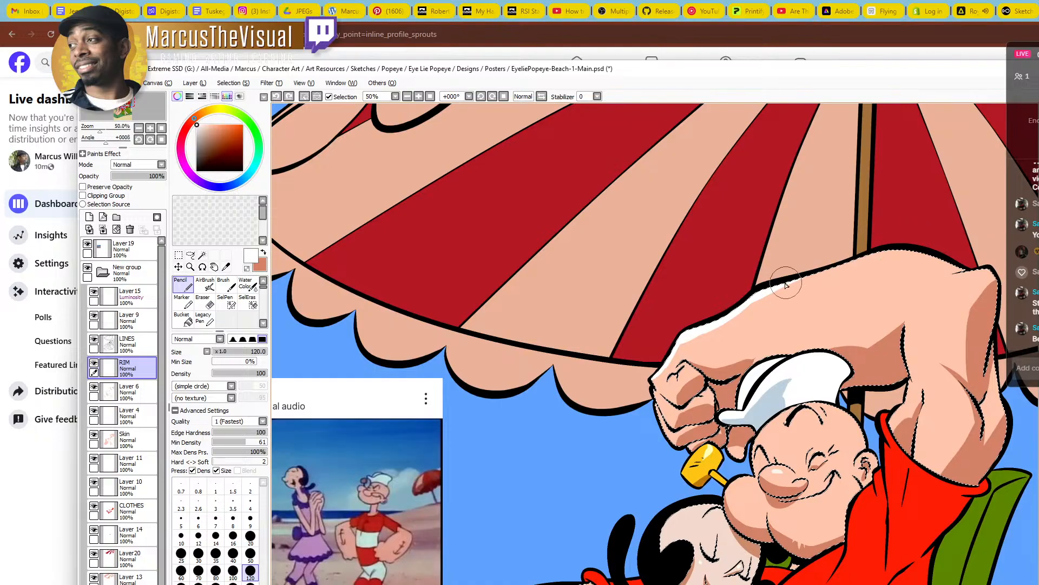
left_click_drag(790, 275, 885, 241)
Paint a thin white rim along the outer edge of Popeye's raised fist, undoing the stray strokes on the knuckles
scroll(651, 378, "up", 2)
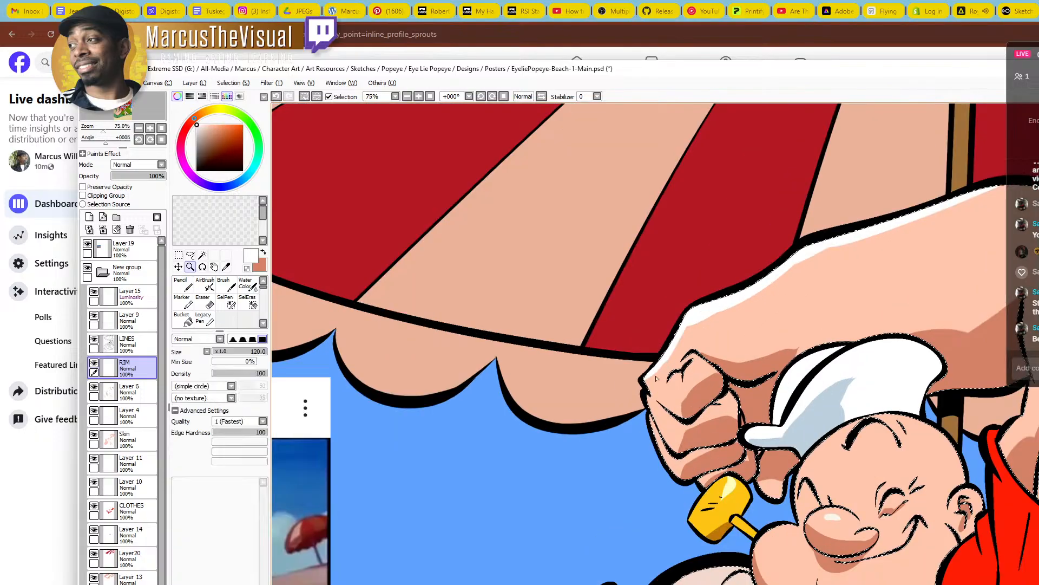
left_click_drag(658, 374, 676, 388)
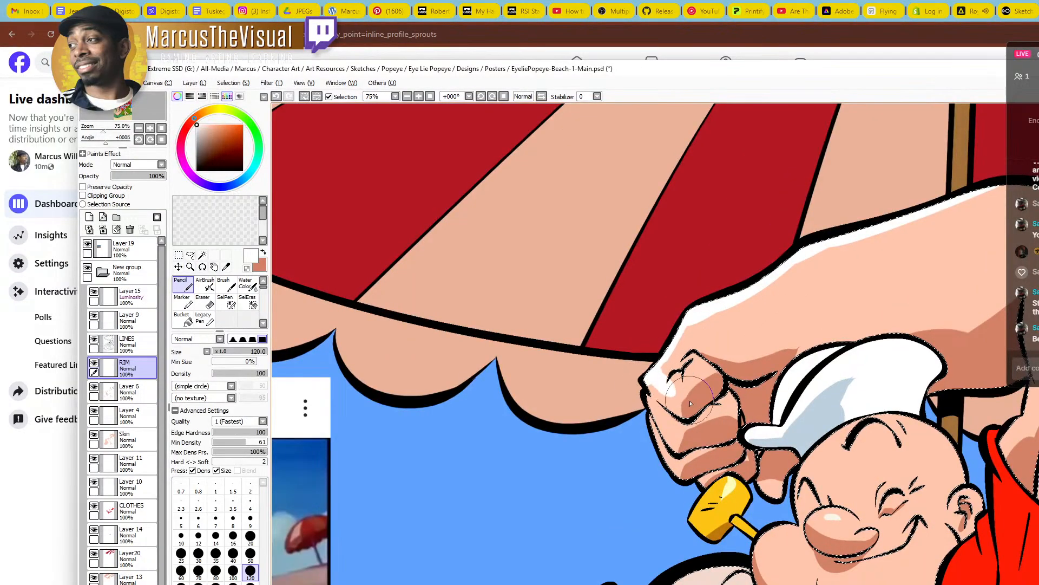
key("ctrl+z")
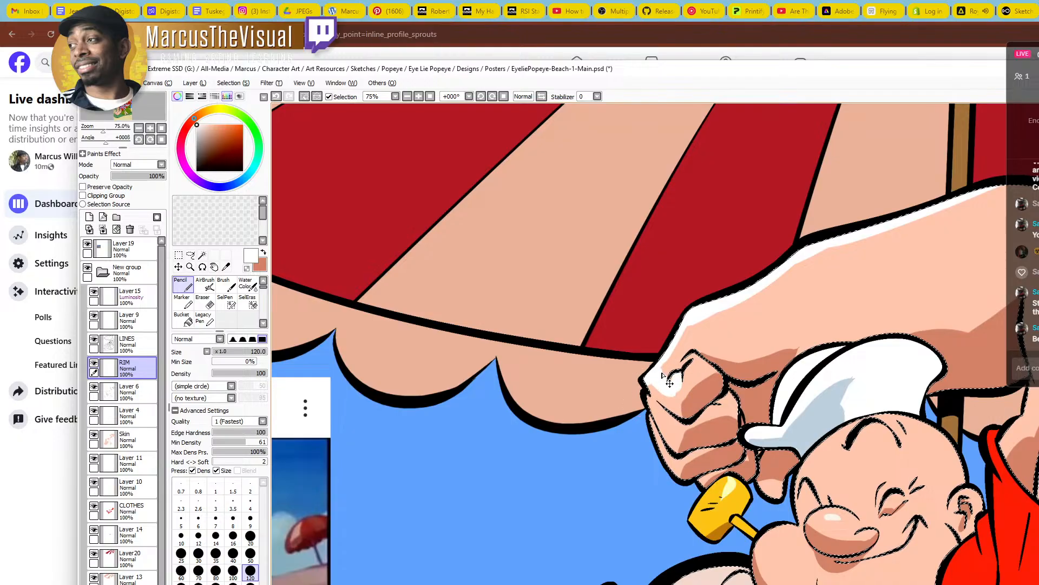
left_click_drag(645, 378, 670, 476)
key("ctrl+z")
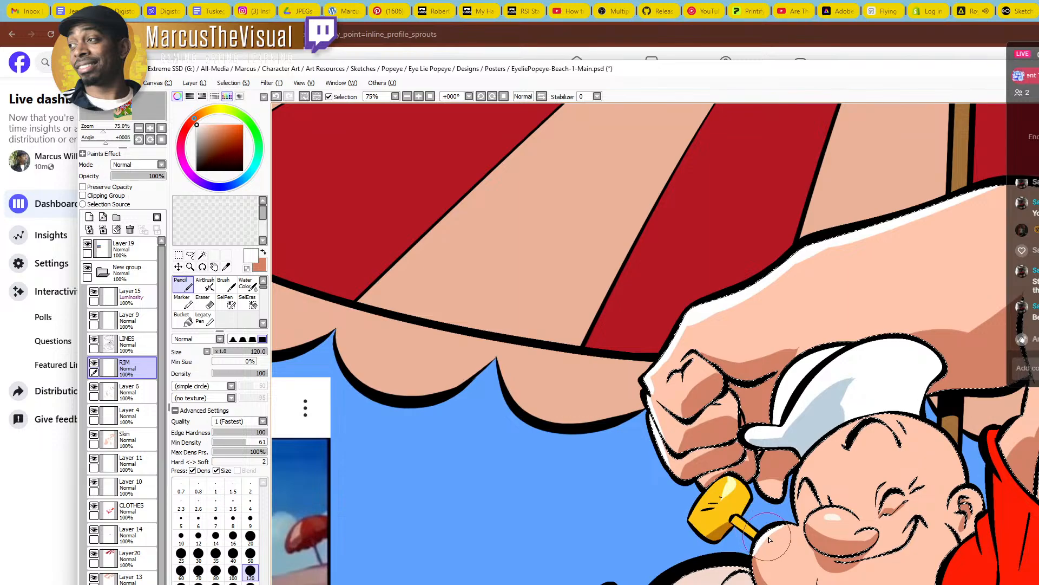
Paint a white rim over the bulge of Popeye's upper lip and up the facing edge of his forehead, undoing misplaced strokes
scroll(762, 536, "up", 1)
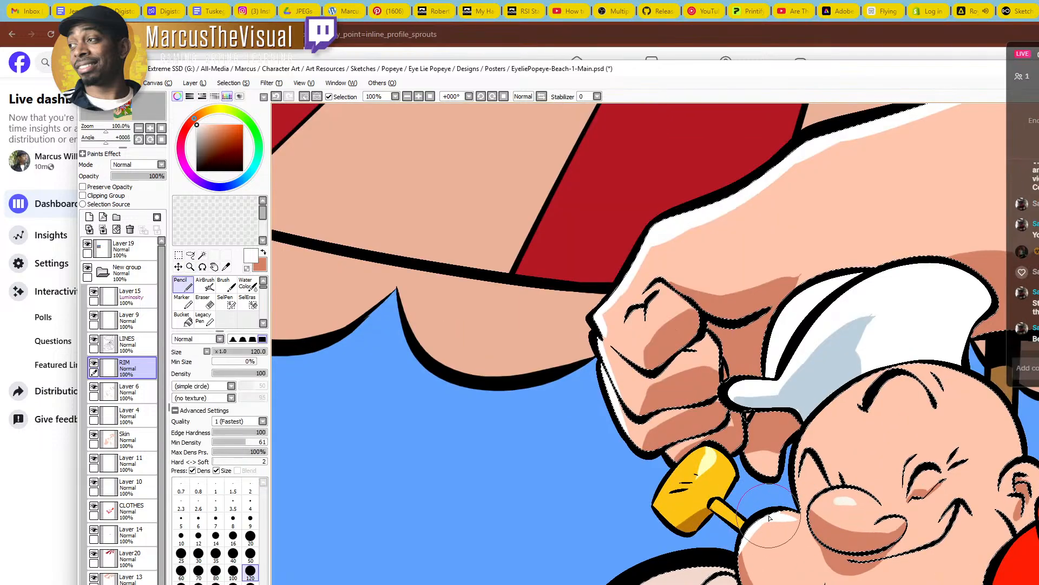
key("ctrl+z")
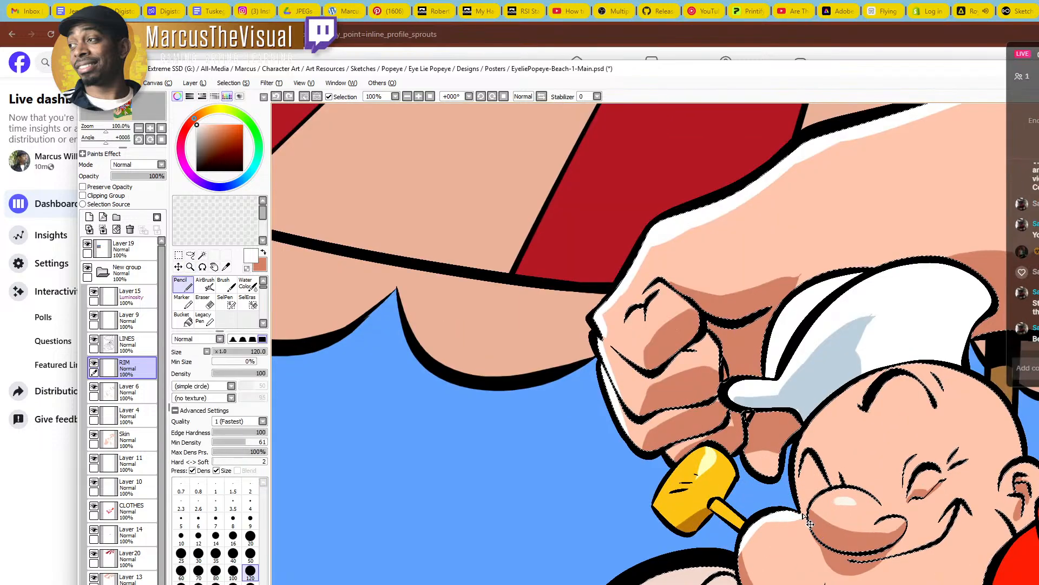
mouse_move(808, 521)
left_mouse_down()
mouse_move(835, 485)
mouse_move(820, 503)
left_mouse_up()
key("ctrl+z")
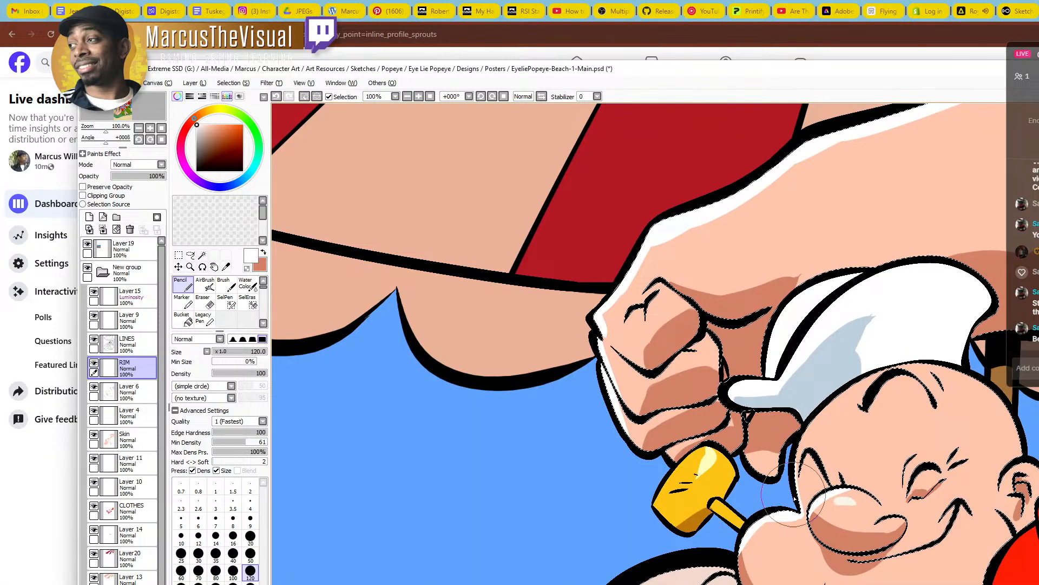
key("ctrl+z")
left_click_drag(799, 437, 803, 507)
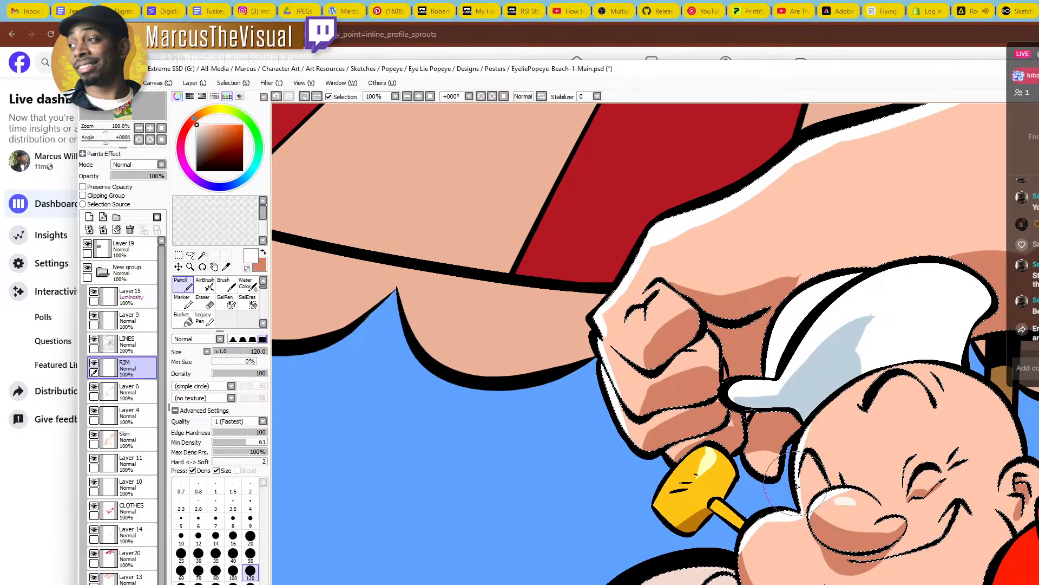
Check and touch up the white rim where Popeye's upper lip meets his nose, using the Pencil and the Eraser
mouse_move(804, 407)
left_mouse_down()
mouse_move(677, 333)
mouse_move(683, 298)
left_mouse_up()
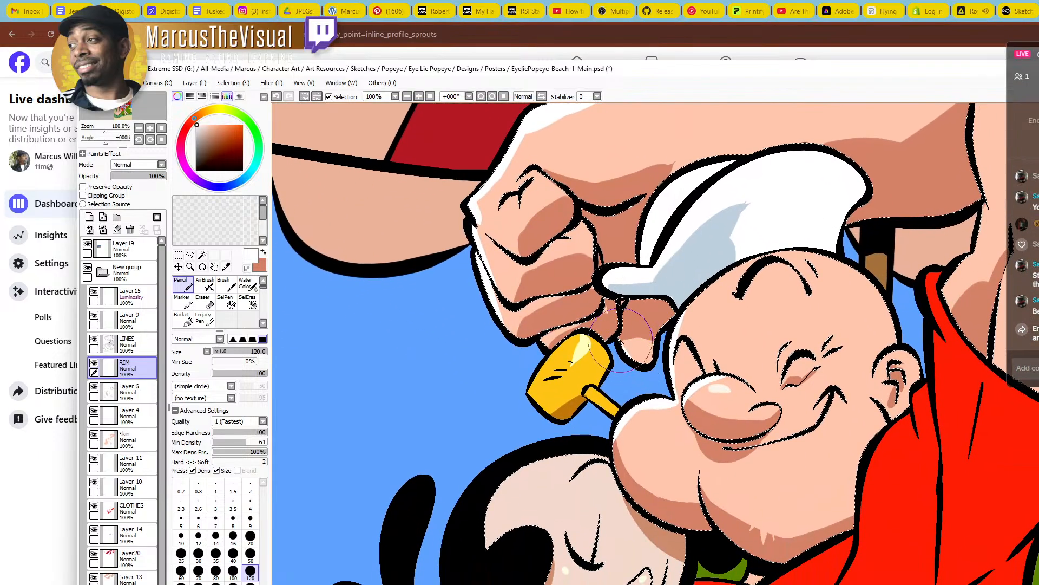
key("ctrl+space")
left_click(644, 426)
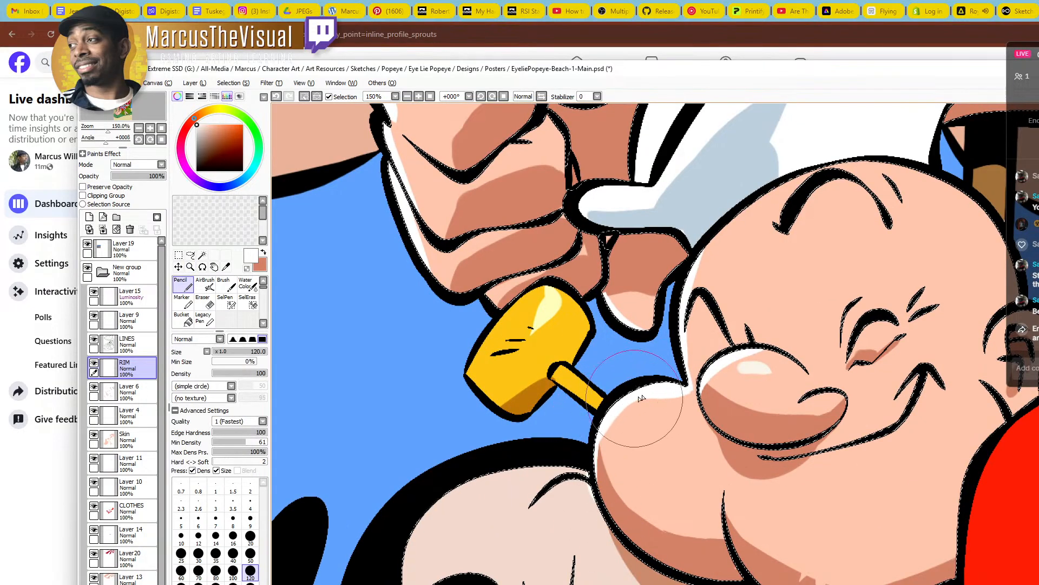
key("e")
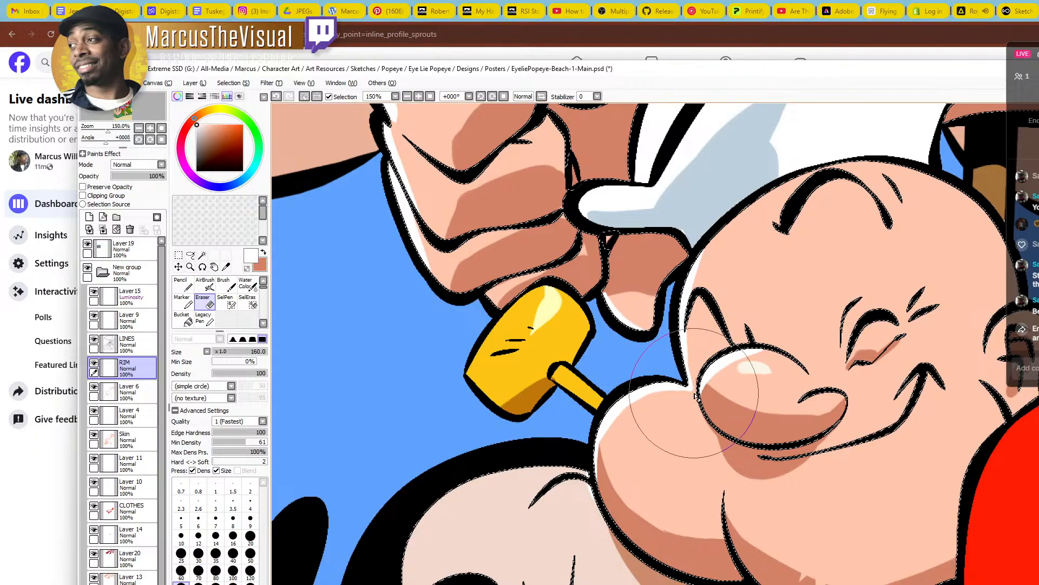
key("n")
key("z")
scroll(721, 340, "down", 3)
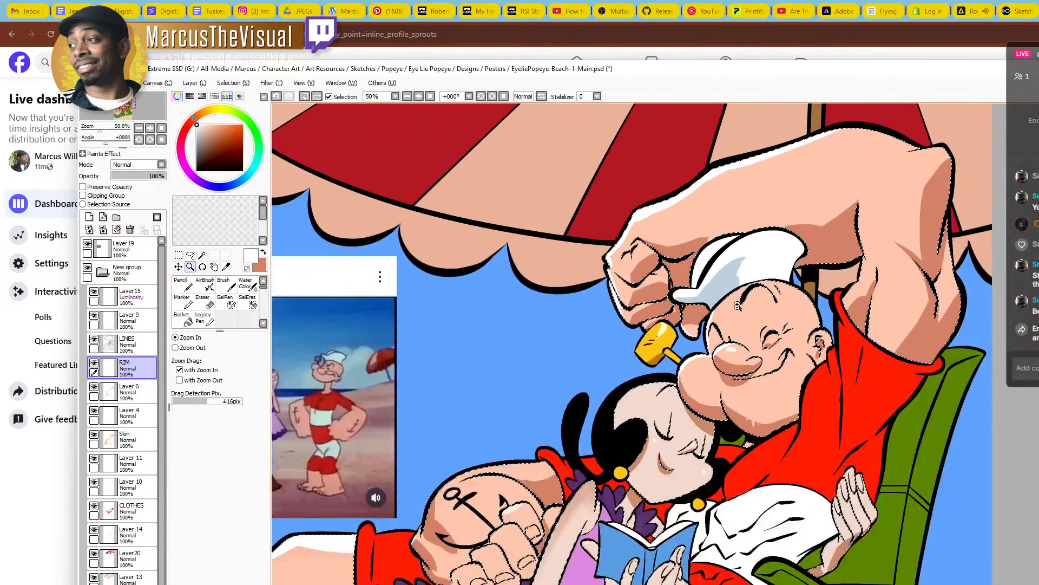
On Layer 4, paint a pale cream highlight along Olive's forehead below the hairline, using the Pencil at size 120
left_click(632, 409)
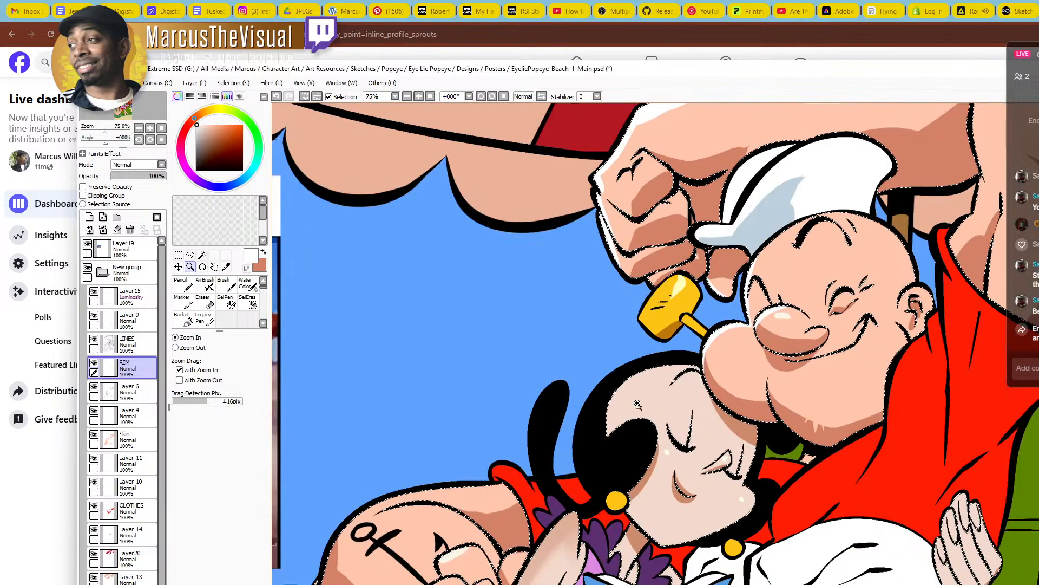
key("x")
right_click(677, 469)
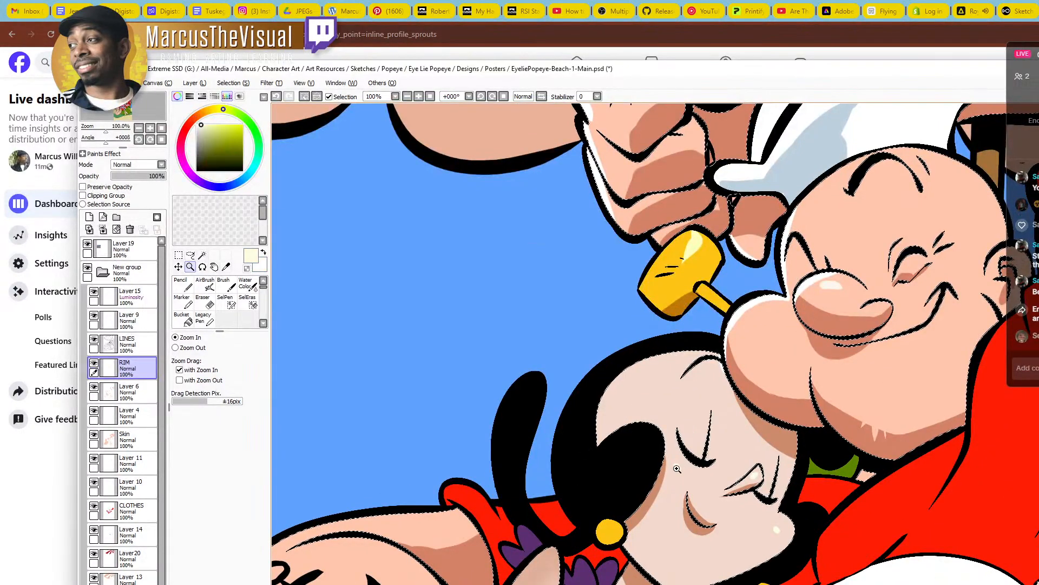
left_click(134, 415)
left_click(623, 425)
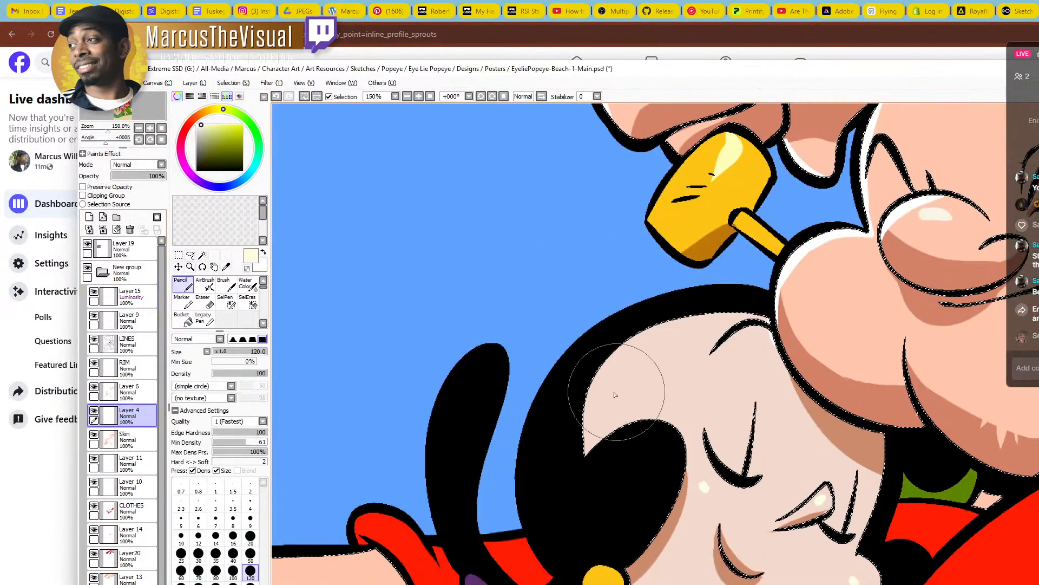
mouse_move(637, 327)
left_mouse_down()
mouse_move(593, 432)
mouse_move(601, 452)
mouse_move(638, 323)
mouse_move(609, 446)
mouse_move(625, 344)
mouse_move(665, 335)
mouse_move(610, 375)
left_mouse_up()
left_click_drag(732, 304, 597, 401)
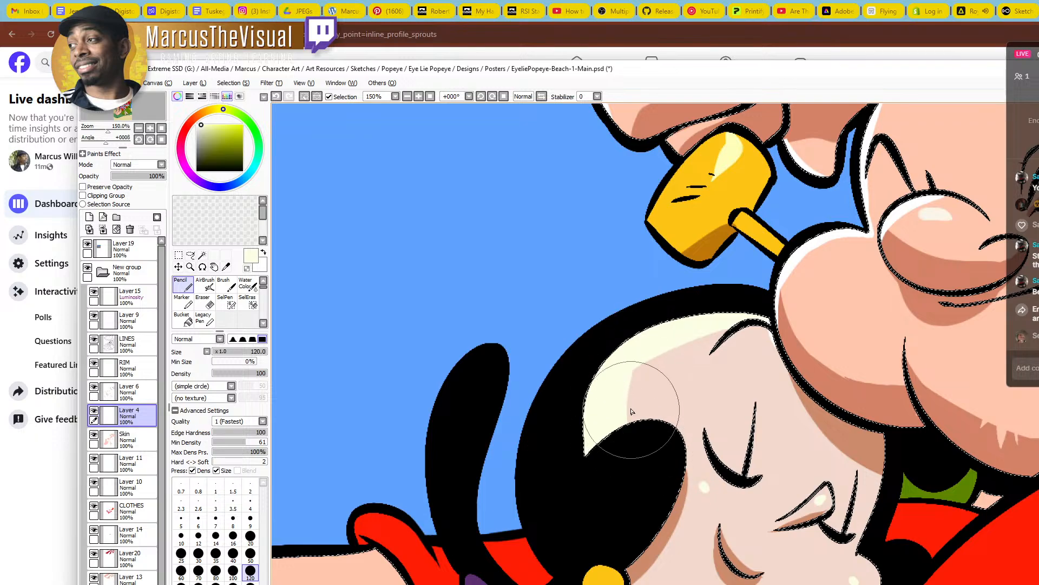
Refine the cream highlight near Olive's eyebrow and forehead edge, using the Eraser at size 160 and the Pencil
left_click(671, 355, "ctrl+alt")
left_click(671, 355, "ctrl+alt")
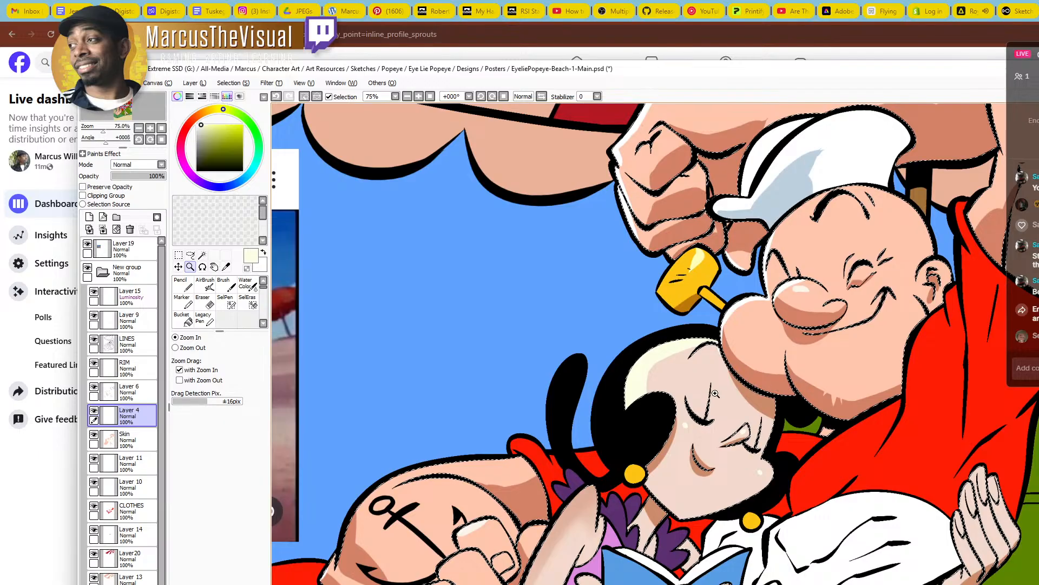
left_click(656, 360)
key("e")
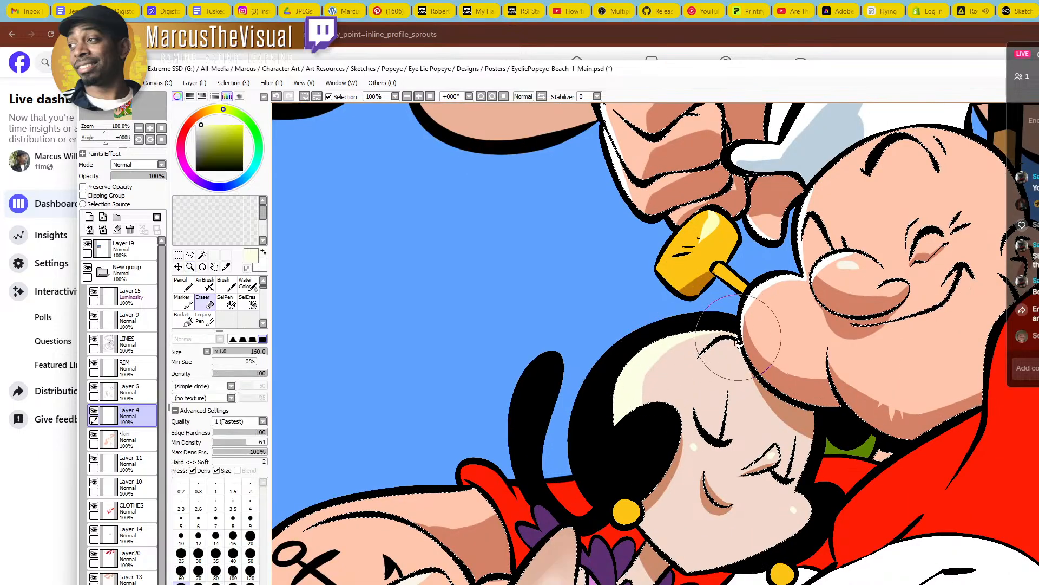
scroll(683, 352, "up", 2)
key("n")
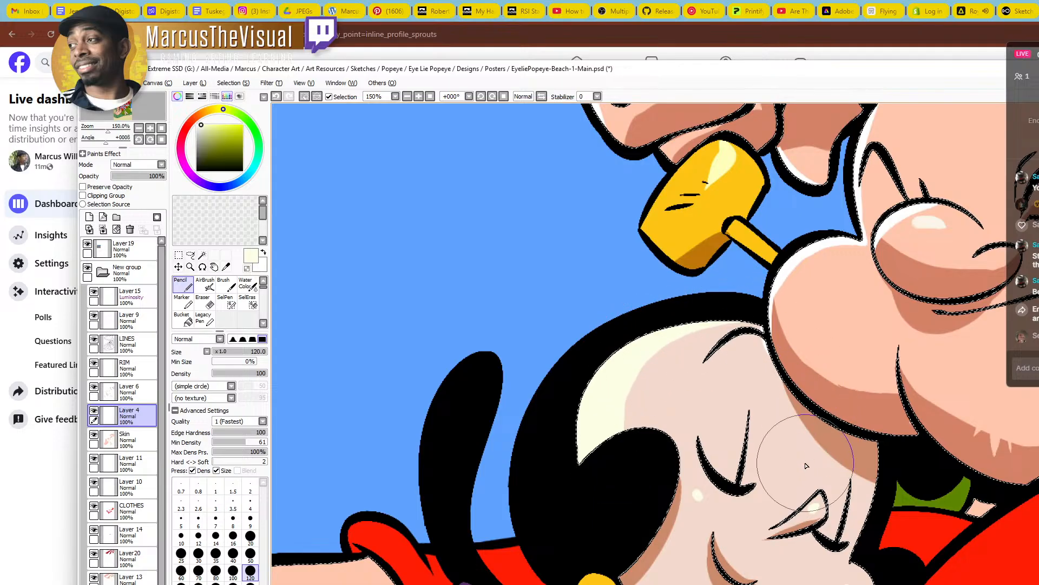
key("e")
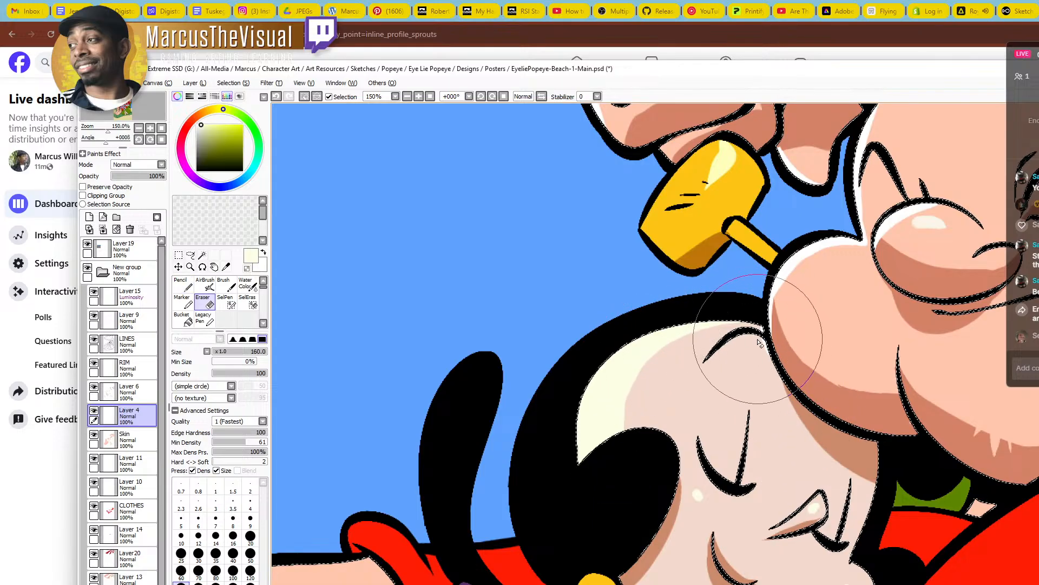
key("ctrl+space")
left_click_drag(742, 419, 731, 385)
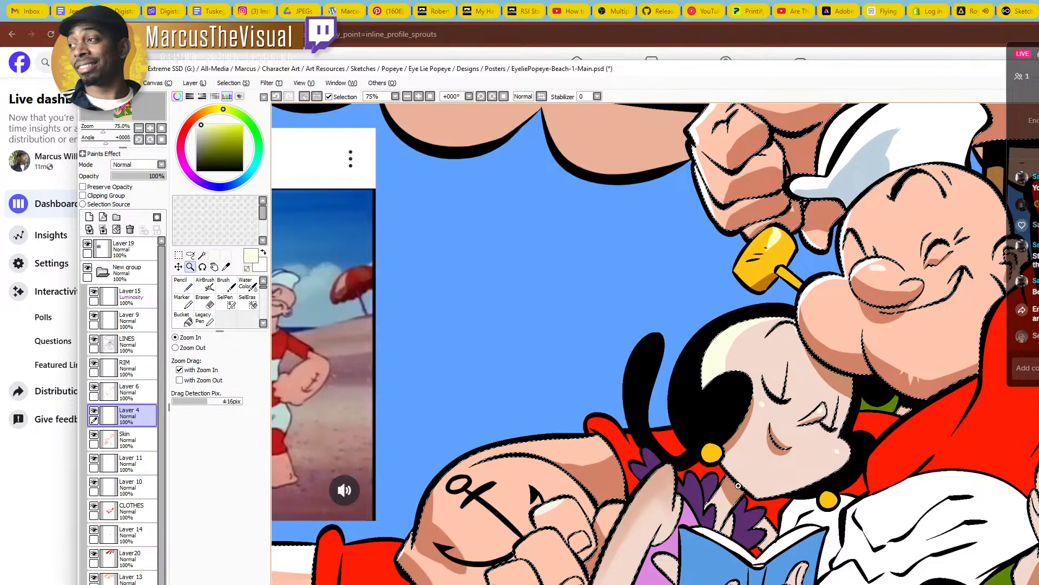
On the RIM layer, paint a white rim highlight along the outer edge of Olive's upper arm up to the shoulder
left_click(726, 463)
key("n")
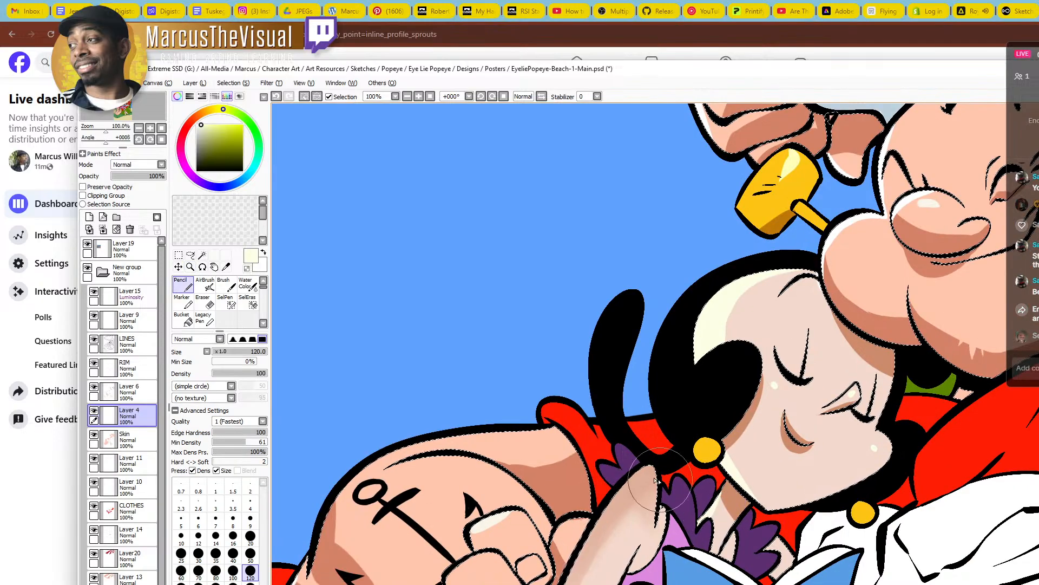
left_click_drag(563, 504, 580, 521)
key("z")
left_click(709, 469, "alt")
left_click_drag(839, 459, 807, 368)
left_click(135, 368)
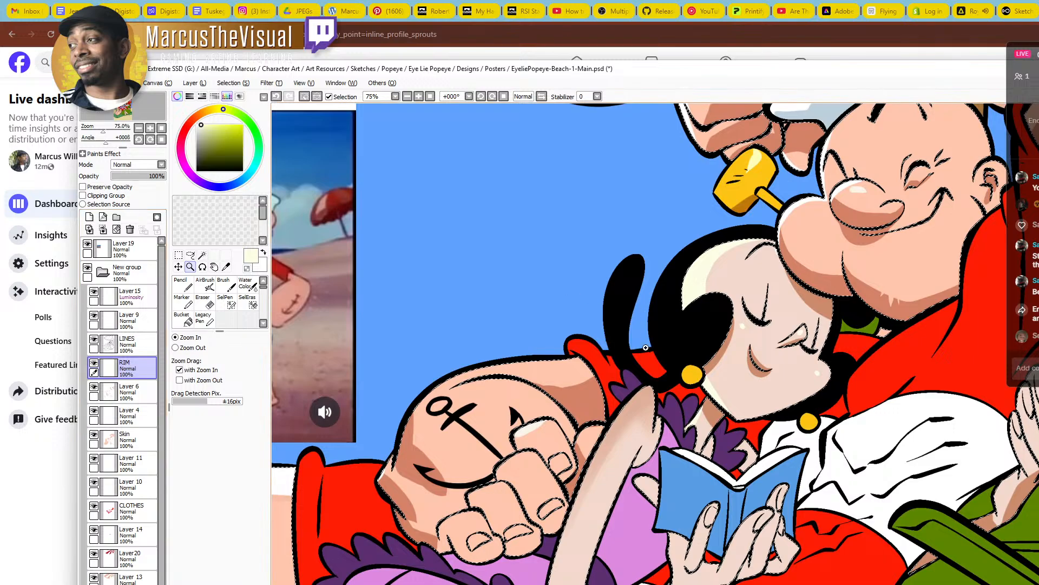
key("x")
left_click(635, 421)
key("n")
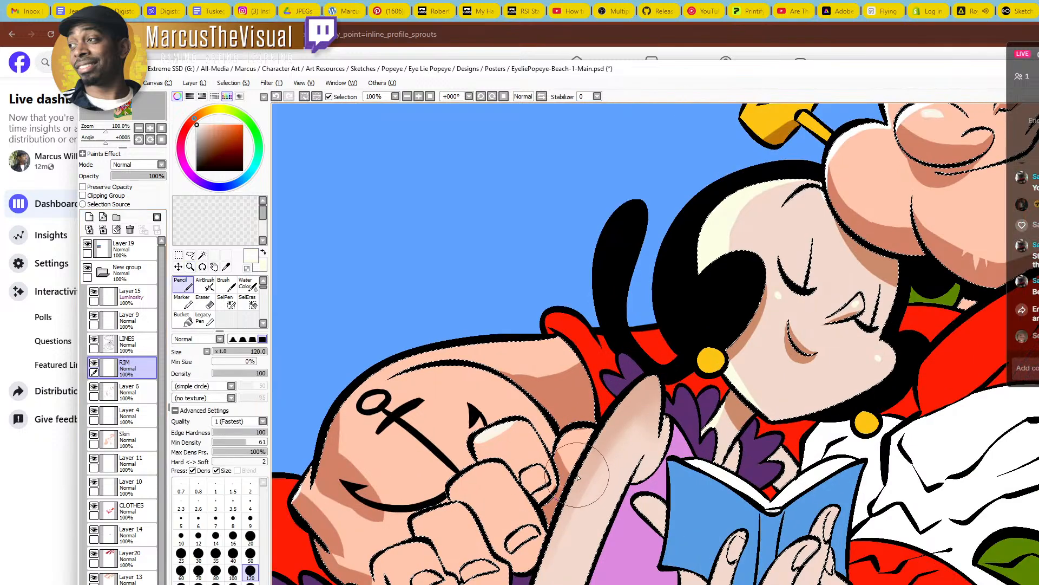
mouse_move(577, 476)
left_mouse_down()
mouse_move(644, 388)
mouse_move(601, 430)
mouse_move(592, 449)
mouse_move(653, 386)
mouse_move(609, 419)
mouse_move(660, 379)
mouse_move(611, 426)
mouse_move(651, 387)
left_mouse_up()
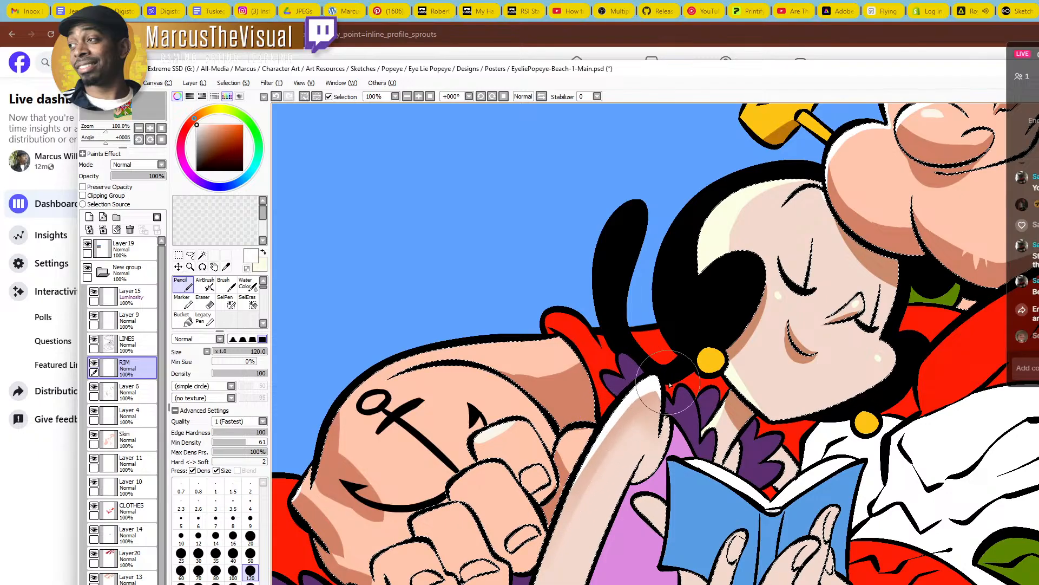
Extend the white rim down the outer edge of Olive's arm toward the elbow with the size 120 Pencil
scroll(612, 411, "down", 3)
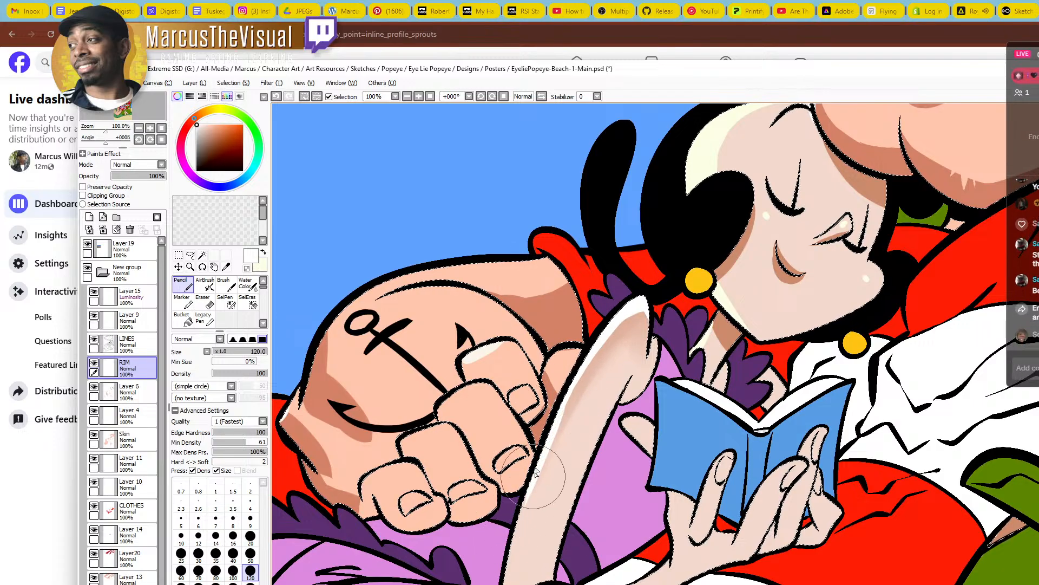
left_click_drag(534, 476, 513, 580)
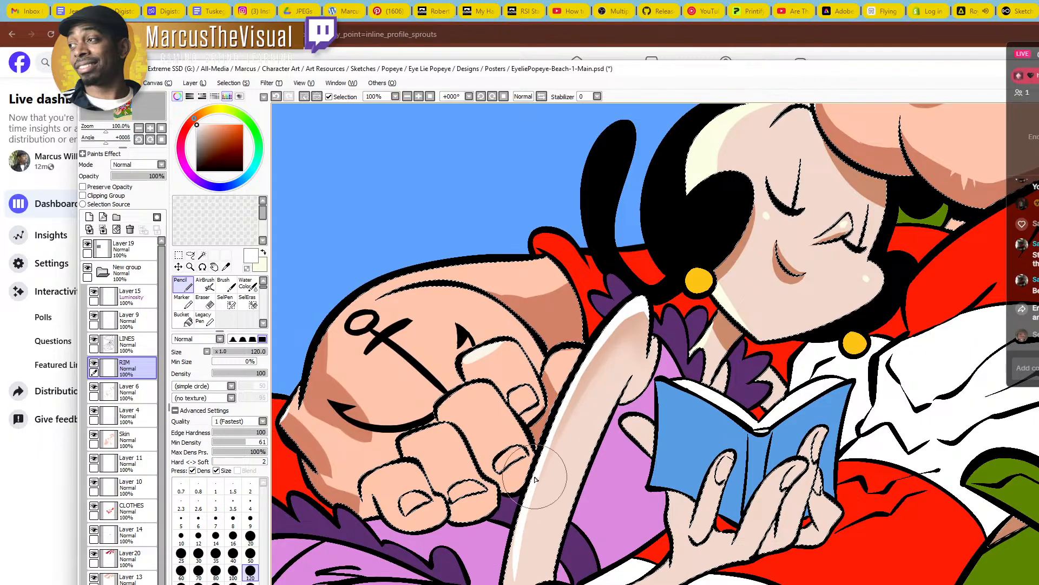
key("ctrl+z")
left_click_drag(533, 476, 508, 582)
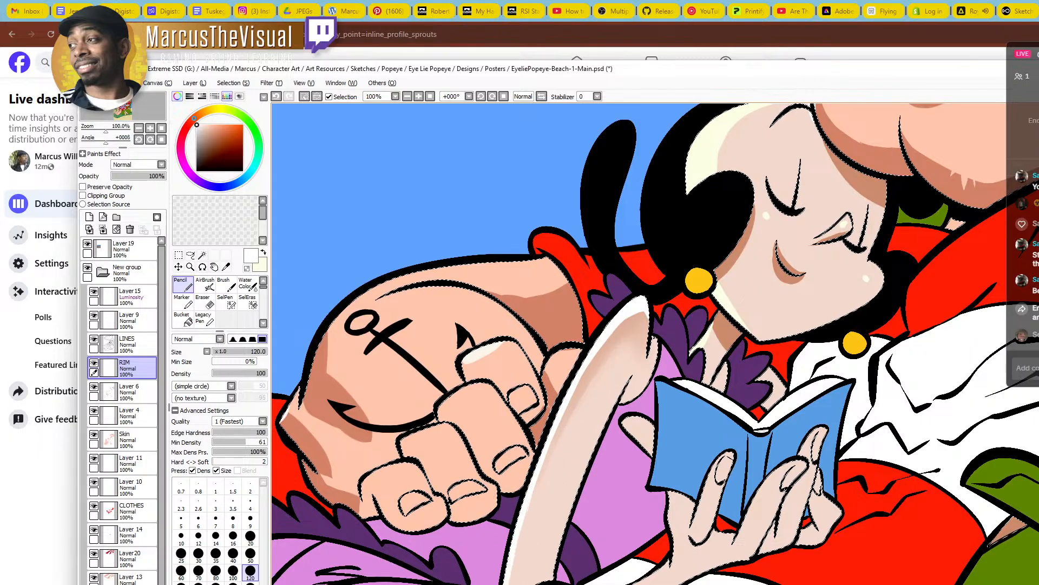
Paint a white rim highlight along the upper edge of Popeye's tattooed forearm up to the red sleeve
left_click(617, 481, "ctrl+alt")
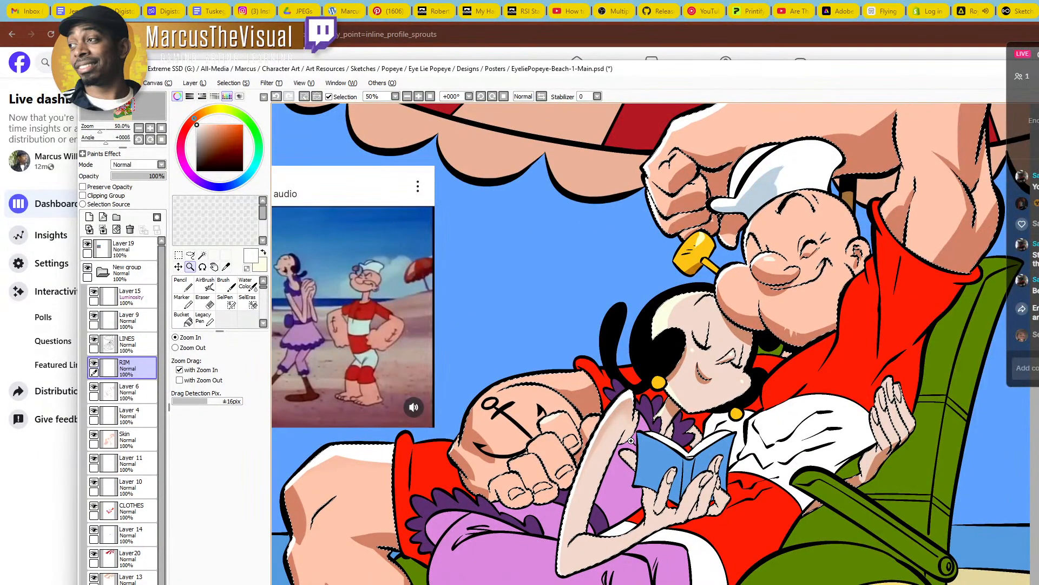
left_click(645, 433)
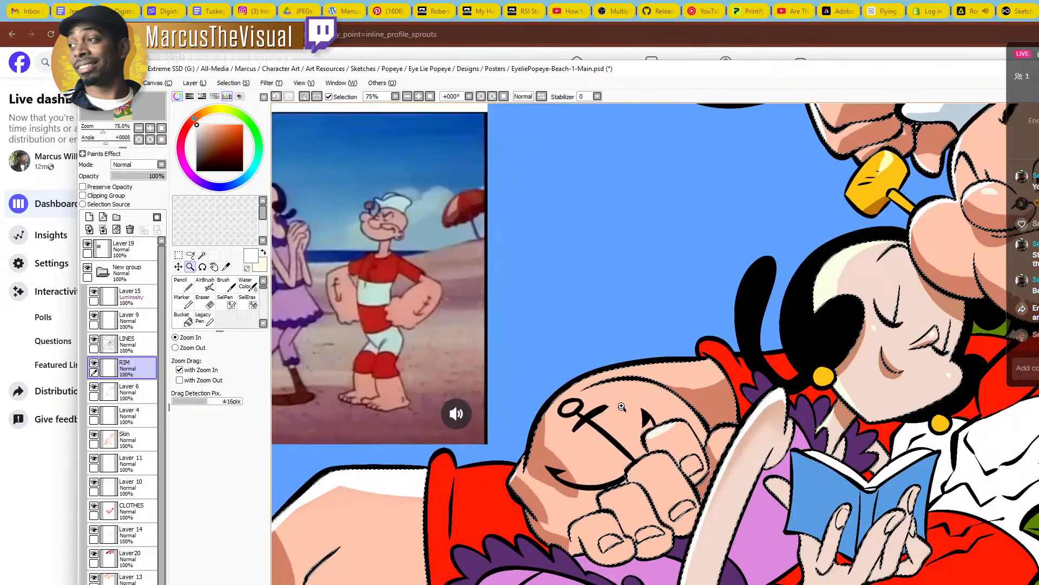
key("n")
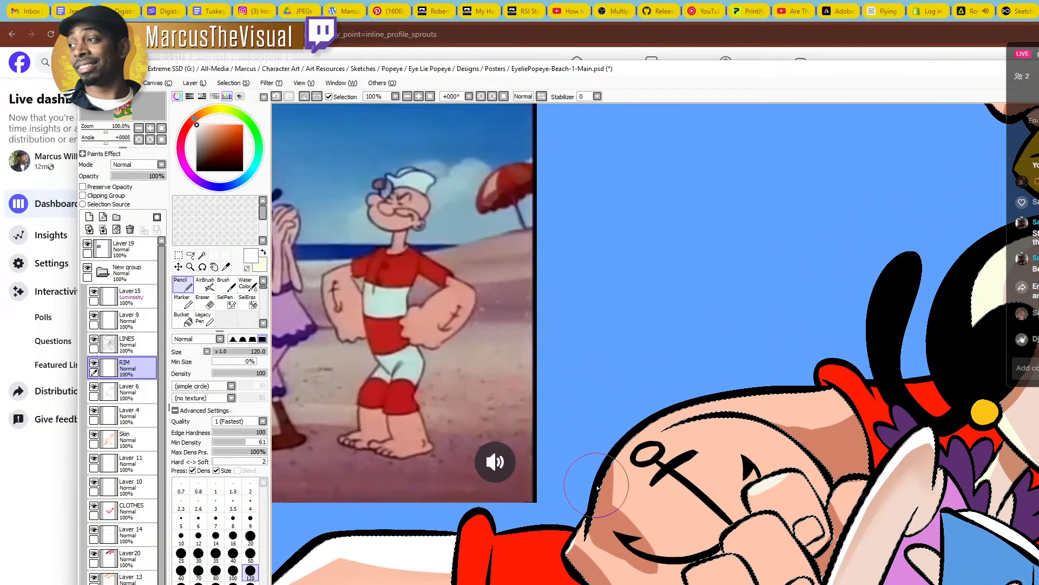
mouse_move(597, 495)
left_mouse_down()
mouse_move(653, 426)
mouse_move(601, 483)
mouse_move(729, 391)
mouse_move(731, 408)
mouse_move(650, 424)
mouse_move(831, 382)
mouse_move(708, 399)
mouse_move(901, 365)
left_mouse_up()
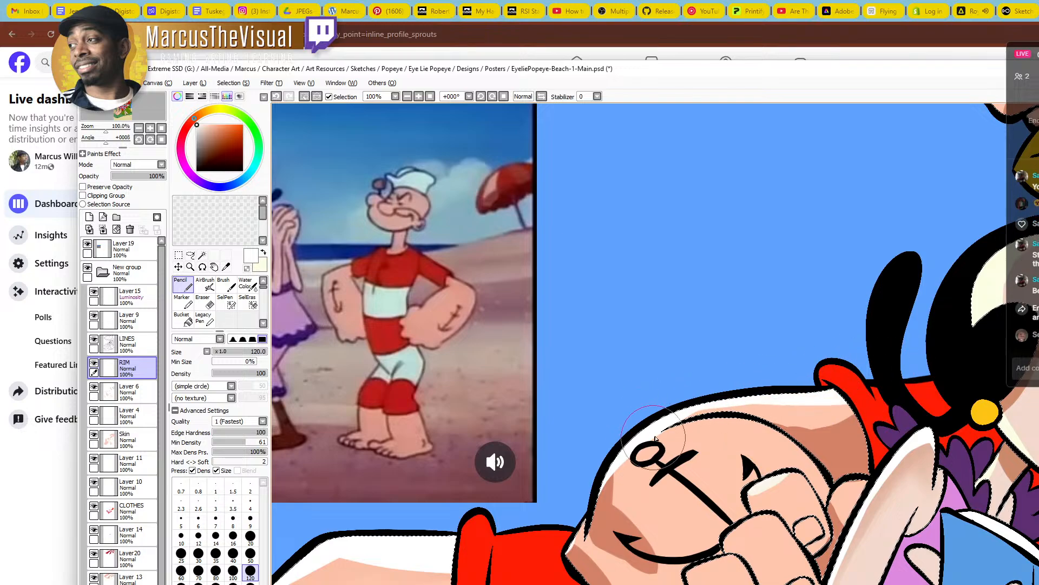
key("ctrl+z")
key("ctrl+y")
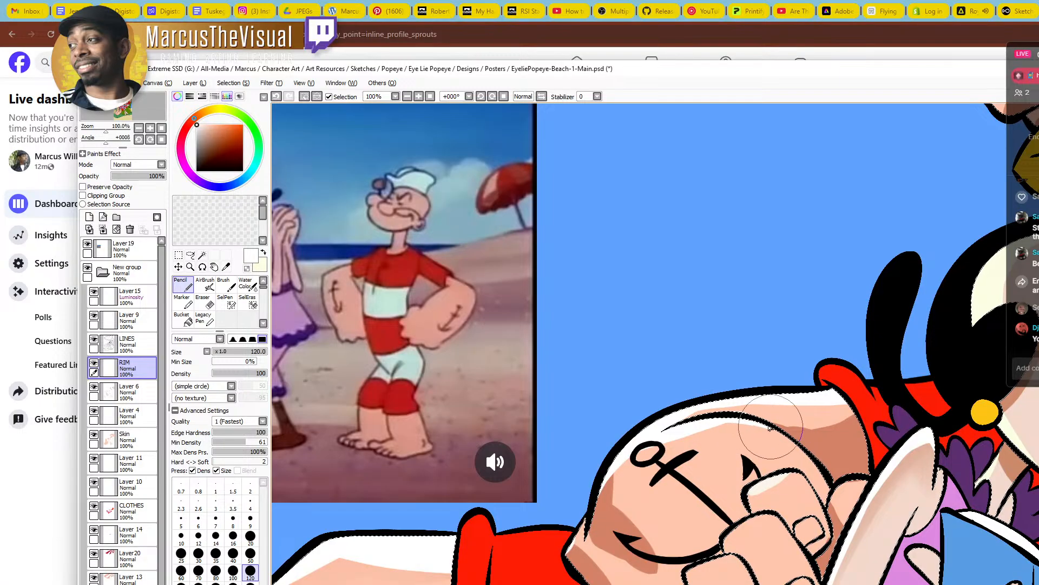
key("e")
Paint white rim highlights on Popeye's elbow tip and along the tops of his clenched fingers
scroll(745, 417, "down", 3)
key("n")
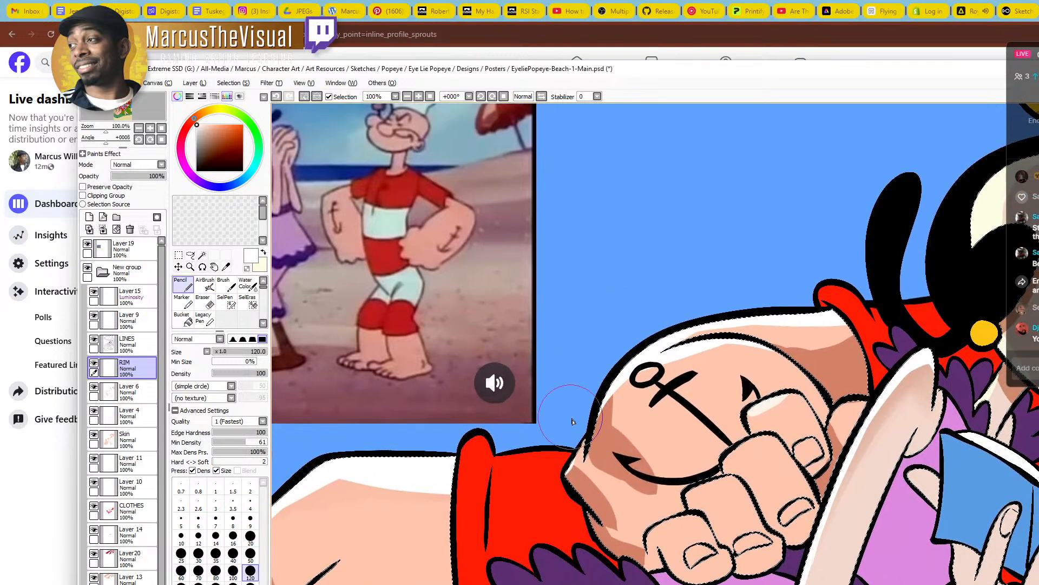
mouse_move(550, 466)
left_mouse_down()
mouse_move(576, 431)
mouse_move(580, 445)
left_mouse_up()
key("ctrl+z")
left_click_drag(673, 420, 597, 432)
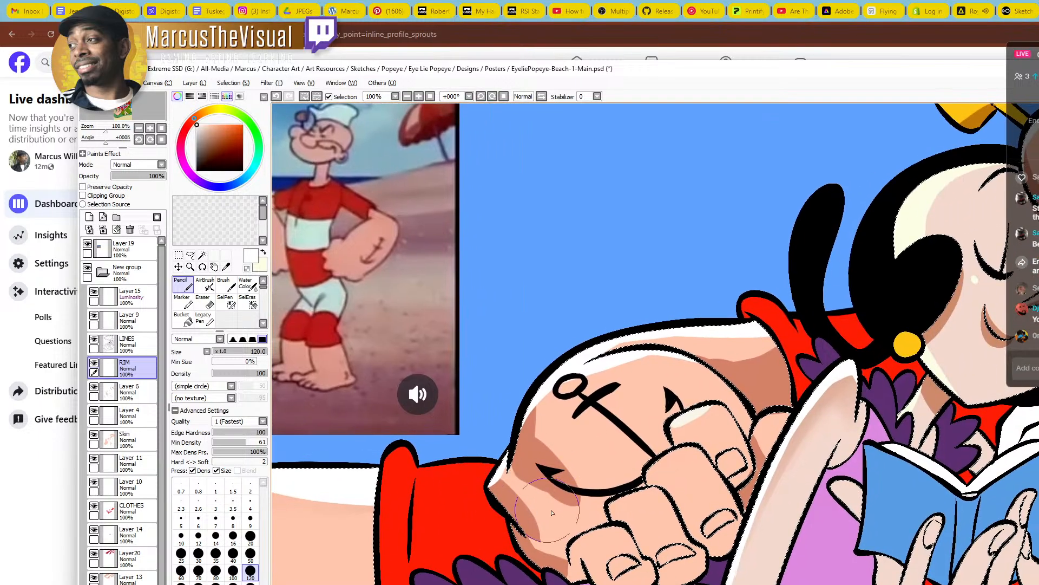
left_click_drag(648, 476, 695, 450)
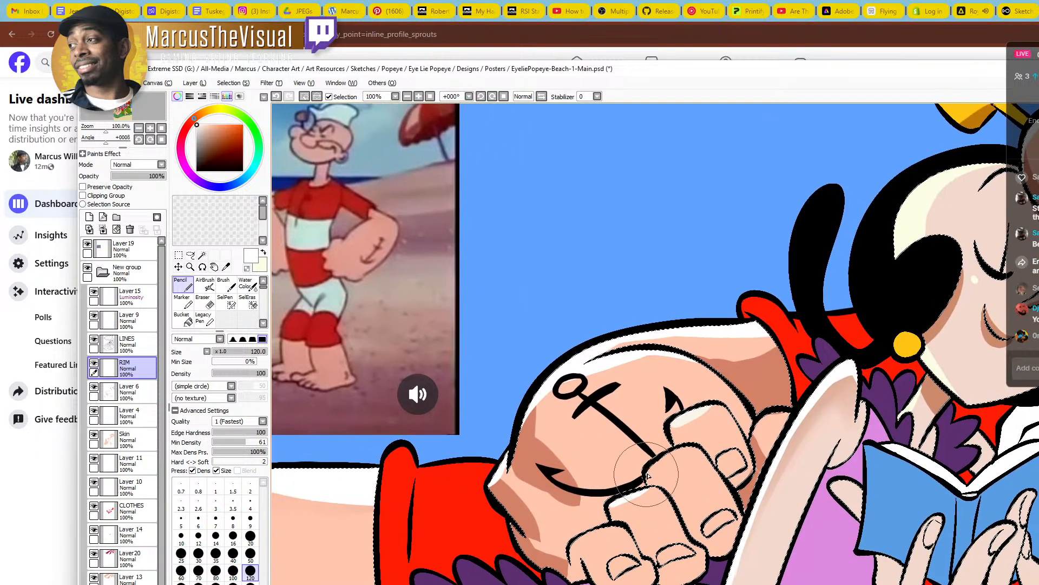
left_click_drag(610, 509, 656, 489)
key("ctrl+z")
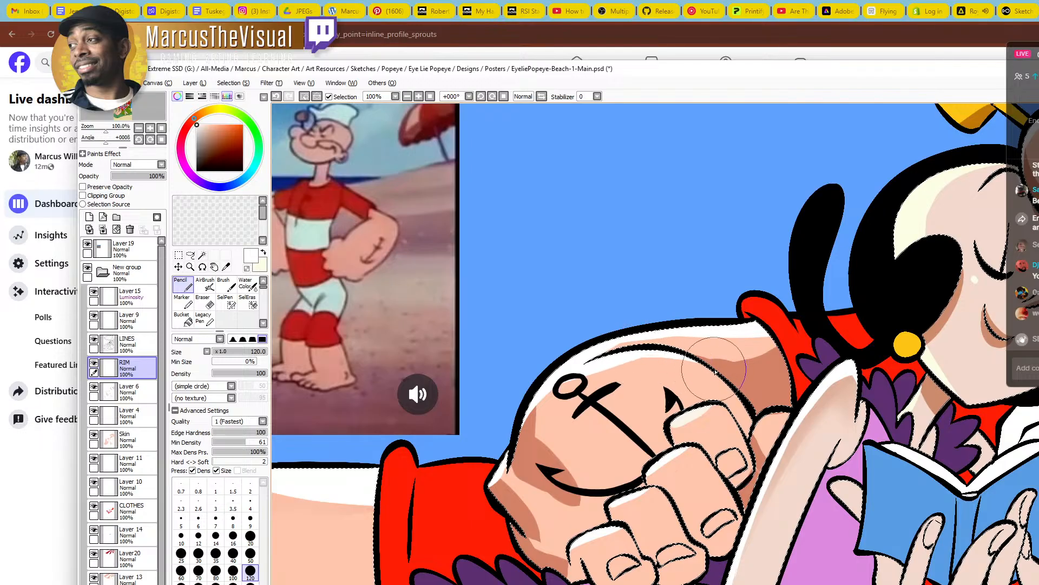
Paint a white rim highlight along the upper edge of Olive's forearm from the elbow crease to the wrist
key("z")
scroll(687, 322, "down", 3)
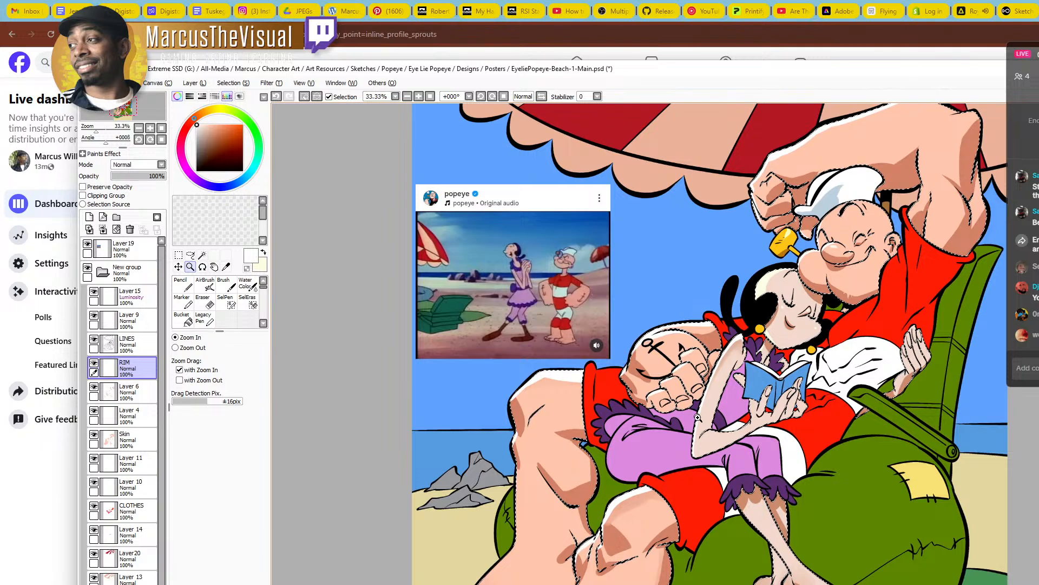
scroll(697, 418, "up", 2)
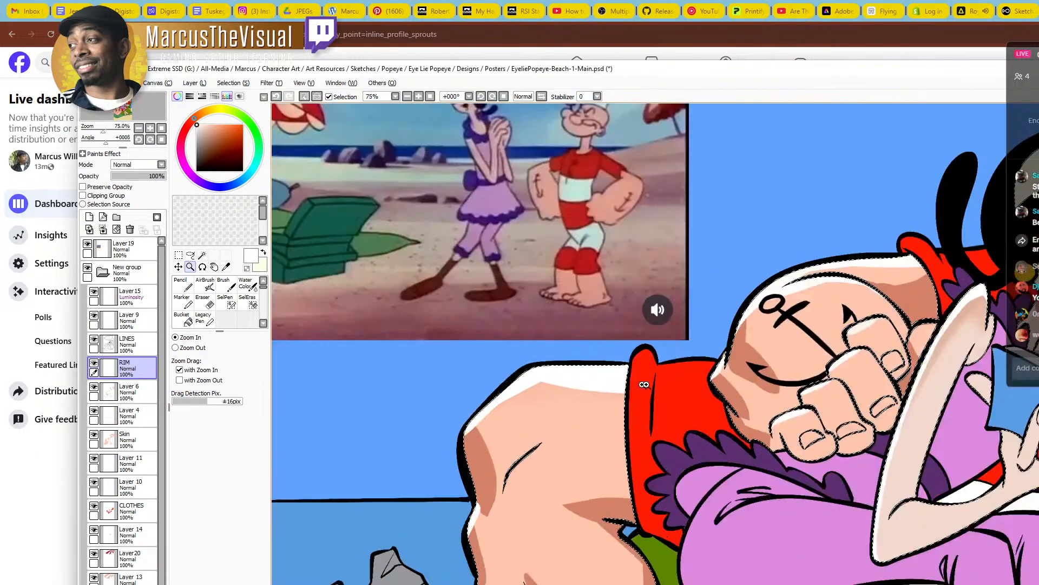
left_click_drag(874, 361, 563, 460)
scroll(634, 465, "down", 1)
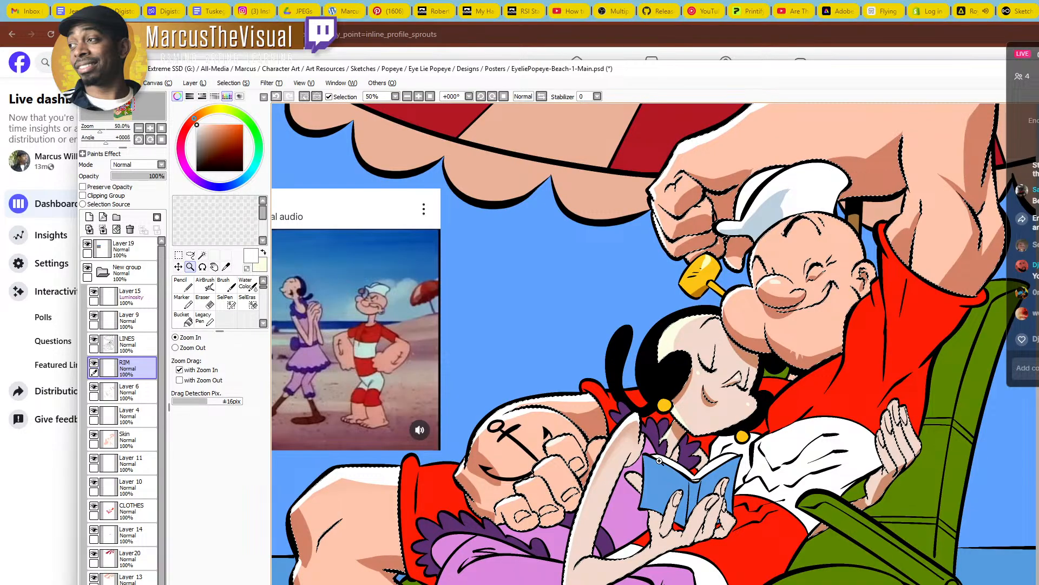
left_click_drag(727, 442, 751, 341)
left_click(580, 472)
left_click(580, 472)
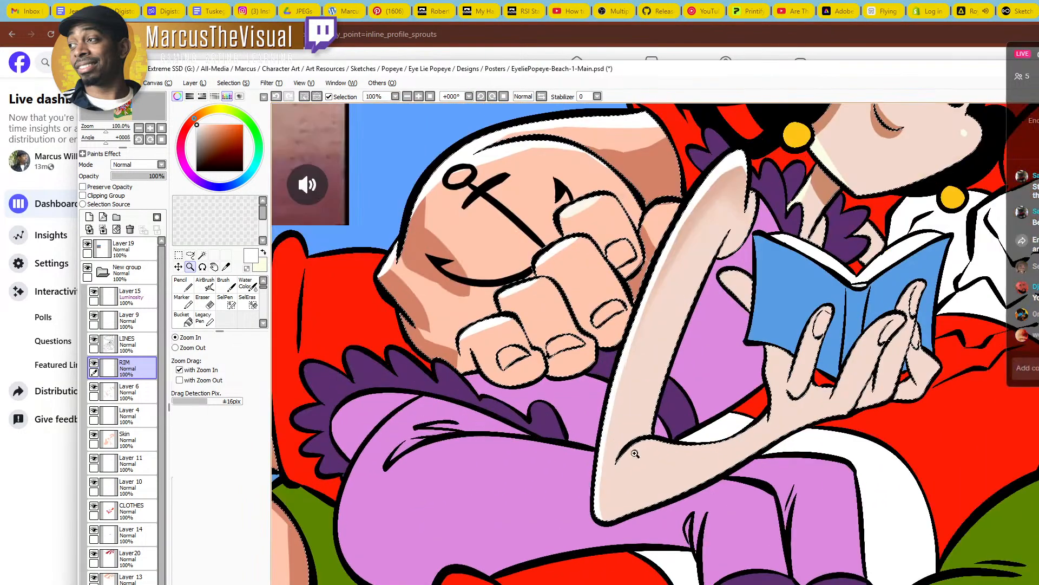
key("n")
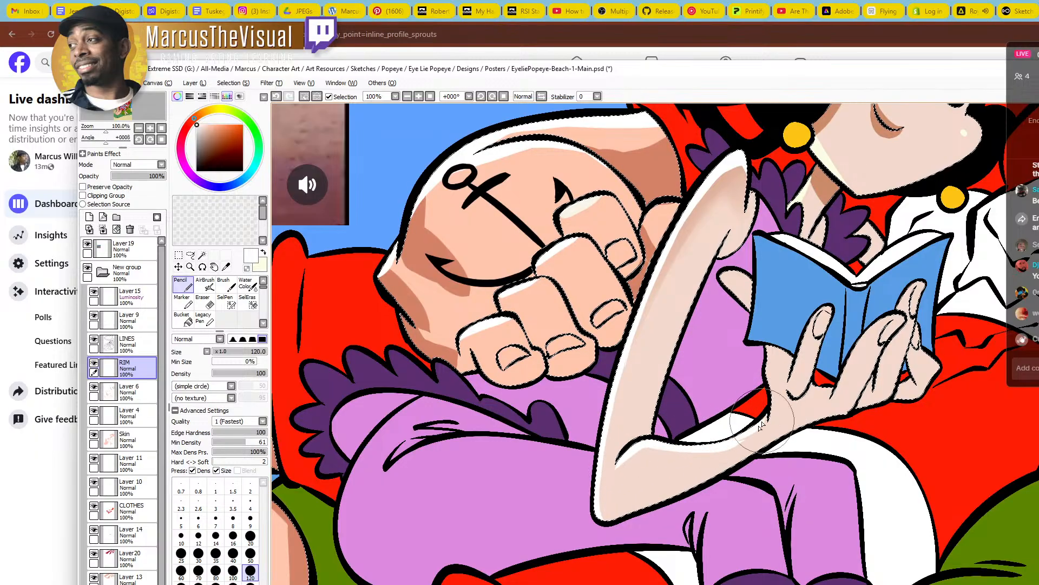
key("e")
key("ctrl+space")
left_click(728, 420, "ctrl+alt")
left_click(728, 420, "ctrl+alt")
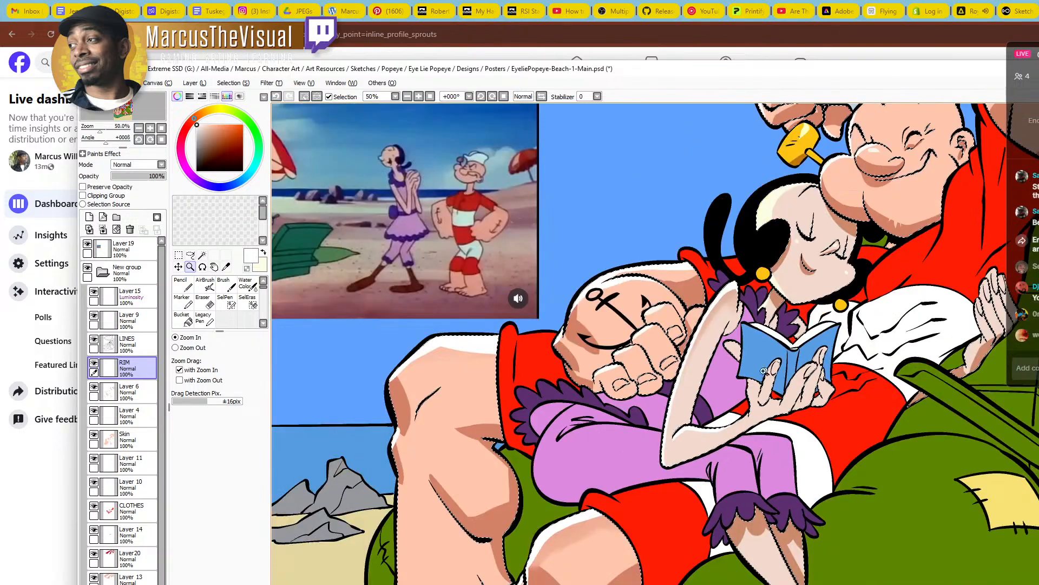
Add white rim highlights to Olive's hand and fingers holding the book, using the Pencil
left_click(749, 404, "ctrl")
left_click(749, 404, "ctrl")
key("n")
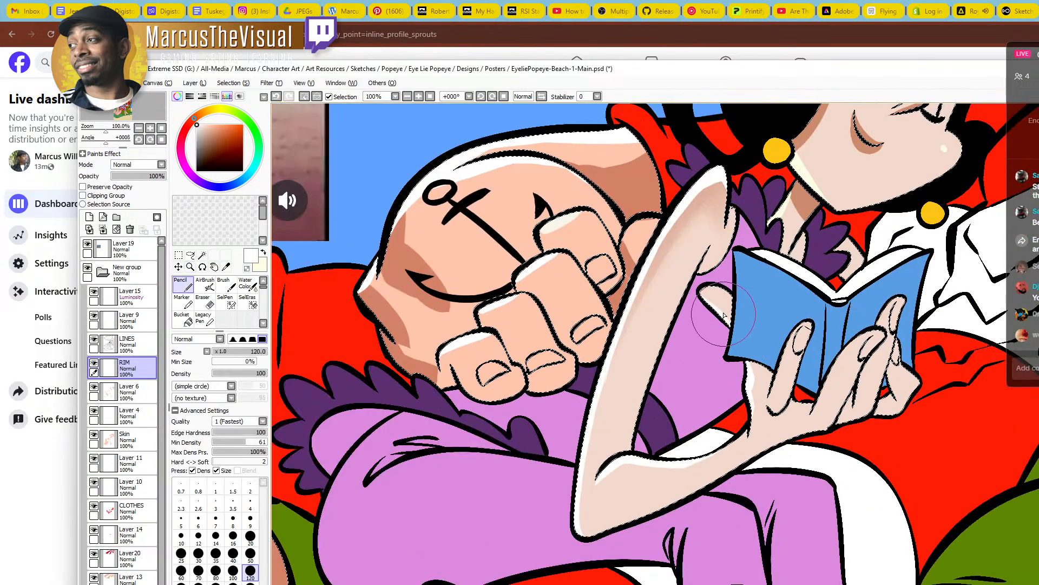
left_click_drag(812, 339, 763, 373)
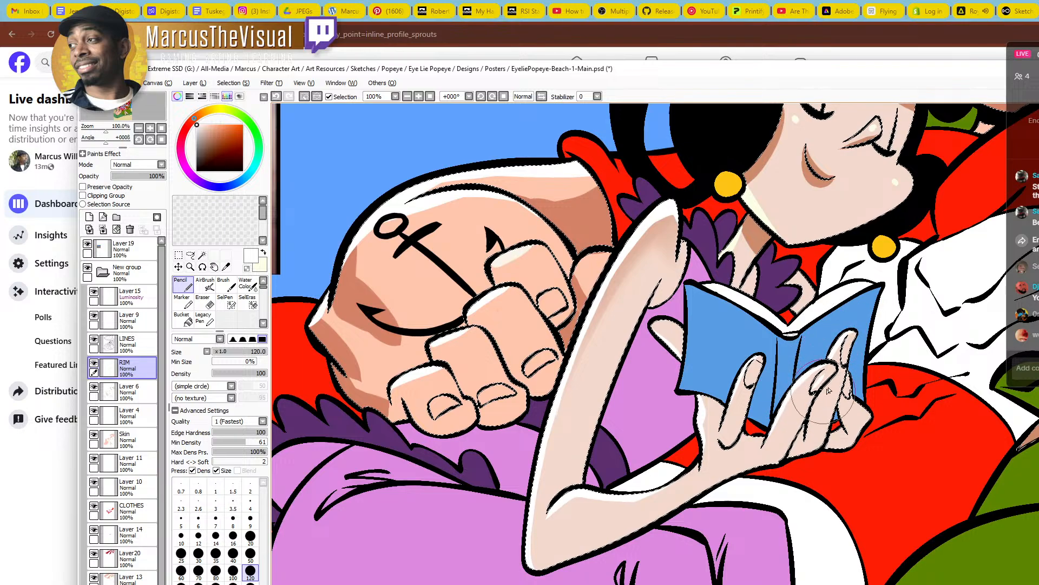
left_click(872, 375, "ctrl+alt")
left_click(872, 375, "ctrl+alt")
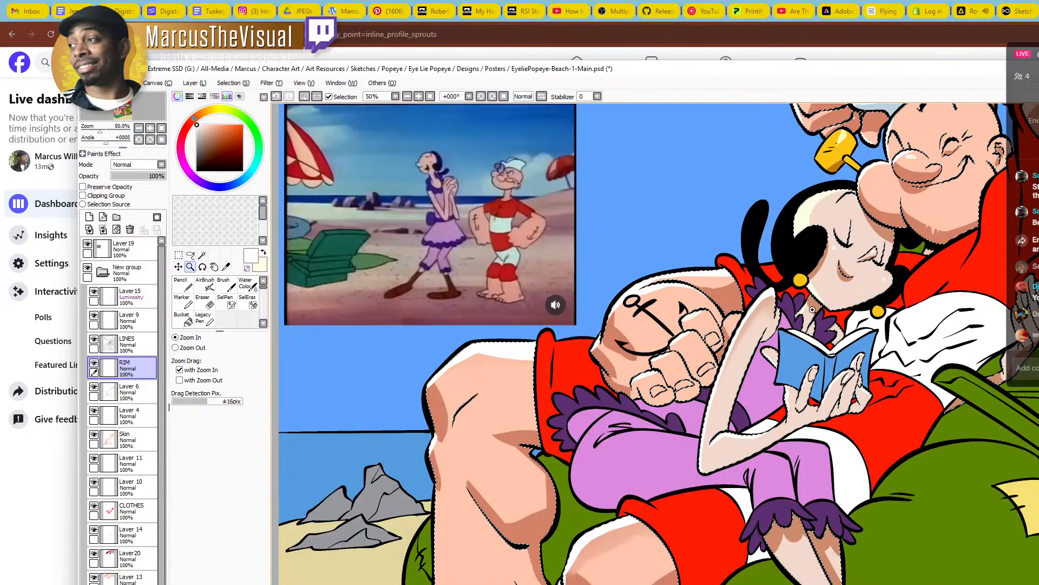
Paint a white rim highlight down the outer edge of Popeye's far shin to the ankle, redoing strokes until clean
left_click_drag(587, 565, 660, 423)
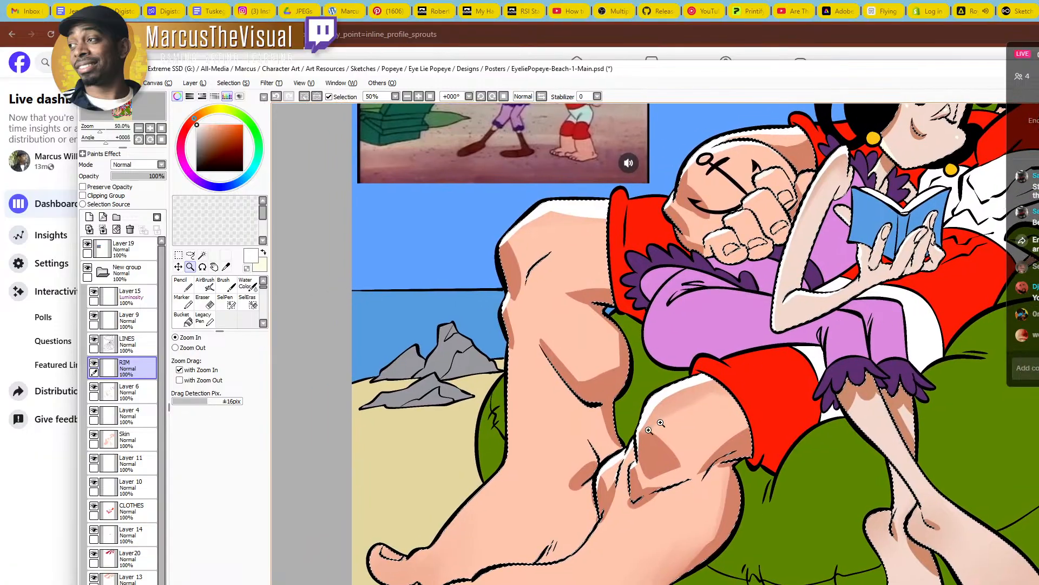
left_click(602, 479, "ctrl+alt")
left_click(530, 406, "ctrl")
left_click(532, 403, "ctrl")
left_click_drag(558, 359, 549, 453)
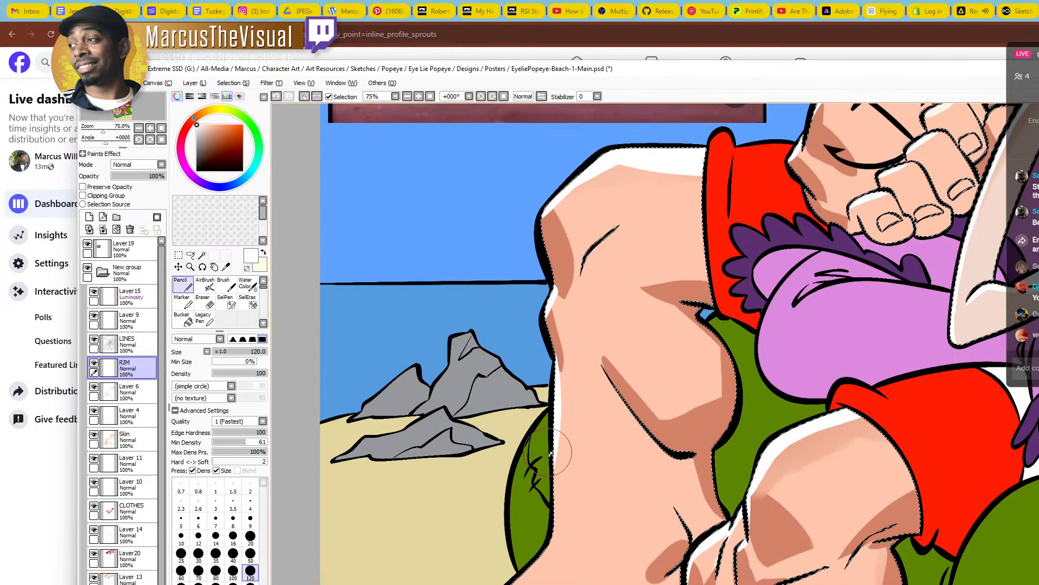
key("ctrl+z")
left_click_drag(555, 357, 541, 445)
key("ctrl+z")
left_click_drag(553, 358, 547, 470)
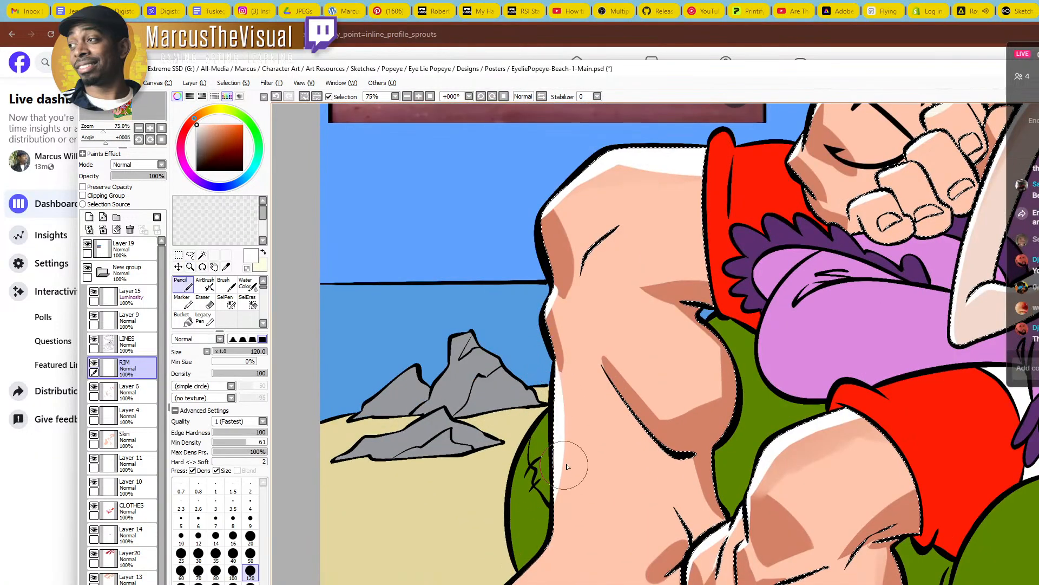
key("ctrl+z")
left_click_drag(558, 532, 631, 425)
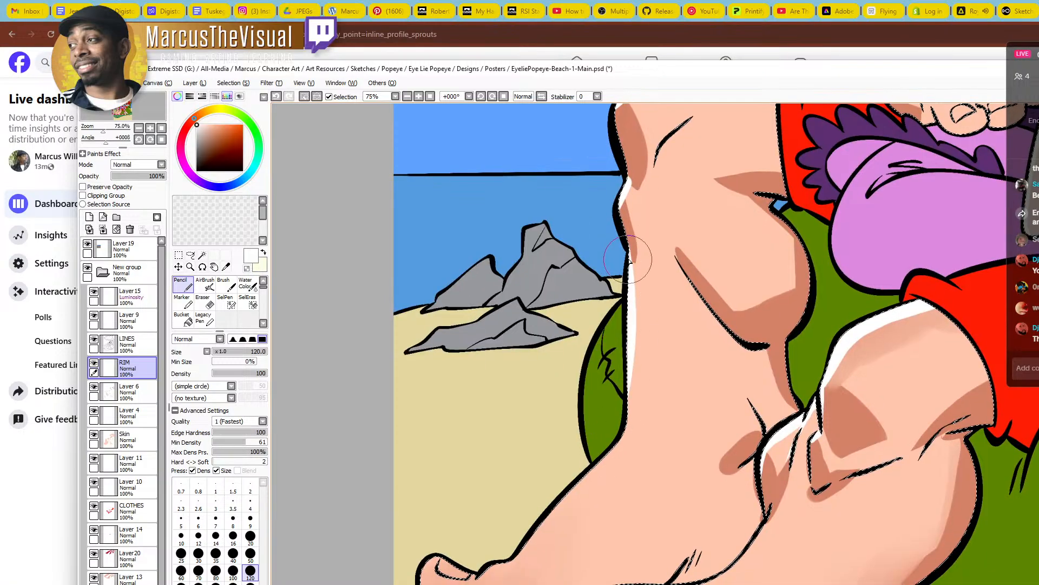
left_click_drag(632, 245, 629, 439)
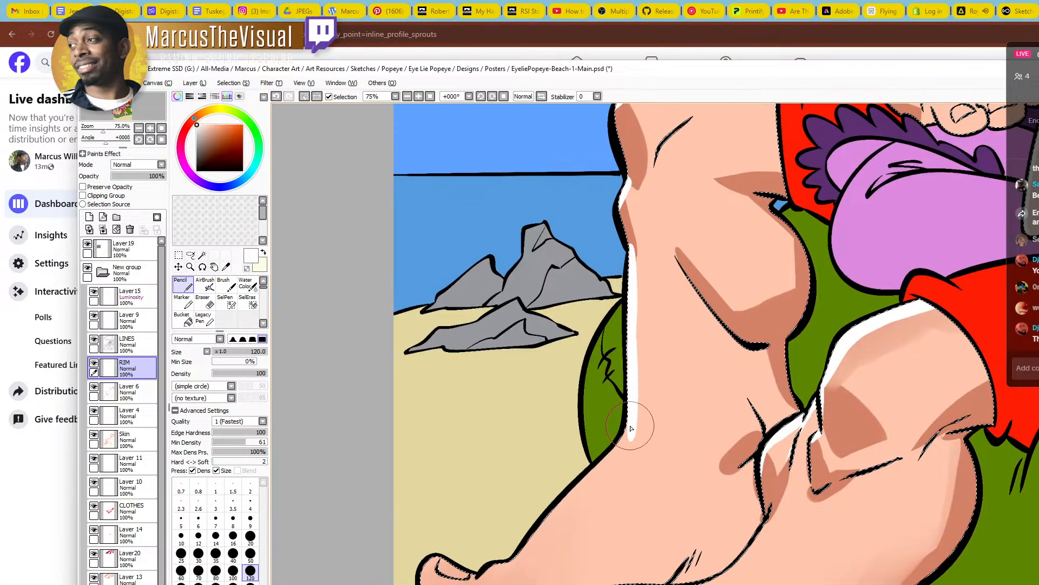
Continue the white rim from the ankle along the top edge of Popeye's far foot to the big toe
mouse_move(582, 478)
left_mouse_down()
mouse_move(624, 429)
mouse_move(605, 461)
left_mouse_up()
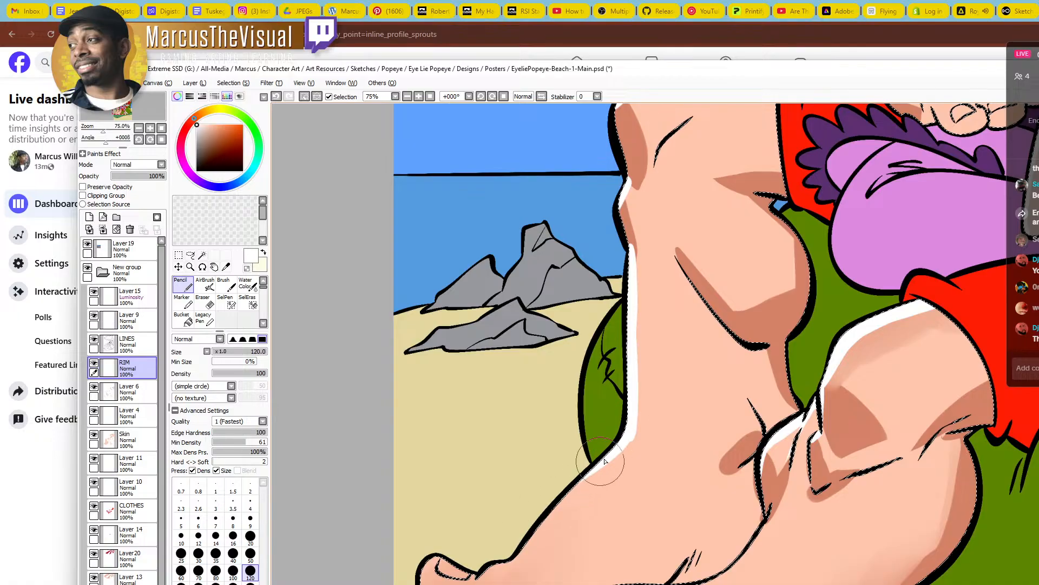
mouse_move(538, 522)
left_mouse_down()
mouse_move(529, 547)
mouse_move(487, 570)
mouse_move(510, 541)
mouse_move(509, 568)
mouse_move(488, 571)
mouse_move(521, 531)
mouse_move(480, 571)
mouse_move(443, 557)
mouse_move(453, 566)
mouse_move(443, 557)
mouse_move(466, 558)
left_mouse_up()
key("ctrl+z")
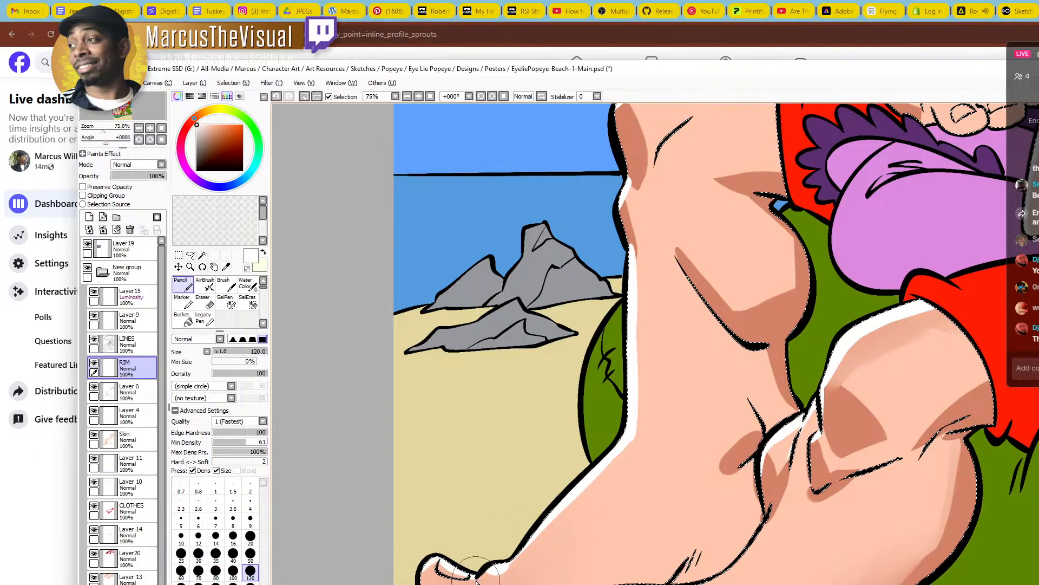
key("ctrl+space")
mouse_move(596, 447)
left_mouse_down()
mouse_move(649, 428)
mouse_move(625, 401)
mouse_move(613, 418)
left_mouse_up()
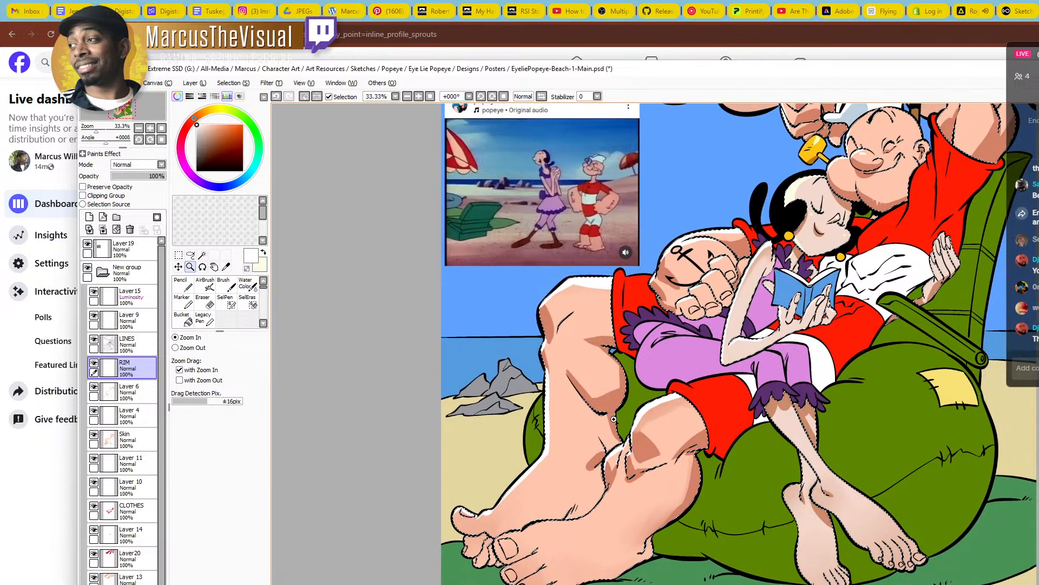
Paint a white rim highlight along the upper edge of Popeye's near foot from the big toe to the ankle
left_click(504, 554)
left_click(504, 554)
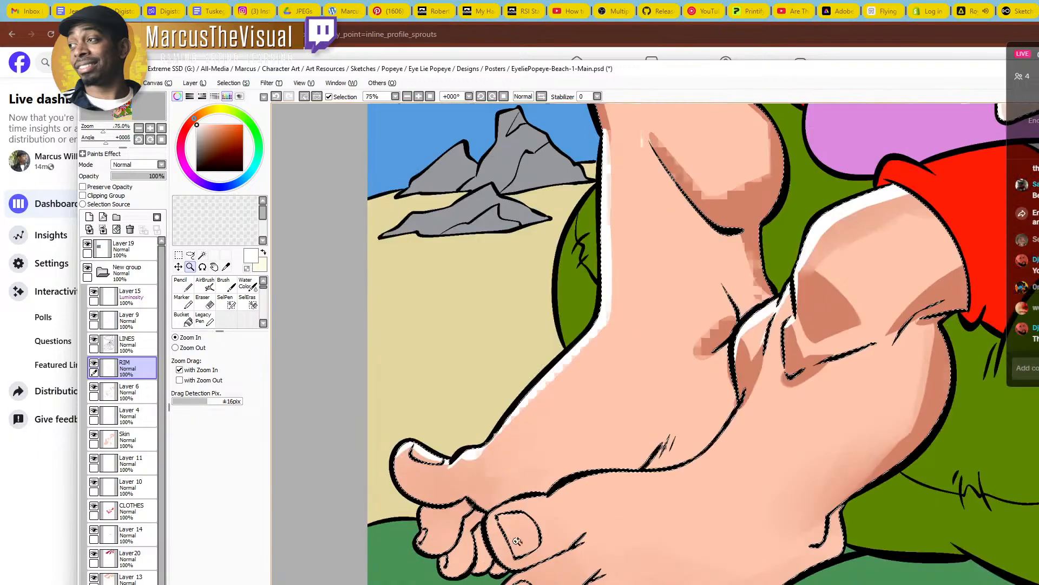
left_click(504, 554)
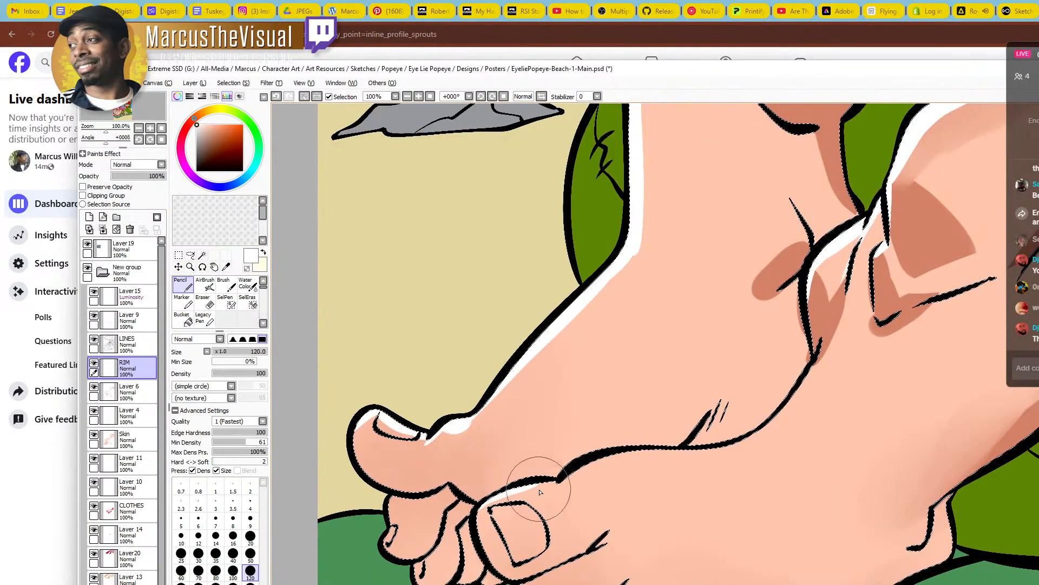
mouse_move(535, 483)
left_mouse_down()
mouse_move(570, 469)
mouse_move(582, 488)
mouse_move(560, 488)
mouse_move(599, 459)
mouse_move(565, 483)
mouse_move(682, 443)
mouse_move(605, 461)
mouse_move(795, 423)
mouse_move(777, 403)
mouse_move(729, 442)
mouse_move(778, 408)
mouse_move(755, 434)
mouse_move(717, 448)
mouse_move(772, 422)
left_mouse_up()
mouse_move(740, 452)
left_mouse_down()
mouse_move(802, 385)
mouse_move(815, 358)
left_mouse_up()
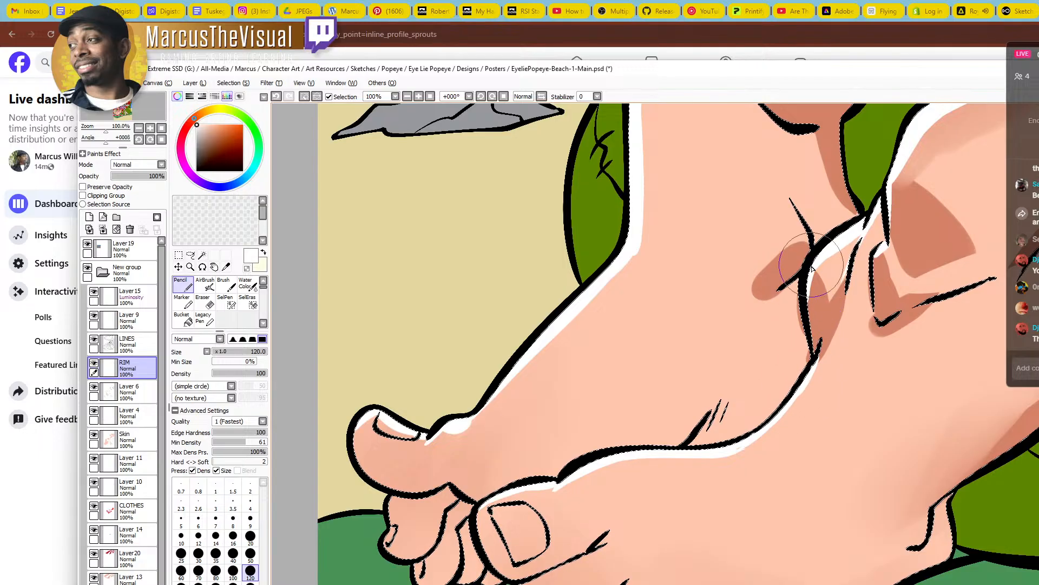
Add small white highlights to the big toenail and the tops of the smaller toes on Popeye's near foot
left_click(807, 335, "ctrl+alt")
left_click(807, 335, "ctrl+alt")
left_click(807, 335, "ctrl+alt")
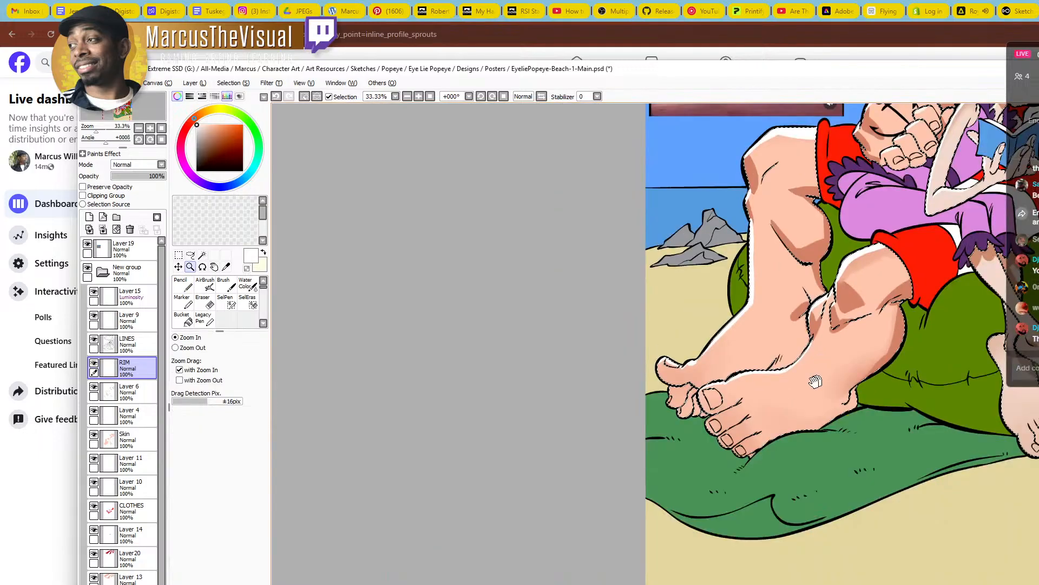
mouse_move(816, 382)
left_mouse_down()
mouse_move(724, 445)
mouse_move(766, 422)
left_mouse_up()
left_click(656, 445, "ctrl")
left_click(656, 445, "ctrl")
left_click(658, 445, "ctrl")
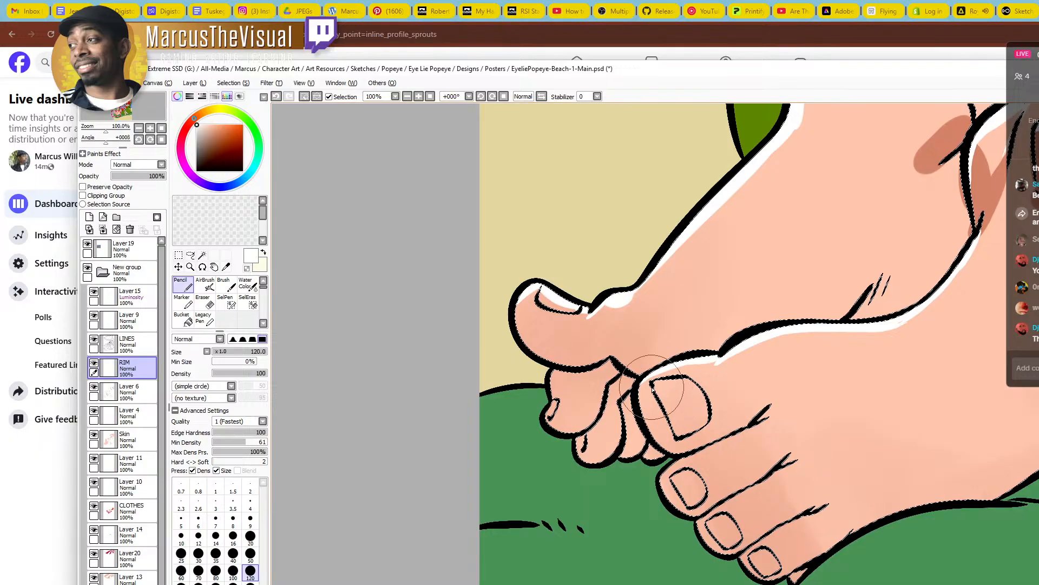
left_click_drag(655, 389, 674, 428)
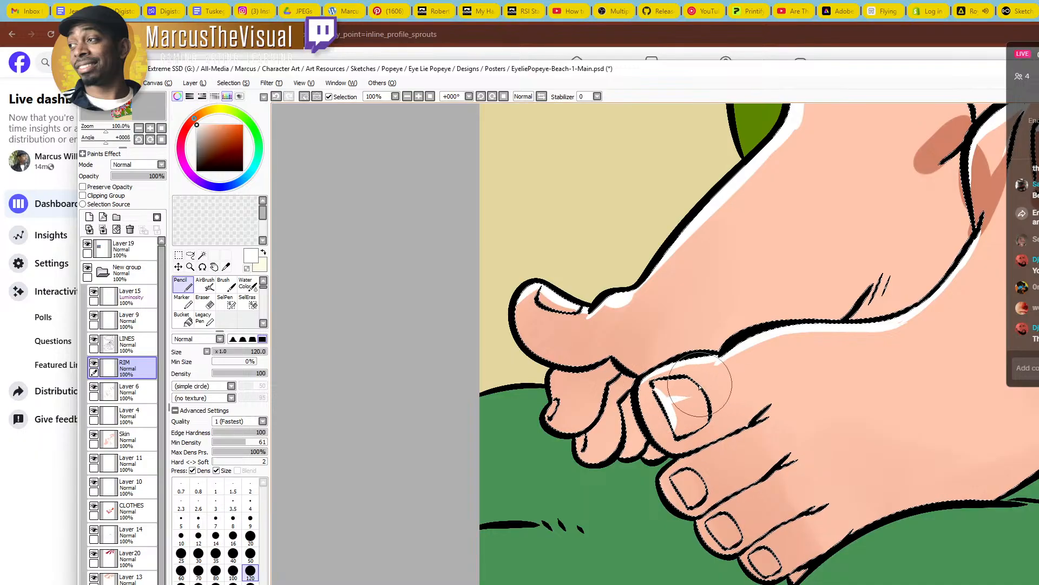
key("ctrl+z")
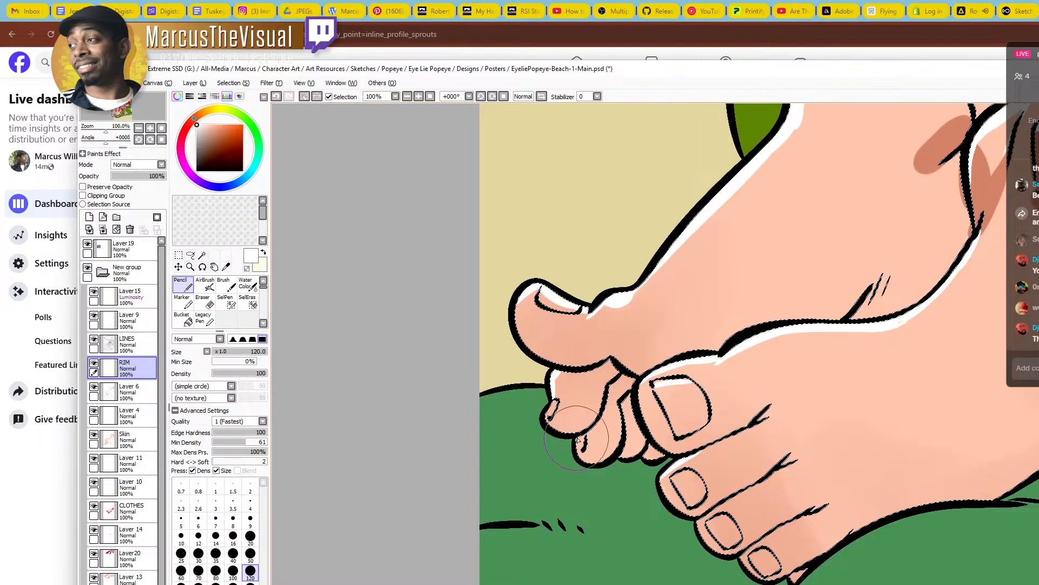
left_click_drag(684, 439, 565, 457)
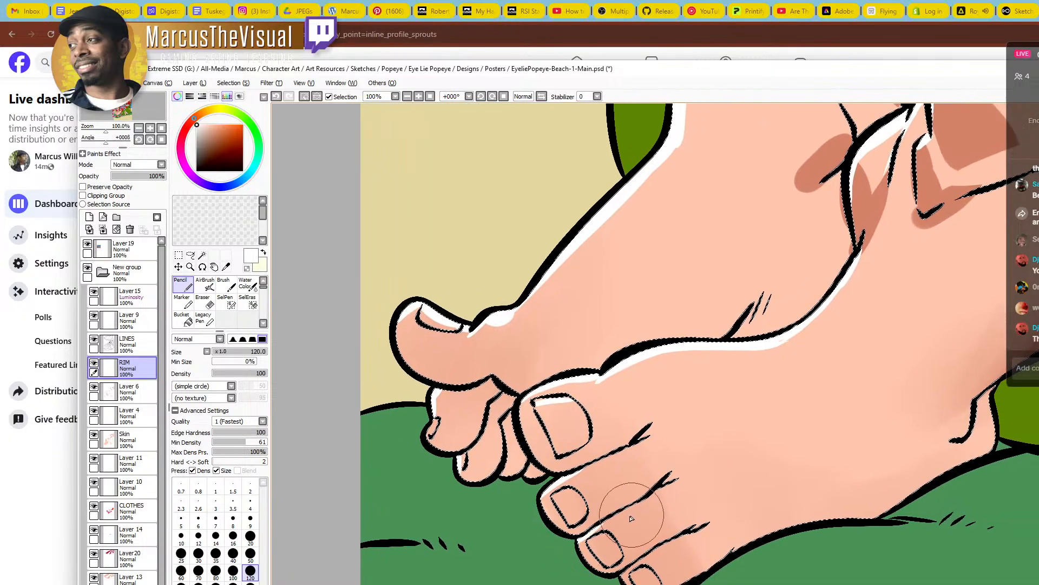
left_click_drag(581, 540, 642, 503)
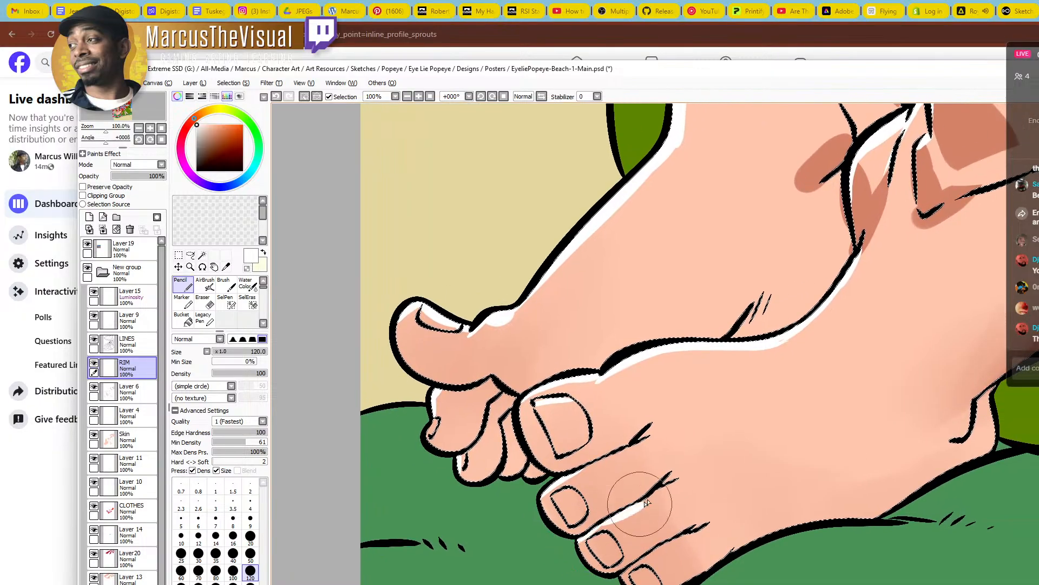
Paint white rim highlights down Olive's crossed lower legs to the ankles and heel
left_click(744, 405, "ctrl+alt")
left_click(745, 400, "ctrl+alt")
left_click(746, 395, "ctrl+alt")
left_click_drag(761, 374, 615, 535)
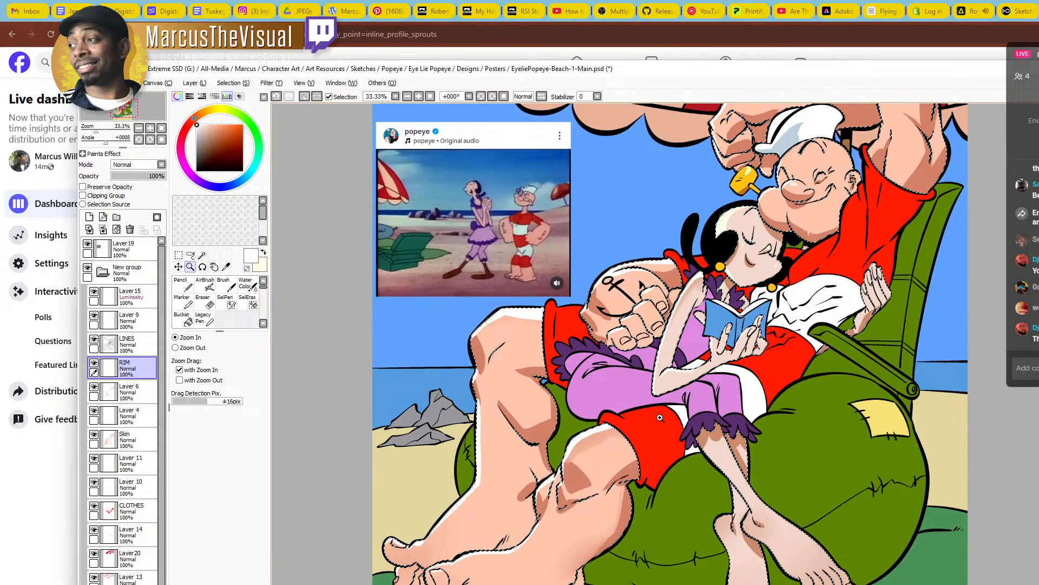
left_click(737, 466, "ctrl")
left_click(737, 467, "ctrl")
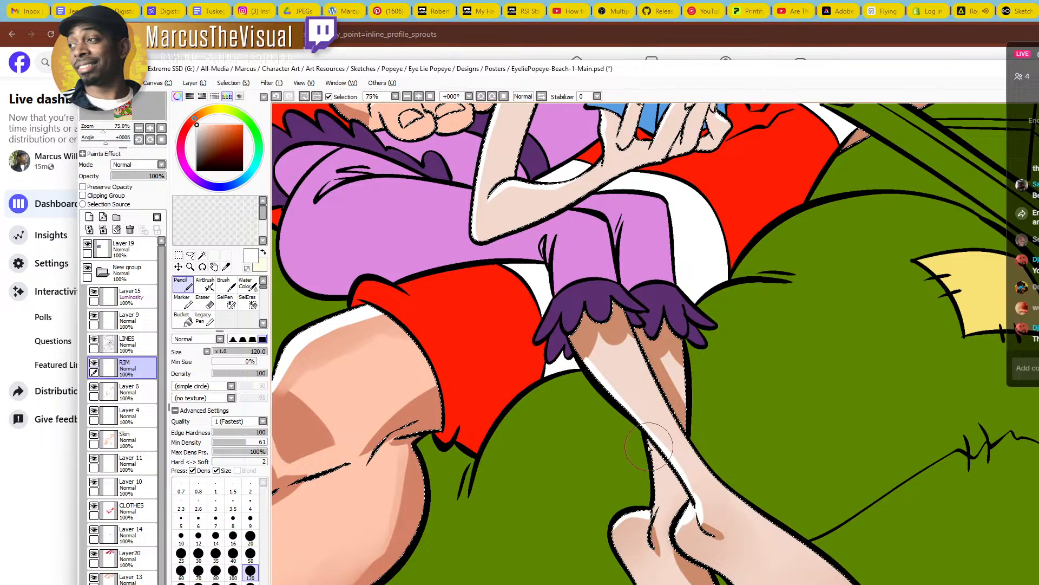
left_click_drag(649, 446, 655, 488)
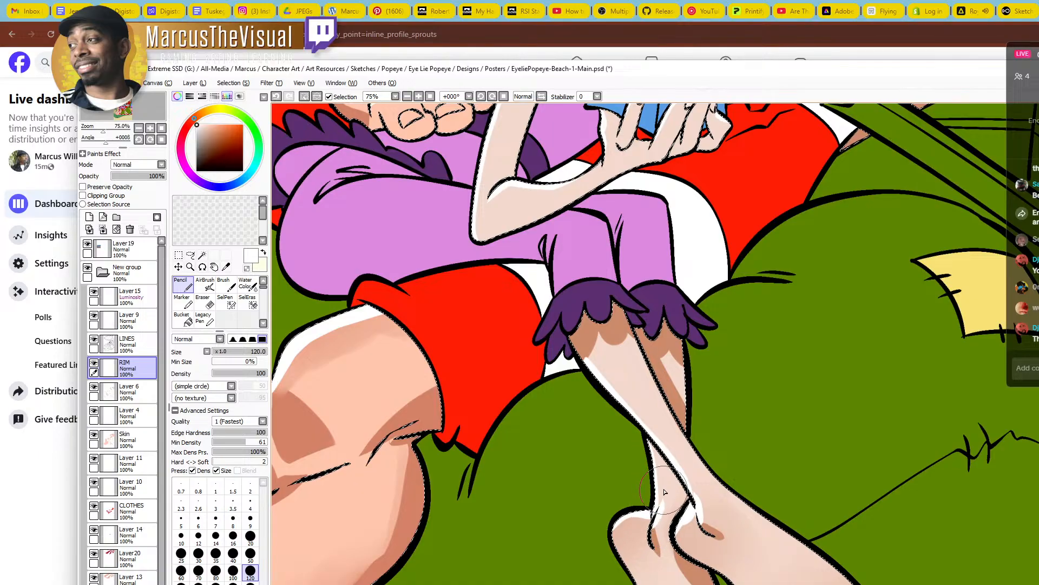
Examine the rim highlights across both figures, from Olive's feet up to Popeye's raised arm
key("ctrl+space")
scroll(664, 475, "down", 3)
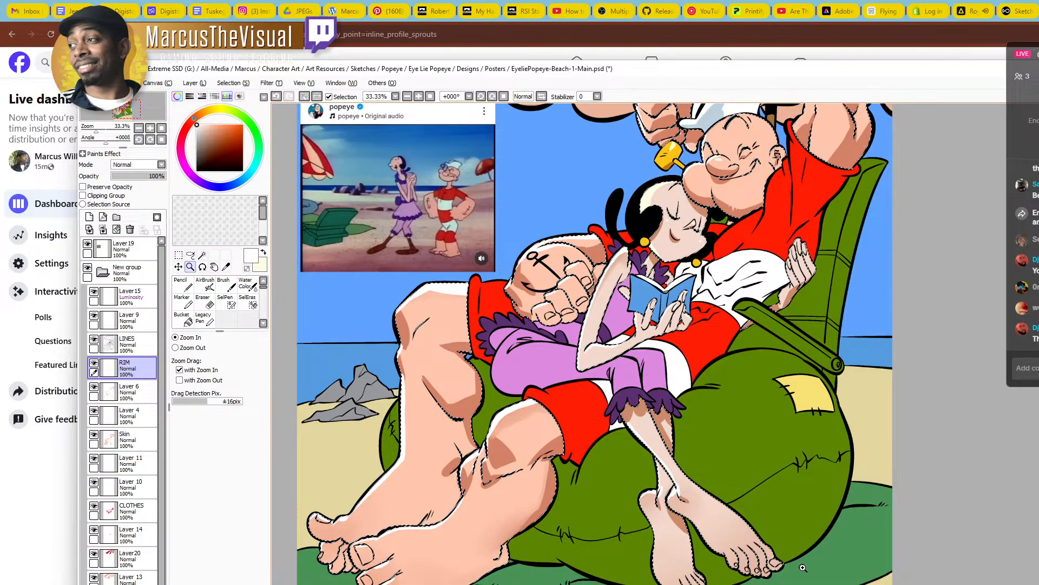
scroll(800, 568, "up", 3)
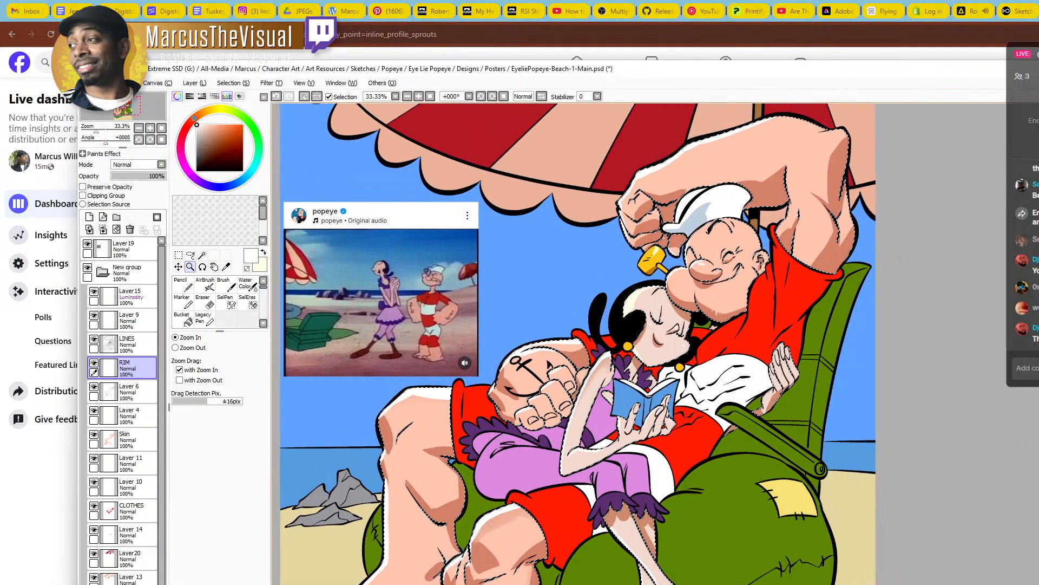
left_click(737, 572)
scroll(688, 303, "down", 3)
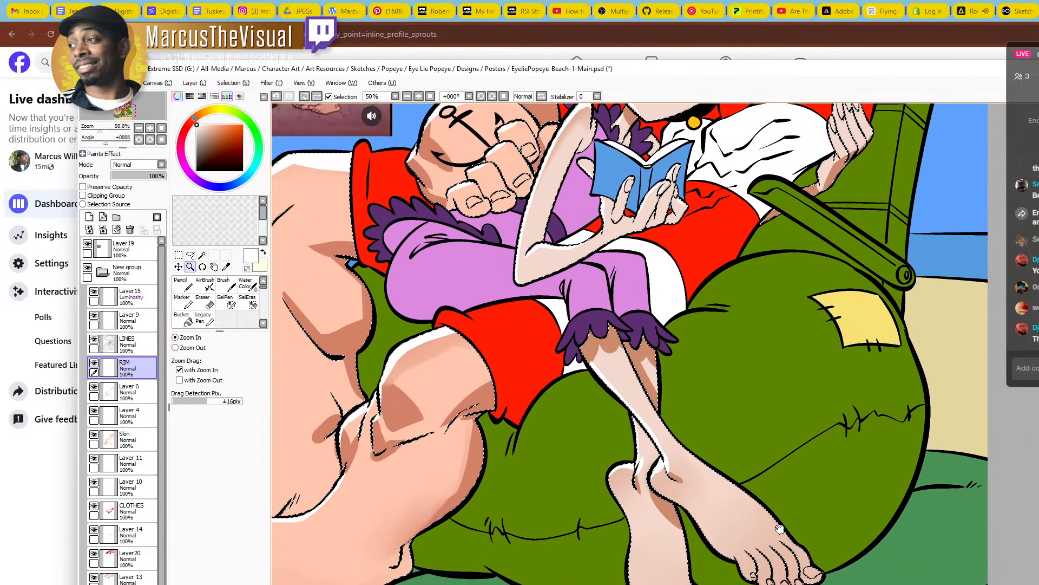
scroll(737, 550, "up", 10)
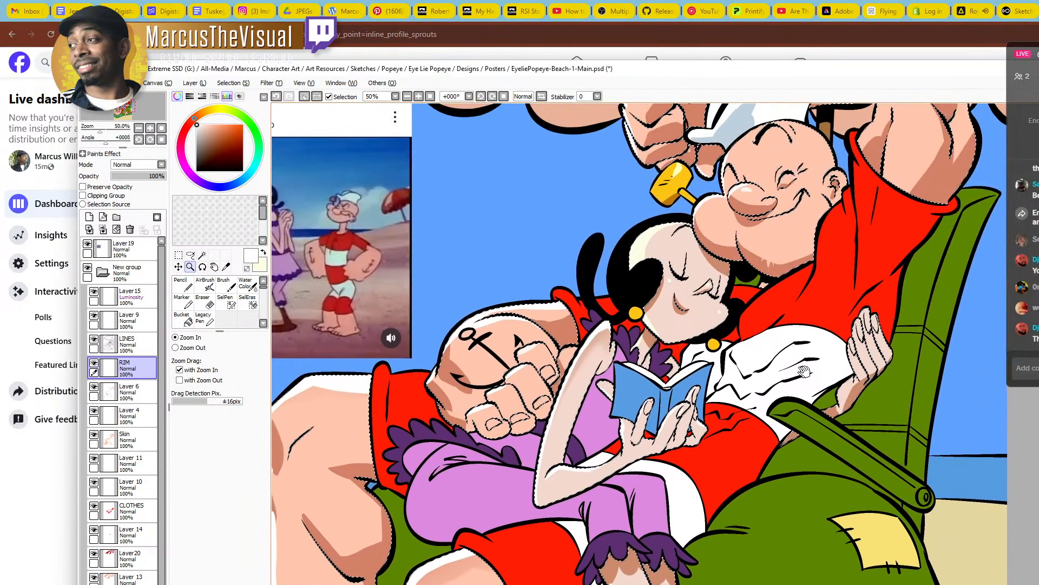
scroll(804, 381, "up", 1)
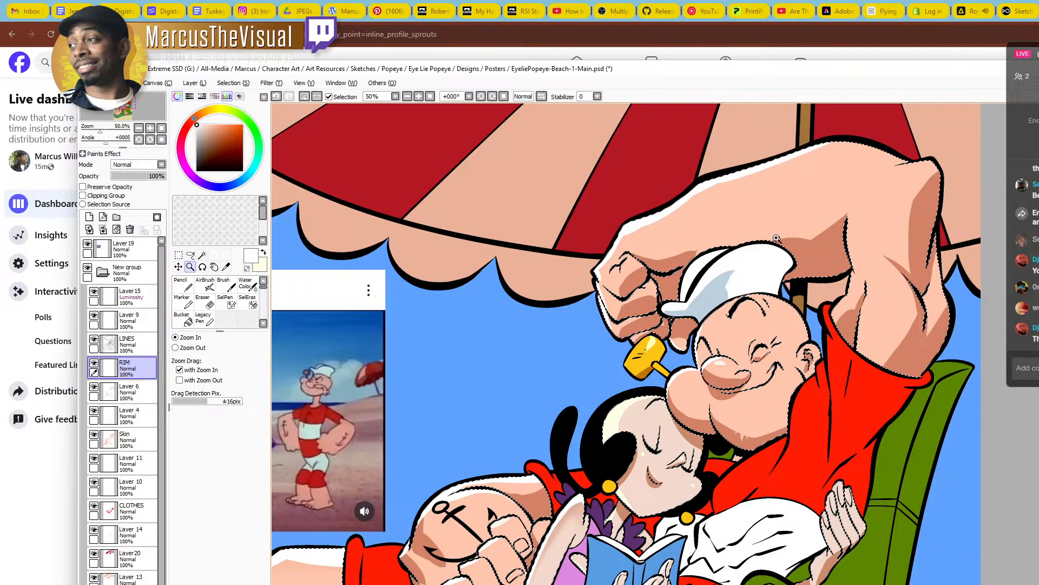
Paint white rim highlights on Popeye's raised arm, from the shirt sleeve up to the inner elbow crease
left_click(674, 239)
left_click_drag(787, 403, 581, 353)
left_click(704, 344)
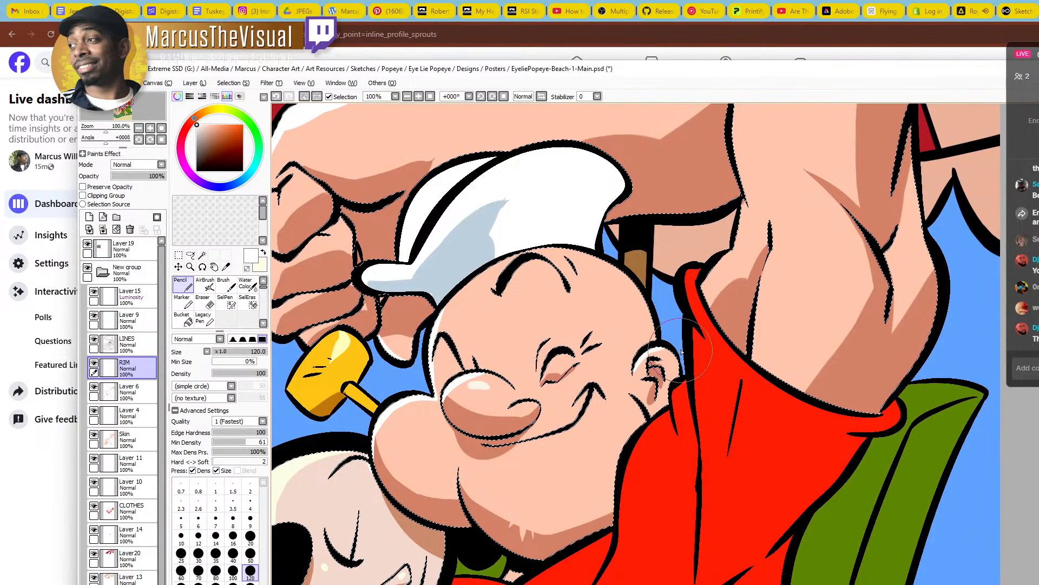
left_click_drag(630, 323, 684, 383)
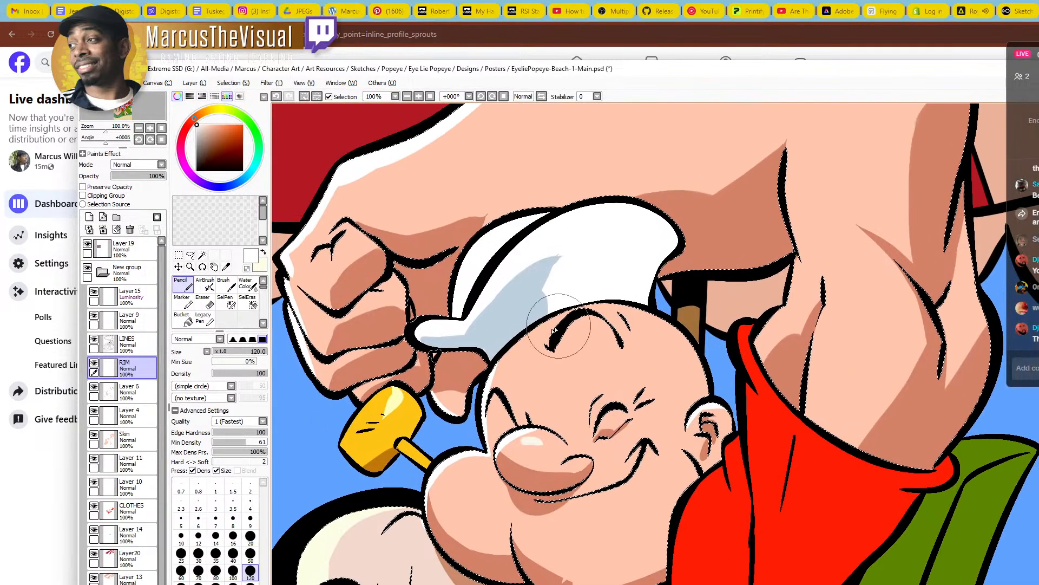
left_click(746, 354, "alt")
mouse_move(812, 363)
left_mouse_down()
mouse_move(782, 338)
mouse_move(765, 365)
mouse_move(747, 365)
mouse_move(775, 329)
mouse_move(790, 325)
mouse_move(777, 388)
left_mouse_up()
key("n")
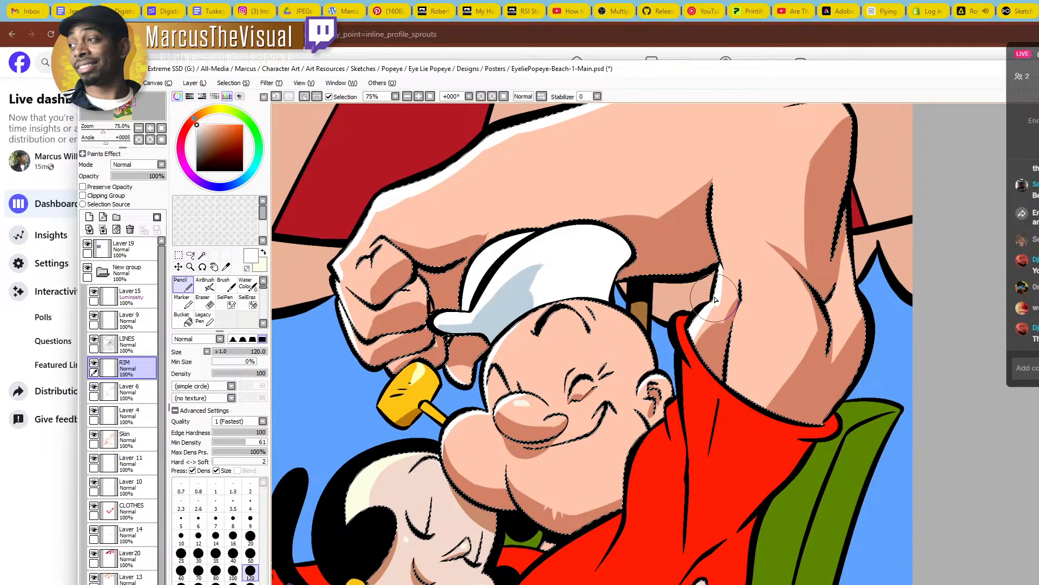
mouse_move(721, 250)
left_mouse_down()
mouse_move(715, 172)
mouse_move(784, 243)
left_mouse_up()
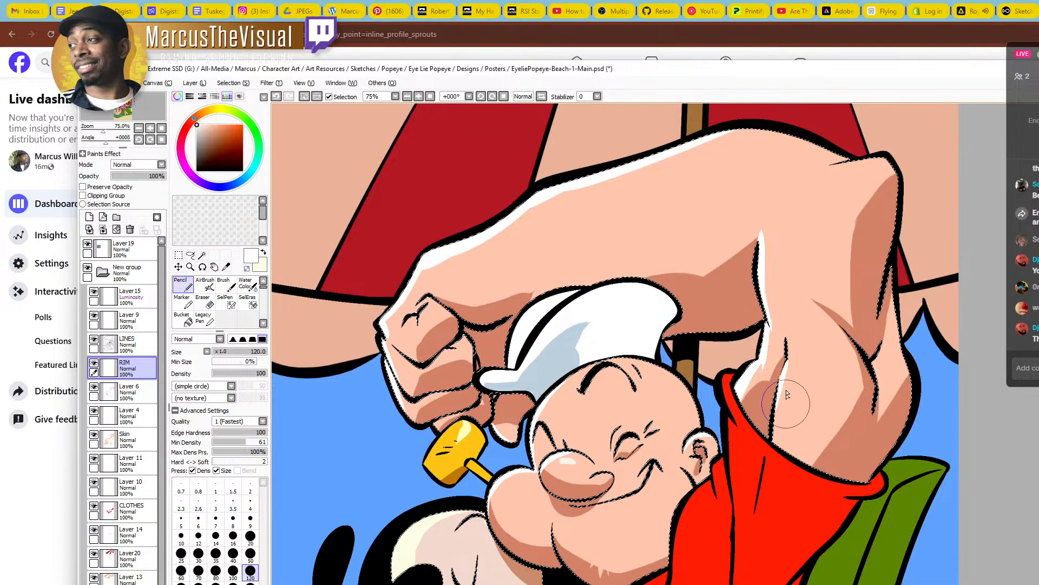
Add a white rim highlight along the top of Popeye's raised elbow, redoing the stroke if needed
left_click(785, 347, "ctrl+alt")
left_click(796, 328, "ctrl+alt")
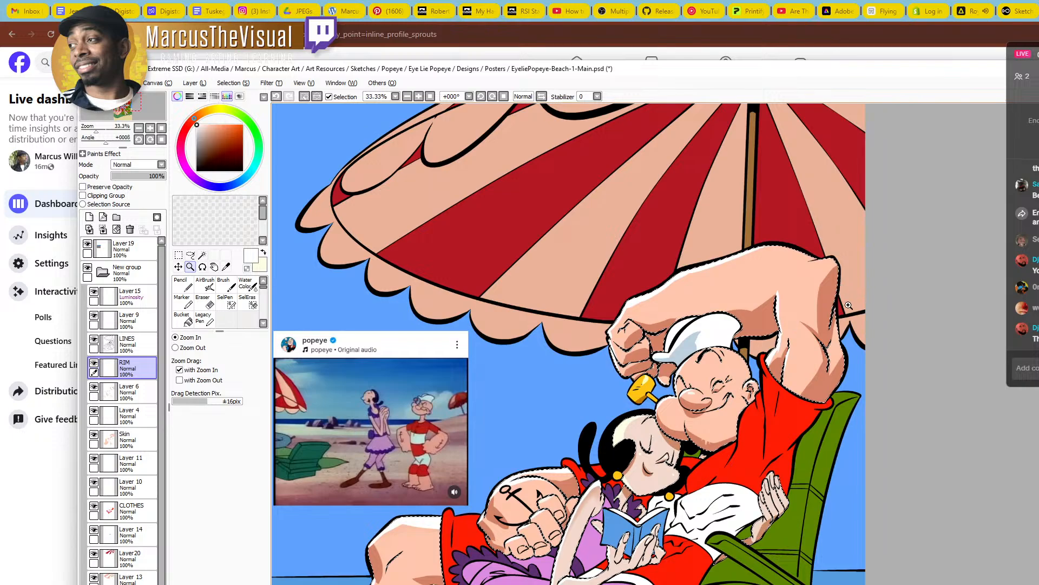
left_click(765, 275, "ctrl")
left_click(778, 270, "ctrl")
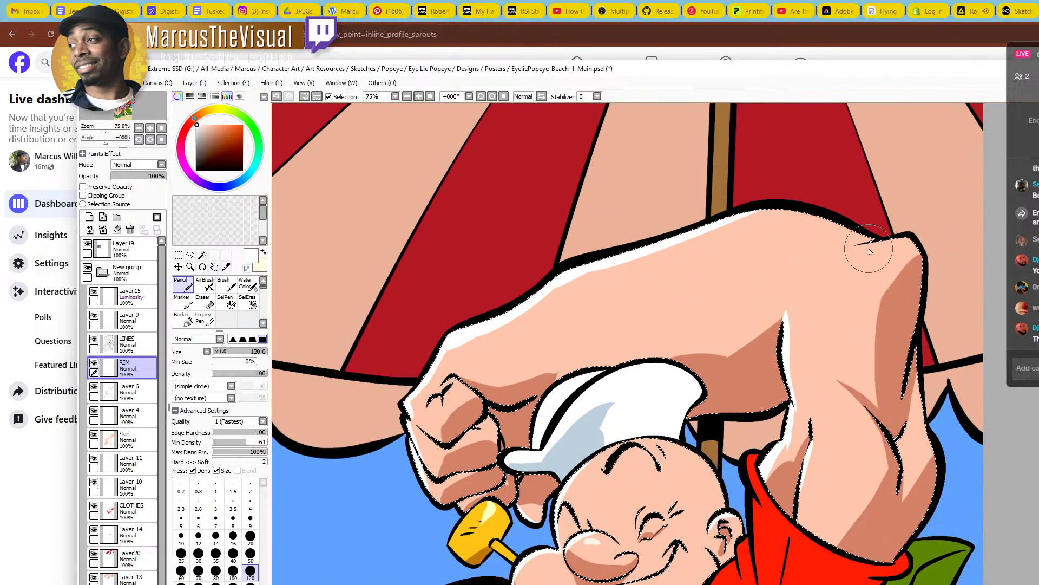
mouse_move(861, 248)
left_mouse_down()
mouse_move(944, 235)
mouse_move(919, 234)
mouse_move(937, 265)
left_mouse_up()
key("ctrl+z")
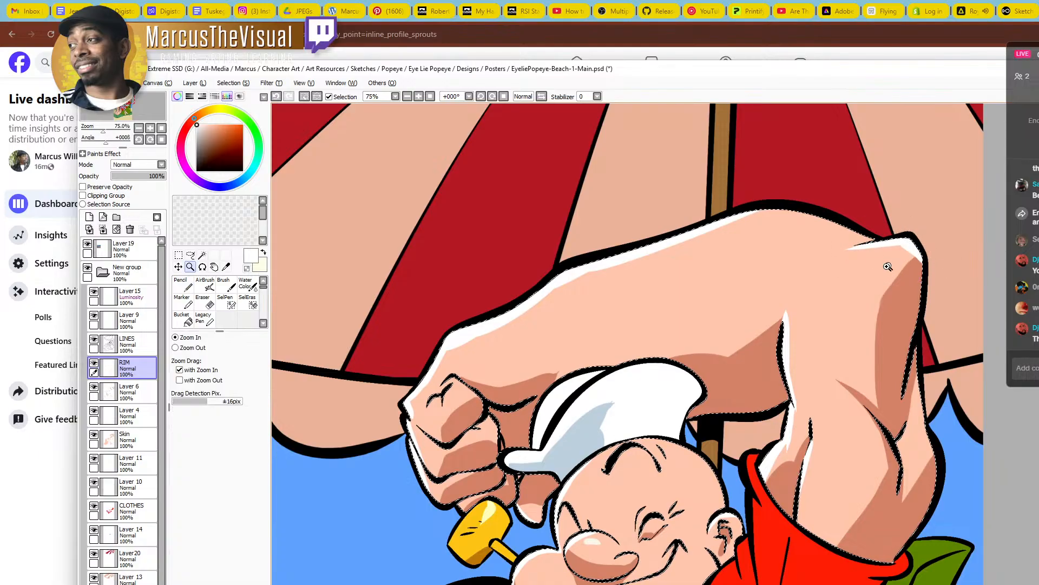
Check the rim highlights from Popeye's raised arm down to Olive's legs and feet
left_click(884, 273, "ctrl+alt")
left_click(884, 274, "ctrl+alt")
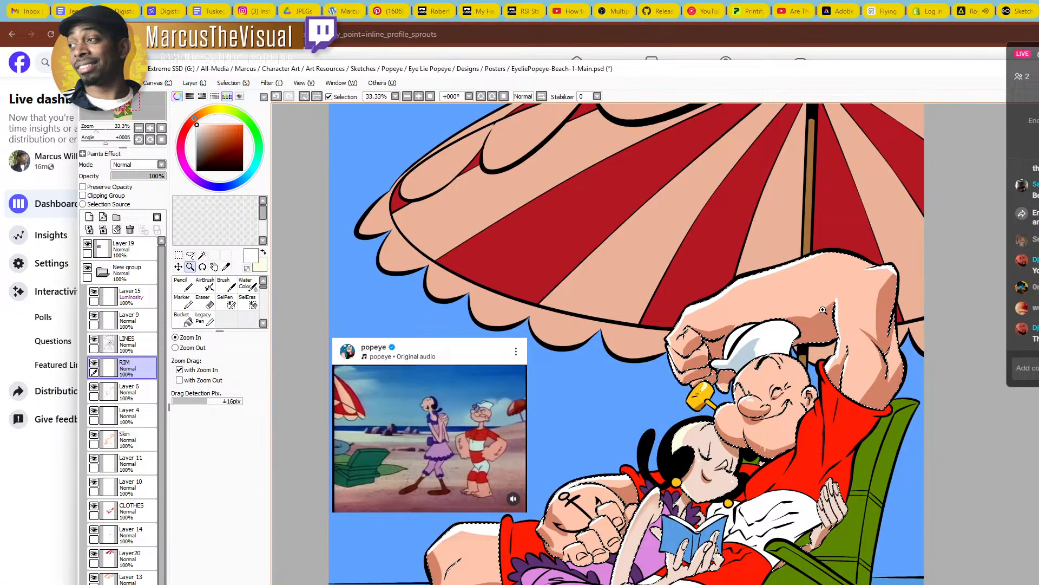
left_click_drag(829, 432, 827, 272)
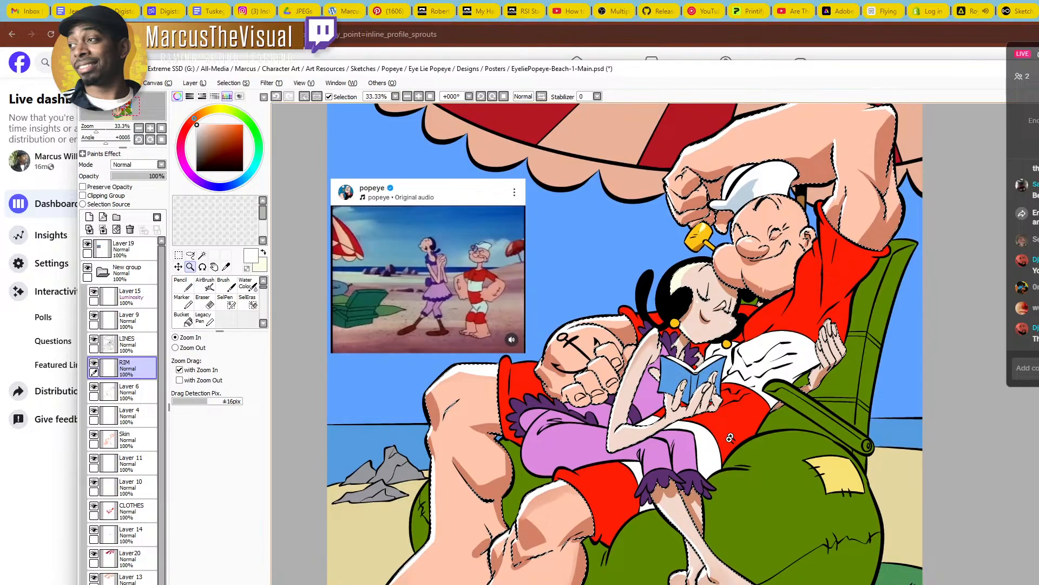
left_click_drag(729, 584, 716, 522)
double_click(688, 515)
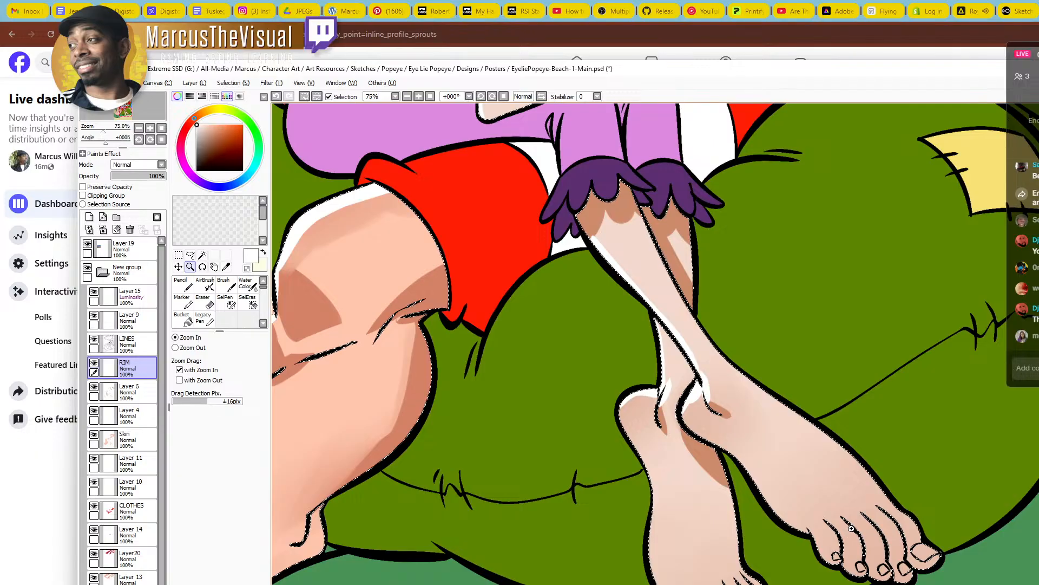
left_click(837, 544)
left_click(871, 442, "alt")
left_click(871, 441, "alt")
left_click(871, 442, "alt")
left_click_drag(891, 377, 777, 456)
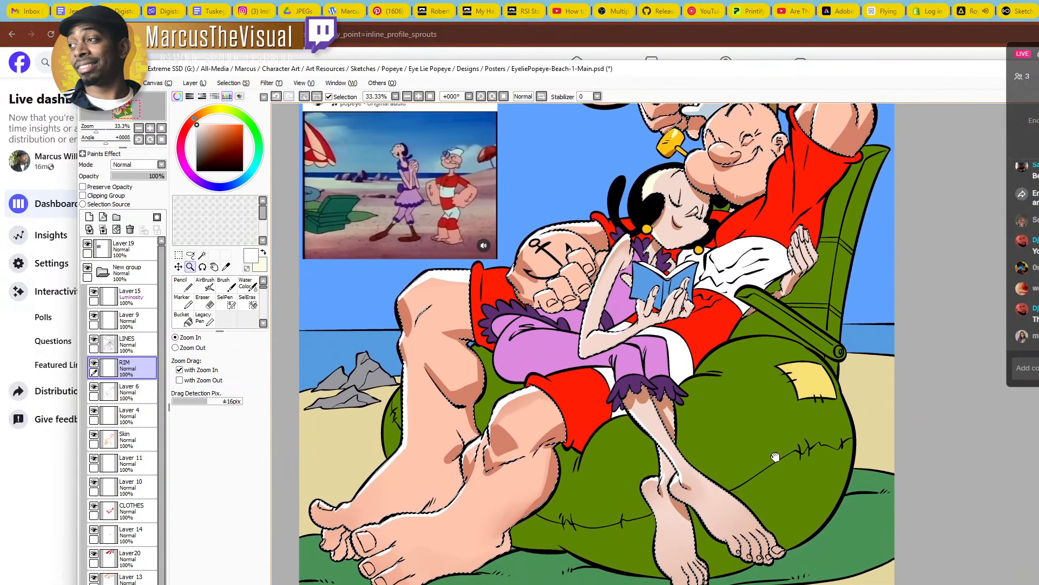
Paint a short white Pencil highlight on top of each toe of Olive's front foot
left_click(752, 540)
left_click(753, 540)
left_click(752, 539)
left_click(750, 537)
key("n")
left_click_drag(677, 538, 698, 572)
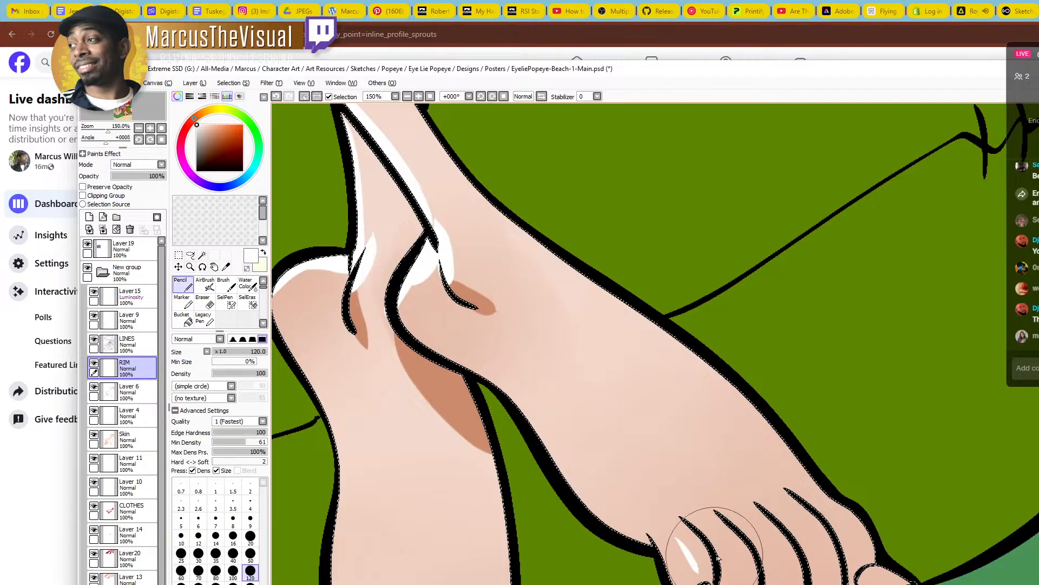
left_click_drag(723, 540, 747, 581)
left_click_drag(765, 535, 787, 577)
left_click_drag(800, 525, 825, 560)
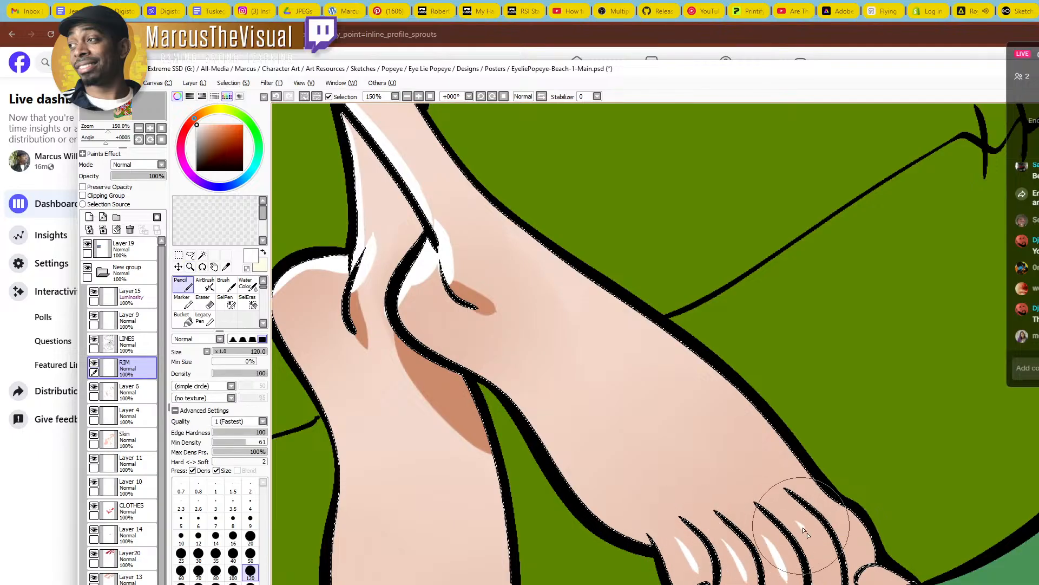
left_click_drag(833, 513, 858, 549)
Paint matching short white highlights on the toes of Olive's rear foot, redoing the first stroke
left_click_drag(782, 551, 874, 407)
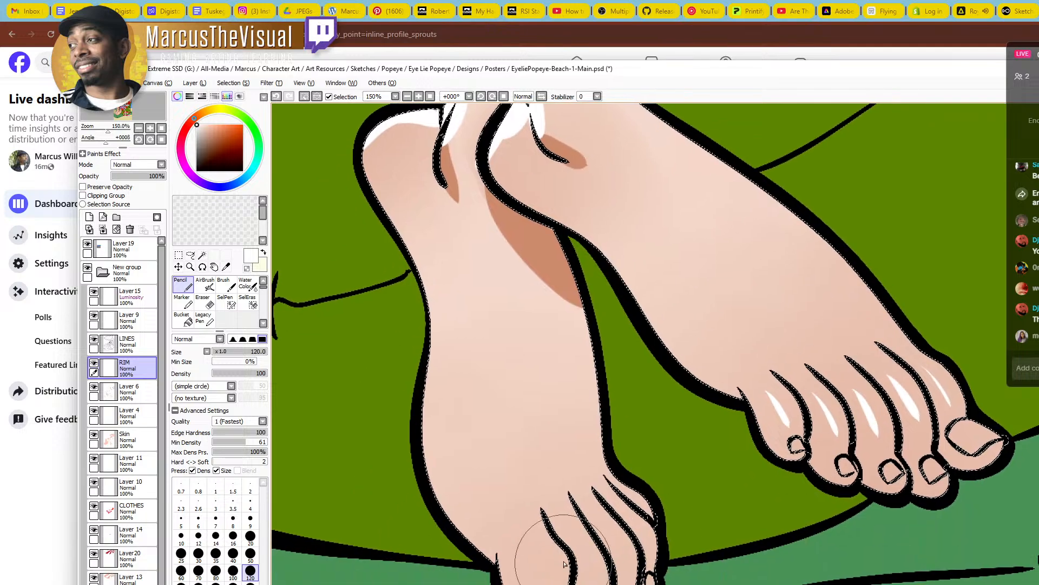
left_click_drag(527, 532, 550, 570)
key("ctrl+z")
mouse_move(527, 531)
left_mouse_down()
mouse_move(550, 563)
mouse_move(602, 577)
left_mouse_up()
mouse_move(601, 523)
left_mouse_down()
mouse_move(608, 560)
mouse_move(642, 525)
mouse_move(623, 517)
mouse_move(648, 542)
left_mouse_up()
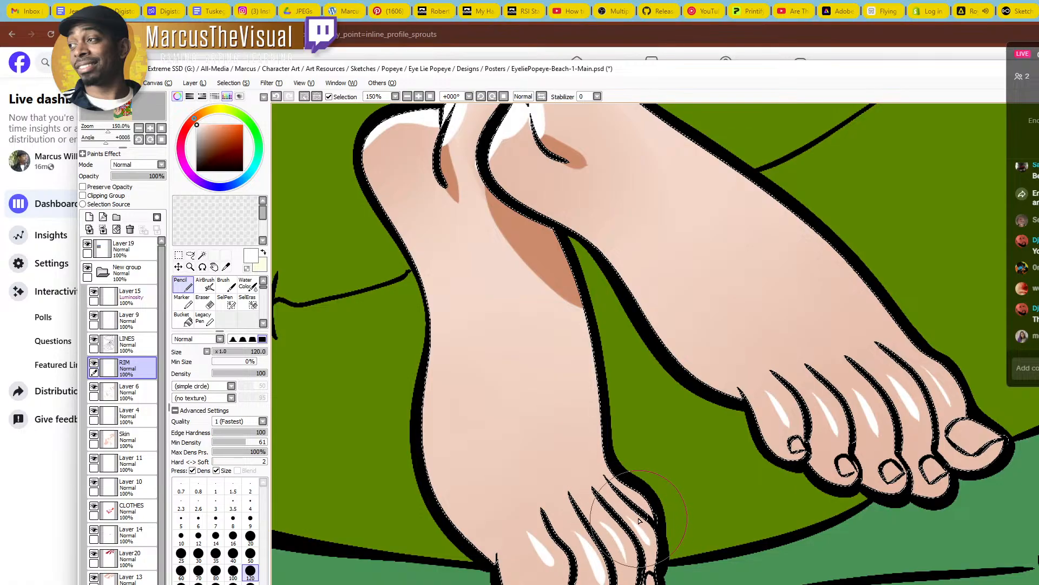
Paint a white rim highlight along the upper edge of Olive's front leg from the lower shin past the ankle
key("z")
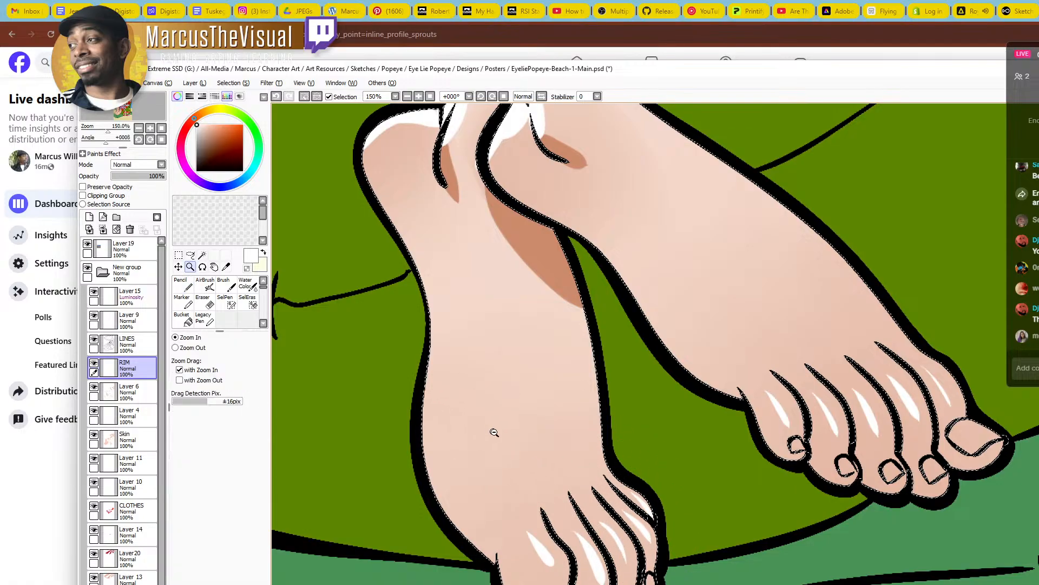
scroll(519, 416, "down", 3)
left_click_drag(528, 368, 565, 554)
scroll(640, 482, "down", 1)
left_click_drag(620, 474, 614, 420)
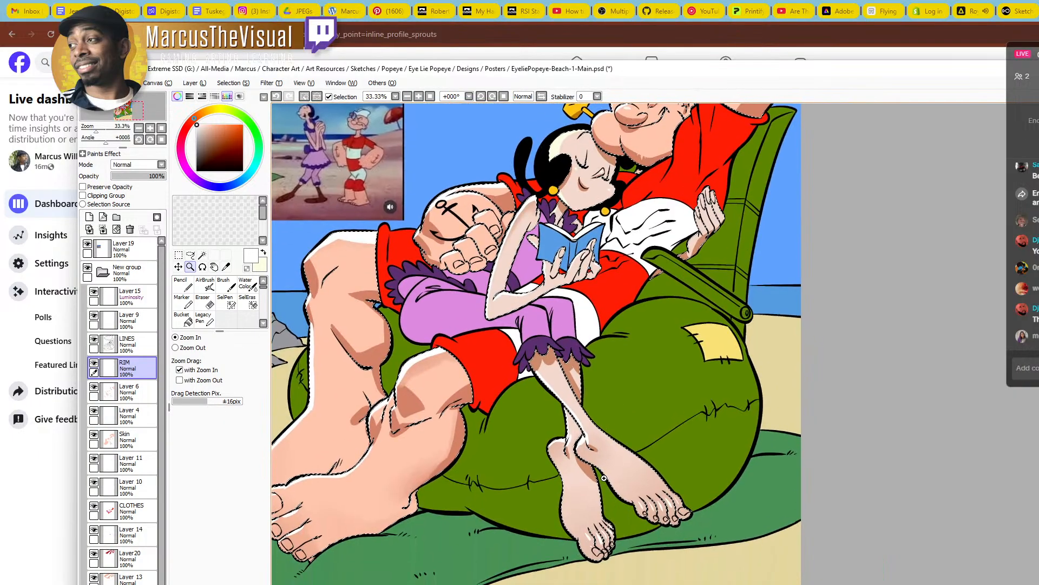
scroll(640, 365, "up", 3)
key("n")
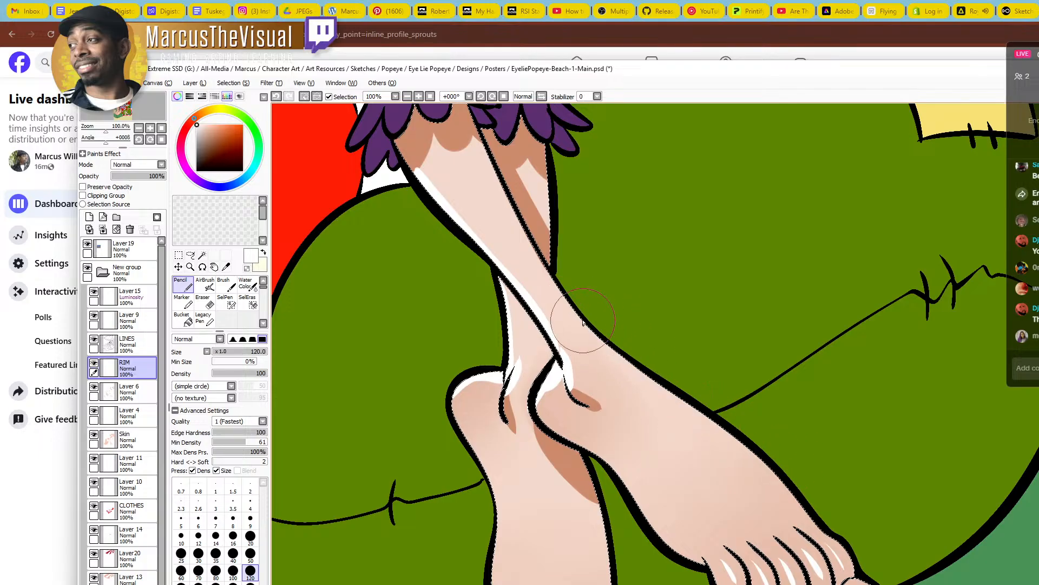
left_click_drag(566, 297, 714, 428)
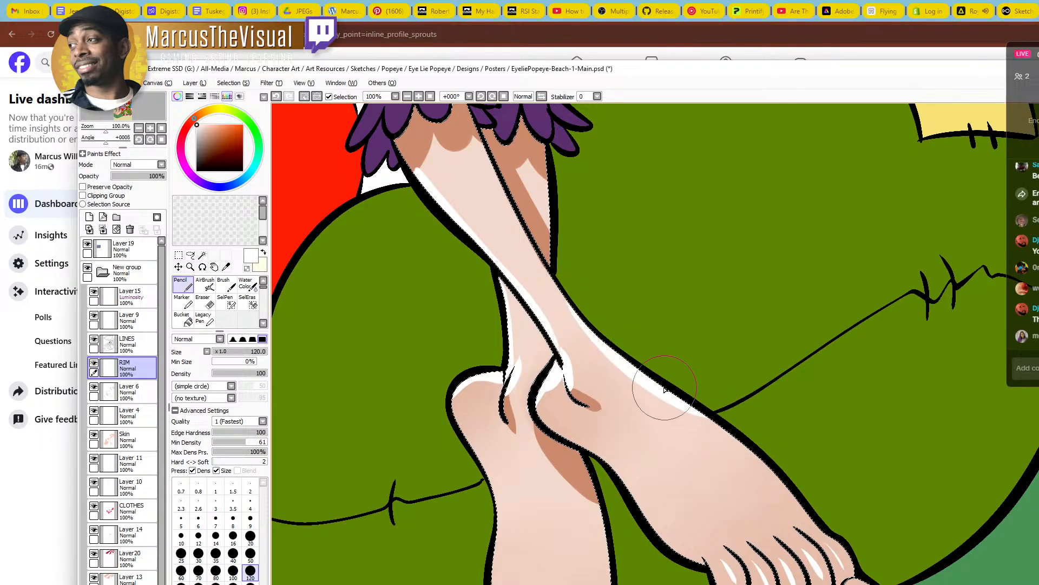
Continue the white rim along the upper edge of Olive's front foot towards the toes, redoing the stroke once
left_click_drag(663, 391, 788, 490)
key("ctrl+z")
left_click_drag(698, 414, 797, 497)
key("z")
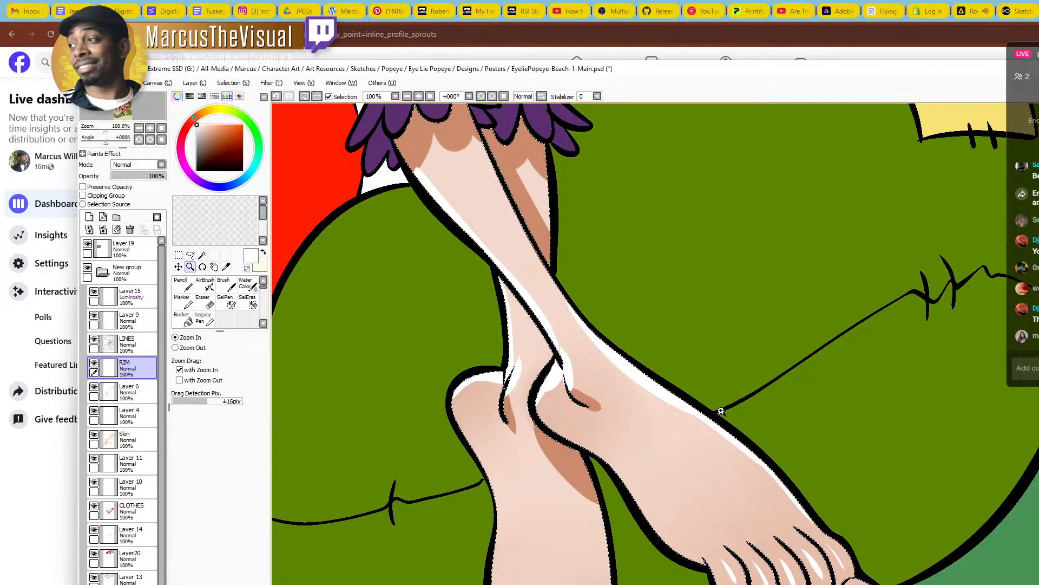
scroll(718, 409, "down", 3)
mouse_move(743, 345)
left_mouse_down()
mouse_move(815, 419)
mouse_move(748, 450)
left_mouse_up()
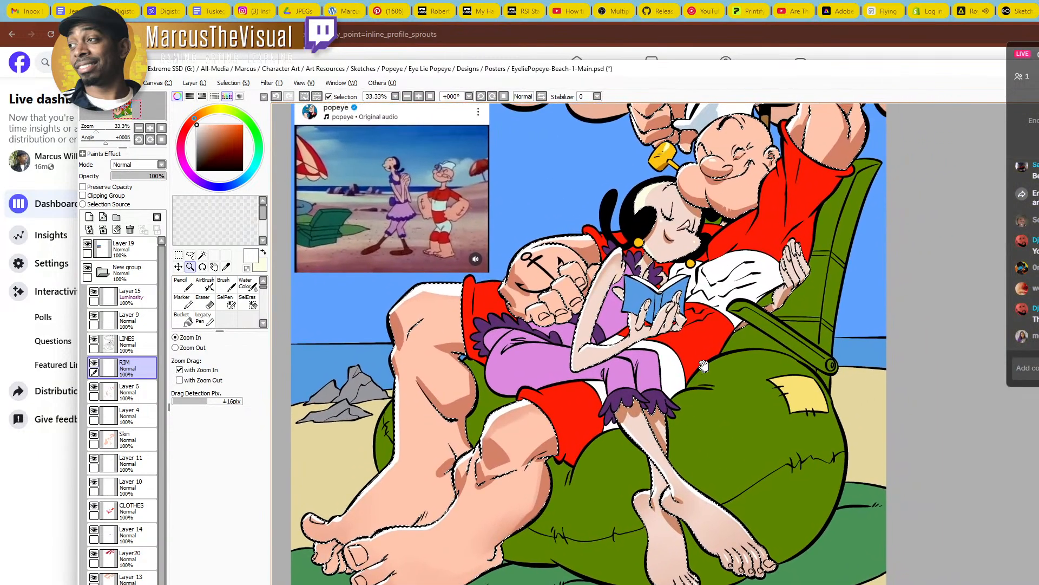
Switch to EyeLie-HeaderImage-FLAT.jpg and sample the lavender reflected-light colour along the shadow edge of Popeye's jaw
left_click_drag(706, 367, 646, 450)
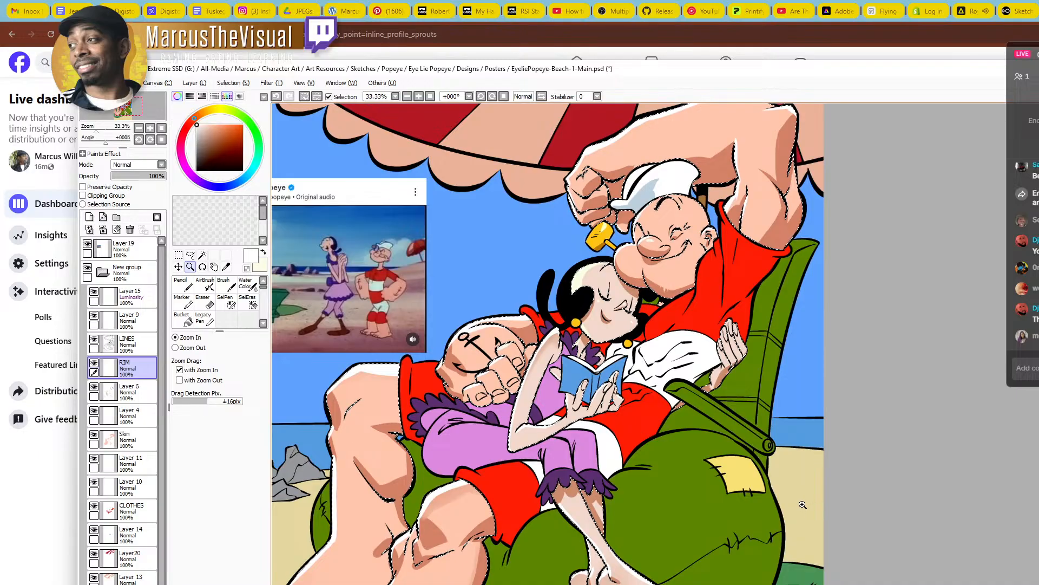
left_click_drag(780, 498, 843, 523)
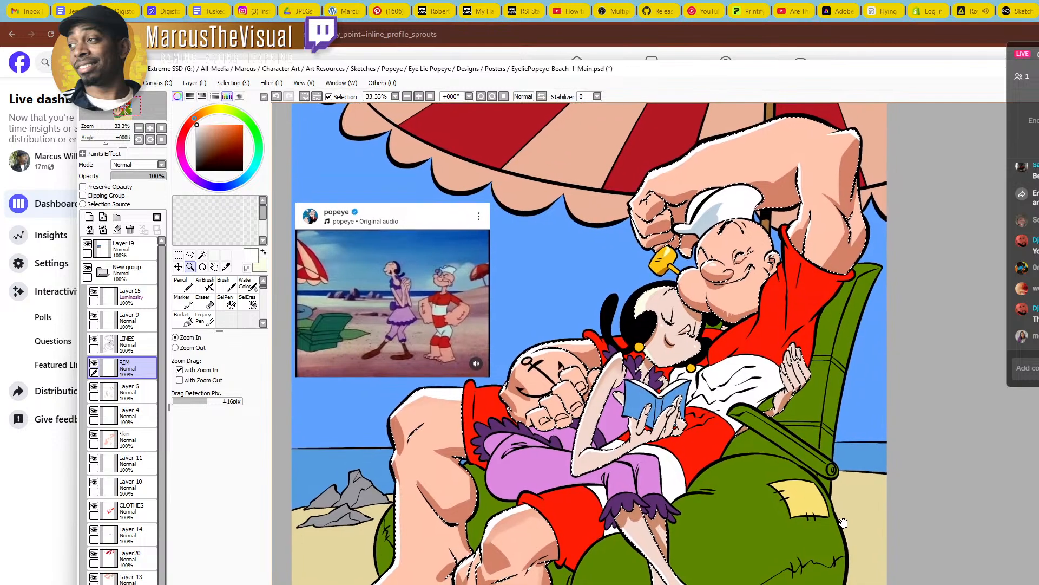
key("ctrl+Tab")
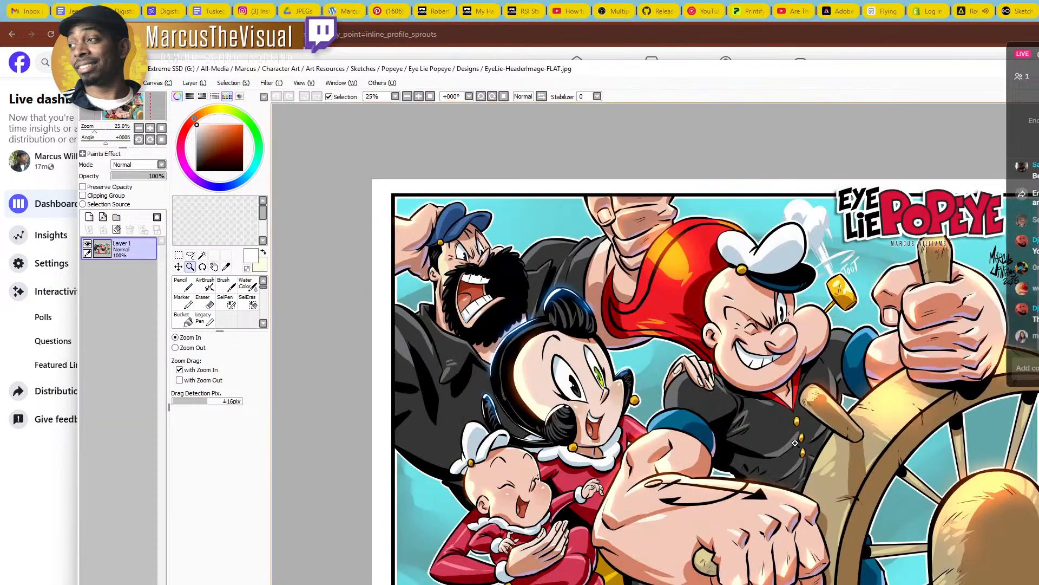
scroll(663, 371, "down", 1)
scroll(662, 371, "up", 2)
scroll(663, 371, "up", 2)
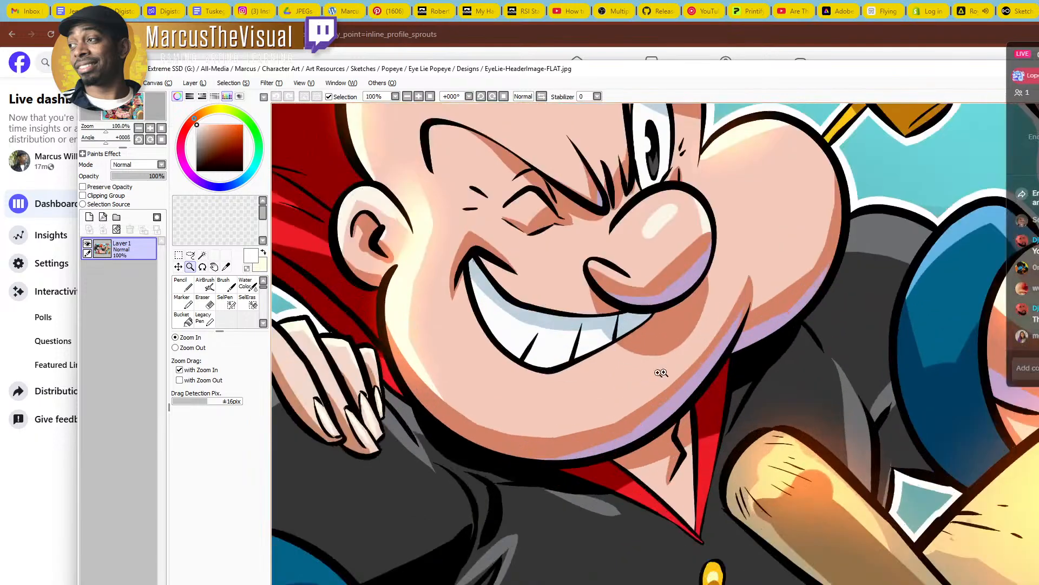
left_click(666, 410, "alt")
Examine how the lavender reflected light sits inside the skin shadows on Popeye's face, nose and hands in the header image
scroll(659, 393, "down", 4)
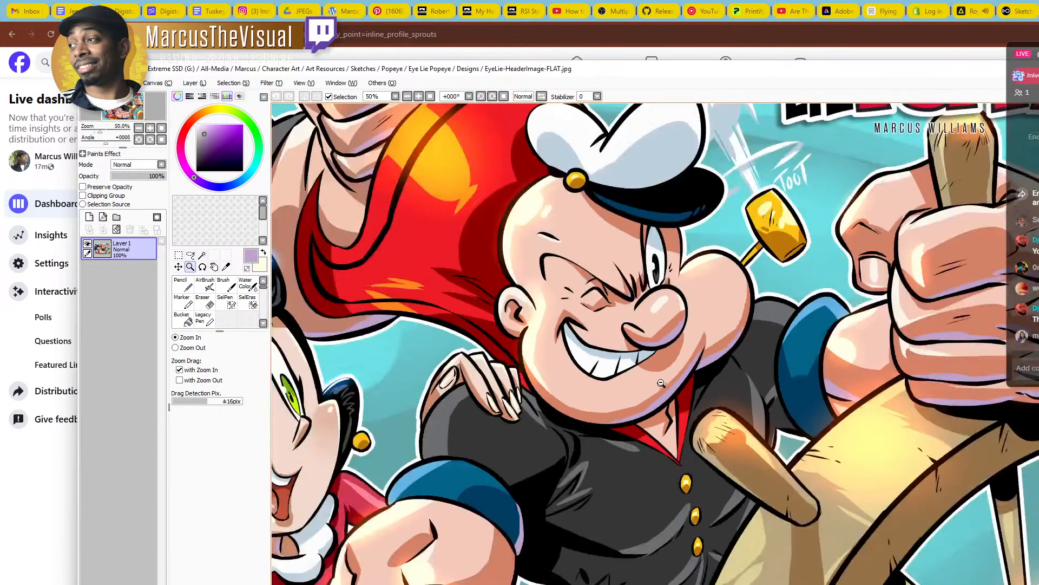
scroll(724, 376, "up", 2)
scroll(725, 375, "up", 2)
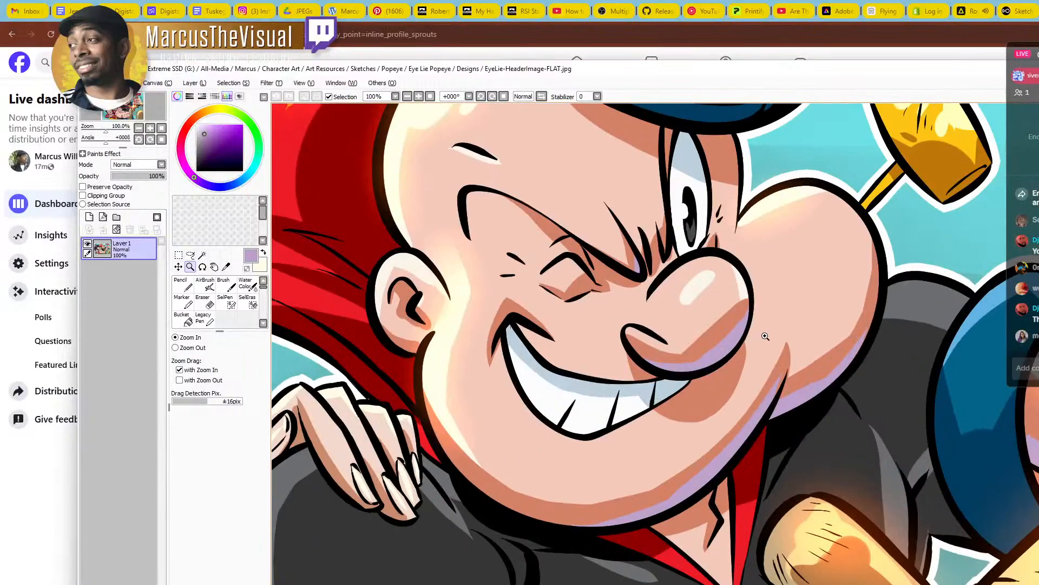
left_click(686, 359, "alt")
left_click_drag(706, 353, 878, 277)
left_click(707, 407, "alt")
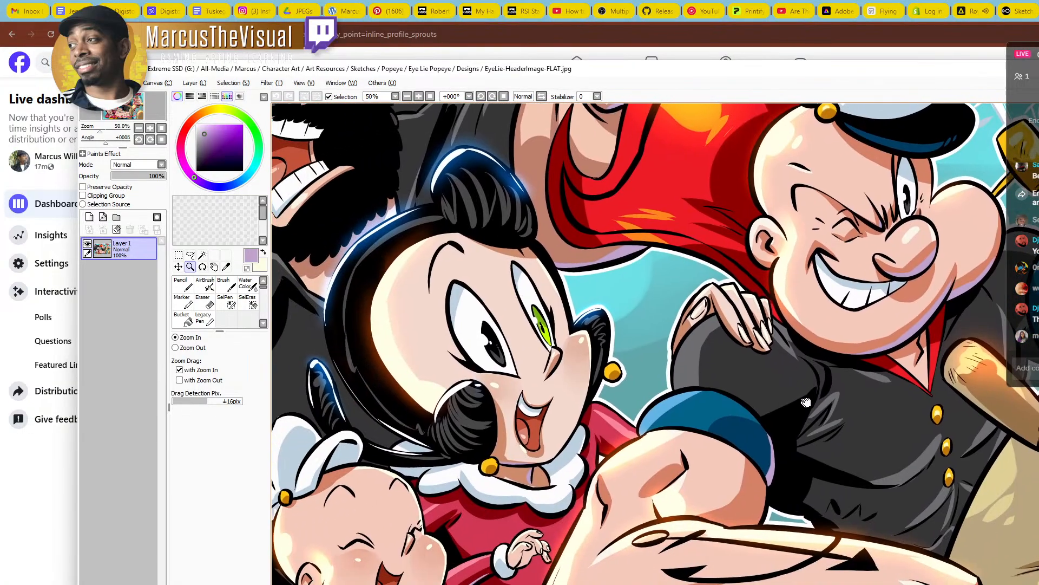
left_click_drag(707, 407, 498, 522)
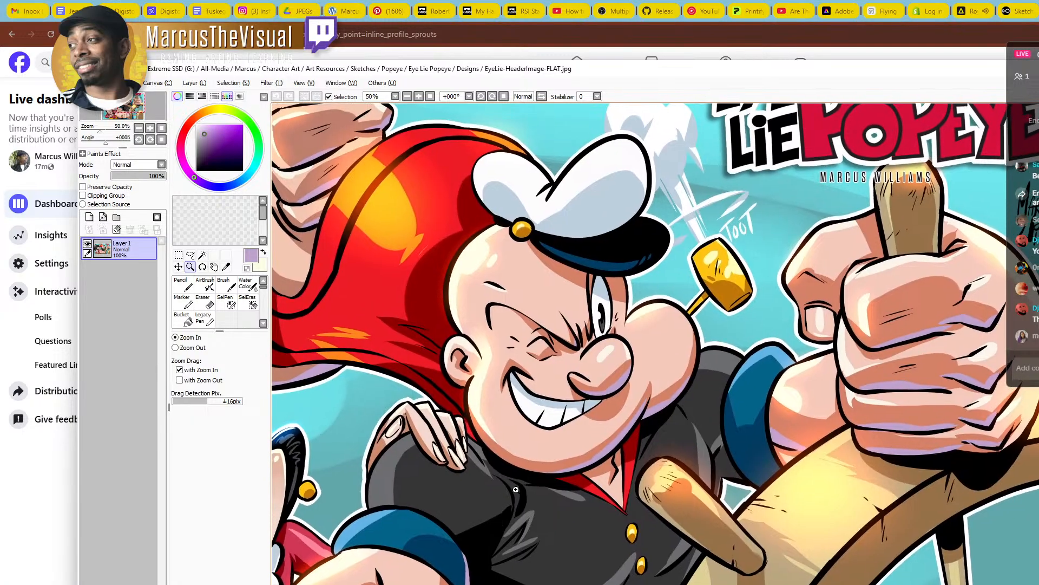
left_click(592, 414)
scroll(643, 398, "up", 2)
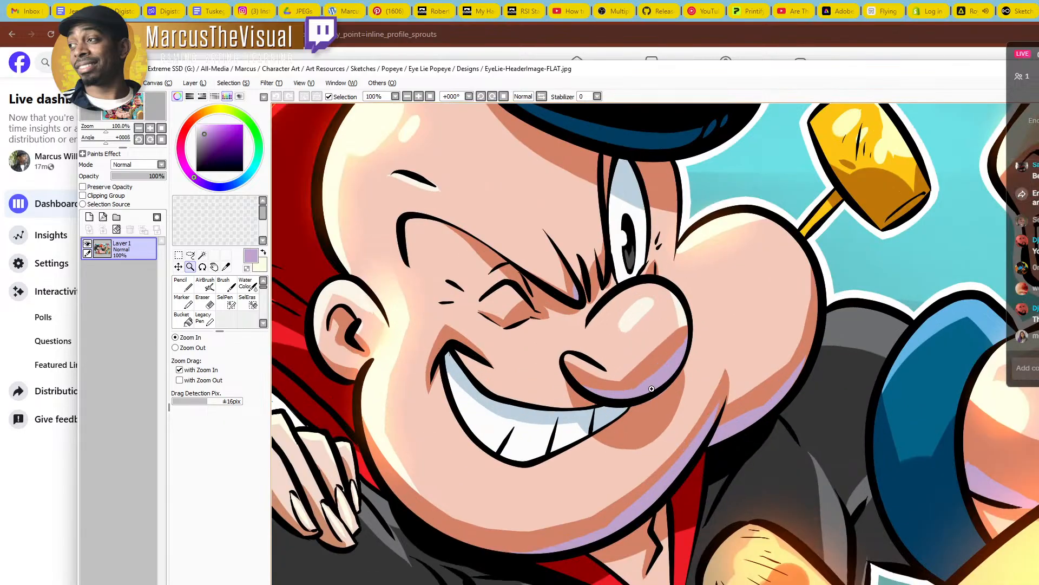
scroll(643, 382, "down", 4)
scroll(632, 388, "up", 2)
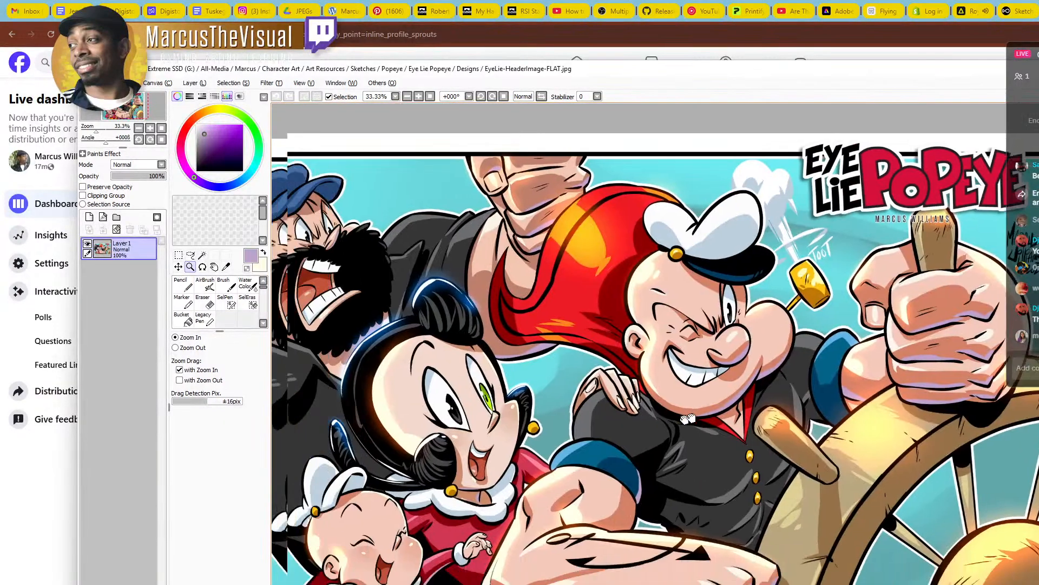
scroll(661, 387, "up", 2)
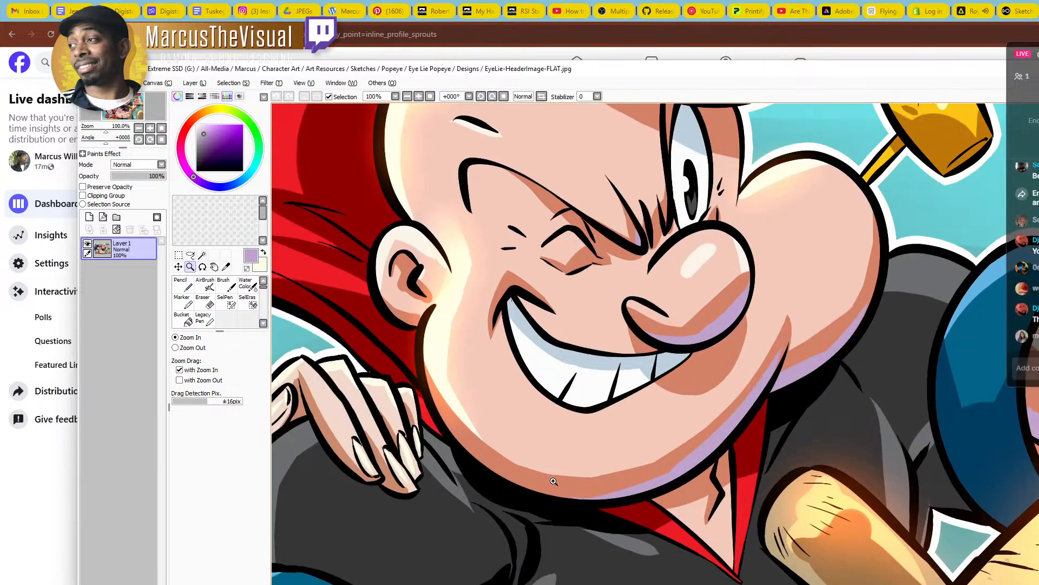
Sample the dark red behind Popeye's head in the header image as the secondary colour, keeping lavender active, and return to the beach poster
key("ctrl+Tab")
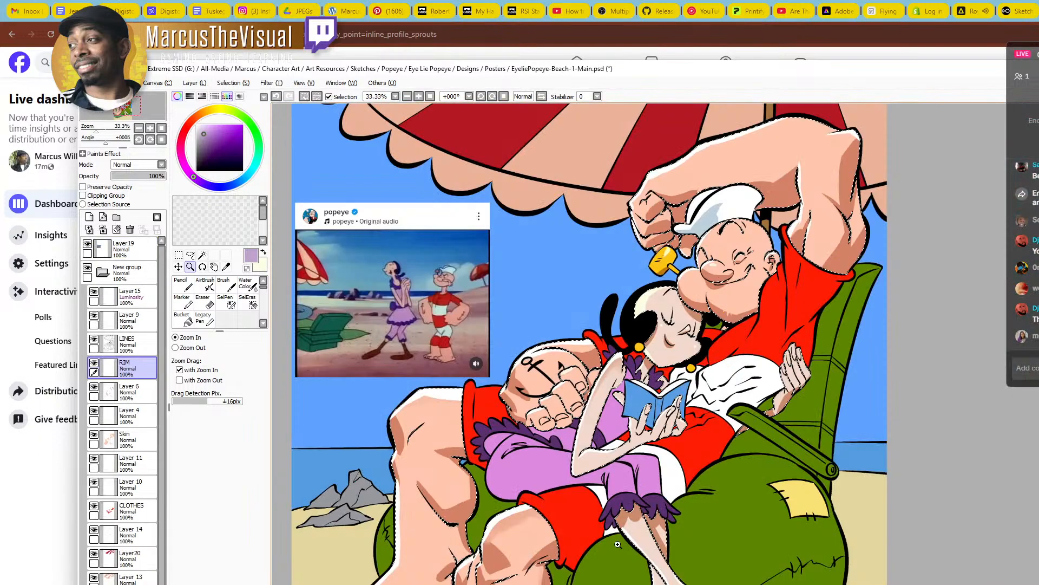
key("ctrl+Tab")
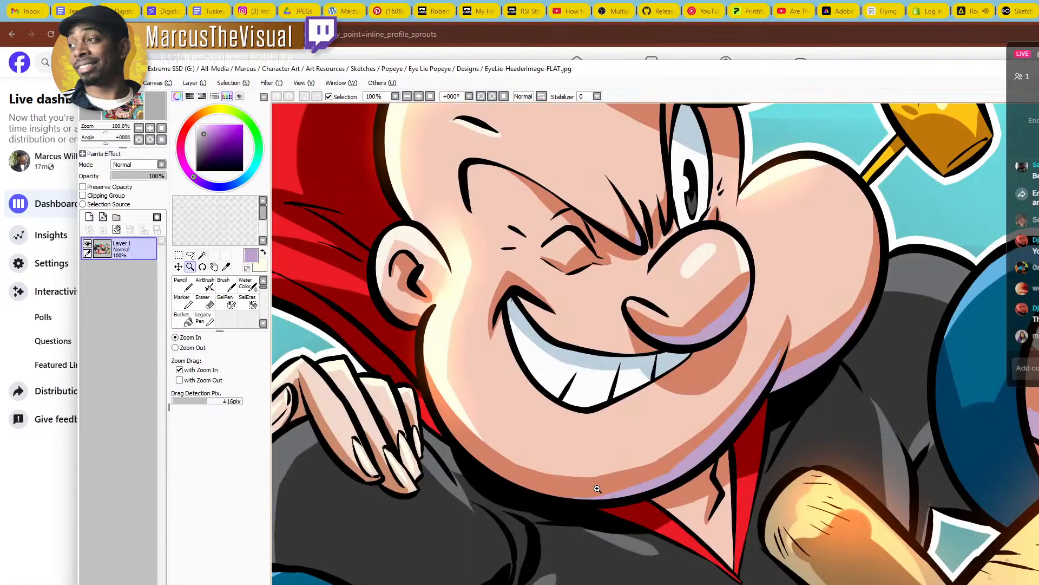
key("x")
left_click(333, 169, "alt")
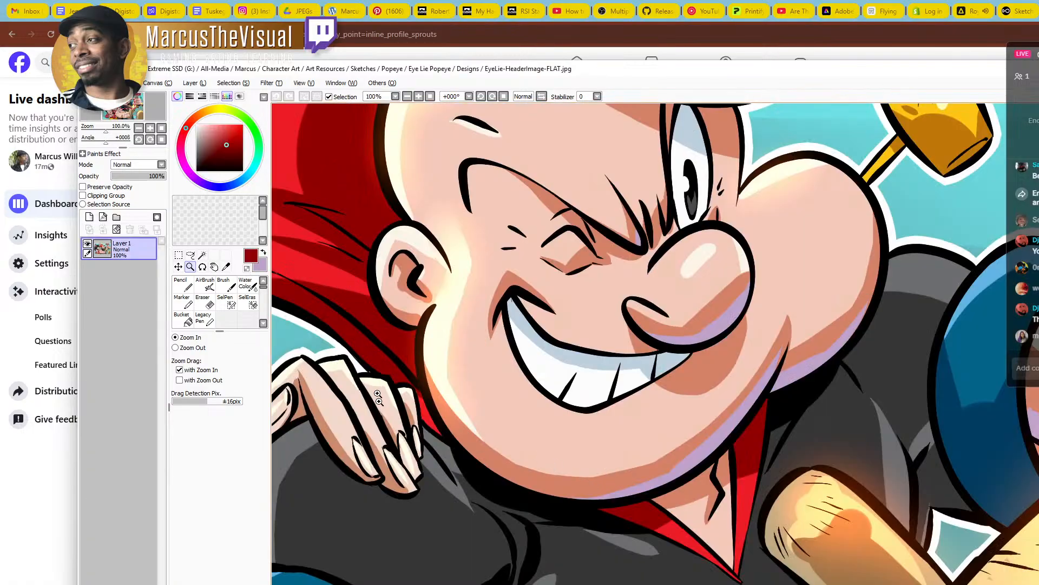
key("x")
key("ctrl+Tab")
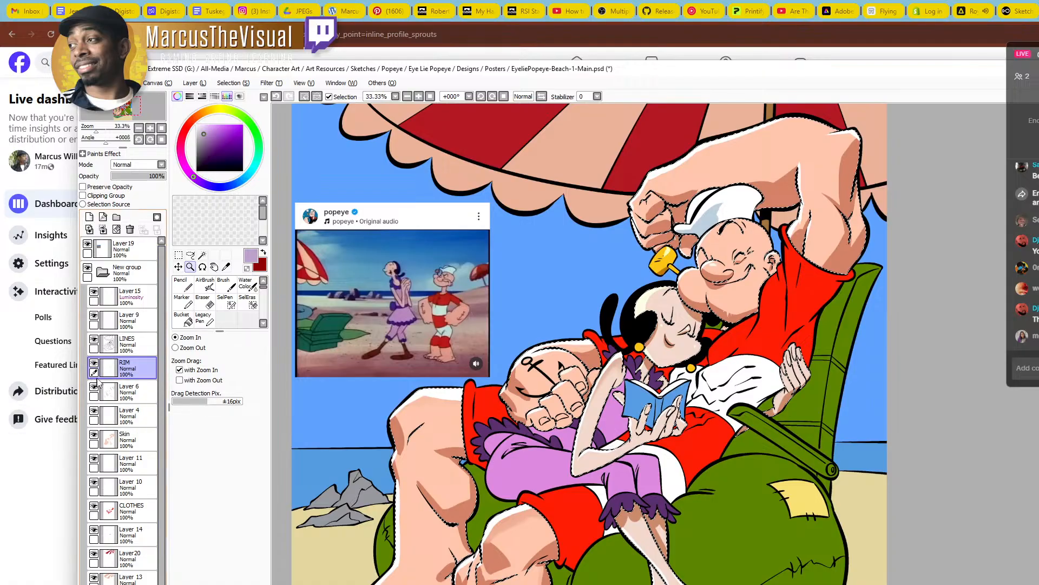
Enlarge the Pencil to size 200 and paint lavender reflected light along the outer shadow edge of Popeye's raised arm on the RIM layer
double_click(810, 275)
left_click_drag(887, 268, 771, 367)
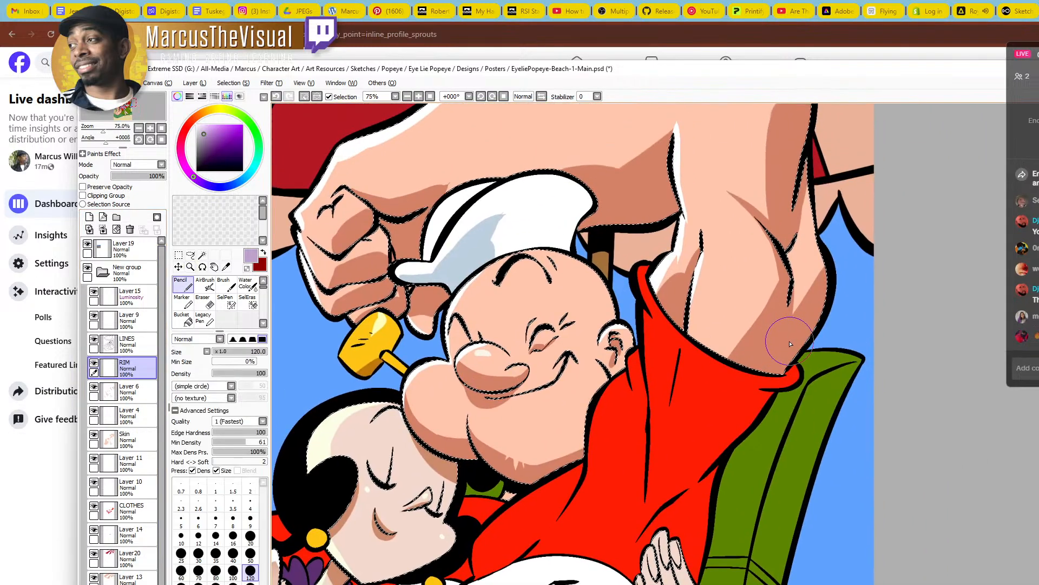
key("bracketright")
key("bracketright")
mouse_move(780, 353)
left_mouse_down()
mouse_move(745, 396)
mouse_move(836, 294)
mouse_move(795, 337)
mouse_move(812, 322)
mouse_move(799, 348)
mouse_move(804, 340)
mouse_move(788, 337)
mouse_move(773, 359)
left_mouse_up()
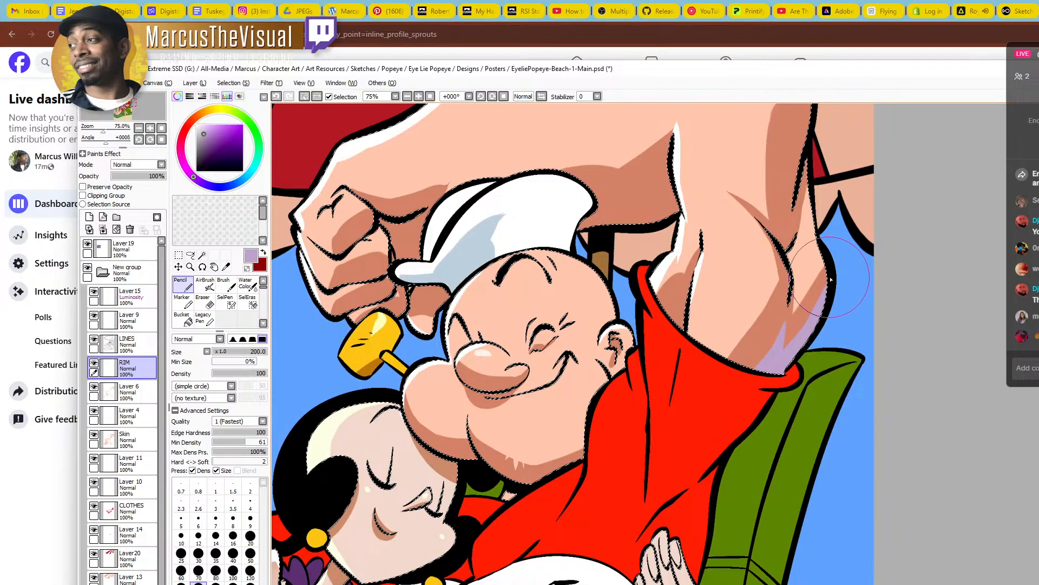
left_click_drag(803, 112, 743, 286)
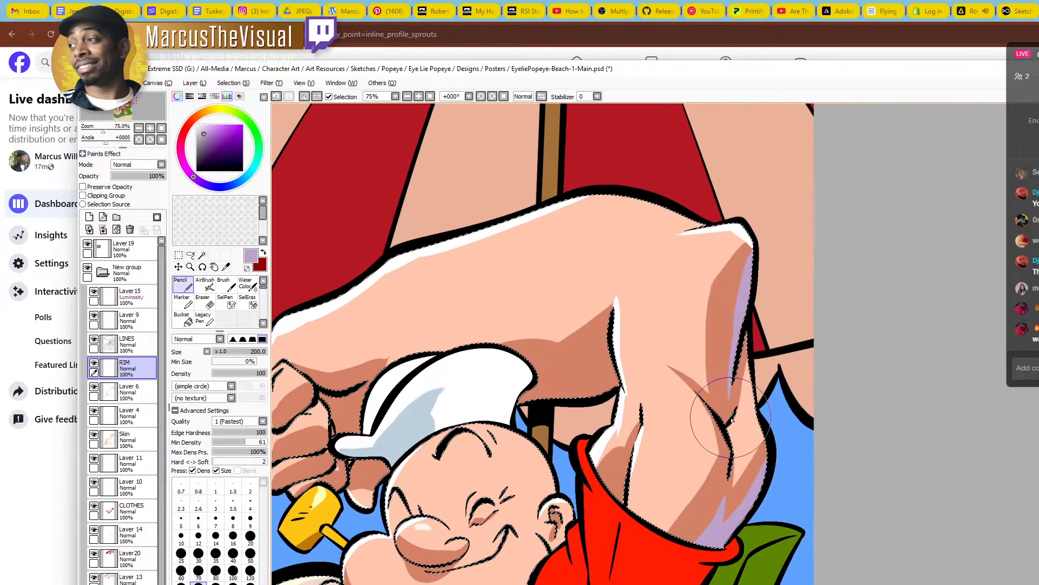
Paint lavender reflected light in the small shadow on the inner side of Popeye's raised arm beside the red sleeve
left_click_drag(696, 428, 711, 399)
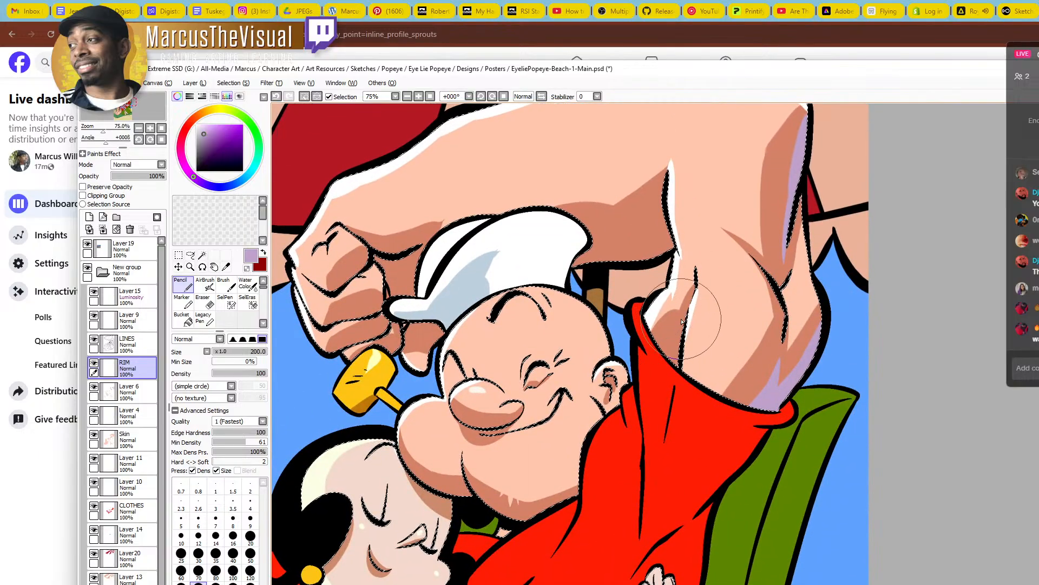
left_click_drag(654, 561, 684, 506)
left_click(709, 414, "ctrl+alt")
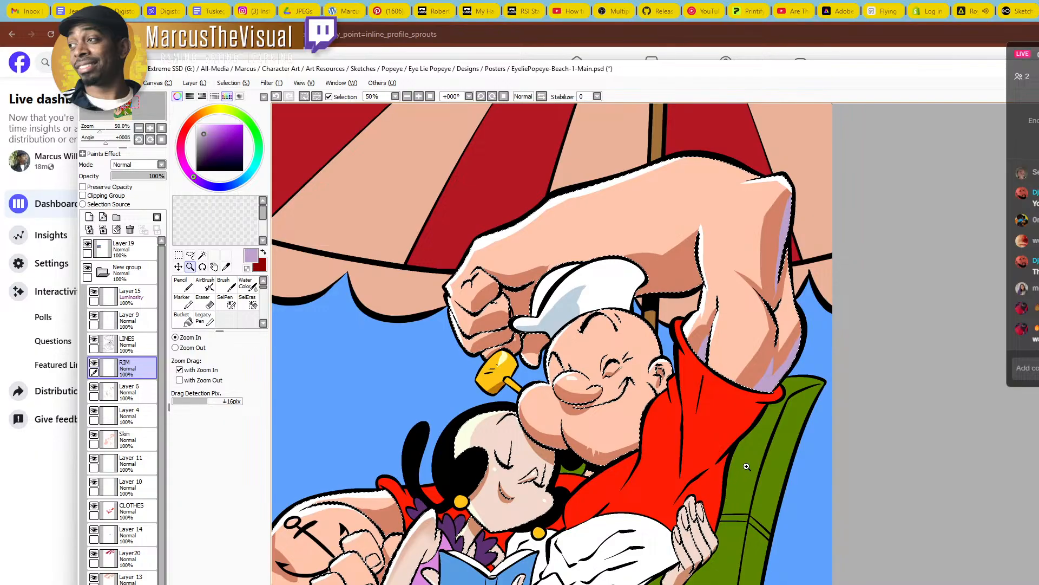
Undo the last stroke and paint lavender reflected light along the underside of Popeye's raised forearm behind the hat
left_click(662, 279)
key("n")
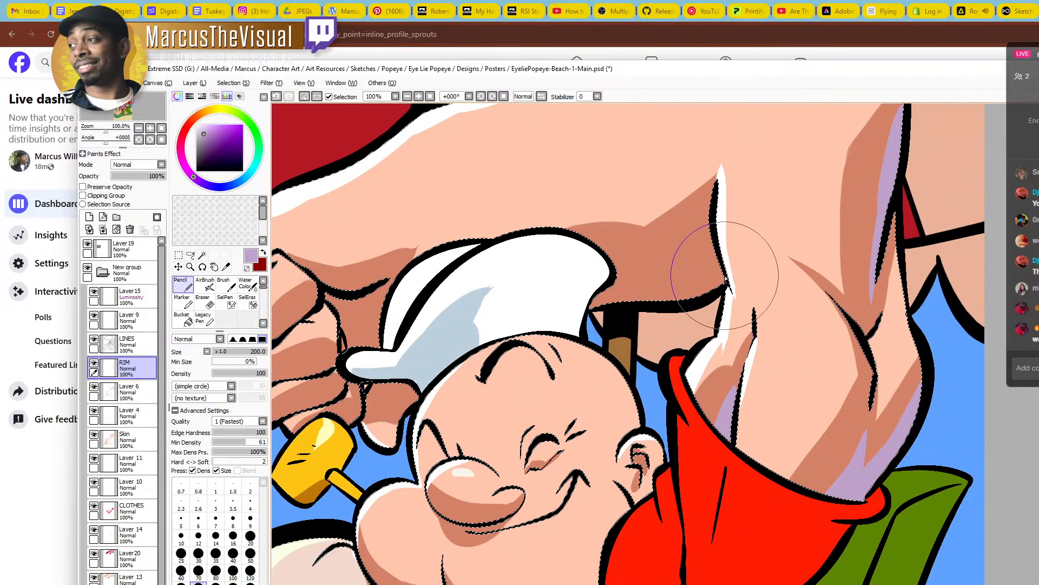
key("ctrl+z")
left_click_drag(723, 278, 594, 308)
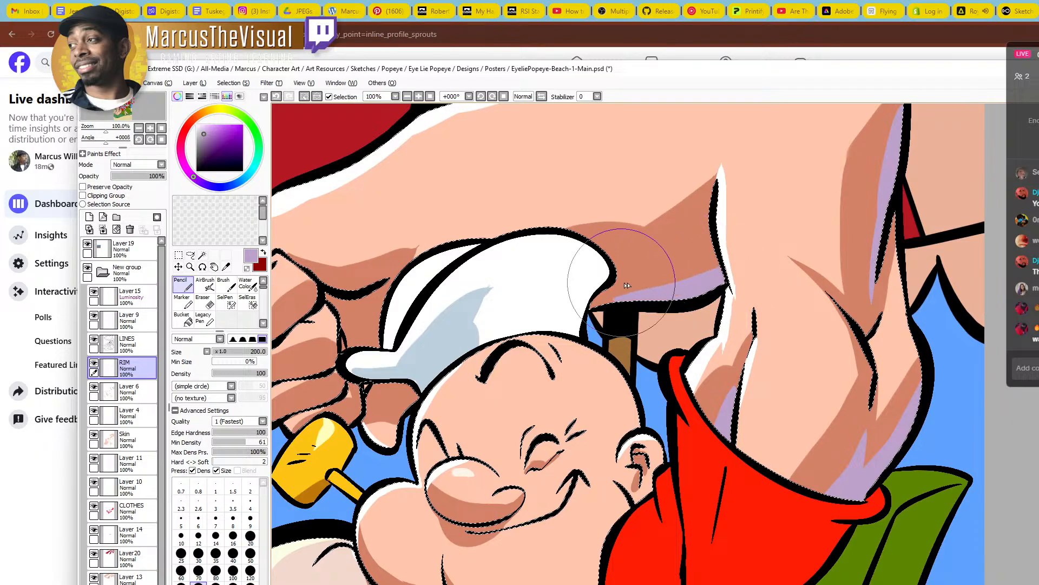
key("z")
left_click(657, 292, "alt")
left_click(657, 292, "alt")
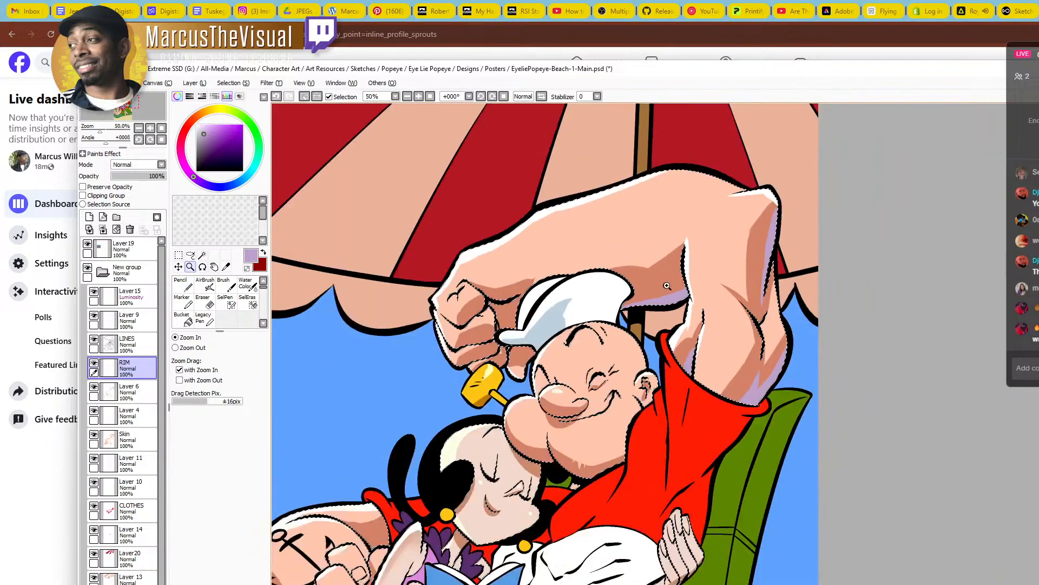
Paint lavender reflected light in the shadows of Popeye's raised fist, covering the fingers, wrist and thumb
mouse_move(646, 449)
left_mouse_down()
mouse_move(707, 396)
mouse_move(712, 409)
left_mouse_up()
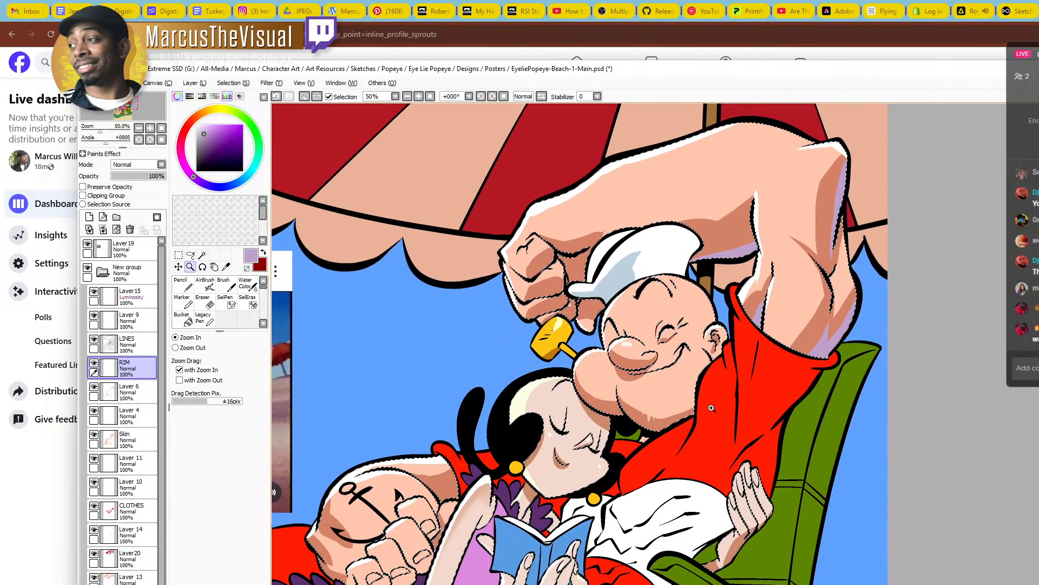
left_click(547, 299)
key("n")
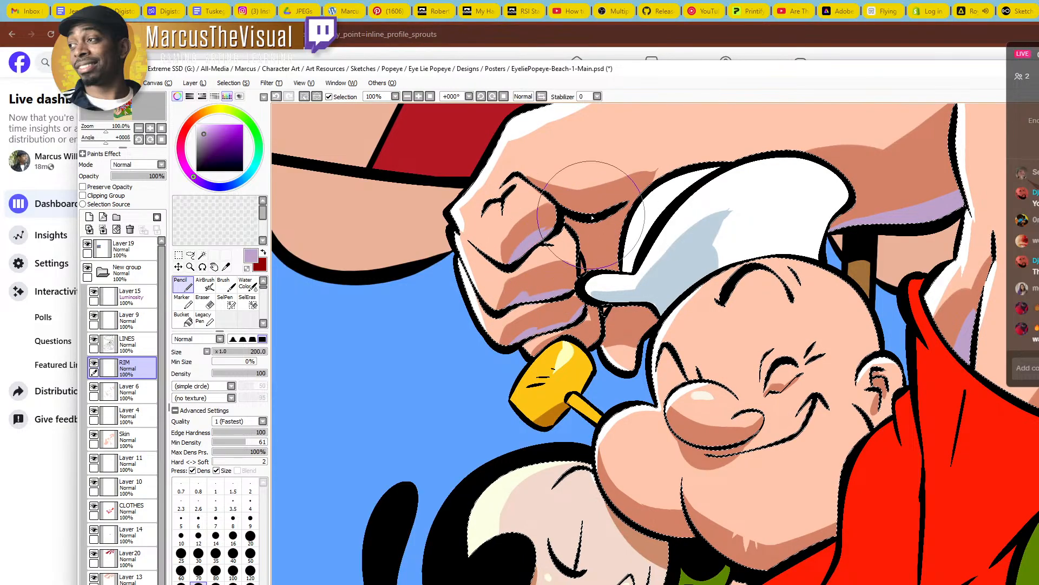
mouse_move(591, 211)
left_mouse_down()
mouse_move(664, 178)
mouse_move(649, 182)
left_mouse_up()
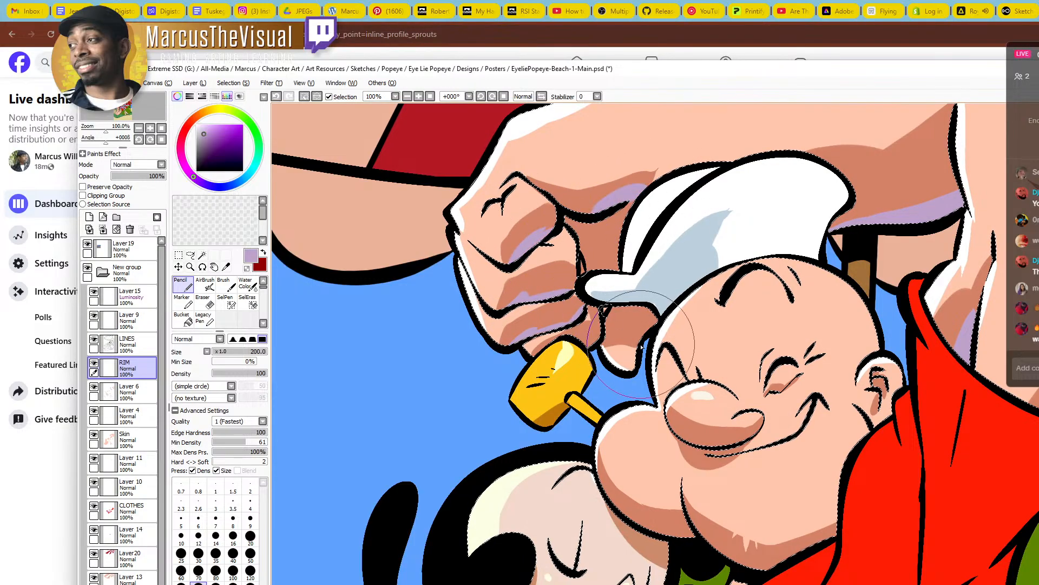
left_click_drag(641, 343, 657, 311)
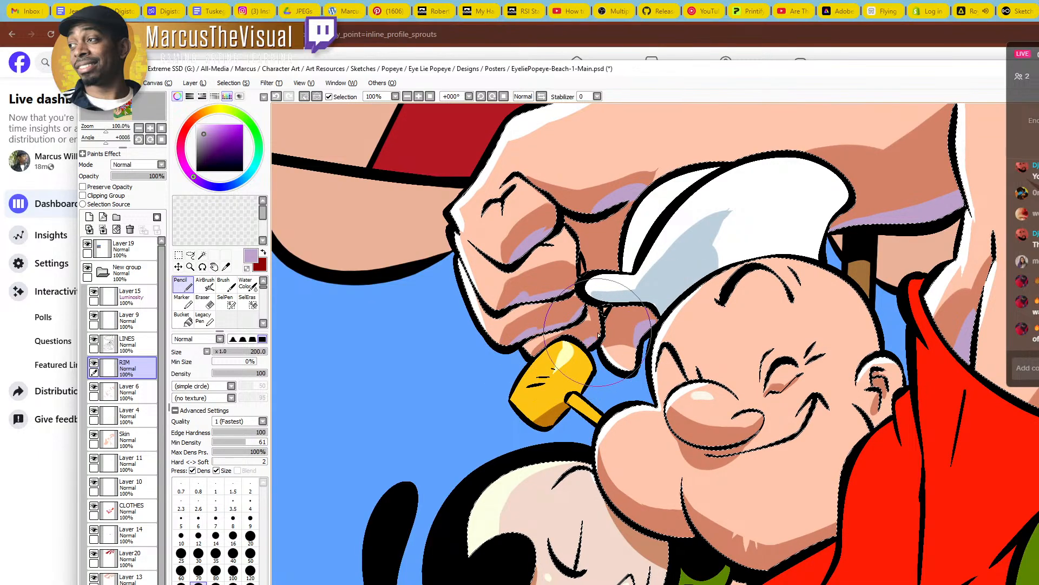
key("ctrl+space")
scroll(597, 329, "down", 2)
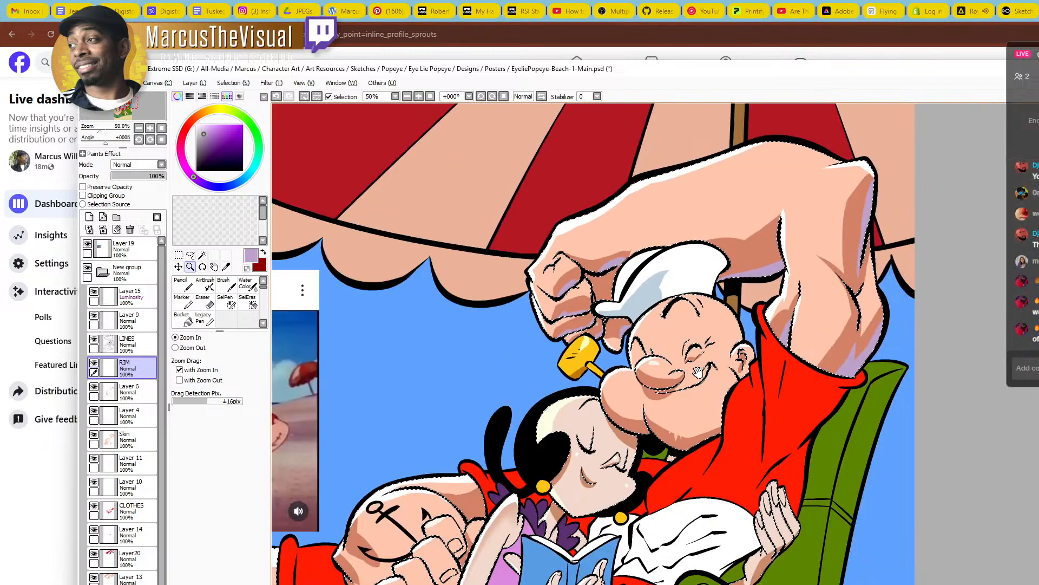
left_click_drag(674, 347, 651, 311)
scroll(651, 312, "up", 2)
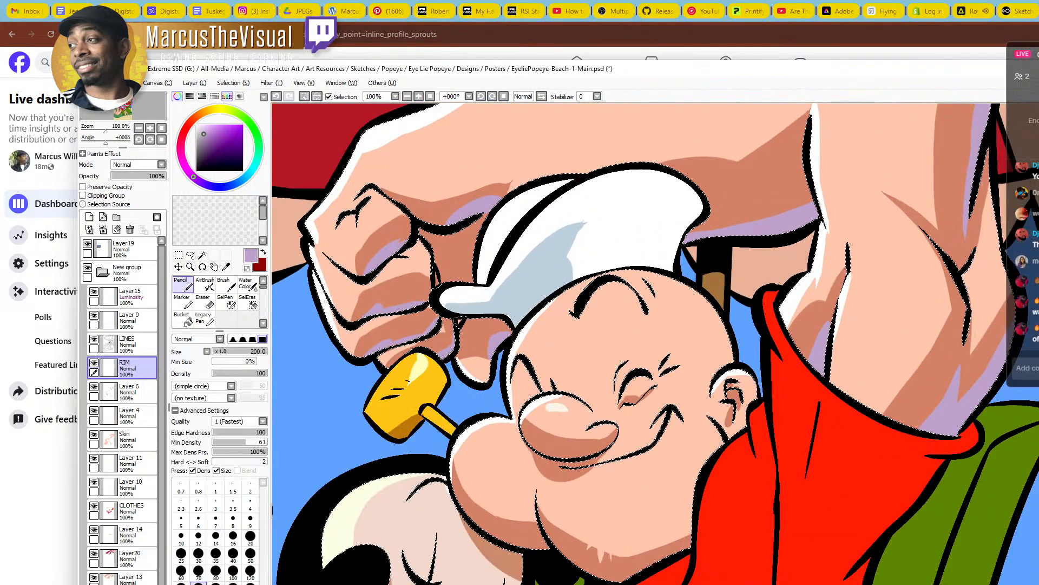
Examine the finished shading and reflected light on Popeye's face, arm and fist in the header image
key("ctrl+Tab")
key("ctrl+alt+space")
left_click(663, 421, "ctrl+alt")
left_click(662, 422, "ctrl+alt")
left_click(662, 422, "ctrl+alt")
left_click(662, 421, "ctrl+alt")
left_click_drag(722, 394, 782, 386)
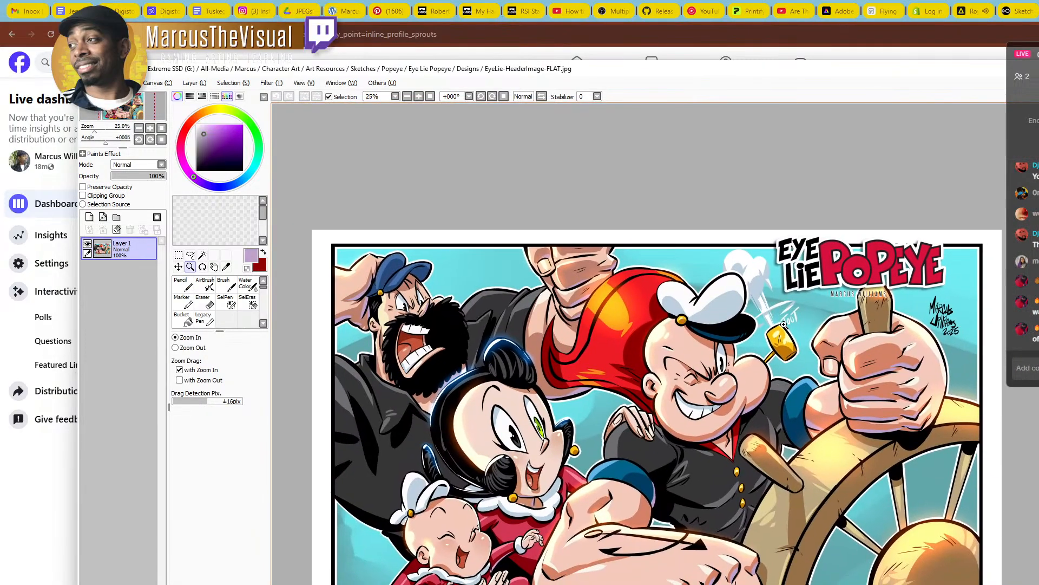
left_click(897, 265, "ctrl")
left_click(897, 265, "ctrl")
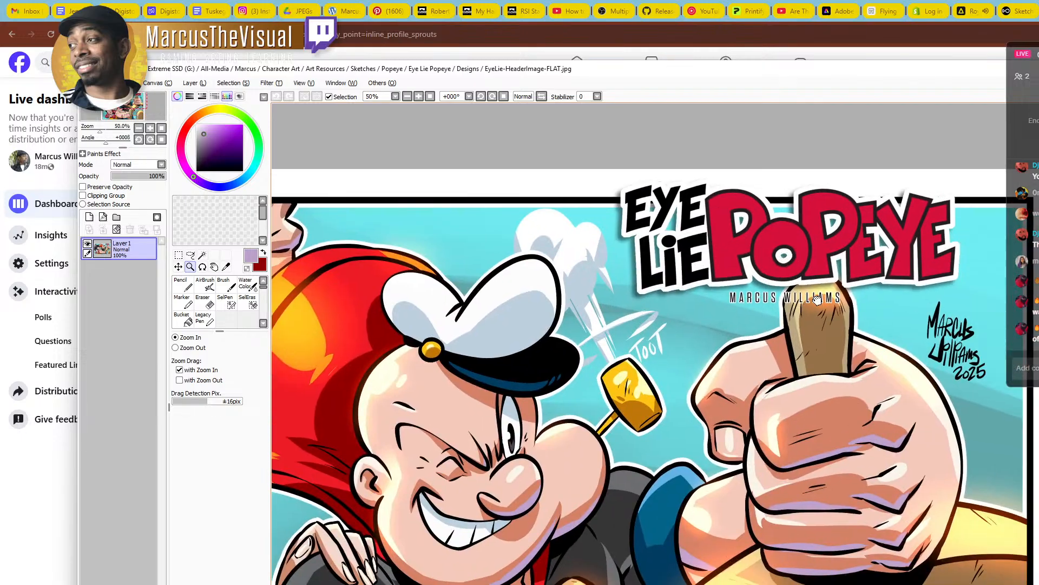
left_click_drag(805, 336, 690, 305)
left_click(689, 305, "ctrl+alt")
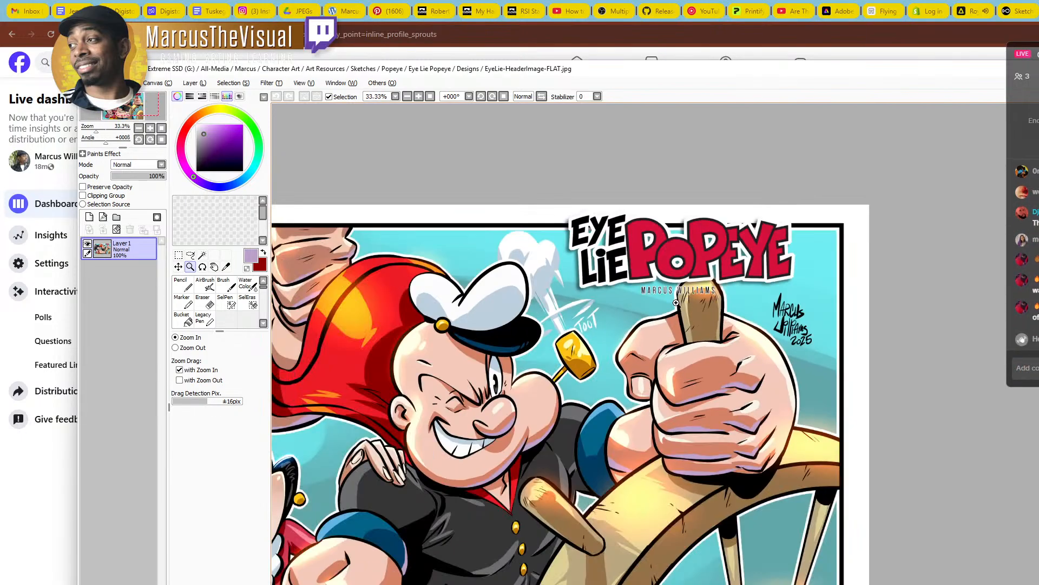
left_click_drag(612, 444, 738, 404)
left_click_drag(665, 429, 642, 439)
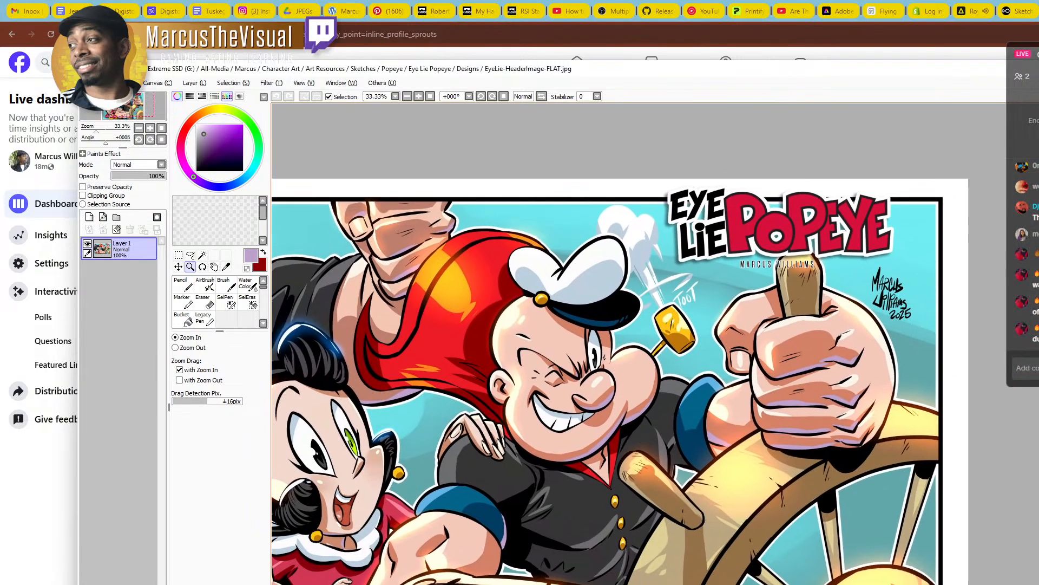
Return to the beach poster and paint lavender reflected light behind the knee and down the back of Popeye's front calf
key("ctrl+Tab")
scroll(617, 416, "down", 3)
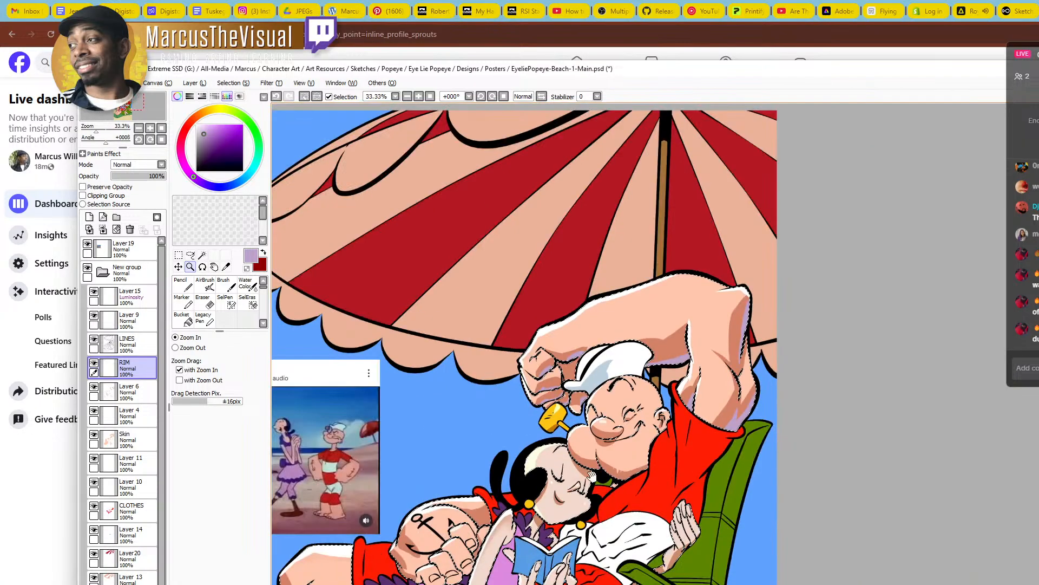
left_click_drag(595, 512, 706, 405)
left_click_drag(567, 555, 732, 424)
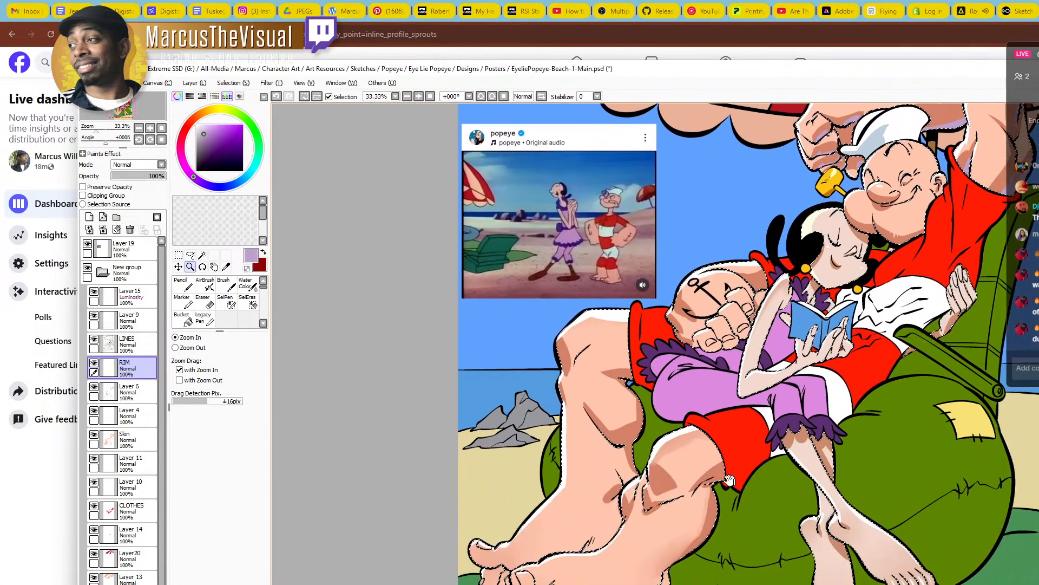
scroll(711, 486, "up", 2)
scroll(716, 483, "up", 1)
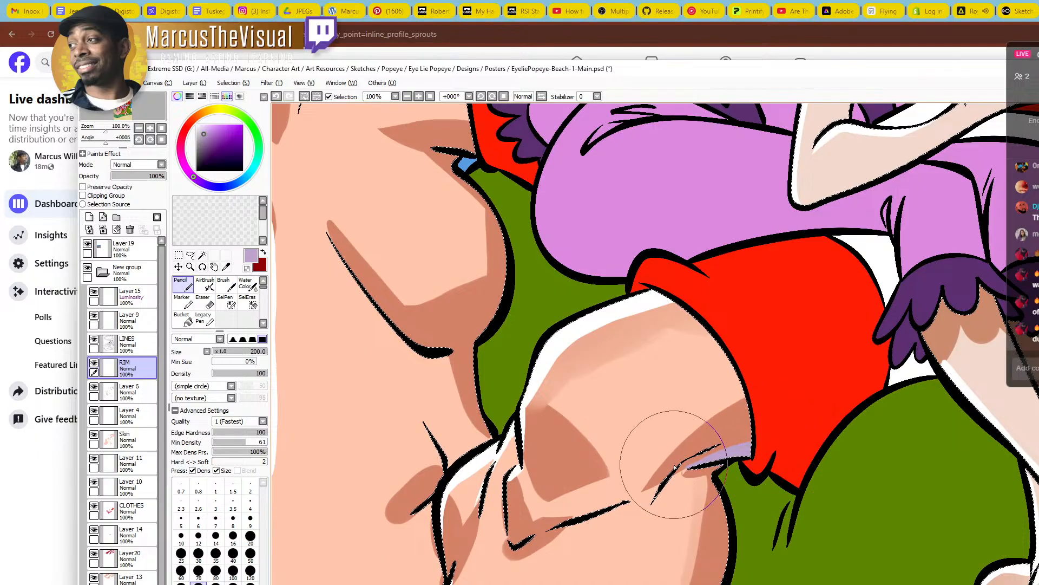
left_click_drag(718, 580, 769, 394)
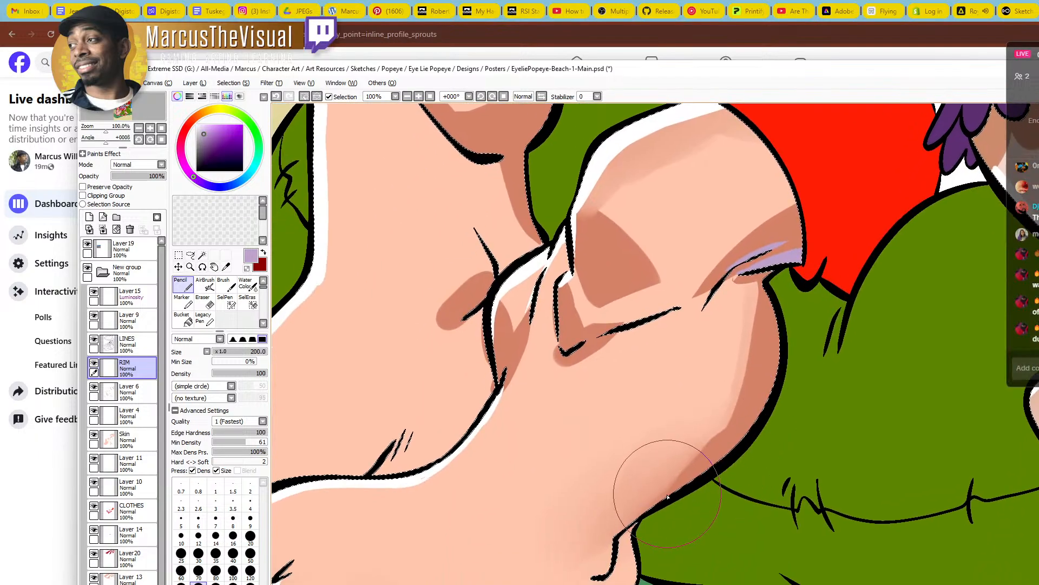
left_click_drag(709, 439, 772, 391)
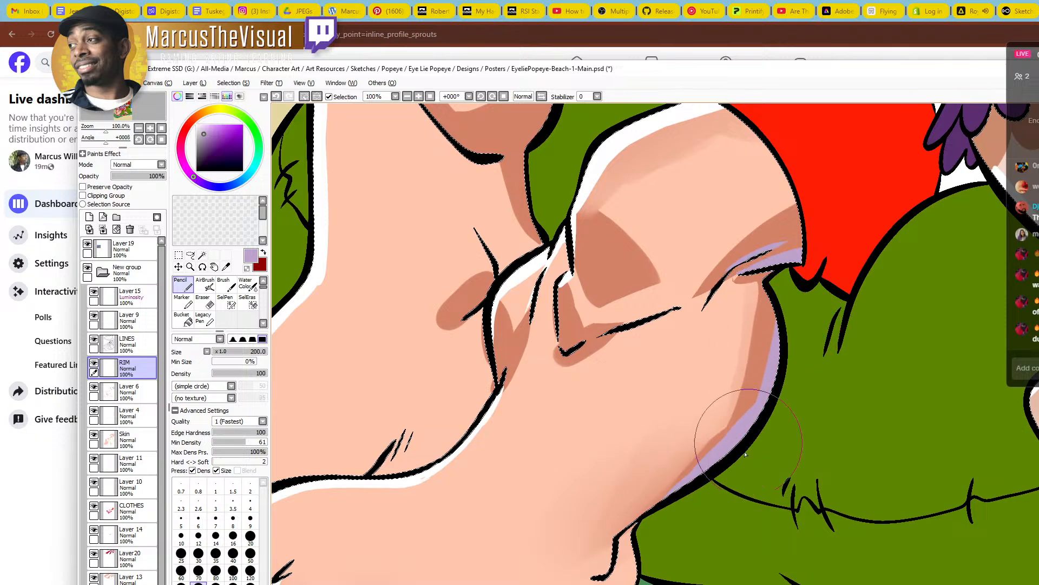
Paint lavender reflected light on Popeye's rear leg, in the ankle shadow, around the calf bulge and just below it
left_click_drag(634, 484, 796, 508)
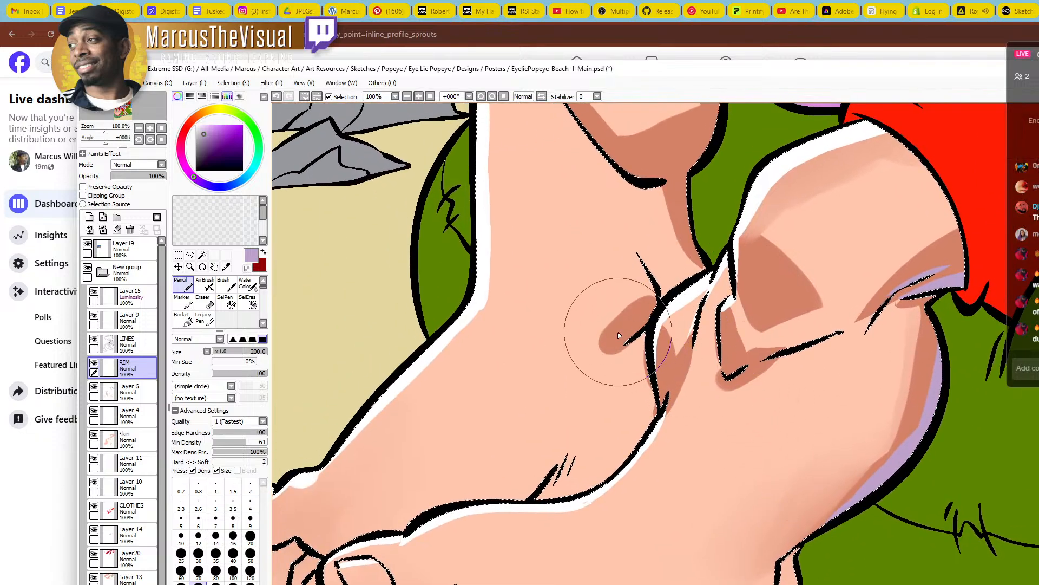
left_click_drag(618, 346, 644, 319)
left_click_drag(696, 239, 639, 411)
left_click_drag(587, 344, 664, 292)
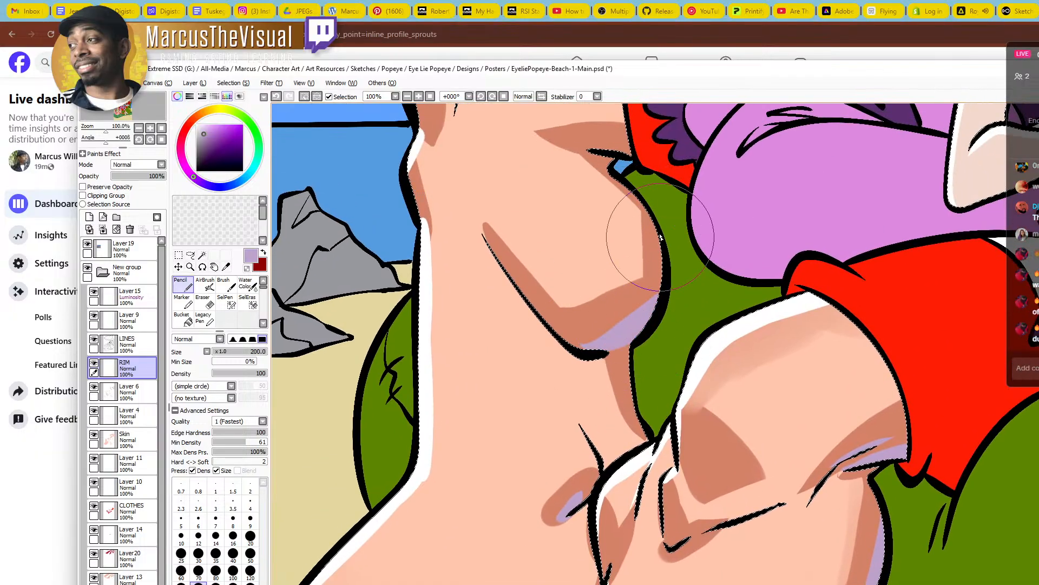
left_click(668, 260, "ctrl+alt")
left_click(669, 259, "ctrl+alt")
left_click(650, 298, "ctrl")
left_click(650, 297, "ctrl")
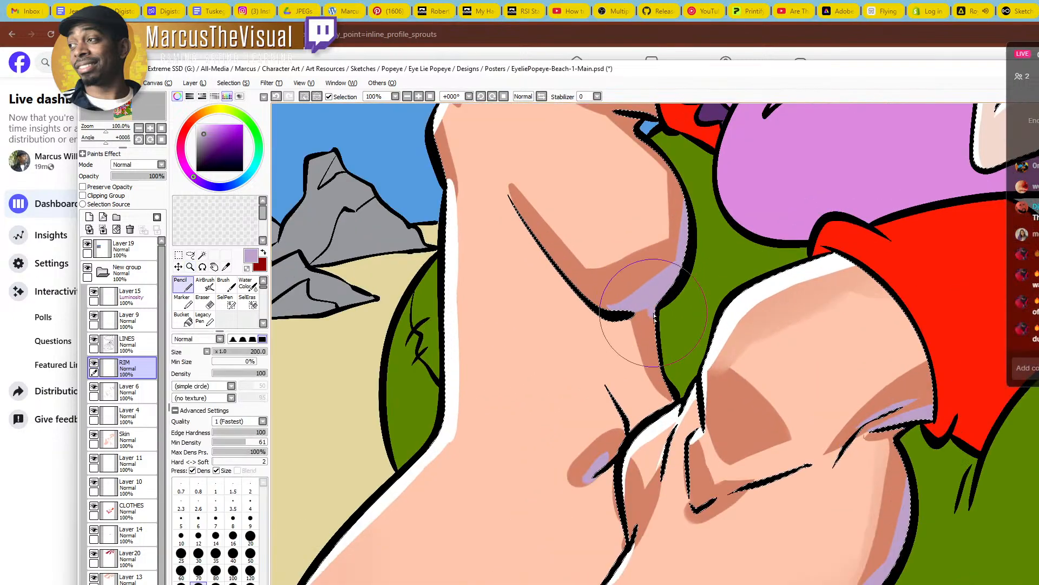
left_click_drag(659, 349, 650, 307)
Examine the reflected light on Popeye's legs, arm and fist across the whole poster
left_click(648, 305, "ctrl+alt")
left_click(648, 305, "ctrl+alt")
left_click_drag(646, 203, 644, 312)
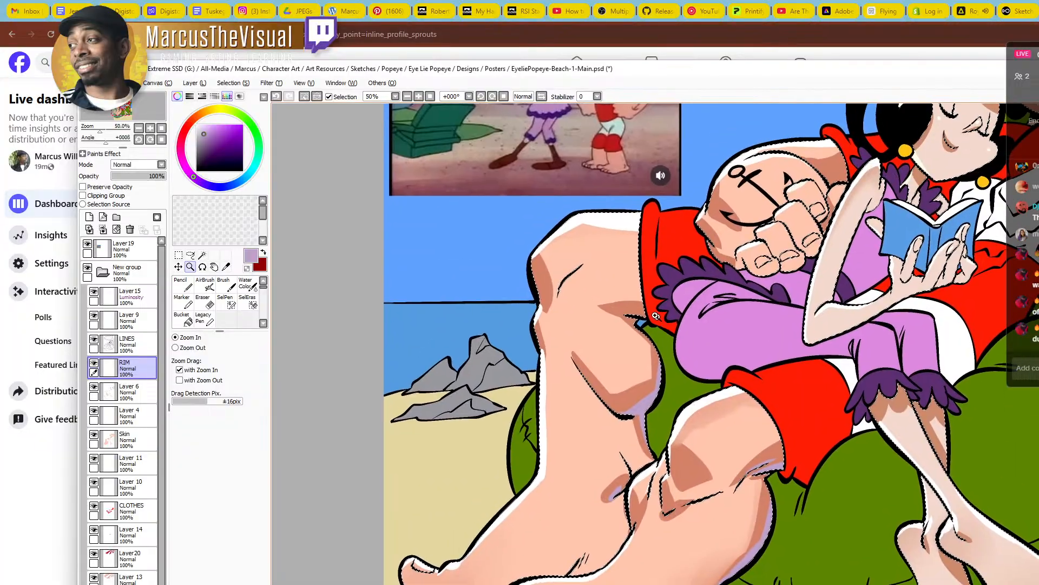
left_click(644, 313, "ctrl")
left_click(643, 312, "ctrl")
left_click(670, 284, "ctrl+alt")
left_click(670, 284, "ctrl+alt")
left_click(670, 285, "ctrl+alt")
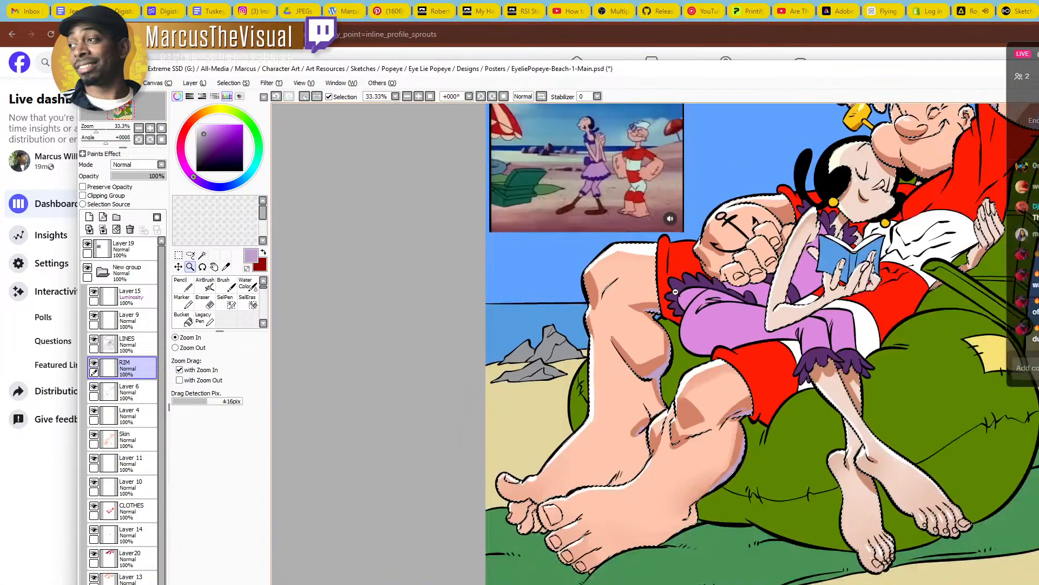
left_click(670, 284, "ctrl+alt")
mouse_move(780, 349)
left_mouse_down()
mouse_move(700, 366)
mouse_move(659, 394)
left_mouse_up()
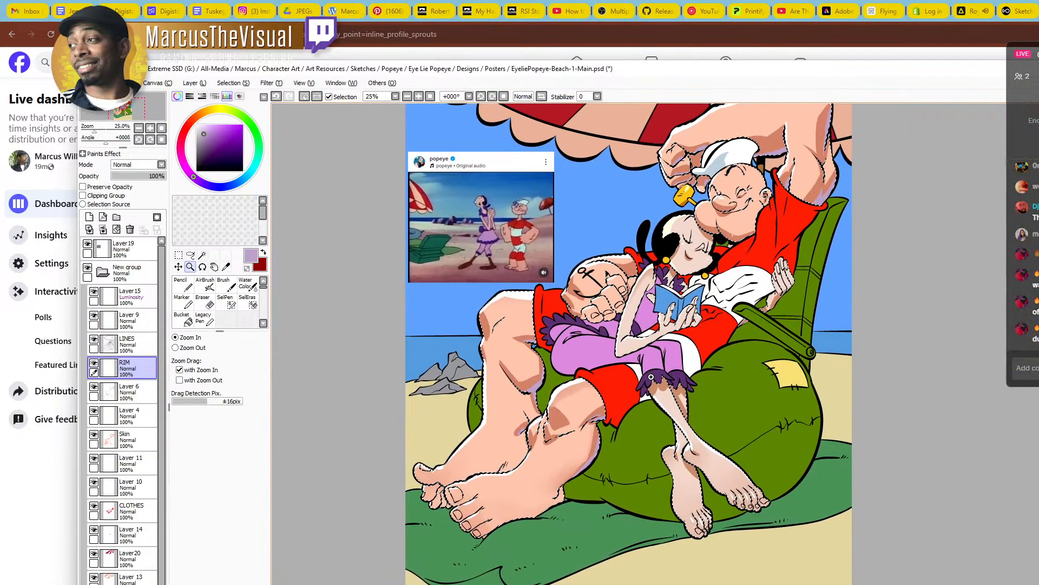
left_click_drag(778, 240, 722, 352)
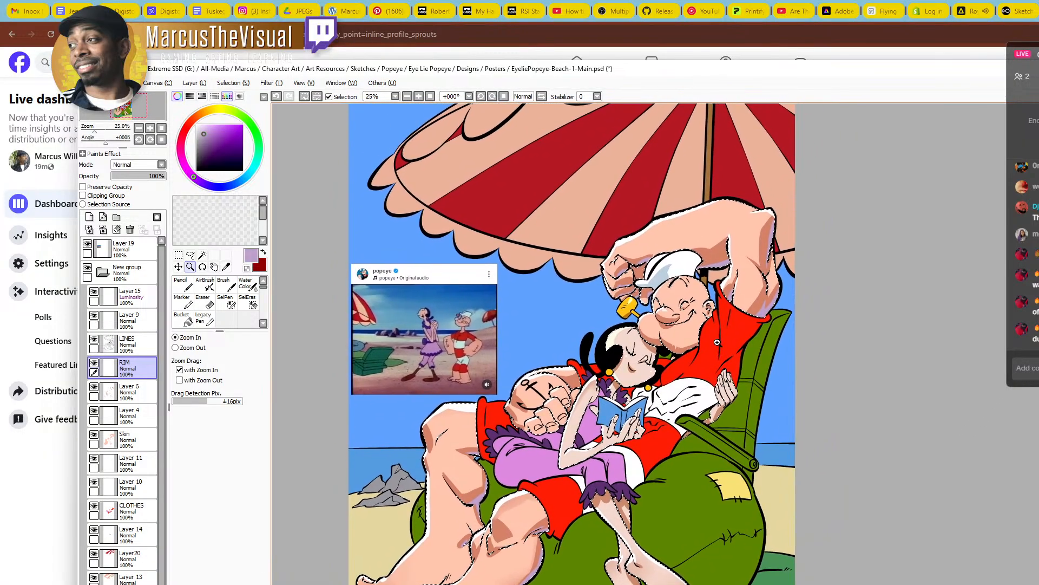
key("x")
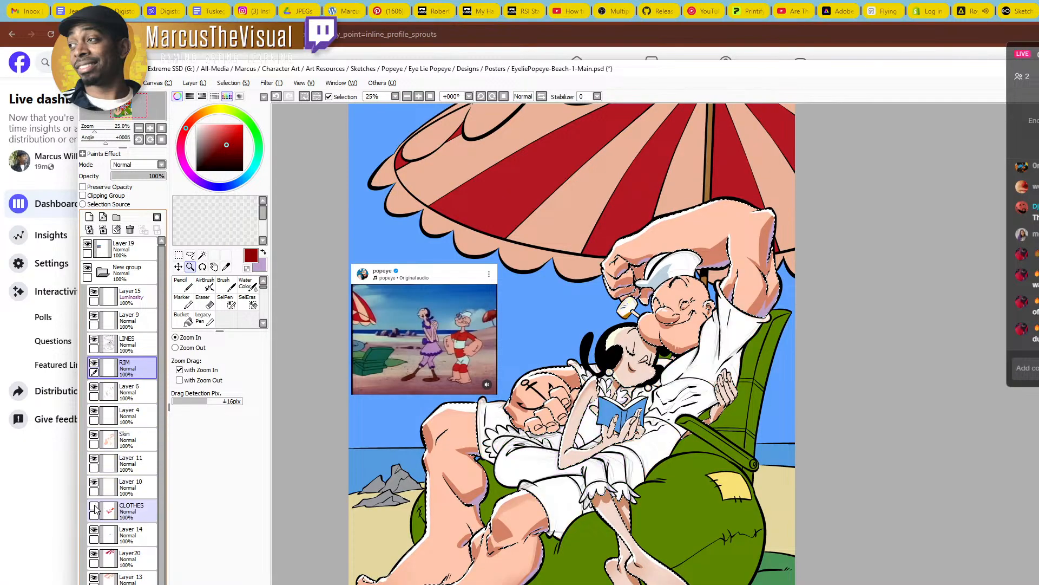
left_click(128, 461)
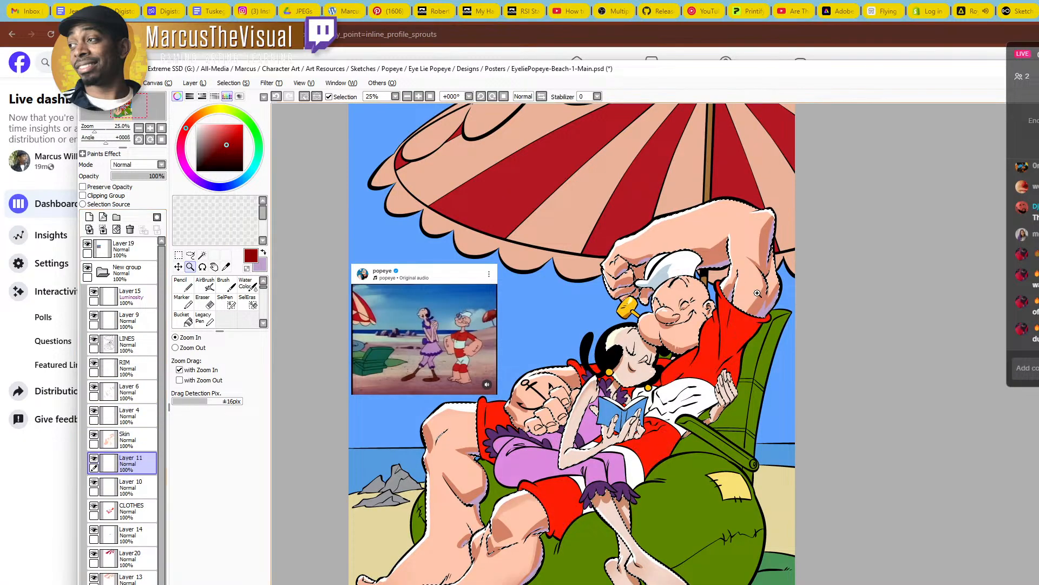
left_click(735, 331)
left_click(735, 332)
left_click_drag(686, 308, 757, 331)
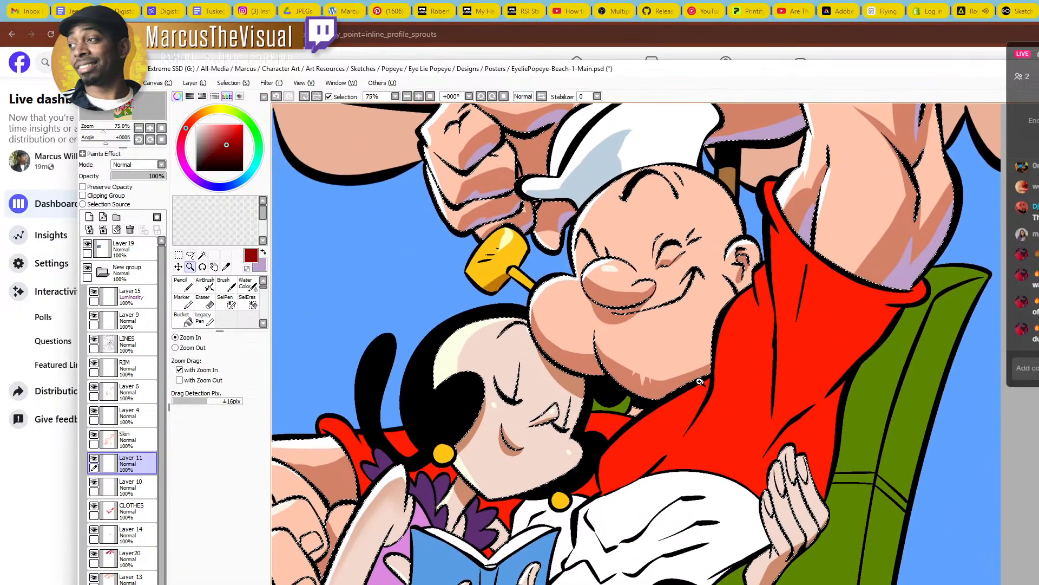
left_click(702, 379, "ctrl+alt")
left_click(701, 379, "ctrl+alt")
key("x")
left_click(126, 366)
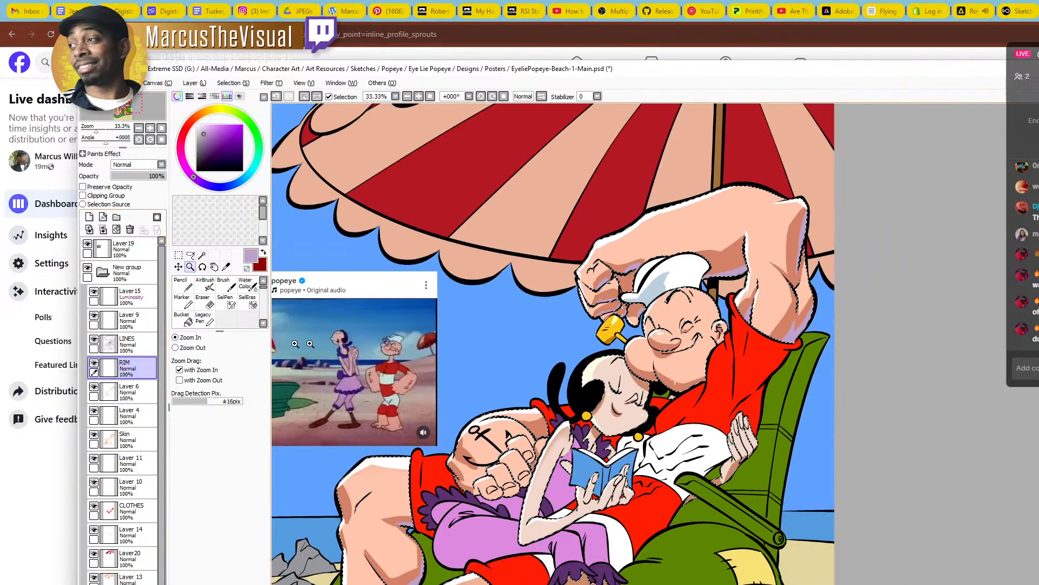
Paint lavender reflected light under Popeye's chin and puffed cheek on the RIM layer, erasing the spill past the cheek line
left_click(630, 383)
key("n")
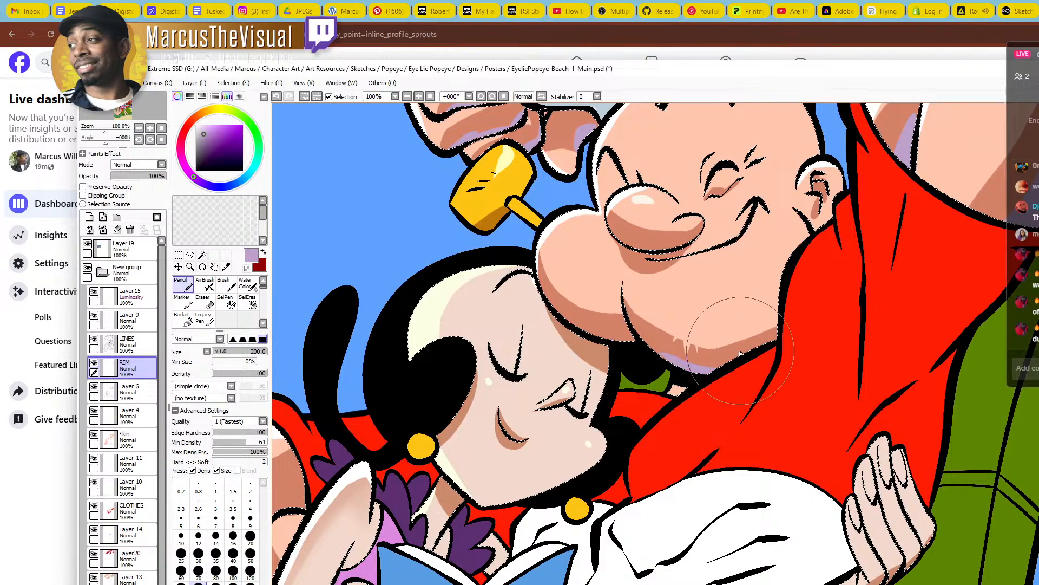
left_click_drag(653, 355, 649, 325)
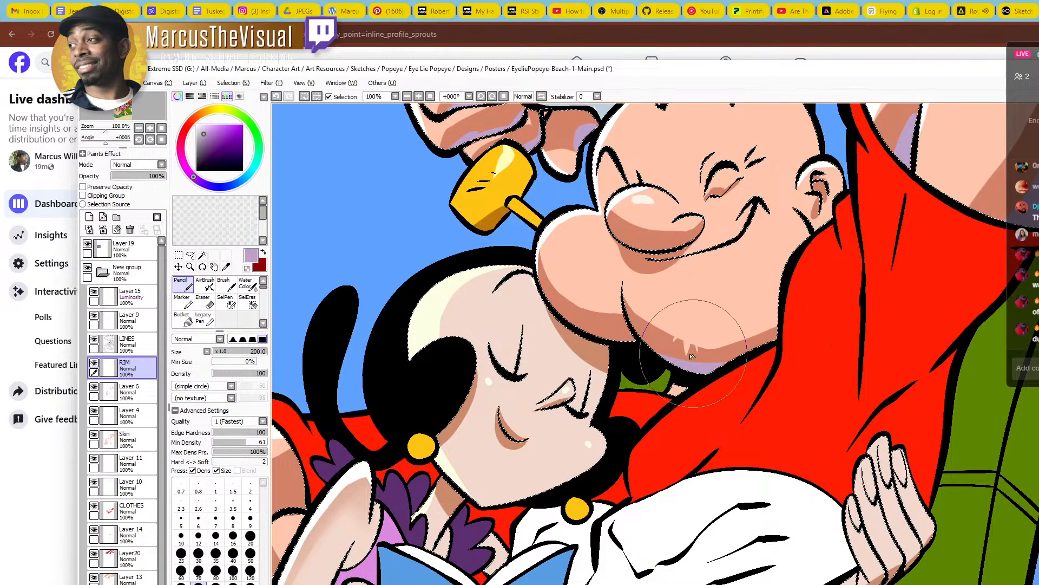
left_click(648, 324, "ctrl")
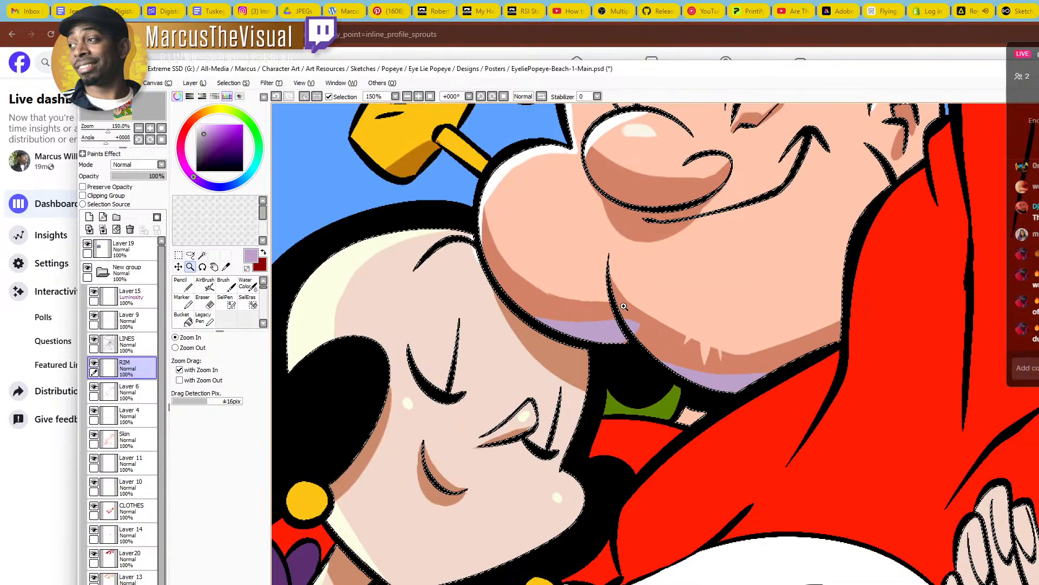
key("e")
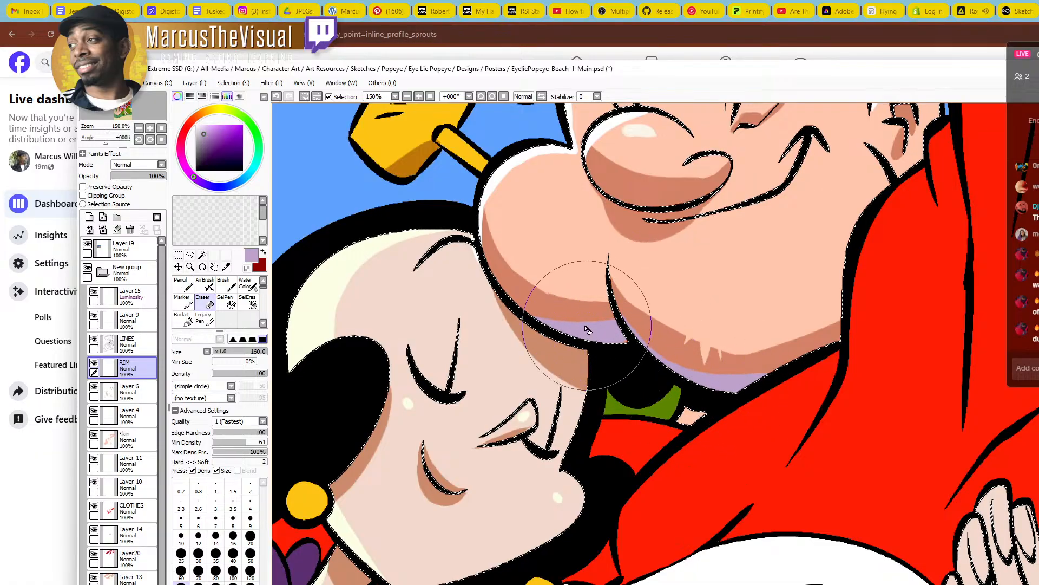
key("n")
left_click_drag(555, 307, 607, 347)
left_click_drag(548, 327, 648, 367)
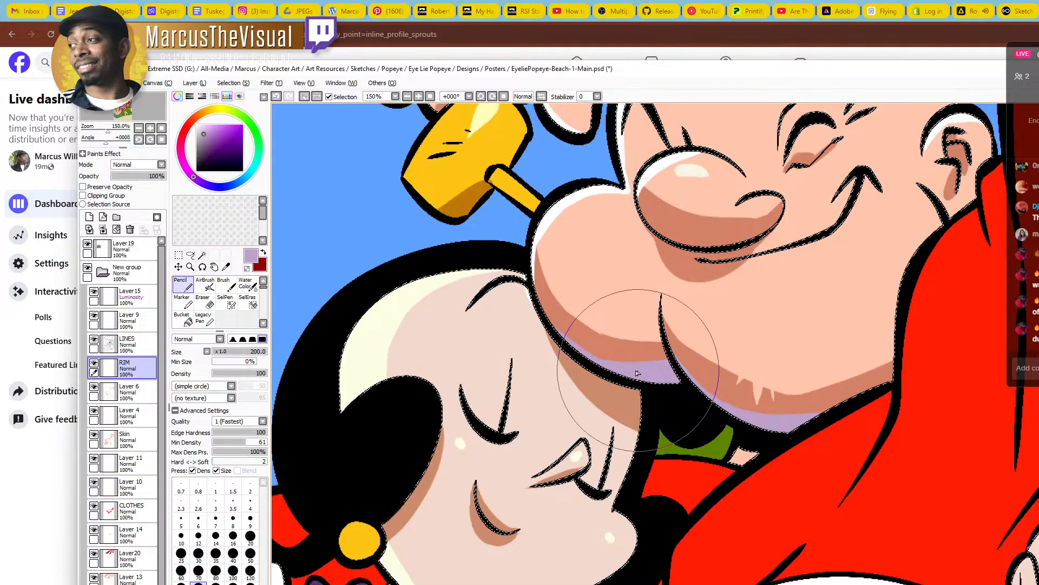
Paint lavender reflected light along the underside of Popeye's nose
key("ctrl+alt+space")
left_click(591, 336, "ctrl+alt")
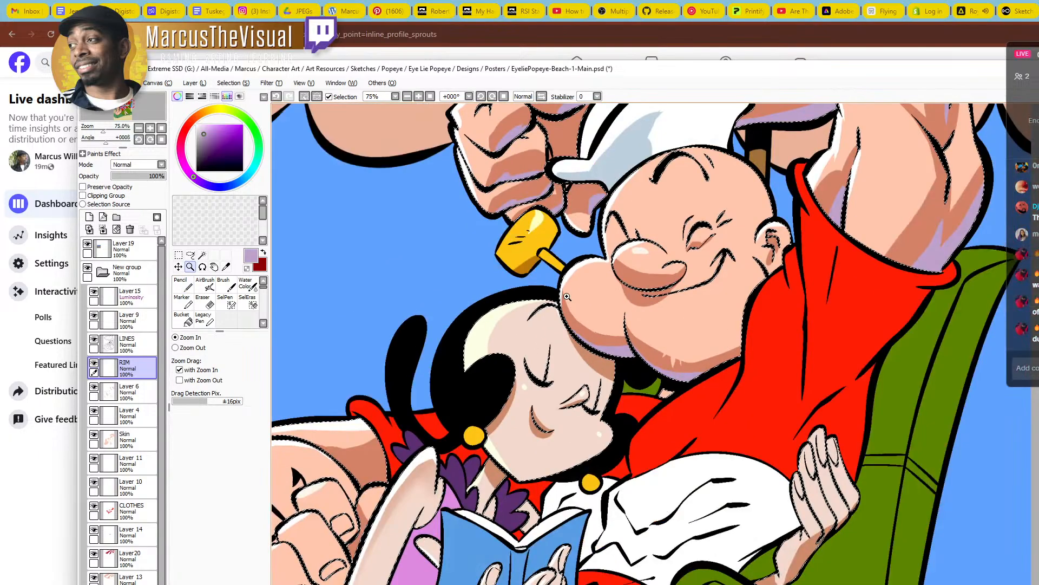
left_click_drag(725, 328, 824, 361)
left_click(769, 324, "ctrl")
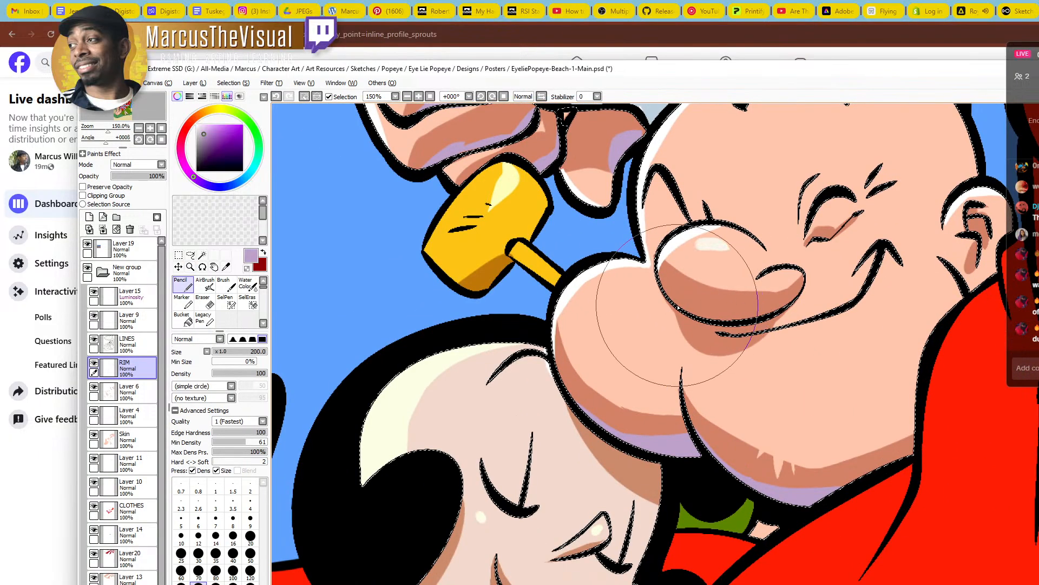
left_click_drag(697, 311, 780, 308)
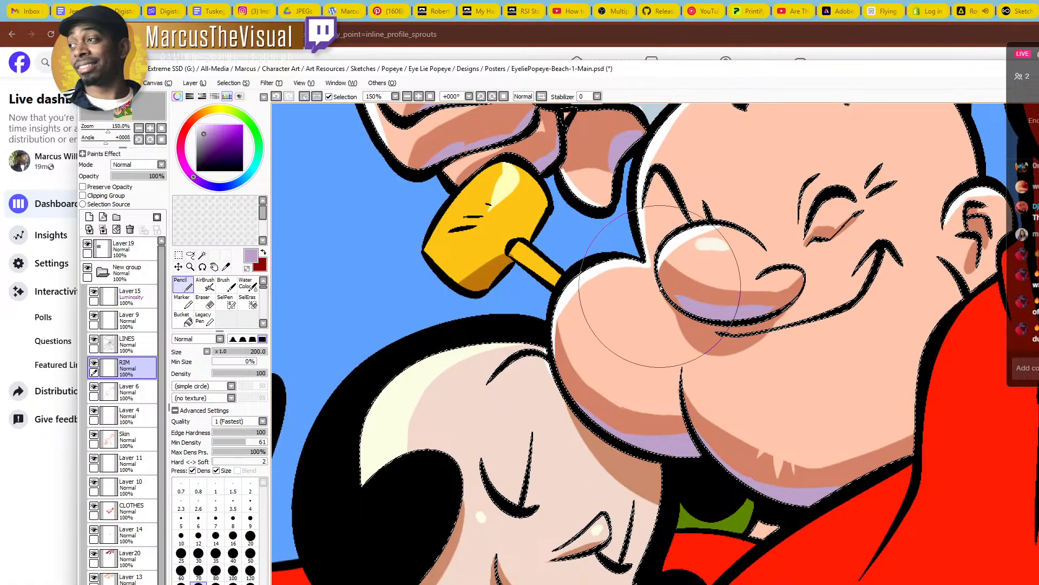
mouse_move(663, 288)
left_mouse_down()
mouse_move(774, 307)
mouse_move(795, 287)
left_mouse_up()
left_click(795, 287, "ctrl+alt")
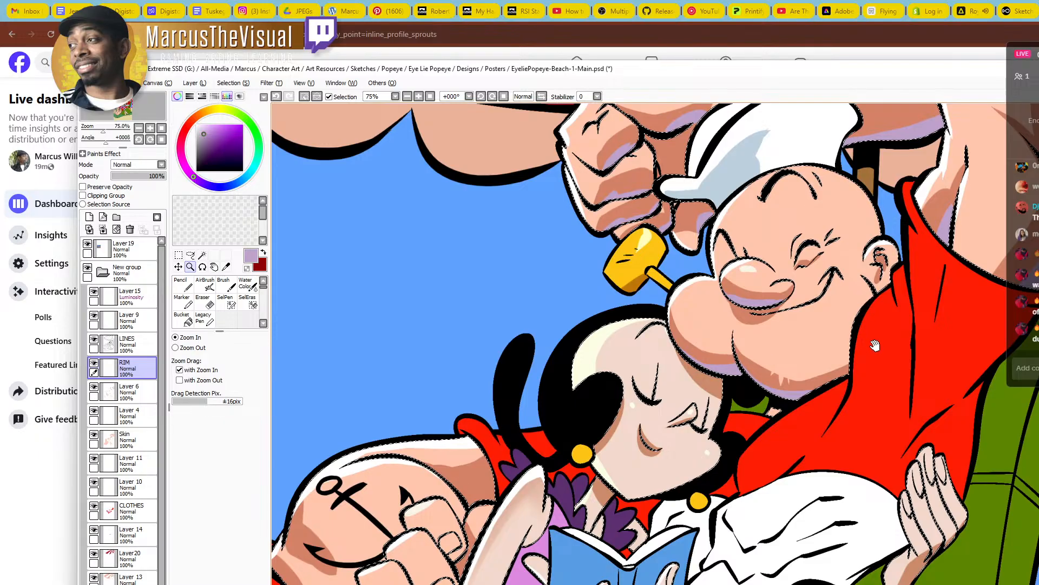
On Layer 6, sample the darker skin shadow colour and paint tapered shadows around the crease lines on Popeye's rear foot
scroll(875, 346, "down", 2)
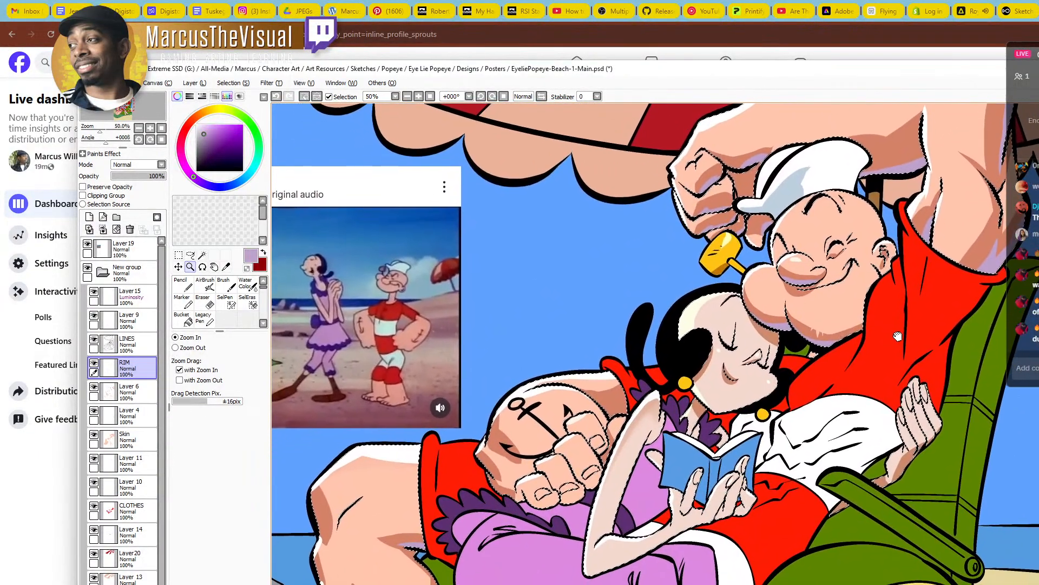
left_click_drag(897, 336, 844, 376)
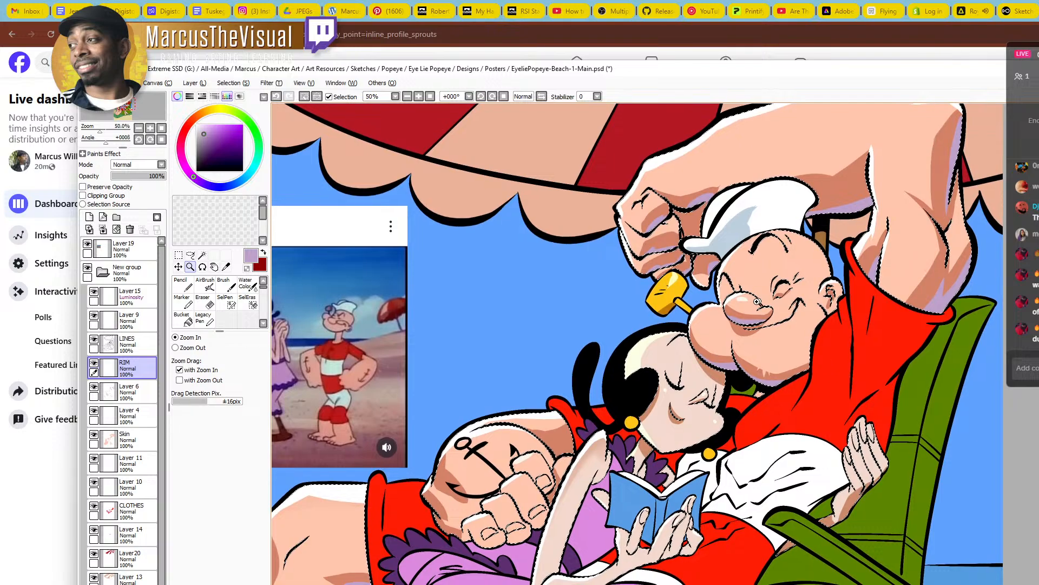
left_click_drag(734, 479, 809, 307)
scroll(548, 433, "down", 1)
left_click_drag(548, 426, 570, 401)
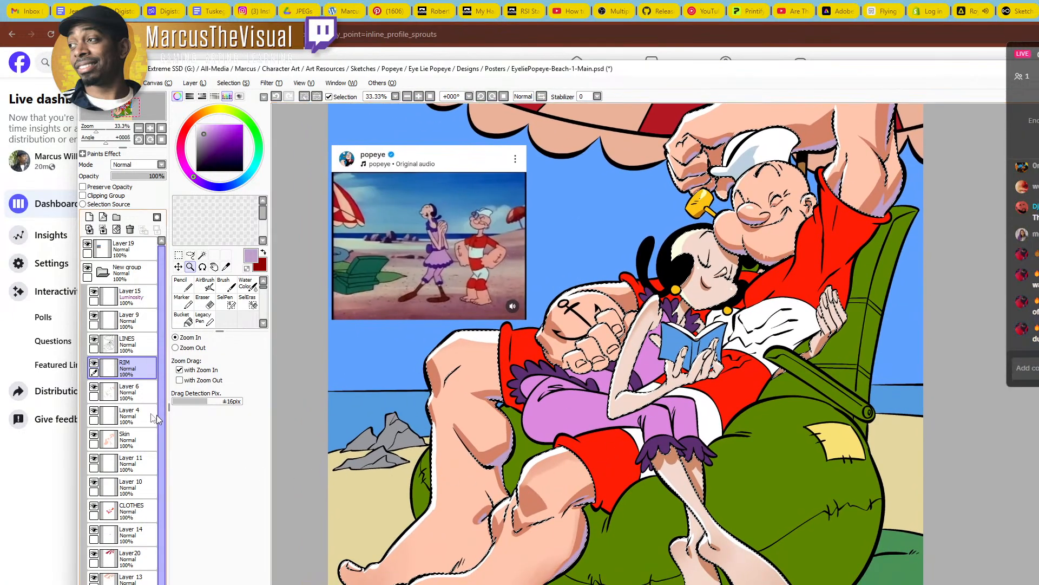
left_click(129, 389)
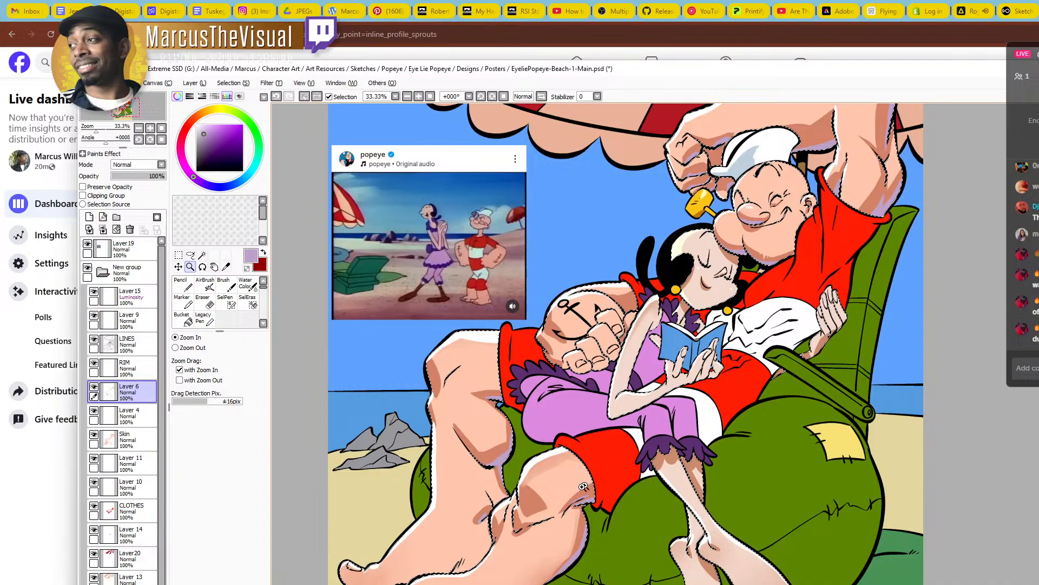
left_click(563, 503)
left_click(487, 542)
right_click(496, 481)
mouse_move(481, 575)
left_mouse_down()
mouse_move(654, 465)
mouse_move(809, 404)
left_mouse_up()
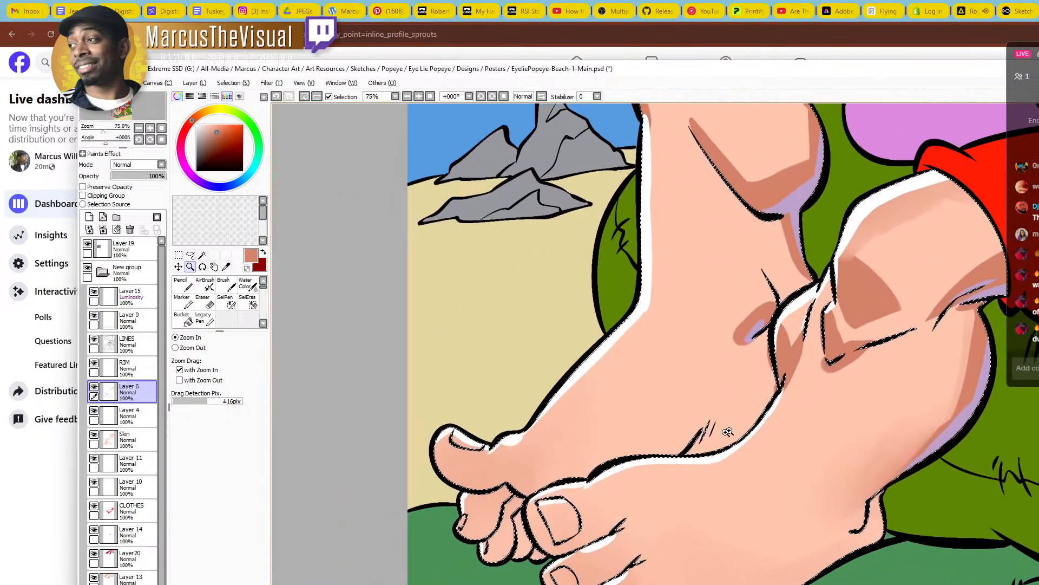
left_click(664, 409)
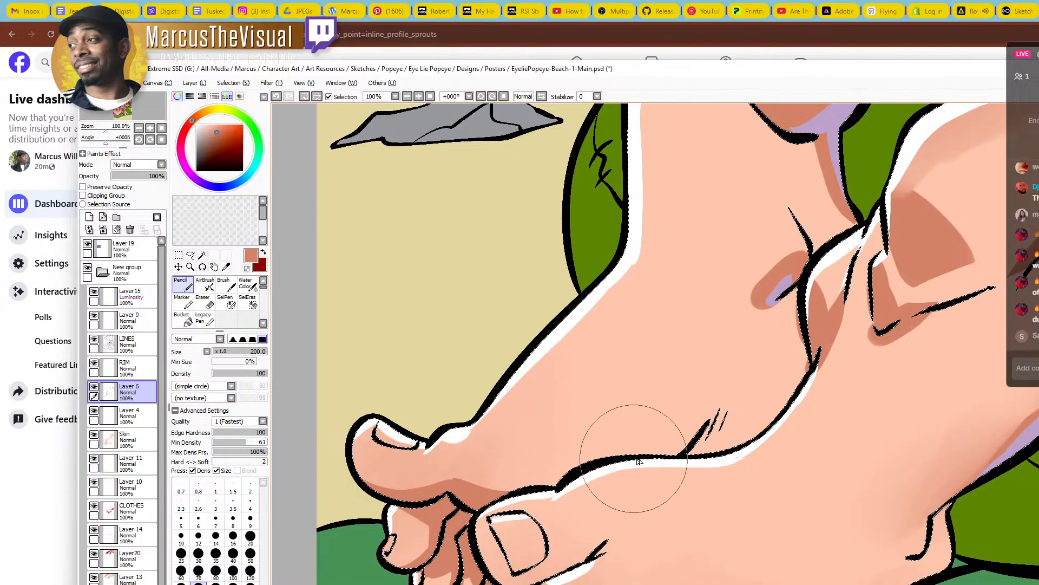
left_click_drag(637, 458, 705, 390)
mouse_move(671, 455)
left_mouse_down()
mouse_move(718, 373)
mouse_move(683, 449)
mouse_move(729, 383)
left_mouse_up()
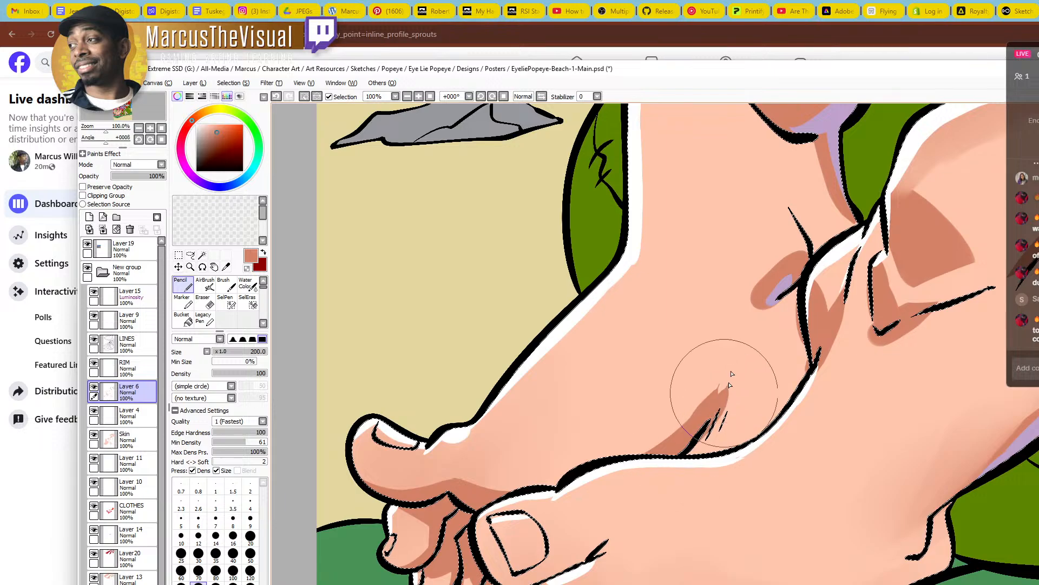
left_click_drag(699, 453, 730, 385)
mouse_move(703, 453)
left_mouse_down()
mouse_move(754, 390)
mouse_move(716, 434)
mouse_move(749, 400)
left_mouse_up()
Undo the rounded shadow stroke and paint thin tapered shadows along the rear foot's lower edge between the creases and the ankle
left_click_drag(837, 456, 746, 455)
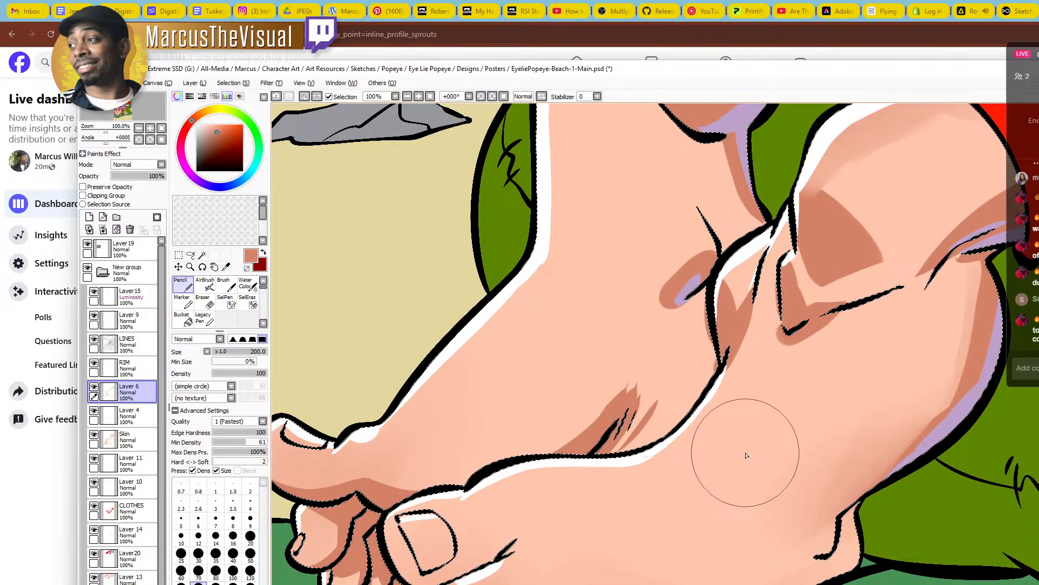
left_click_drag(581, 520, 703, 484)
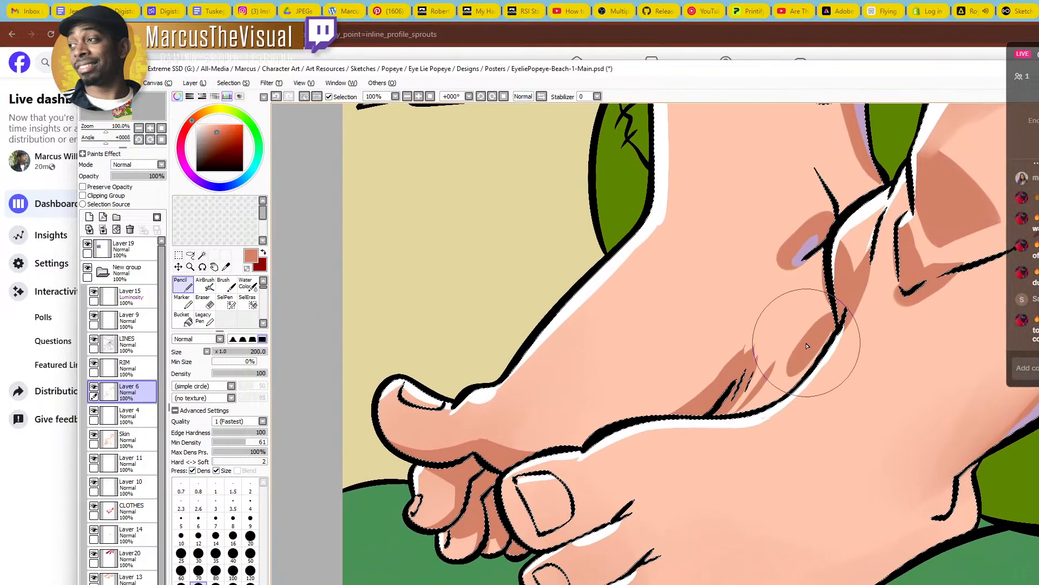
key("ctrl+z")
mouse_move(781, 397)
left_mouse_down()
mouse_move(789, 359)
mouse_move(836, 313)
mouse_move(789, 383)
mouse_move(801, 351)
left_mouse_up()
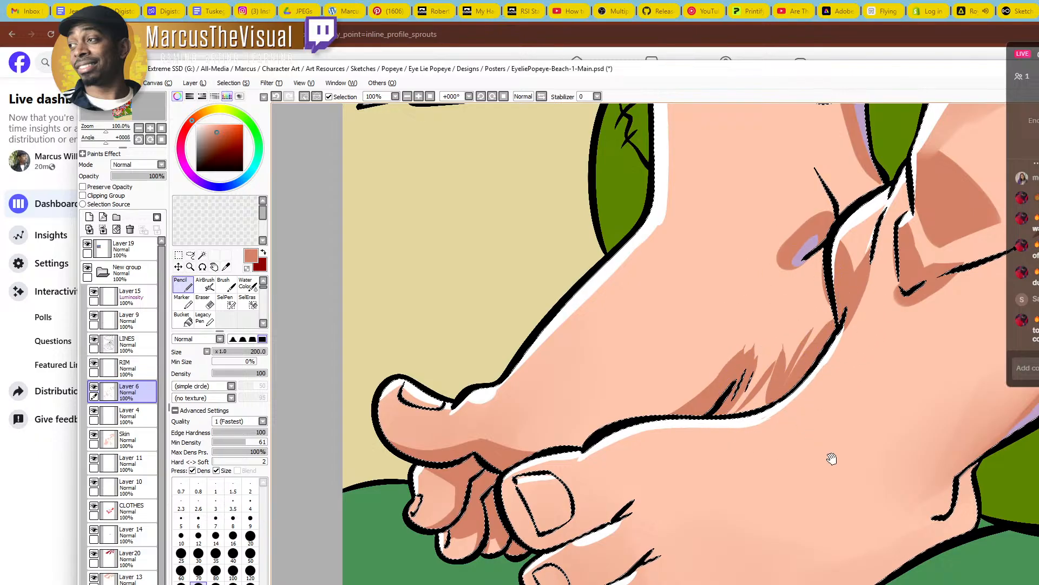
Paint tapered shadows around the toe crease lines on Popeye's front foot, redoing the stroke beside the big toe
left_click_drag(831, 459, 778, 453)
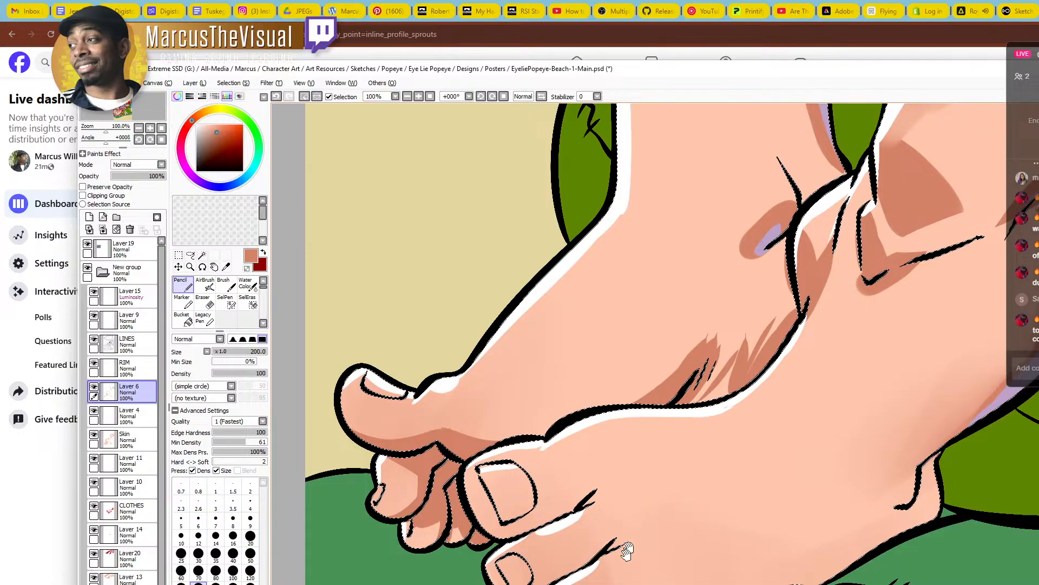
scroll(626, 550, "down", 2)
left_click_drag(502, 480, 582, 450)
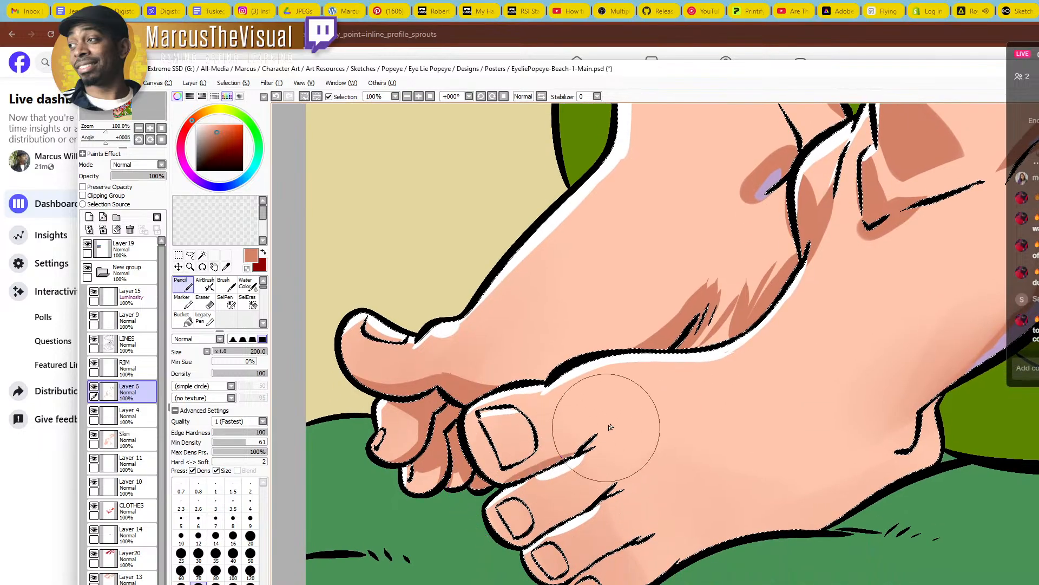
left_click_drag(504, 481, 610, 420)
key("ctrl+z")
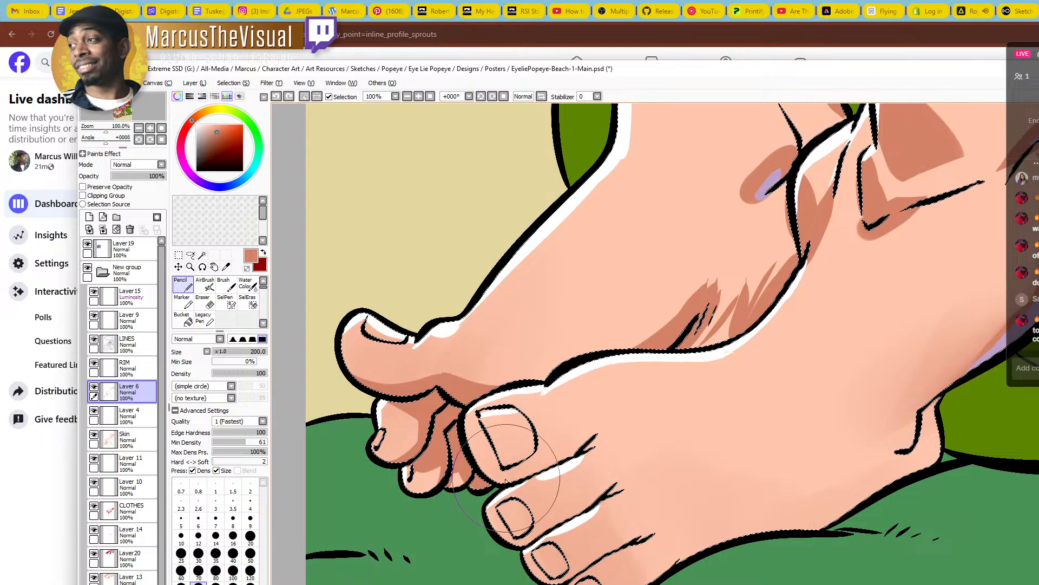
left_click_drag(504, 480, 600, 423)
key("ctrl+z")
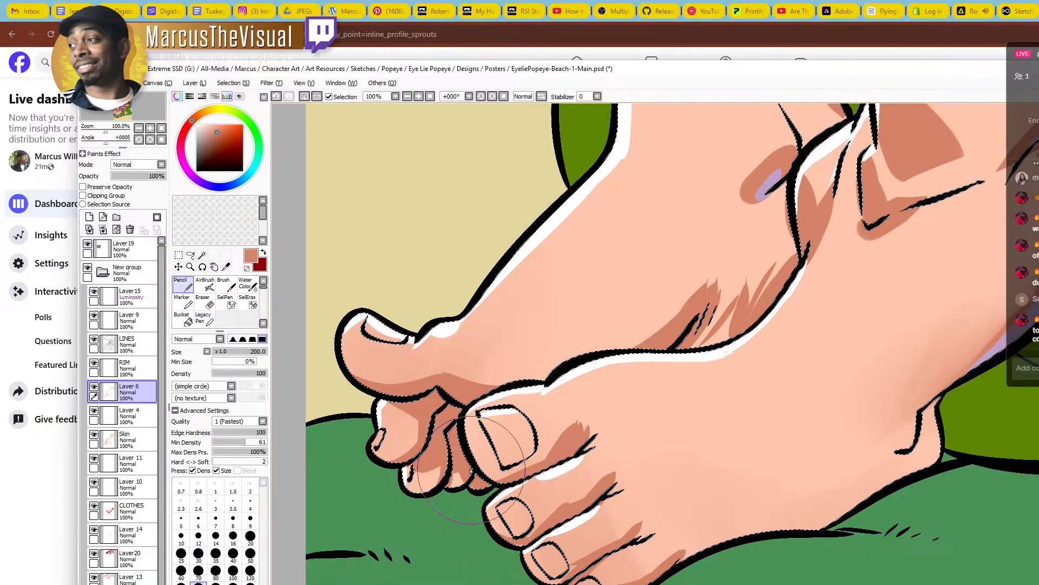
Trim the new toe-crease shadows on Popeye's front foot into thinner tapered shapes with the Eraser
key("ctrl+space")
left_click_drag(512, 410, 532, 376)
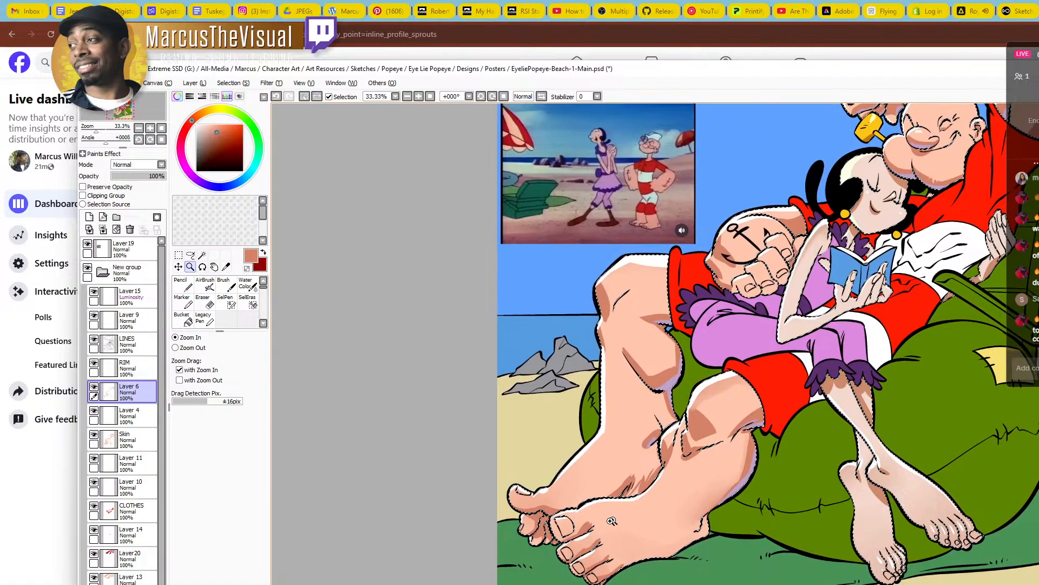
left_click(699, 515)
key("e")
left_click_drag(577, 512, 639, 499)
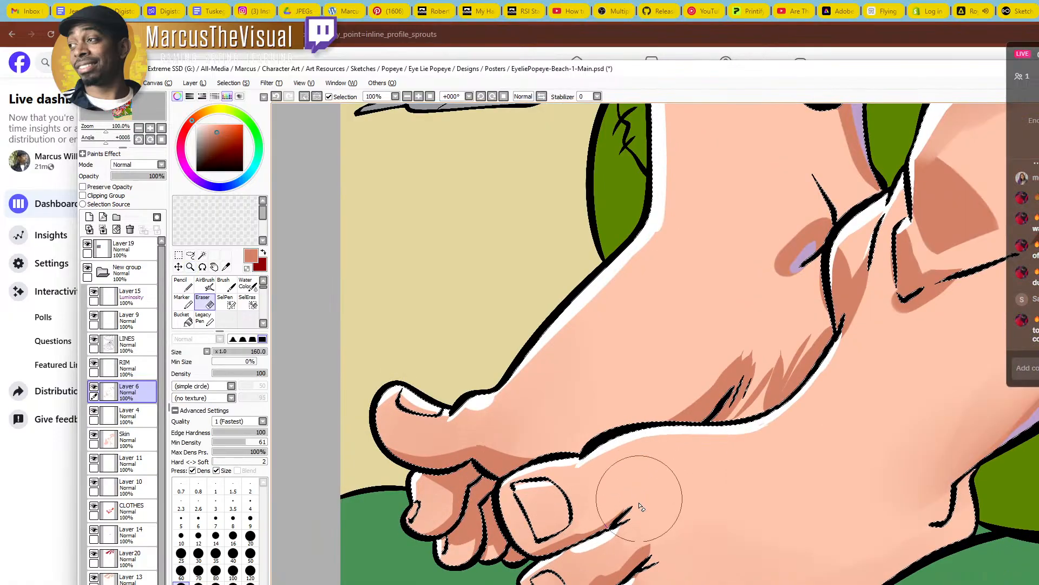
left_click_drag(604, 558, 672, 541)
key("ctrl+z")
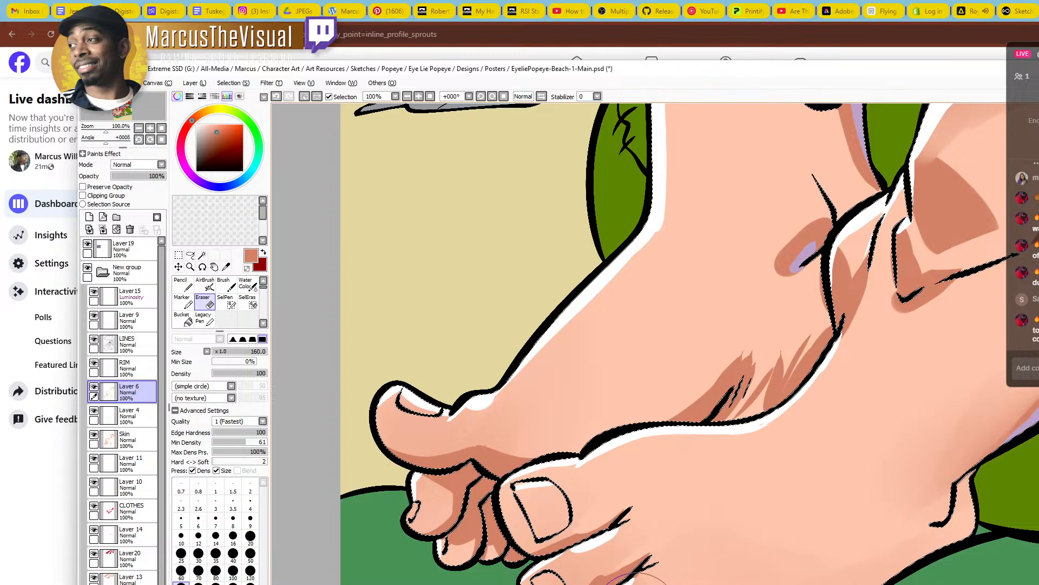
left_click_drag(687, 584, 802, 512)
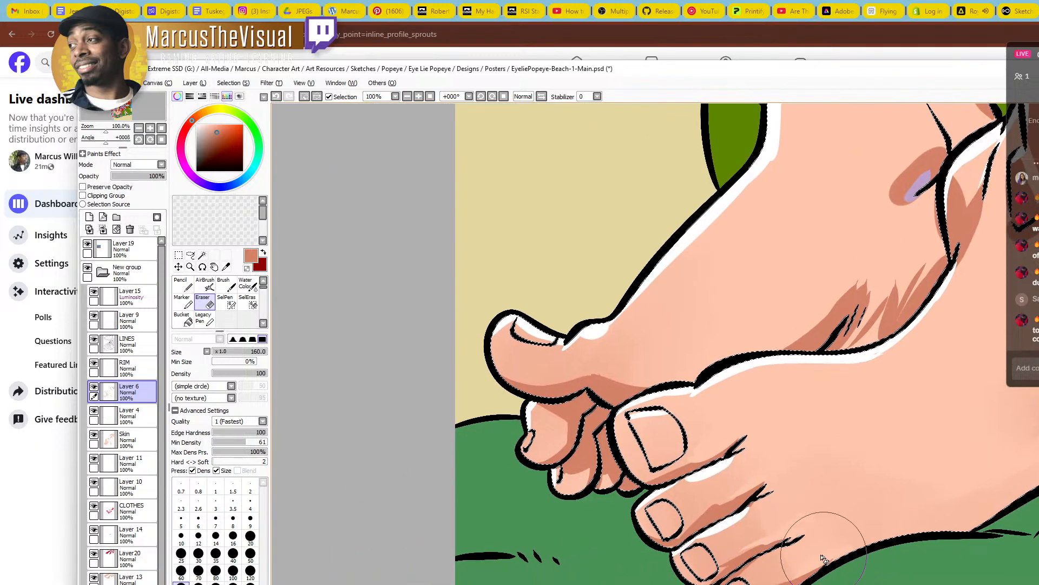
key("c")
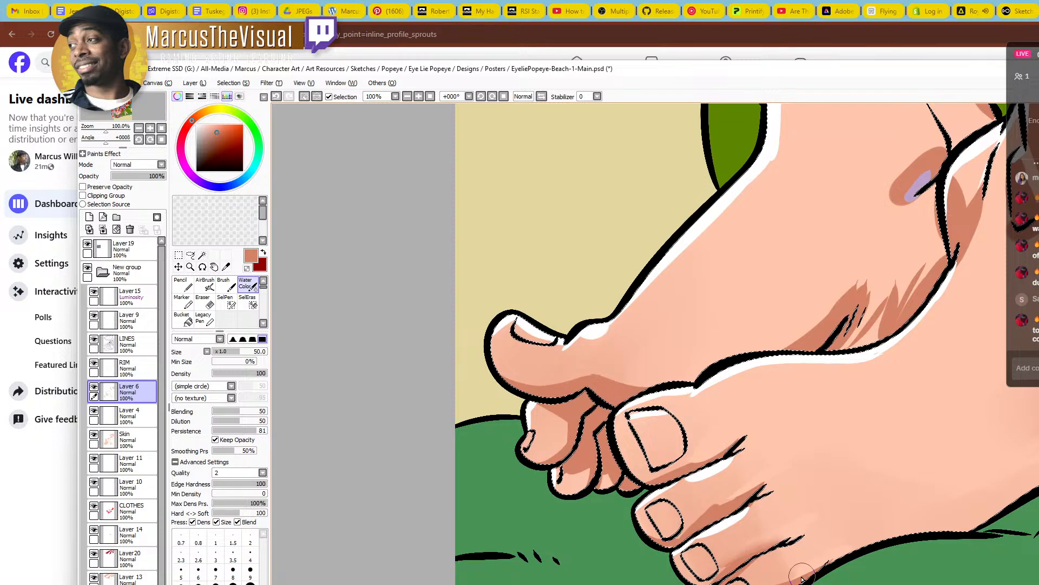
left_click_drag(880, 516, 803, 551)
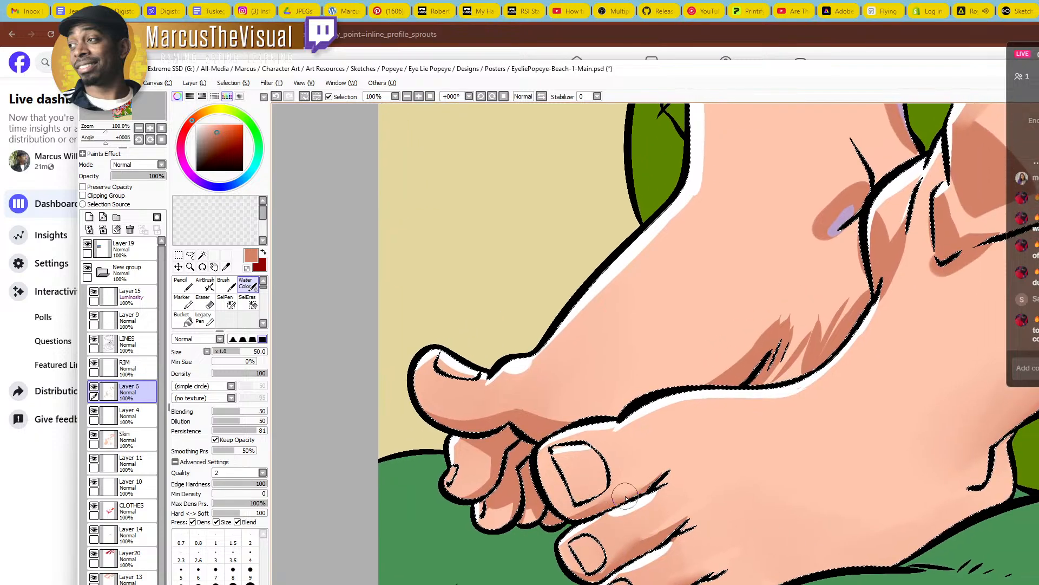
Paint a shadow beside the heel crease on Popeye's front foot and erase its rounded edge to a tapered shape
left_click(659, 450, "ctrl+alt")
left_click(659, 450, "ctrl+alt")
left_click(666, 447, "ctrl+alt")
mouse_move(761, 413)
left_mouse_down()
mouse_move(705, 495)
mouse_move(741, 492)
left_mouse_up()
left_click(724, 474, "ctrl")
left_click(724, 474, "ctrl")
left_click(724, 474, "ctrl")
key("ctrl+z")
left_click_drag(685, 520, 734, 493)
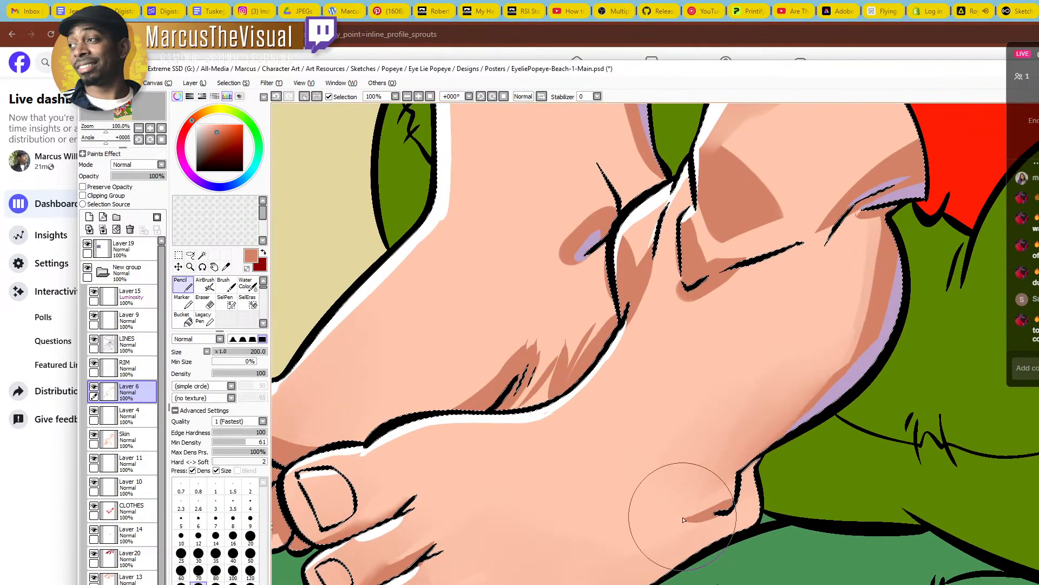
mouse_move(684, 520)
left_mouse_down()
mouse_move(736, 481)
mouse_move(732, 492)
mouse_move(735, 472)
mouse_move(715, 507)
left_mouse_up()
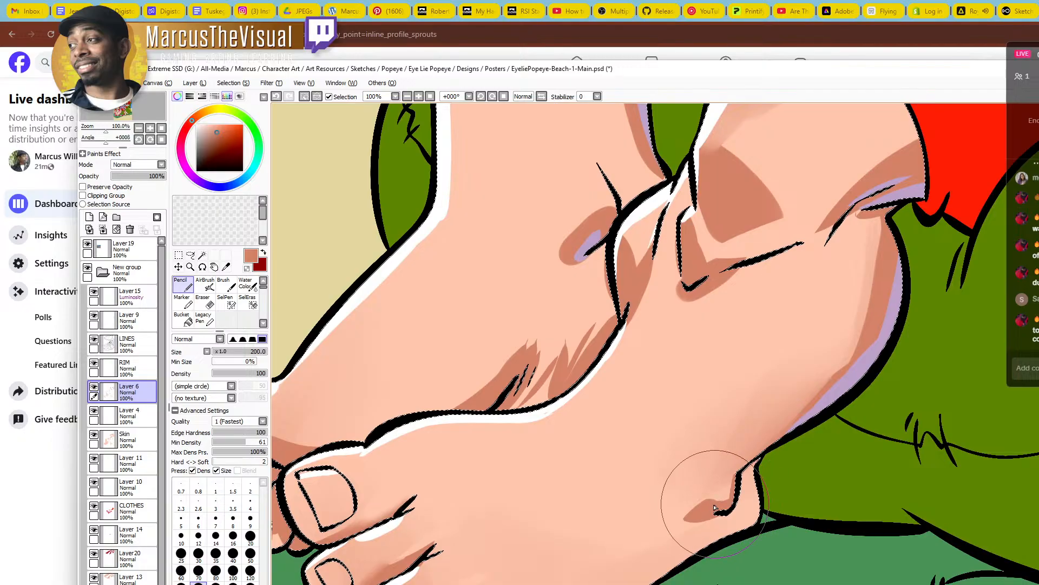
key("e")
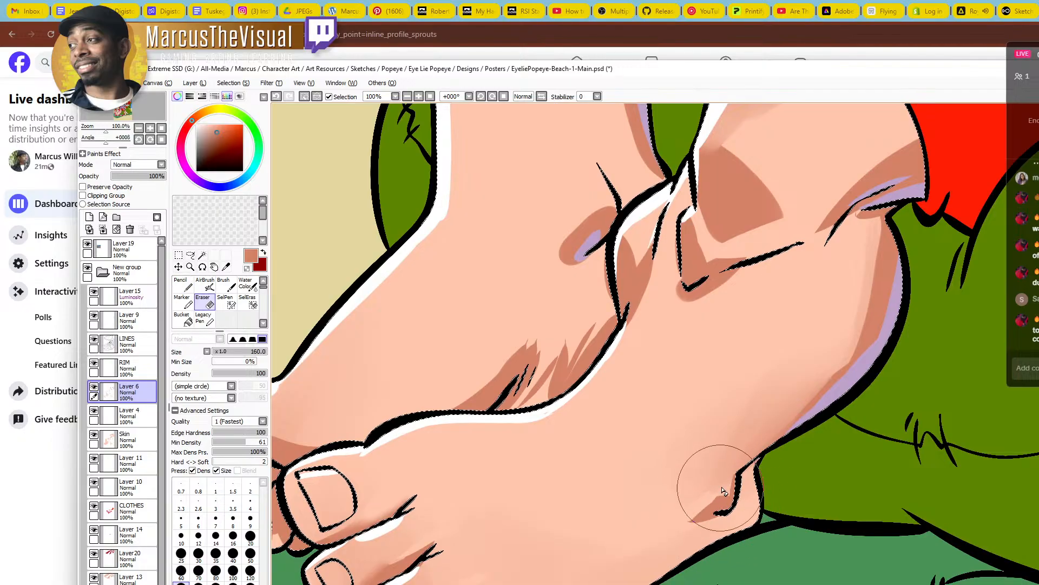
key("c")
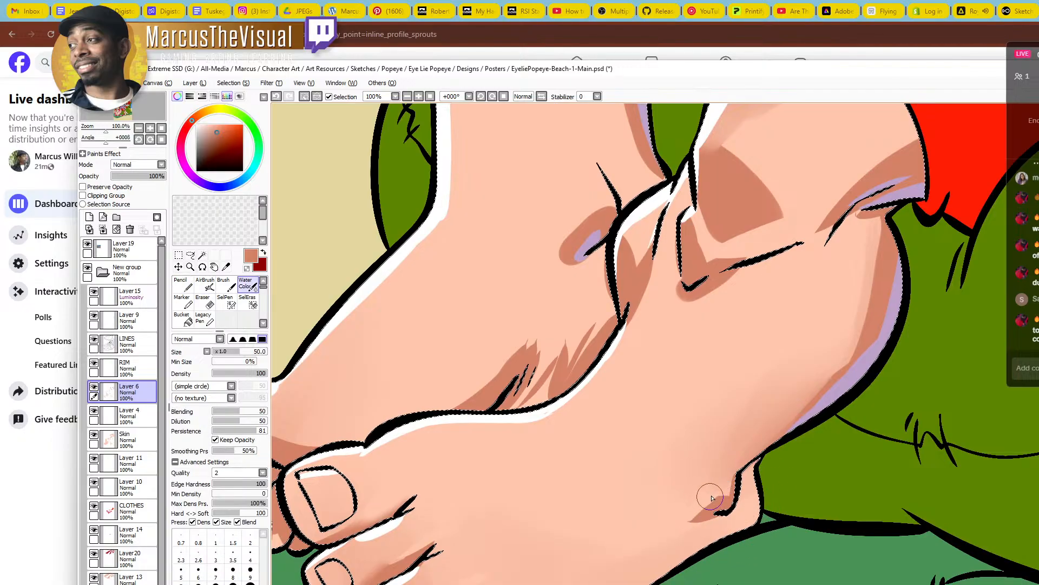
Sharpen the rounded shadow on the rear foot's ankle with the Eraser and extend it up along the crease line
key("ctrl+space")
left_click_drag(719, 466, 703, 547)
left_click(589, 501)
left_click(589, 500)
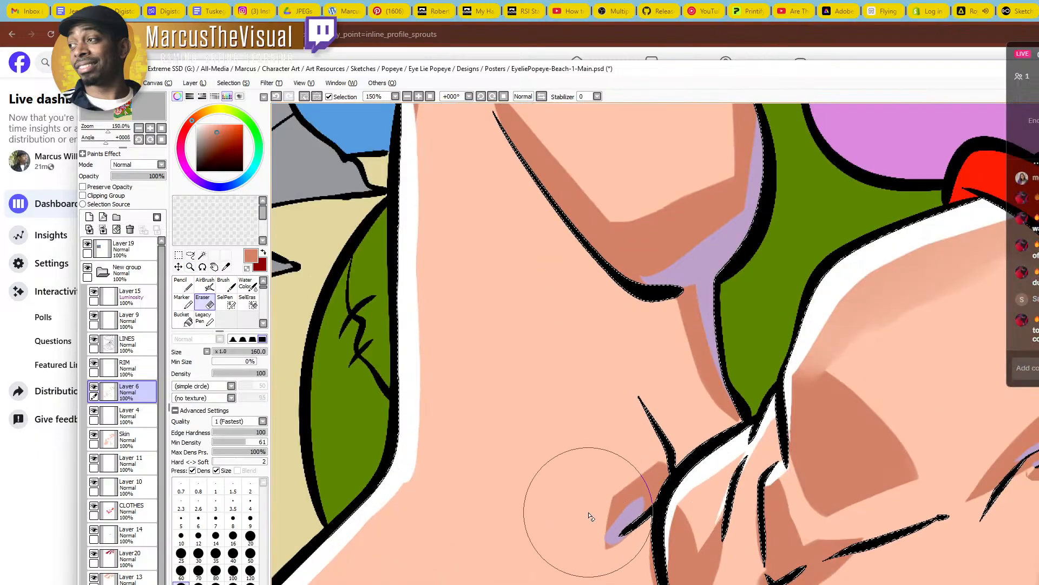
key("n")
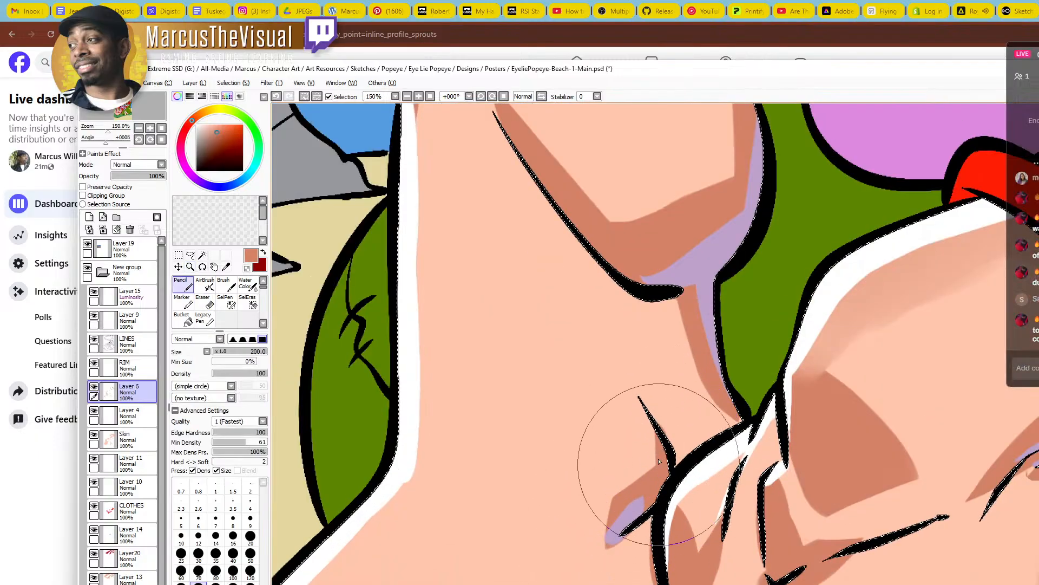
key("e")
key("n")
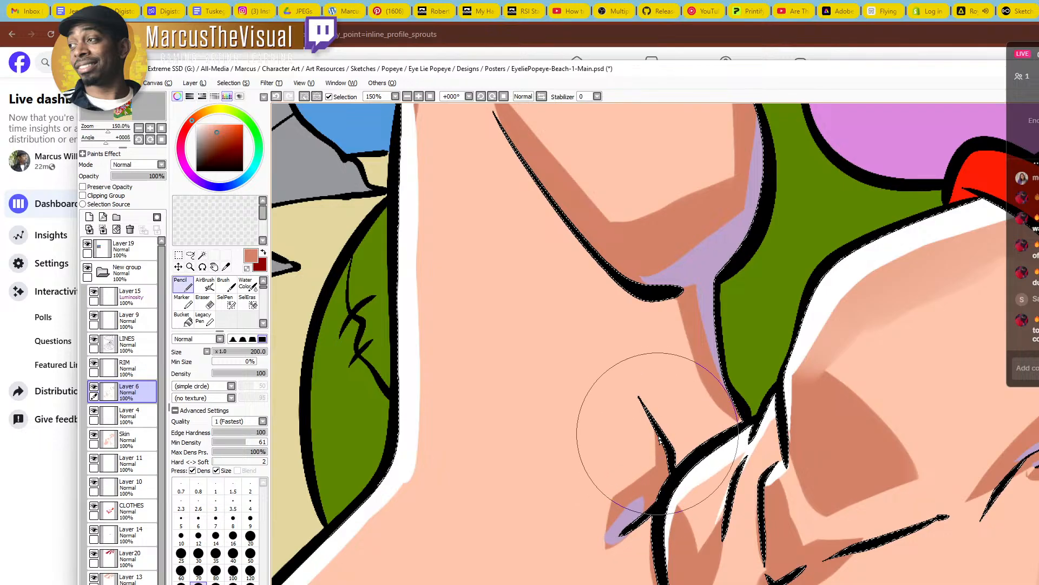
mouse_move(649, 474)
left_mouse_down()
mouse_move(605, 520)
mouse_move(606, 542)
left_mouse_up()
Paint a curved shadow on Popeye's raised forearm above the sailor hat, joining the existing shadows on both sides
key("ctrl+space")
scroll(651, 460, "down", 4)
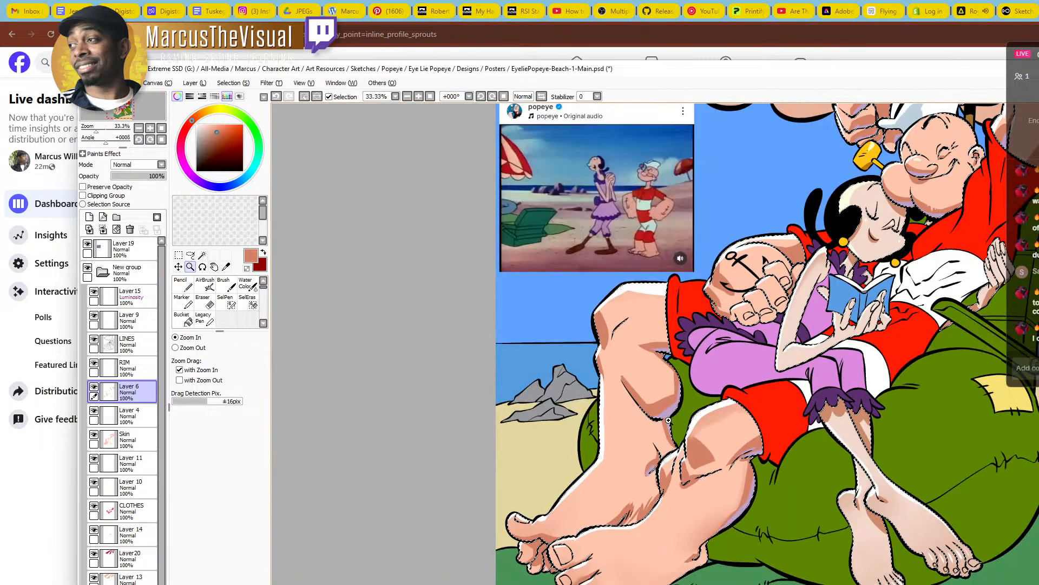
left_click_drag(866, 403, 705, 522)
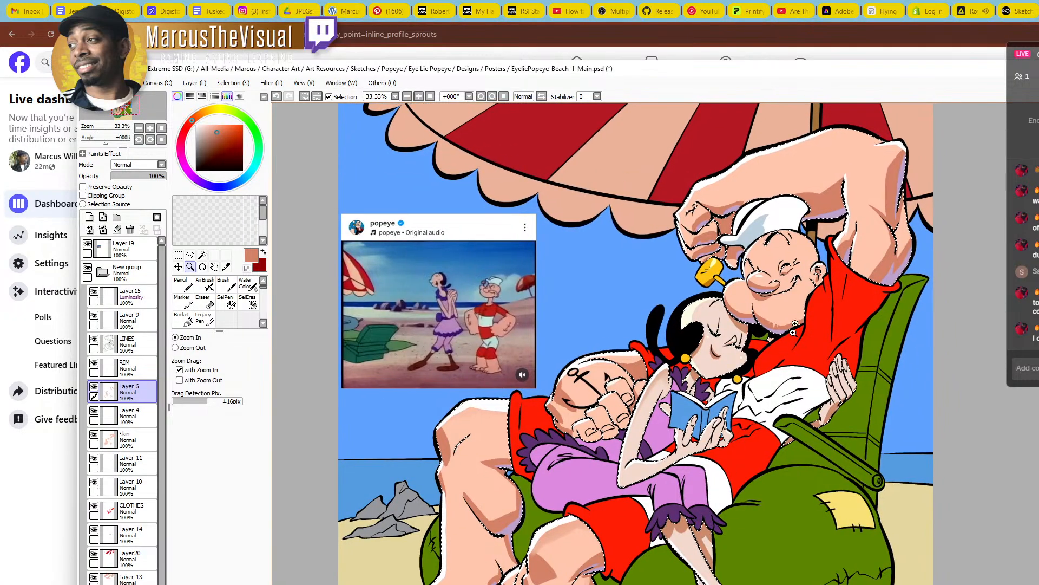
left_click(798, 174)
left_click(798, 173)
left_click(798, 171)
left_click_drag(817, 229, 701, 301)
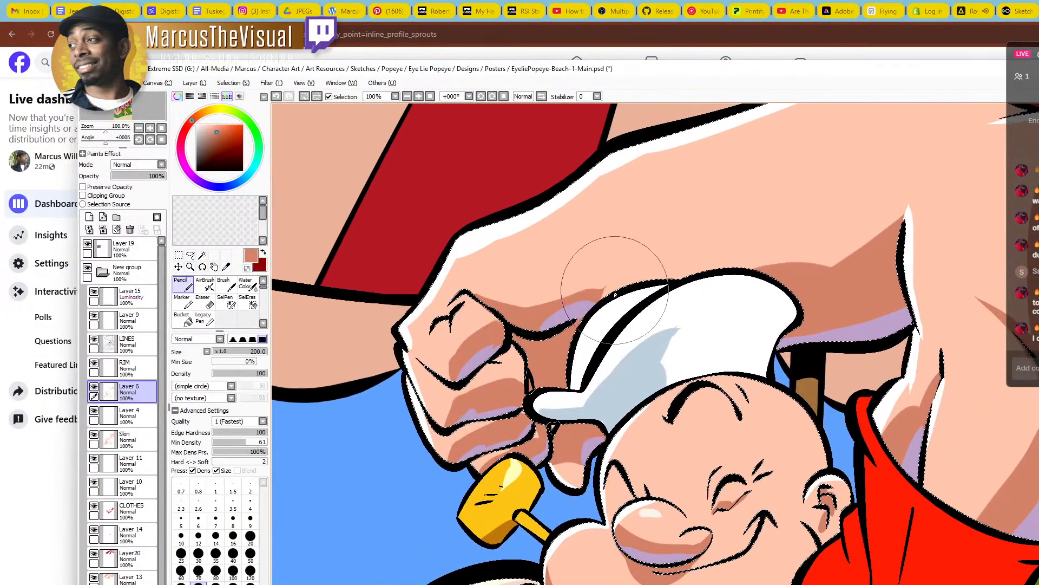
left_click_drag(603, 298, 795, 291)
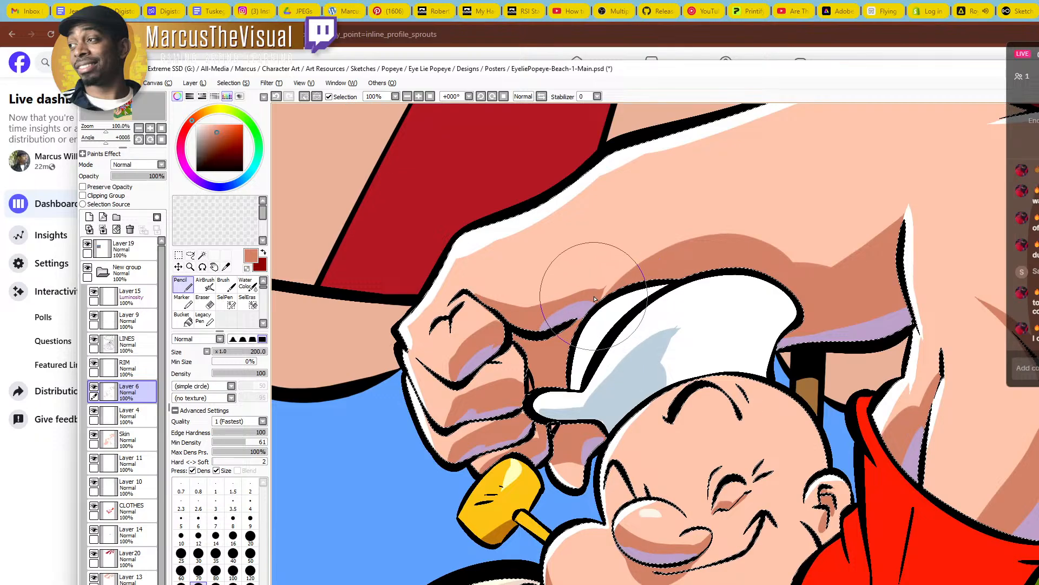
left_click_drag(594, 296, 671, 277)
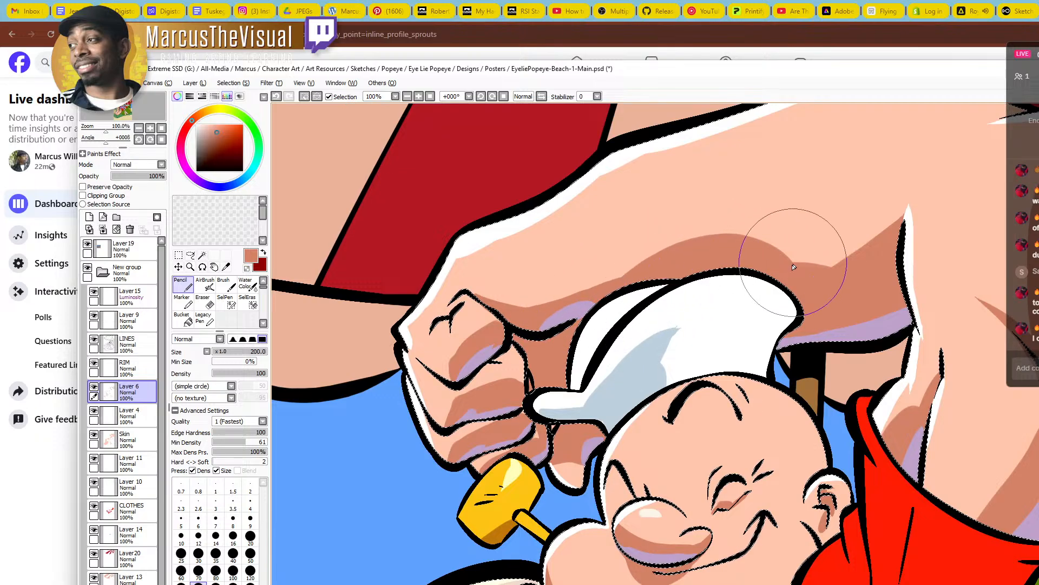
Shade the fingers and thumb beside Popeye's anchor tattoo with soft Water Color strokes at brush size 50
left_click(773, 275, "alt")
left_click(773, 275, "alt")
left_click(773, 275, "alt")
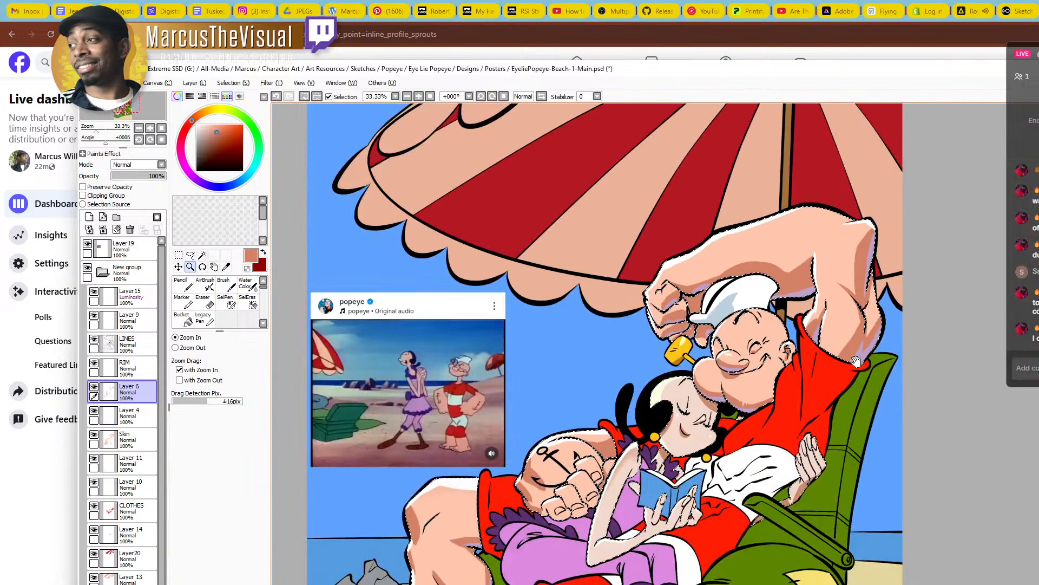
left_click_drag(856, 362, 798, 328)
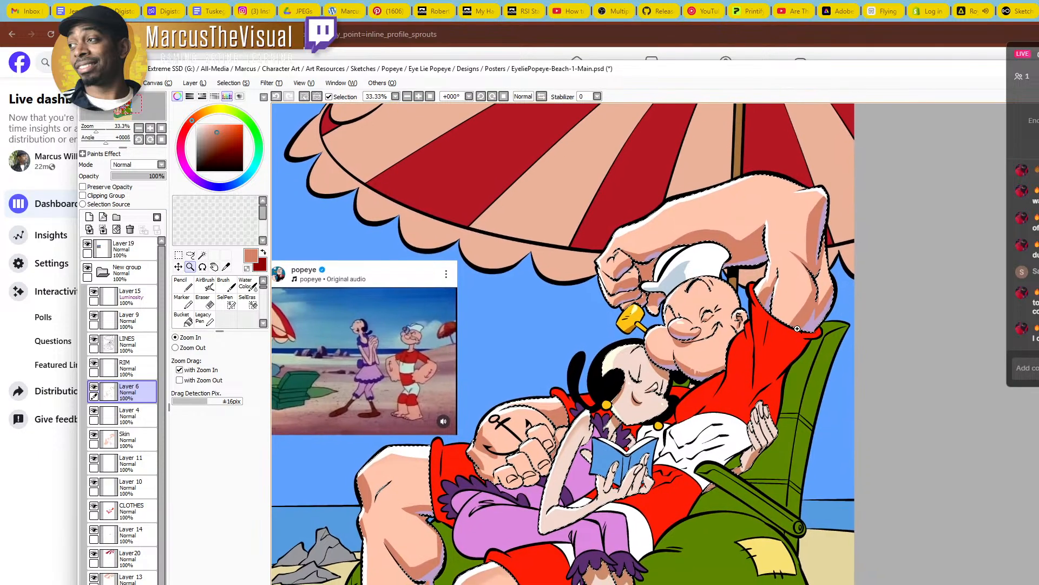
left_click(514, 471)
left_click(515, 470)
left_click(514, 470)
left_click(515, 470)
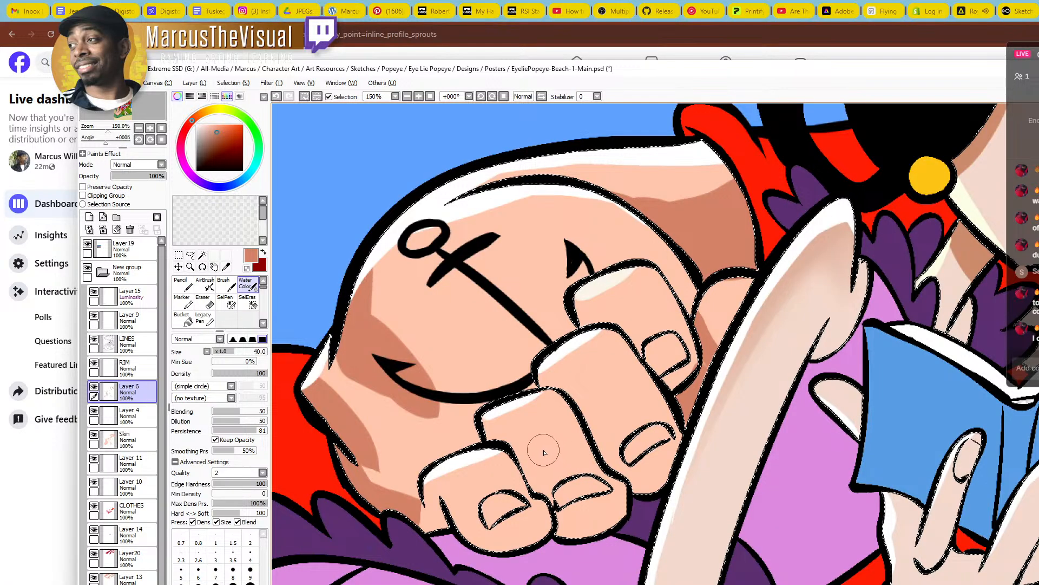
key("bracketright")
left_click_drag(578, 460, 543, 432)
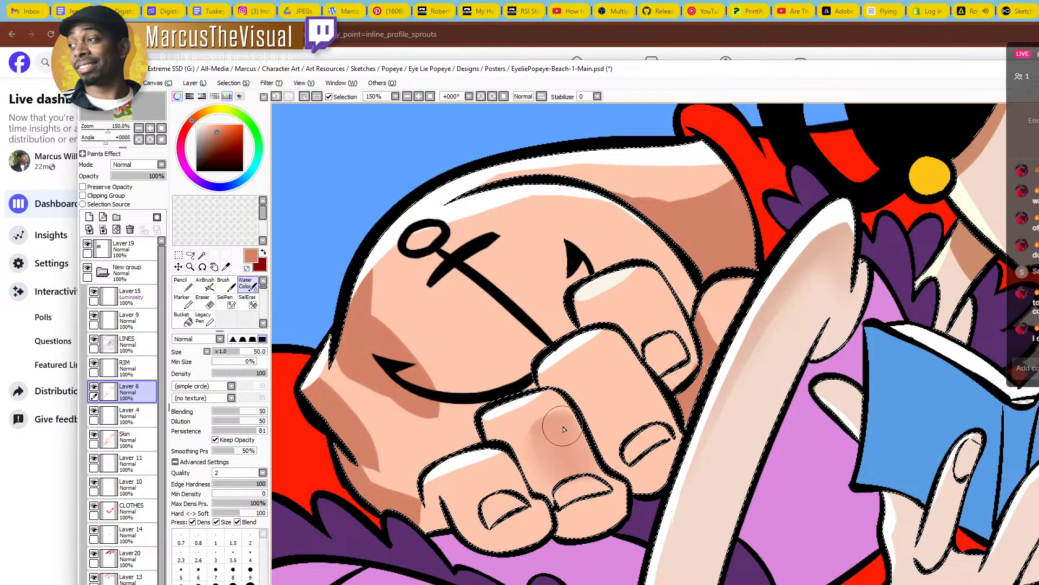
mouse_move(564, 429)
left_mouse_down()
mouse_move(586, 401)
mouse_move(609, 397)
mouse_move(619, 425)
mouse_move(619, 409)
mouse_move(666, 415)
mouse_move(607, 390)
mouse_move(624, 381)
mouse_move(610, 378)
mouse_move(619, 364)
mouse_move(651, 399)
left_mouse_up()
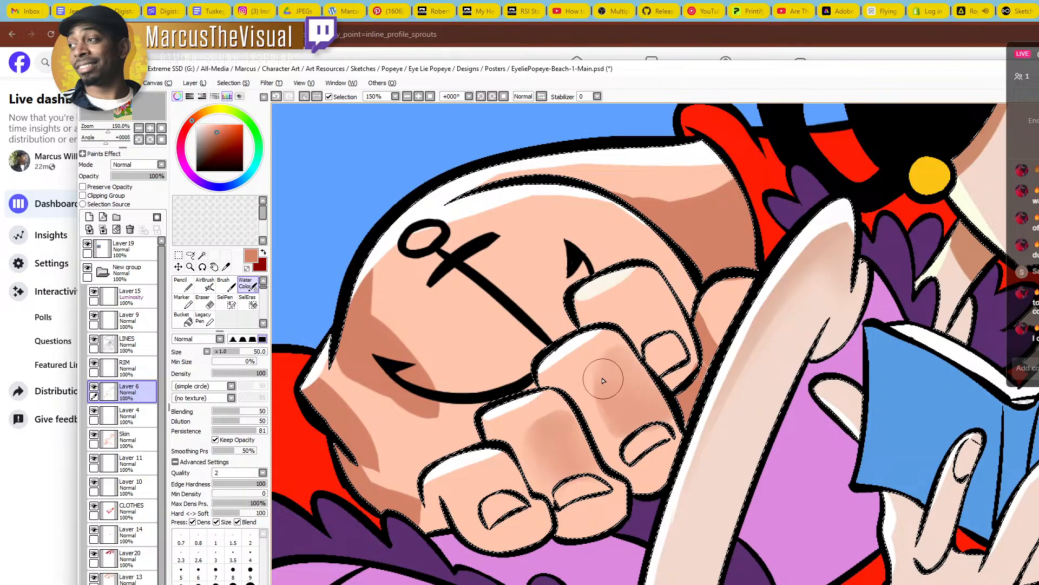
left_click_drag(630, 322, 638, 307)
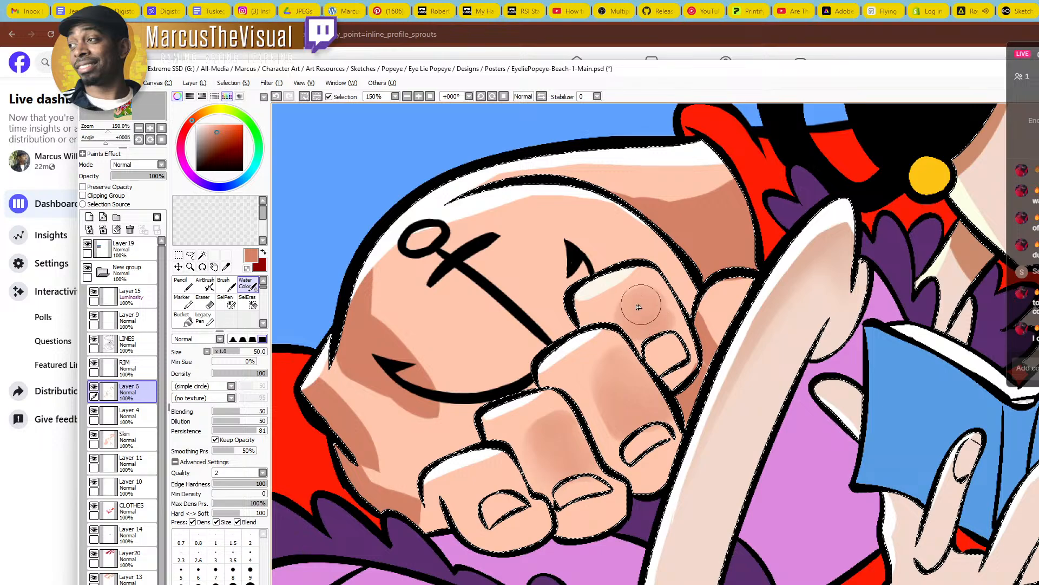
mouse_move(507, 481)
left_mouse_down()
mouse_move(478, 491)
mouse_move(512, 481)
mouse_move(476, 490)
mouse_move(559, 443)
mouse_move(541, 438)
mouse_move(540, 452)
mouse_move(562, 438)
mouse_move(585, 459)
mouse_move(626, 390)
mouse_move(608, 393)
mouse_move(608, 366)
left_mouse_up()
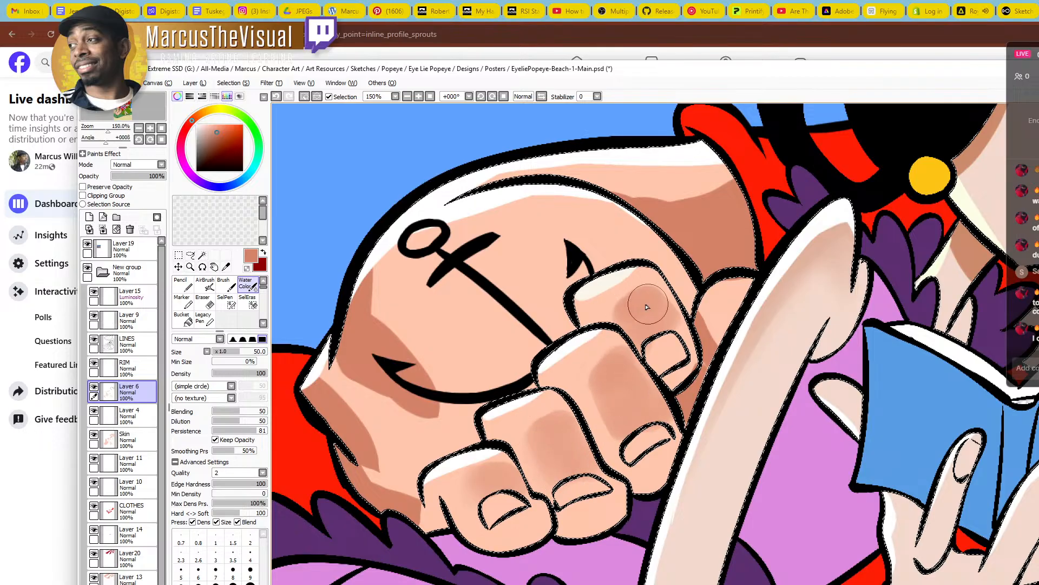
left_click_drag(656, 313, 697, 299)
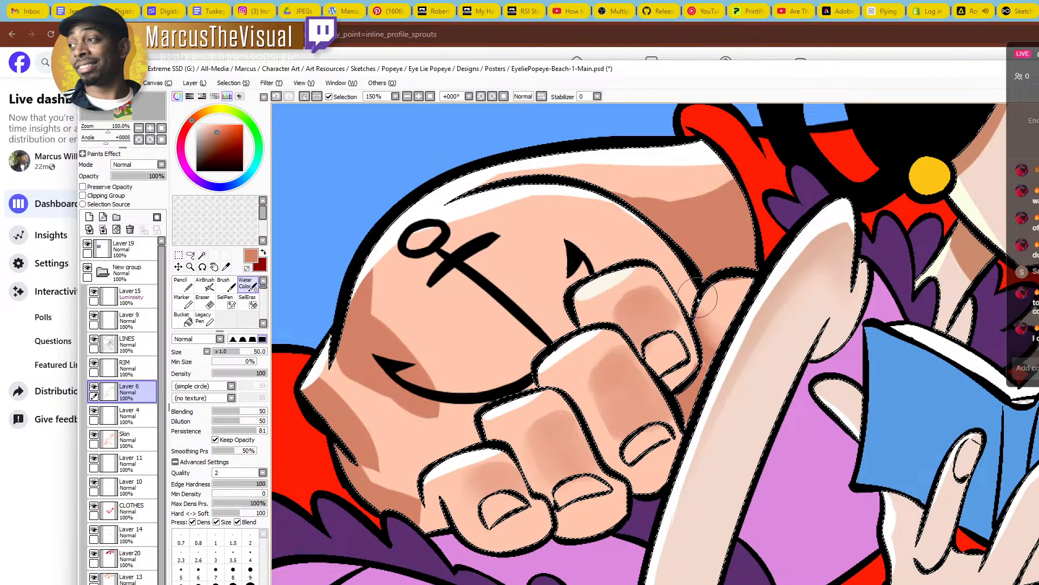
Paint hard-edged shadows on Olive Oyl's book-holding hand, at the finger's base and below the book's lower edge, with the Pencil at size 200
key("ctrl+space")
left_click(718, 341, "ctrl+alt")
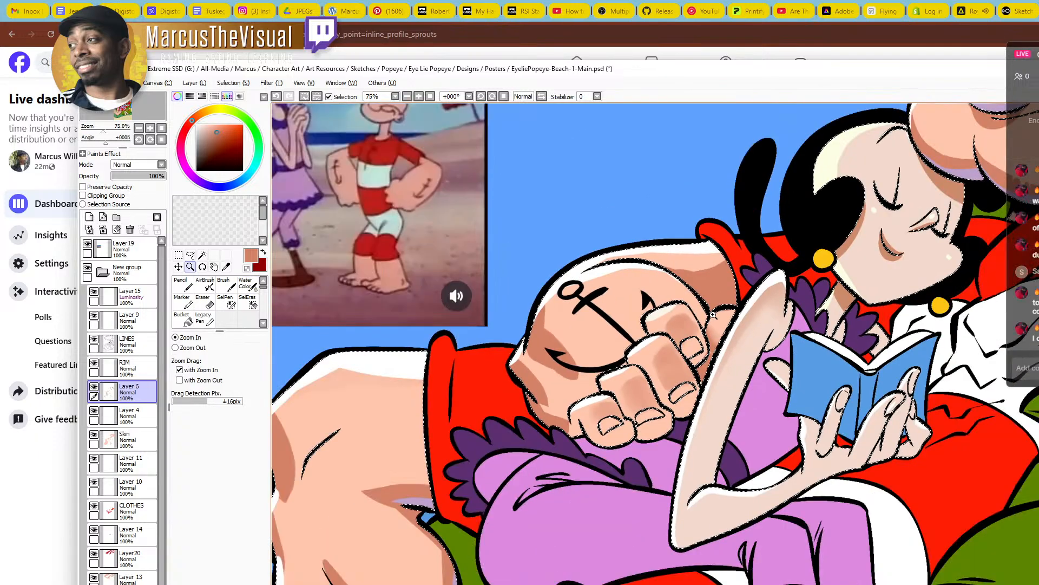
scroll(728, 442, "down", 3)
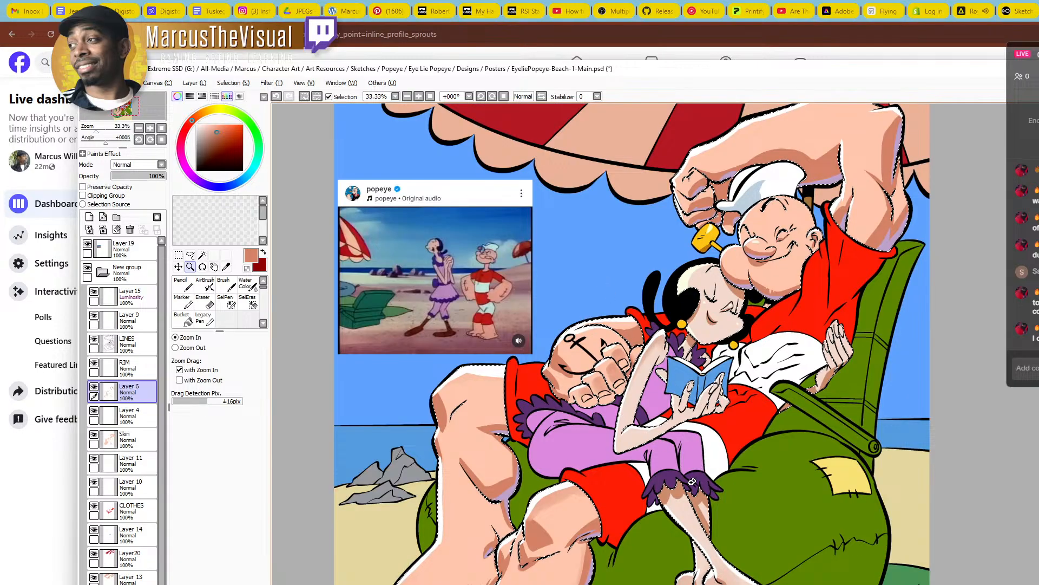
left_click(692, 481)
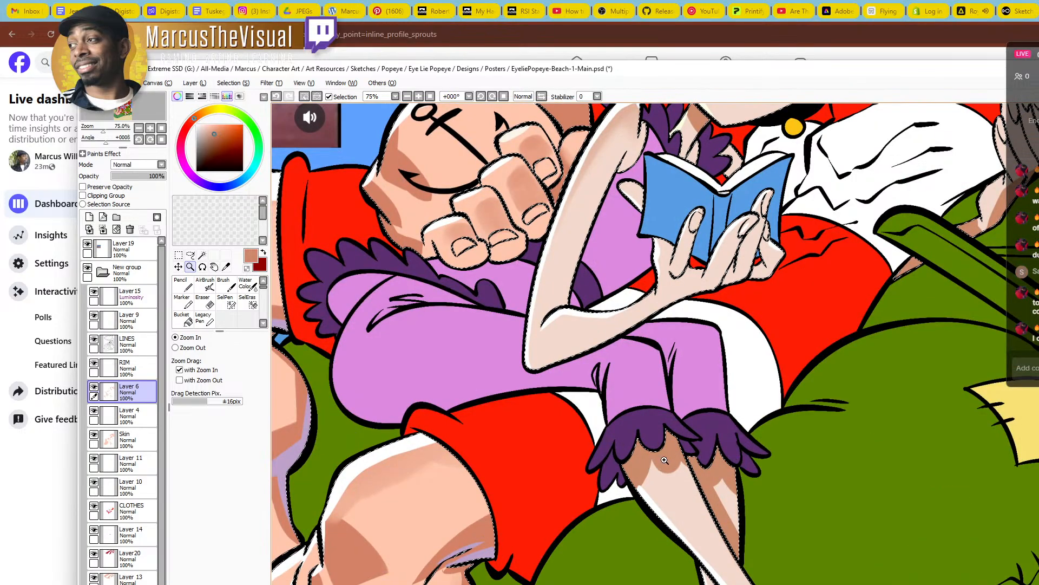
scroll(672, 433, "up", 5)
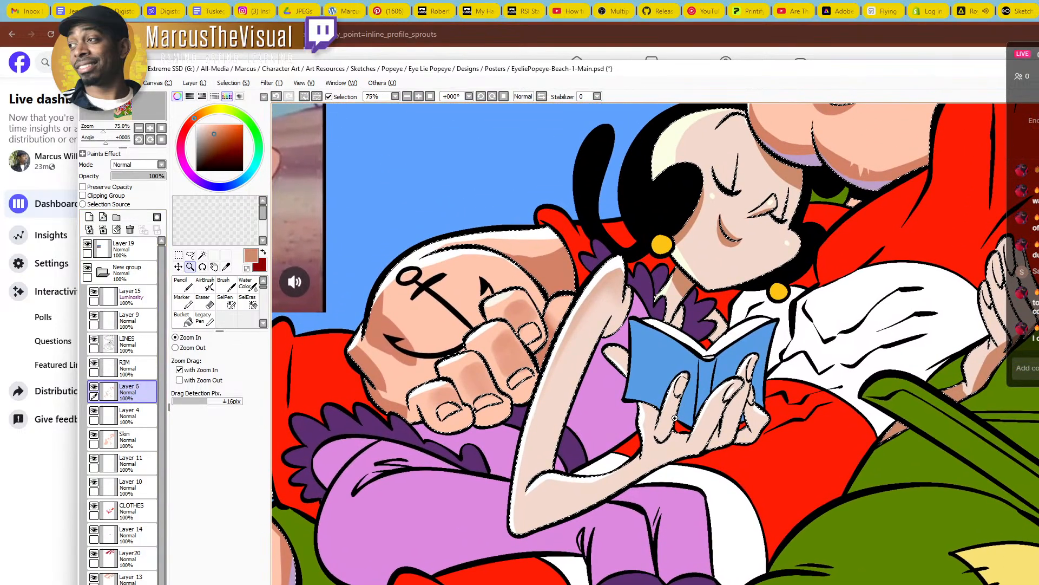
left_click(675, 417)
key("n")
left_click_drag(666, 461, 630, 450)
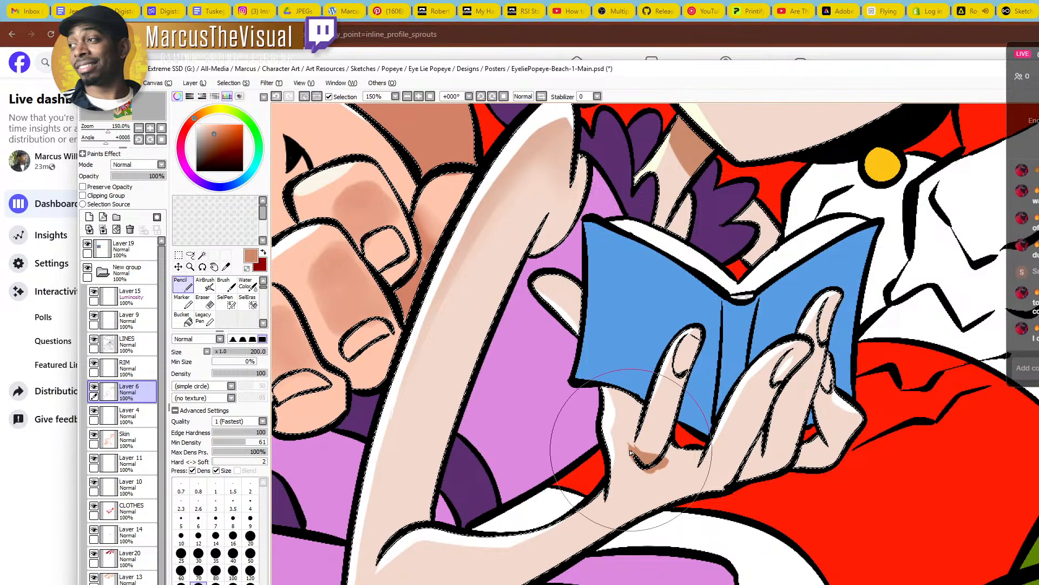
left_click_drag(605, 395, 640, 406)
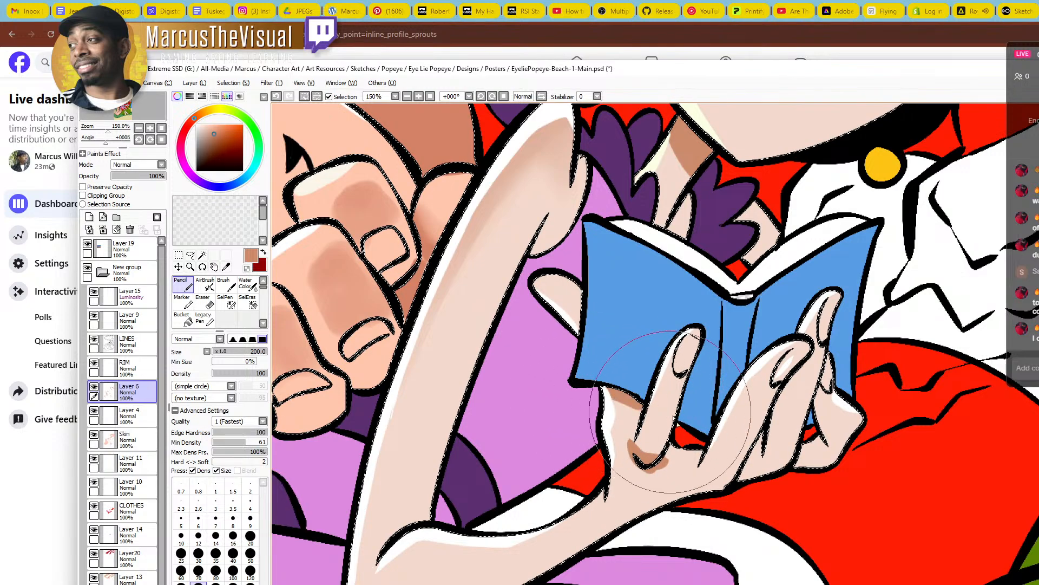
Extend the shadow from the wrist across the lower palm and along the bases of Olive Oyl's fingers behind the book
mouse_move(655, 465)
left_mouse_down()
mouse_move(678, 446)
mouse_move(628, 517)
left_mouse_up()
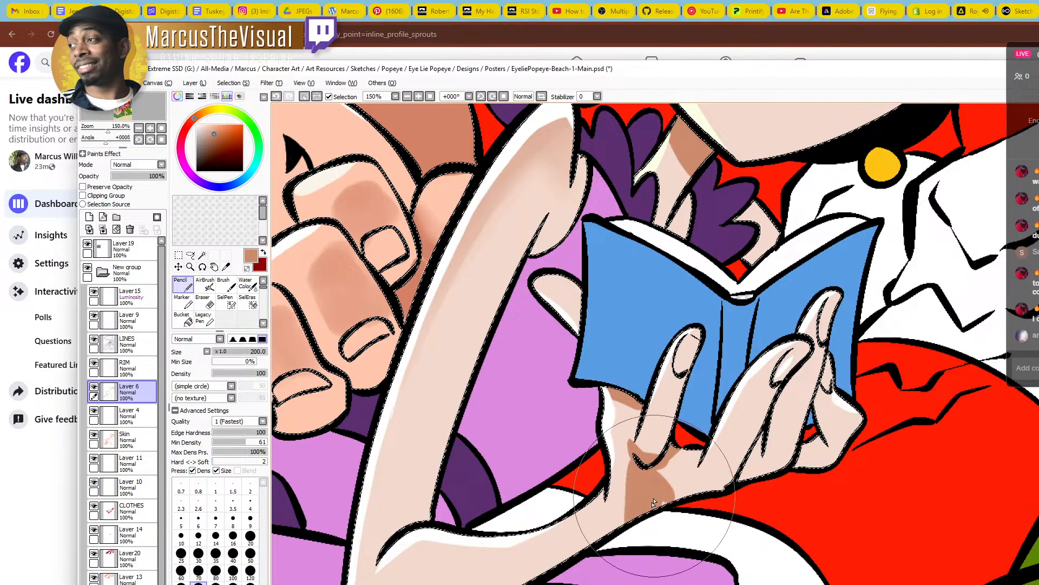
mouse_move(680, 456)
left_mouse_down()
mouse_move(664, 500)
mouse_move(731, 501)
left_mouse_up()
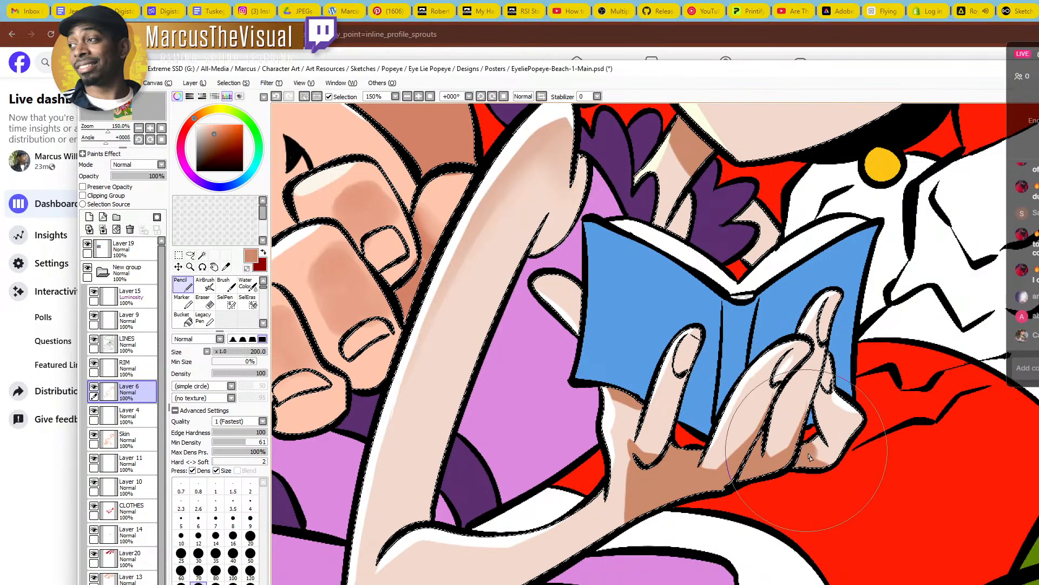
mouse_move(810, 457)
left_mouse_down()
mouse_move(834, 445)
mouse_move(805, 477)
left_mouse_up()
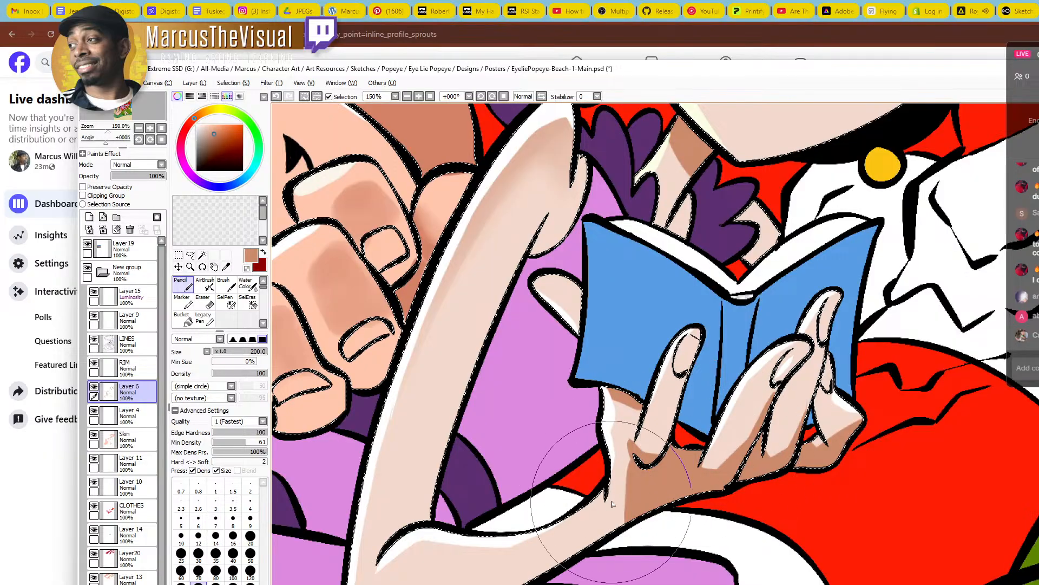
Paint a shadow along the underside of Olive Oyl's forearm from the wrist towards the elbow
mouse_move(632, 466)
left_mouse_down()
mouse_move(820, 437)
mouse_move(807, 503)
mouse_move(761, 524)
left_mouse_up()
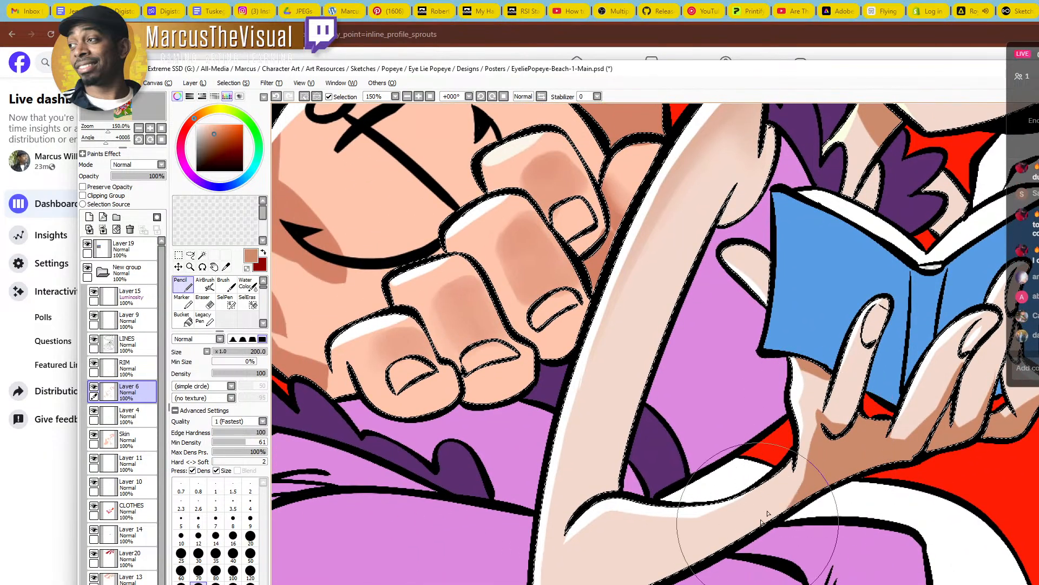
left_click_drag(822, 548, 644, 584)
mouse_move(788, 503)
left_mouse_down()
mouse_move(622, 575)
mouse_move(693, 566)
left_mouse_up()
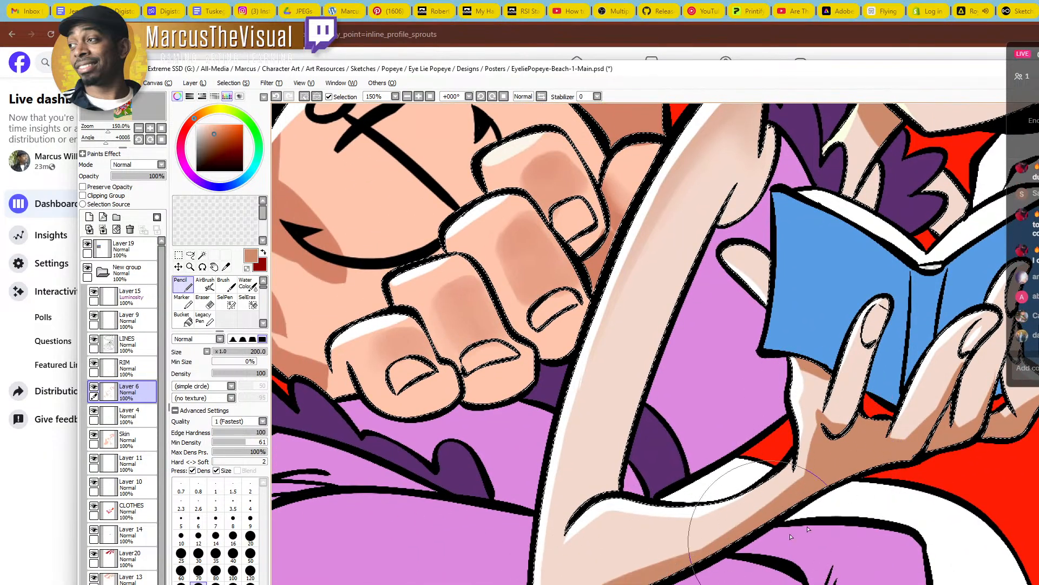
Shade the wrist and outer palm edge of the hand resting against Popeye's waist beside the chair
left_click(783, 492, "ctrl+alt")
left_click(813, 456, "ctrl+alt")
left_click(814, 456, "ctrl+alt")
mouse_move(814, 456)
left_mouse_down()
mouse_move(623, 462)
mouse_move(576, 489)
left_mouse_up()
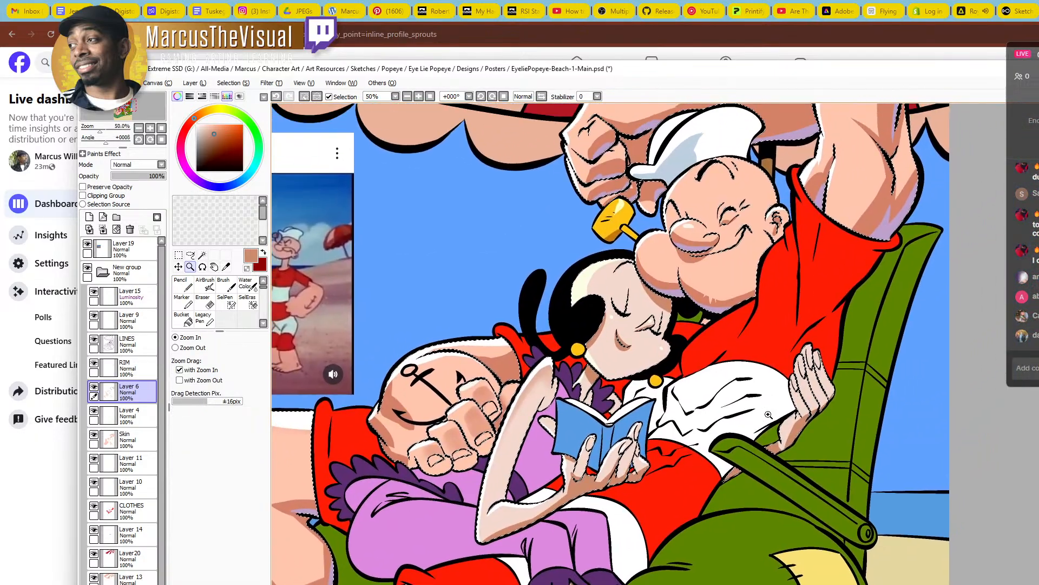
left_click(796, 438, "ctrl")
left_click(796, 438, "ctrl")
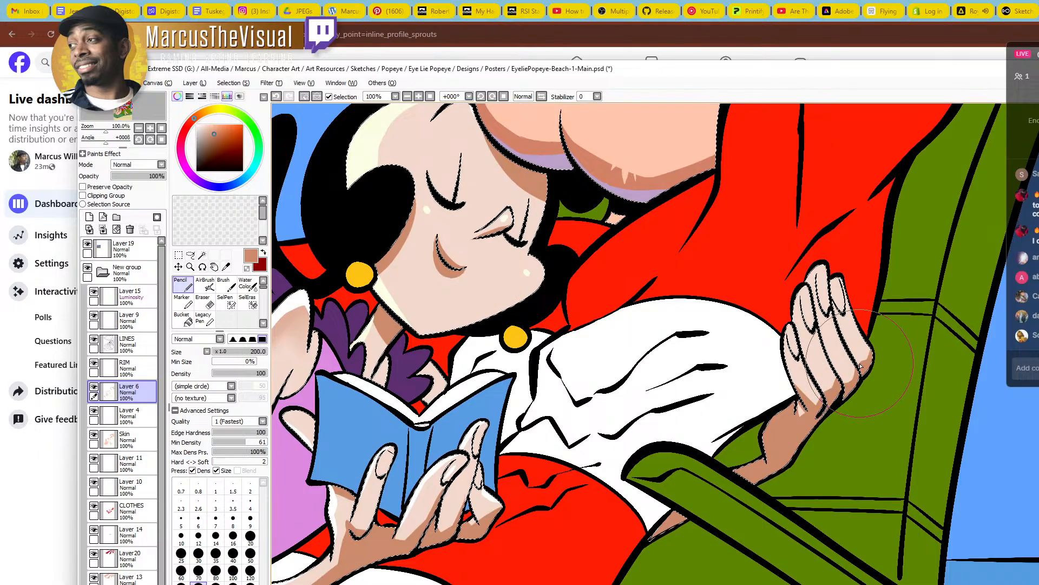
Paint shadows on Olive Oyl's neck and chest between the purple collar ruffles
key("ctrl+space")
left_click(849, 358, "ctrl+alt")
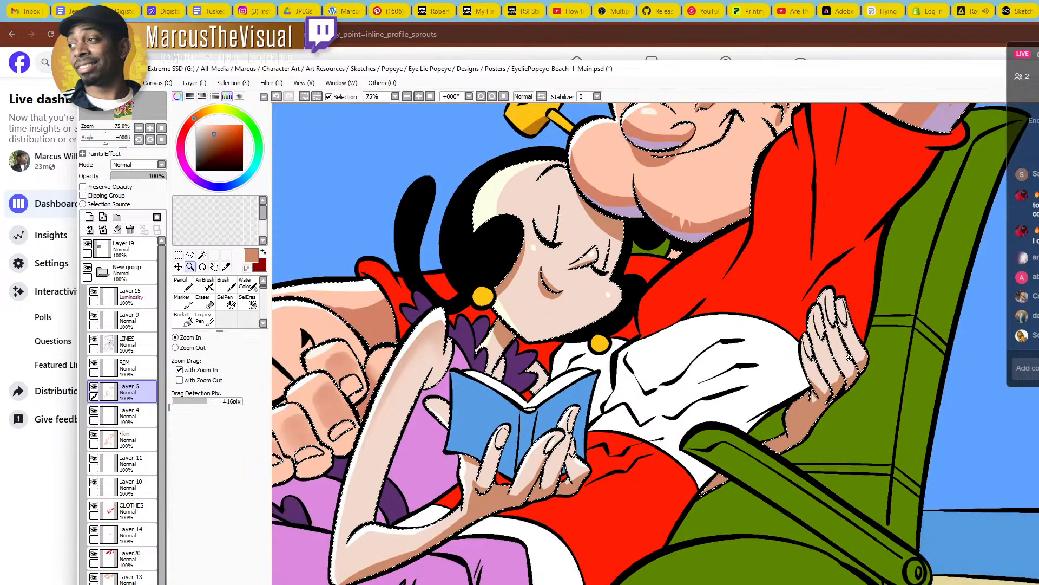
left_click_drag(849, 358, 888, 381)
left_click(835, 458, "ctrl+alt")
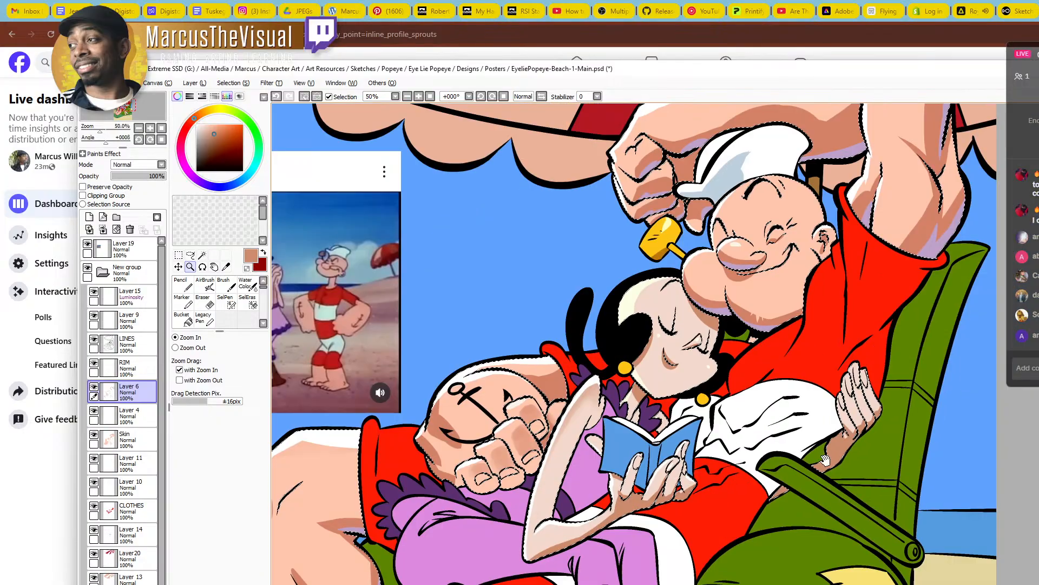
mouse_move(833, 470)
left_mouse_down()
mouse_move(872, 419)
mouse_move(851, 452)
left_mouse_up()
left_click(671, 354, "ctrl")
left_click(671, 354, "ctrl")
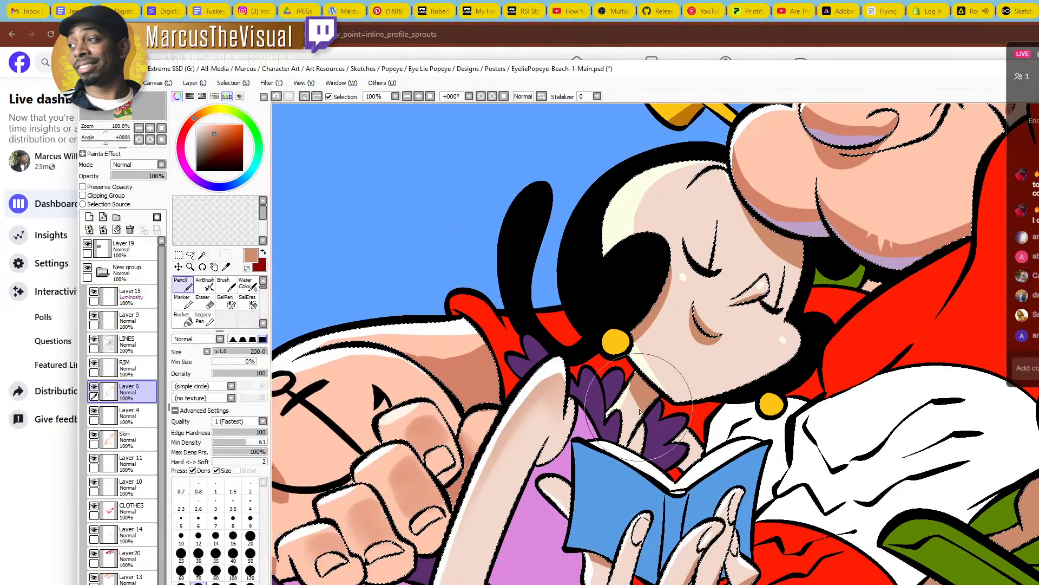
left_click(652, 415, "ctrl")
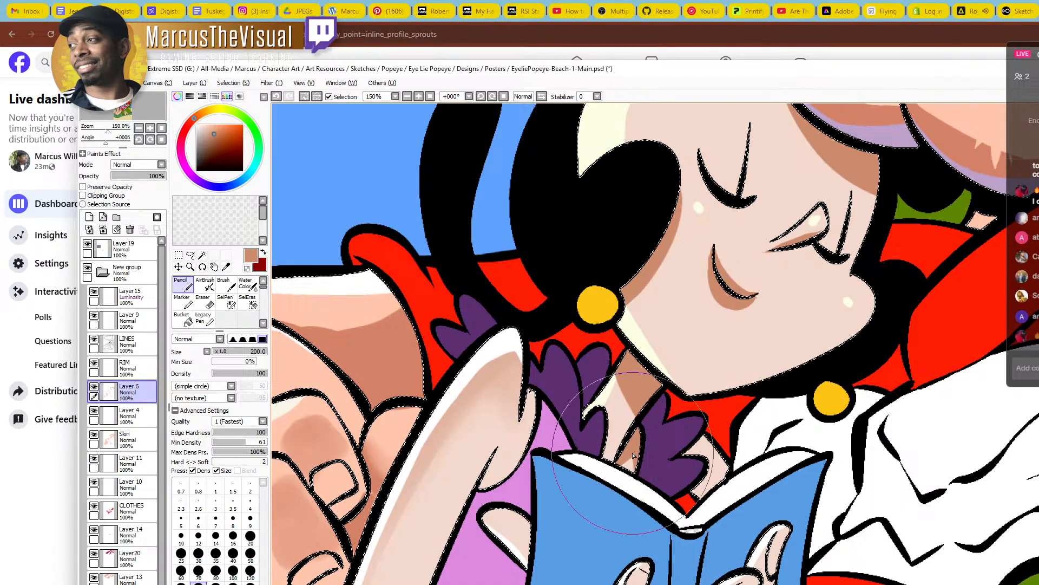
key("ctrl+space")
left_click(654, 409, "ctrl+alt")
left_click(653, 410, "ctrl+alt")
left_click(678, 427, "ctrl")
left_click(678, 427, "ctrl")
left_click_drag(672, 424, 683, 434)
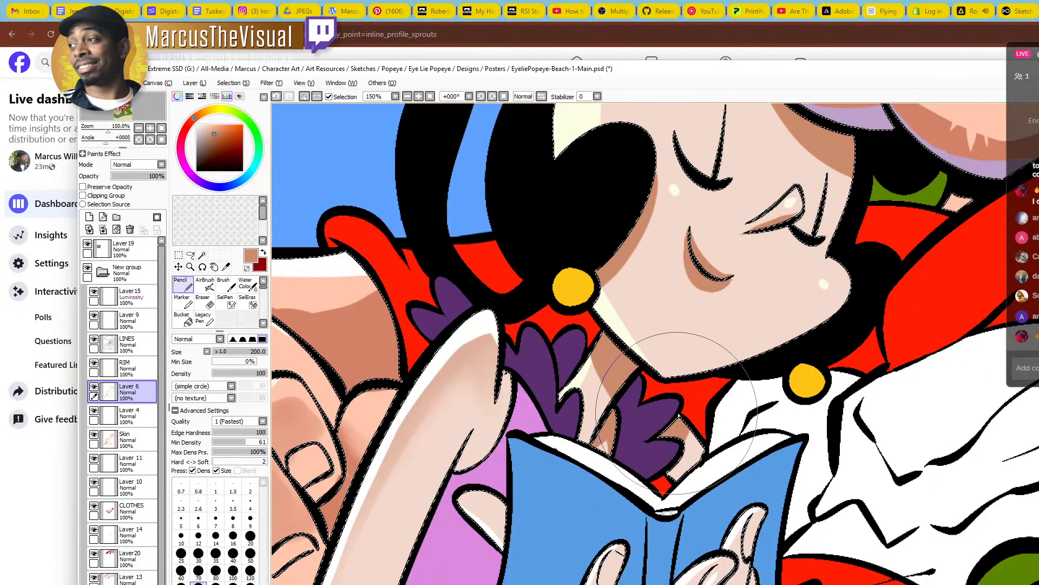
Soften and blend the shadows around the crease on Popeye's rear foot with Water Color strokes at brush size 80
left_click(702, 400, "ctrl+alt")
left_click(702, 400, "ctrl+alt")
left_click(701, 399, "ctrl+alt")
left_click(701, 400, "ctrl+alt")
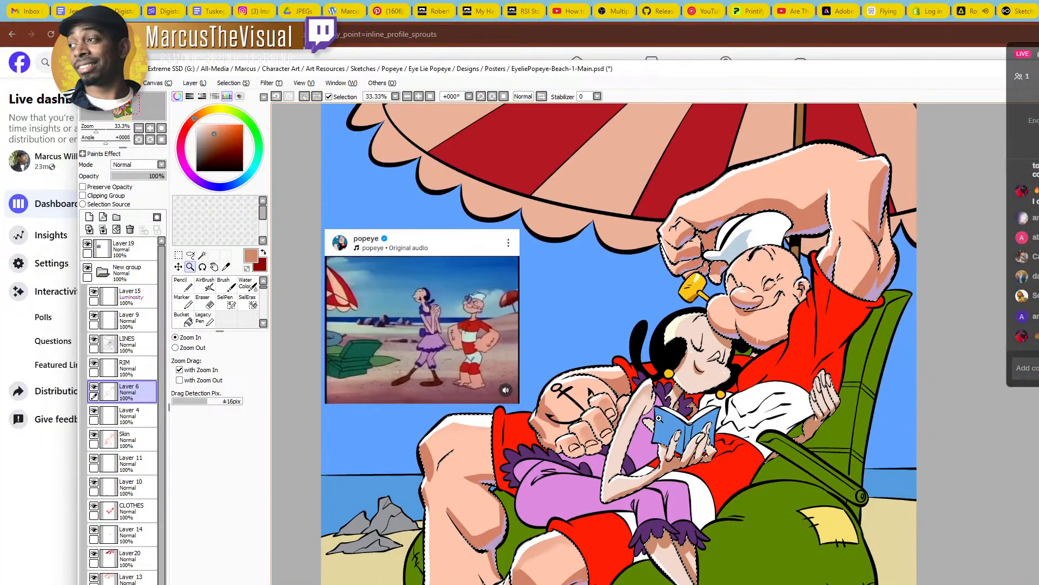
left_click_drag(700, 569, 632, 431)
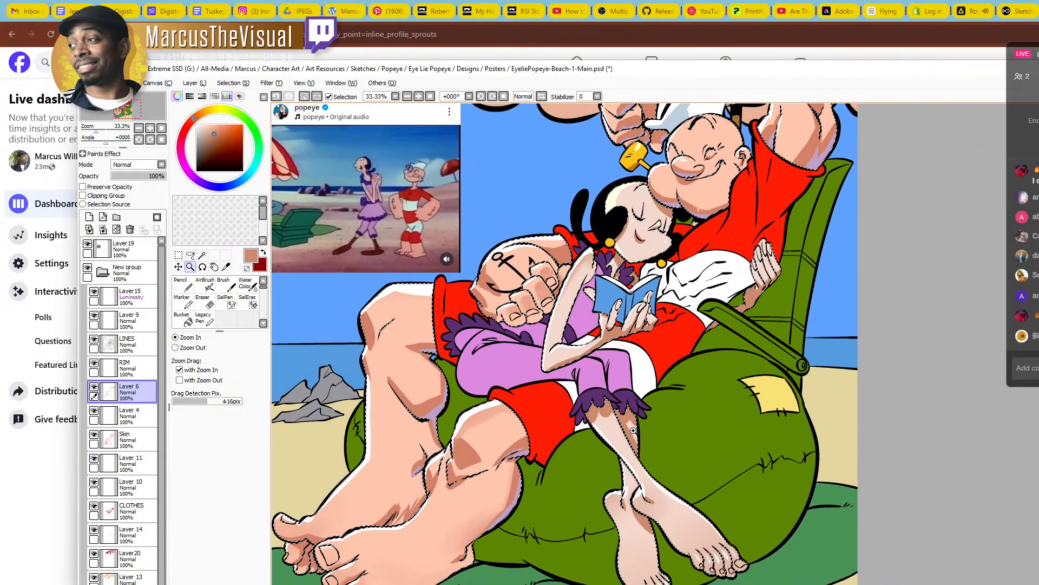
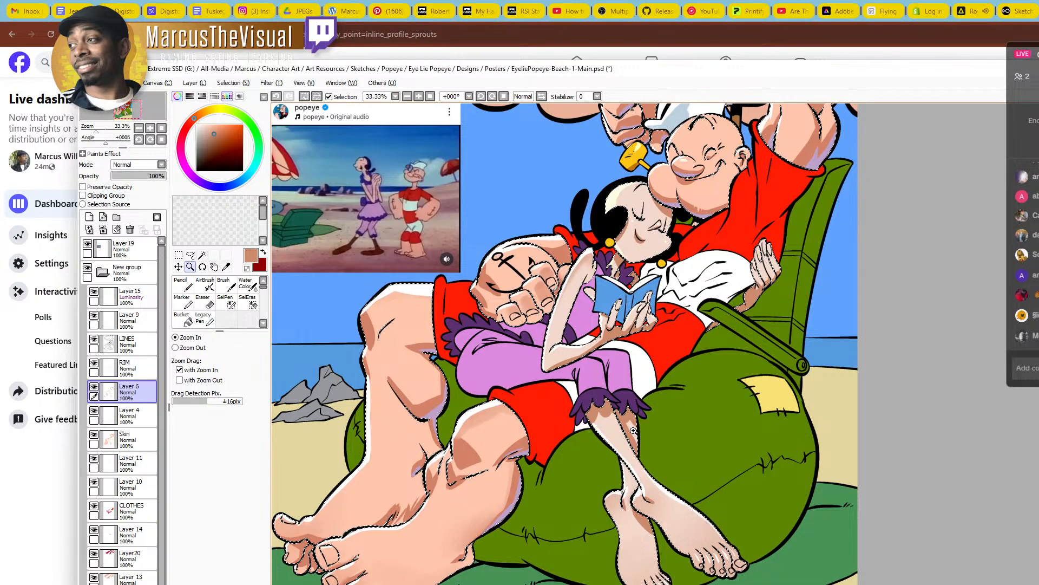
left_click_drag(622, 337, 724, 395)
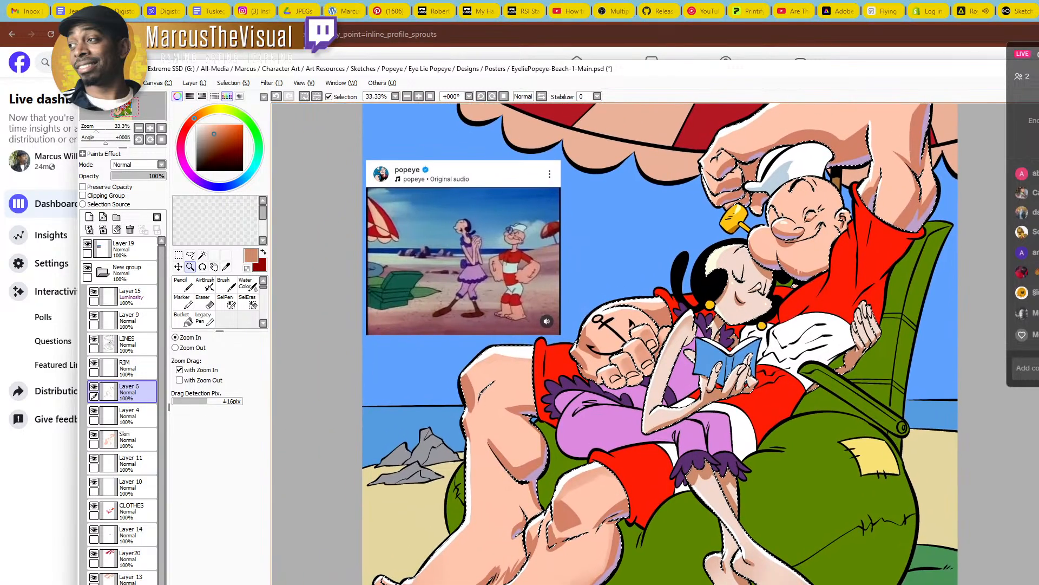
left_click(506, 569)
left_click(506, 570)
key("bracketright")
key("bracketright")
key("bracketright")
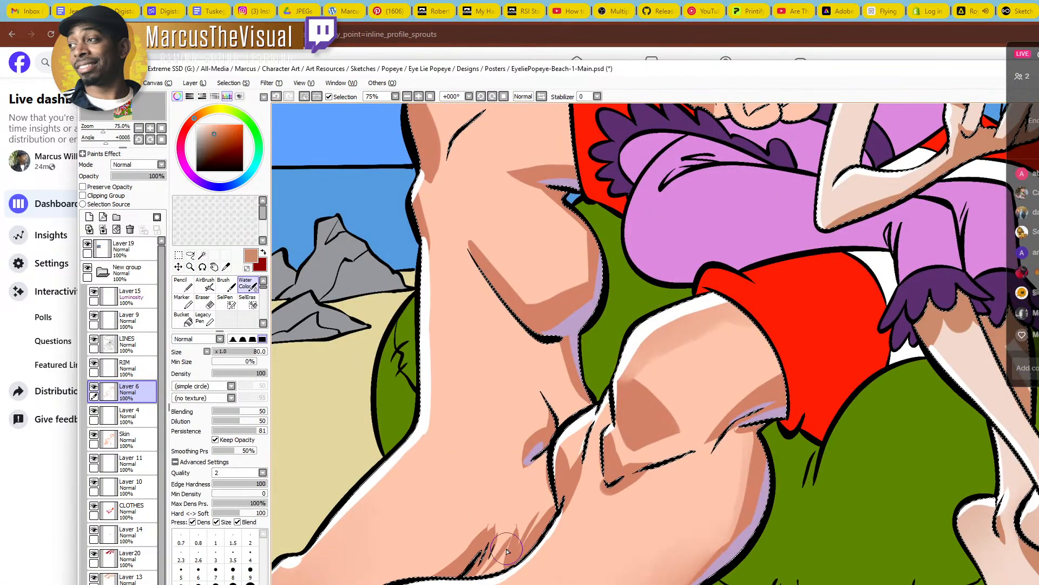
mouse_move(506, 555)
left_mouse_down()
mouse_move(513, 527)
mouse_move(513, 546)
left_mouse_up()
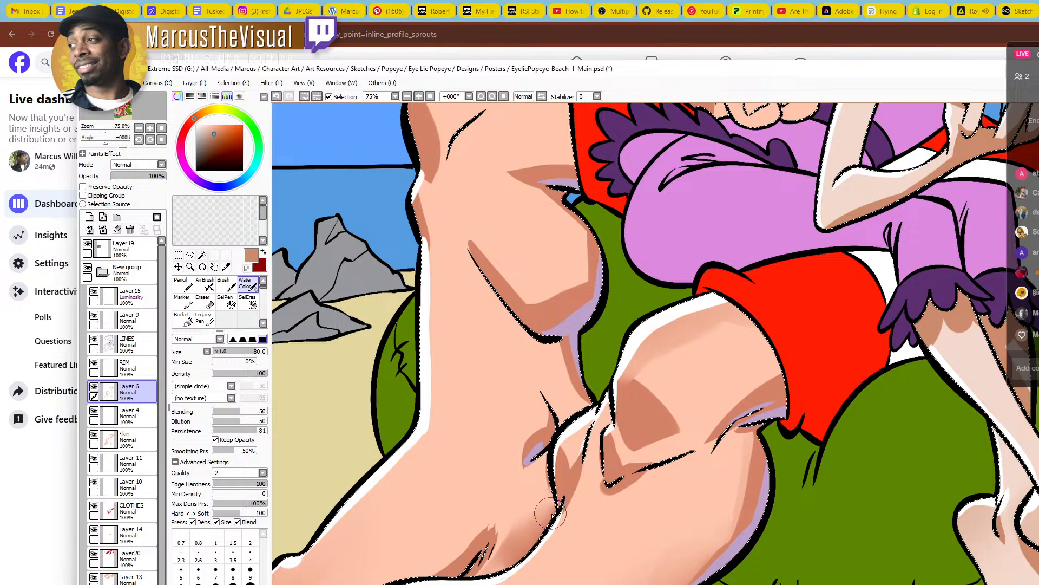
mouse_move(548, 498)
left_mouse_down()
mouse_move(513, 550)
mouse_move(487, 539)
mouse_move(478, 556)
mouse_move(482, 526)
left_mouse_up()
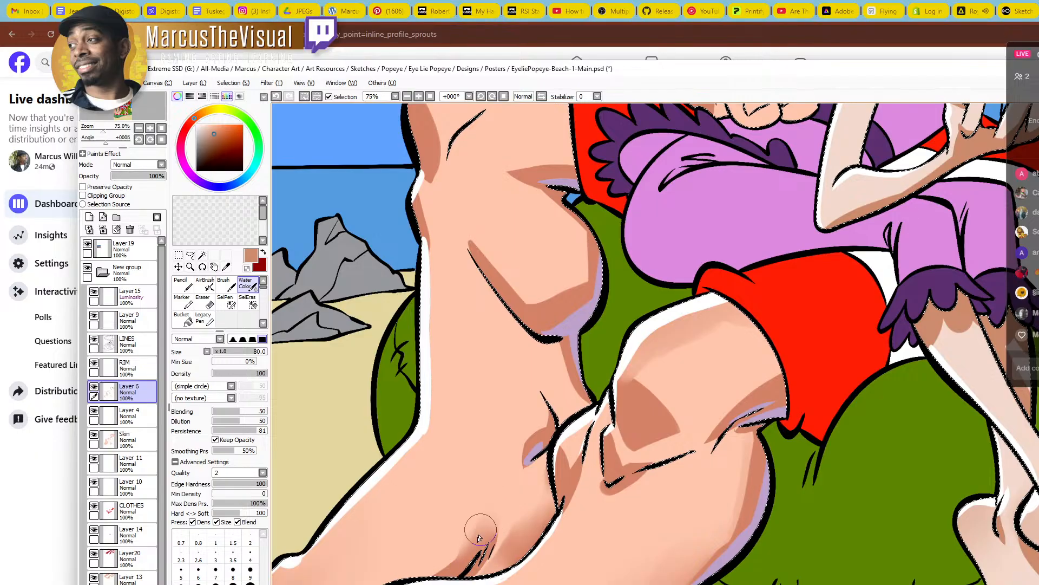
left_click_drag(480, 531, 489, 491)
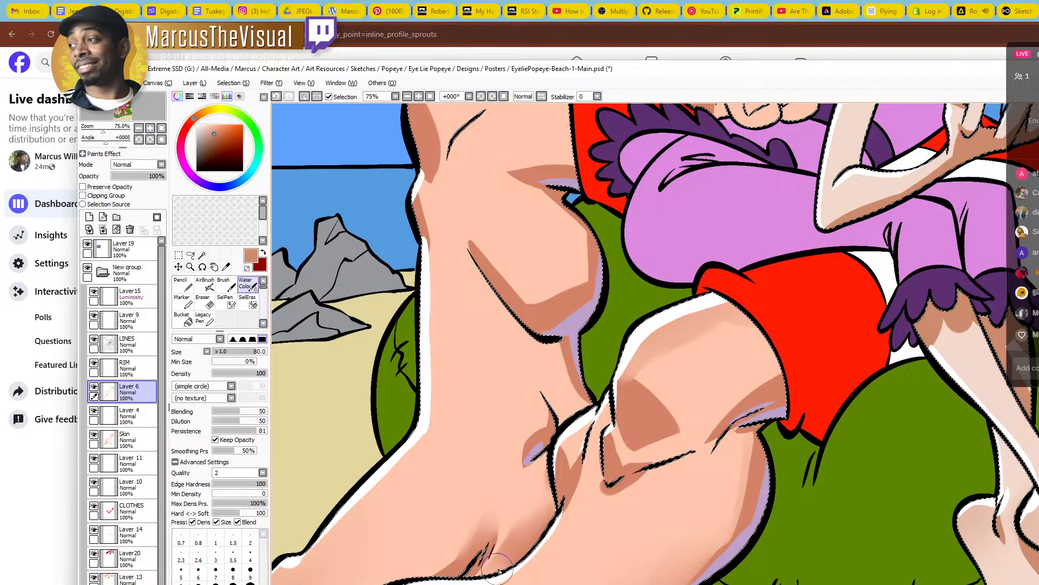
mouse_move(511, 554)
left_mouse_down()
mouse_move(531, 506)
mouse_move(540, 522)
left_mouse_up()
Examine the skin shading on Popeye's and Olive Oyl's legs and feet, and review the poster as a whole
key("ctrl+space")
left_click(555, 458, "ctrl+alt")
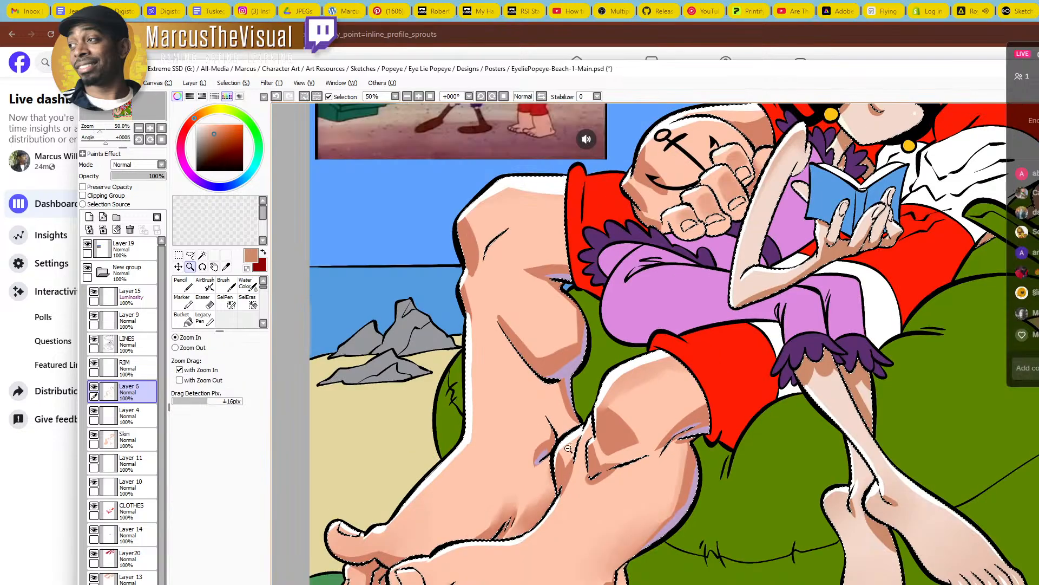
left_click(566, 450, "ctrl+alt")
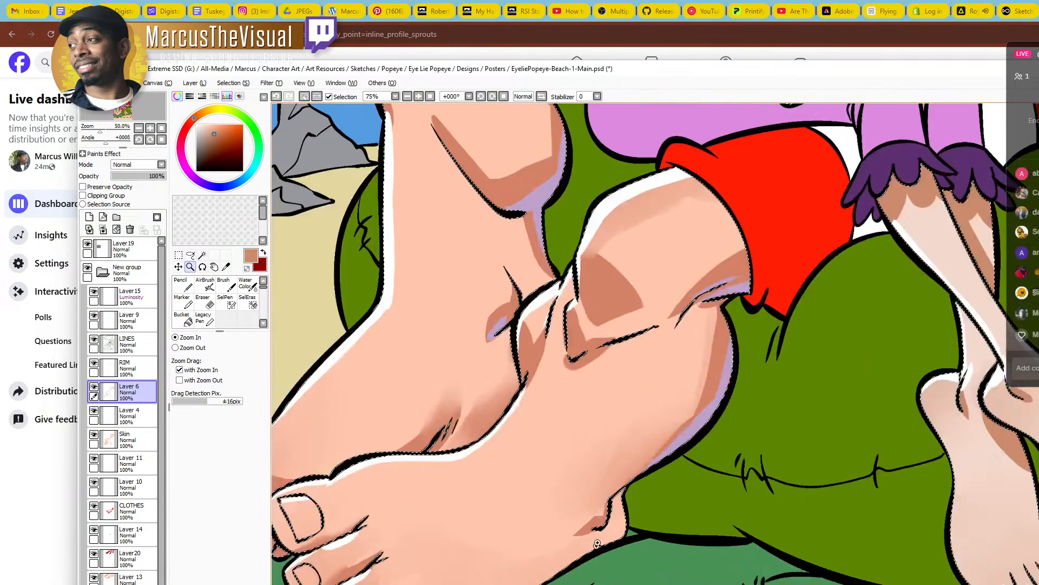
left_click(606, 520)
left_click(609, 520)
key("n")
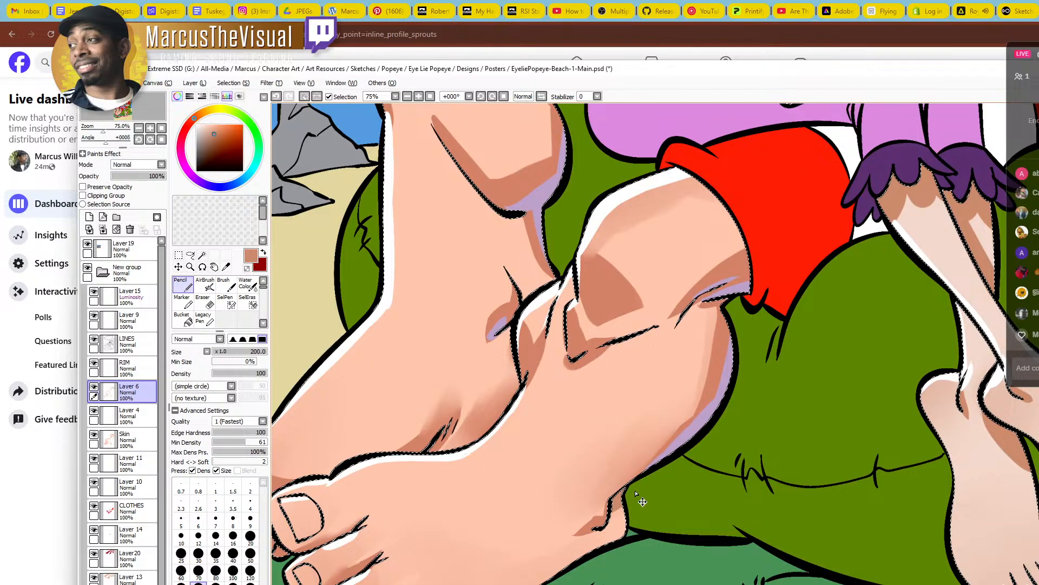
left_click_drag(813, 428, 482, 503)
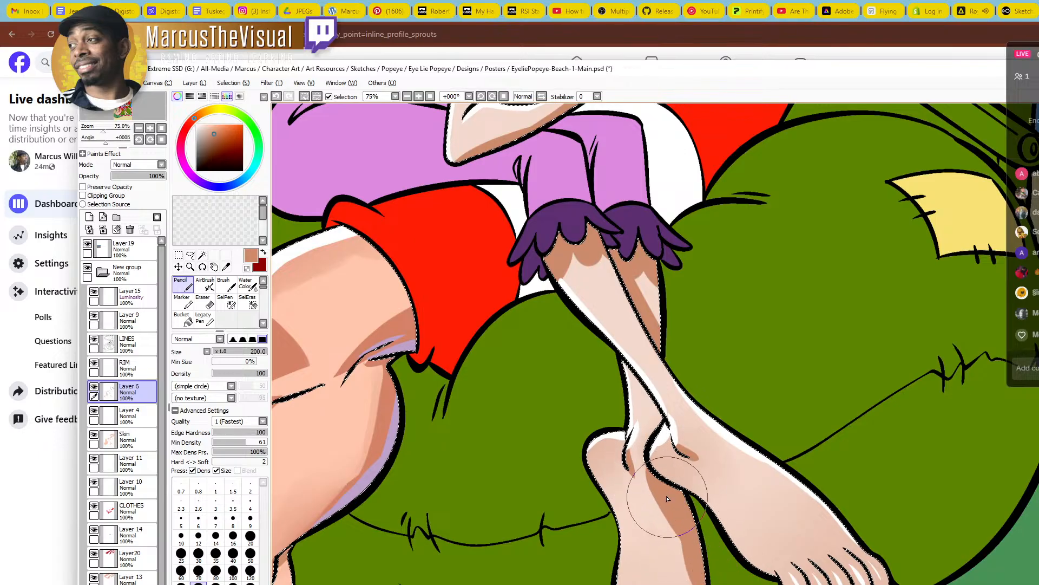
scroll(606, 432, "down", 2)
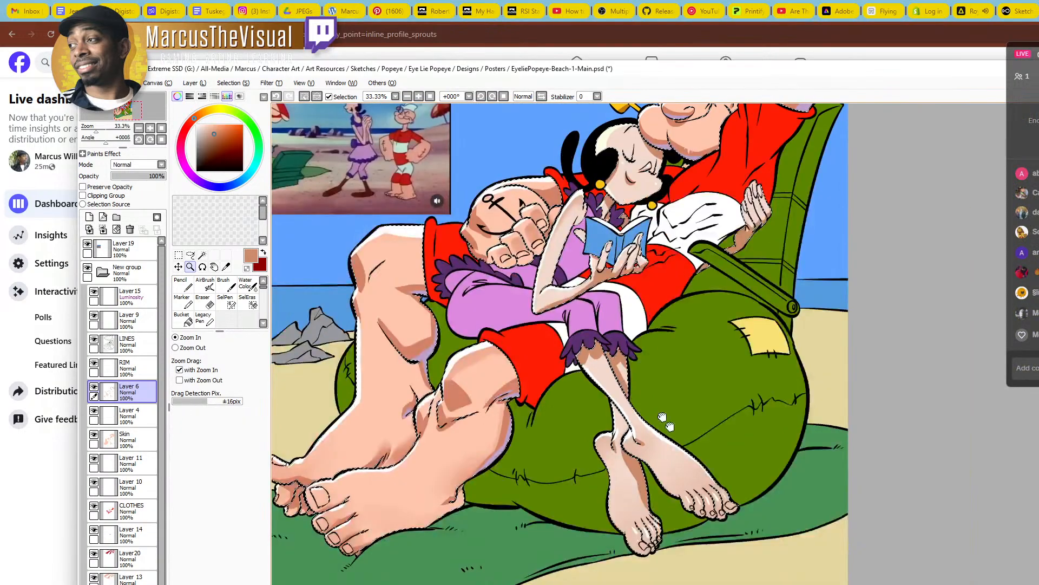
left_click_drag(663, 417, 698, 488)
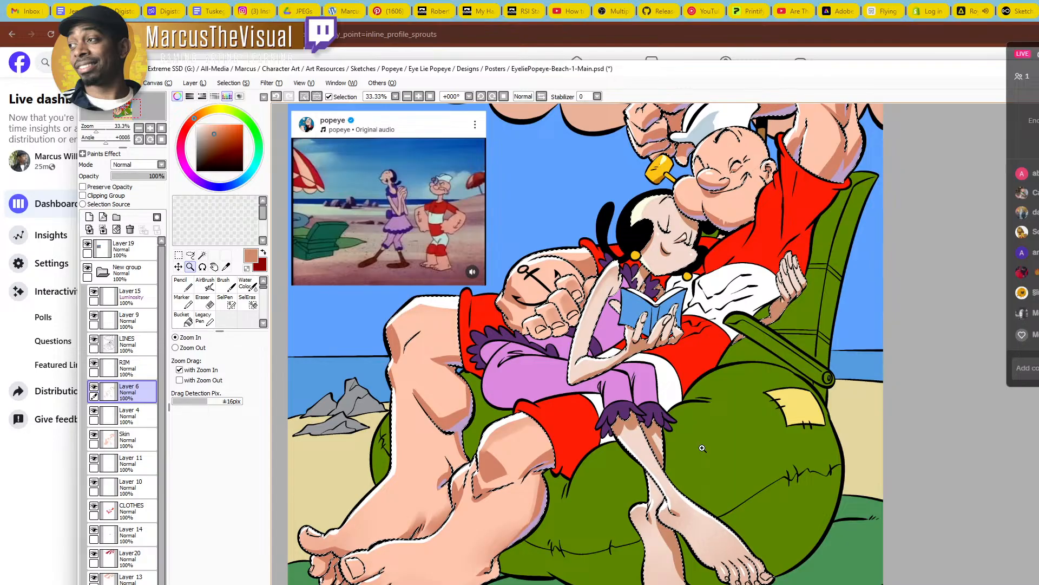
mouse_move(683, 412)
left_mouse_down()
mouse_move(670, 503)
mouse_move(648, 526)
left_mouse_up()
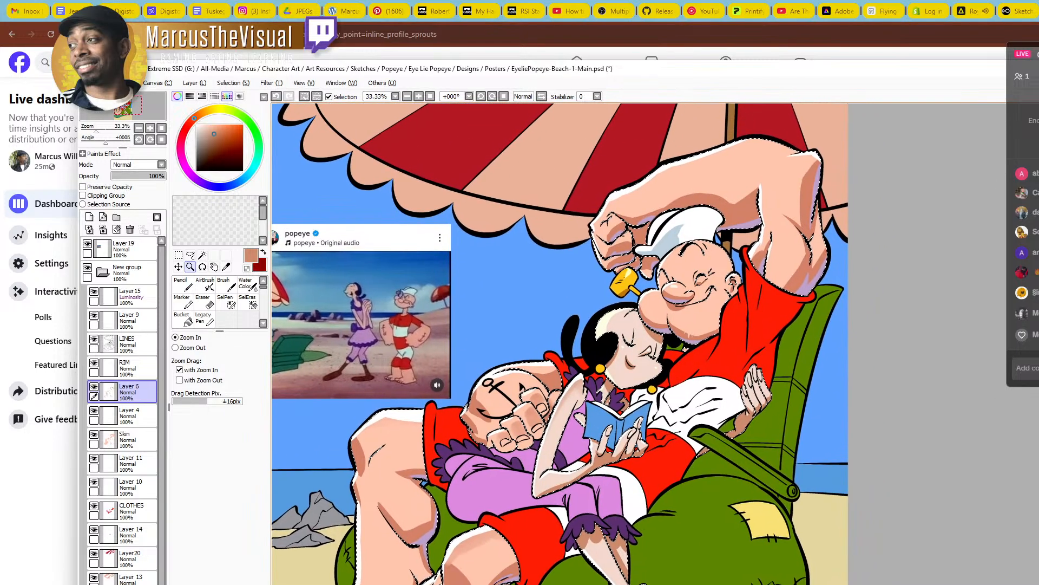
left_click_drag(513, 467, 590, 457)
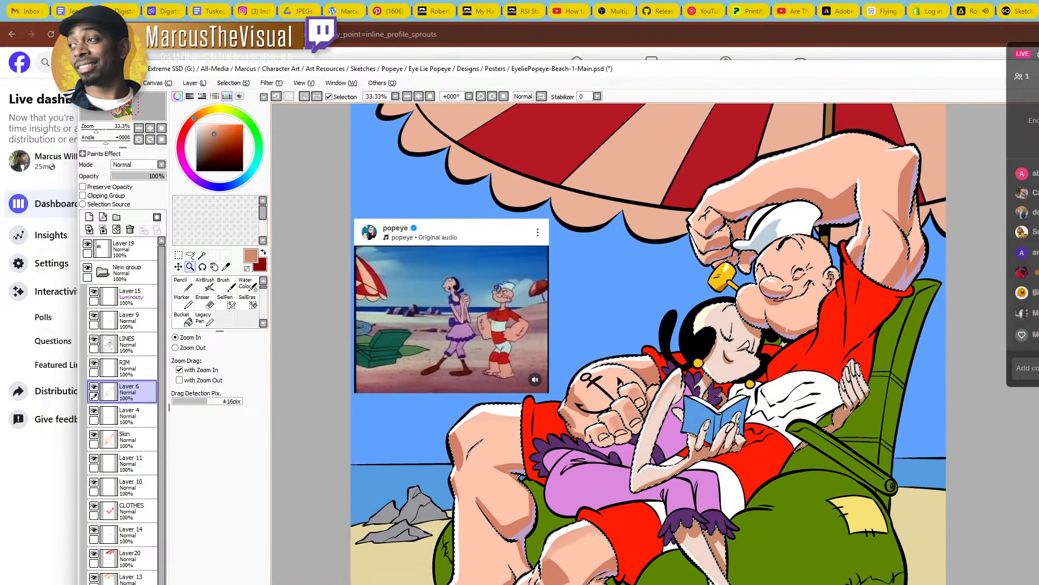
left_click_drag(703, 584, 676, 548)
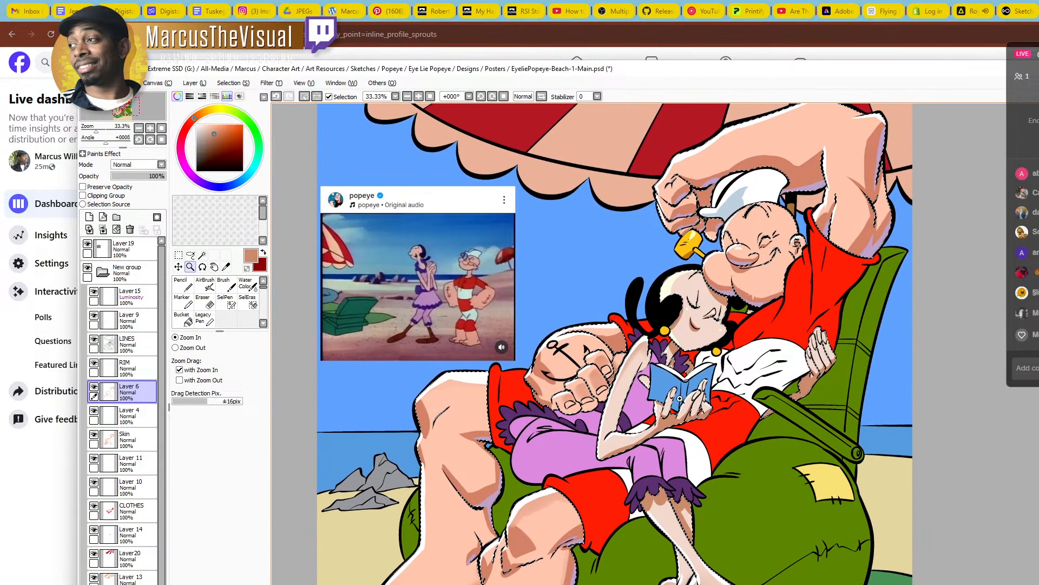
Reshape the skin shadow along the lower edge of Popeye's anchor-tattooed forearm on Layer 6 using the Pencil and Eraser
left_click(552, 383)
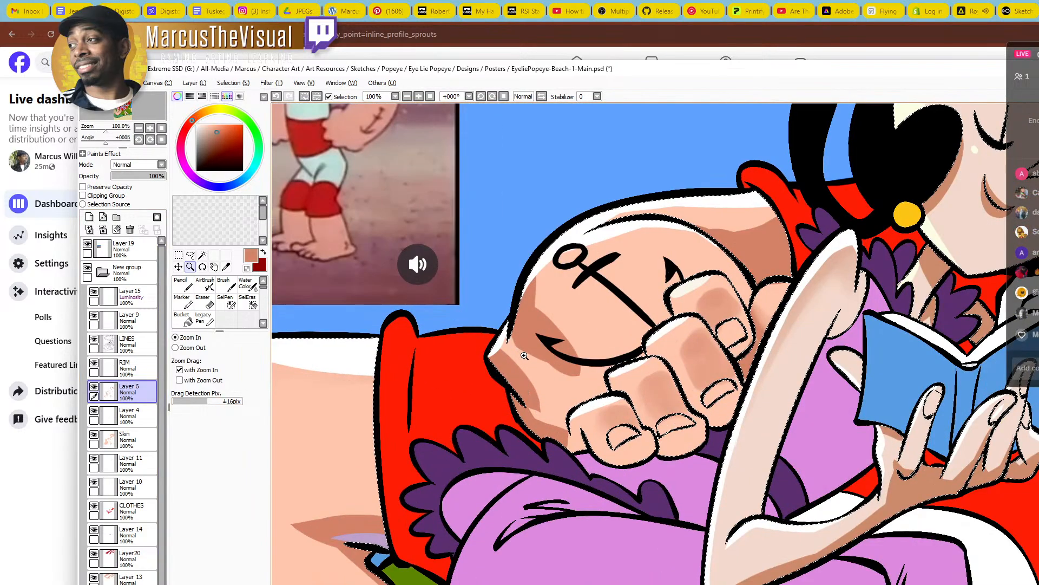
key("e")
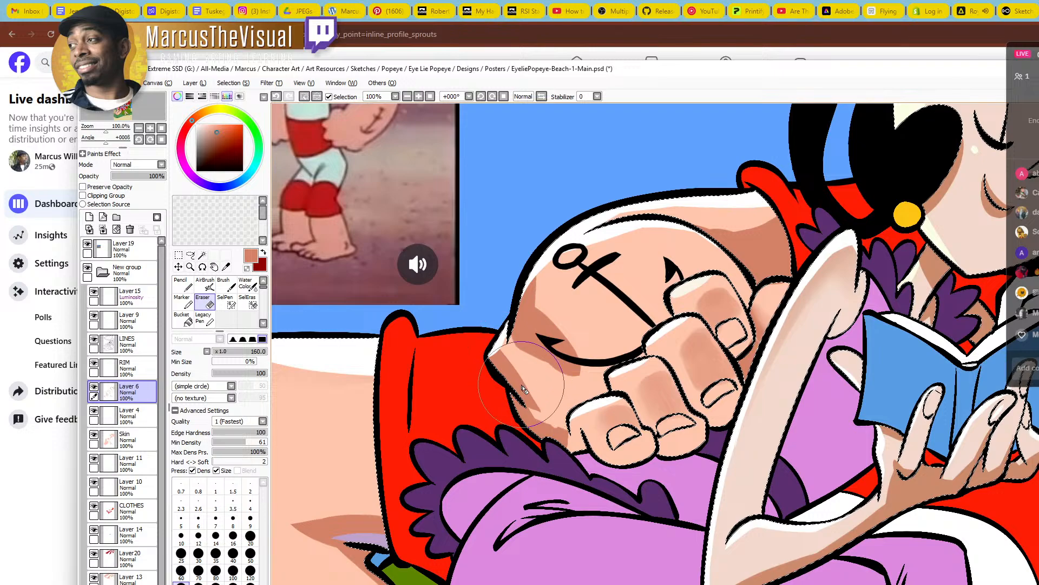
key("n")
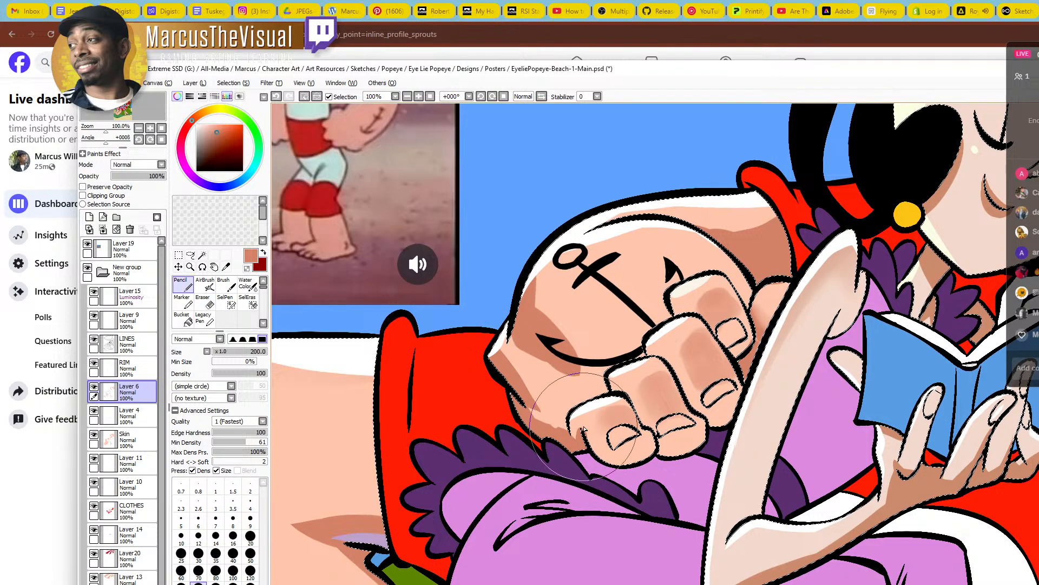
key("e")
key("n")
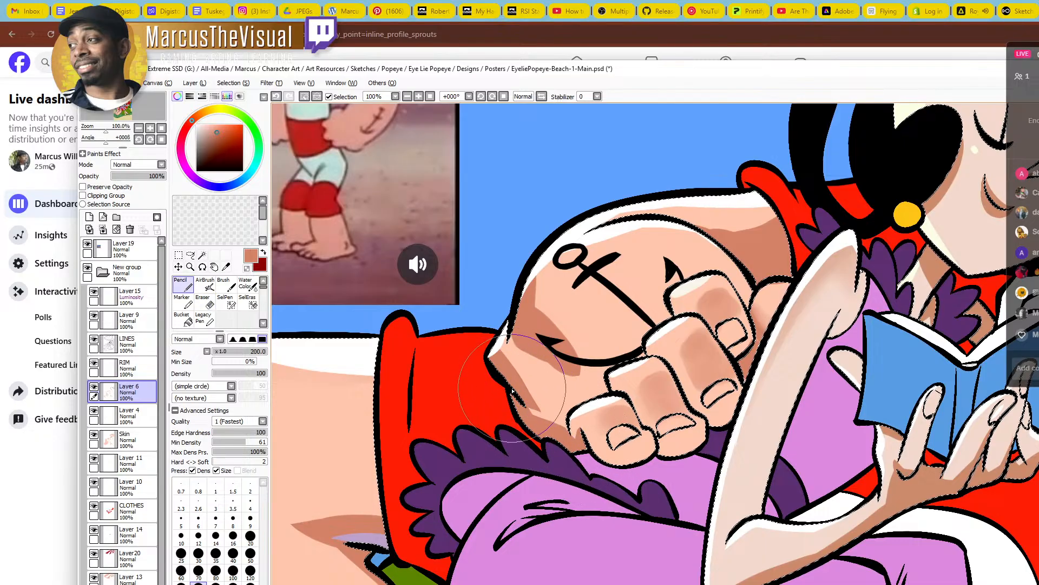
key("ctrl+z")
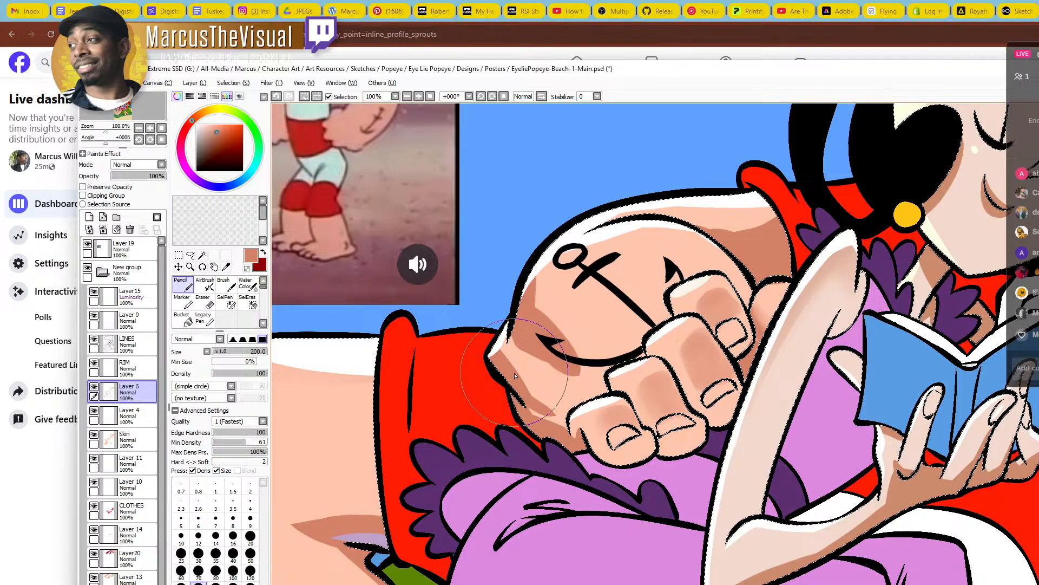
key("e")
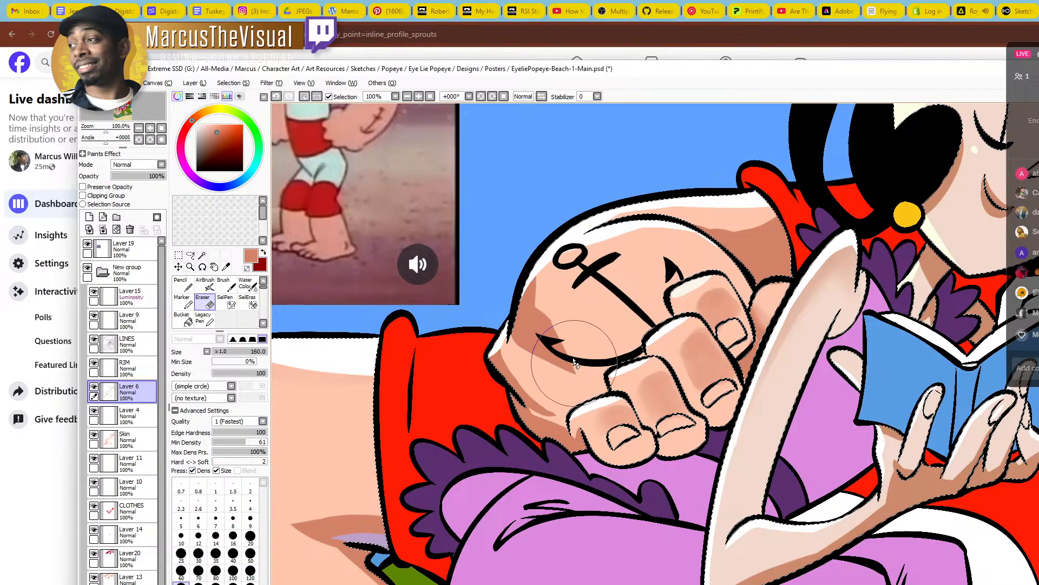
key("z")
scroll(564, 323, "down", 2)
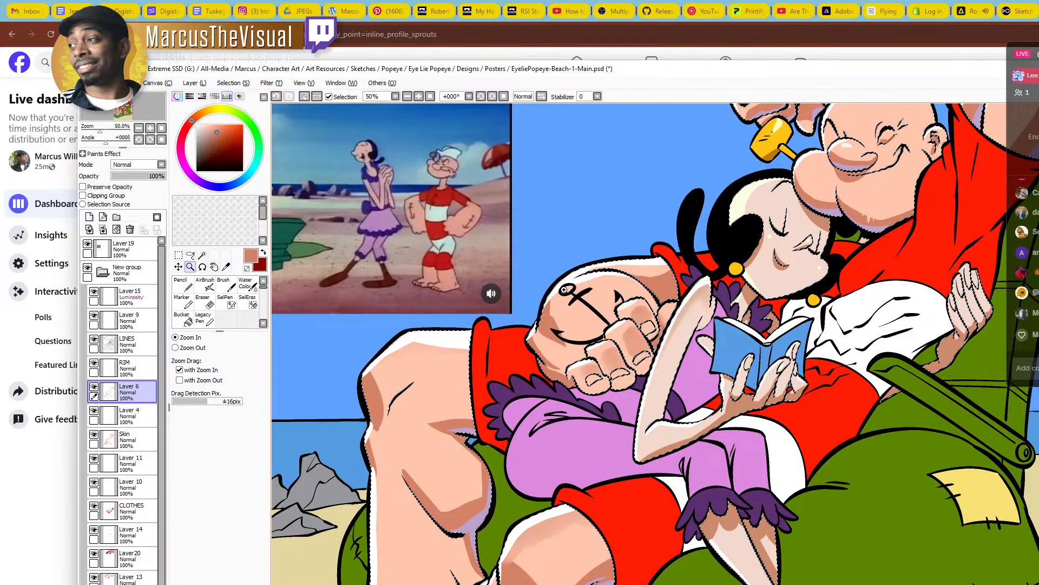
Add small highlights around Olive Oyl's smile crease on the RIM layer, using her cheek's cream highlight colour and a size 30 Pencil
left_click_drag(563, 290, 671, 351)
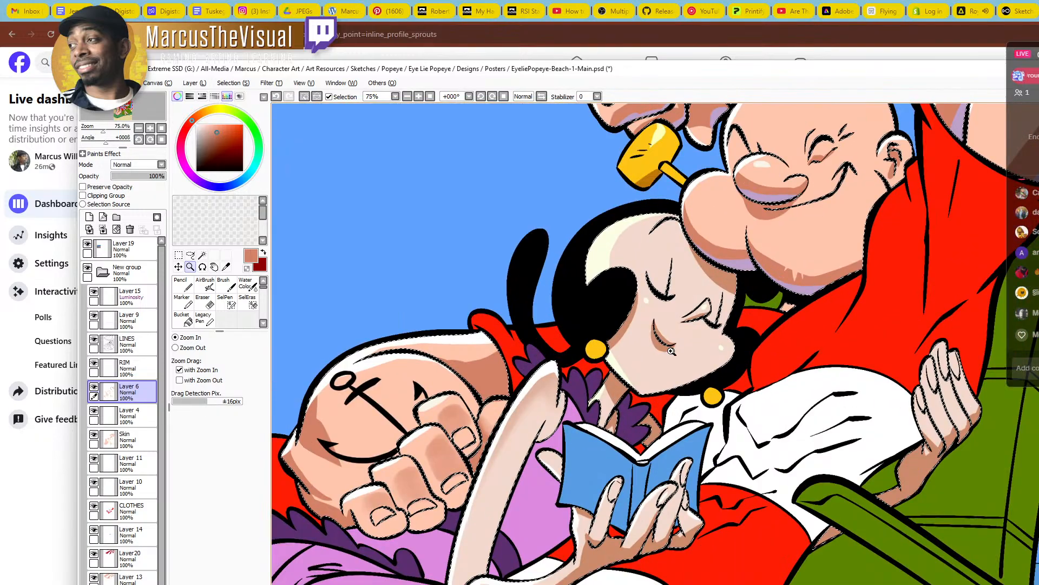
left_click(671, 350)
left_click(628, 309)
left_click(633, 301)
right_click(645, 262)
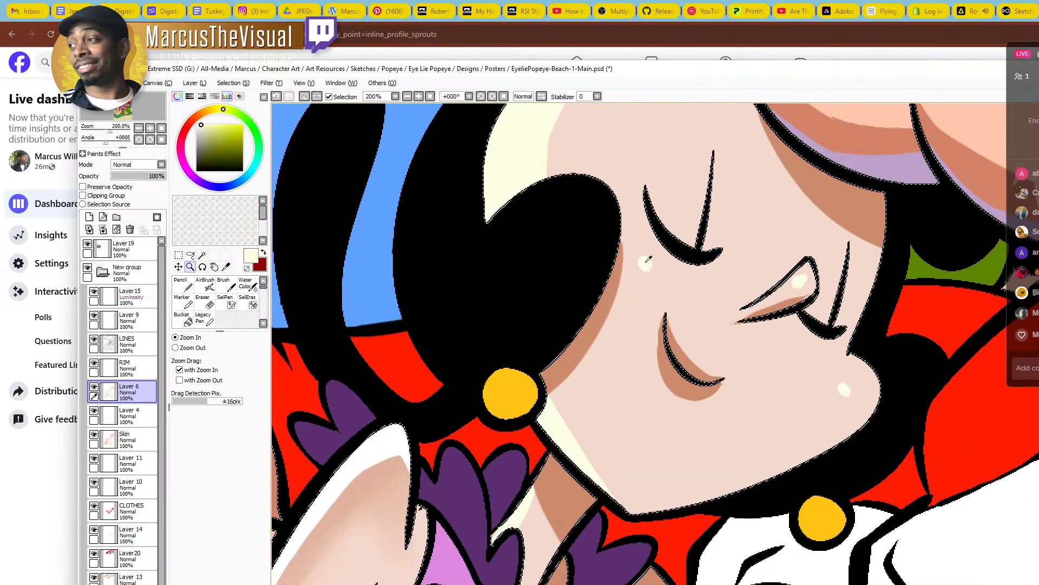
left_click(131, 369)
left_click(680, 362)
key("n")
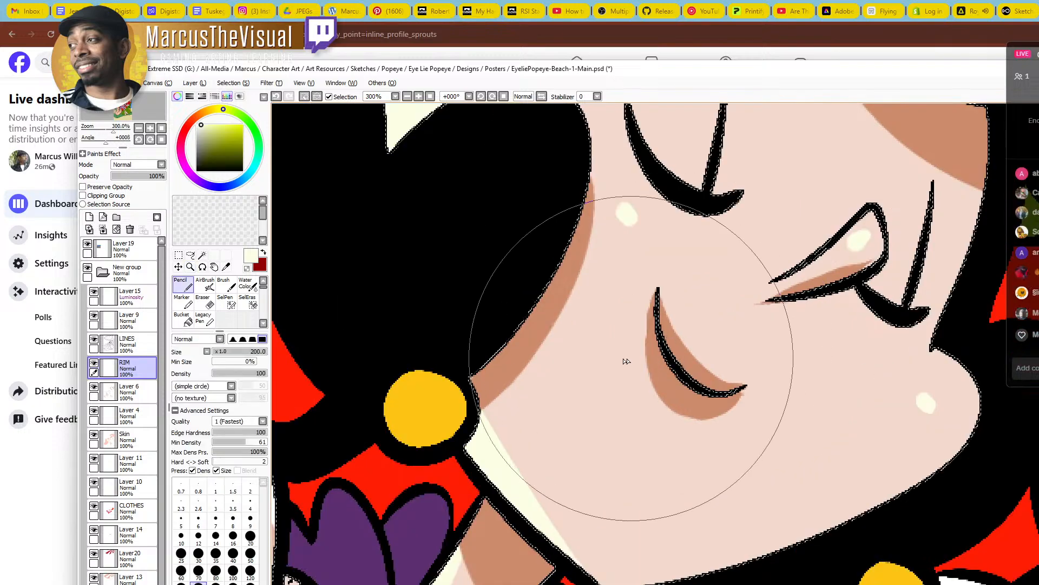
key("bracketleft")
key("bracketleft")
key("bracketleft")
key("bracketleft")
key("bracketleft")
key("bracketleft")
key("bracketleft")
key("bracketleft")
key("bracketleft")
key("bracketleft")
key("bracketleft")
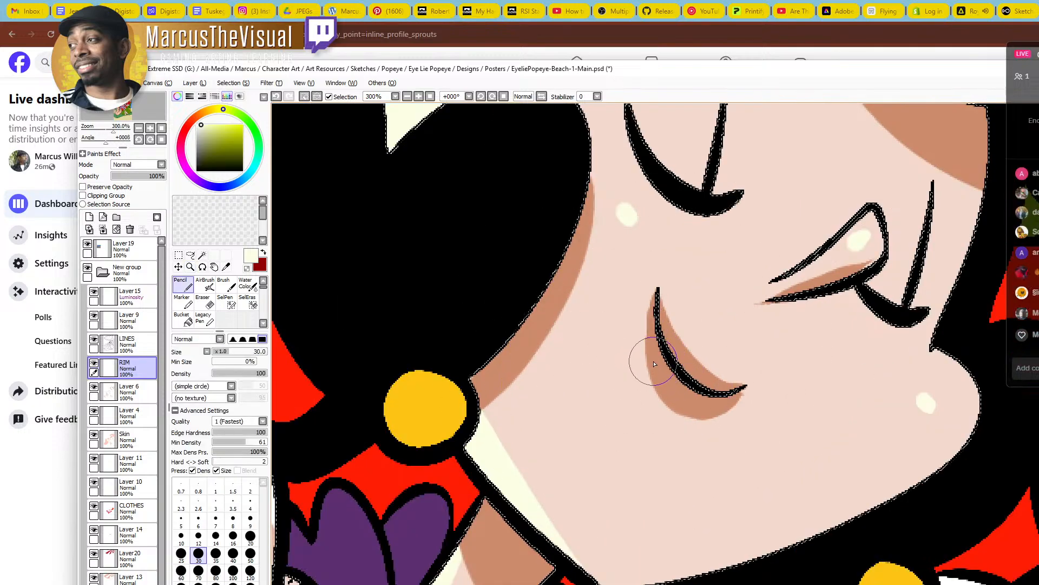
left_click_drag(654, 363, 655, 369)
key("ctrl+space")
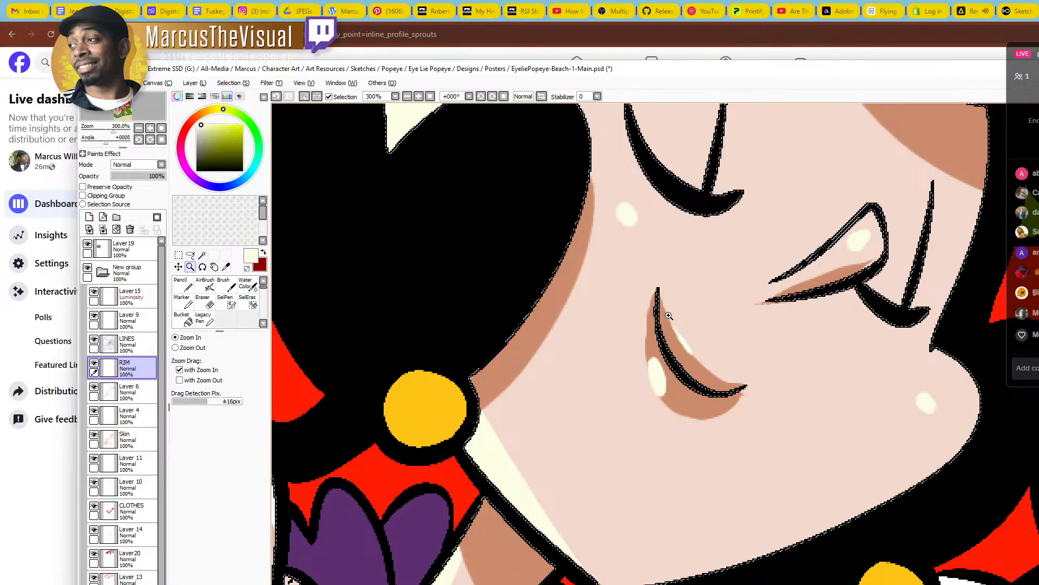
Paint a shadow along the back edge of Popeye's jaw beside the red collar on Layer 6, using the sampled skin shadow colour
scroll(669, 315, "down", 3)
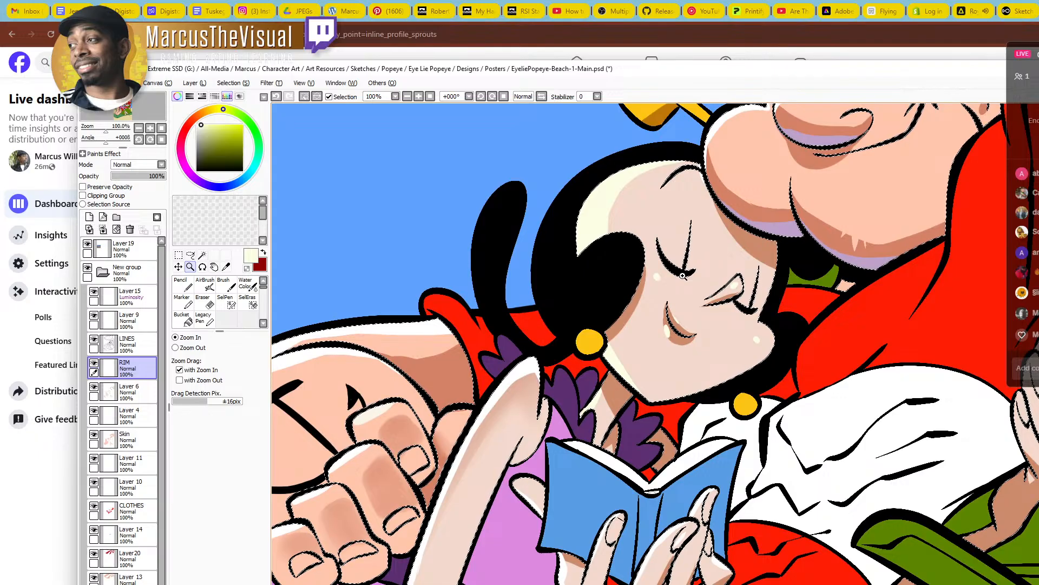
scroll(722, 352, "down", 1)
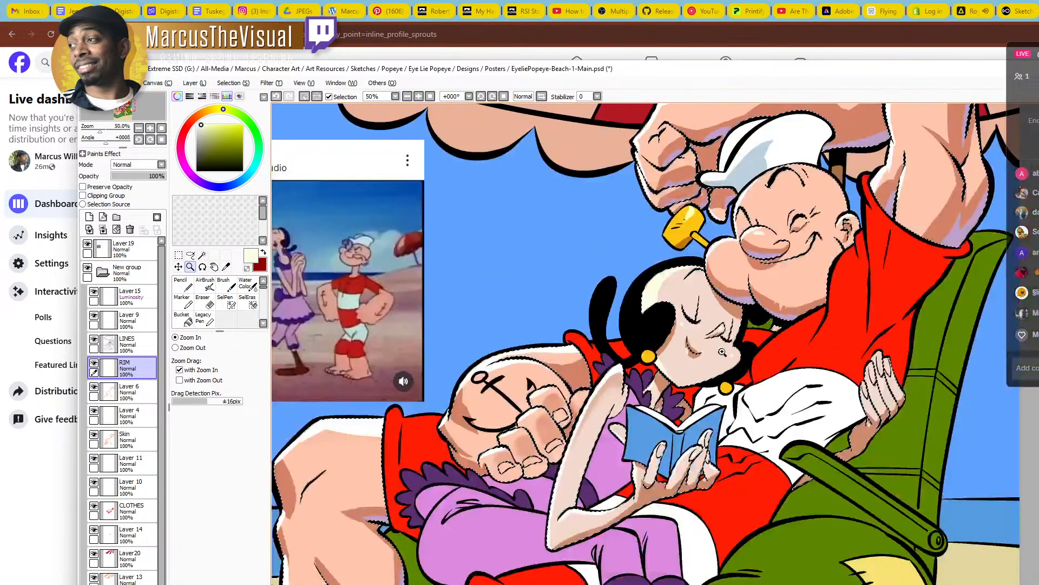
left_click_drag(722, 352, 806, 348)
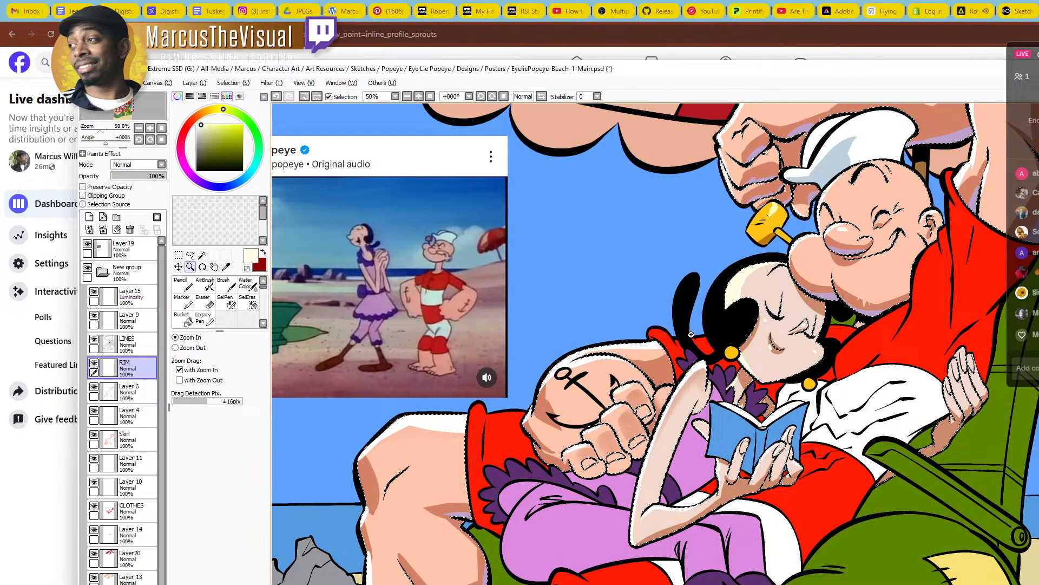
left_click_drag(762, 388, 657, 446)
left_click(136, 393)
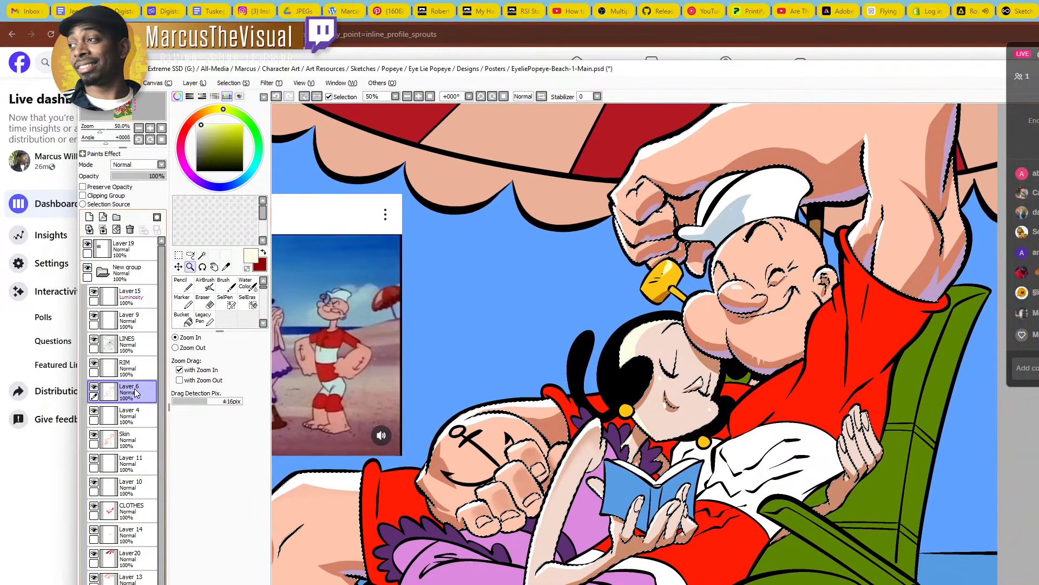
left_click(783, 355)
left_click(774, 357)
right_click(750, 373)
key("n")
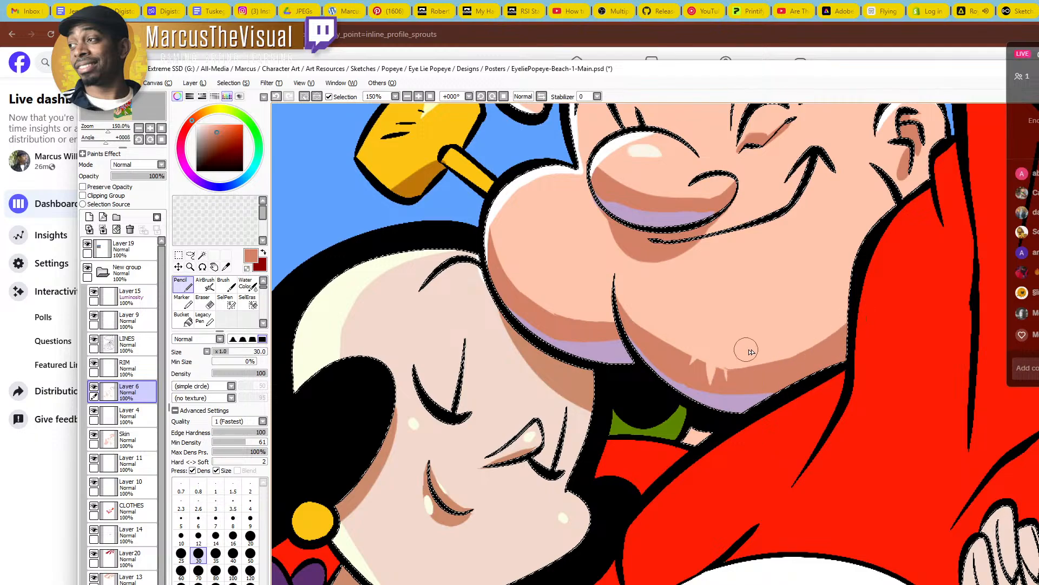
left_click_drag(823, 337, 743, 411)
key("bracketright")
key("bracketright")
key("bracketright")
key("bracketright")
key("bracketright")
key("bracketright")
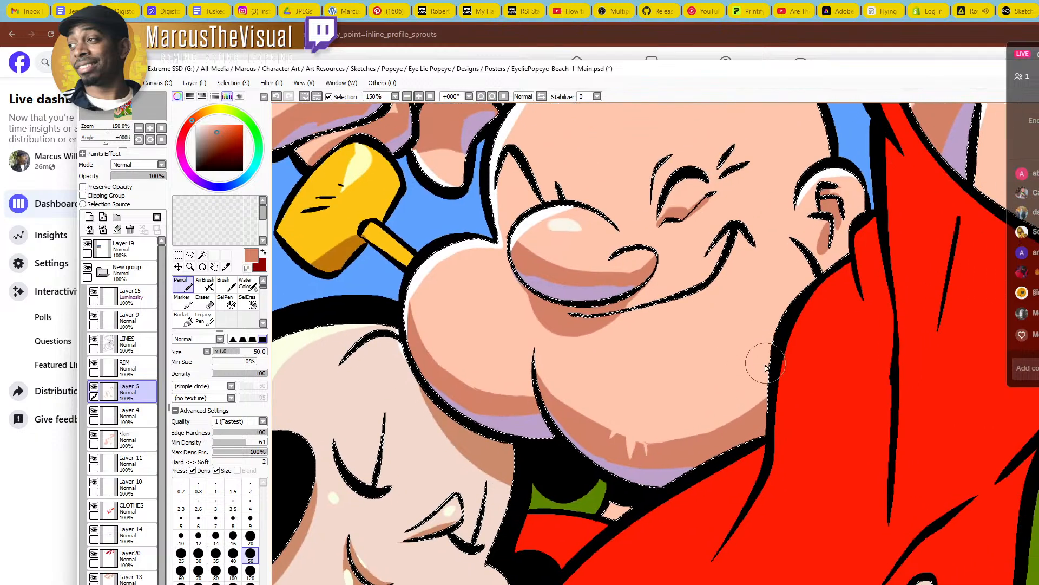
left_click_drag(794, 323, 774, 372)
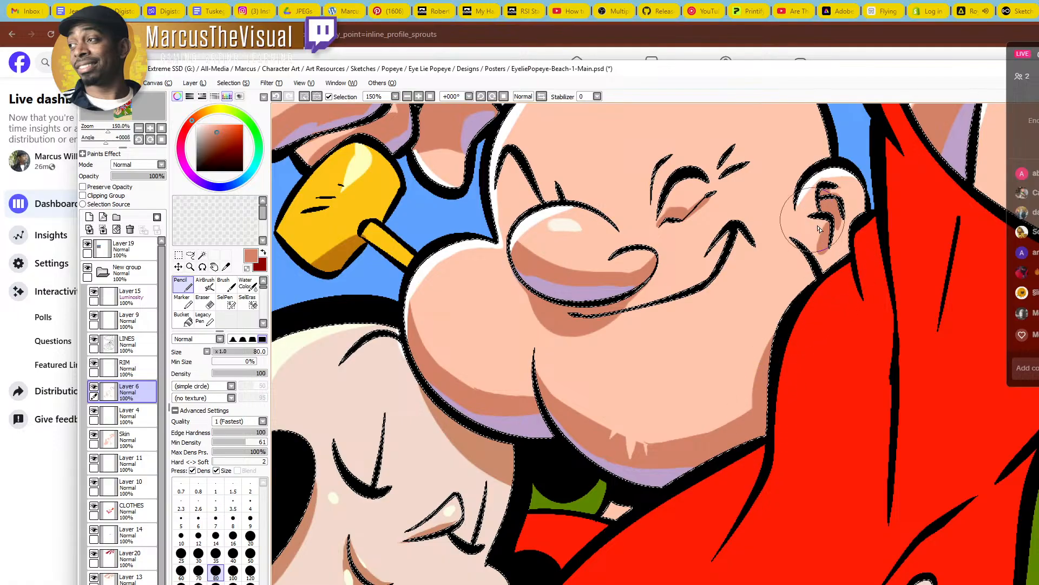
Shade the skin around Popeye's earlobe and the jaw crease below it with the Pencil at size 80
left_click_drag(806, 250, 824, 237)
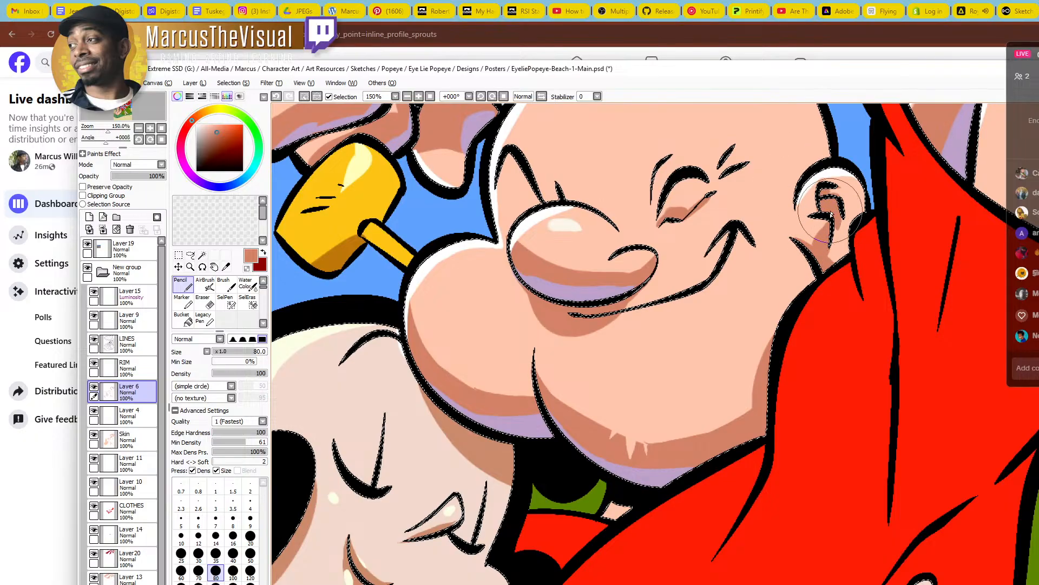
left_click_drag(823, 241, 842, 267)
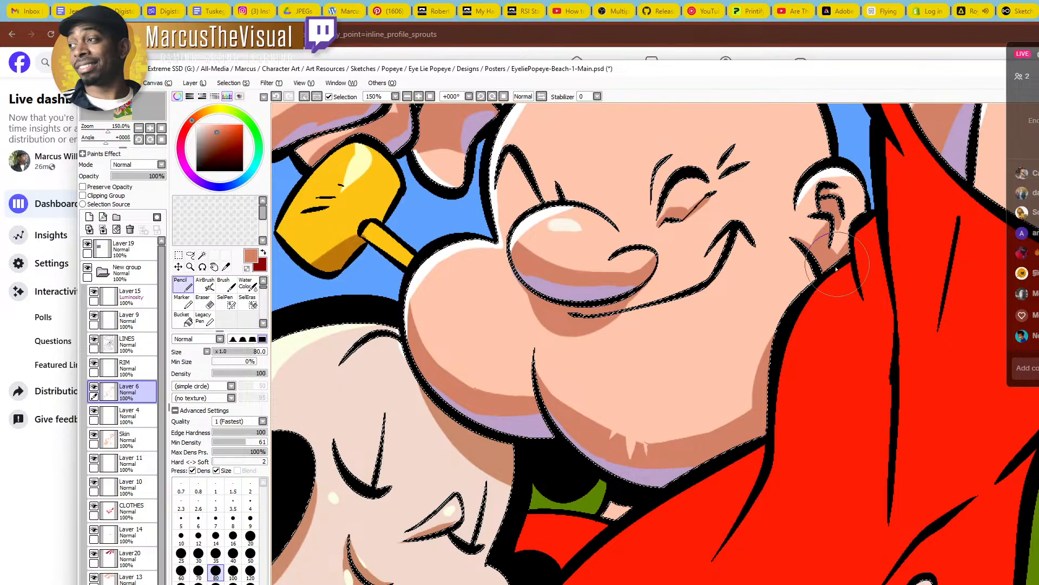
key("ctrl+space")
left_click(826, 246, "ctrl+alt")
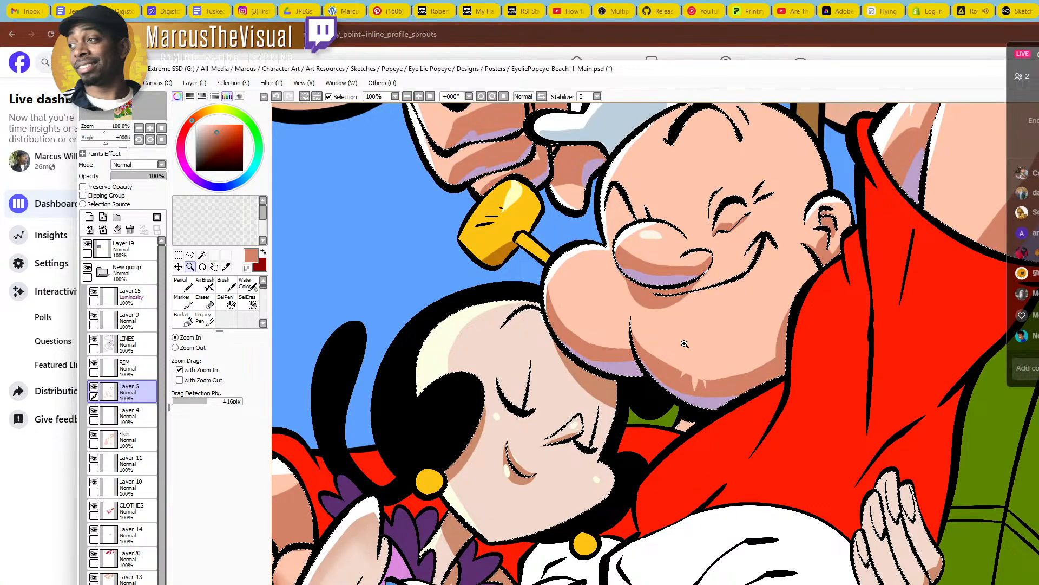
left_click(709, 336, "ctrl+alt")
left_click_drag(705, 392, 697, 483)
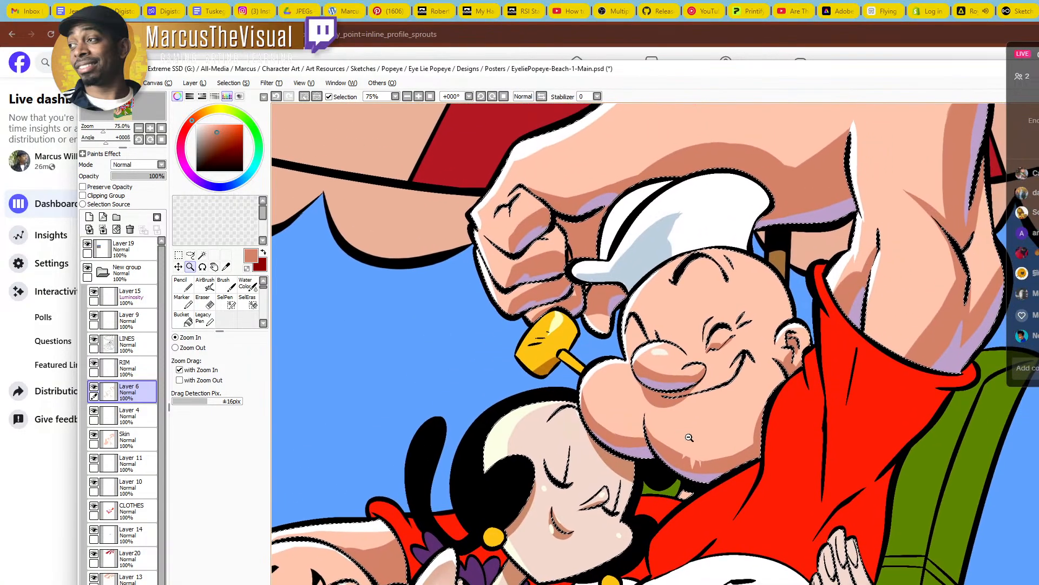
key("ctrl+minus")
left_click_drag(779, 446, 772, 371)
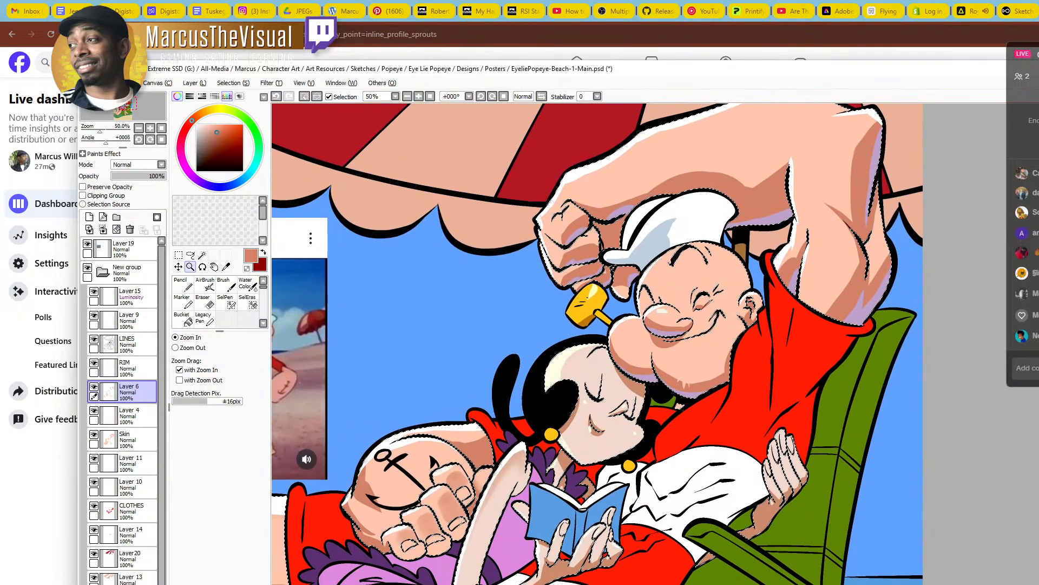
Switch to the Water note in Notepad, correct the last line to "Sign Up for Picarto", and return to the artwork
key("alt+Tab")
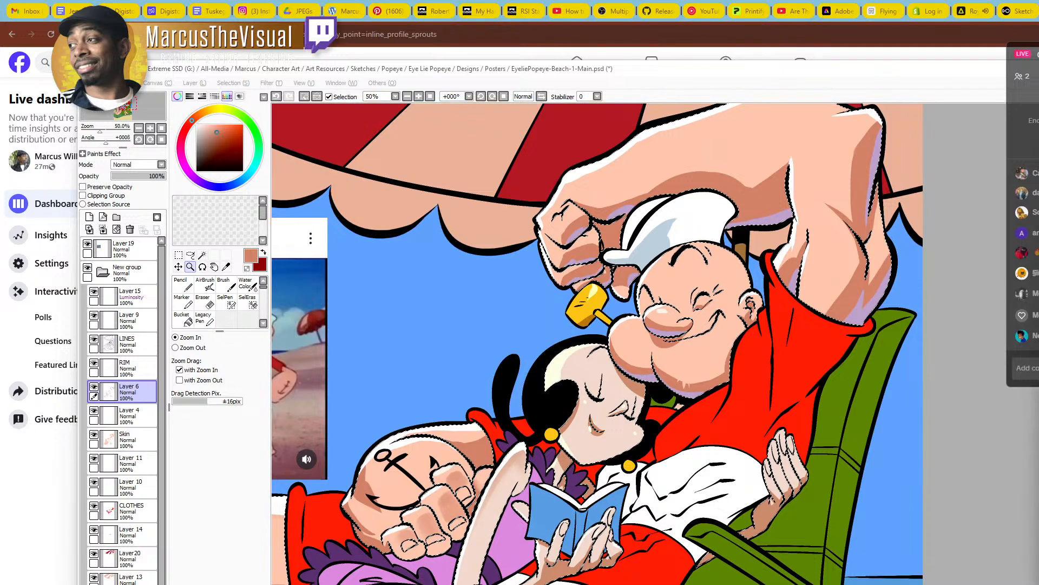
key("alt+Tab")
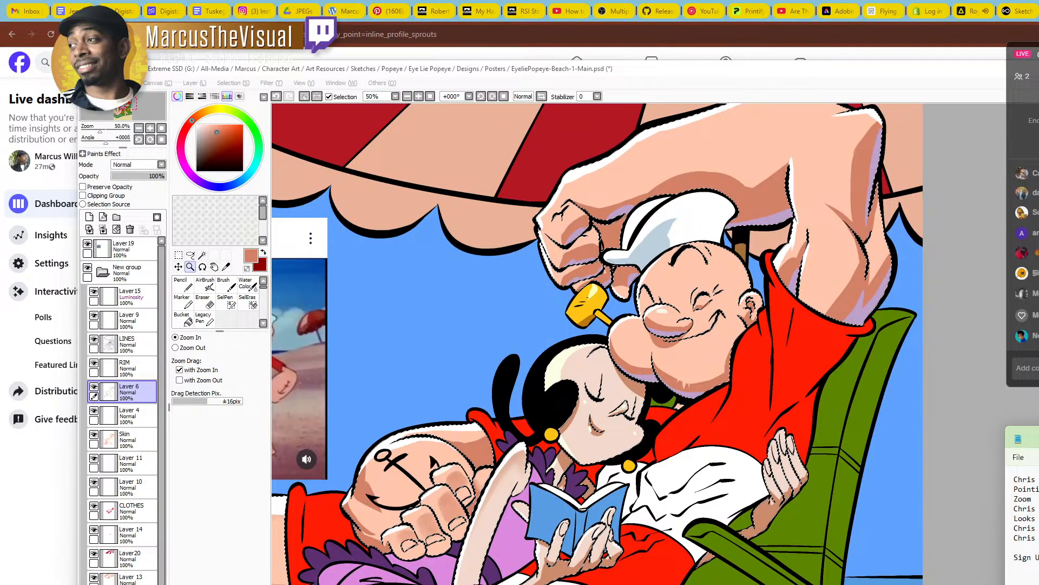
left_click_drag(1031, 438, 918, 429)
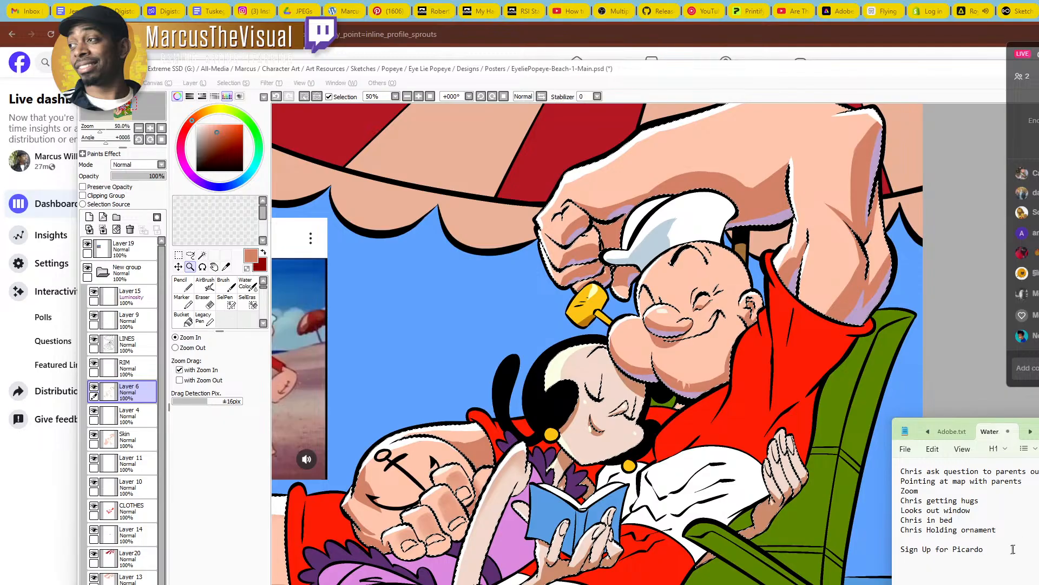
left_click(1013, 548)
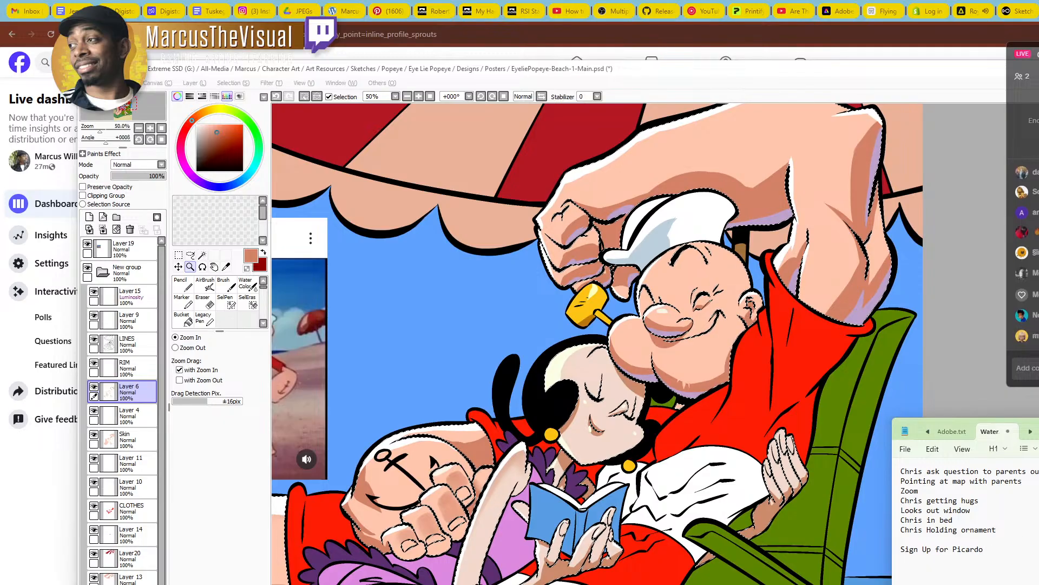
key("Left")
key("BackSpace")
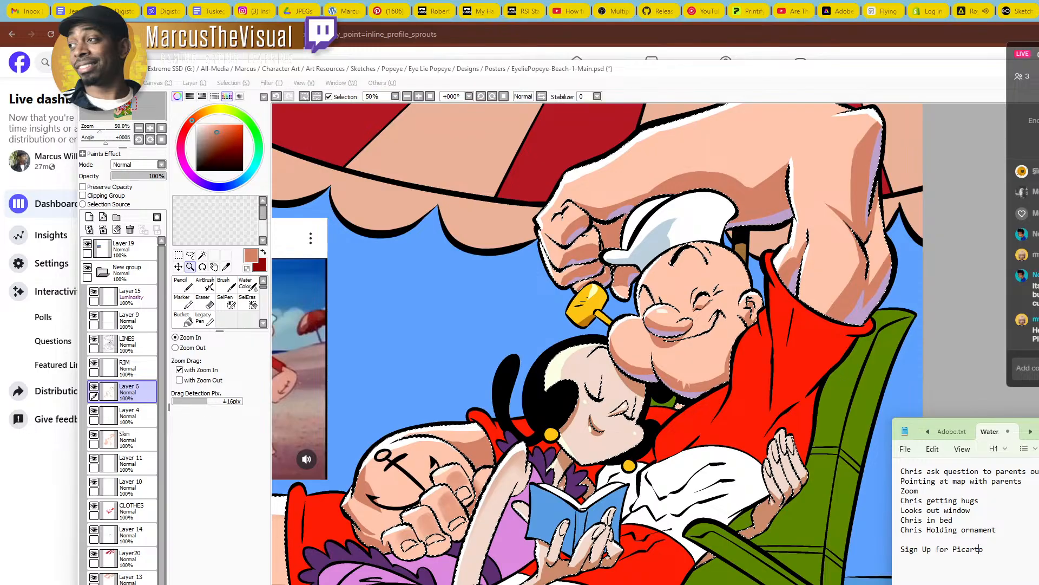
key("alt+Tab")
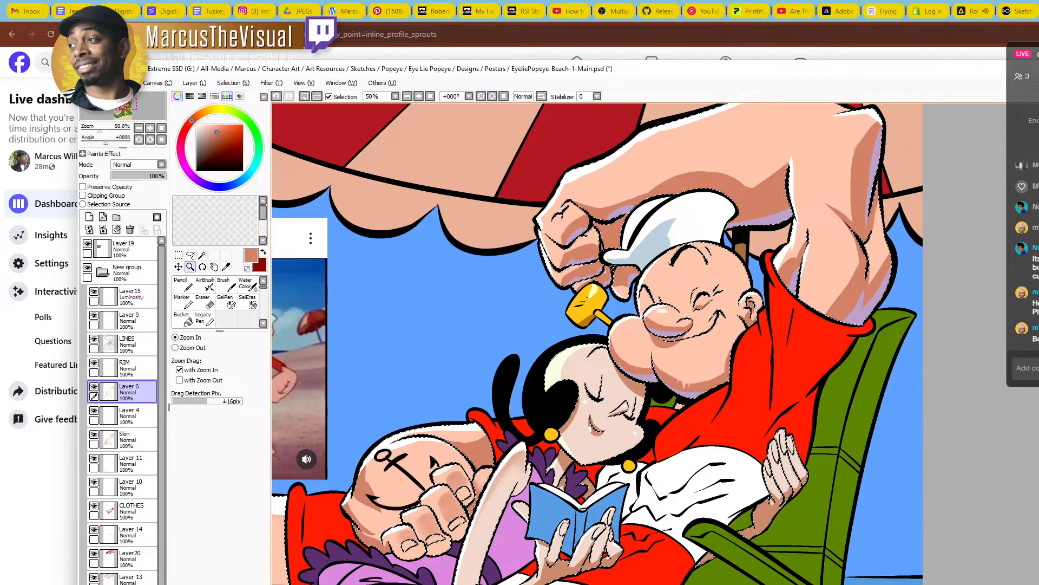
left_click_drag(768, 392, 754, 368)
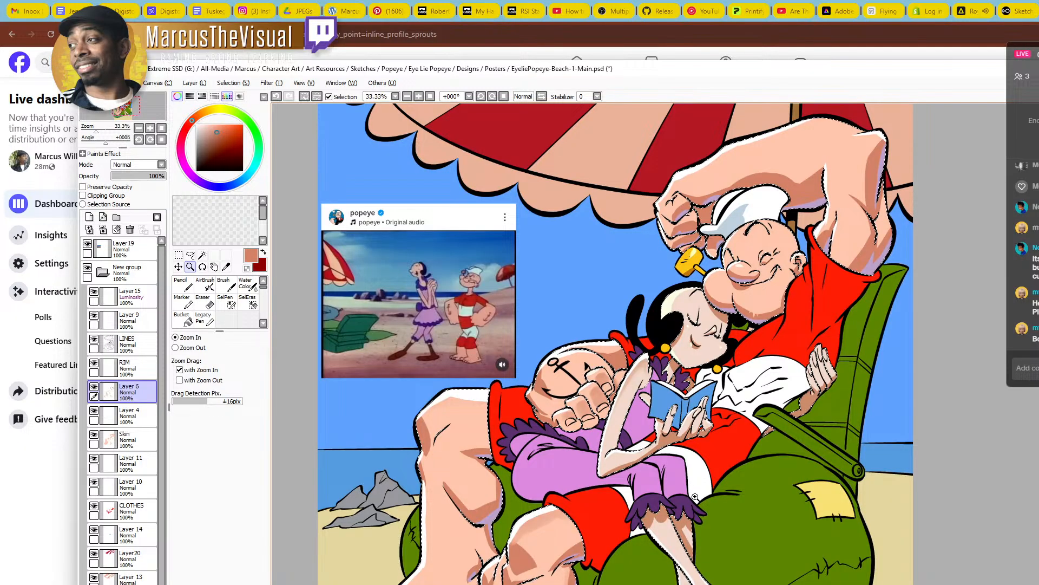
left_click(743, 300)
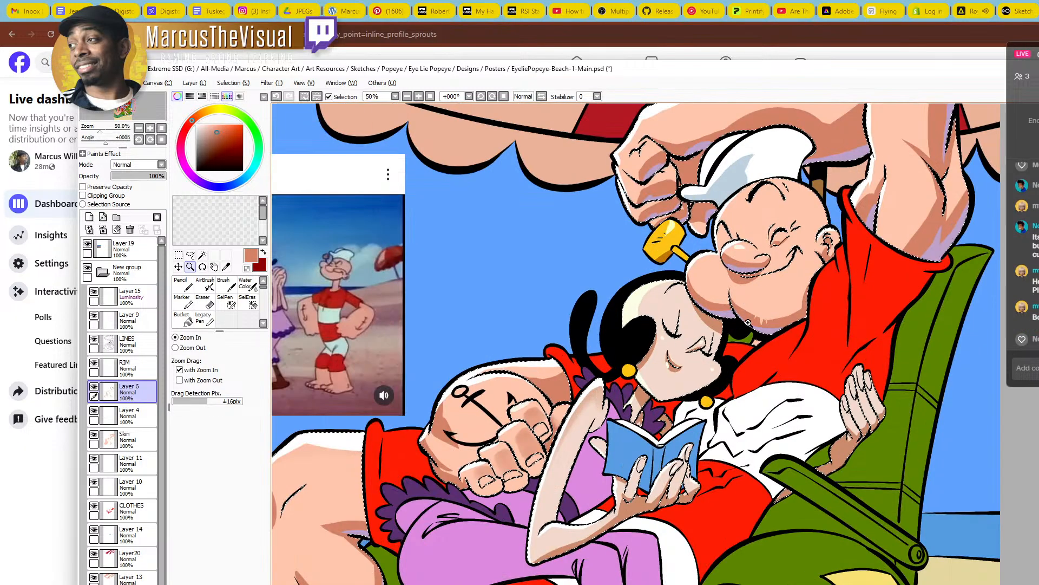
scroll(779, 328, "up", 3)
scroll(802, 299, "down", 3)
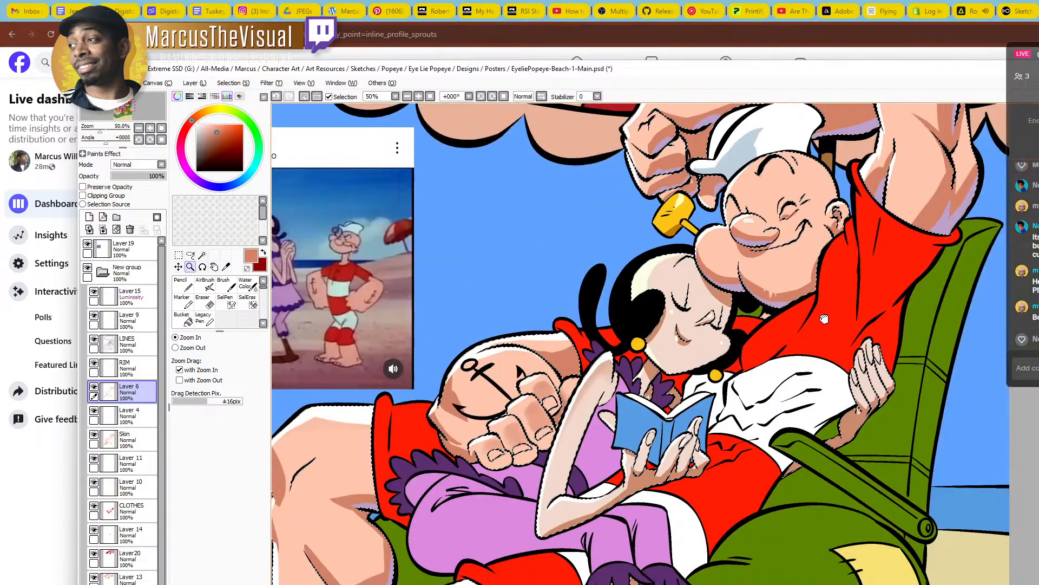
left_click_drag(824, 318, 768, 342)
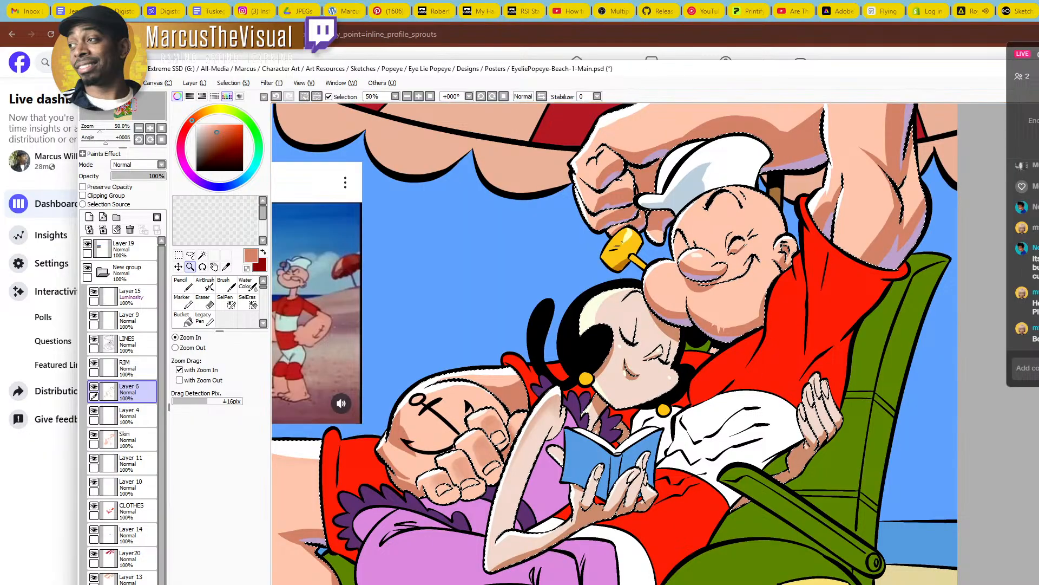
Complete the last line of the Water note in Notepad as "Sign Up for Picarto.tv" and return to the artwork
key("alt+Tab")
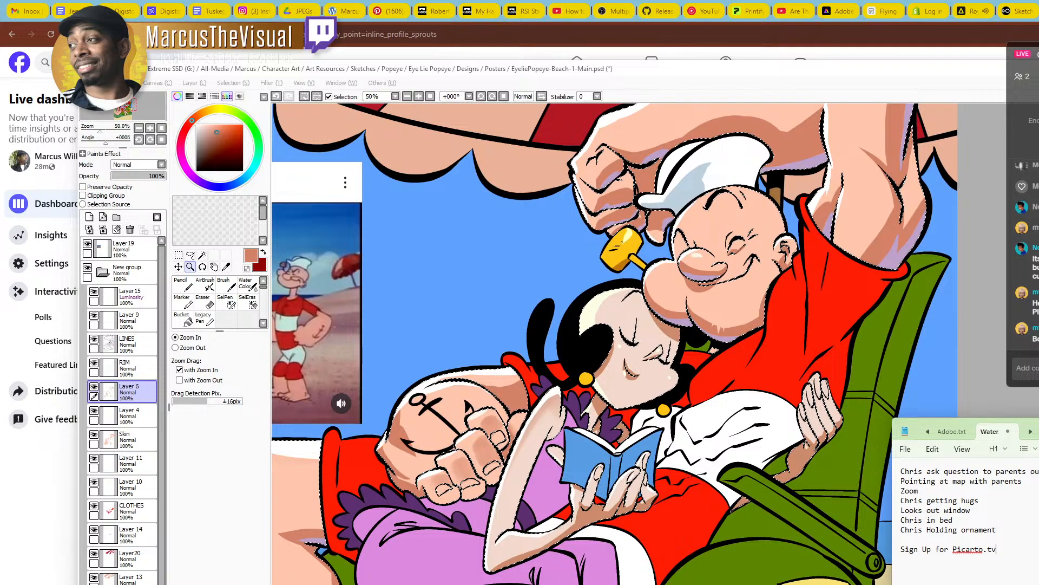
key("alt+Tab")
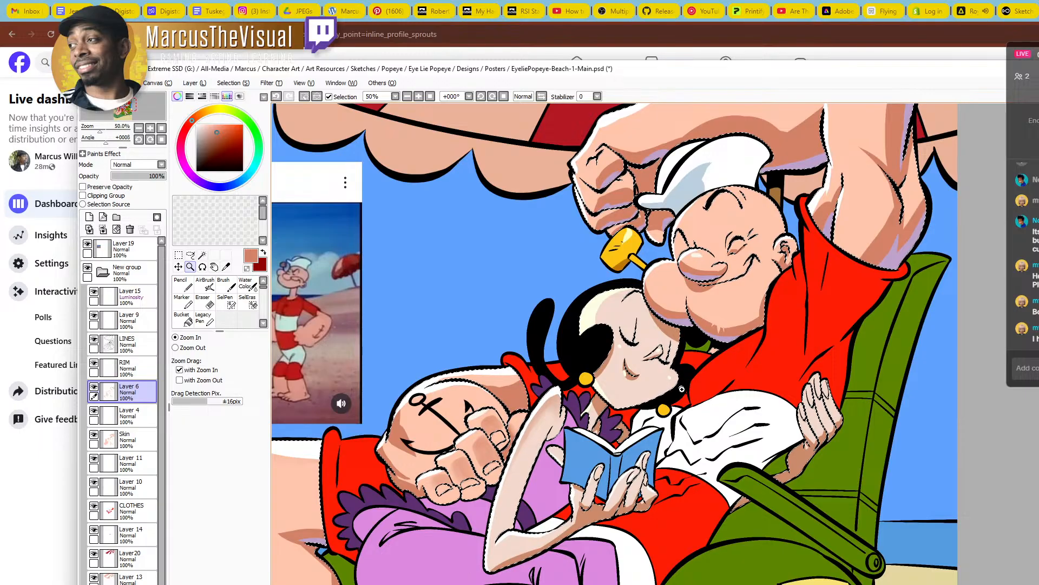
Load the CLOTHES layer's contents as a selection, make Layer 11 active and swap the drawing colour to dark red
left_click_drag(681, 389, 724, 410)
scroll(728, 439, "down", 1)
left_click_drag(733, 460, 744, 391)
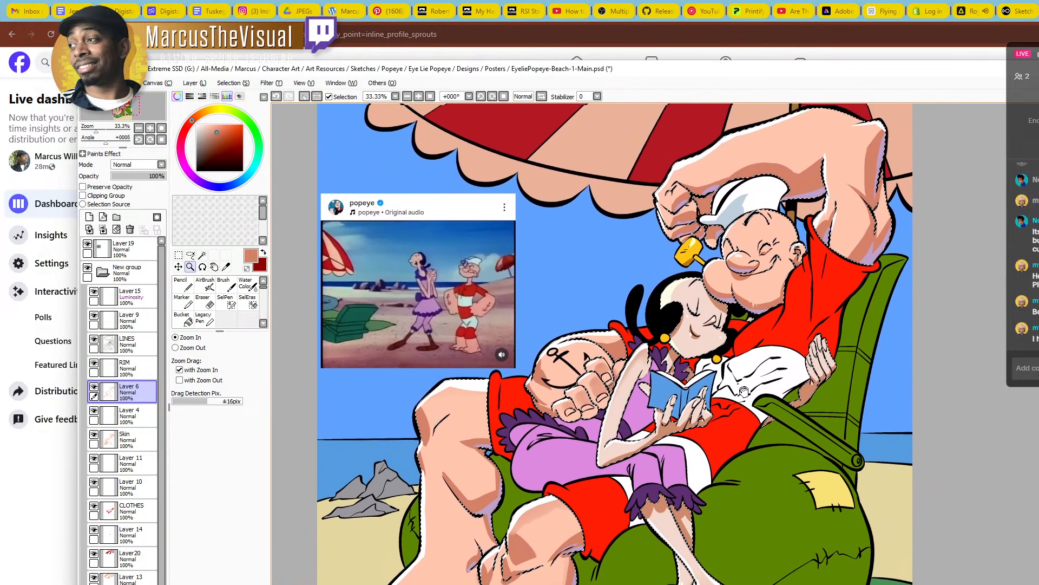
scroll(743, 391, "down", 1)
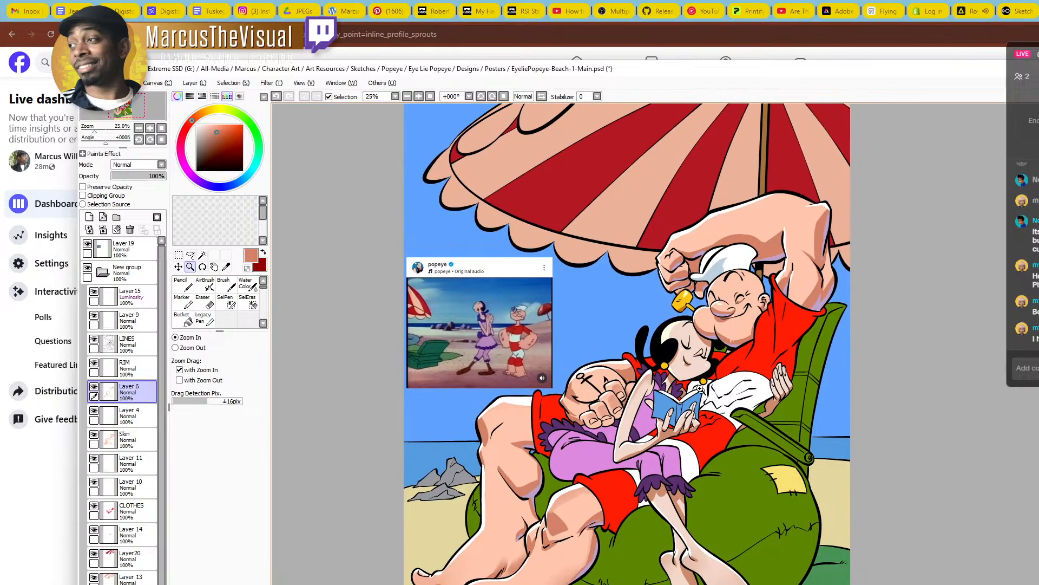
scroll(707, 362, "up", 1)
key("x")
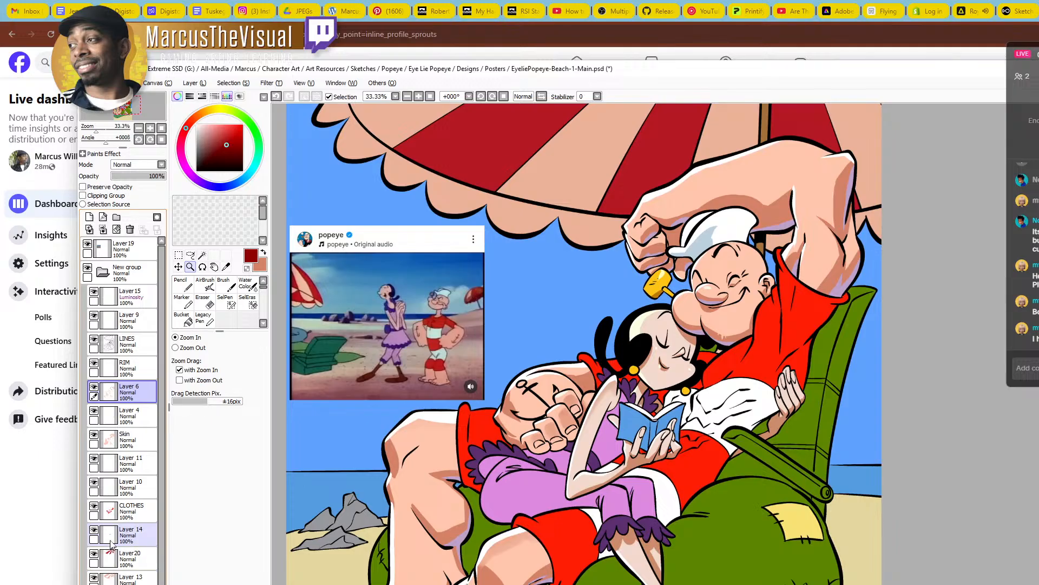
left_click(131, 513, "ctrl")
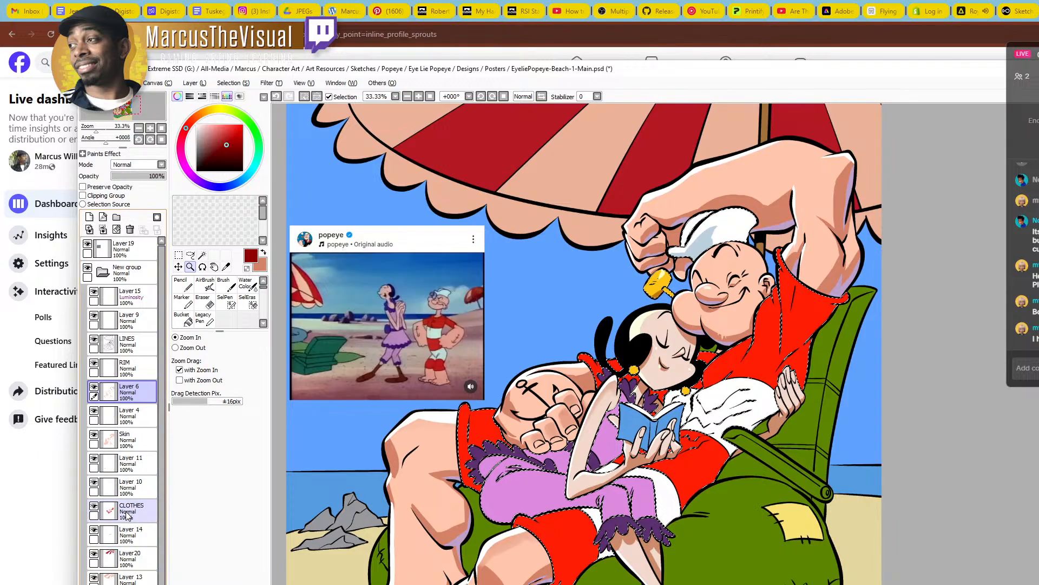
left_click(130, 463)
Paint dark red fold shadows on Popeye's raised sleeve on Layer 11 with the Pencil at size 160
scroll(770, 364, "up", 1)
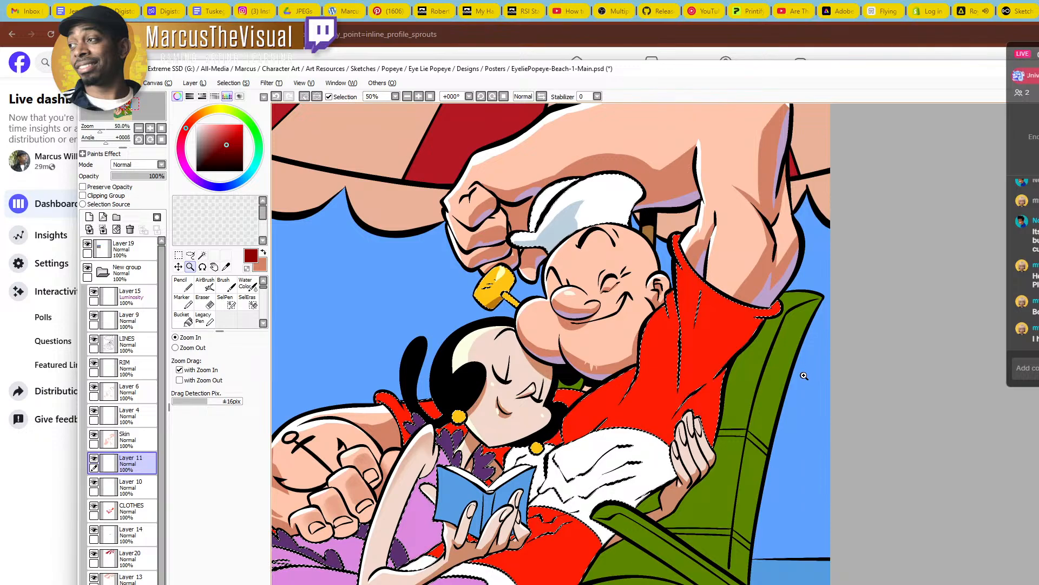
left_click(714, 363)
key("n")
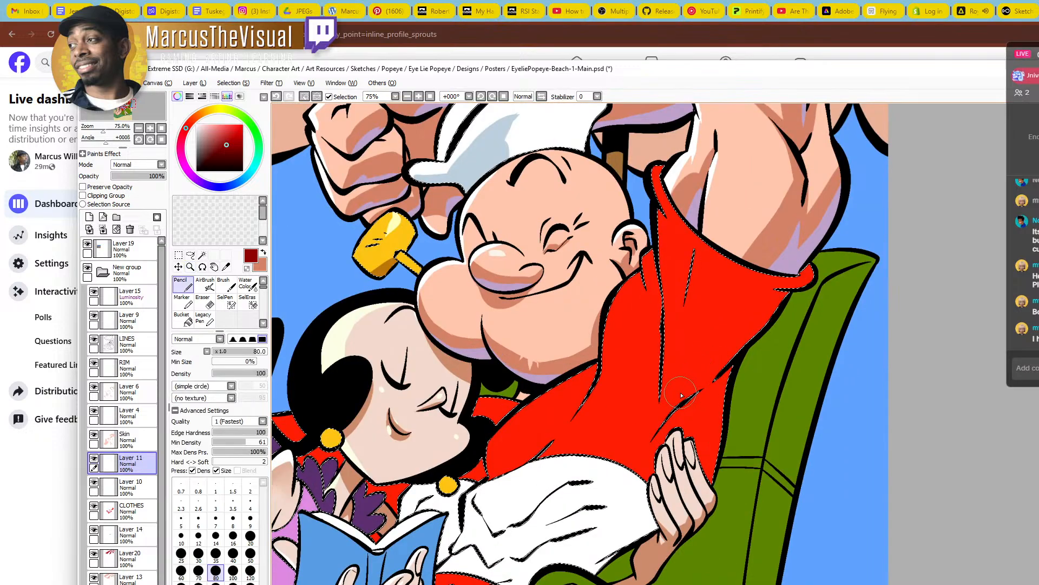
key("bracketright")
key("bracketright")
key("bracketright")
mouse_move(706, 366)
left_mouse_down()
mouse_move(667, 414)
mouse_move(718, 359)
left_mouse_up()
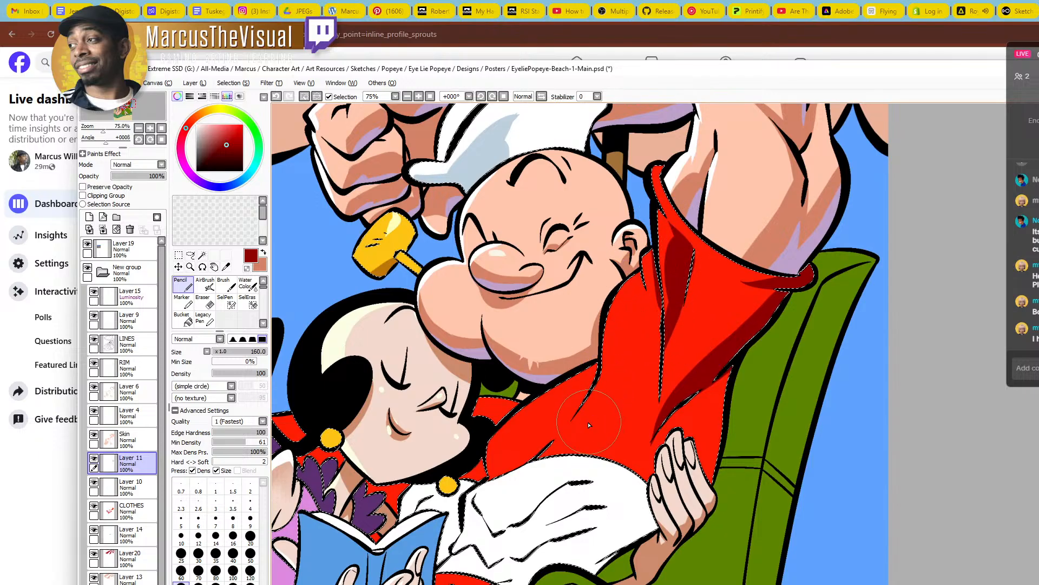
Shade the shirt folds running down from the collar beneath Popeye's ear, and undo the last stroke
left_click_drag(644, 375, 791, 385)
mouse_move(793, 368)
left_mouse_down()
mouse_move(769, 389)
mouse_move(728, 435)
left_mouse_up()
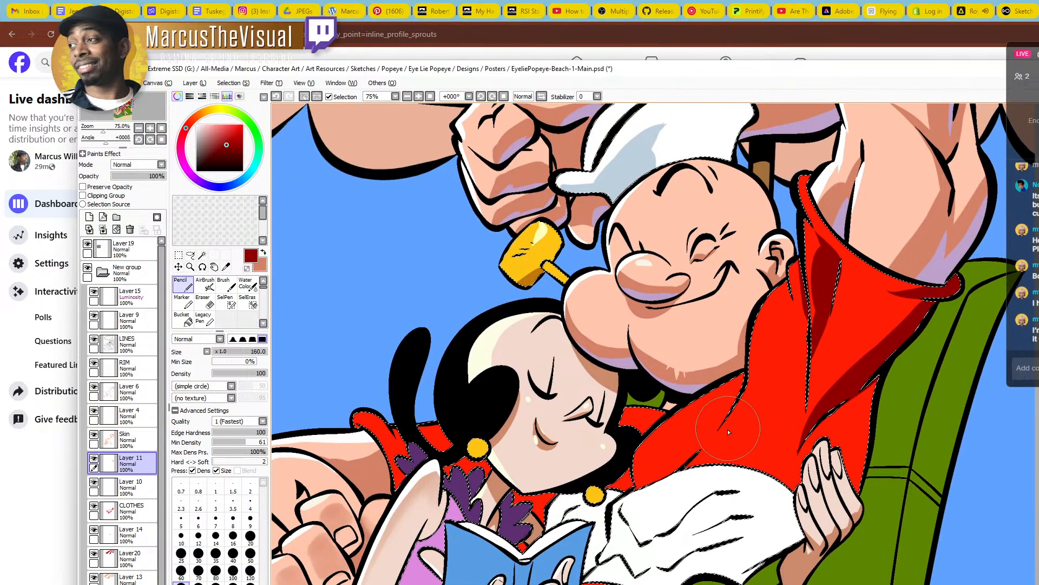
left_click_drag(774, 386, 777, 381)
mouse_move(801, 346)
left_mouse_down()
mouse_move(776, 383)
mouse_move(805, 336)
mouse_move(801, 303)
mouse_move(805, 347)
mouse_move(806, 306)
mouse_move(775, 360)
mouse_move(802, 327)
mouse_move(791, 359)
mouse_move(766, 391)
mouse_move(805, 360)
left_mouse_up()
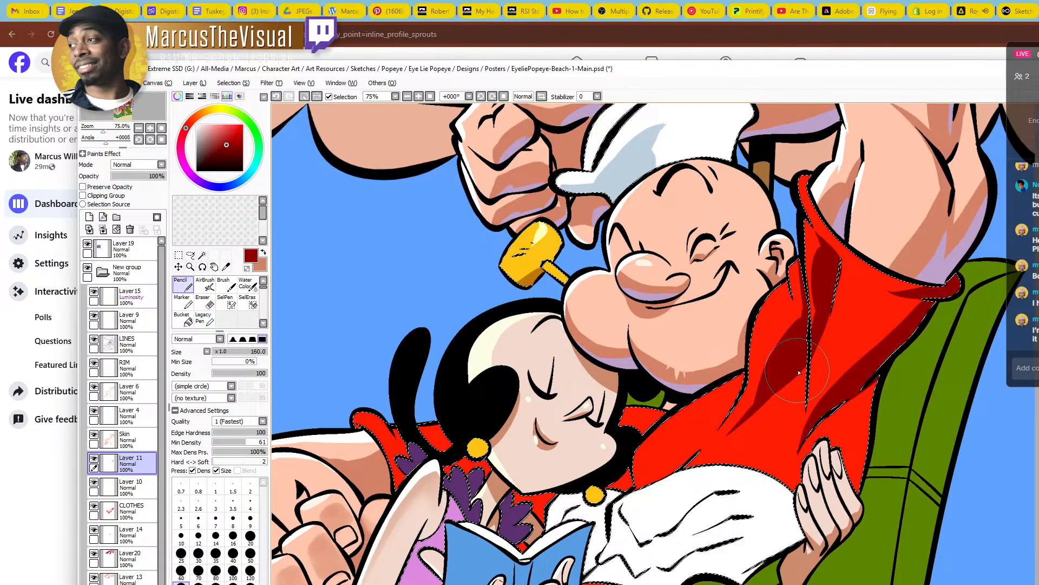
key("ctrl+z")
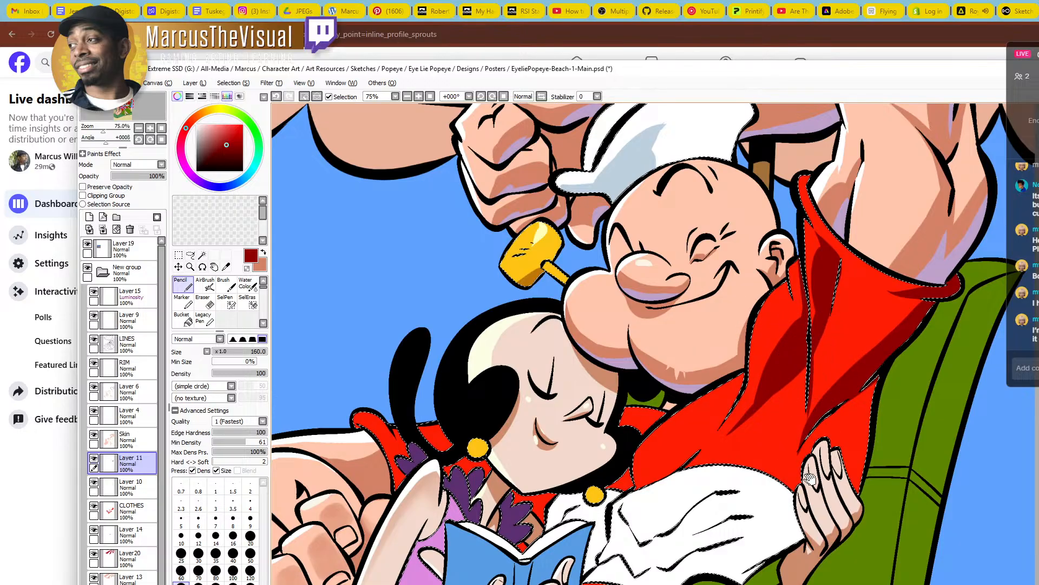
Paint dark red shadows on the shirt's chest above the white band and on the collar behind Olive Oyl's hair
left_click_drag(809, 478, 842, 431)
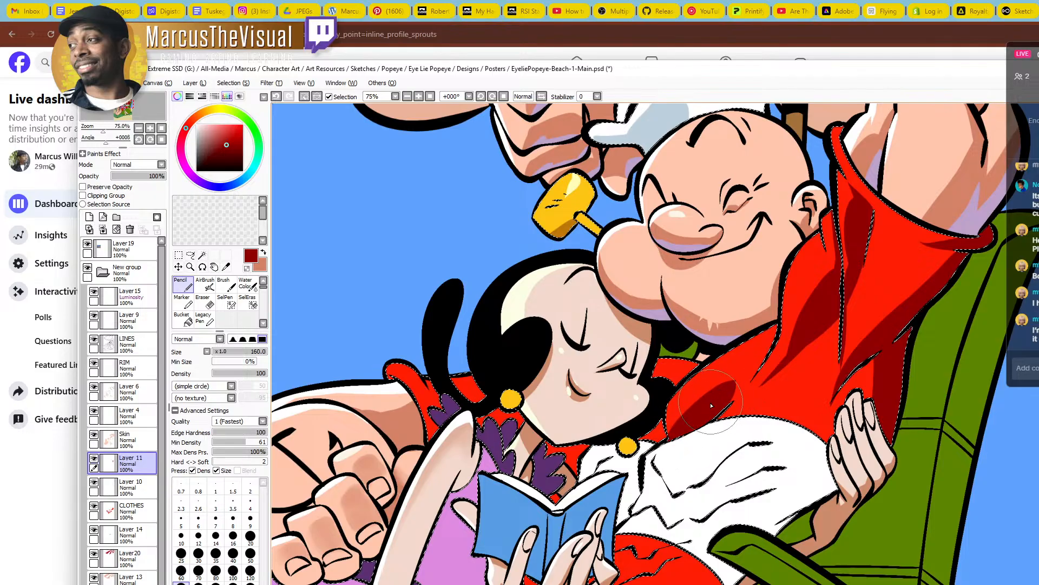
left_click_drag(756, 363, 724, 407)
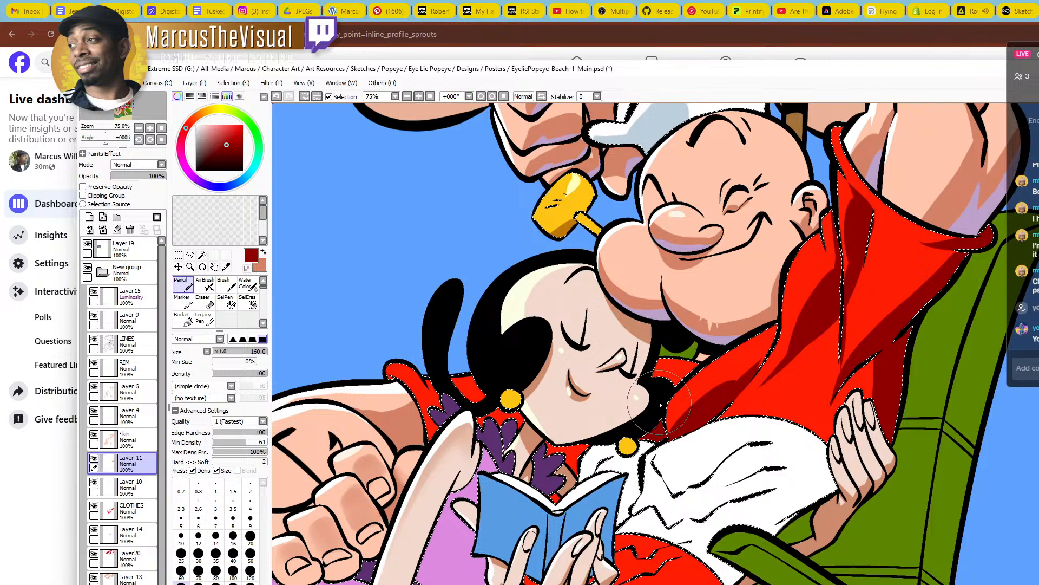
left_click_drag(693, 419, 705, 449)
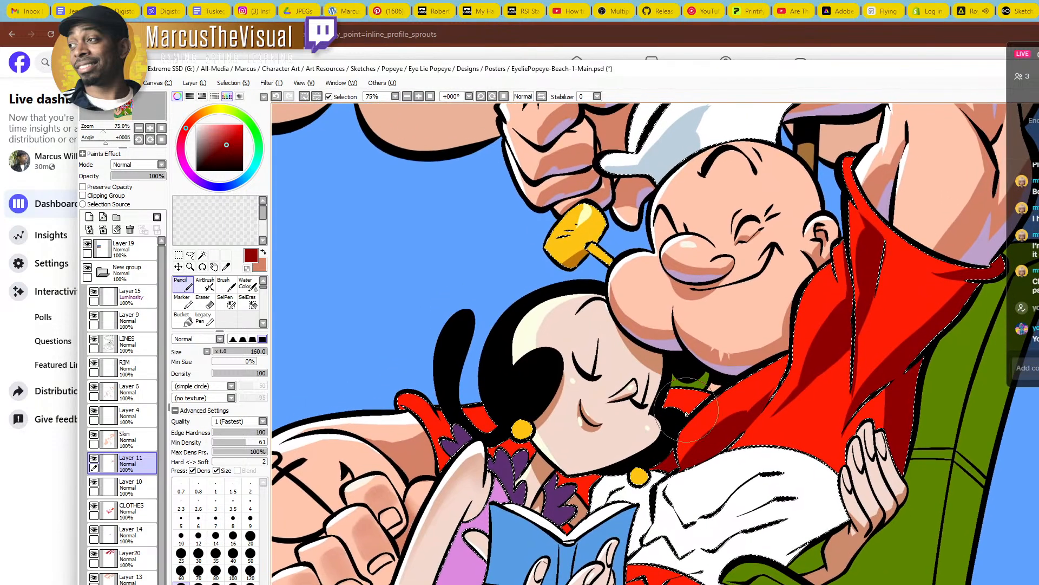
mouse_move(674, 391)
left_mouse_down()
mouse_move(657, 430)
mouse_move(681, 385)
mouse_move(684, 412)
left_mouse_up()
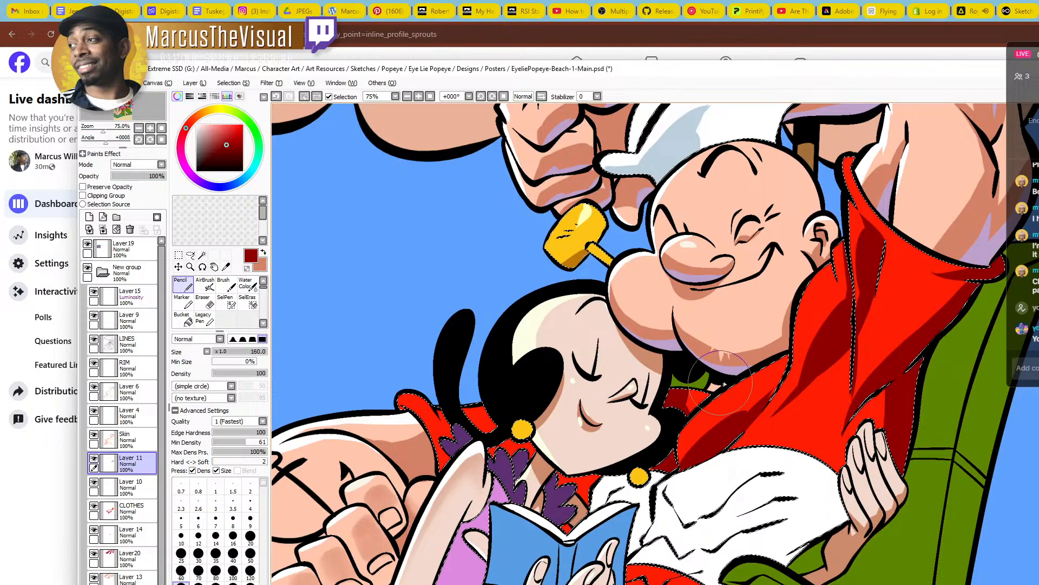
Shade the red shirt patches behind Olive Oyl's earring, neck and purple collar in dark red
left_click_drag(629, 486, 720, 459)
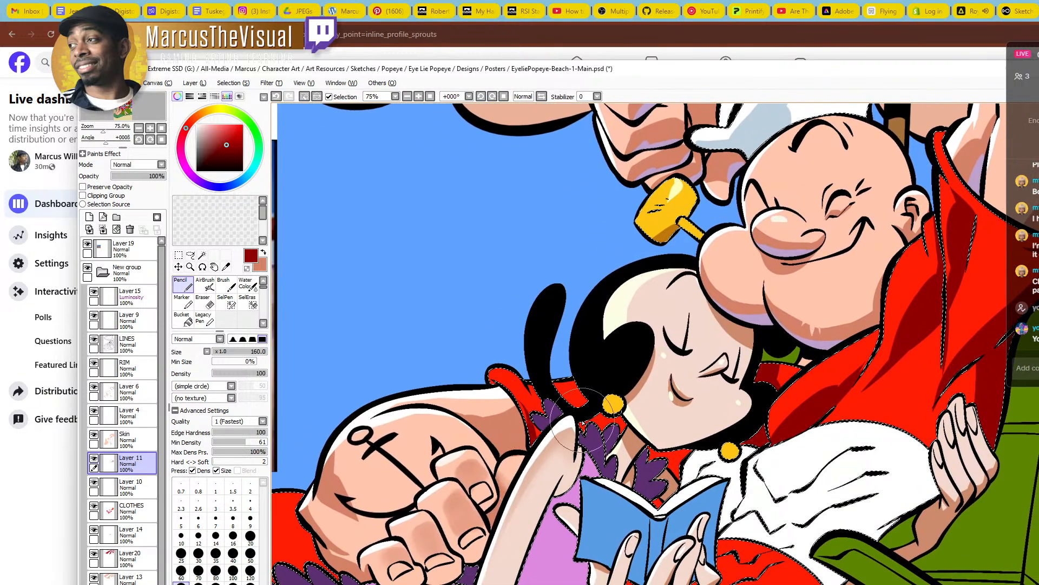
left_click_drag(586, 412, 595, 400)
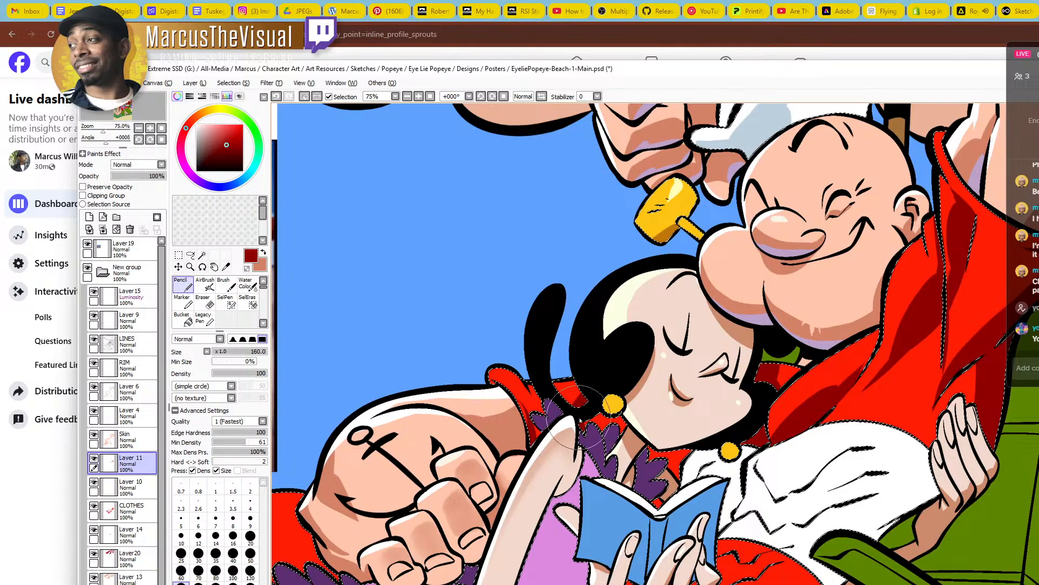
scroll(582, 424, "up", 2)
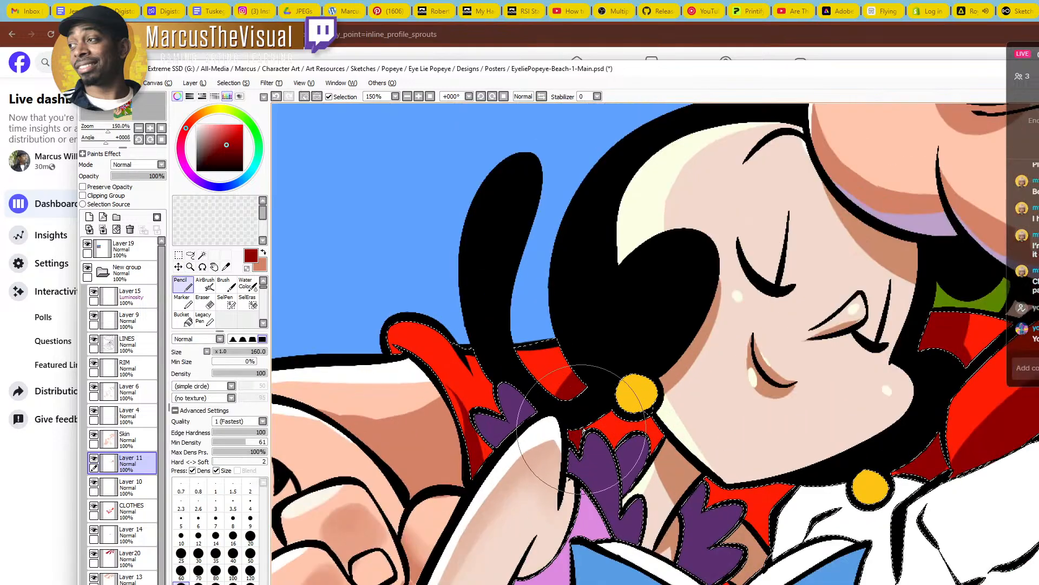
mouse_move(614, 444)
left_mouse_down()
mouse_move(610, 418)
mouse_move(616, 442)
mouse_move(629, 422)
mouse_move(658, 435)
mouse_move(645, 430)
mouse_move(650, 418)
mouse_move(653, 440)
left_mouse_up()
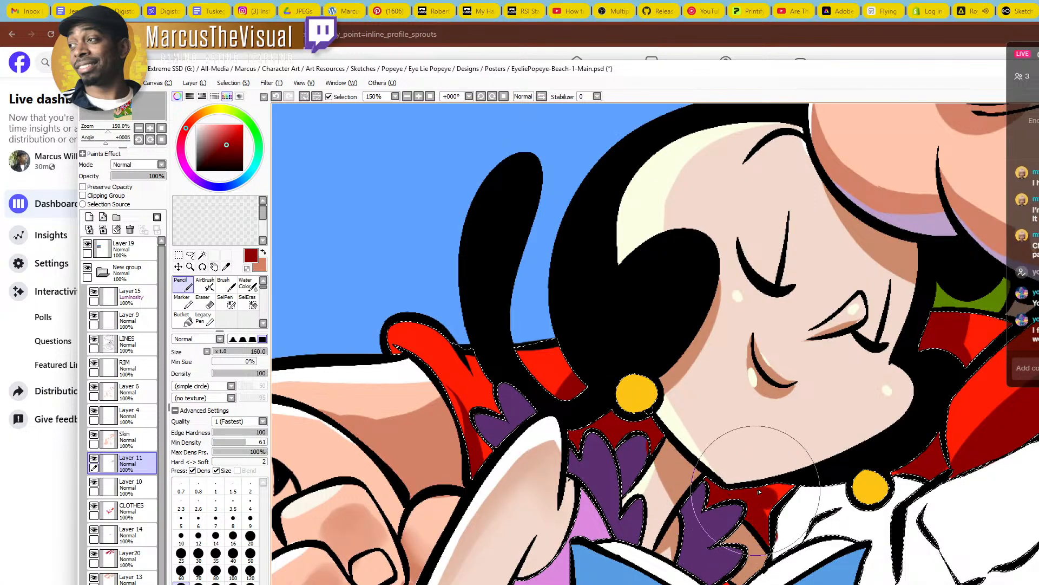
key("e")
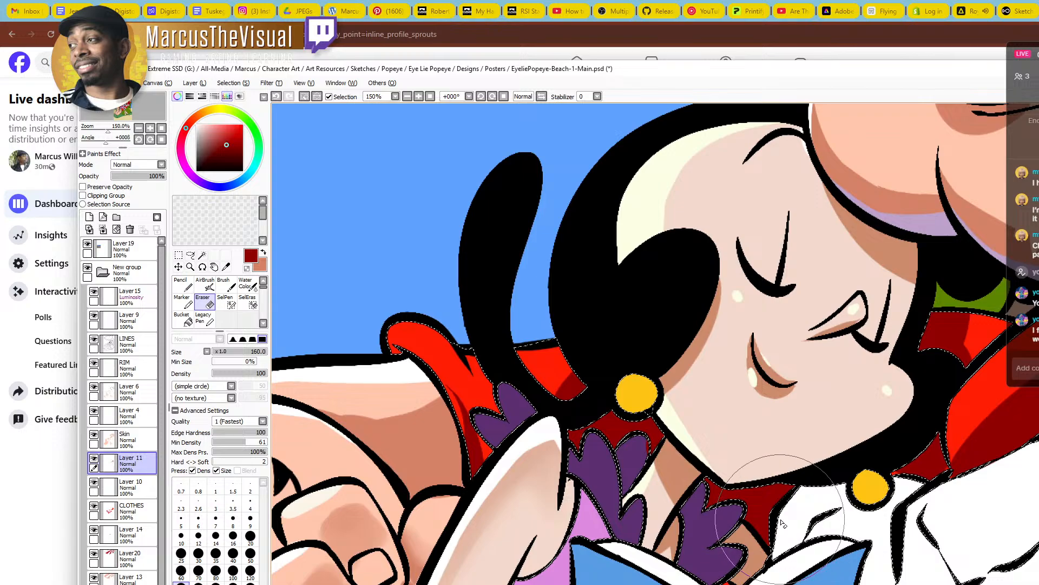
Select the red waist area of Popeye's shorts and his red shirt with the Magic Wand on the LINES layer
key("z")
scroll(767, 495, "down", 2)
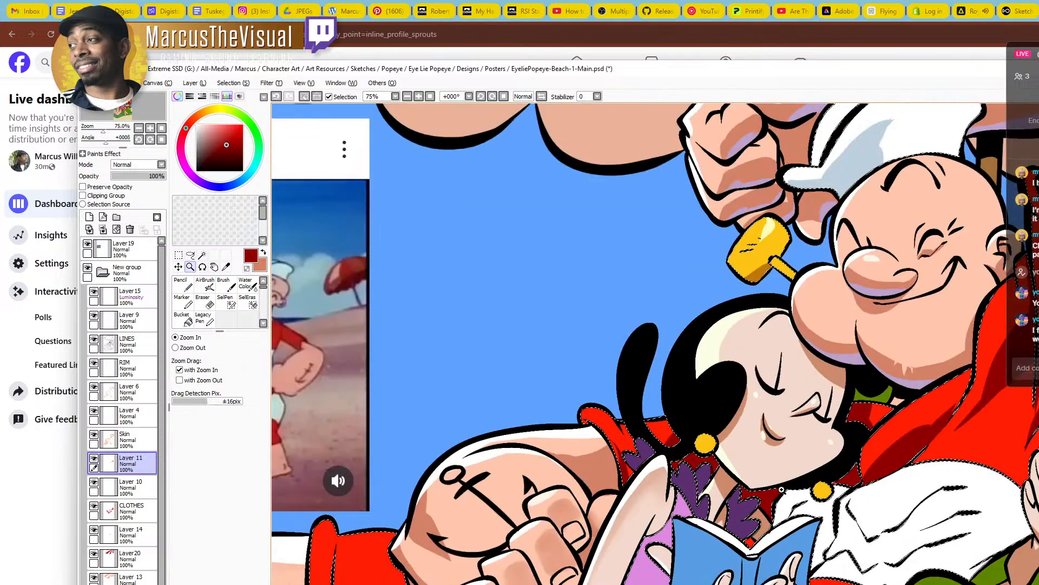
scroll(817, 506, "down", 1)
left_click_drag(819, 506, 792, 428)
scroll(793, 429, "down", 1)
left_click_drag(782, 471, 770, 424)
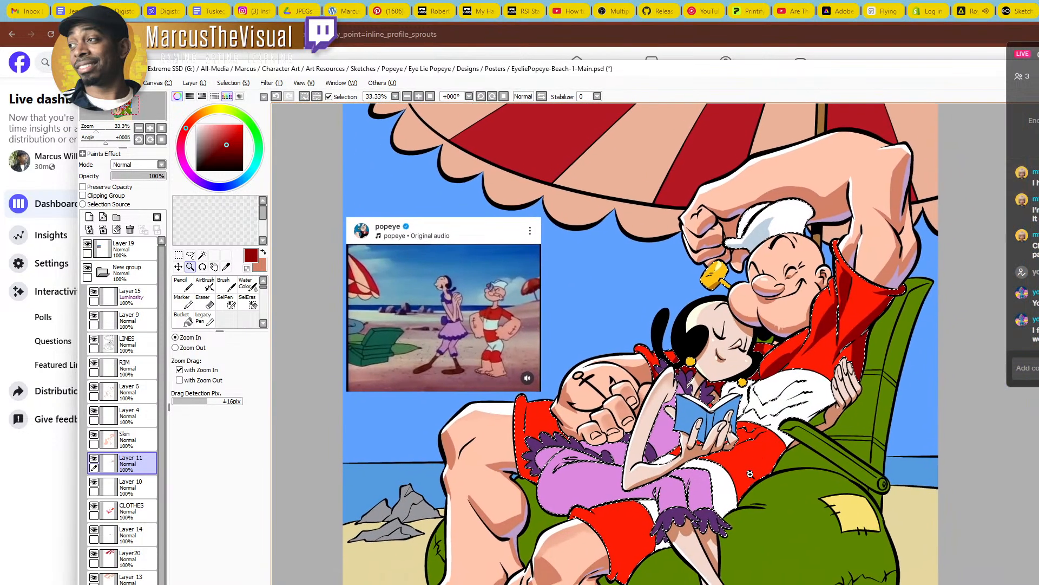
scroll(770, 424, "up", 3)
left_click_drag(613, 445, 784, 514)
key("n")
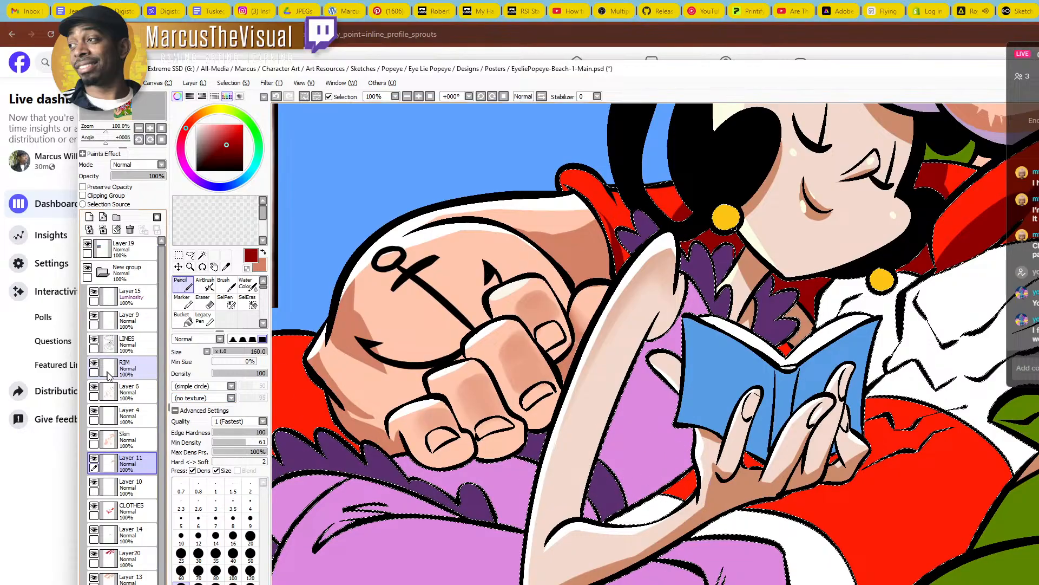
left_click(124, 348)
key("w")
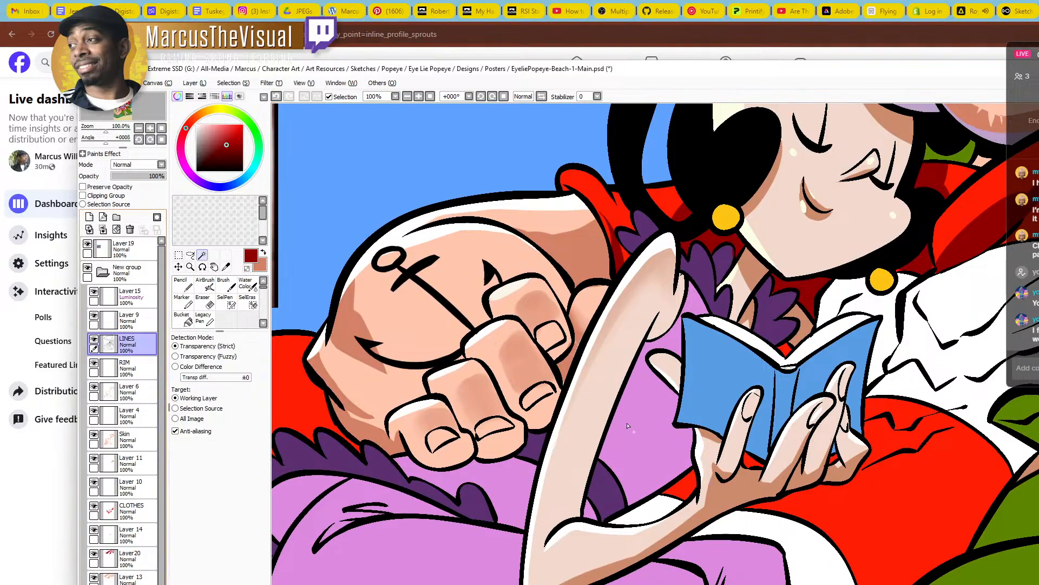
left_click(683, 489)
left_click(840, 490)
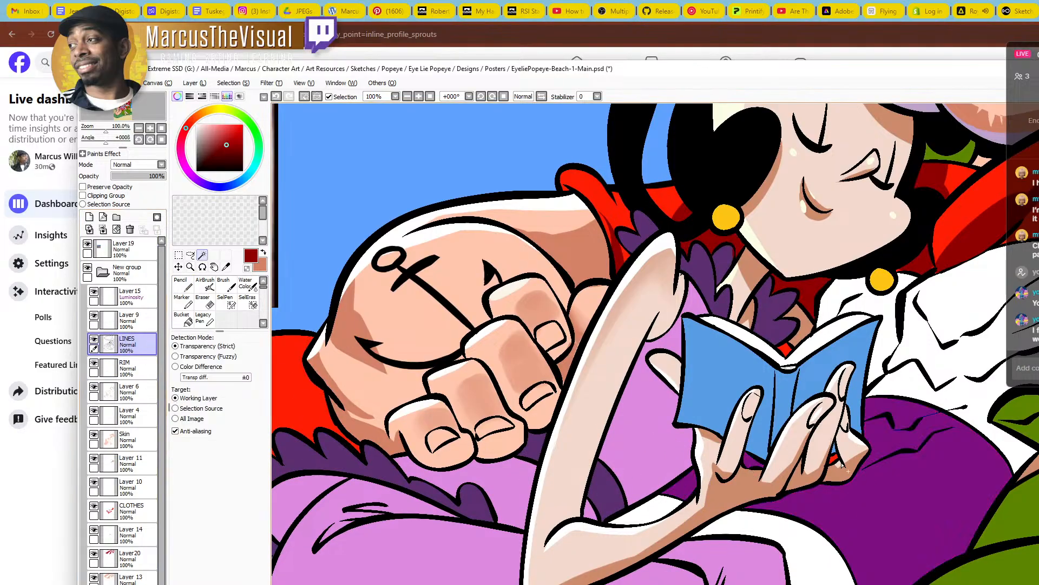
left_click_drag(908, 380, 843, 374)
left_click(817, 386)
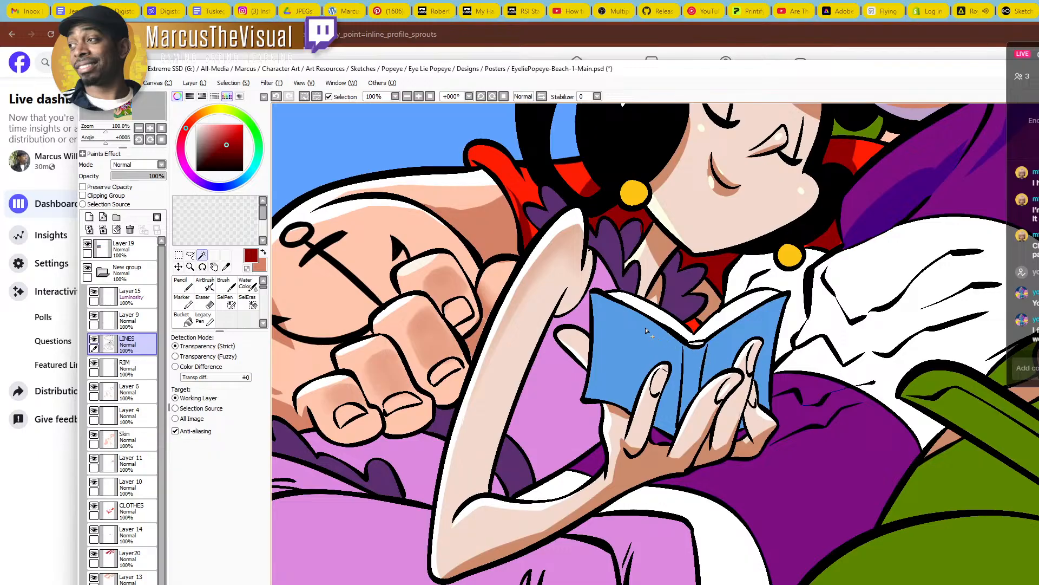
Add the front red leg of Popeye's shorts and its rolled cuff to the selection
left_click_drag(553, 567, 808, 344)
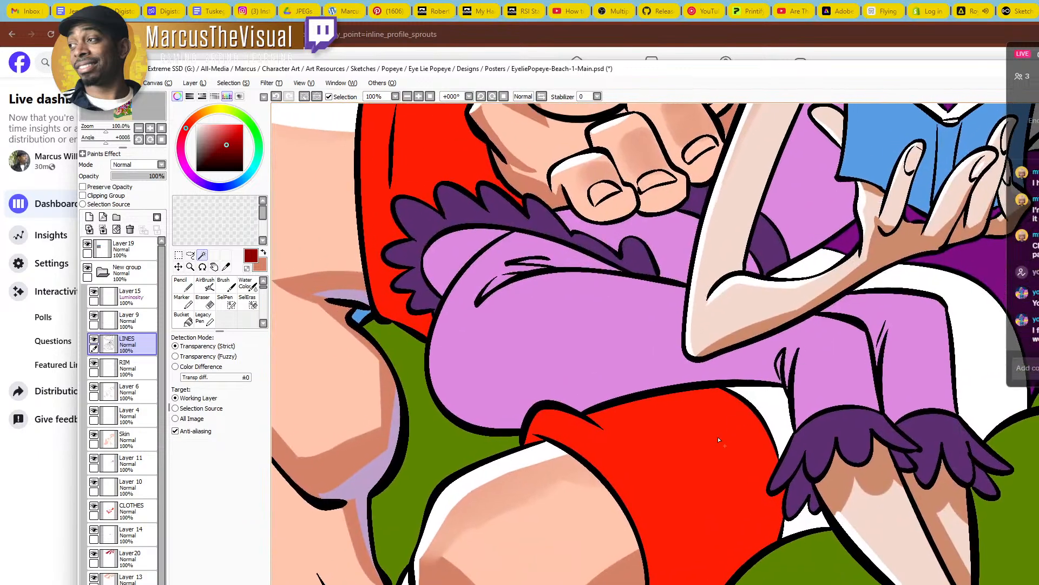
left_click(719, 437)
key("a")
key("w")
left_click_drag(554, 428, 523, 441)
left_click(537, 434)
key("a")
left_click_drag(540, 364, 621, 567)
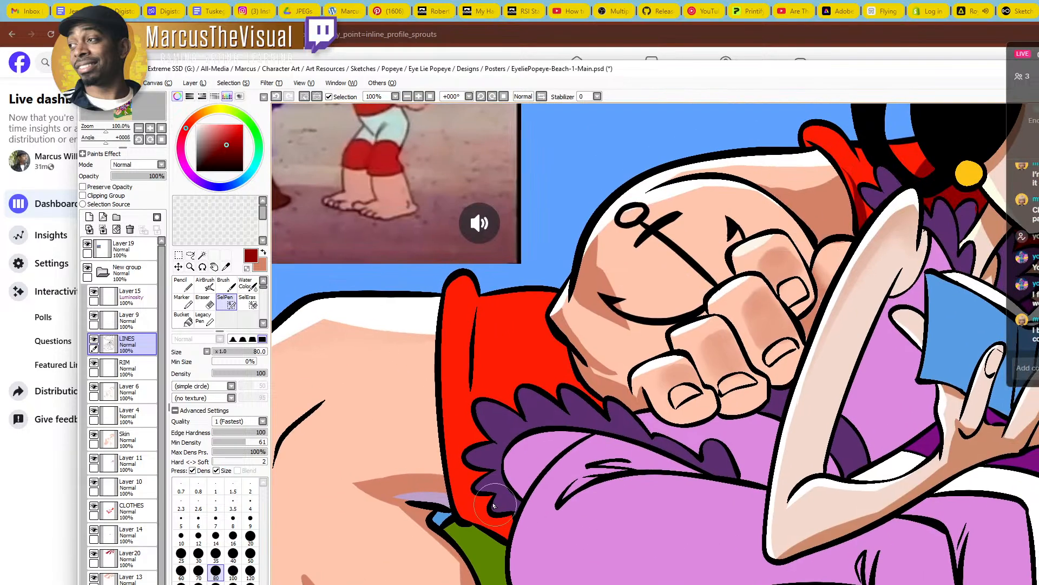
Add the shorts' other red leg beside Olive Oyl's purple frill to the selection, filling the sliver by the fist with SelPen
key("w")
left_click(495, 480)
key("a")
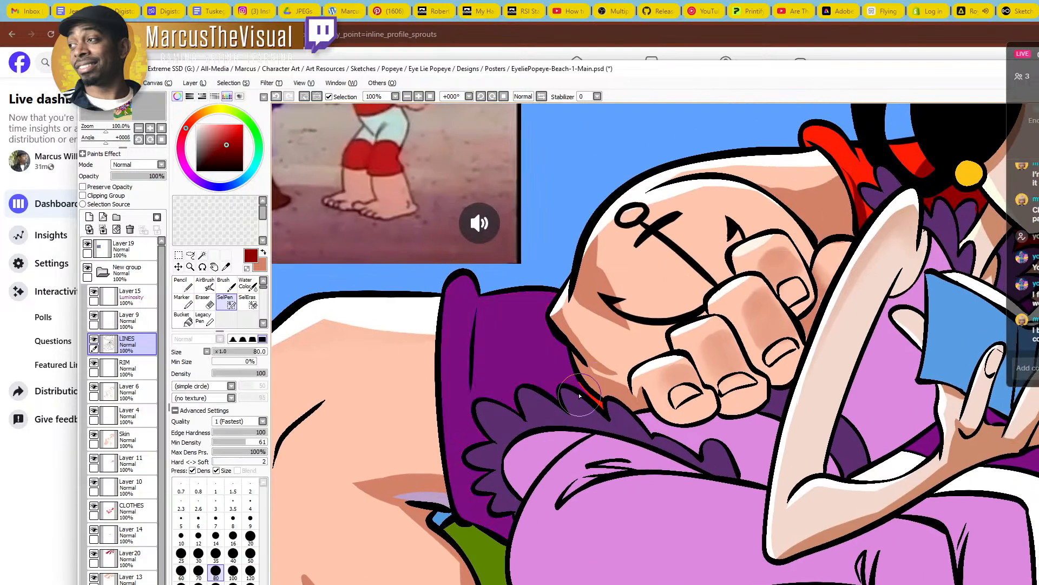
left_click_drag(577, 380, 596, 403)
Paint dark red shadows on the lower hem and rolled cuff of the shorts' front leg on Layer 11 with the Pencil
key("ctrl+alt+space")
left_click(583, 372, "ctrl+alt")
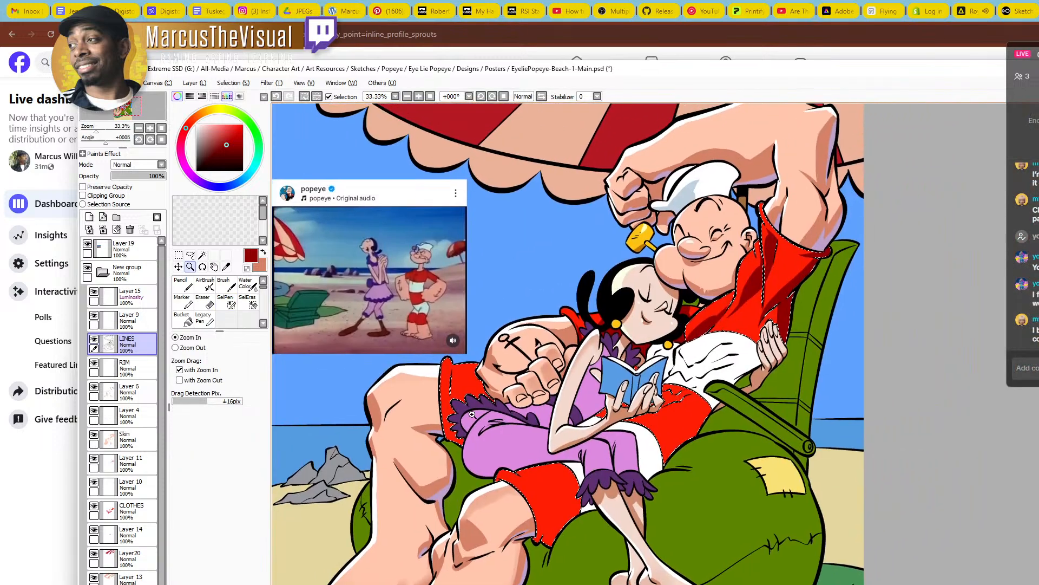
left_click(128, 464)
left_click(720, 498)
left_click(720, 498)
left_click_drag(698, 465, 683, 543)
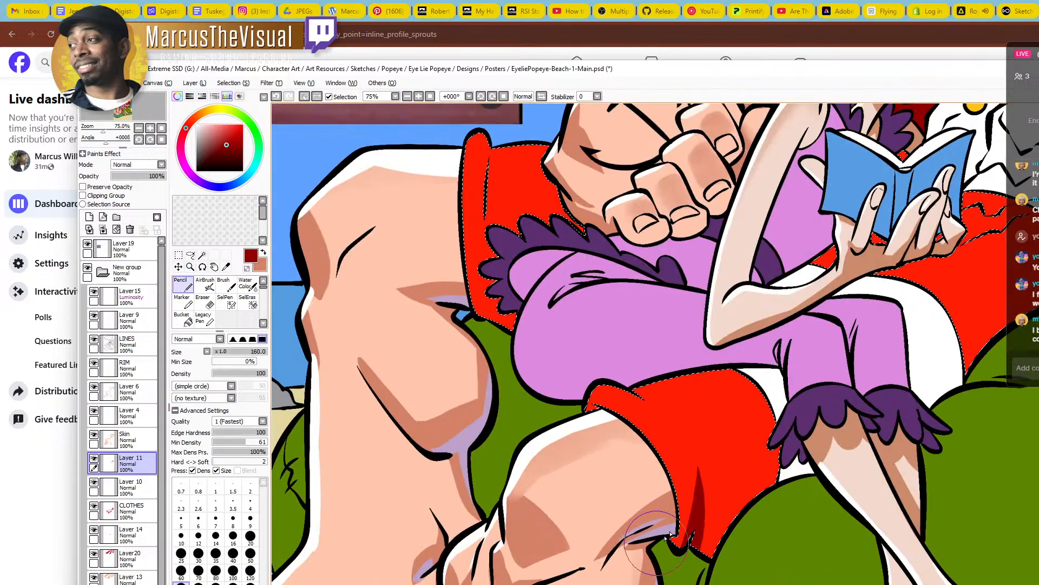
mouse_move(695, 482)
left_mouse_down()
mouse_move(700, 528)
mouse_move(713, 523)
mouse_move(703, 509)
mouse_move(716, 534)
left_mouse_up()
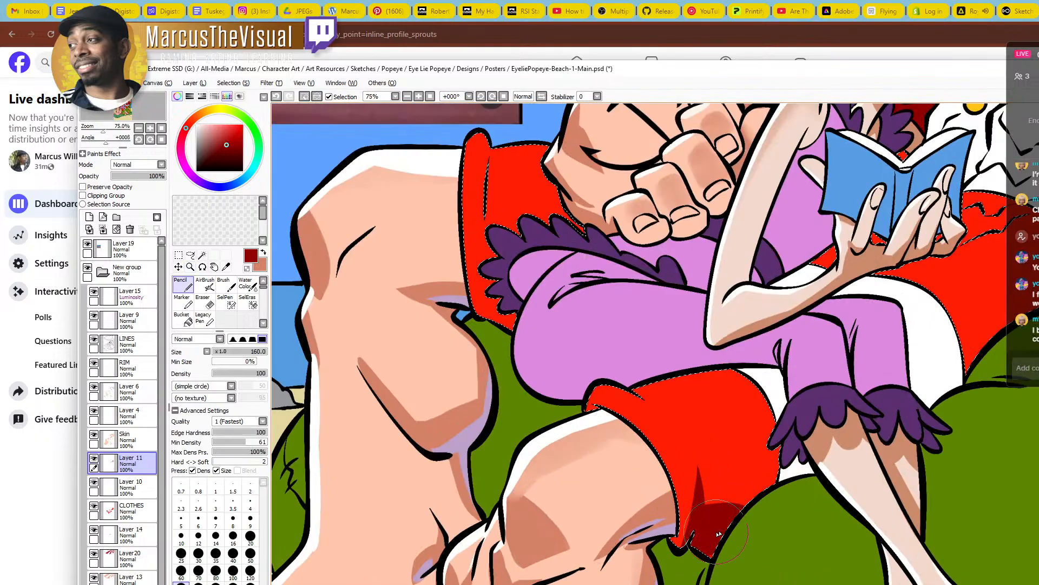
left_click_drag(588, 400, 606, 411)
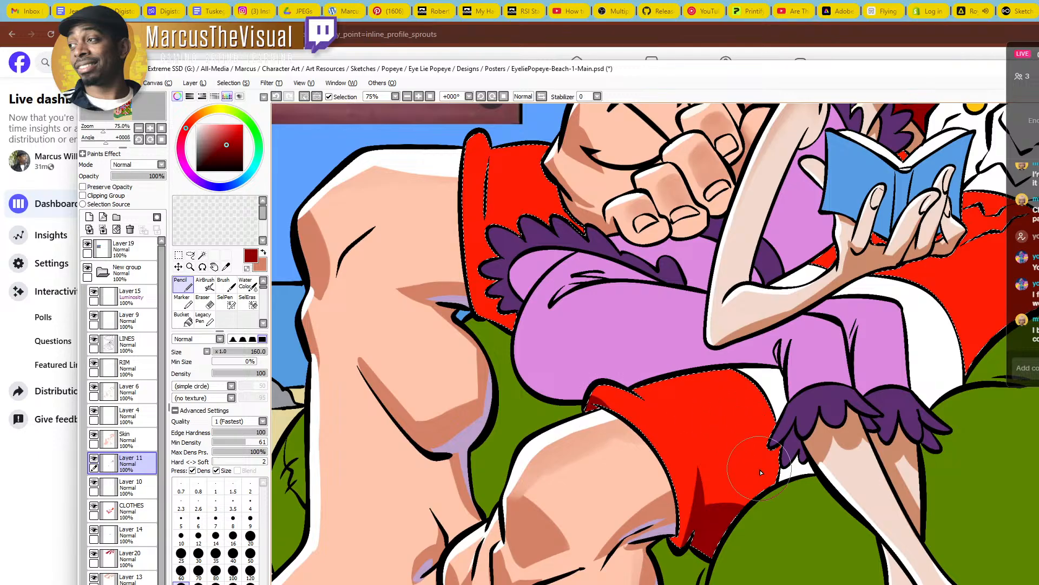
mouse_move(705, 509)
left_mouse_down()
mouse_move(771, 481)
mouse_move(715, 553)
left_mouse_up()
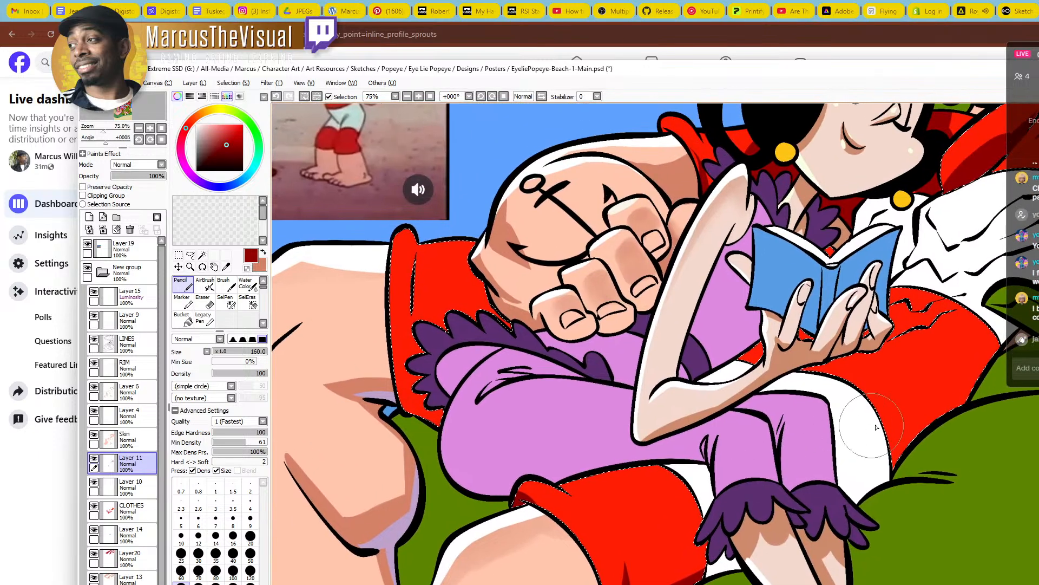
Paint dark red shadow folds on the red midsection of Popeye's swimsuit behind the woman's hand and book
left_click_drag(900, 452, 816, 541)
left_click_drag(753, 436, 773, 435)
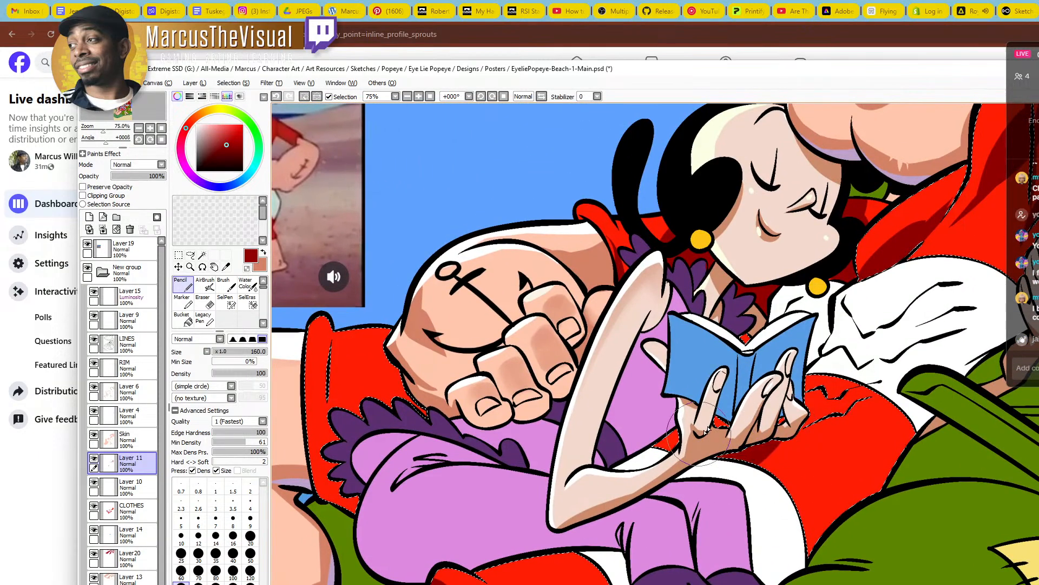
left_click_drag(710, 409, 643, 453)
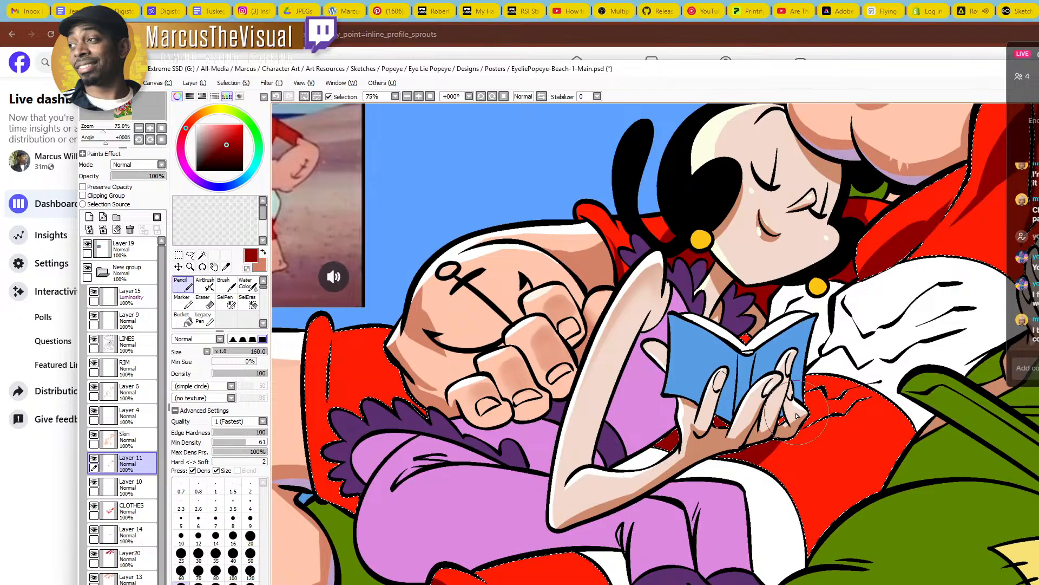
mouse_move(812, 386)
left_mouse_down()
mouse_move(827, 377)
mouse_move(825, 387)
left_mouse_up()
key("ctrl+z")
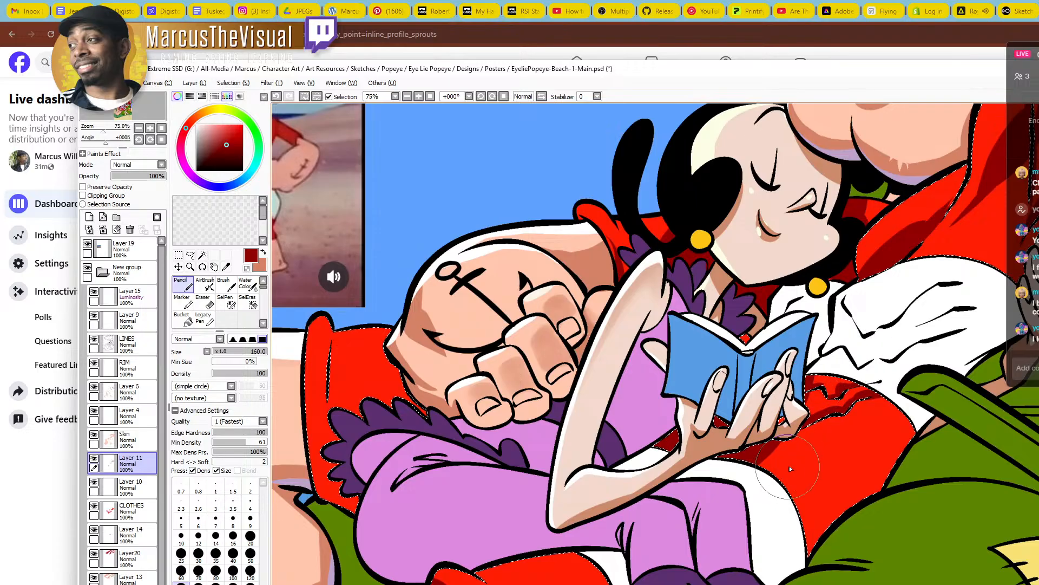
key("ctrl+z")
left_click_drag(755, 477, 831, 450)
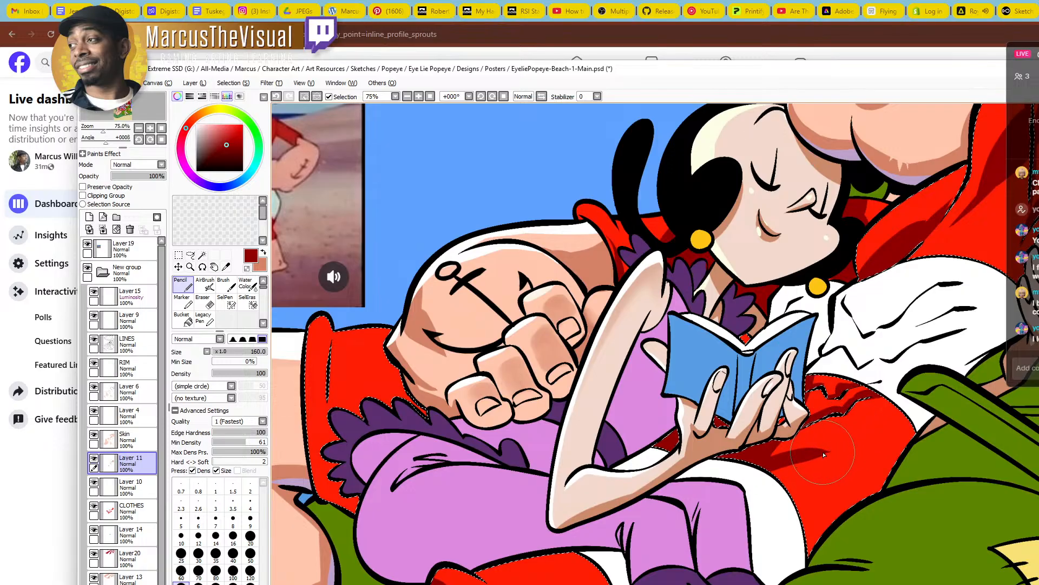
key("ctrl+z")
left_click_drag(834, 443, 863, 430)
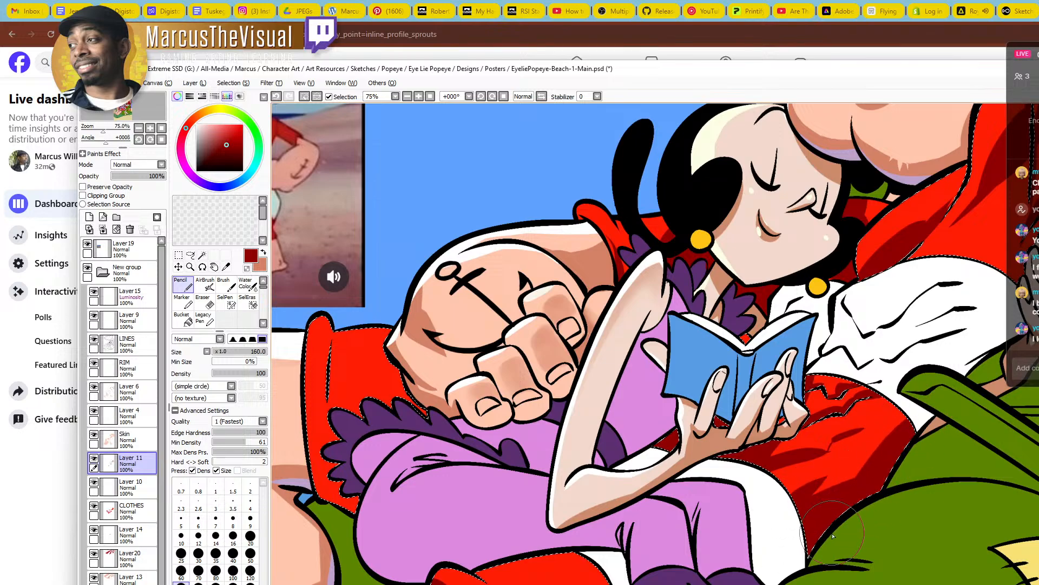
Check the dark red shading across Popeye's red shirt, from the raised sleeve to the torso
left_click_drag(843, 389, 686, 511)
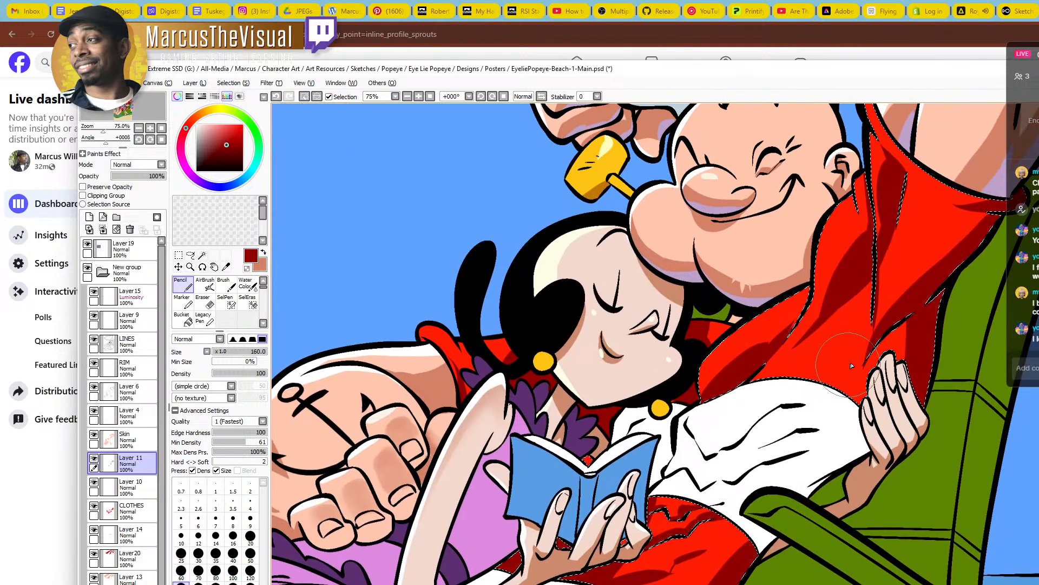
key("e")
key("n")
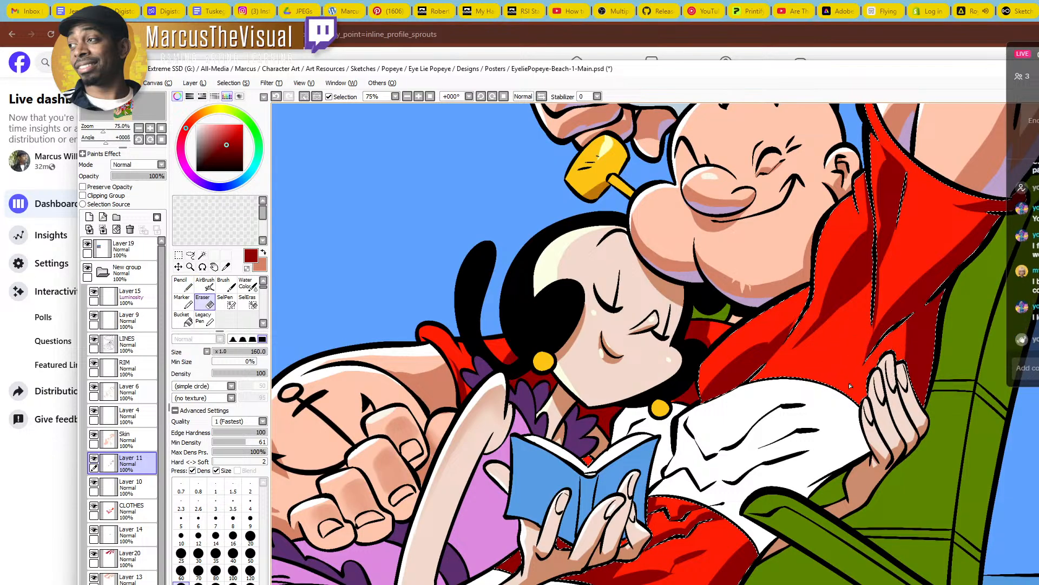
left_click_drag(810, 373, 891, 456)
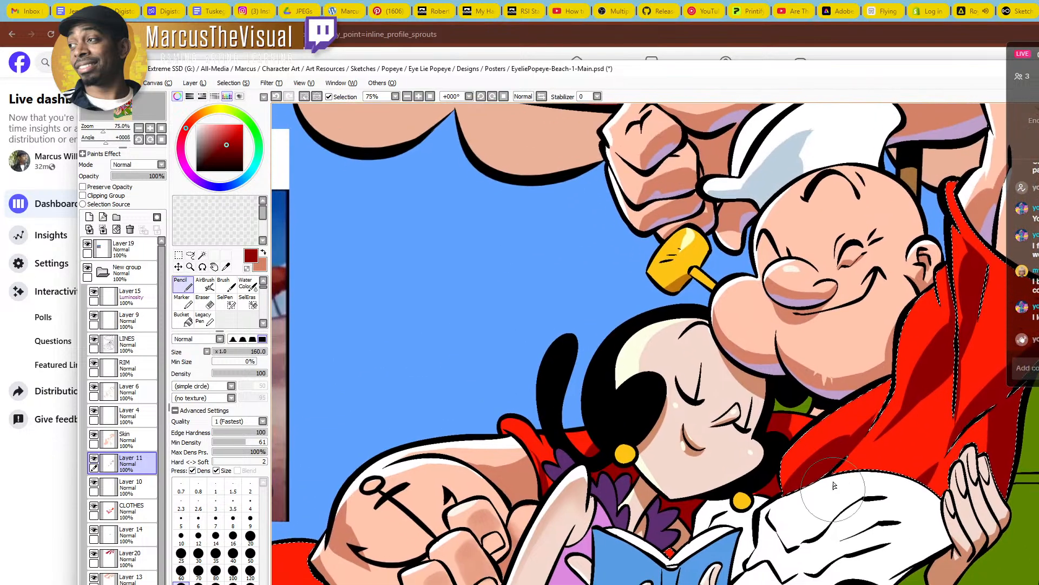
left_click(879, 472, "ctrl+alt")
left_click_drag(786, 528, 836, 398)
left_click(836, 399)
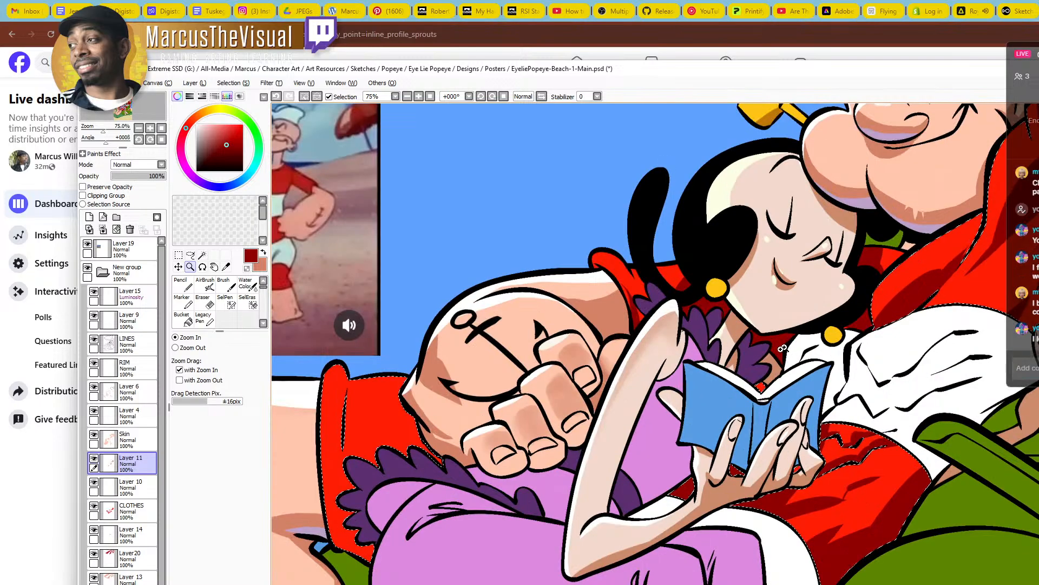
Paint dark red shadows around the purple ruffles on the red trunk leg beside the tattooed forearm
key("n")
left_click_drag(682, 505, 746, 477)
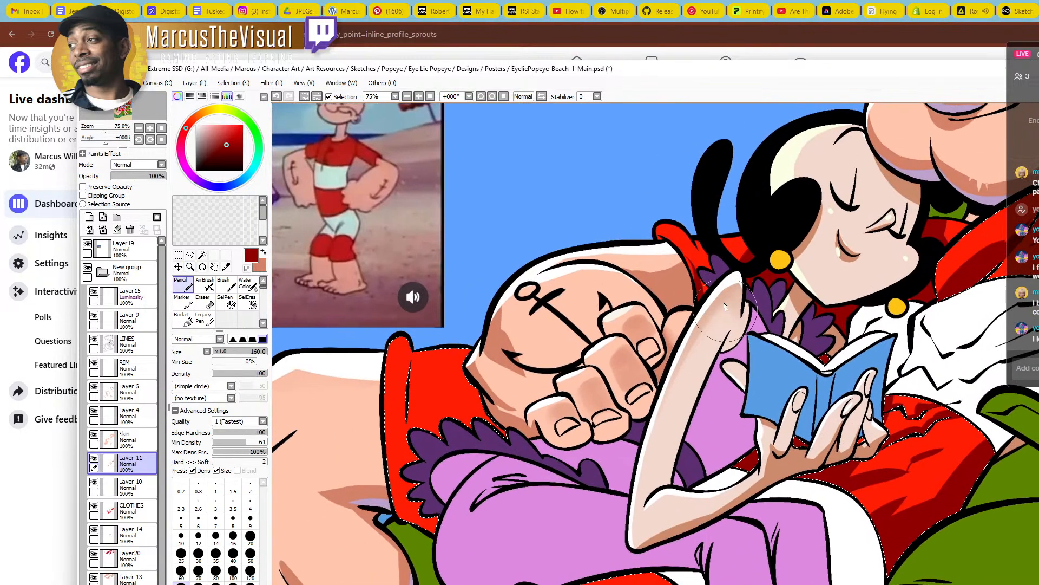
left_click_drag(632, 567, 763, 421)
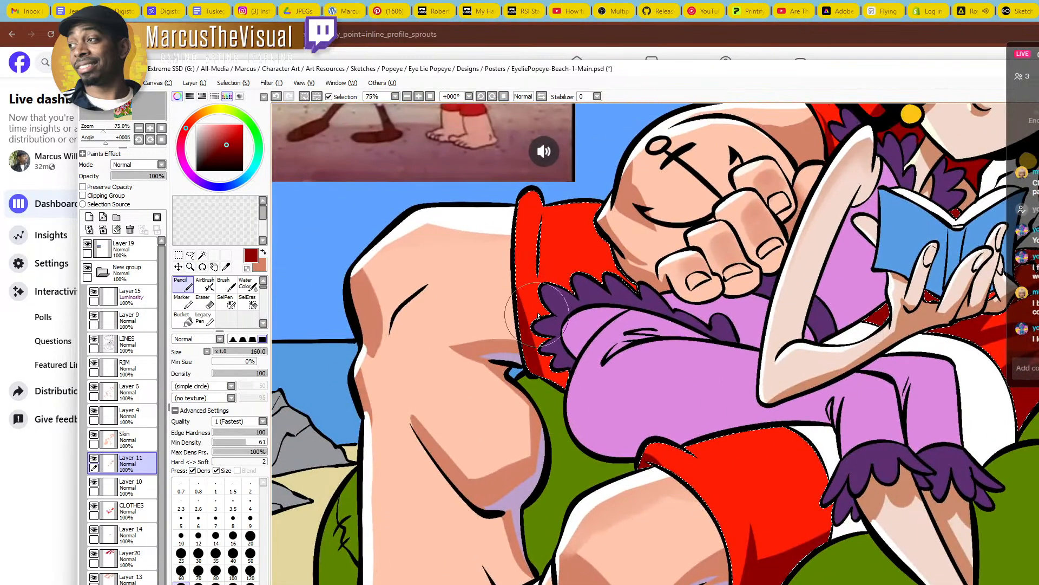
left_click_drag(570, 287, 567, 402)
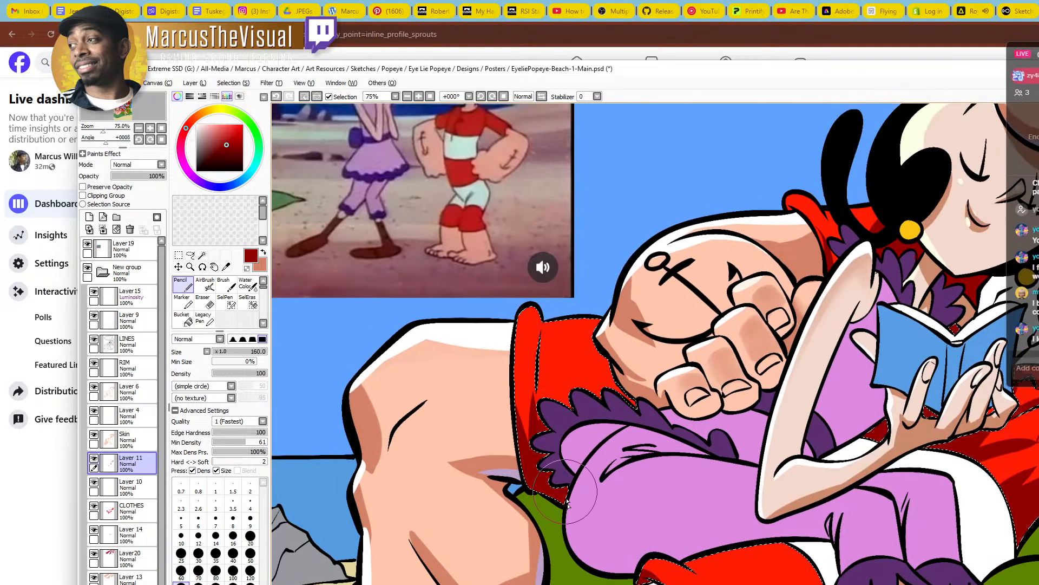
key("ctrl+z")
mouse_move(542, 446)
left_mouse_down()
mouse_move(548, 399)
mouse_move(537, 398)
mouse_move(567, 402)
mouse_move(544, 392)
mouse_move(612, 399)
mouse_move(575, 394)
mouse_move(637, 392)
left_mouse_up()
left_click_drag(560, 399, 636, 385)
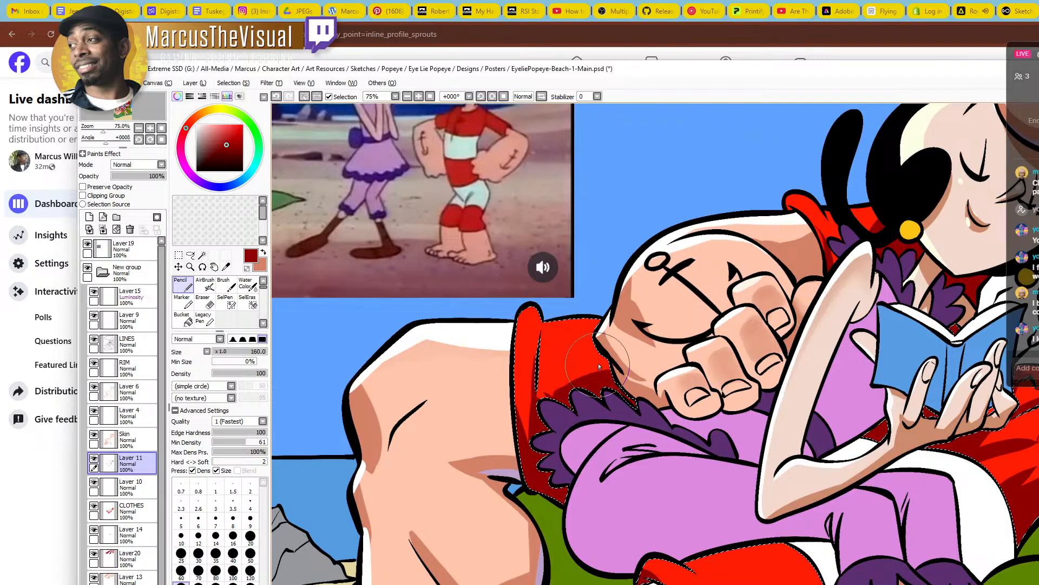
left_click_drag(574, 363, 652, 397)
key("ctrl+z")
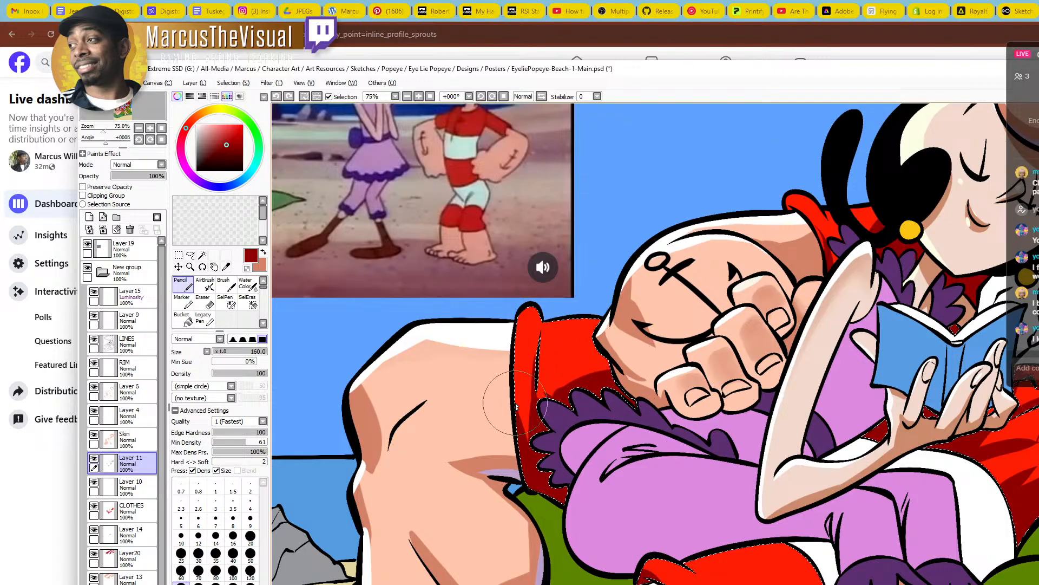
Sample the orange highlight color from the red fabric in EyeLie-HeaderImage-FLAT.jpg and return to the beach poster
scroll(606, 410, "down", 3)
left_click_drag(716, 467, 613, 514)
key("ctrl+Tab")
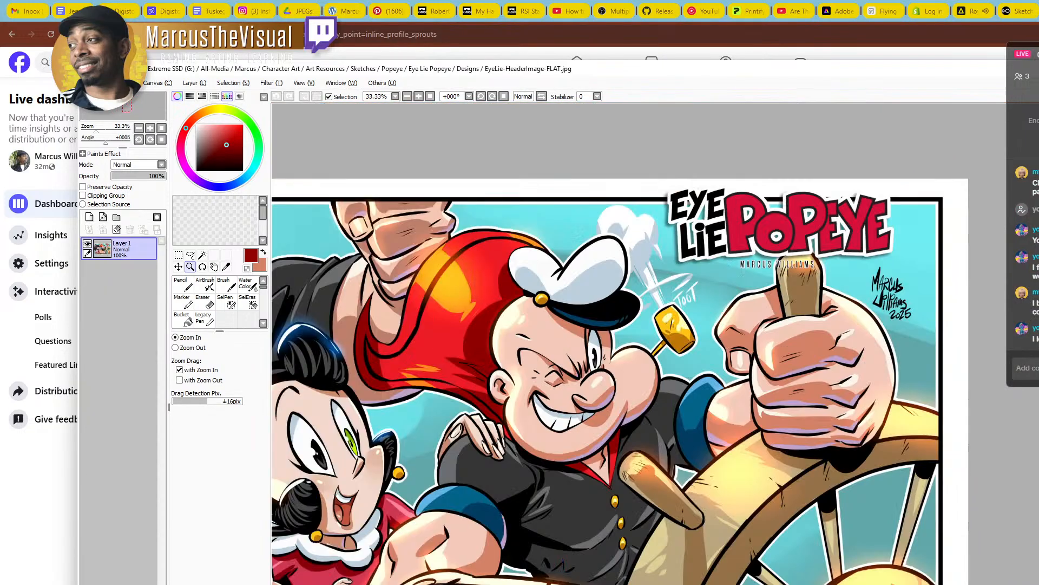
scroll(427, 374, "up", 3)
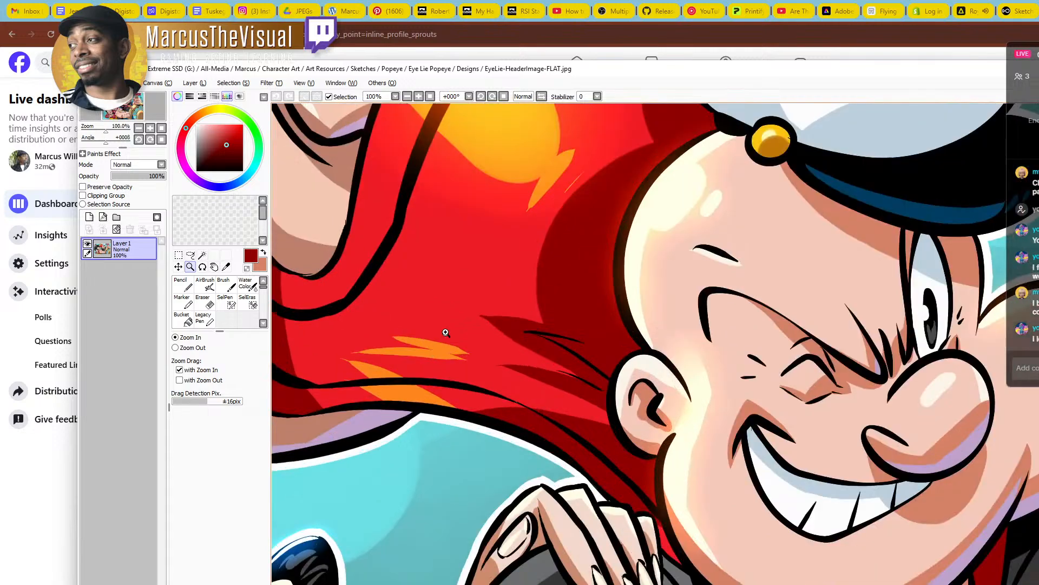
left_click(392, 363, "alt")
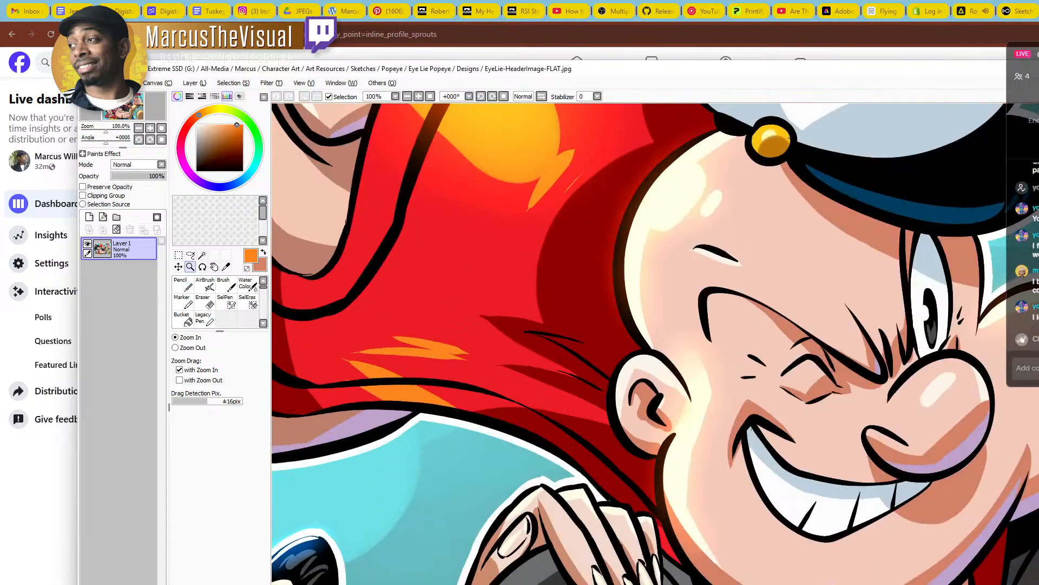
key("ctrl+Tab")
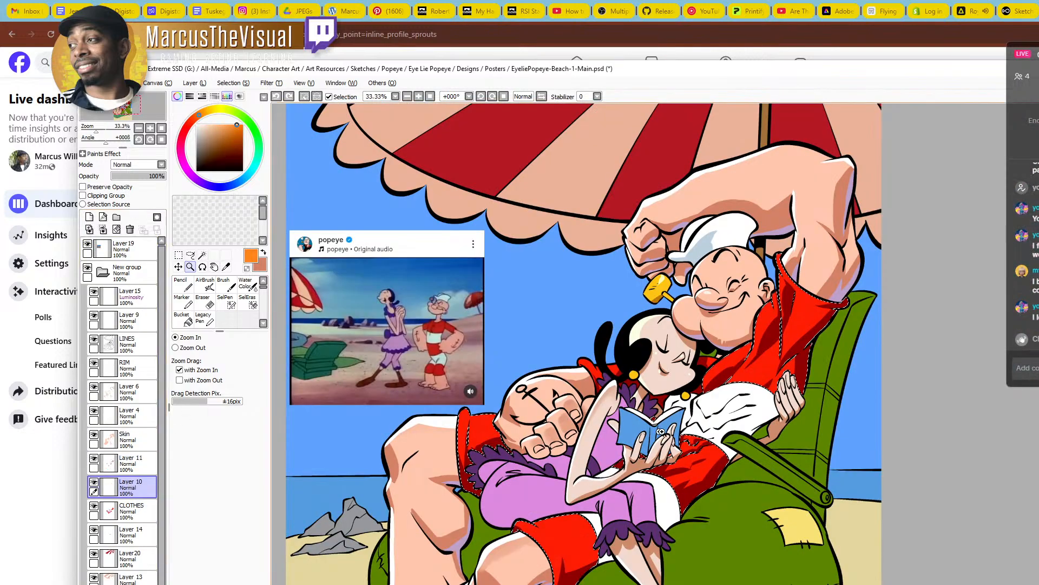
Paint orange highlights along the edge and folds of Popeye's raised red sleeve on Layer 10
scroll(661, 431, "up", 3)
key("n")
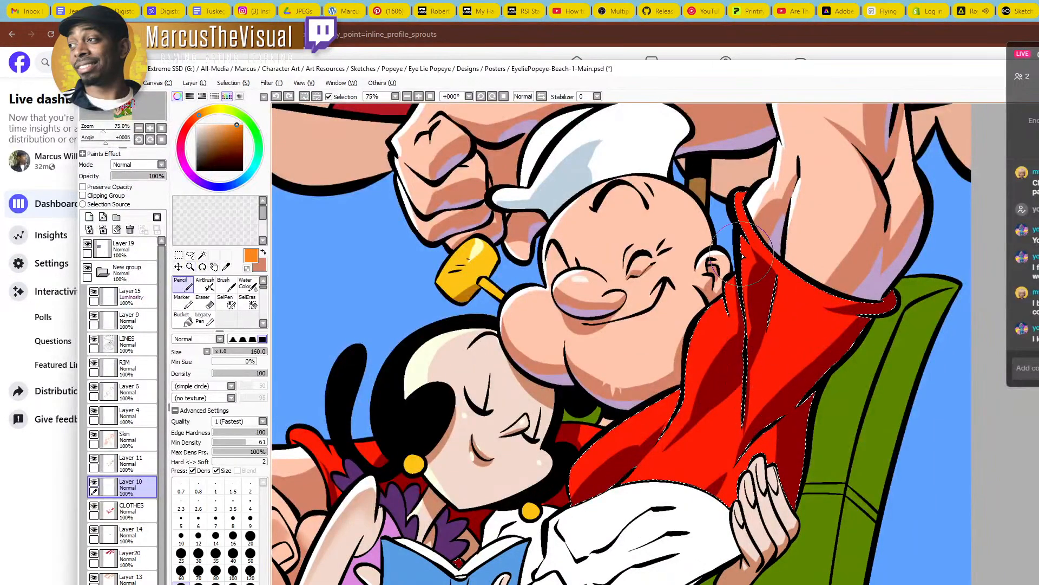
left_click_drag(746, 244, 754, 260)
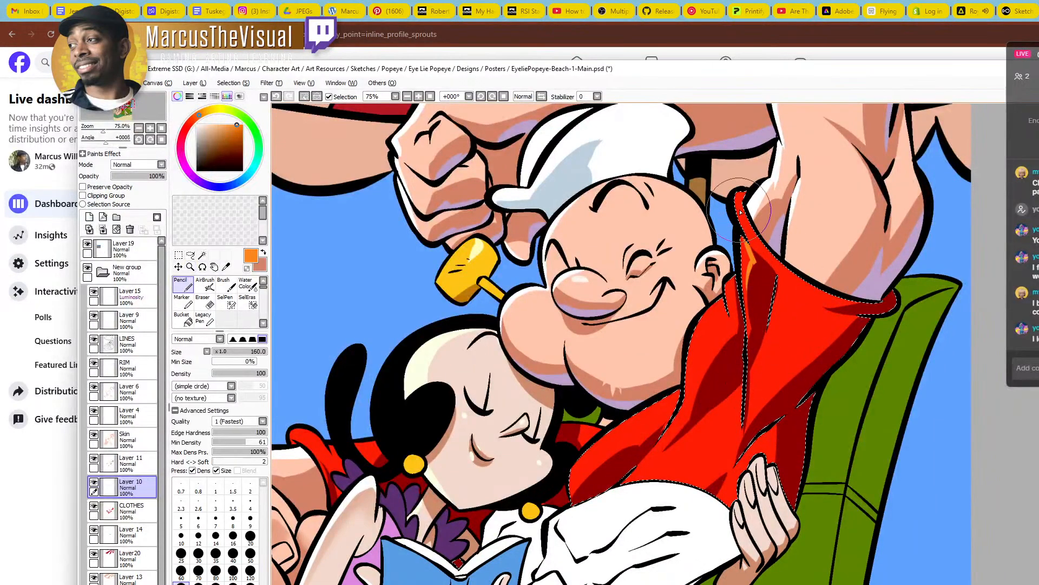
key("ctrl+z")
left_click_drag(750, 231, 814, 285)
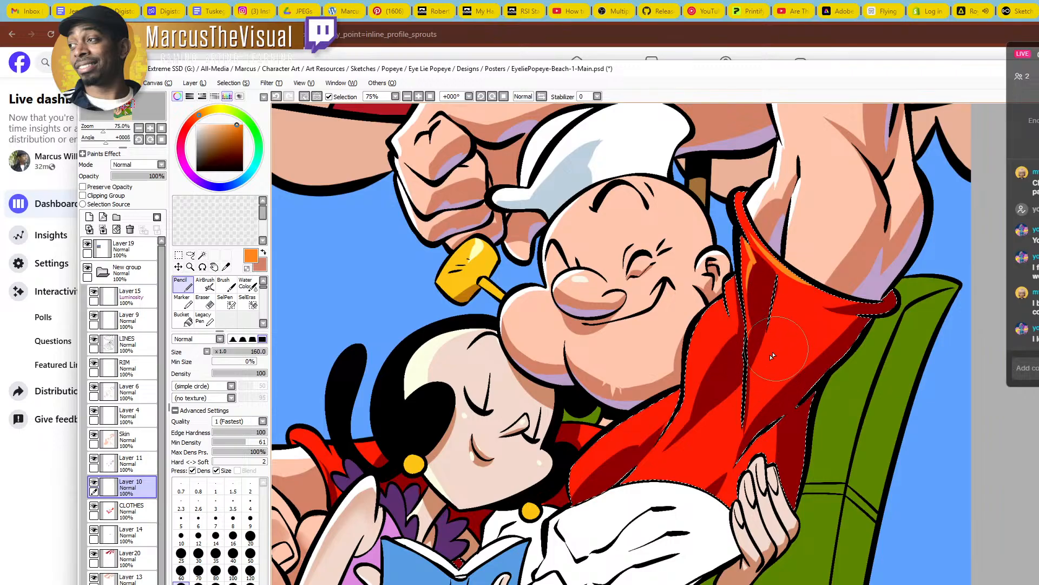
key("ctrl+z")
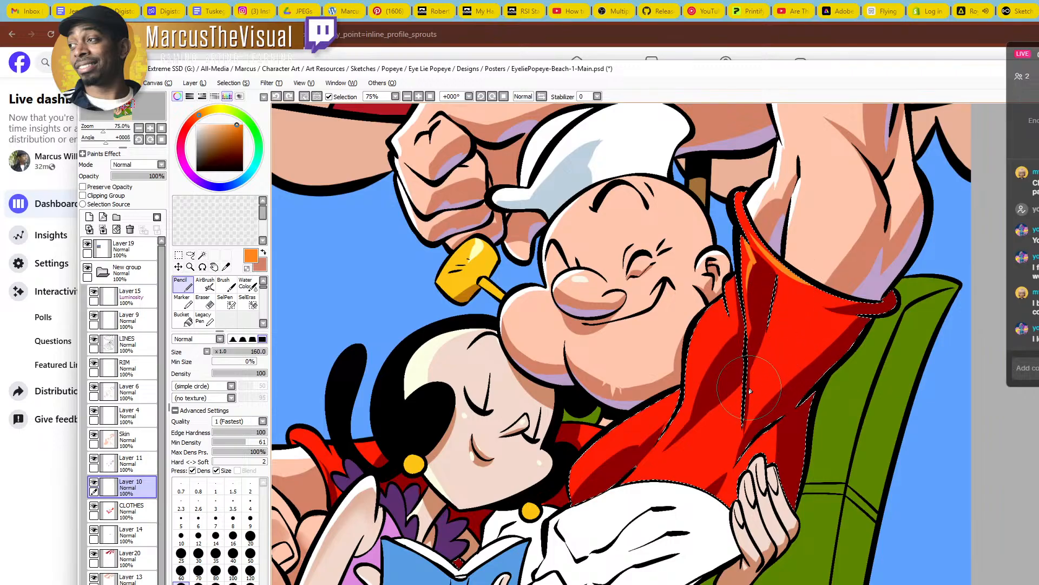
left_click_drag(757, 373, 778, 343)
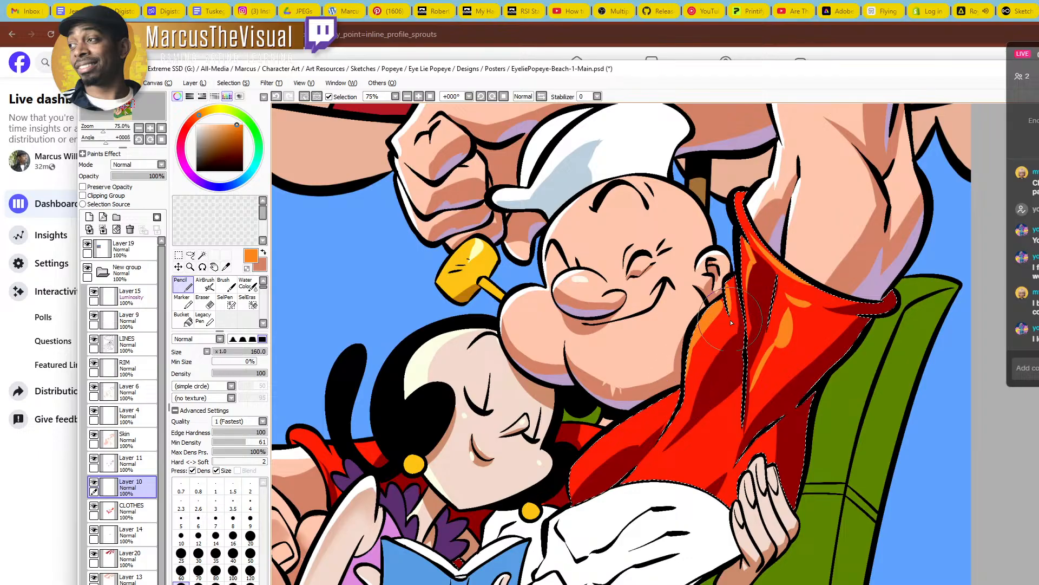
Add orange highlights to the red shirt below Popeye's ear and chin and across the chest folds
mouse_move(729, 307)
left_mouse_down()
mouse_move(739, 264)
mouse_move(718, 327)
left_mouse_up()
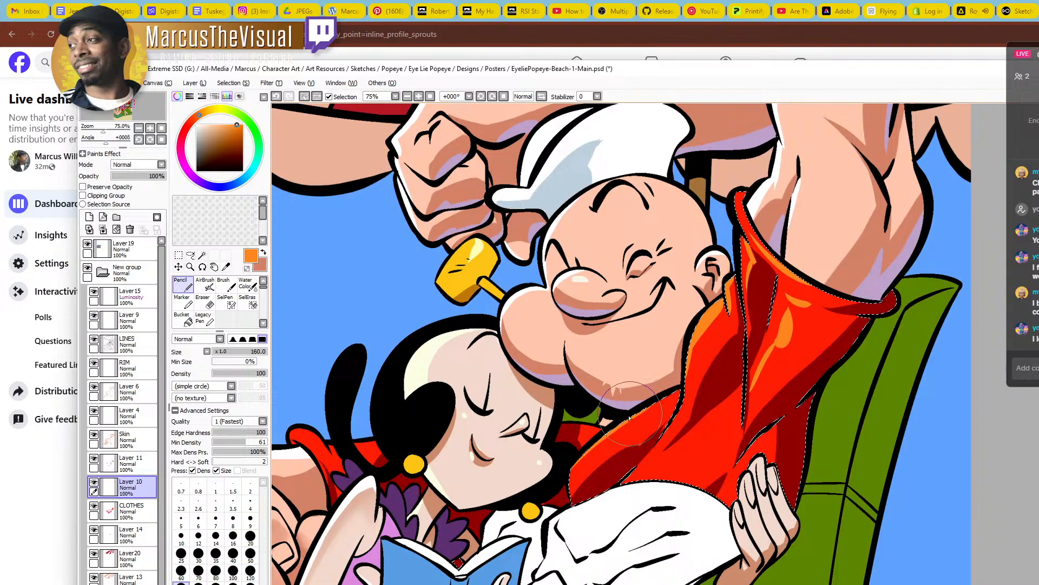
left_click_drag(661, 400, 569, 474)
left_click_drag(645, 383, 594, 433)
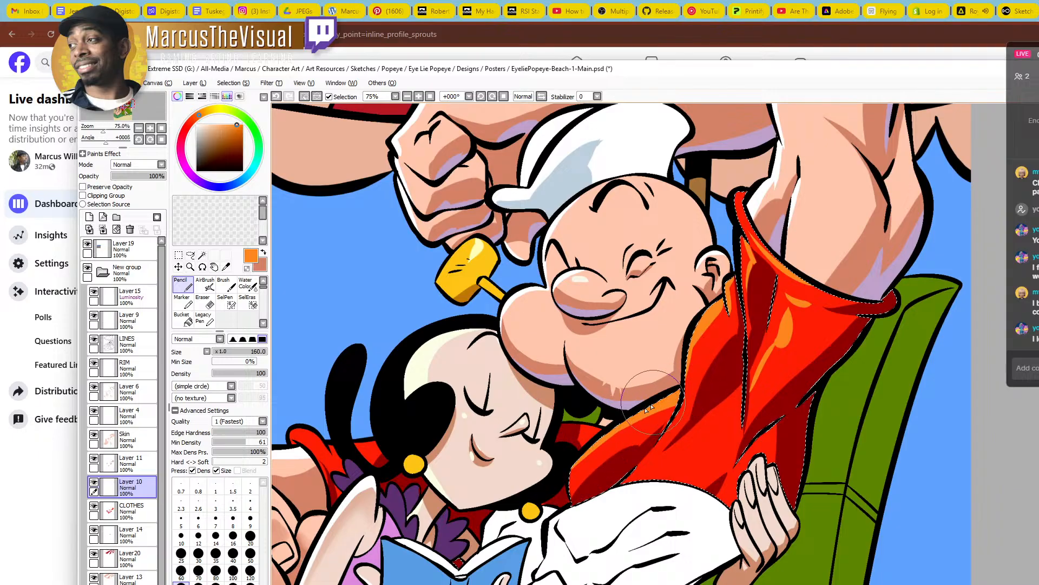
left_click_drag(666, 476, 789, 353)
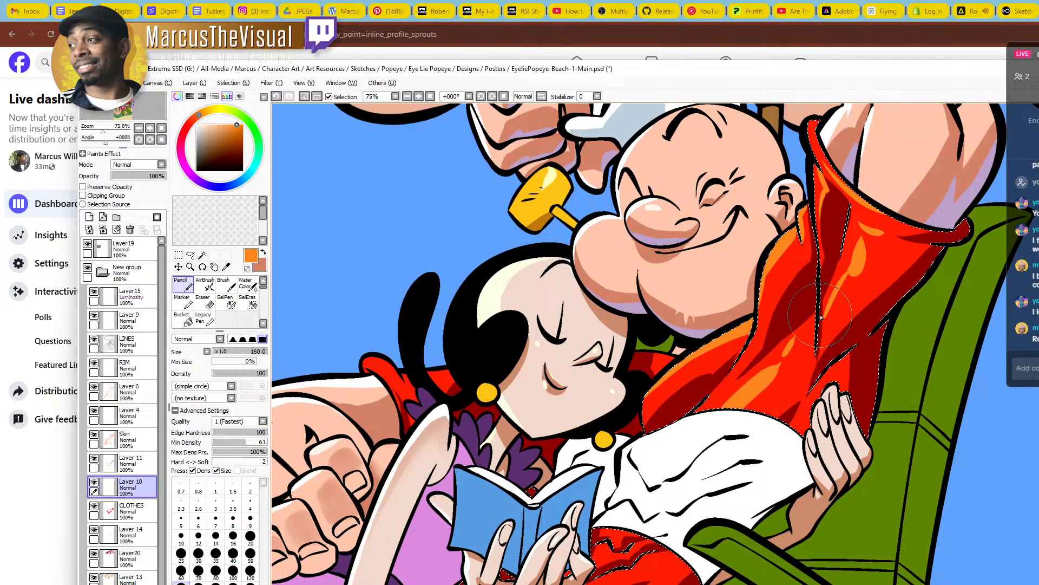
left_click_drag(820, 317, 845, 277)
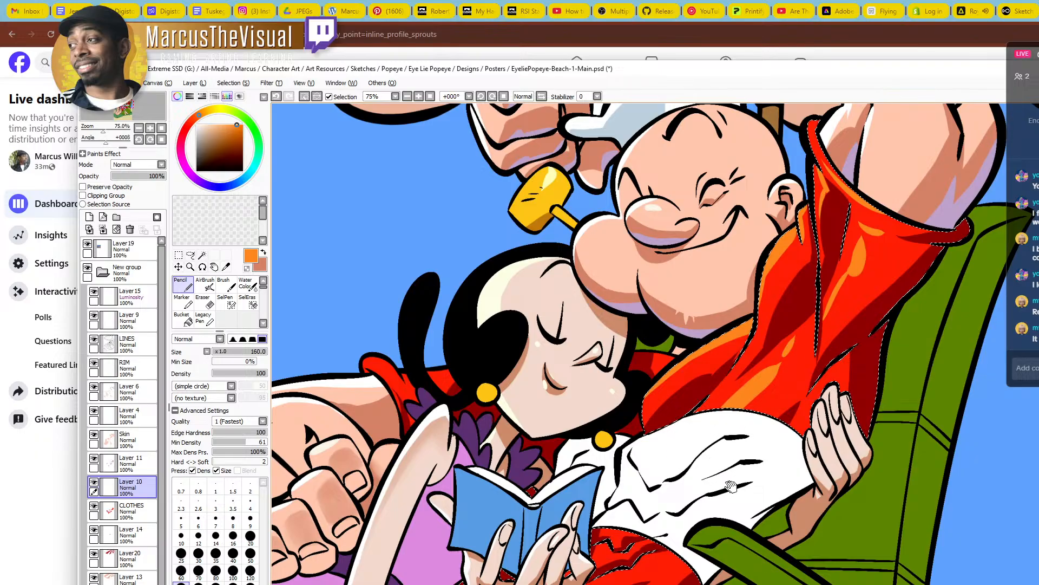
Paint orange highlight streaks on the red midsection of the swimsuit beside the book and hands
left_click_drag(731, 486, 845, 432)
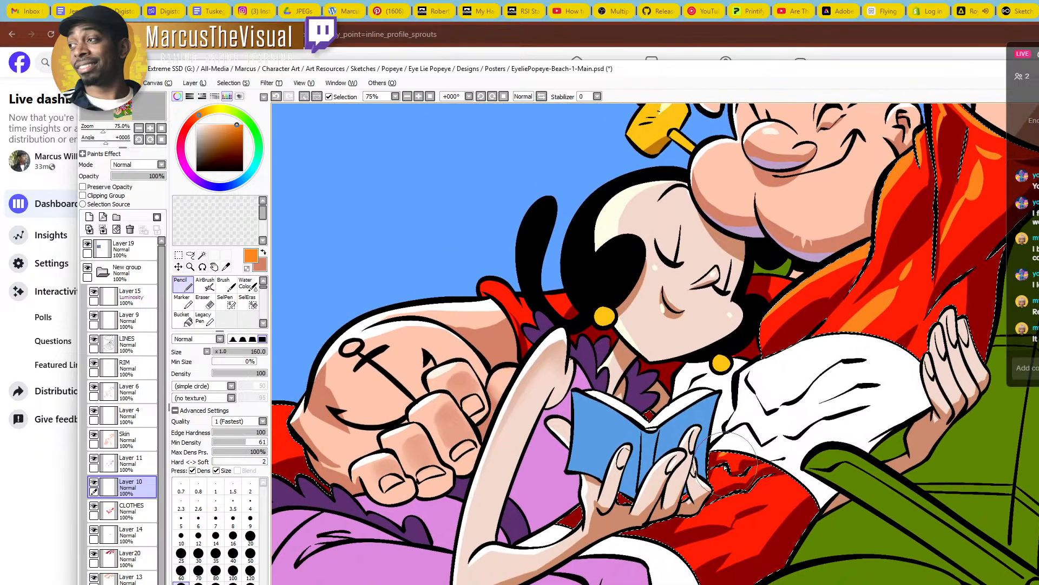
mouse_move(727, 465)
left_mouse_down()
mouse_move(693, 489)
mouse_move(699, 496)
mouse_move(729, 479)
mouse_move(739, 490)
mouse_move(725, 470)
mouse_move(746, 494)
mouse_move(763, 479)
mouse_move(756, 485)
left_mouse_up()
mouse_move(733, 527)
left_mouse_down()
mouse_move(762, 510)
mouse_move(754, 516)
left_mouse_up()
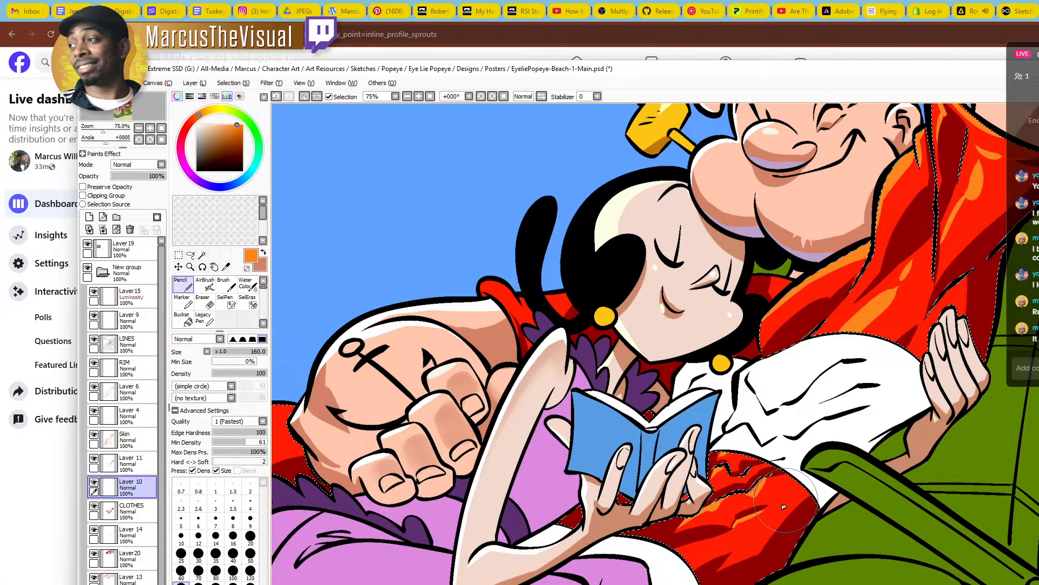
Paint orange highlights on the cuff and upper edge of the red trunk leg beside the tattooed forearm
key("ctrl+space")
left_click(654, 568, "ctrl+alt")
left_click_drag(450, 435, 537, 403)
left_click(484, 411, "ctrl")
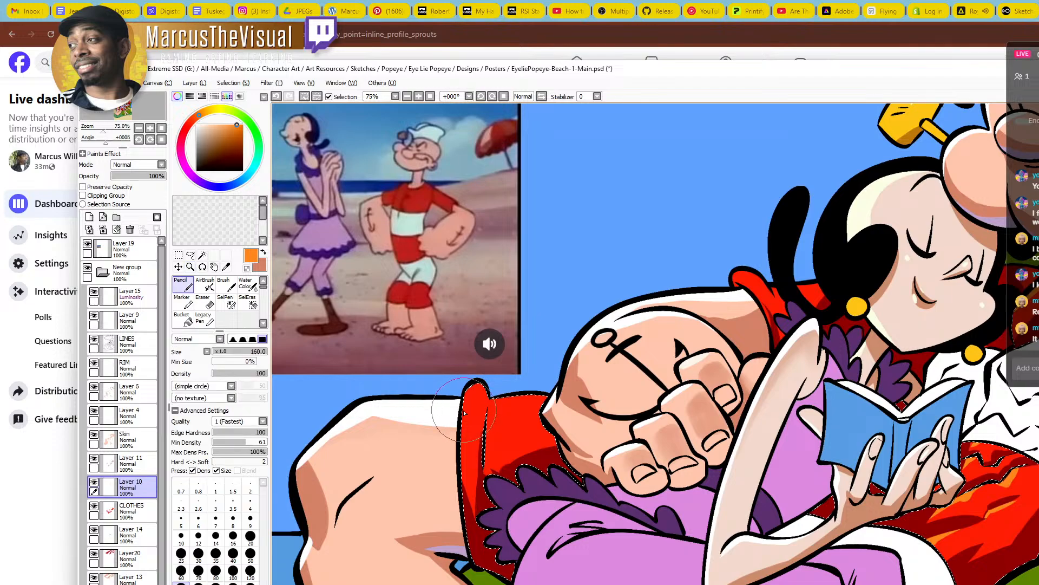
left_click_drag(463, 416, 490, 382)
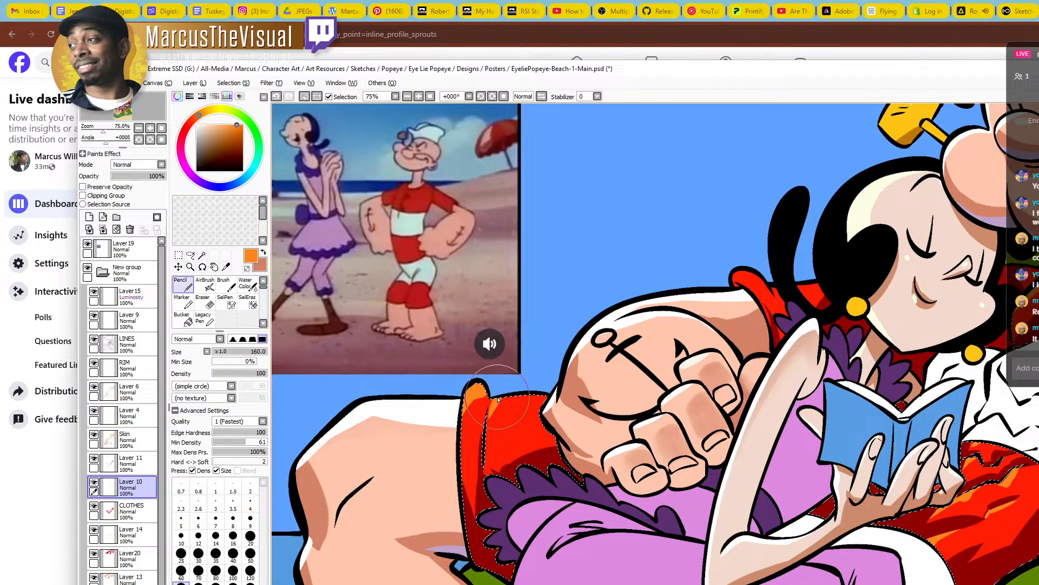
mouse_move(488, 429)
left_mouse_down()
mouse_move(544, 395)
mouse_move(574, 276)
left_mouse_up()
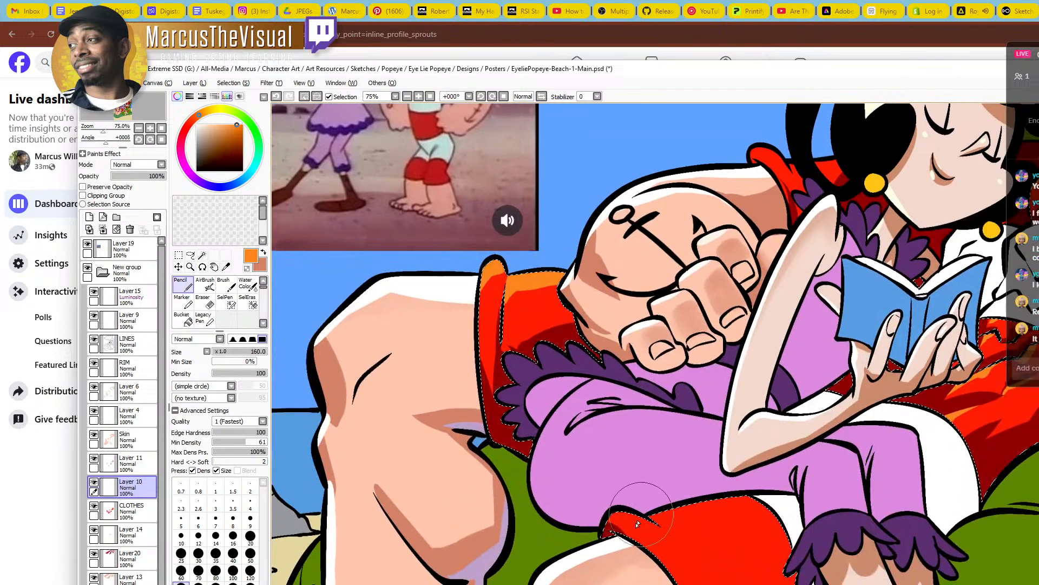
Paint orange highlights on the red trunk leg below the woman's purple-clad legs and clear the selection
mouse_move(626, 519)
left_mouse_down()
mouse_move(699, 581)
mouse_move(690, 531)
mouse_move(667, 534)
mouse_move(688, 545)
mouse_move(798, 513)
left_mouse_up()
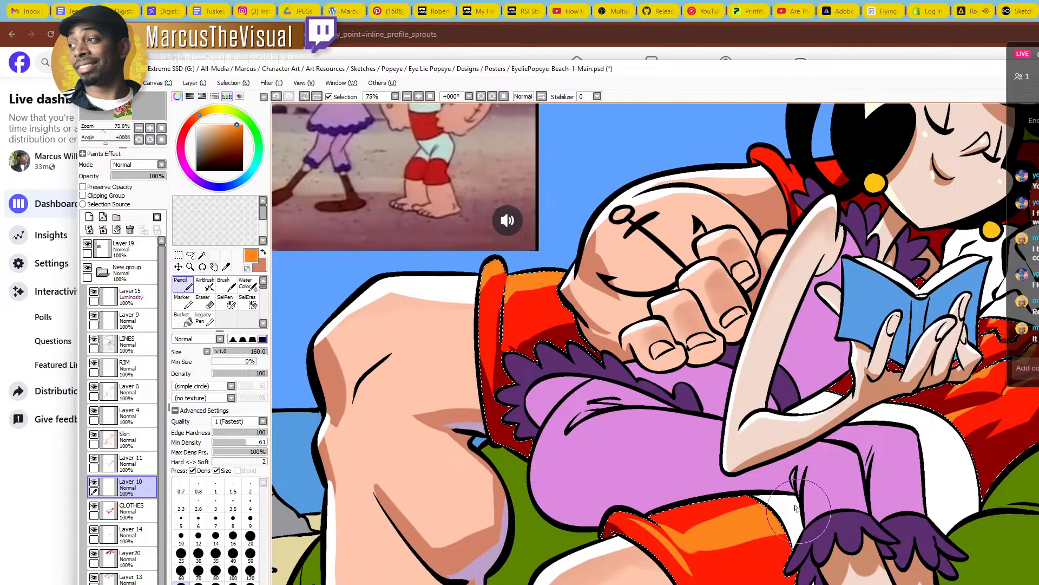
left_click_drag(683, 539, 714, 575)
key("ctrl+space")
scroll(722, 542, "down", 3)
left_click_drag(786, 497, 749, 463)
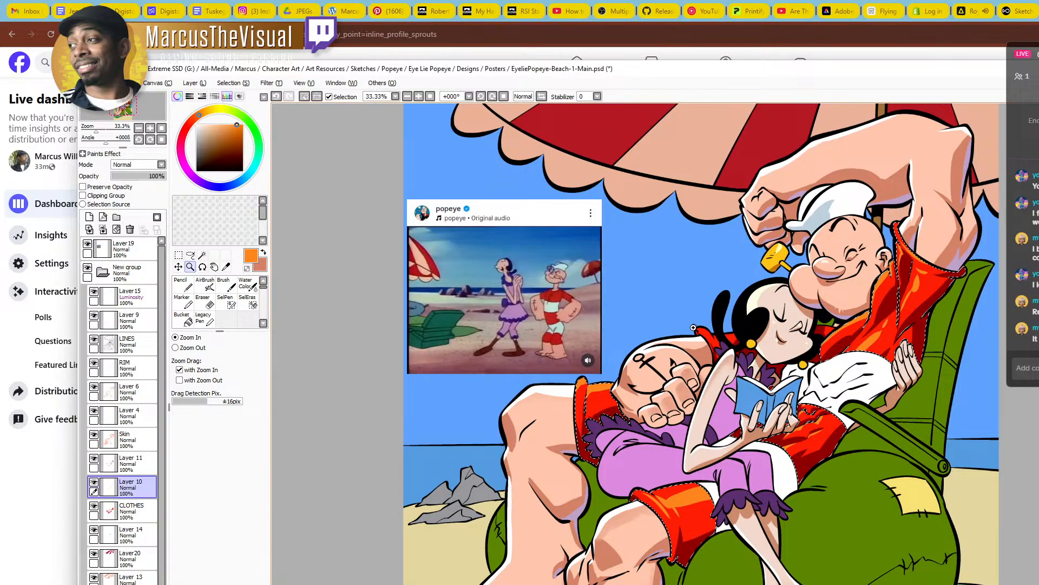
key("ctrl+d")
scroll(756, 366, "down", 1)
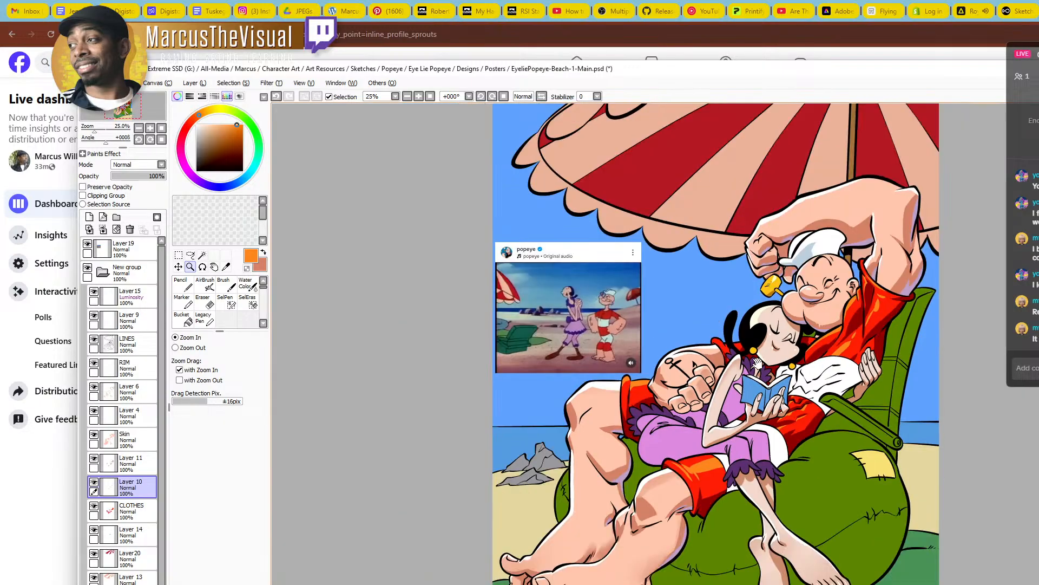
Select the white torso sections of Popeye's swimsuit with the Magic Wand on the LINES layer
left_click_drag(777, 378, 768, 373)
scroll(769, 374, "up", 1)
scroll(768, 374, "up", 1)
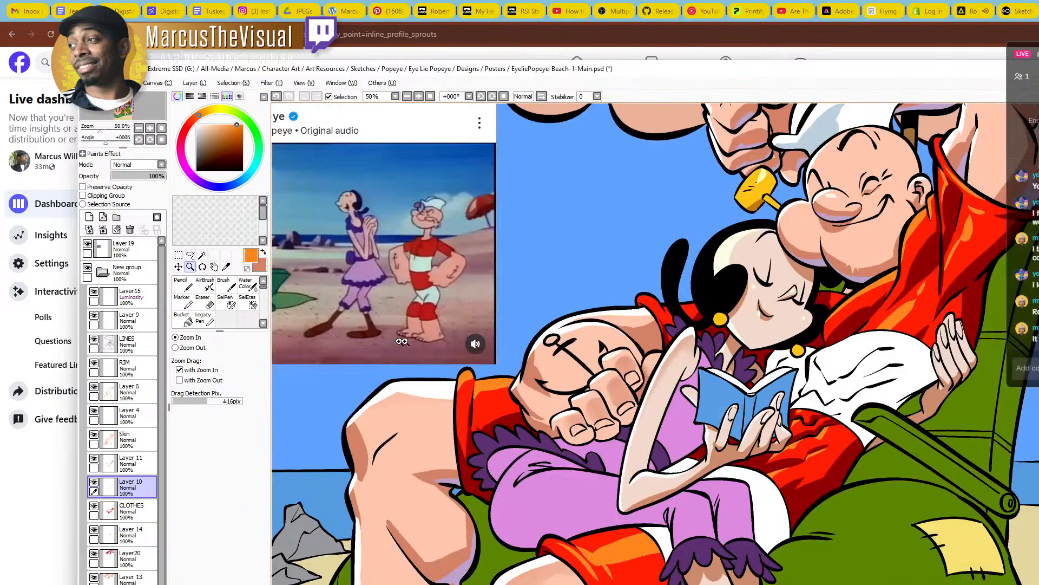
left_click(127, 342)
left_click(202, 254)
left_click(835, 363)
left_click(783, 364)
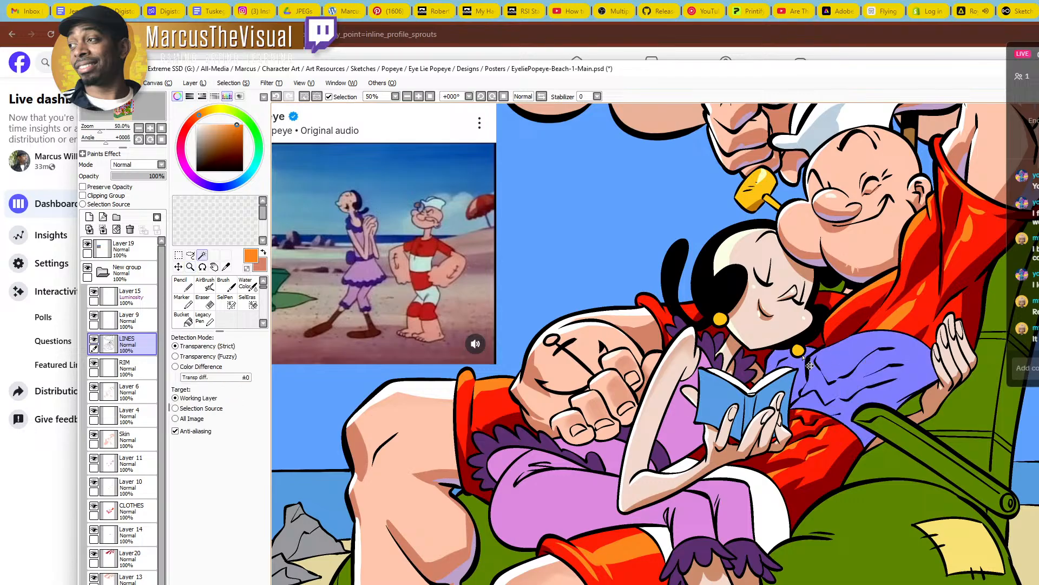
Extend the selection to the white hip area of the swimsuit below the woman's forearm
key("ctrl+s")
left_click(826, 387)
key("ctrl+space")
left_click(832, 303)
left_click_drag(876, 222, 730, 434)
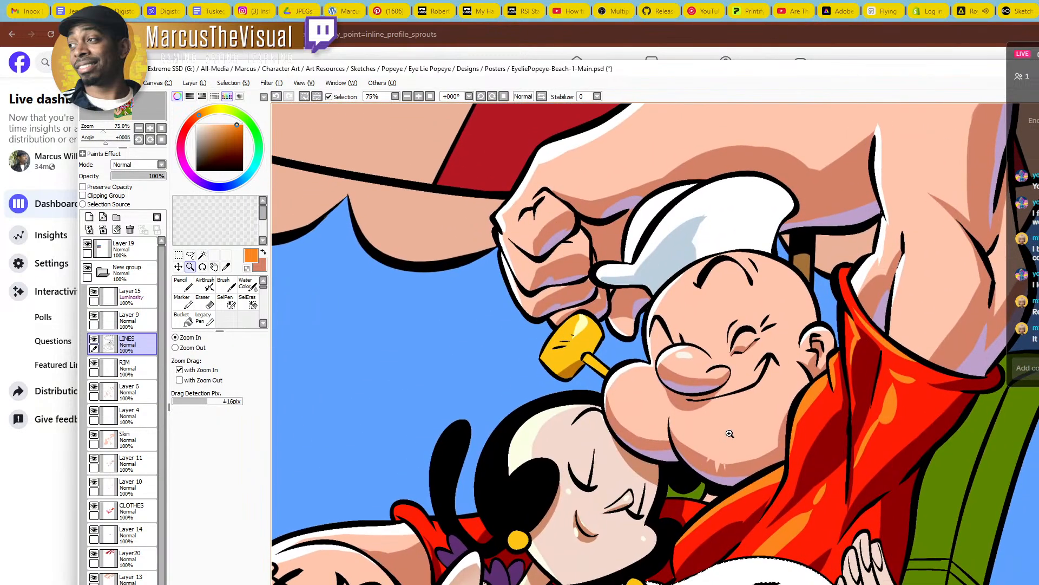
left_click_drag(647, 583, 760, 319)
left_click(687, 548)
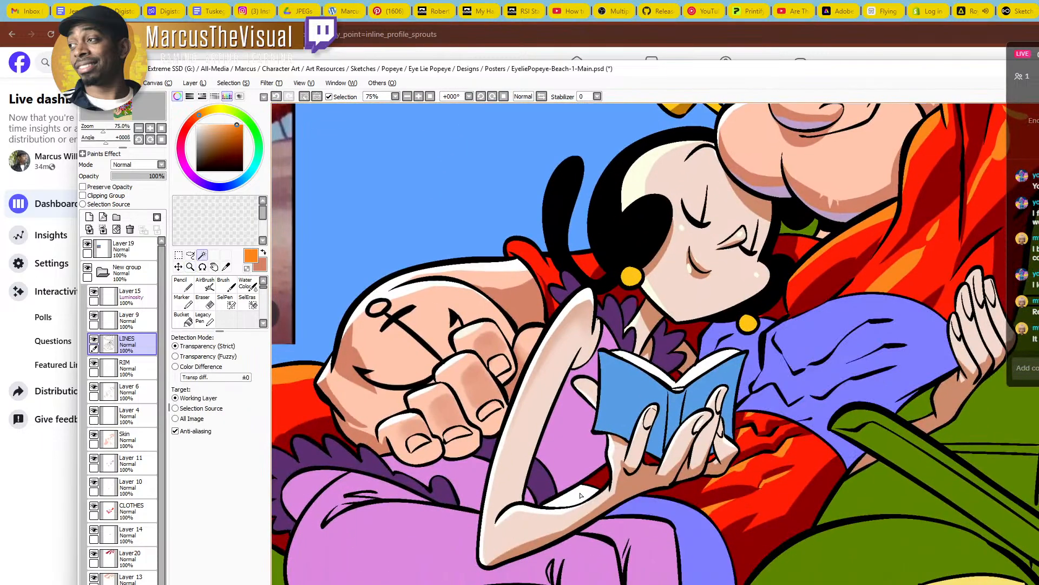
Add the white strips above the forearm and on the trunk leg, plus the book's pages, to the selection
left_click_drag(580, 495, 685, 414)
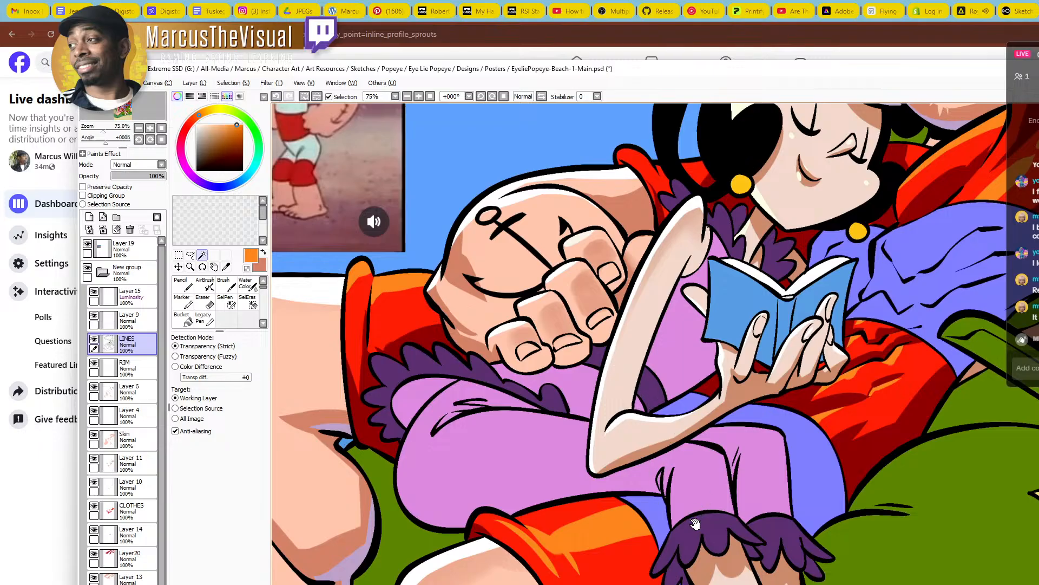
left_click_drag(699, 524, 647, 574)
left_click_drag(690, 395, 639, 452)
left_click(688, 400)
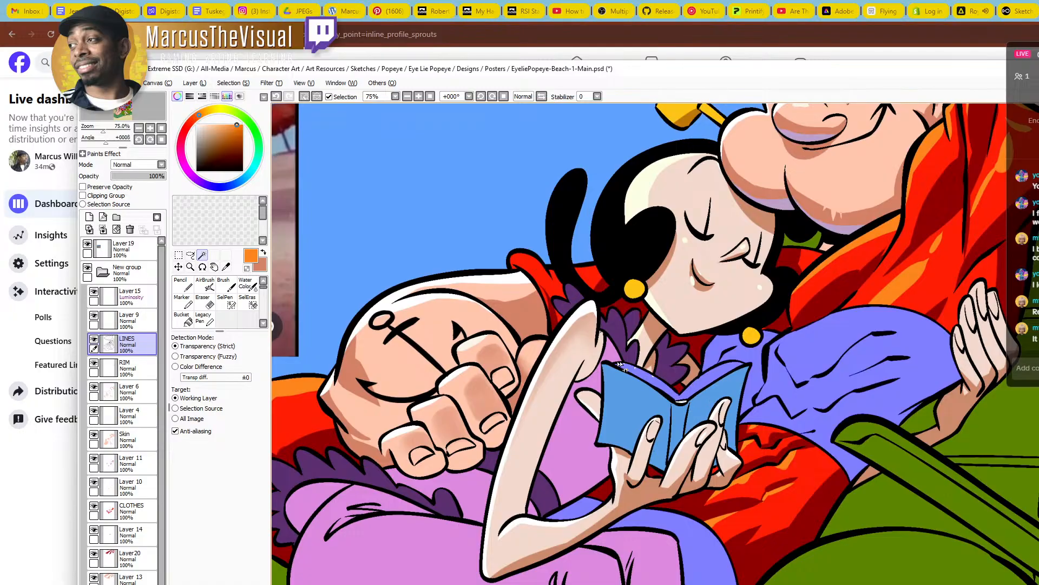
left_click(630, 365, "ctrl")
left_click(630, 364, "ctrl")
key("a")
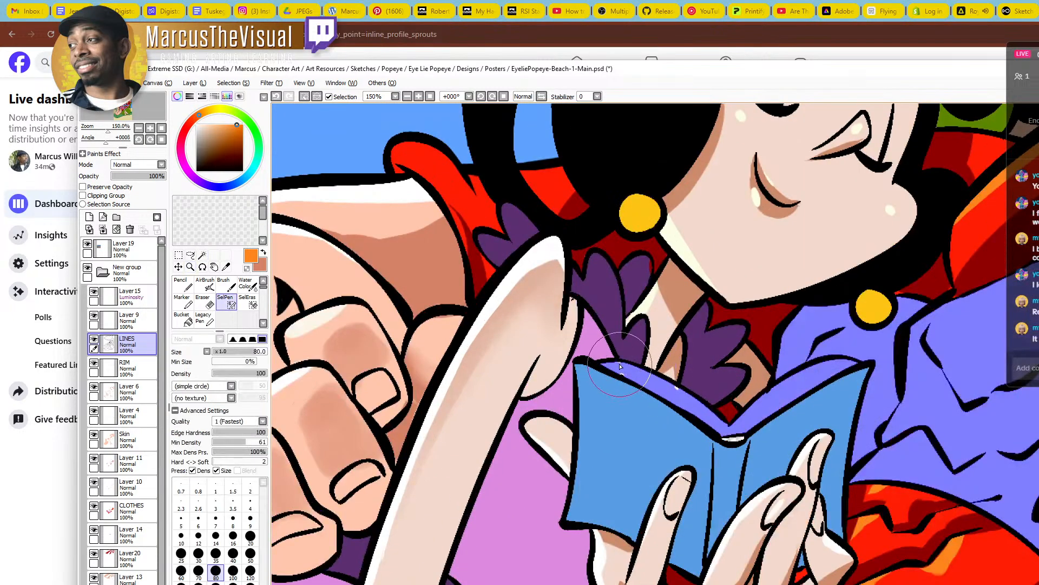
left_click(674, 340, "ctrl+alt")
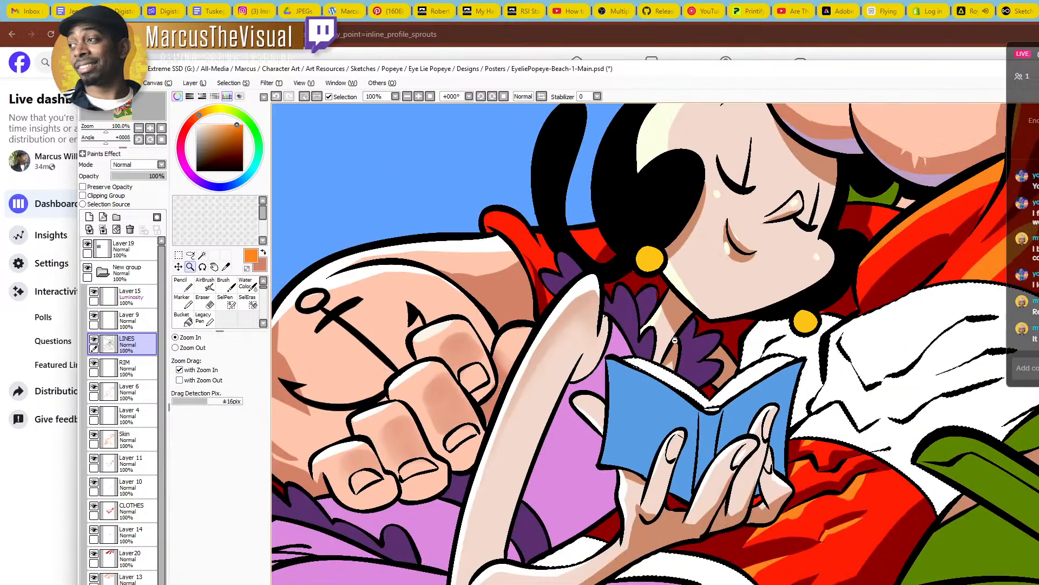
left_click(675, 340, "ctrl+alt")
left_click(675, 340, "ctrl+alt")
mouse_move(770, 409)
left_mouse_down()
mouse_move(719, 544)
mouse_move(807, 372)
mouse_move(785, 394)
left_mouse_up()
left_click(807, 372, "ctrl+alt")
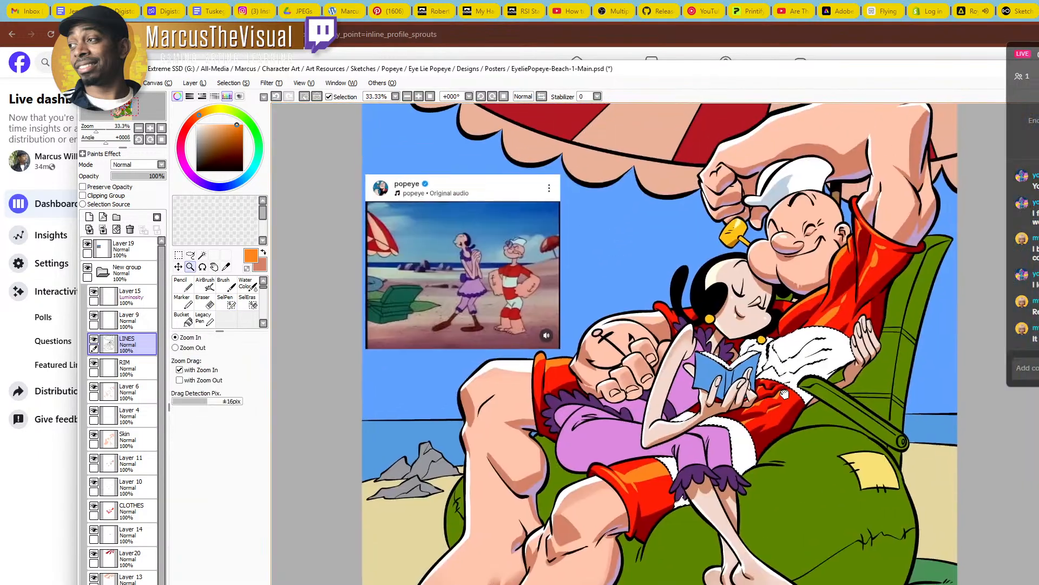
On Layer 11, sample the hat's blue-grey shadow colour and pencil shadows along the folds of the white torso
left_click(134, 459)
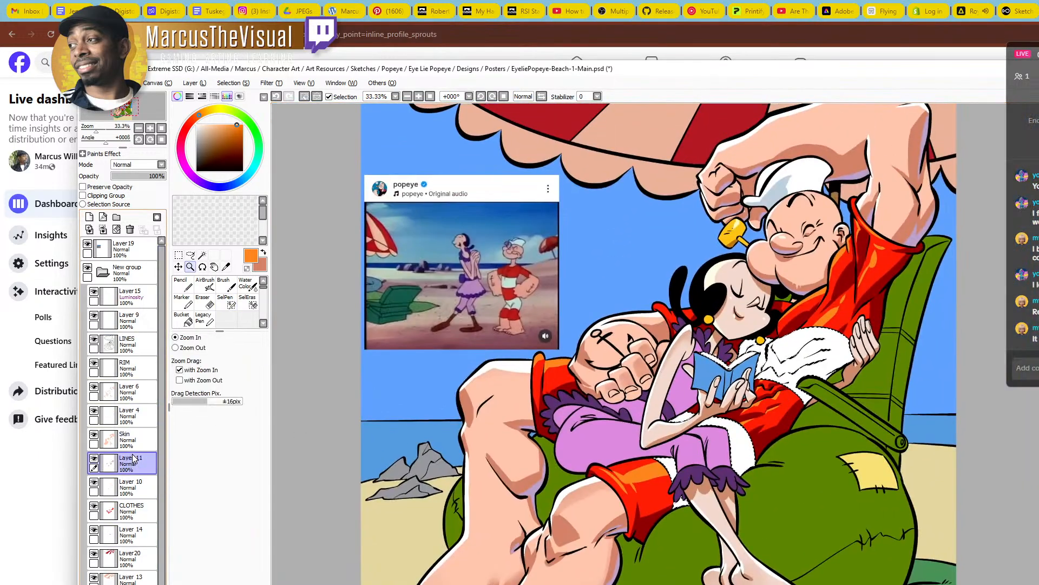
left_click(796, 201)
right_click(767, 200)
left_click(796, 406)
key("n")
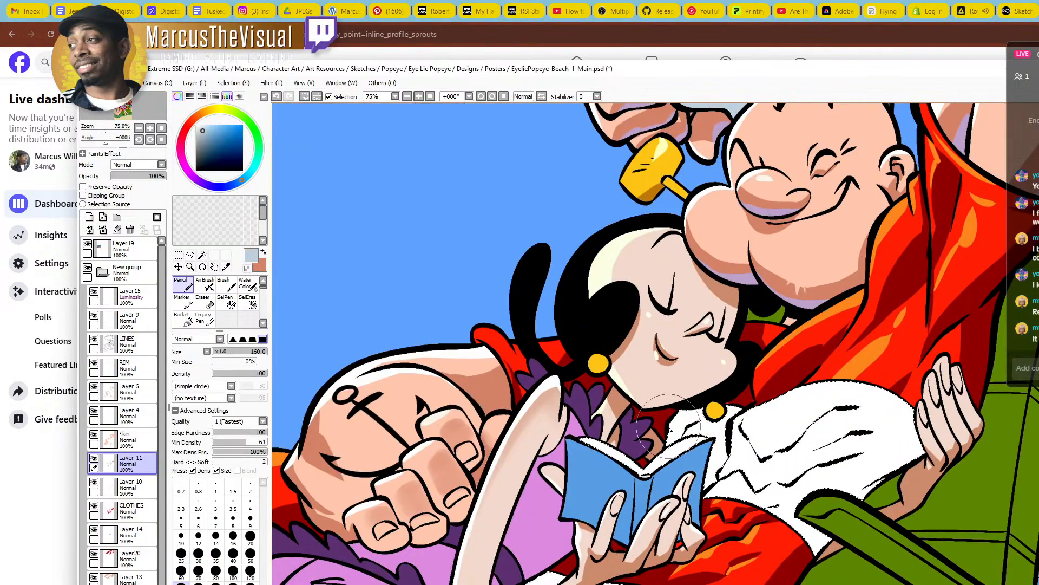
mouse_move(669, 430)
left_mouse_down()
mouse_move(699, 411)
mouse_move(644, 483)
mouse_move(688, 452)
mouse_move(648, 477)
mouse_move(706, 458)
mouse_move(723, 423)
mouse_move(687, 434)
left_mouse_up()
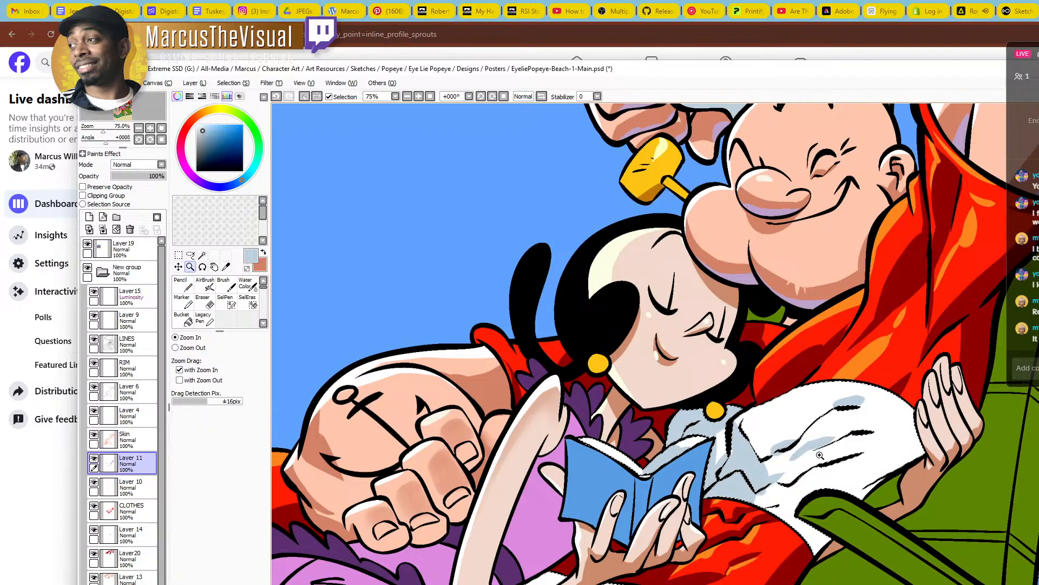
Refine the torso fold shadows with the Eraser and extend the blue-grey shading along the lower edge with the Pencil
scroll(831, 441, "up", 1)
left_click_drag(857, 426, 900, 420)
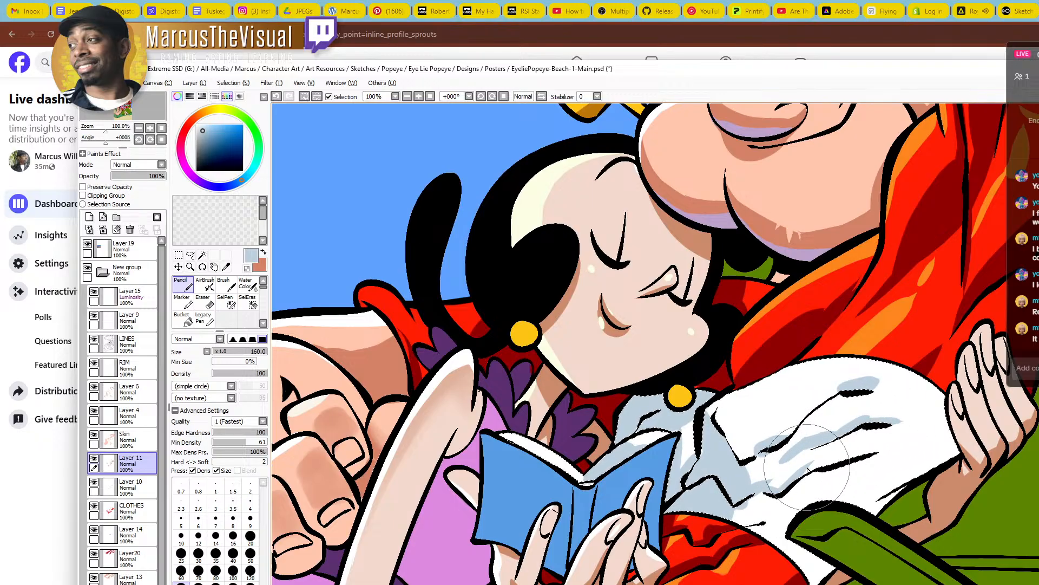
left_click_drag(857, 450, 887, 450)
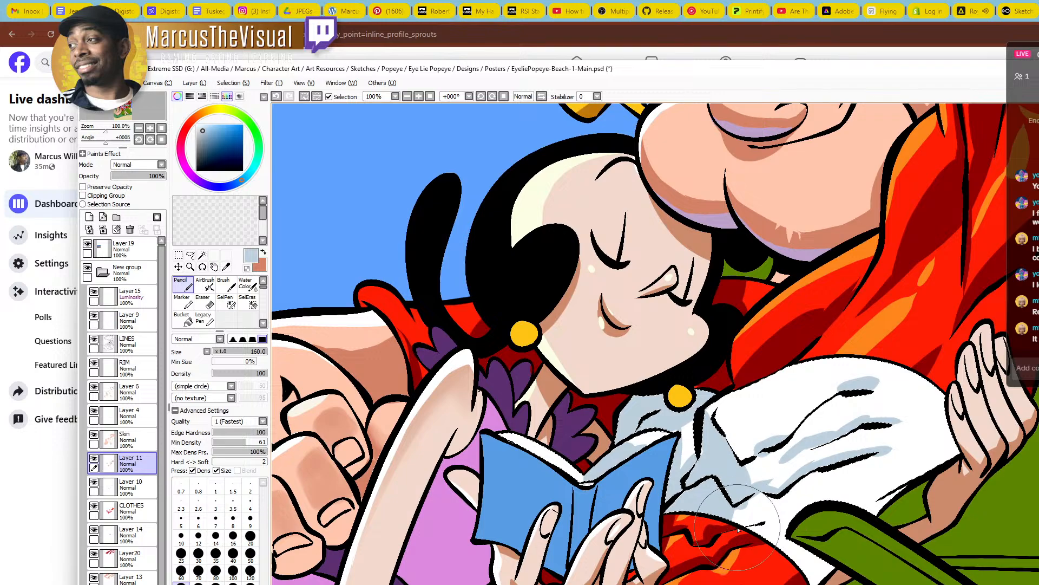
key("e")
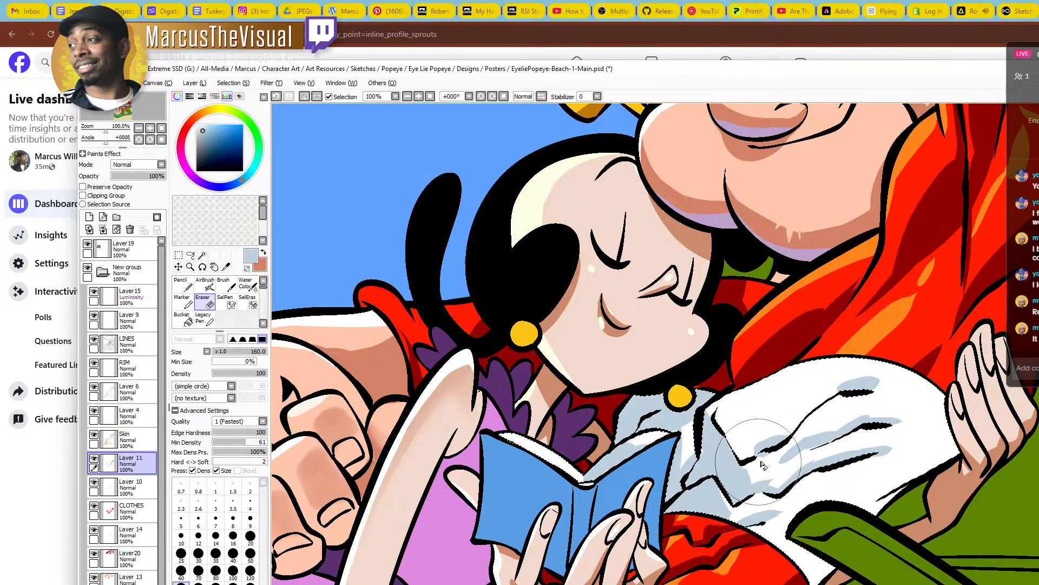
key("n")
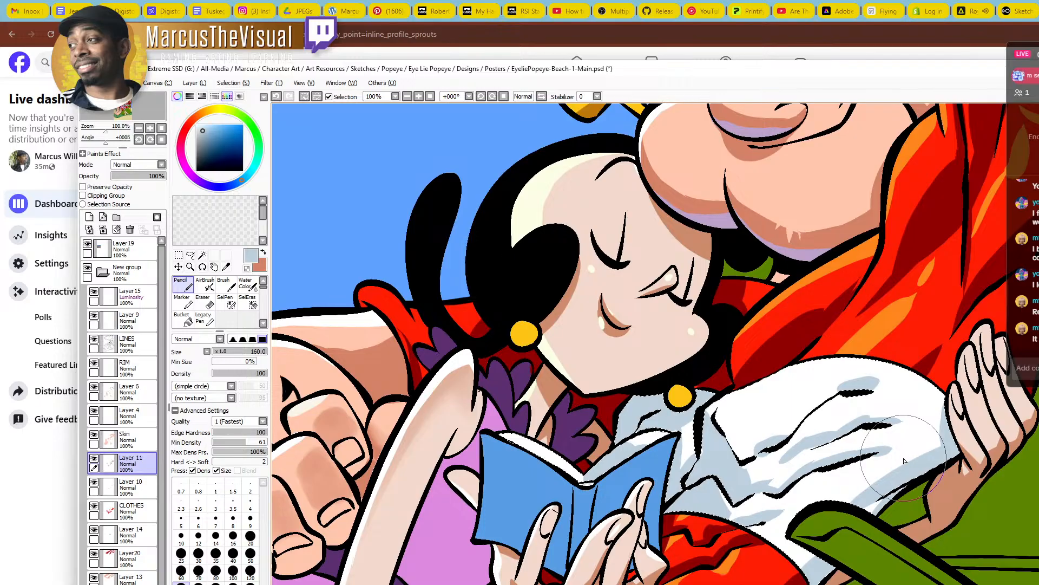
Paint a blue-grey shadow down the outer side of the white hip area beside the woman's purple-clad legs
key("z")
left_click(904, 460, "alt")
mouse_move(904, 460)
left_mouse_down()
mouse_move(893, 444)
mouse_move(903, 368)
mouse_move(896, 360)
left_mouse_up()
left_click(744, 490)
key("n")
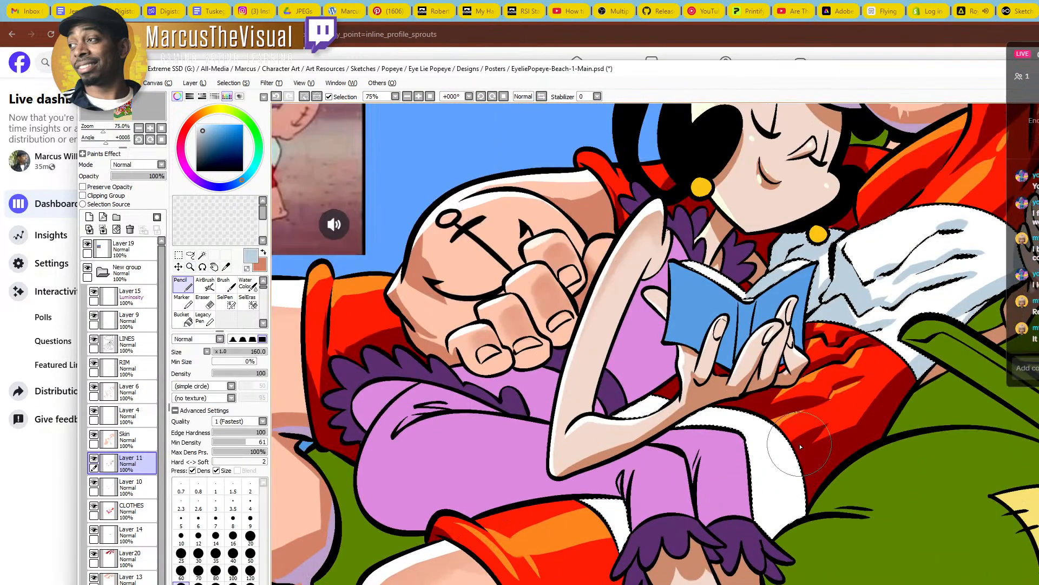
left_click_drag(803, 480, 766, 534)
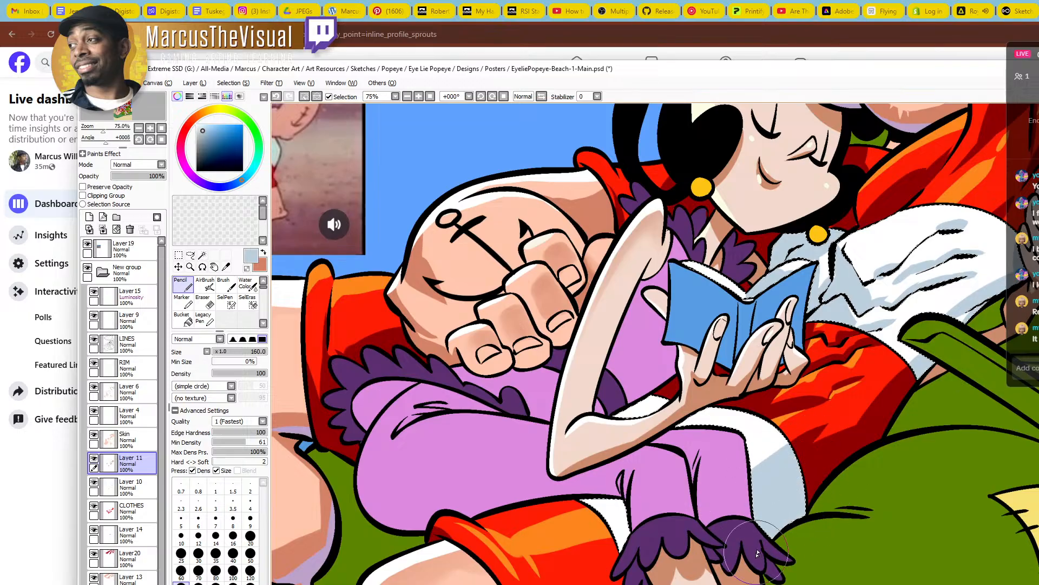
Shade the white strips around the woman's forearm and on the trunk leg in blue-grey and clear the selection
left_click_drag(747, 456, 858, 457)
left_click_drag(867, 403, 848, 426)
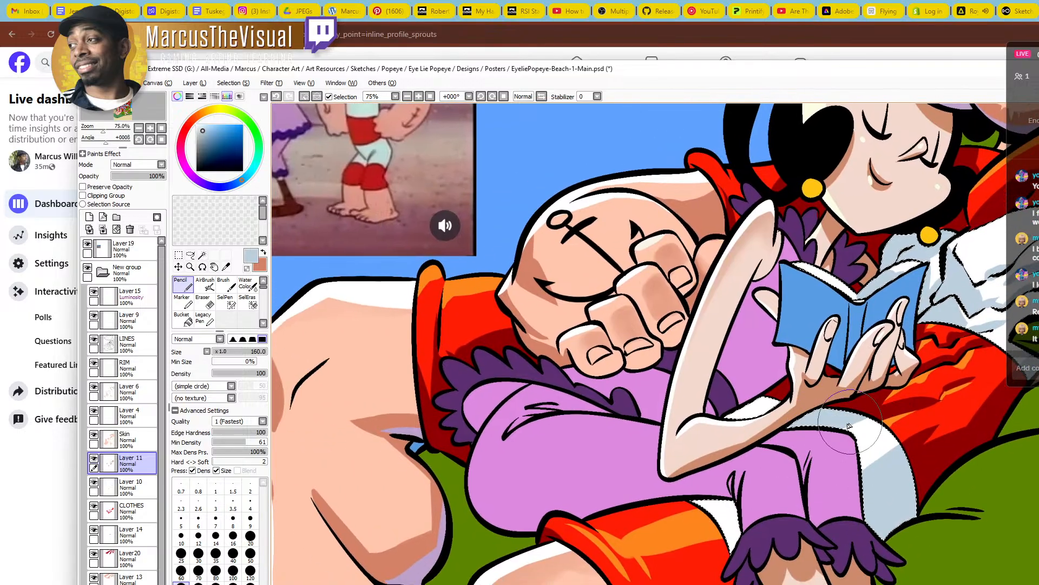
left_click_drag(763, 398, 752, 403)
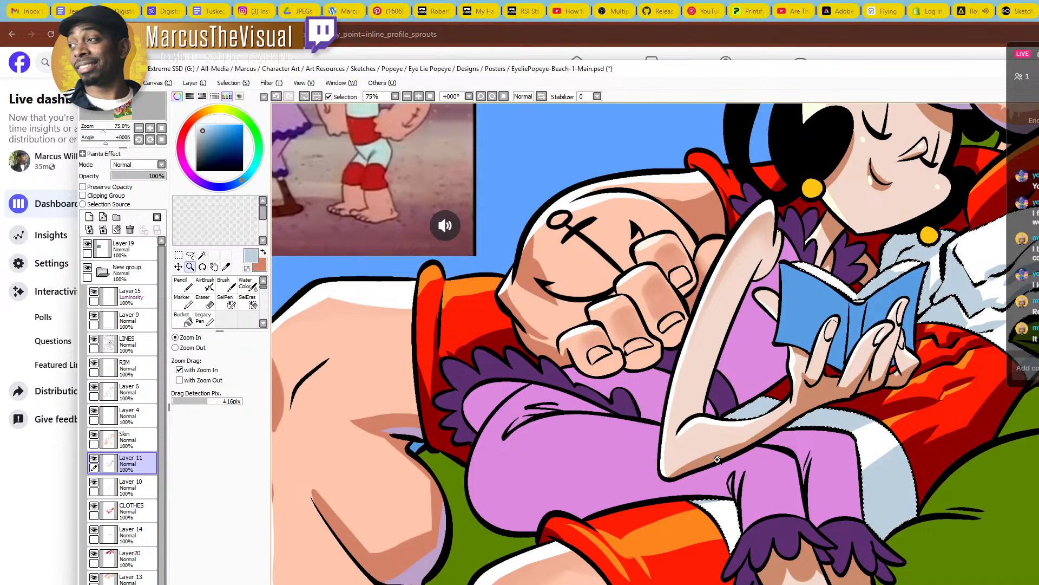
scroll(688, 516, "up", 1)
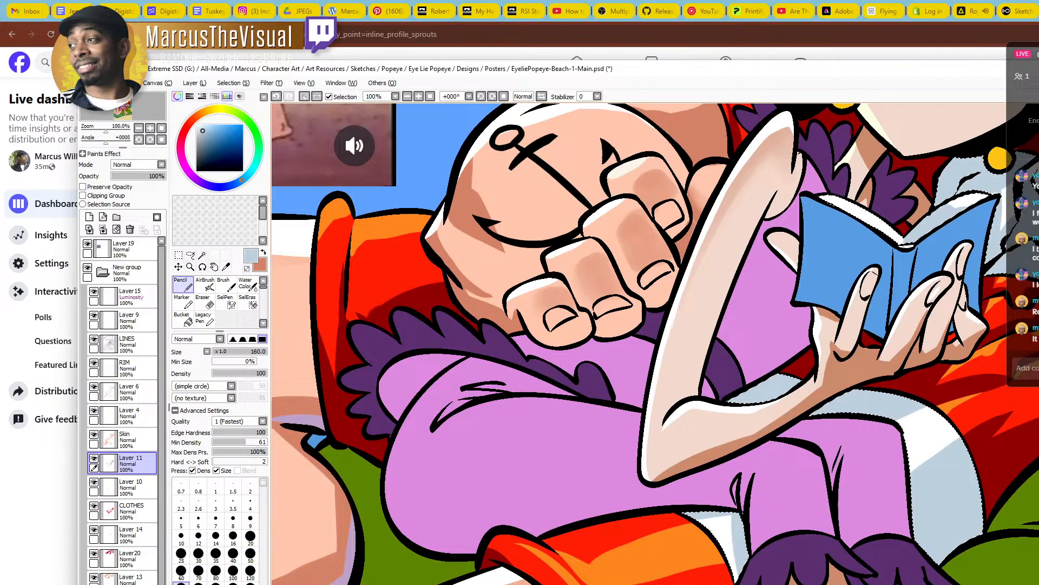
left_click(887, 530, "ctrl+alt")
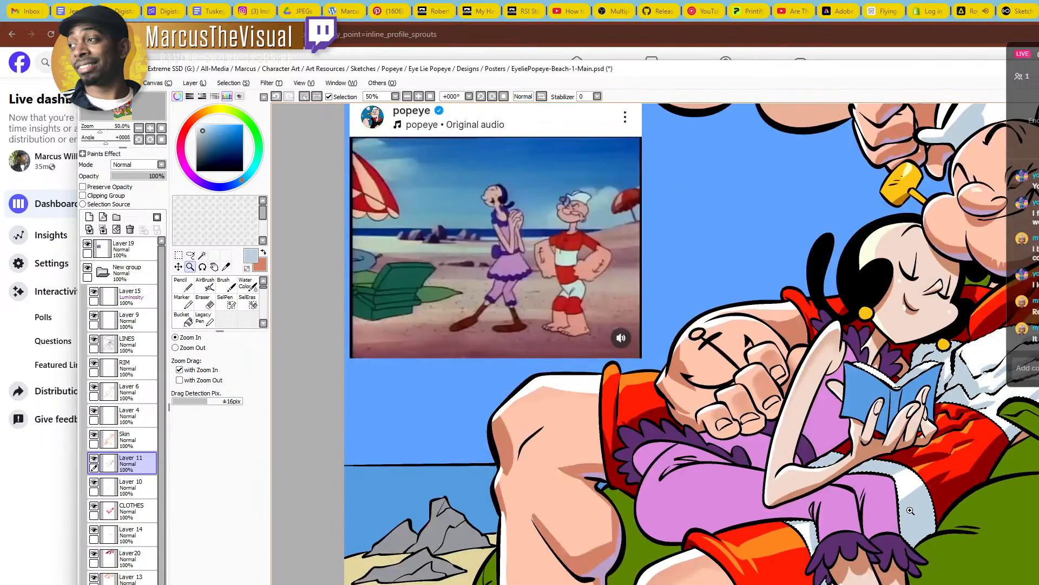
left_click_drag(990, 353, 734, 493)
scroll(780, 467, "down", 1)
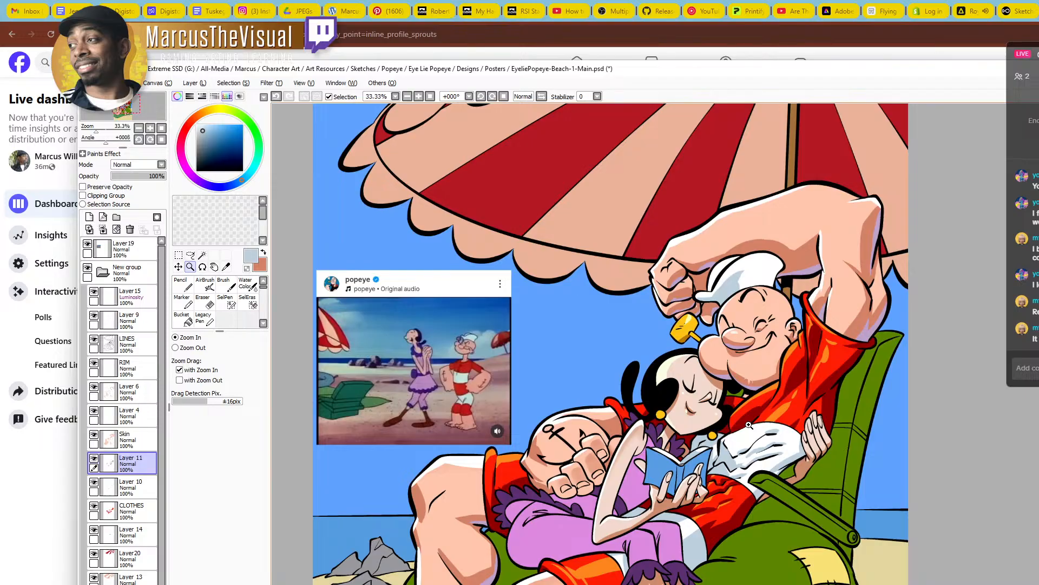
On the Skin layer, paint soft shading on the woman's cheeks with the Water Color brush, using the sampled brown skin-shadow colour
left_click_drag(698, 455, 706, 433)
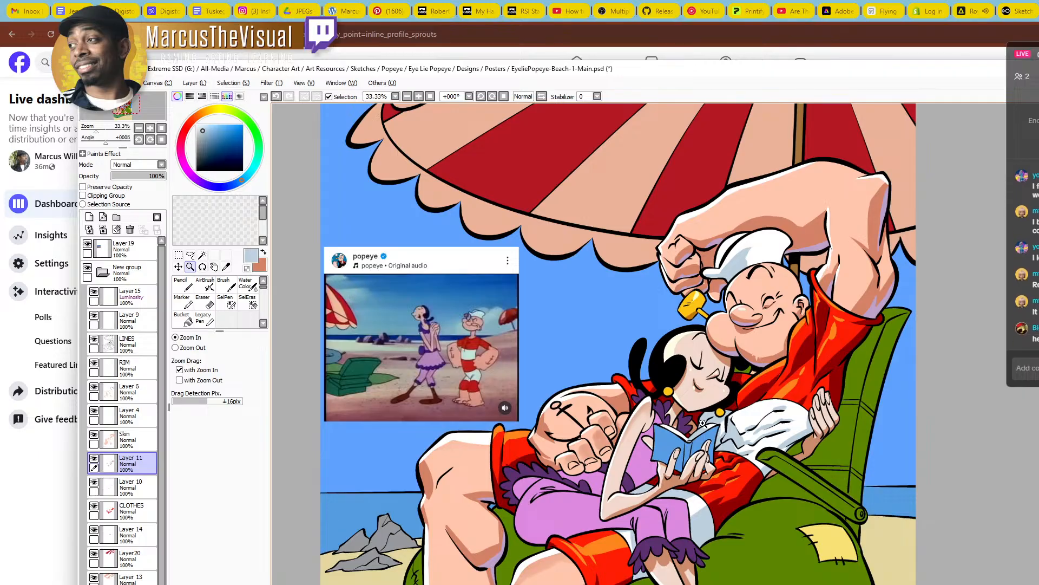
mouse_move(776, 468)
left_mouse_down()
mouse_move(766, 364)
mouse_move(779, 453)
left_mouse_up()
scroll(727, 363, "up", 2)
left_click(109, 439)
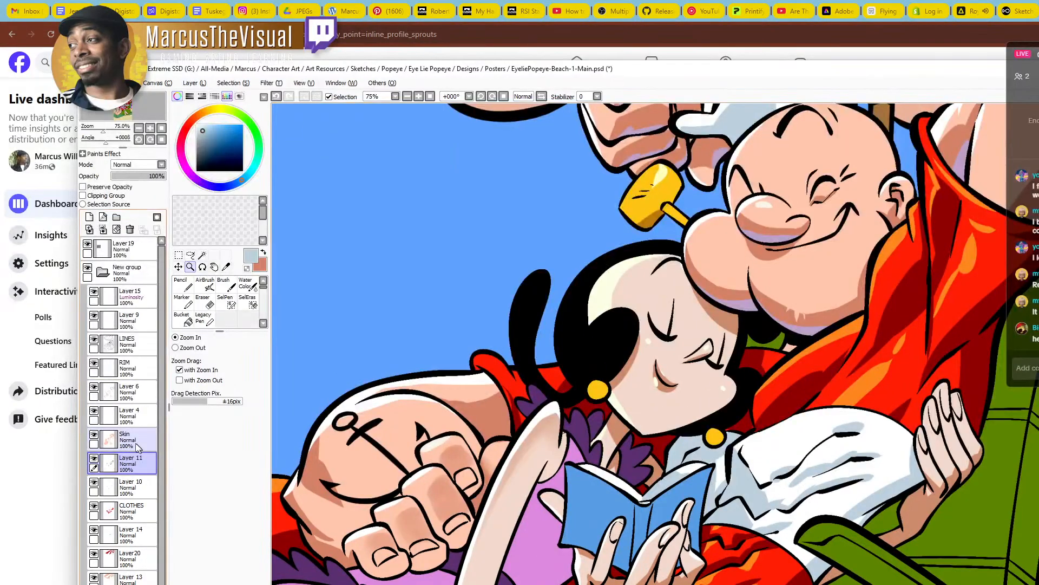
scroll(623, 374, "up", 2)
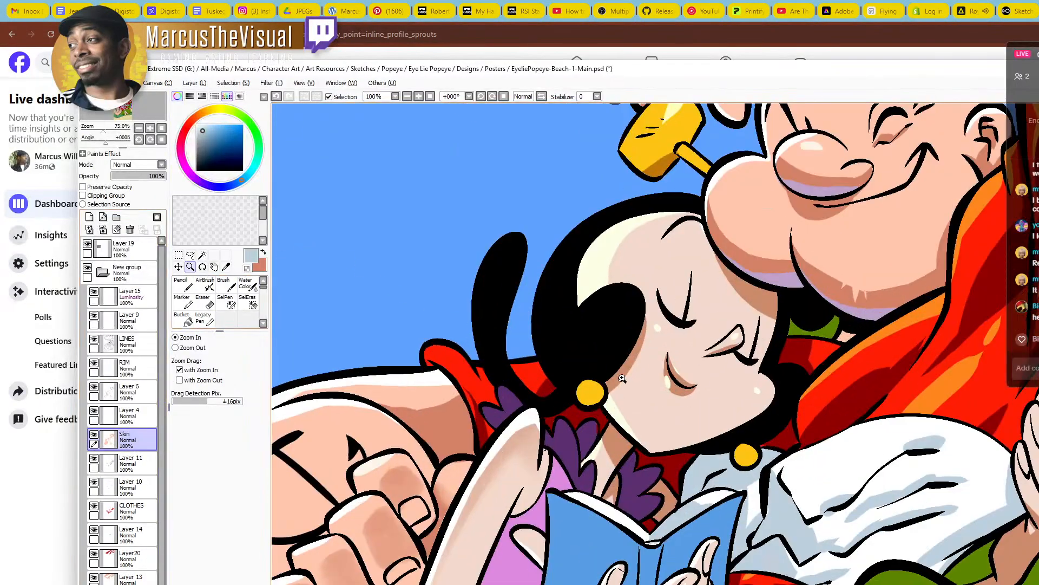
left_click(628, 362, "alt")
key("c")
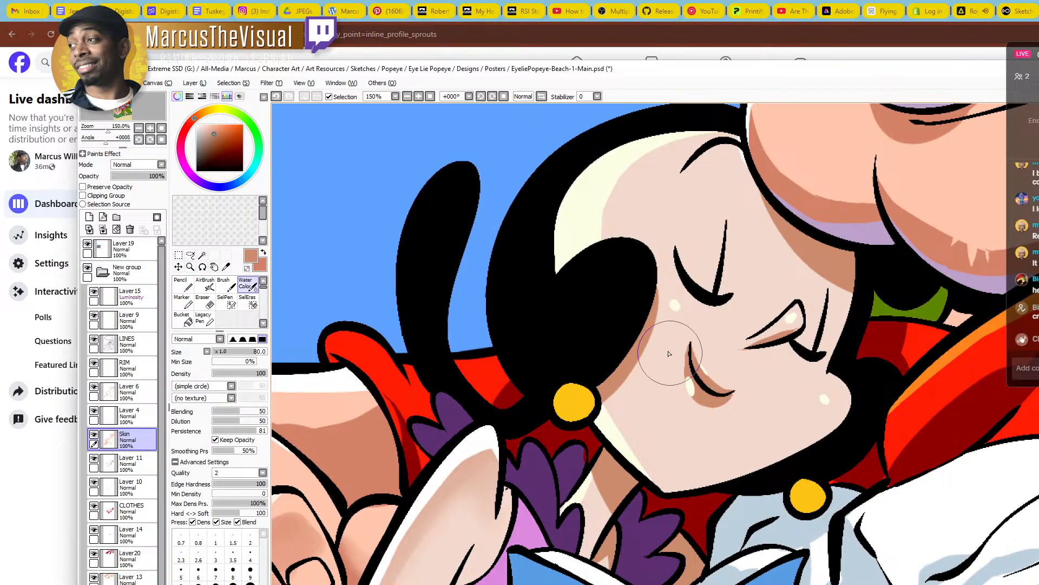
mouse_move(676, 321)
left_mouse_down()
mouse_move(675, 301)
mouse_move(685, 311)
left_mouse_up()
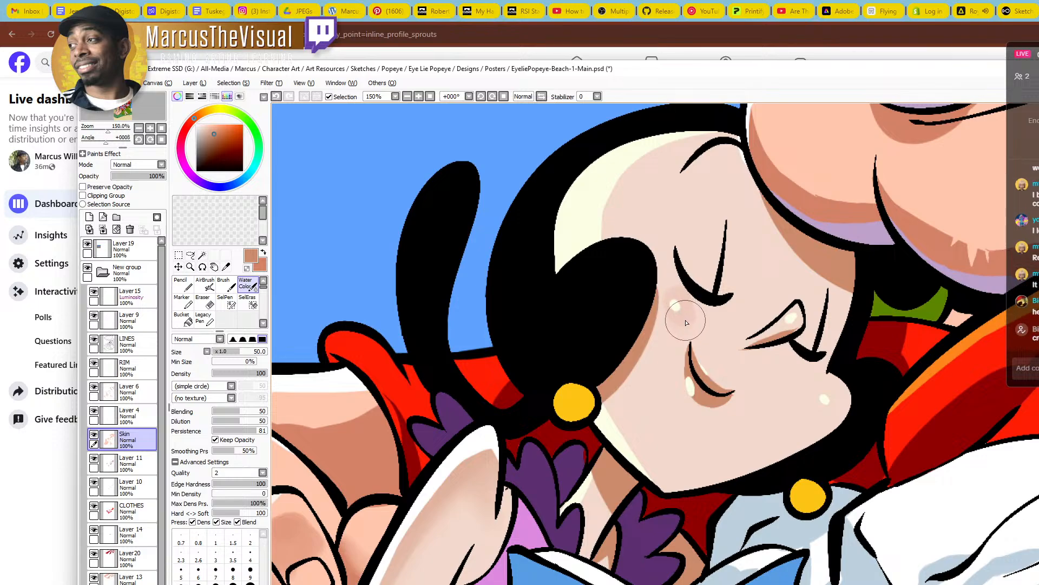
mouse_move(676, 312)
left_mouse_down()
mouse_move(668, 297)
mouse_move(686, 312)
mouse_move(674, 322)
mouse_move(697, 301)
mouse_move(684, 328)
left_mouse_up()
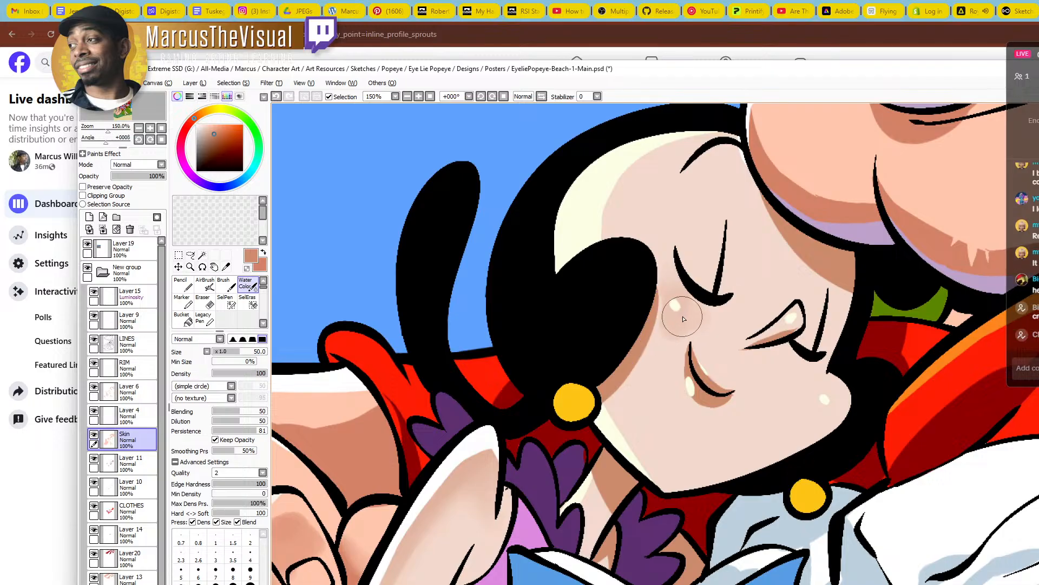
mouse_move(682, 299)
left_mouse_down()
mouse_move(676, 278)
mouse_move(677, 299)
mouse_move(677, 287)
mouse_move(695, 314)
mouse_move(693, 324)
mouse_move(673, 314)
mouse_move(672, 339)
mouse_move(702, 327)
mouse_move(670, 276)
mouse_move(710, 324)
mouse_move(662, 345)
mouse_move(694, 317)
mouse_move(710, 321)
mouse_move(704, 336)
mouse_move(685, 312)
mouse_move(670, 328)
mouse_move(698, 322)
left_mouse_up()
mouse_move(793, 394)
left_mouse_down()
mouse_move(850, 405)
mouse_move(831, 386)
mouse_move(844, 401)
mouse_move(827, 411)
mouse_move(814, 387)
mouse_move(819, 416)
mouse_move(837, 389)
mouse_move(814, 406)
mouse_move(830, 400)
mouse_move(822, 391)
mouse_move(817, 418)
mouse_move(827, 399)
mouse_move(796, 406)
left_mouse_up()
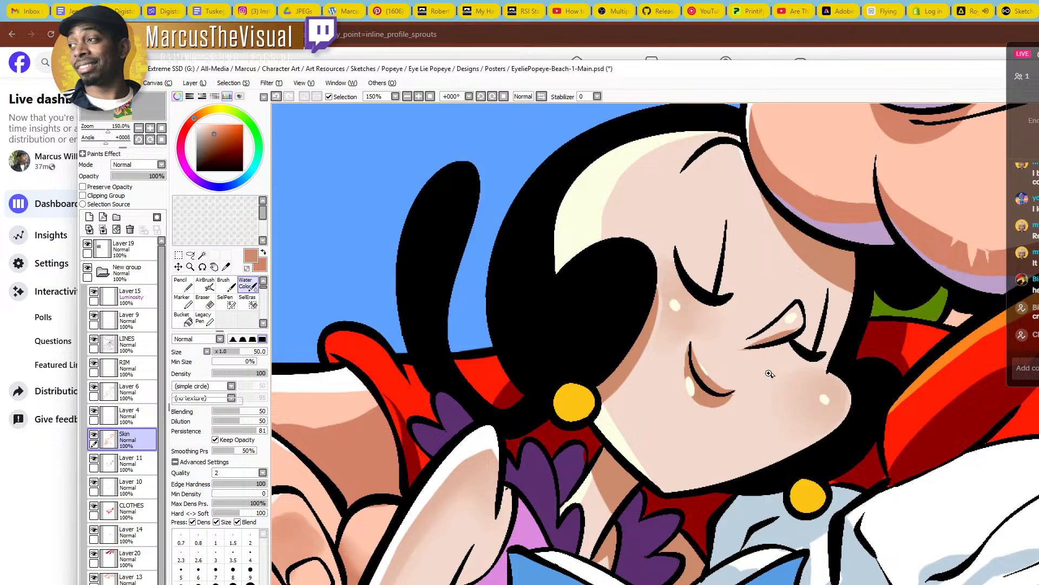
Examine the overall illustration and the shading on Popeye's bent leg with Layer 6 active
left_click(750, 382, "ctrl+alt")
left_click(751, 378, "ctrl+alt")
left_click(754, 372, "ctrl+alt")
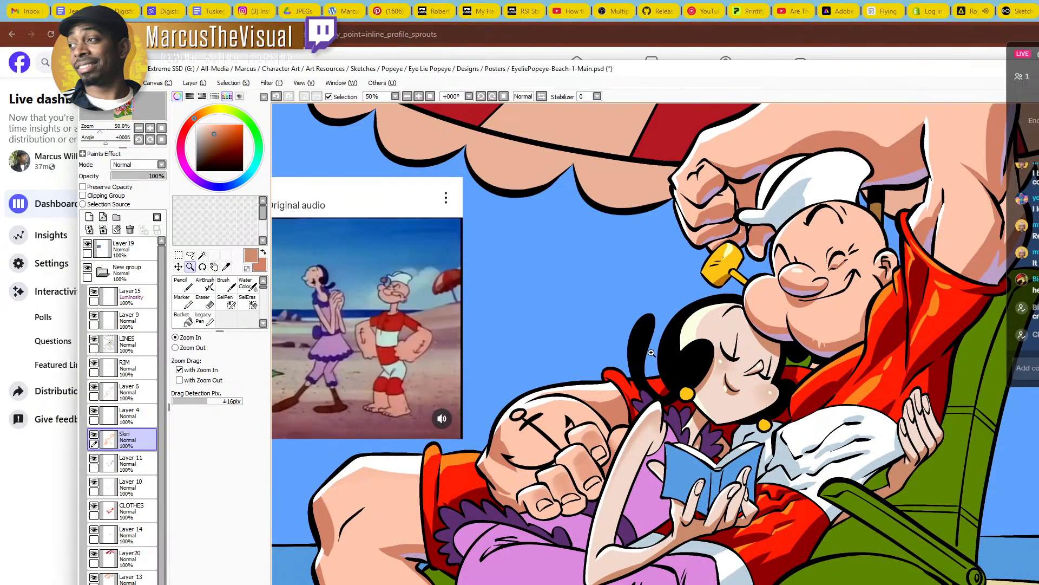
left_click_drag(714, 552, 712, 440)
left_click(719, 424, "ctrl+alt")
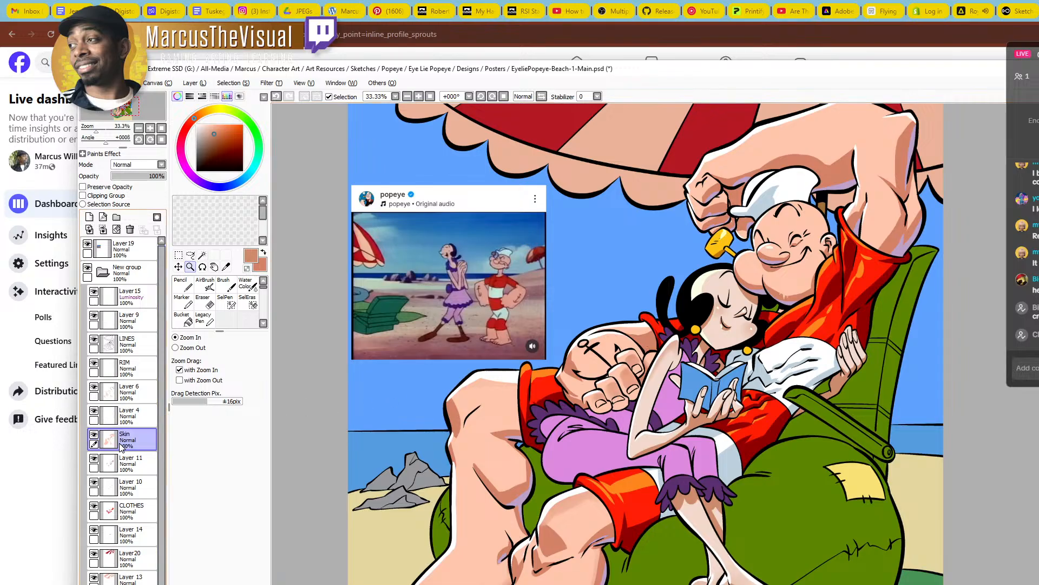
left_click(126, 392)
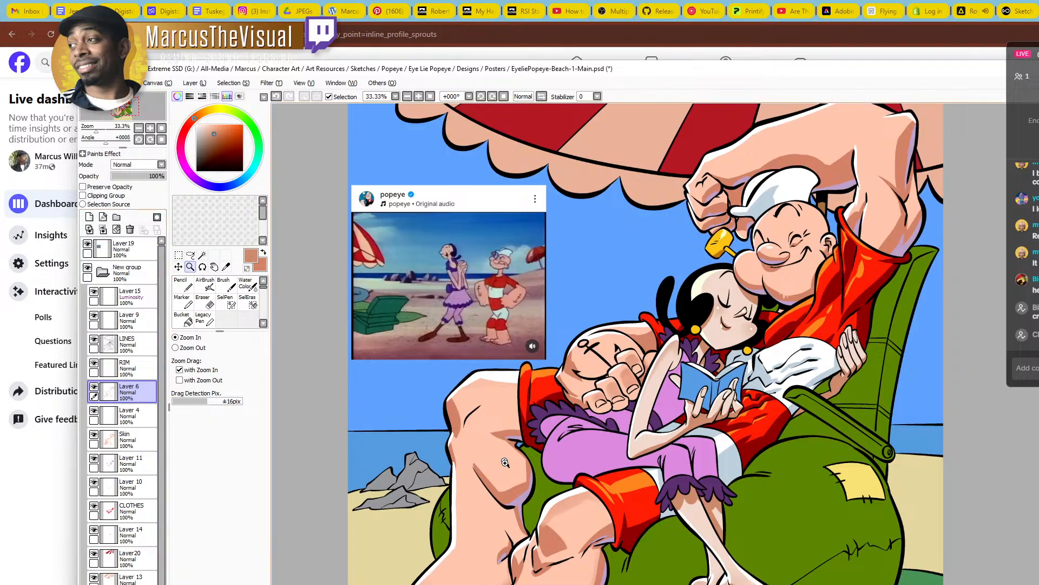
left_click_drag(506, 460, 490, 459)
key("e")
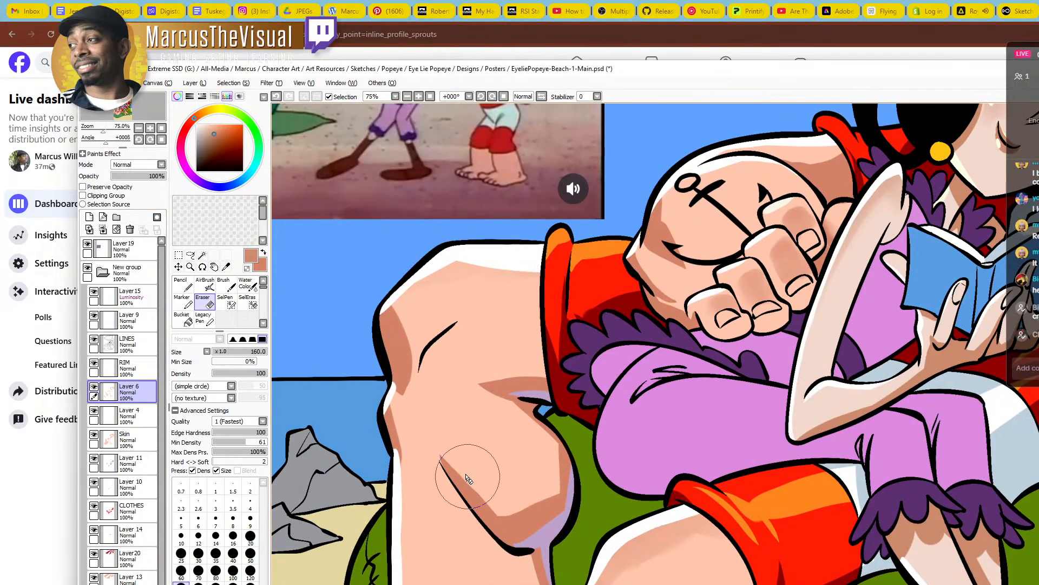
key("z")
scroll(455, 434, "down", 3)
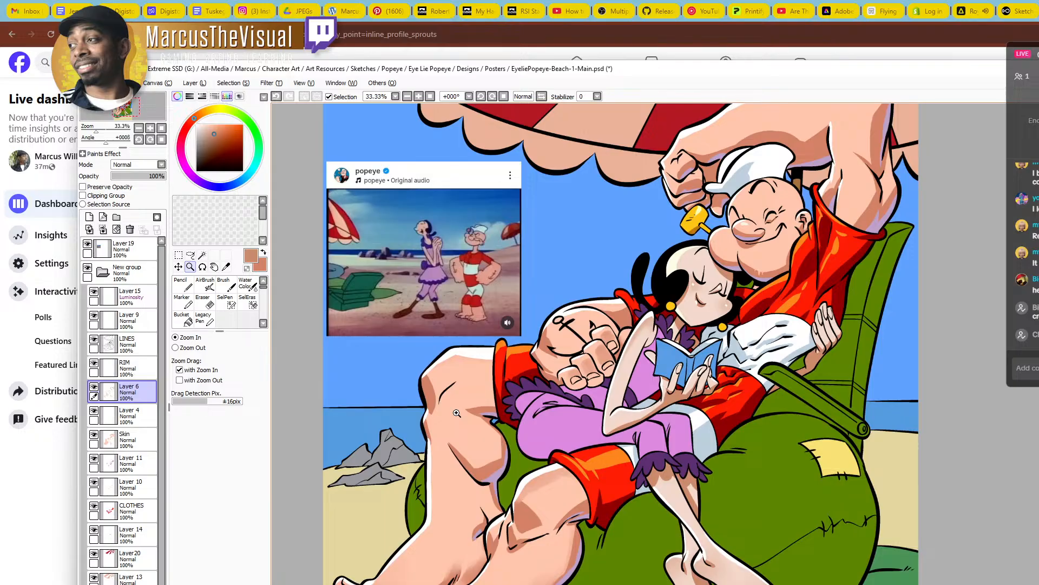
Examine the overall illustration and the shading around Popeye's tattooed forearm and the woman's upper body
left_click_drag(585, 451, 544, 444)
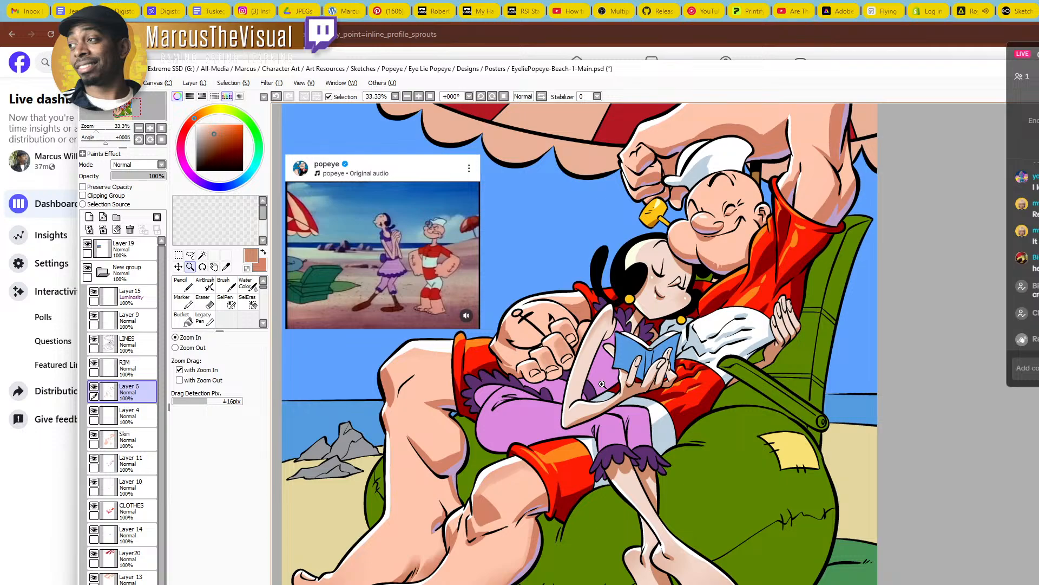
left_click_drag(680, 381, 703, 475)
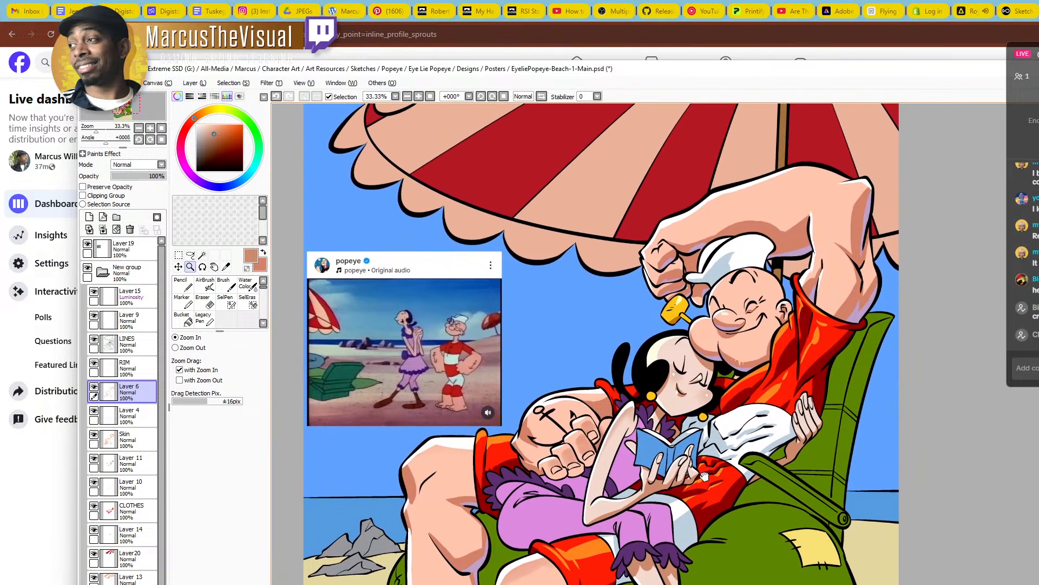
left_click(587, 403)
left_click(589, 385)
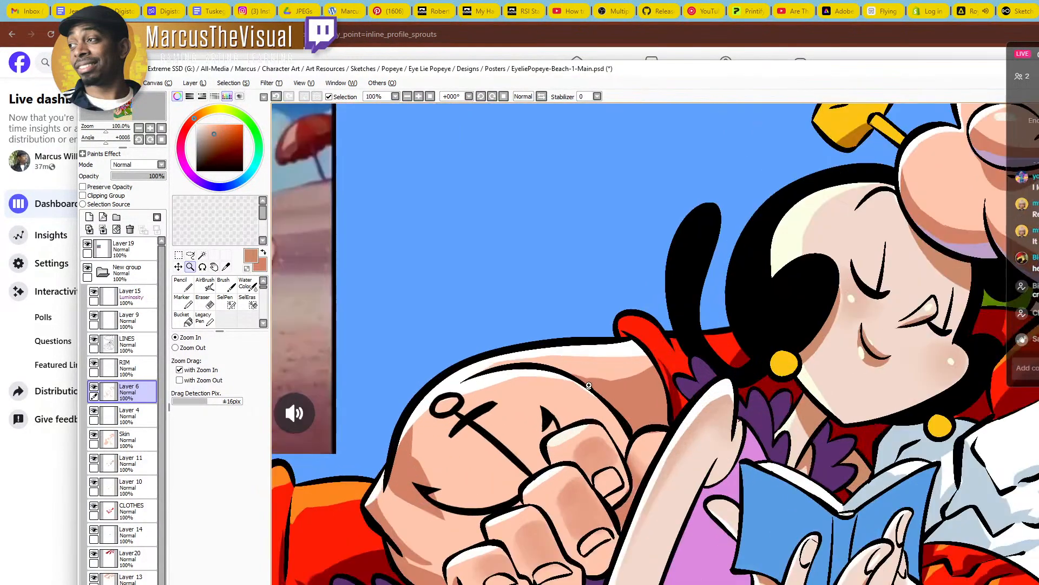
key("e")
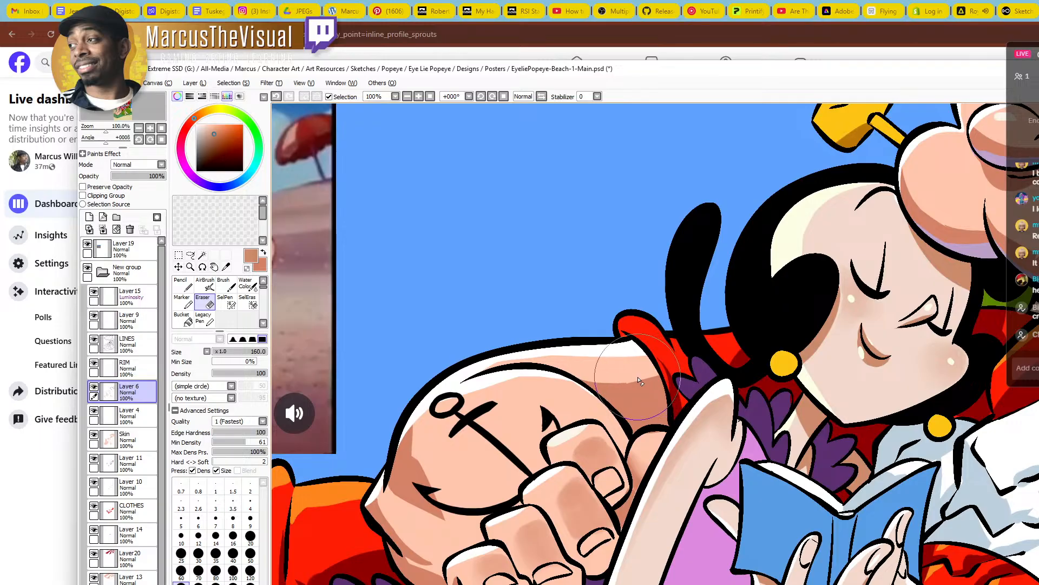
key("z")
right_click(635, 357)
right_click(634, 357)
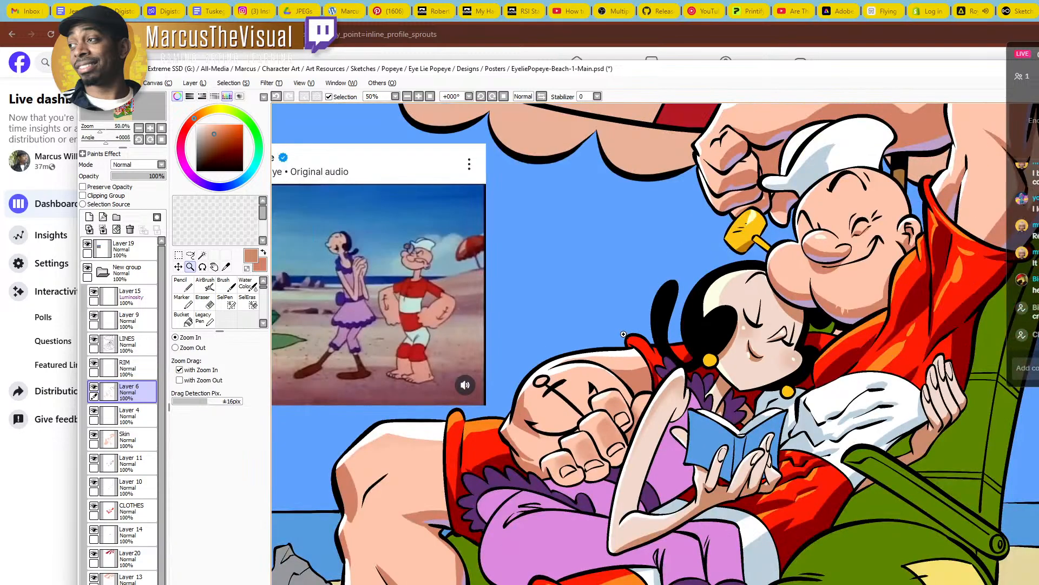
right_click(760, 409)
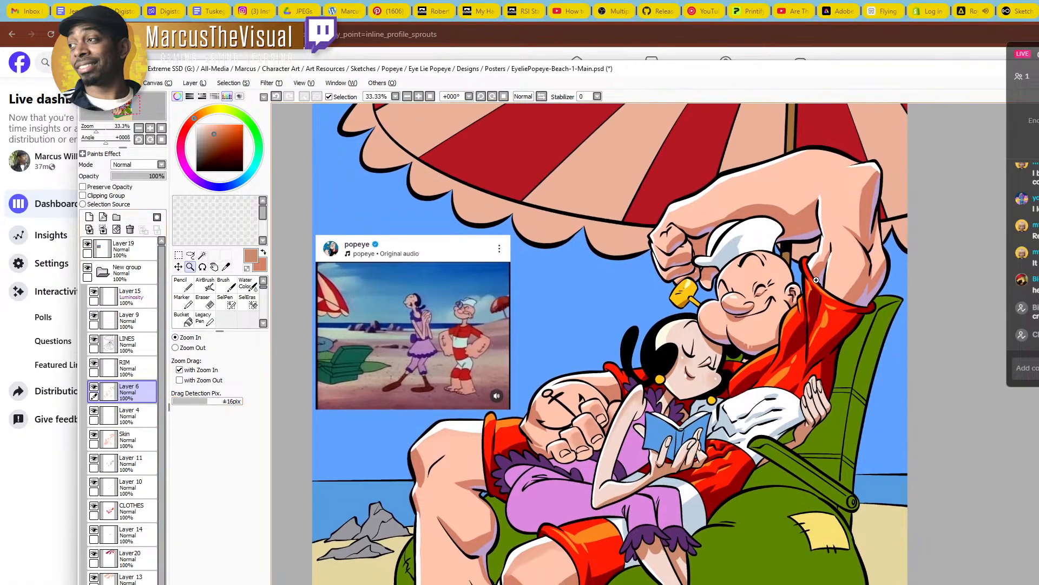
Paint a small skin shadow beside the creases of Popeye's squinting eye on Layer 6 with the Pencil brush
left_click(784, 286)
left_click(703, 261)
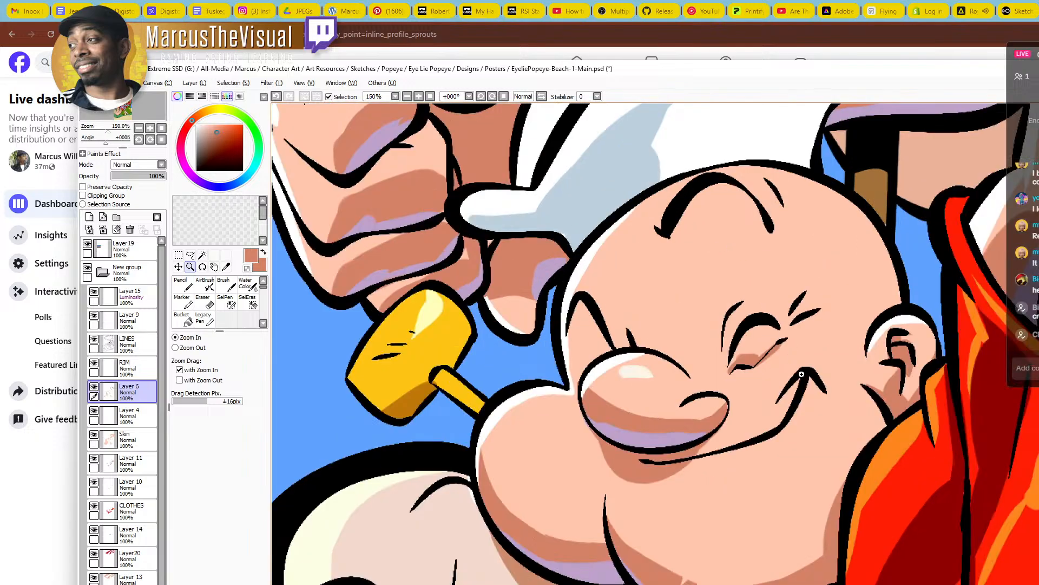
key("n")
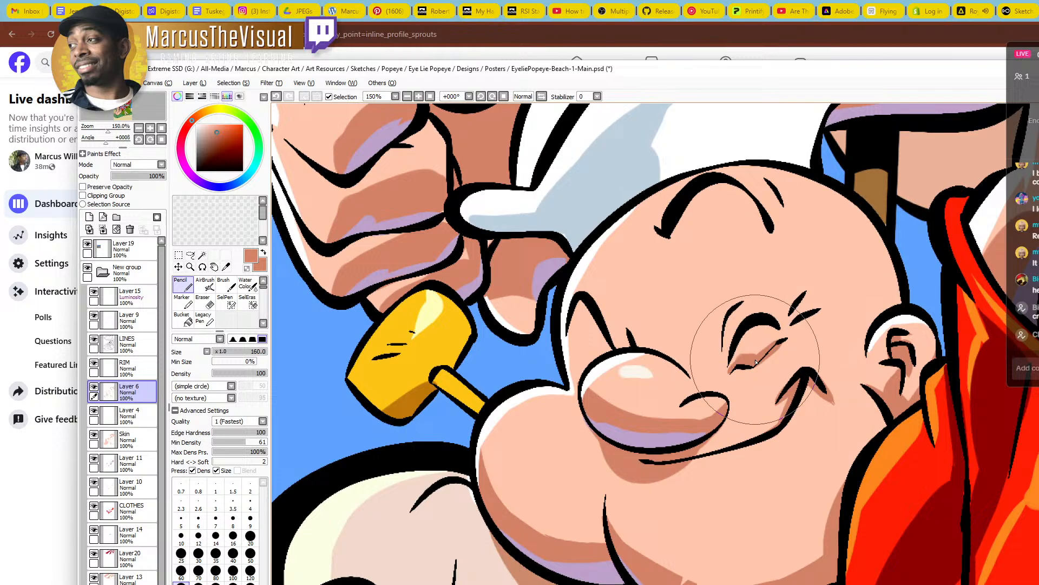
key("e")
key("n")
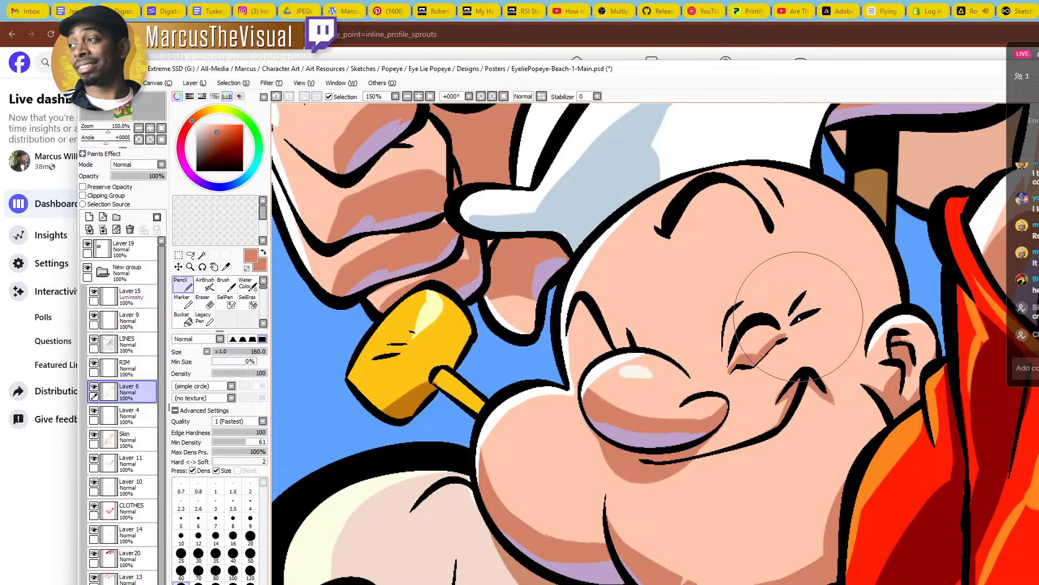
mouse_move(794, 323)
left_mouse_down()
mouse_move(823, 308)
mouse_move(813, 290)
mouse_move(830, 267)
left_mouse_up()
key("ctrl+space")
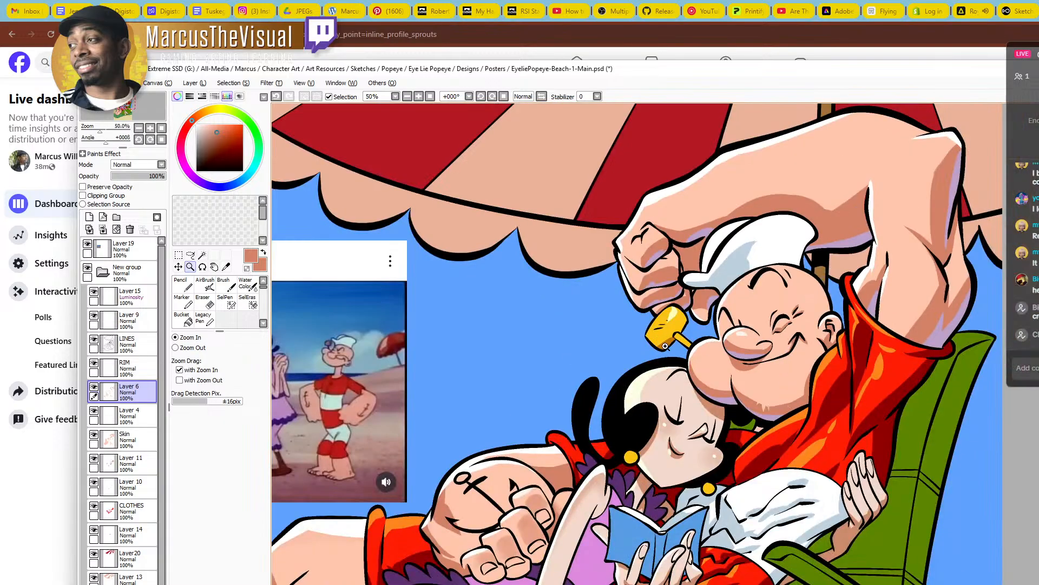
Examine the skin shading on the woman's arm, Popeye's hand and bent leg, and the full composition
left_click_drag(575, 472, 633, 385)
scroll(657, 388, "down", 1)
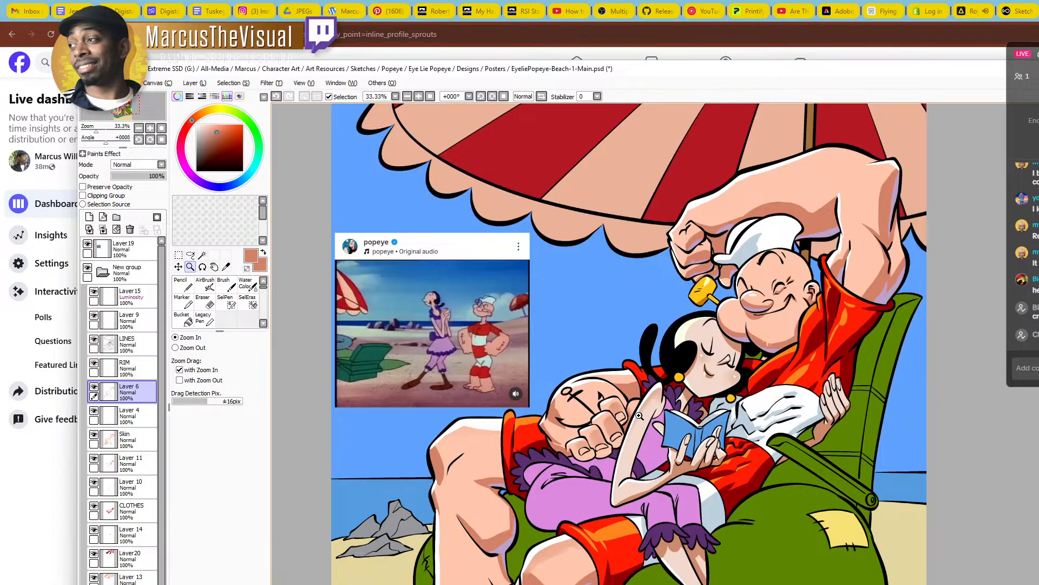
left_click(642, 423)
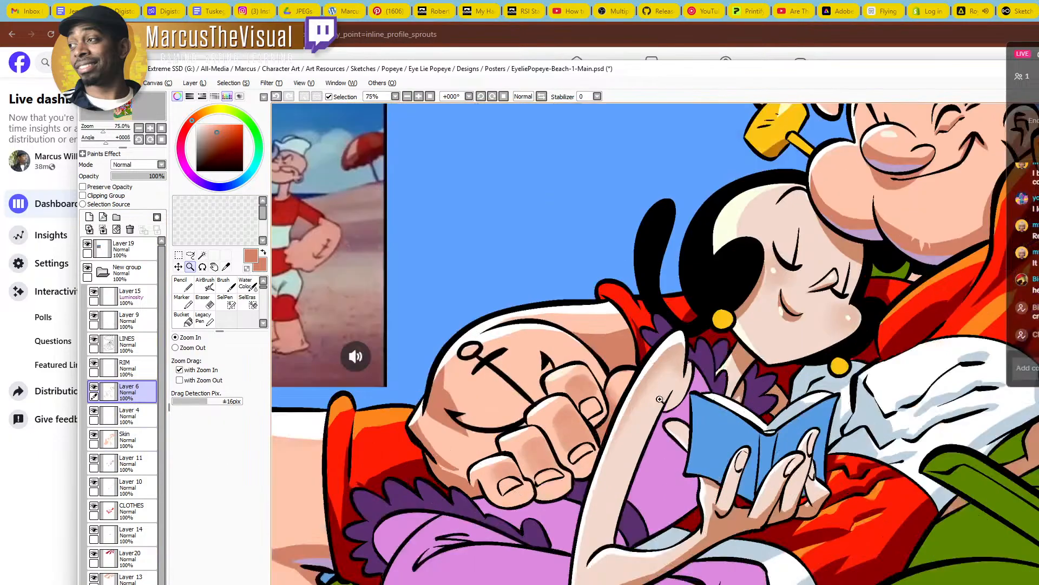
left_click(659, 399)
right_click(750, 560)
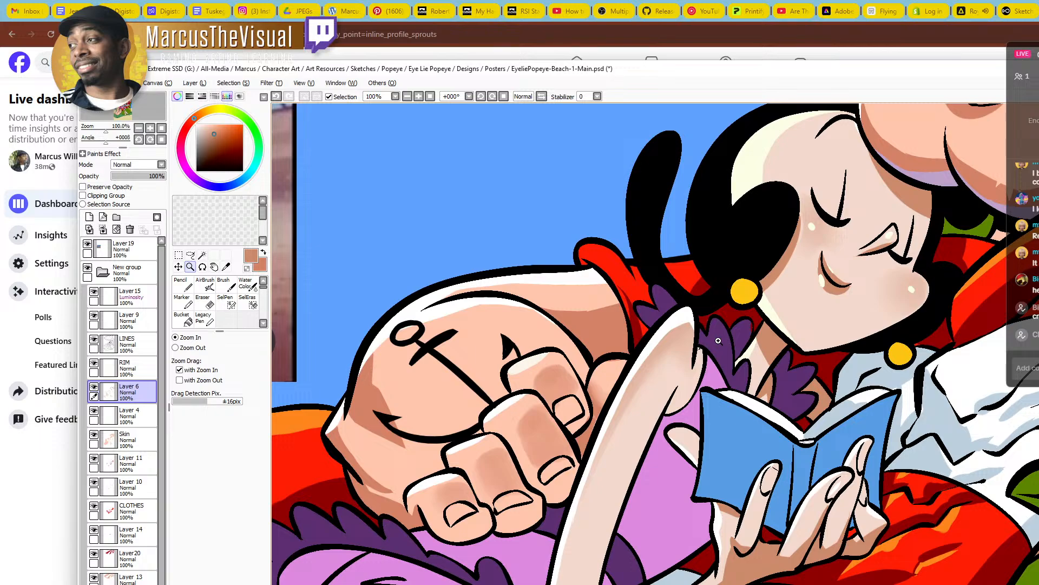
left_click_drag(711, 317, 708, 390)
left_click(708, 390, "ctrl+alt")
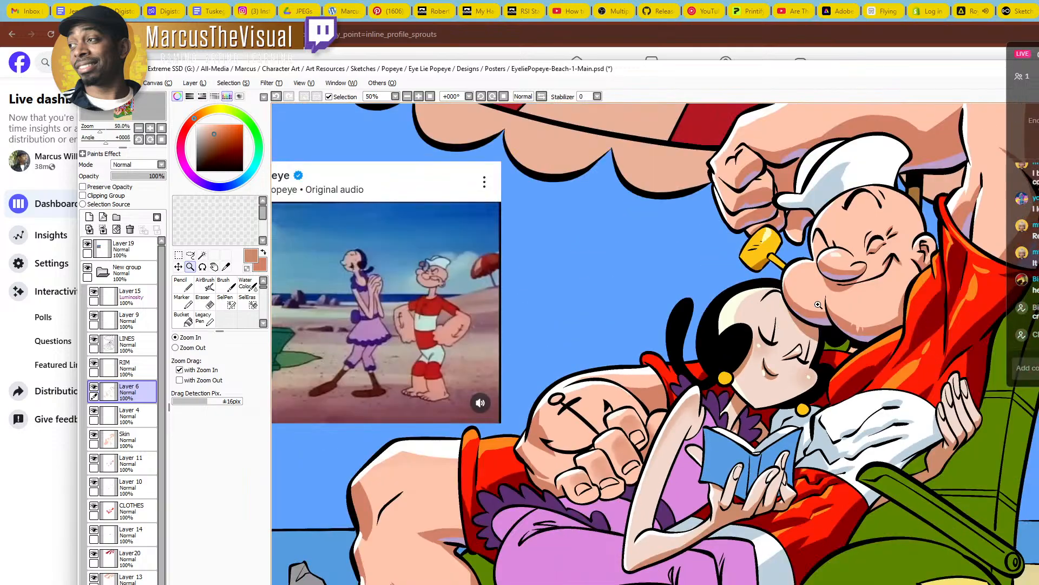
left_click_drag(818, 305, 739, 354)
left_click(737, 355, "ctrl+alt")
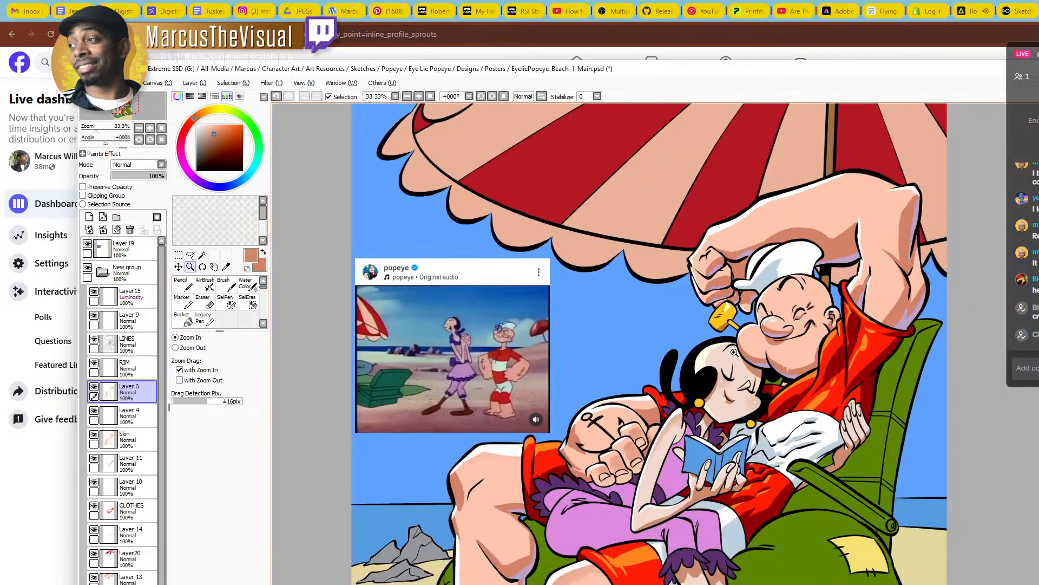
left_click_drag(706, 504, 719, 448)
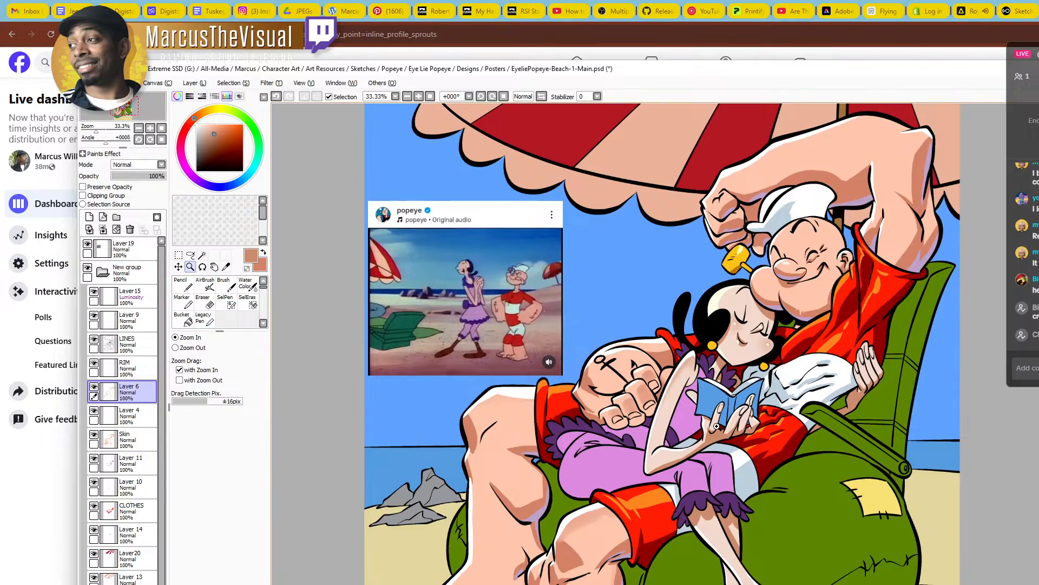
left_click_drag(716, 426, 748, 424)
left_click_drag(653, 426, 678, 399)
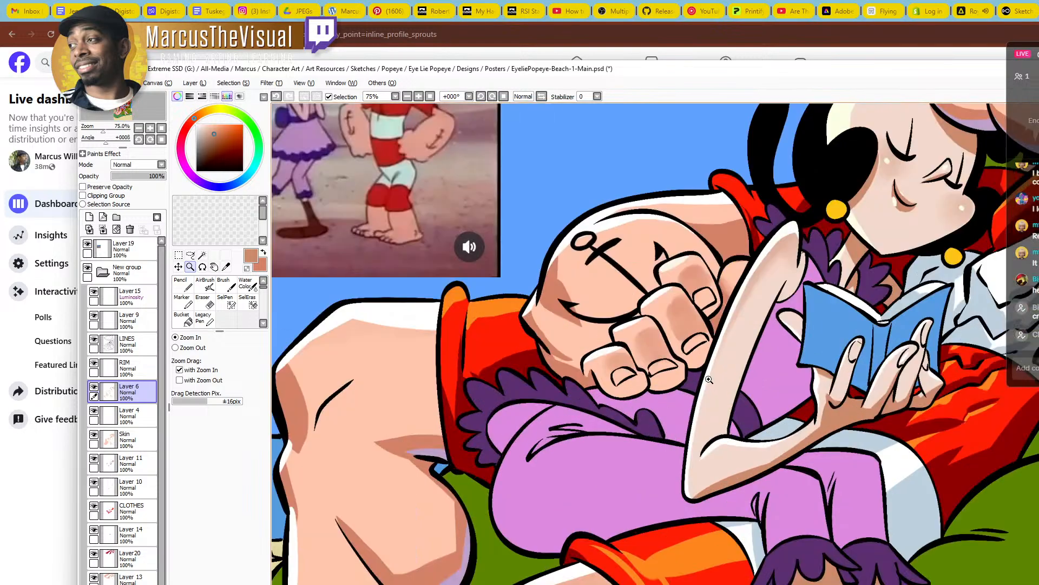
left_click(610, 358)
left_click_drag(803, 183, 579, 506)
left_click(710, 381, "alt")
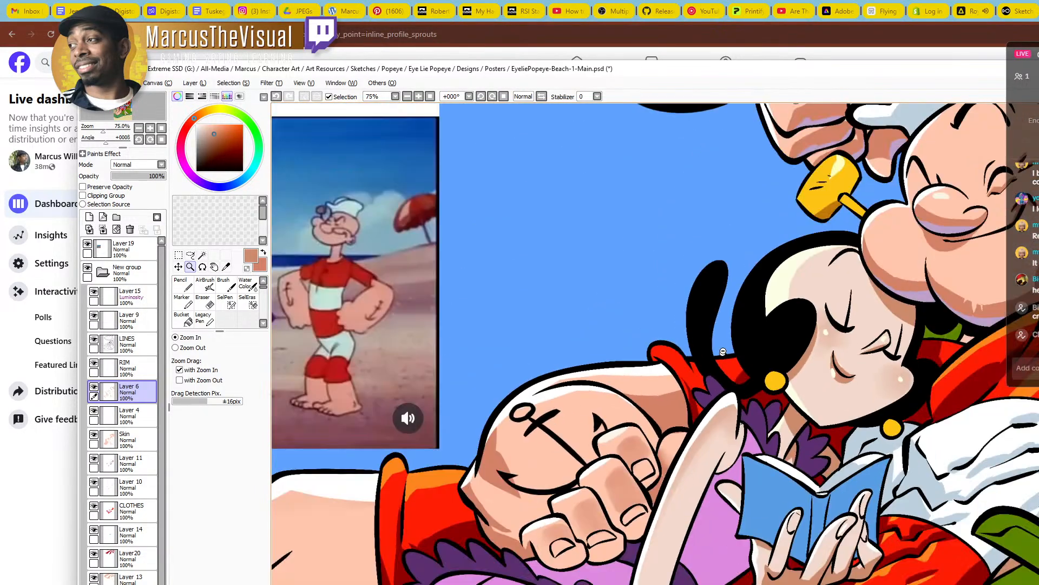
Paint cream highlights on the fingernails of Popeye's tattooed arm on Layer 4 with the Pencil brush
left_click(845, 234)
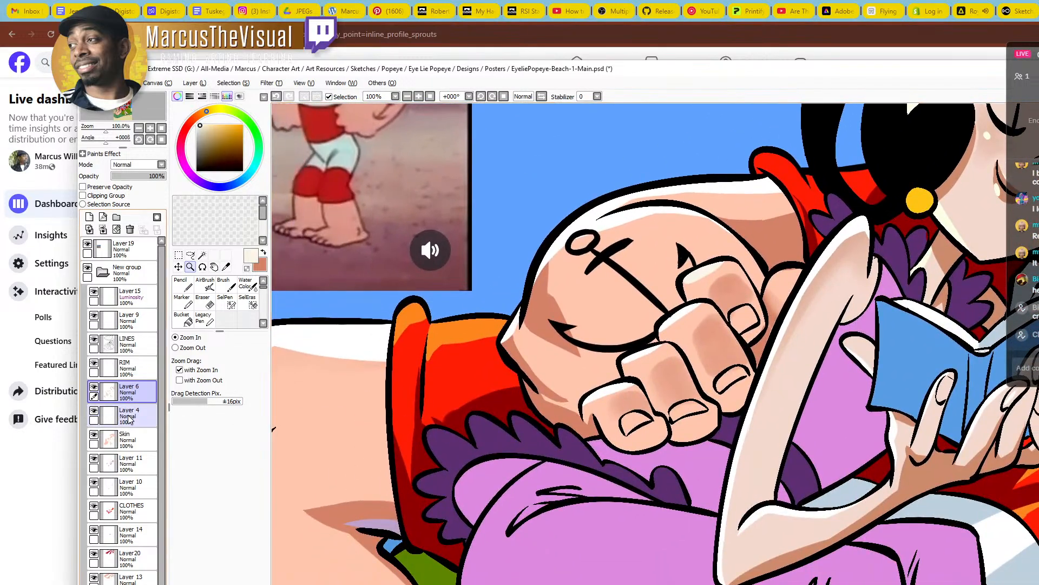
left_click(130, 420)
left_click(658, 424)
key("n")
left_click_drag(609, 415, 630, 429)
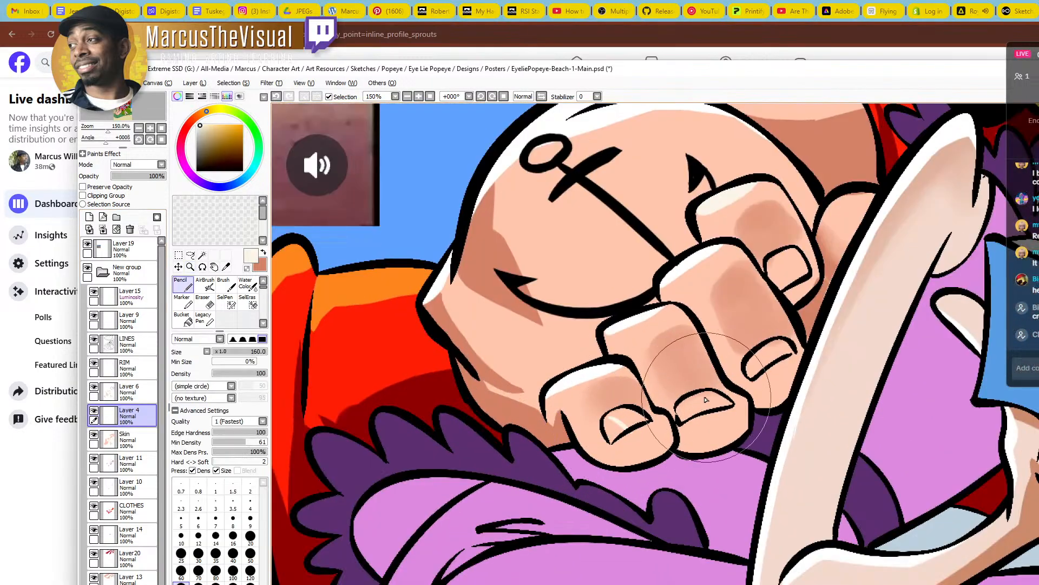
left_click_drag(693, 399, 723, 397)
left_click_drag(757, 355, 780, 347)
left_click_drag(782, 256, 793, 281)
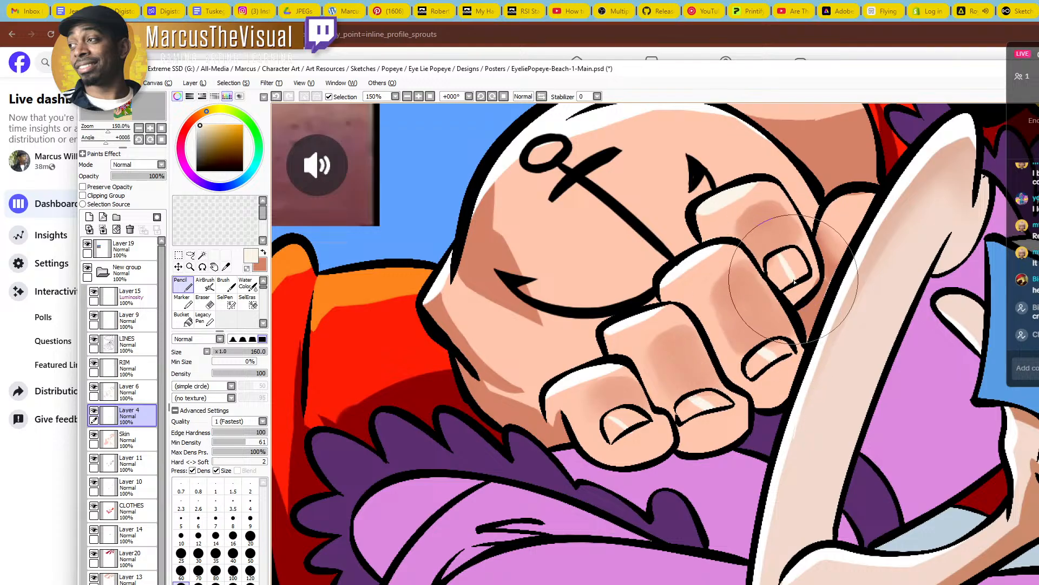
key("z")
scroll(778, 239, "down", 3)
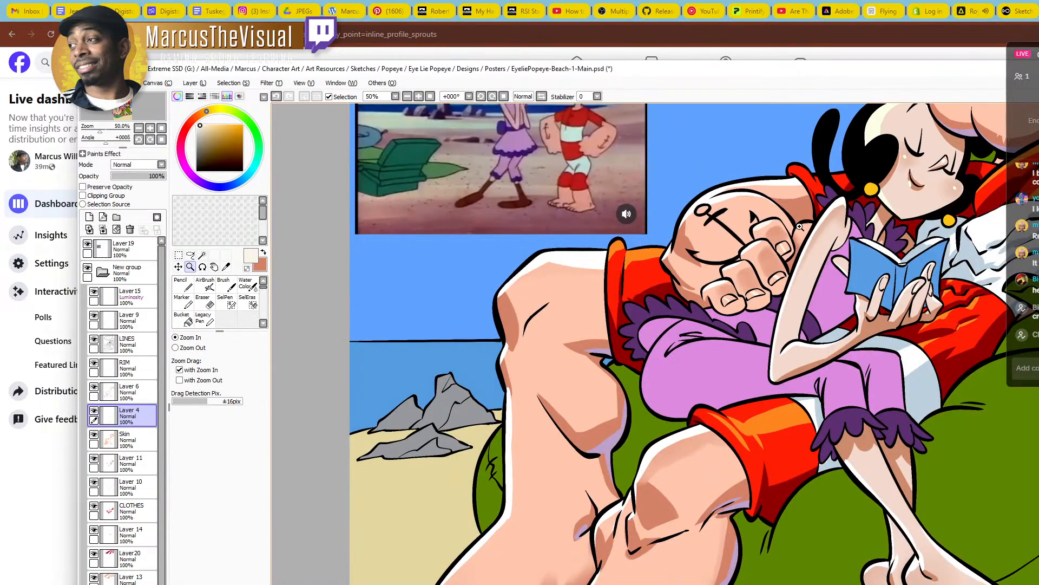
scroll(799, 226, "up", 2)
key("n")
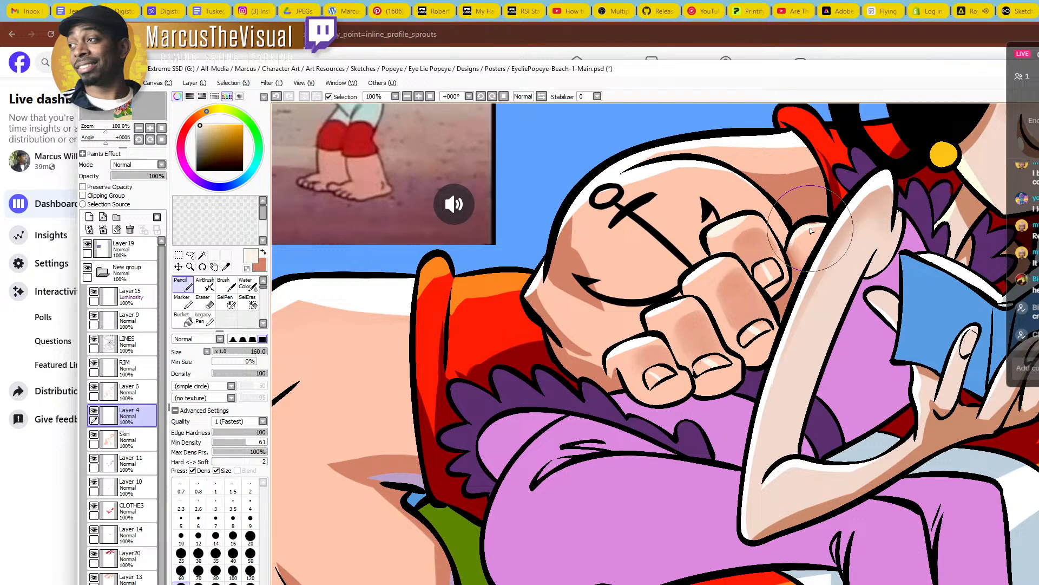
key("z")
scroll(806, 232, "down", 2)
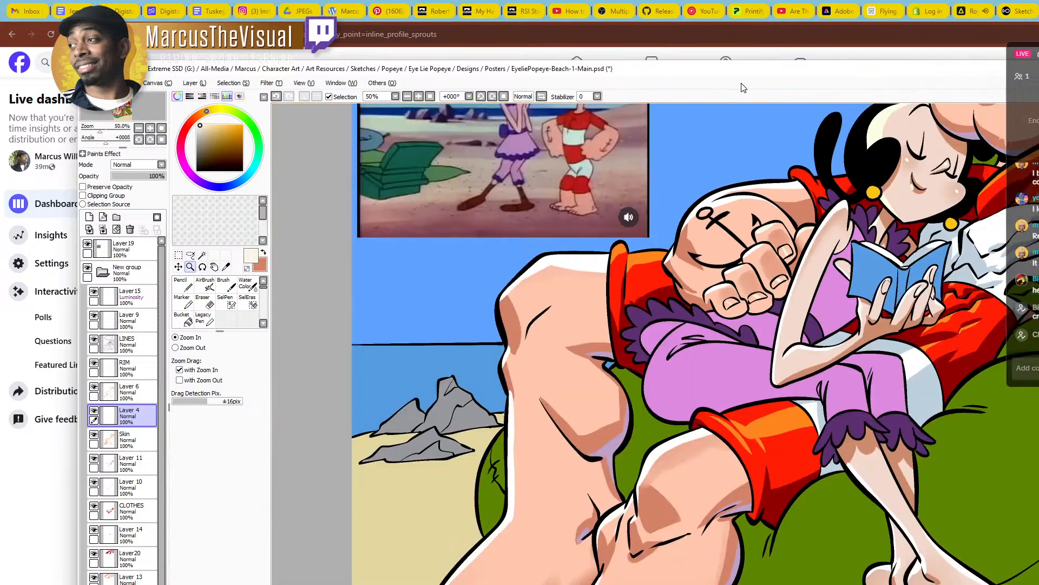
On Layer 6, paint a shadow along the crease of Popeye's bent knee, using the sampled skin-shadow colour
left_click_drag(691, 377, 669, 385)
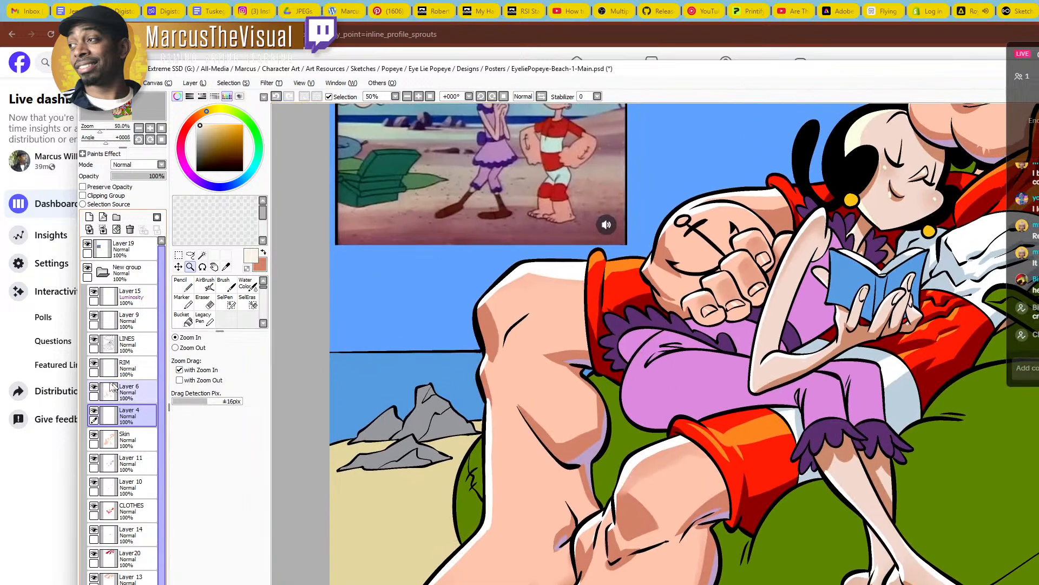
left_click(131, 392)
left_click(536, 350)
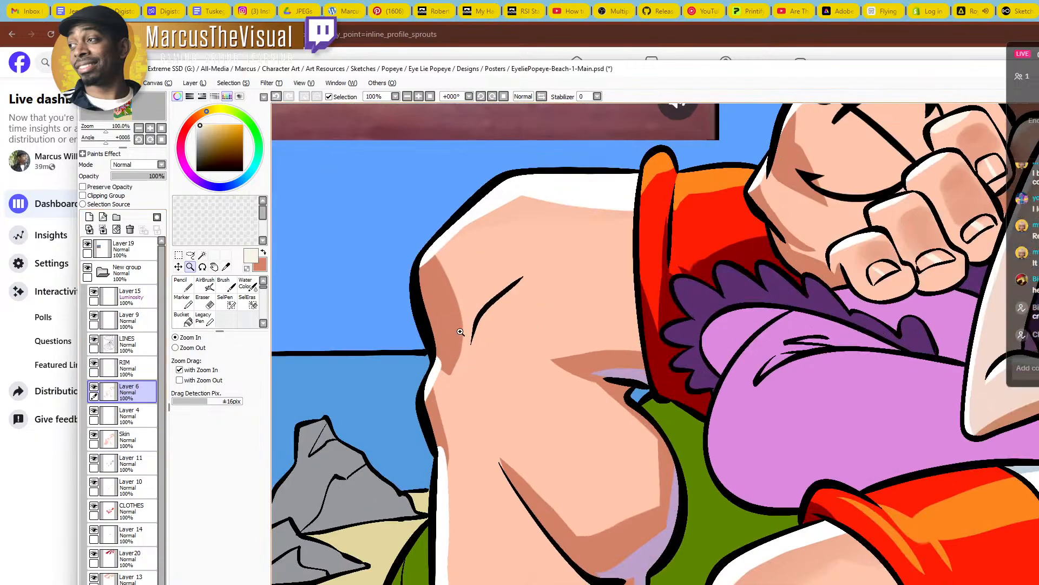
right_click(566, 360)
key("n")
mouse_move(470, 345)
left_mouse_down()
mouse_move(480, 309)
mouse_move(525, 260)
left_mouse_up()
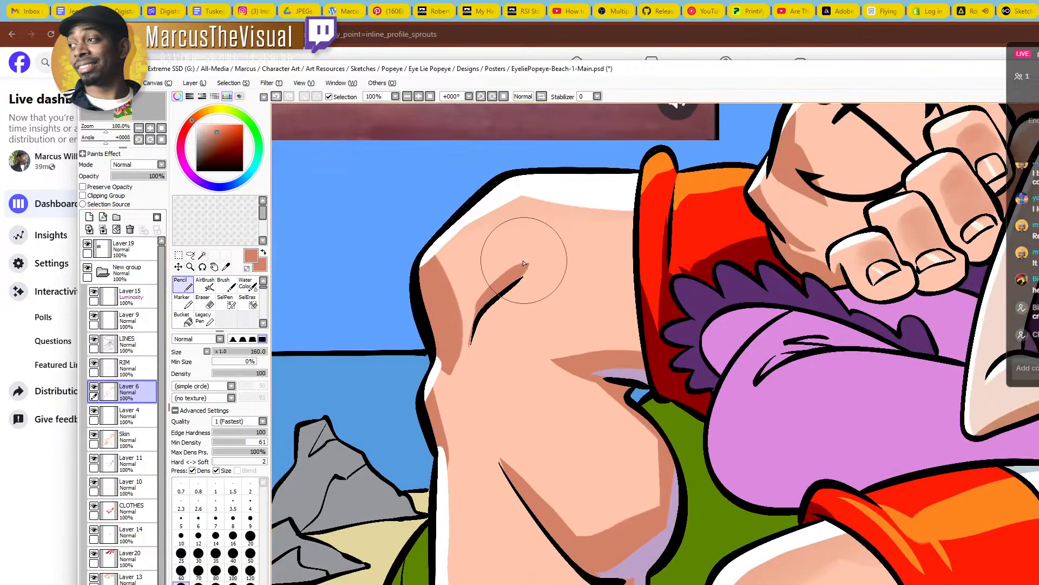
key("z")
left_click(547, 271, "alt")
left_click(550, 273, "alt")
left_click(553, 274, "alt")
Examine the whole poster from the feet to the umbrella, checking the shading on the legs and shorts
left_click_drag(730, 331, 666, 361)
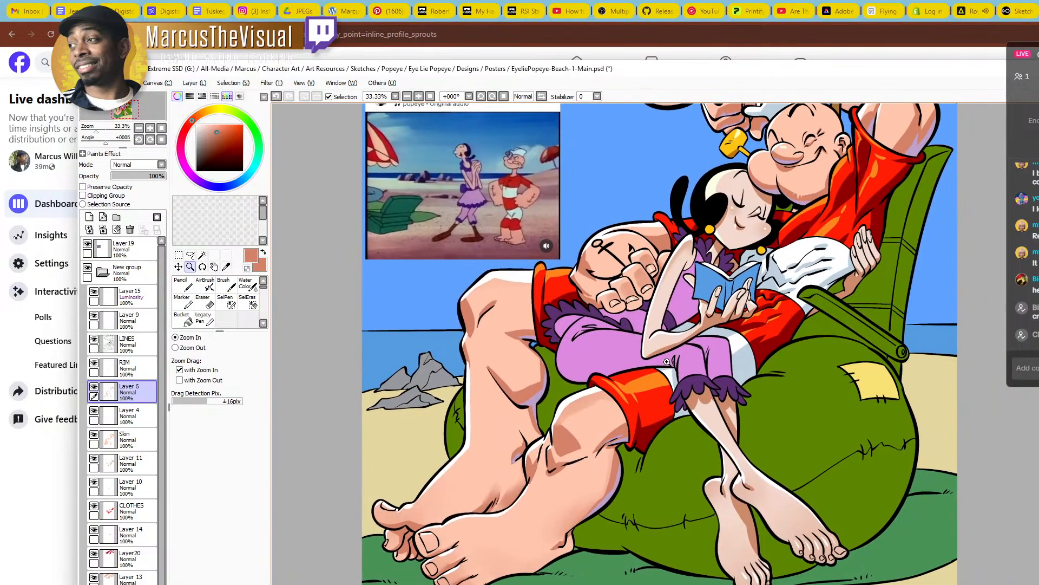
left_click_drag(639, 371, 657, 387)
left_click(681, 360, "alt")
left_click(695, 346, "alt")
left_click(704, 339, "alt")
left_click(708, 337, "alt")
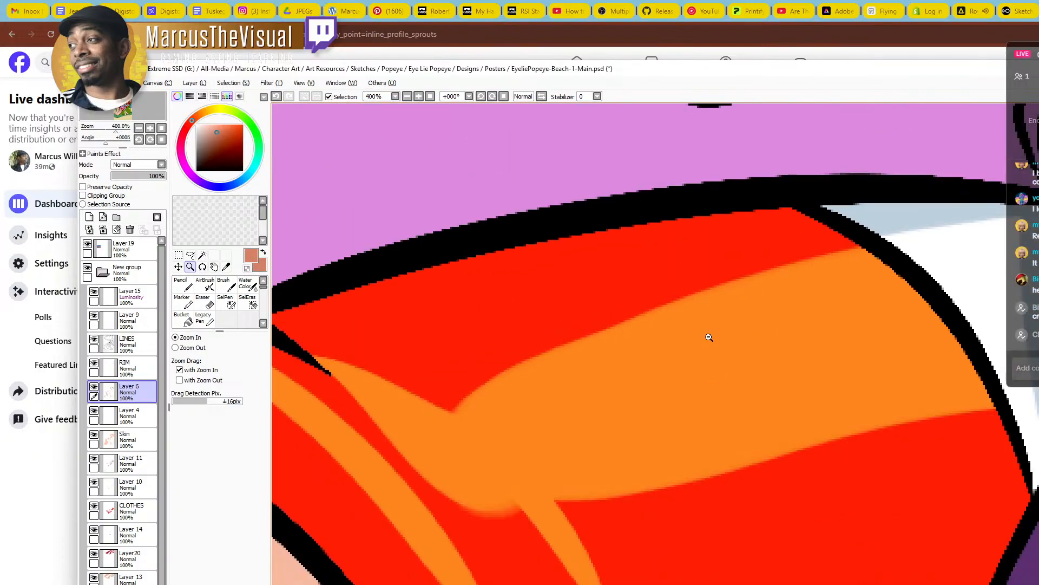
left_click(709, 337, "alt")
left_click(717, 336, "alt")
left_click(726, 331, "alt")
left_click(744, 328, "alt")
left_click(763, 322, "alt")
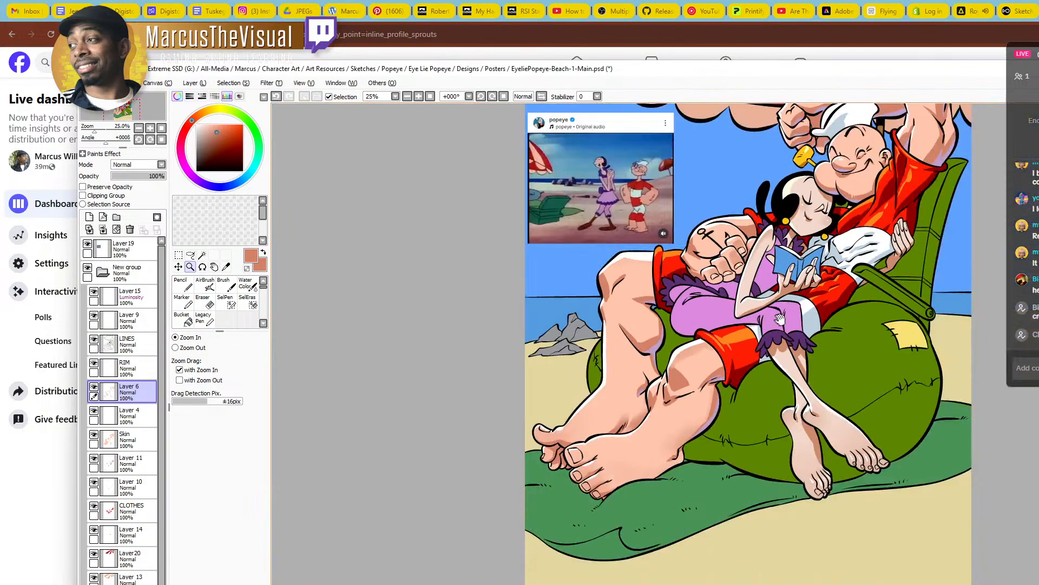
left_click_drag(779, 319, 734, 400)
left_click(663, 390)
left_click(666, 390)
left_click(668, 393)
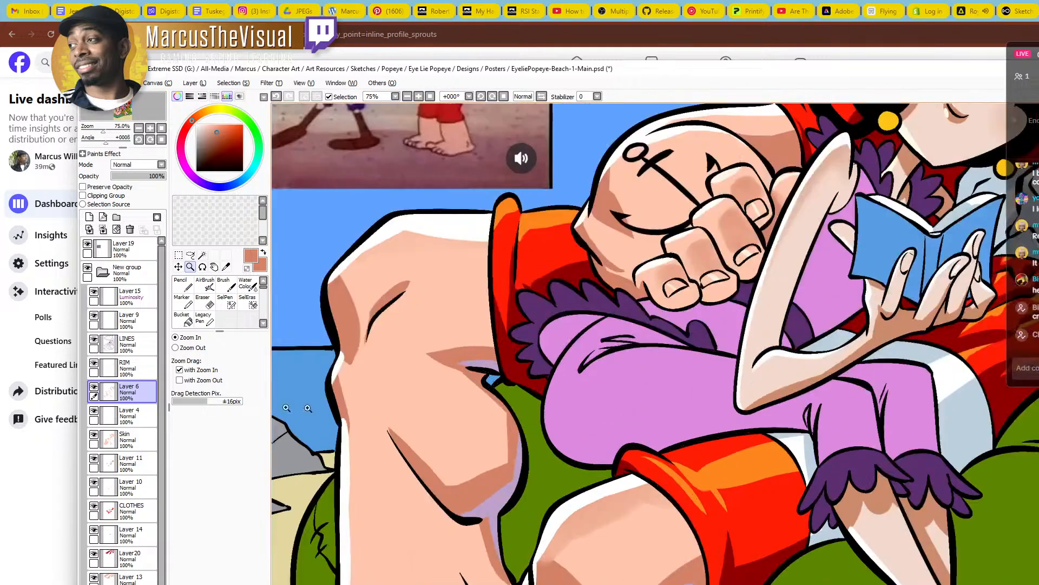
scroll(533, 304, "down", 3)
left_click_drag(630, 329, 647, 504)
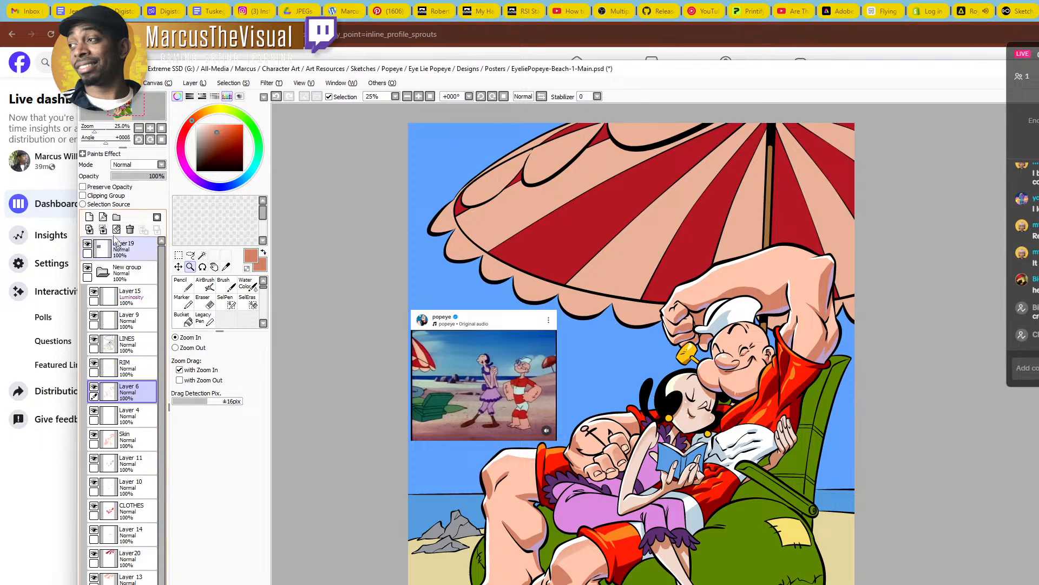
Add a layer above Layer 6, and on the LINES layer select the panels of the umbrella's underside with the Magic Wand
left_click(89, 217)
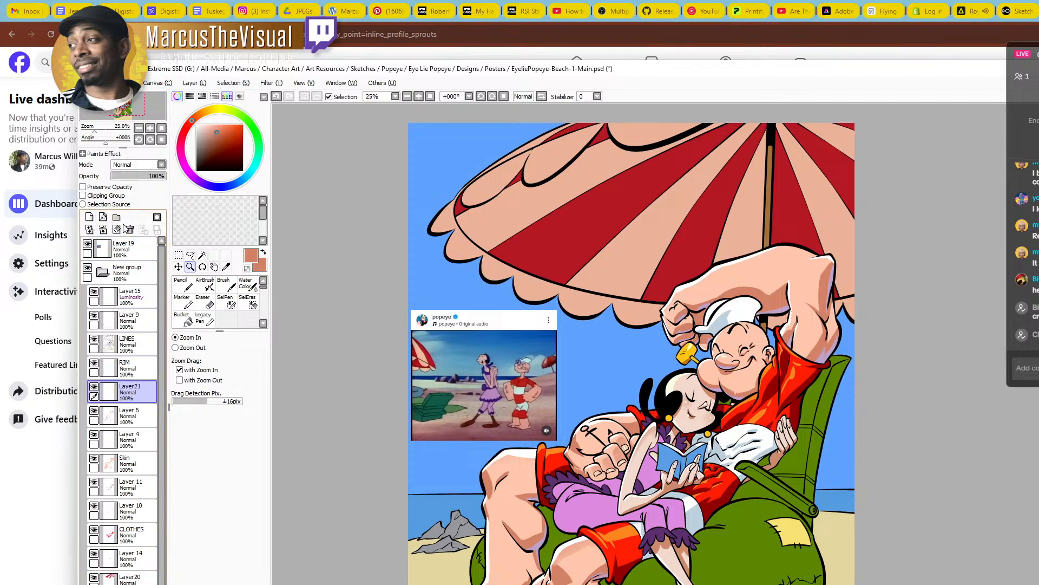
left_click(135, 340)
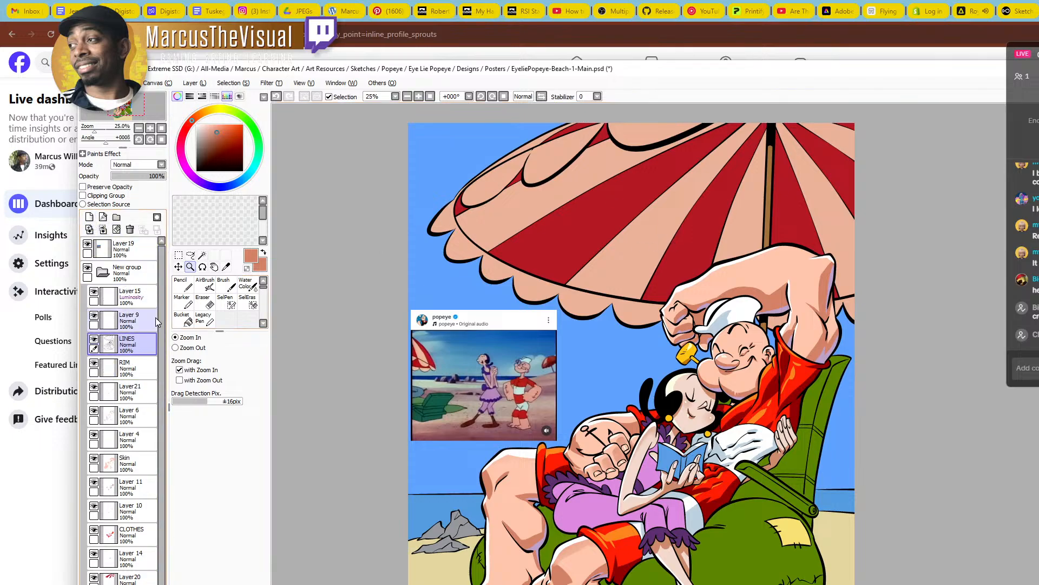
key("w")
left_click(530, 208)
left_click(604, 203)
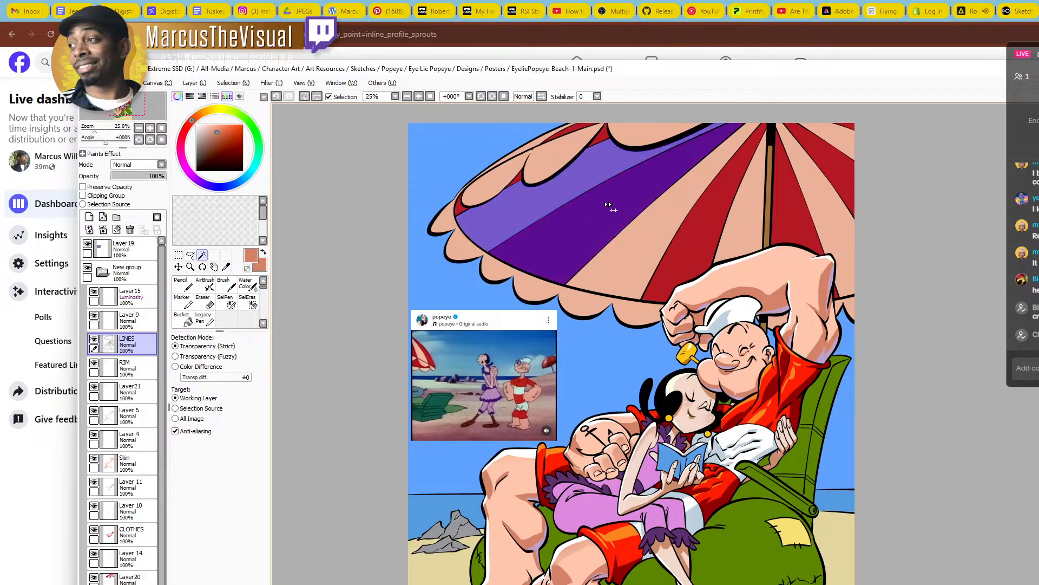
left_click(658, 204)
left_click(695, 204)
left_click(749, 198)
left_click(797, 205)
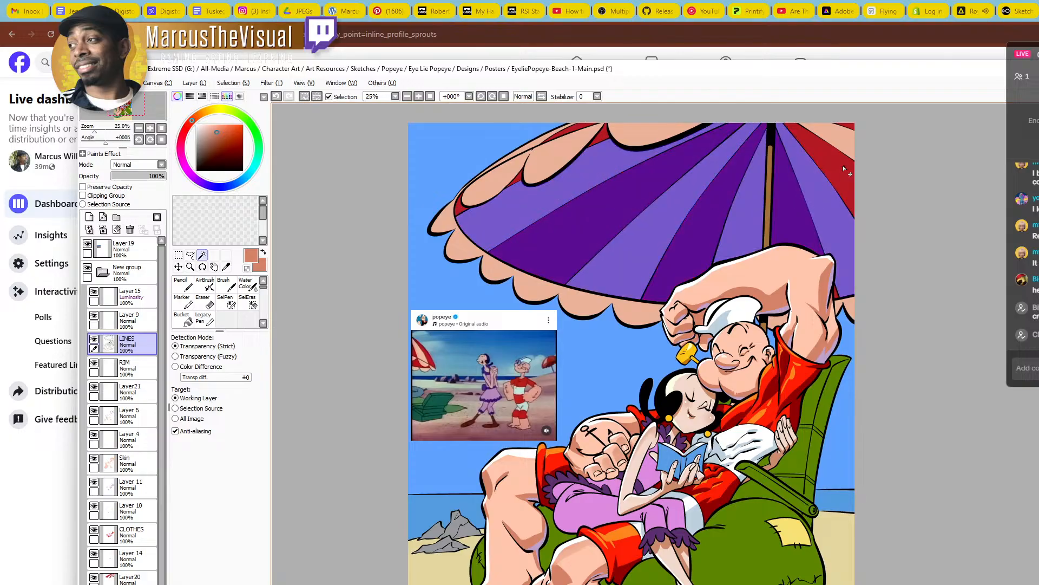
left_click(812, 163)
left_click(821, 132)
left_click(603, 139)
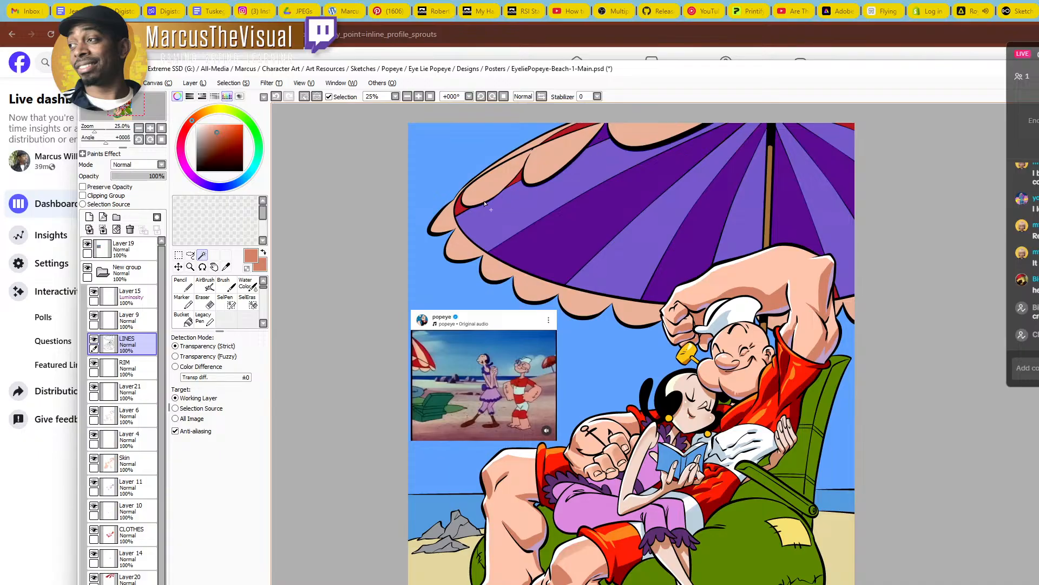
Extend the Magic Wand selection to the umbrella's scalloped lower edge, the remaining gaps and the pole
scroll(541, 193, "up", 1)
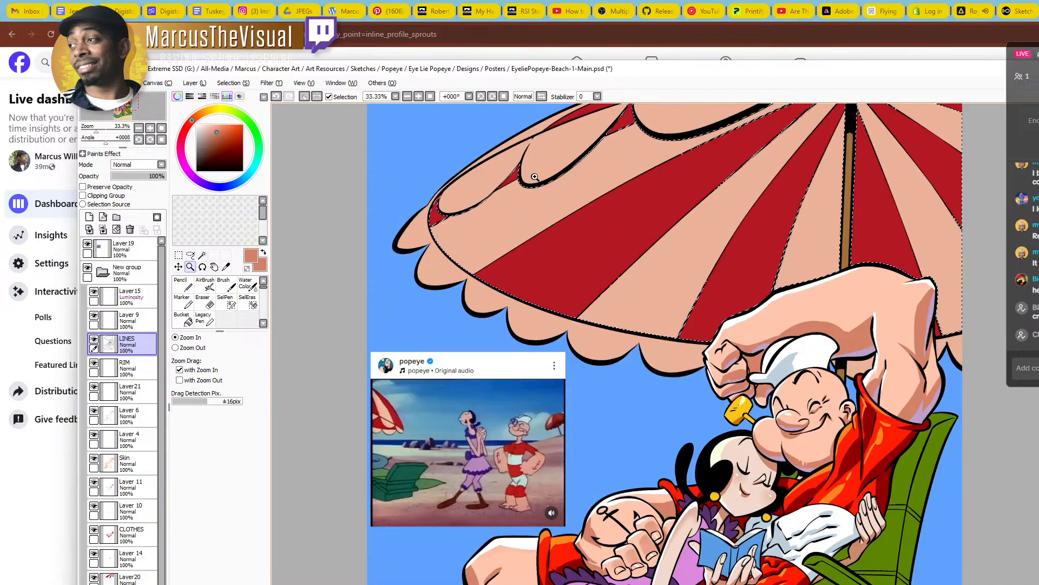
left_click_drag(601, 248, 557, 340)
left_click(913, 441)
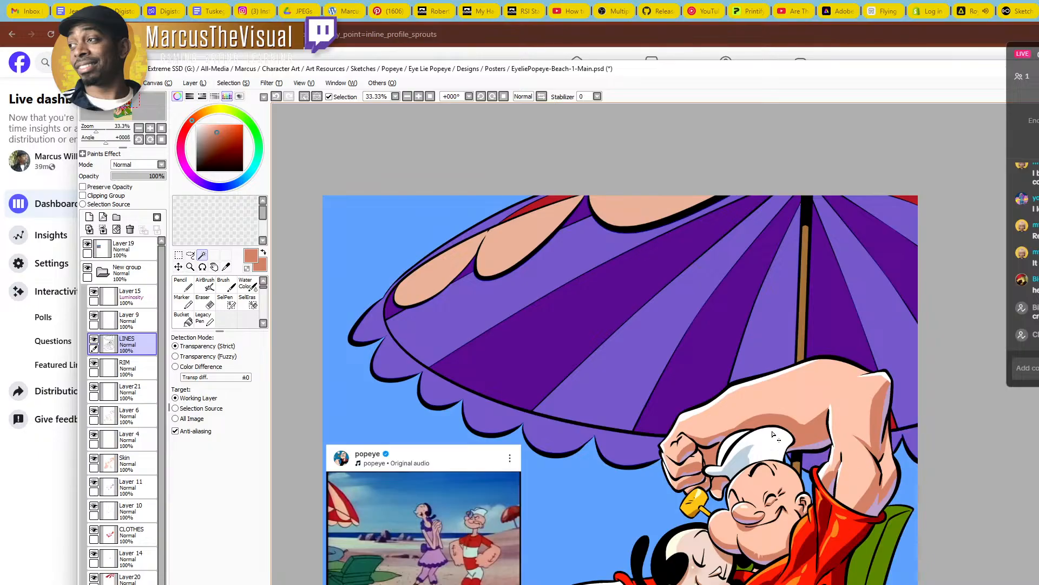
left_click(804, 307)
left_click_drag(688, 344, 754, 372)
Rename the new empty layer above Layer 6 as SHADOW
key("z")
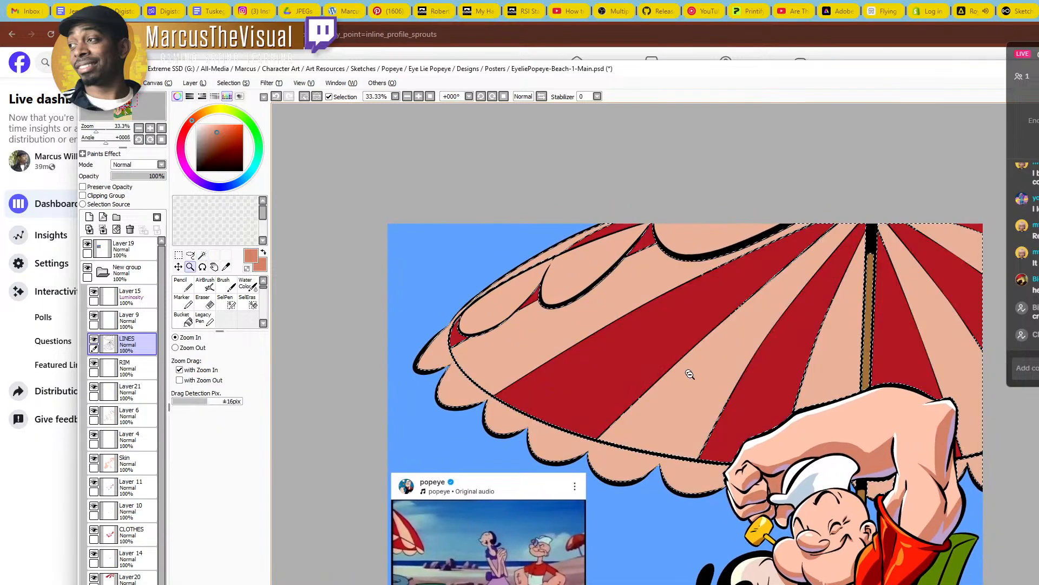
left_click(689, 375, "alt")
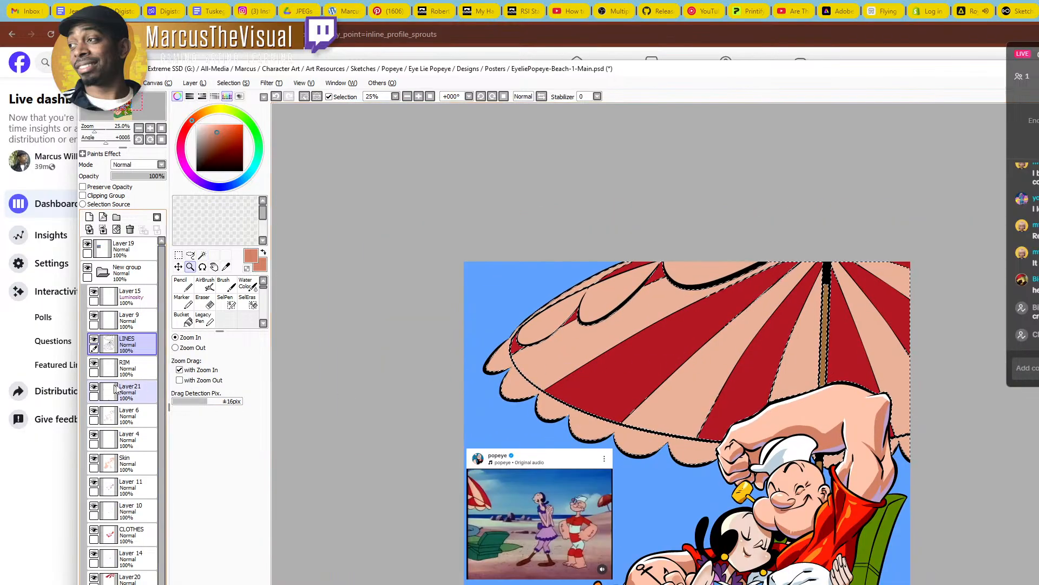
double_click(130, 390)
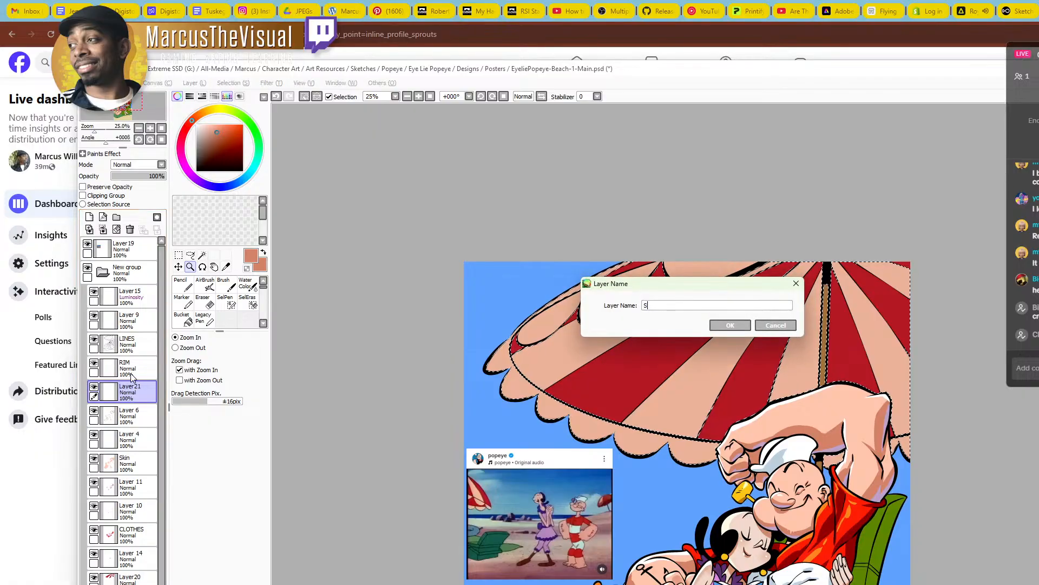
type("SHADOW")
key("Return")
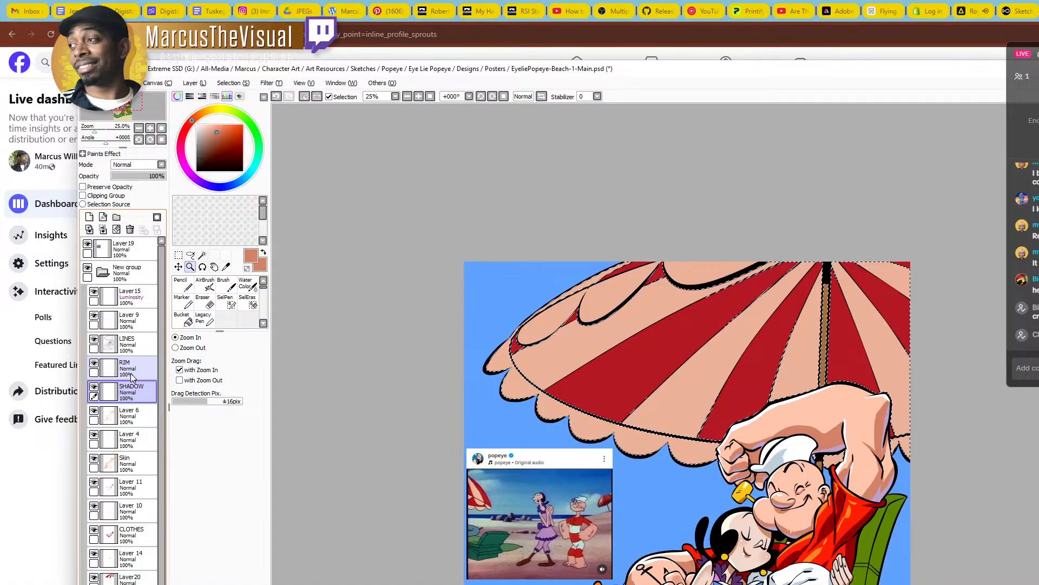
On the SHADOW layer, paint medium-dark blue across the upper part of the umbrella's underside with the Pencil brush at size 500
left_click(230, 186)
left_click(210, 152)
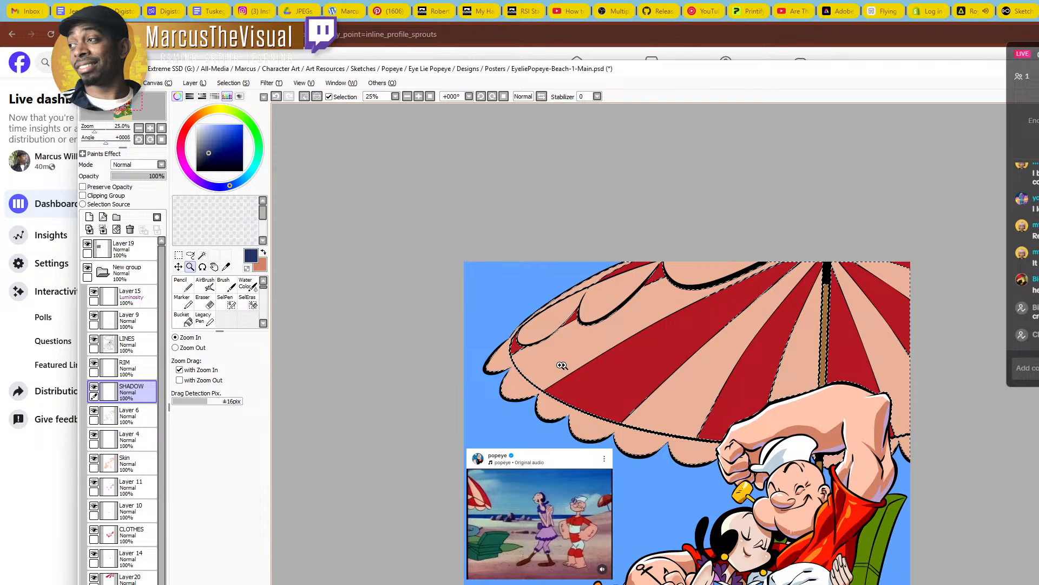
left_click(222, 142)
left_click(222, 139)
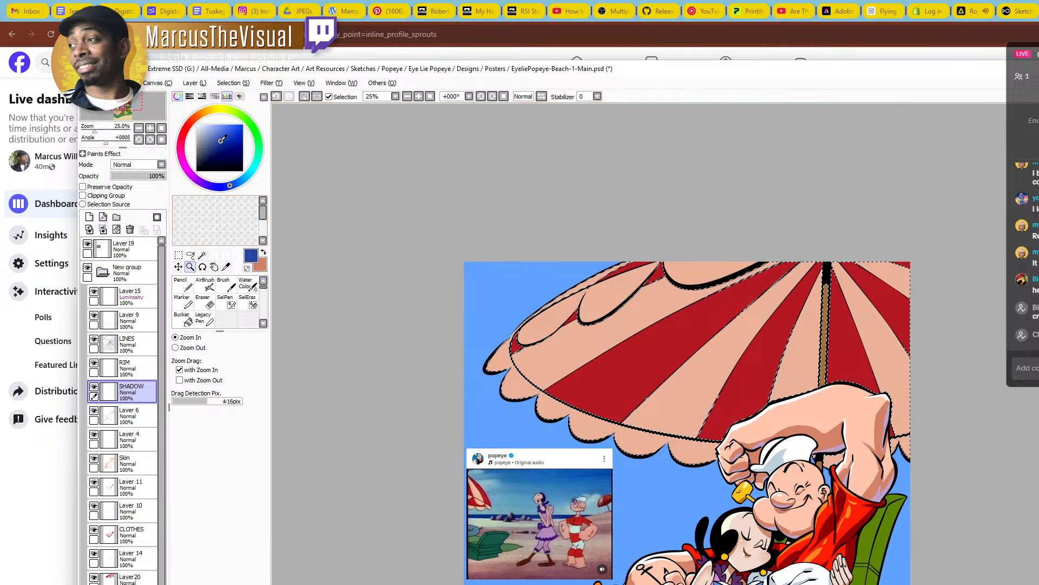
left_click(695, 367)
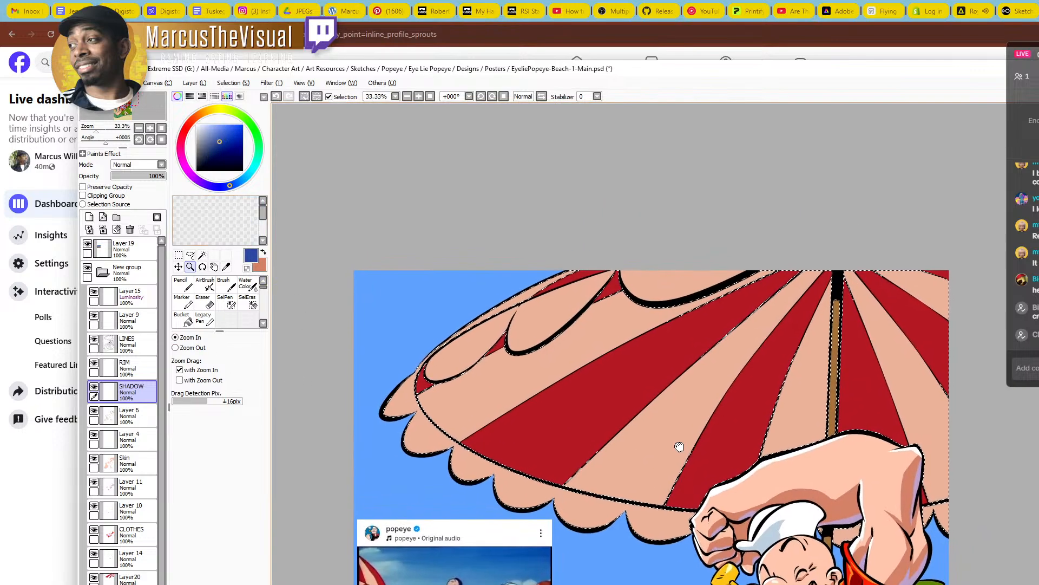
key("n")
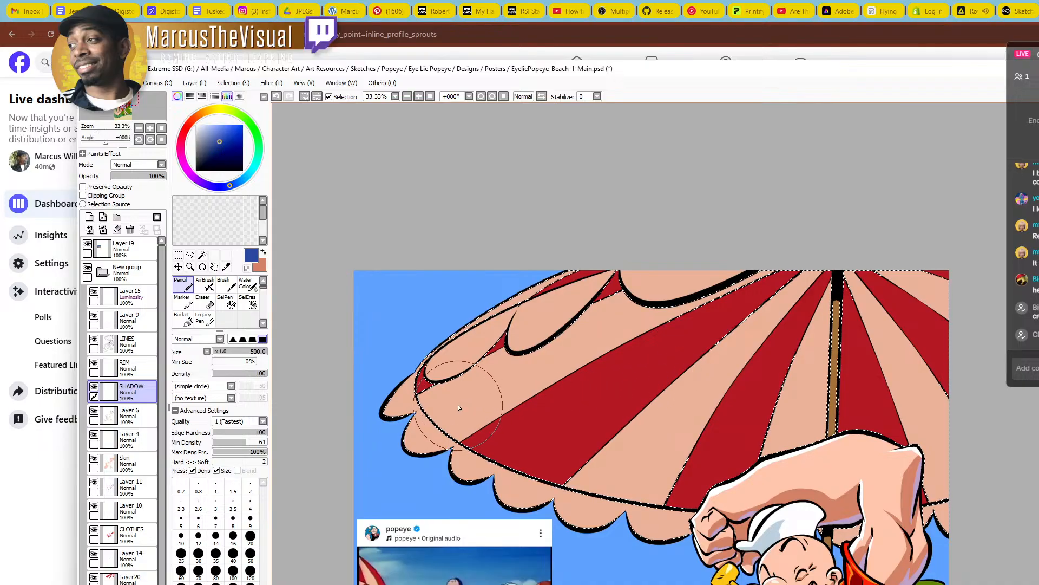
mouse_move(405, 410)
left_mouse_down()
mouse_move(659, 272)
mouse_move(534, 326)
mouse_move(828, 281)
left_mouse_up()
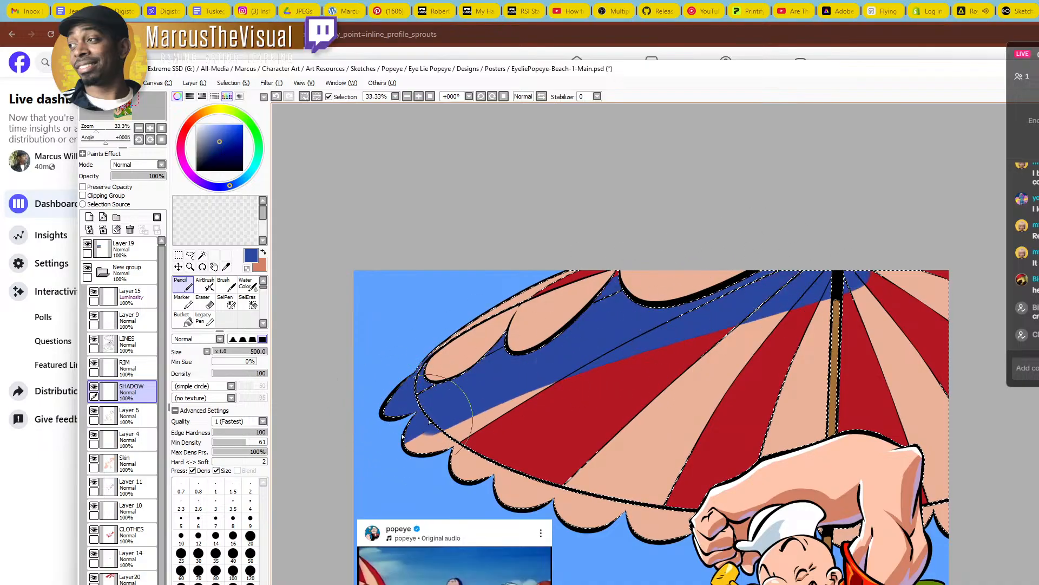
left_click_drag(441, 410, 955, 314)
mouse_move(513, 393)
left_mouse_down()
mouse_move(441, 417)
mouse_move(376, 494)
mouse_move(381, 506)
mouse_move(516, 452)
mouse_move(460, 501)
mouse_move(557, 418)
mouse_move(983, 310)
mouse_move(901, 285)
mouse_move(963, 277)
left_mouse_up()
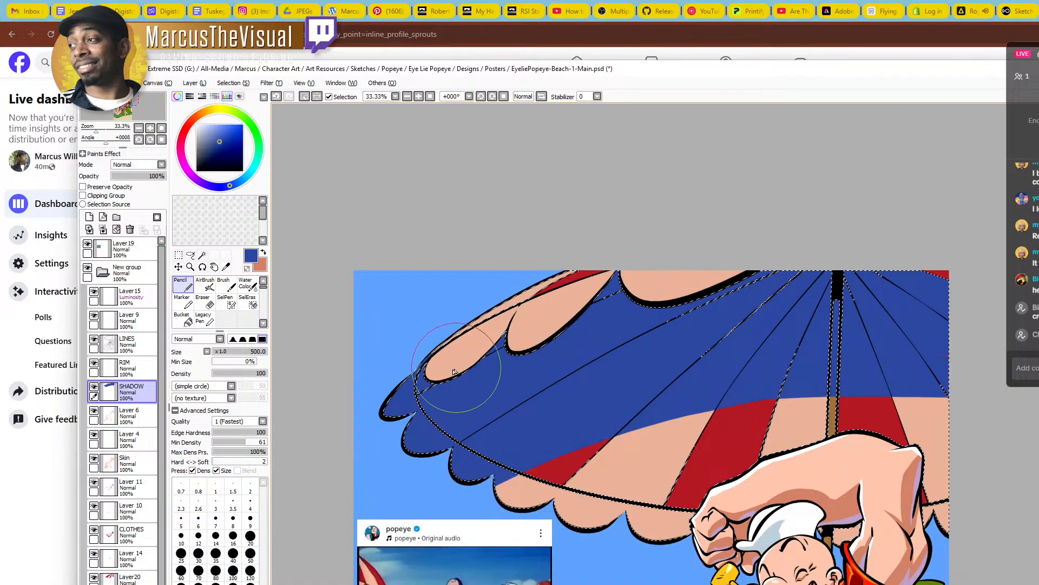
Refine the blue shadow's curved lower edge across the umbrella and its scallops, undoing a stray stroke, and clear the selection
left_click_drag(478, 504, 703, 392)
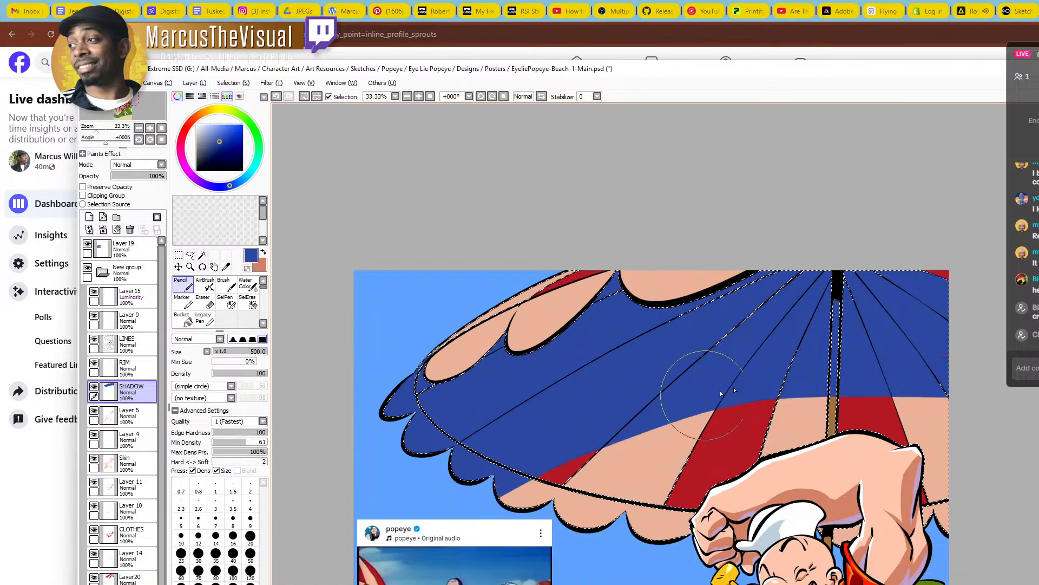
left_click_drag(486, 521, 989, 377)
key("ctrl+z")
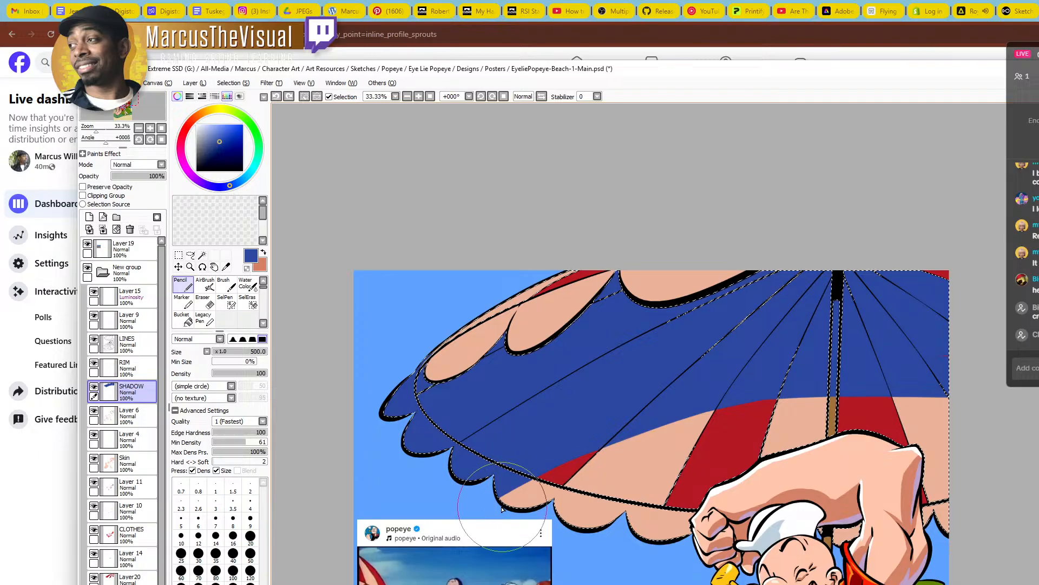
left_click_drag(501, 506, 951, 368)
left_click_drag(504, 508, 1003, 389)
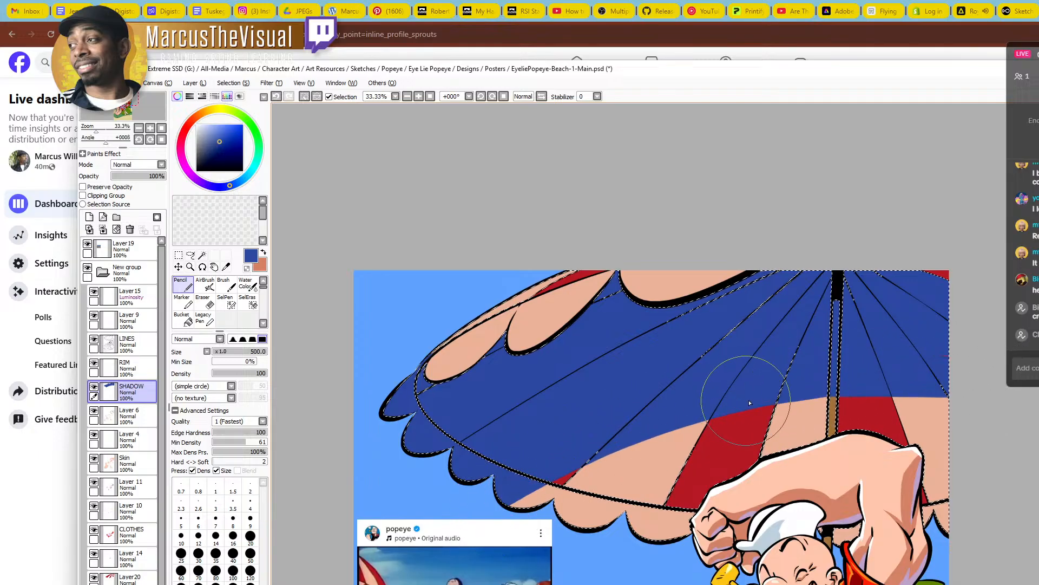
left_click_drag(1011, 459, 902, 396)
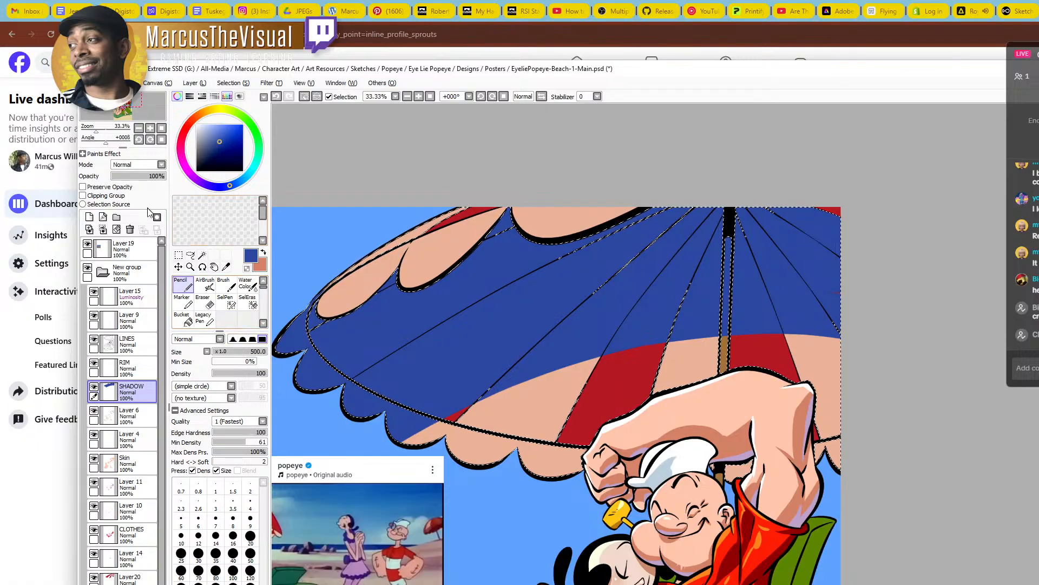
key("ctrl+d")
Try the Multiply, Screen, Shade, Overlay and Lumi & Shade blend modes on the SHADOW layer, and return it to Normal
left_click(159, 164)
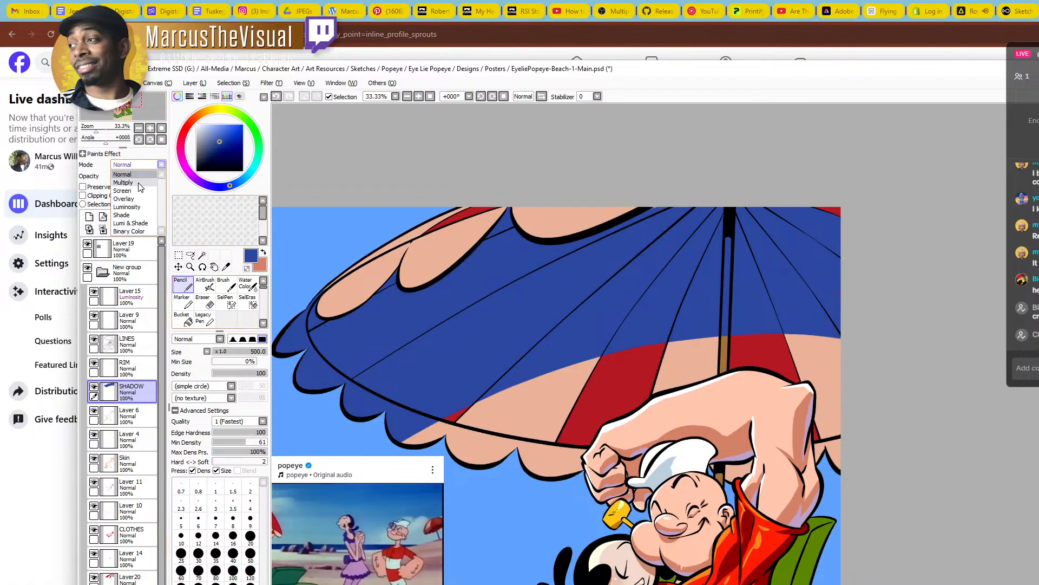
left_click(140, 183)
left_click(161, 164)
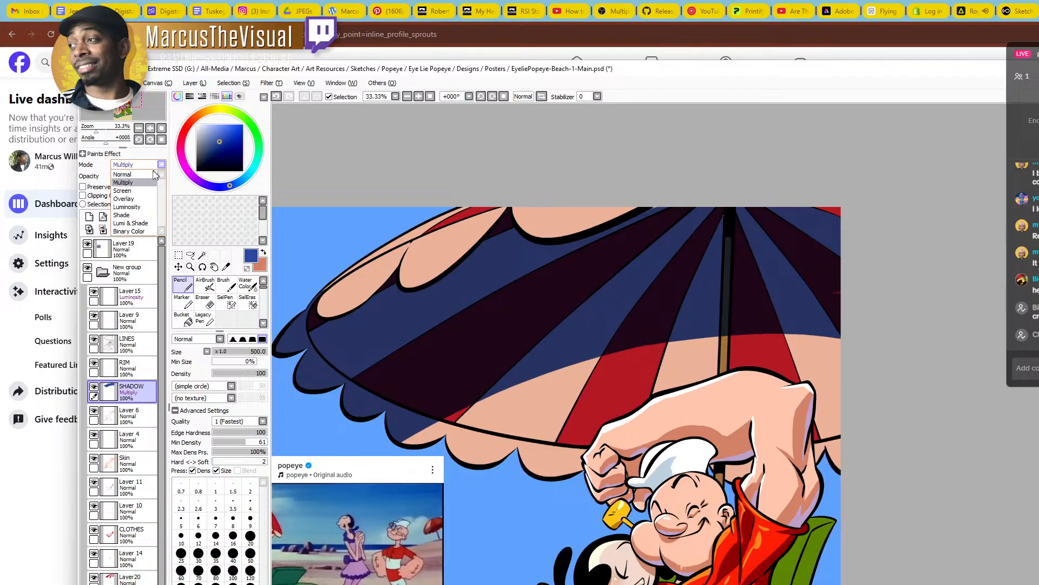
left_click(140, 191)
left_click(161, 165)
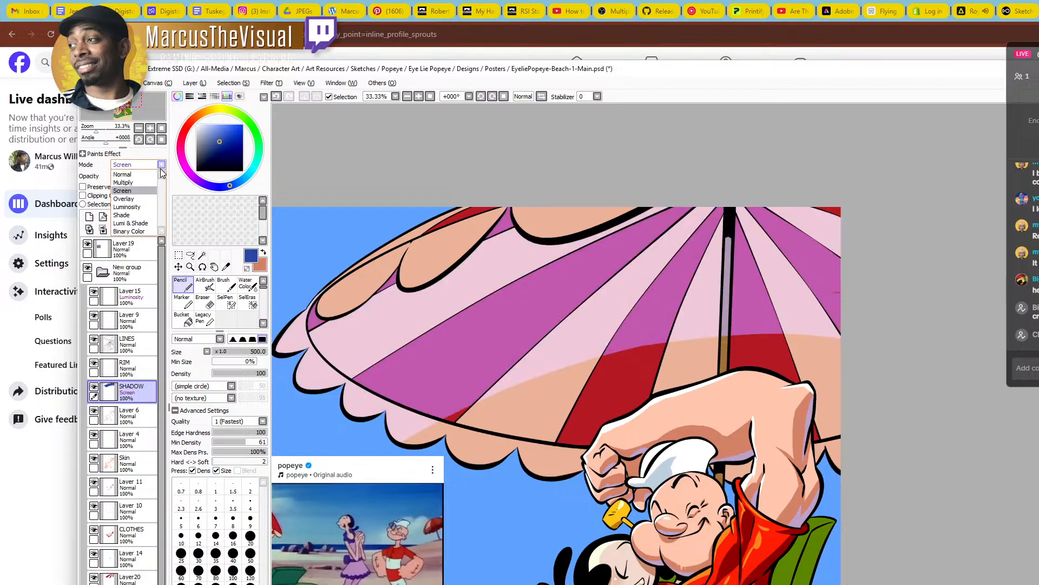
left_click(146, 216)
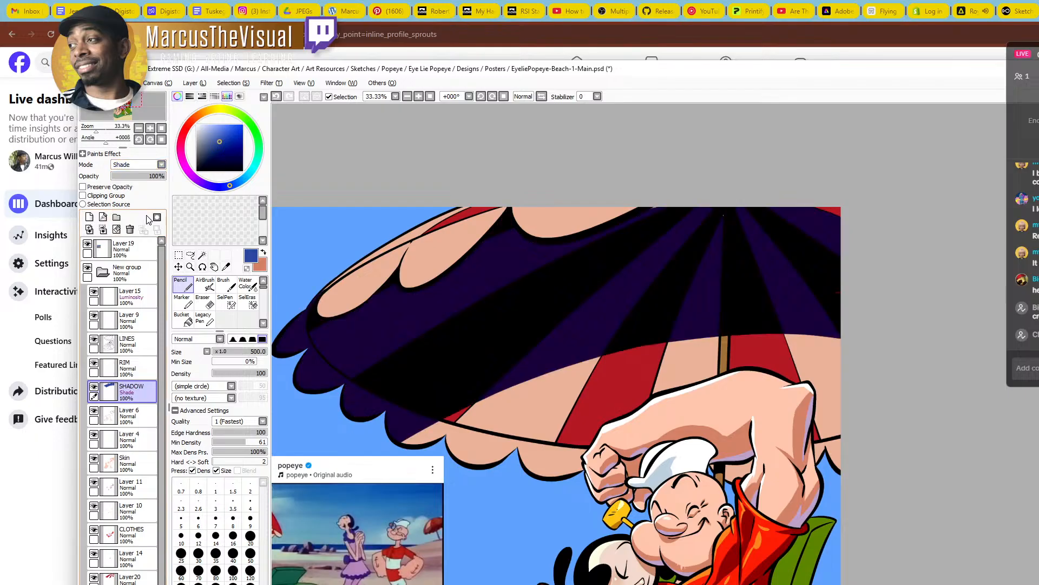
left_click(161, 165)
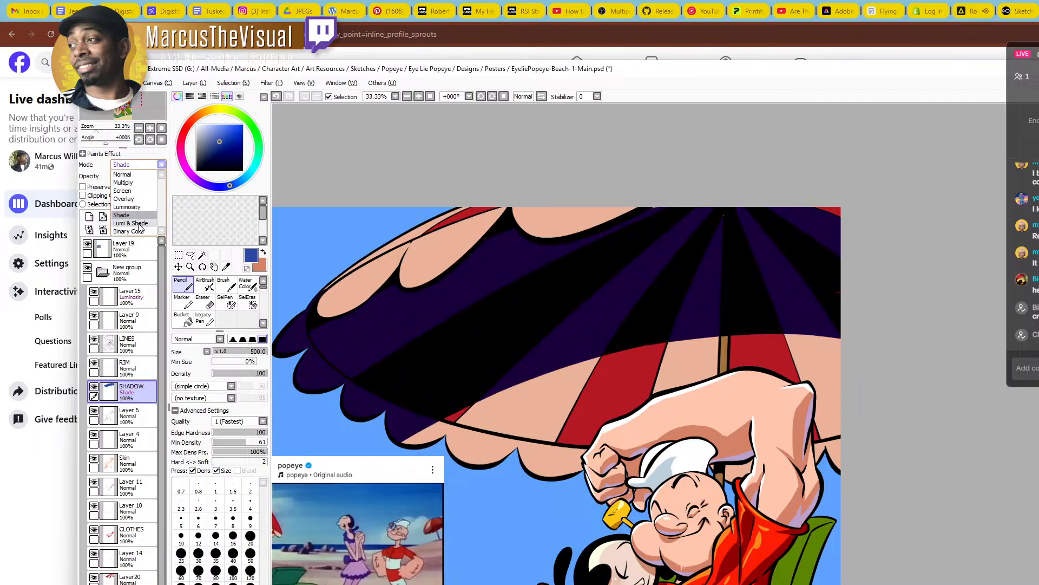
left_click(136, 199)
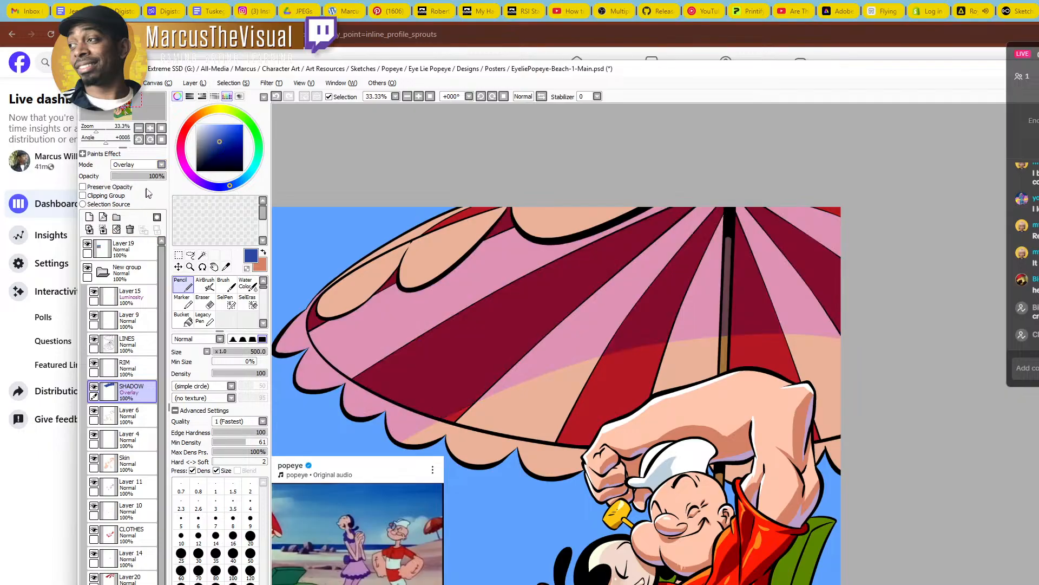
left_click(150, 164)
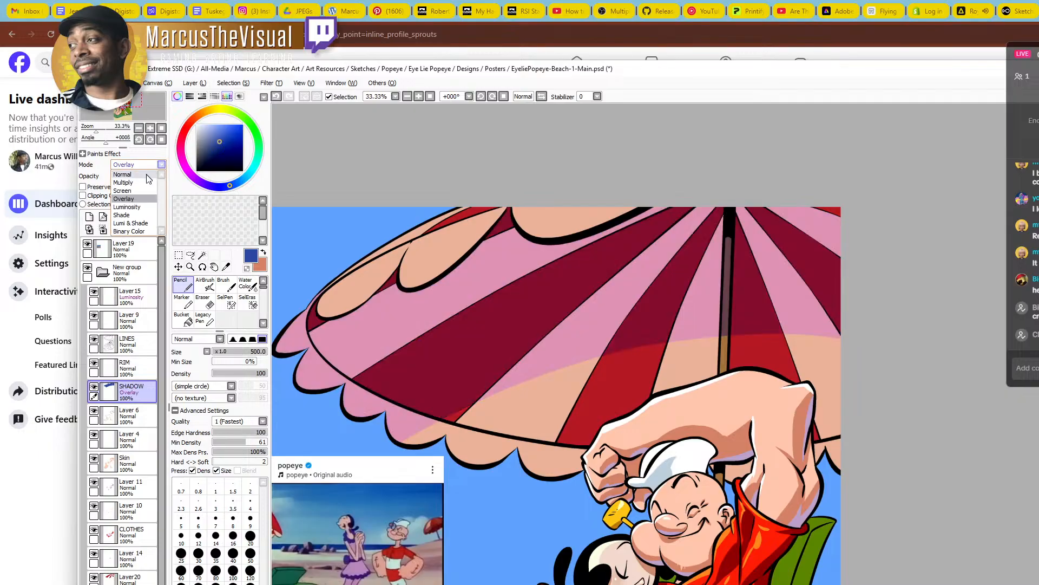
left_click(149, 221)
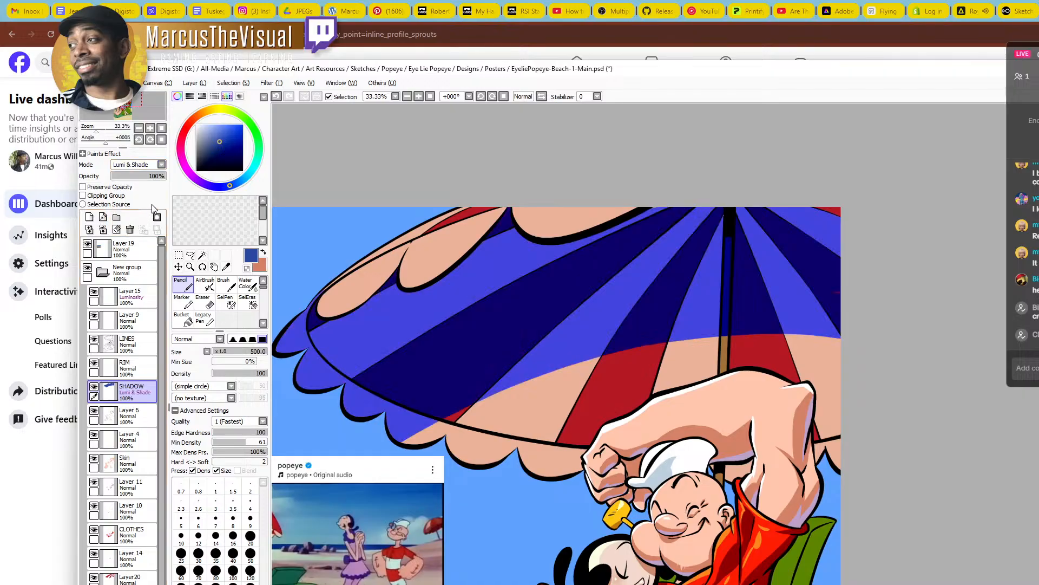
left_click(160, 166)
left_click(152, 174)
Try the Lumi & Shade blend mode on the SHADOW layer at 42% opacity
left_click(160, 164)
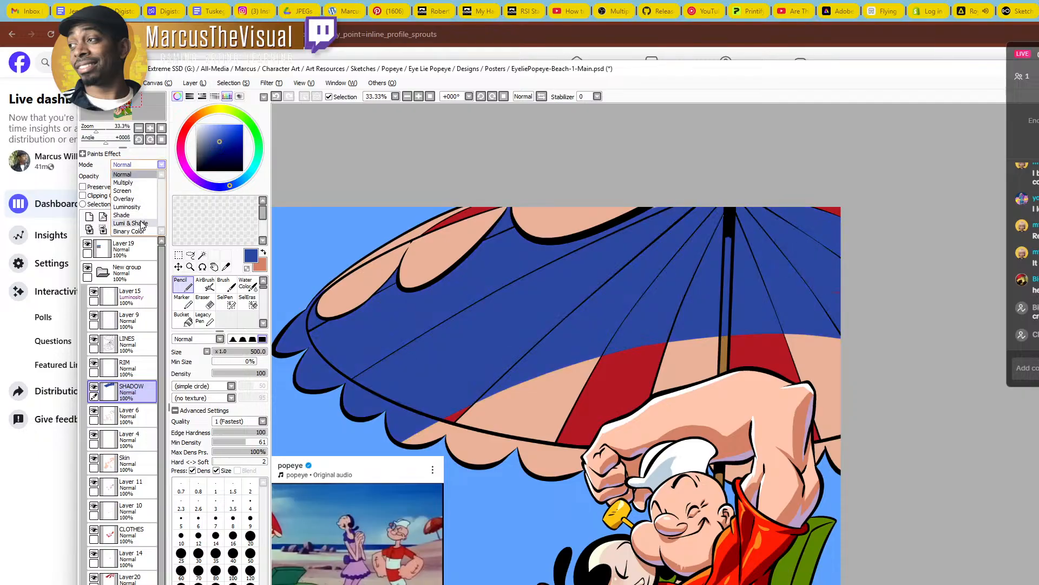
left_click(145, 223)
left_click(132, 177)
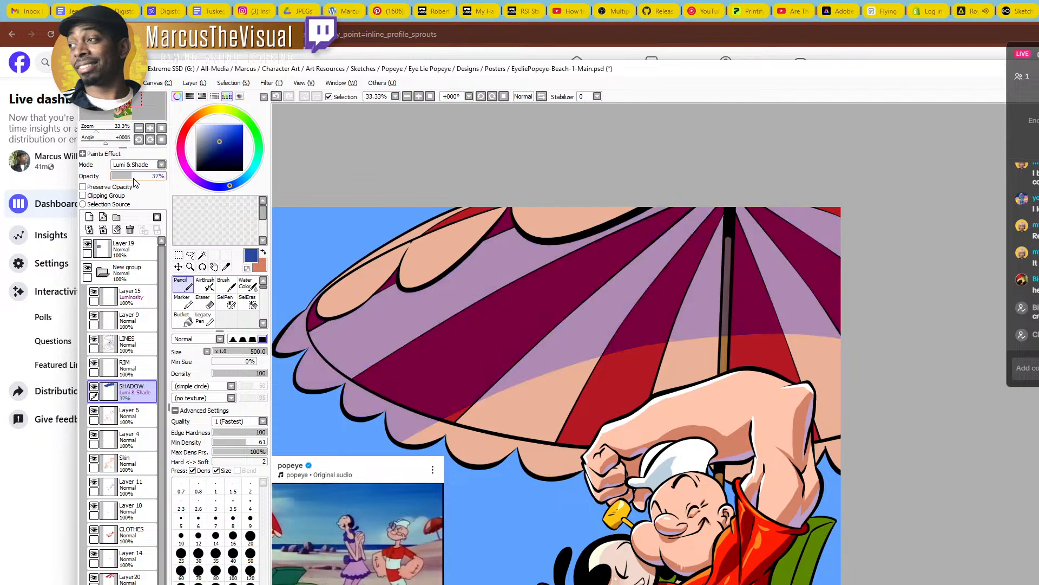
left_click_drag(132, 179, 135, 180)
Set the SHADOW layer to the Shade blend mode with its opacity at about 47%
left_click(161, 165)
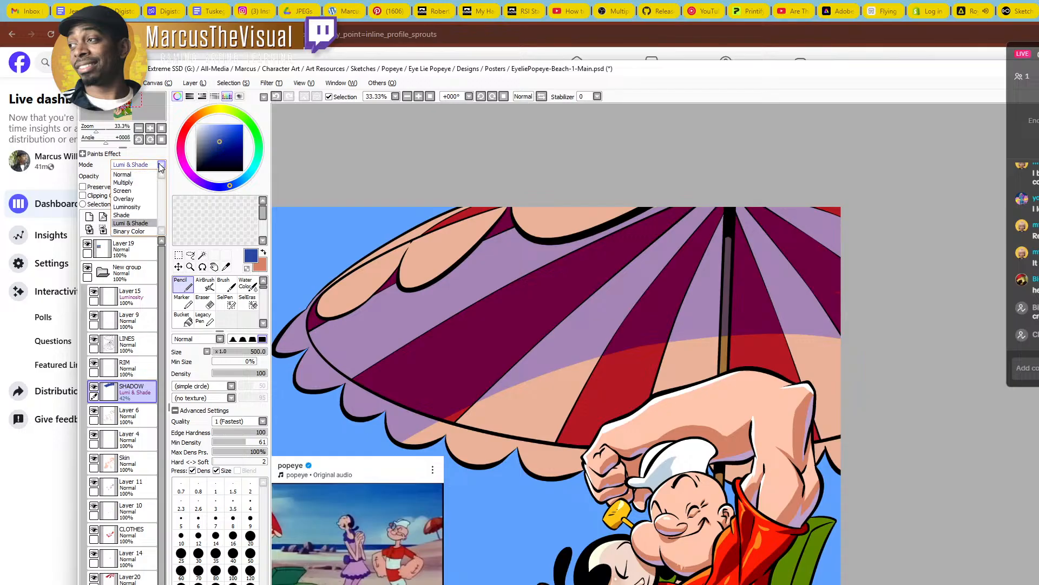
left_click(135, 215)
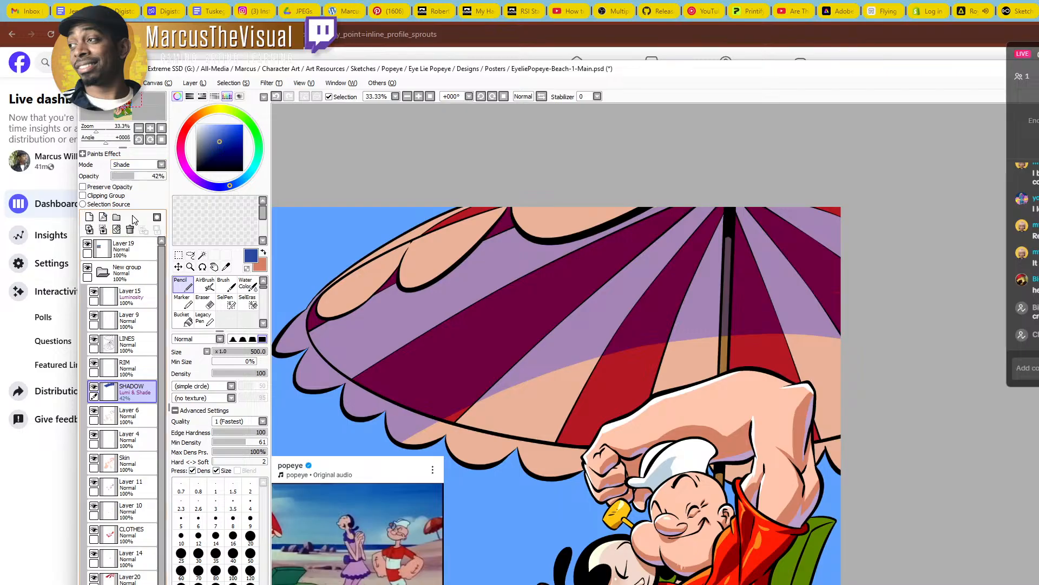
left_click(162, 177)
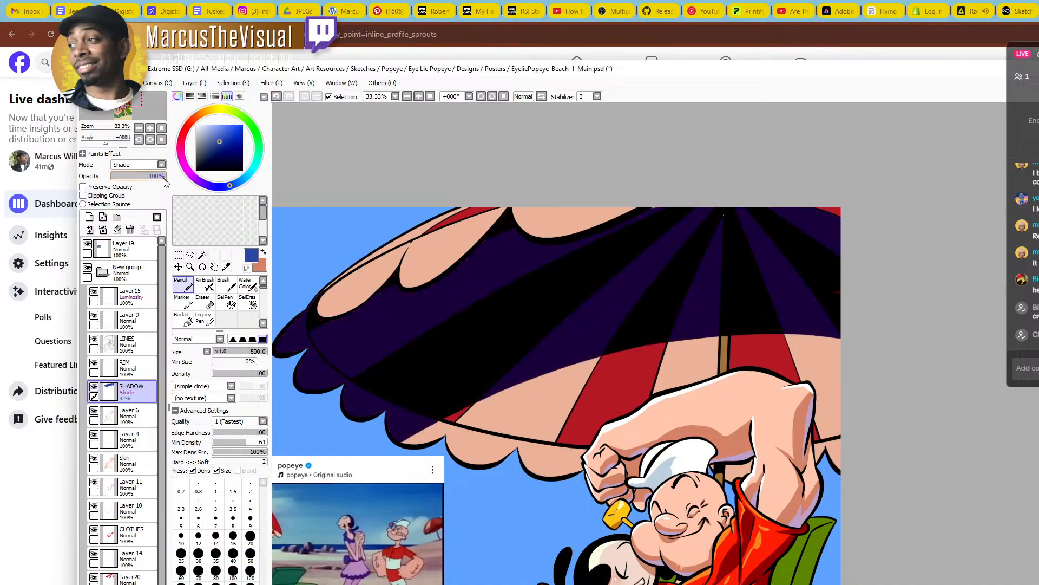
left_click_drag(164, 182, 135, 184)
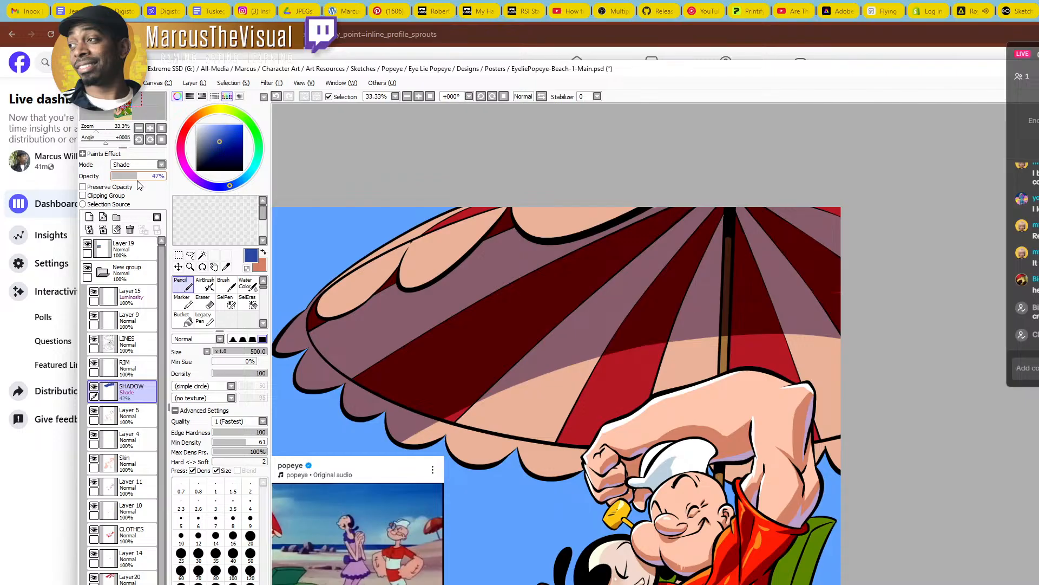
Lower the SHADOW layer's opacity to 34%
left_click_drag(139, 185, 137, 185)
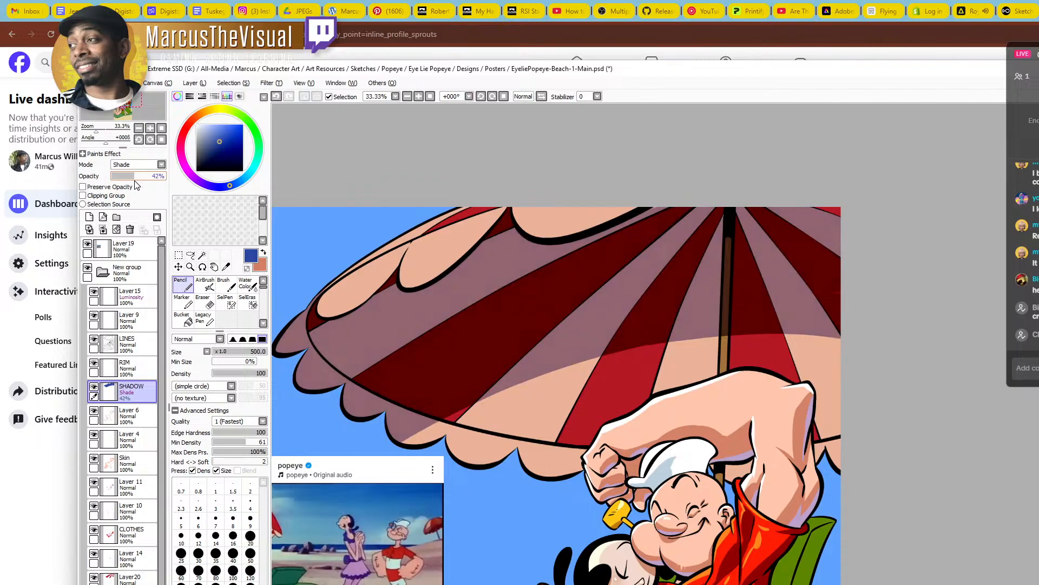
key("ctrl+alt+space")
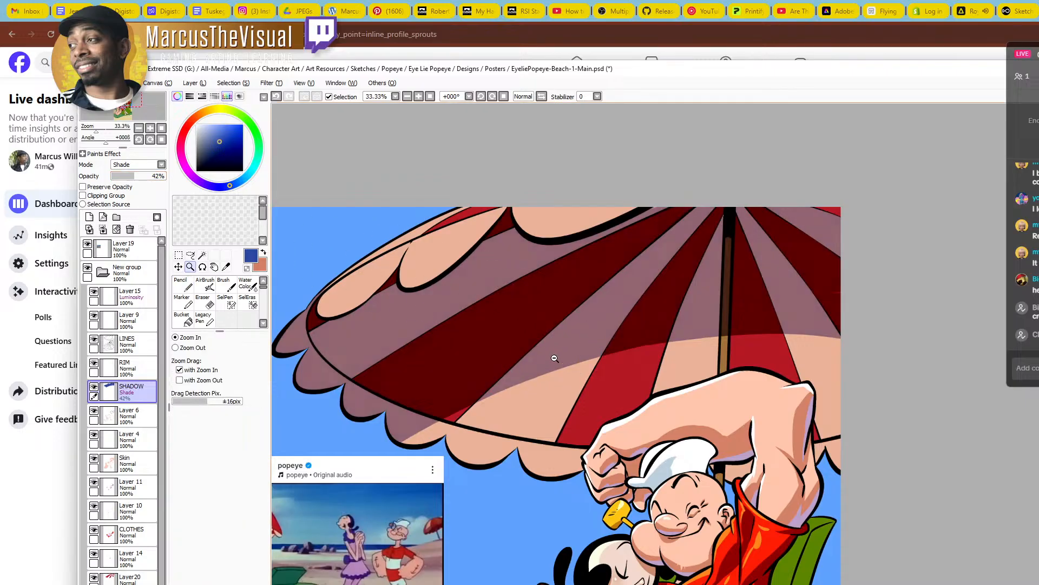
left_click(570, 365, "ctrl+alt")
left_click_drag(600, 436, 738, 343)
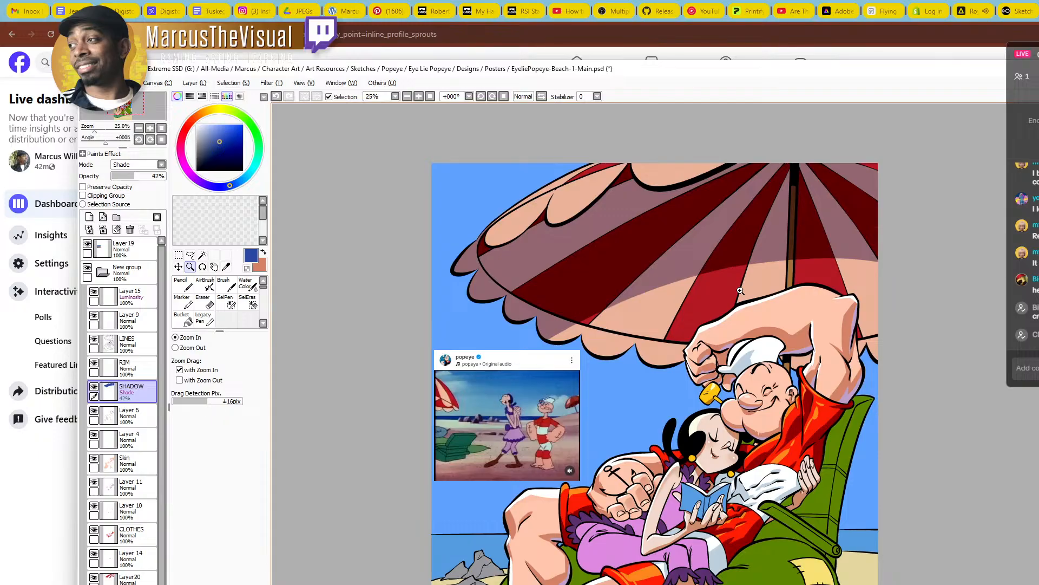
left_click_drag(135, 182, 130, 180)
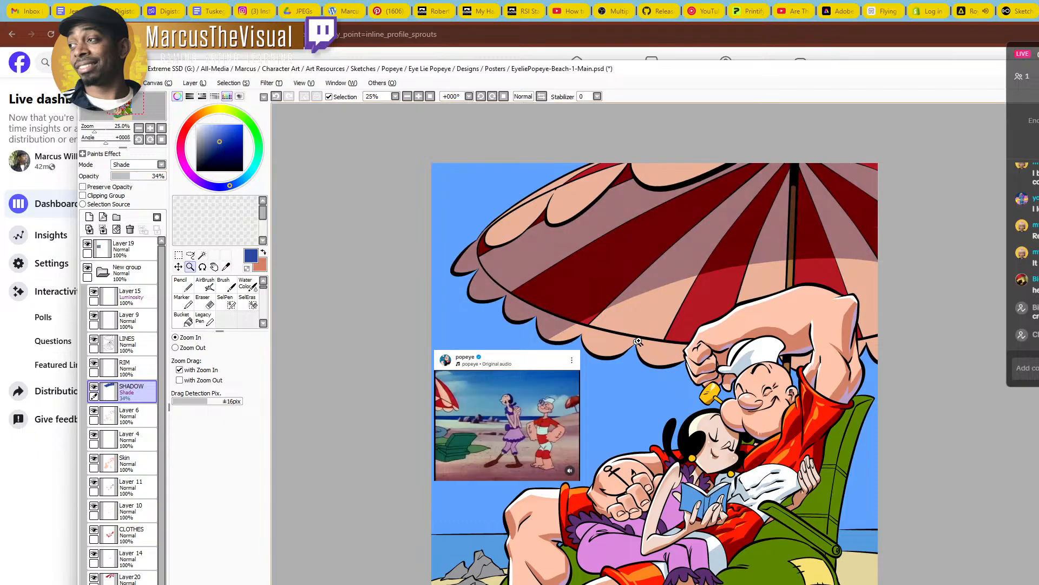
Activate Layer 6, sample the darker skin shadow colour from Popeye's raised arm, and choose the Water Color brush
left_click(130, 416)
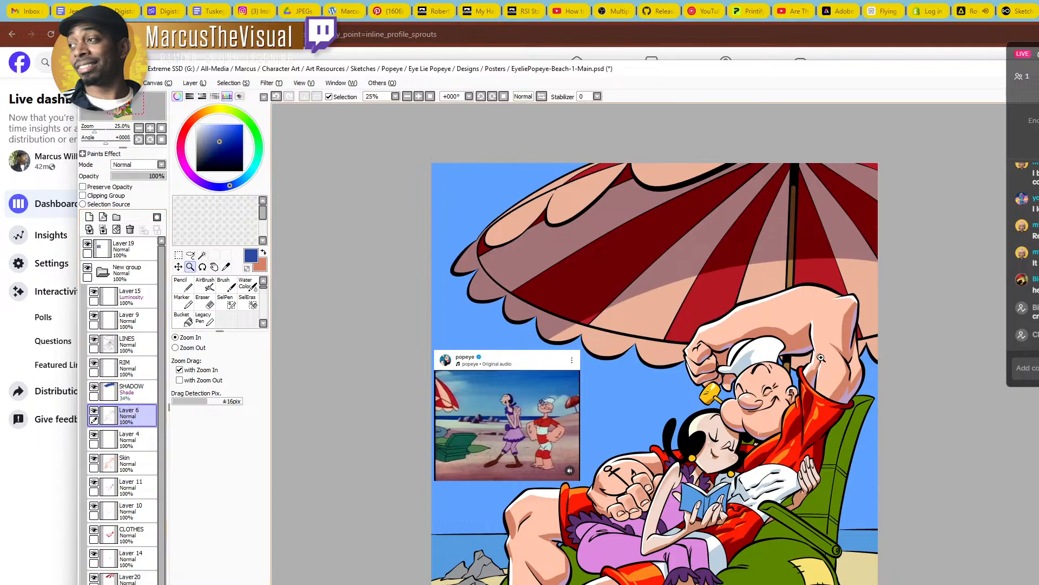
scroll(823, 357, "up", 4)
right_click(701, 311)
left_click_drag(712, 317, 847, 406)
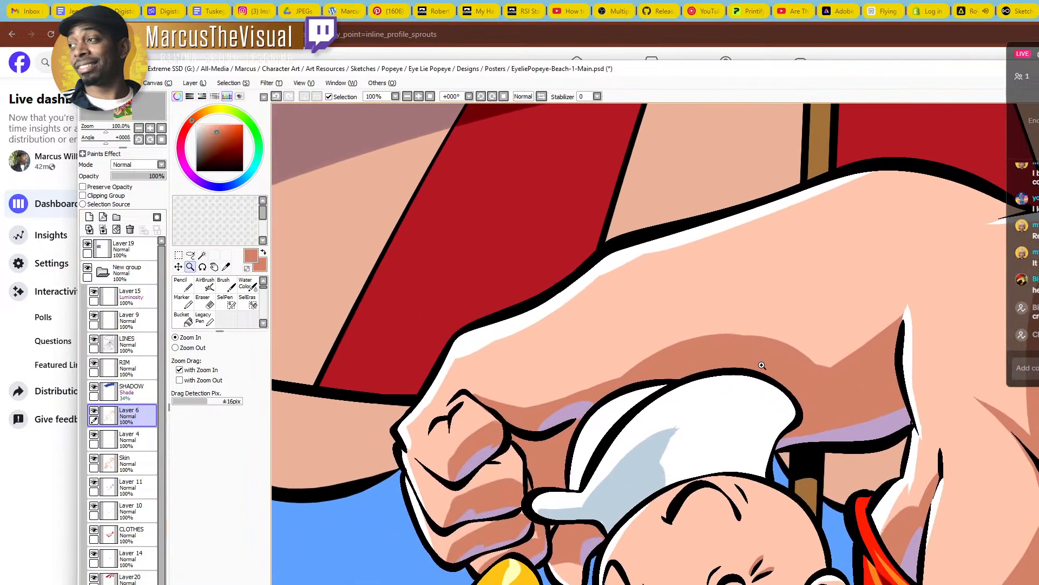
left_click(763, 366)
left_click(251, 282)
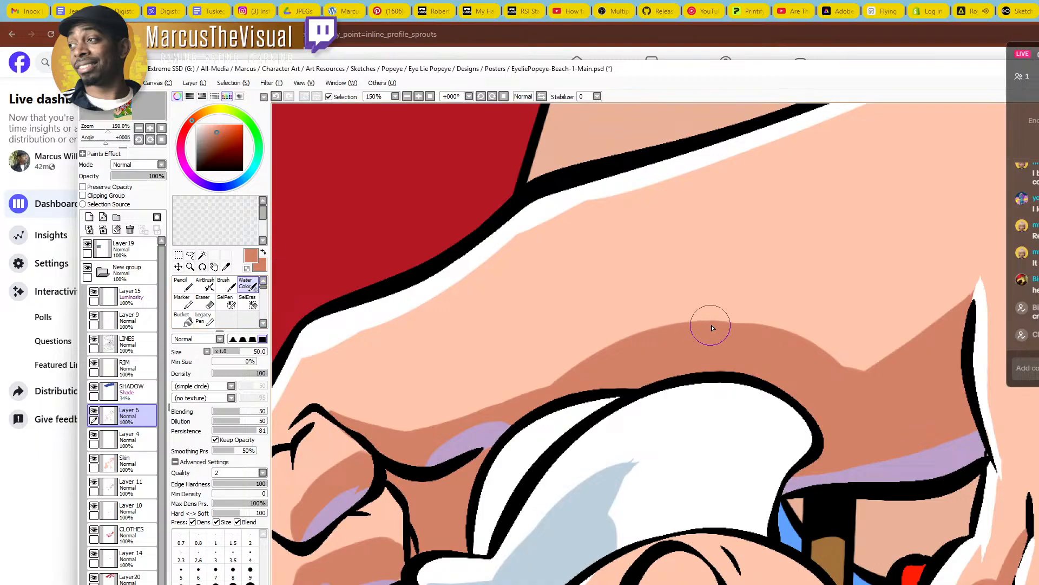
Enlarge the brush to 120, undo the trial stroke, and soften the arm shadow's edge between the hat and the inner elbow
mouse_move(709, 324)
left_mouse_down()
mouse_move(572, 330)
mouse_move(568, 298)
mouse_move(578, 309)
mouse_move(627, 304)
mouse_move(641, 344)
mouse_move(691, 351)
mouse_move(605, 318)
mouse_move(505, 327)
mouse_move(616, 307)
mouse_move(448, 349)
mouse_move(676, 327)
mouse_move(473, 340)
mouse_move(650, 302)
mouse_move(599, 313)
left_mouse_up()
key("bracketright")
key("bracketright")
key("bracketright")
key("bracketright")
key("bracketright")
key("ctrl+z")
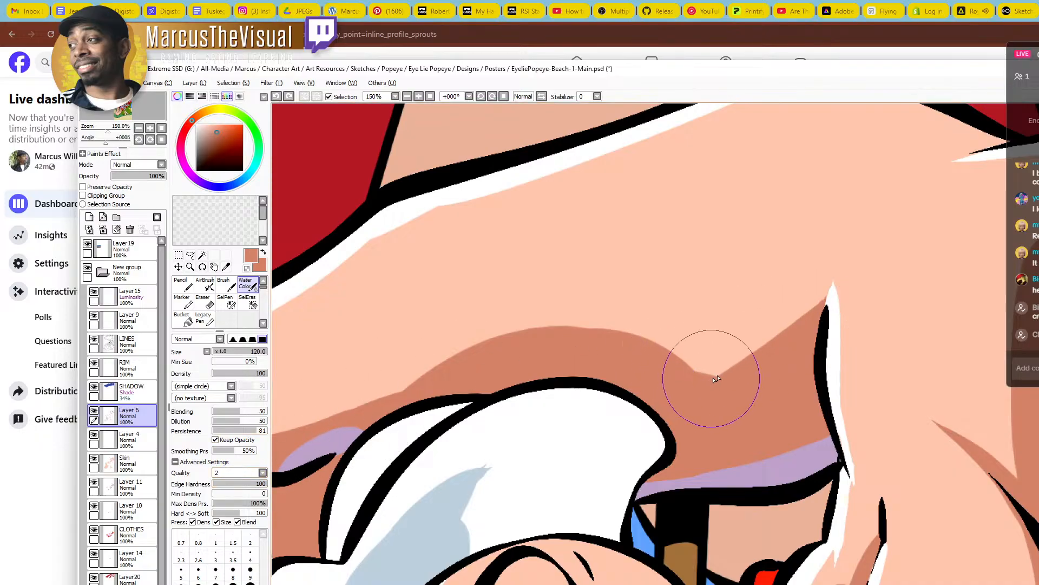
mouse_move(717, 379)
left_mouse_down()
mouse_move(805, 310)
mouse_move(780, 349)
mouse_move(802, 279)
mouse_move(710, 364)
mouse_move(746, 330)
mouse_move(749, 293)
mouse_move(706, 372)
mouse_move(770, 331)
mouse_move(789, 345)
mouse_move(825, 300)
mouse_move(777, 350)
mouse_move(703, 380)
mouse_move(737, 359)
mouse_move(725, 343)
mouse_move(751, 350)
mouse_move(787, 314)
mouse_move(814, 307)
mouse_move(801, 321)
mouse_move(800, 302)
mouse_move(723, 325)
mouse_move(790, 281)
mouse_move(817, 280)
mouse_move(727, 324)
mouse_move(701, 361)
mouse_move(675, 337)
mouse_move(701, 383)
mouse_move(748, 329)
mouse_move(817, 284)
mouse_move(744, 337)
left_mouse_up()
left_click(783, 309, "ctrl+alt")
left_click(789, 302, "ctrl+alt")
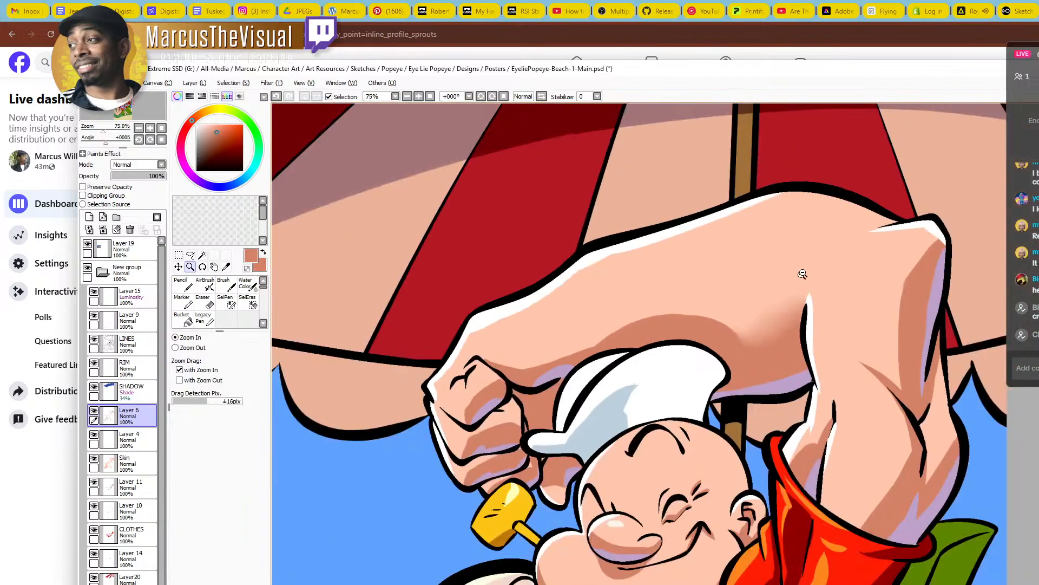
Examine the softened shadow on Popeye's raised arm up close and from farther out
left_click_drag(835, 304, 682, 370)
left_click(636, 377, "ctrl")
left_click(635, 375, "ctrl")
left_click(639, 372, "ctrl")
left_click(677, 333, "ctrl")
left_click(683, 328, "ctrl")
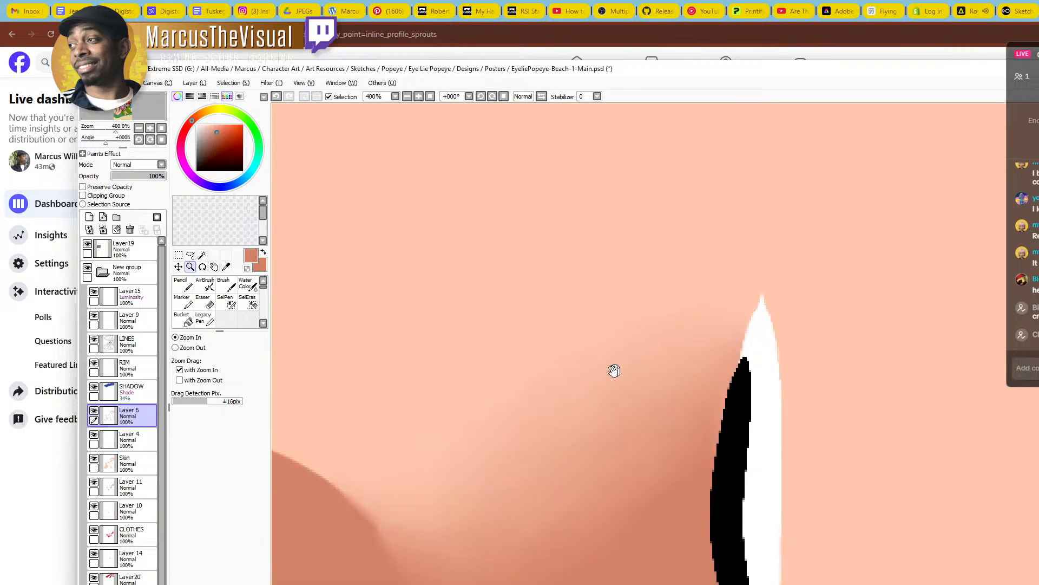
left_click_drag(614, 371, 774, 348)
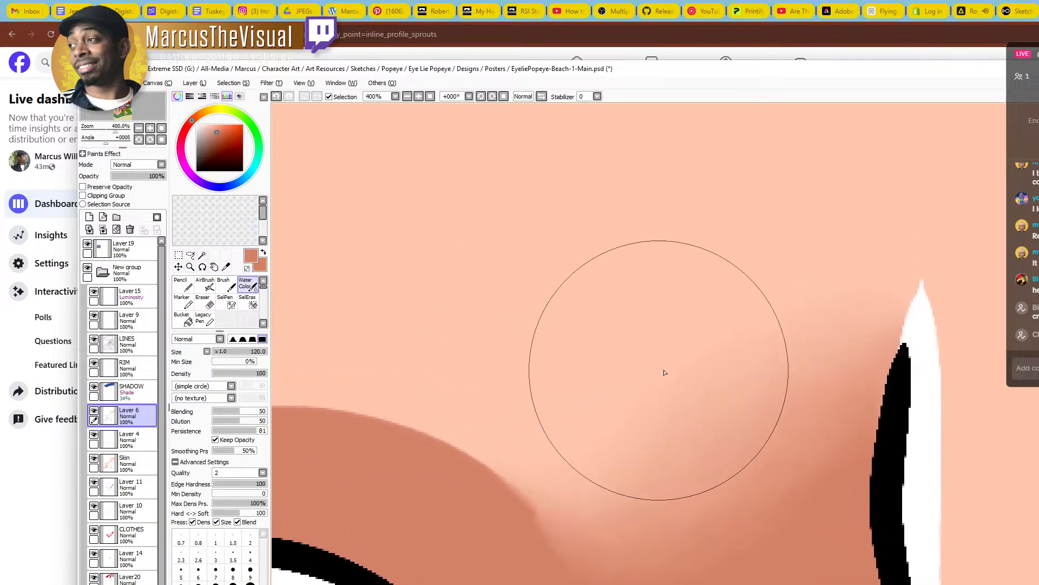
scroll(772, 186, "down", 5)
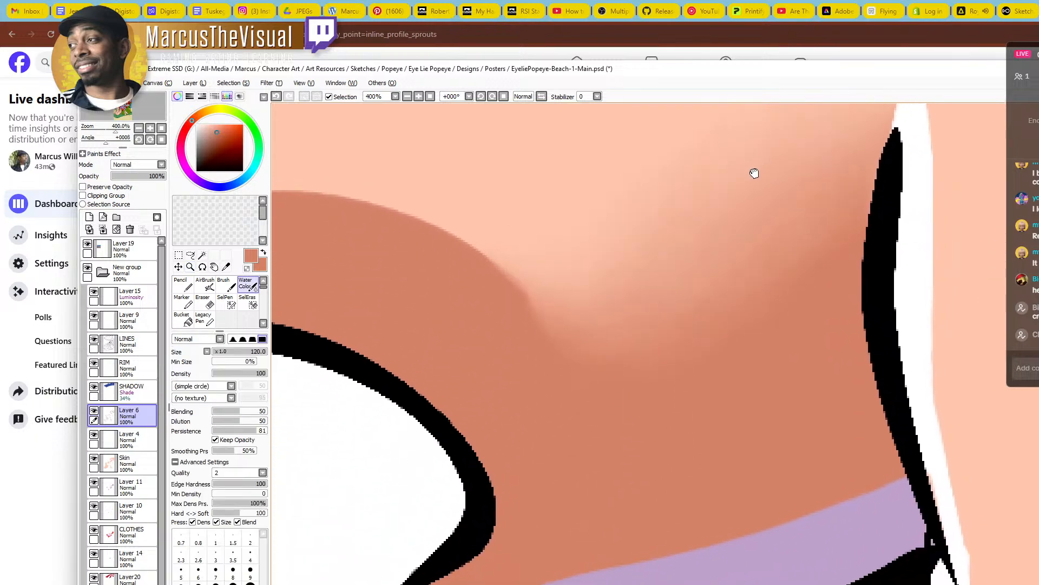
left_click_drag(755, 173, 691, 314)
left_click(534, 393, "ctrl+alt")
left_click(535, 392, "ctrl+alt")
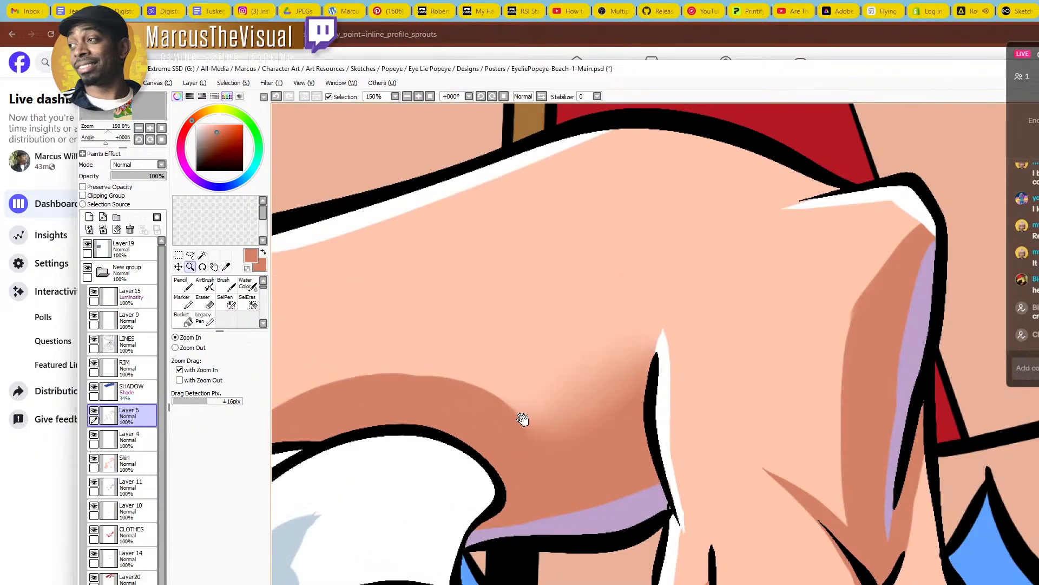
left_click_drag(560, 427, 641, 429)
left_click(827, 410, "ctrl+alt")
left_click(831, 410, "ctrl+alt")
left_click_drag(748, 467, 728, 423)
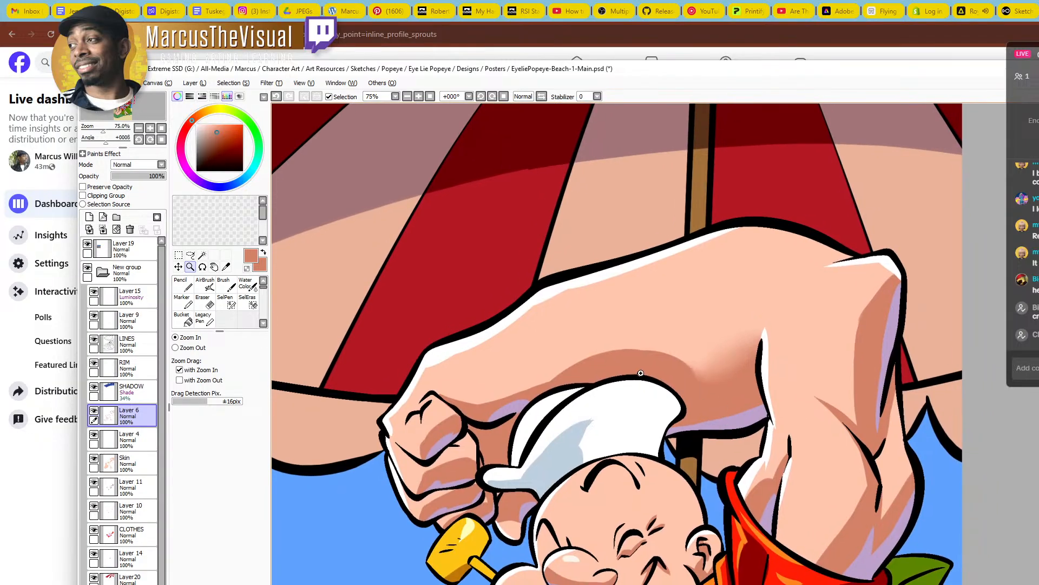
Compare the softened arm shading with the rest of Popeye's figure and the whole poster
left_click_drag(845, 543, 817, 436)
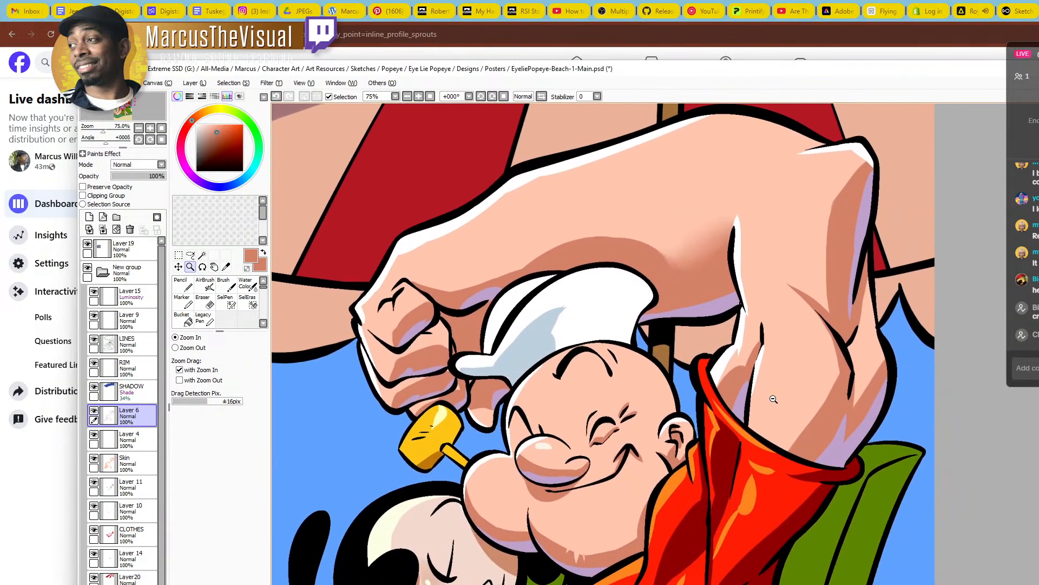
left_click(778, 391, "ctrl+alt")
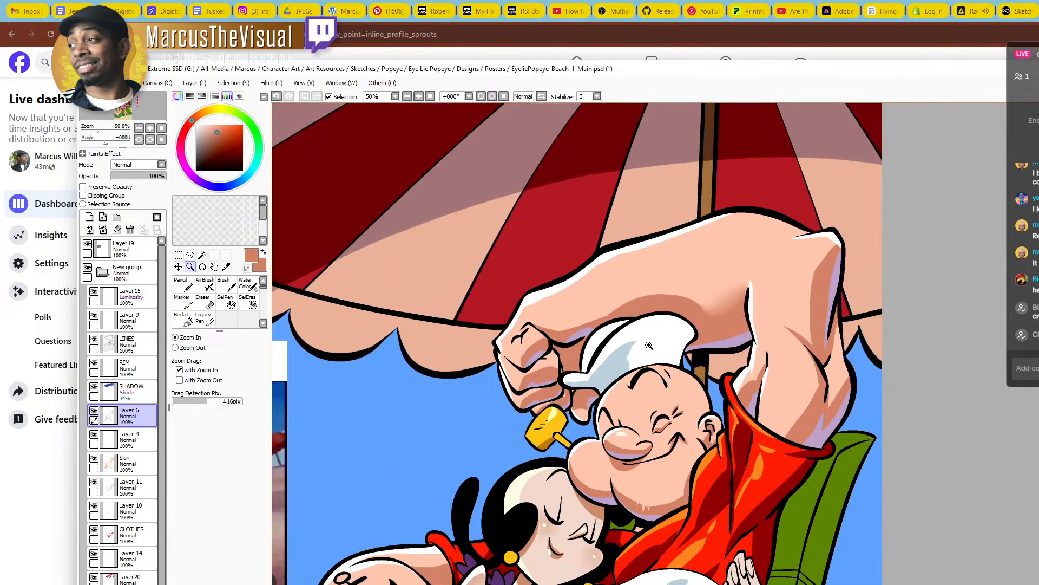
left_click(656, 366, "ctrl+alt")
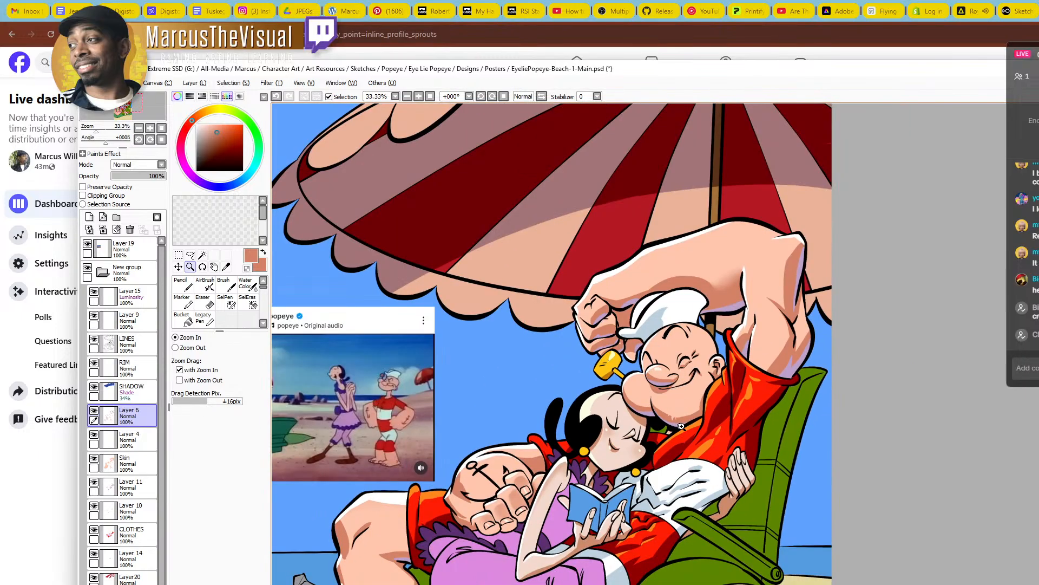
left_click_drag(717, 468, 720, 436)
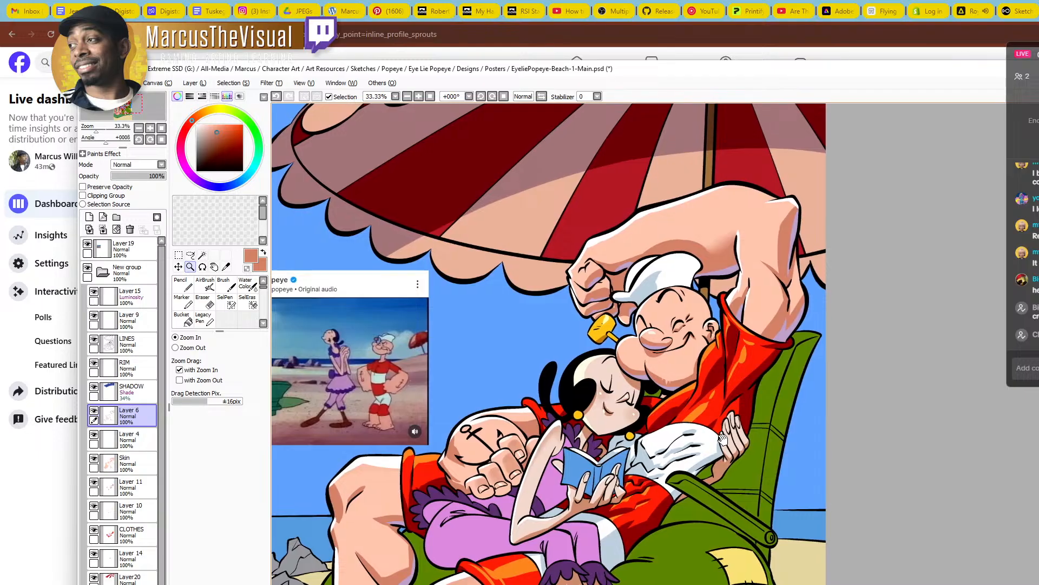
left_click_drag(740, 281, 766, 327)
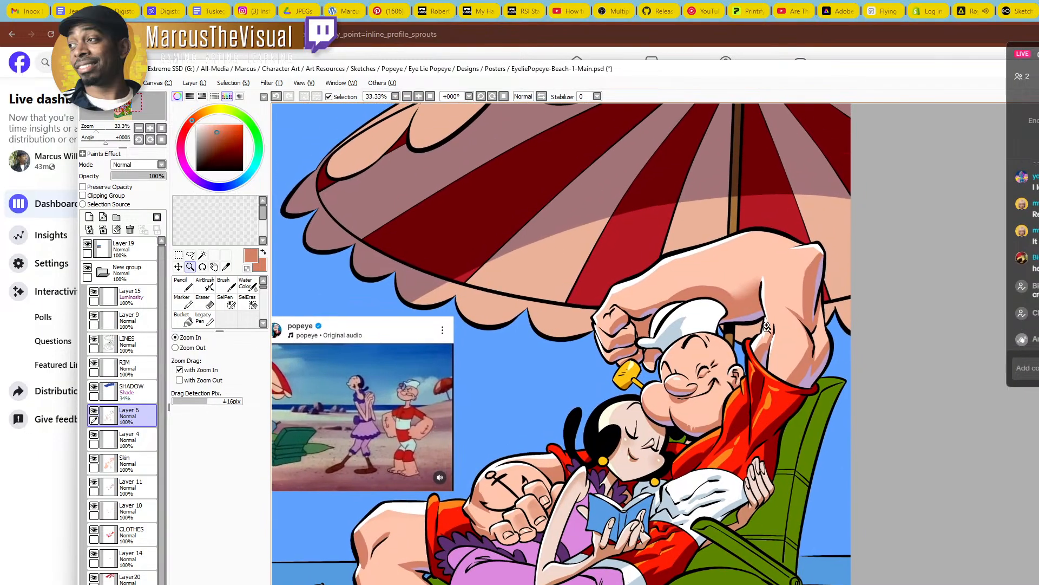
double_click(744, 275)
double_click(752, 271)
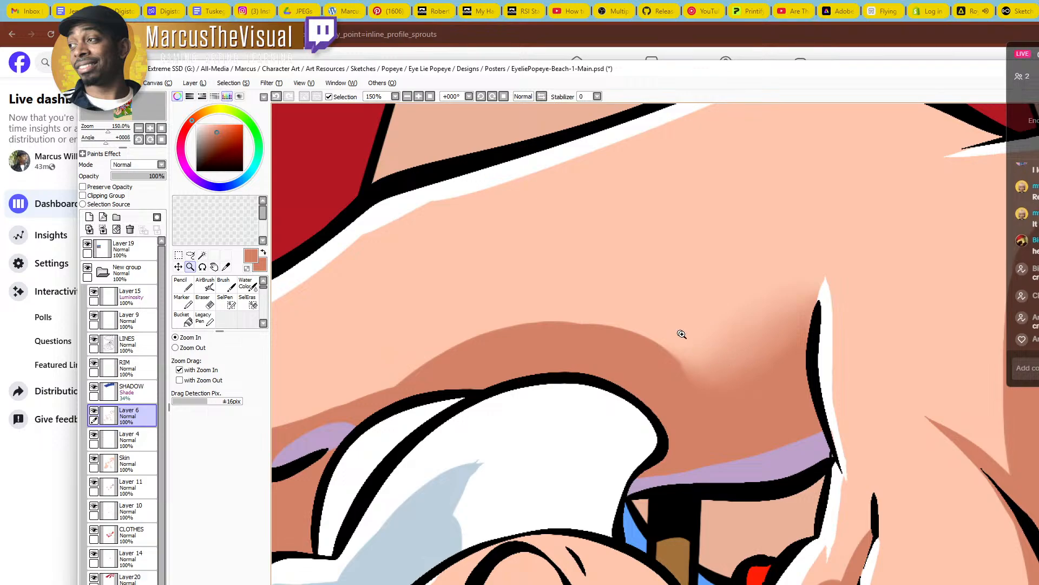
scroll(747, 351, "down", 2)
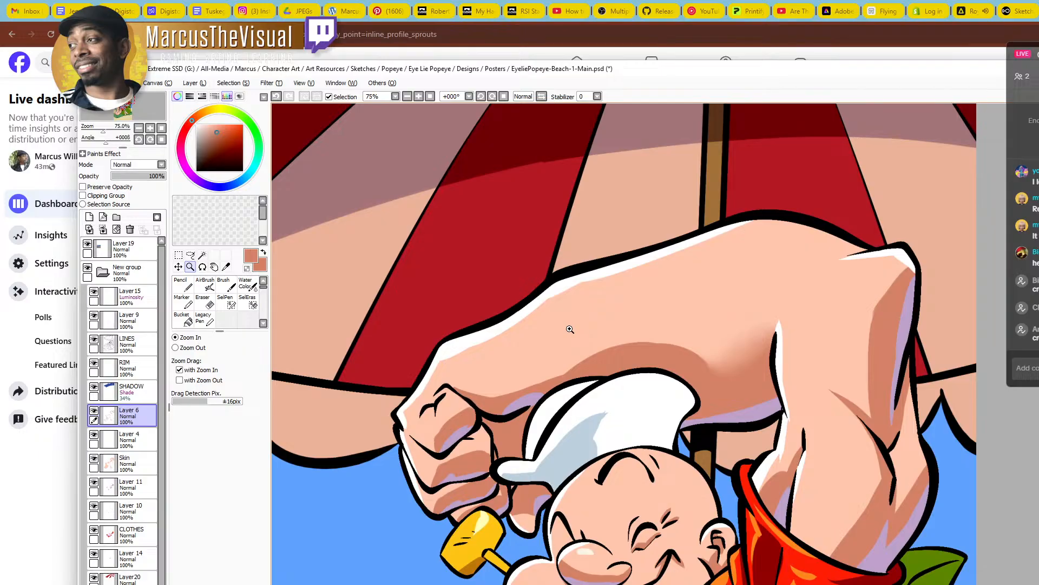
scroll(652, 355, "down", 3)
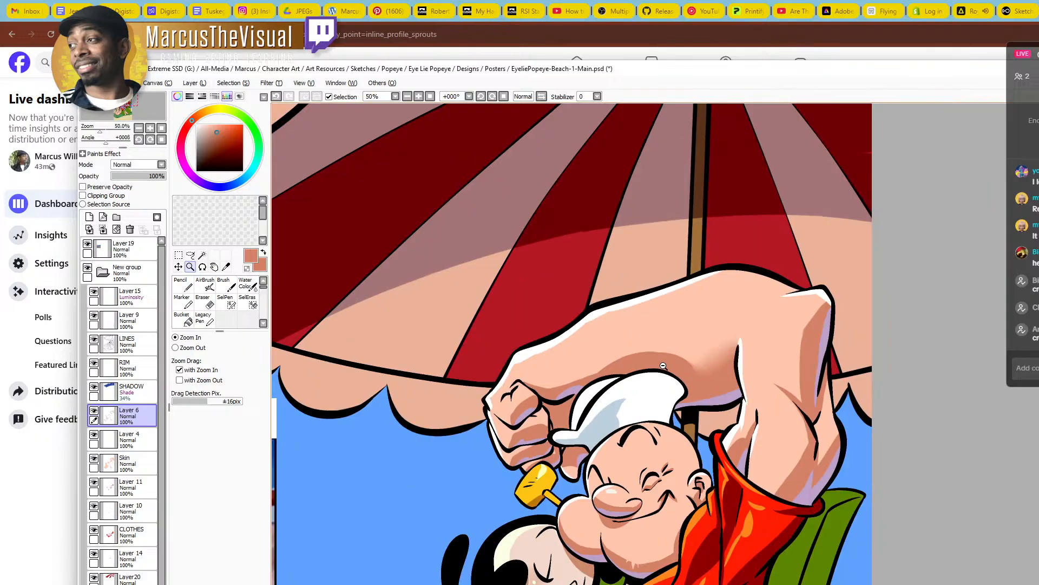
left_click_drag(656, 380, 677, 276)
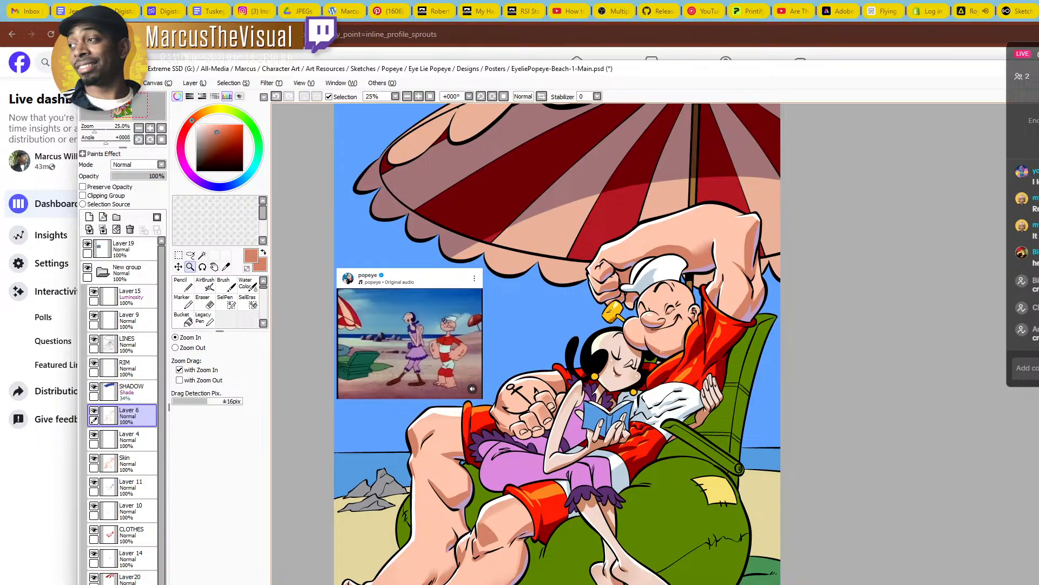
Activate the SHADOW layer and toggle its visibility off and on to compare the umbrella with and without the shadow
left_click(94, 394)
left_click(94, 387)
left_click(94, 387)
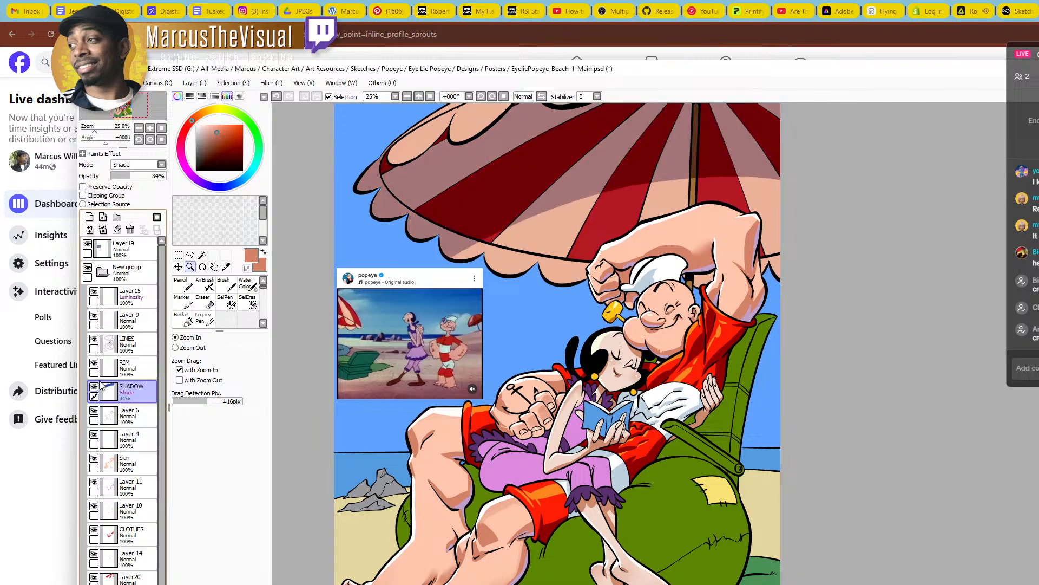
mouse_move(604, 339)
left_mouse_down()
mouse_move(640, 405)
mouse_move(633, 310)
left_mouse_up()
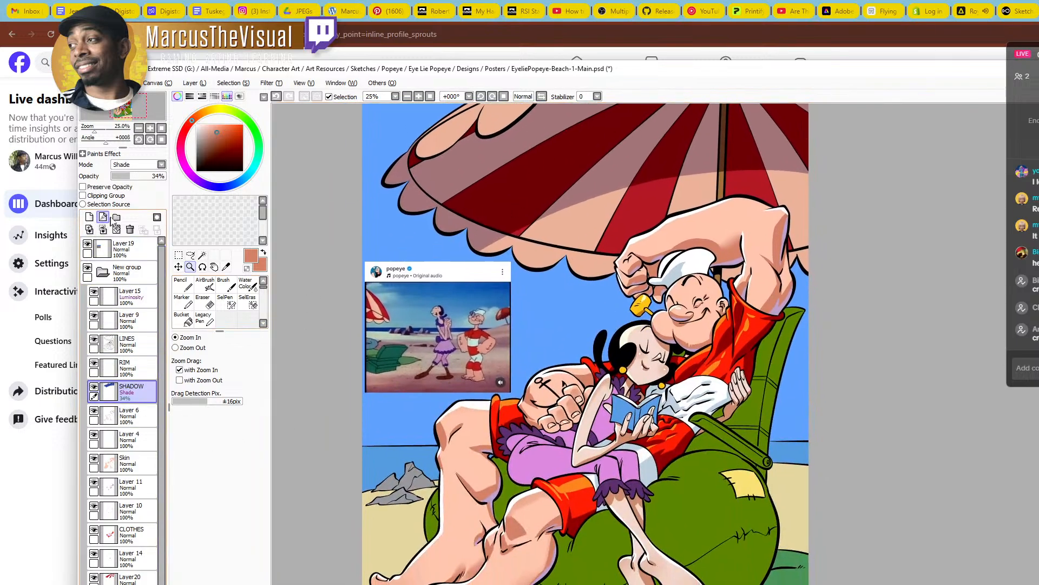
Set the SHADOW layer to Normal at 100% opacity and sample its solid blue from the umbrella
left_click(154, 166)
left_click(139, 174)
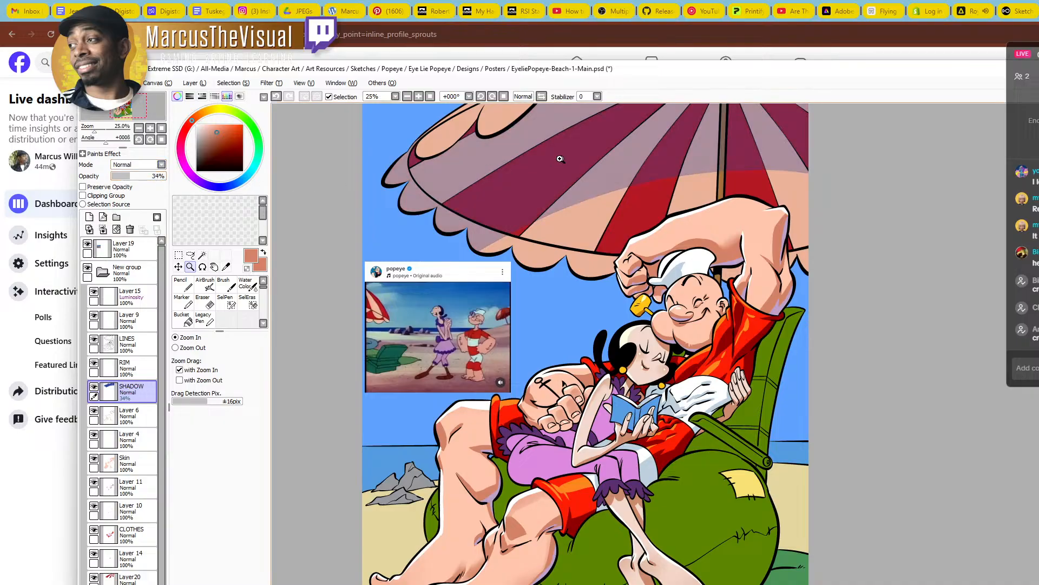
left_click(162, 176)
left_click(490, 171)
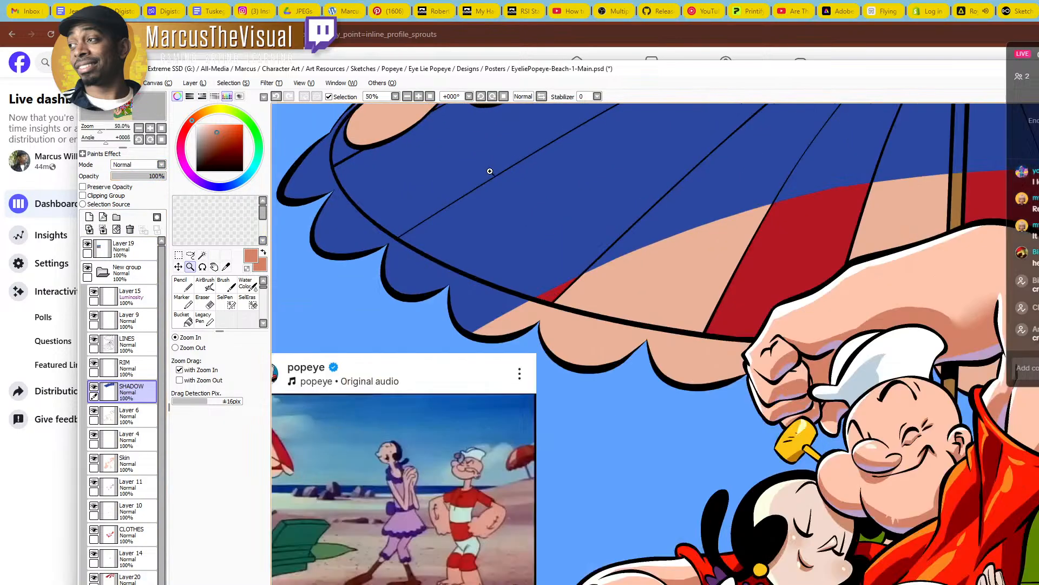
left_click(483, 165, "alt")
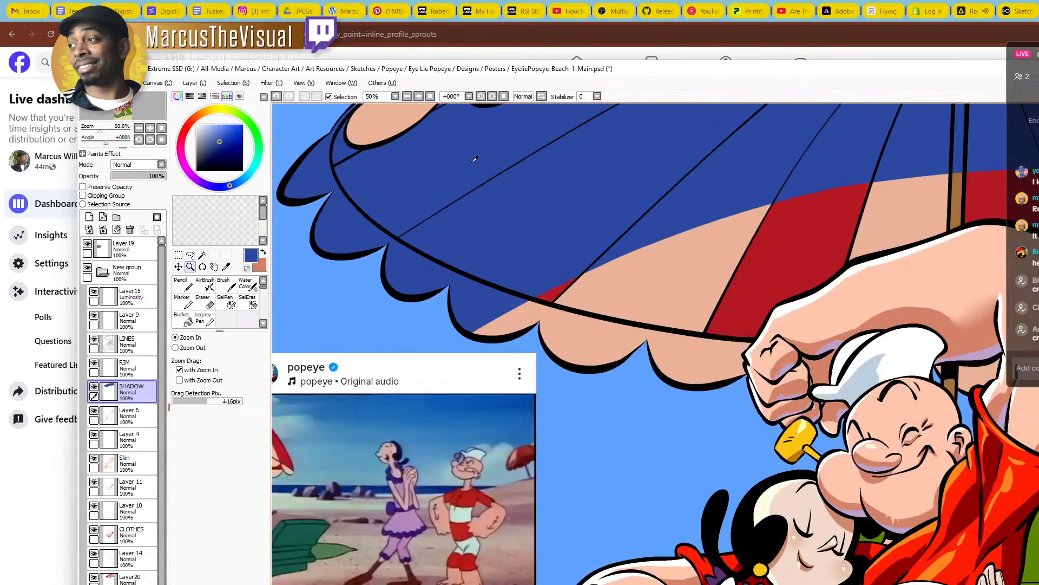
Return the SHADOW layer to the Shade blend mode with its opacity at 37%
left_click(135, 177)
left_click(137, 165)
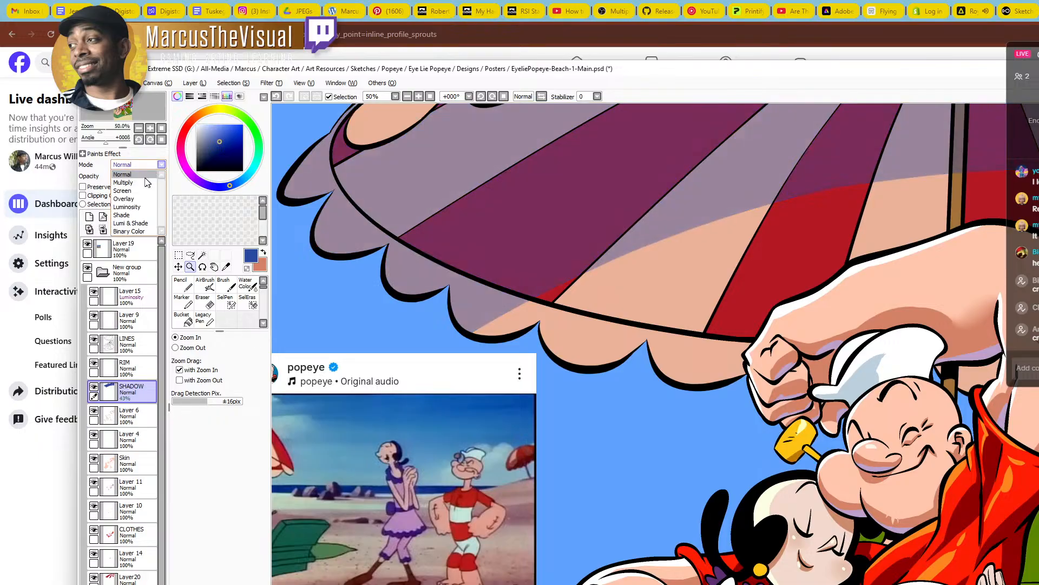
left_click(142, 217)
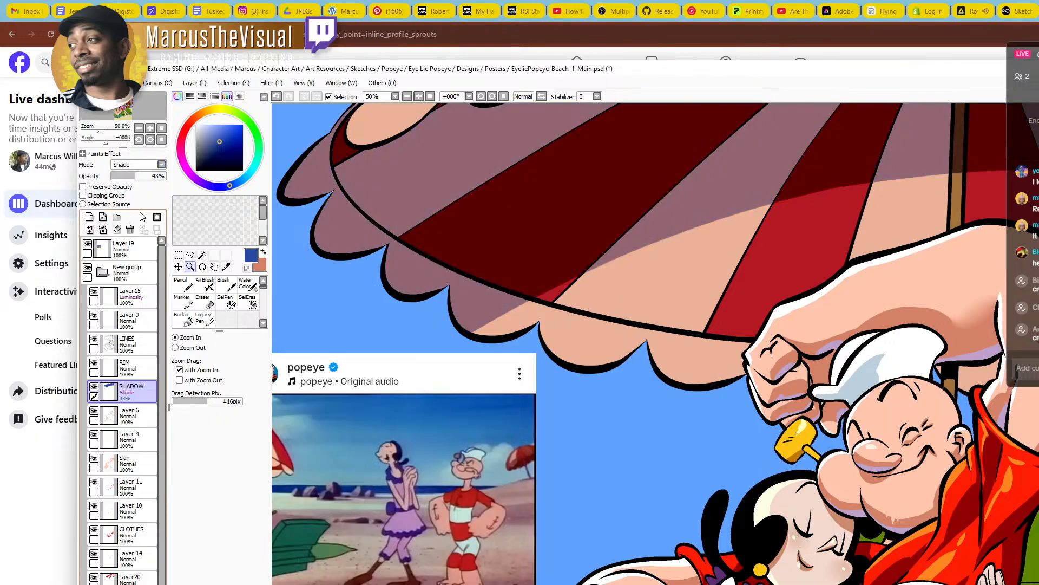
left_click(486, 298, "alt")
left_click(488, 296, "alt")
left_click(503, 295, "alt")
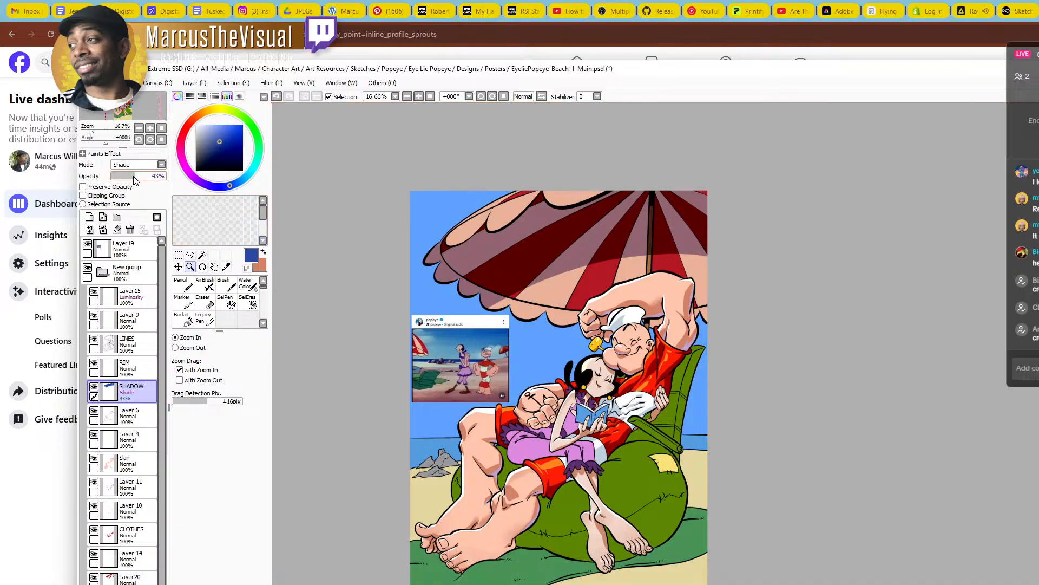
left_click_drag(135, 177, 132, 177)
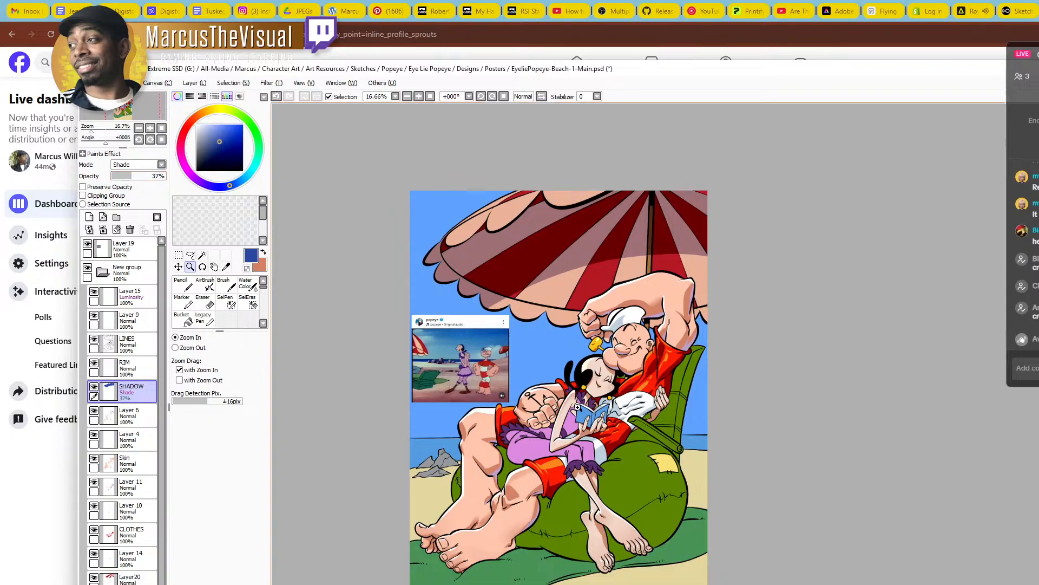
Using the LINES layer, select the green blanket area to the right of the beanbag chair with the Magic Wand
left_click(573, 449)
left_click(575, 447)
mouse_move(761, 508)
left_mouse_down()
mouse_move(717, 429)
mouse_move(770, 364)
mouse_move(788, 365)
left_mouse_up()
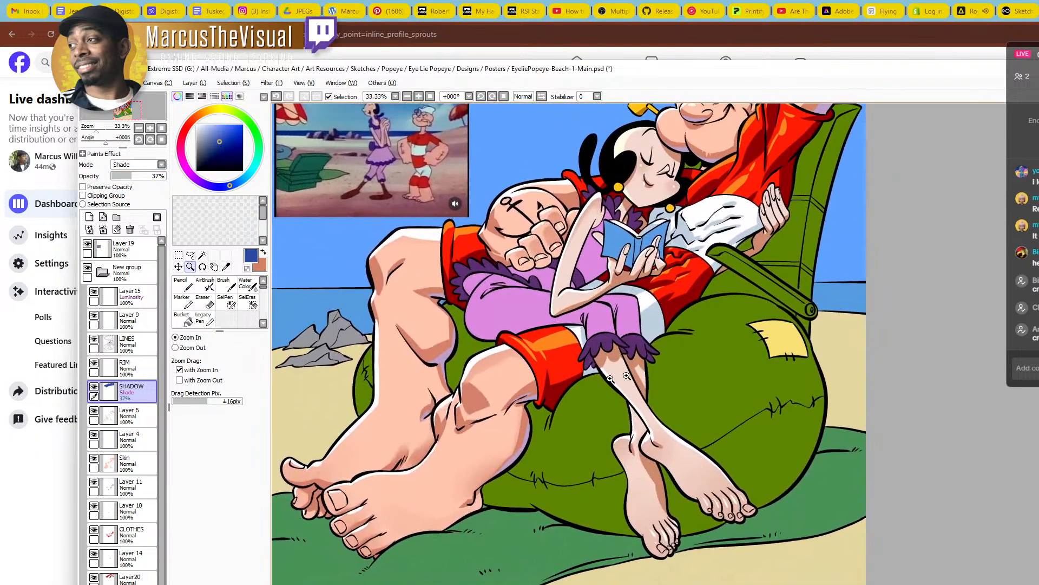
key("n")
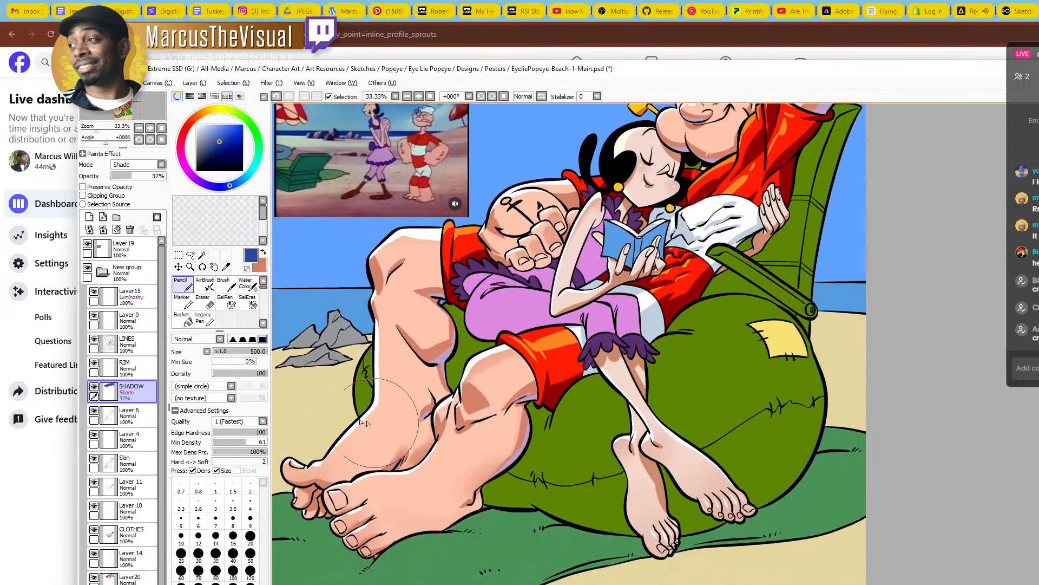
left_click(130, 342)
key("w")
left_click(832, 471)
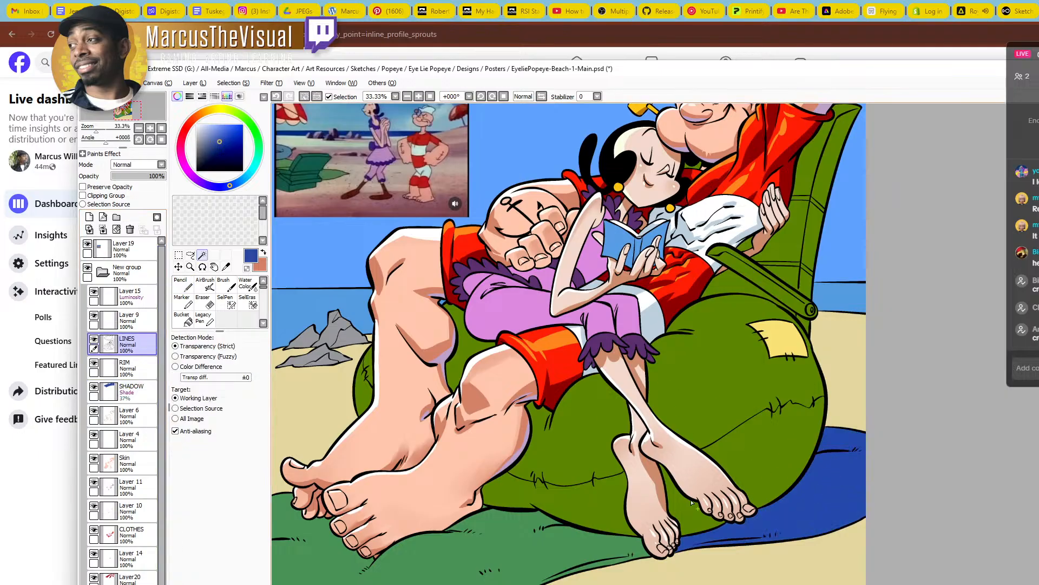
Add the rest of the green blanket and the beanbag's front and lower sections to the selection with the Magic Wand
left_click(505, 536)
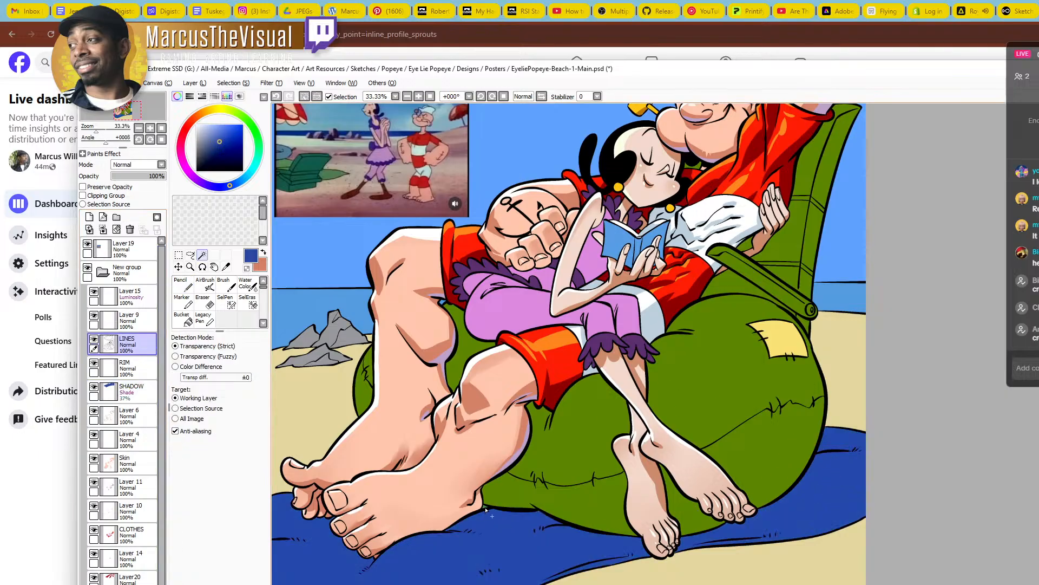
left_click(507, 496)
left_click(553, 451)
left_click(702, 377)
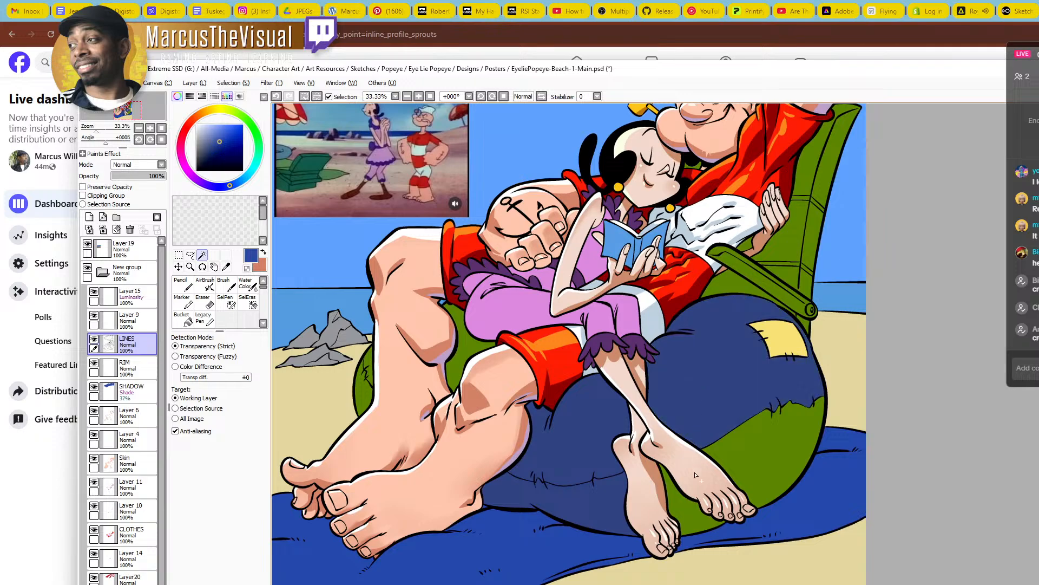
left_click(696, 493)
left_click(768, 449)
Add the green chair's back panels, side strips and armrest to the Magic Wand selection
left_click(737, 272)
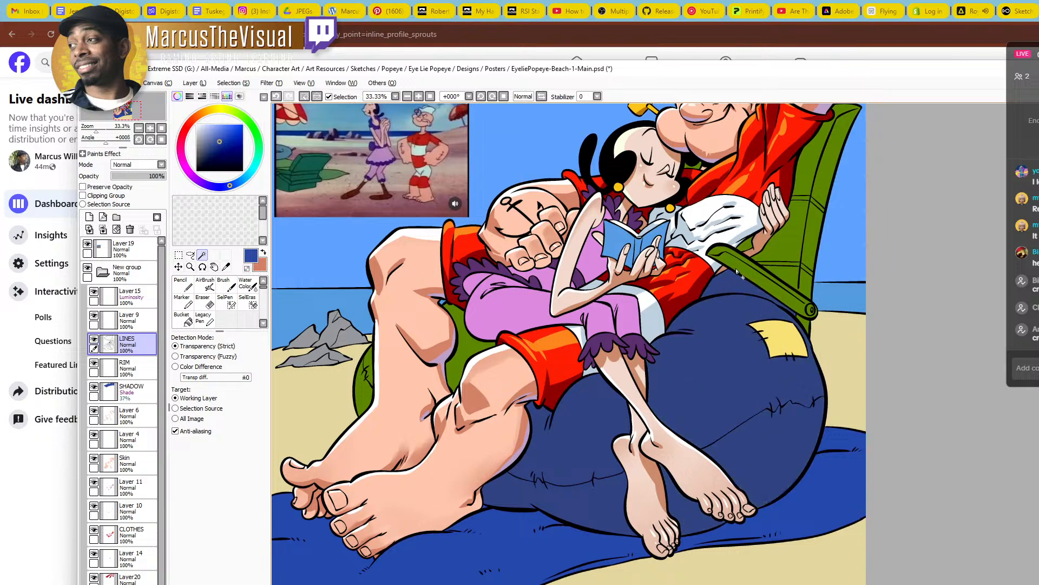
left_click(781, 247)
left_click(791, 277)
left_click(785, 264)
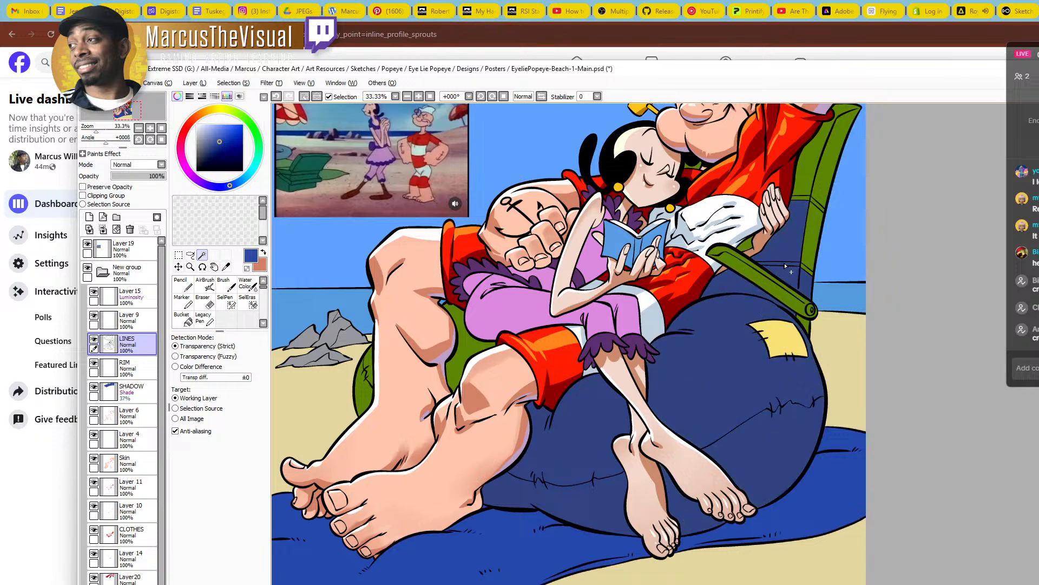
left_click(805, 200)
scroll(809, 244, "up", 2)
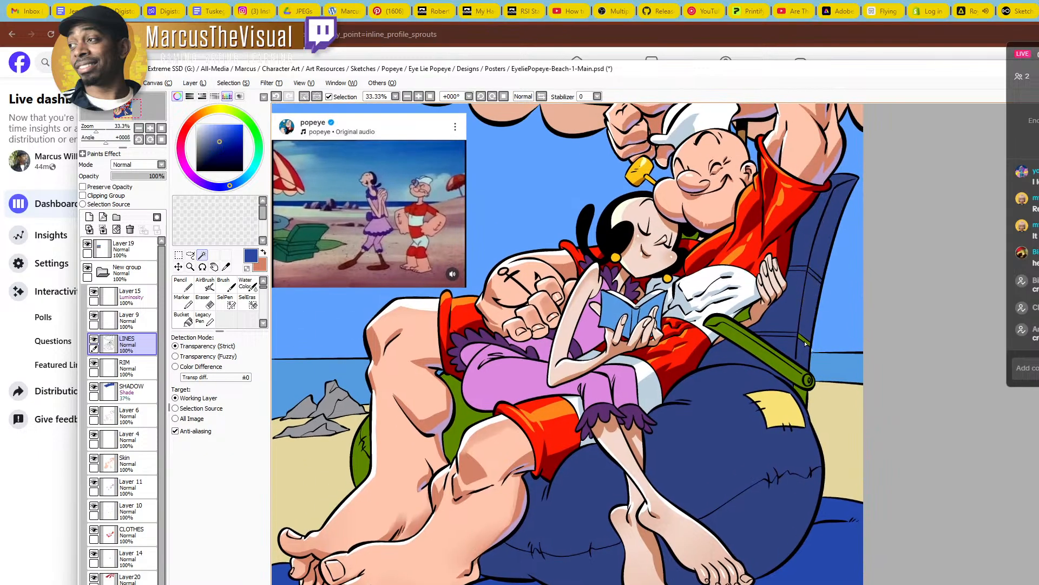
left_click(794, 382)
left_click(803, 381, "ctrl")
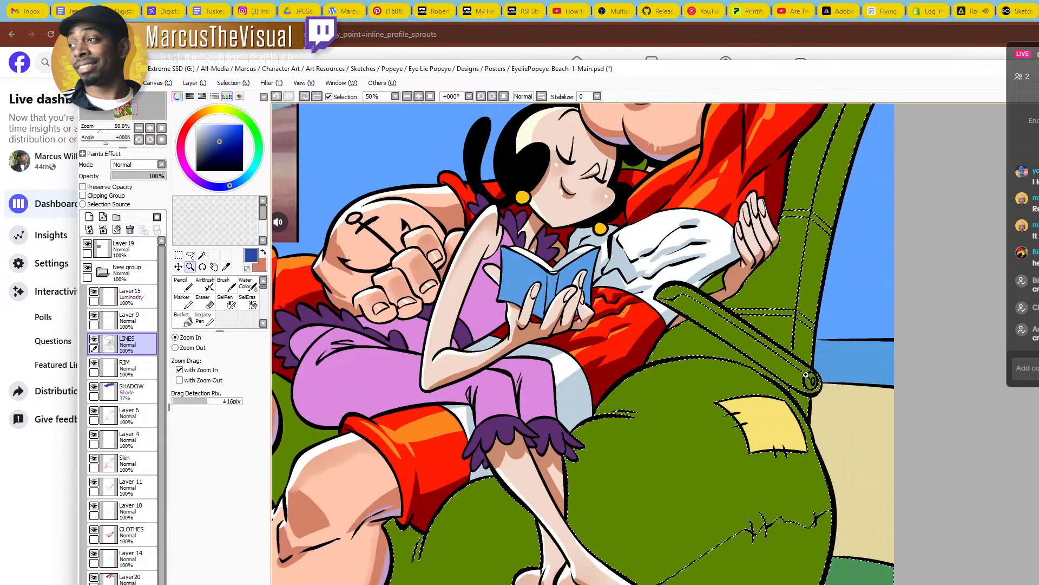
left_click(803, 380, "ctrl")
left_click_drag(590, 328, 763, 419)
left_click(842, 327)
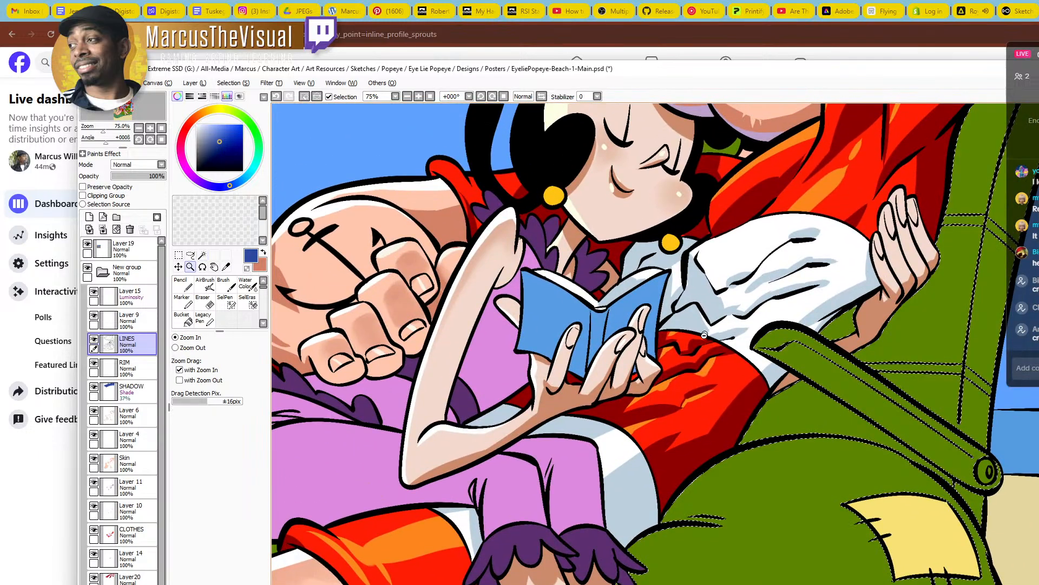
left_click(707, 334, "ctrl+alt")
left_click(707, 334, "ctrl+alt")
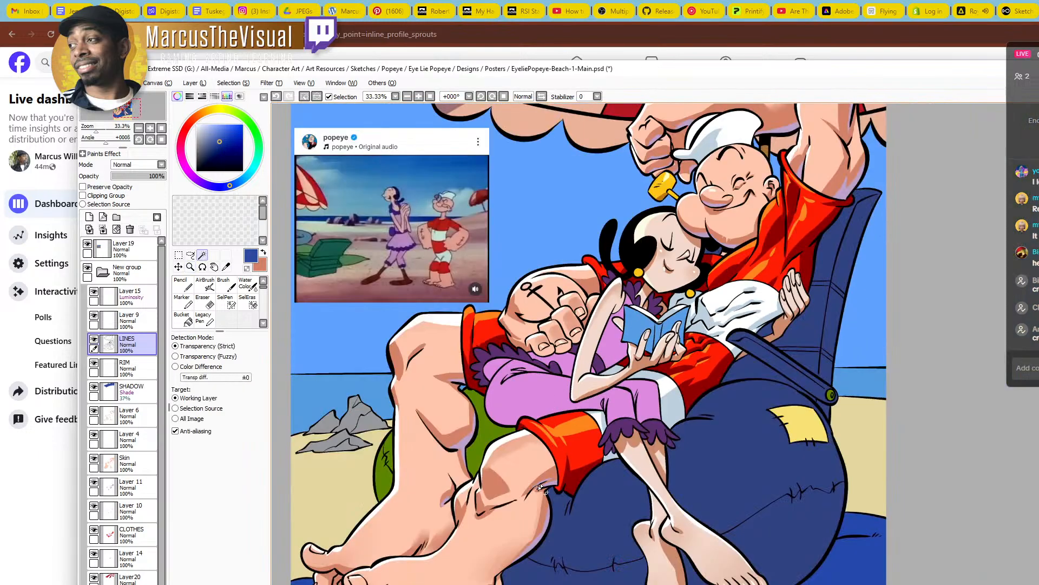
Add the beanbag sections behind Popeye's legs to the selection and fill missed spots with the SelPen at size 80
left_click(483, 445)
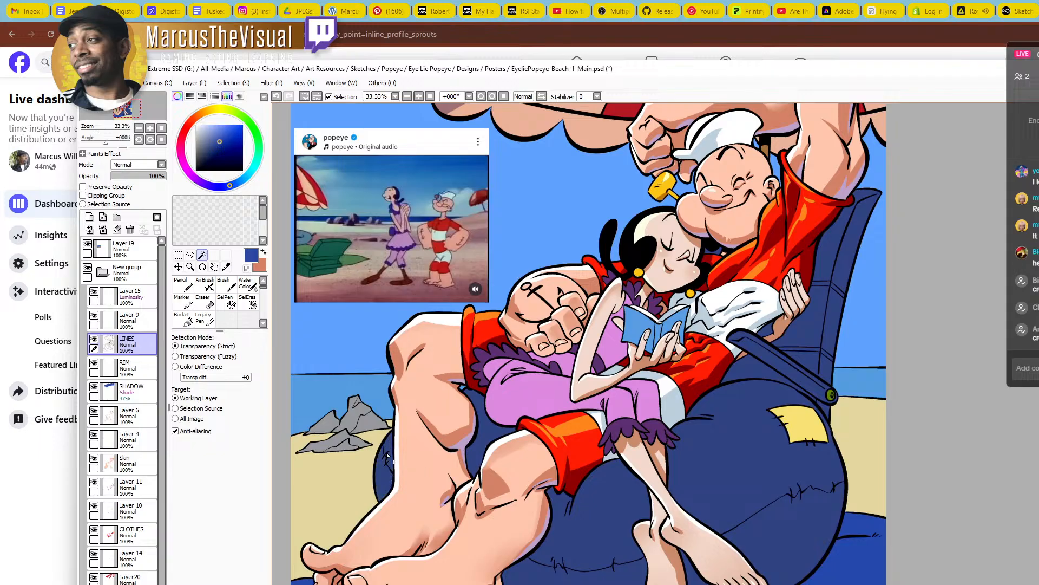
left_click(385, 462, "ctrl")
left_click(385, 461, "ctrl")
left_click(385, 462, "ctrl")
key("s")
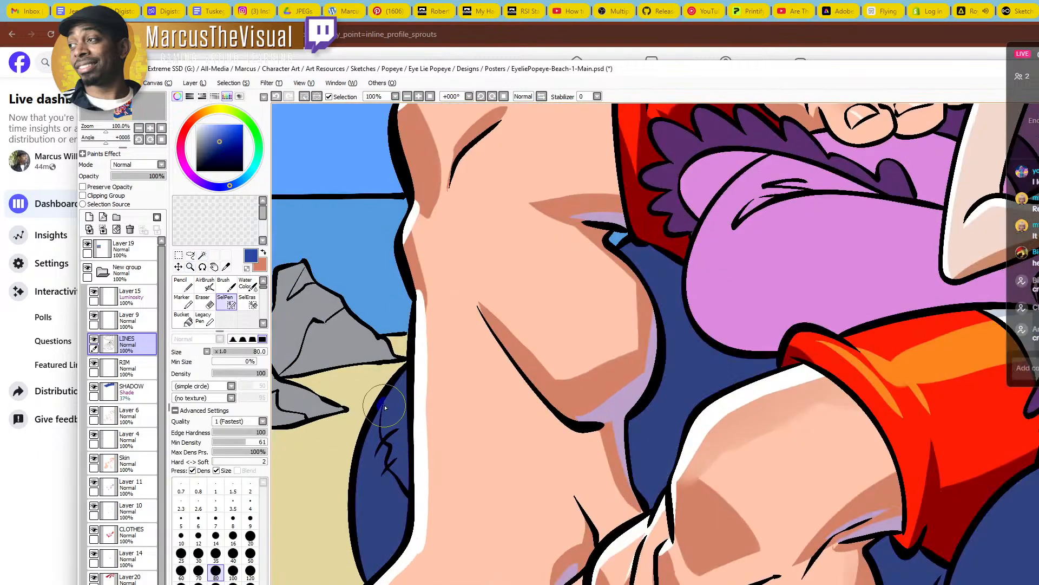
mouse_move(860, 579)
left_mouse_down()
mouse_move(835, 538)
mouse_move(678, 381)
left_mouse_up()
left_click_drag(880, 552, 635, 475)
left_click_drag(734, 336, 552, 565)
left_click_drag(859, 363, 698, 375)
left_click_drag(868, 470, 774, 584)
left_click_drag(790, 312, 772, 422)
scroll(832, 429, "down", 3)
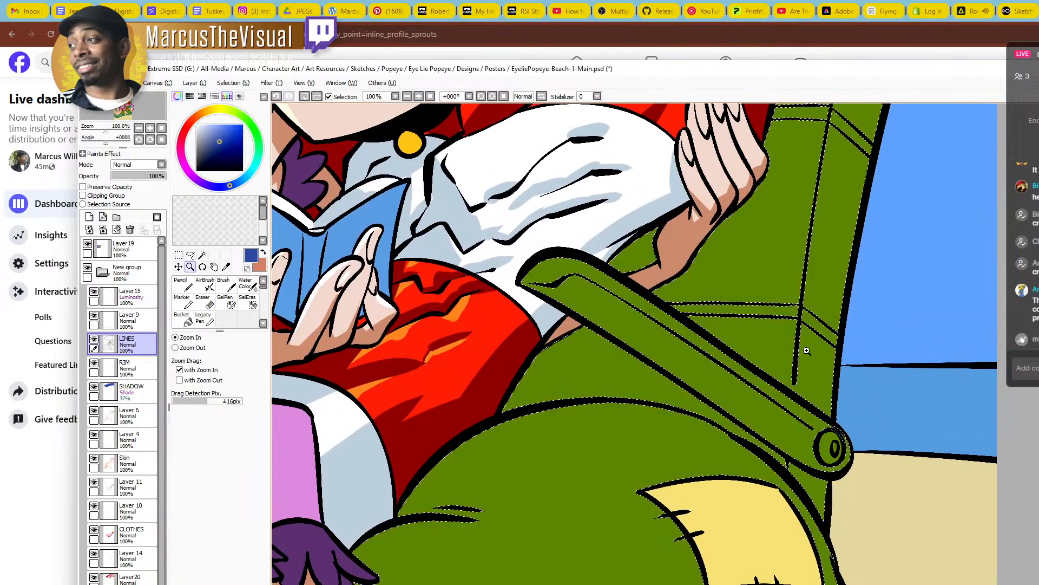
left_click_drag(667, 488, 678, 511)
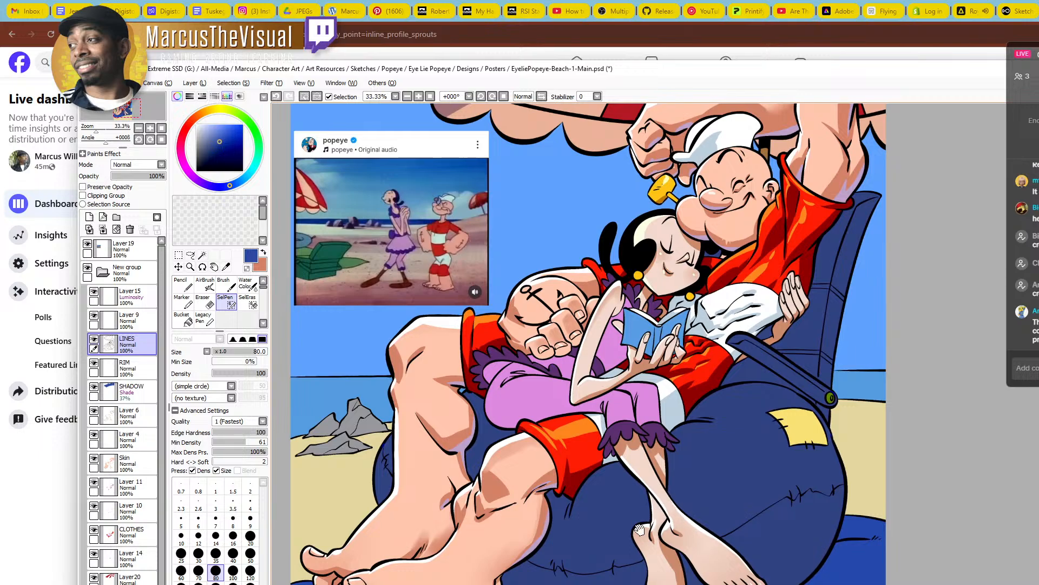
left_click_drag(567, 584, 663, 538)
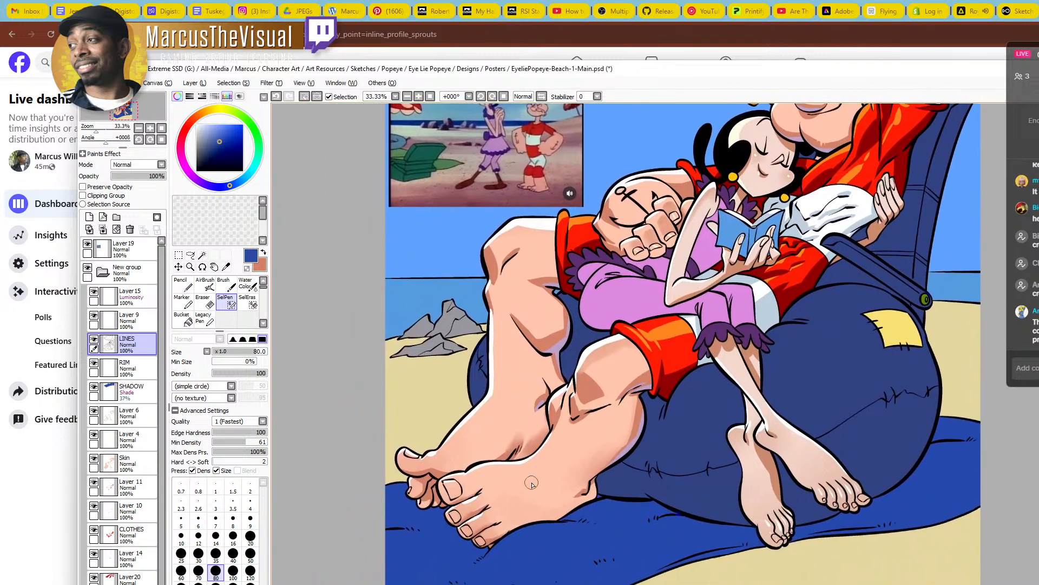
On the SHADOW layer, paint a shadow over the blanket beside the beanbag's right edge with the Pencil at size 500
left_click(134, 391)
key("n")
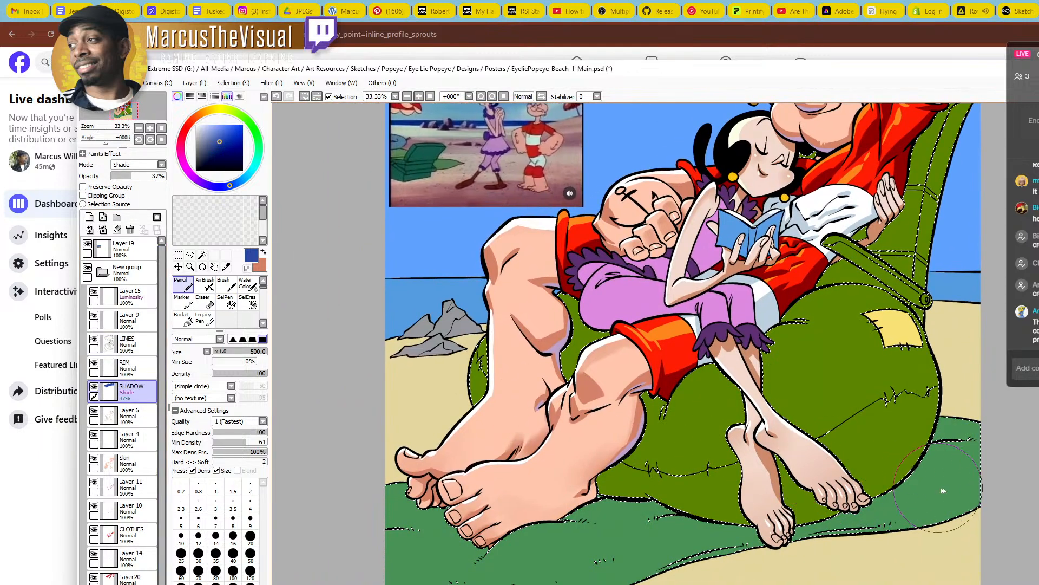
left_click_drag(985, 435, 887, 486)
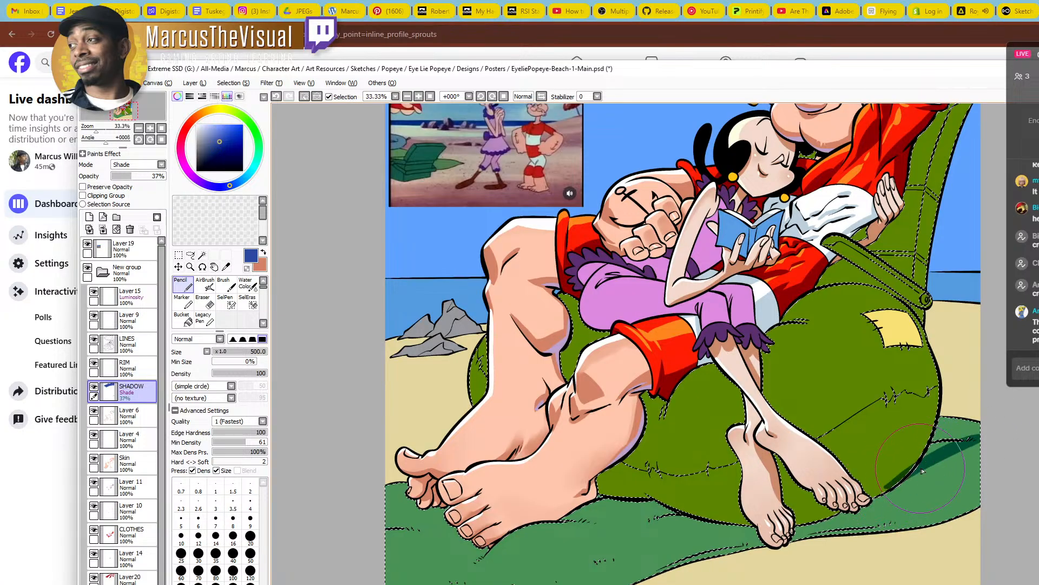
key("ctrl+z")
left_click_drag(967, 450, 903, 483)
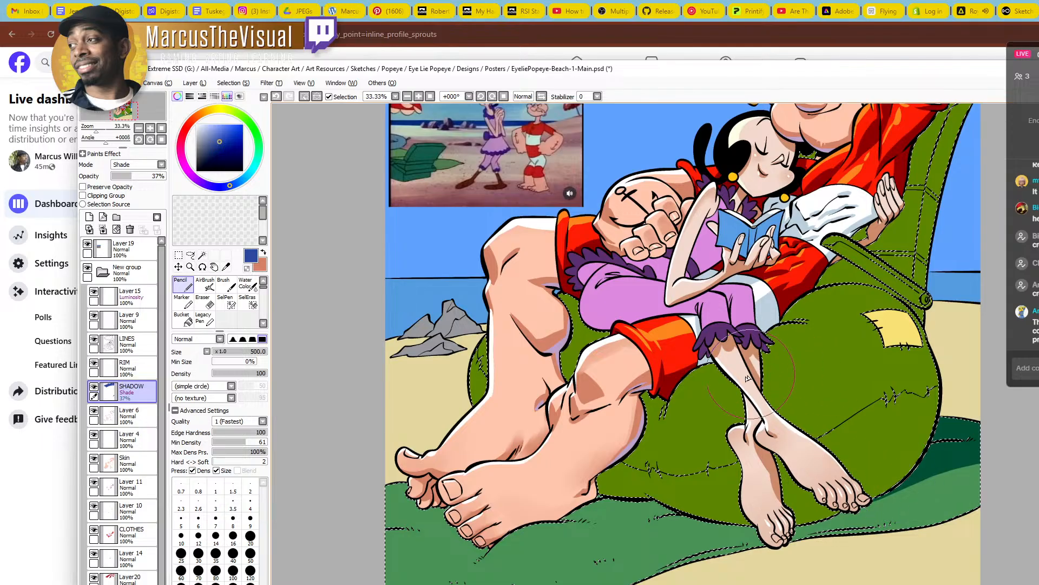
Paint a shadow on the beanbag beneath Popeye's red shorts and down along the back of his calf
left_click(656, 405, "ctrl")
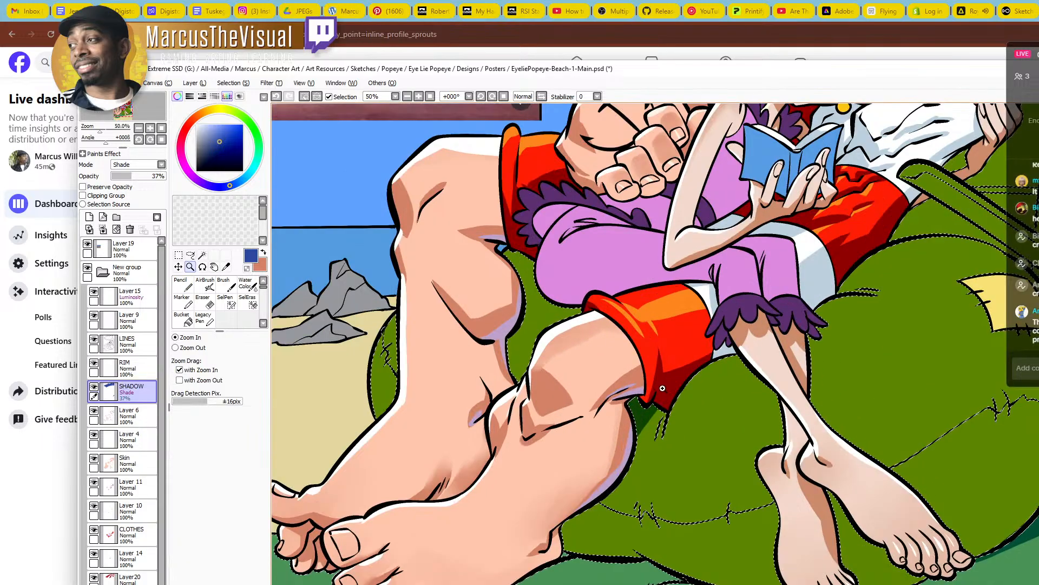
left_click_drag(673, 409, 642, 467)
key("ctrl+z")
mouse_move(670, 406)
left_mouse_down()
mouse_move(645, 483)
mouse_move(634, 463)
mouse_move(621, 539)
left_mouse_up()
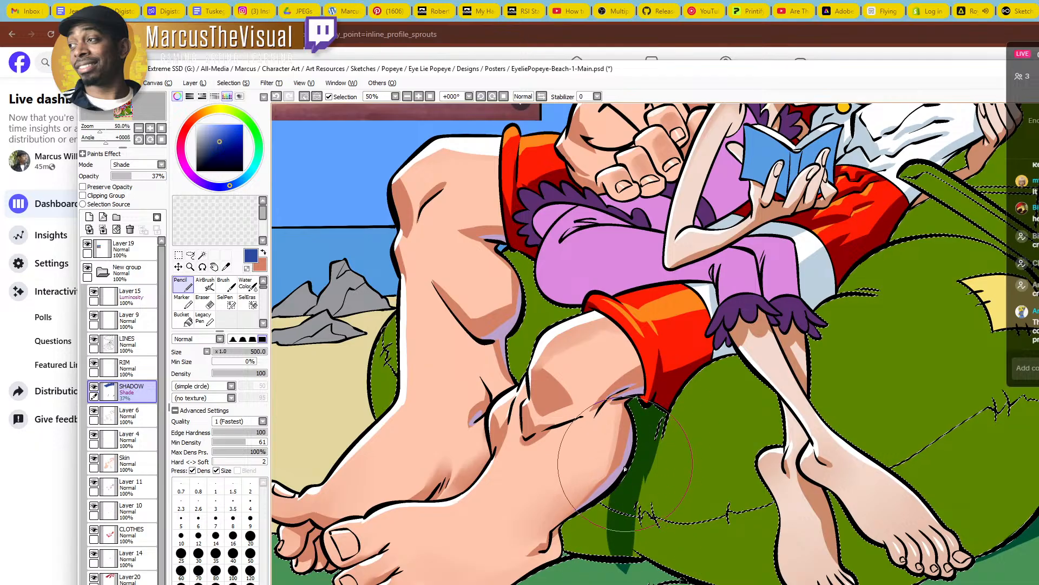
key("ctrl+z")
left_click_drag(646, 428, 631, 532)
left_click_drag(637, 460, 620, 539)
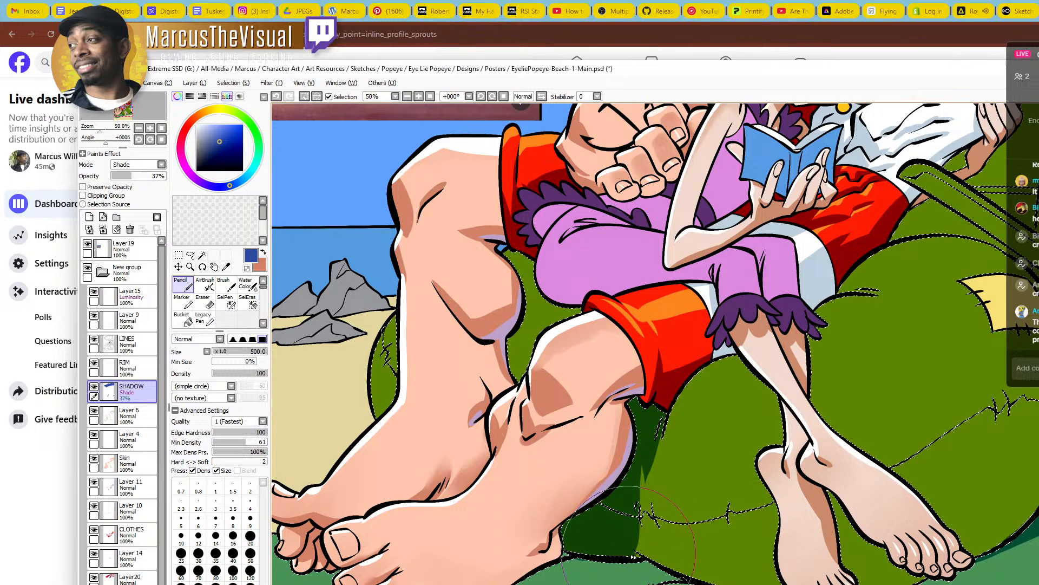
Paint a shadow on the beanbag along the left side of Olive's legs down to her heel, reducing the Pencil size to 200
scroll(639, 505, "up", 1)
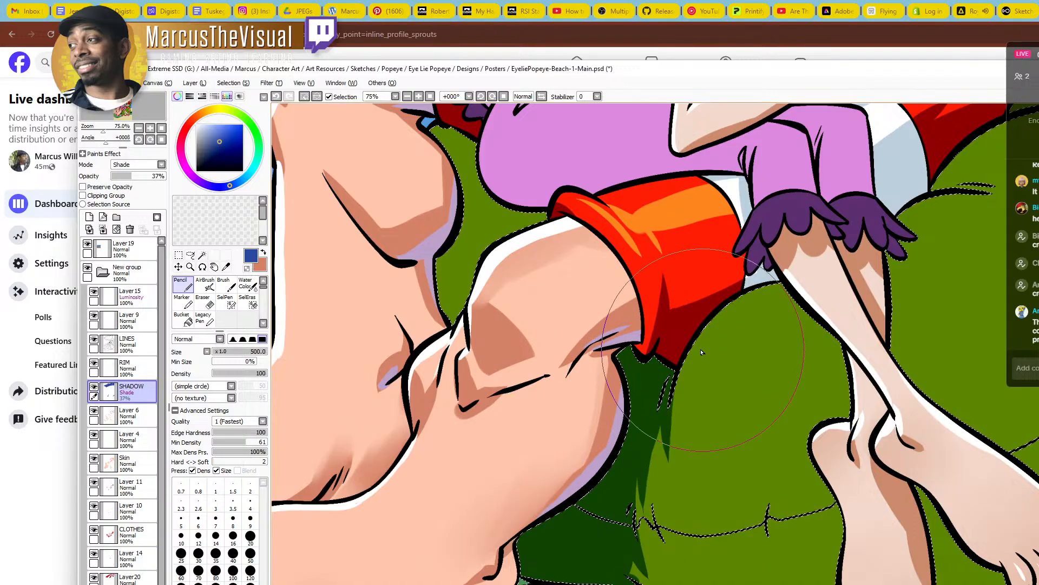
left_click_drag(785, 274, 867, 373)
key("ctrl+z")
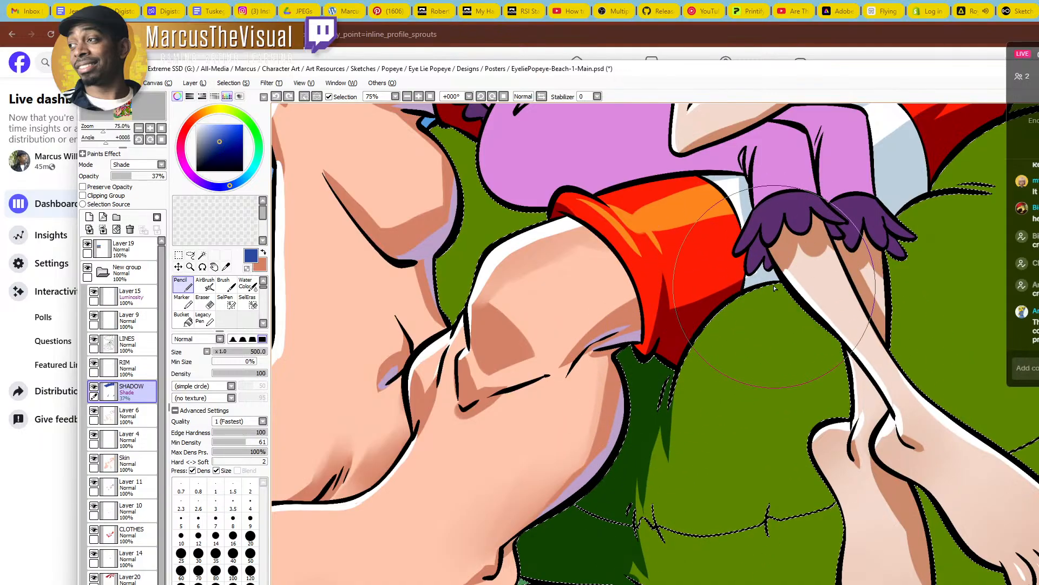
left_click_drag(770, 271, 874, 394)
left_click_drag(837, 360, 845, 416)
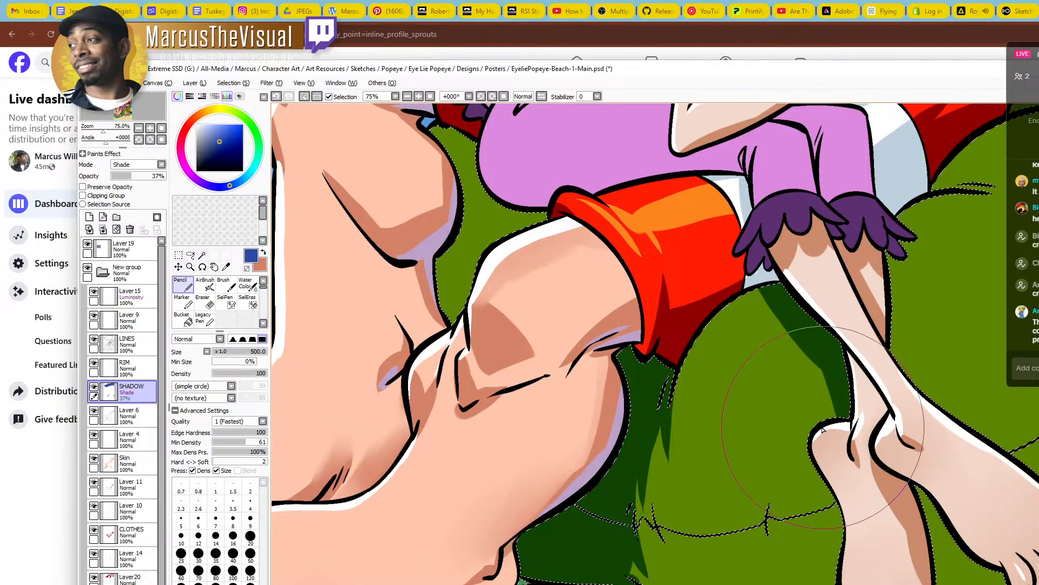
key("bracketleft")
key("bracketleft")
key("bracketleft")
key("bracketleft")
key("bracketleft")
key("bracketleft")
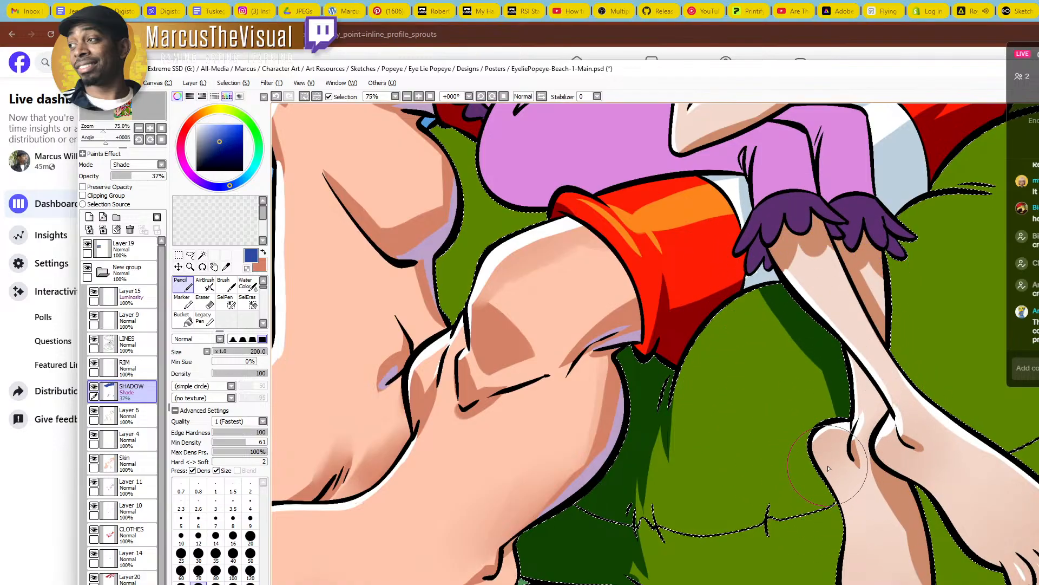
left_click_drag(854, 484, 858, 517)
Paint a shadow on the beanbag along the right side of Olive's leg and beneath her ruffled purple trouser cuffs
left_click_drag(956, 499, 726, 520)
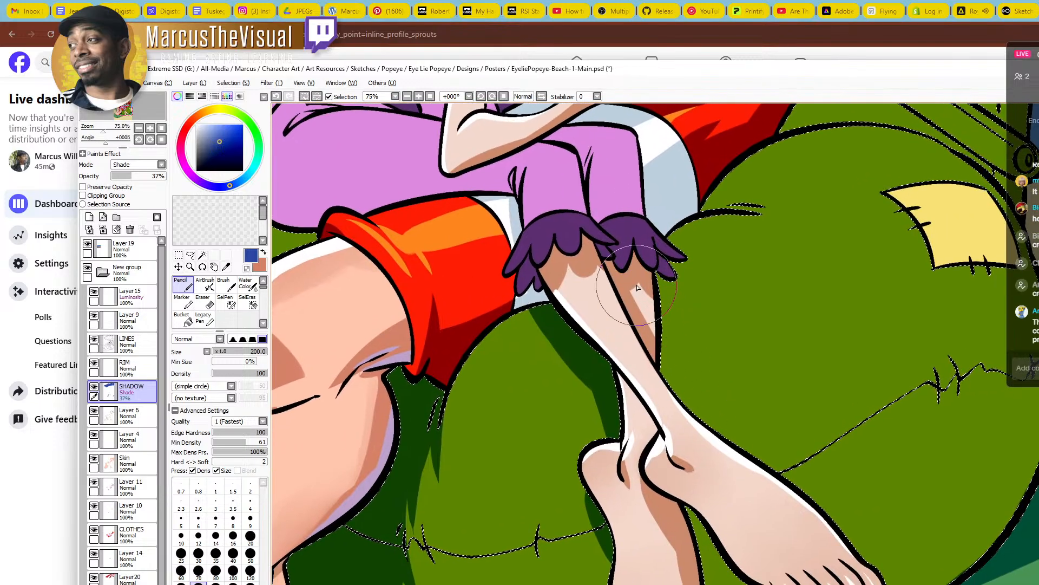
mouse_move(638, 284)
left_mouse_down()
mouse_move(705, 457)
mouse_move(682, 425)
left_mouse_up()
left_click_drag(652, 266, 673, 362)
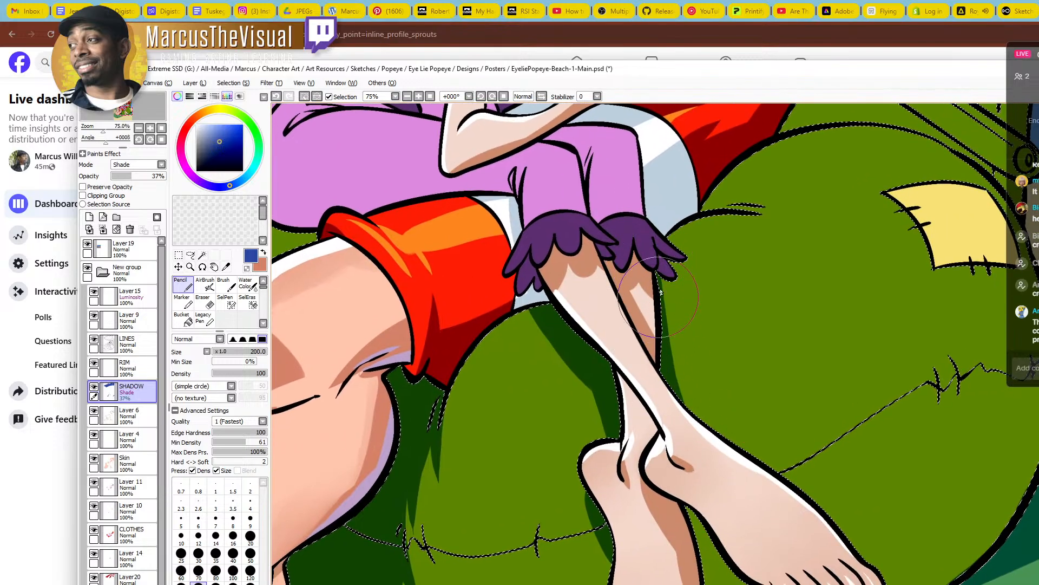
mouse_move(650, 273)
left_mouse_down()
mouse_move(709, 317)
mouse_move(654, 266)
mouse_move(697, 283)
mouse_move(662, 265)
mouse_move(693, 321)
mouse_move(672, 281)
mouse_move(692, 309)
mouse_move(657, 289)
mouse_move(691, 306)
left_mouse_up()
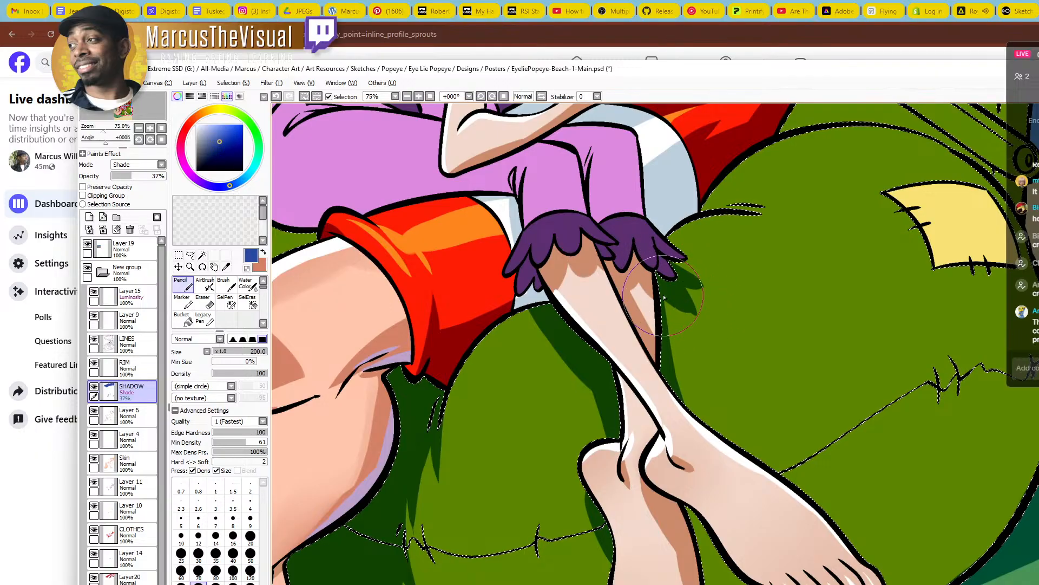
mouse_move(523, 312)
left_mouse_down()
mouse_move(526, 323)
mouse_move(533, 314)
left_mouse_up()
key("ctrl+z")
Paint a shadow on the beanbag between Olive's feet, extending it beneath the toes of her front foot
left_click_drag(721, 468, 671, 388)
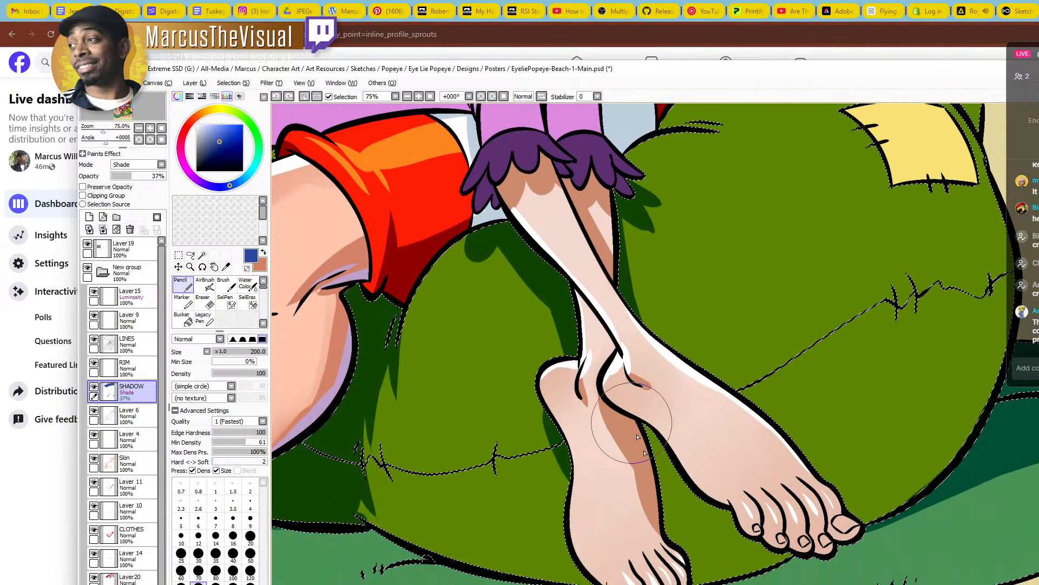
left_click_drag(631, 424, 670, 562)
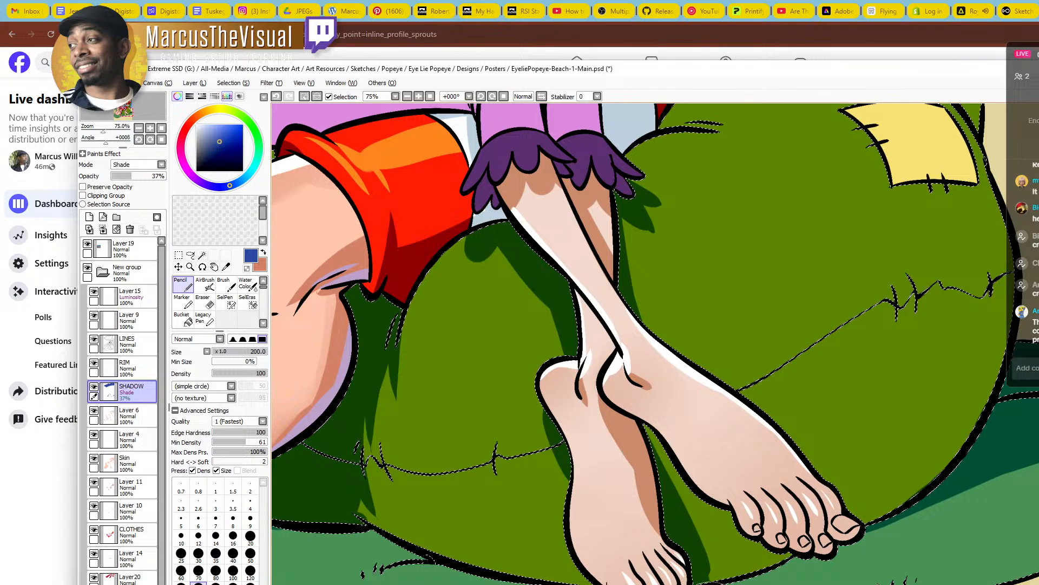
left_click_drag(665, 482, 700, 563)
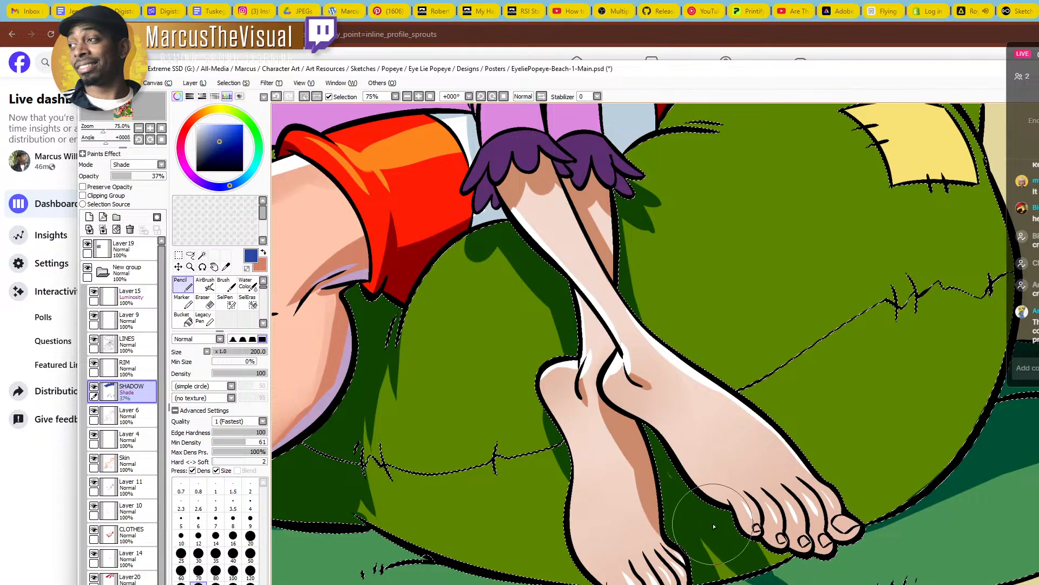
left_click_drag(670, 477, 688, 497)
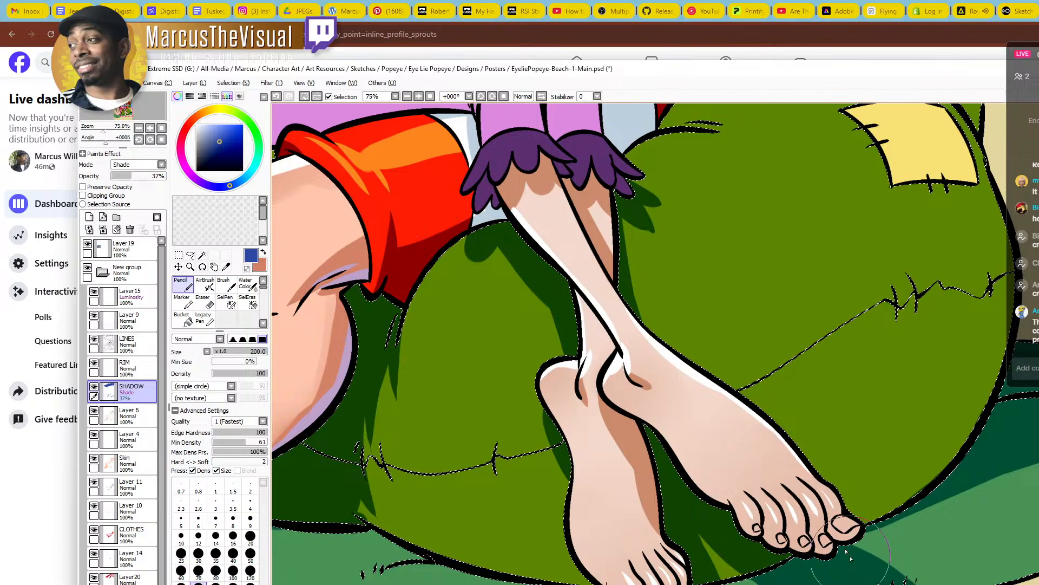
Paint small shadows around the cross-stitches on the beanbag seam between Popeye's calf and Olive's heel
left_click_drag(917, 443, 773, 517)
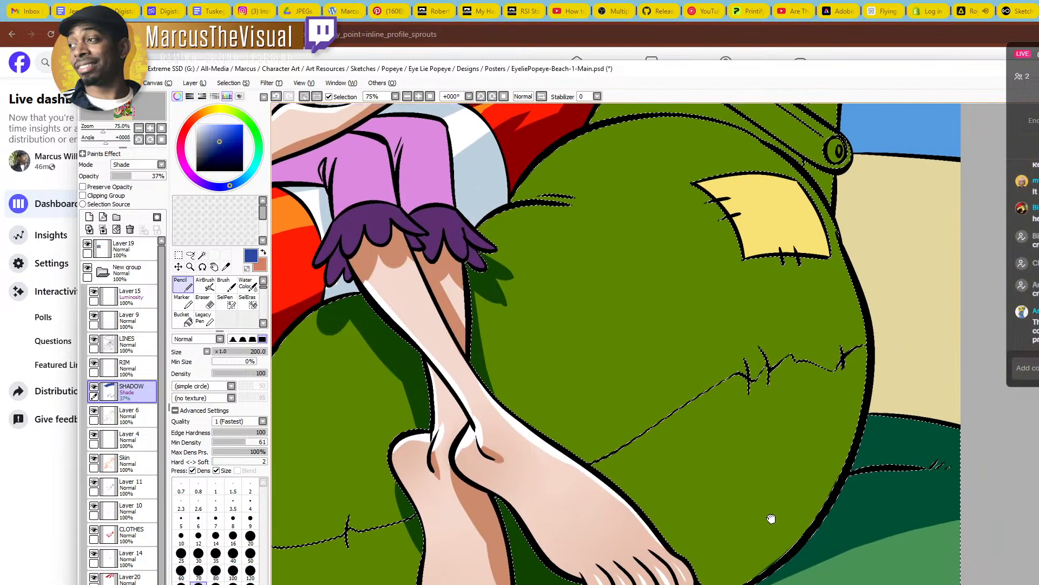
left_click(723, 476, "ctrl+alt")
left_click(722, 476, "ctrl+alt")
left_click_drag(693, 457, 748, 455)
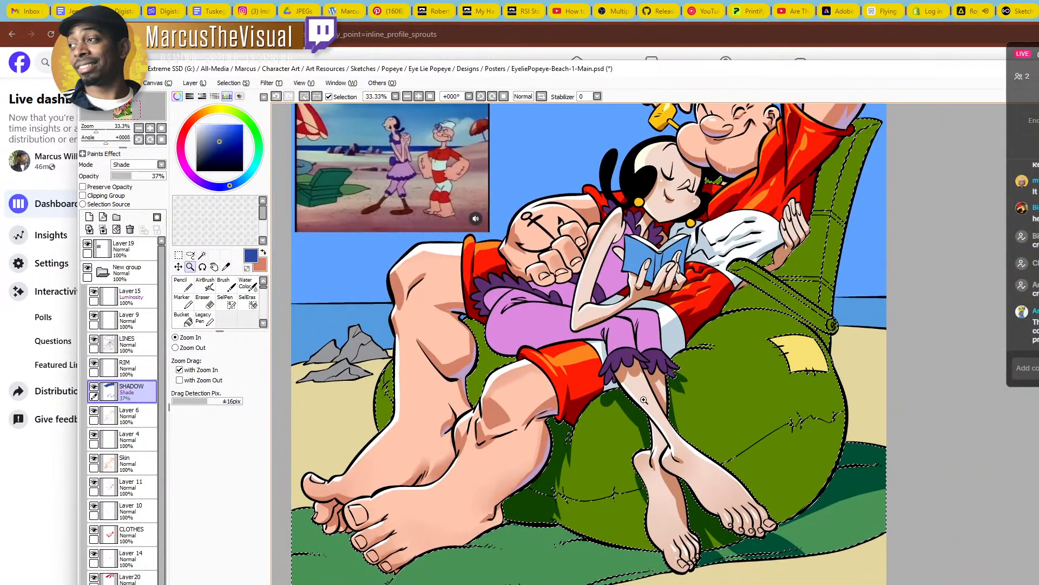
left_click(580, 518)
left_click(555, 467)
left_click(555, 468)
left_click_drag(552, 462, 578, 529)
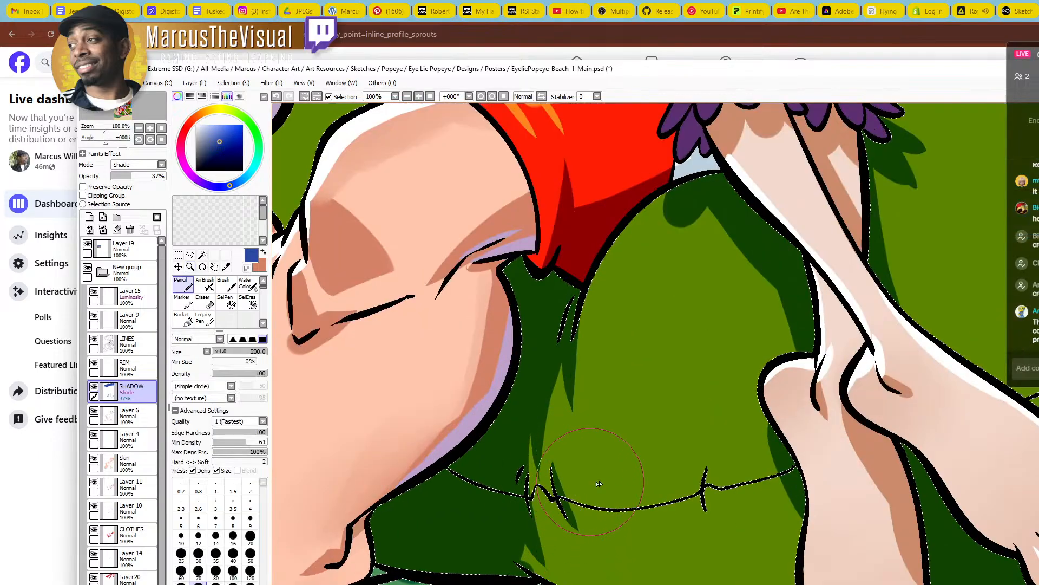
left_click_drag(703, 515, 707, 448)
key("ctrl+z")
left_click_drag(703, 511, 708, 452)
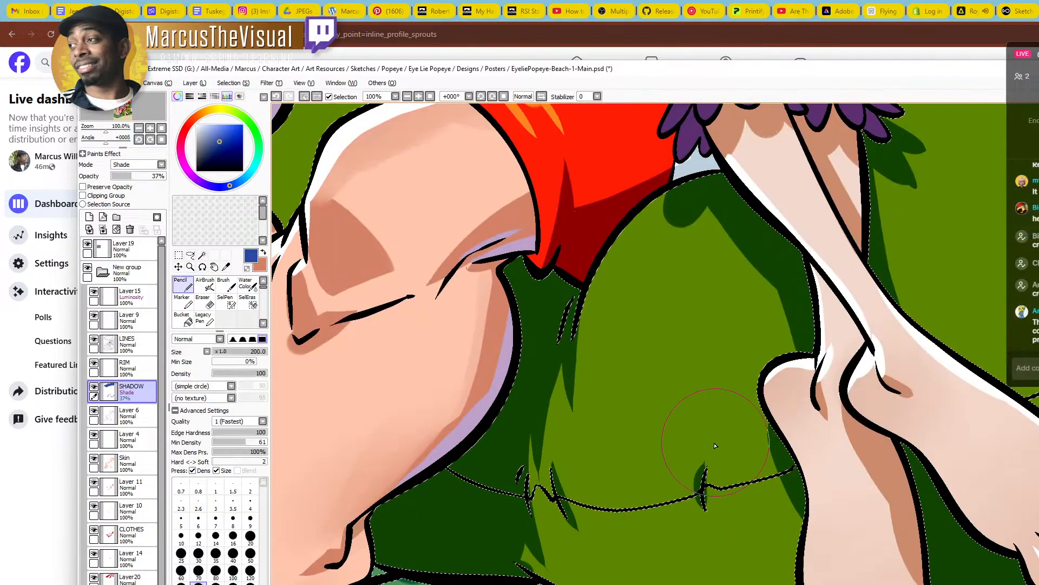
key("ctrl+z")
left_click_drag(704, 515, 705, 458)
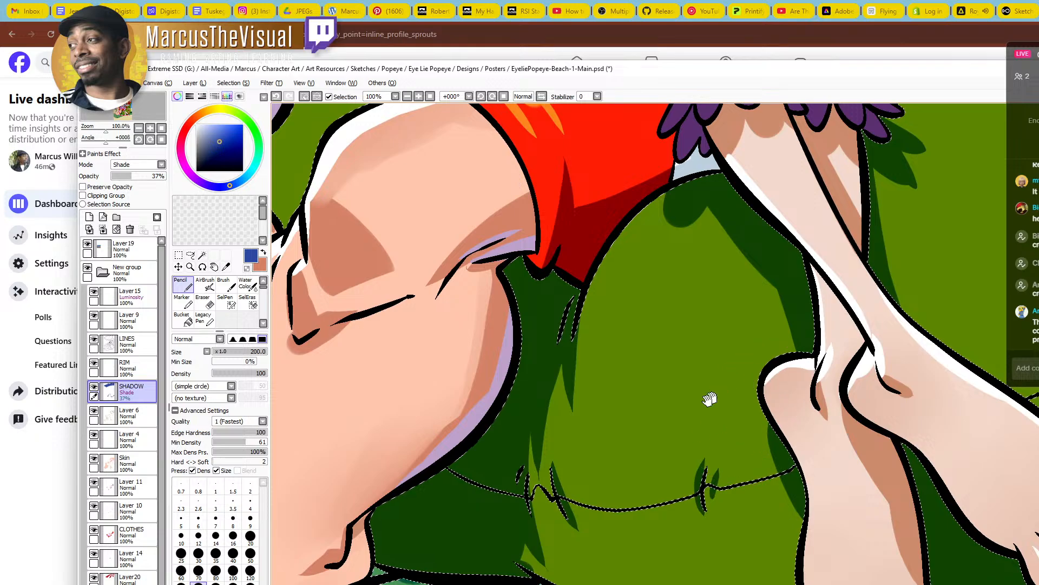
Paint a shadow on the beanbag chair along the edge of Popeye's red shorts and beneath his forearm beside the armrest
left_click(680, 409)
left_click(670, 410)
left_click(671, 406)
double_click(745, 311)
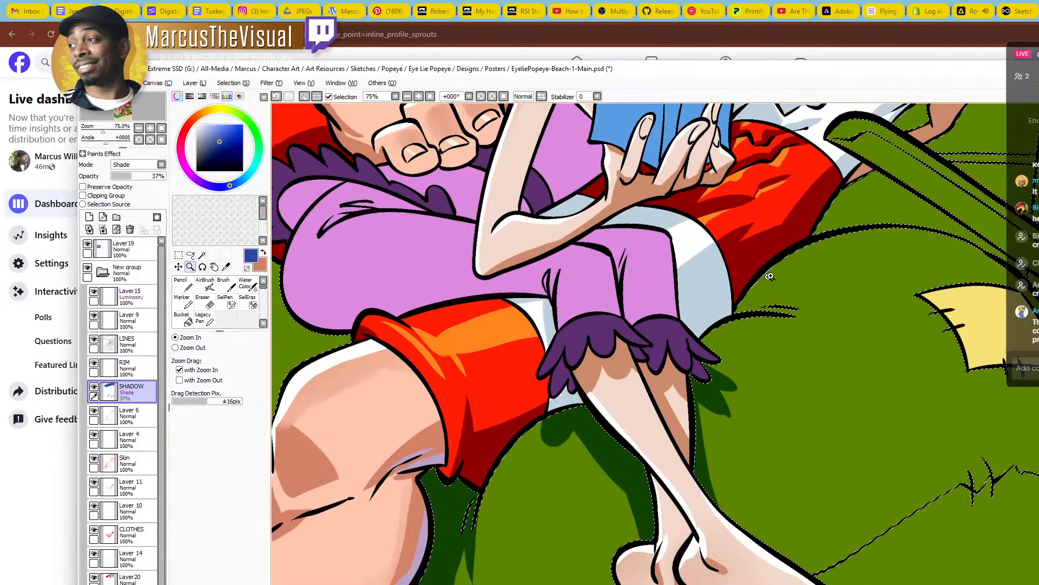
mouse_move(745, 314)
left_mouse_down()
mouse_move(666, 405)
mouse_move(647, 406)
mouse_move(699, 349)
left_mouse_up()
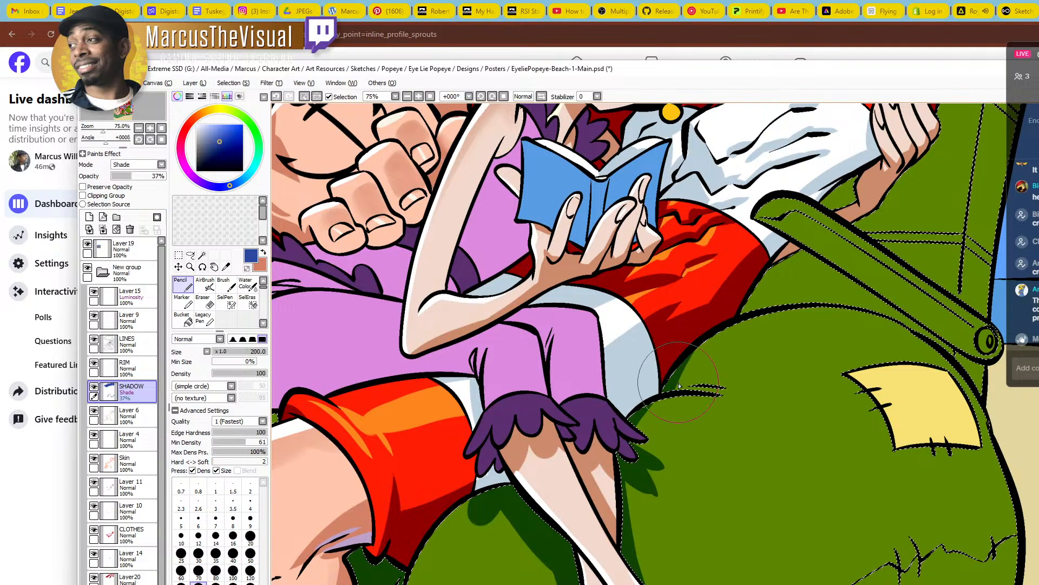
left_click_drag(747, 310, 779, 262)
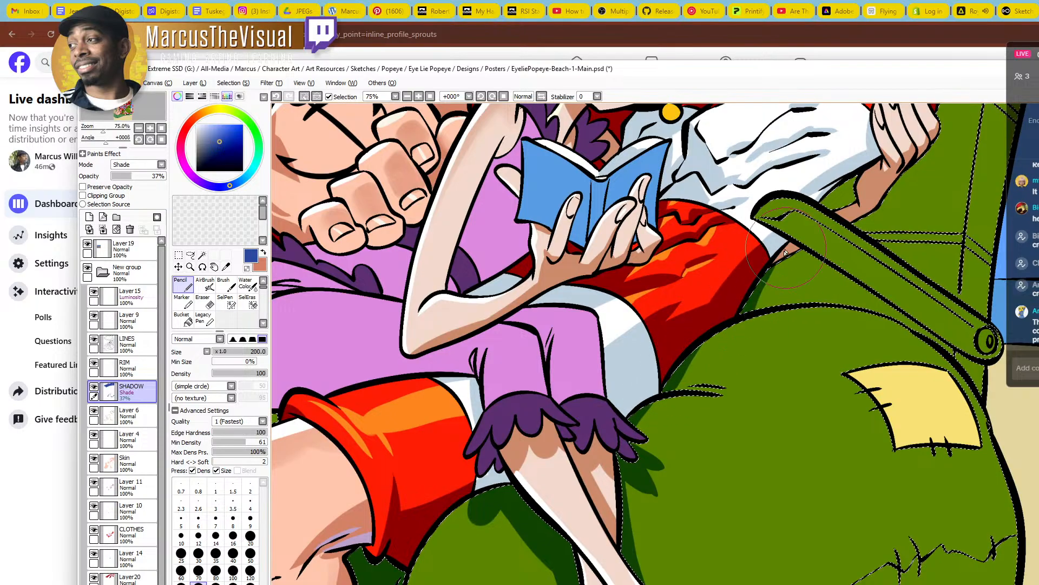
scroll(756, 309, "up", 3)
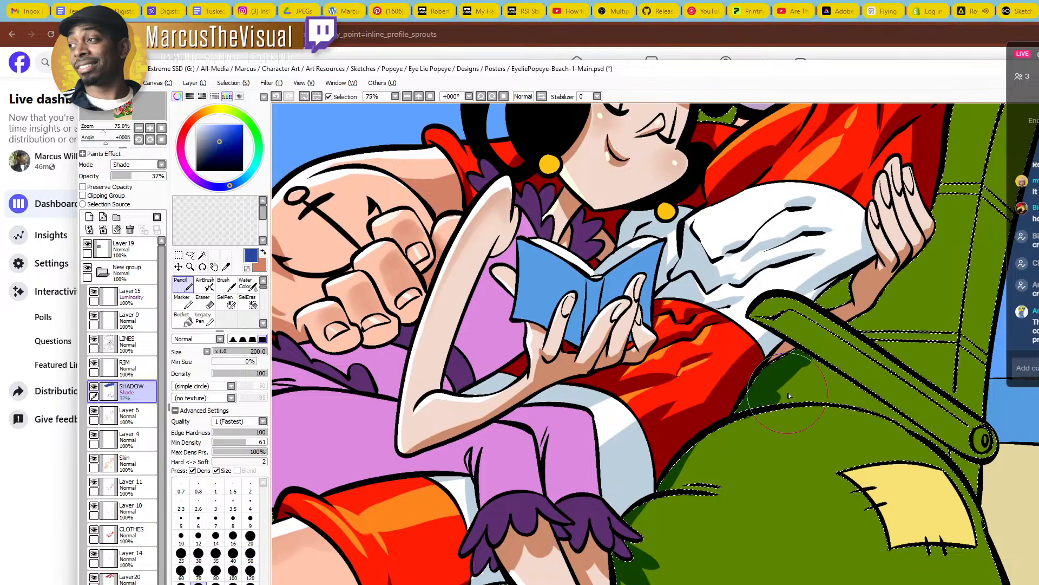
left_click_drag(744, 396, 777, 337)
mouse_move(815, 367)
left_mouse_down()
mouse_move(795, 388)
mouse_move(812, 369)
mouse_move(805, 356)
mouse_move(820, 365)
mouse_move(801, 398)
mouse_move(728, 421)
mouse_move(669, 491)
mouse_move(731, 425)
mouse_move(676, 485)
mouse_move(777, 401)
mouse_move(675, 487)
mouse_move(757, 424)
mouse_move(677, 484)
mouse_move(714, 482)
mouse_move(665, 488)
mouse_move(751, 484)
mouse_move(674, 489)
mouse_move(735, 500)
left_mouse_up()
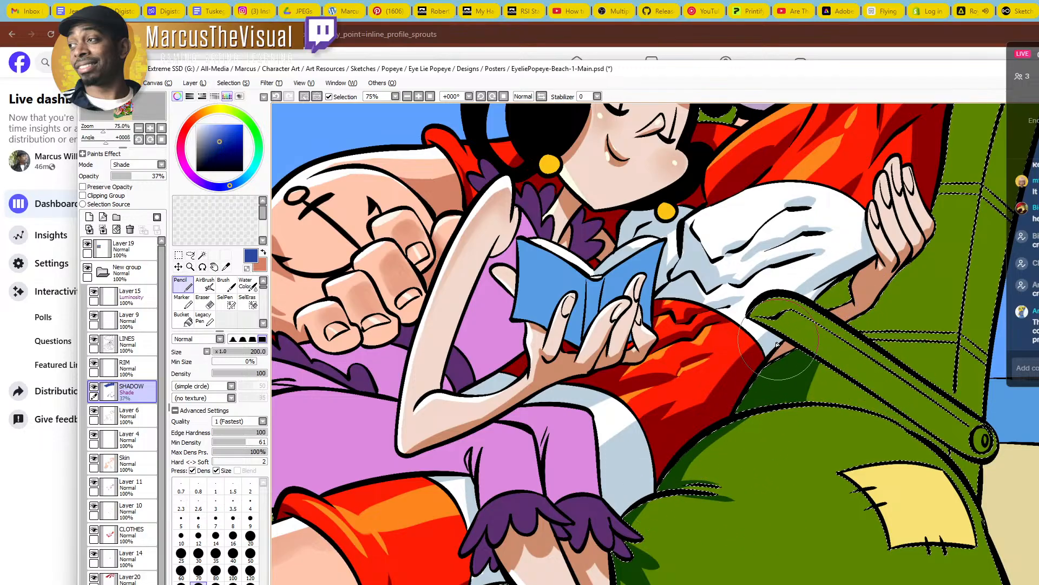
left_click(827, 299)
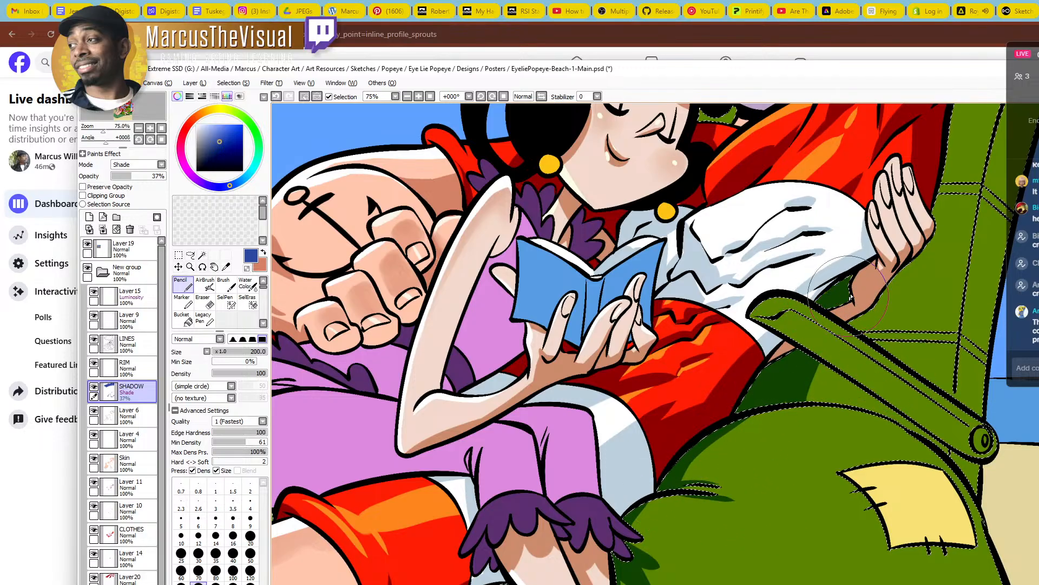
Paint a shadow along the lower side of the green armrest down to its round pivot
left_click_drag(903, 298, 686, 415)
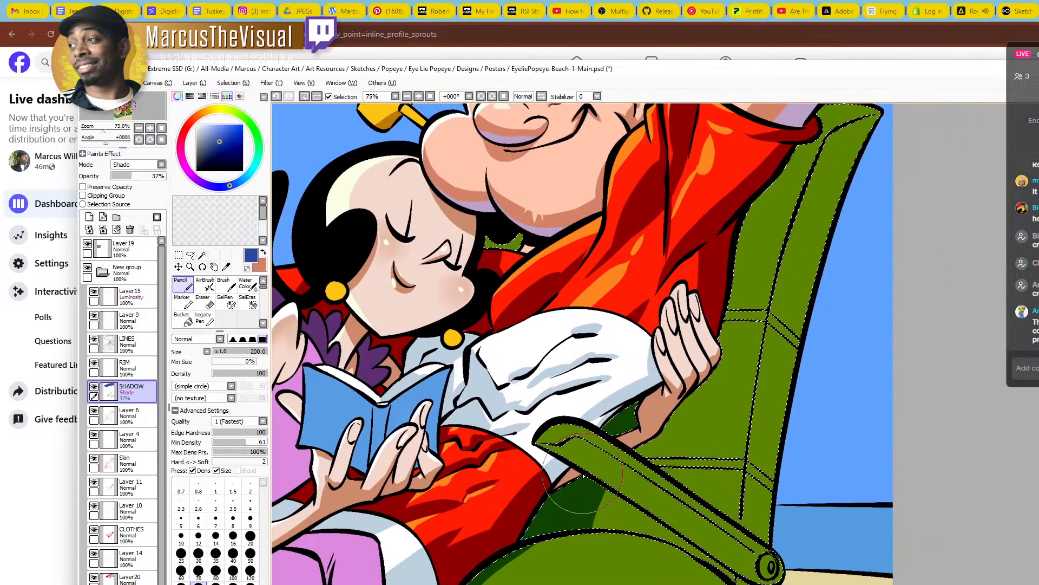
left_click_drag(552, 445, 738, 573)
key("ctrl+z")
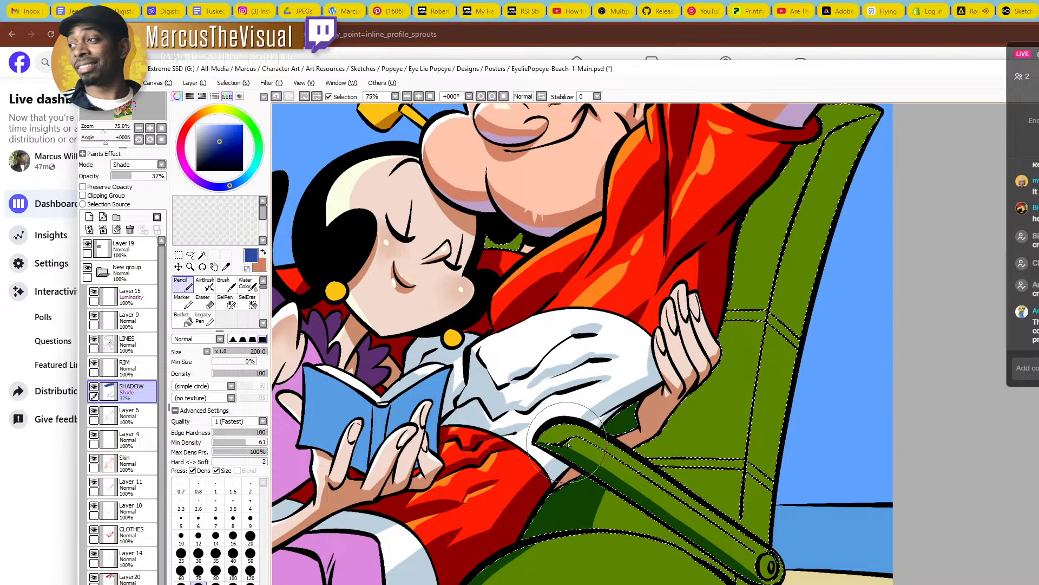
mouse_move(568, 445)
left_mouse_down()
mouse_move(694, 536)
mouse_move(592, 447)
mouse_move(757, 565)
left_mouse_up()
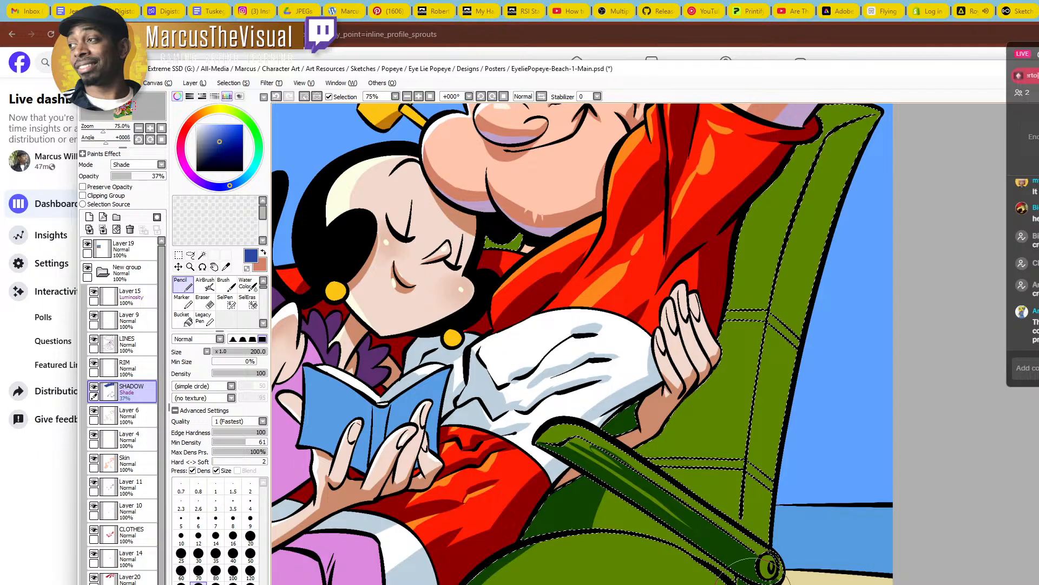
key("e")
Paint a shadow over the narrow side panel of the chair back, from the armrest pivot up to its top corner
key("n")
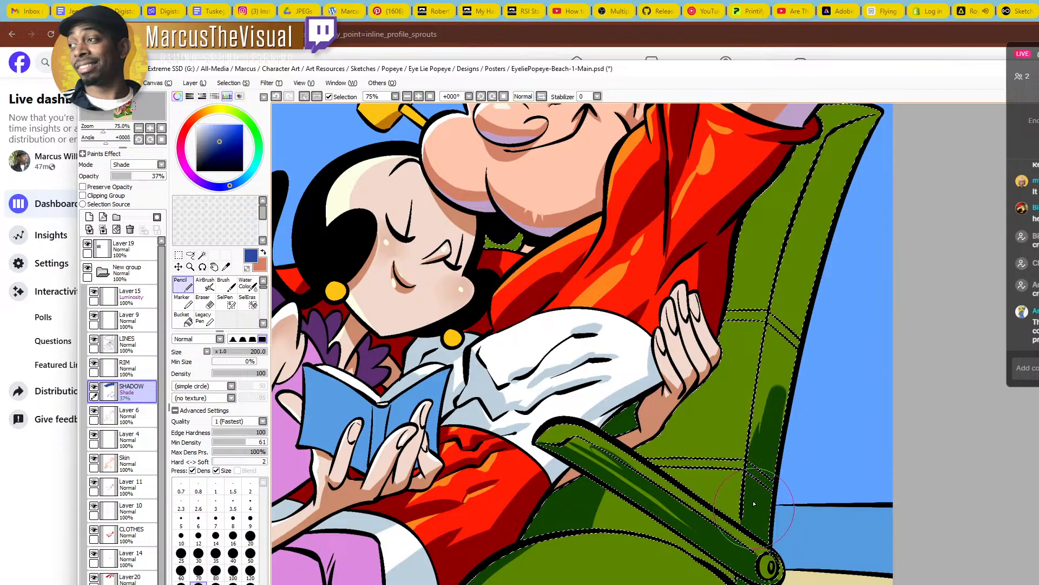
left_click_drag(834, 290, 763, 402)
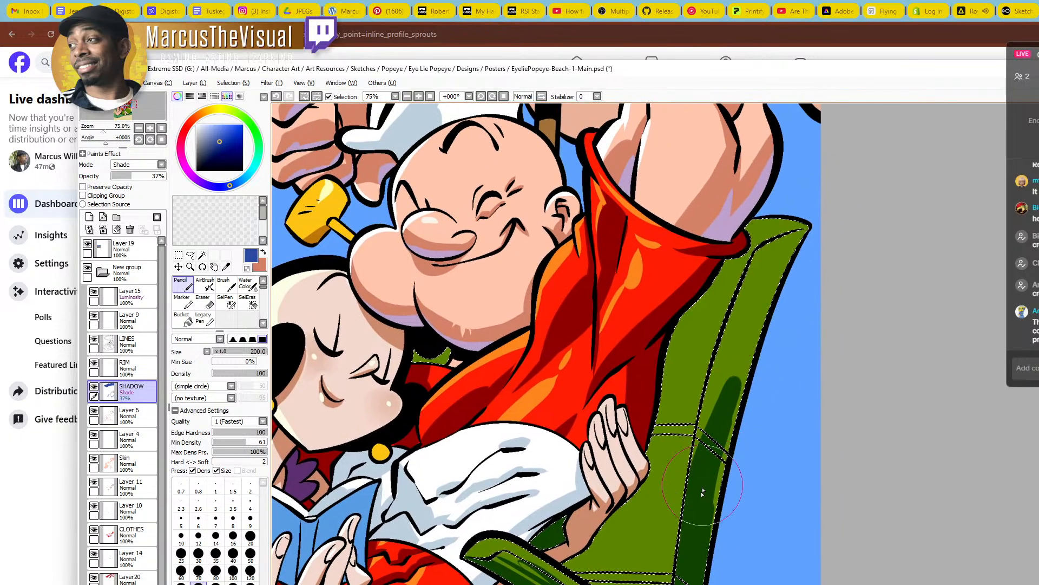
mouse_move(710, 433)
left_mouse_down()
mouse_move(755, 287)
mouse_move(742, 321)
left_mouse_up()
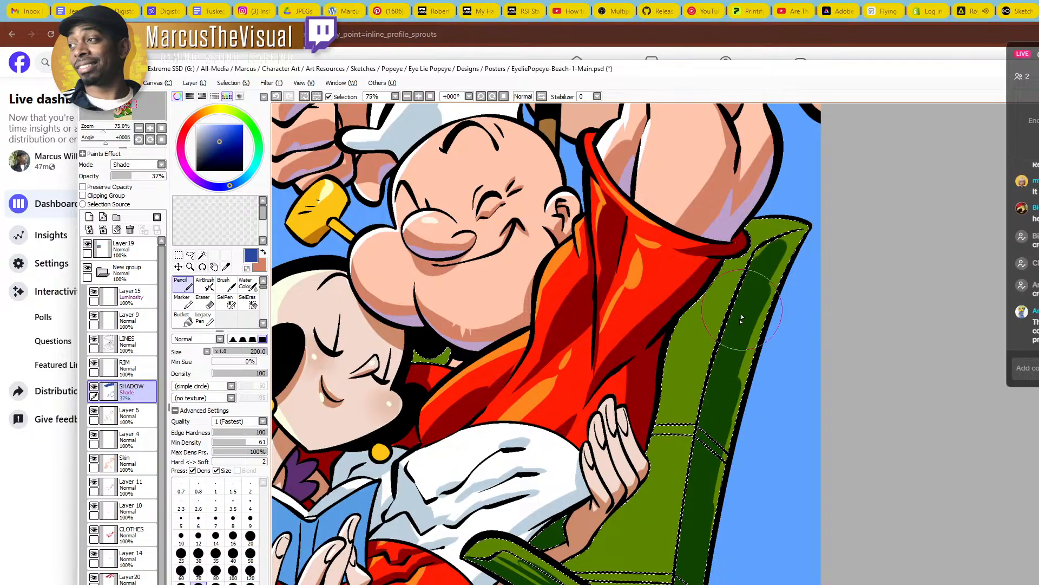
left_click_drag(760, 259, 795, 239)
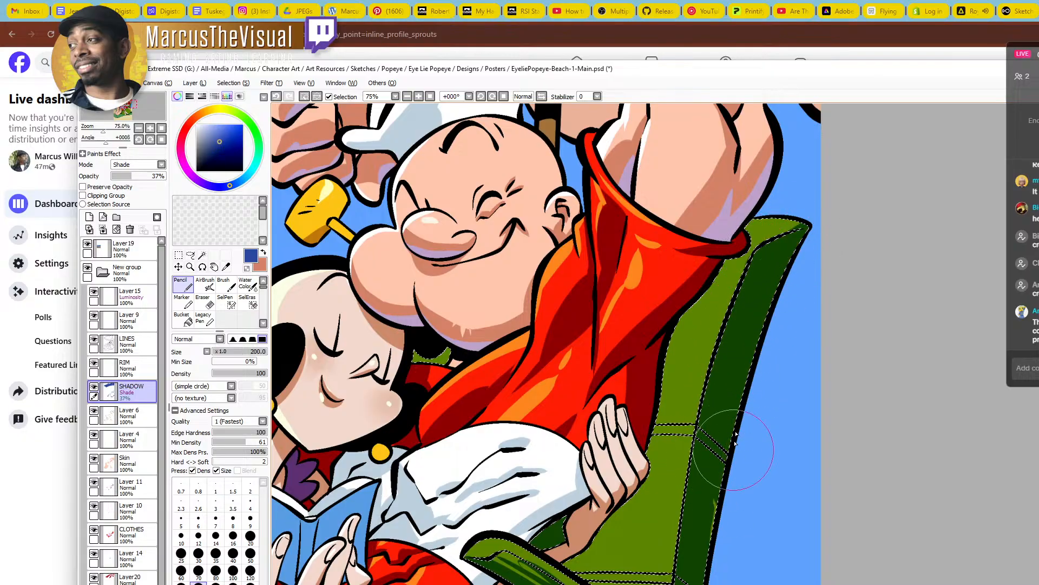
Paint a cast shadow on the front of the chair back along Popeye's red sleeve, shirt and hand
left_click_drag(671, 464, 724, 410)
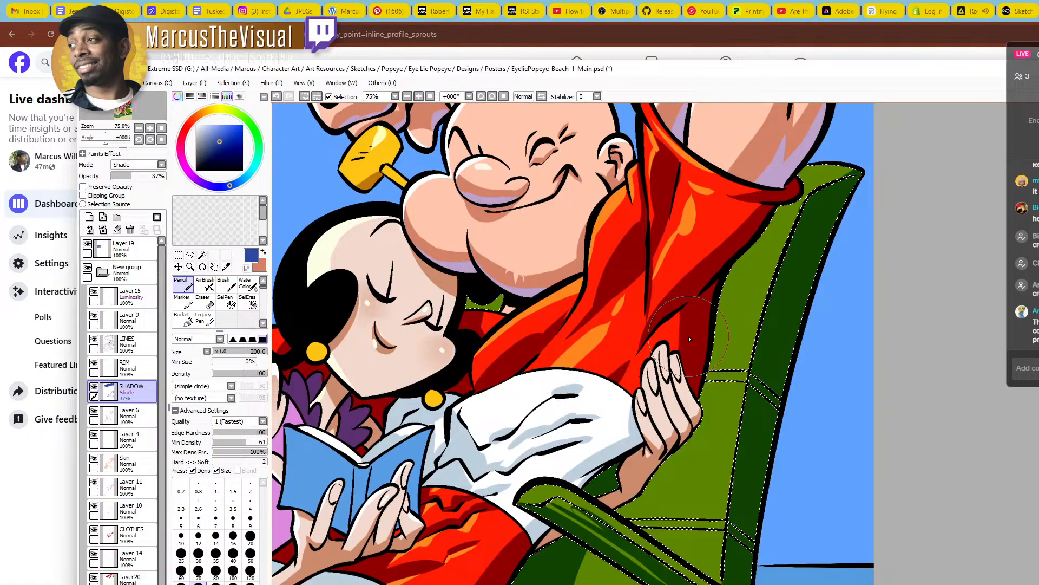
left_click_drag(690, 339, 773, 198)
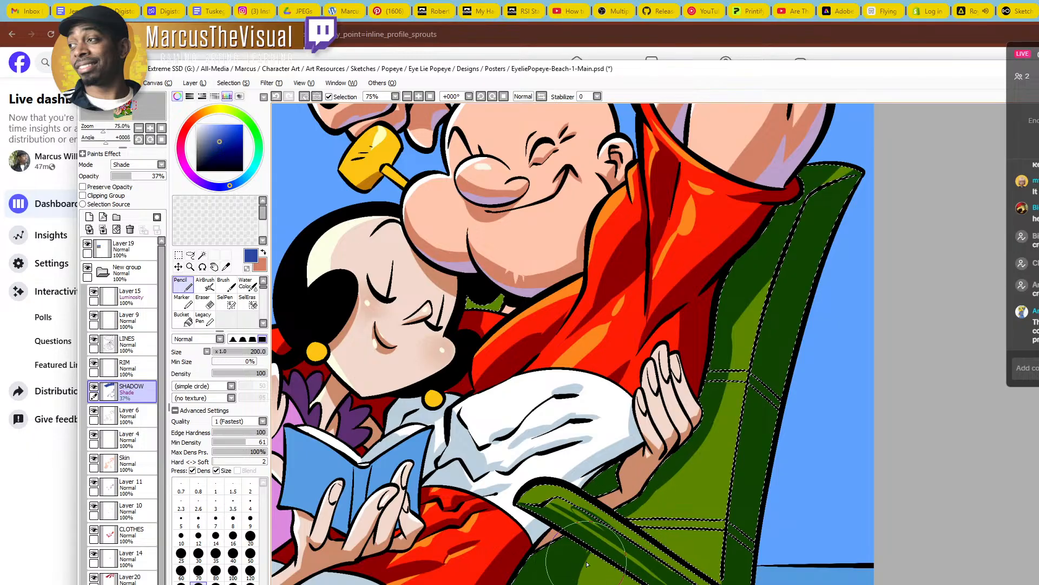
scroll(672, 407, "down", 4)
left_click_drag(696, 468, 755, 395)
Paint a broad shadow along the beanbag's outer curve below the yellow patch and around the cross-stitches with a size 350 Pencil
left_click(783, 516)
left_click_drag(749, 579, 826, 492)
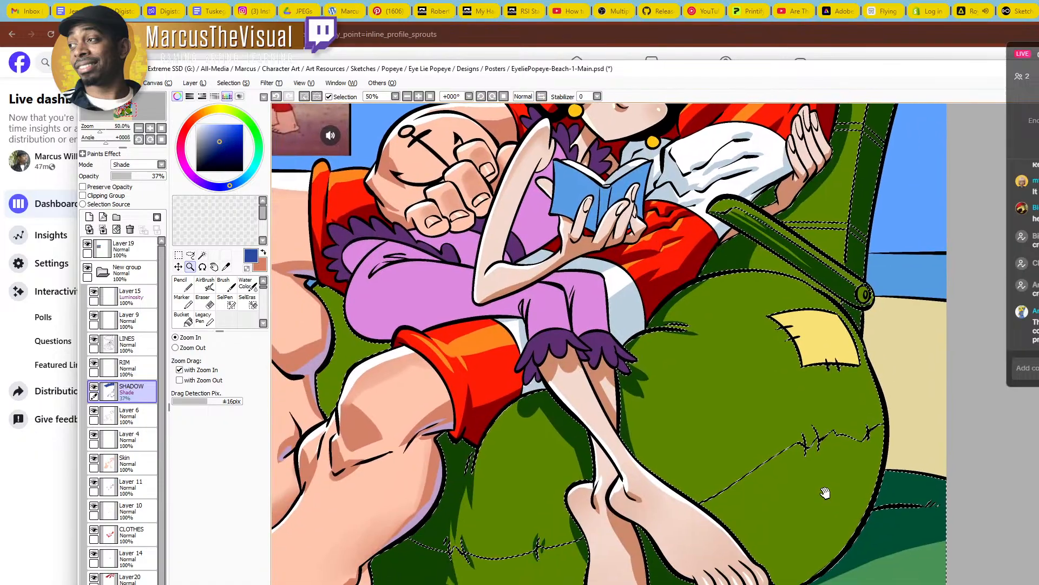
key("n")
key("bracketright")
key("bracketright")
key("bracketright")
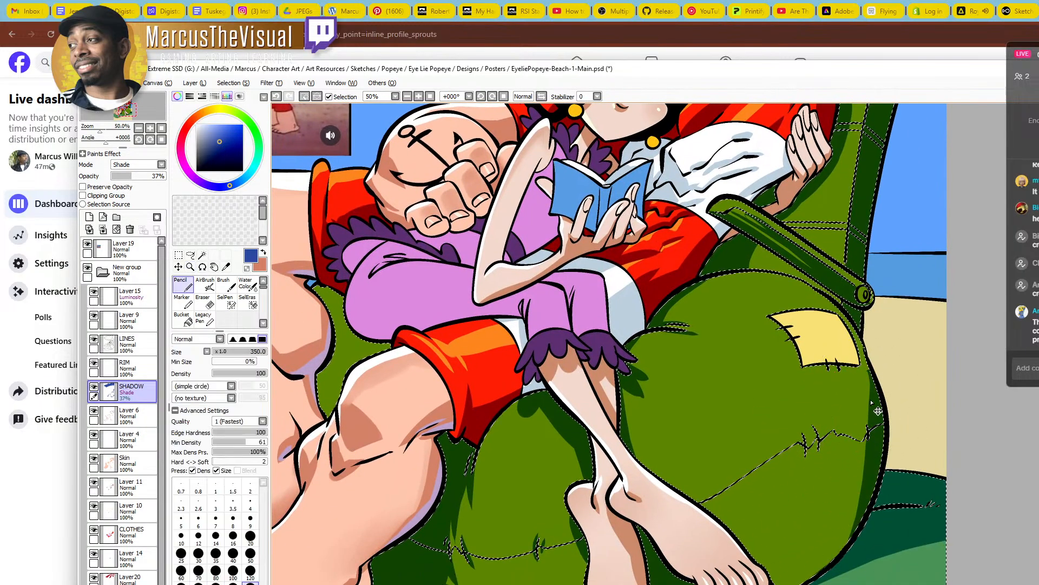
mouse_move(867, 422)
left_mouse_down()
mouse_move(865, 476)
mouse_move(792, 569)
mouse_move(765, 573)
mouse_move(906, 452)
left_mouse_up()
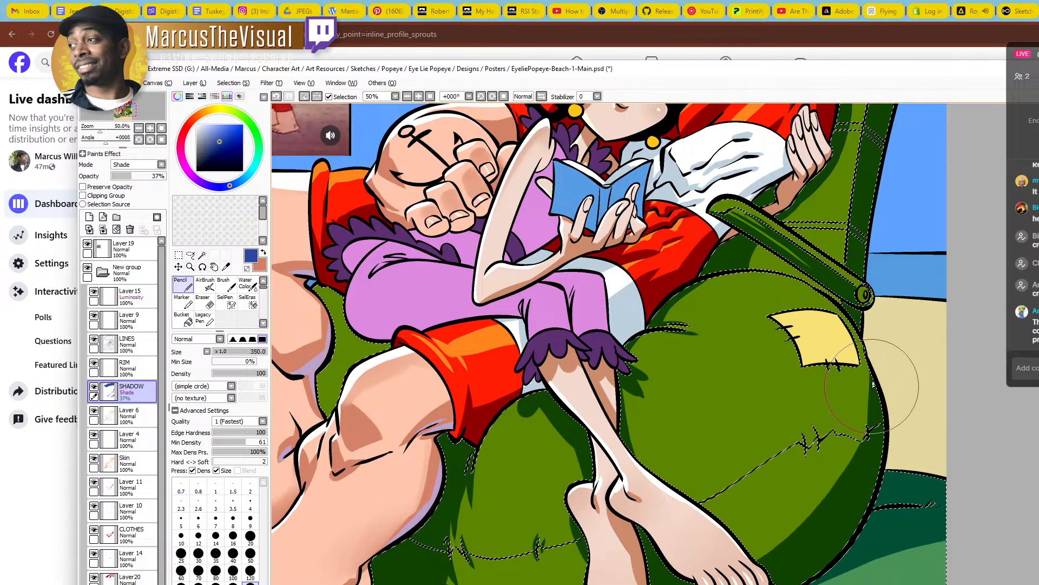
mouse_move(848, 423)
left_mouse_down()
mouse_move(806, 501)
mouse_move(834, 438)
mouse_move(818, 474)
mouse_move(812, 446)
mouse_move(823, 449)
mouse_move(809, 441)
mouse_move(803, 464)
mouse_move(825, 451)
left_mouse_up()
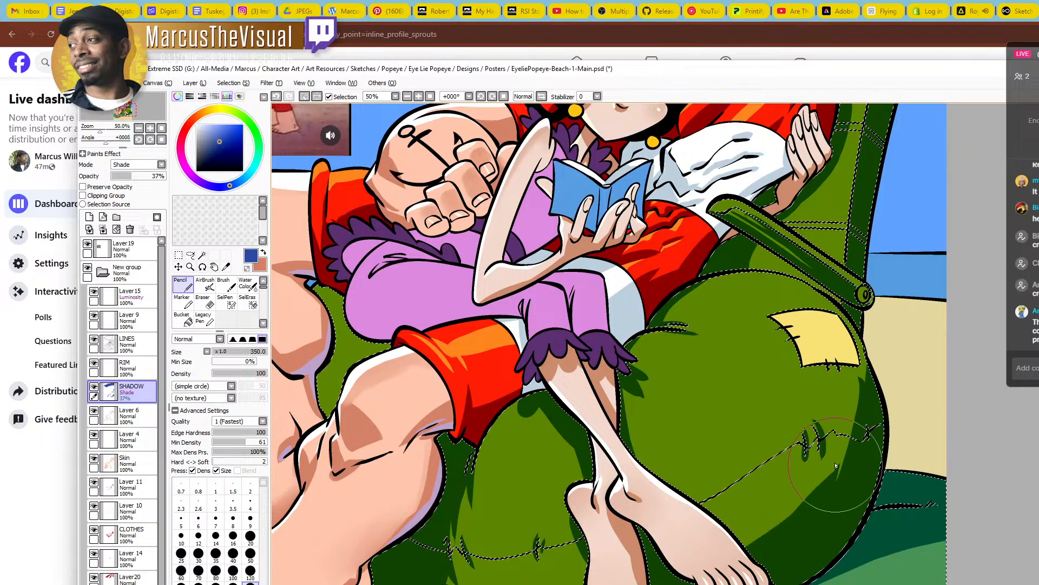
Blend the inner edge of the beanbag's outer-curve shadow into a soft gradient using the Water Color brush at size 300
key("c")
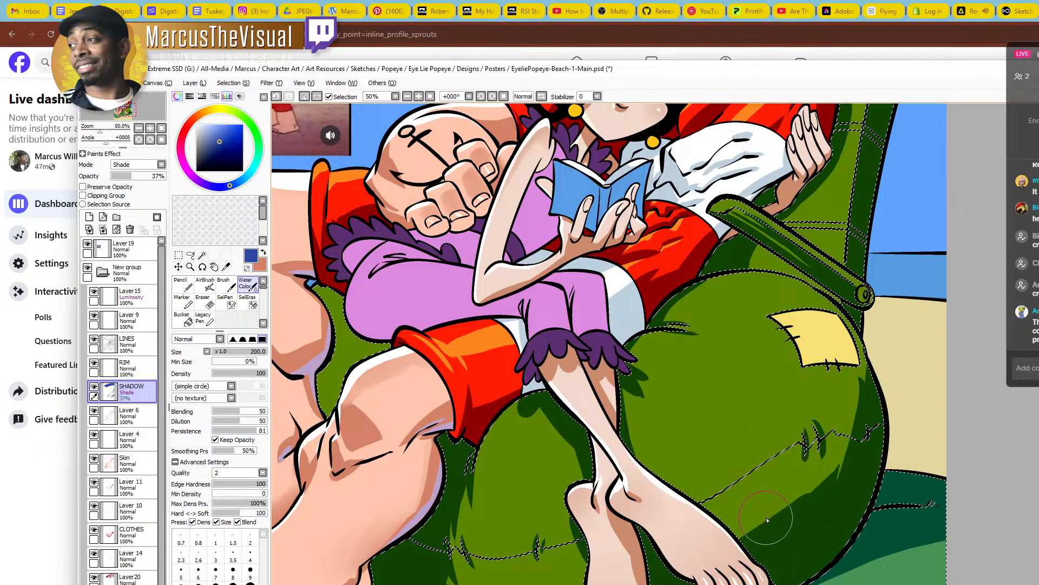
key("bracketright")
key("bracketright")
mouse_move(757, 527)
left_mouse_down()
mouse_move(792, 518)
mouse_move(824, 461)
mouse_move(728, 541)
mouse_move(810, 463)
left_mouse_up()
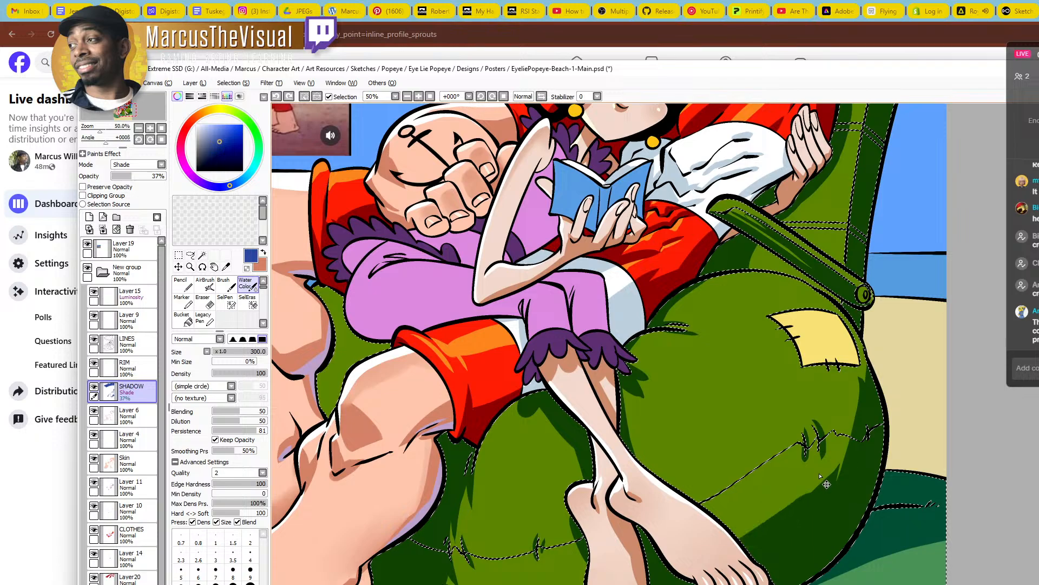
left_click_drag(818, 510, 761, 441)
left_click(708, 480, "ctrl")
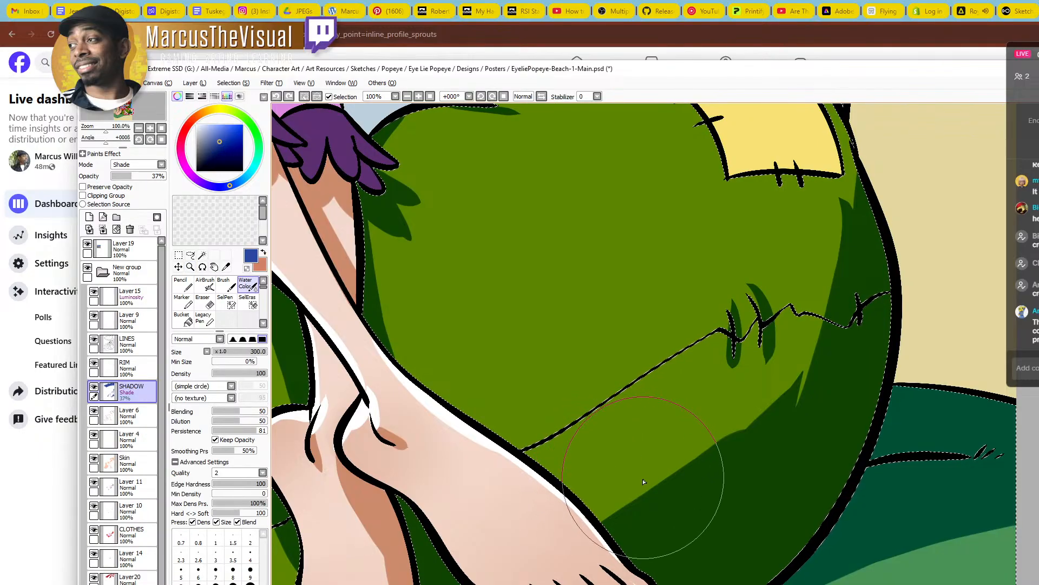
mouse_move(589, 521)
left_mouse_down()
mouse_move(740, 427)
mouse_move(634, 510)
mouse_move(779, 412)
mouse_move(639, 487)
mouse_move(585, 503)
mouse_move(626, 475)
mouse_move(774, 398)
mouse_move(628, 479)
mouse_move(671, 476)
mouse_move(547, 582)
mouse_move(792, 382)
mouse_move(662, 452)
mouse_move(704, 397)
mouse_move(633, 534)
left_mouse_up()
left_click_drag(773, 458, 668, 522)
mouse_move(725, 277)
left_mouse_down()
mouse_move(734, 313)
mouse_move(730, 261)
mouse_move(715, 395)
mouse_move(736, 308)
mouse_move(718, 304)
mouse_move(675, 460)
mouse_move(709, 303)
mouse_move(698, 401)
mouse_move(716, 297)
mouse_move(680, 460)
left_mouse_up()
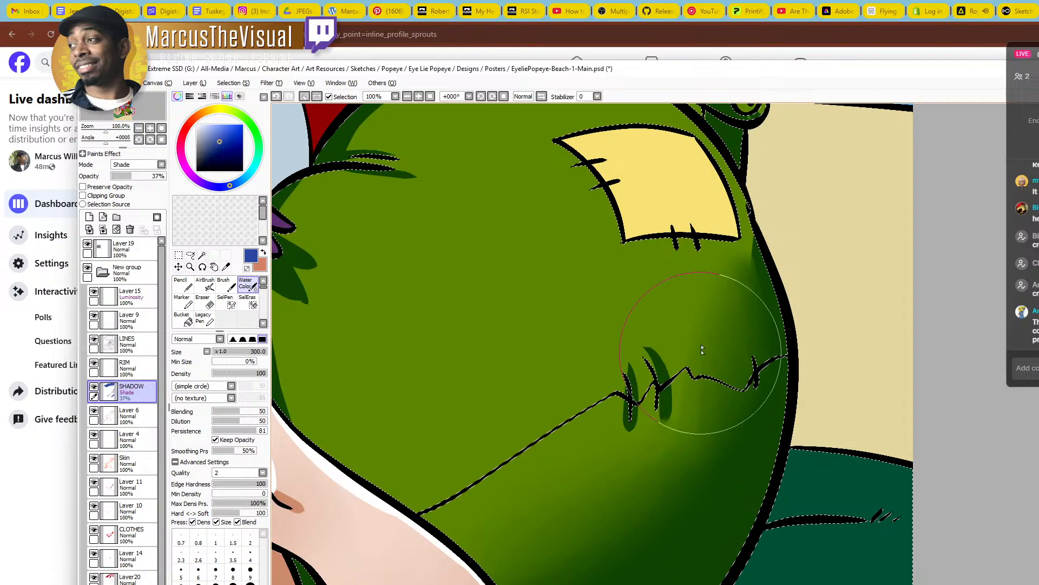
left_click_drag(746, 249, 771, 330)
Erase small pointed tufts into the shadow edge on the green blanket beside the beanbag with a size 160 Eraser
key("ctrl+space")
left_click(724, 325, "ctrl+alt")
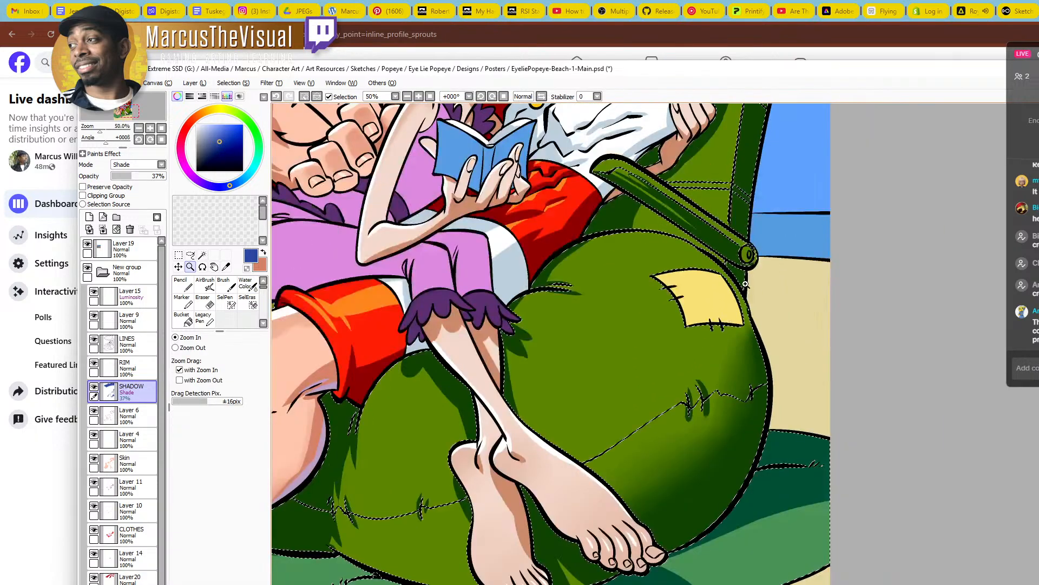
left_click_drag(735, 266, 797, 421)
left_click(767, 397, "ctrl+alt")
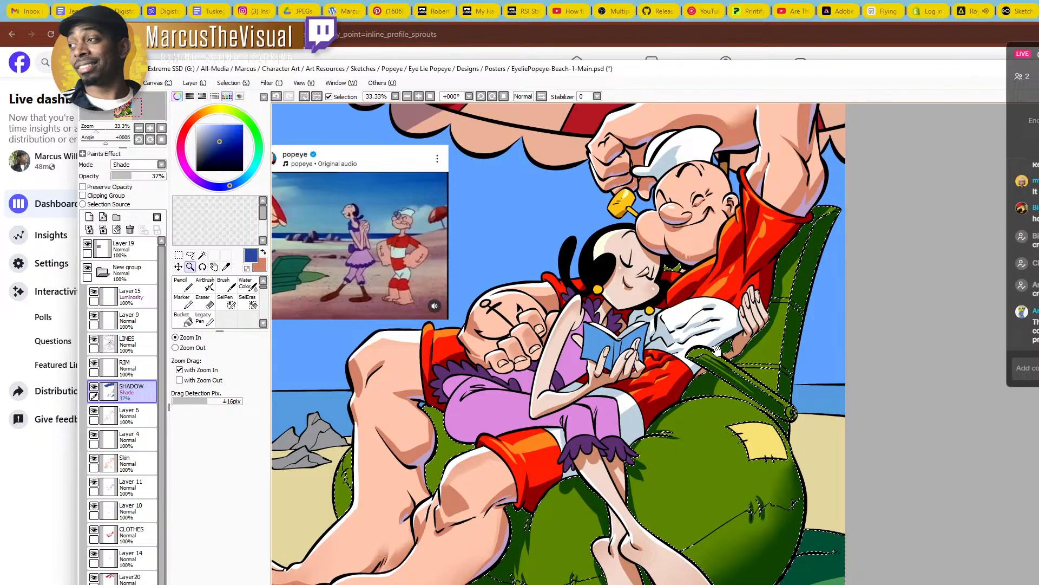
mouse_move(717, 351)
left_mouse_down()
mouse_move(777, 430)
mouse_move(835, 382)
mouse_move(780, 369)
mouse_move(756, 335)
left_mouse_up()
left_click(792, 581, "ctrl")
left_click(792, 581, "ctrl")
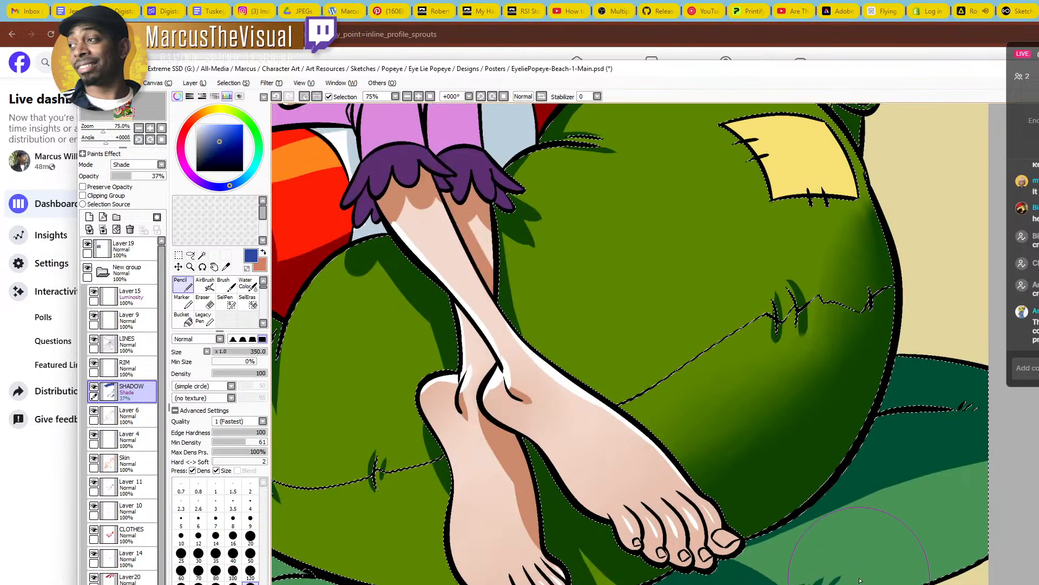
key("e")
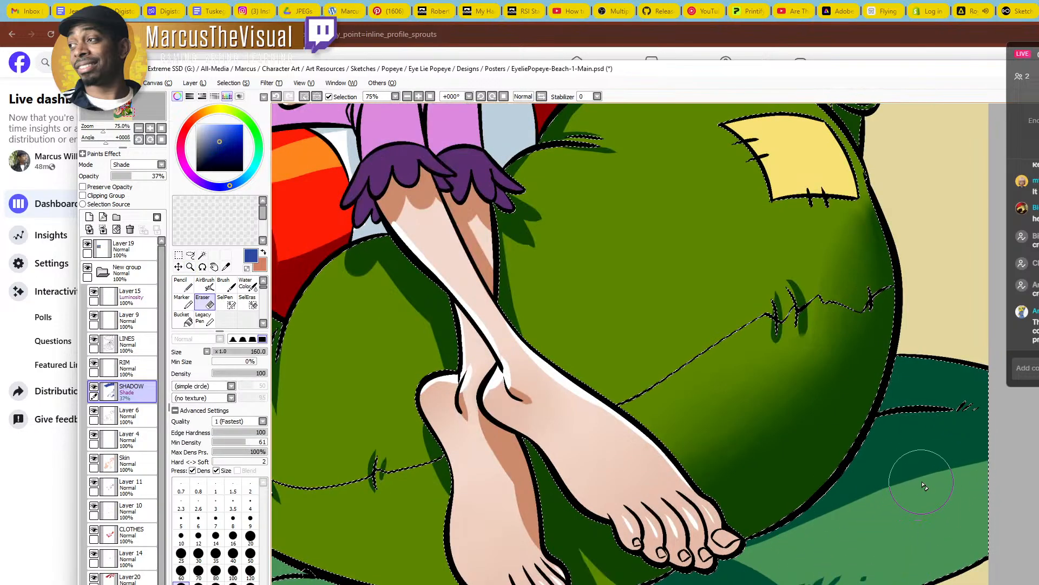
left_click_drag(924, 486, 958, 426)
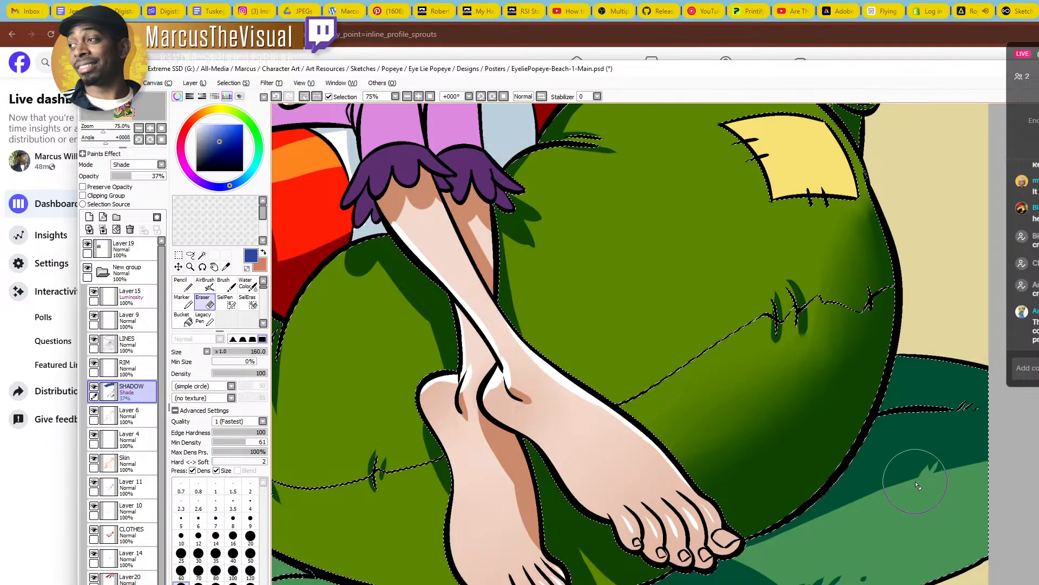
left_click_drag(905, 477, 903, 466)
mouse_move(947, 473)
left_mouse_down()
mouse_move(951, 459)
mouse_move(982, 459)
left_mouse_up()
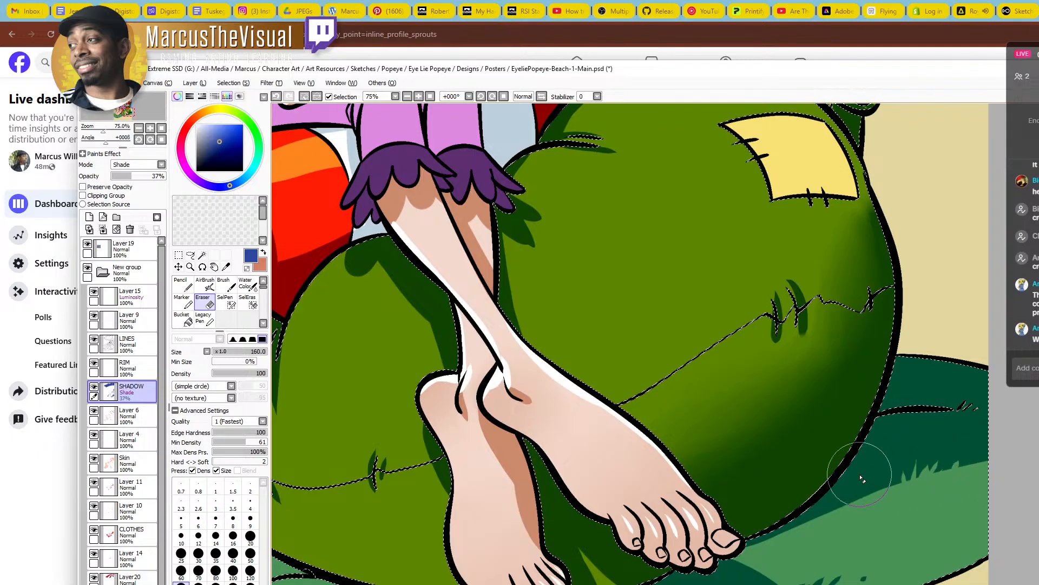
Paint a shadow with the Pencil on the beanbag behind Popeye's bent calf and beneath Olive's purple trousers, undoing the last stroke
left_click_drag(744, 579, 936, 487)
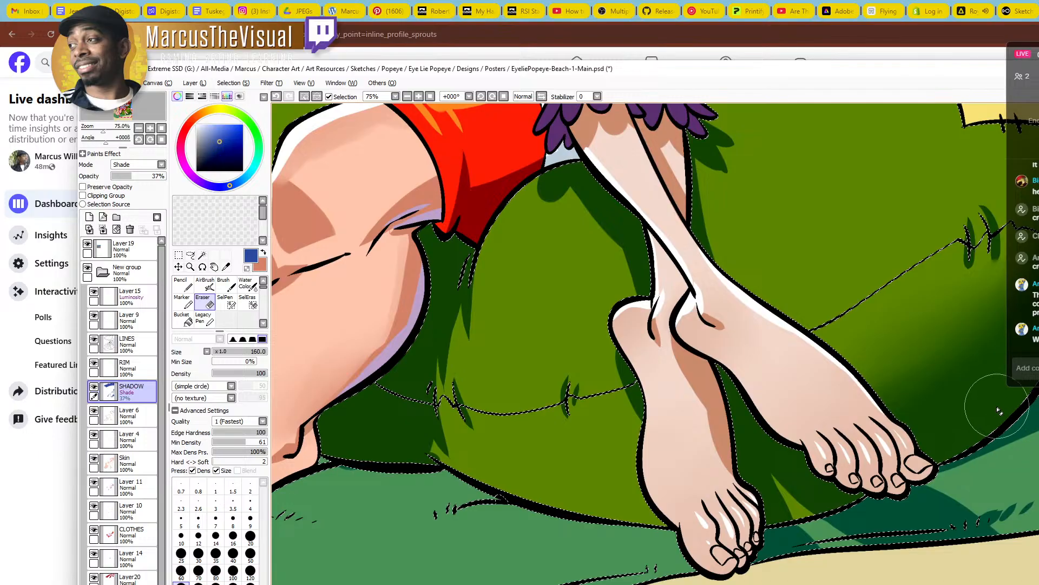
mouse_move(716, 548)
left_mouse_down()
mouse_move(909, 490)
mouse_move(896, 480)
mouse_move(898, 494)
mouse_move(884, 501)
left_mouse_up()
key("n")
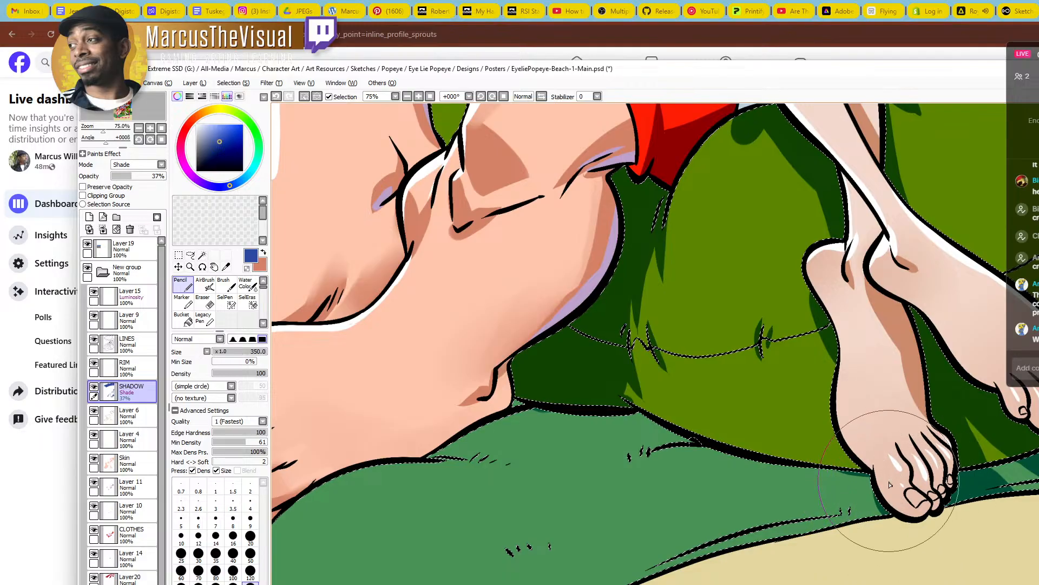
left_click(920, 466, "ctrl+alt")
left_click(922, 460, "ctrl+alt")
left_click_drag(921, 460, 724, 568)
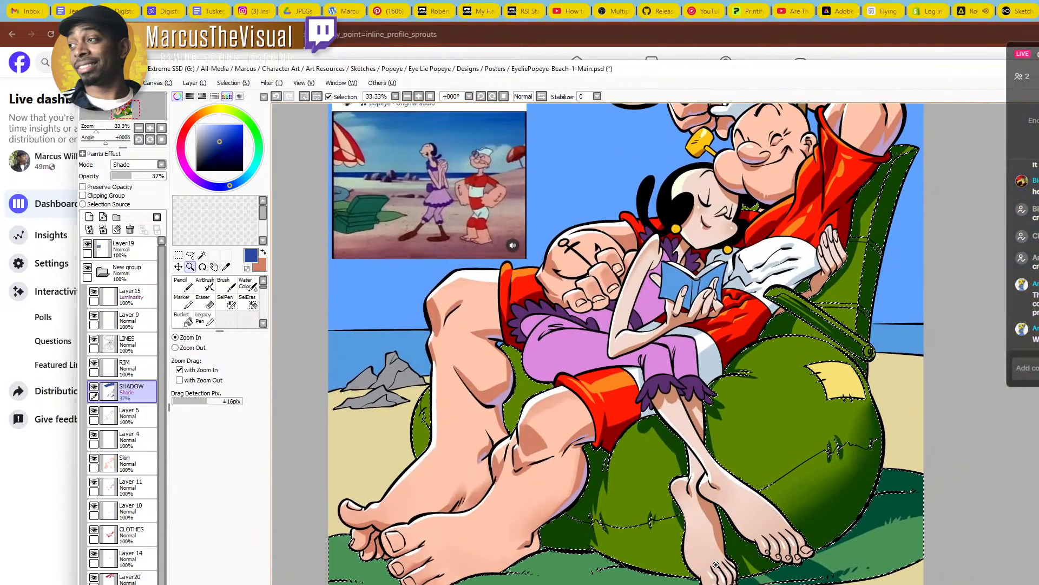
left_click(514, 374)
left_click(513, 373)
left_click_drag(593, 433, 780, 485)
key("n")
left_click_drag(796, 390, 690, 468)
mouse_move(784, 368)
left_mouse_down()
mouse_move(683, 450)
mouse_move(683, 523)
left_mouse_up()
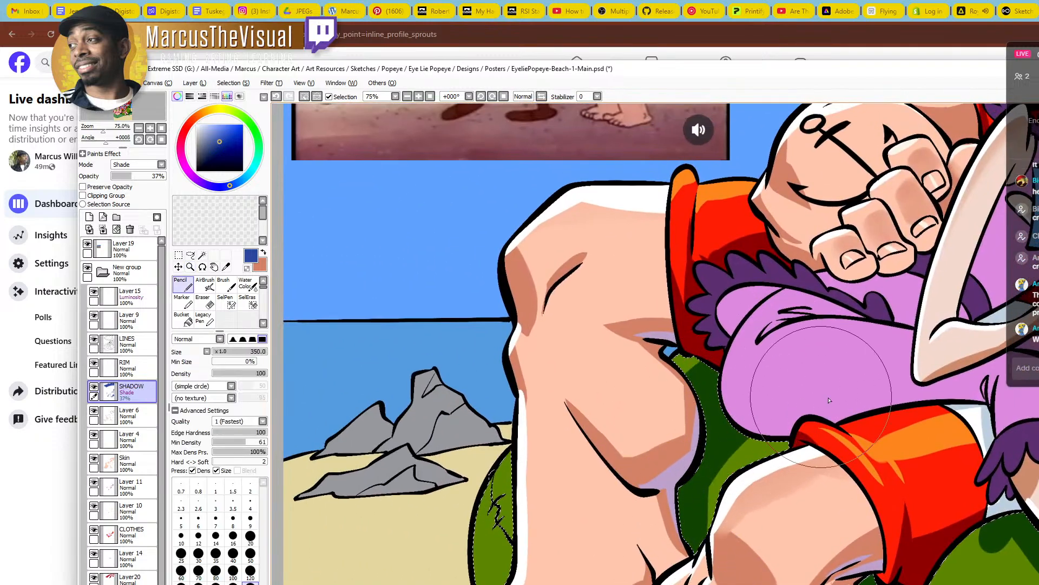
left_click_drag(812, 411, 779, 428)
left_click_drag(677, 488, 755, 407)
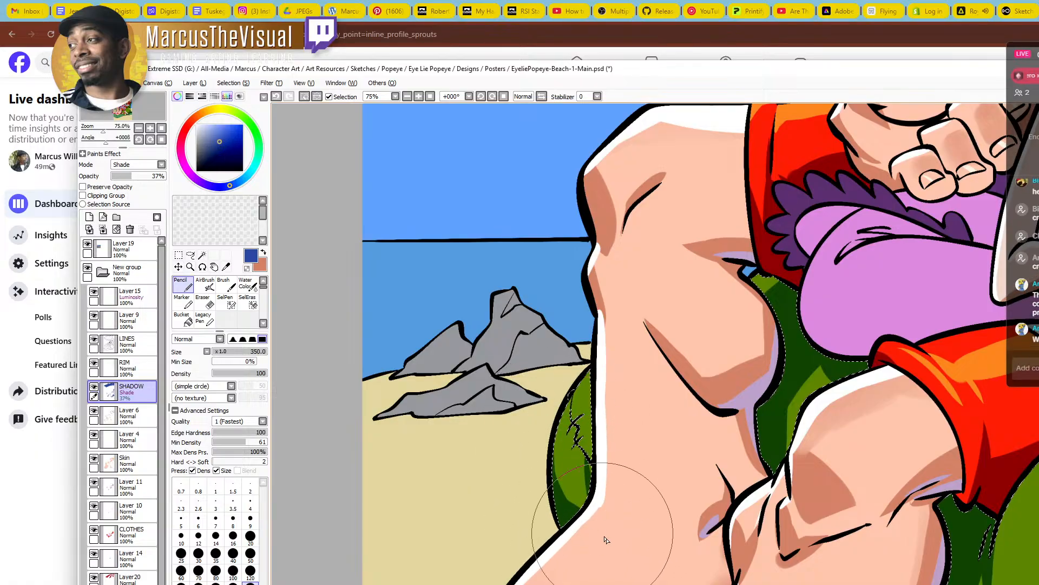
key("ctrl+z")
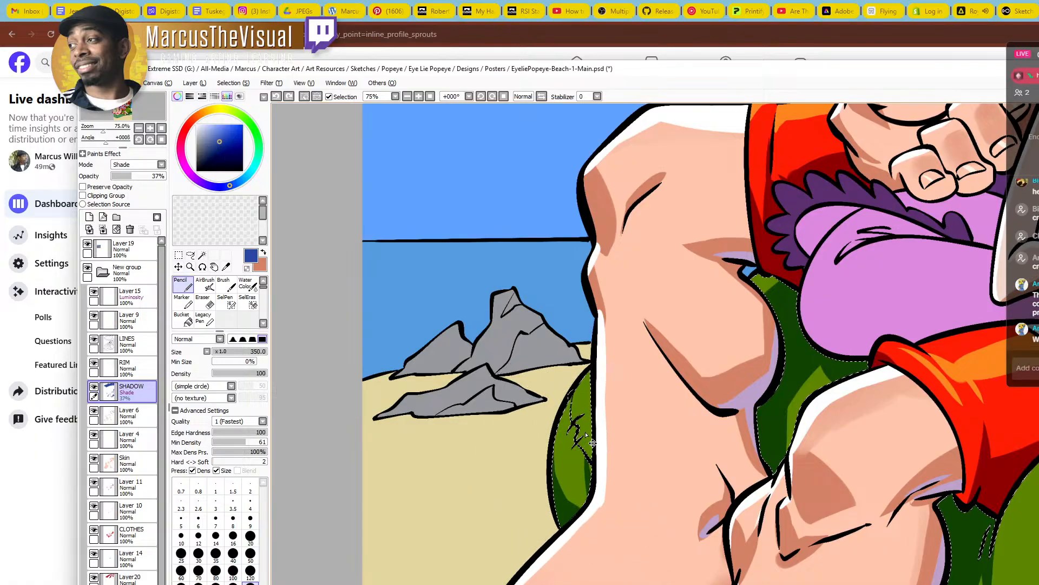
Paint a Pencil shadow on the beanbag sliver behind Popeye's far shin and soften it with the Water Color brush
left_click_drag(569, 455, 574, 445)
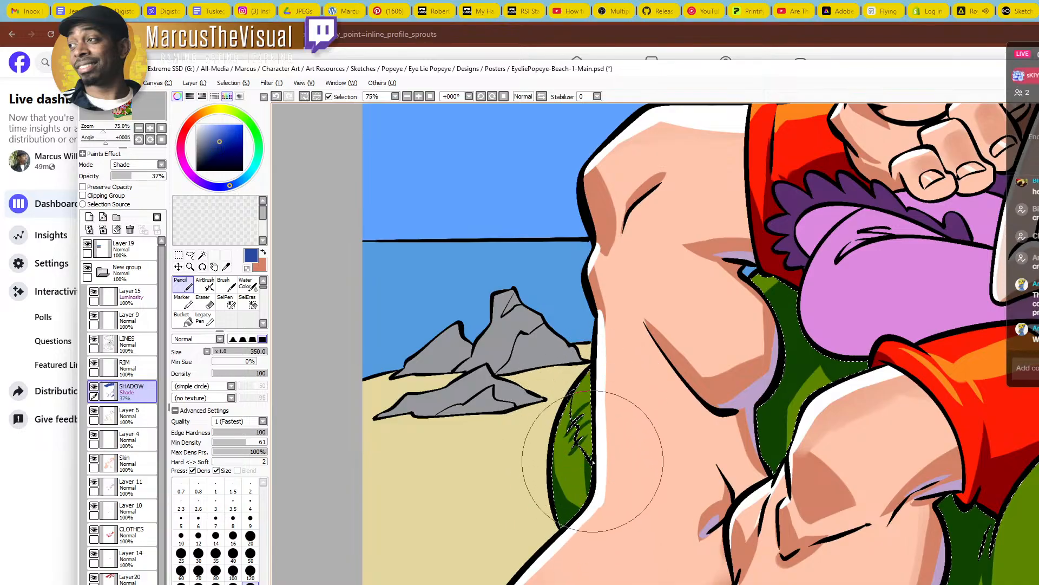
key("c")
key("z")
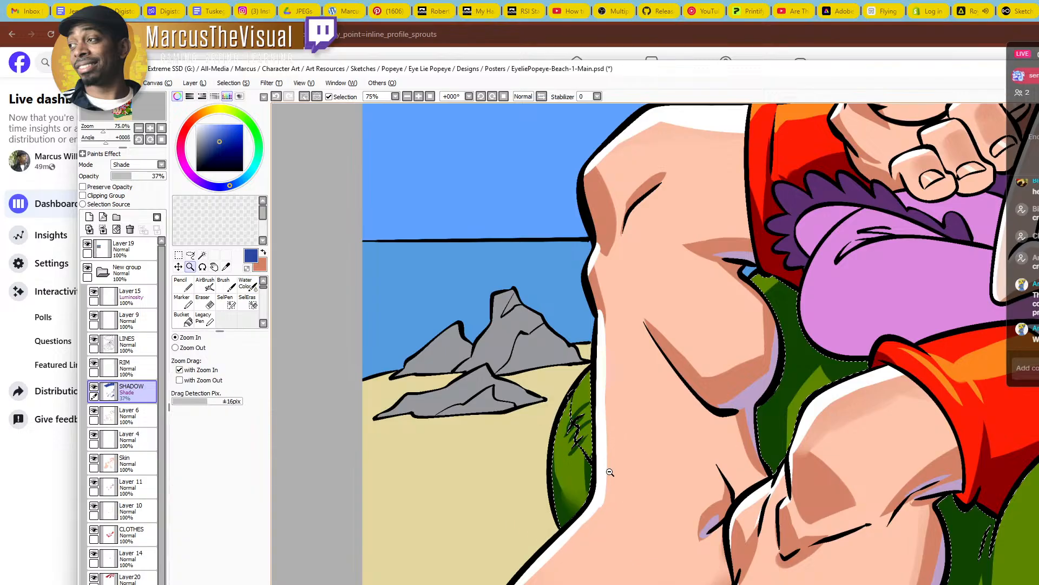
Shade the beanbag's lower edge between Popeye's heel and Olive's feet with the Pencil, then blend it using Water Color at size 300
scroll(613, 467, "down", 3)
left_click_drag(818, 455, 632, 463)
scroll(623, 584, "up", 1)
key("n")
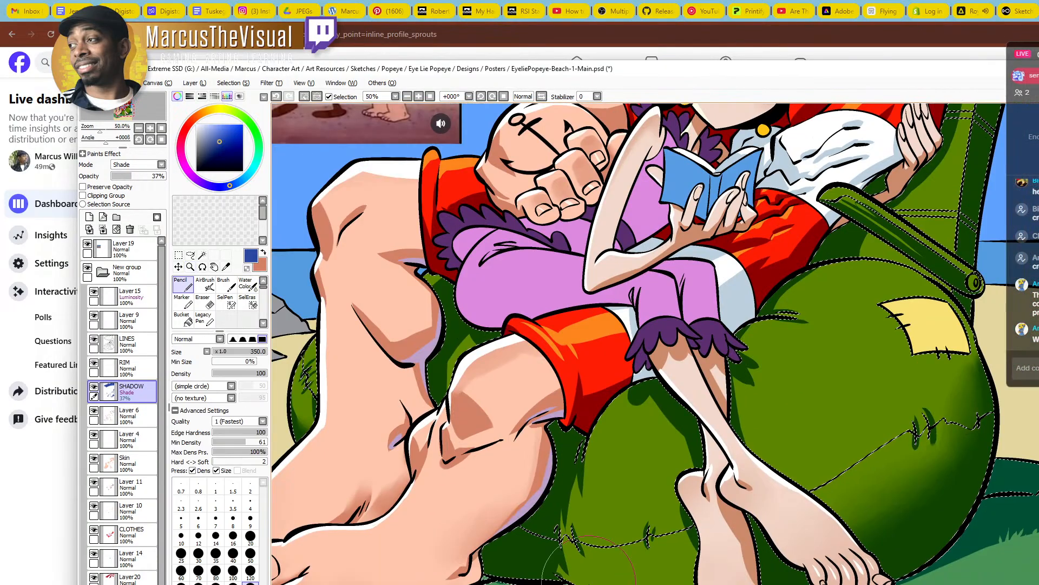
key("ctrl+z")
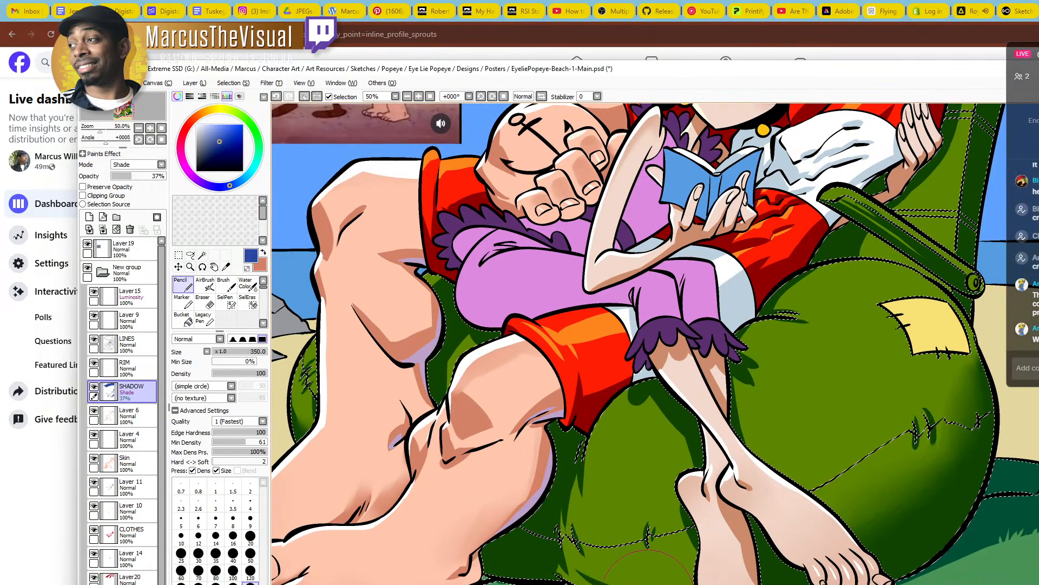
key("ctrl+y")
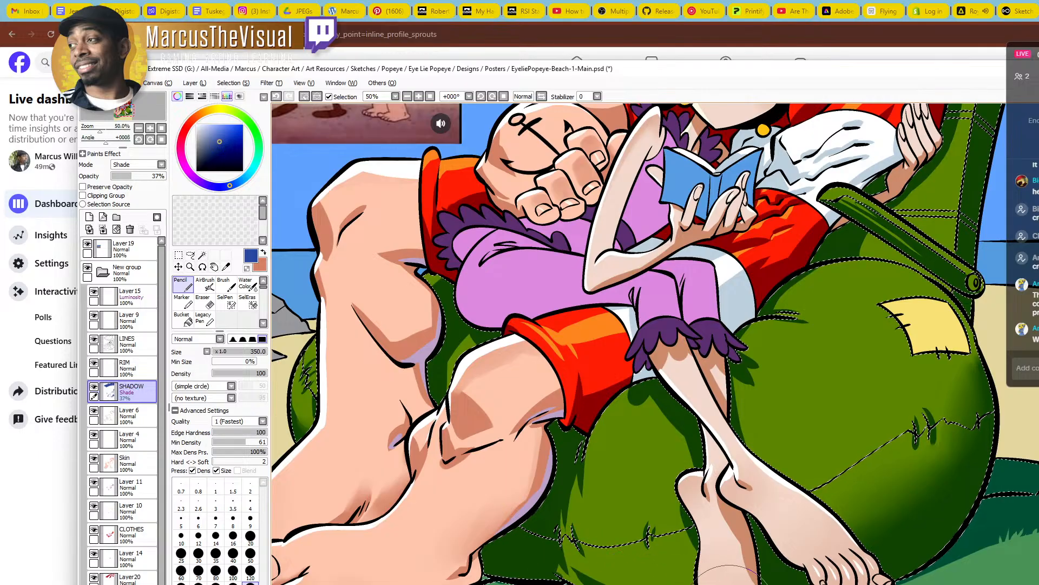
key("c")
left_click_drag(731, 574, 585, 569)
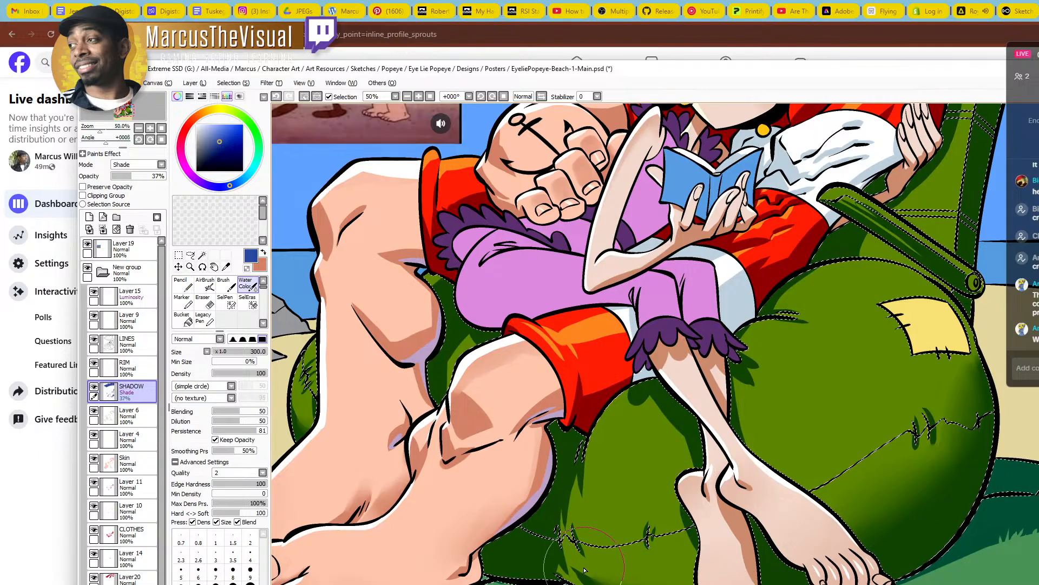
Examine the shadows on the chair back, the armrest and the gap beneath Popeye's chin, both close up and across the whole poster
key("ctrl+space")
left_click_drag(817, 326, 710, 460)
left_click_drag(727, 301, 780, 366)
mouse_move(784, 413)
left_mouse_down()
mouse_move(740, 458)
mouse_move(748, 423)
left_mouse_up()
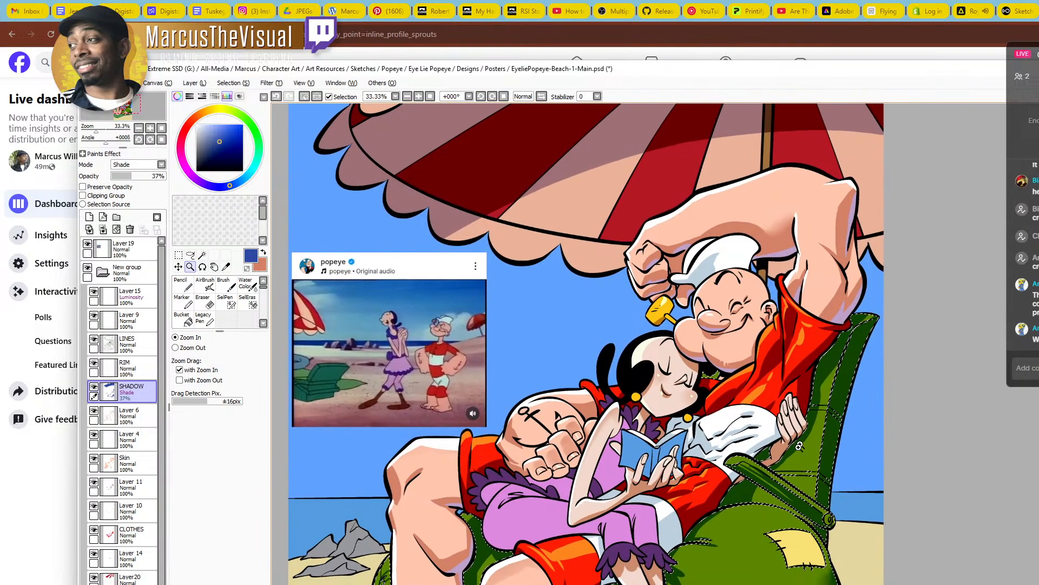
left_click(793, 450)
left_click(793, 449)
left_click(794, 449)
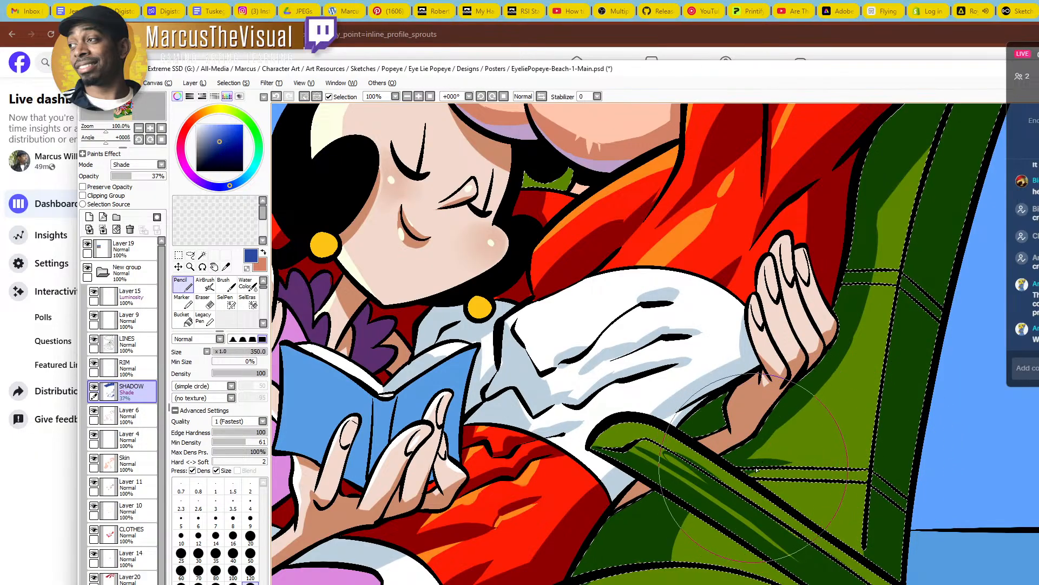
left_click(835, 253, "ctrl+alt")
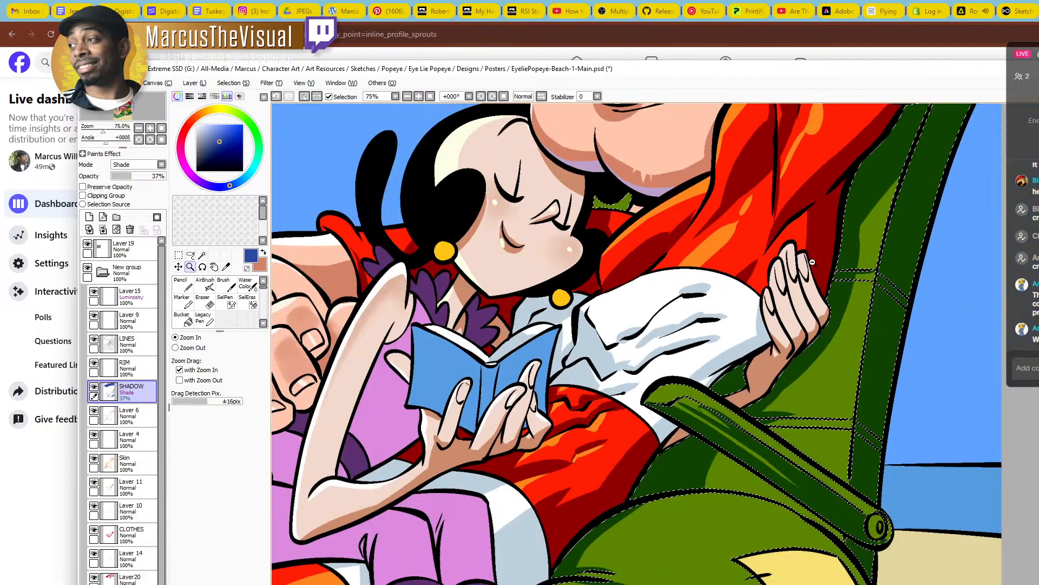
left_click(836, 252, "ctrl+alt")
left_click(835, 252, "ctrl+alt")
left_click(728, 222, "ctrl")
left_click(728, 222, "ctrl")
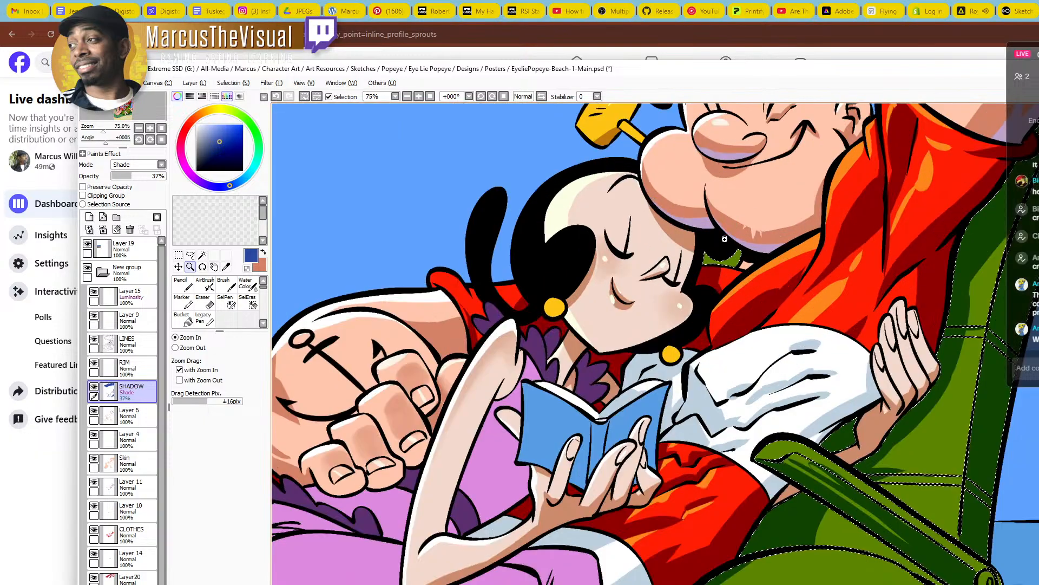
left_click(716, 265, "ctrl+alt")
left_click(716, 265, "ctrl+alt")
left_click_drag(677, 317, 700, 415)
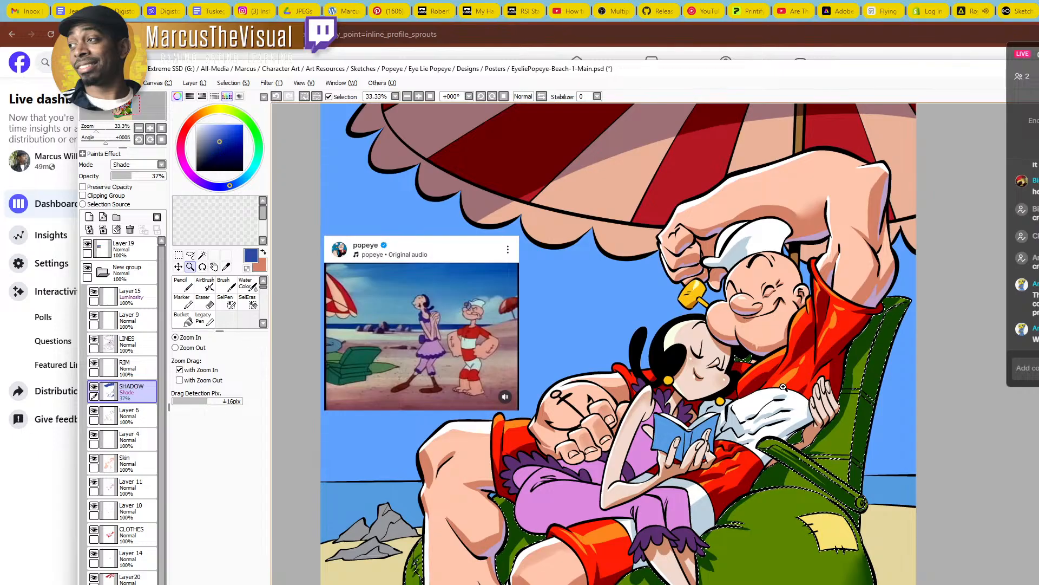
left_click_drag(718, 428, 735, 388)
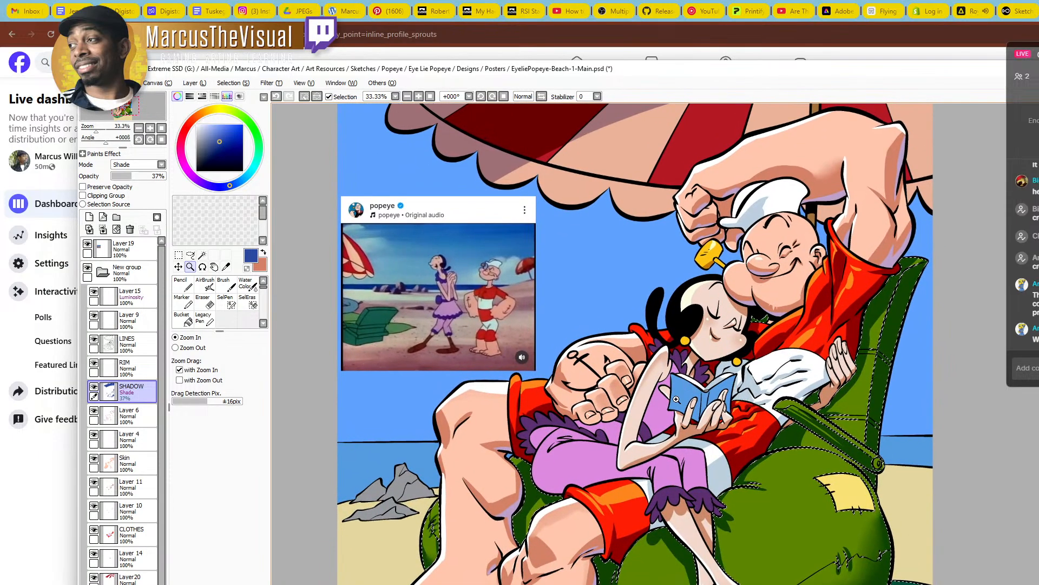
key("ctrl+d")
scroll(722, 415, "down", 1)
left_click_drag(741, 431, 763, 411)
key("ctrl+z")
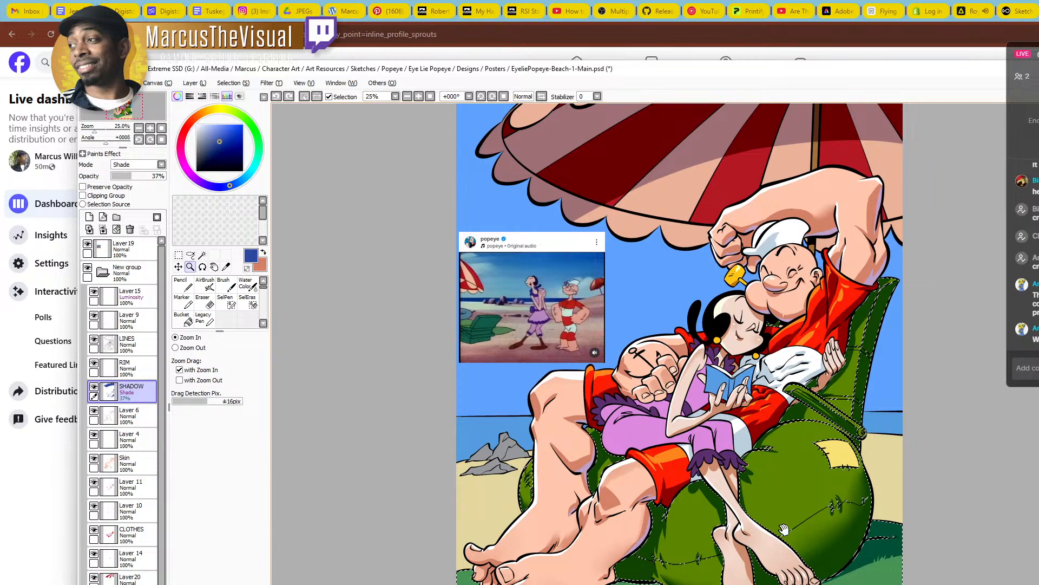
Paint cast shadows on the green blanket beneath the toes of both of Popeye's feet with the size 350 Pencil
scroll(784, 530, "up", 4)
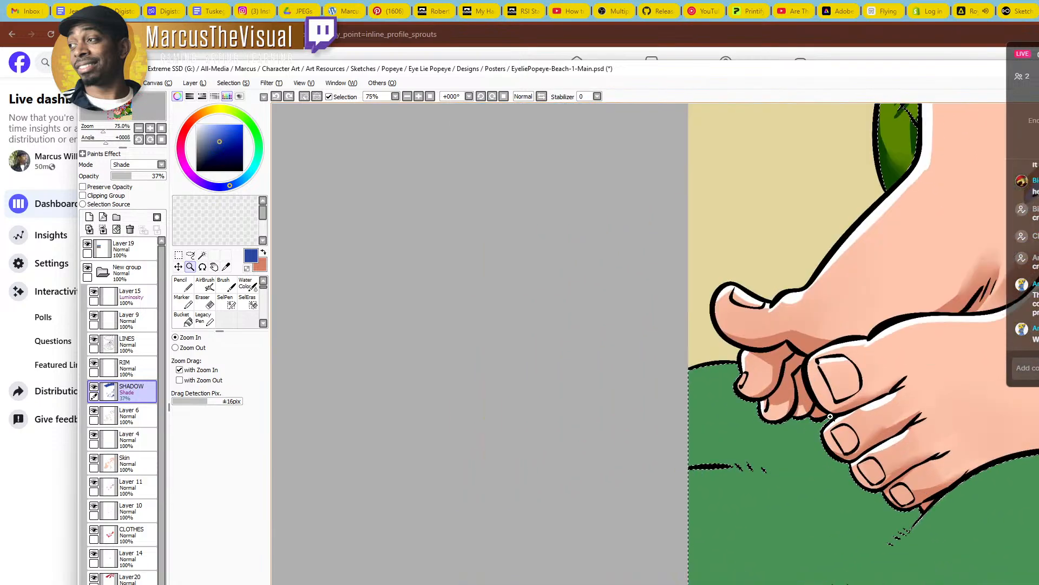
key("n")
left_click_drag(820, 427, 766, 460)
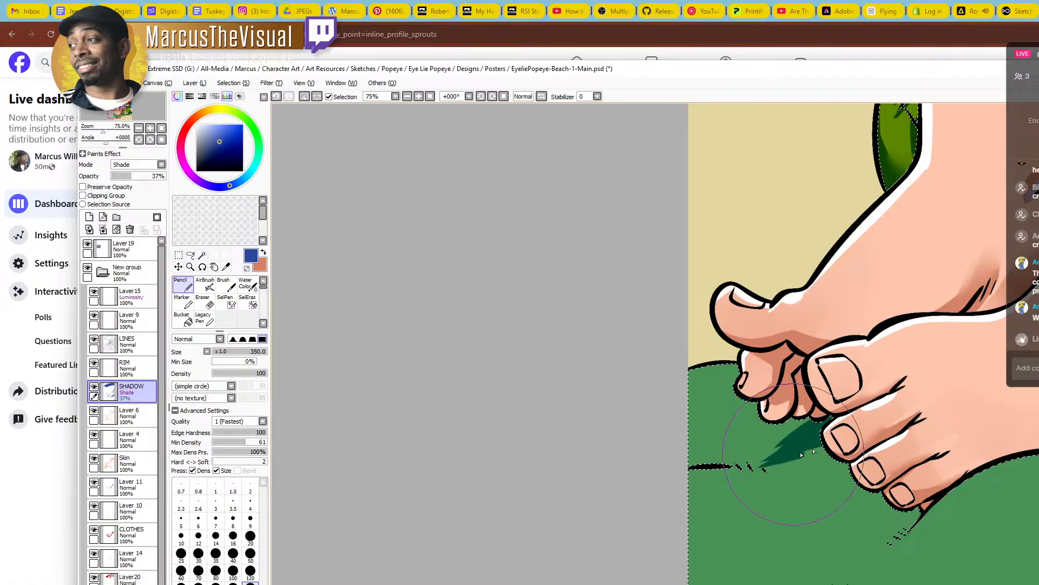
left_click_drag(773, 468, 774, 460)
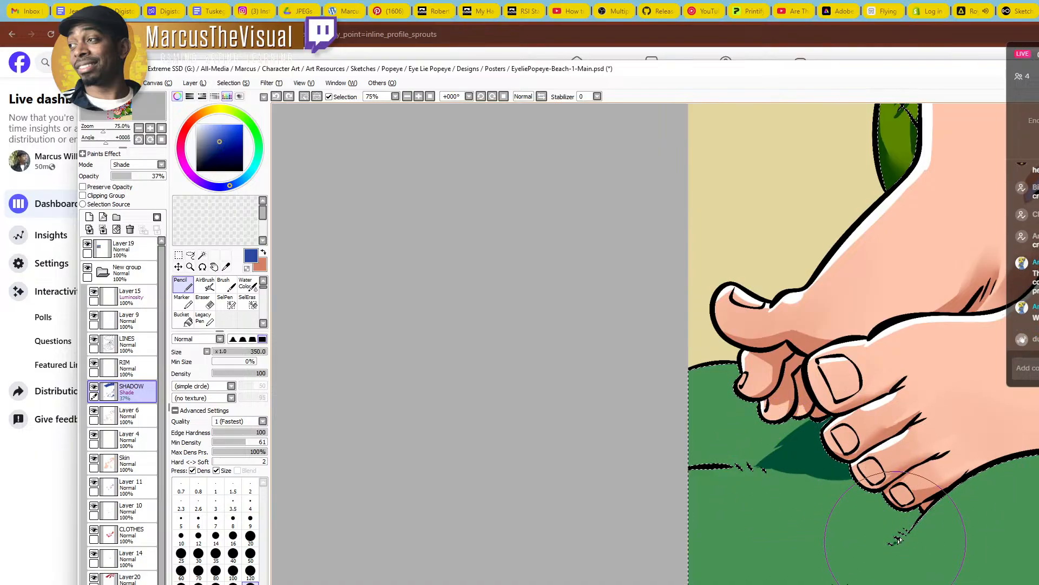
left_click_drag(880, 540, 886, 526)
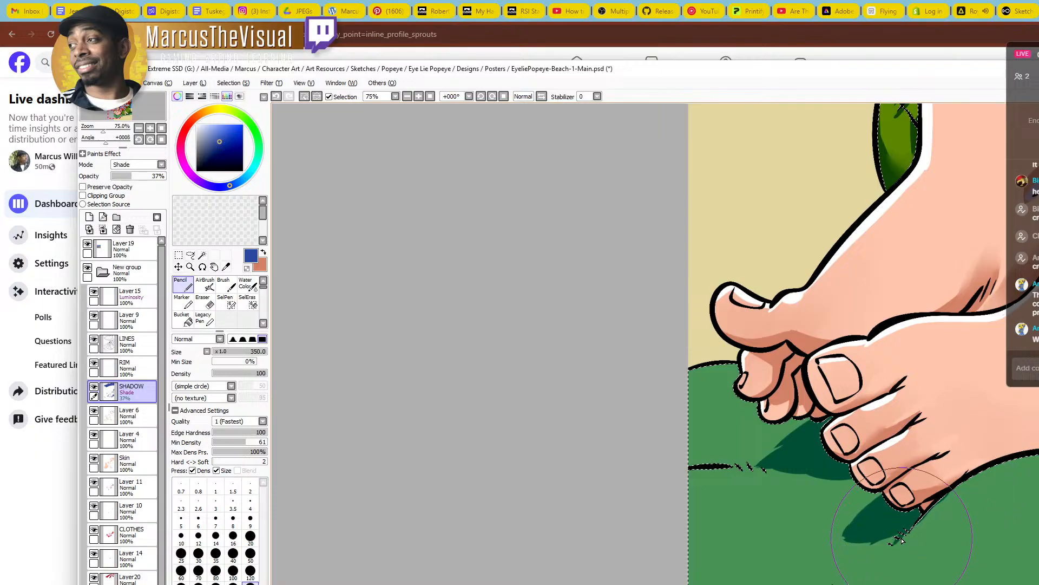
Paint a cast shadow with loose flecks on the blanket beneath Popeye's heel, around the small grass-like crease marks
left_click_drag(971, 490, 819, 579)
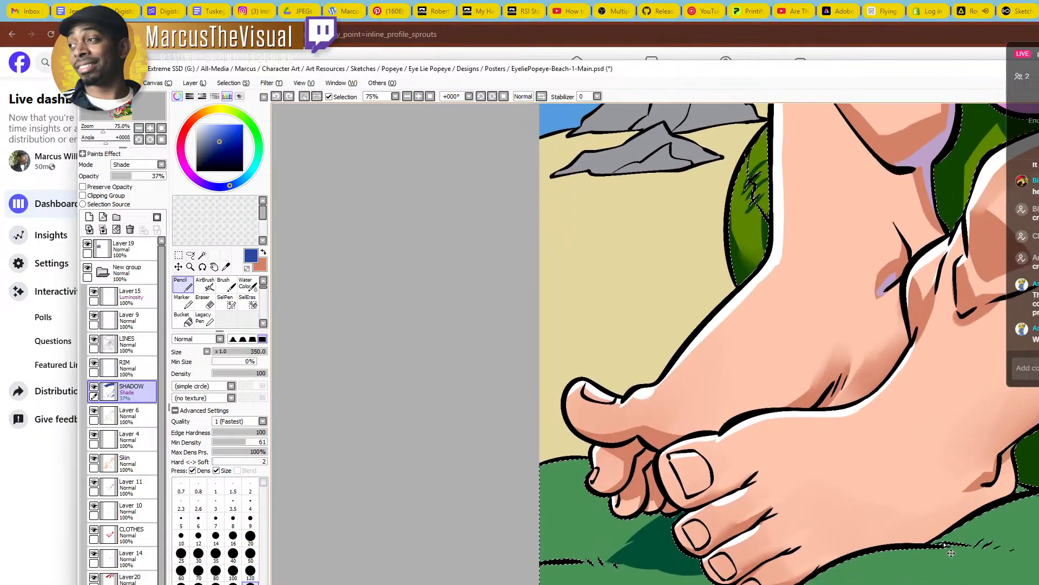
left_click_drag(951, 553, 1024, 524)
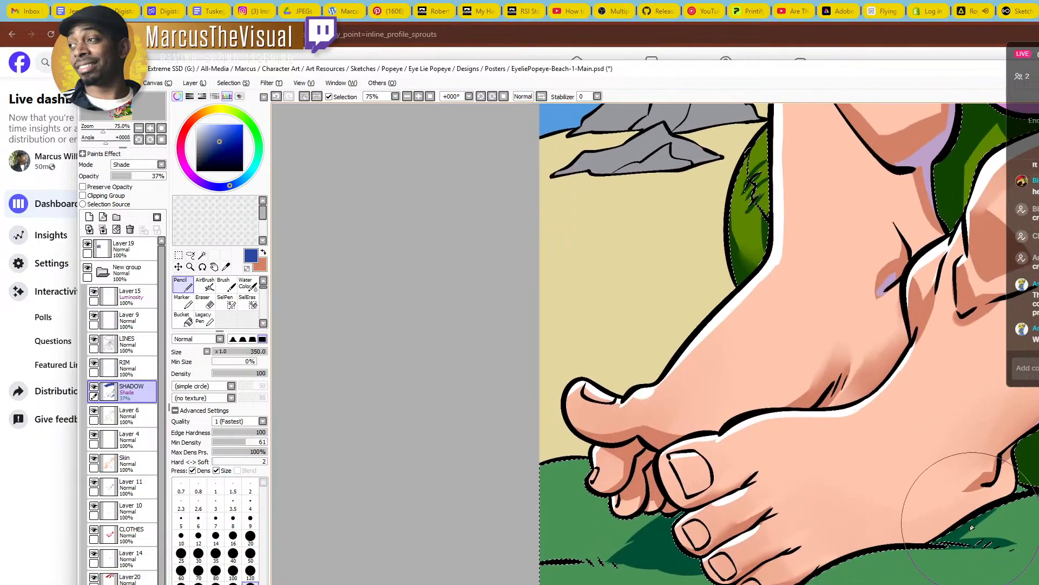
mouse_move(998, 519)
left_mouse_down()
mouse_move(1003, 491)
mouse_move(945, 502)
left_mouse_up()
key("e")
left_click(1001, 488, "ctrl")
key("n")
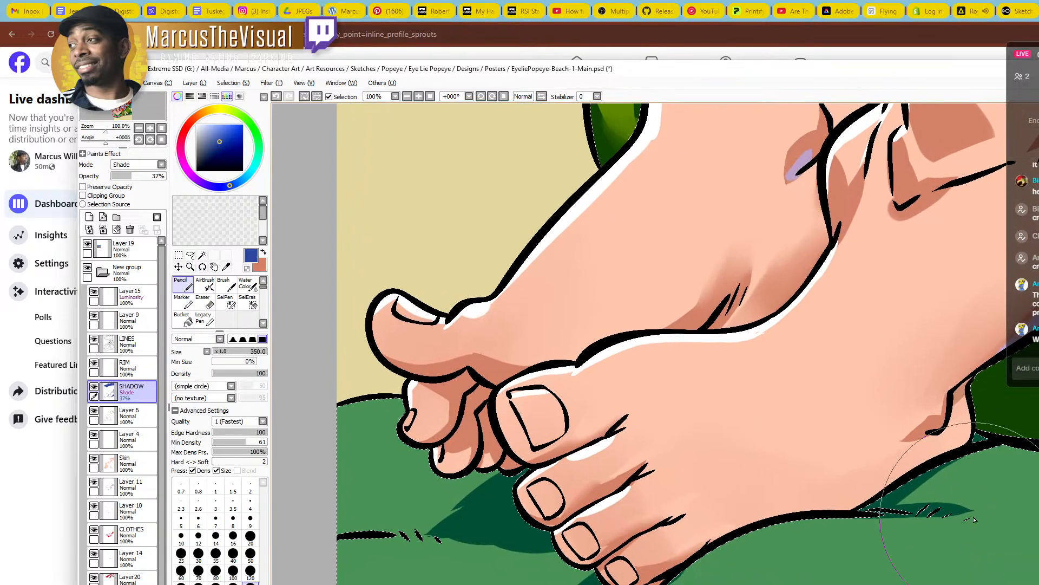
Add small Pencil flecks around the two toe shadows on the blanket and cut pointed tufts into their edges with a size 160 Eraser
left_click(953, 514, "ctrl+alt")
left_click(947, 514, "ctrl+alt")
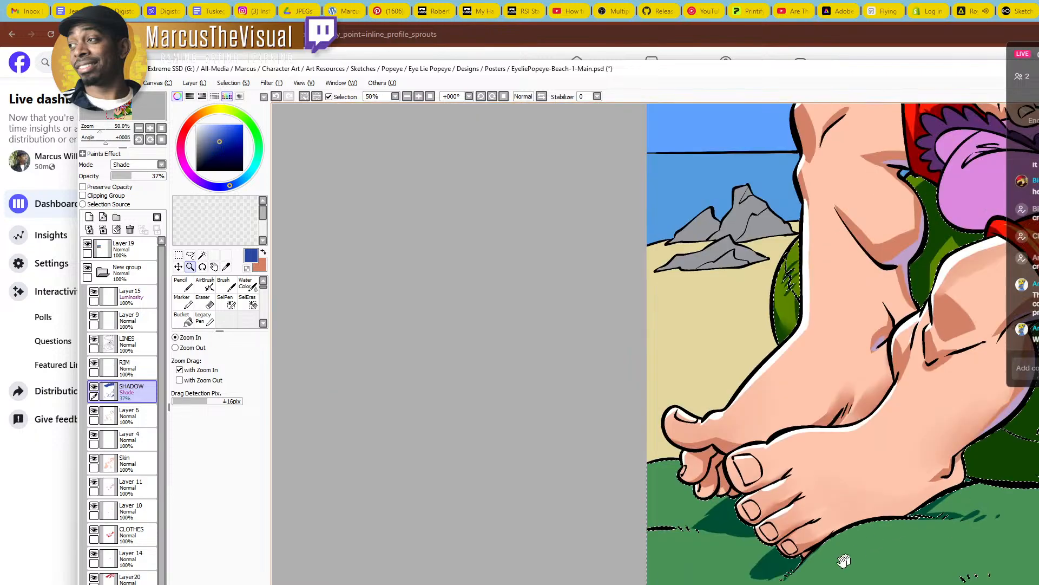
left_click_drag(842, 559, 884, 492)
left_click(822, 522, "ctrl")
left_click(821, 522)
key("n")
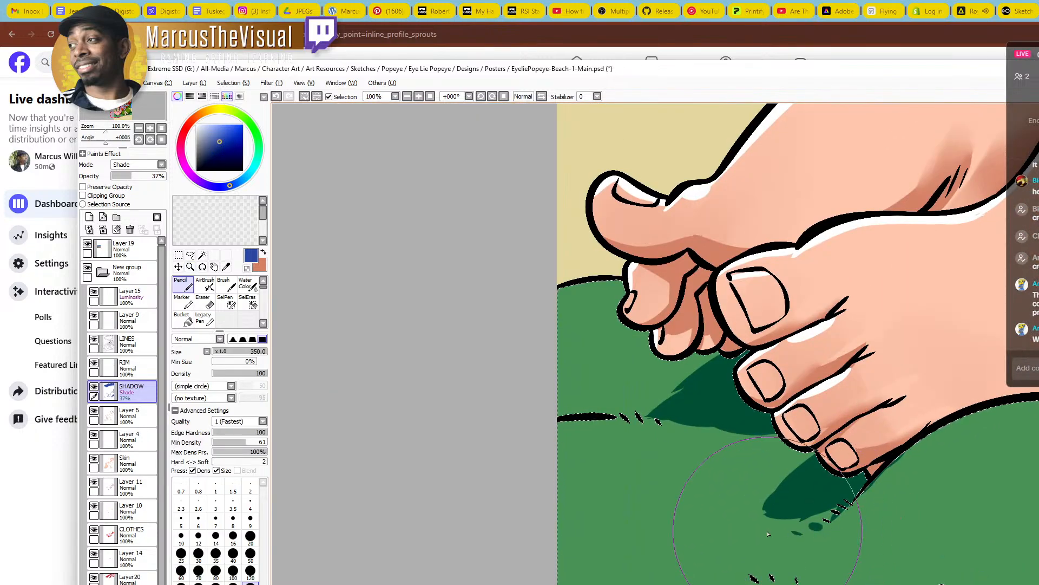
mouse_move(641, 411)
left_mouse_down()
mouse_move(652, 418)
mouse_move(629, 424)
mouse_move(652, 403)
left_mouse_up()
key("e")
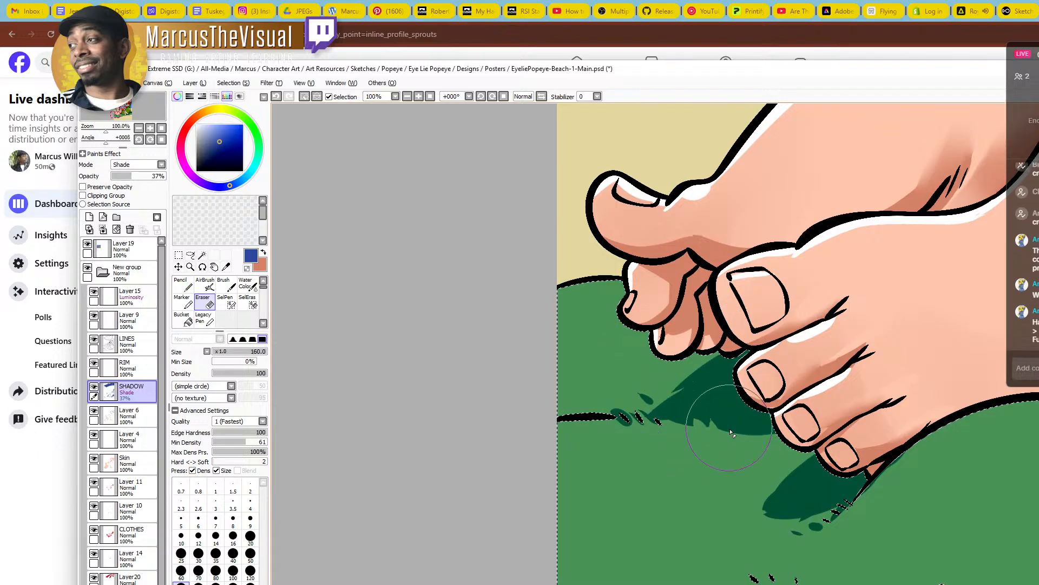
left_click_drag(745, 394, 796, 466)
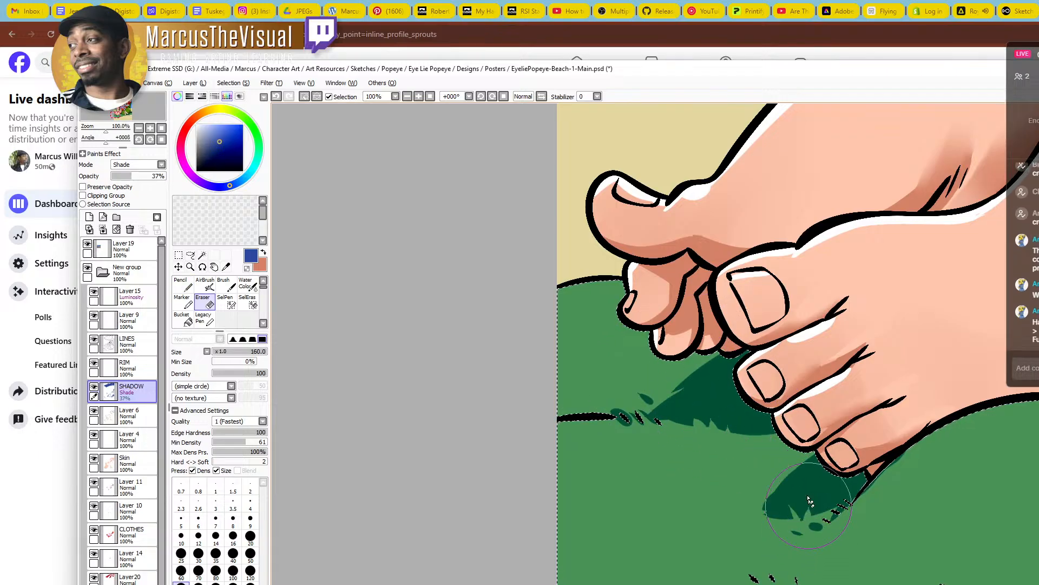
Extend the tufted Pencil shadow and its flecks across the blanket beneath the beanbag, from Popeye's heel toward the beanbag's lower seam
key("z")
left_click(850, 451, "alt")
left_click(901, 433, "alt")
mouse_move(953, 420)
left_mouse_down()
mouse_move(904, 452)
mouse_move(650, 566)
left_mouse_up()
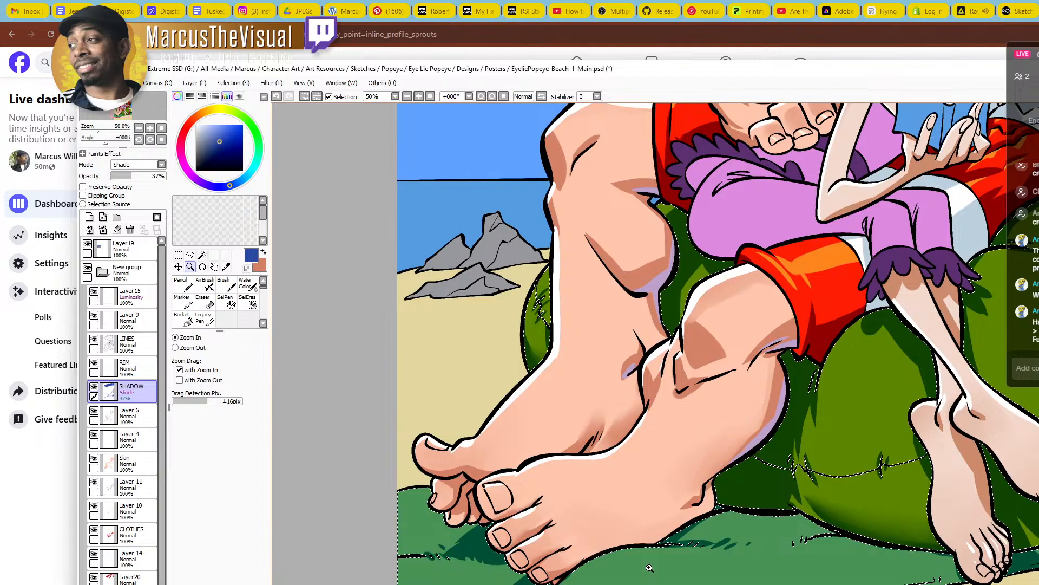
left_click(801, 541)
left_click(801, 541)
key("n")
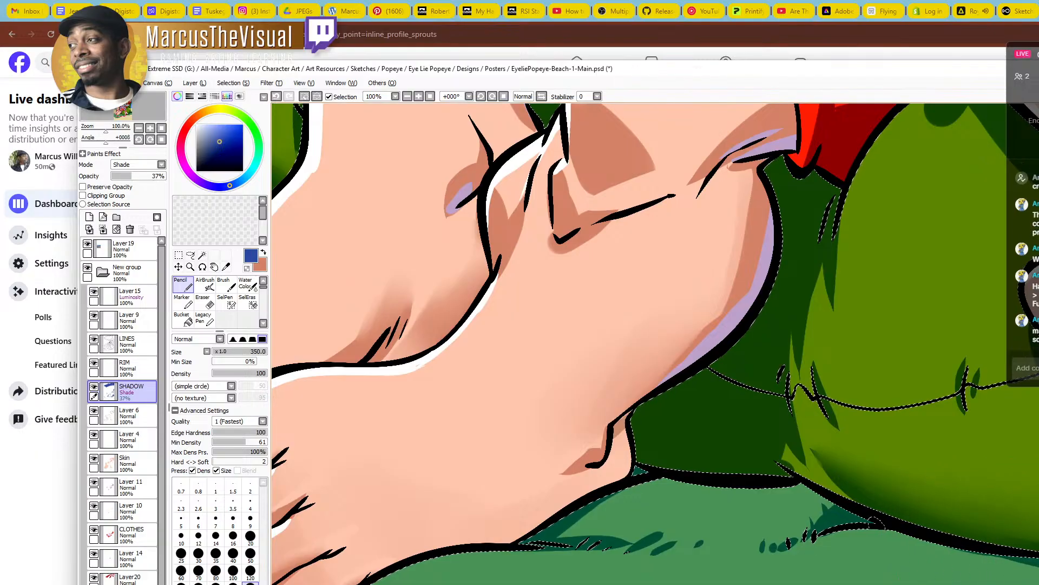
Paint a hard-edged shadow inside the blanket's front fold with the size 350 Pencil
left_click_drag(684, 574, 735, 428)
left_click(789, 458, "ctrl+alt")
left_click(789, 458, "ctrl+alt")
left_click(786, 458, "ctrl+alt")
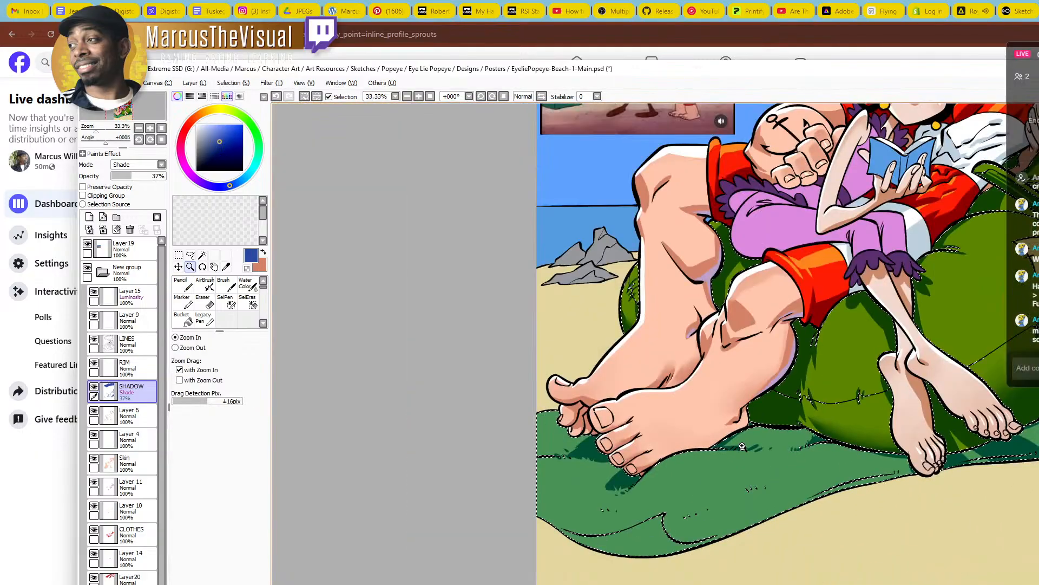
left_click_drag(675, 525, 738, 518)
left_click(726, 519, "ctrl")
left_click(726, 519, "ctrl")
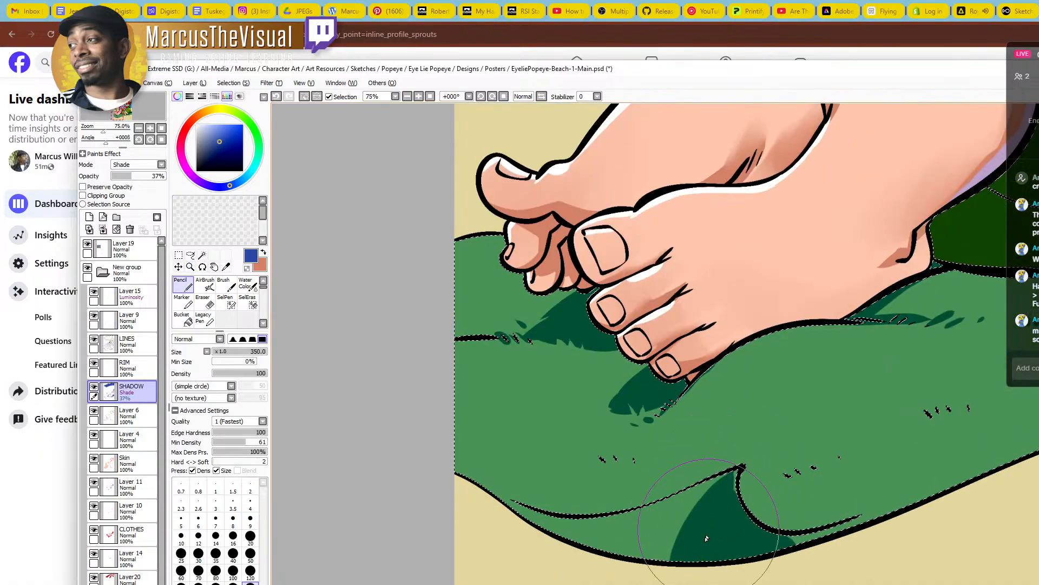
Blend the fold's shadow into a soft gradient with the Water Color brush at size 100, refining it with a size 160 Eraser
key("c")
left_click_drag(699, 543, 628, 563)
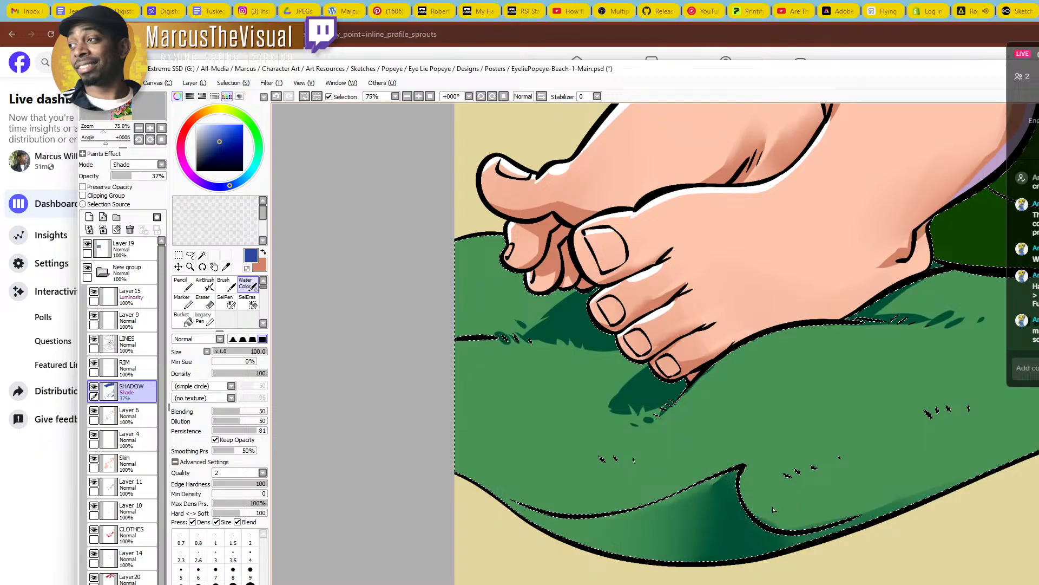
key("e")
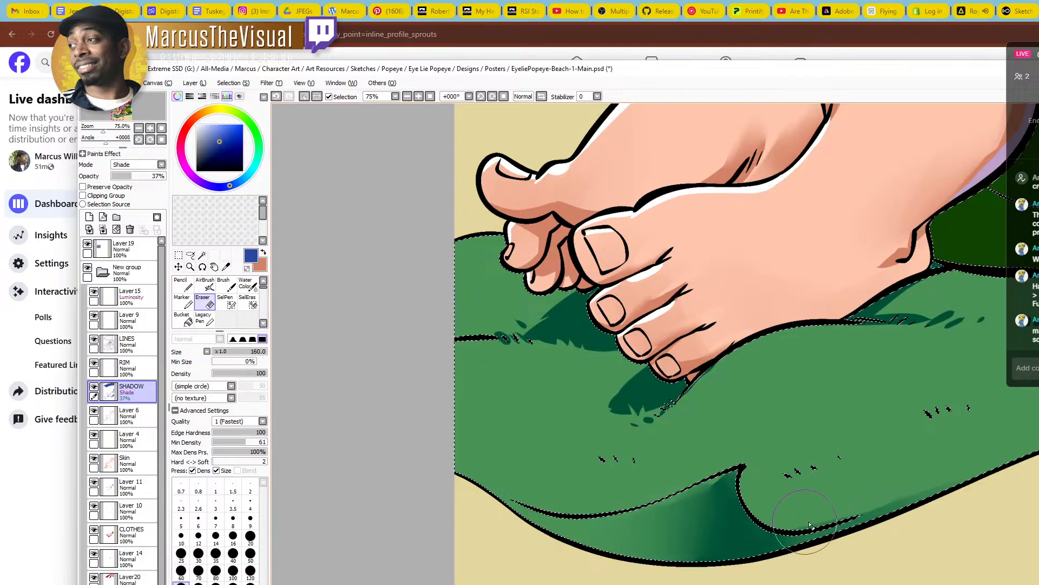
left_click_drag(935, 457, 1021, 466)
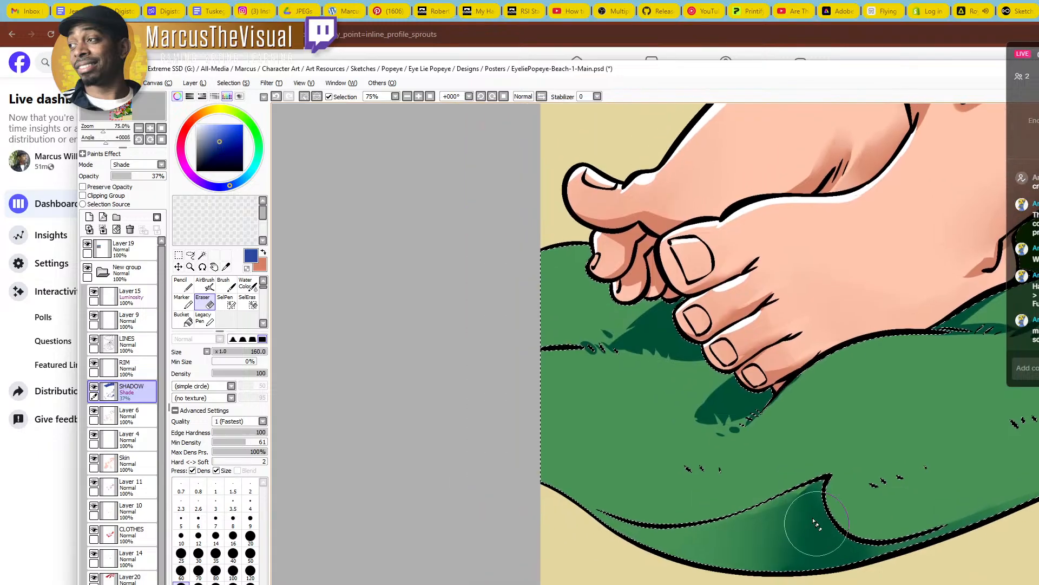
key("e")
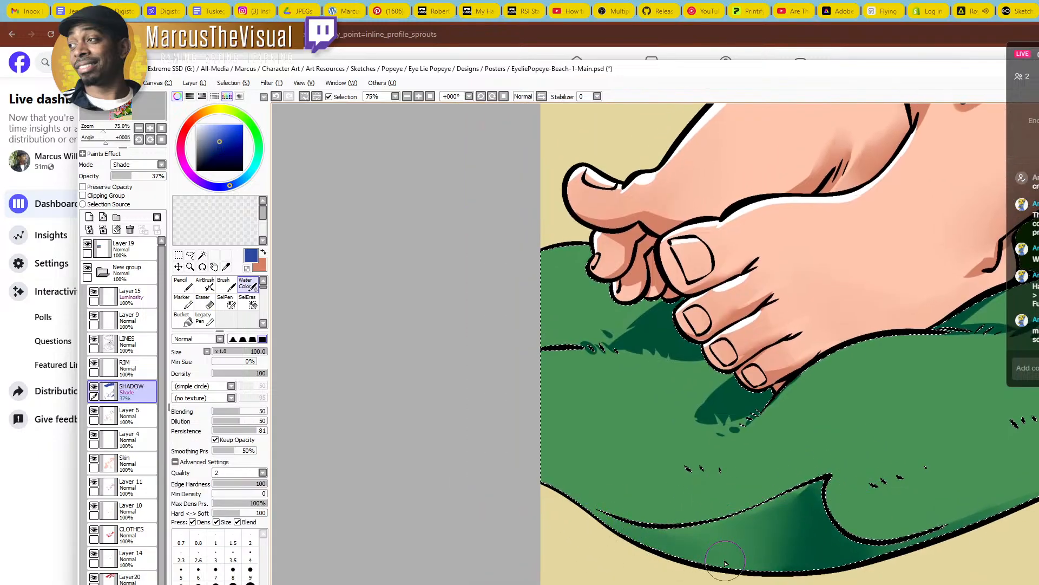
Paint a soft shadow across the middle of the blanket below Popeye's heel with the Water Color brush at size 160
left_click(740, 467, "ctrl+alt")
left_click(749, 464, "ctrl+alt")
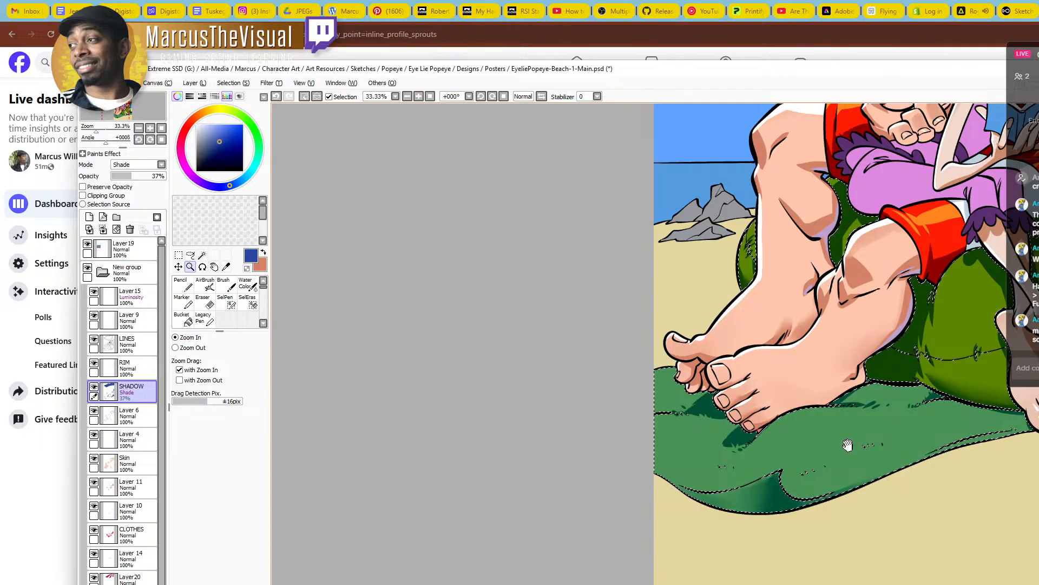
left_click_drag(848, 445, 677, 556)
left_click(634, 567, "ctrl")
left_click(633, 567, "ctrl")
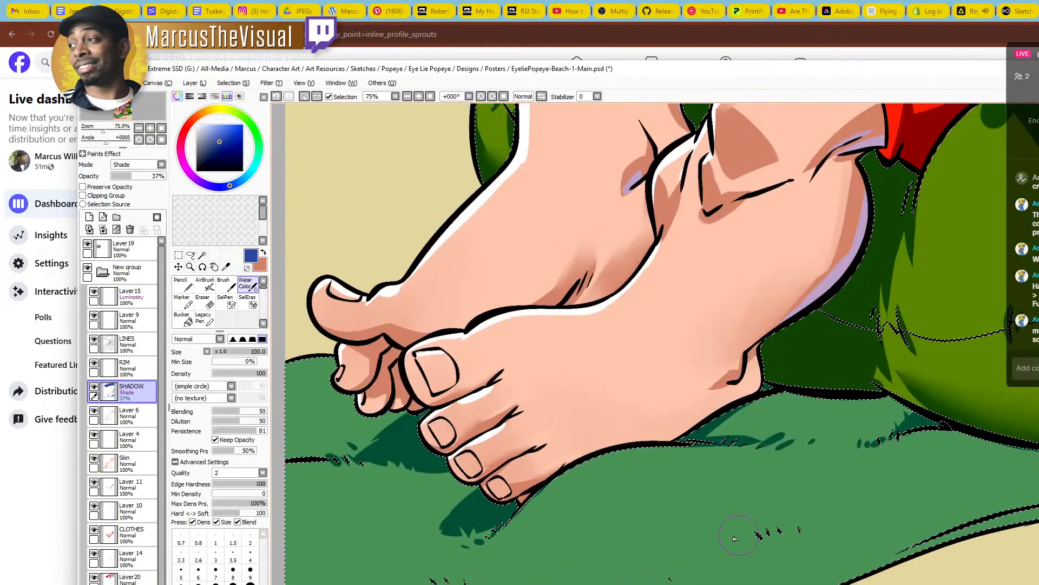
key("bracketright")
key("bracketright")
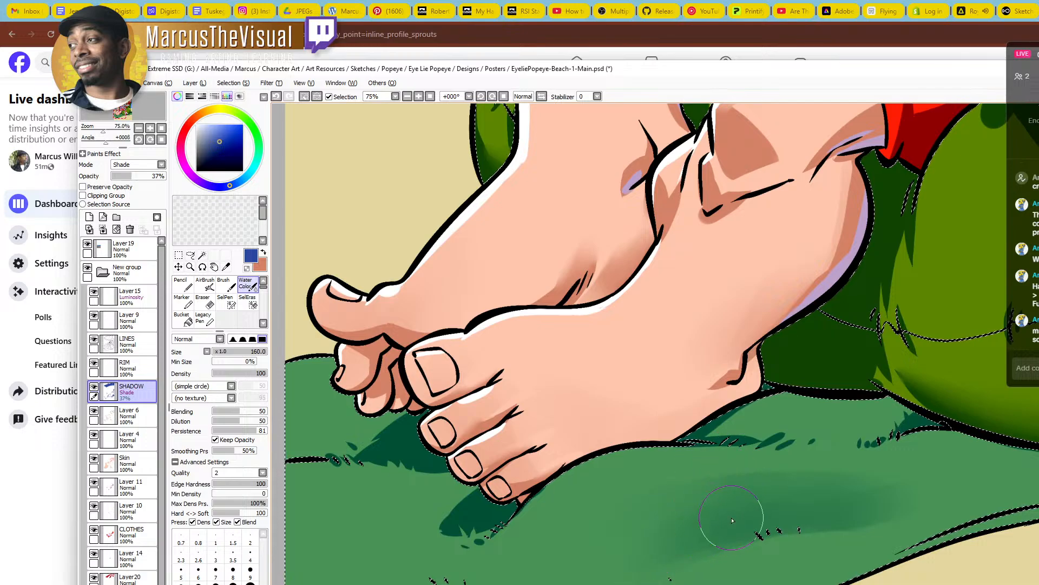
Refine the soft shadow across the middle of the blanket with the size 160 Eraser, fading its lower edge below Popeye's heel
key("e")
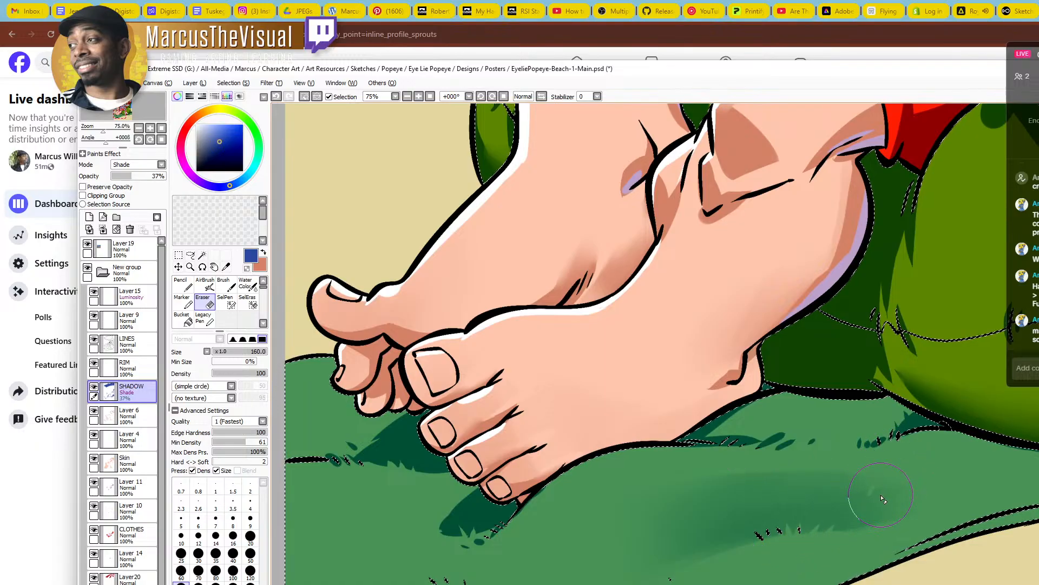
mouse_move(739, 555)
left_mouse_down()
mouse_move(727, 527)
mouse_move(727, 554)
mouse_move(711, 504)
mouse_move(718, 563)
left_mouse_up()
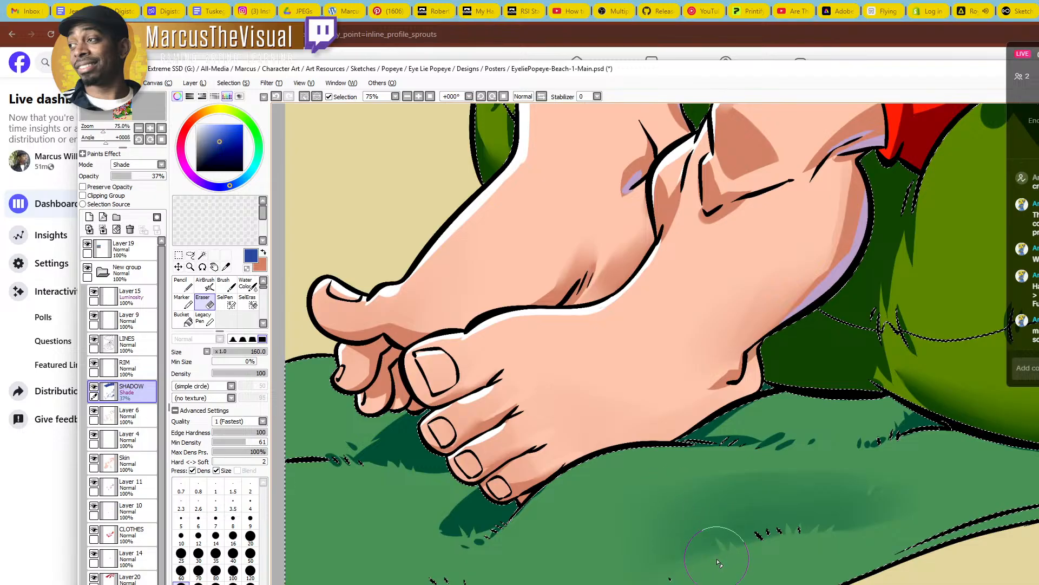
key("c")
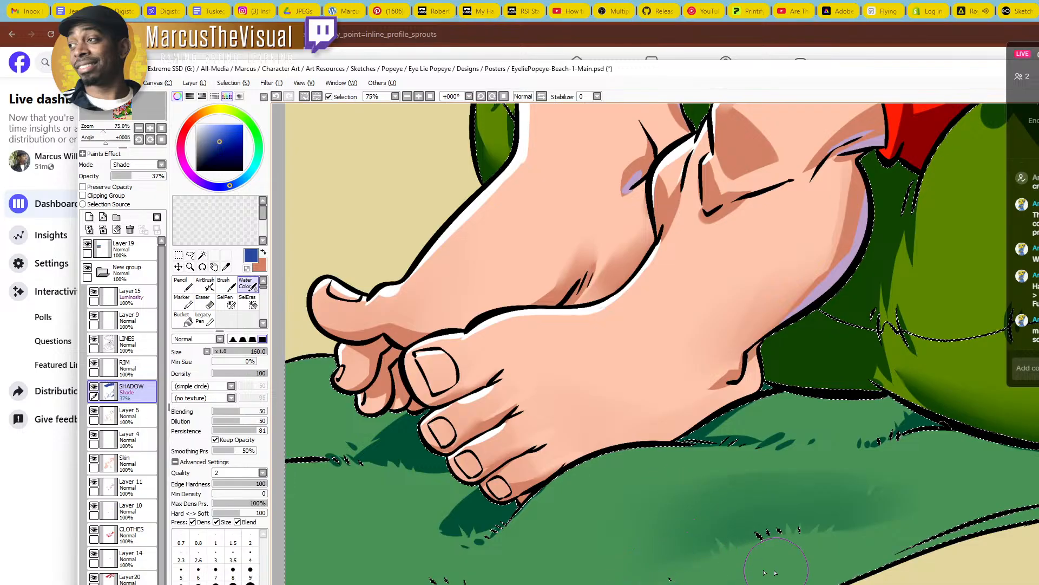
key("e")
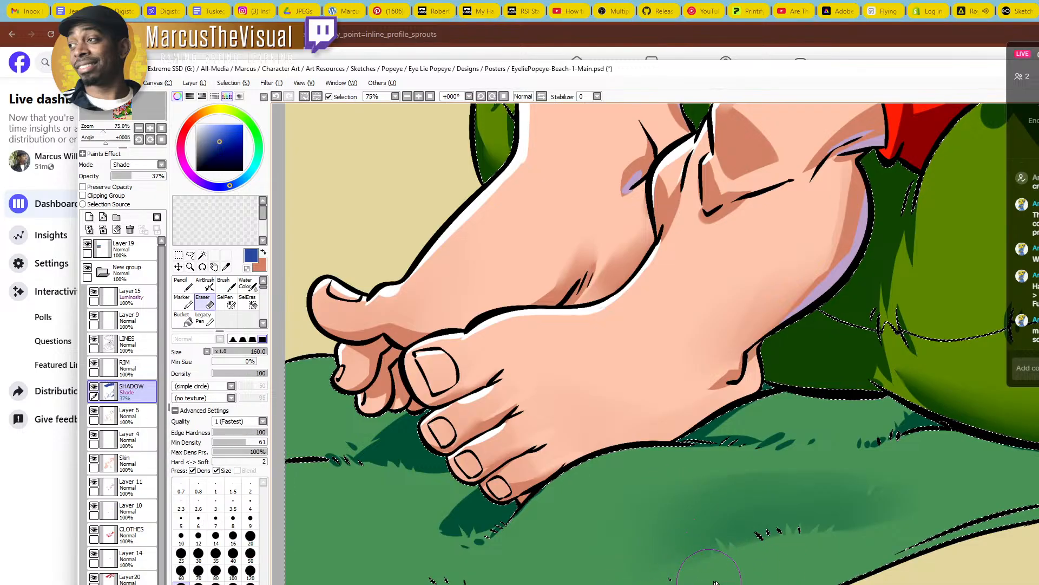
left_click_drag(732, 523, 736, 535)
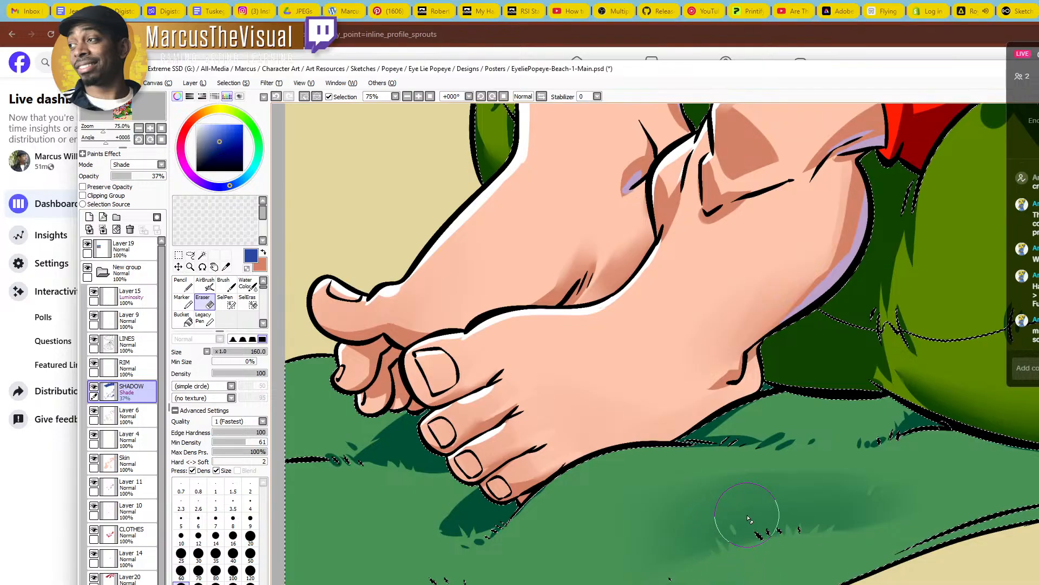
Paint a soft Water Color shadow at size 160 on the blanket's outer edge beyond Olive Oyl's toes, refining it with the Eraser
key("ctrl+space")
left_click_drag(592, 472, 561, 472)
left_click_drag(761, 438, 621, 511)
left_click_drag(865, 530, 898, 528)
key("c")
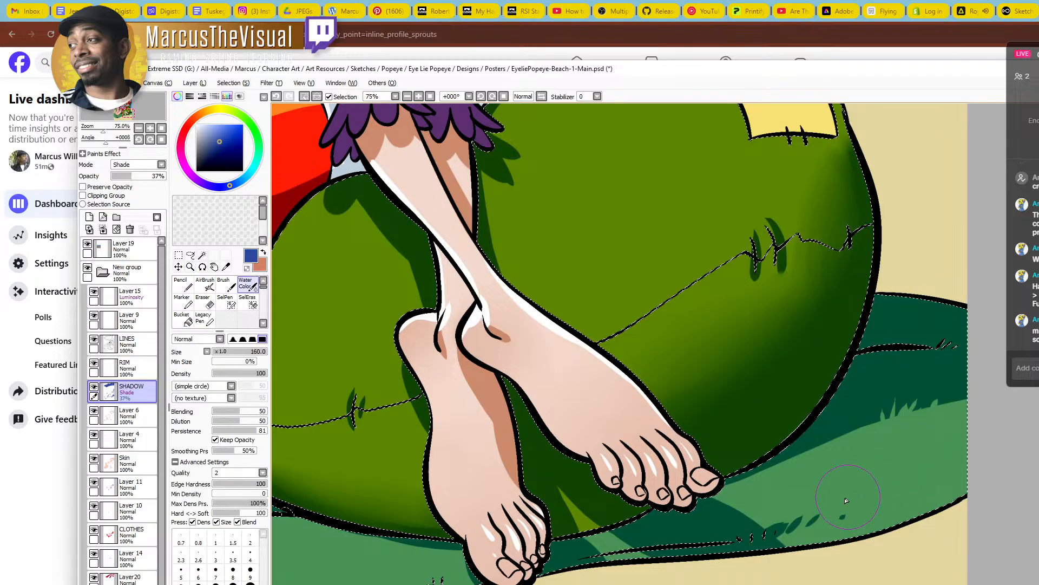
left_click_drag(964, 436, 888, 478)
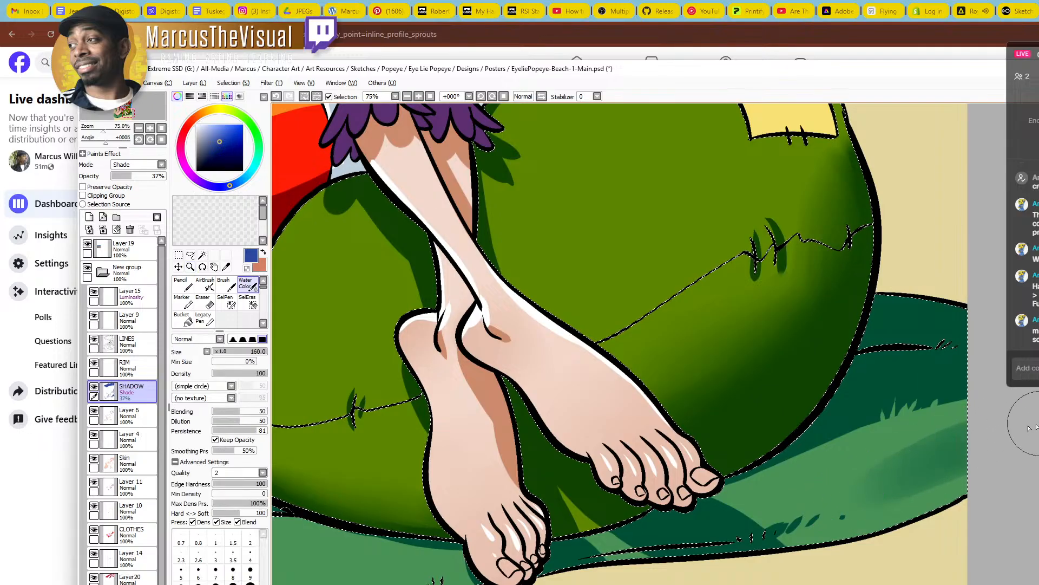
key("e")
mouse_move(915, 503)
left_mouse_down()
mouse_move(952, 445)
mouse_move(908, 499)
mouse_move(923, 472)
left_mouse_up()
Clear the blanket selection and review the shading across the whole poster
left_click(819, 449, "ctrl+alt")
left_click(832, 436, "ctrl+alt")
left_click_drag(591, 492, 709, 567)
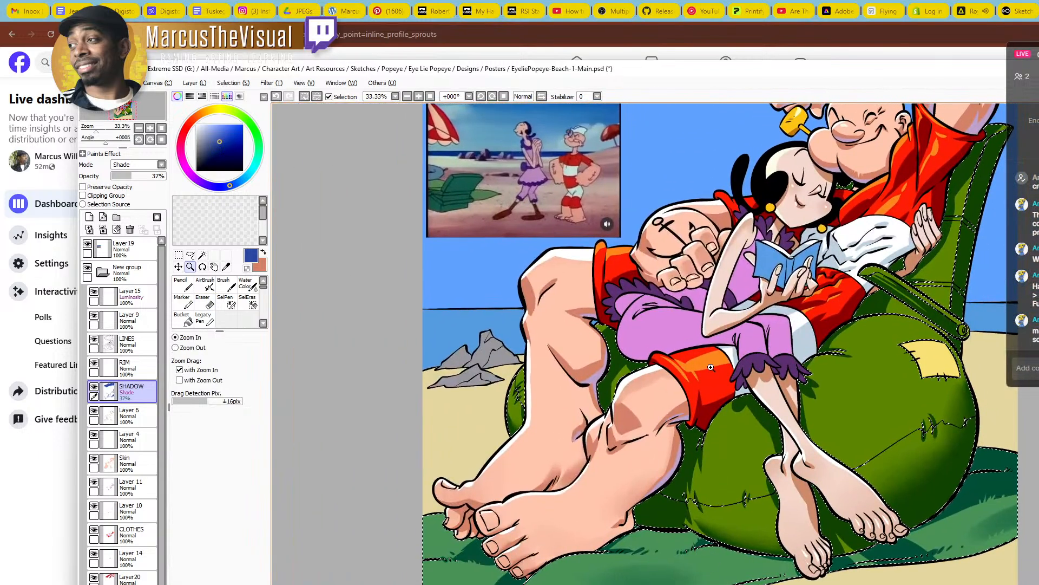
left_click_drag(710, 367, 763, 560)
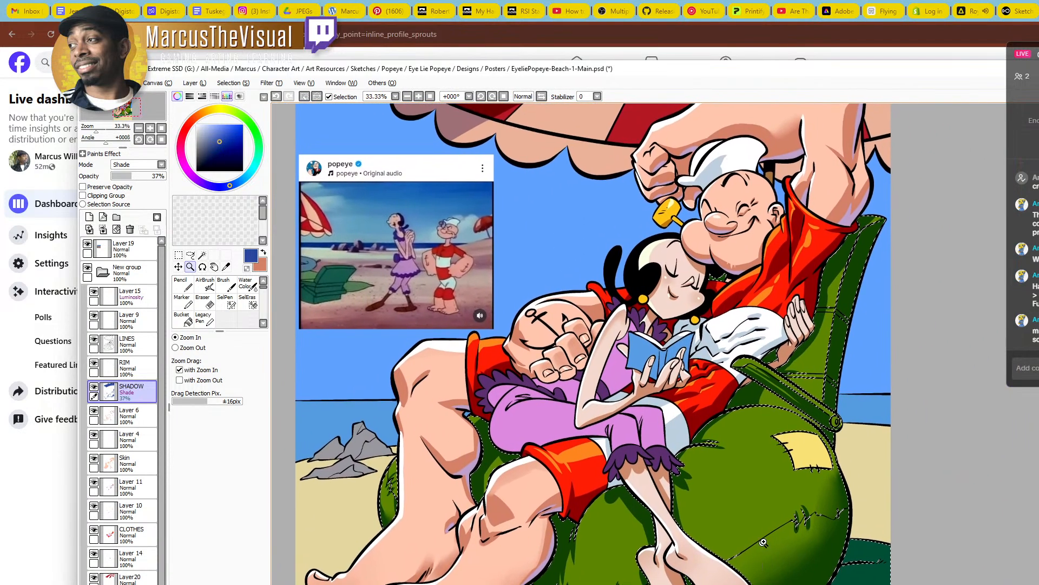
scroll(777, 525, "down", 2)
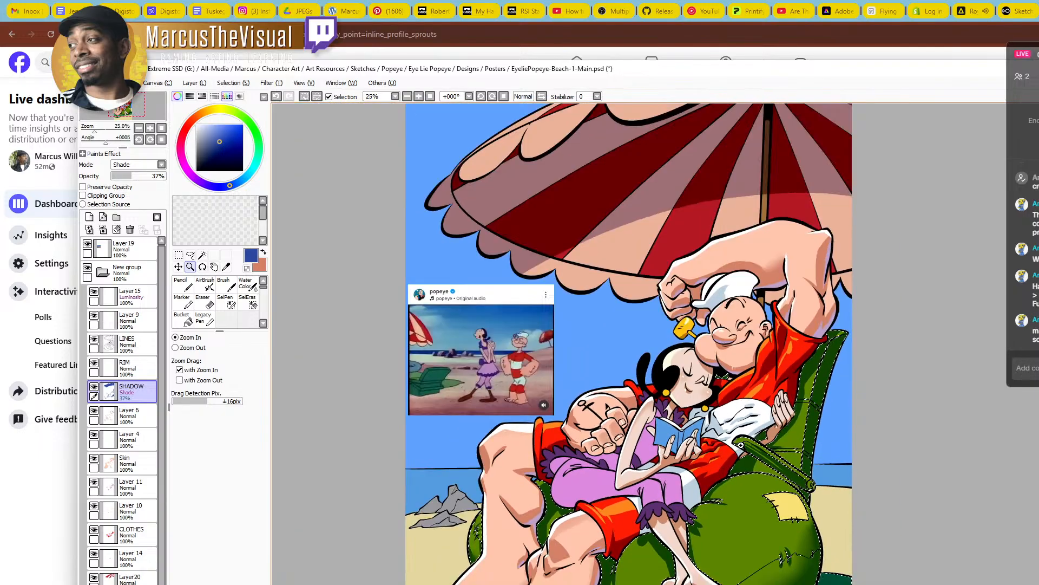
left_click_drag(709, 487, 672, 525)
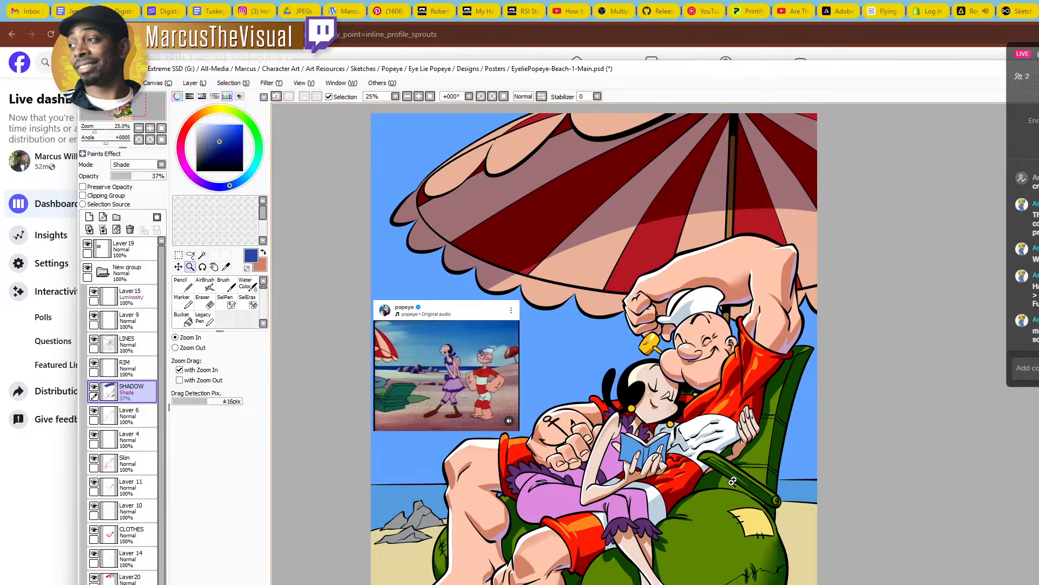
left_click_drag(656, 485, 727, 402)
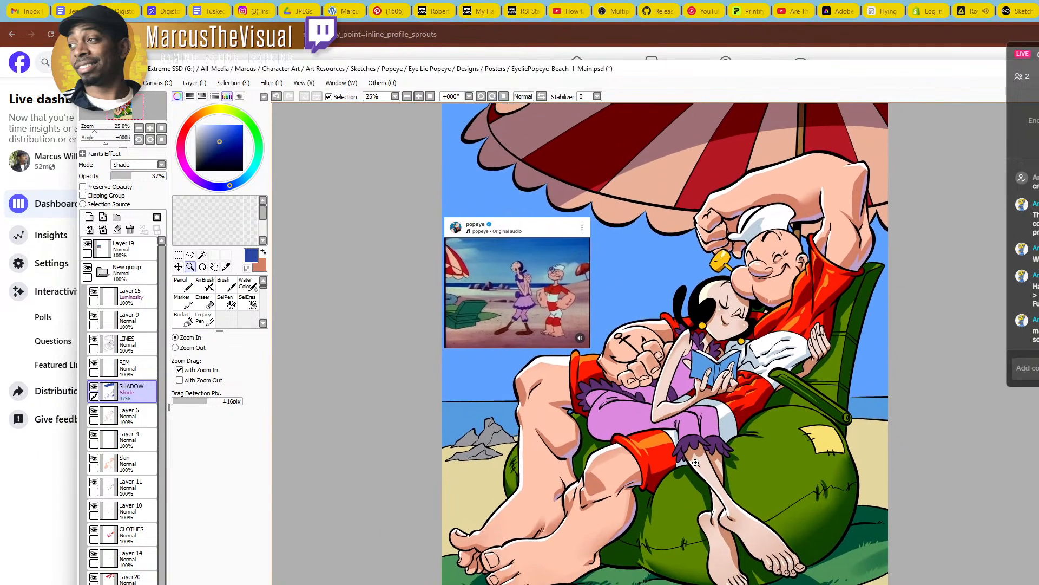
scroll(700, 453, "up", 2)
scroll(710, 419, "down", 1)
scroll(731, 411, "up", 1)
scroll(740, 415, "down", 1)
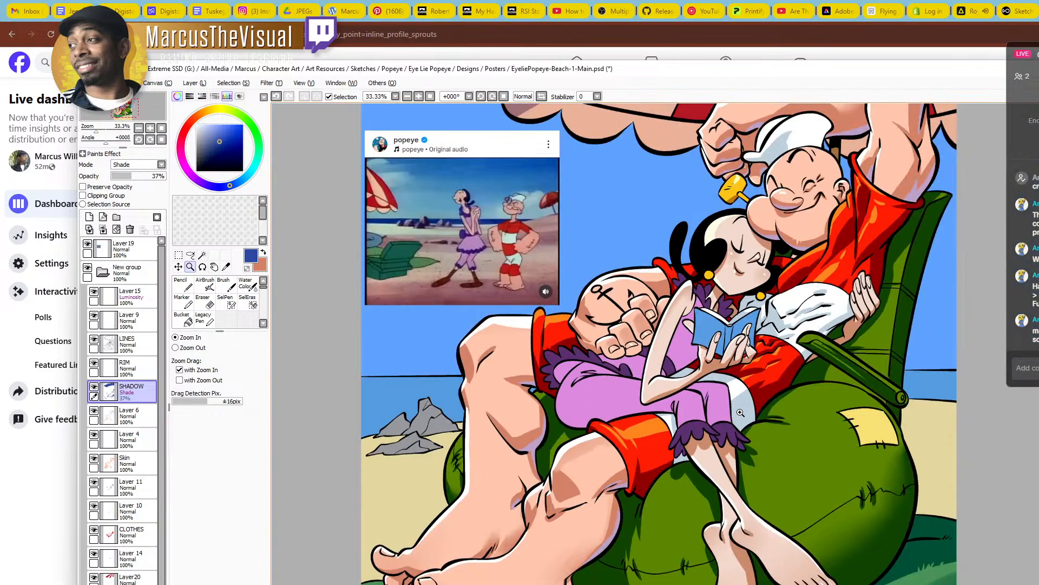
Select the areas of Olive Oyl's light purple outfit with the Magic Wand on the LINES layer
left_click(128, 342)
scroll(557, 403, "up", 2)
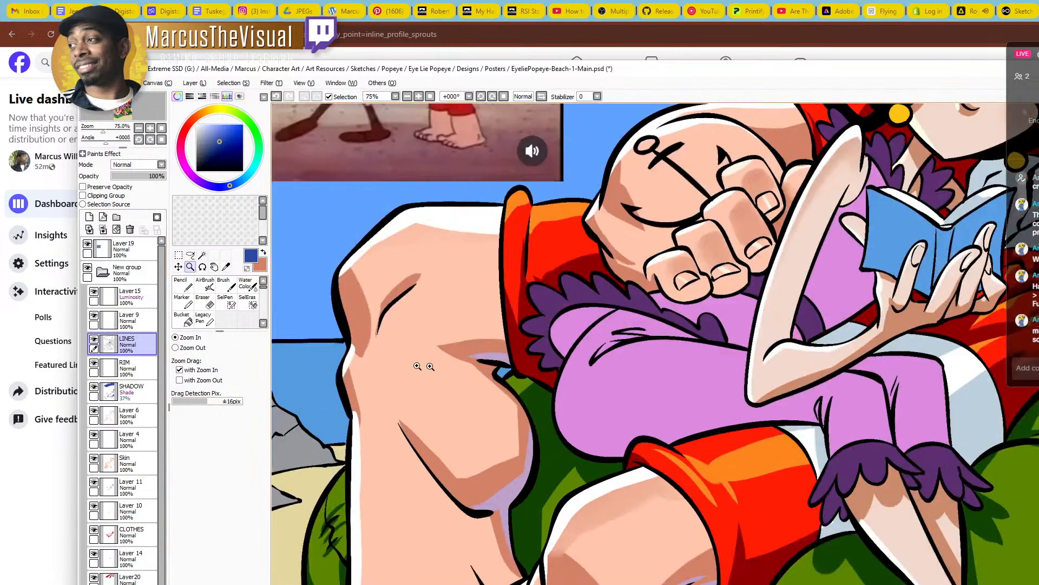
key("w")
left_click(592, 379)
left_click(721, 323)
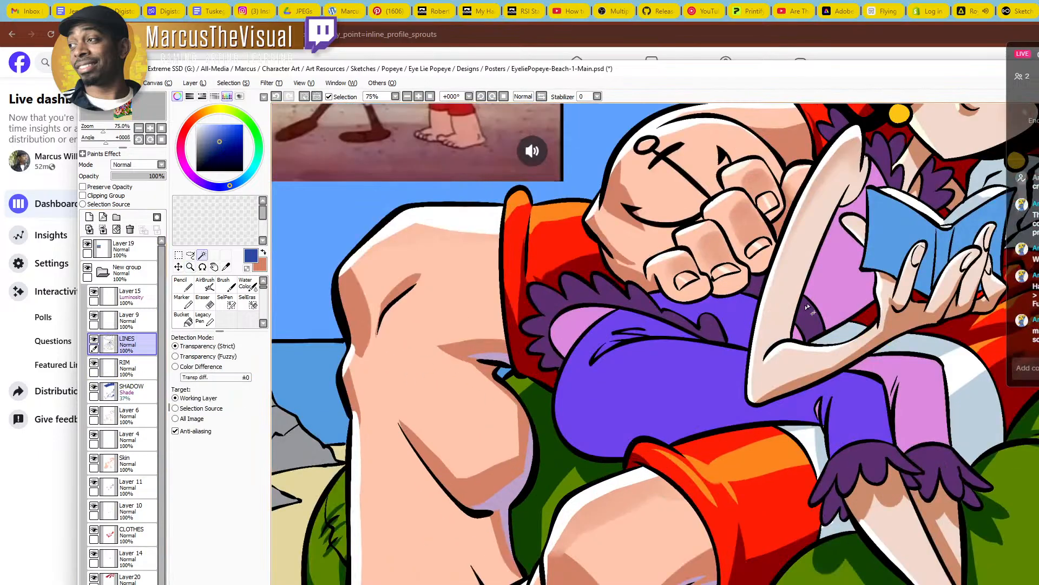
left_click(795, 336)
left_click(837, 297)
left_click_drag(837, 297, 752, 376)
left_click(817, 463)
key("ctrl+space")
left_click(757, 459)
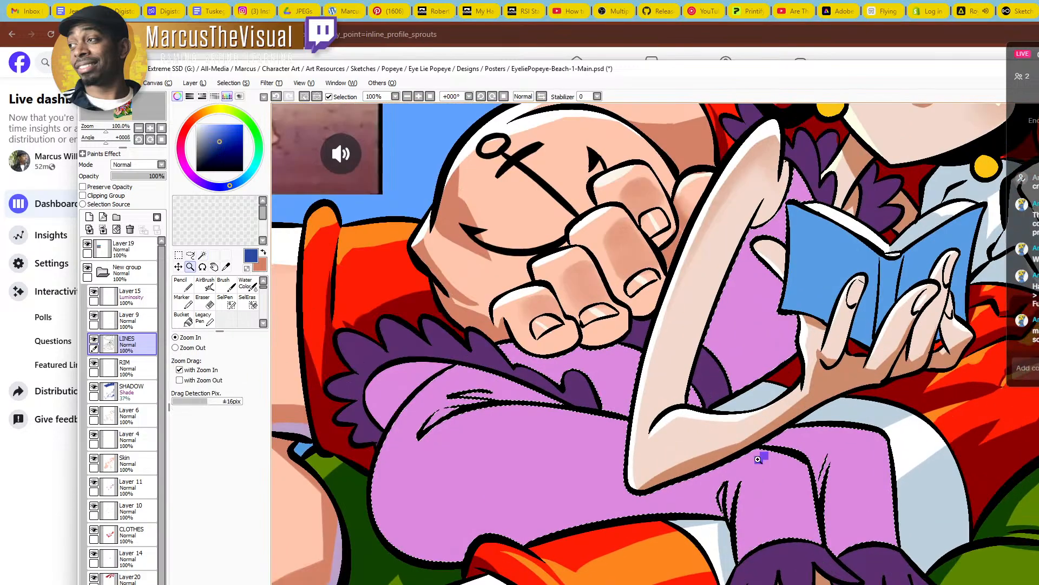
Add the missed fold gaps with the size 80 SelPen and the patch inside the hip ruffle to the selection, then activate the SHADOW layer
key("s")
mouse_move(726, 485)
left_mouse_down()
mouse_move(720, 502)
mouse_move(732, 521)
left_mouse_up()
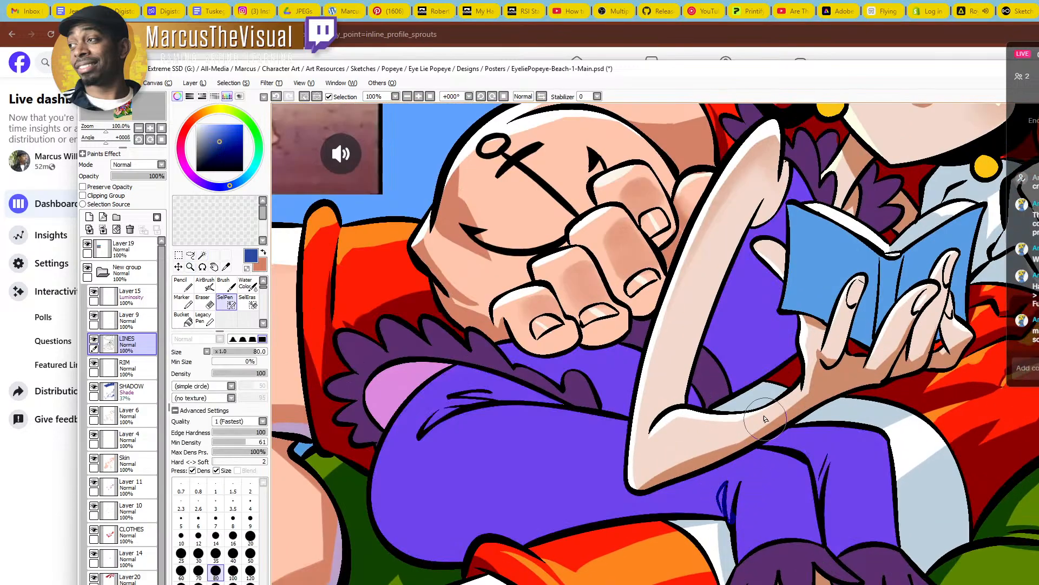
left_click_drag(669, 318, 713, 461)
mouse_move(860, 458)
left_mouse_down()
mouse_move(842, 452)
mouse_move(873, 397)
left_mouse_up()
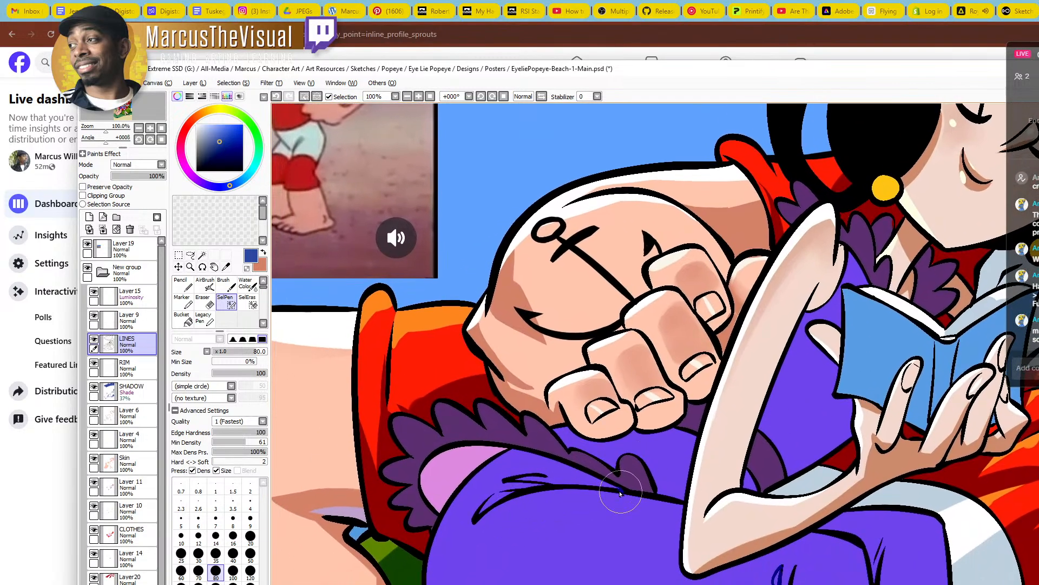
scroll(620, 492, "down", 3)
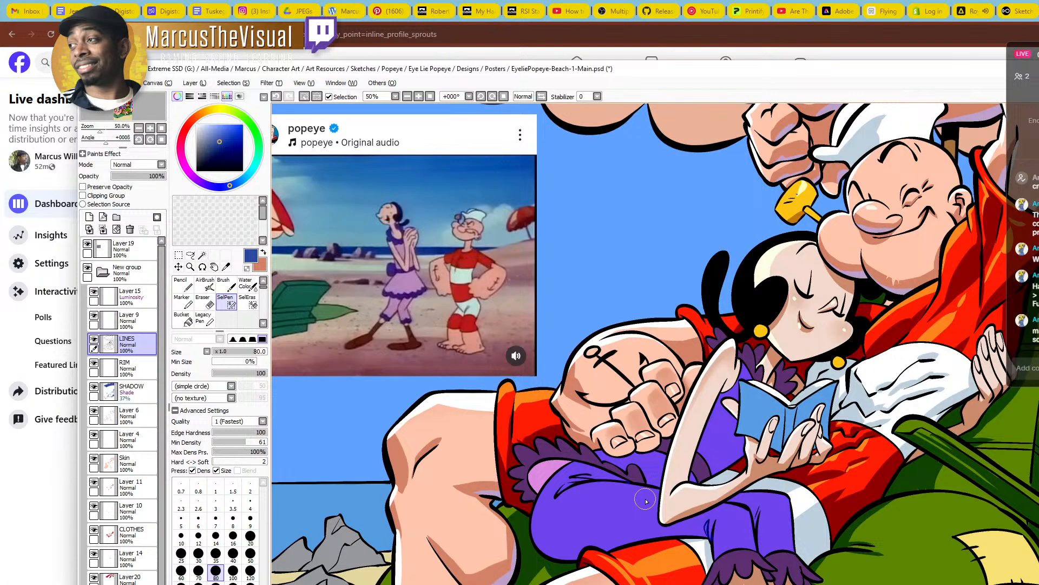
key("w")
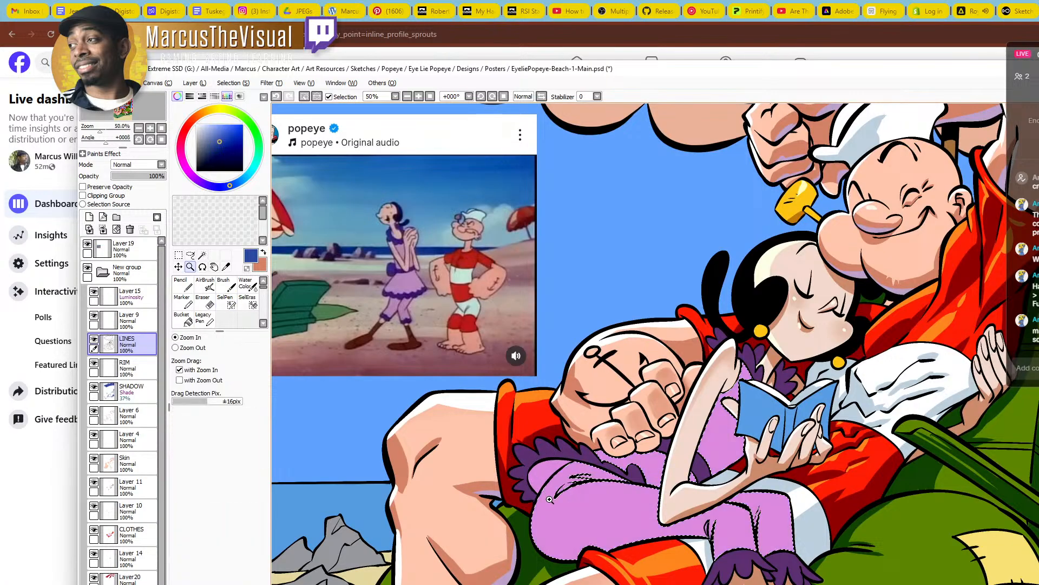
scroll(541, 465, "up", 2)
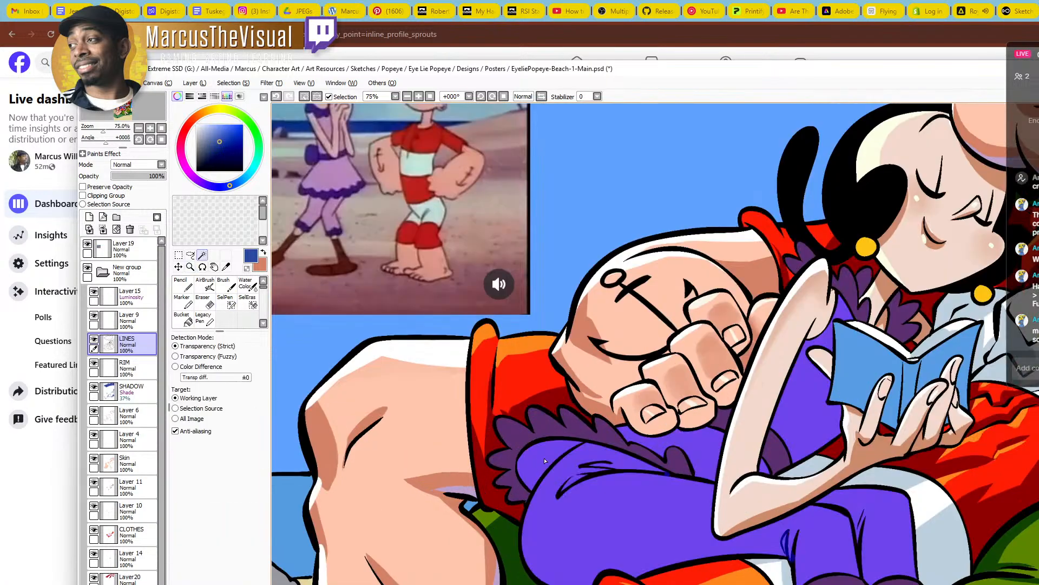
left_click(126, 400)
Examine the existing shading on Popeye's face and shirt and on Olive Oyl alongside the cartoon reference
key("z")
scroll(584, 458, "down", 2)
left_click_drag(701, 530, 659, 473)
scroll(699, 465, "down", 1)
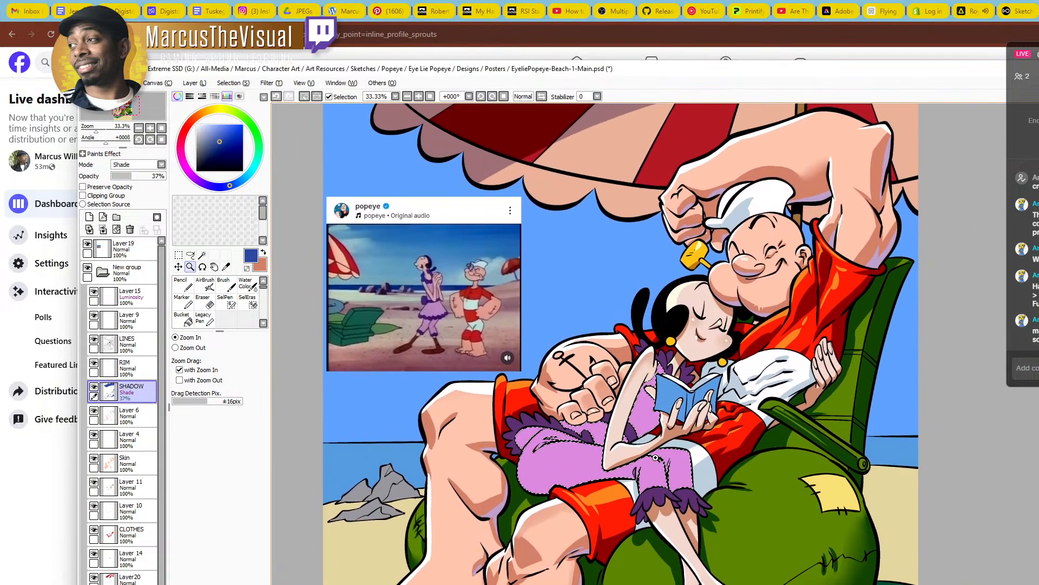
scroll(657, 460, "up", 3)
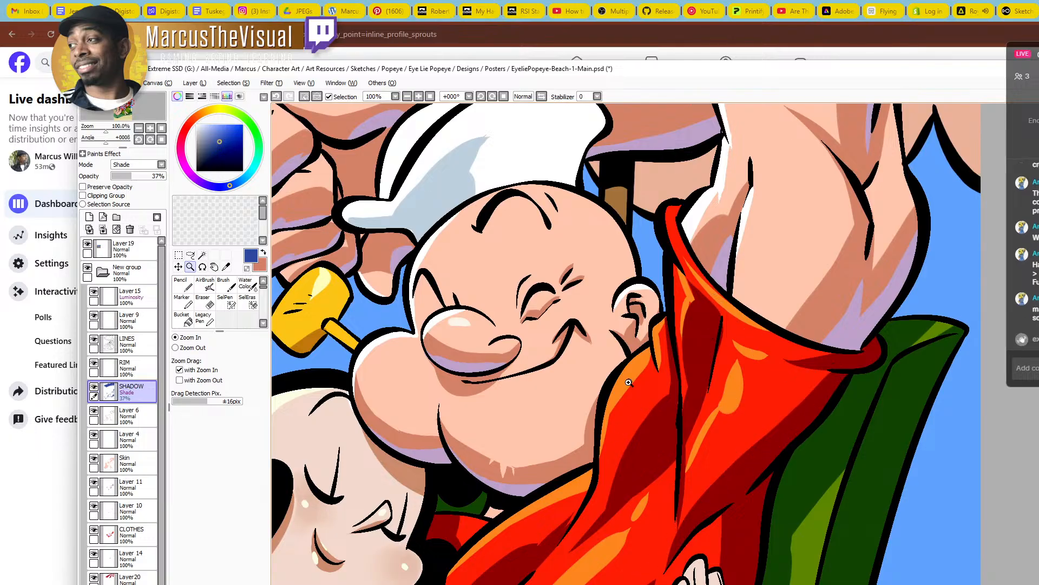
left_click_drag(572, 532, 757, 444)
scroll(755, 444, "down", 1)
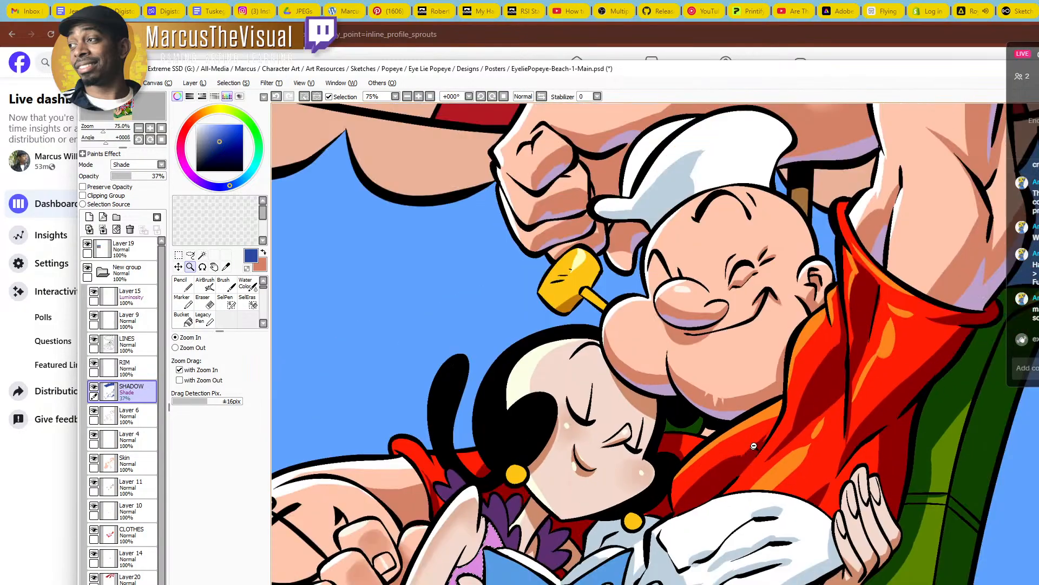
left_click_drag(714, 536, 753, 421)
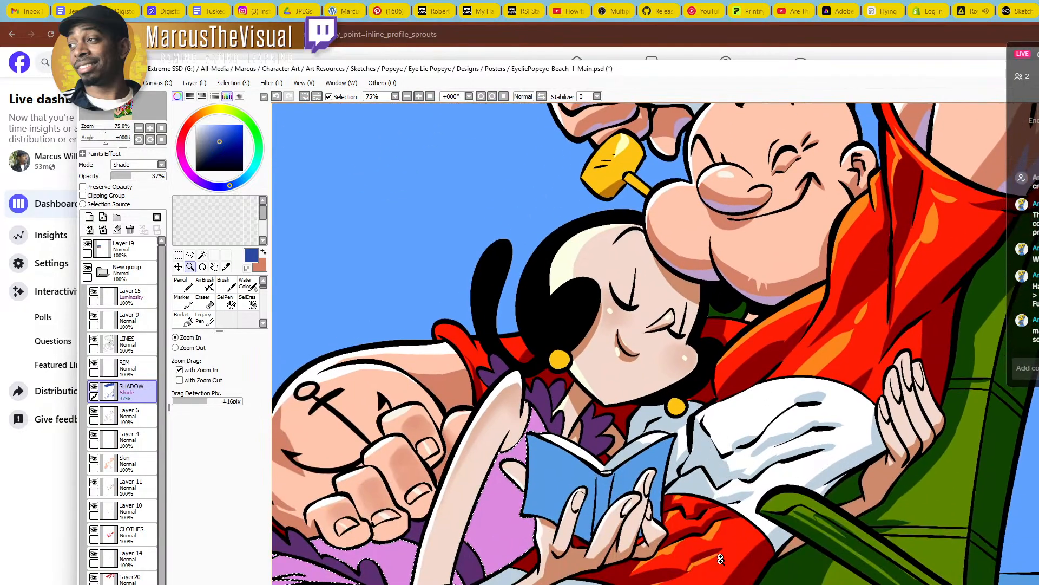
scroll(618, 561, "down", 1)
left_click_drag(585, 584, 698, 484)
left_click_drag(628, 534, 705, 486)
mouse_move(720, 424)
left_mouse_down()
mouse_move(573, 492)
mouse_move(671, 498)
left_mouse_up()
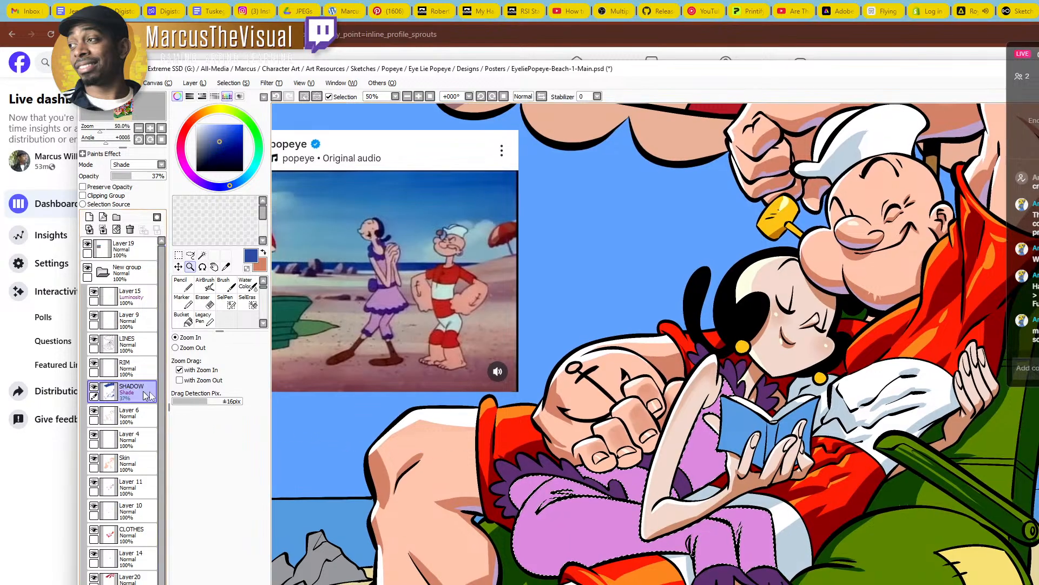
Paint hard-edged shadows on the patch inside Olive Oyl's hip ruffle and along her upper thigh fold with the size 350 Pencil
left_click_drag(430, 422, 528, 402)
left_click_drag(665, 518, 607, 448)
left_click(607, 447)
left_click(607, 447)
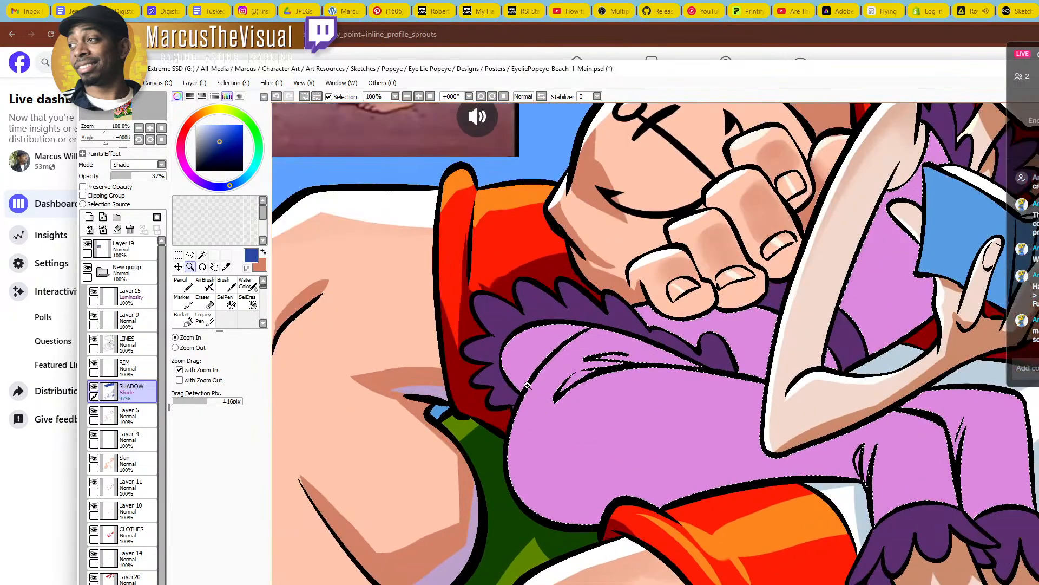
mouse_move(534, 360)
left_mouse_down()
mouse_move(491, 372)
mouse_move(543, 336)
mouse_move(528, 362)
left_mouse_up()
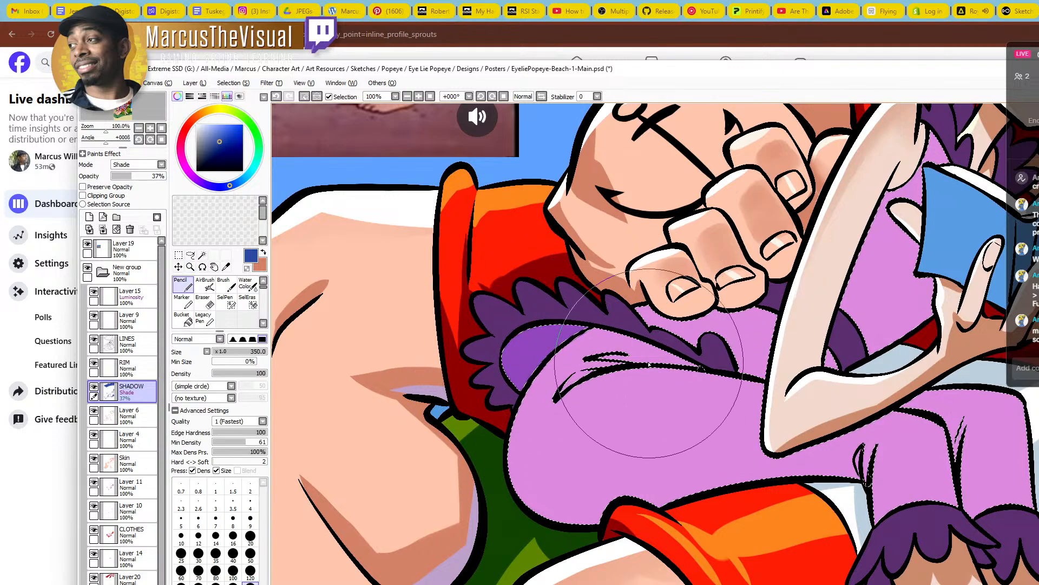
mouse_move(736, 340)
left_mouse_down()
mouse_move(564, 449)
mouse_move(575, 432)
mouse_move(762, 319)
mouse_move(750, 374)
left_mouse_up()
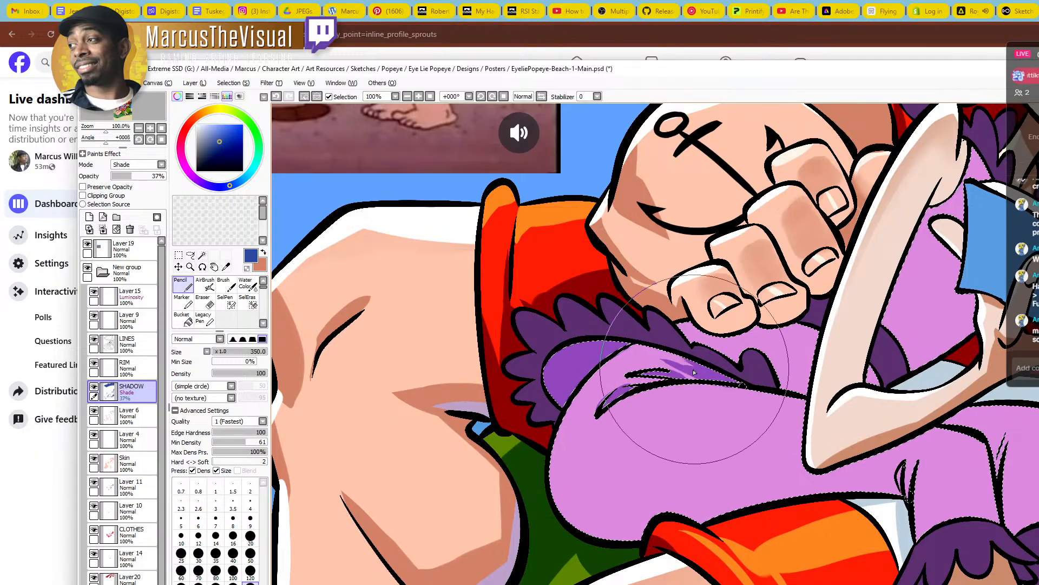
Paint a curved hard-edged shadow around the back and along the underside of Olive Oyl's purple thigh
left_click_drag(567, 381, 654, 562)
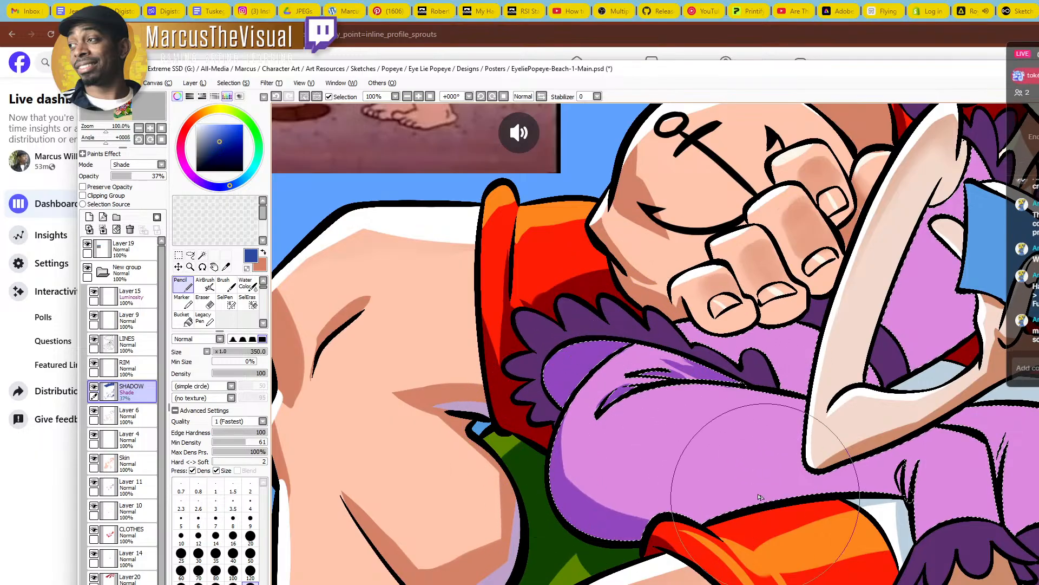
left_click_drag(759, 497, 552, 476)
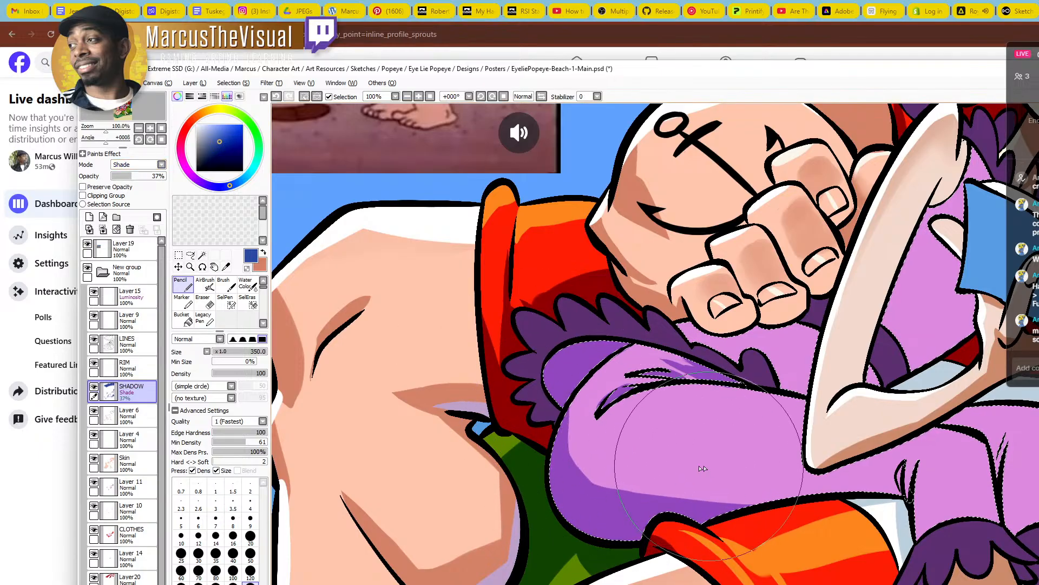
left_click_drag(582, 498, 885, 497)
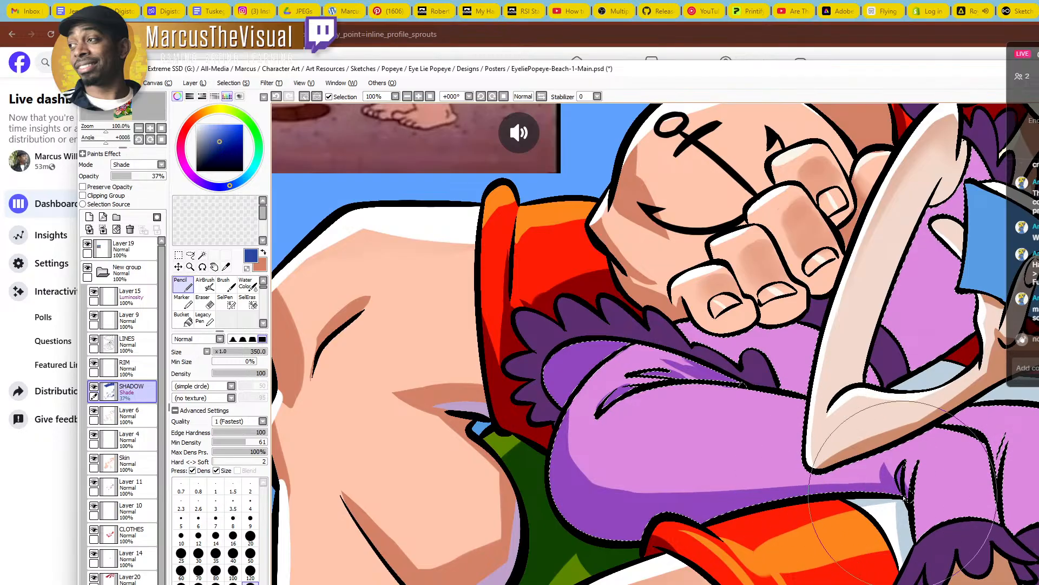
Paint Pencil shadows in the folds behind Olive Oyl's knee, down her lower leg and across the top of her far leg
mouse_move(914, 471)
left_mouse_down()
mouse_move(968, 489)
mouse_move(858, 537)
left_mouse_up()
left_click_drag(872, 495, 872, 563)
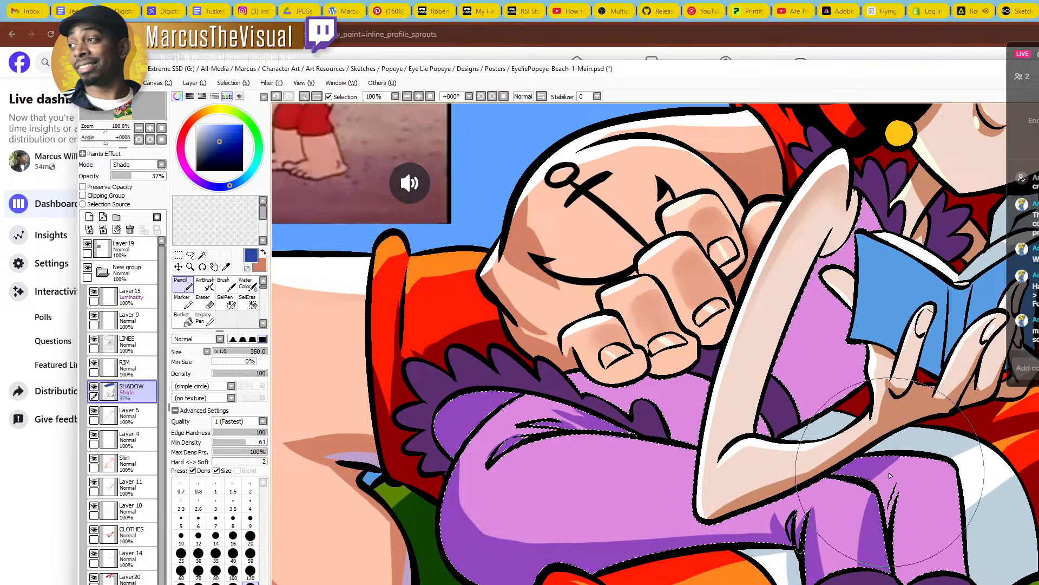
left_click_drag(904, 449, 762, 426)
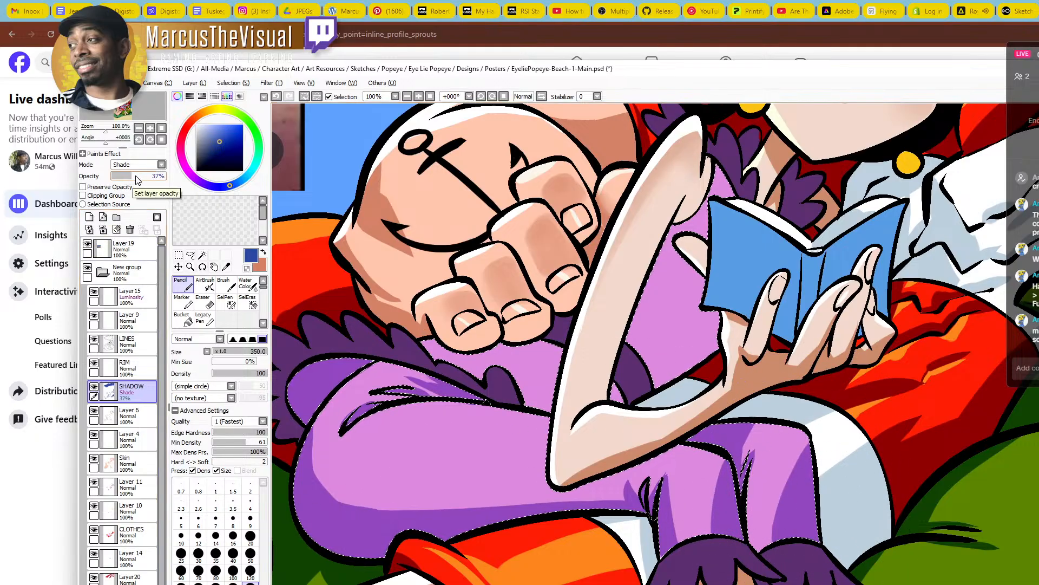
Raise the SHADOW layer's opacity to 100% and check the shading across the whole poster
left_click_drag(136, 180, 175, 175)
left_click_drag(511, 354, 566, 337)
left_click(694, 359, "ctrl+alt")
left_click(694, 359, "ctrl+alt")
mouse_move(817, 391)
left_mouse_down()
mouse_move(713, 364)
mouse_move(682, 467)
mouse_move(657, 414)
mouse_move(652, 321)
mouse_move(719, 308)
mouse_move(863, 366)
mouse_move(804, 331)
mouse_move(848, 324)
mouse_move(781, 378)
left_mouse_up()
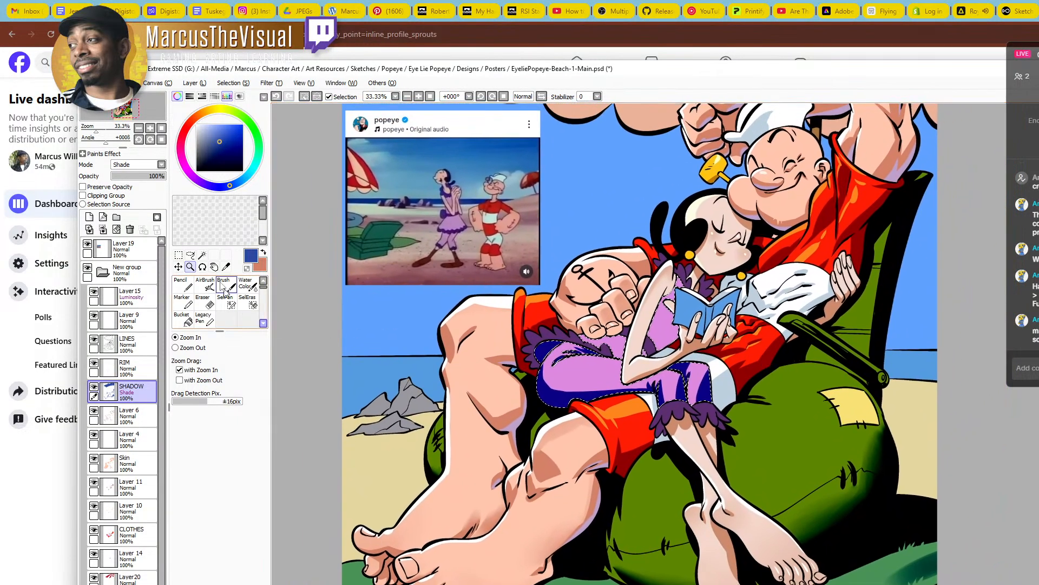
Lower the SHADOW layer's opacity to 41% and check the shading from the umbrella down to the couple
left_click(136, 178)
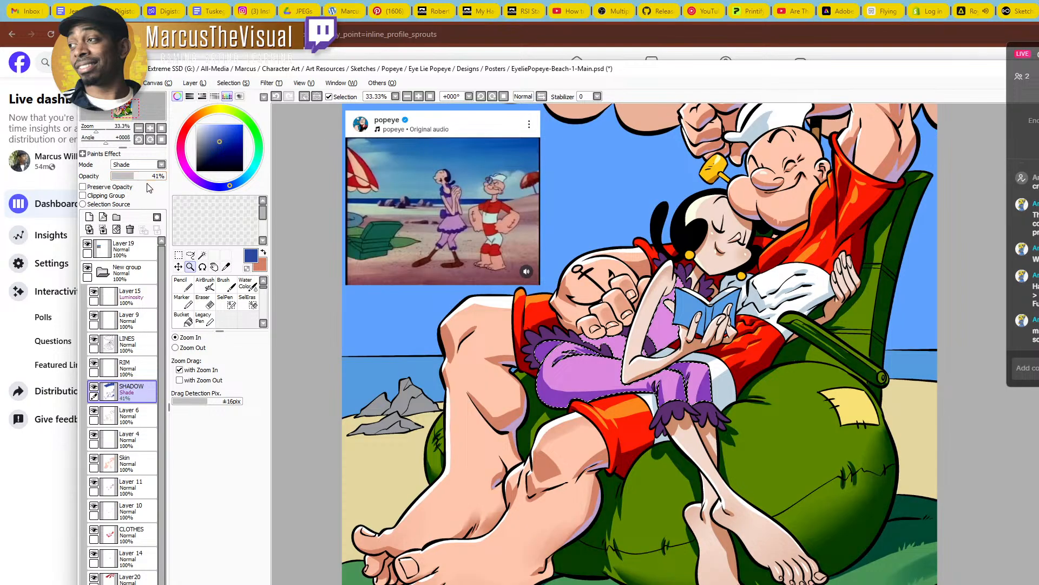
left_click_drag(797, 339, 754, 556)
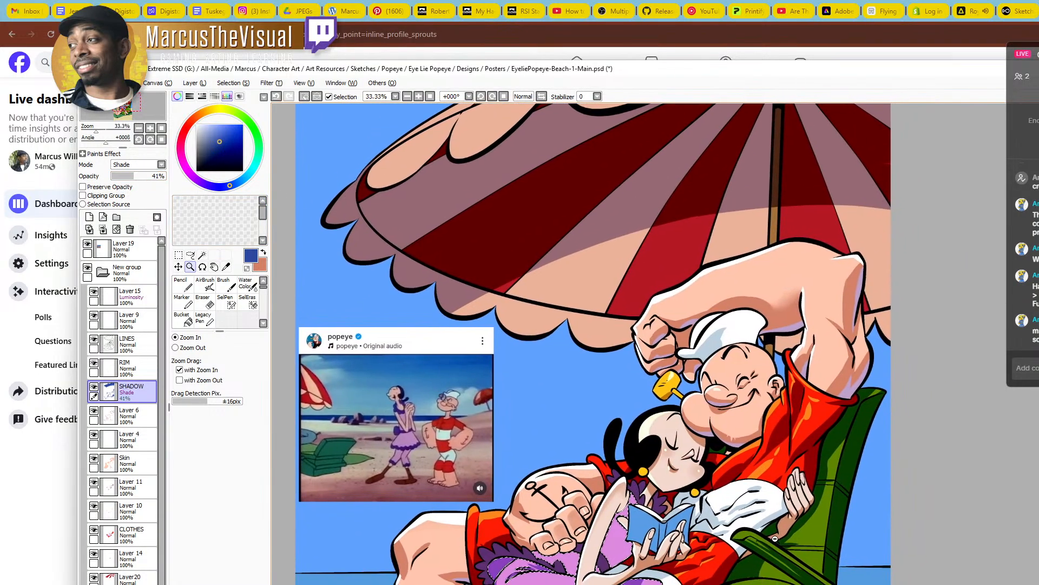
scroll(780, 520, "down", 1)
left_click_drag(780, 518, 759, 364)
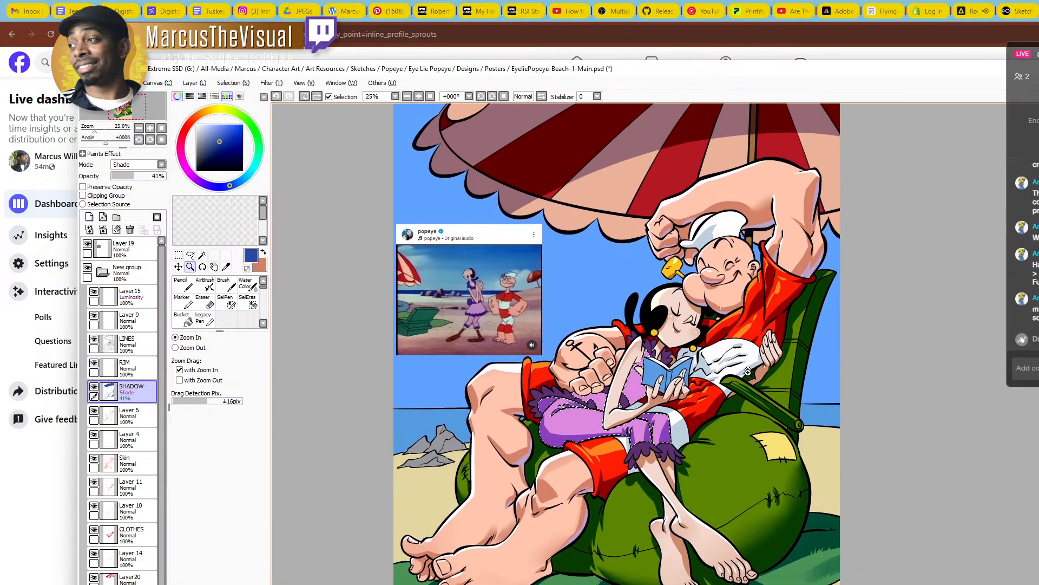
Compare the shading on the beanbag beside Olive Oyl's foot with the SHADOW layer's opacity at 100% and at 42%
scroll(715, 501, "up", 2)
left_click_drag(716, 501, 627, 394)
scroll(718, 466, "up", 2)
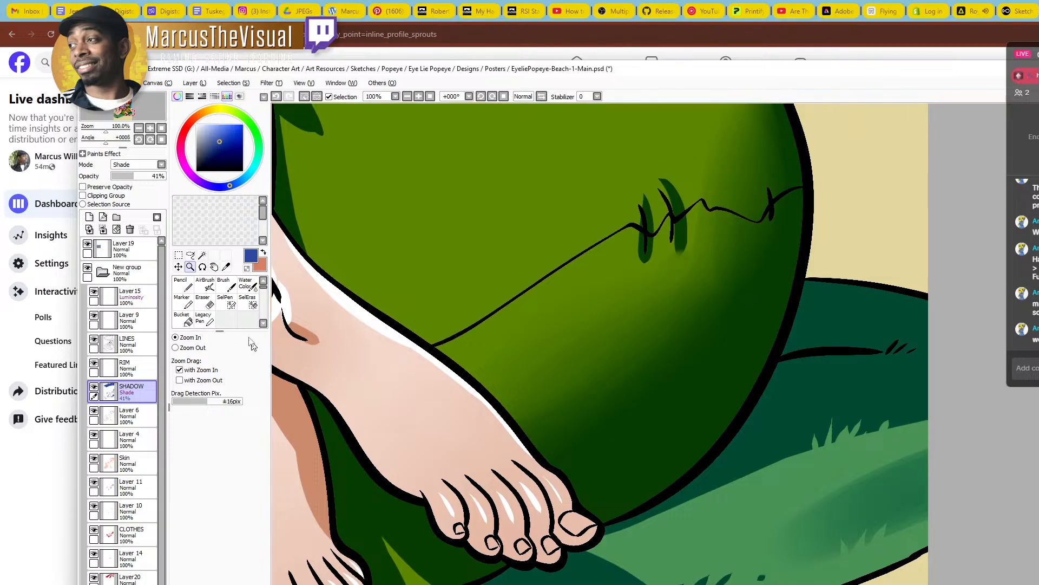
left_click_drag(154, 176, 194, 179)
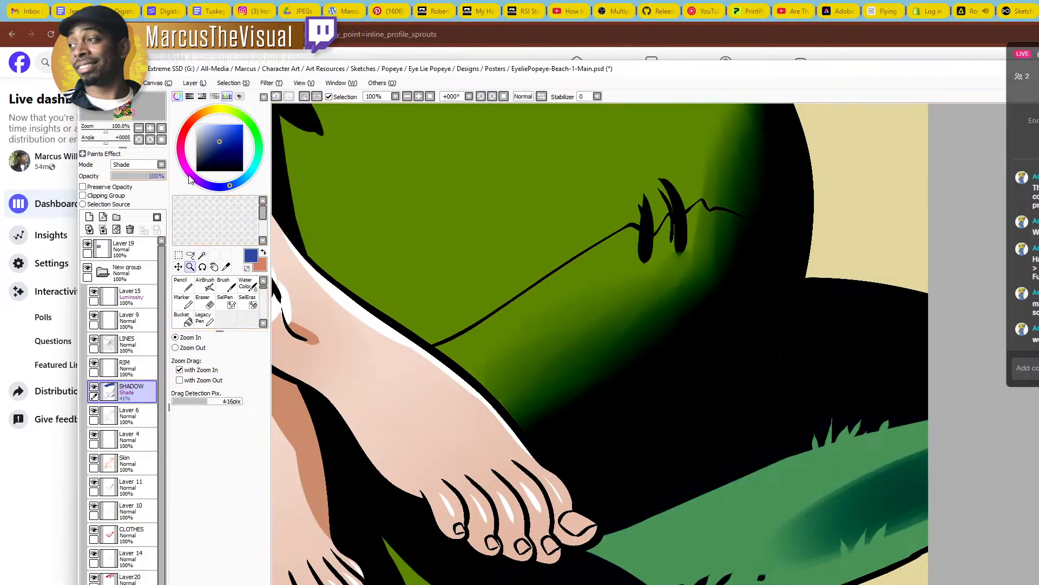
left_click_drag(165, 177, 135, 186)
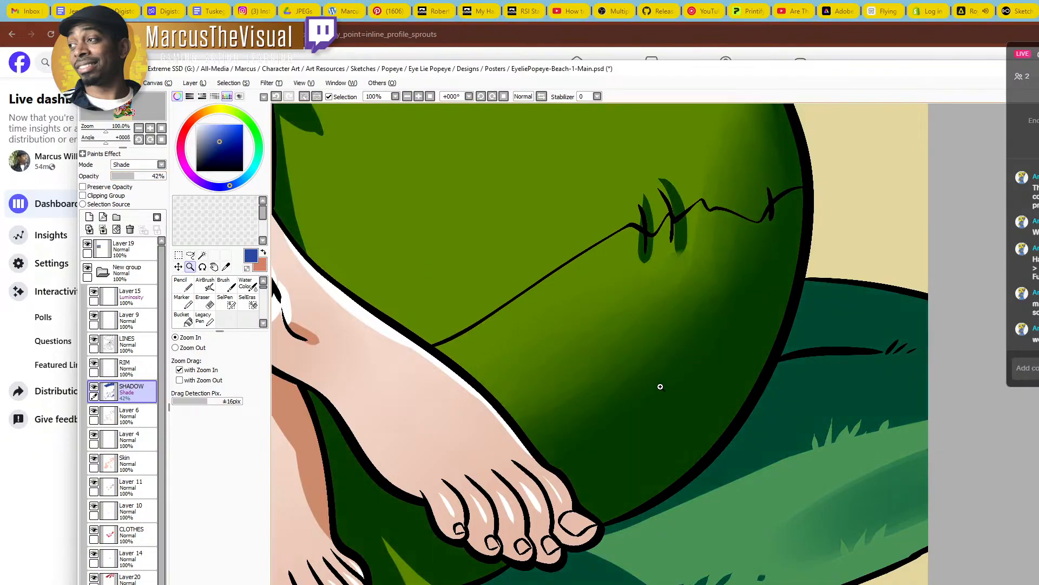
Switch the SHADOW layer to Normal blending at 100% opacity and inspect the raw blue shadows on the outfit and beanbag
left_click(160, 165)
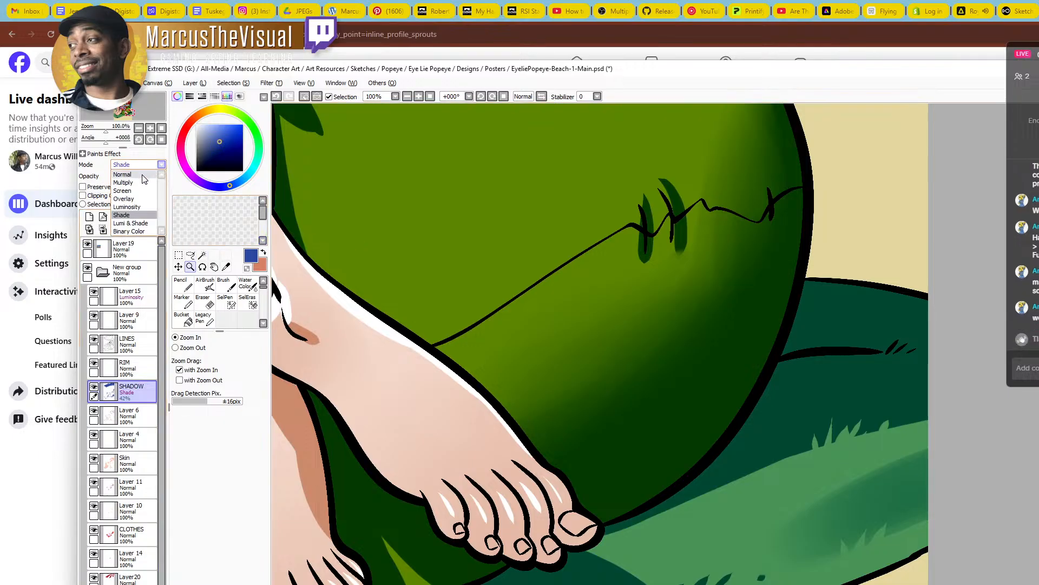
left_click(123, 174)
left_click_drag(154, 176, 184, 178)
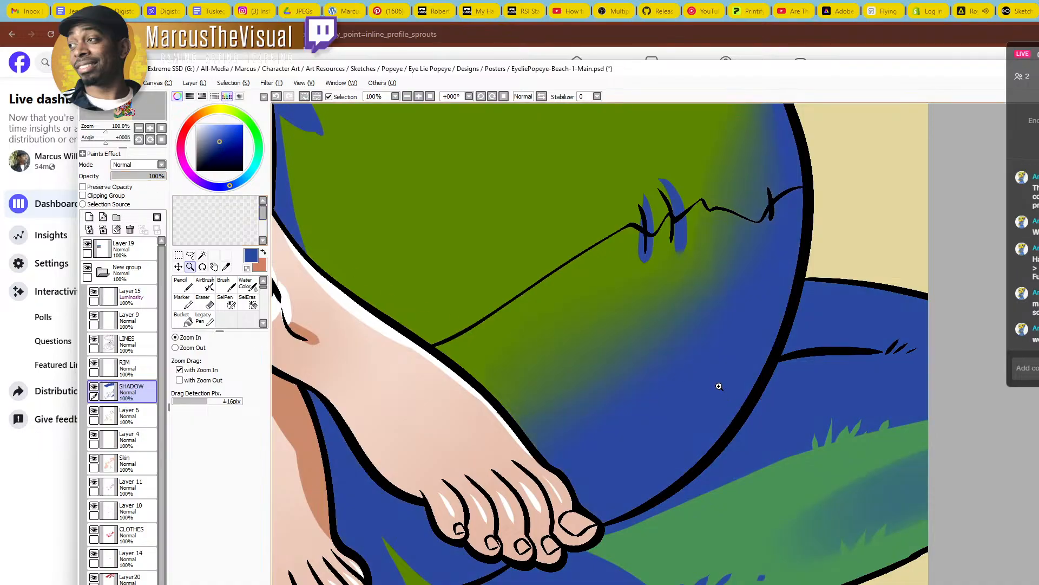
scroll(717, 390, "down", 5)
scroll(647, 343, "up", 10)
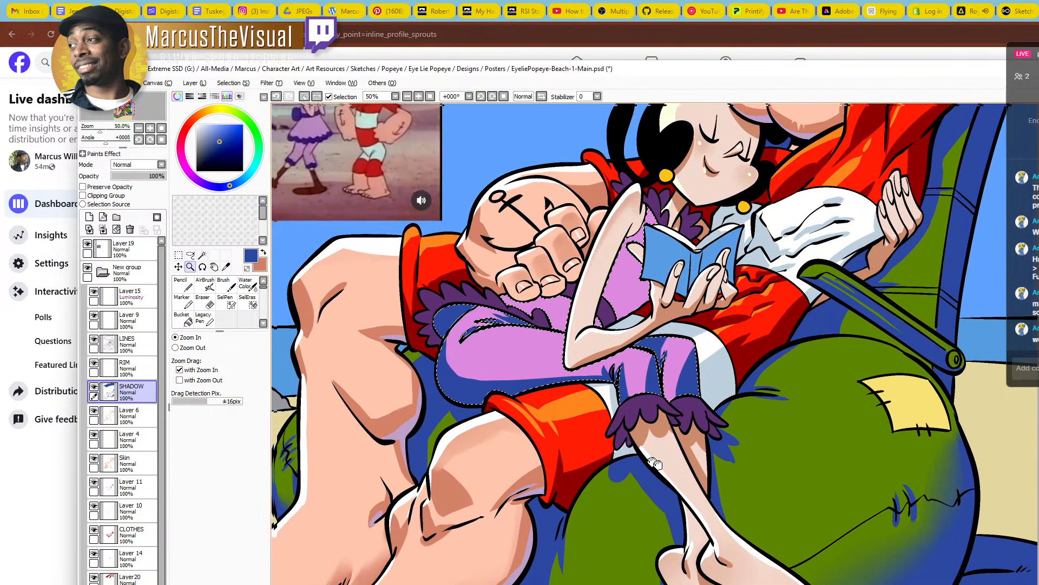
scroll(643, 517, "down", 10)
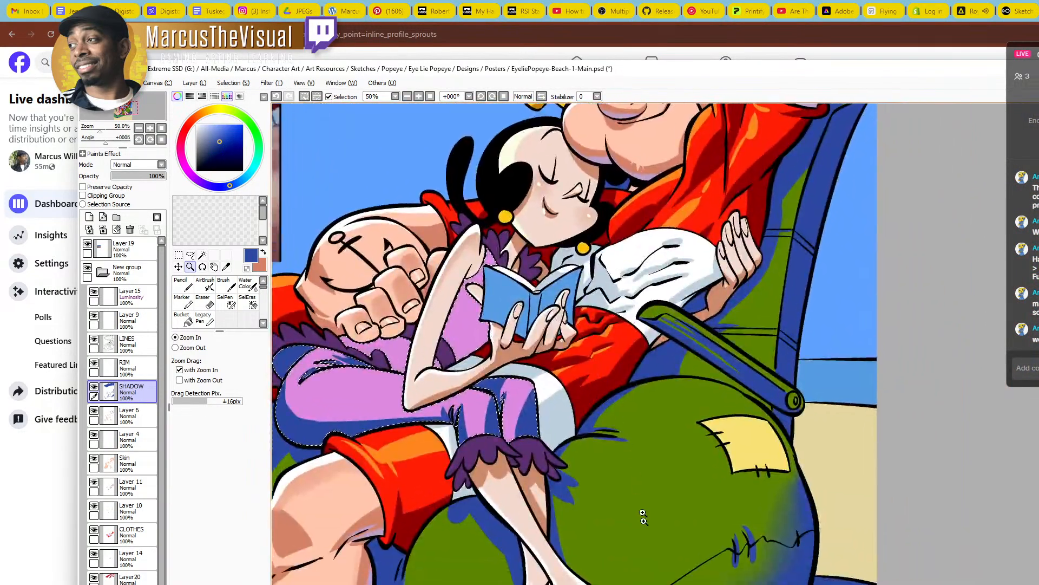
left_click_drag(661, 578, 662, 442)
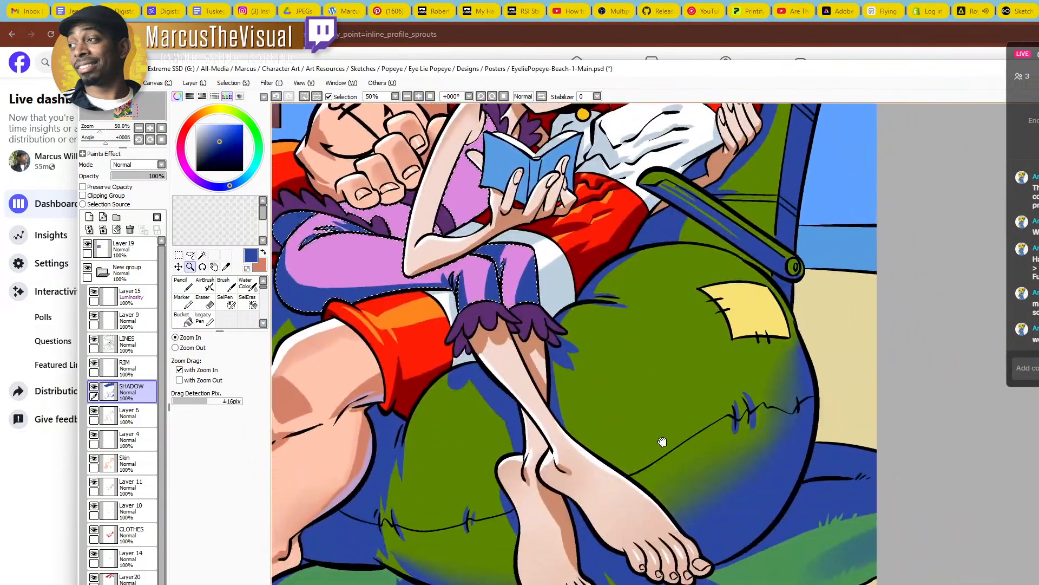
left_click_drag(719, 524, 761, 497)
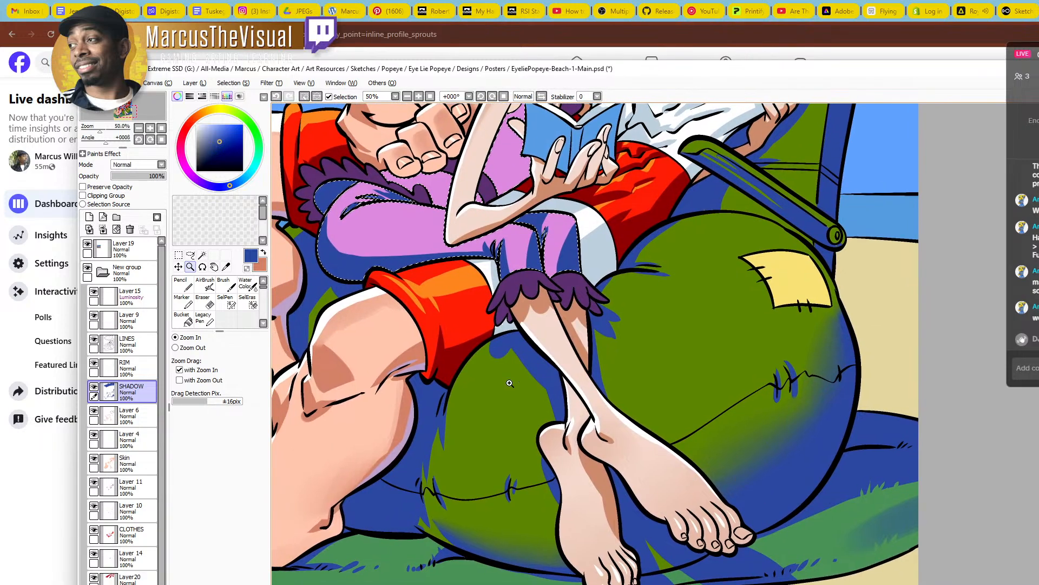
Set the SHADOW layer's blending mode to Shade and its opacity to 42%
left_click(150, 165)
left_click(136, 215)
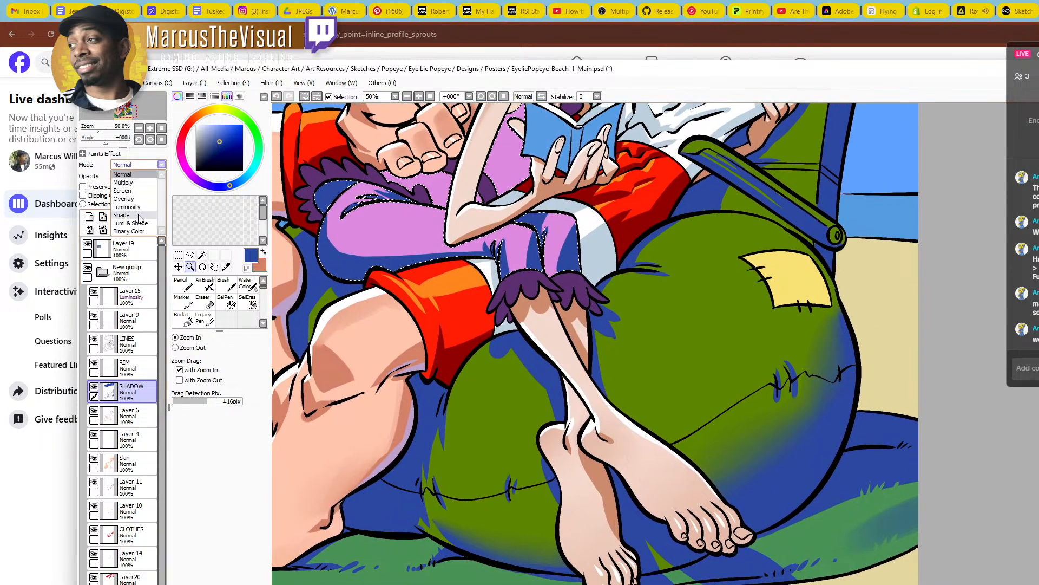
left_click(129, 177)
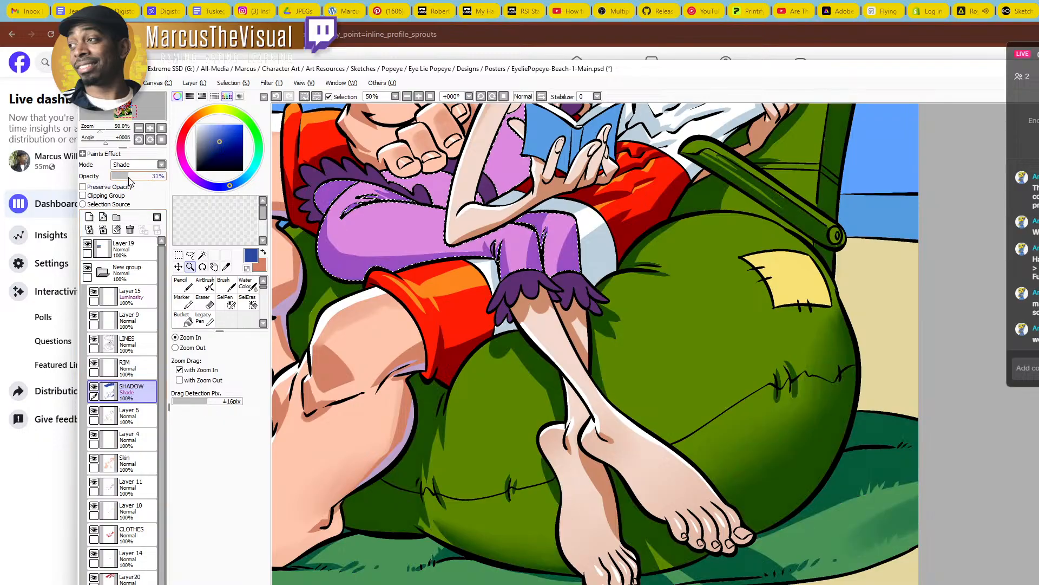
left_click_drag(129, 178, 133, 179)
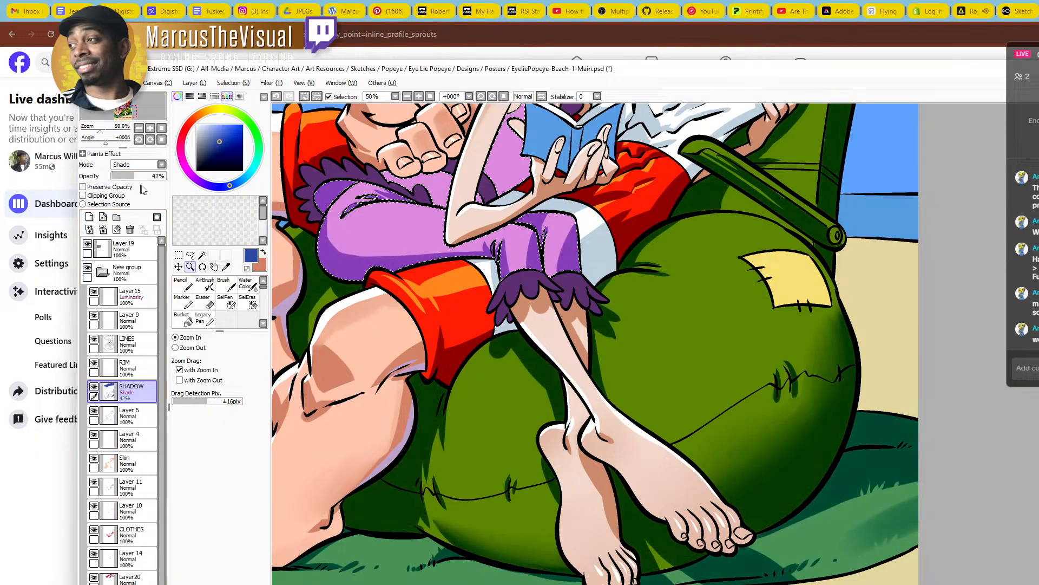
Examine the shadows on the beanbag, around Olive Oyl's feet and beneath her leg ruffles up close
left_click_drag(589, 352, 629, 339)
left_click_drag(842, 501, 848, 467)
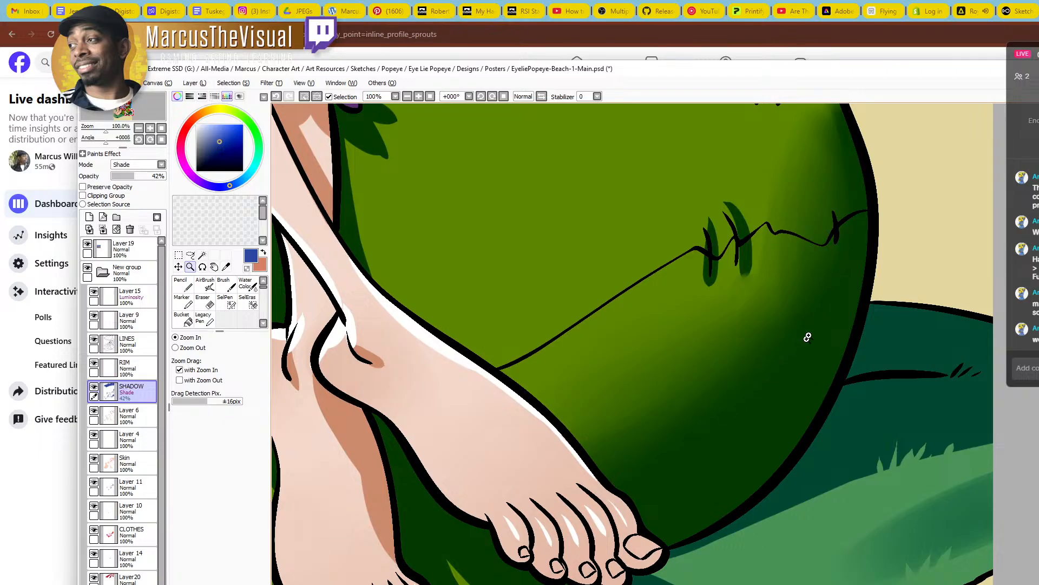
left_click(765, 391, "alt")
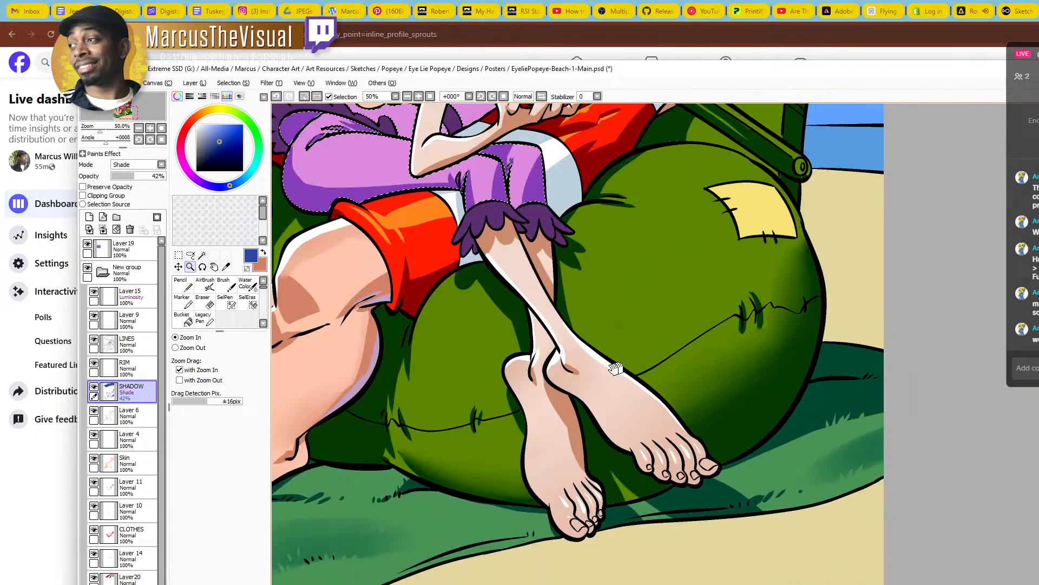
left_click_drag(623, 369, 746, 488)
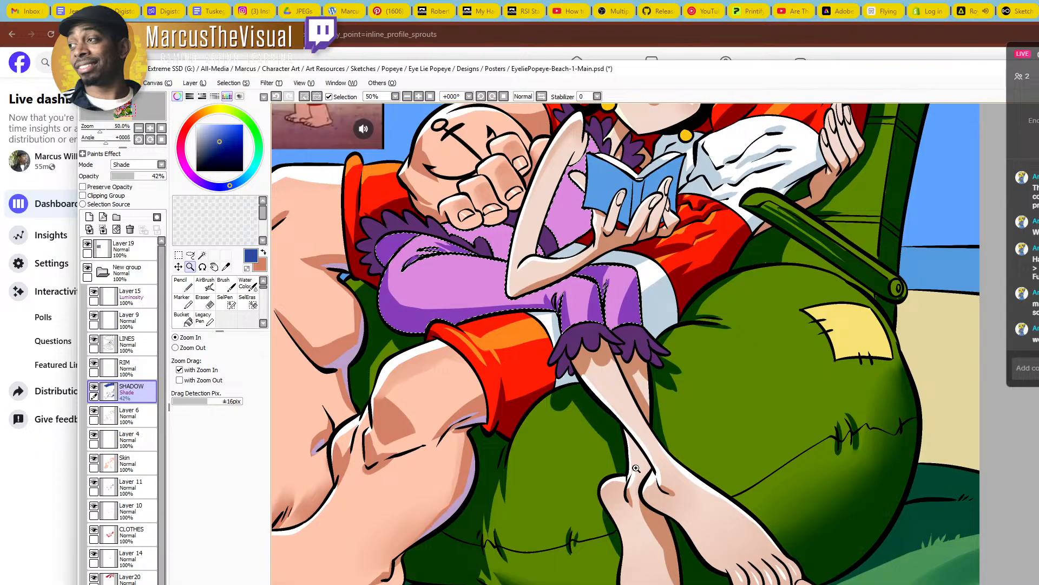
left_click(615, 405)
left_click(617, 411)
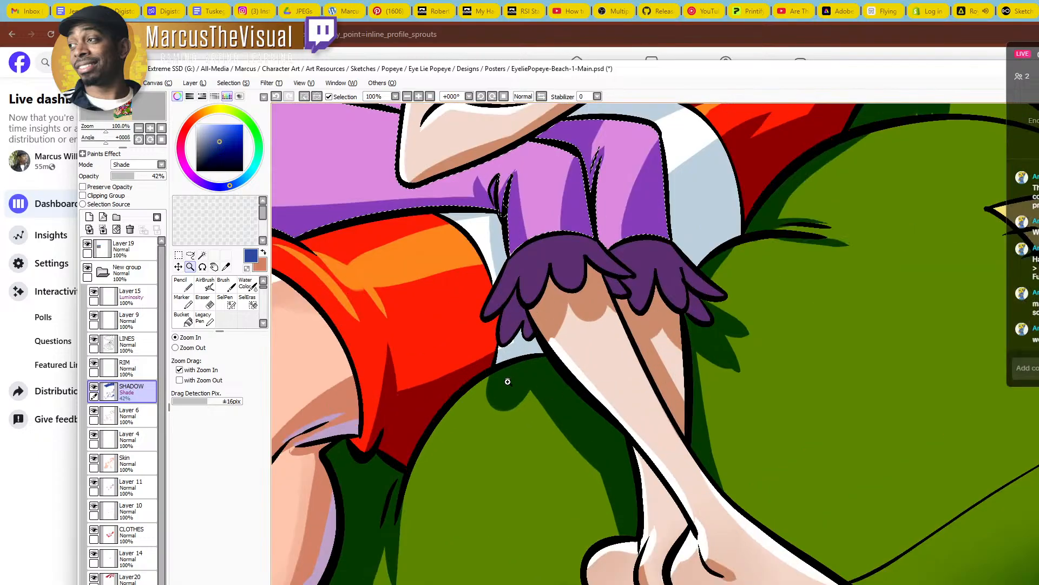
left_click(599, 436)
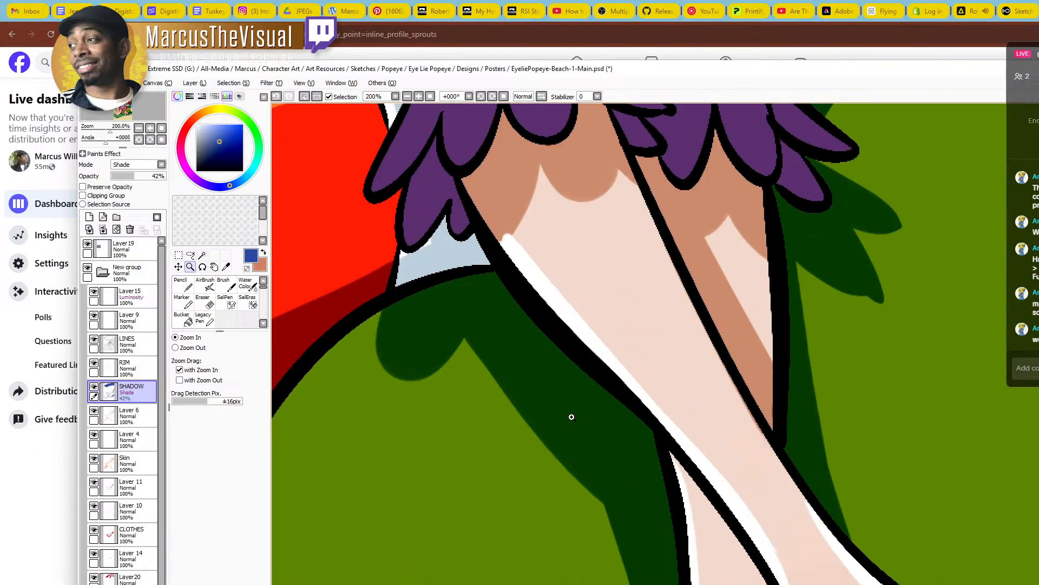
left_click(628, 477, "alt")
left_click(628, 477, "alt")
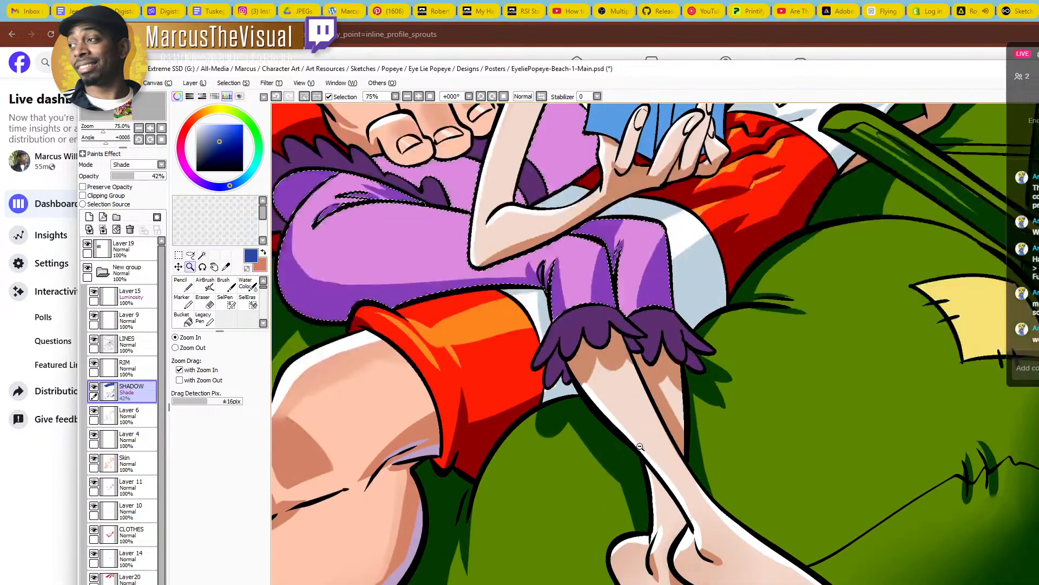
Hide and show the SHADOW layer to compare the artwork with and without shadows, then review the couple on the beanbag
left_click(94, 388)
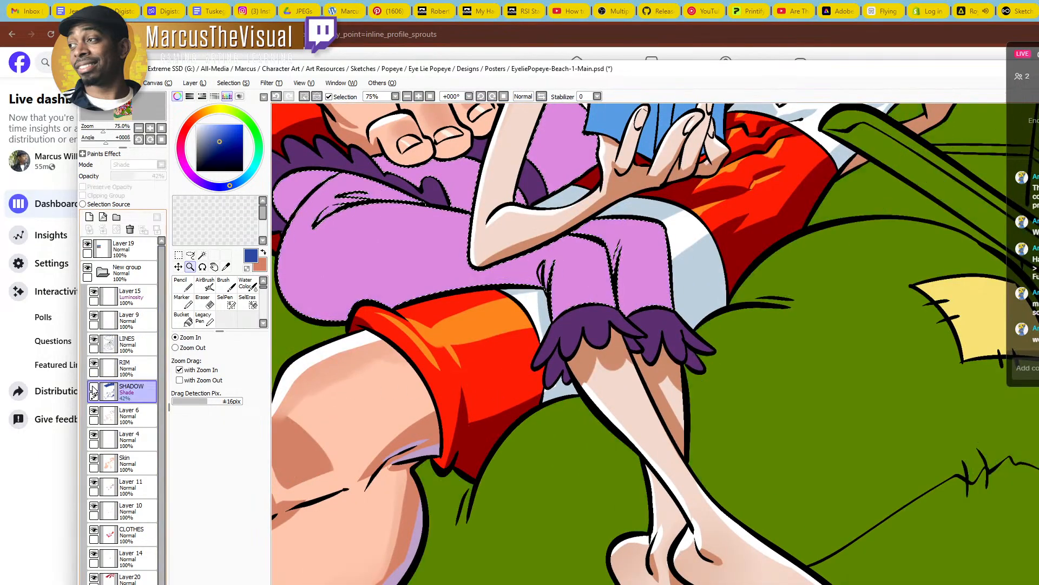
left_click(93, 388)
scroll(644, 351, "down", 3)
left_click_drag(671, 355, 682, 431)
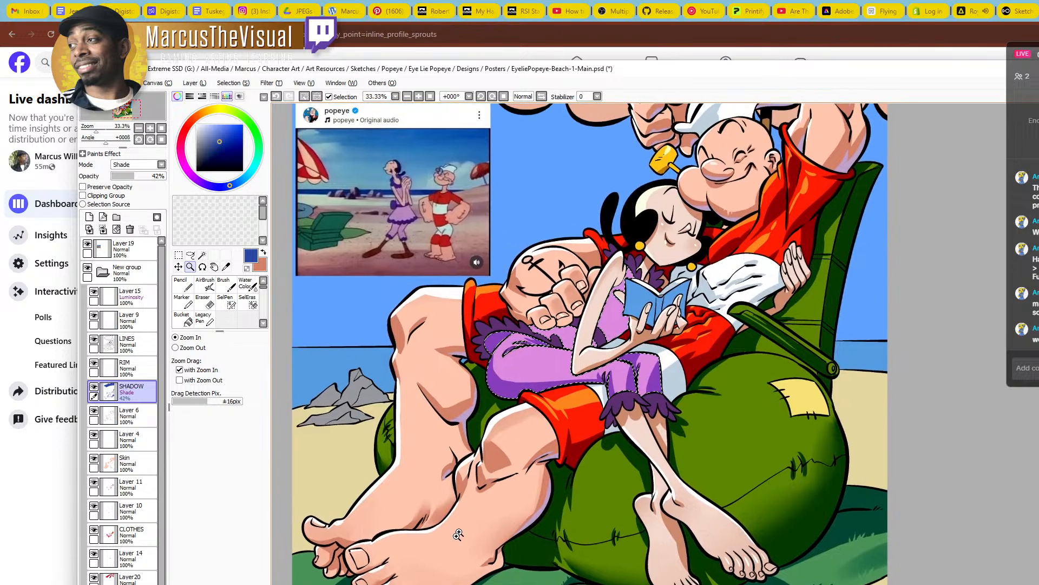
Paint a hard-edged shadow on the woman's purple bodice between her arm and the book, using the Pencil on the SHADOW layer
mouse_move(707, 392)
left_mouse_down()
mouse_move(636, 501)
mouse_move(647, 476)
left_mouse_up()
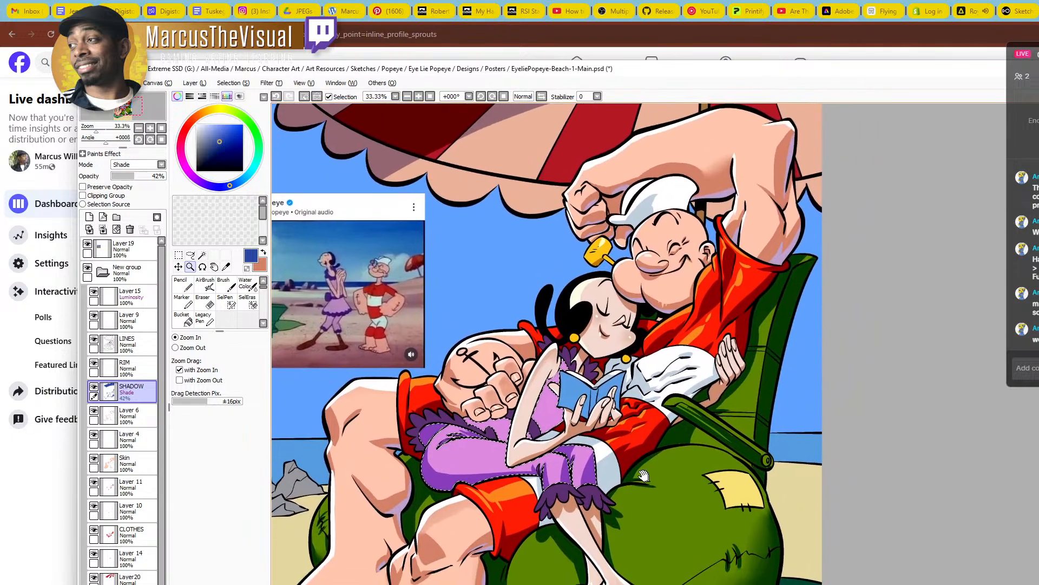
double_click(542, 426)
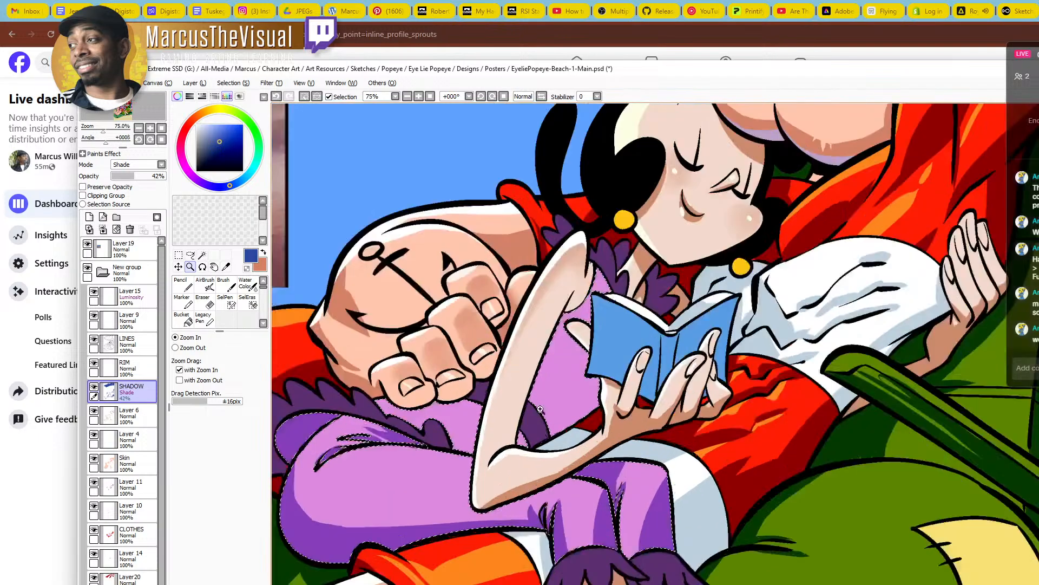
left_click_drag(495, 459, 580, 503)
left_click(523, 455)
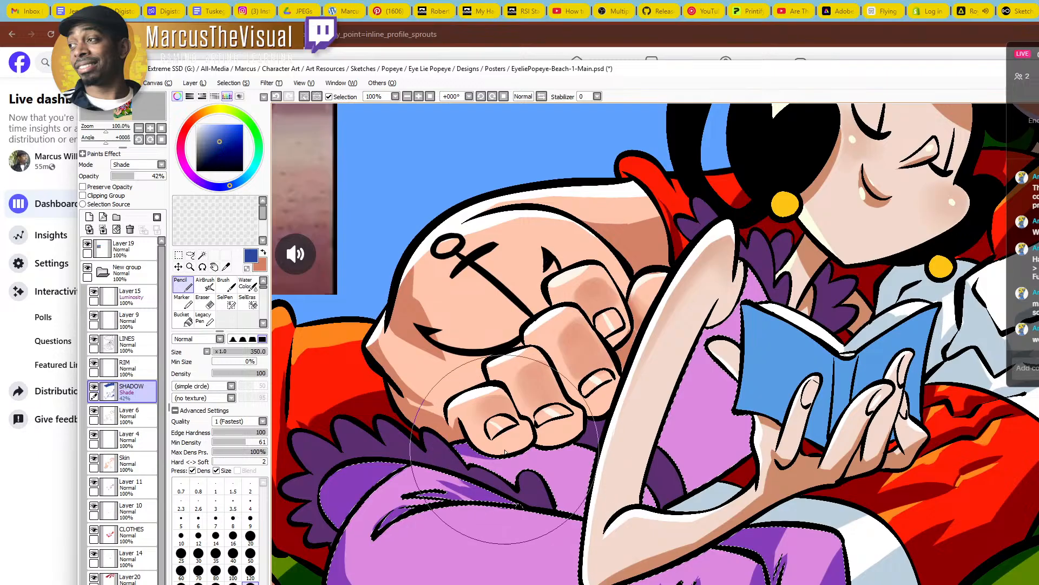
left_click_drag(529, 450, 579, 446)
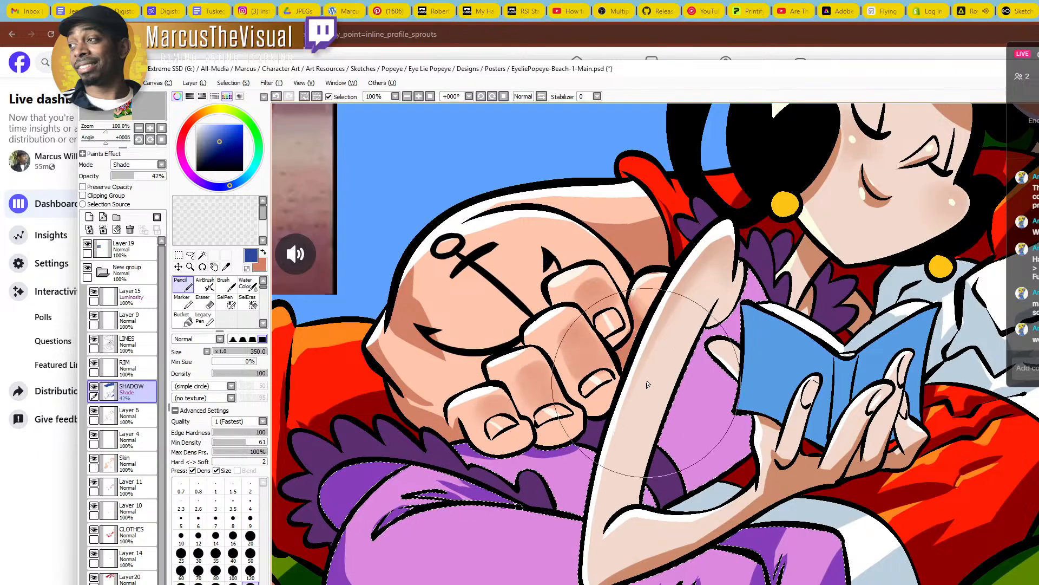
left_click_drag(702, 324, 663, 408)
key("ctrl+z")
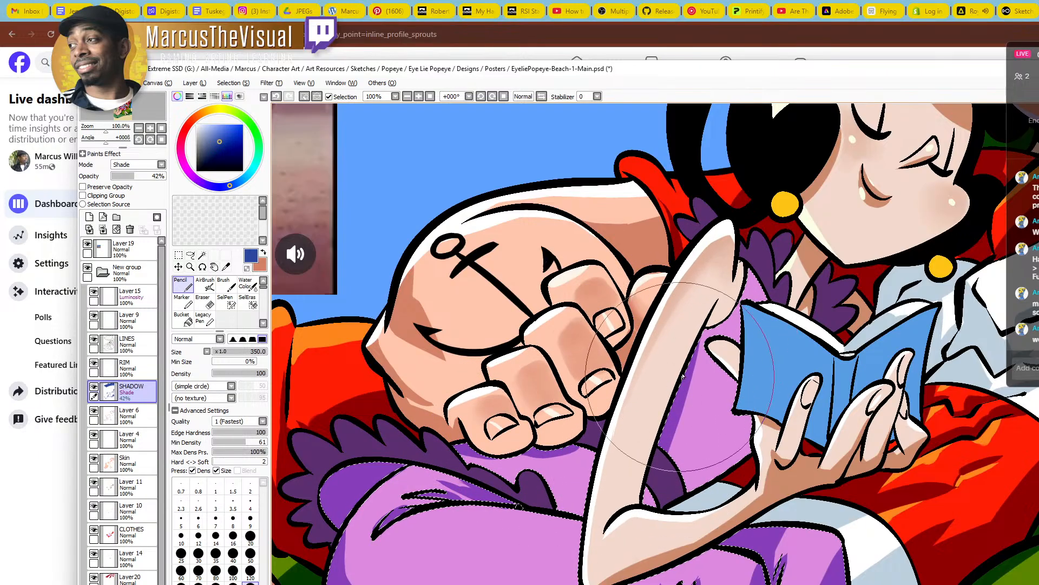
left_click_drag(709, 314, 670, 447)
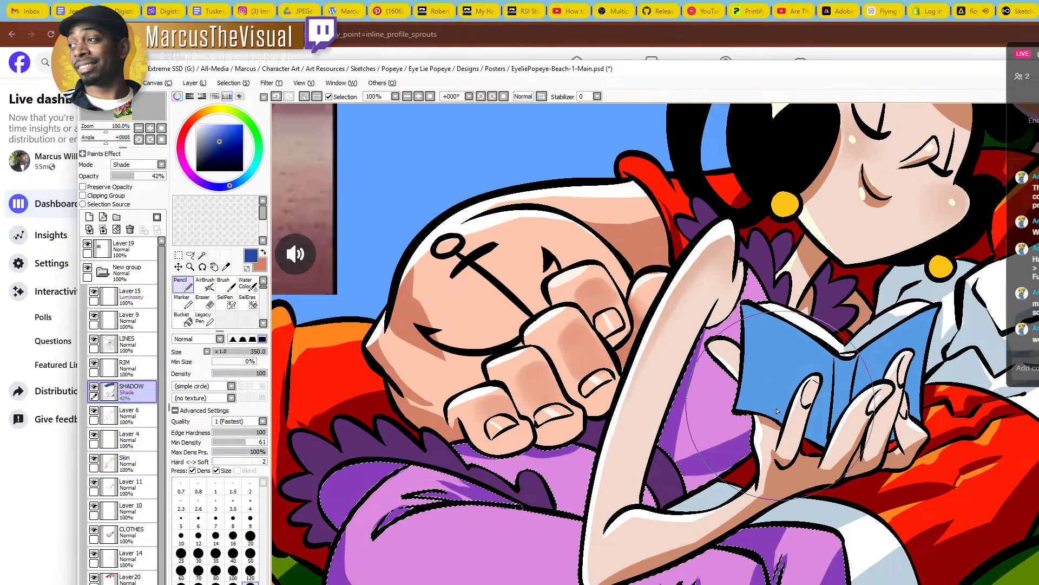
left_click_drag(764, 441, 691, 476)
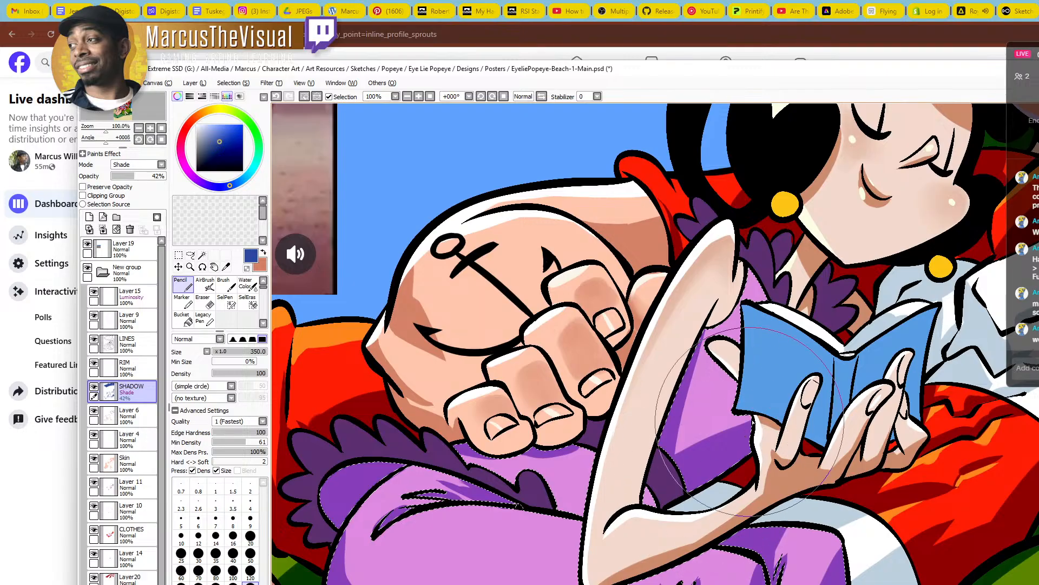
Soften the bodice shadow into a gradient using the Water Color brush at size 120
key("c")
key("[")
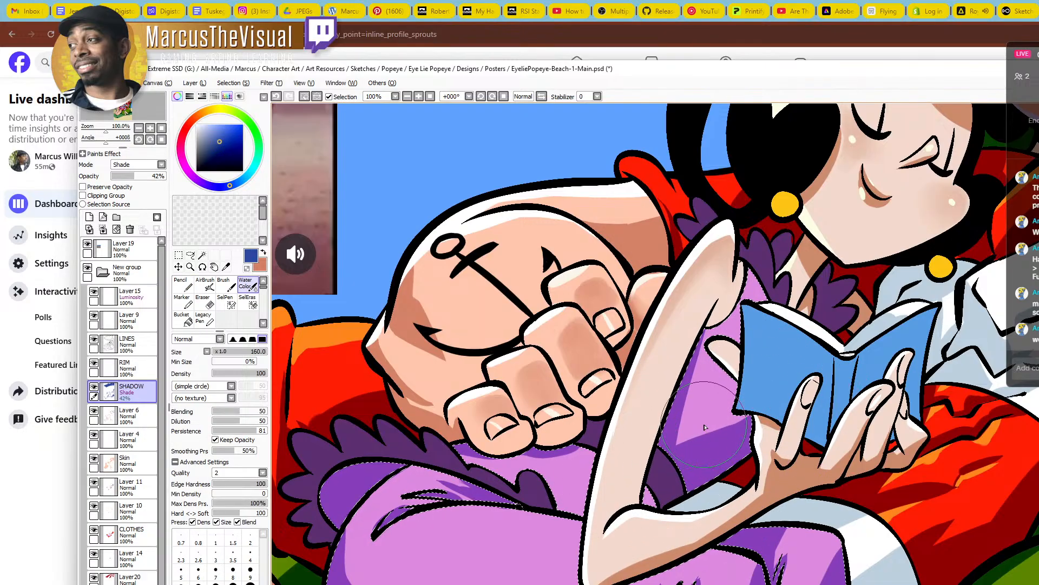
left_click_drag(698, 436, 690, 439)
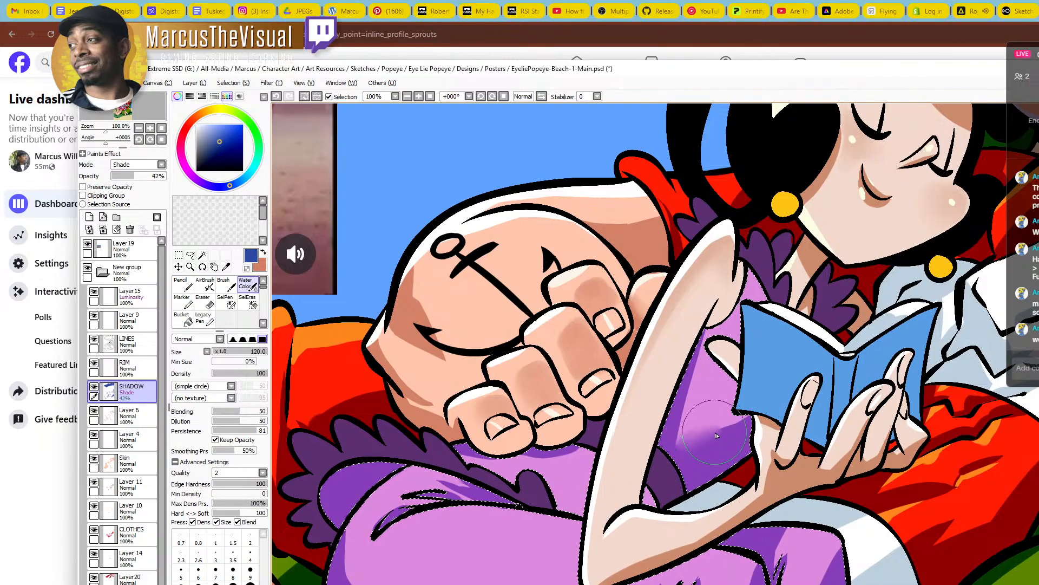
left_click_drag(758, 415, 686, 451)
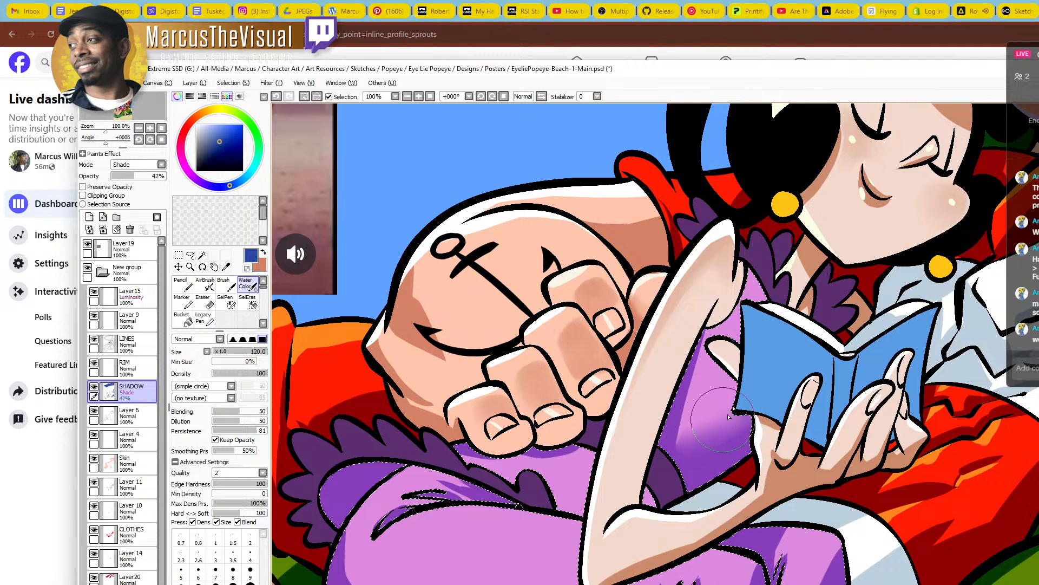
left_click_drag(761, 350, 696, 408)
Add a Pencil shadow to the purple clothing beneath the clenched fist and switch to the Water Color brush for blending
key("n")
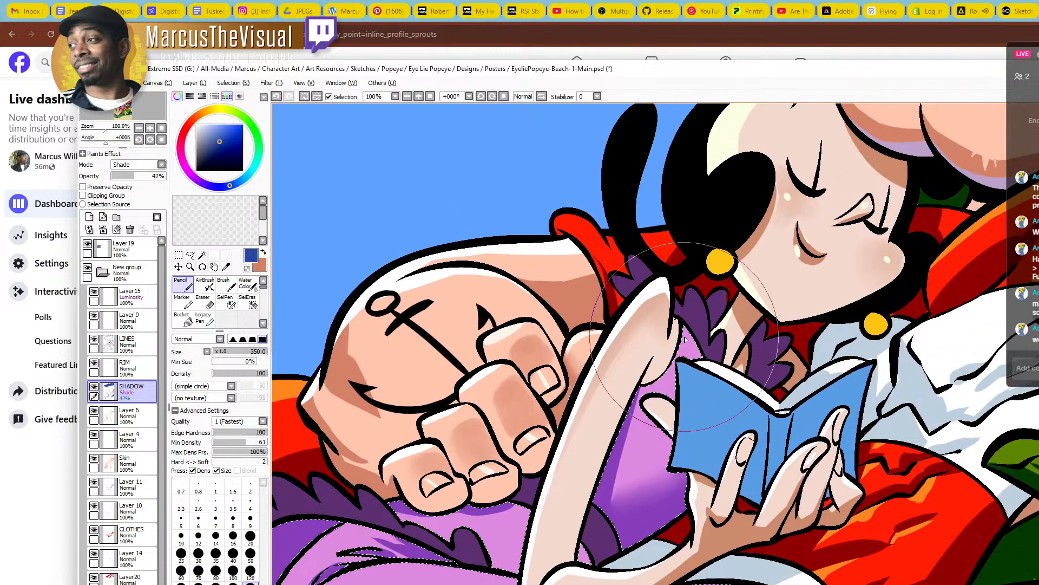
left_click_drag(677, 371, 846, 285)
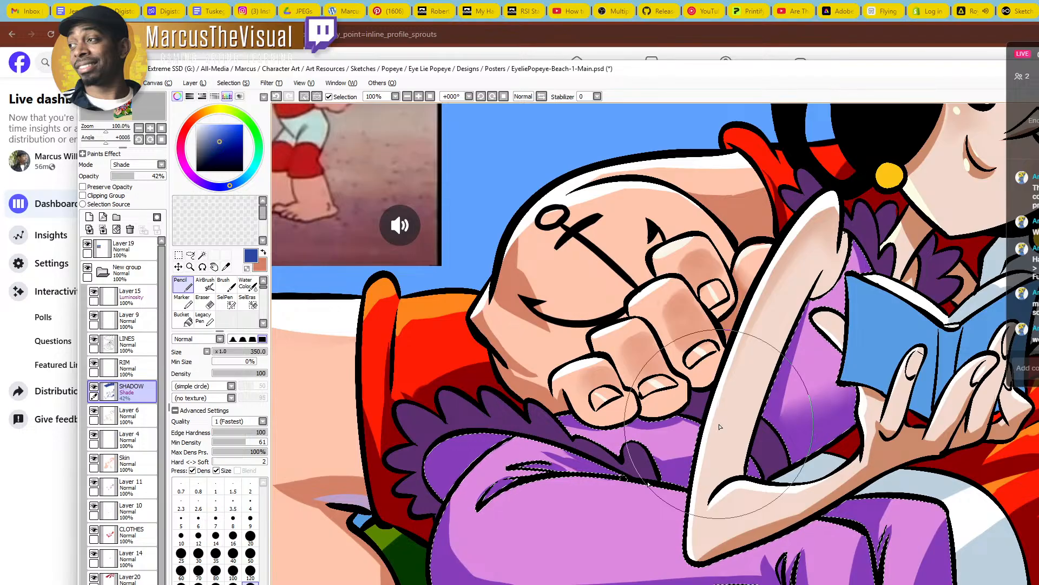
left_click_drag(720, 427, 587, 437)
key("c")
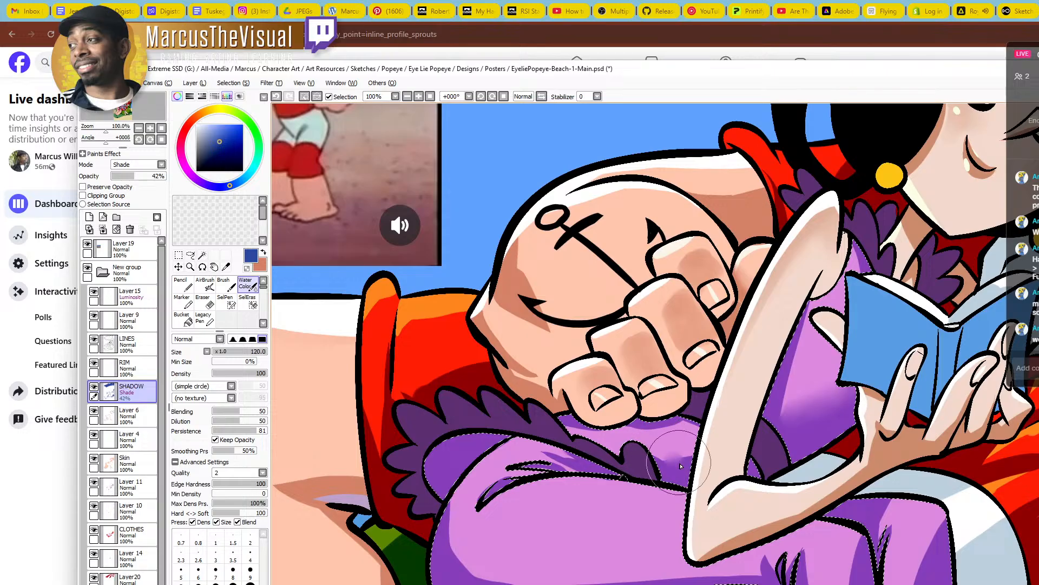
Blend the shadow around the rounded underside of the woman's purple thigh with the Water Color brush at size 160
key("ctrl+space")
scroll(675, 447, "down", 3)
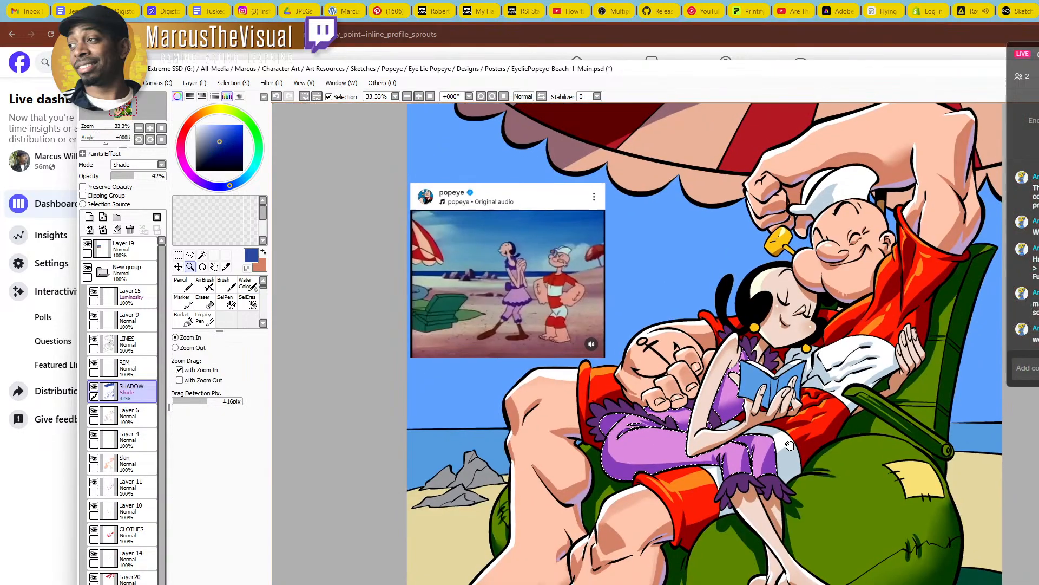
left_click_drag(658, 460, 595, 433)
scroll(594, 432, "up", 1)
scroll(594, 432, "up", 1)
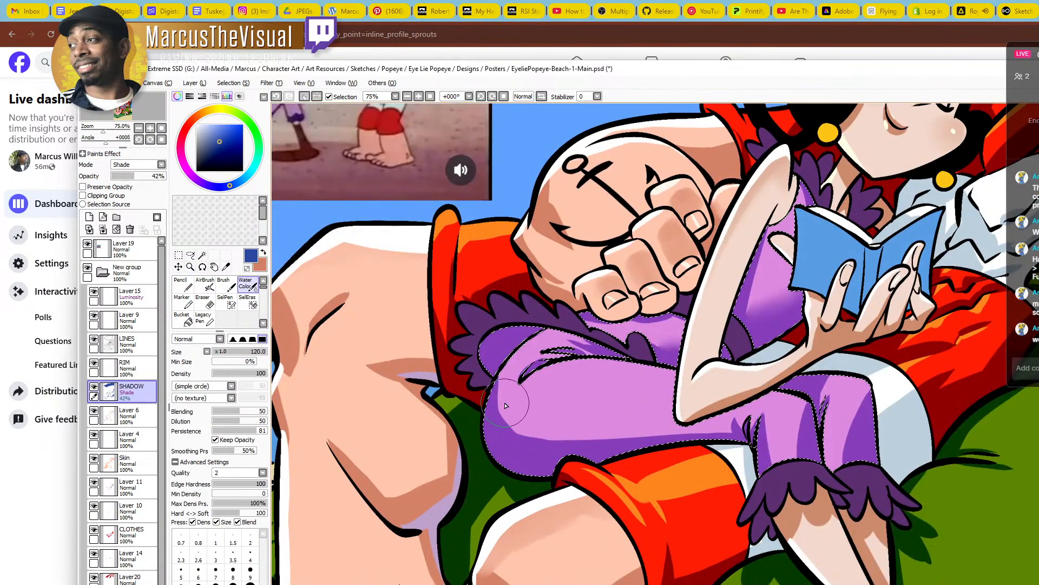
mouse_move(497, 397)
left_mouse_down()
mouse_move(594, 420)
mouse_move(502, 412)
mouse_move(662, 421)
mouse_move(524, 427)
mouse_move(690, 416)
mouse_move(523, 447)
mouse_move(713, 437)
mouse_move(592, 443)
mouse_move(706, 435)
mouse_move(514, 421)
mouse_move(510, 386)
mouse_move(557, 422)
mouse_move(505, 379)
mouse_move(571, 424)
left_mouse_up()
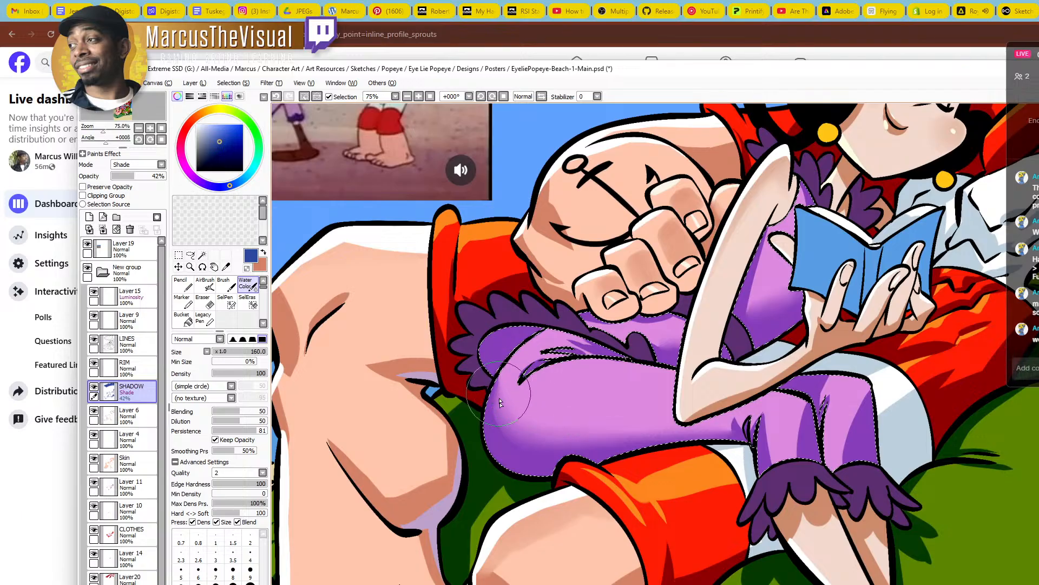
left_click_drag(500, 402, 545, 443)
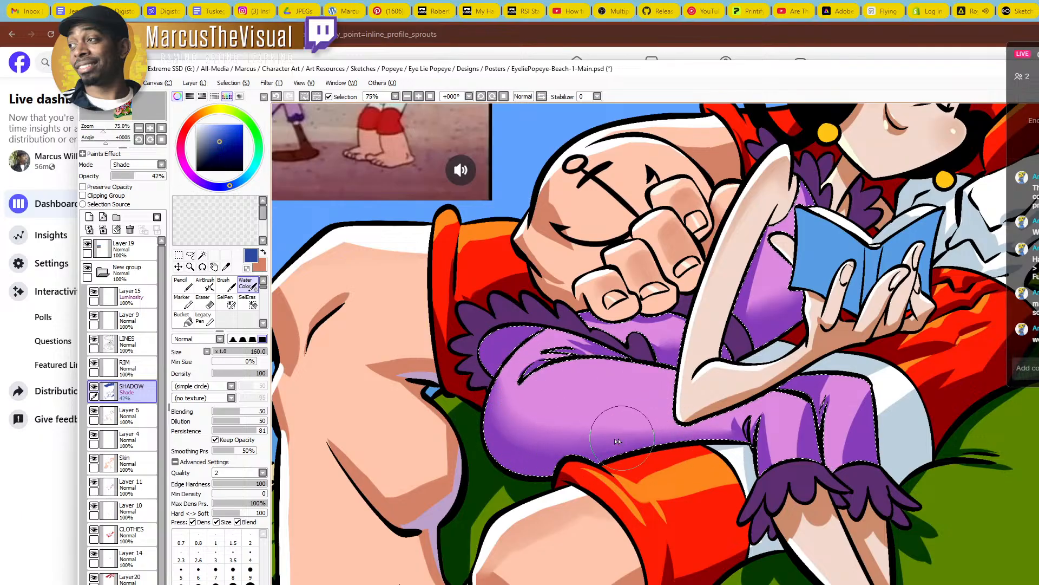
left_click_drag(618, 440, 495, 425)
mouse_move(594, 426)
left_mouse_down()
mouse_move(645, 420)
mouse_move(520, 420)
left_mouse_up()
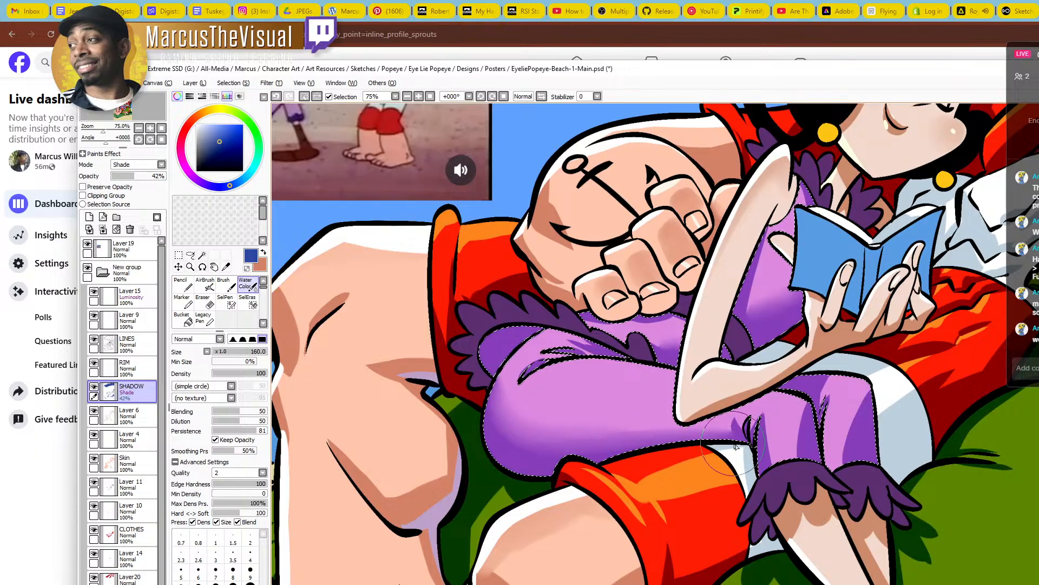
left_click_drag(947, 411, 844, 419)
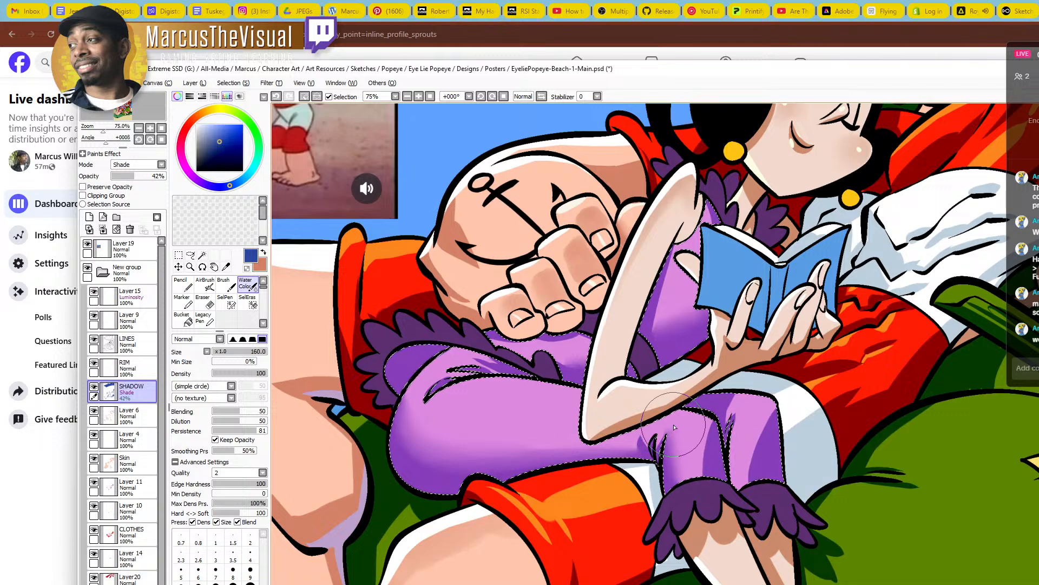
left_click(691, 426, "ctrl+alt")
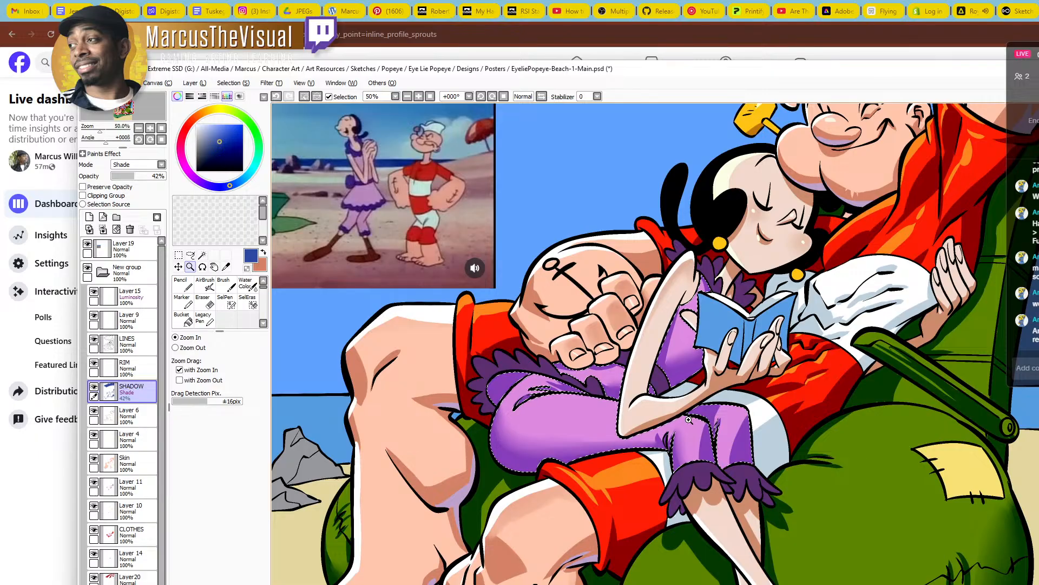
Blend the shadows around the hip folds and beneath the fist with the Water Color brush at size 80
left_click(659, 445, "alt")
left_click_drag(661, 444, 687, 401)
left_click(734, 380, "ctrl")
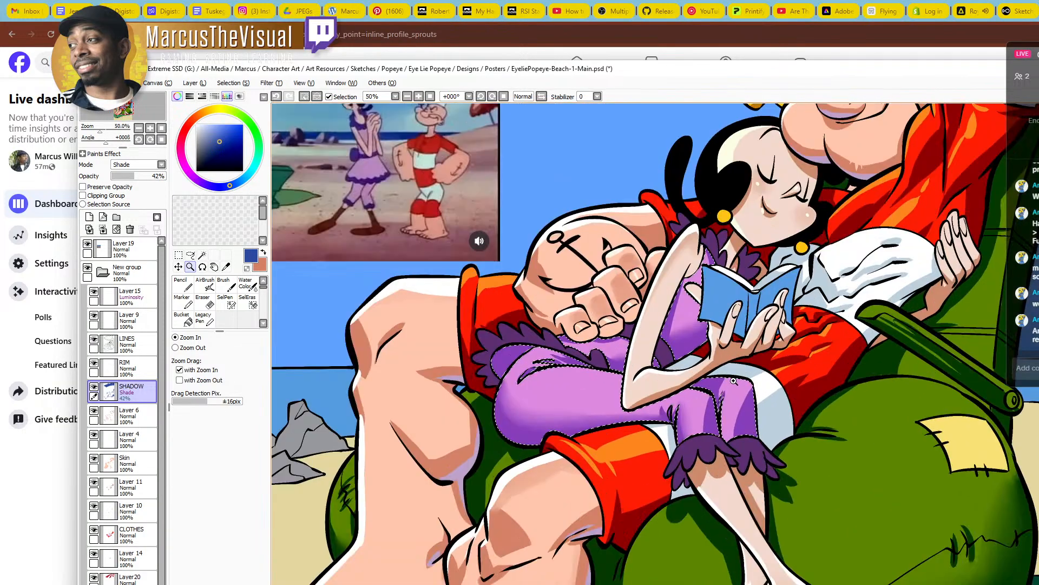
left_click(677, 380)
left_click(688, 361, "alt")
left_click(687, 362, "alt")
left_click_drag(639, 350, 637, 367)
left_click(574, 367)
left_click(574, 367)
left_click(584, 363)
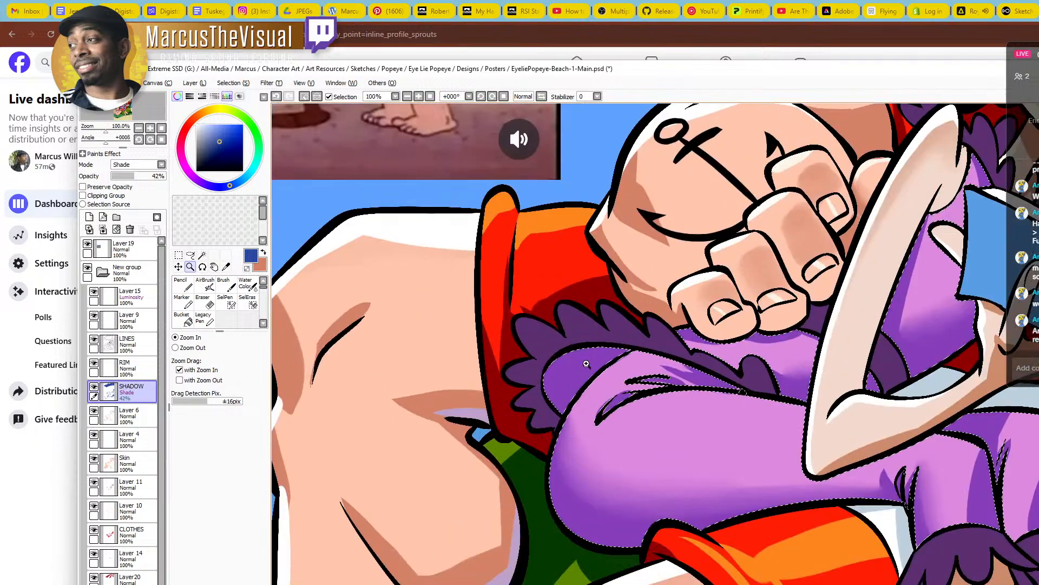
key("n")
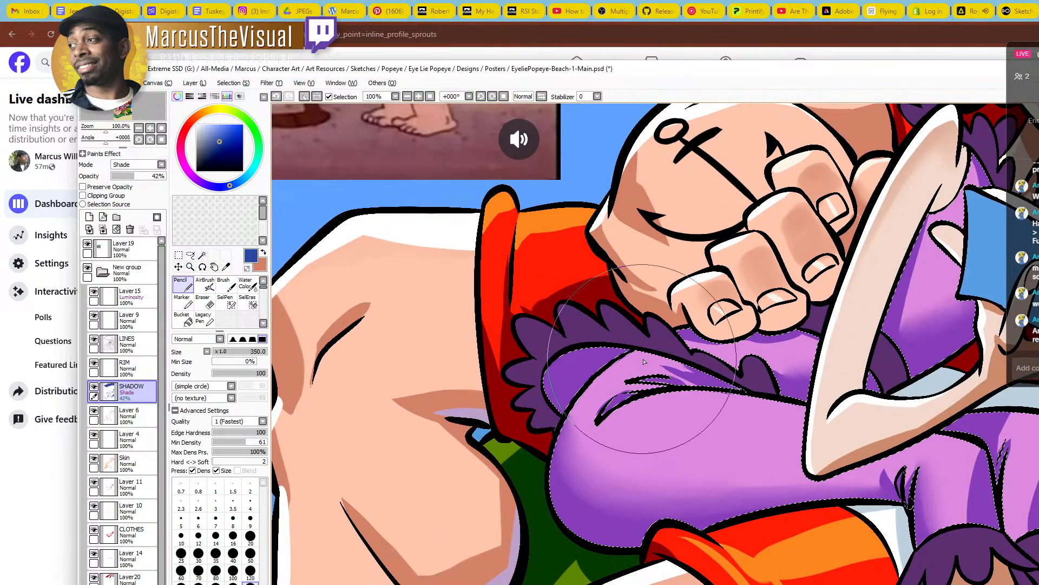
key("c")
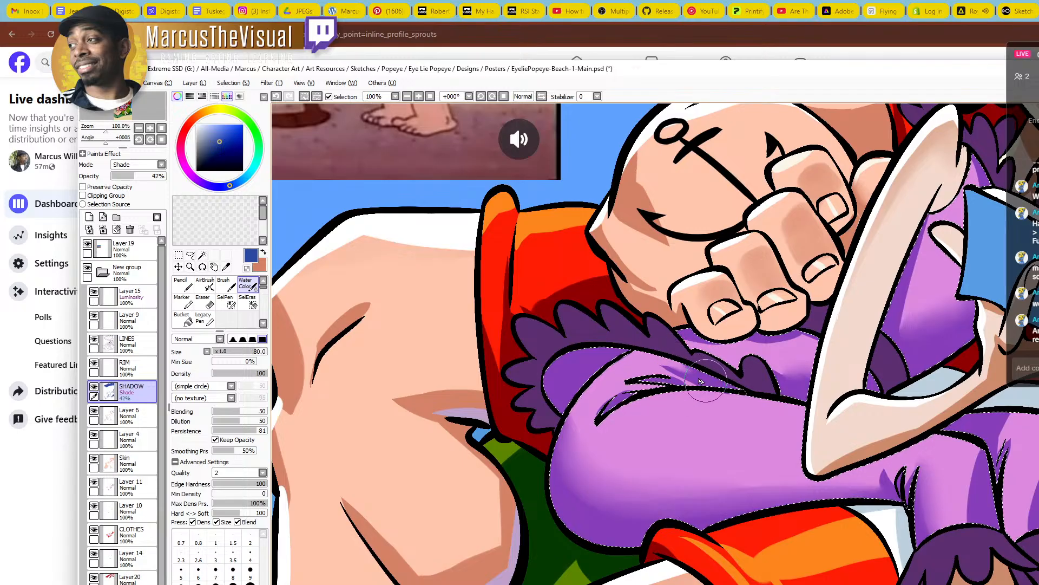
mouse_move(700, 382)
left_mouse_down()
mouse_move(647, 360)
mouse_move(720, 391)
left_mouse_up()
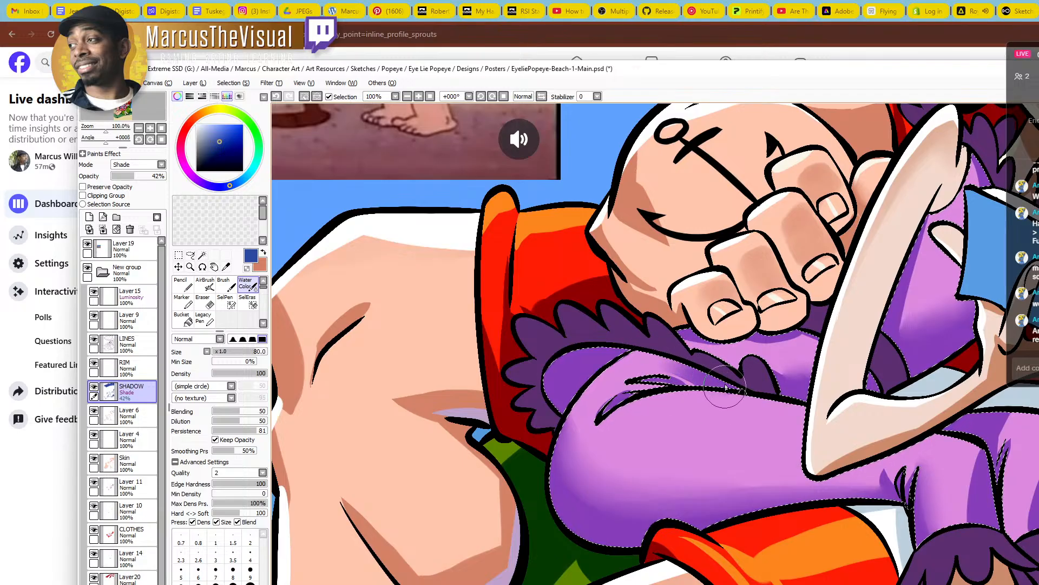
left_click_drag(778, 364, 799, 386)
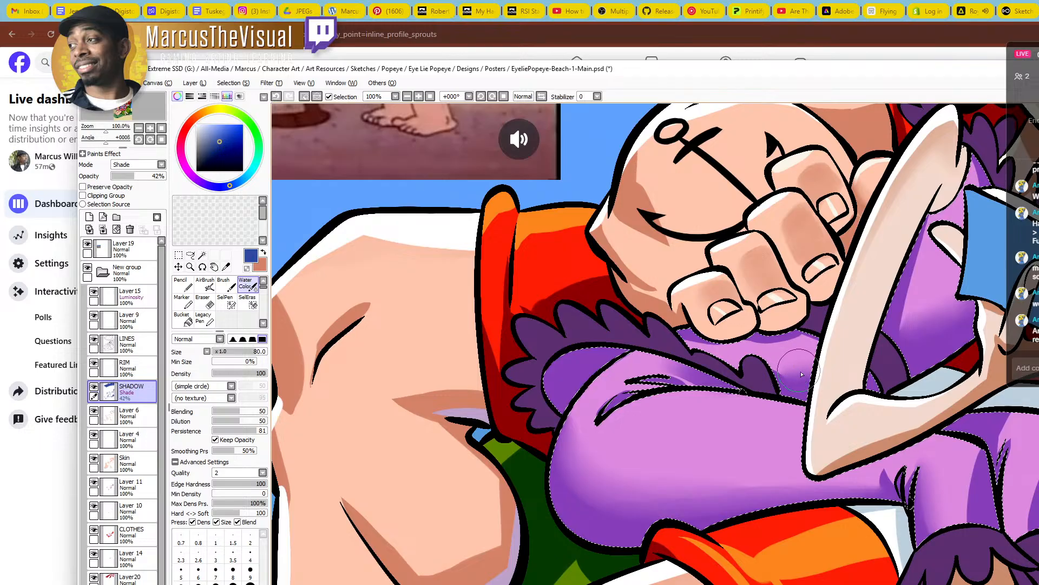
Examine the shading of the purple outfit against the whole poster and around the knees
key("z")
scroll(779, 341, "down", 2)
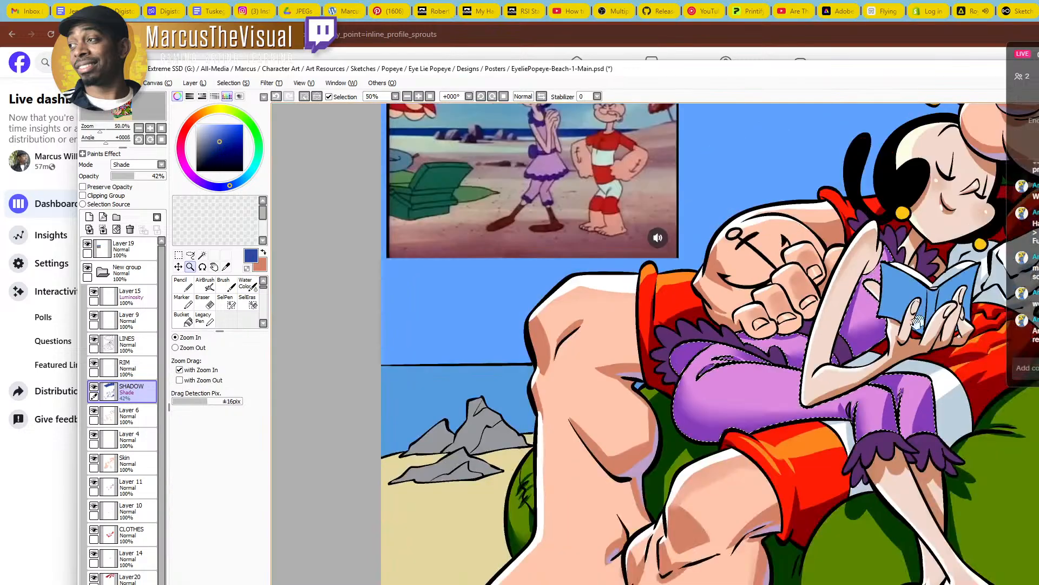
left_click_drag(844, 400, 704, 466)
scroll(656, 503, "down", 1)
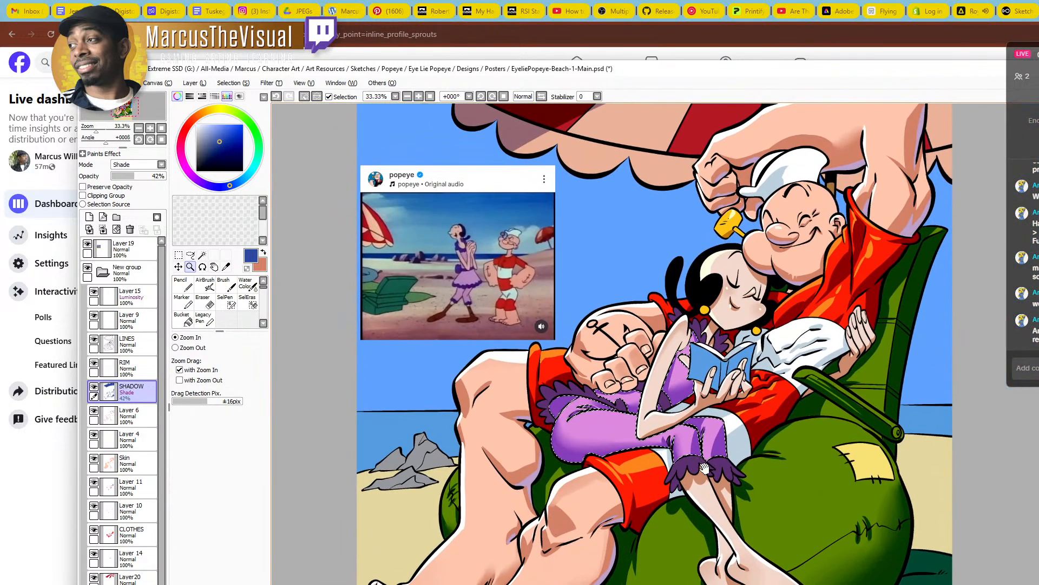
scroll(715, 433, "up", 2)
key("c")
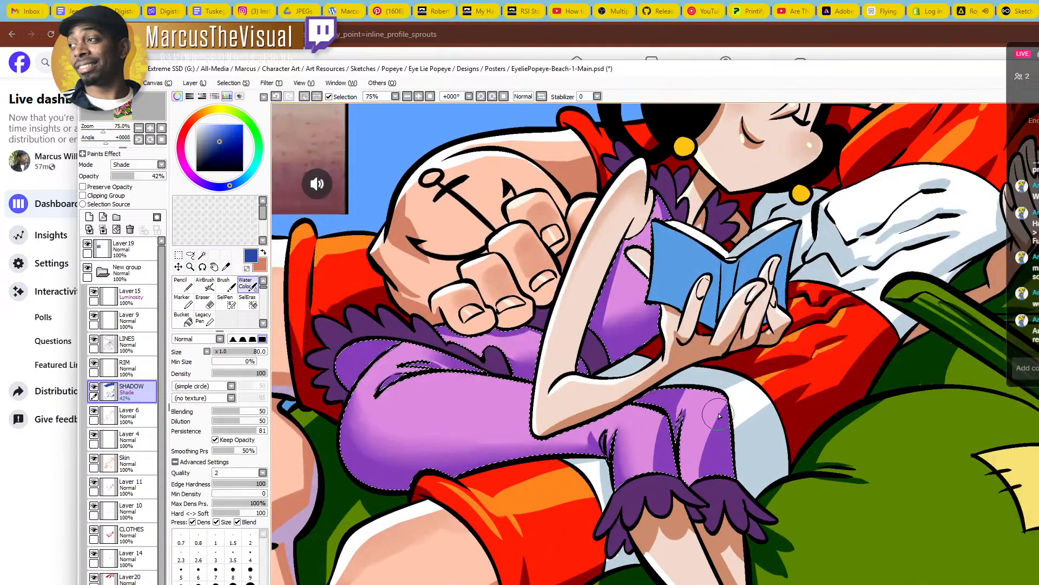
key("z")
scroll(721, 415, "down", 2)
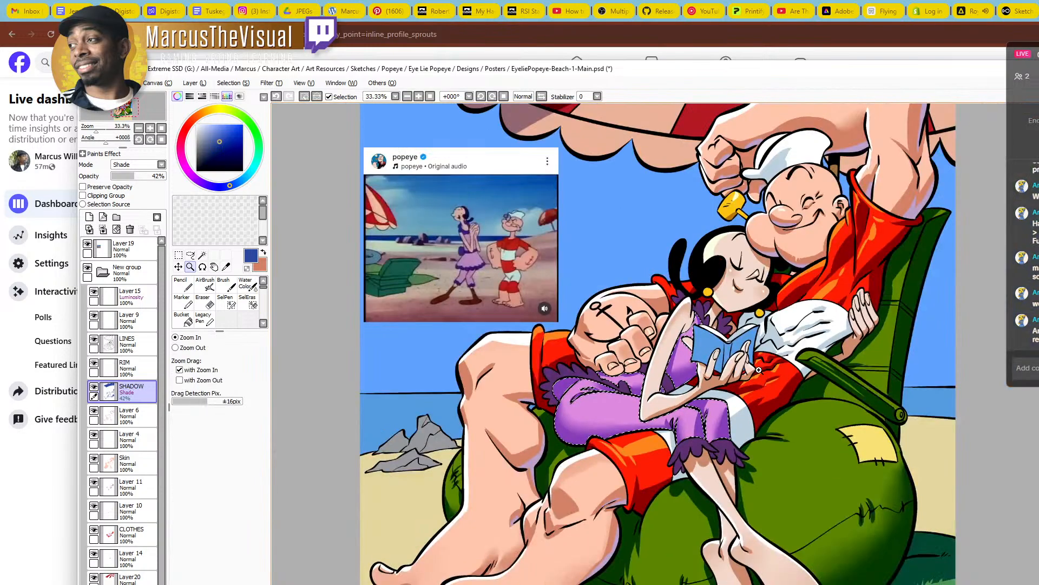
left_click_drag(721, 465, 675, 465)
Paint a white rim highlight along the upper edge of the purple thigh on the RIM layer, using the Pencil at size 100
left_click(111, 364)
key("x")
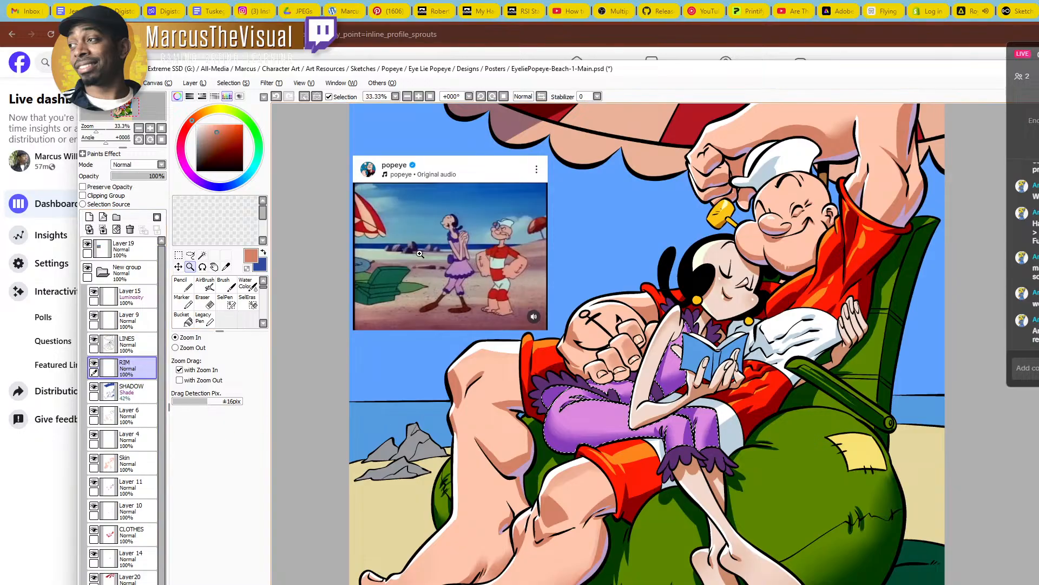
right_click(781, 326)
left_click(531, 388)
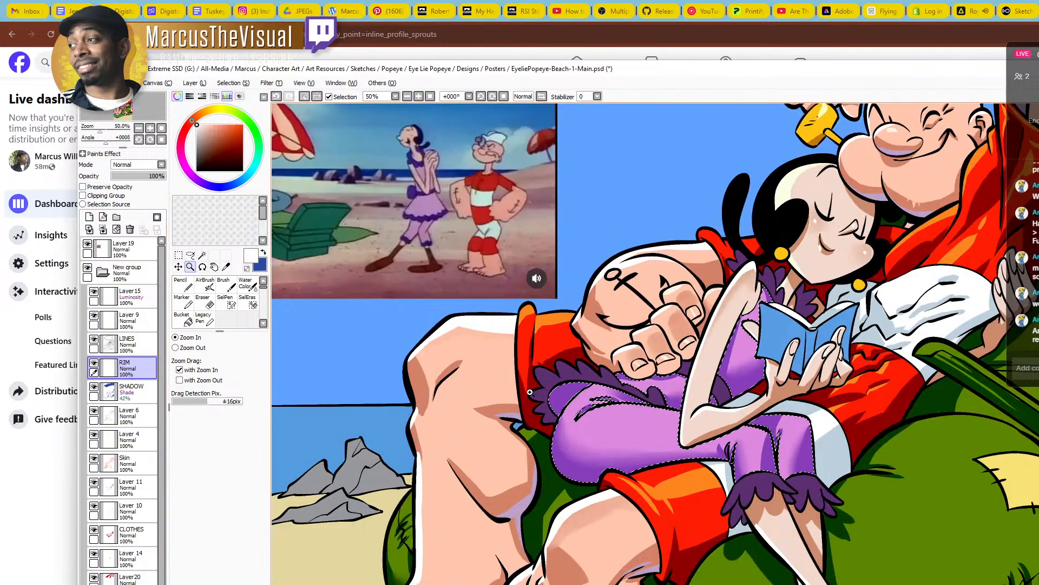
left_click(531, 389)
left_click(531, 388)
key("n")
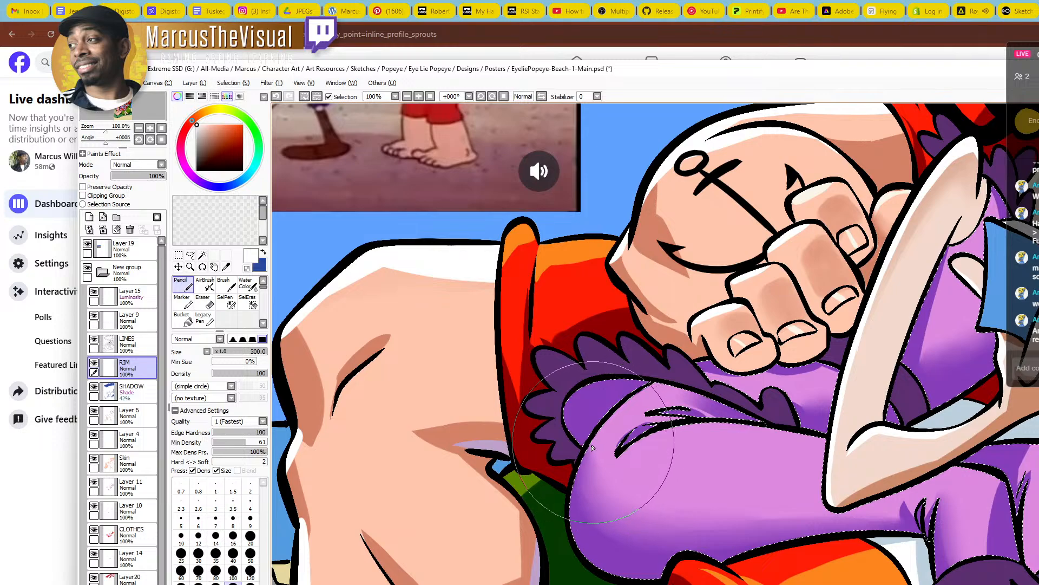
key("bracketleft")
key("bracketleft")
key("bracketleft")
key("bracketleft")
key("bracketleft")
key("bracketleft")
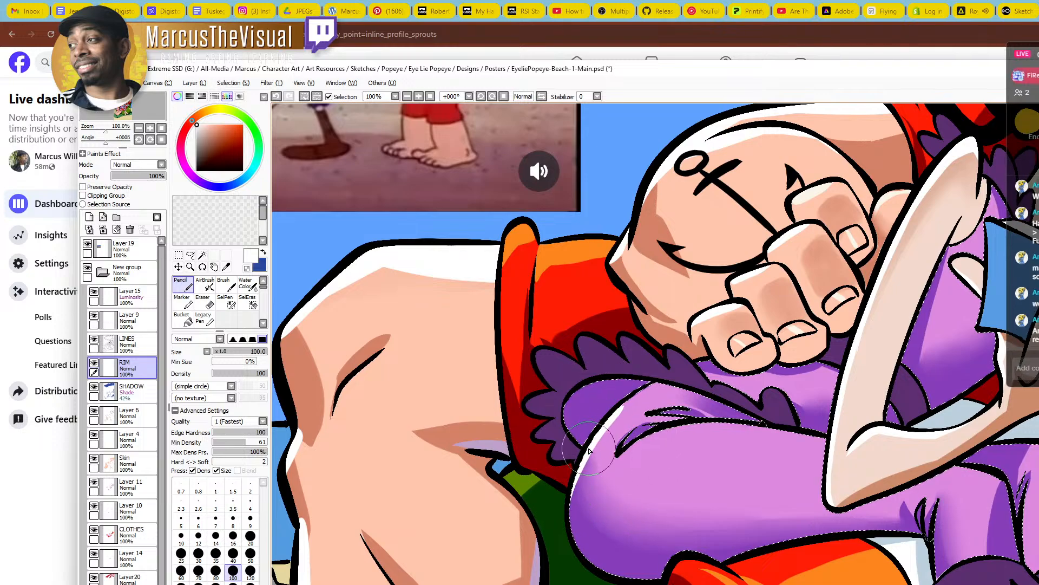
mouse_move(589, 449)
left_mouse_down()
mouse_move(652, 384)
mouse_move(606, 428)
mouse_move(639, 403)
left_mouse_up()
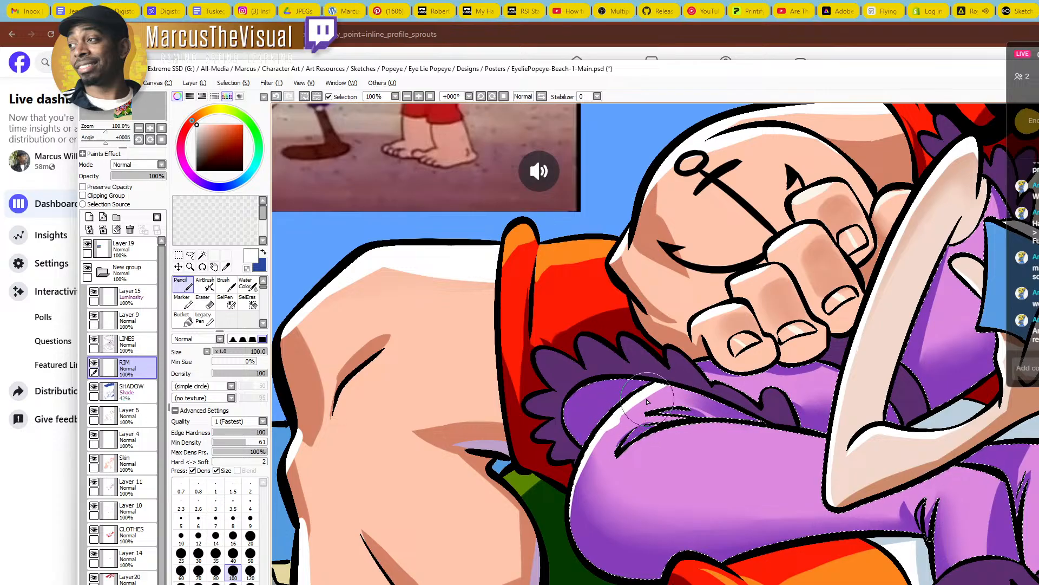
Extend the white rim highlight over the woman's purple hip and along the thigh edge beside the fold lines with the Pencil
left_click_drag(626, 408, 659, 392)
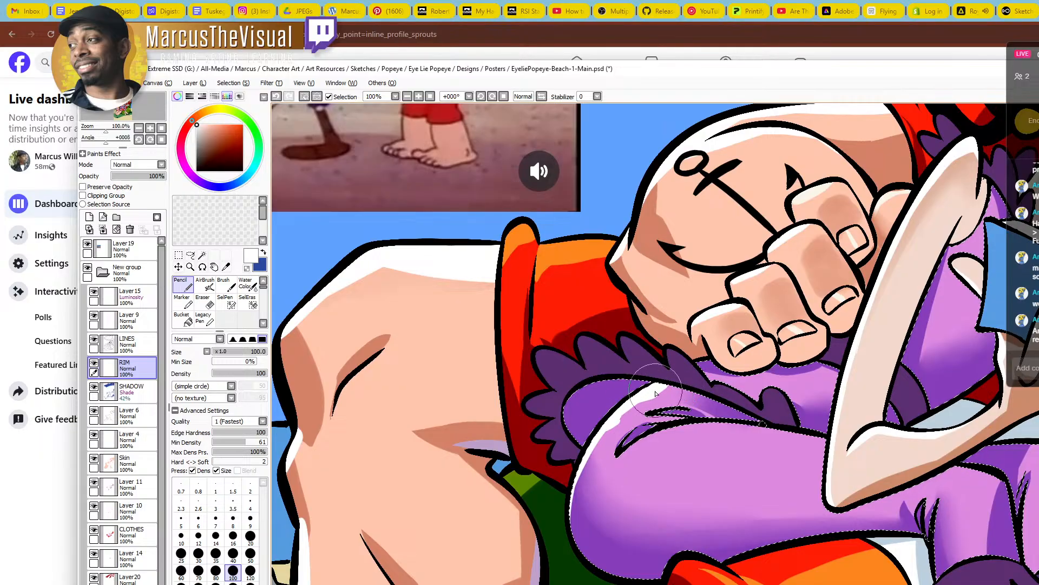
key("z")
key("ctrl+minus")
key("ctrl+minus")
left_click_drag(769, 409, 679, 416)
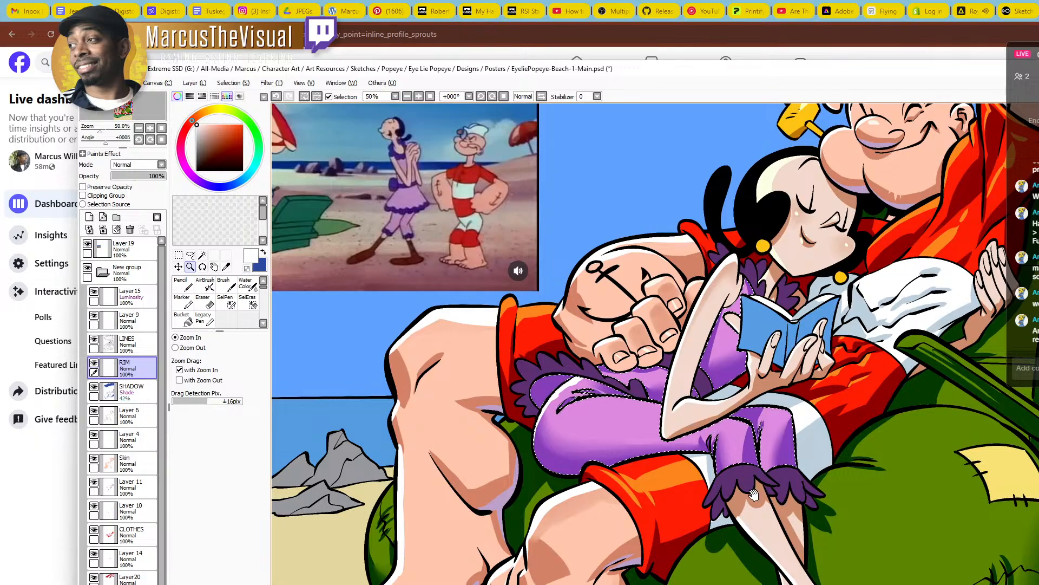
mouse_move(754, 495)
left_mouse_down()
mouse_move(795, 452)
mouse_move(822, 460)
mouse_move(793, 516)
mouse_move(839, 496)
left_mouse_up()
left_click(669, 406)
key("n")
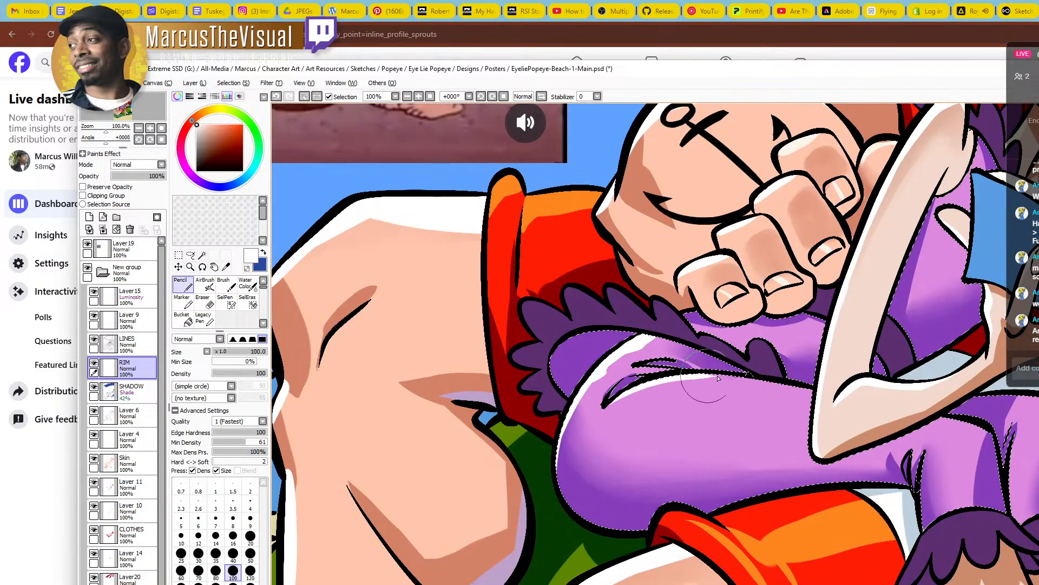
left_click_drag(852, 335, 790, 441)
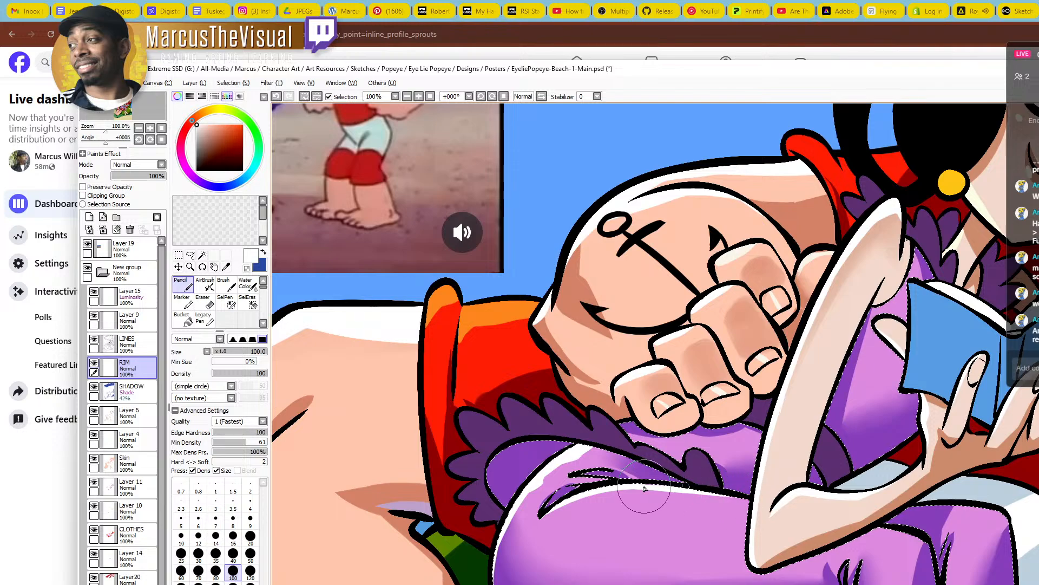
Paint white rim highlights along the upper edges of both purple knees on the RIM layer with the Pencil at size 100
left_click(675, 457, "ctrl+alt")
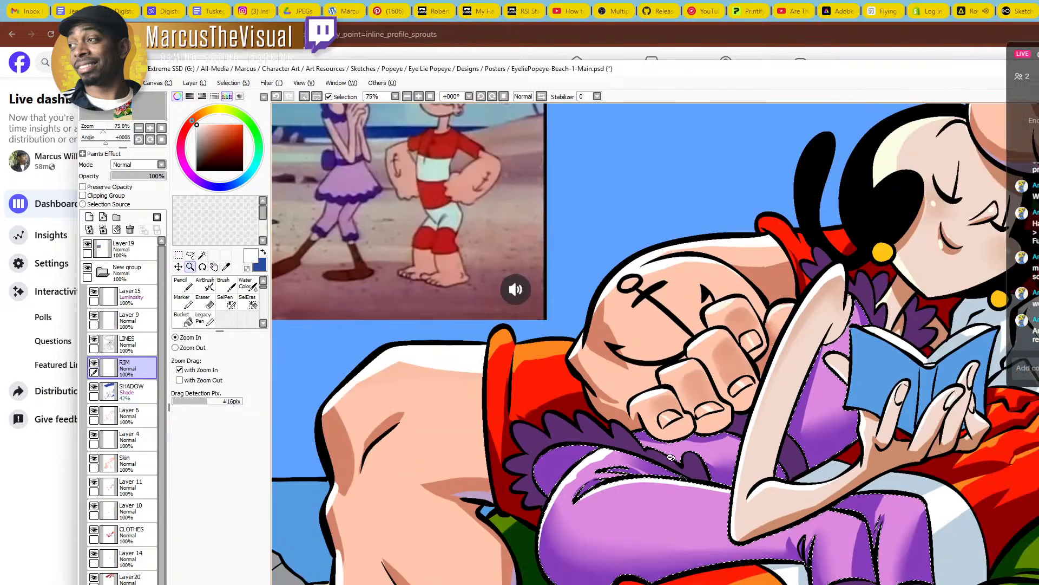
left_click(675, 457, "ctrl+alt")
left_click_drag(626, 401, 676, 390)
left_click(870, 459, "ctrl")
left_click(872, 457, "ctrl")
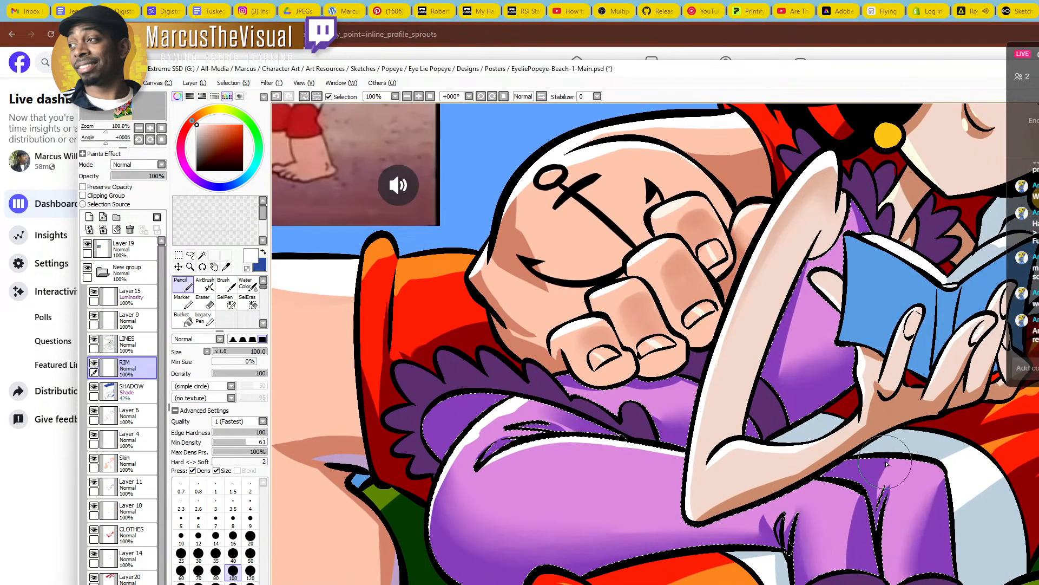
left_click_drag(888, 461, 976, 463)
key("ctrl+z")
key("ctrl+z")
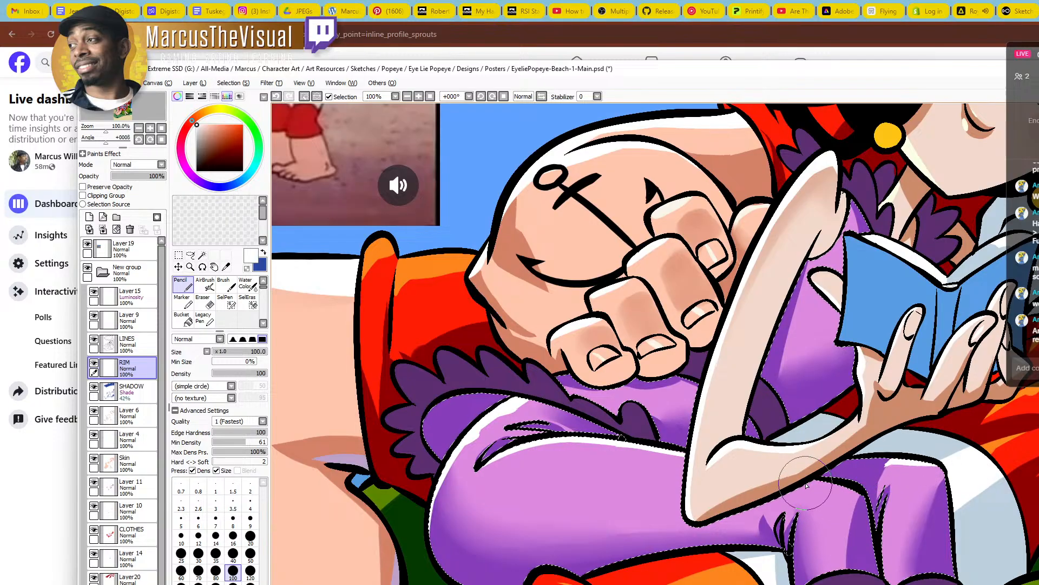
key("ctrl+z")
mouse_move(816, 476)
left_mouse_down()
mouse_move(865, 487)
mouse_move(868, 455)
mouse_move(720, 434)
left_mouse_up()
Clear the selection around the purple outfit and review its rim highlights against the whole poster
left_click(861, 459, "ctrl+alt")
left_click(862, 459, "ctrl+alt")
left_click(738, 462, "ctrl+alt")
left_click_drag(738, 463, 686, 462)
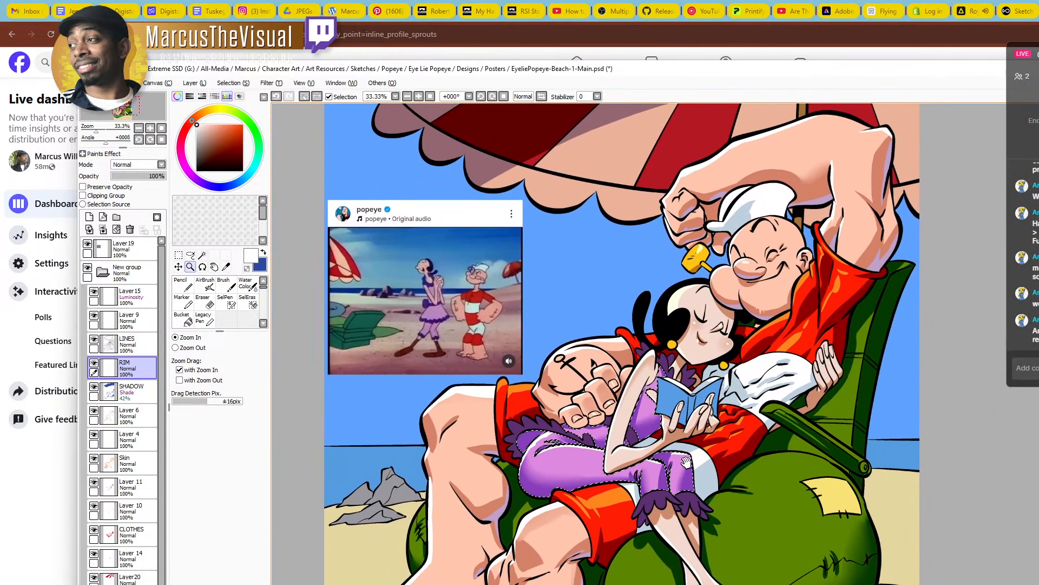
key("ctrl+d")
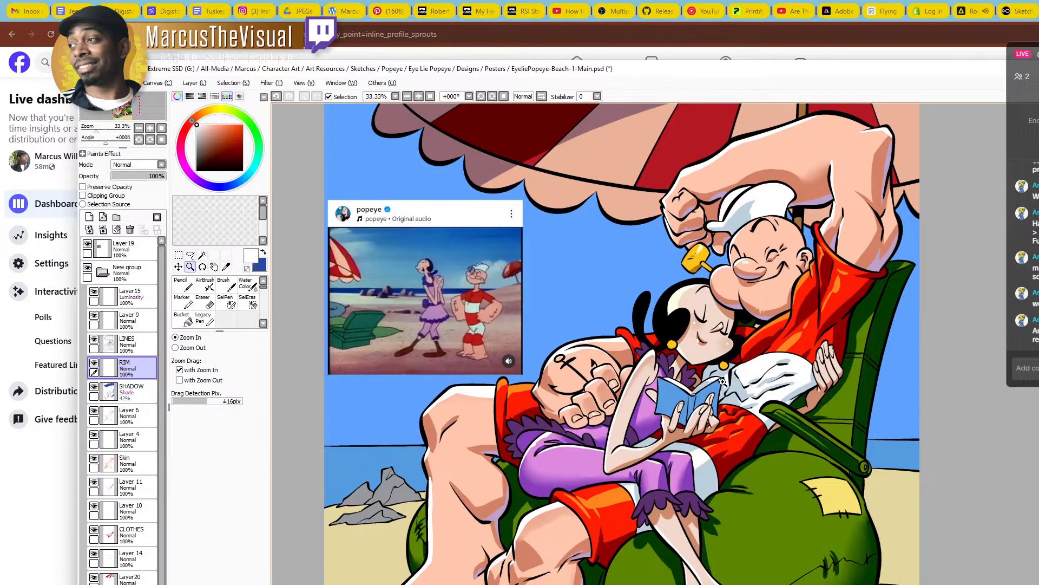
left_click_drag(739, 422, 757, 427)
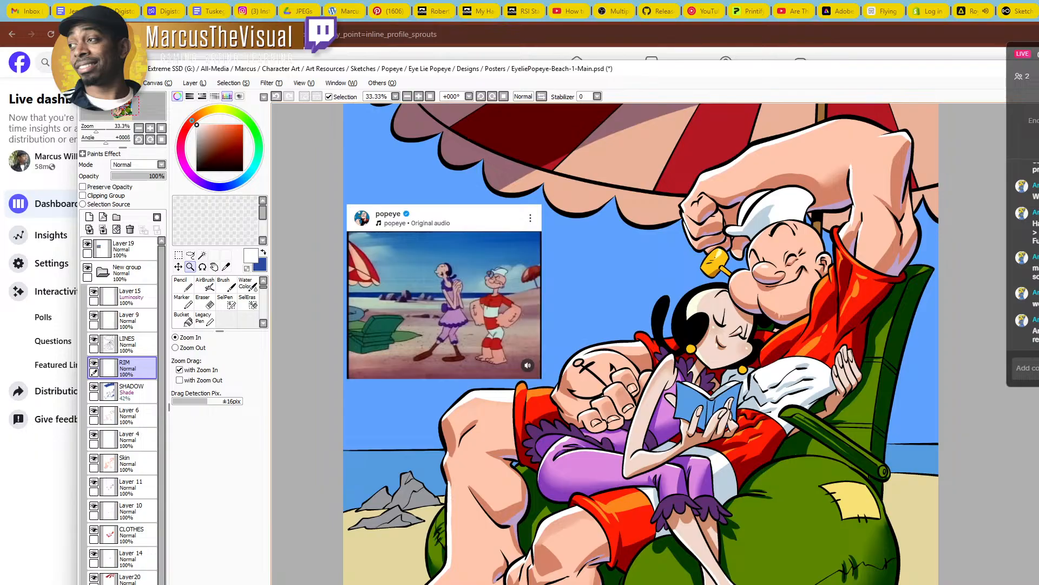
left_click_drag(753, 427, 737, 349)
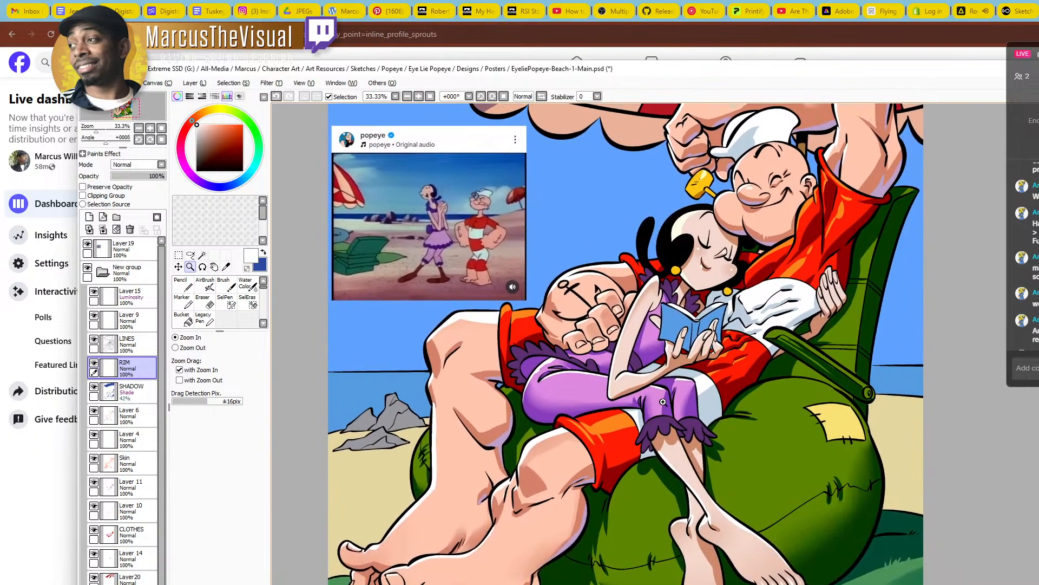
Sample the shaded purple of the trouser leg and select the four toenails of the woman's lower foot from the LINES layer
left_click(692, 401, "alt")
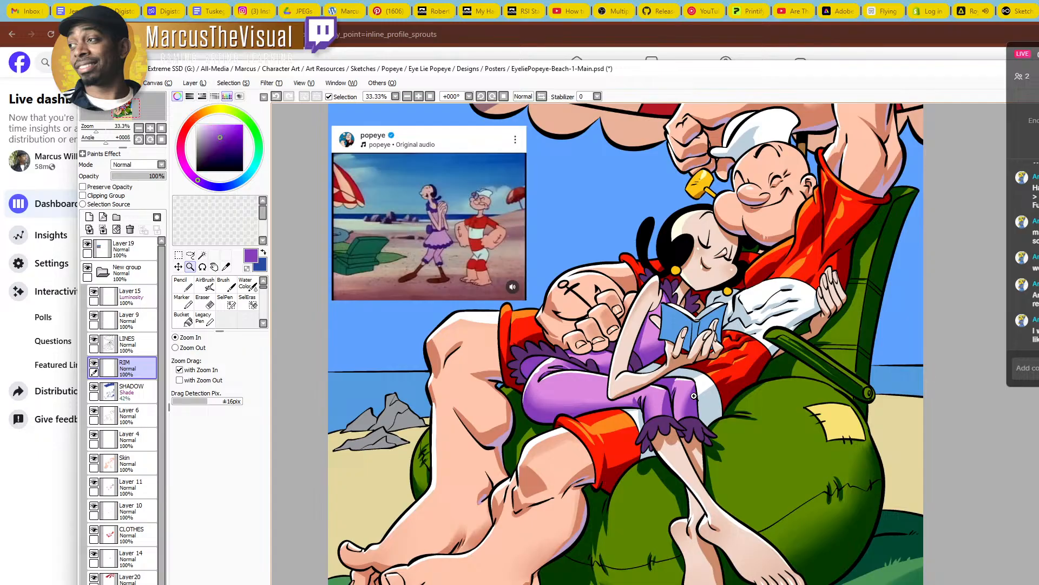
left_click(132, 349)
left_click_drag(709, 520, 583, 336)
scroll(587, 466, "up", 5)
key("w")
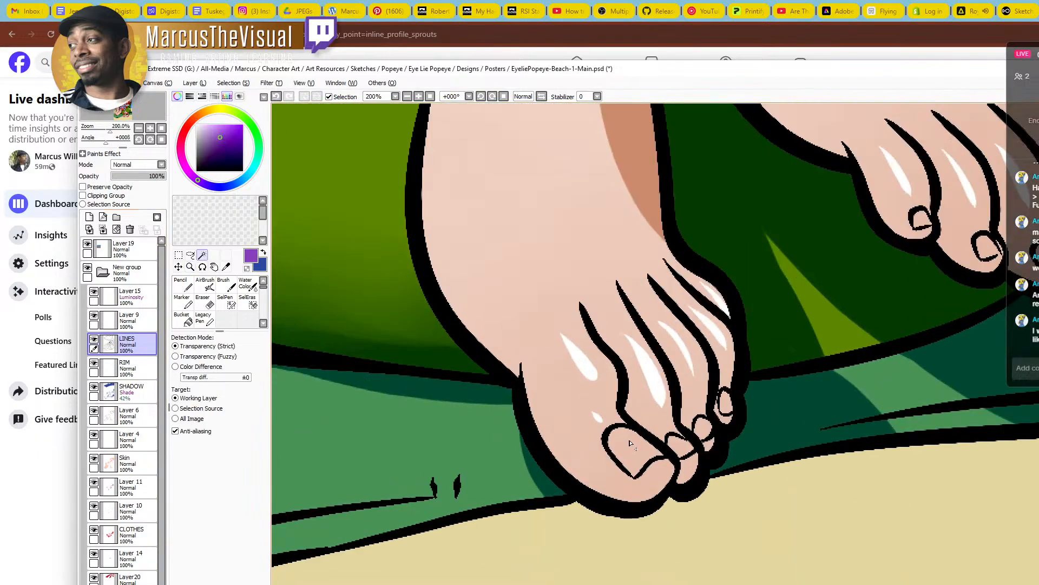
left_click(628, 447)
left_click(679, 446)
left_click(703, 428)
left_click(725, 404)
Add the five toenails of the woman's crossed-over foot to the selection with the Magic Wand
left_click_drag(923, 346, 674, 541)
left_click(677, 415)
left_click(742, 442)
key("ctrl+z")
key("a")
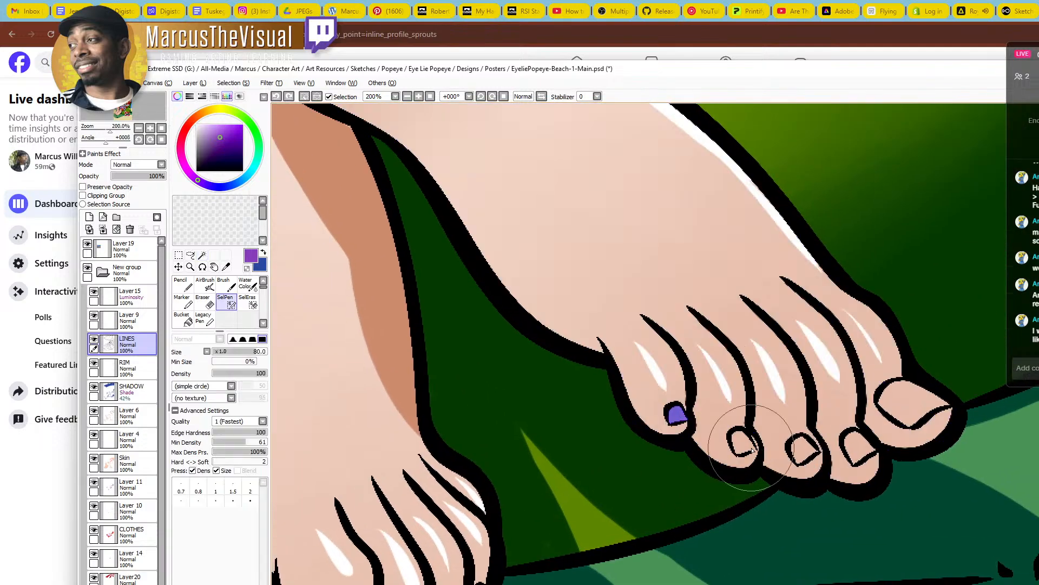
key("w")
left_click(745, 446)
left_click(810, 451)
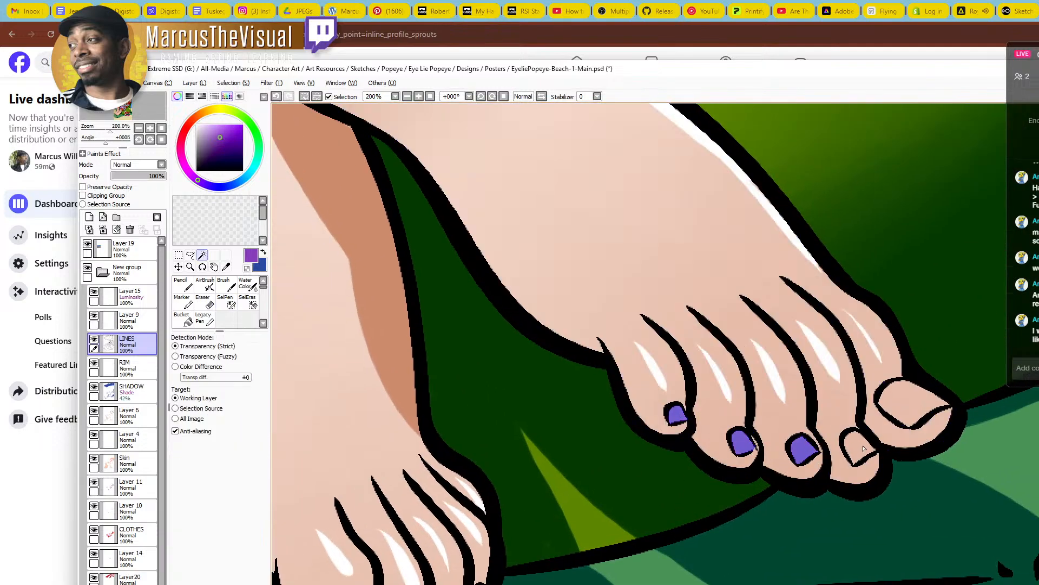
left_click(858, 446)
left_click(909, 403)
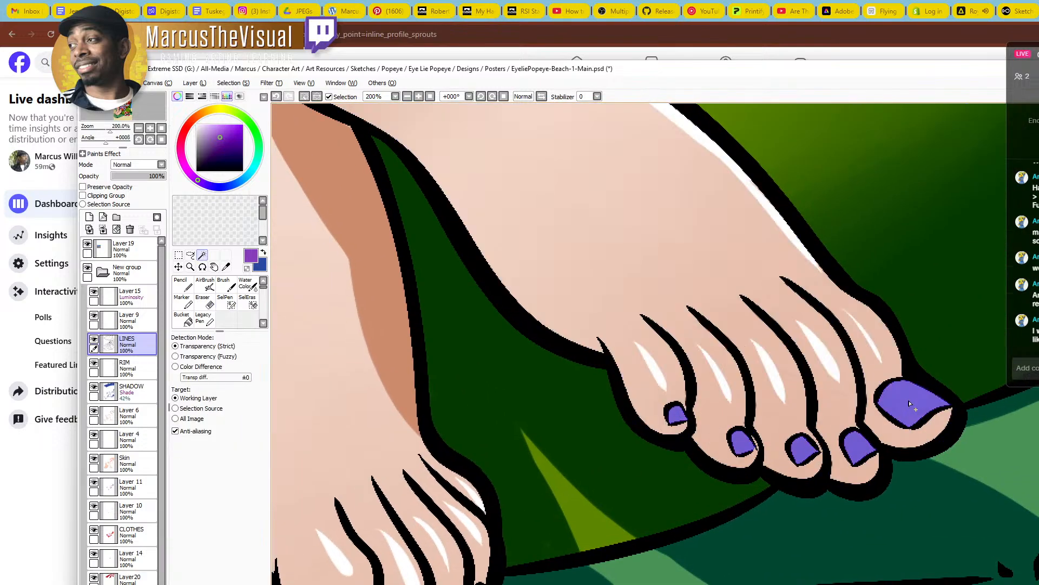
Fill the selected toenails with the sampled purple on the Skin layer and clear the selection
left_click(125, 461)
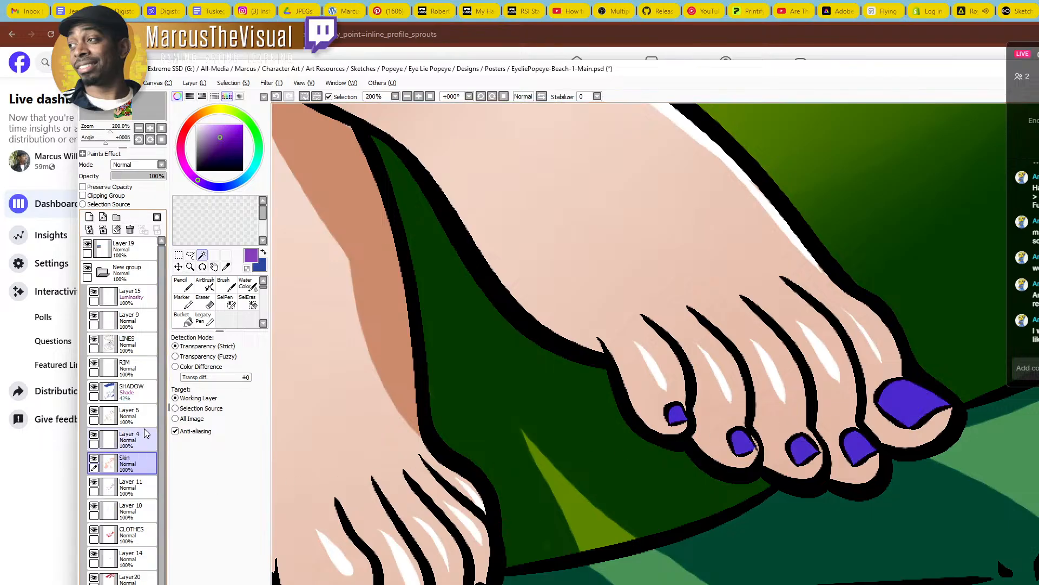
key("ctrl+f")
key("ctrl+d")
Paint highlights on the crossed-over foot's toenails on Layer 4 with the Pencil, using the light purple sampled from the outfit
key("z")
scroll(603, 373, "down", 5)
left_click_drag(604, 346, 660, 483)
left_click(479, 284)
left_click(490, 291)
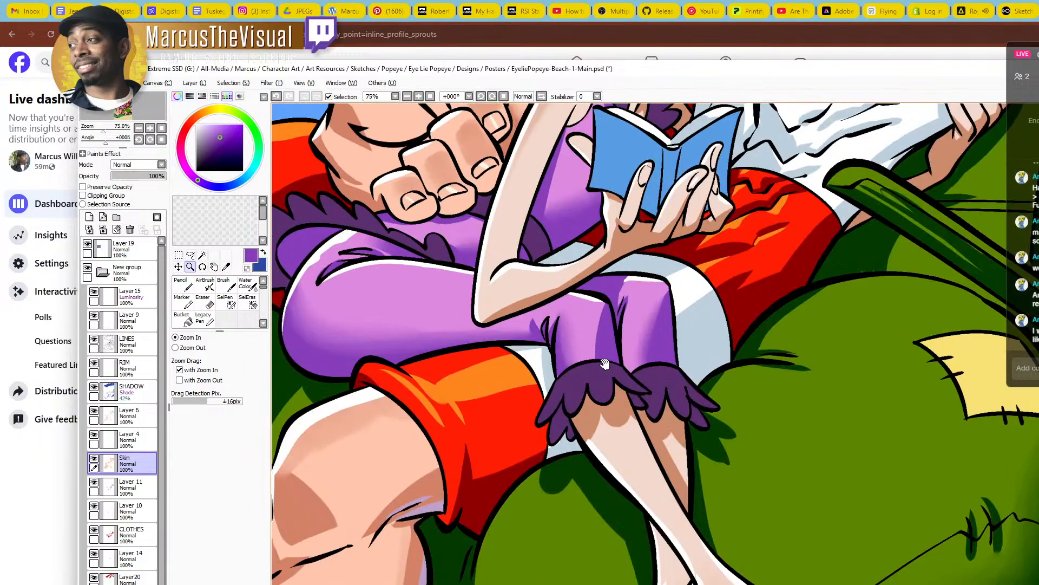
left_click_drag(605, 364, 540, 262)
right_click(462, 140)
left_click_drag(424, 477, 353, 442)
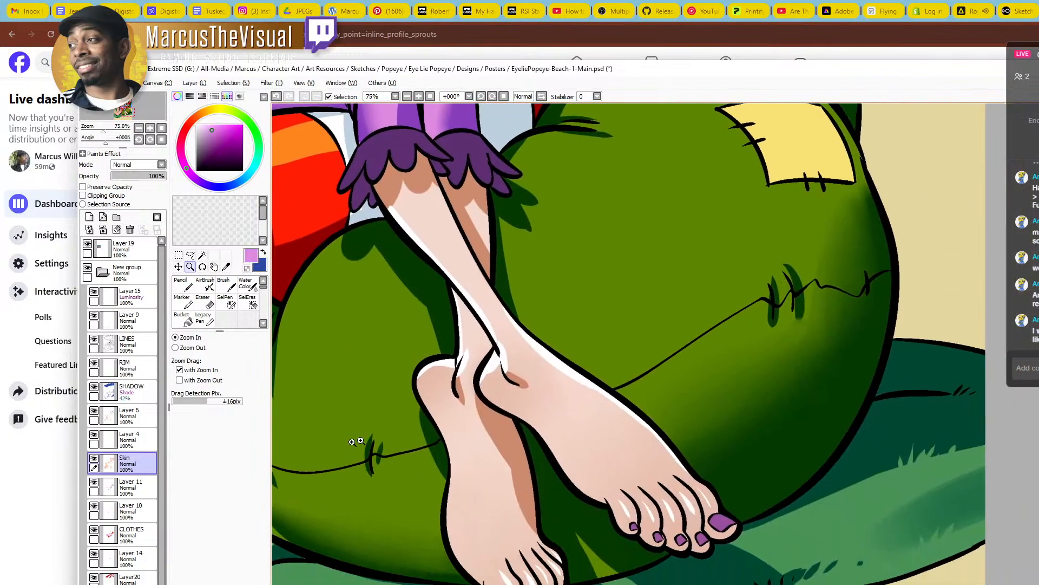
left_click(136, 436)
left_click(712, 509)
left_click(715, 501)
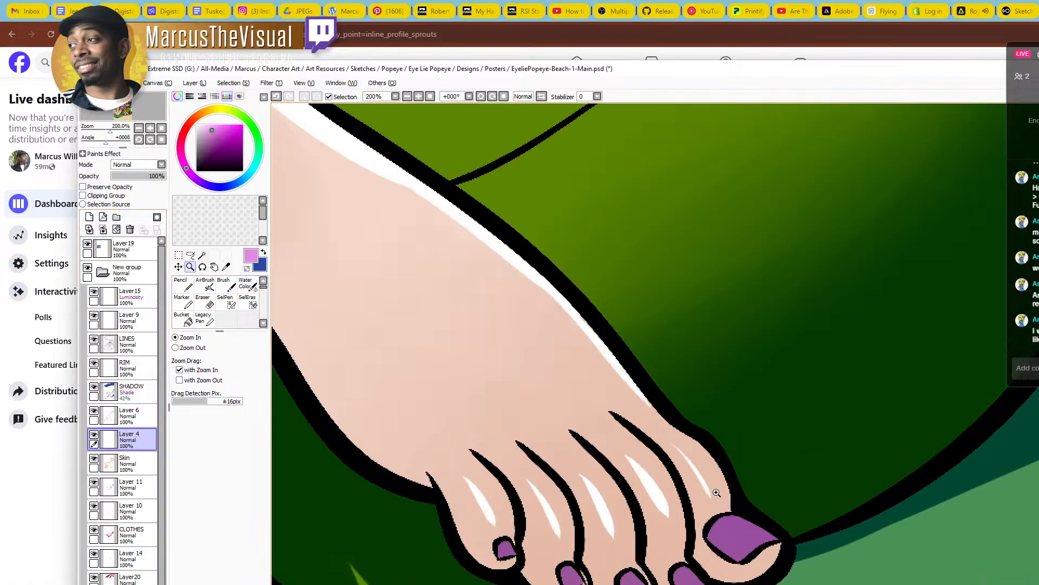
key("n")
left_click_drag(720, 522, 762, 544)
key("ctrl+z")
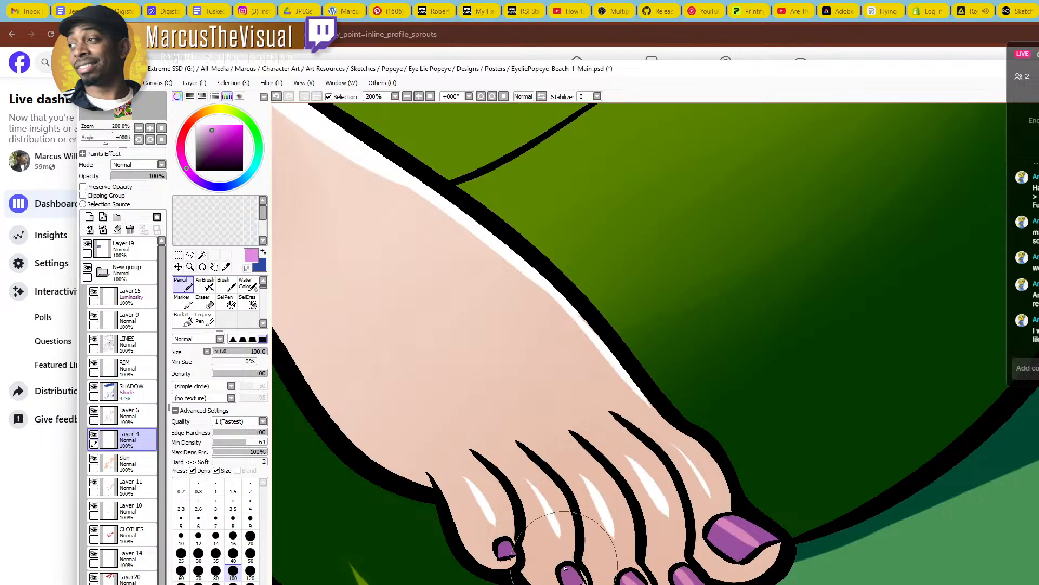
left_click_drag(567, 566, 576, 583)
left_click_drag(504, 541, 508, 558)
Paint light purple highlights on the four toenails of the woman's lower foot with the Pencil on Layer 4
left_click(487, 481, "ctrl+alt")
left_click_drag(426, 549, 638, 444)
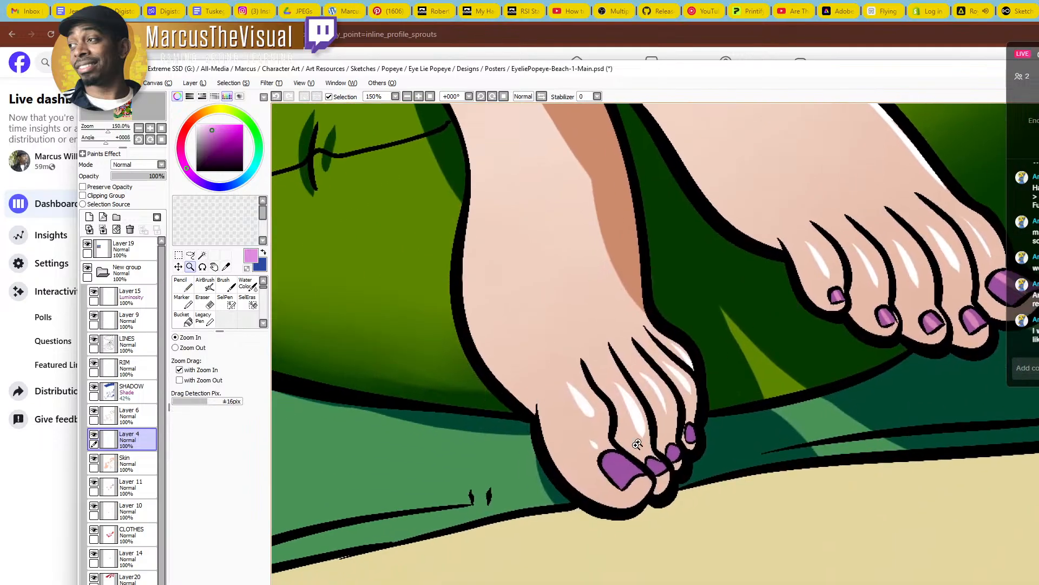
left_click(638, 444)
key("n")
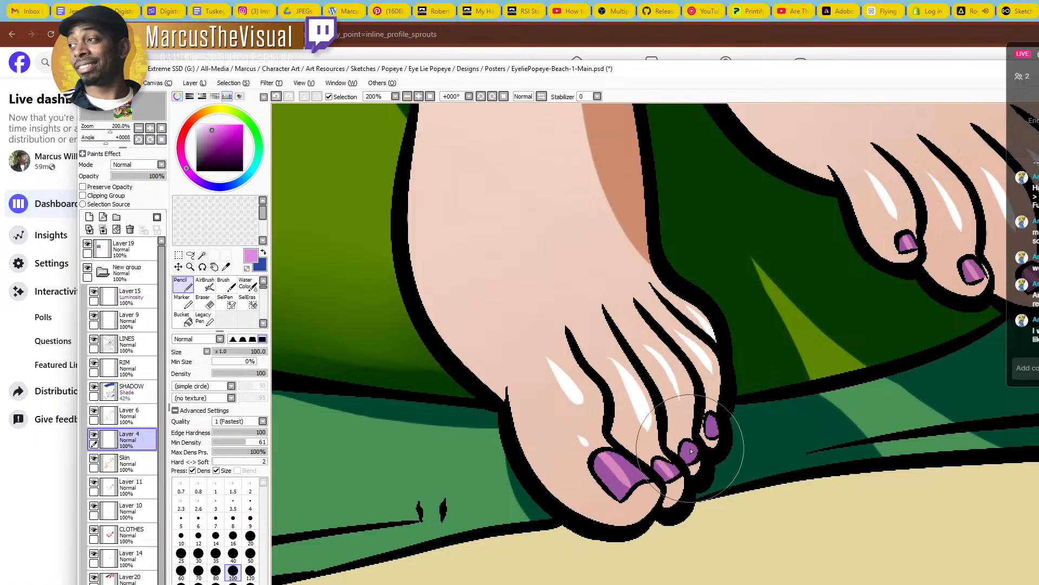
left_click_drag(686, 456, 714, 433)
Try a pale yellow Pencil patch on the green beanbag on the SHADOW layer, then undo it
left_click(722, 376, "alt")
left_click(722, 374, "alt")
left_click(737, 358, "alt")
left_click(740, 352, "alt")
left_click_drag(733, 307, 590, 564)
left_click(132, 391)
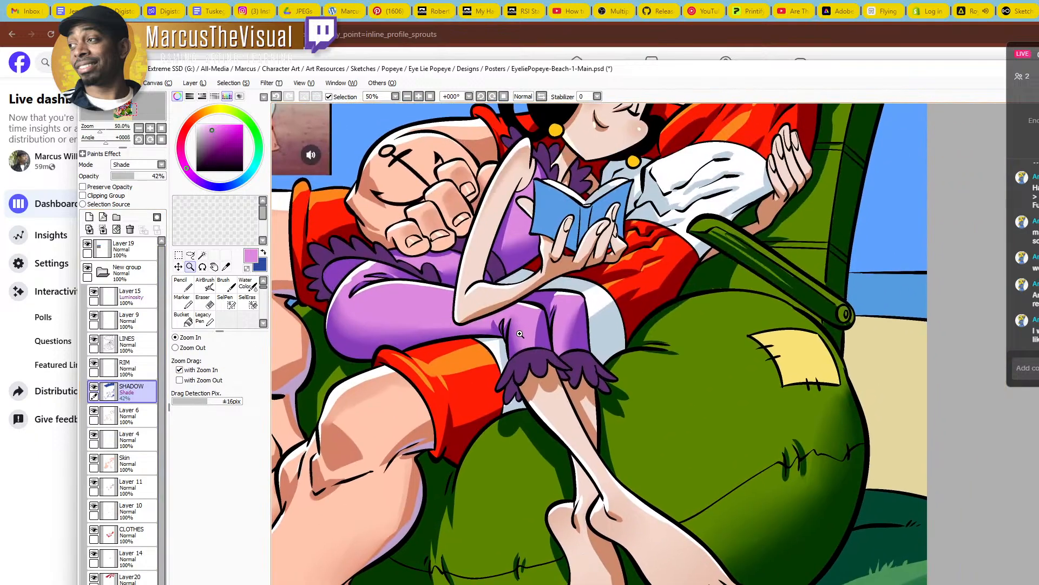
key("x")
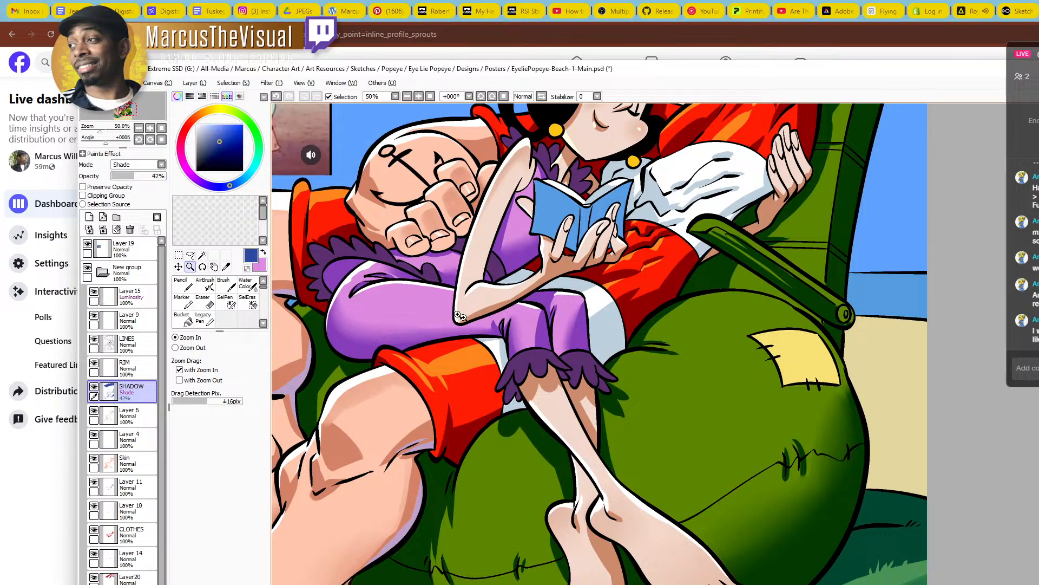
left_click(254, 266)
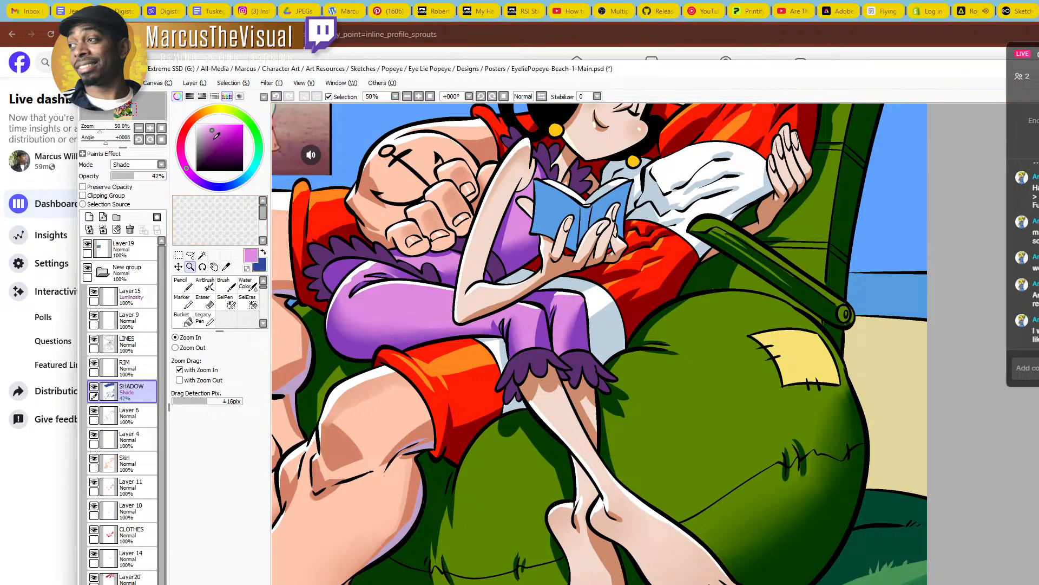
left_click(203, 129)
left_click_drag(222, 110, 214, 110)
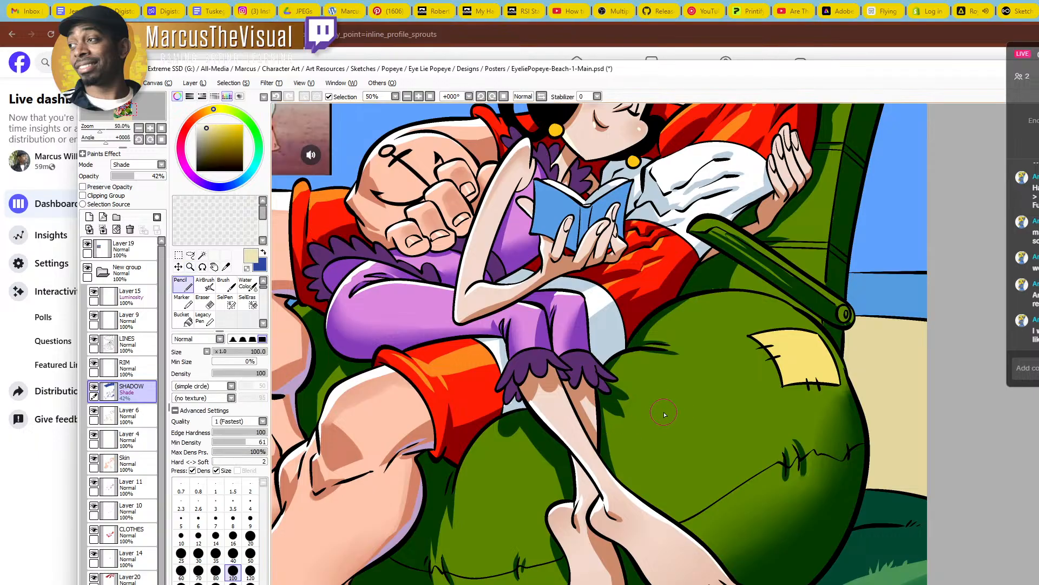
mouse_move(667, 413)
left_mouse_down()
mouse_move(719, 406)
mouse_move(677, 466)
left_mouse_up()
key("ctrl+space")
left_click(713, 427)
left_click(729, 422)
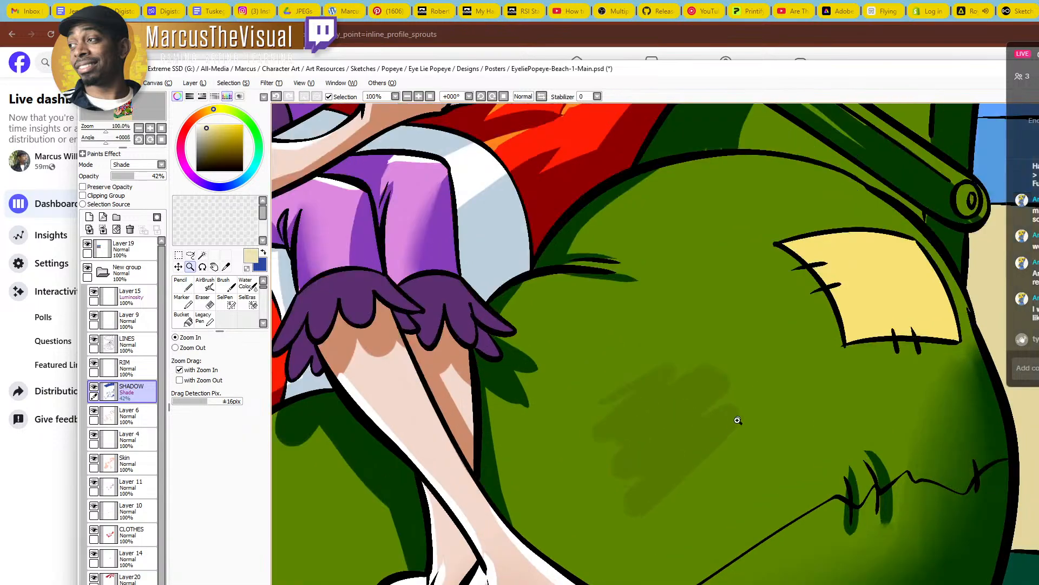
left_click(741, 399)
key("ctrl+z")
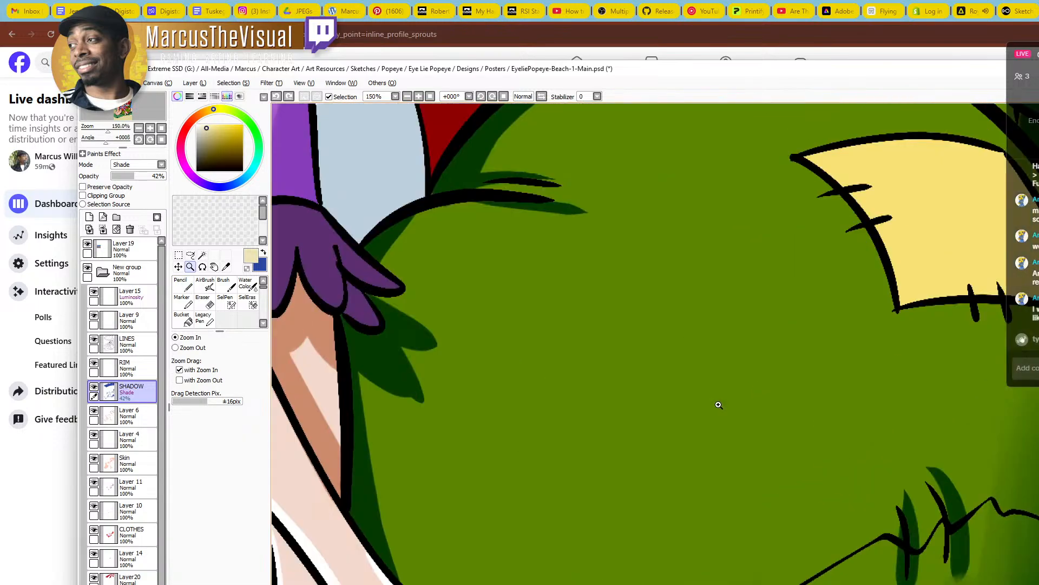
Try a brighter pale yellow patch on the beanbag with the SHADOW layer's opacity at 90% and 41%, and undo the changes
left_click(183, 284)
mouse_move(615, 311)
left_mouse_down()
mouse_move(570, 343)
mouse_move(640, 337)
mouse_move(714, 372)
mouse_move(628, 508)
left_mouse_up()
key("ctrl+z")
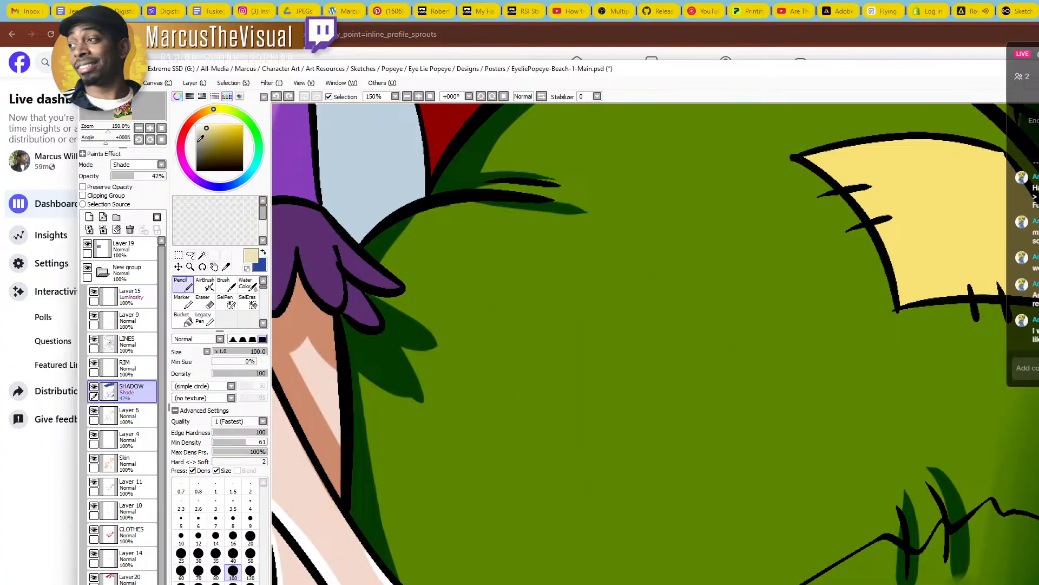
left_click(196, 125)
left_click(208, 124)
left_click(164, 176)
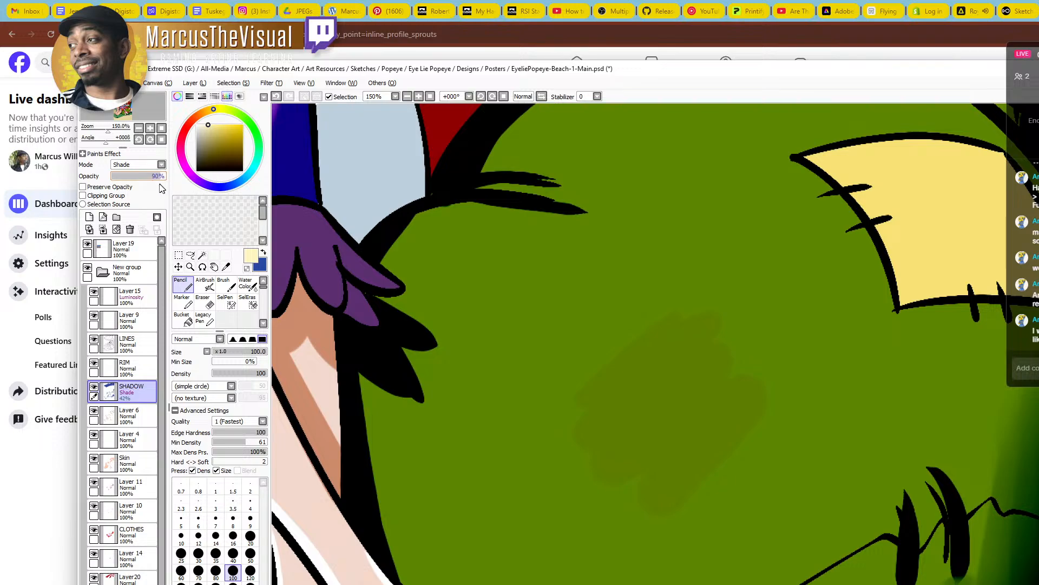
left_click_drag(161, 188, 135, 187)
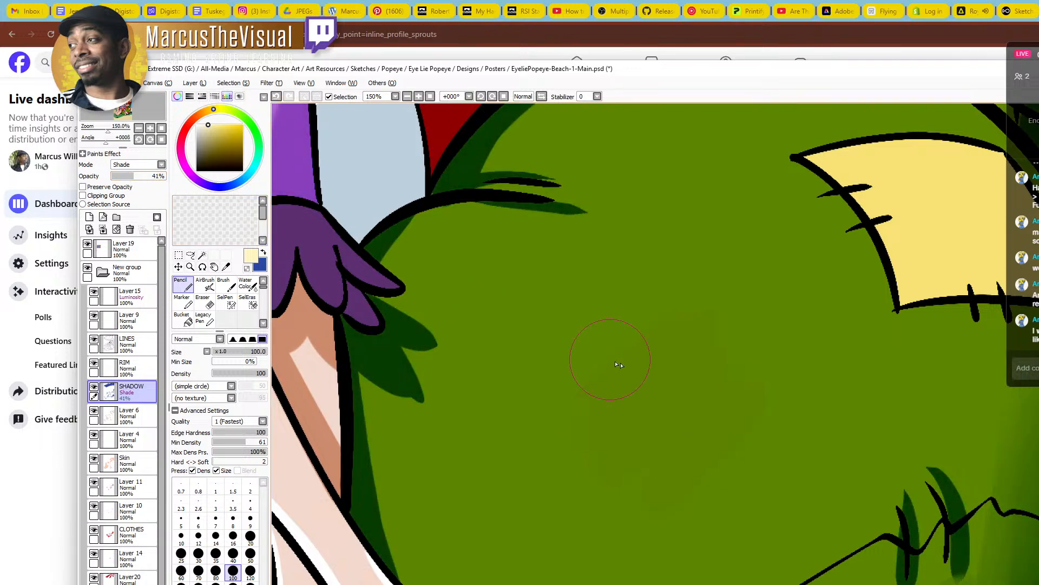
key("z")
key("ctrl+z")
Examine the green beanbag's shading against the whole poster and close up around its yellow patch
scroll(687, 368, "down", 4)
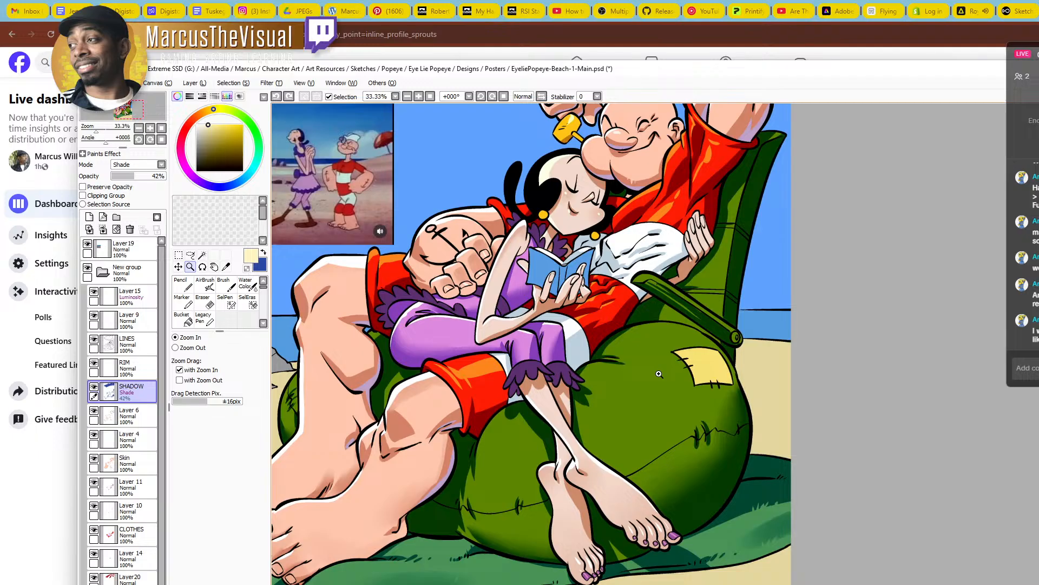
scroll(828, 400, "down", 1)
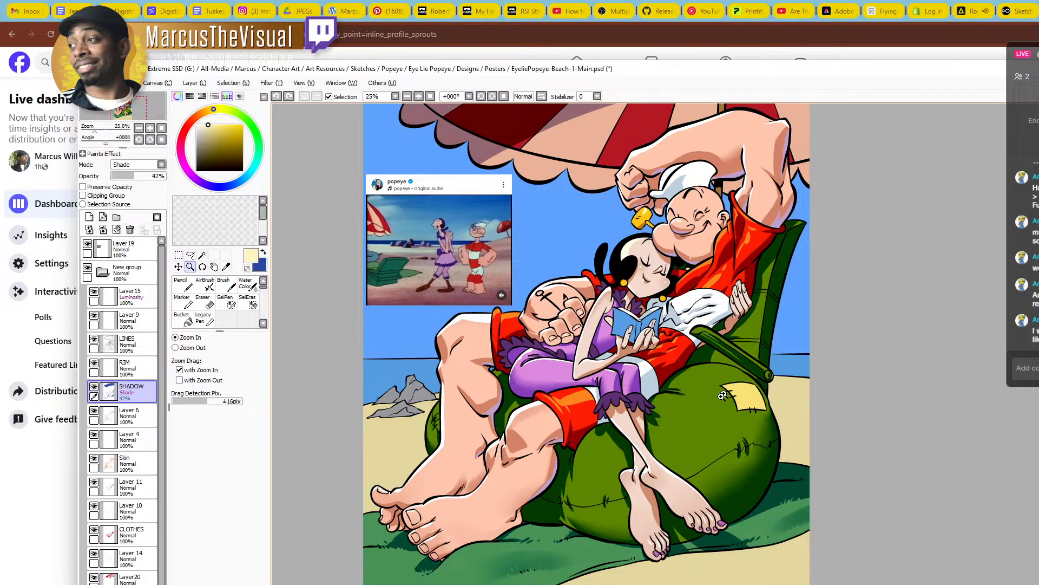
left_click(678, 424)
left_click(689, 441)
left_click_drag(776, 417, 684, 401)
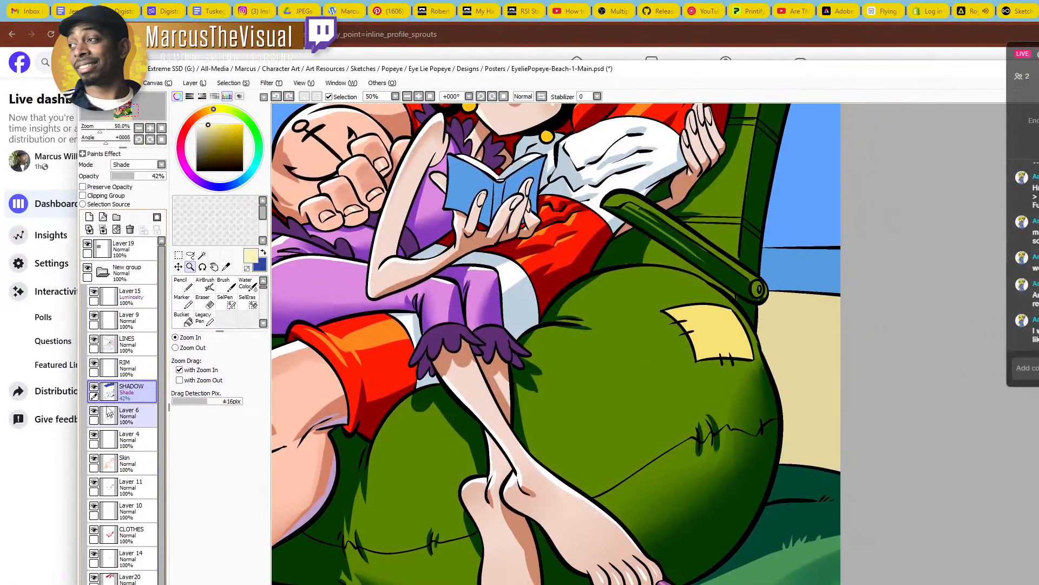
Trim the dark shadows beside the two stitches on the beanbag's seam with the size 160 Eraser on the SHADOW layer
left_click(689, 444)
left_click(690, 444)
left_click(689, 444)
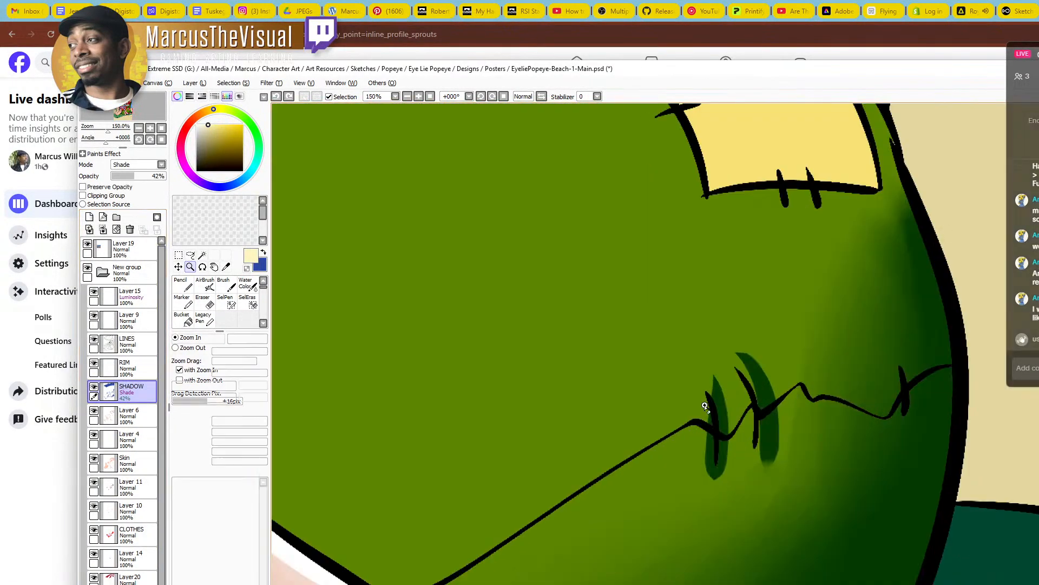
key("e")
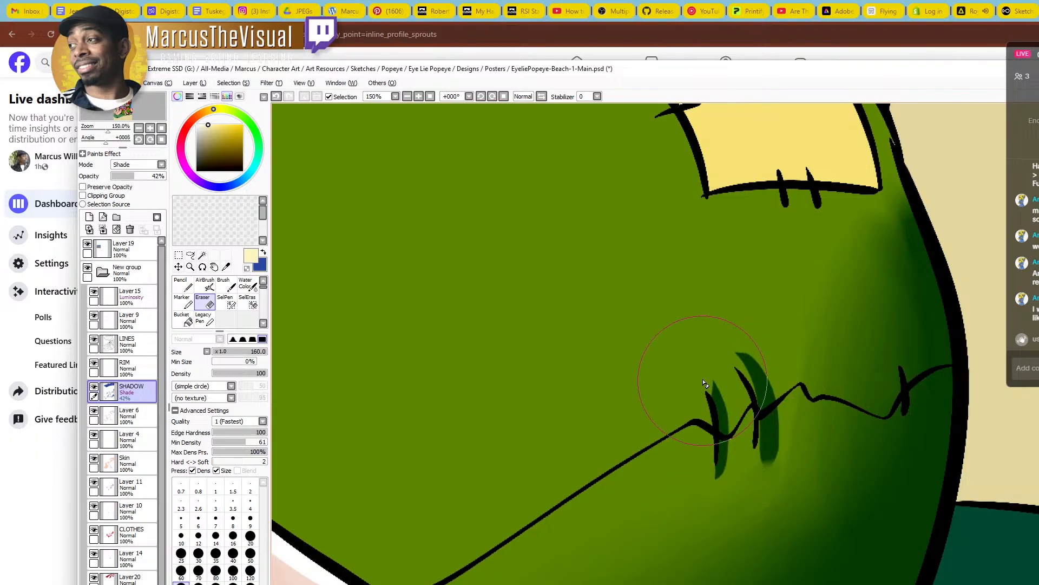
mouse_move(704, 381)
left_mouse_down()
mouse_move(729, 424)
mouse_move(705, 501)
left_mouse_up()
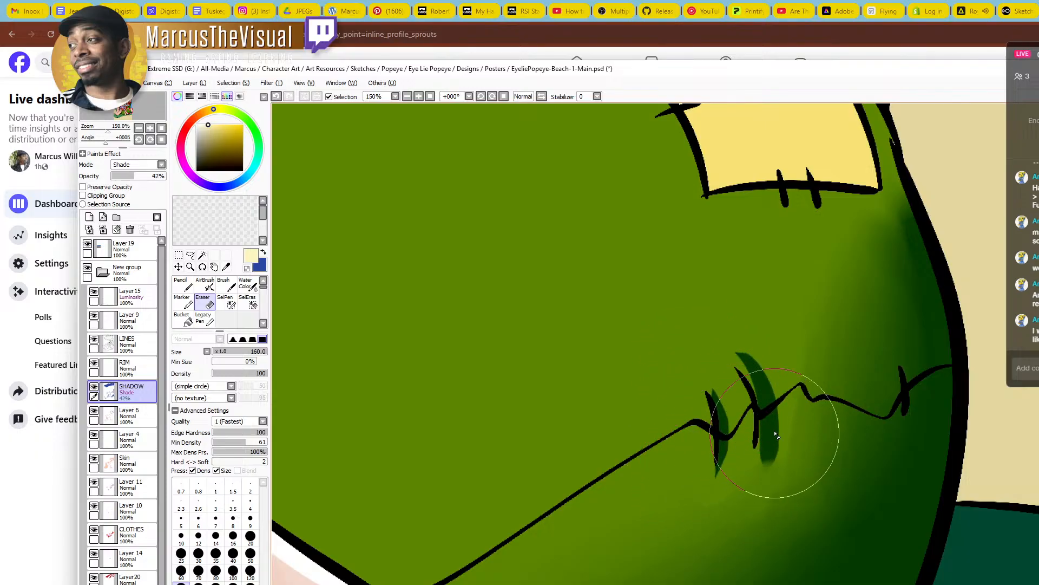
left_click_drag(780, 391, 758, 466)
key("ctrl+z")
key("ctrl+z")
mouse_move(782, 409)
left_mouse_down()
mouse_move(772, 466)
mouse_move(782, 398)
mouse_move(764, 467)
left_mouse_up()
left_click_drag(780, 379, 771, 458)
mouse_move(729, 347)
left_mouse_down()
mouse_move(749, 357)
mouse_move(782, 406)
left_mouse_up()
left_click(767, 321, "ctrl+alt")
left_click(768, 322, "ctrl+alt")
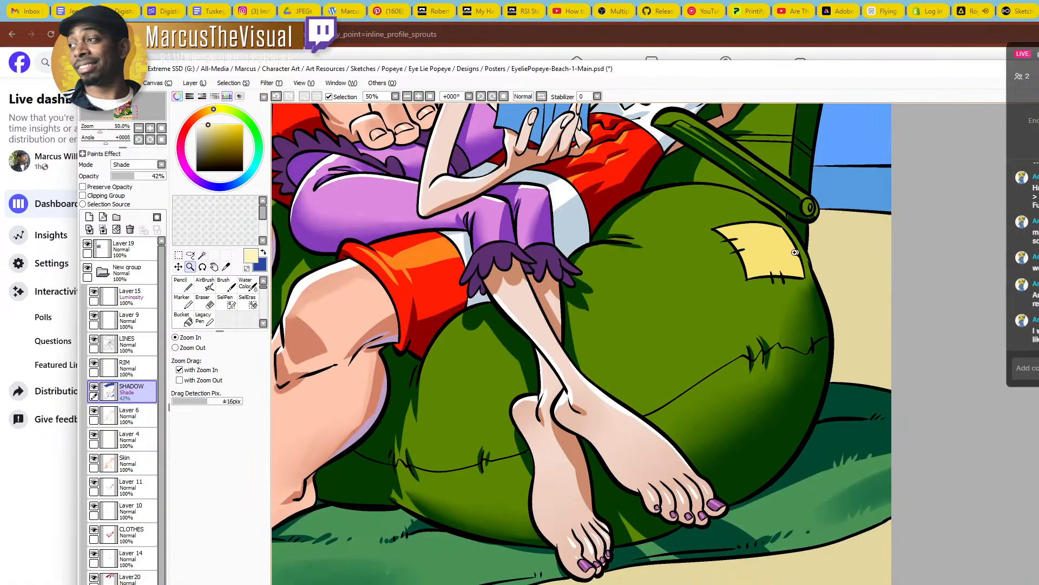
Paint blue shadow with the Pencil over the light green beanbag area between the woman's feet on the SHADOW layer
left_click_drag(556, 437, 811, 468)
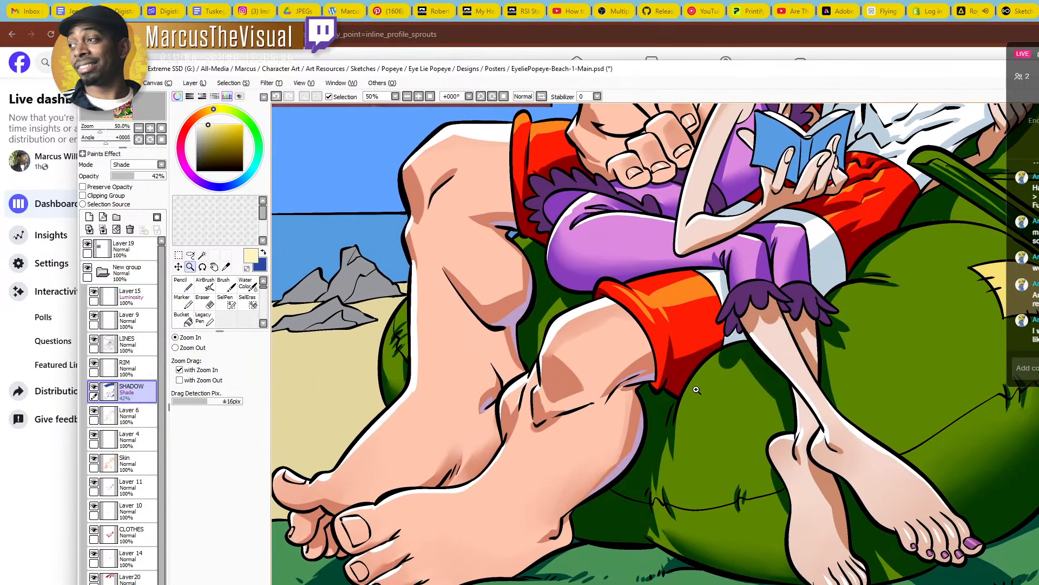
left_click(698, 382, "ctrl+alt")
left_click_drag(744, 378, 672, 457)
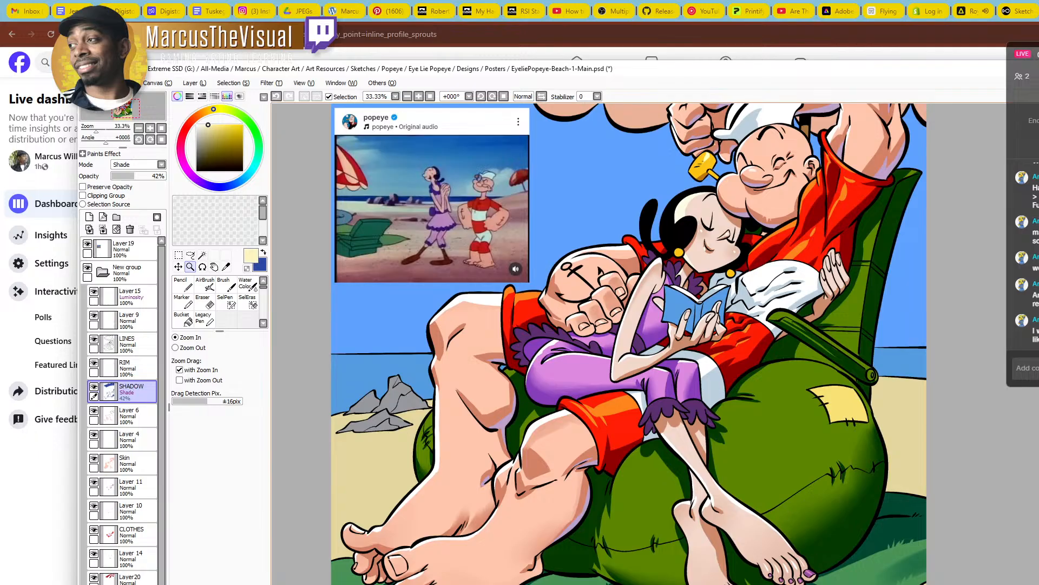
left_click(759, 584)
left_click(759, 584)
key("x")
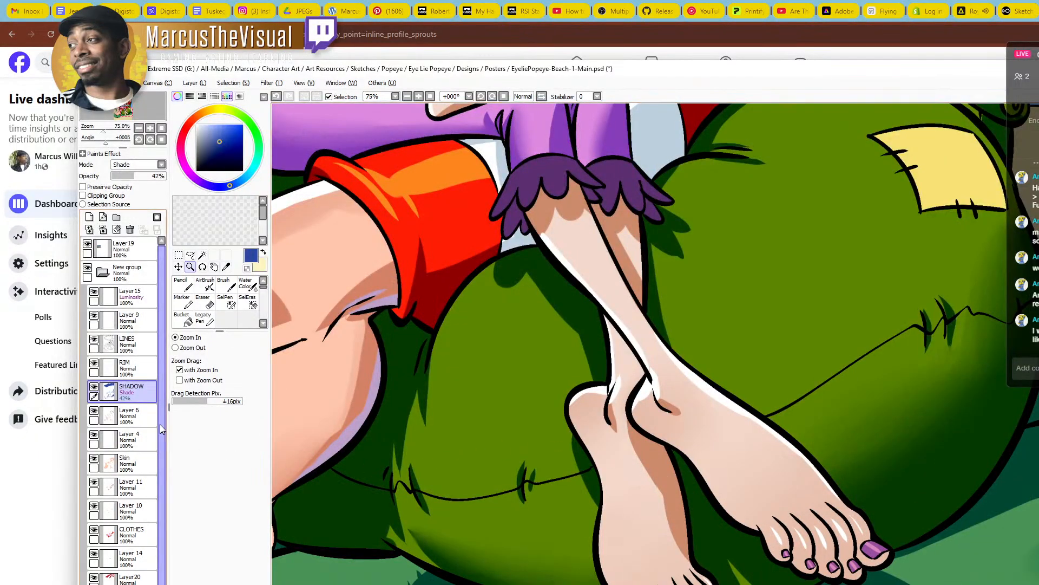
left_click(762, 547)
key("n")
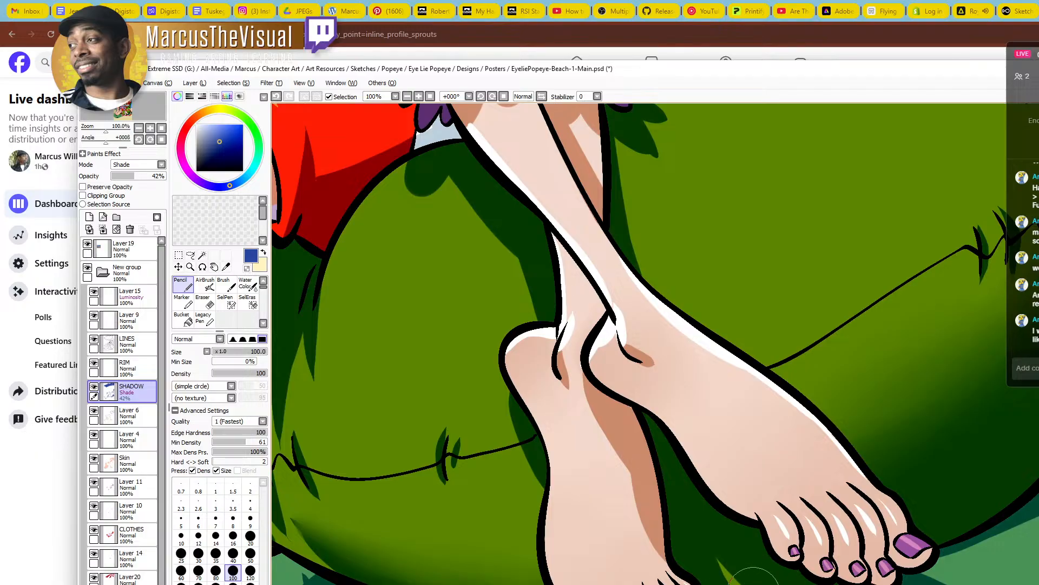
key("z")
scroll(752, 533, "down", 3)
scroll(765, 514, "up", 3)
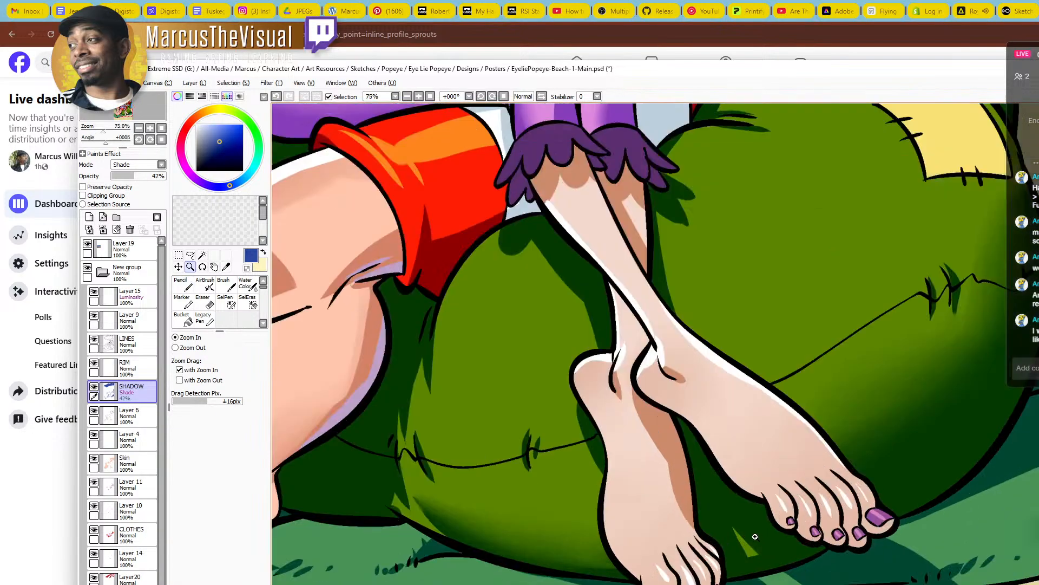
Soften the shadow around the small bright green spot between the woman's feet with the Water Color tool
key("c")
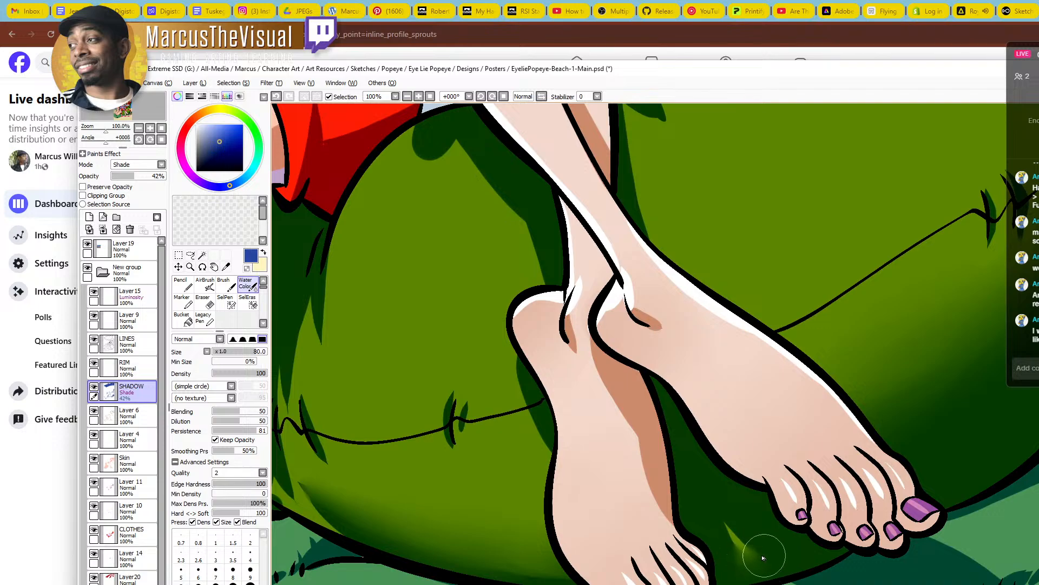
key("z")
scroll(758, 531, "down", 2)
scroll(887, 529, "up", 3)
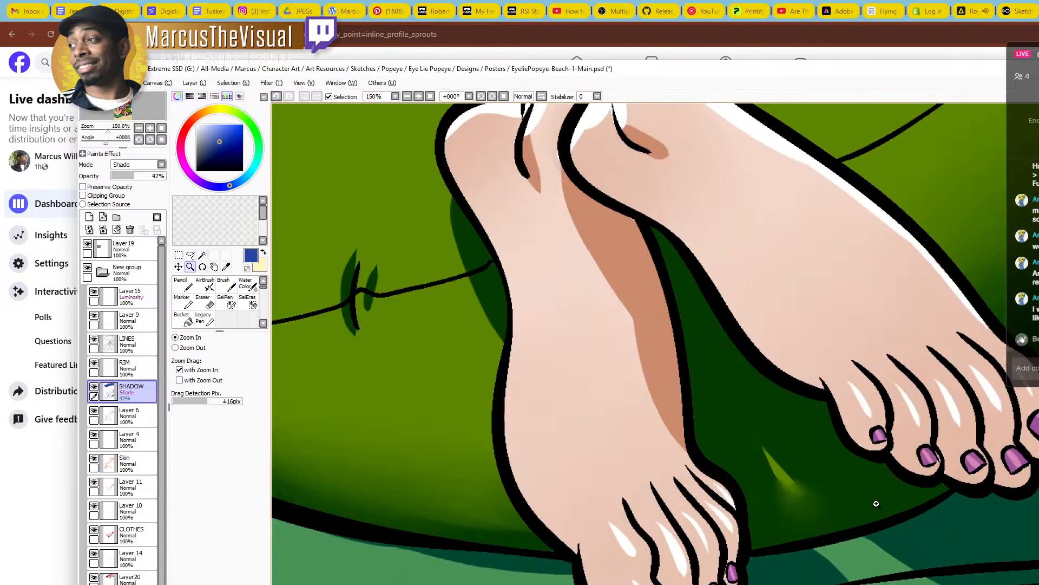
key("c")
key("z")
scroll(923, 501, "down", 4)
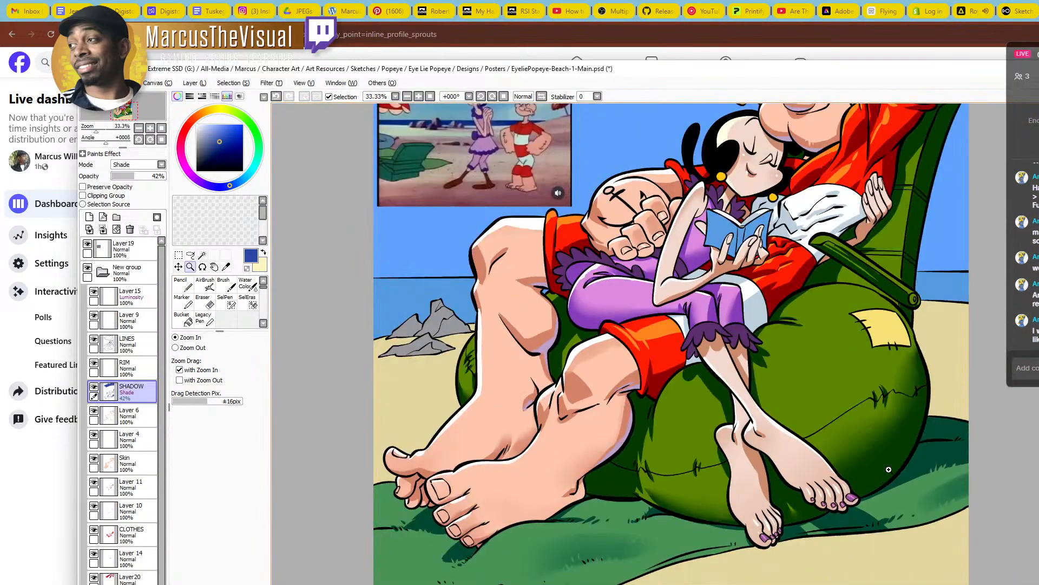
Sample the brown skin-shadow color and select the skin of both of the woman's feet with the magic wand on the LINES layer
left_click(130, 415)
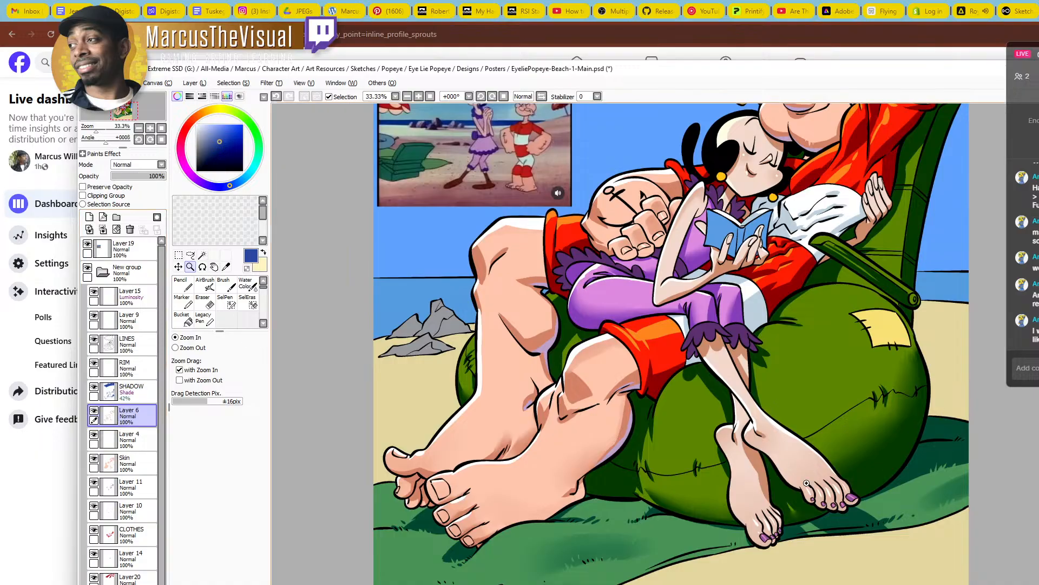
scroll(817, 495, "up", 2)
left_click(713, 430, "alt")
scroll(714, 430, "up", 1)
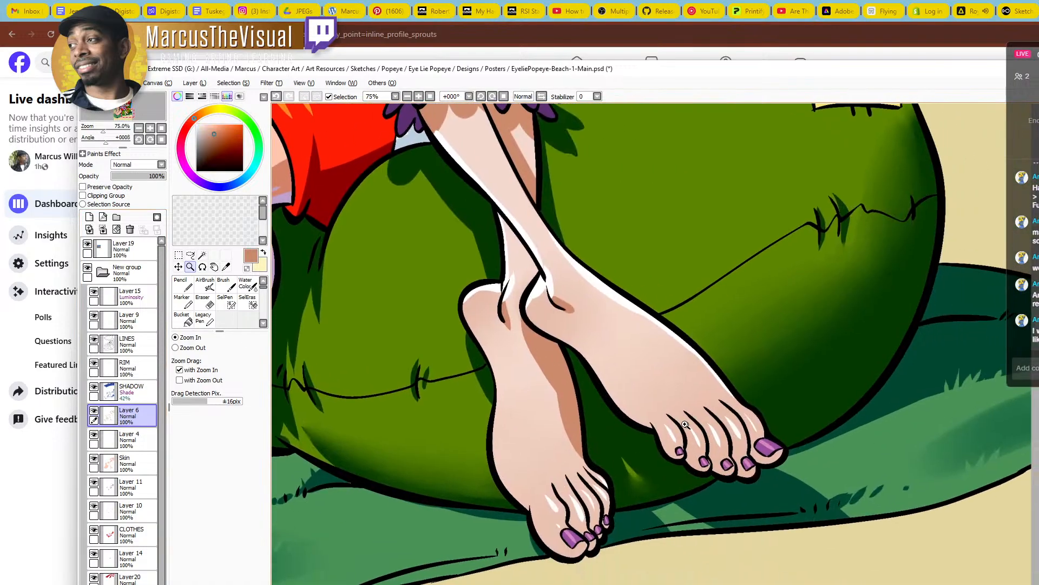
left_click(127, 345)
key("w")
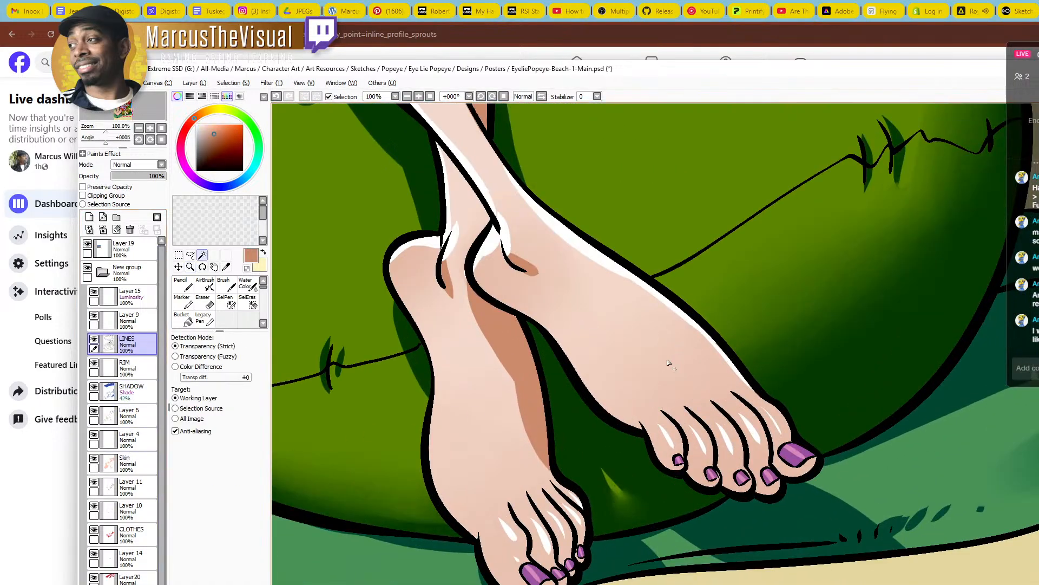
left_click(669, 362)
left_click(522, 435)
left_click(715, 433, "ctrl")
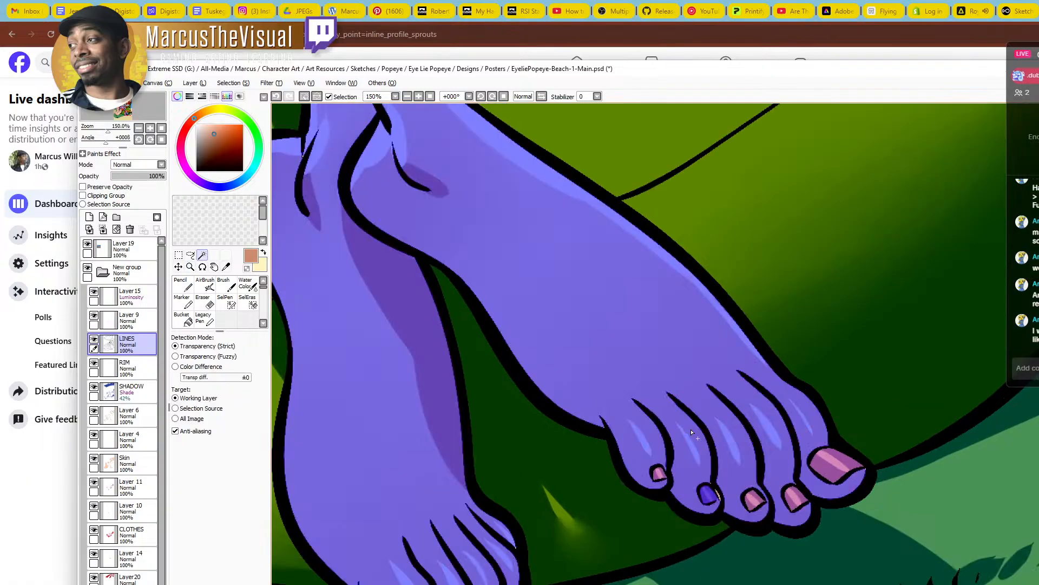
Refine the feet selection around the toes and toenails with the size 80 selection pen
key("s")
mouse_move(715, 483)
left_mouse_down()
mouse_move(721, 497)
mouse_move(710, 483)
left_mouse_up()
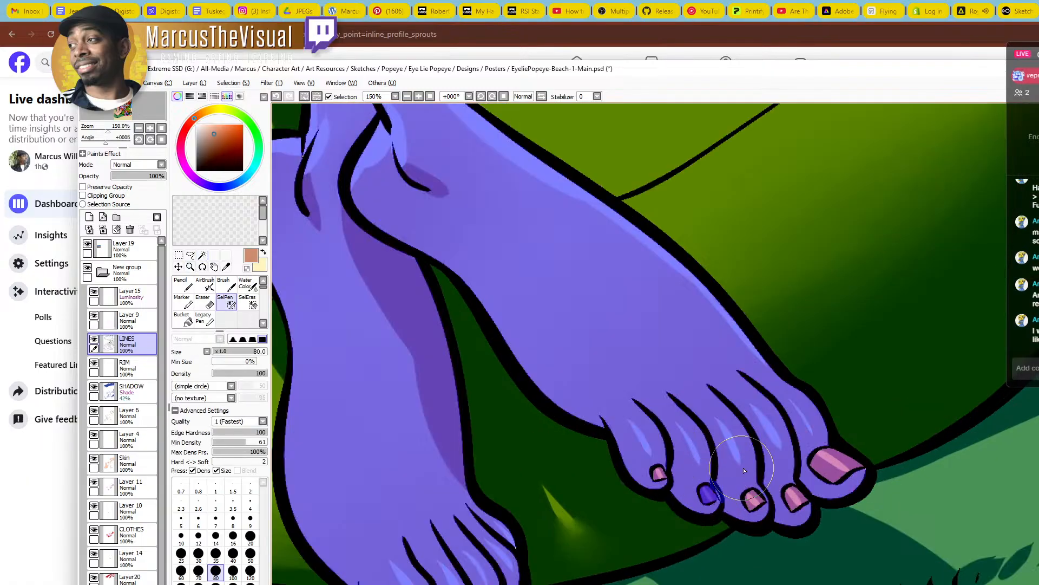
left_click_drag(792, 481, 794, 483)
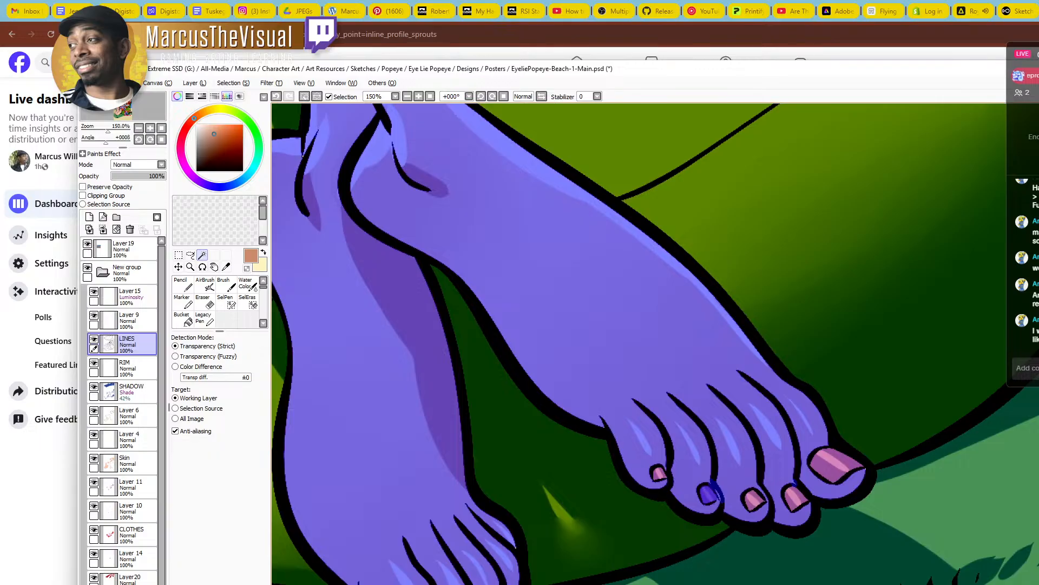
key("a")
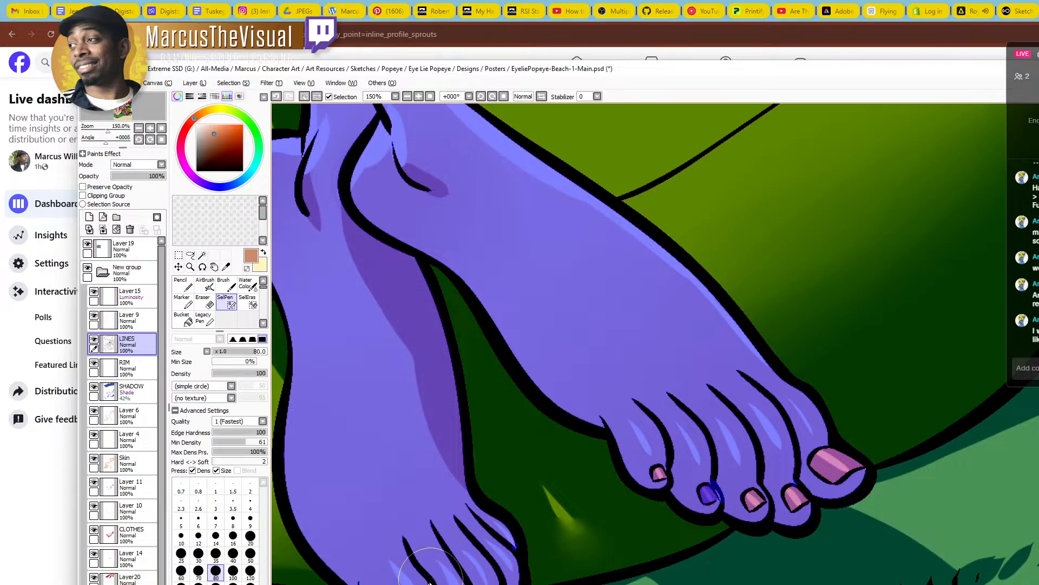
key("z")
scroll(676, 424, "down", 2)
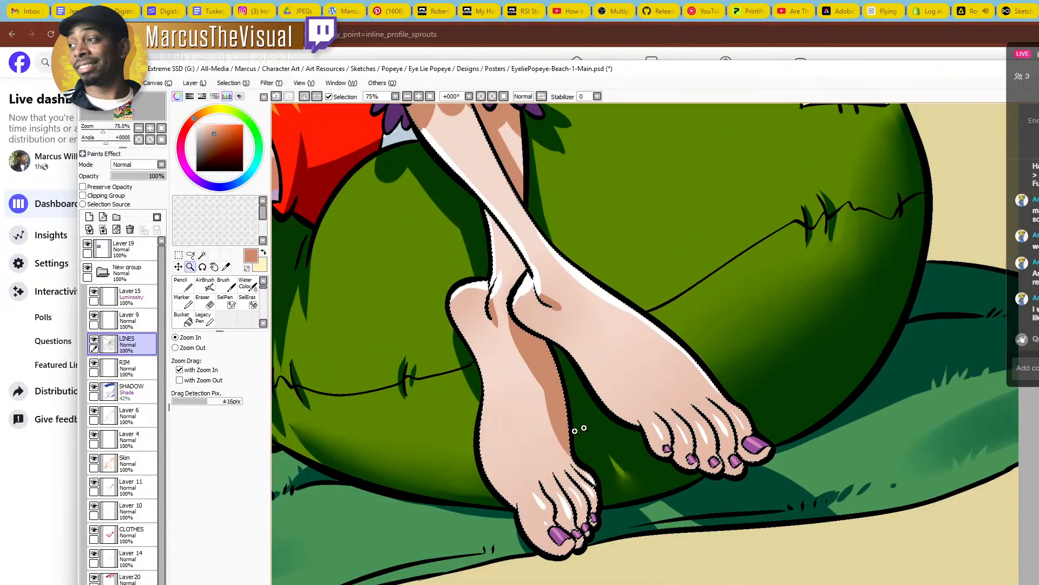
Paint soft brown shading along the lower edges of the woman's feet on Layer 6 with the Water Color tool at size 80
left_click(130, 418)
key("c")
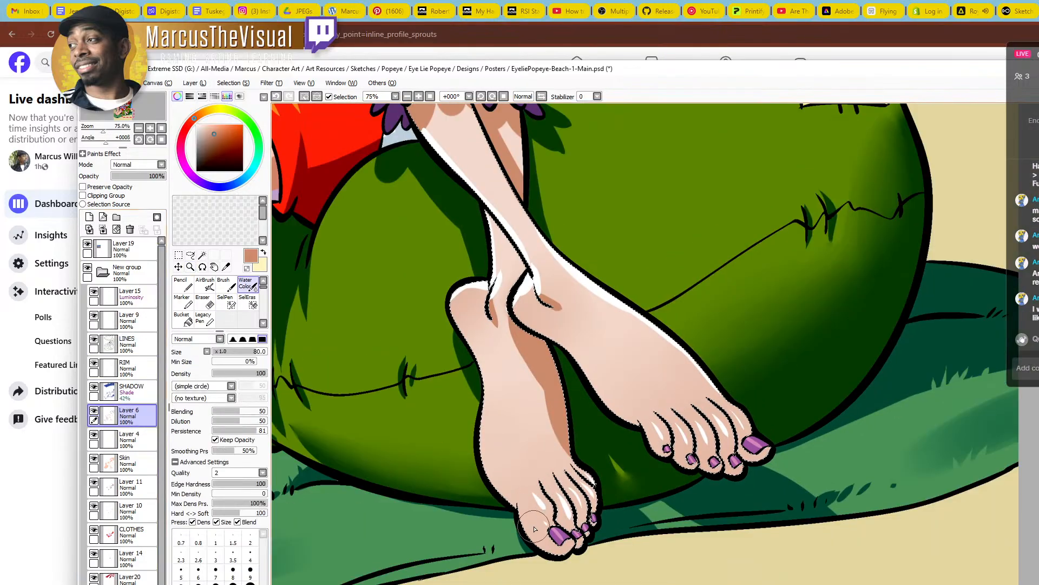
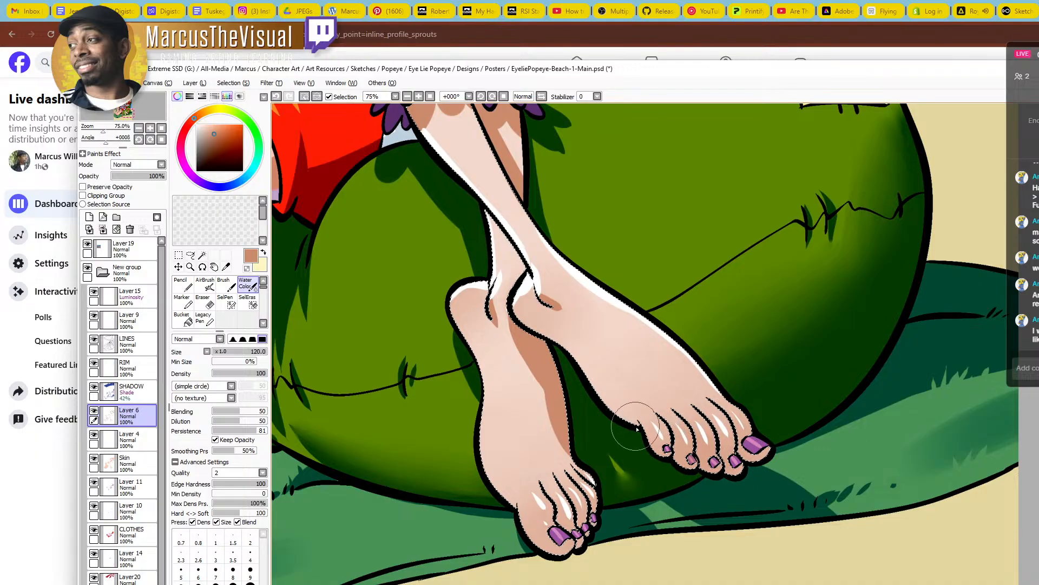
key("bracketleft")
key("bracketleft")
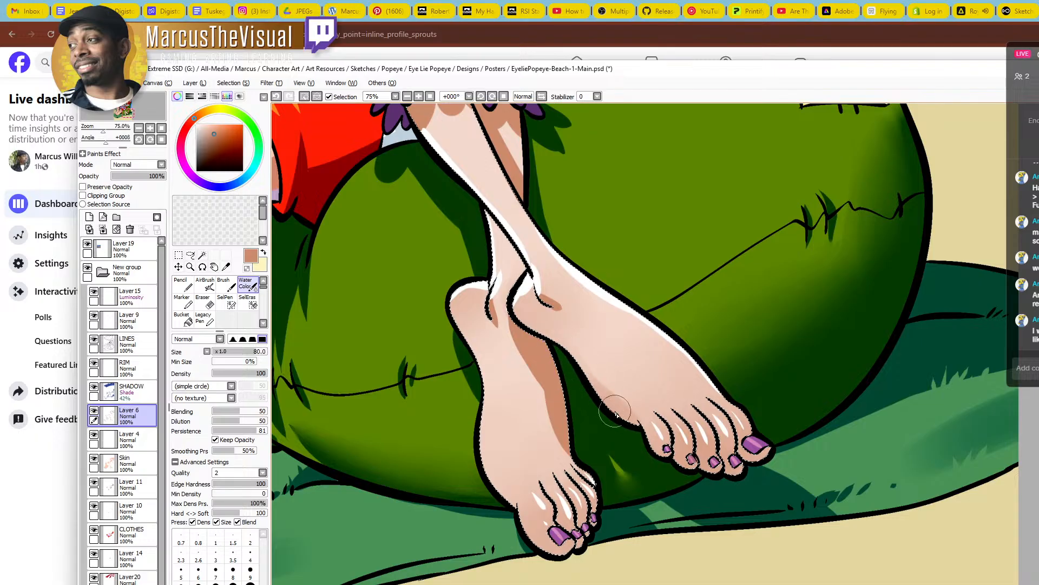
mouse_move(588, 368)
left_mouse_down()
mouse_move(640, 418)
mouse_move(593, 371)
left_mouse_up()
left_click_drag(552, 339, 524, 323)
mouse_move(517, 436)
left_mouse_down()
mouse_move(503, 471)
mouse_move(511, 491)
mouse_move(487, 463)
mouse_move(502, 487)
mouse_move(484, 363)
mouse_move(494, 490)
mouse_move(480, 348)
mouse_move(478, 424)
mouse_move(450, 326)
mouse_move(513, 482)
mouse_move(492, 419)
mouse_move(495, 446)
mouse_move(531, 492)
mouse_move(512, 476)
mouse_move(497, 428)
left_mouse_up()
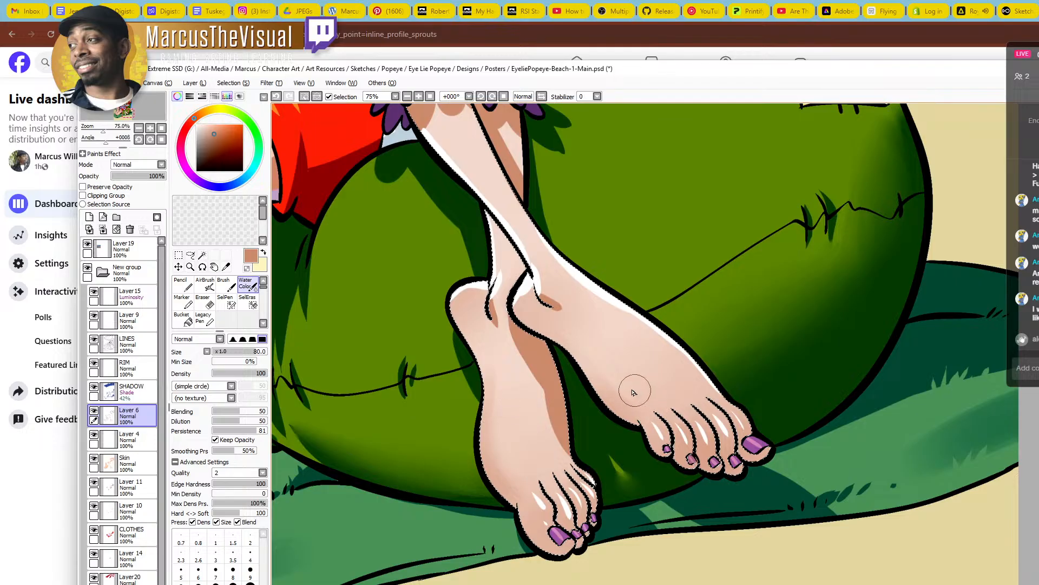
Build up the soft shading on the woman's upper foot toward the base of the toes, and clear the selection
mouse_move(633, 391)
left_mouse_down()
mouse_move(602, 384)
mouse_move(622, 406)
mouse_move(601, 361)
mouse_move(625, 394)
mouse_move(566, 350)
mouse_move(615, 412)
left_mouse_up()
mouse_move(558, 351)
left_mouse_down()
mouse_move(596, 382)
mouse_move(543, 336)
mouse_move(588, 369)
mouse_move(572, 335)
mouse_move(640, 396)
mouse_move(559, 342)
mouse_move(641, 419)
left_mouse_up()
mouse_move(593, 380)
left_mouse_down()
mouse_move(631, 387)
mouse_move(635, 427)
mouse_move(750, 437)
mouse_move(754, 428)
mouse_move(735, 442)
left_mouse_up()
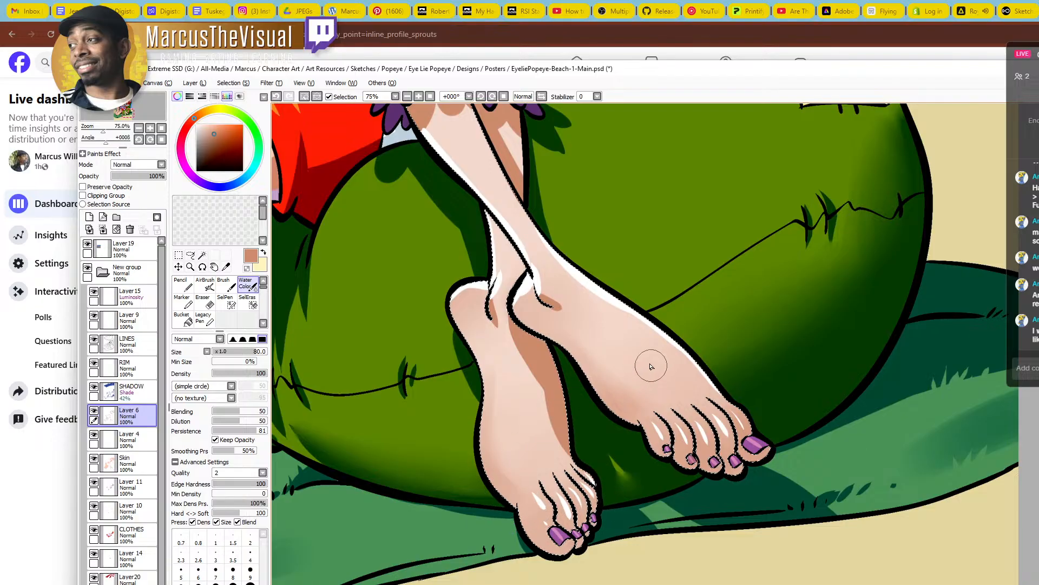
key("ctrl+space")
left_click(628, 362, "ctrl+alt")
left_click_drag(676, 372, 792, 507)
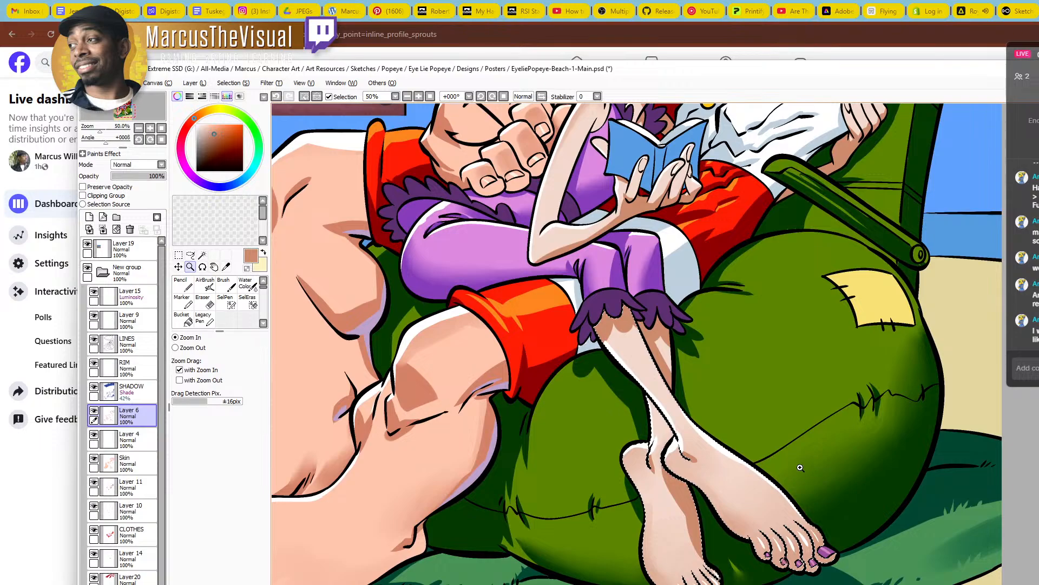
key("ctrl+d")
left_click(799, 472, "ctrl+alt")
left_click_drag(848, 461, 817, 450)
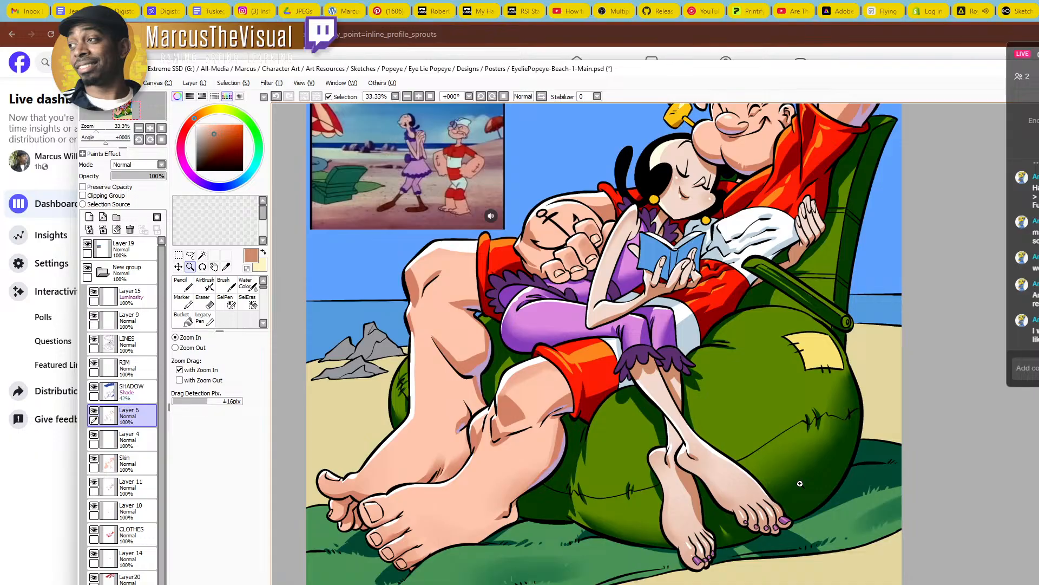
left_click_drag(786, 401, 736, 508)
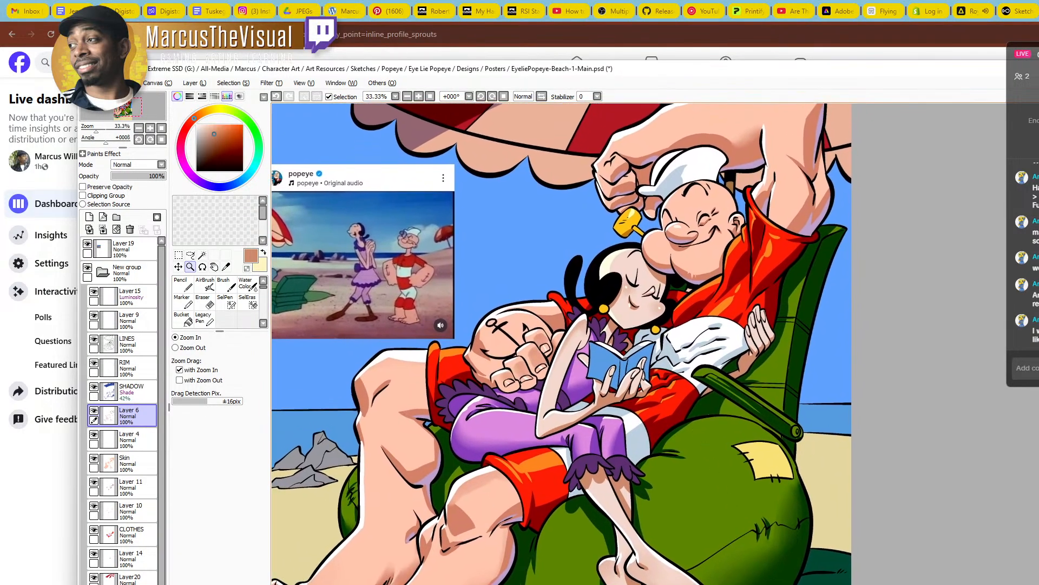
Sample the dark gray hair highlight color from EyeLie-HeaderImage-FLAT.jpg and return to the beach poster
left_click(493, 583)
left_click_drag(484, 569, 812, 352)
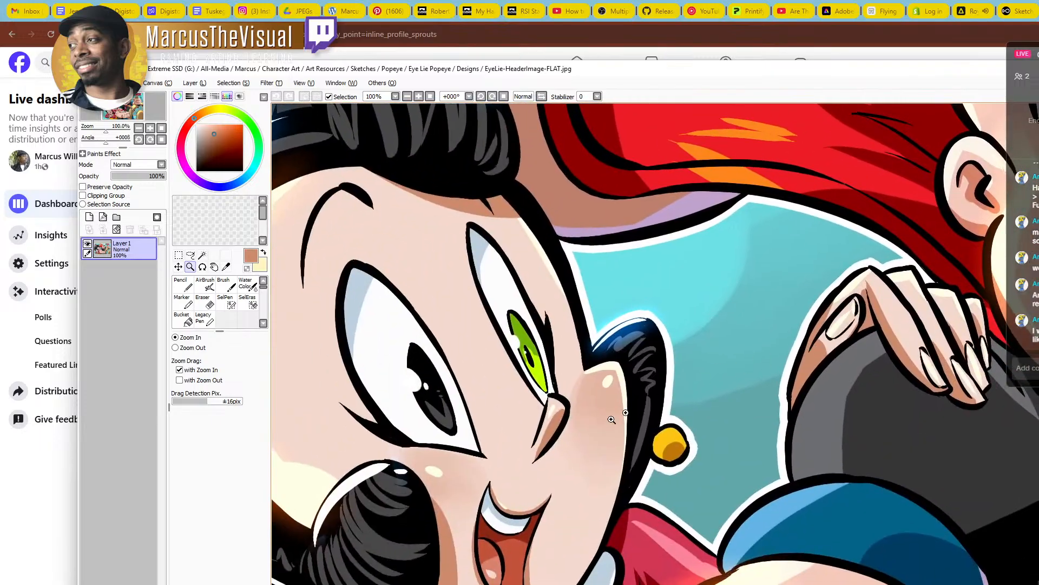
left_click_drag(403, 546, 580, 438)
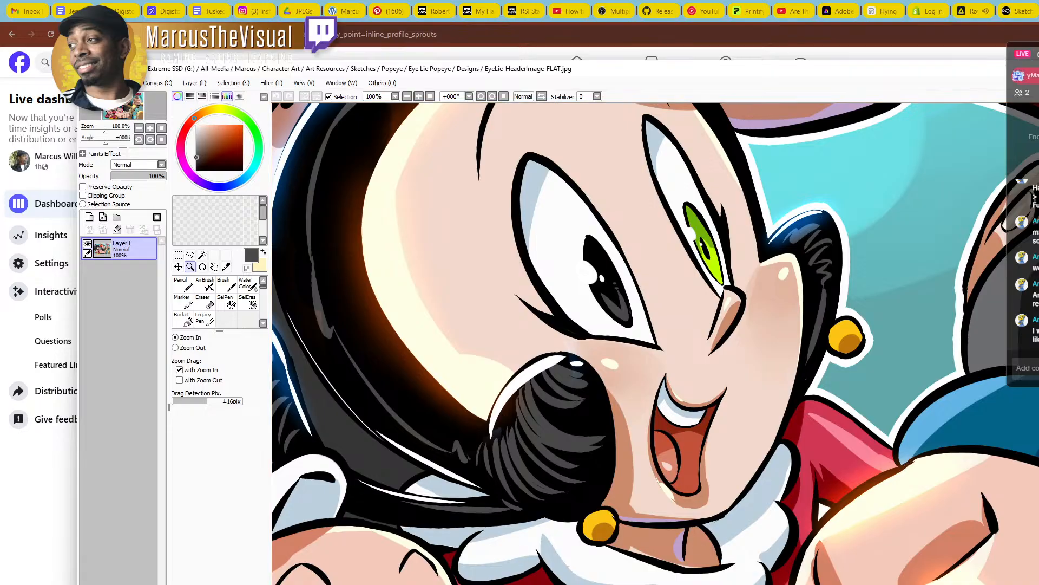
left_click(612, 583)
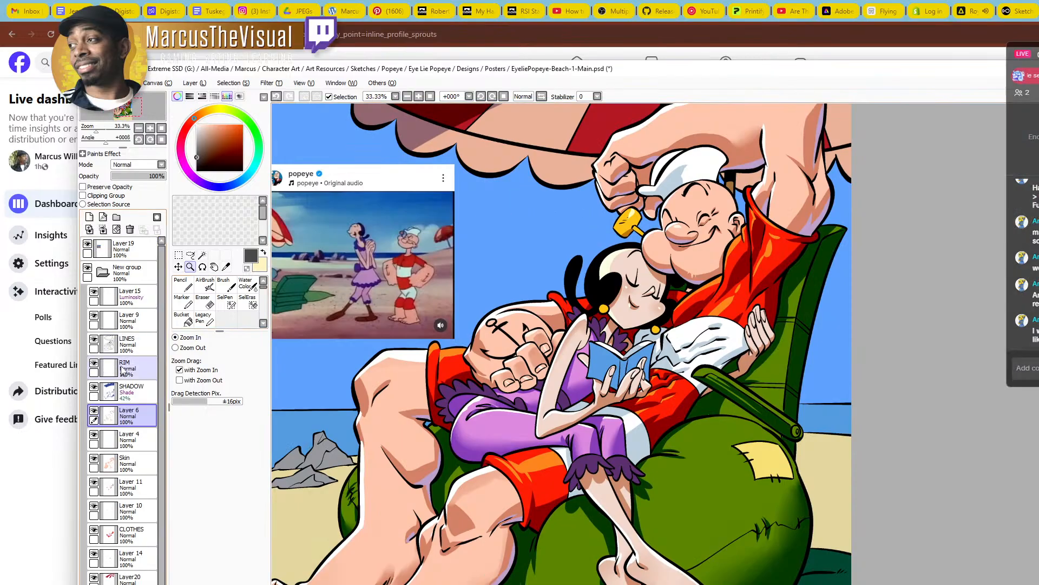
Draw dark gray highlight strands down the woman's long hair curl on Layer 9 with the Pencil at size 60
left_click(130, 318)
left_click(634, 341)
left_click(634, 337)
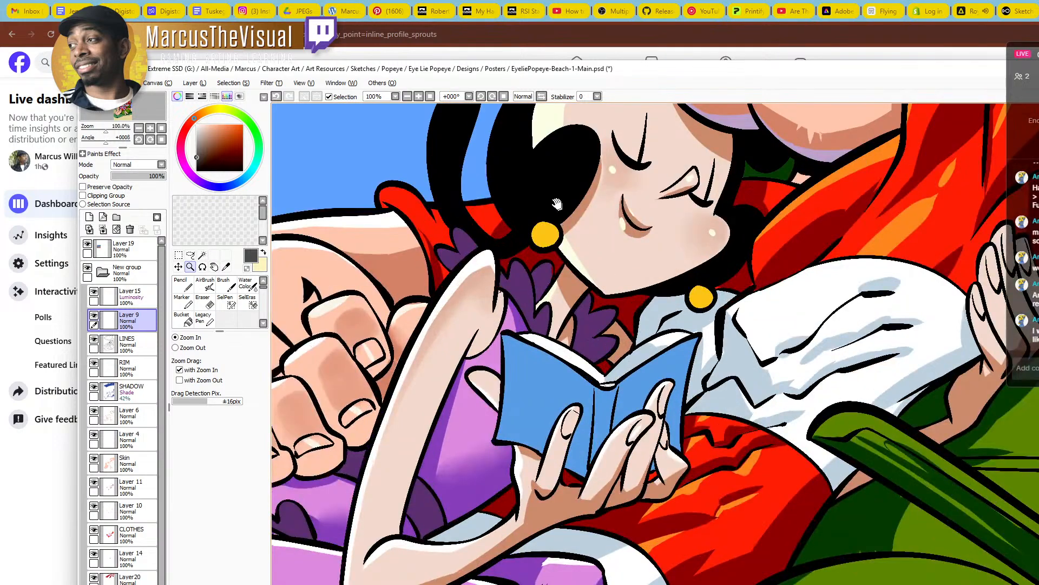
left_click_drag(517, 160, 567, 348)
left_click(567, 340)
left_click(568, 340)
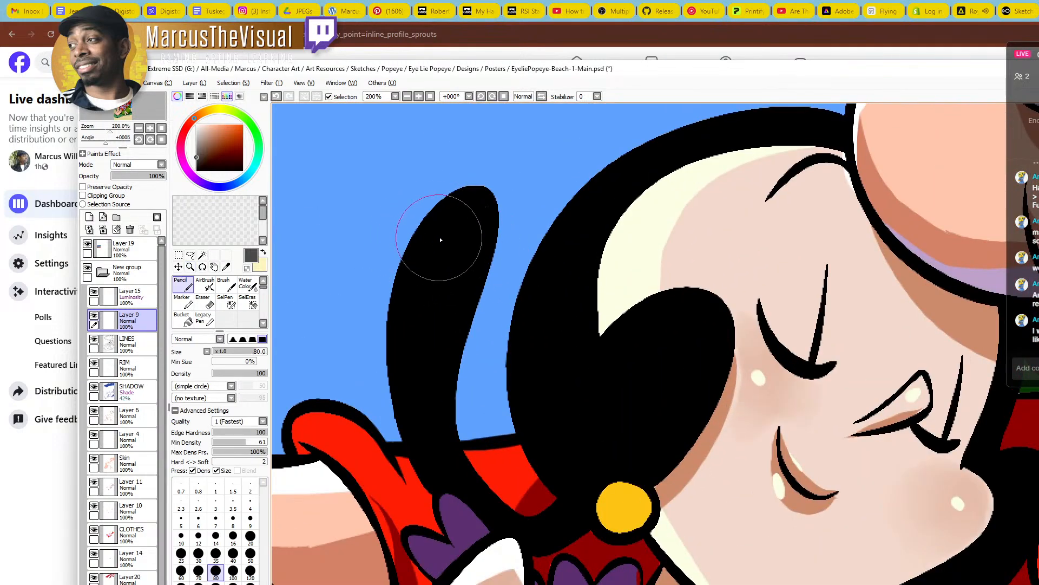
key("bracketleft")
key("bracketleft")
key("bracketleft")
mouse_move(436, 222)
left_mouse_down()
mouse_move(478, 217)
mouse_move(425, 249)
mouse_move(472, 253)
mouse_move(415, 290)
mouse_move(448, 301)
mouse_move(404, 342)
mouse_move(451, 334)
mouse_move(407, 365)
mouse_move(454, 353)
mouse_move(410, 378)
mouse_move(429, 385)
mouse_move(405, 399)
mouse_move(425, 397)
mouse_move(405, 420)
mouse_move(429, 427)
mouse_move(436, 417)
mouse_move(421, 444)
mouse_move(455, 446)
mouse_move(427, 458)
mouse_move(478, 440)
mouse_move(435, 457)
mouse_move(435, 466)
mouse_move(456, 457)
mouse_move(464, 479)
left_mouse_up()
Add dark gray Pencil strands to the hair lock beside the woman's face and along the crown of her head
mouse_move(519, 521)
left_mouse_down()
mouse_move(538, 534)
mouse_move(574, 522)
mouse_move(564, 501)
mouse_move(613, 437)
mouse_move(615, 446)
mouse_move(696, 393)
mouse_move(696, 314)
mouse_move(712, 359)
mouse_move(661, 317)
mouse_move(611, 346)
mouse_move(573, 393)
mouse_move(559, 444)
mouse_move(558, 405)
mouse_move(540, 430)
mouse_move(547, 385)
mouse_move(577, 355)
mouse_move(545, 357)
mouse_move(527, 379)
mouse_move(550, 358)
left_mouse_up()
mouse_move(620, 334)
left_mouse_down()
mouse_move(607, 434)
mouse_move(580, 470)
left_mouse_up()
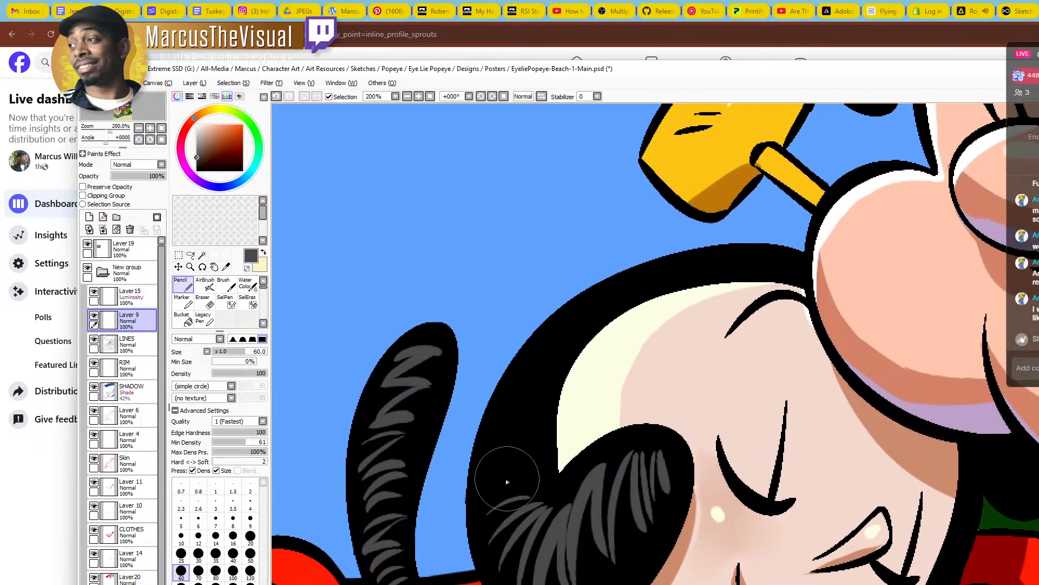
mouse_move(505, 476)
left_mouse_down()
mouse_move(543, 362)
mouse_move(644, 289)
mouse_move(610, 302)
mouse_move(748, 268)
mouse_move(717, 259)
mouse_move(790, 268)
left_mouse_up()
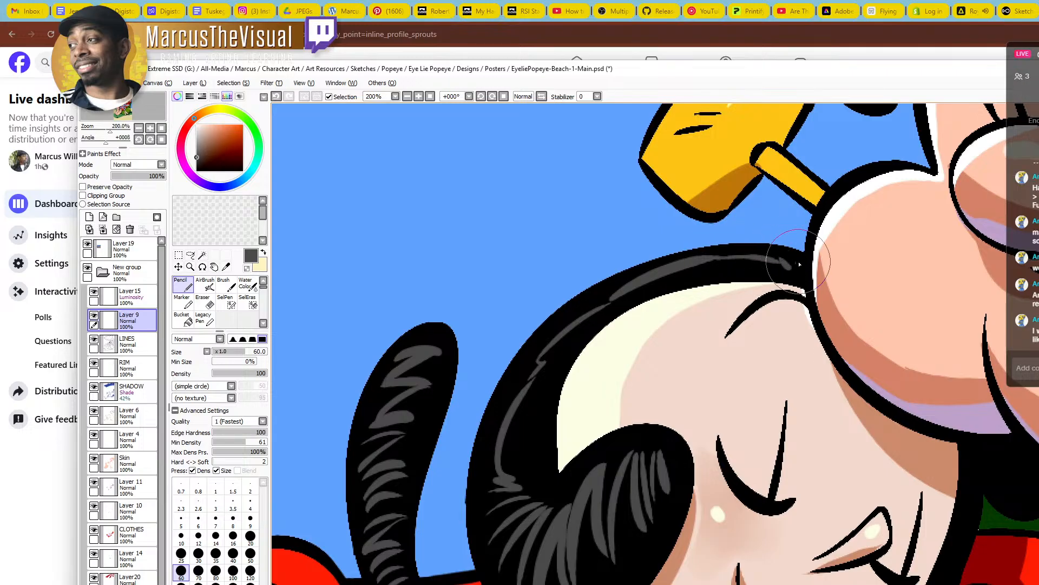
Draw dark gray Pencil strands on the hair lock behind the woman's cheek and along the hair beneath her chin
left_click_drag(1009, 479, 825, 366)
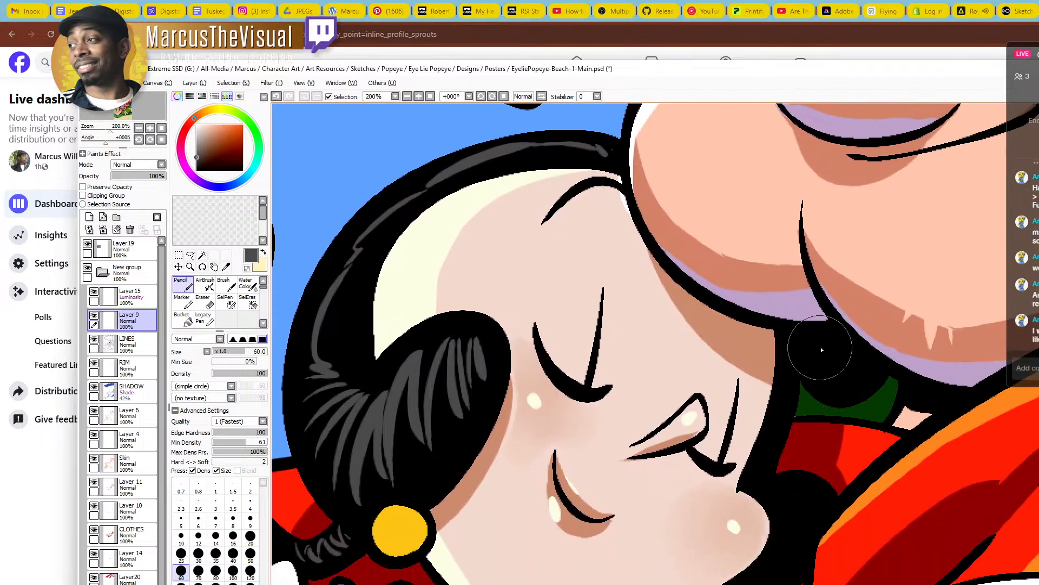
mouse_move(756, 488)
left_mouse_down()
mouse_move(805, 484)
mouse_move(773, 502)
mouse_move(812, 491)
mouse_move(779, 510)
mouse_move(811, 510)
mouse_move(790, 513)
mouse_move(796, 548)
mouse_move(776, 544)
mouse_move(776, 583)
left_mouse_up()
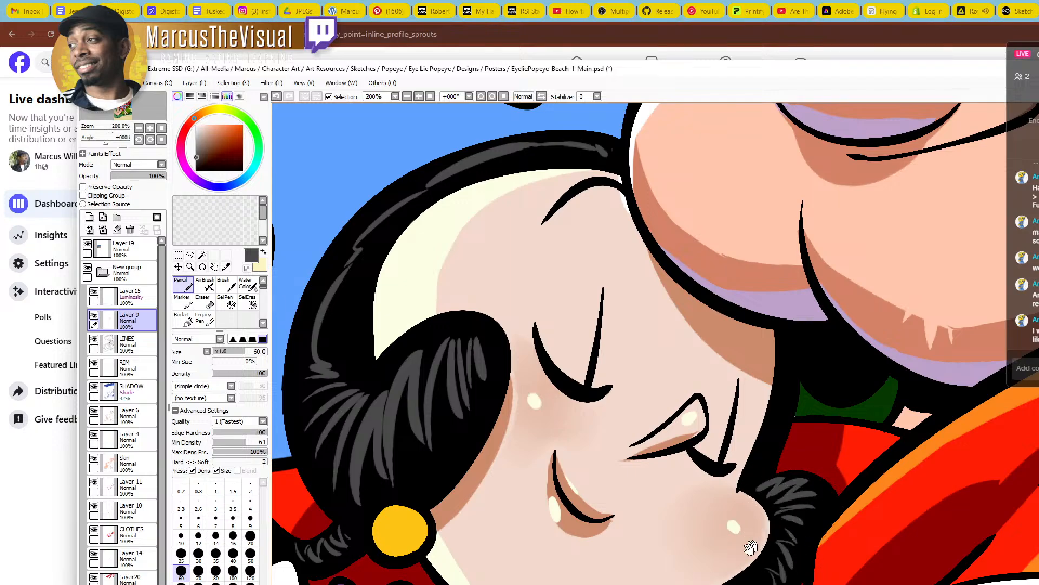
left_click_drag(751, 547, 830, 468)
mouse_move(721, 554)
left_mouse_down()
mouse_move(782, 524)
mouse_move(794, 532)
left_mouse_up()
left_click_drag(804, 524, 841, 510)
left_click_drag(846, 490, 852, 499)
Add dark gray strands to the hair along the far side of her forehead and below Popeye's chin
left_click_drag(831, 403, 862, 346)
left_click_drag(867, 283, 838, 362)
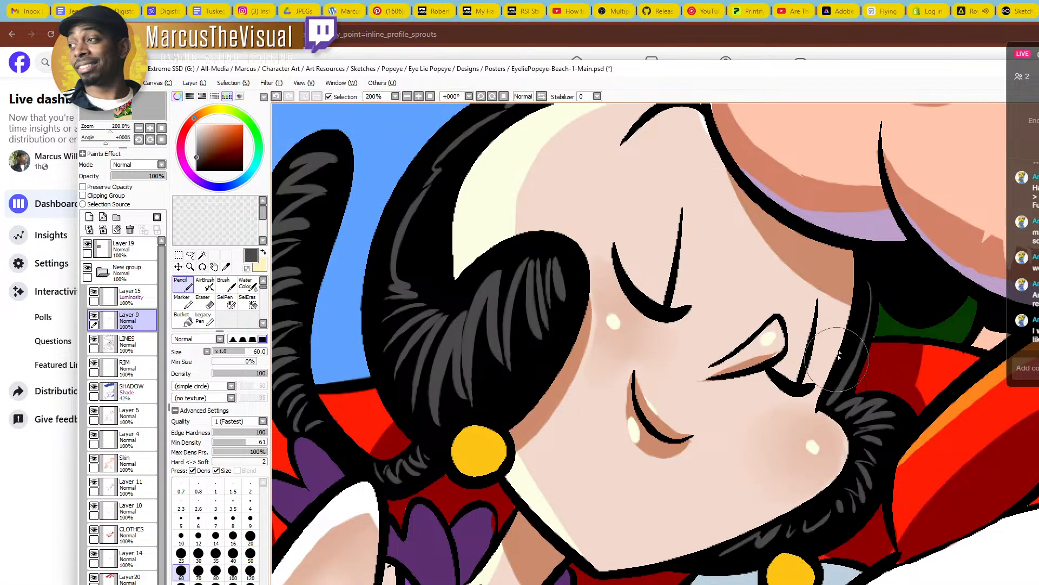
left_click_drag(889, 258, 892, 298)
mouse_move(892, 298)
left_mouse_down()
mouse_move(915, 258)
mouse_move(909, 311)
mouse_move(931, 282)
left_mouse_up()
Add dark gray Pencil strands at the base of the woman's long curl, beside the purple collar
left_click(876, 251, "ctrl+alt")
left_click_drag(766, 322, 681, 382)
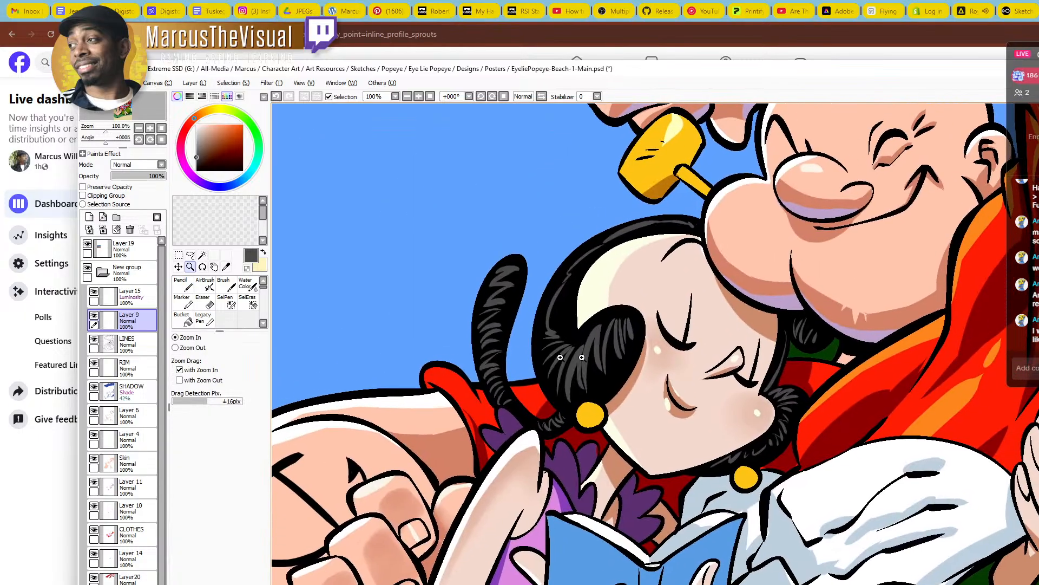
left_click(692, 399, "ctrl+alt")
left_click(697, 396, "ctrl+alt")
left_click(707, 389, "ctrl+alt")
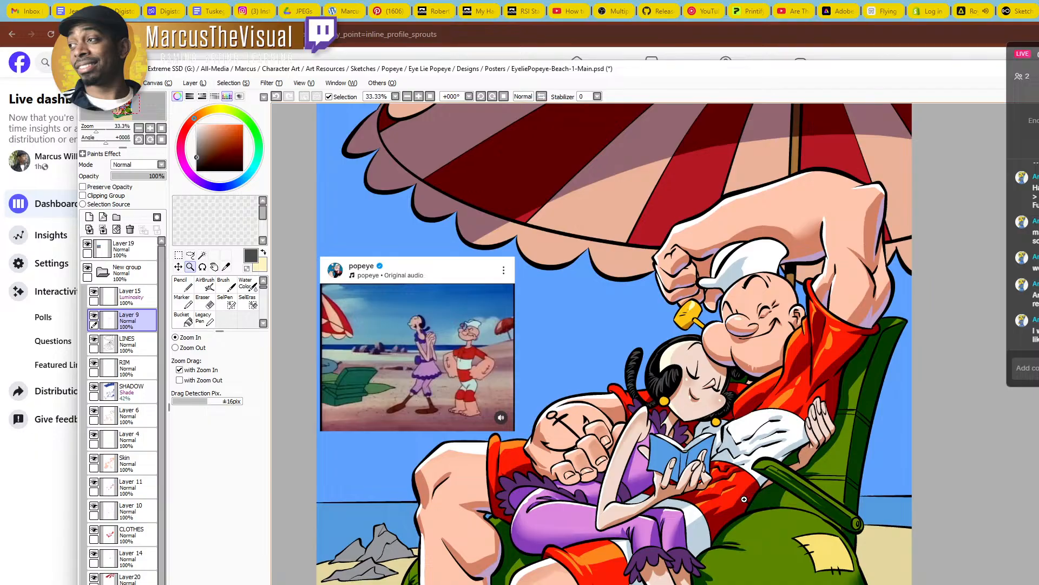
left_click_drag(667, 530, 697, 534)
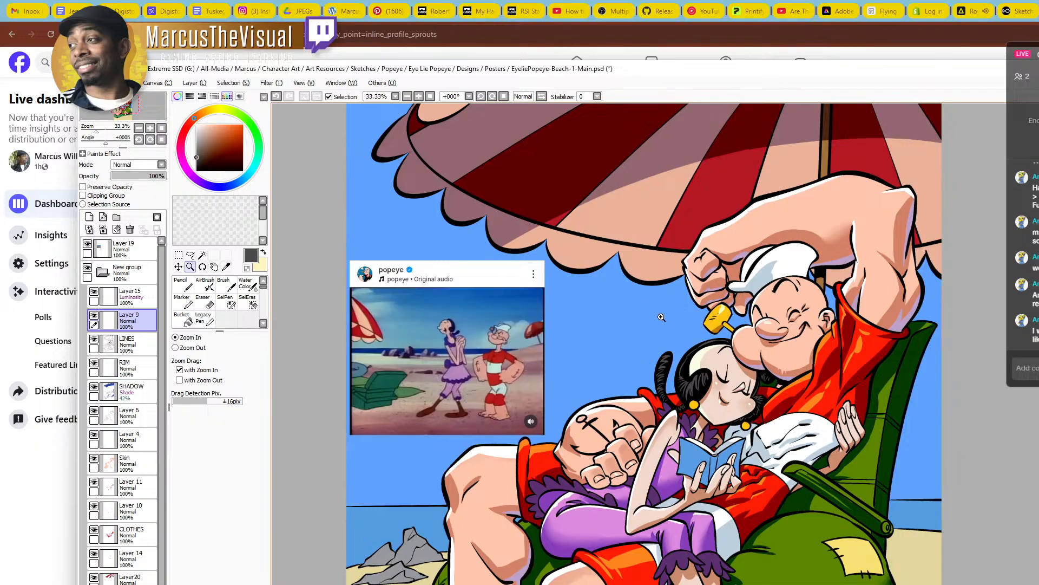
left_click(722, 361)
left_click(723, 361)
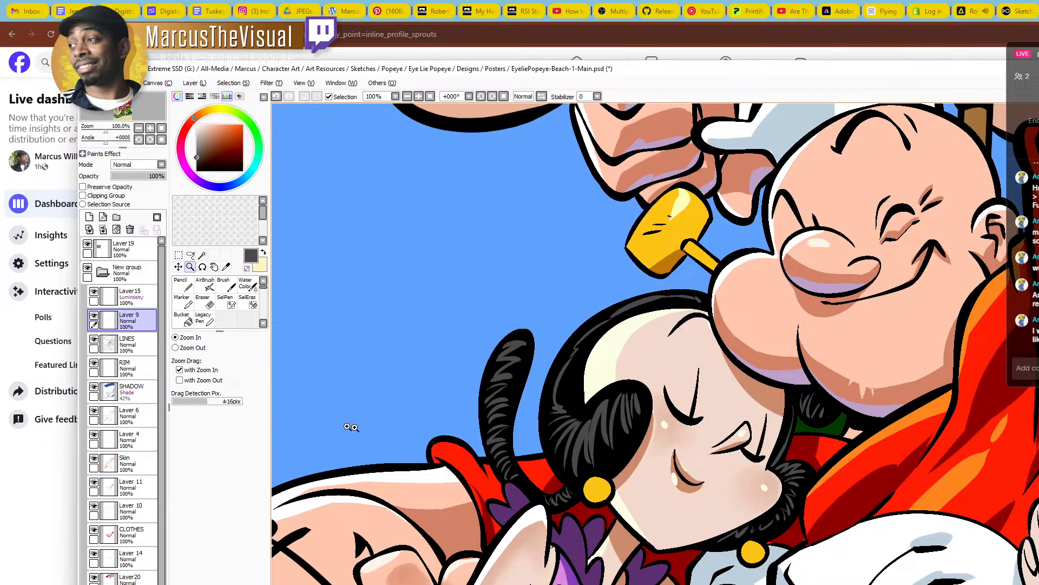
left_click(533, 465)
key("n")
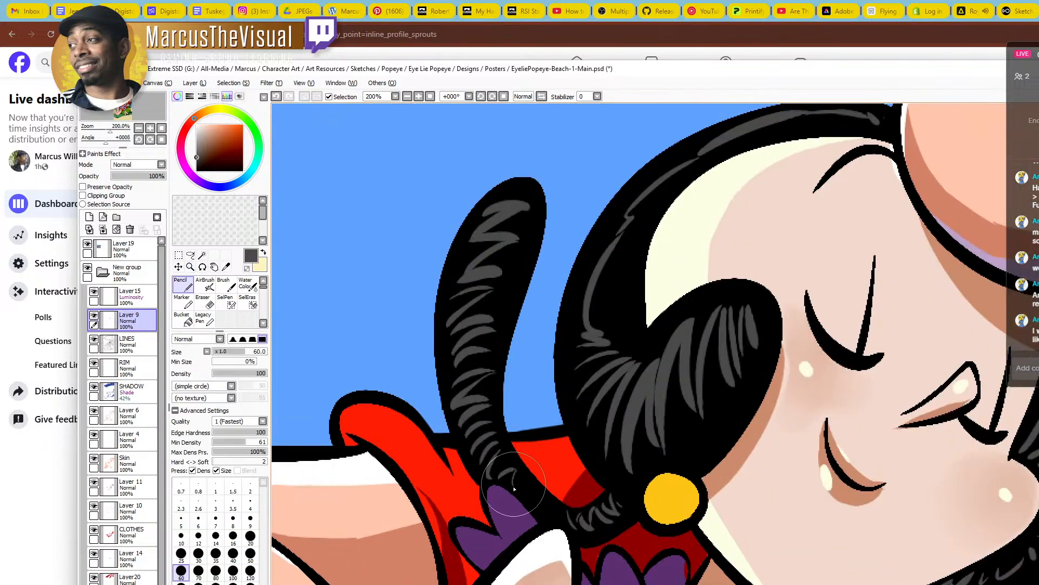
mouse_move(531, 498)
left_mouse_down()
mouse_move(538, 517)
mouse_move(558, 511)
left_mouse_up()
Examine the gray hair highlights against the whole poster
key("z")
right_click(594, 464)
right_click(593, 464)
right_click(594, 461)
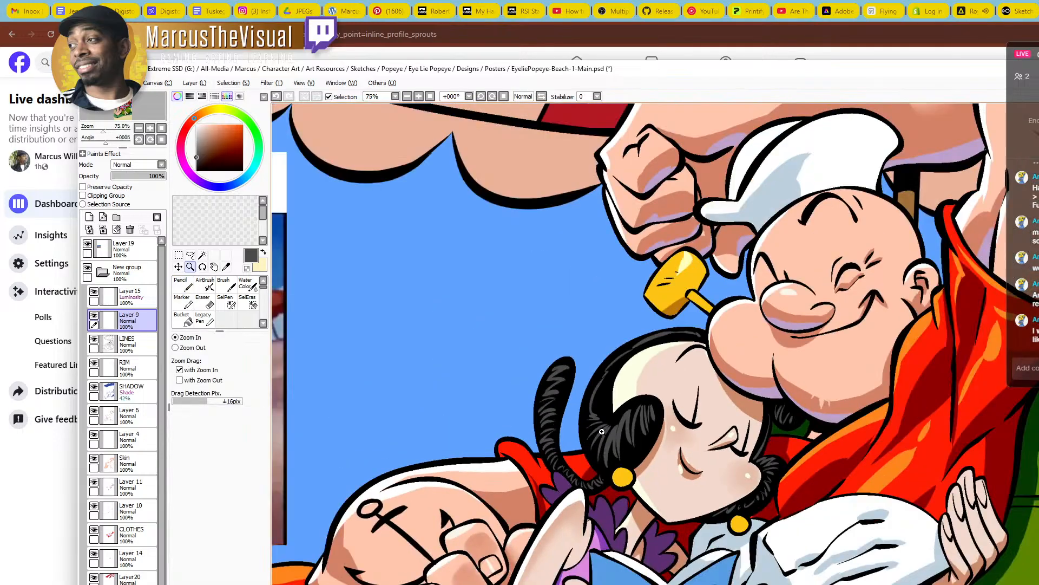
right_click(598, 438)
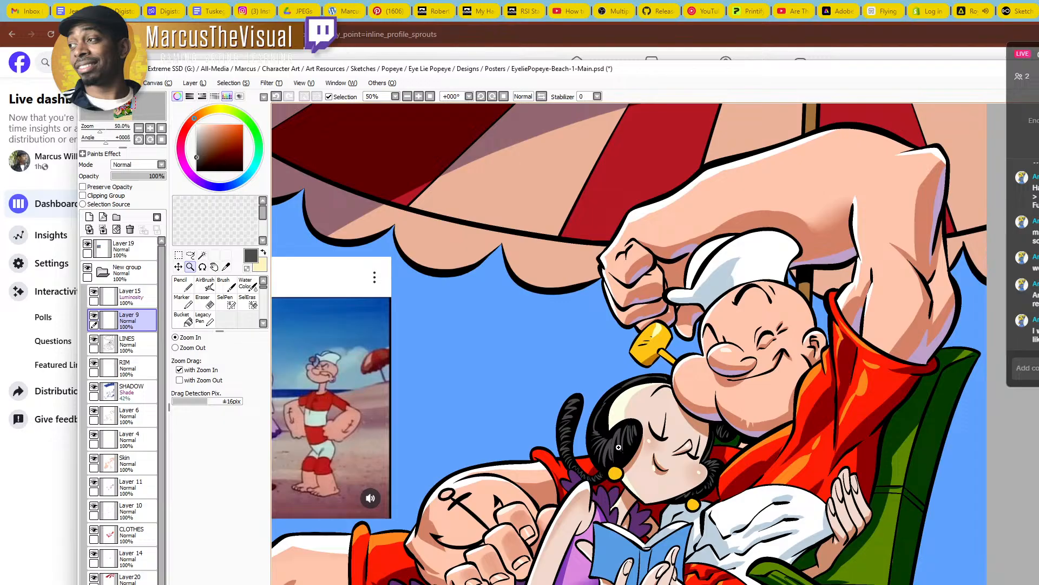
right_click(650, 428)
left_click_drag(652, 495, 664, 391)
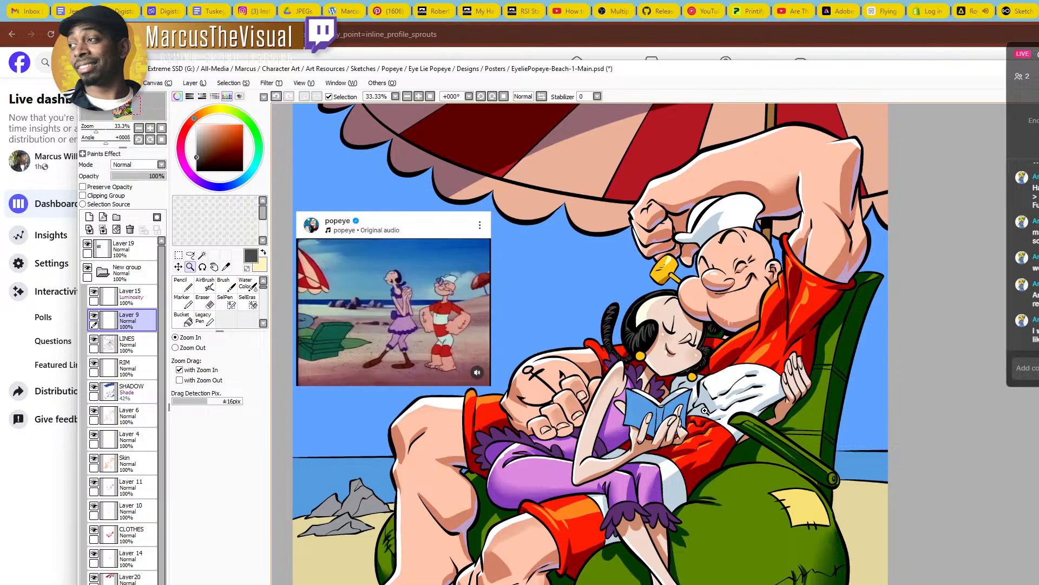
left_click_drag(689, 446, 692, 405)
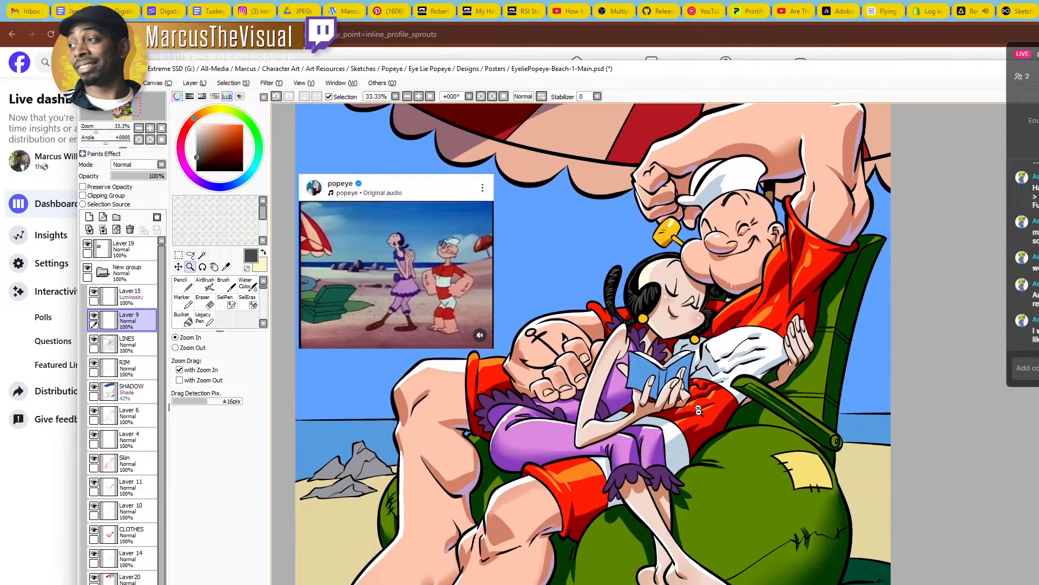
right_click(695, 410)
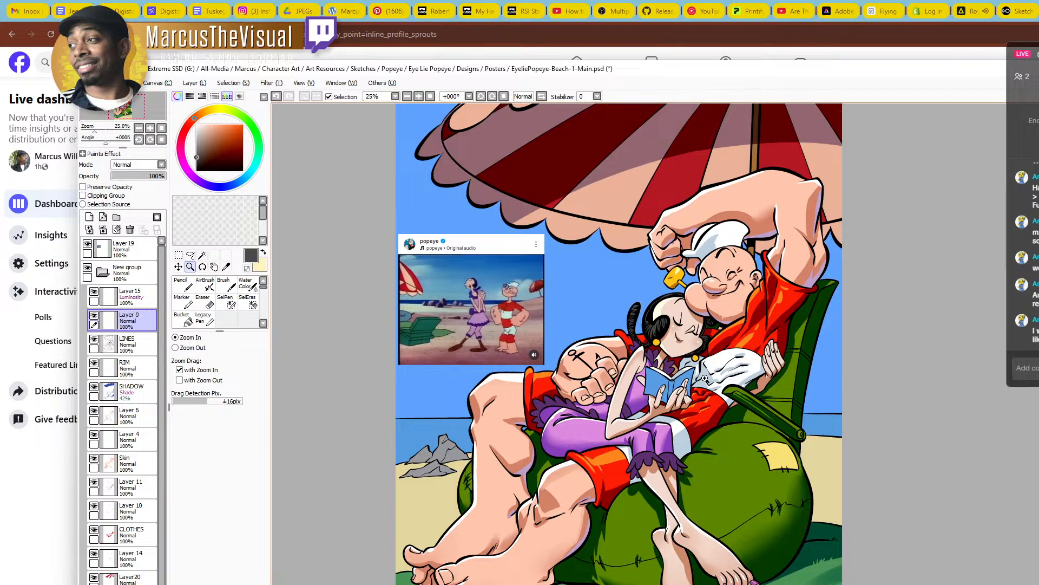
left_click(680, 302)
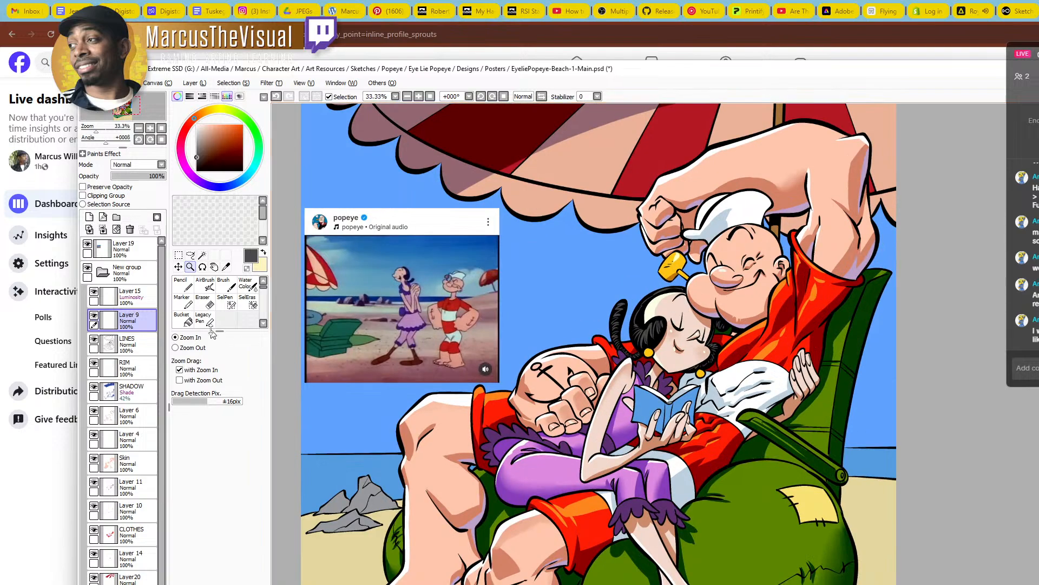
On Layer15, airbrush a bright orange glow along the woman's hairline and crown, working at sizes 120 and 80
left_click(130, 295)
left_click(243, 123)
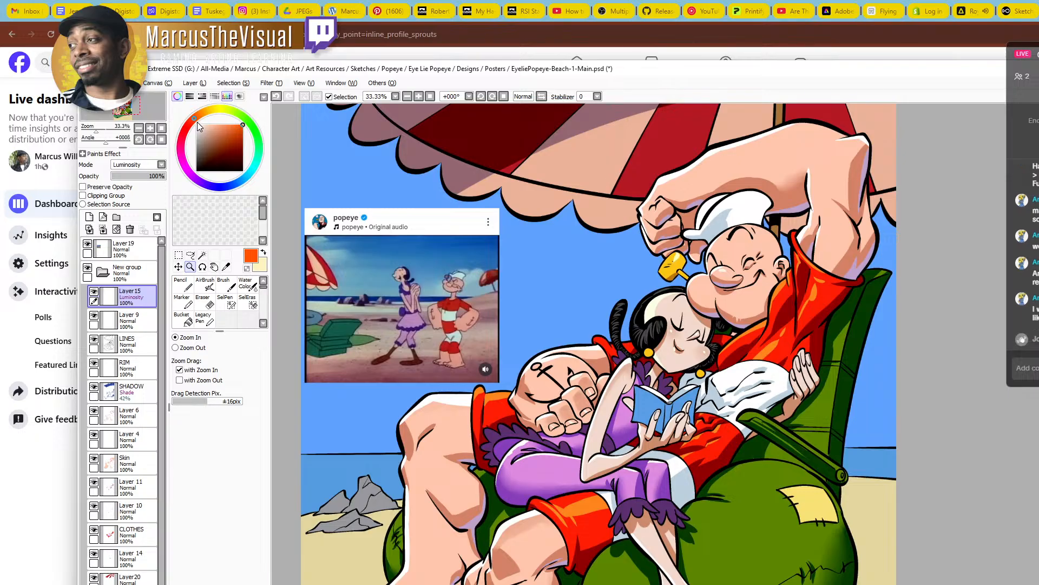
left_click(755, 221)
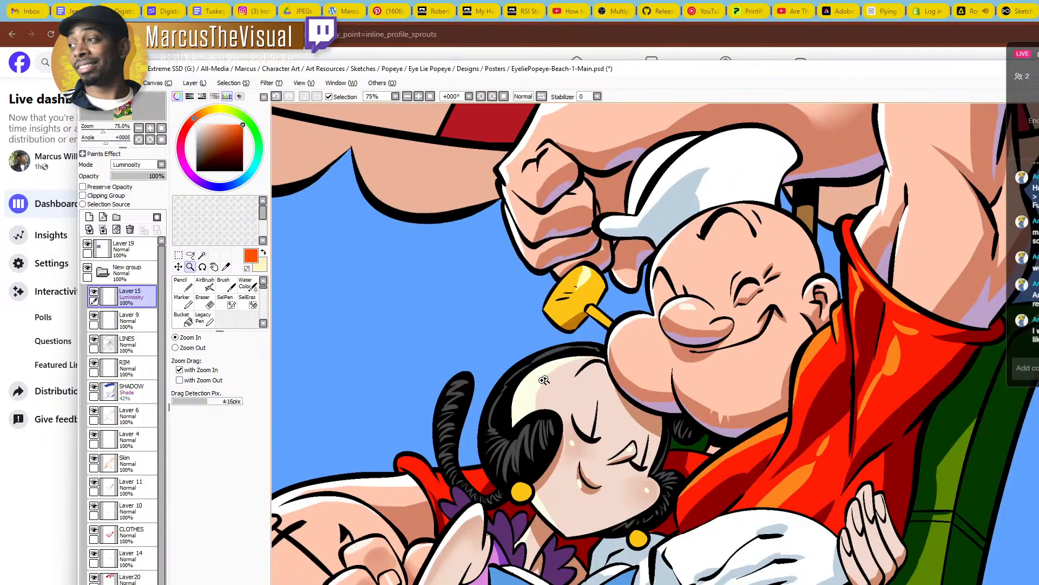
left_click(206, 284)
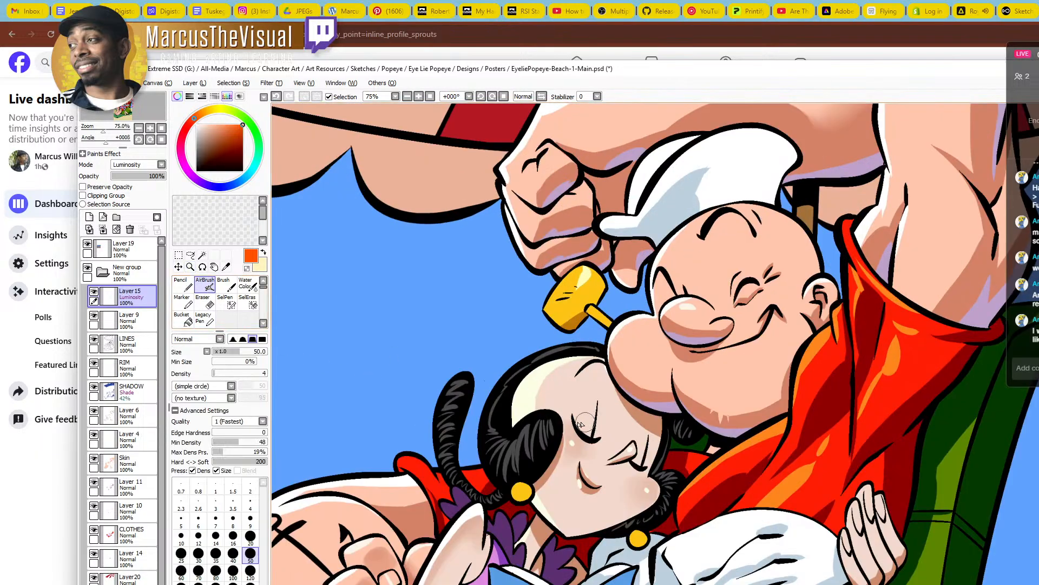
key("bracketright")
key("bracketright")
key("bracketright")
key("bracketright")
key("bracketright")
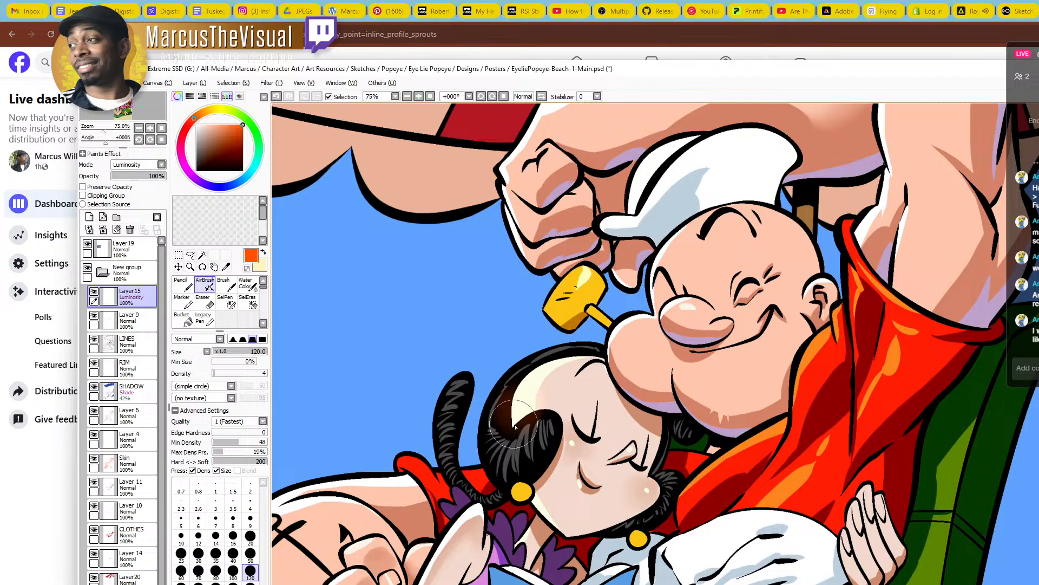
key("bracketleft")
key("bracketleft")
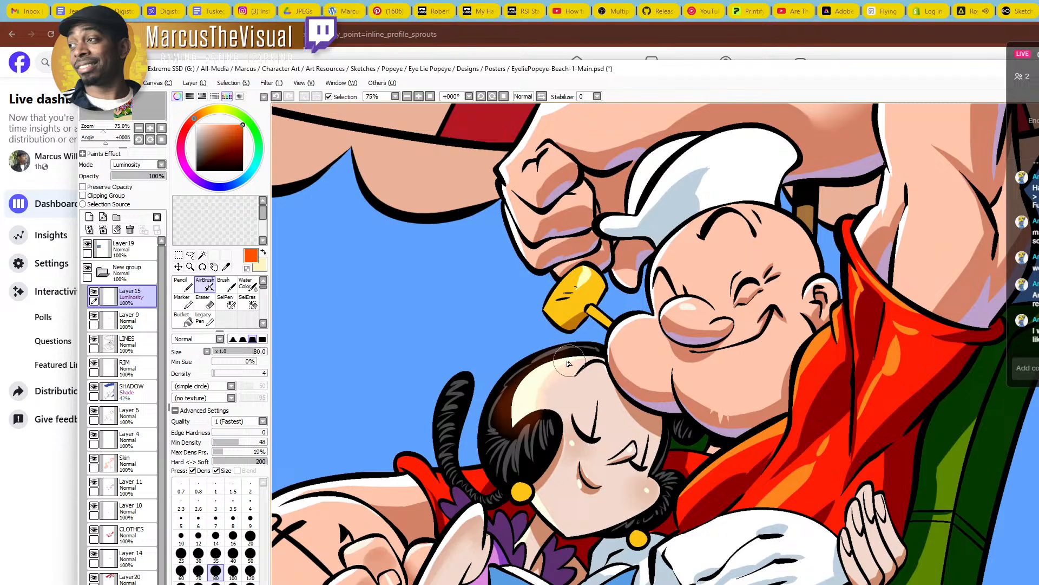
mouse_move(568, 364)
left_mouse_down()
mouse_move(523, 393)
mouse_move(516, 420)
mouse_move(541, 416)
left_mouse_up()
Airbrush the orange glow at size 60 along the woman's neck below the earring and over her shoulder and upper arm
key("bracketleft")
key("bracketleft")
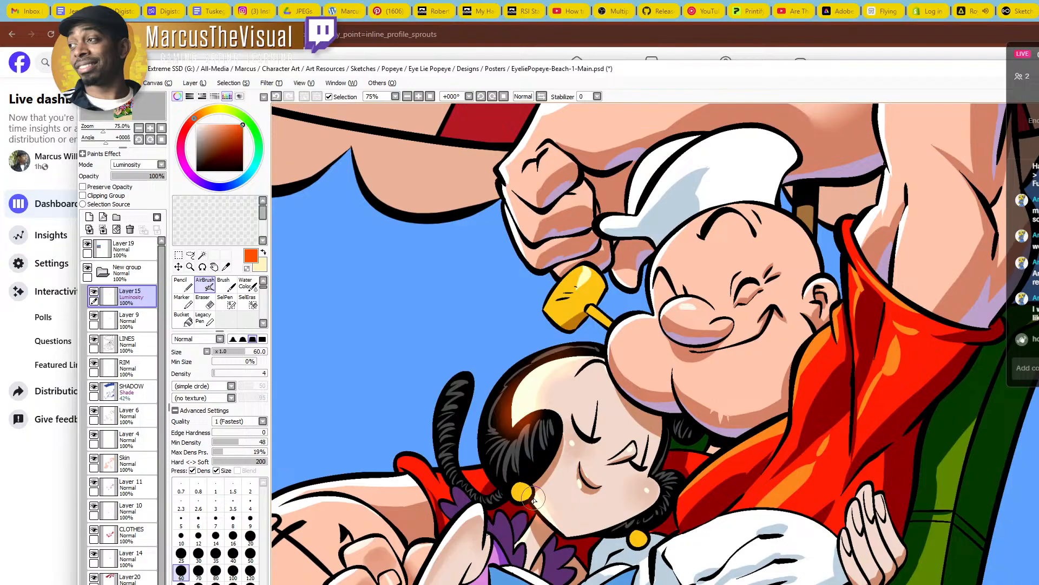
mouse_move(533, 498)
left_mouse_down()
mouse_move(559, 532)
mouse_move(538, 522)
mouse_move(523, 541)
left_mouse_up()
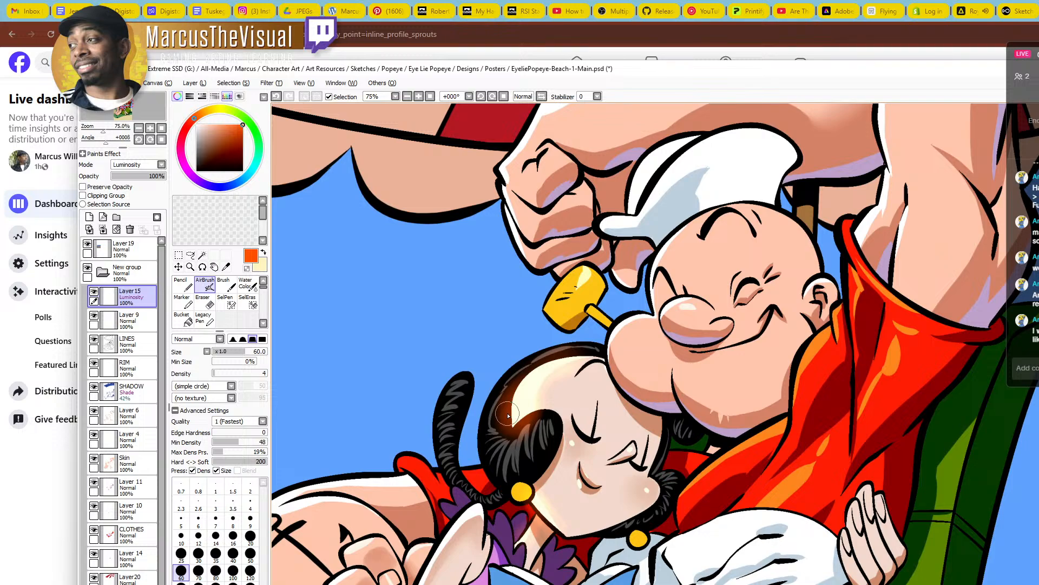
left_click_drag(606, 536, 762, 485)
left_click(633, 479, "ctrl")
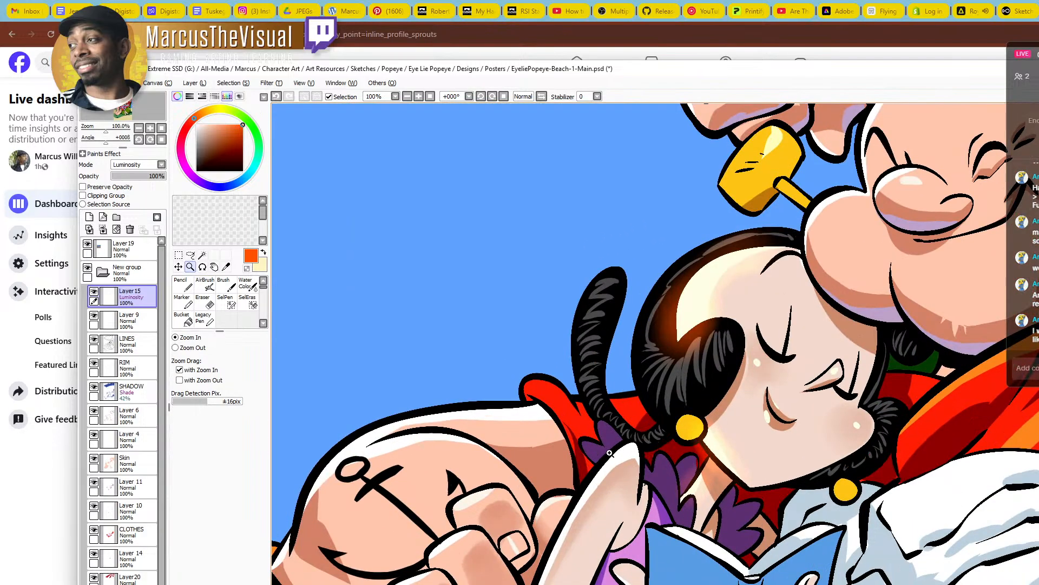
left_click(206, 286)
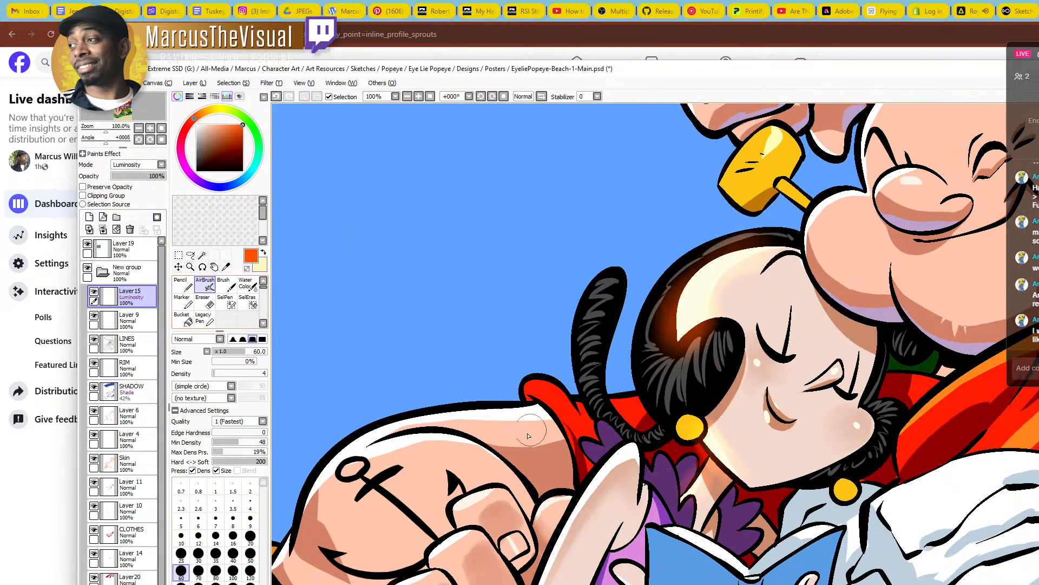
mouse_move(570, 461)
left_mouse_down()
mouse_move(584, 483)
mouse_move(577, 506)
mouse_move(608, 463)
mouse_move(637, 452)
mouse_move(581, 492)
mouse_move(608, 463)
mouse_move(537, 569)
mouse_move(584, 482)
mouse_move(571, 514)
mouse_move(644, 449)
left_mouse_up()
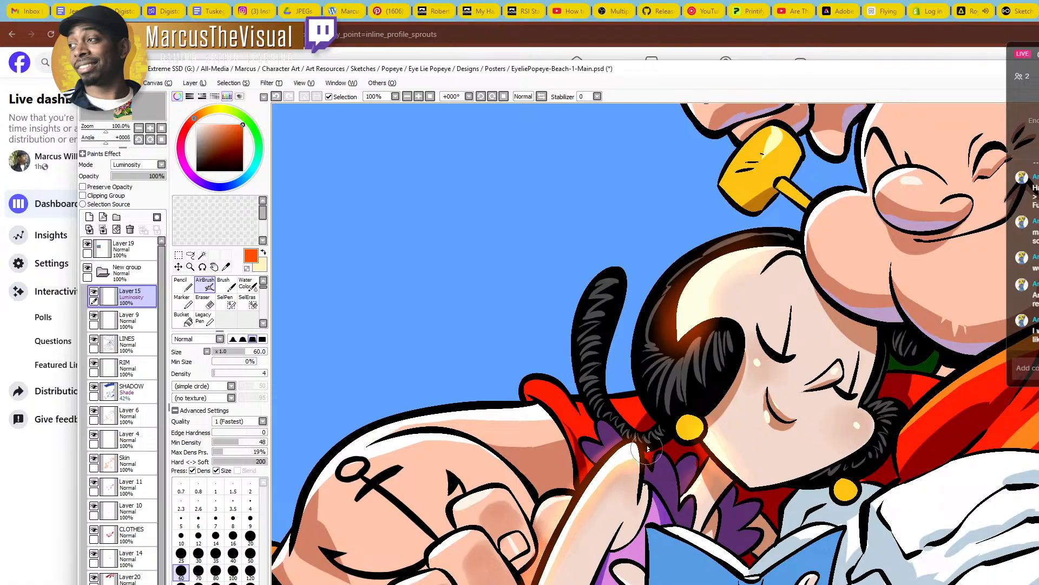
Airbrush the glow at size 70 along the upper edge of Popeye's tattooed forearm and around his knuckles
key("bracketright")
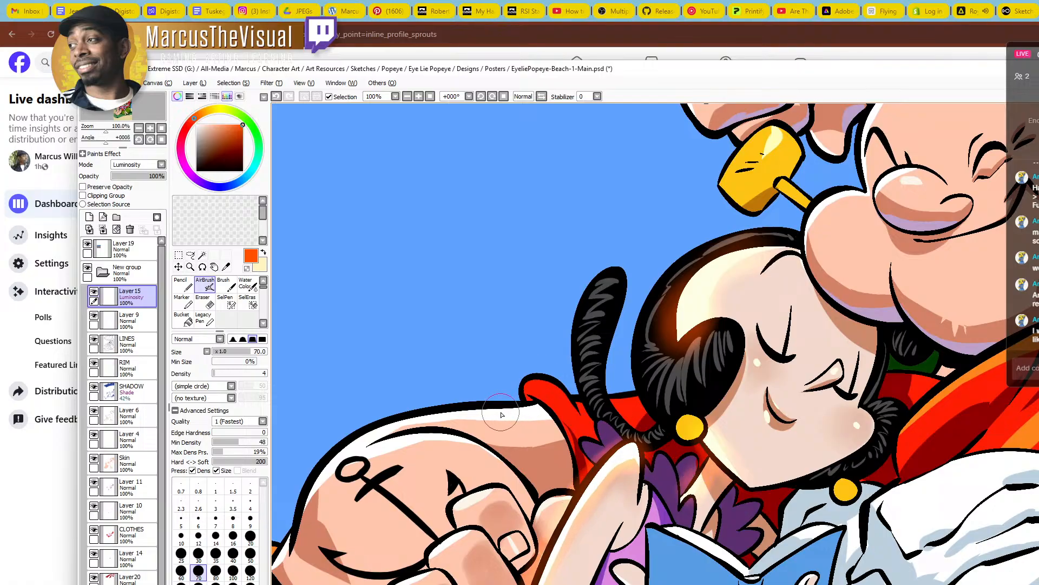
mouse_move(506, 416)
left_mouse_down()
mouse_move(761, 371)
mouse_move(698, 369)
mouse_move(622, 389)
mouse_move(590, 407)
mouse_move(547, 461)
mouse_move(611, 406)
mouse_move(686, 394)
mouse_move(744, 409)
left_mouse_up()
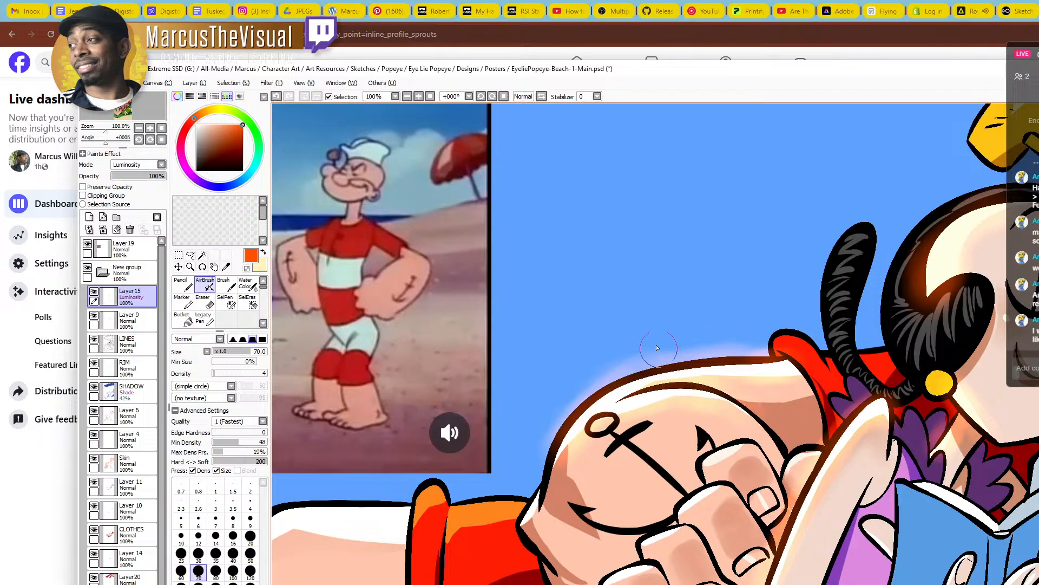
mouse_move(561, 474)
left_mouse_down()
mouse_move(524, 524)
mouse_move(536, 504)
left_mouse_up()
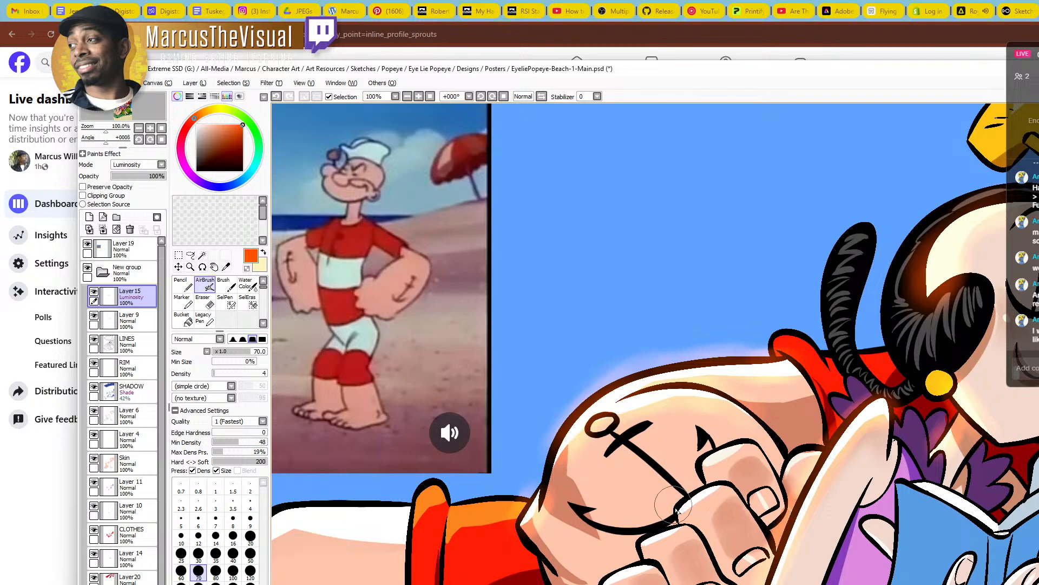
mouse_move(726, 454)
left_mouse_down()
mouse_move(706, 459)
mouse_move(739, 442)
mouse_move(712, 468)
left_mouse_up()
left_click_drag(673, 518, 660, 532)
left_click_drag(622, 572, 638, 564)
Airbrush the orange glow at size 50 around Popeye's head and face
mouse_move(689, 522)
left_mouse_down()
mouse_move(656, 500)
mouse_move(556, 488)
left_mouse_up()
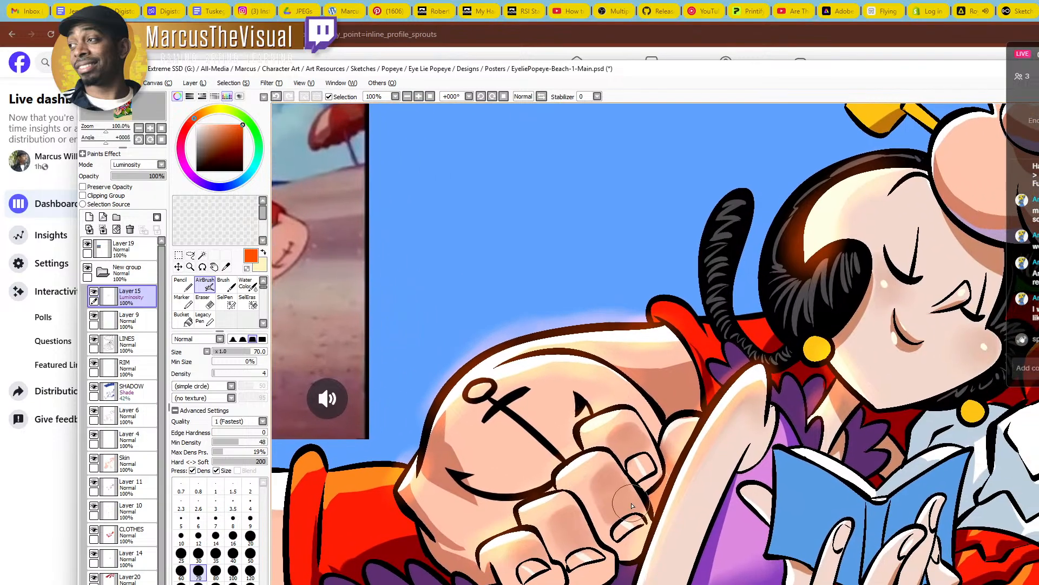
left_click(701, 491, "ctrl+alt")
left_click_drag(817, 466, 695, 427)
left_click(724, 374, "ctrl+alt")
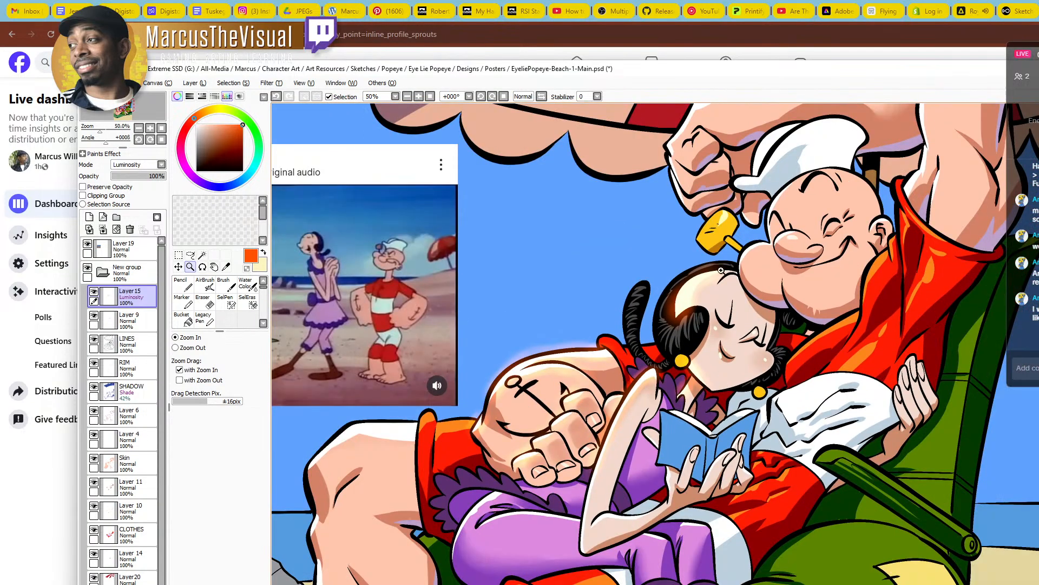
left_click(760, 231)
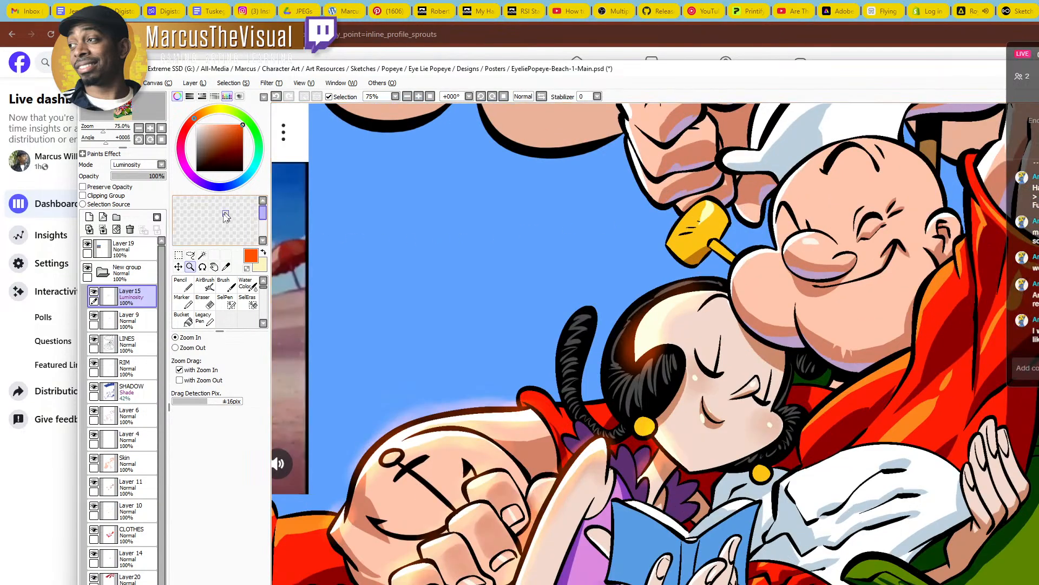
left_click(209, 286)
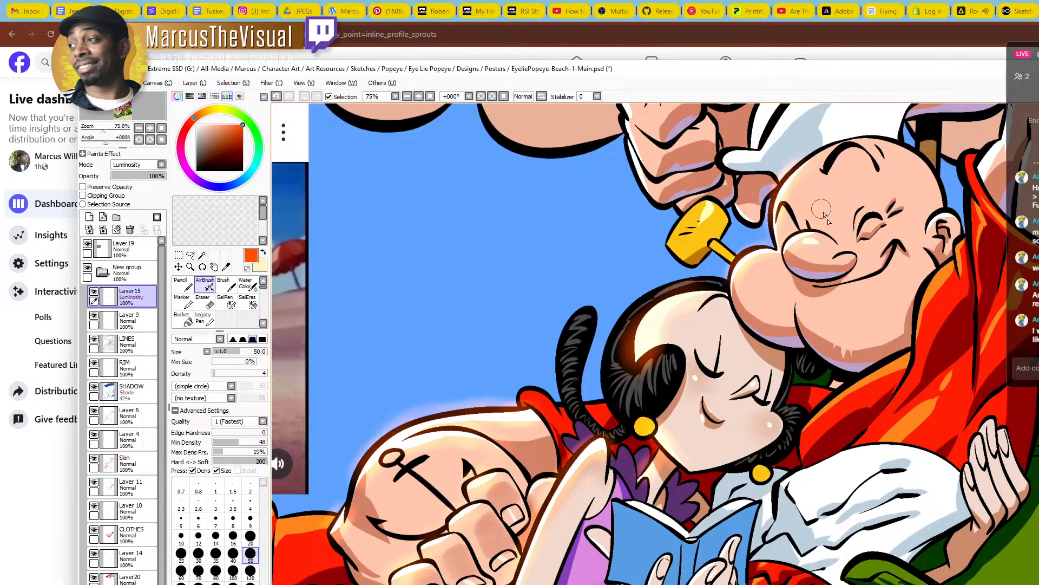
left_click_drag(849, 246, 701, 368)
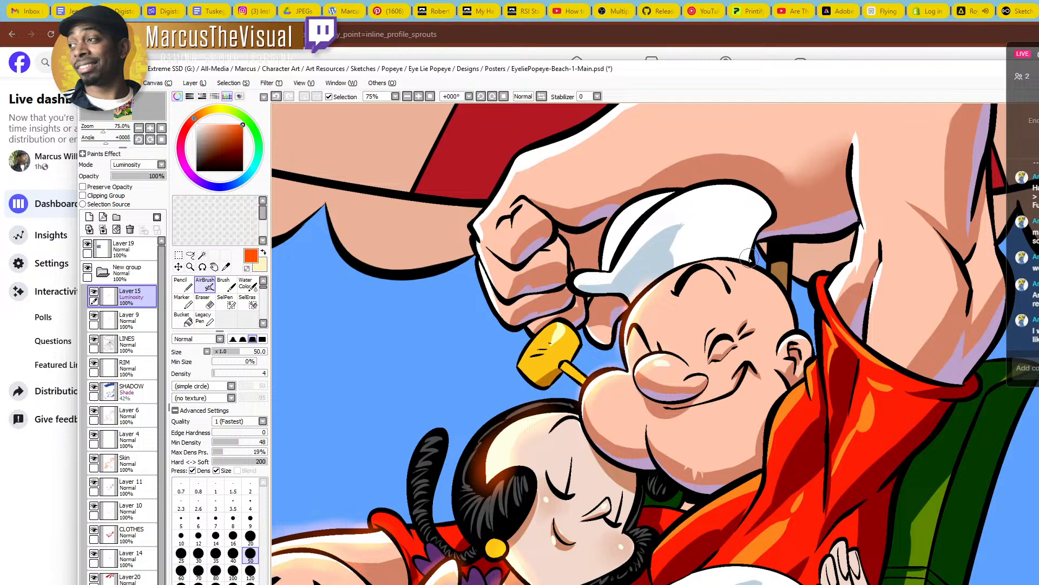
Airbrush the orange glow at sizes 60 and 40 along the elbow crease and inner contours of Popeye's raised upper arm
left_click_drag(835, 277, 834, 292)
key("bracketright")
key("bracketright")
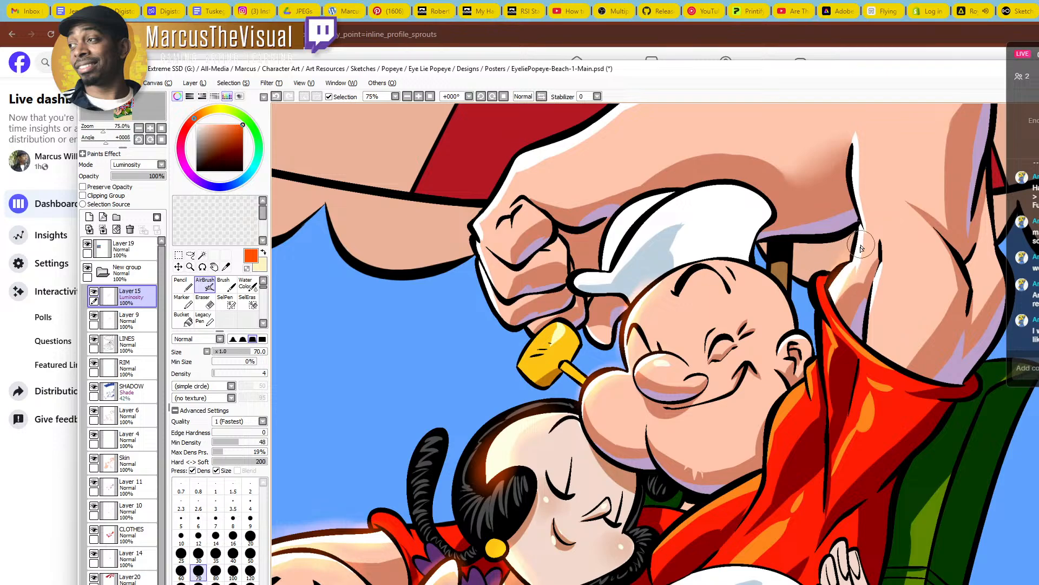
key("bracketleft")
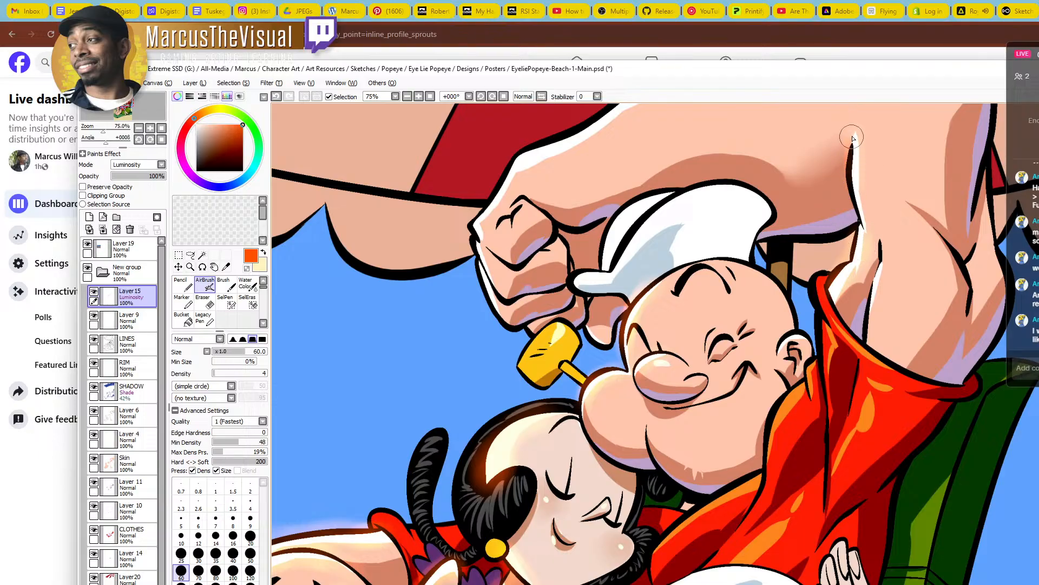
key("bracketleft")
key("bracketleft")
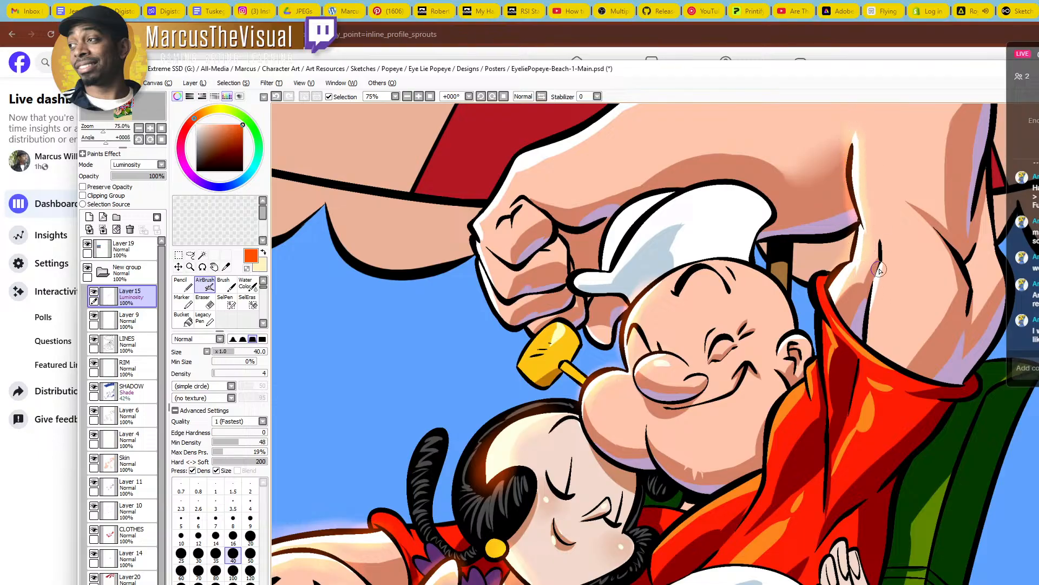
key("bracketright")
key("bracketright")
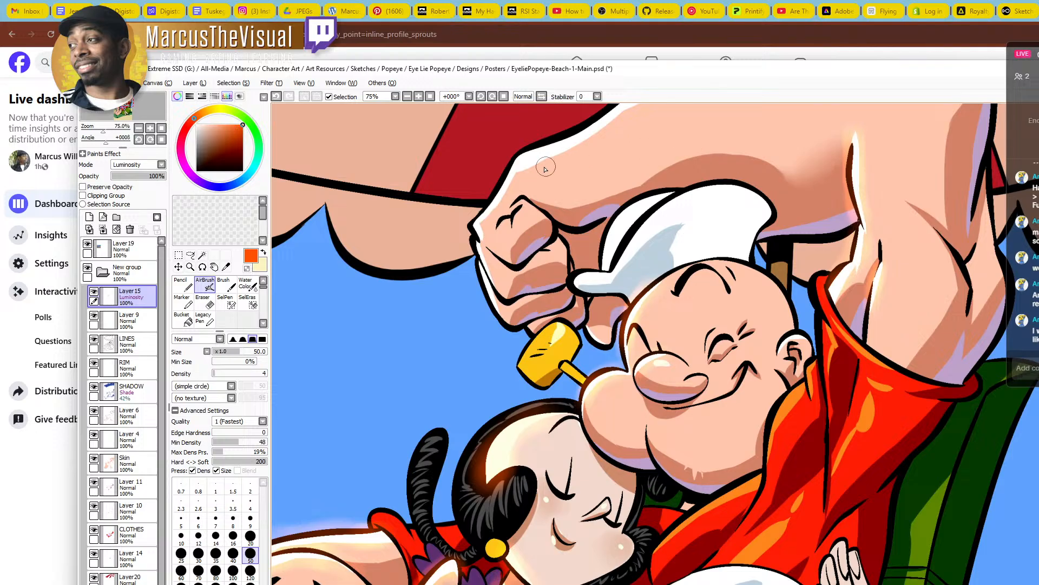
Airbrush the glow at size 80 along the upper edge of Popeye's raised forearm and at size 50 around the fist
key("bracketright")
key("bracketright")
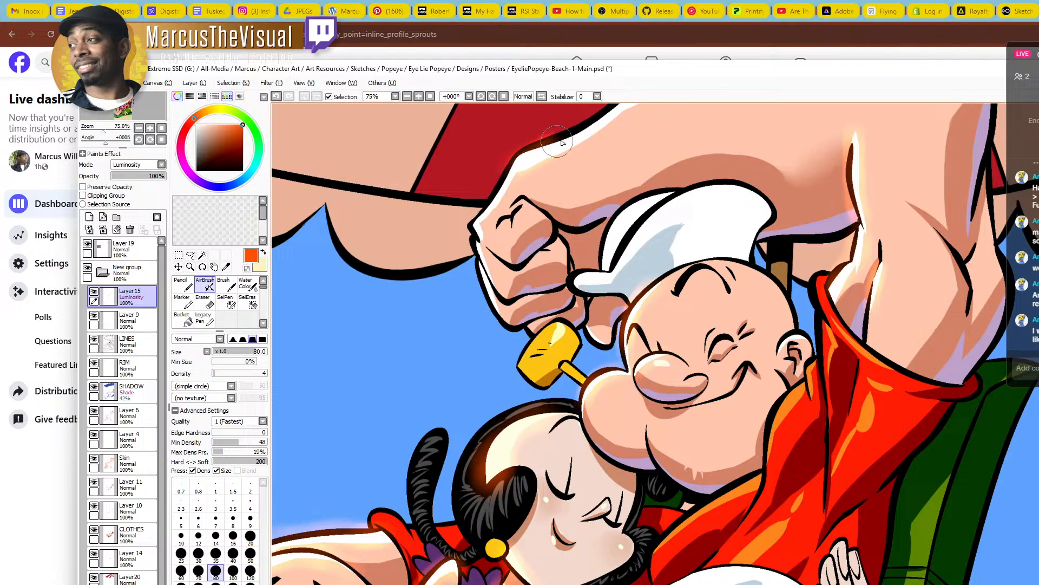
left_click_drag(563, 149, 540, 245)
mouse_move(546, 235)
left_mouse_down()
mouse_move(591, 204)
mouse_move(550, 237)
mouse_move(587, 213)
mouse_move(486, 254)
mouse_move(474, 297)
mouse_move(451, 323)
mouse_move(452, 276)
left_mouse_up()
key("bracketleft")
key("bracketleft")
key("bracketleft")
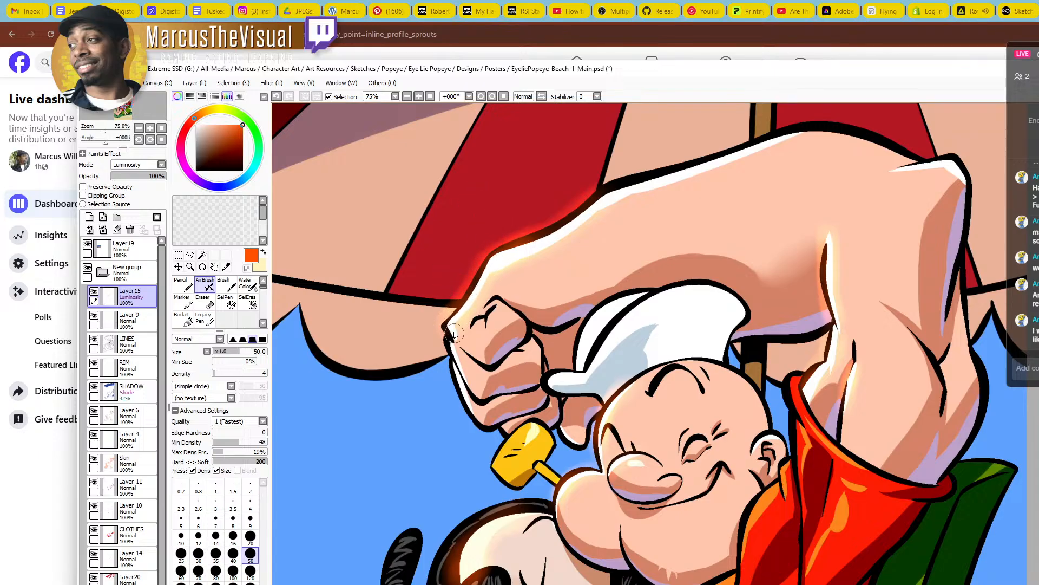
left_click_drag(461, 374, 469, 404)
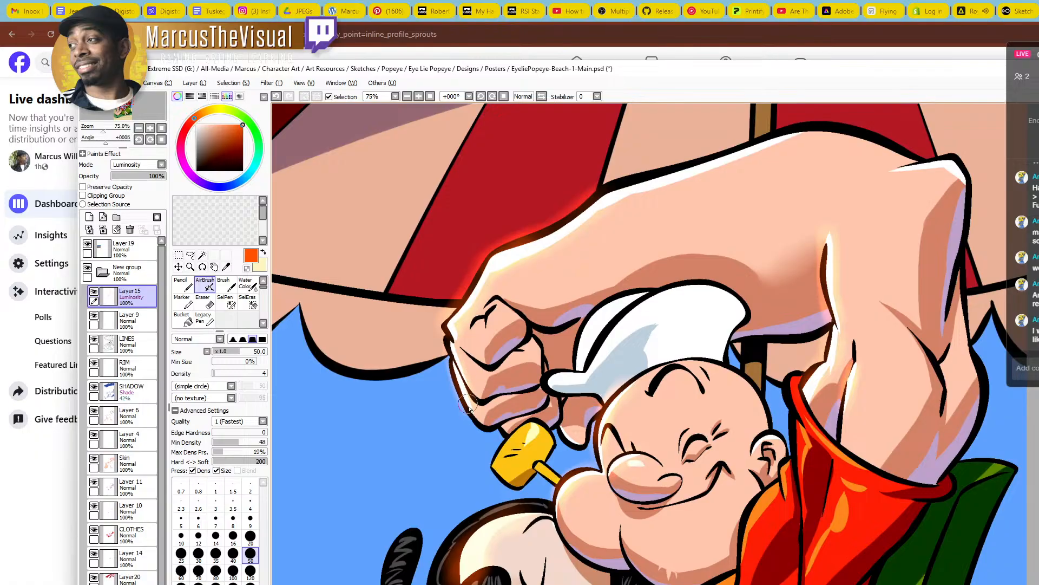
Extend the orange glow along the raised arm's upper edge to the elbow tip and onto Popeye's ear, finishing at size 60
key("bracketright")
key("bracketright")
left_click_drag(617, 195, 801, 129)
key("bracketleft")
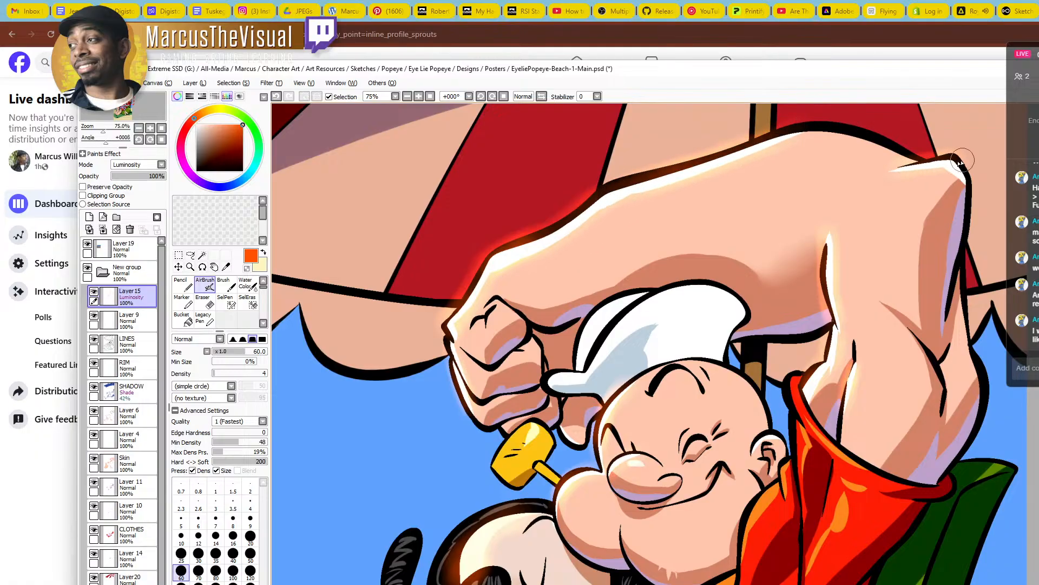
mouse_move(948, 167)
left_mouse_down()
mouse_move(954, 173)
mouse_move(920, 164)
left_mouse_up()
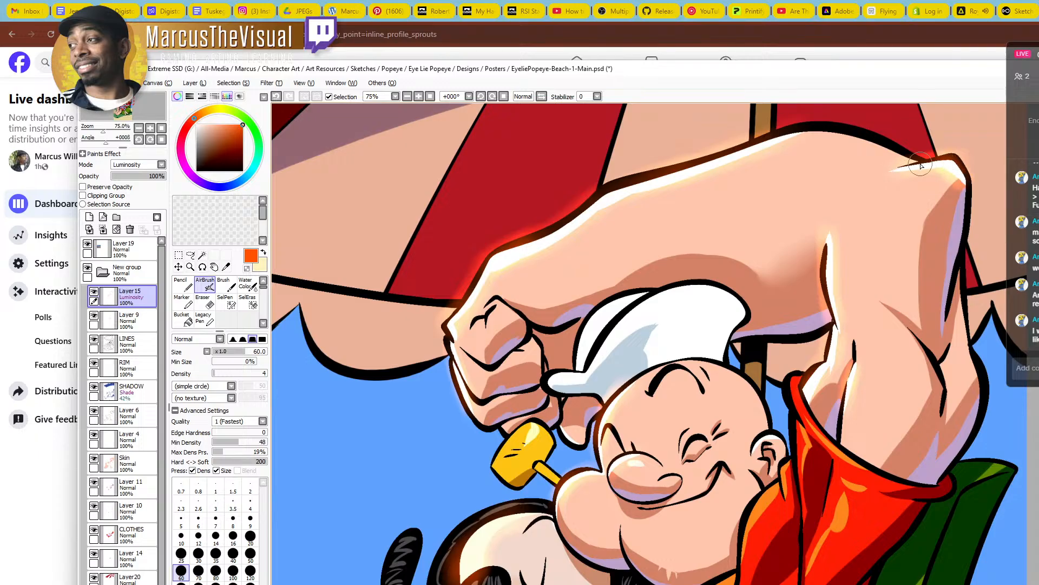
left_click_drag(730, 408, 778, 289)
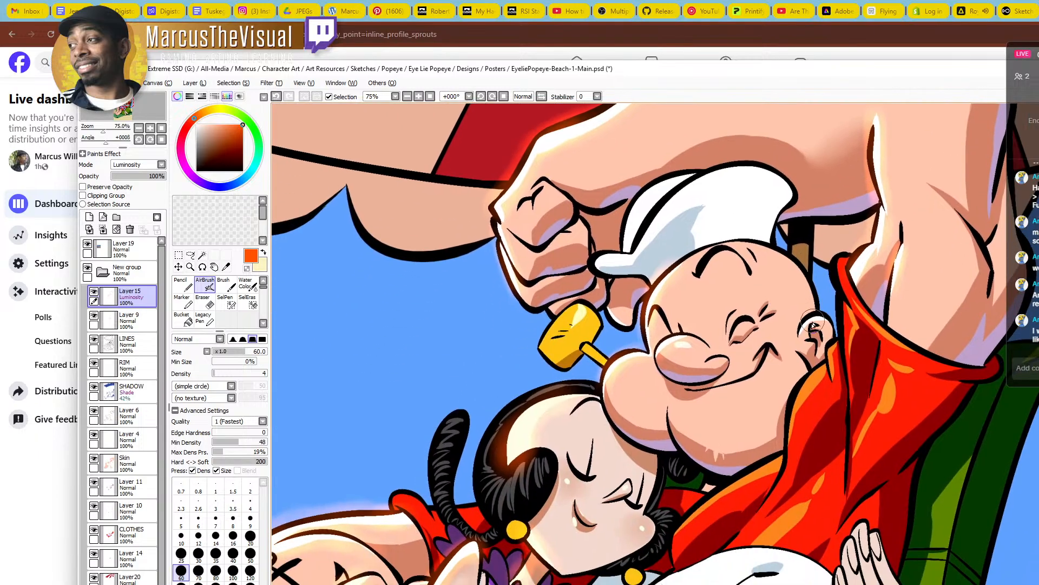
left_click_drag(815, 324, 814, 327)
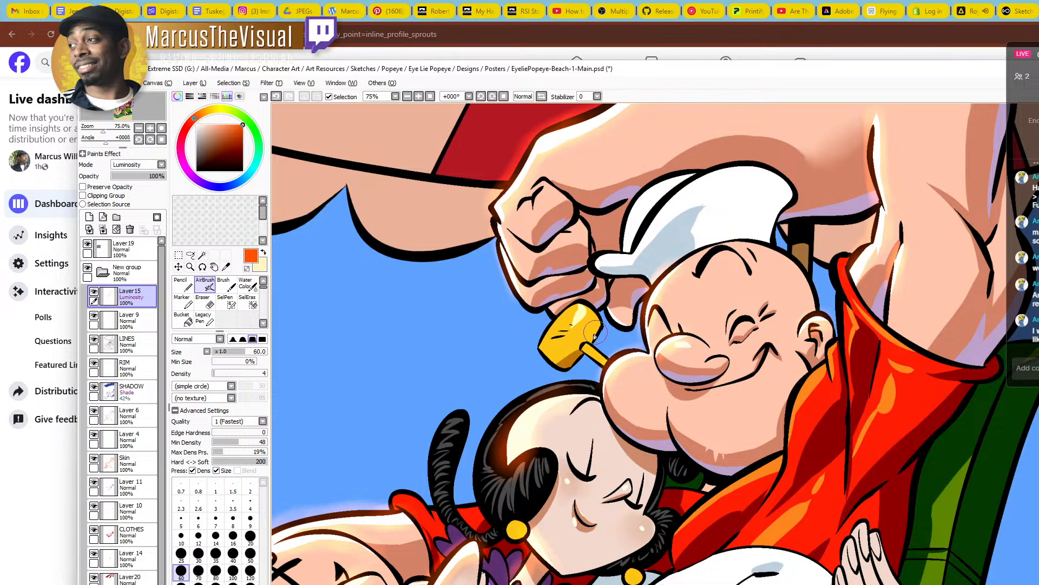
Airbrush the orange glow around Popeye's bent knee and thigh below the reference picture, working at sizes 80, 120 and 70
key("ctrl+space")
left_click(613, 364, "ctrl+alt")
left_click(612, 364, "ctrl+alt")
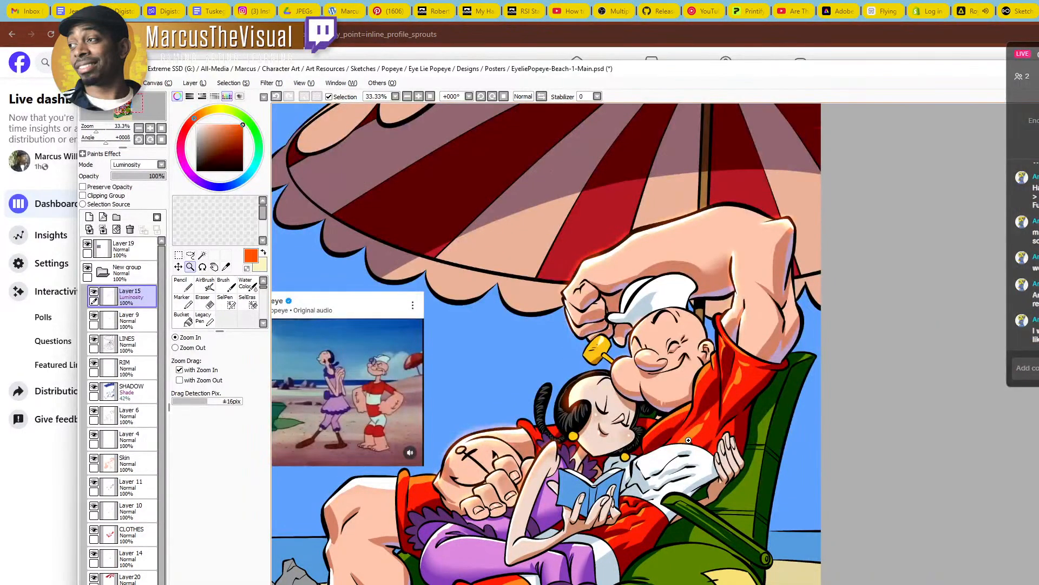
left_click_drag(683, 506, 731, 375)
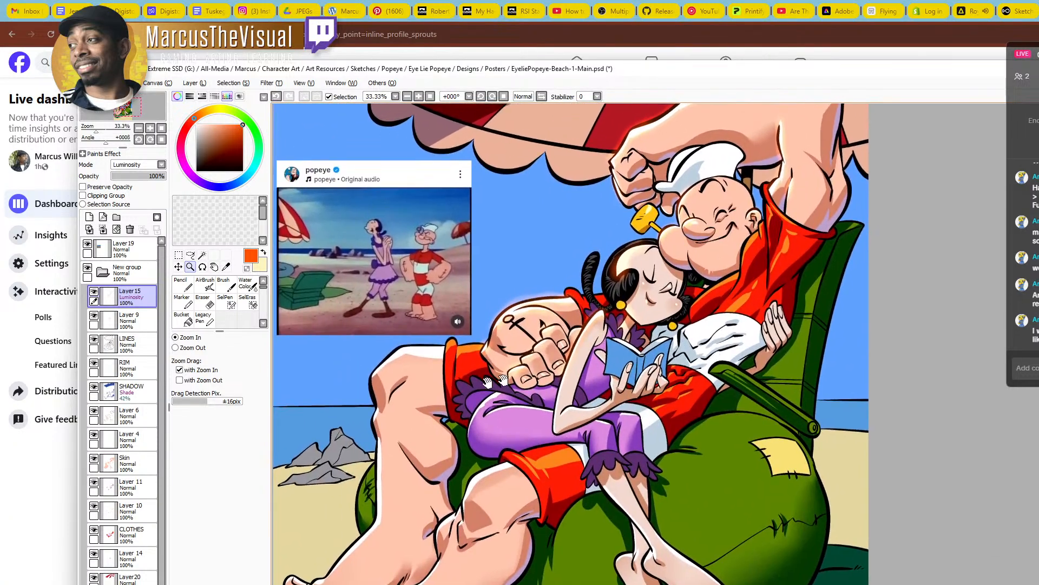
left_click(386, 361)
left_click_drag(391, 352, 562, 432)
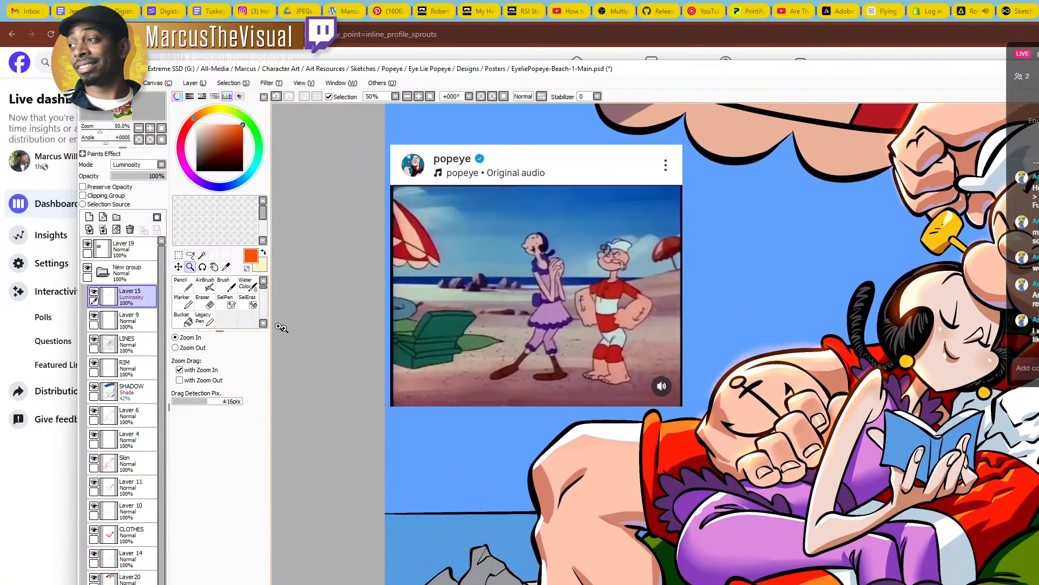
left_click(206, 288)
key("bracketright")
key("bracketright")
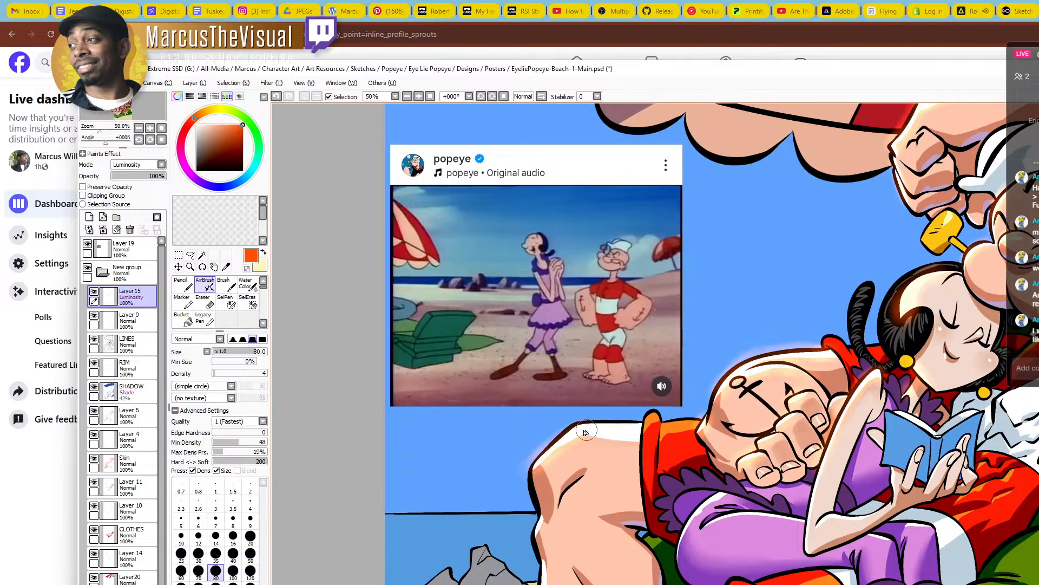
key("bracketright")
key("bracketright")
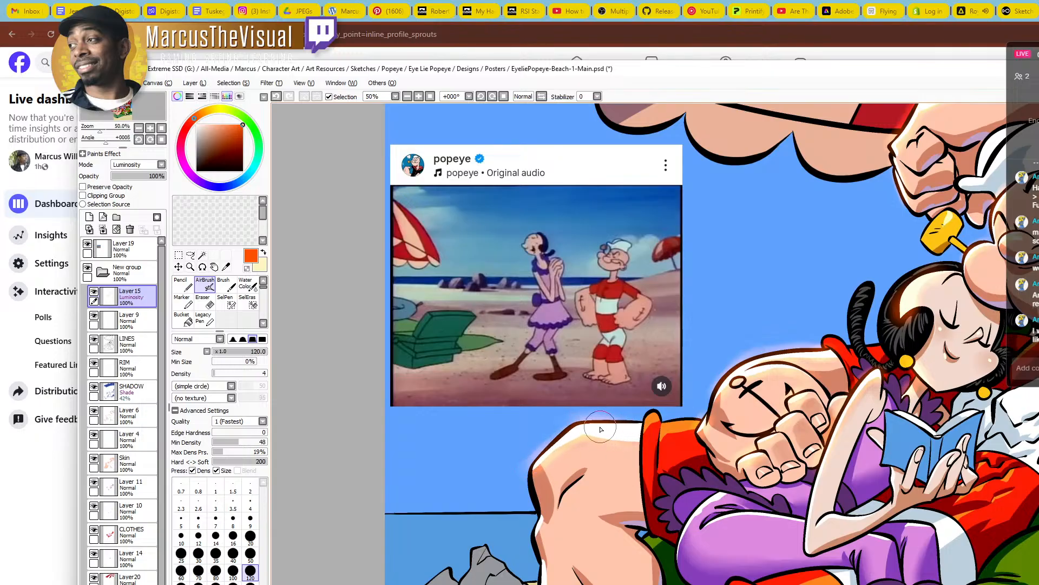
key("bracketleft")
key("bracketleft")
key("bracketleft")
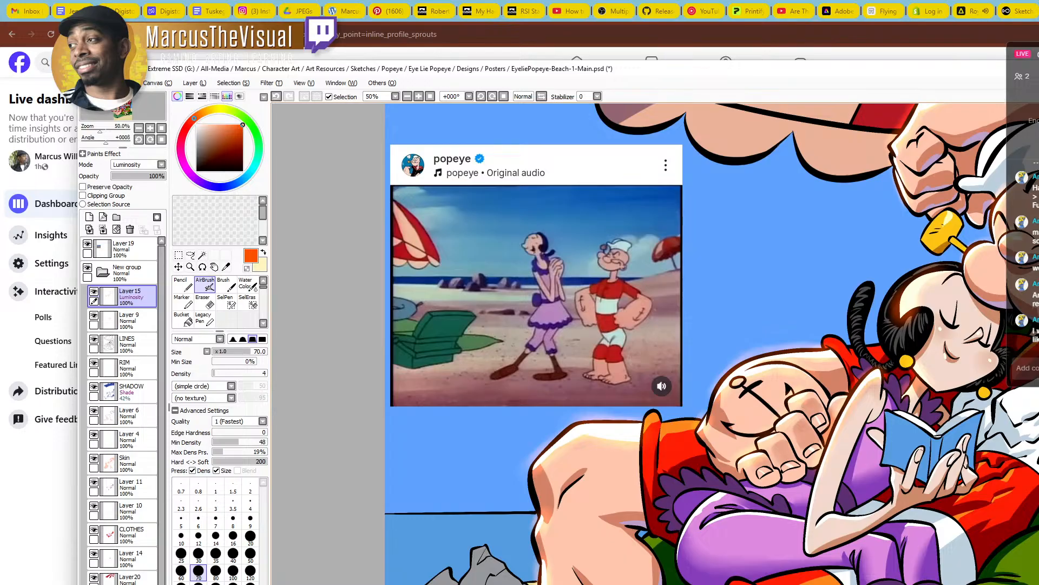
Airbrush the glow at size 100 around Popeye's front knee just below the hem of his red shorts
key("bracketright")
key("bracketright")
left_click_drag(755, 583, 635, 452)
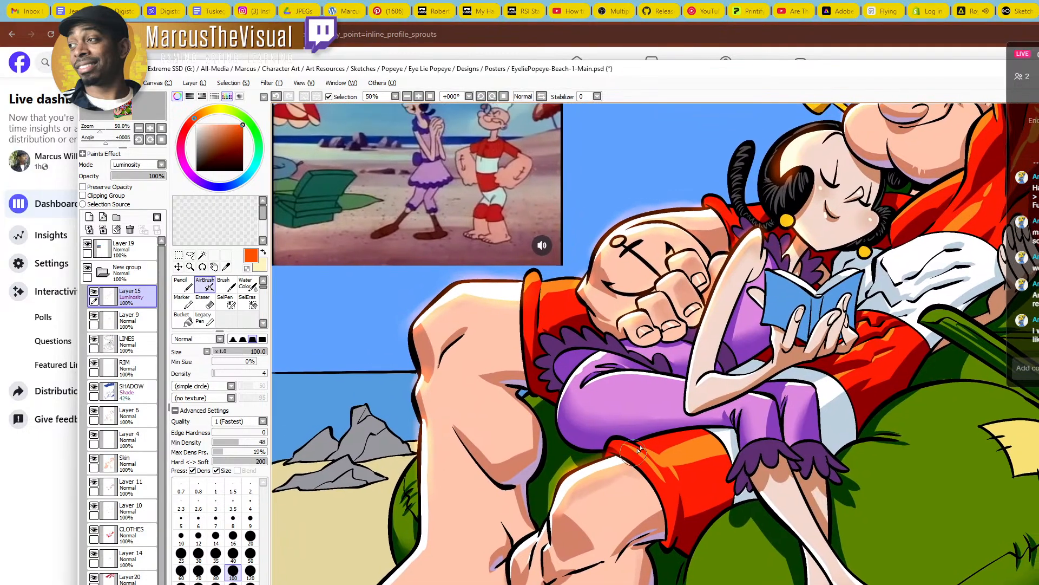
Airbrush the glow at sizes 60 and 70 along the front leg's shin and down the rear leg's shin to the foot
left_click(675, 426, "ctrl+alt")
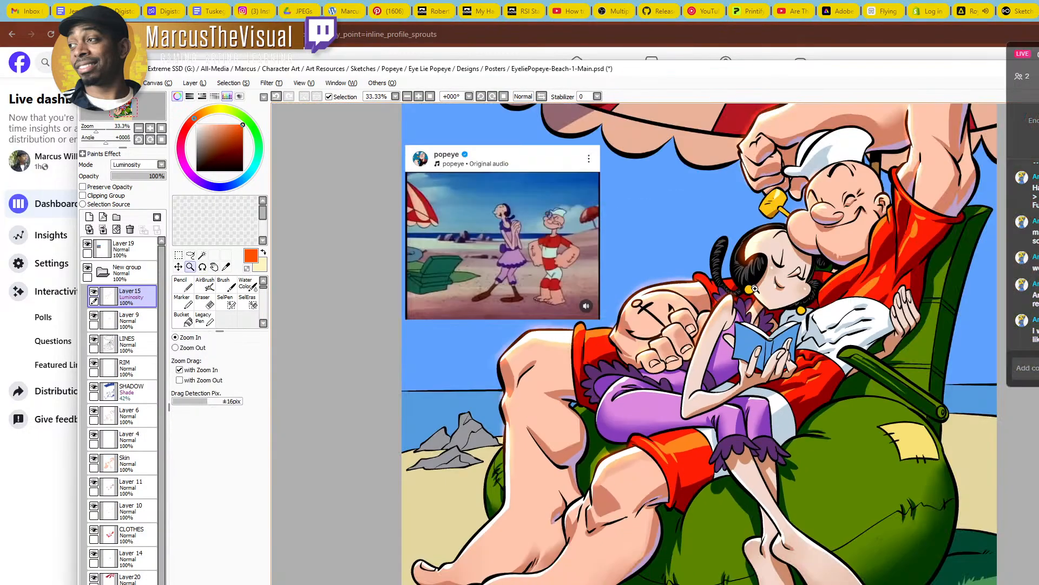
left_click_drag(755, 289, 707, 376)
left_click_drag(674, 453, 686, 412)
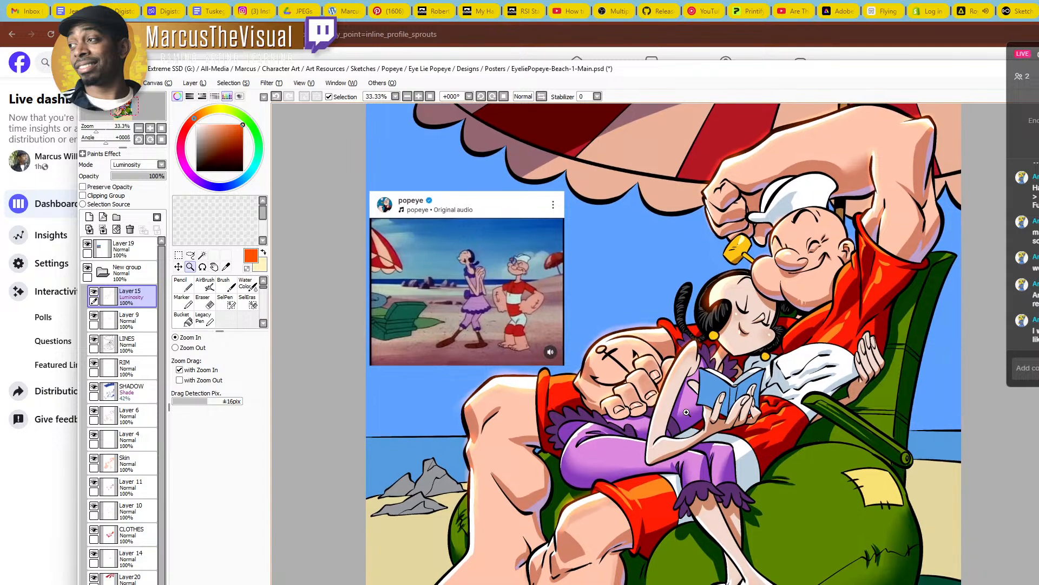
left_click_drag(582, 529, 712, 410)
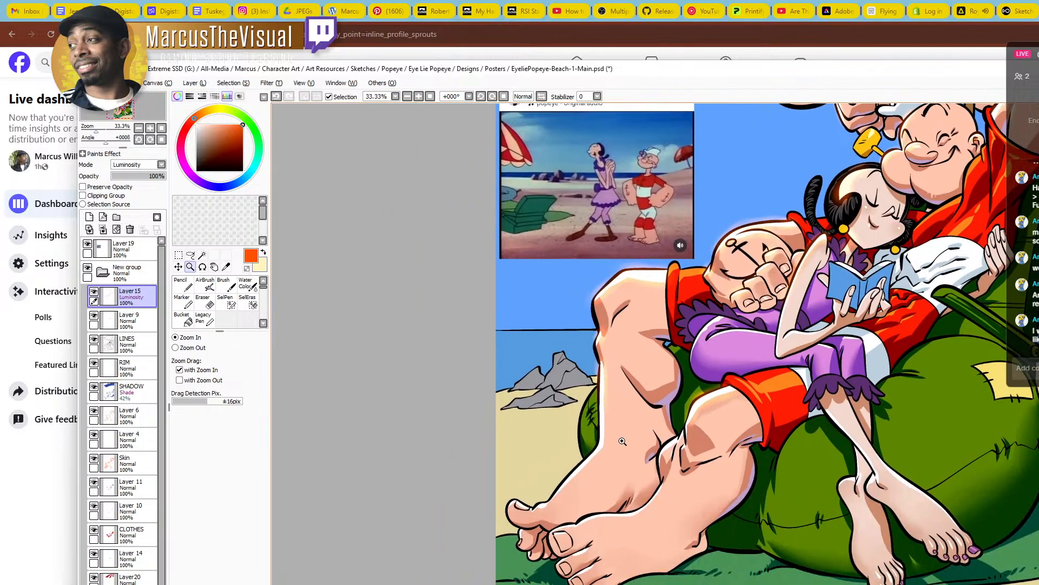
left_click(618, 437)
left_click(618, 433)
left_click(206, 286)
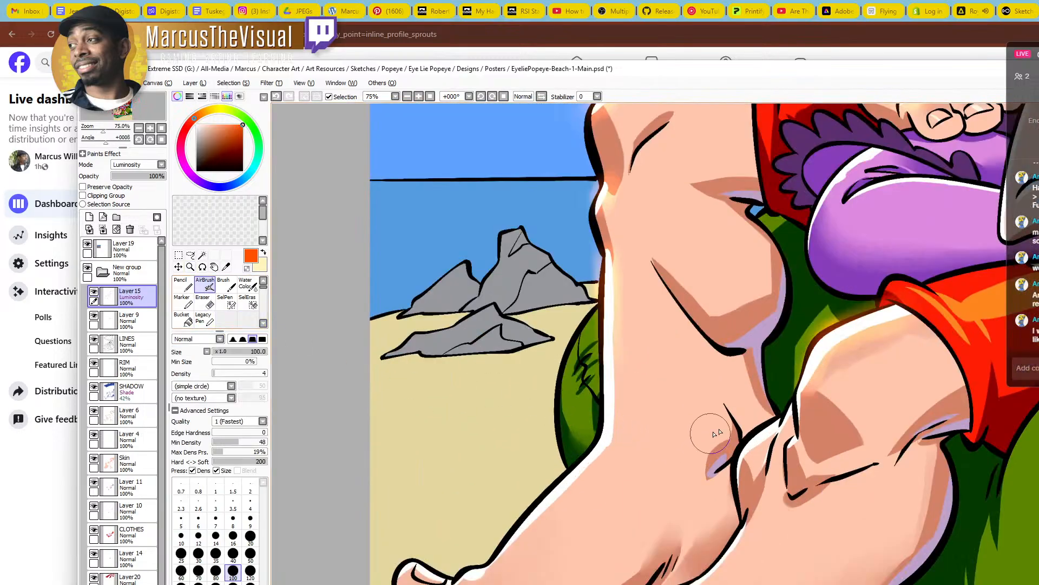
key("bracketleft")
key("bracketleft")
key("bracketleft")
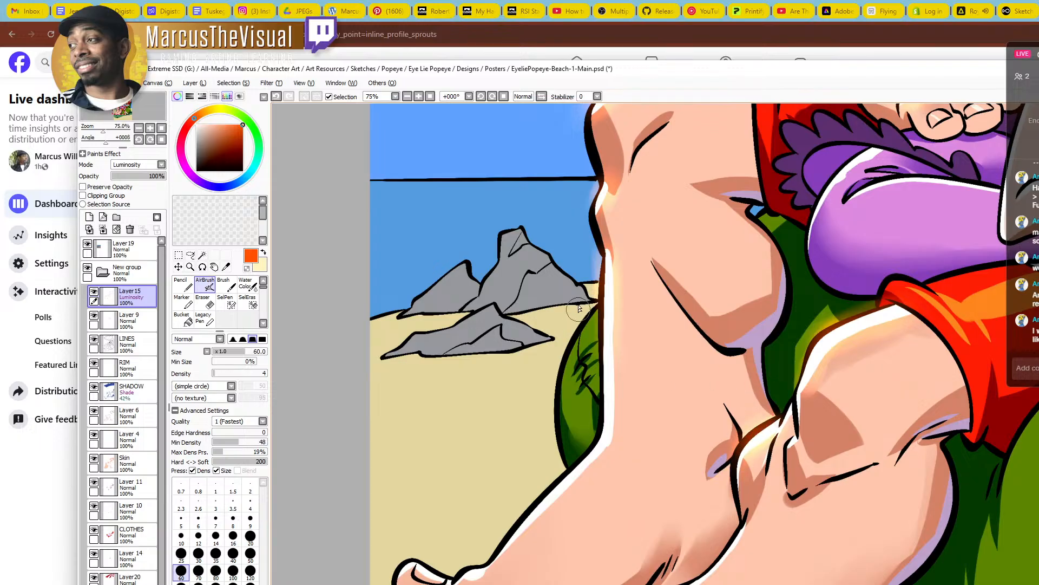
key("bracketright")
mouse_move(600, 246)
left_mouse_down()
mouse_move(607, 432)
mouse_move(633, 439)
mouse_move(605, 442)
mouse_move(494, 568)
left_mouse_up()
Airbrush the orange glow at size 50 along the instep of Popeye's front foot and around the toes
key("bracketleft")
key("bracketleft")
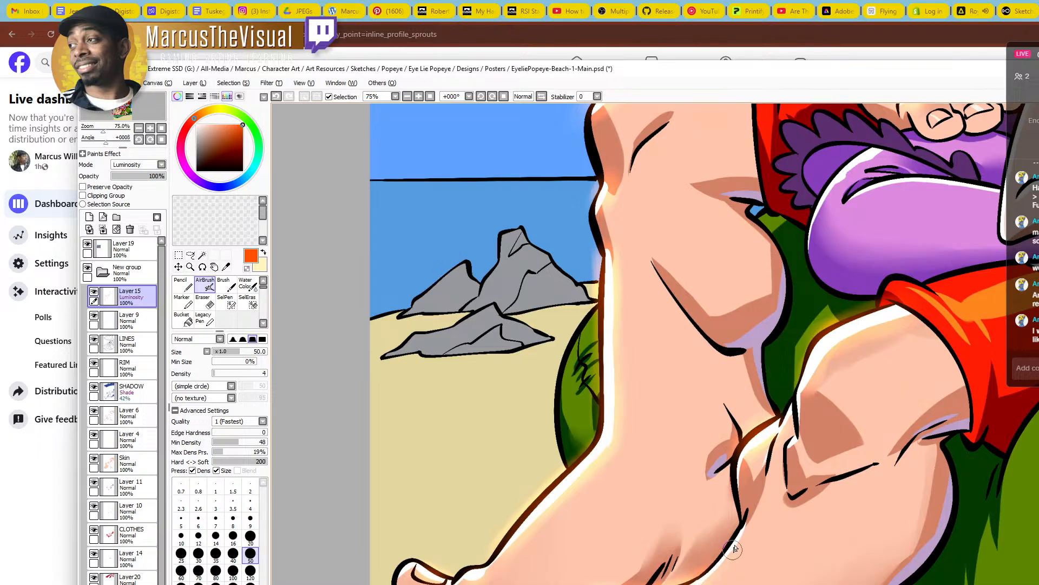
left_click_drag(748, 494, 783, 397)
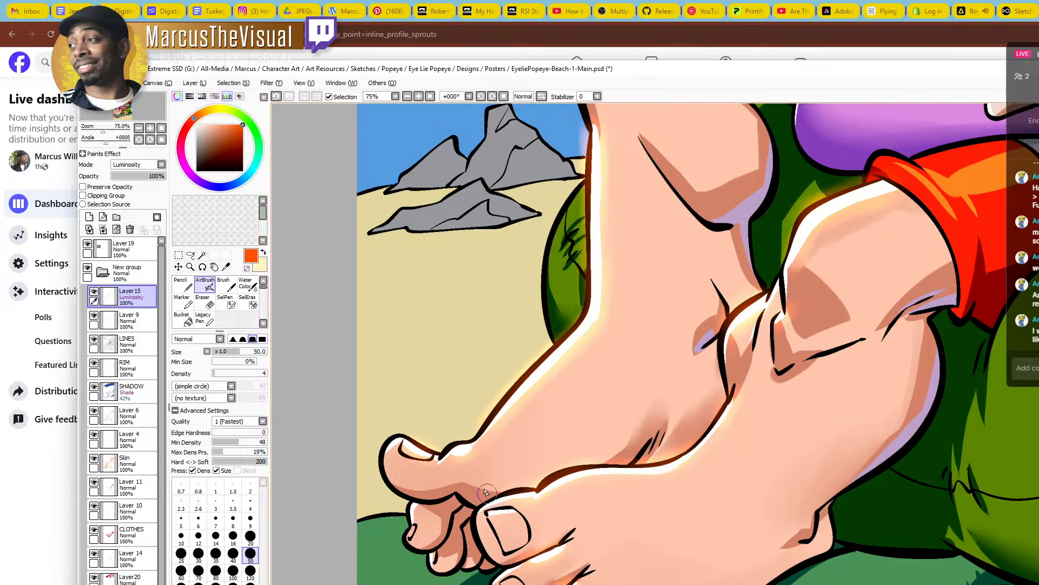
left_click_drag(410, 511, 425, 490)
Airbrush the glow at size 50 along the woman's crossed shins, ankles and heel below her purple ruffled cuffs
key("ctrl+space")
left_click_drag(617, 389, 631, 339)
mouse_move(781, 306)
left_mouse_down()
mouse_move(568, 384)
mouse_move(850, 292)
mouse_move(773, 420)
mouse_move(796, 438)
mouse_move(795, 471)
mouse_move(726, 529)
left_mouse_up()
scroll(659, 405, "up", 2)
left_click(209, 285)
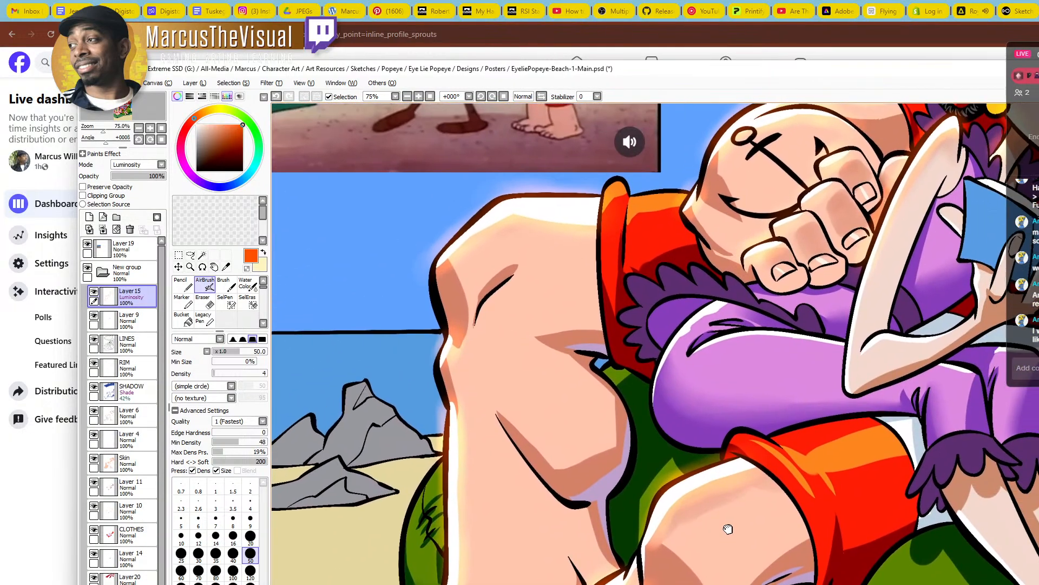
left_click_drag(837, 500, 441, 352)
key("z")
left_click(606, 385)
left_click(206, 285)
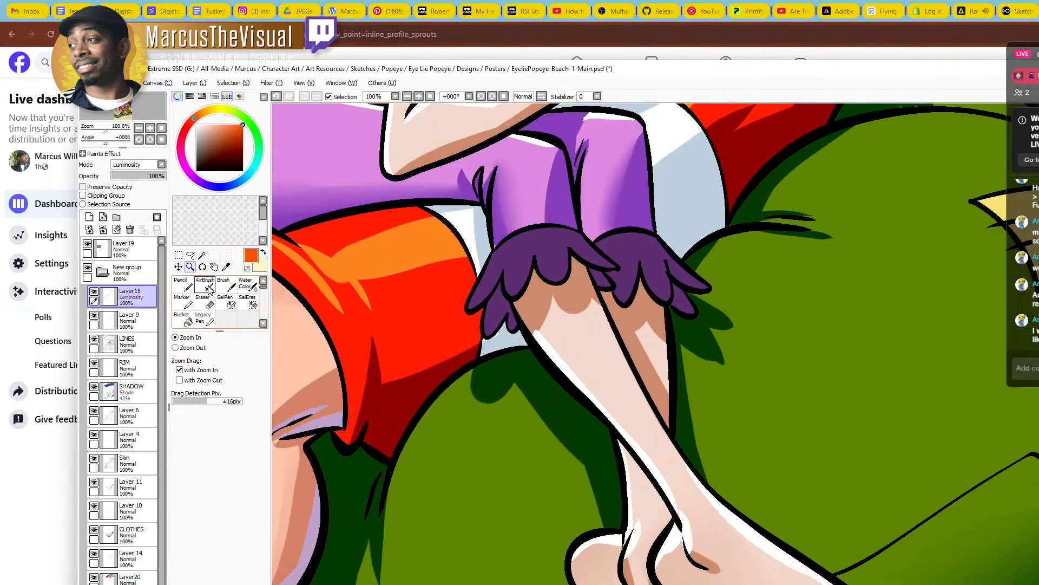
left_click_drag(530, 327, 541, 349)
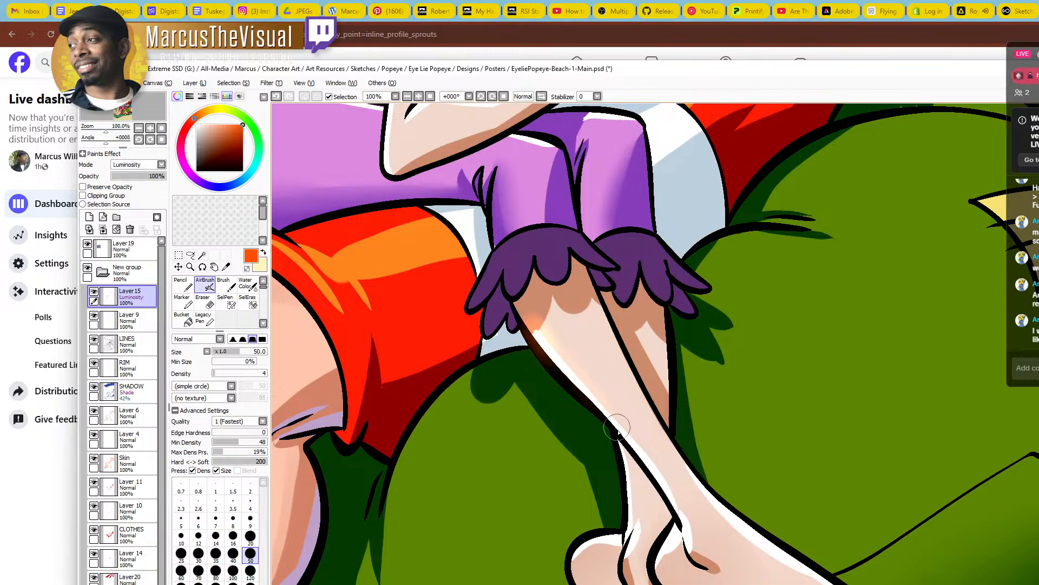
mouse_move(667, 551)
left_mouse_down()
mouse_move(660, 556)
mouse_move(674, 543)
left_mouse_up()
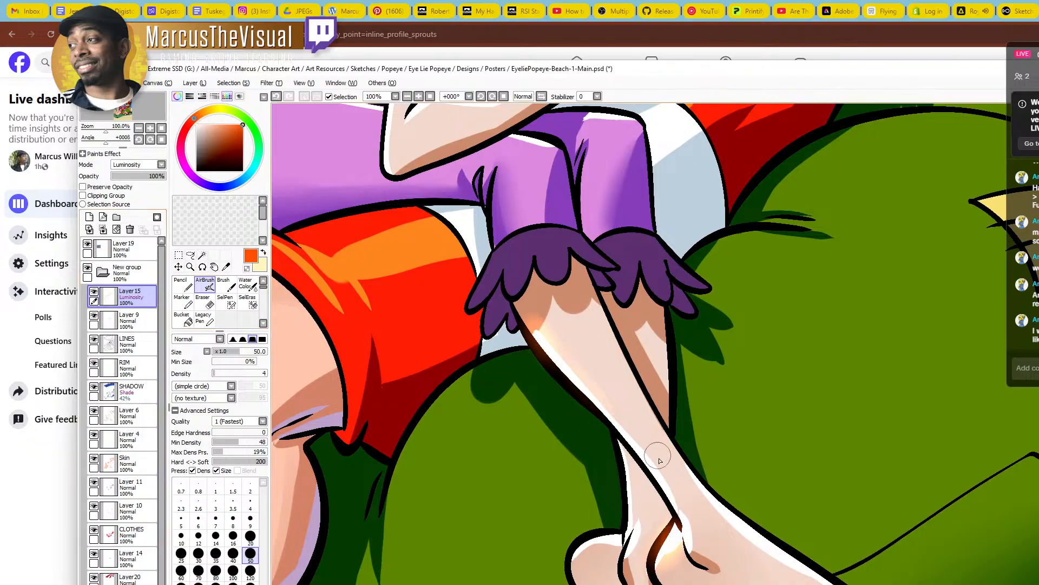
mouse_move(680, 522)
left_mouse_down()
mouse_move(635, 452)
mouse_move(614, 441)
left_mouse_up()
mouse_move(600, 542)
left_mouse_down()
mouse_move(617, 533)
mouse_move(631, 538)
mouse_move(623, 546)
left_mouse_up()
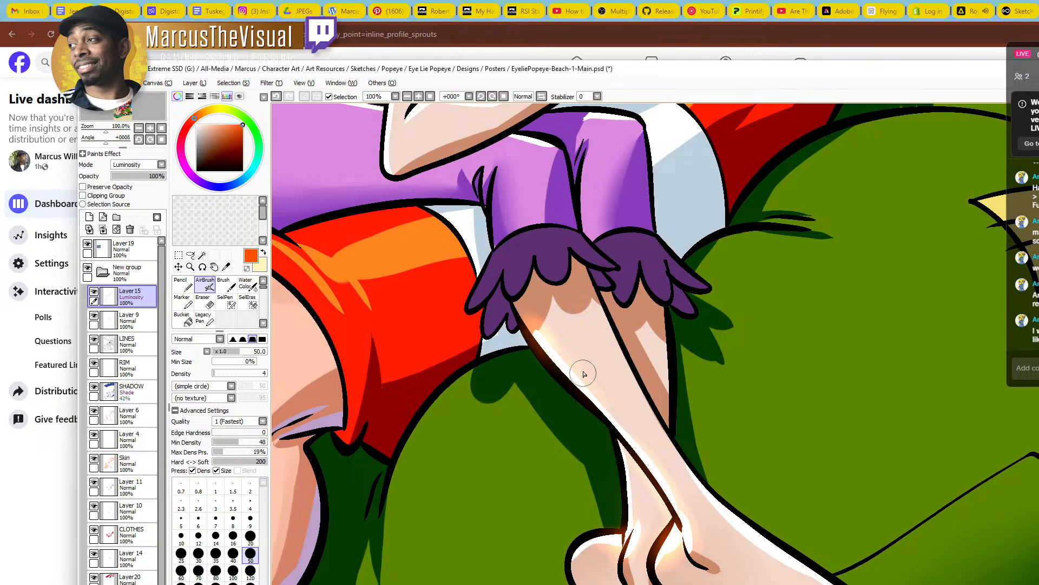
Airbrush the orange glow along the outer edge of the woman's upper foot from the ankle towards the toes
left_click_drag(673, 576, 694, 424)
mouse_move(591, 412)
left_mouse_down()
mouse_move(617, 388)
mouse_move(650, 398)
mouse_move(657, 374)
mouse_move(690, 393)
left_mouse_up()
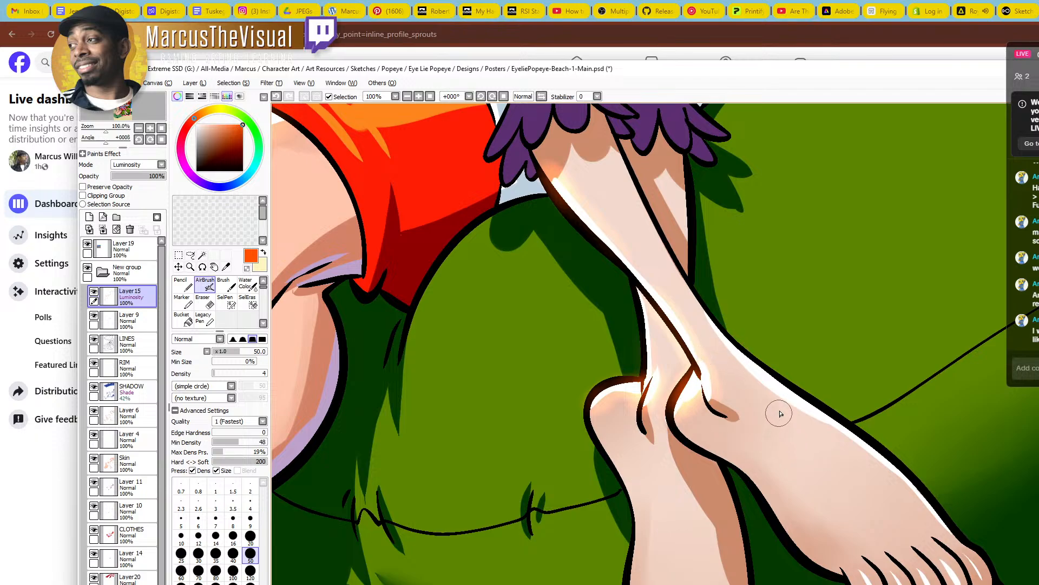
mouse_move(709, 321)
left_mouse_down()
mouse_move(786, 394)
mouse_move(751, 364)
mouse_move(880, 459)
left_mouse_up()
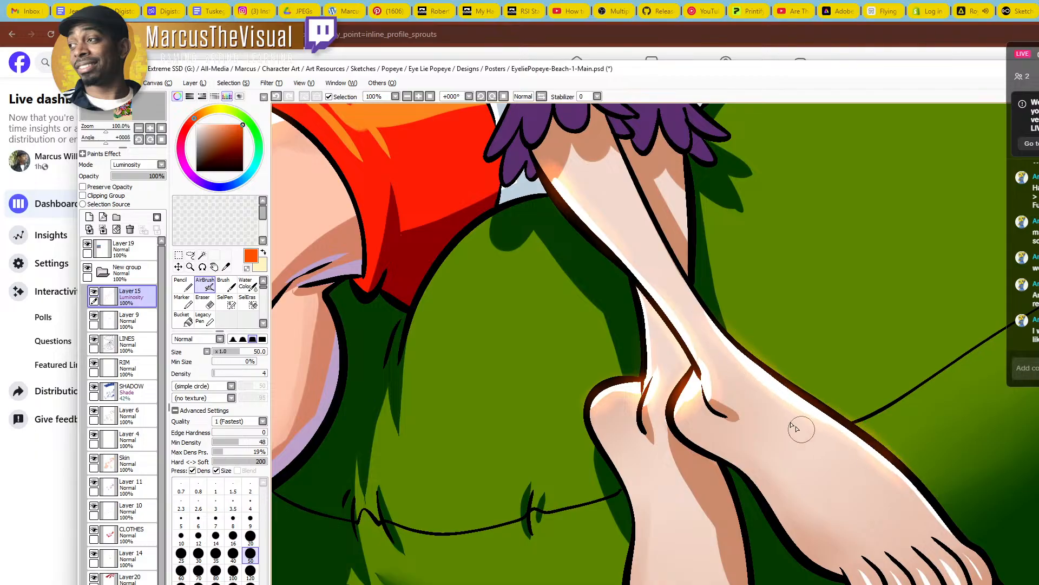
On Layer 9, paint a white rim highlight with the size 60 Pencil along the upper outer edge of the woman's hair
left_click_drag(716, 519, 715, 395)
left_click(696, 319, "ctrl+alt")
left_click(696, 319, "ctrl+alt")
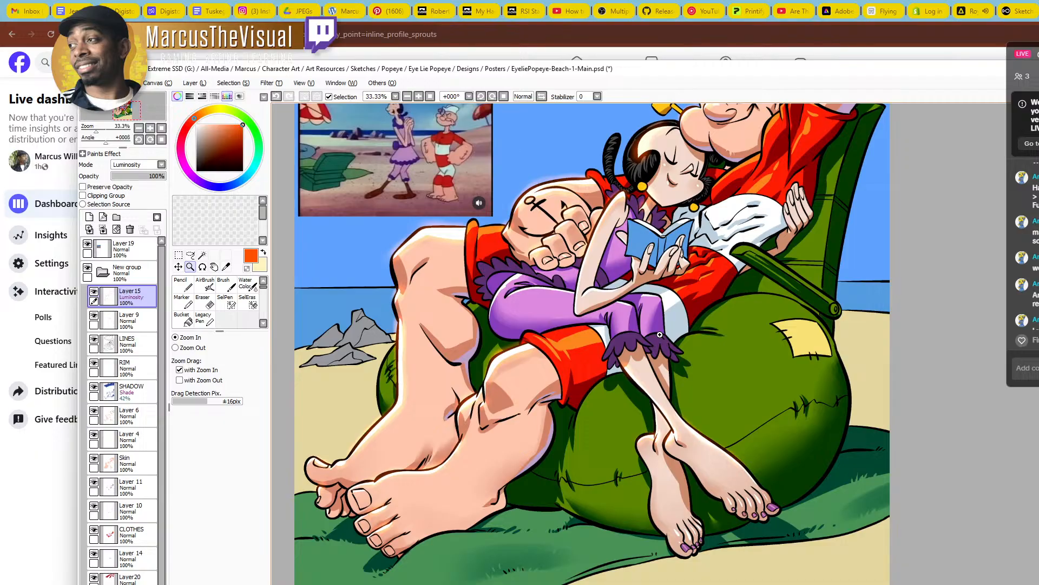
left_click_drag(489, 412, 468, 565)
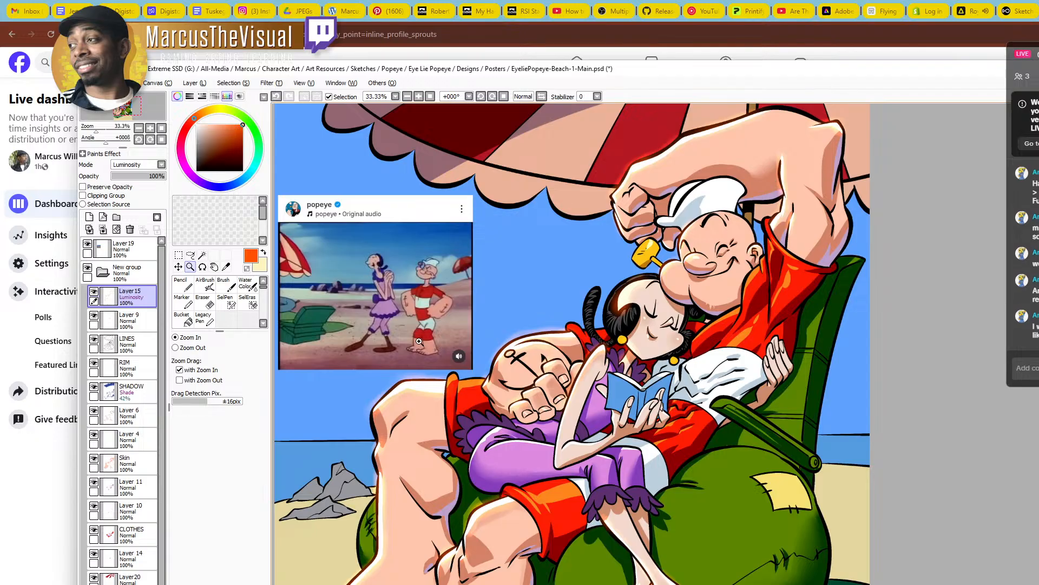
left_click(129, 320)
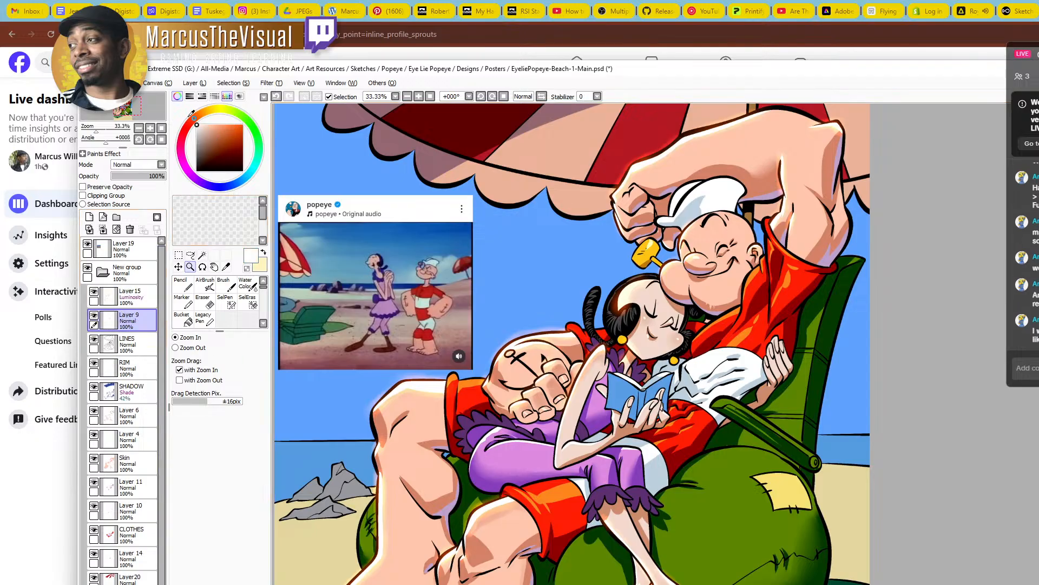
left_click(622, 297)
left_click(622, 297)
left_click(649, 269)
left_click(649, 269)
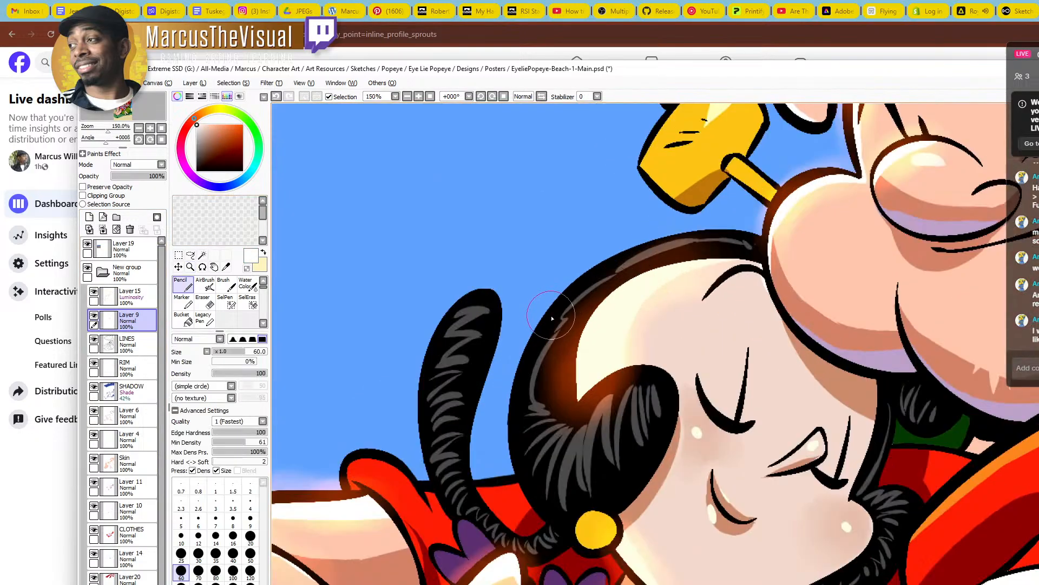
left_click_drag(544, 326, 653, 253)
key("ctrl+z")
key("ctrl+y")
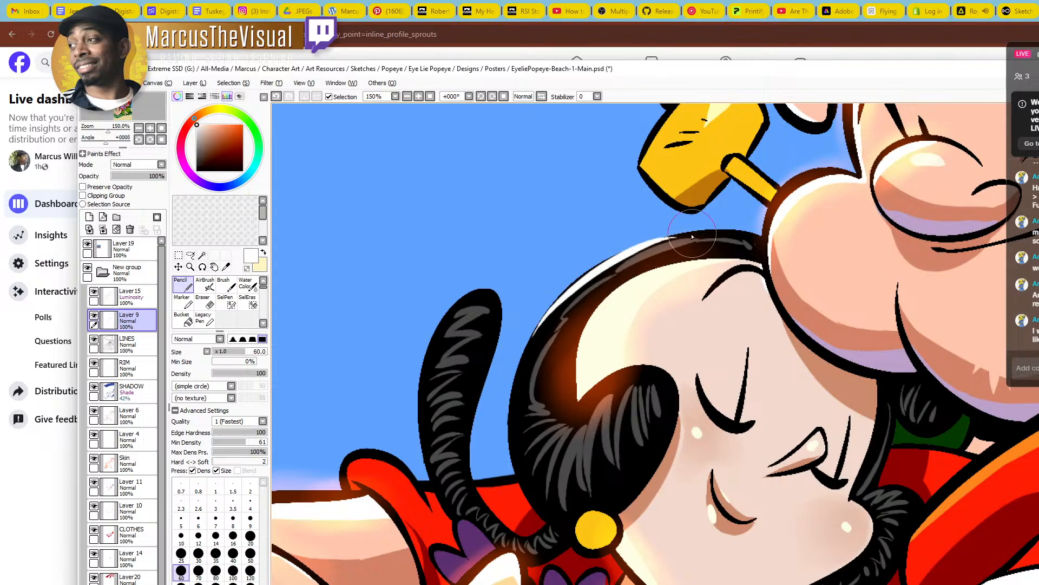
key("ctrl+z")
mouse_move(535, 334)
left_mouse_down()
mouse_move(673, 235)
mouse_move(611, 262)
mouse_move(724, 232)
left_mouse_up()
Paint a thin white rim highlight along the outer edge of the woman's raised hair braid
left_click_drag(421, 401, 472, 301)
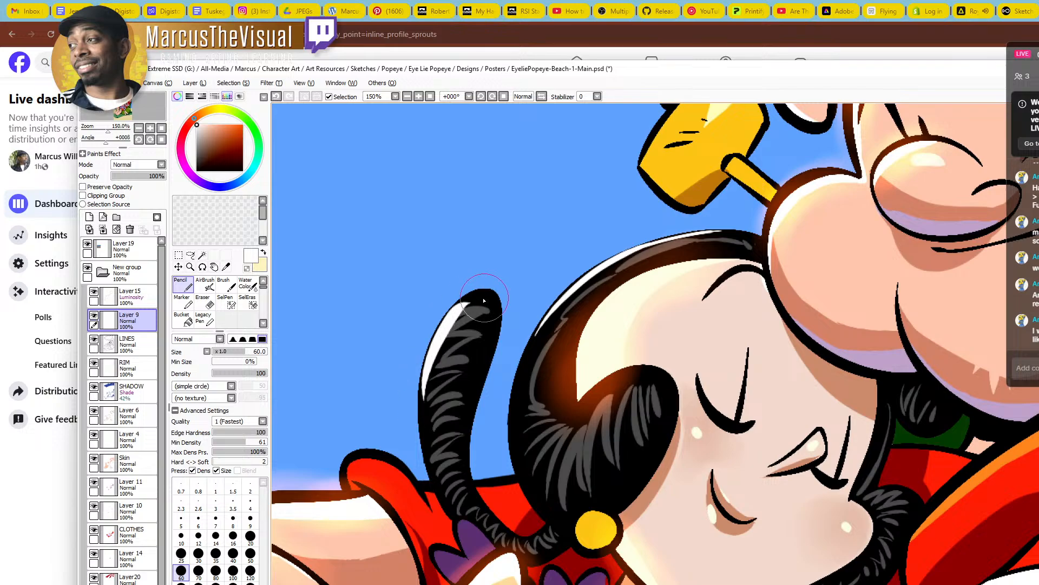
key("ctrl+z")
left_click_drag(422, 406, 446, 321)
key("ctrl+z")
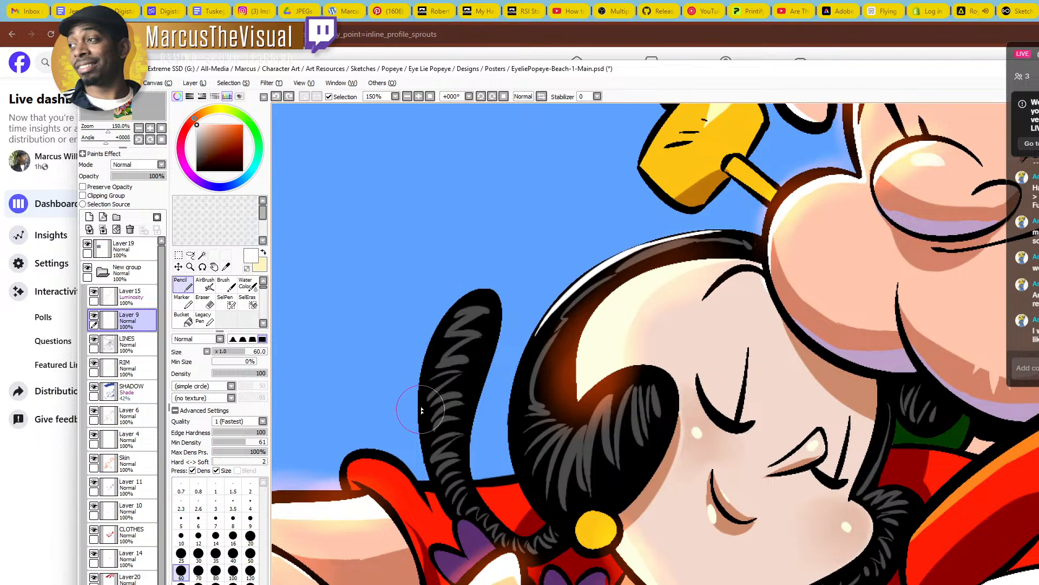
left_click_drag(422, 406, 447, 323)
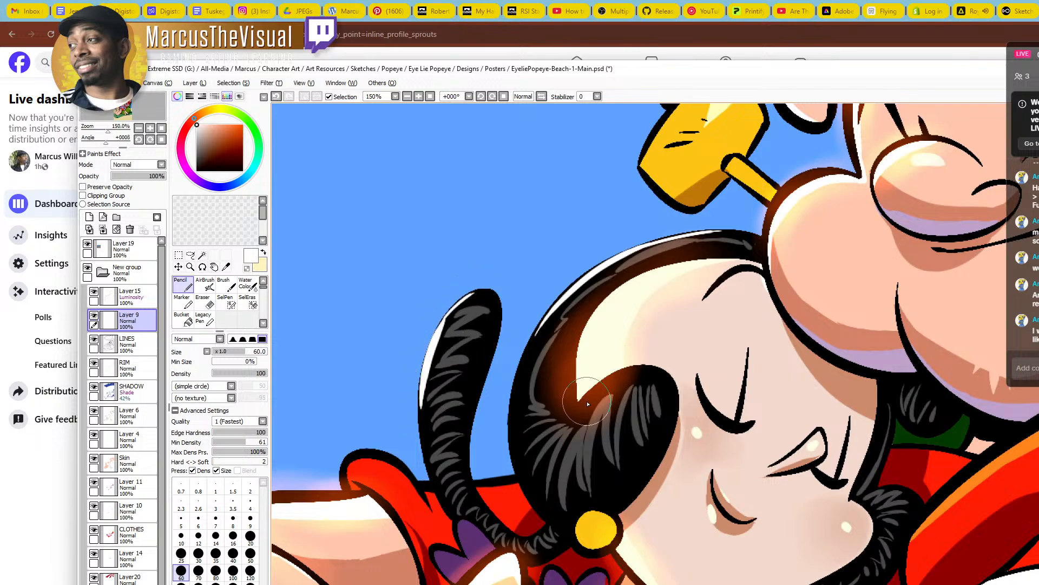
Paint a white rim highlight along the upper edge of the hair curl over the woman's forehead
left_click_drag(574, 412, 657, 369)
key("ctrl+z")
left_click_drag(574, 413, 657, 371)
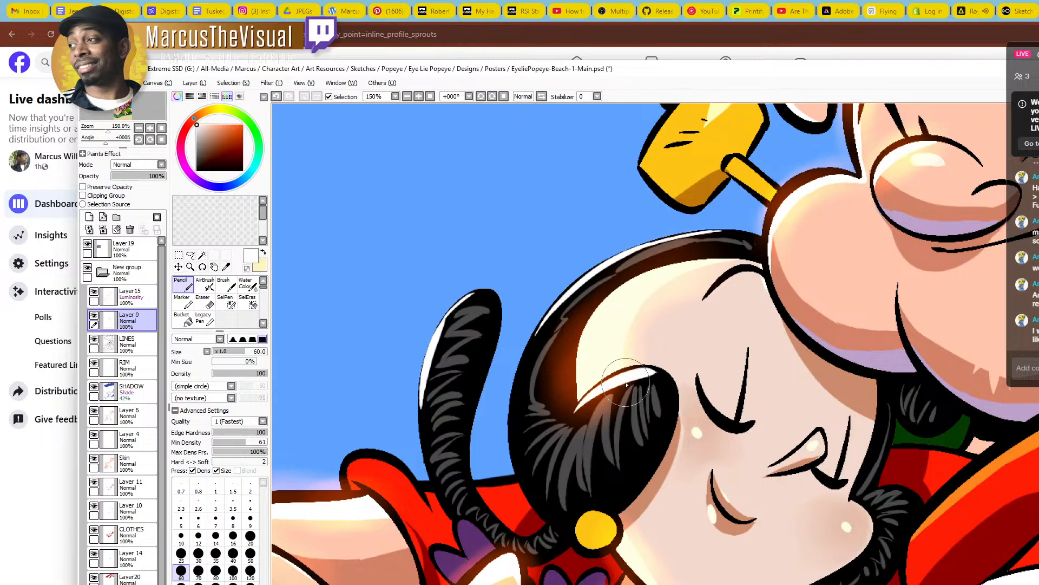
left_click(696, 403, "alt")
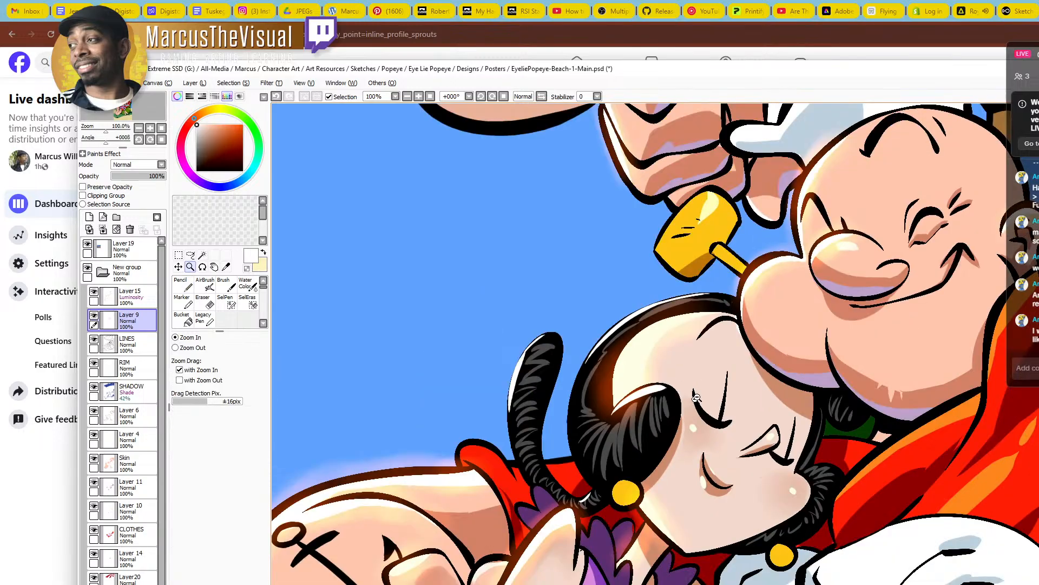
left_click(721, 383, "alt")
left_click_drag(747, 409, 743, 330)
left_click(800, 341, "alt")
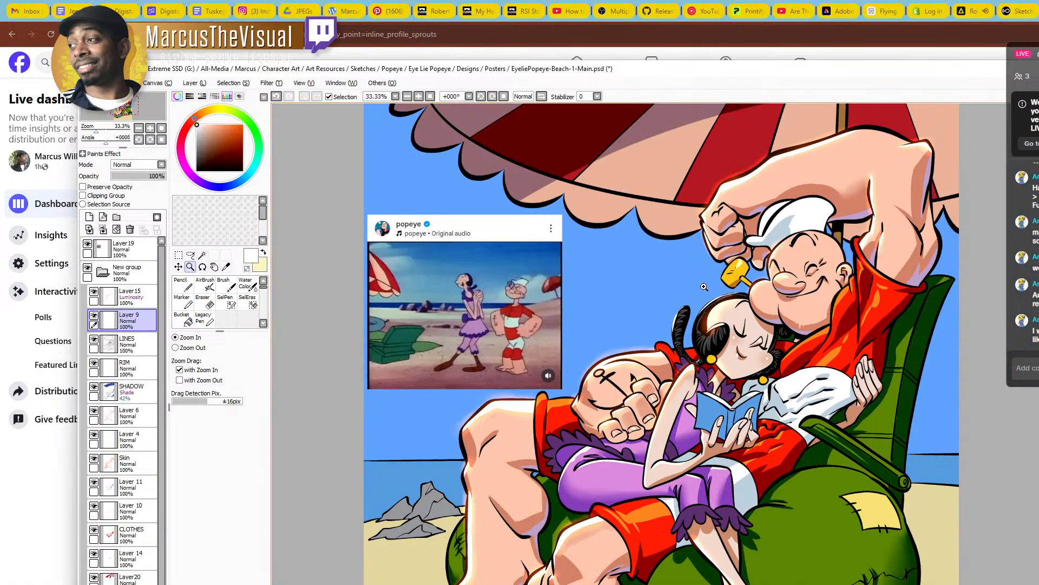
Try to paint a white highlight on the hair tuft beside the woman's far cheek
left_click(751, 296, "ctrl")
left_click(752, 295, "ctrl")
left_click(760, 292, "ctrl")
left_click_drag(803, 399, 714, 314)
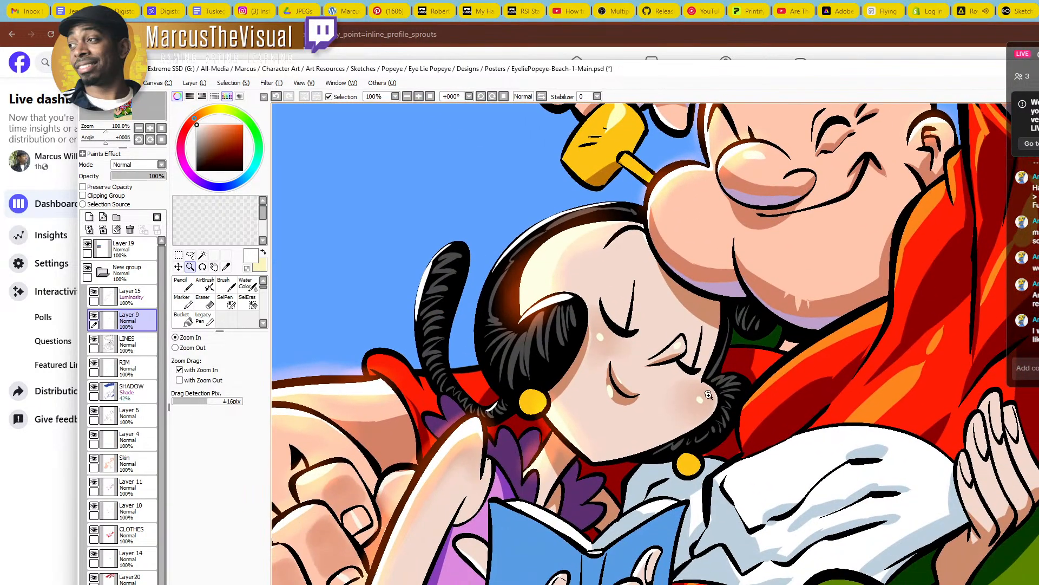
left_click(715, 382, "ctrl")
left_click(717, 381, "ctrl")
left_click_drag(710, 370, 774, 369)
key("ctrl+z")
left_click_drag(712, 369, 771, 380)
key("ctrl+z")
left_click(724, 367, "alt")
left_click(724, 367, "alt")
left_click(723, 368, "alt")
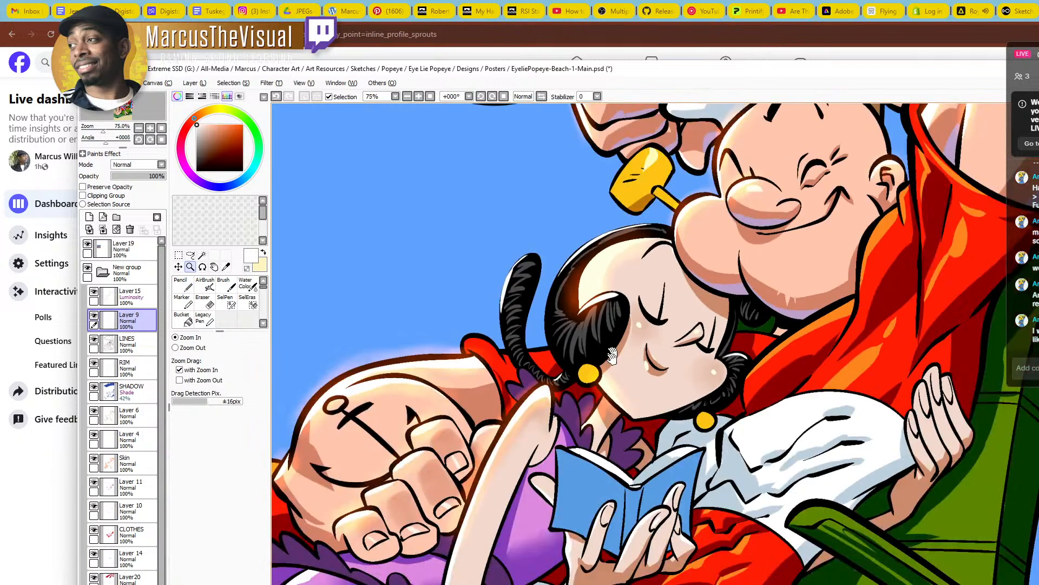
On the RIM layer, pencil a white rim highlight at size 60 along the red shirt's shoulder edge and small fold below Popeye's ear
left_click_drag(600, 380, 558, 505)
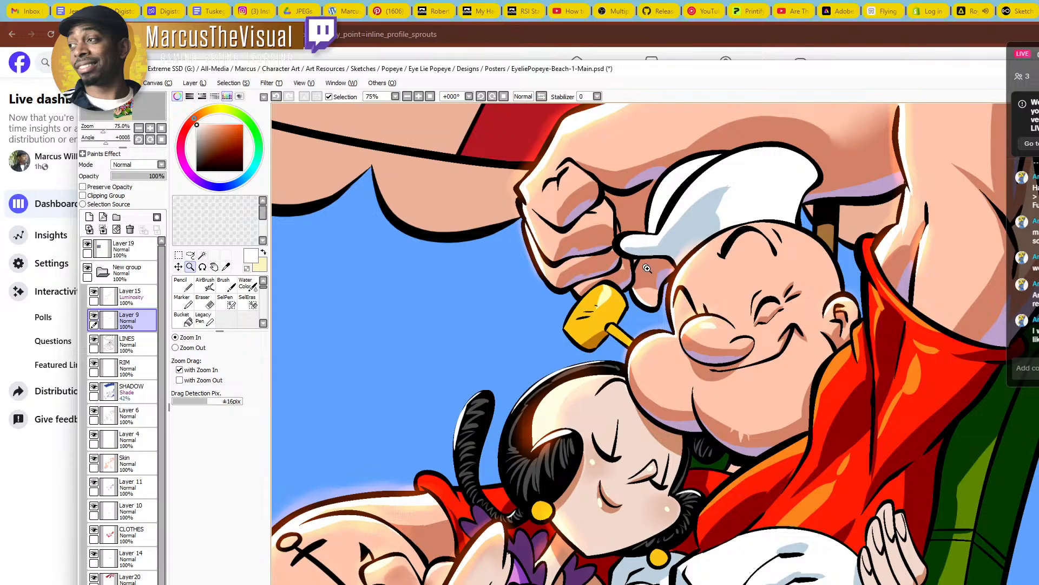
left_click_drag(671, 271, 630, 337)
left_click(658, 321, "alt")
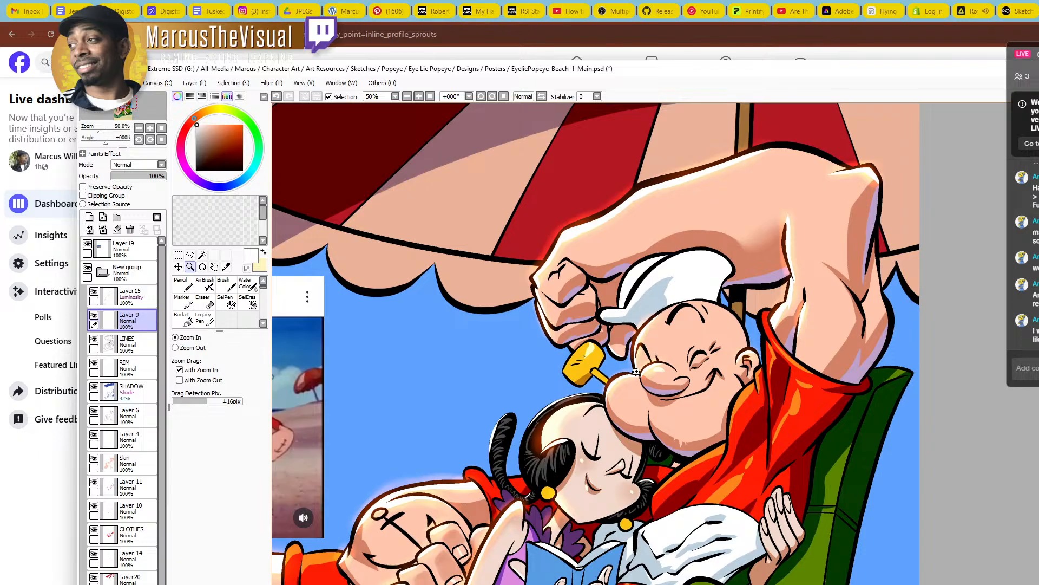
left_click(684, 423, "alt")
left_click_drag(684, 424, 691, 388)
left_click(754, 373)
left_click(754, 372)
left_click(756, 368)
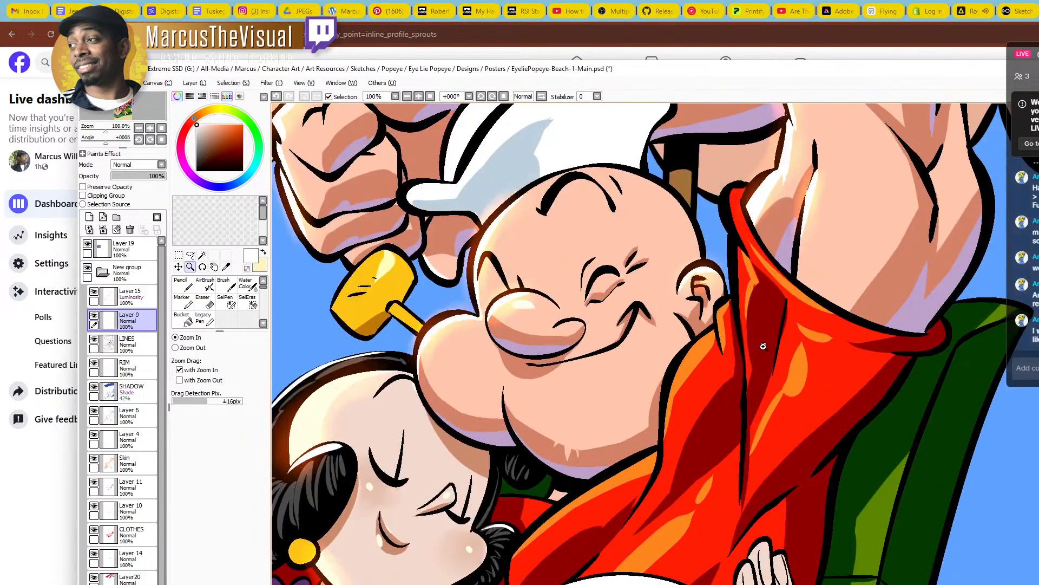
left_click(728, 333)
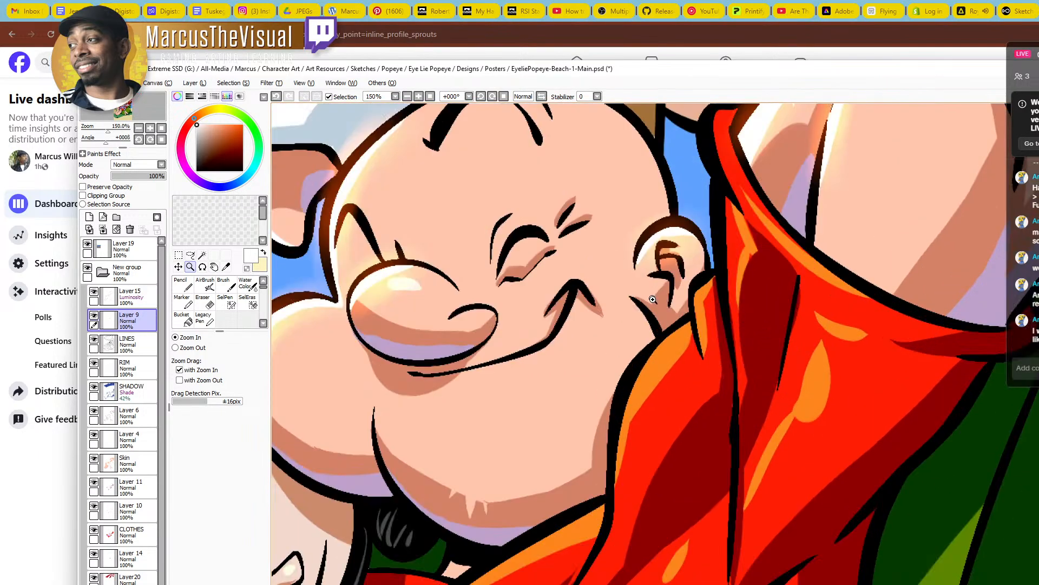
left_click(130, 370)
key("n")
mouse_move(633, 378)
left_mouse_down()
mouse_move(685, 330)
mouse_move(656, 350)
mouse_move(688, 325)
mouse_move(704, 278)
mouse_move(697, 296)
mouse_move(716, 279)
left_mouse_up()
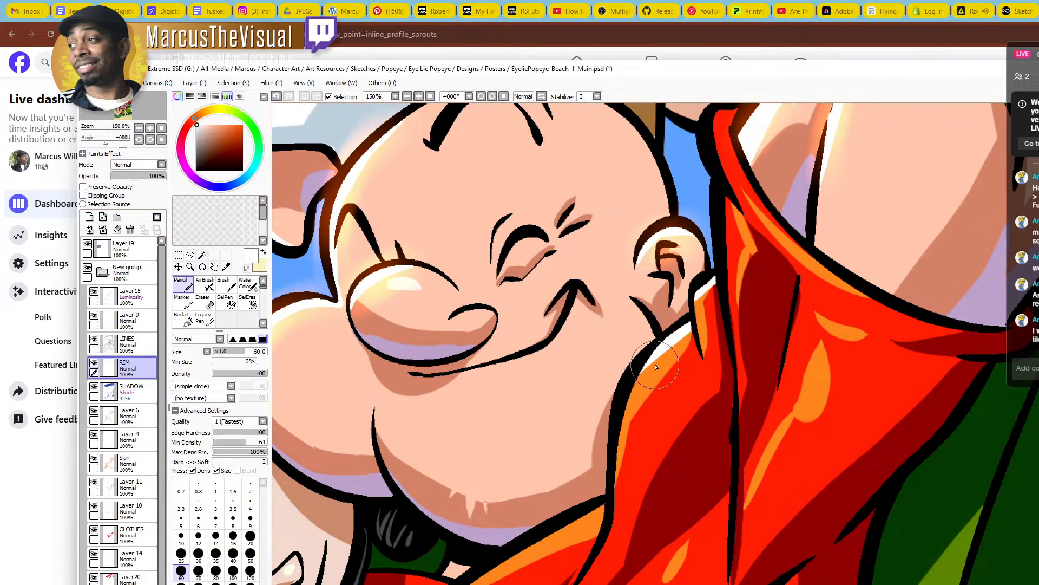
mouse_move(649, 366)
left_mouse_down()
mouse_move(598, 467)
mouse_move(656, 359)
mouse_move(642, 374)
mouse_move(682, 334)
left_mouse_up()
key("ctrl+z")
left_click_drag(696, 293, 700, 326)
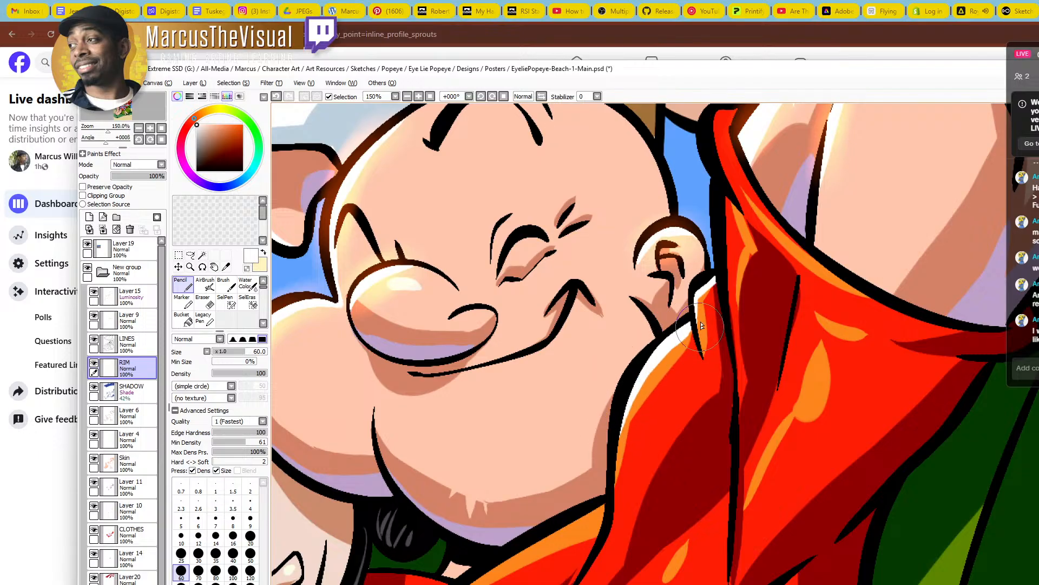
Extend the white rim highlight along the red shirt's edge beneath Popeye's chin
left_click(700, 327, "ctrl+alt")
left_click(700, 338, "ctrl+alt")
left_click_drag(710, 396, 780, 364)
left_click(710, 382, "ctrl")
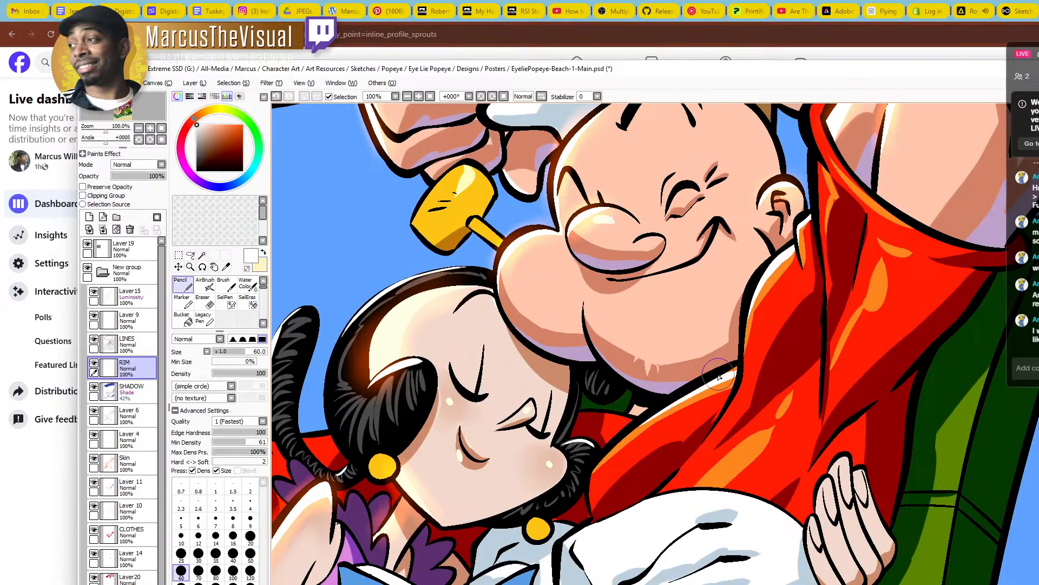
left_click(703, 352, "ctrl+alt")
left_click(704, 339, "ctrl+alt")
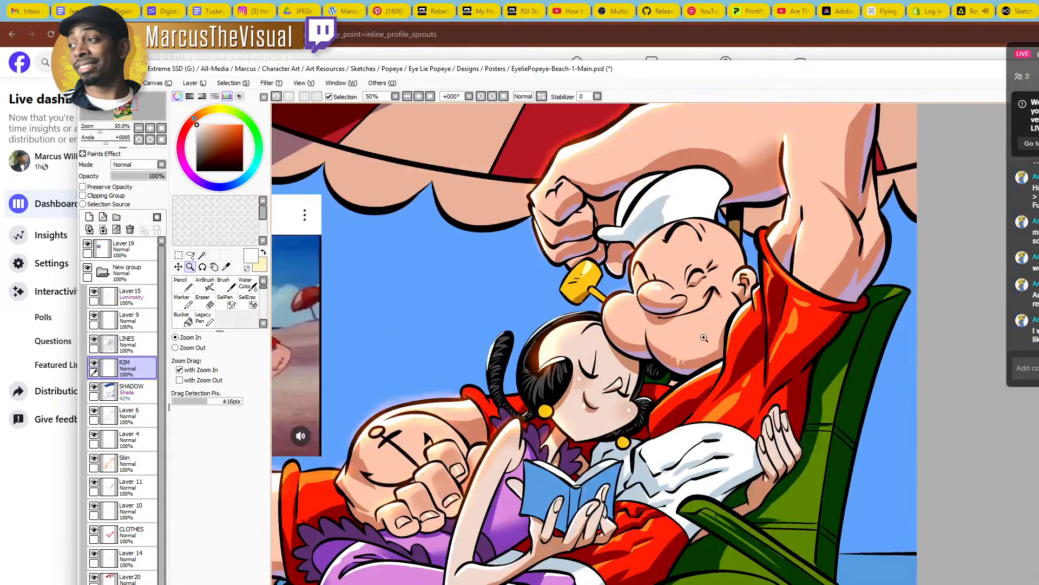
Paint a white rim highlight at size 60 along the upper edge of the red sleeve cuff behind the woman's braid
mouse_move(653, 380)
left_mouse_down()
mouse_move(697, 400)
mouse_move(734, 387)
left_mouse_up()
left_click_drag(576, 444, 593, 450)
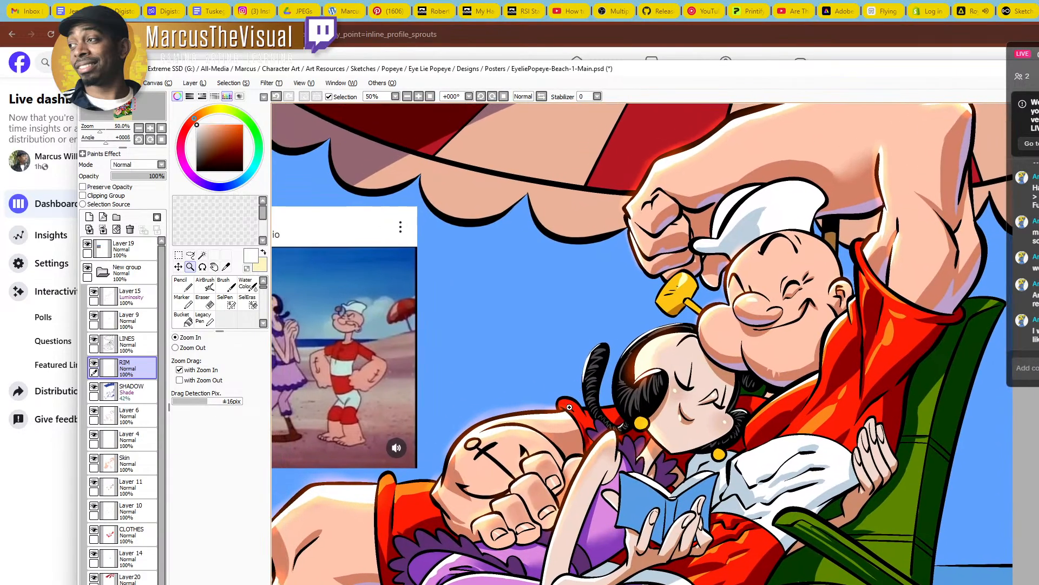
left_click(569, 406, "ctrl")
left_click(569, 406, "ctrl")
left_click(569, 406, "ctrl")
mouse_move(546, 410)
left_mouse_down()
mouse_move(571, 394)
mouse_move(545, 407)
mouse_move(548, 398)
mouse_move(546, 411)
mouse_move(574, 405)
mouse_move(549, 404)
mouse_move(598, 423)
mouse_move(549, 400)
mouse_move(595, 412)
mouse_move(587, 405)
mouse_move(622, 447)
left_mouse_up()
key("ctrl+z")
key("ctrl+z")
mouse_move(583, 402)
left_mouse_down()
mouse_move(616, 441)
mouse_move(622, 429)
left_mouse_up()
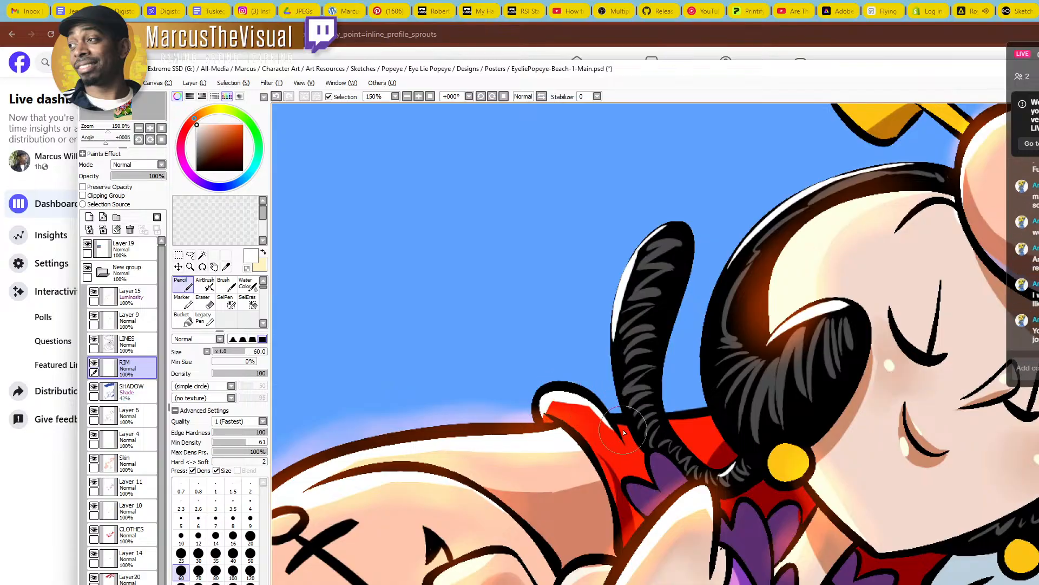
key("ctrl+space")
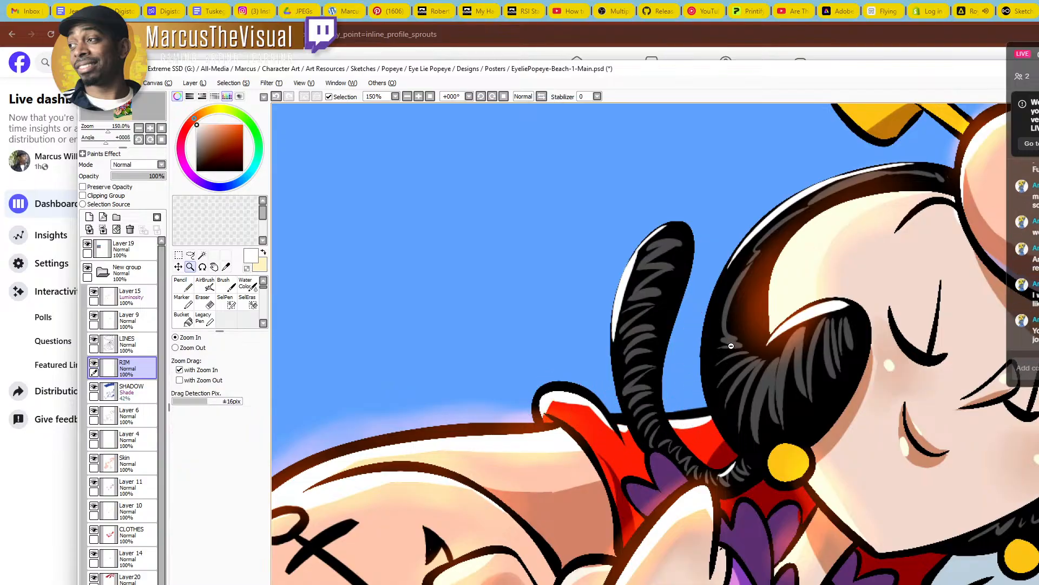
left_click(730, 339, "ctrl+alt")
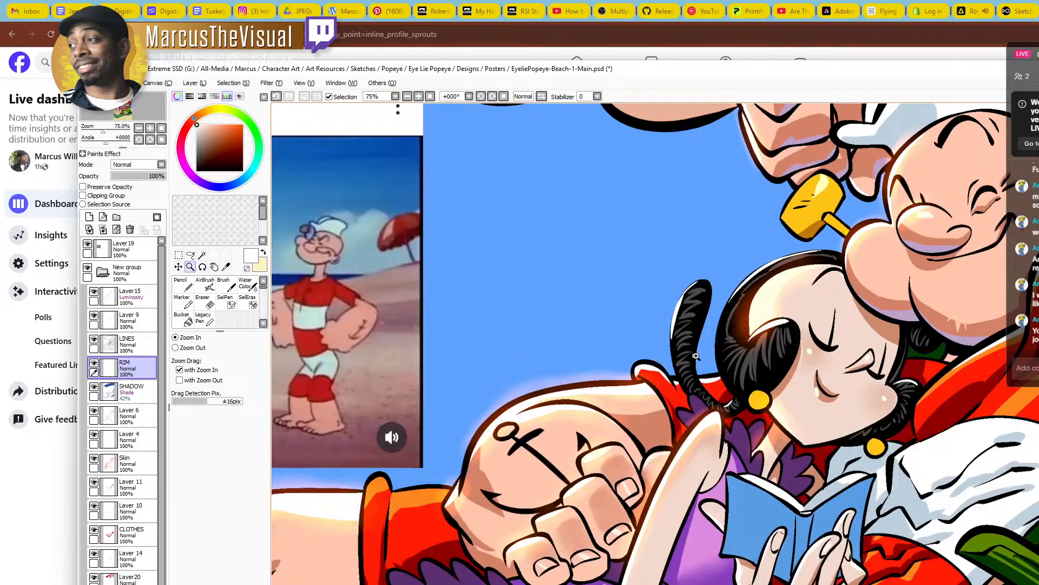
Pencil white rim highlights at size 60 on the knuckles of Popeye's raised fist
left_click_drag(722, 386, 562, 371)
left_click(650, 374, "ctrl+alt")
left_click_drag(791, 356, 722, 429)
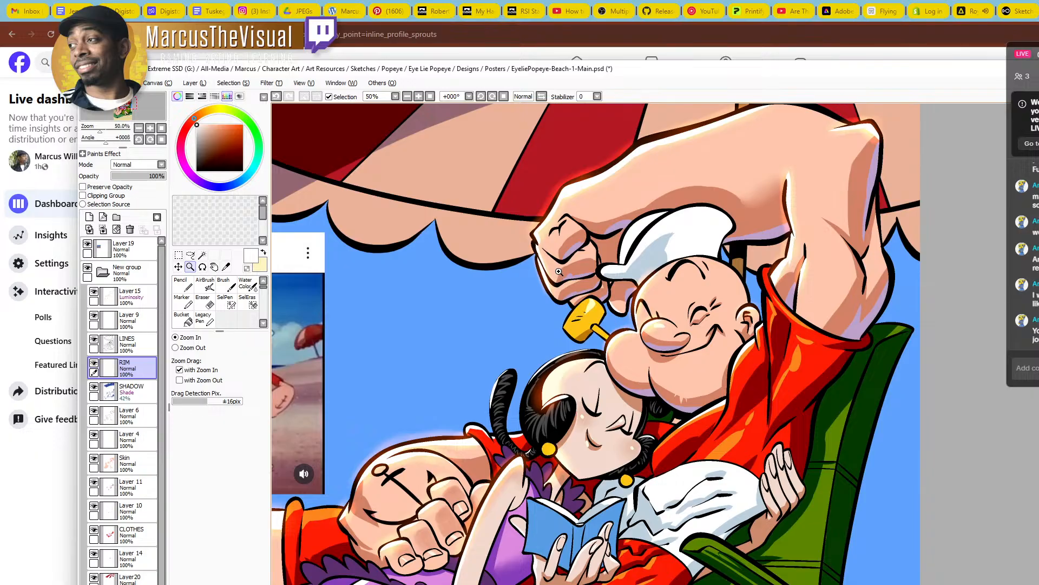
left_click(584, 303, "alt")
left_click_drag(561, 351, 606, 328)
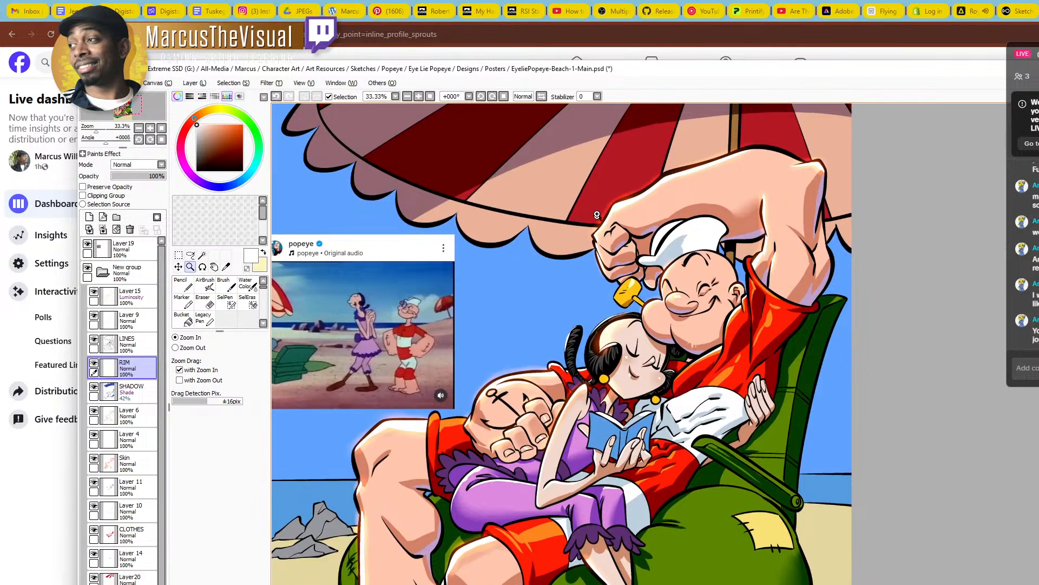
left_click(598, 217)
left_click(604, 218)
key("n")
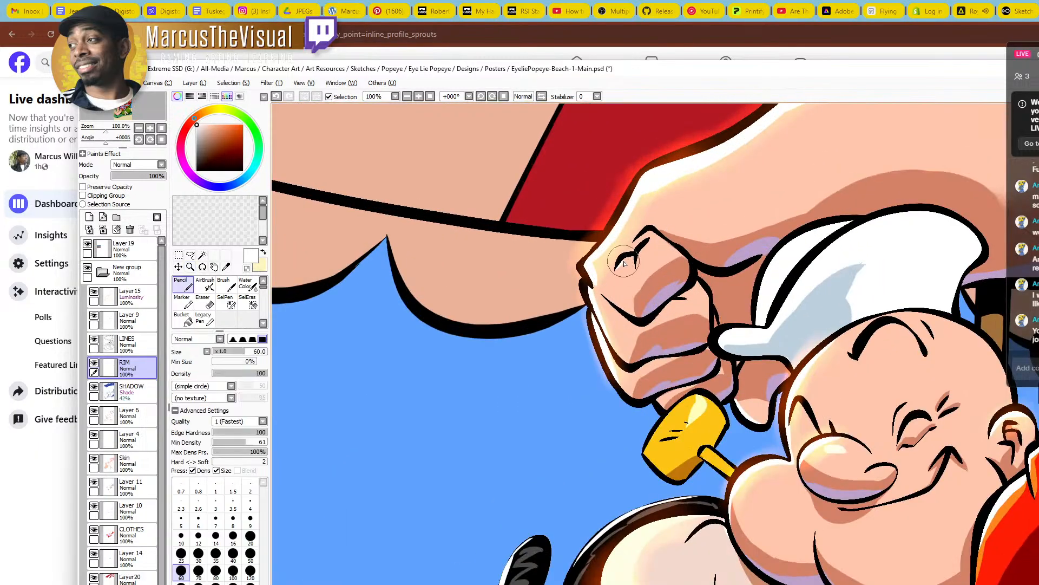
mouse_move(637, 267)
left_mouse_down()
mouse_move(654, 236)
mouse_move(644, 230)
mouse_move(632, 243)
mouse_move(651, 229)
left_mouse_up()
key("ctrl+alt+space")
left_click(650, 243, "ctrl+alt")
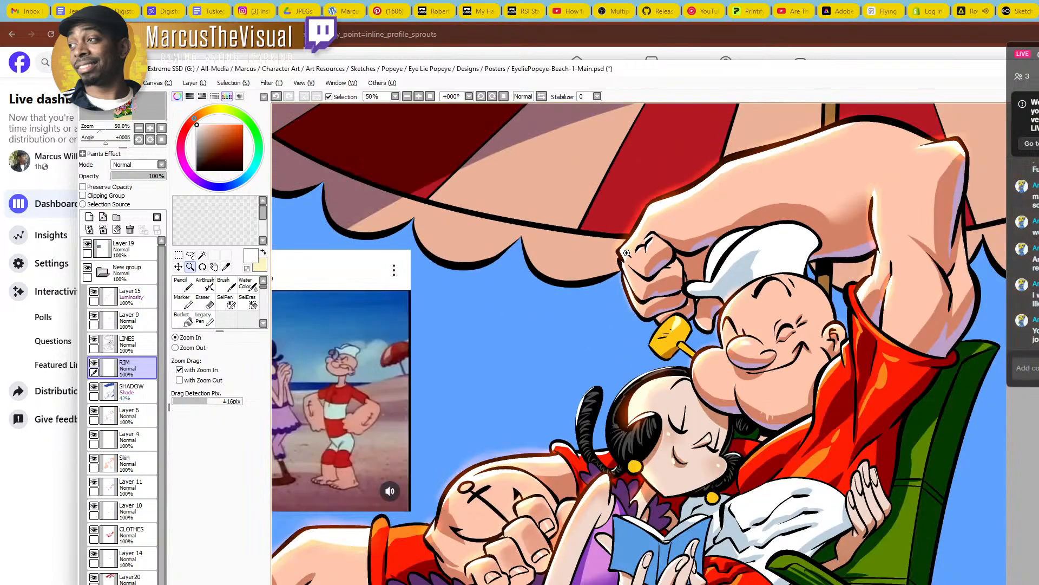
left_click(636, 259)
key("n")
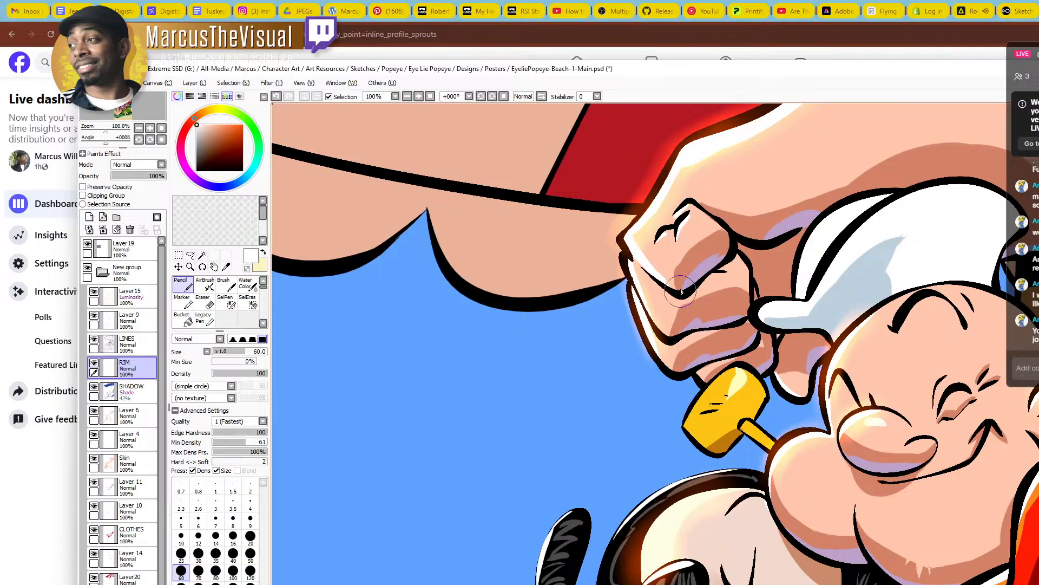
key("ctrl+alt+space")
left_click(655, 246, "ctrl+alt")
left_click(655, 246, "ctrl+alt")
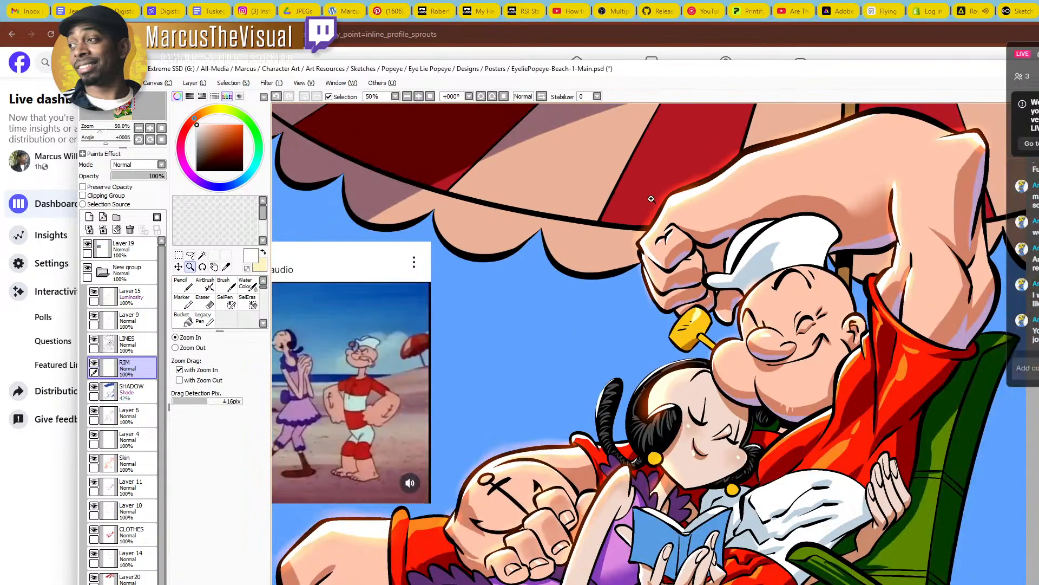
Review the highlights across both characters, examining Popeye's nose, cheek and yellow pipe up close
left_click(871, 260, "ctrl+alt")
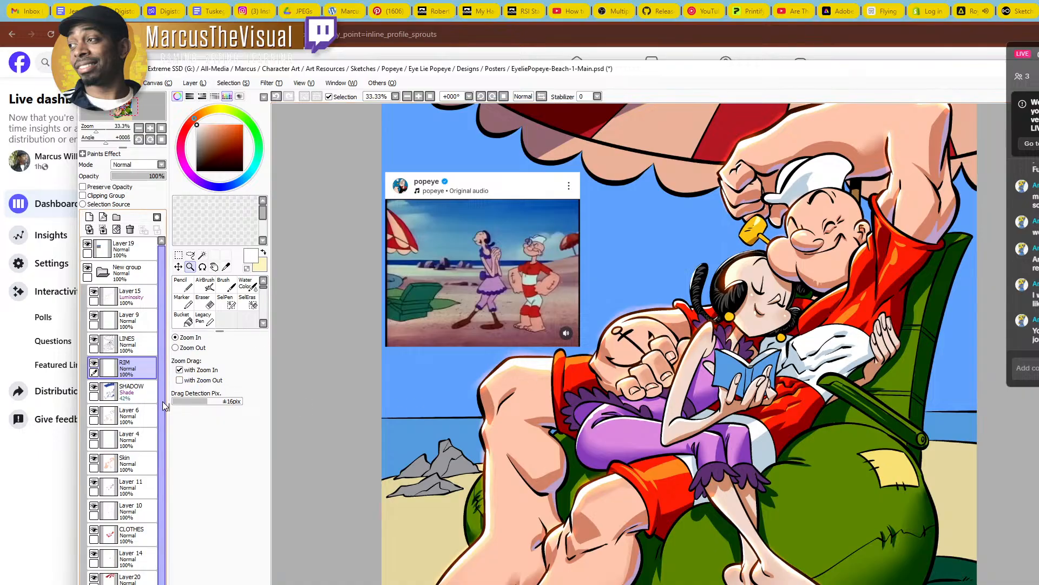
left_click_drag(792, 418, 752, 377)
scroll(534, 449, "up", 2)
left_click_drag(812, 261, 709, 432)
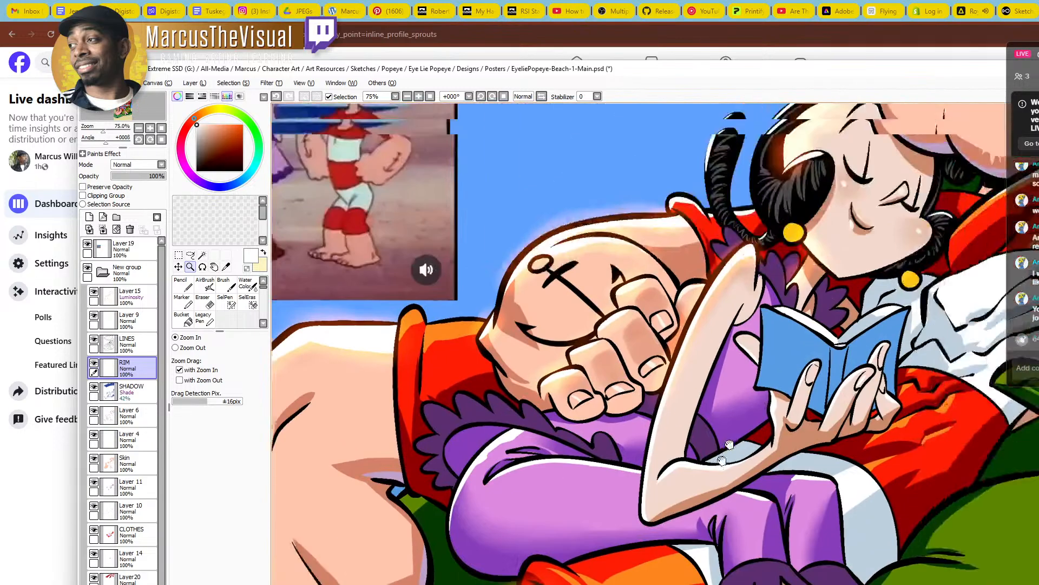
left_click_drag(955, 111, 800, 325)
scroll(832, 351, "up", 3)
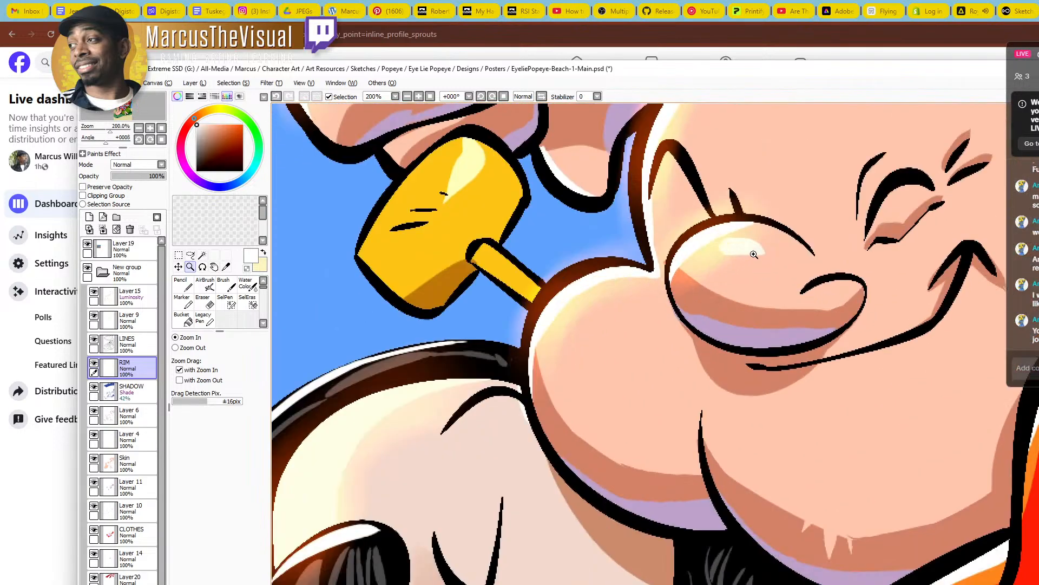
scroll(754, 255, "down", 5)
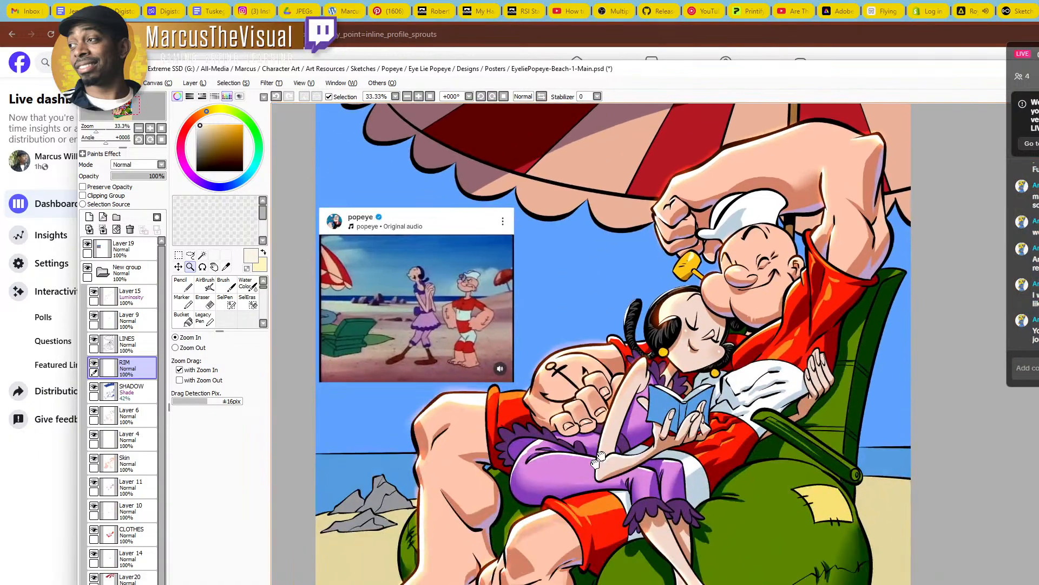
Pencil white highlights at size 60 on both of Popeye's knees and check them against the whole poster
left_click_drag(598, 457, 611, 360)
scroll(608, 412, "up", 3)
key("n")
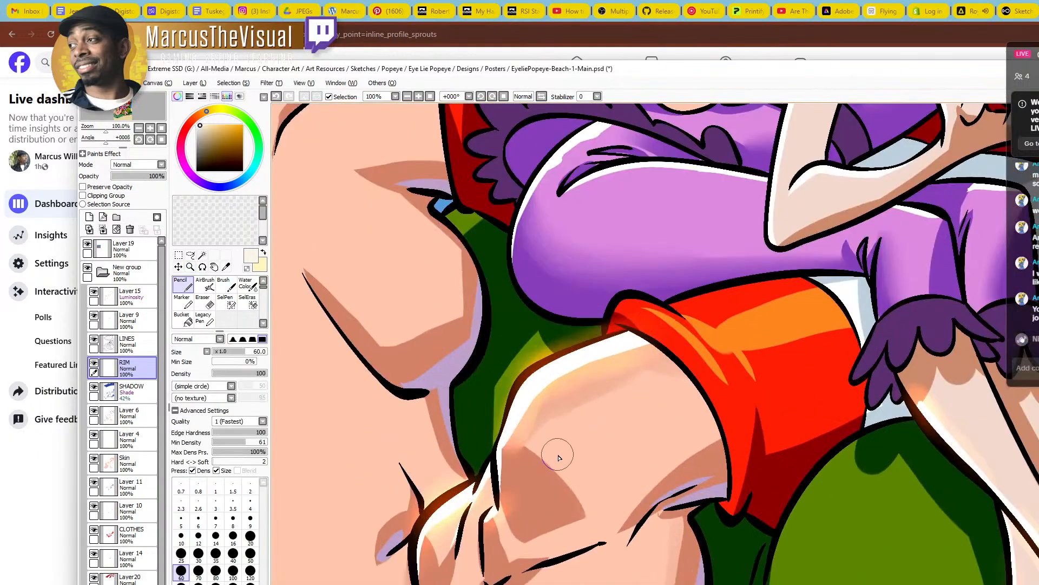
left_click_drag(558, 473, 669, 414)
key("ctrl+z")
mouse_move(551, 459)
left_mouse_down()
mouse_move(578, 488)
mouse_move(571, 457)
mouse_move(563, 479)
mouse_move(550, 462)
mouse_move(586, 489)
left_mouse_up()
key("ctrl+z")
mouse_move(476, 354)
left_mouse_down()
mouse_move(578, 397)
mouse_move(650, 445)
left_mouse_up()
left_click_drag(422, 160, 435, 183)
key("z")
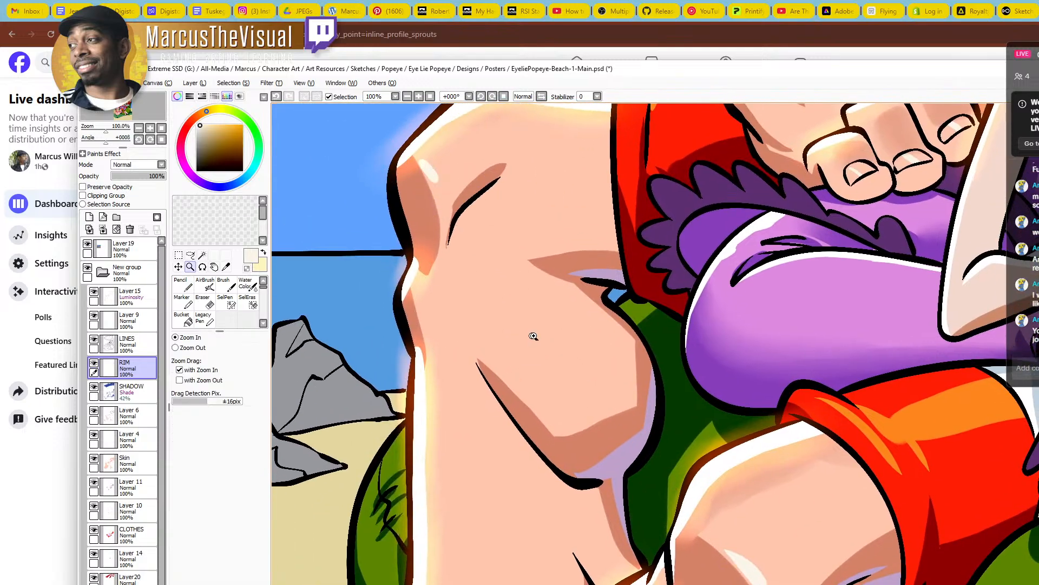
scroll(560, 330, "down", 3)
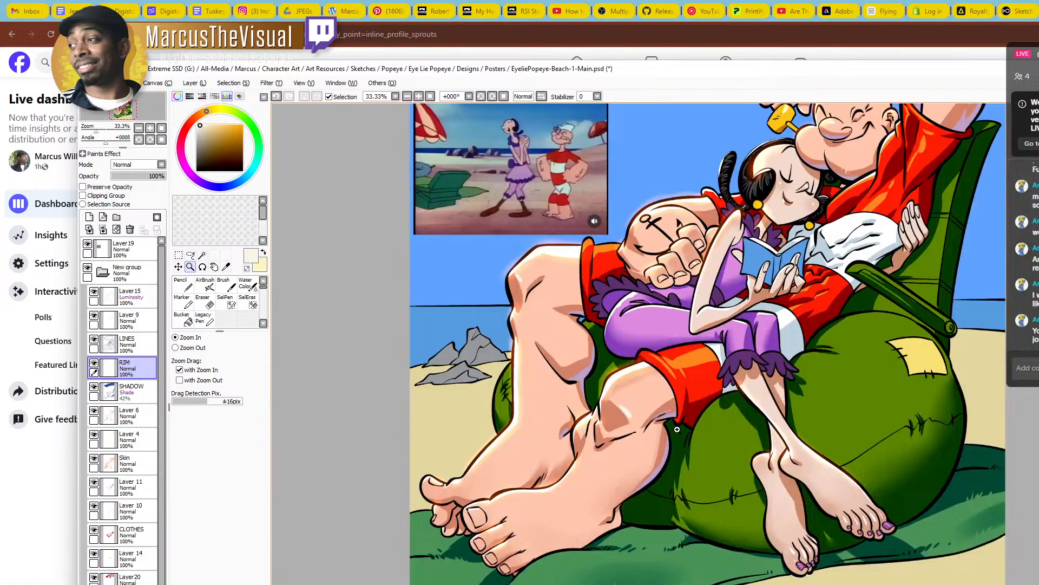
left_click_drag(751, 391, 680, 491)
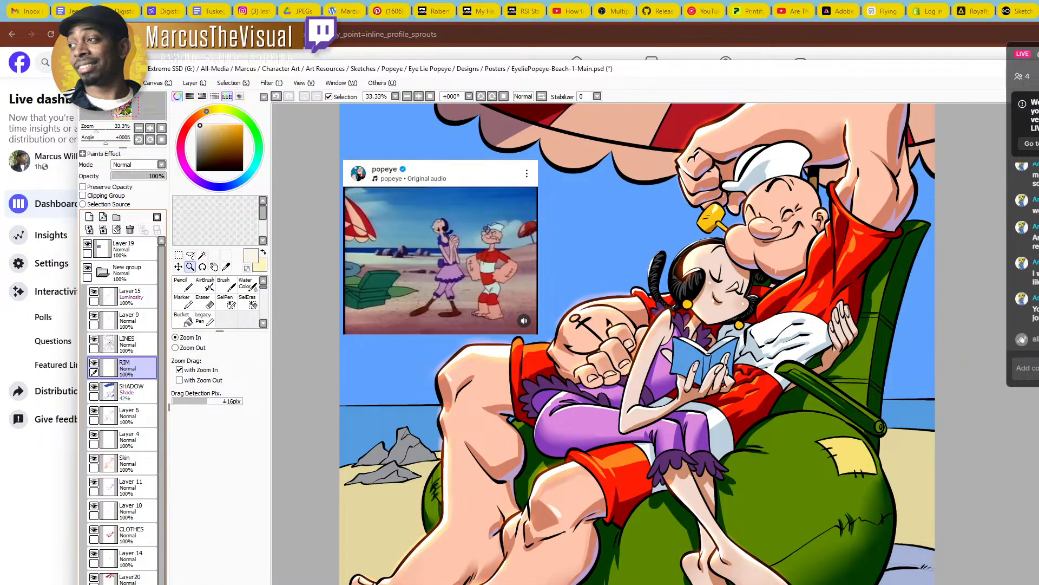
key("ctrl+z")
key("ctrl+y")
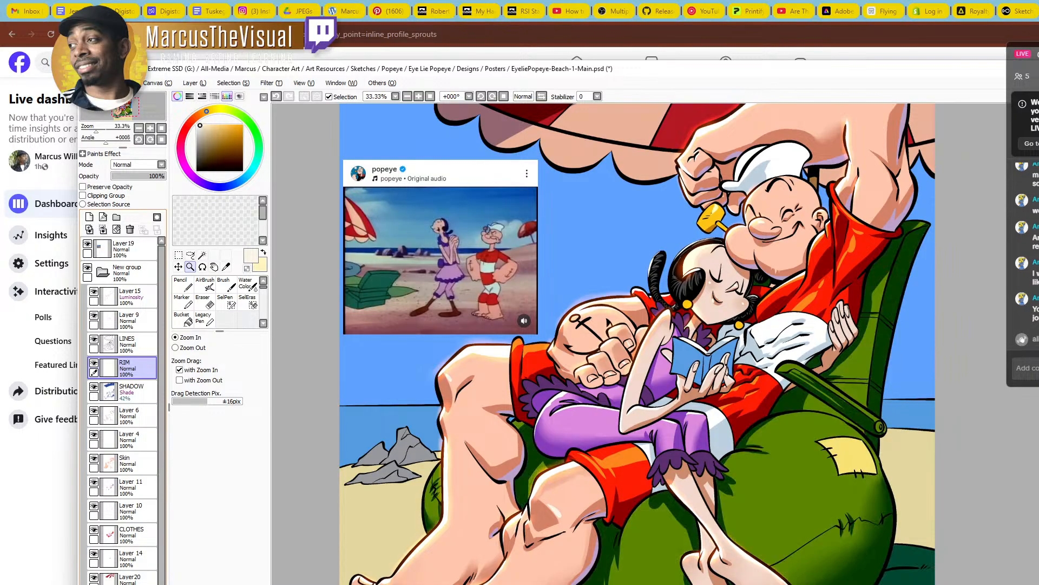
On a lower layer, pencil a lighter green highlight at size 200 along the upper edge of the chair's green cushion
left_click(127, 583)
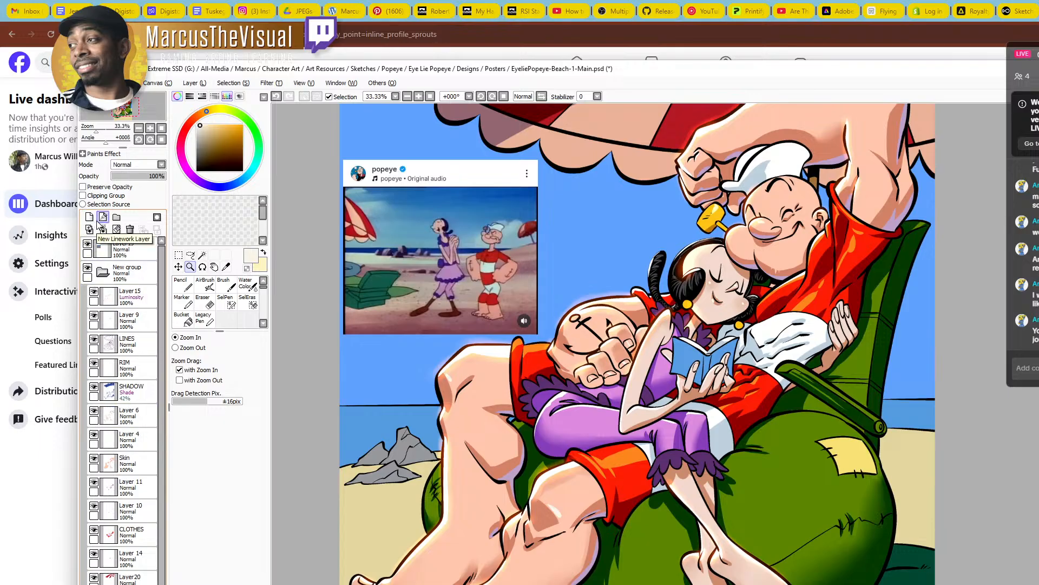
scroll(798, 485, "up", 2)
right_click(858, 476)
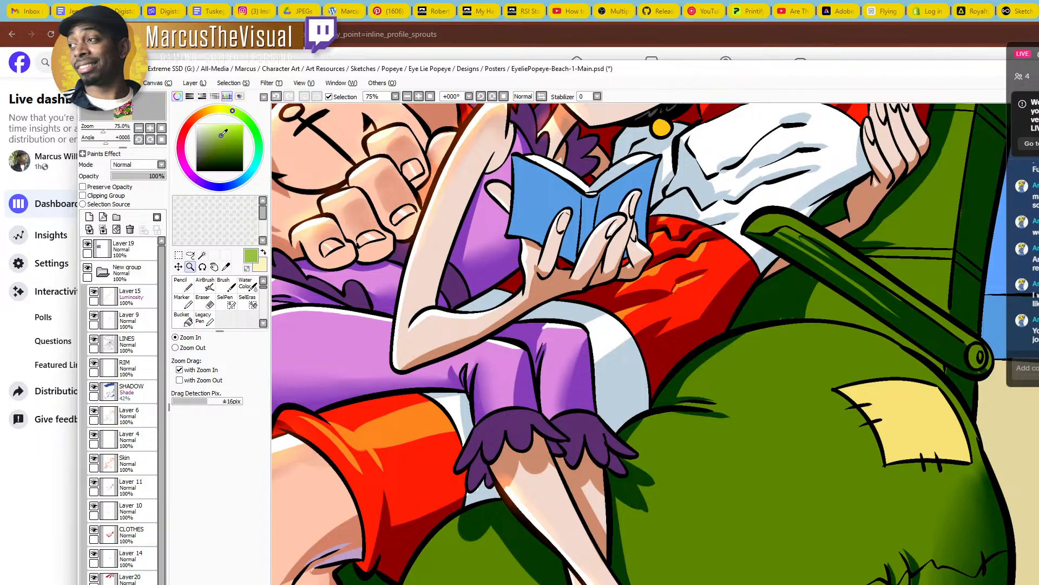
left_click_drag(824, 391, 862, 419)
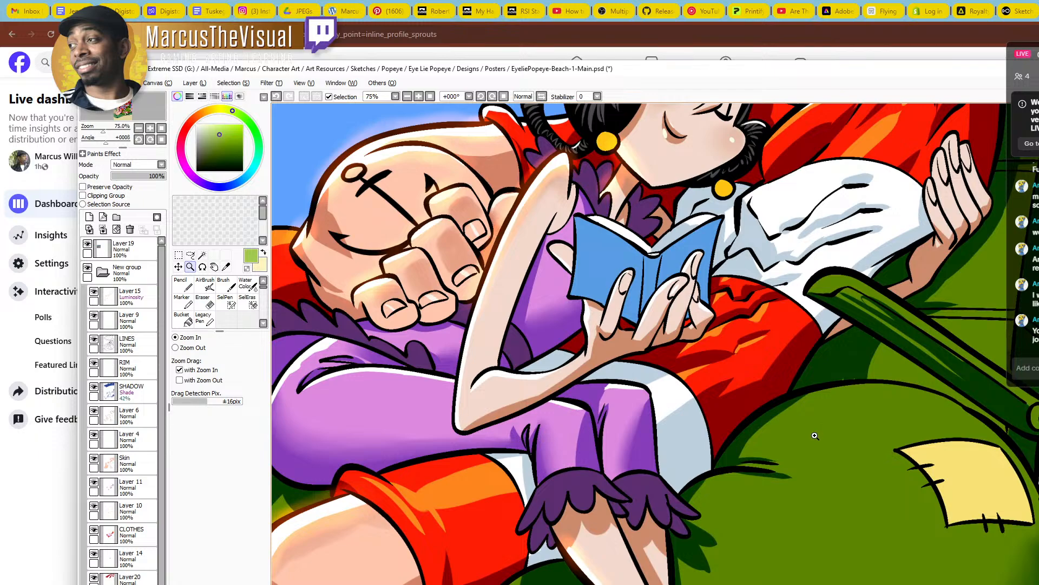
key("n")
key("]")
key("]")
key("]")
key("]")
key("]")
key("]")
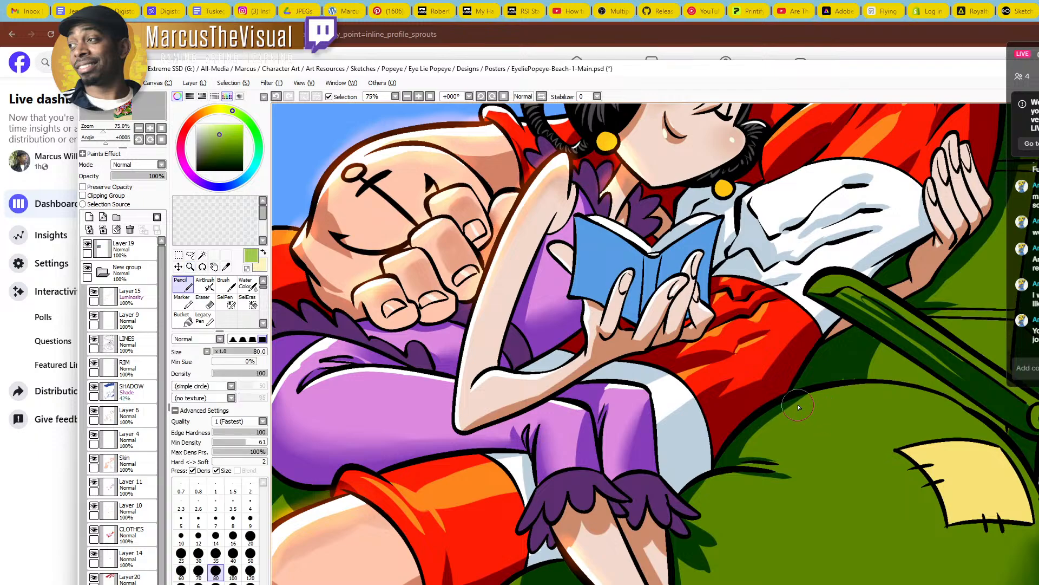
left_click_drag(745, 445, 838, 395)
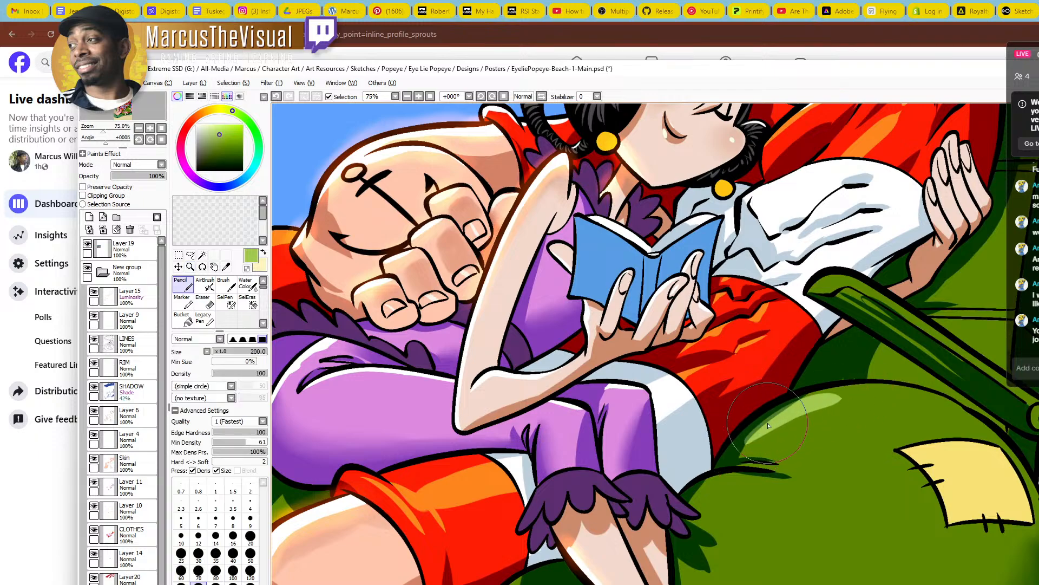
left_click_drag(769, 423, 905, 394)
mouse_move(794, 407)
left_mouse_down()
mouse_move(918, 388)
mouse_move(813, 411)
mouse_move(954, 399)
left_mouse_up()
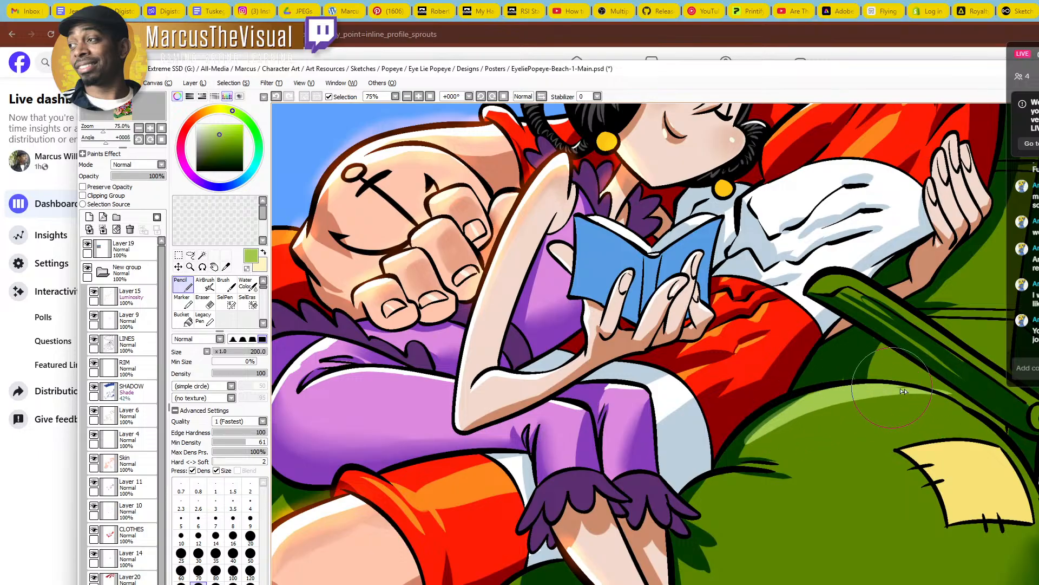
key("e")
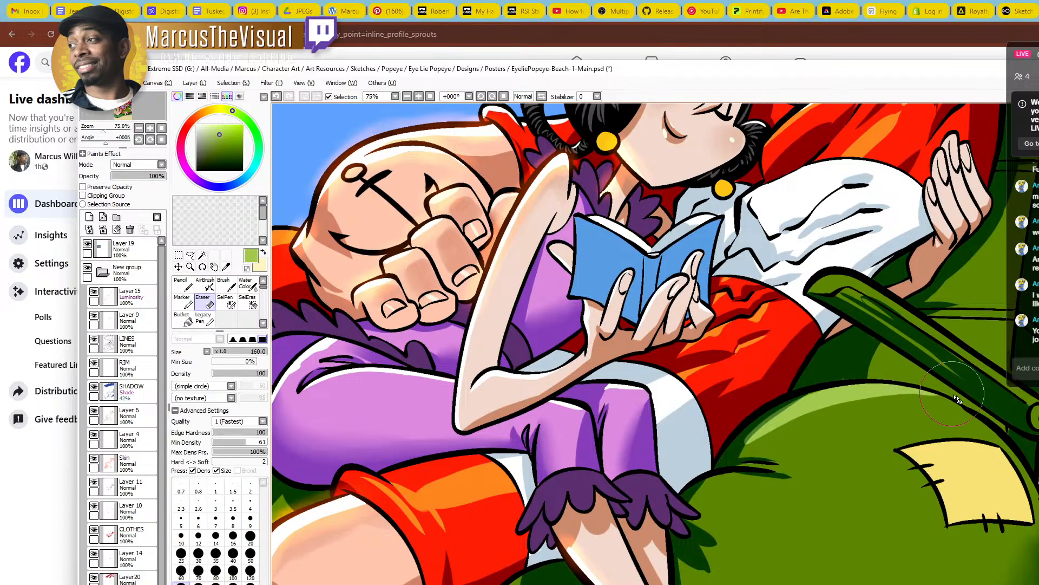
Pencil light green highlights at size 200 along the upper end of the chair's green armrest
left_click_drag(955, 410, 888, 422)
key("n")
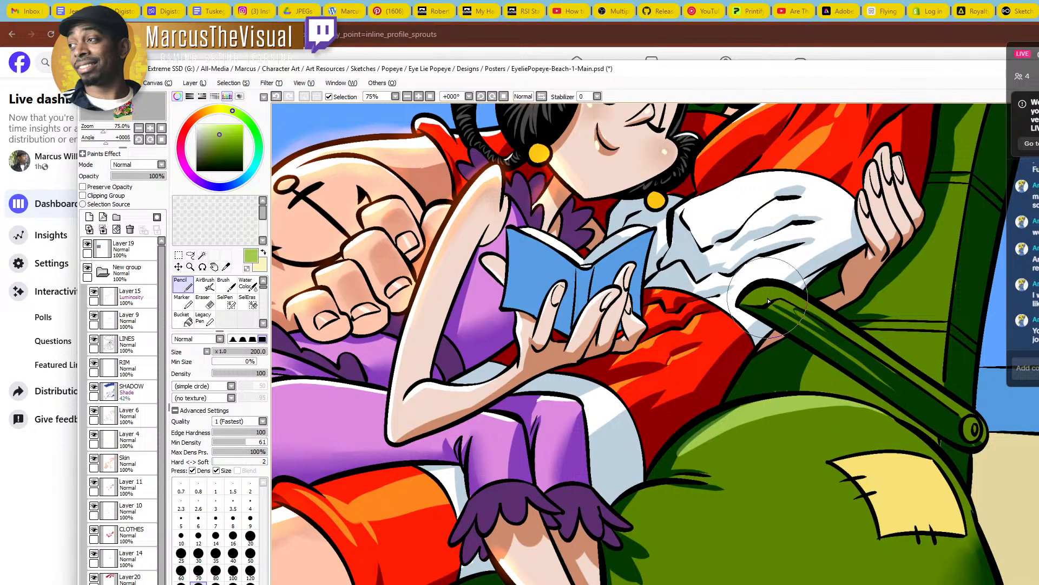
key("ctrl+z")
left_click_drag(738, 305, 757, 306)
mouse_move(757, 306)
left_mouse_down()
mouse_move(787, 286)
mouse_move(764, 307)
mouse_move(791, 294)
mouse_move(784, 299)
mouse_move(825, 319)
left_mouse_up()
left_click_drag(779, 294, 847, 333)
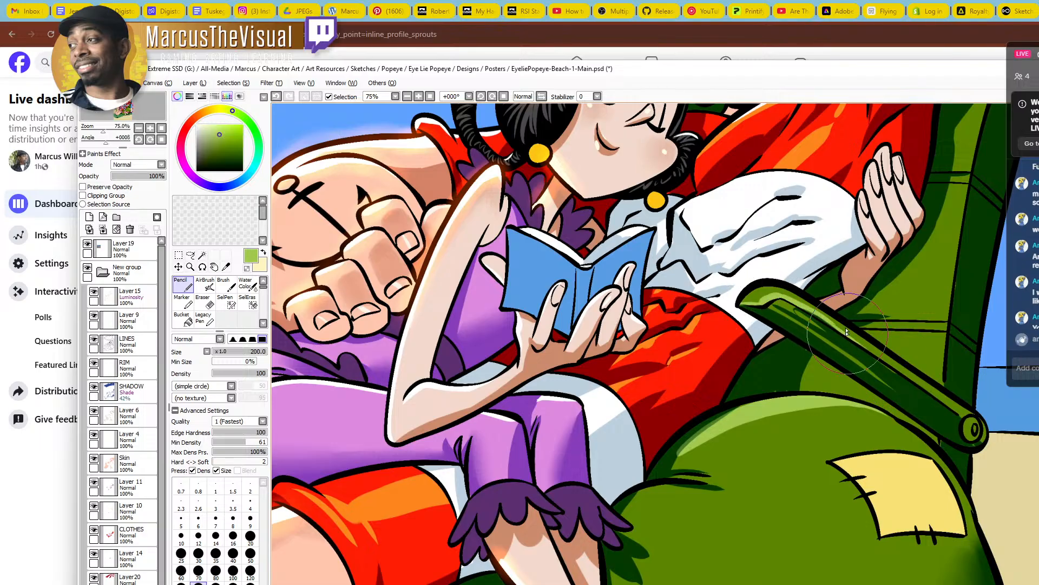
Add small light green highlights around the crease lines on the cushion beside the woman's trouser ruffles
left_click_drag(944, 326, 789, 359)
left_click_drag(712, 410, 779, 401)
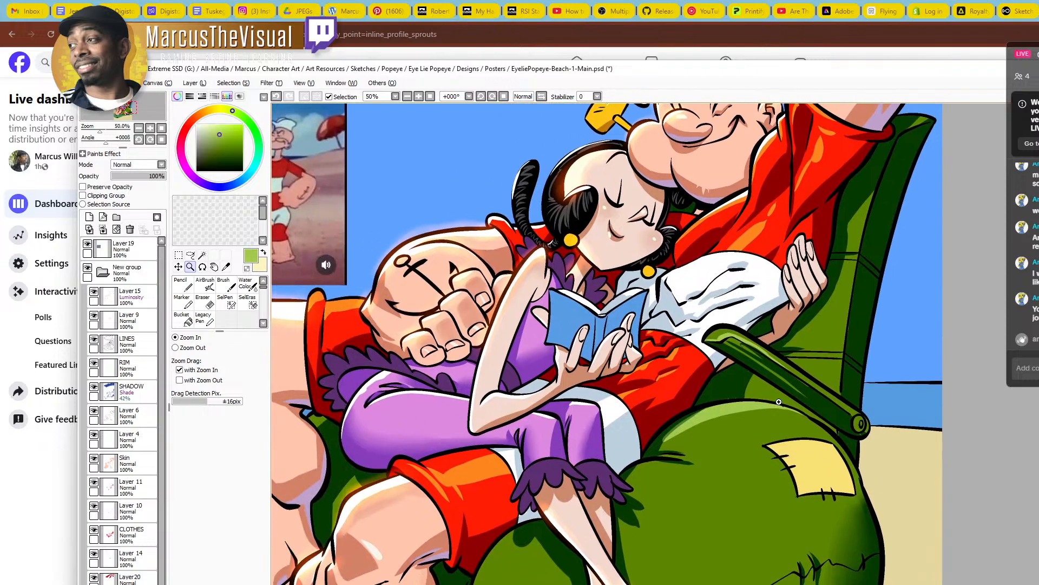
left_click(686, 419)
key("e")
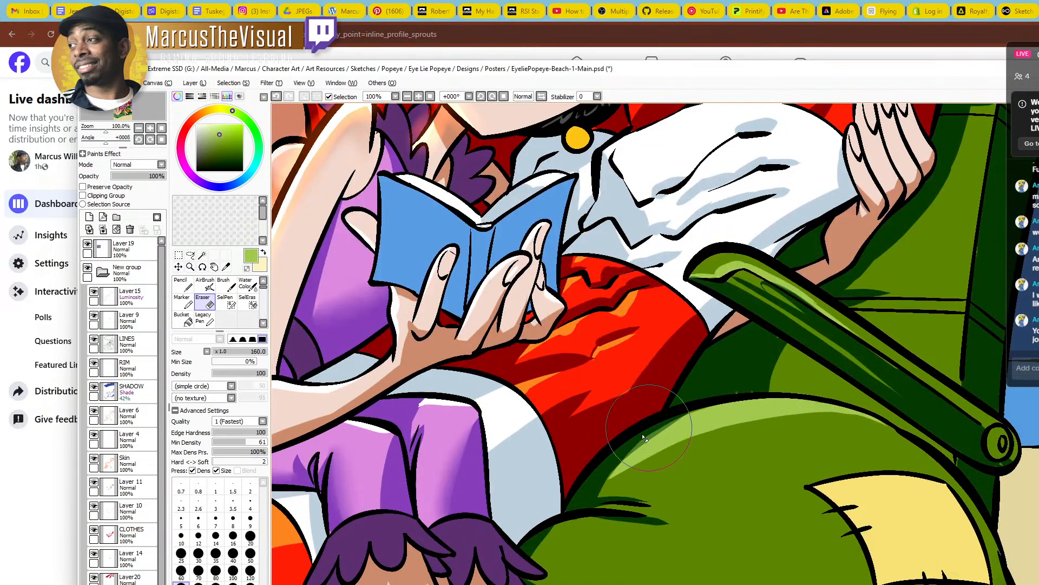
key("ctrl+z")
key("n")
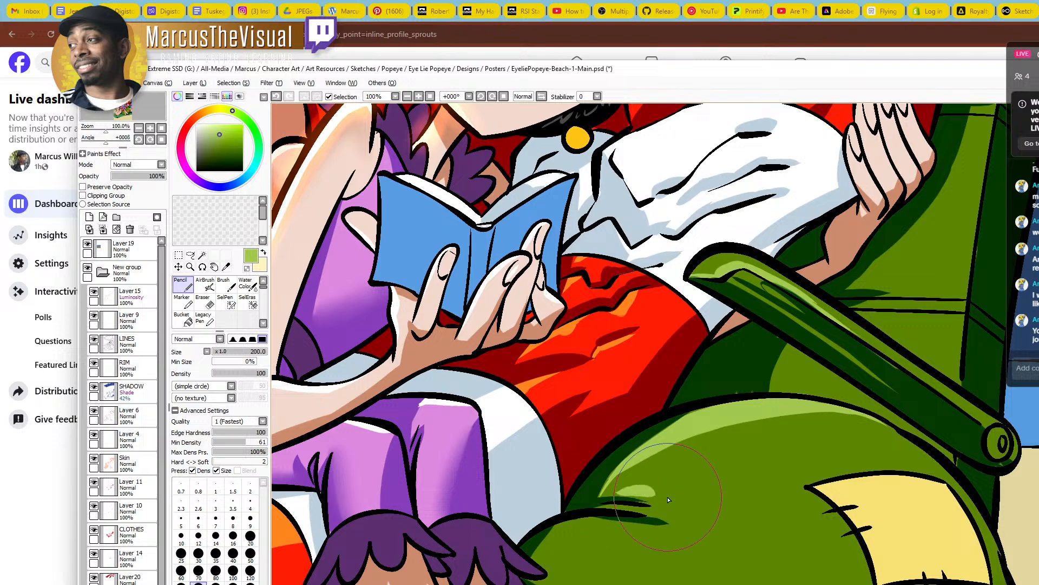
left_click_drag(663, 539, 750, 500)
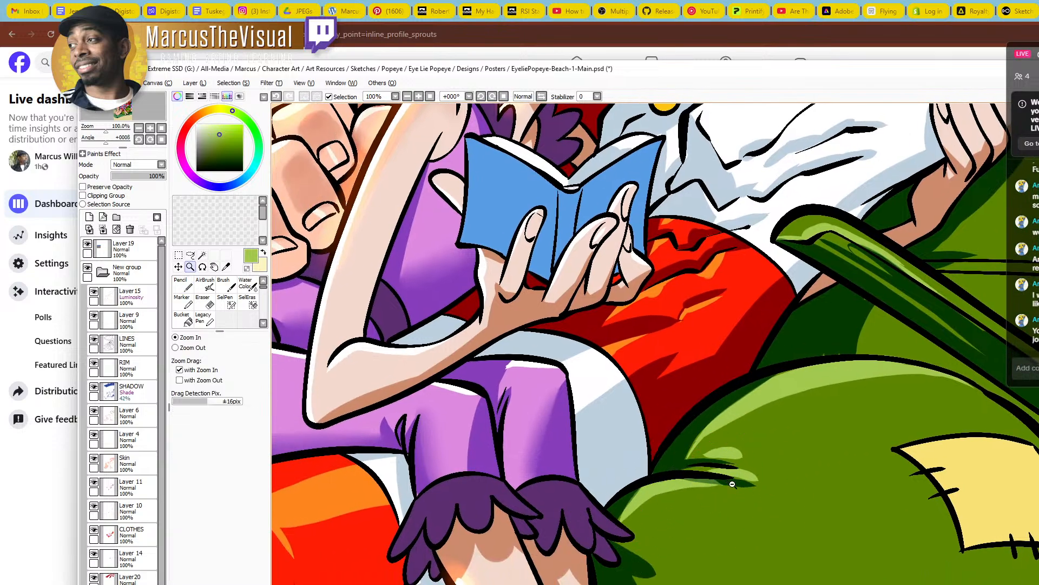
Pencil a light green highlight along the cushion's rounded edge next to Popeye's red shorts
left_click_drag(762, 462, 825, 367)
scroll(669, 498, "up", 3)
key("n")
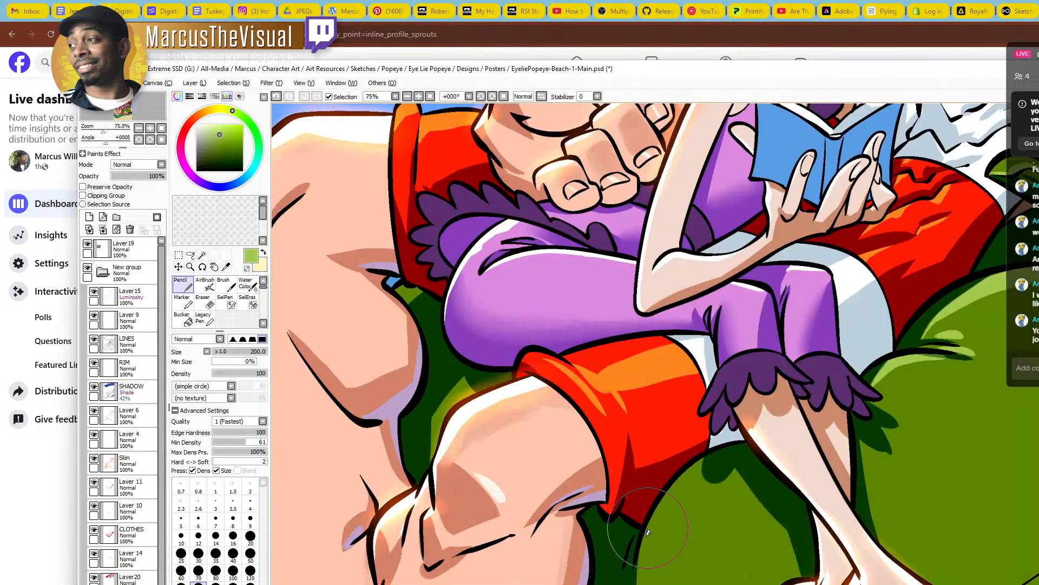
left_click_drag(648, 532, 699, 469)
key("e")
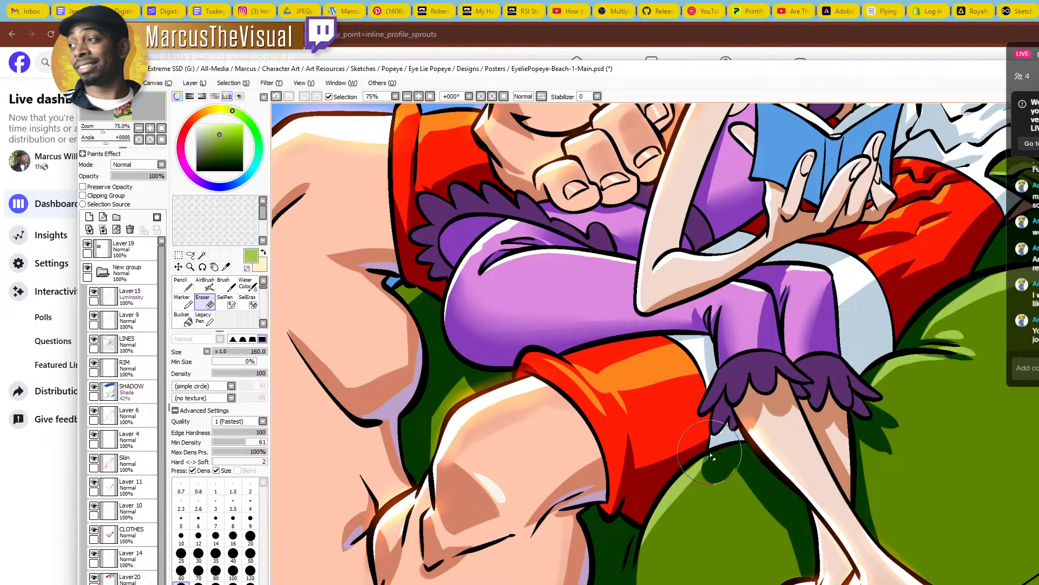
key("n")
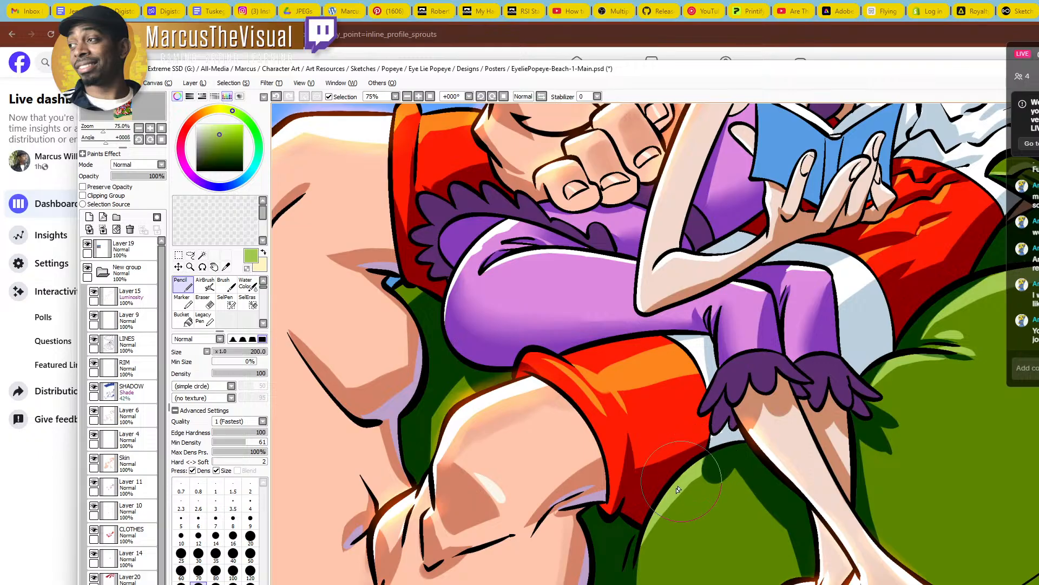
Examine the whole poster and Popeye's bent leg up close for areas that still need highlights
left_click(677, 485, "ctrl+alt")
left_click(684, 472, "ctrl+alt")
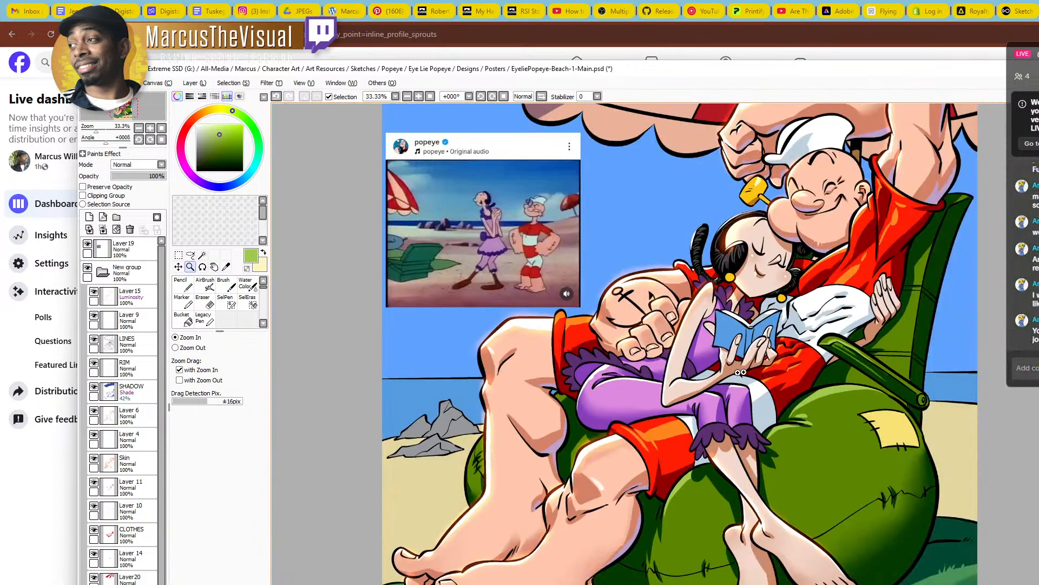
left_click(466, 465, "ctrl")
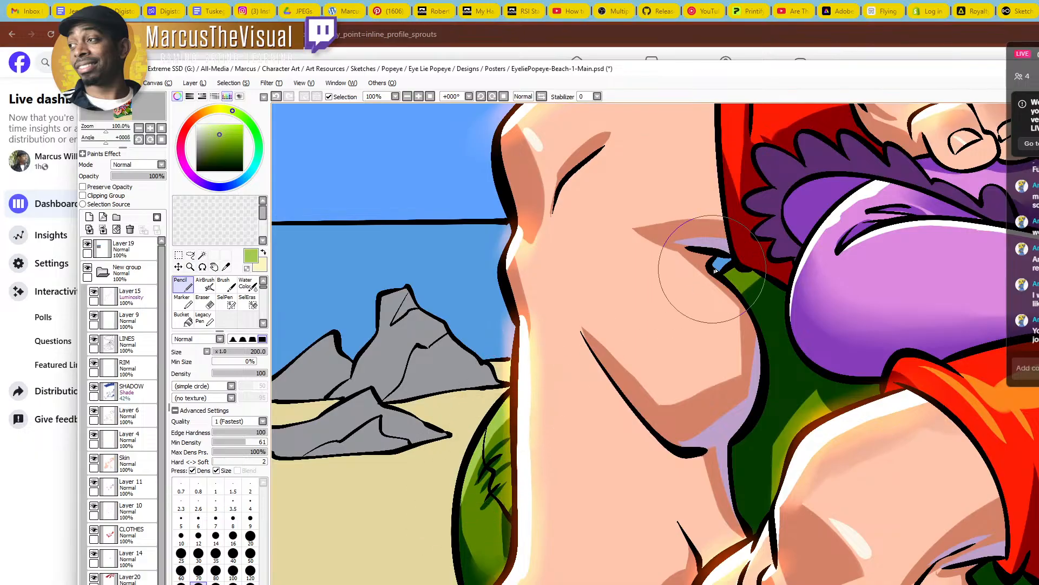
left_click(734, 279, "ctrl+alt")
left_click(734, 279, "ctrl+alt")
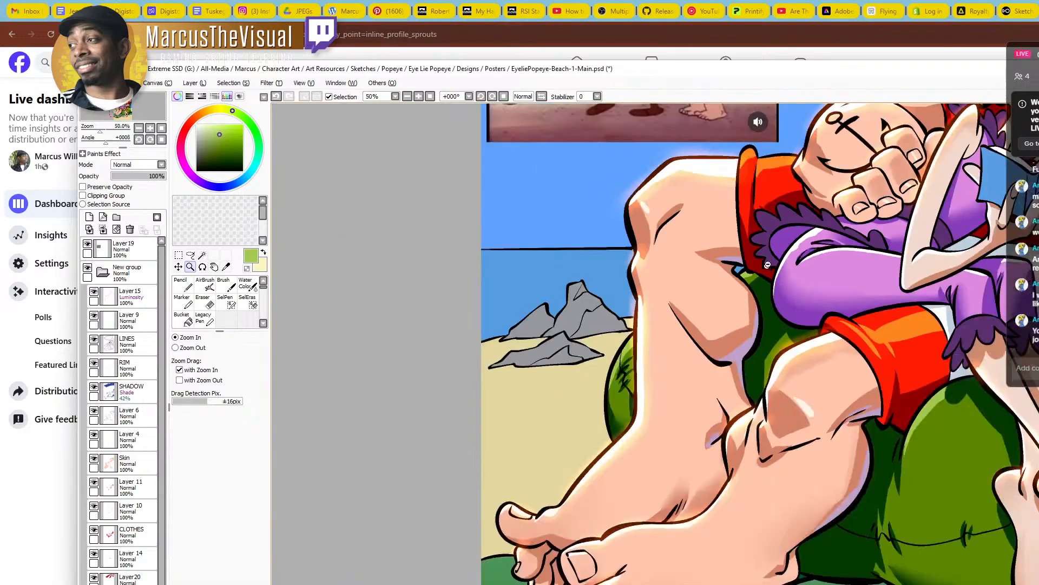
left_click(734, 279, "ctrl+alt")
left_click_drag(866, 312, 573, 425)
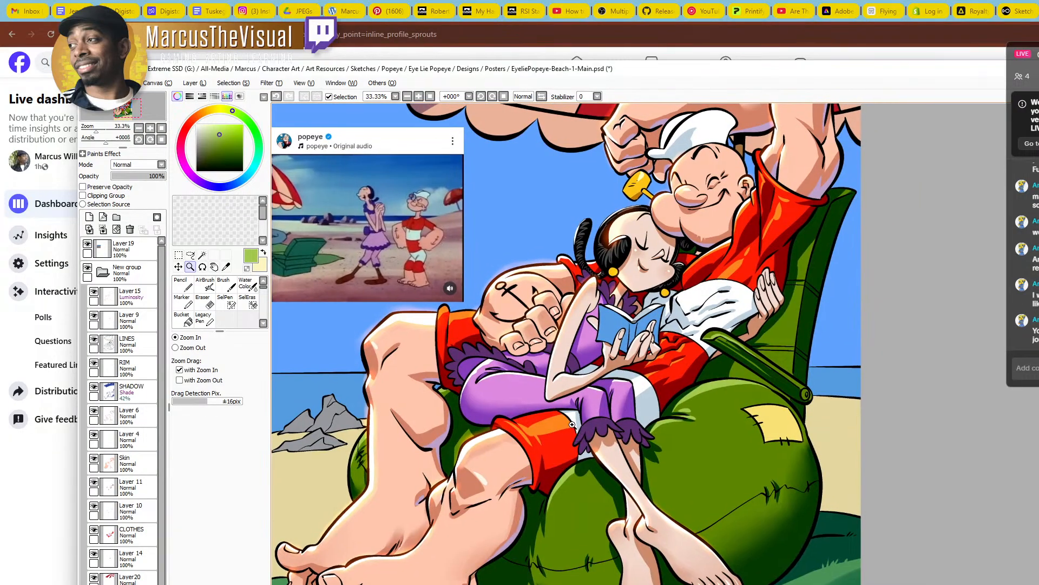
Pencil light green highlights at size 200 down the edge of the chair's backrest behind Popeye's hand
left_click(788, 279, "ctrl")
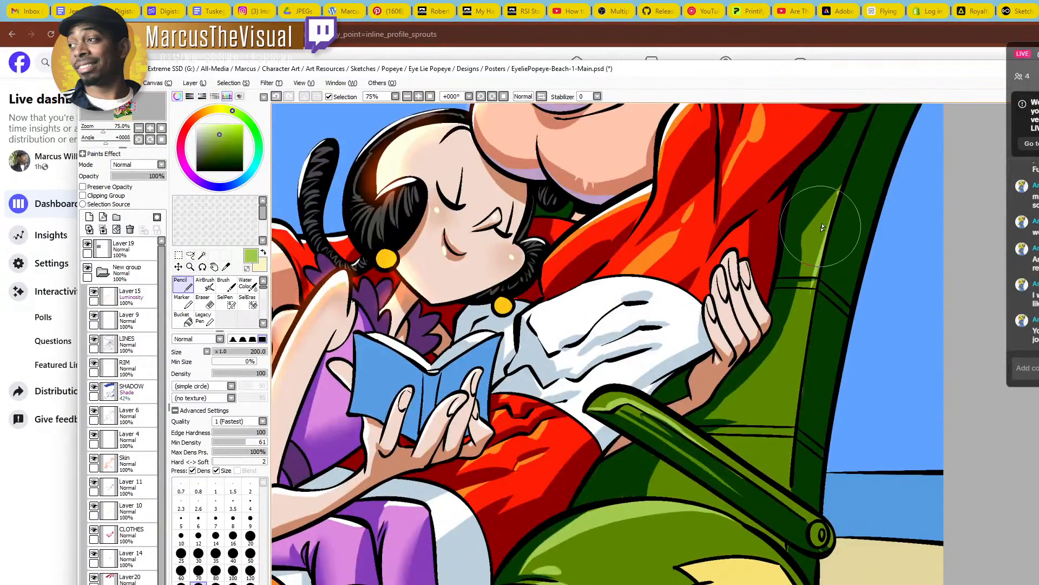
left_click_drag(839, 195, 806, 323)
left_click_drag(824, 249, 790, 437)
key("ctrl+z")
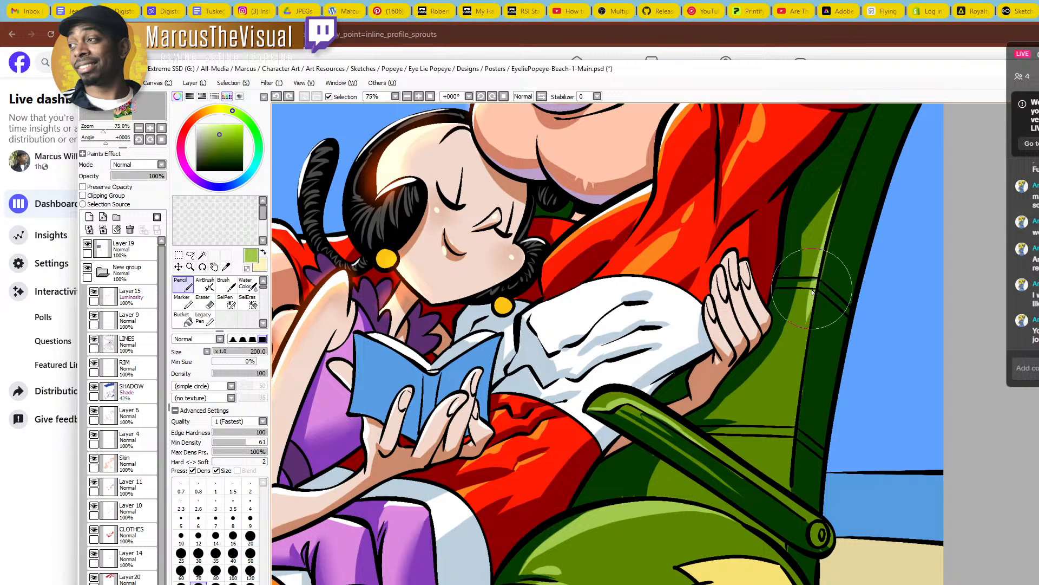
left_click_drag(815, 279, 790, 439)
key("ctrl+z")
key("ctrl+z")
left_click_drag(812, 301, 793, 392)
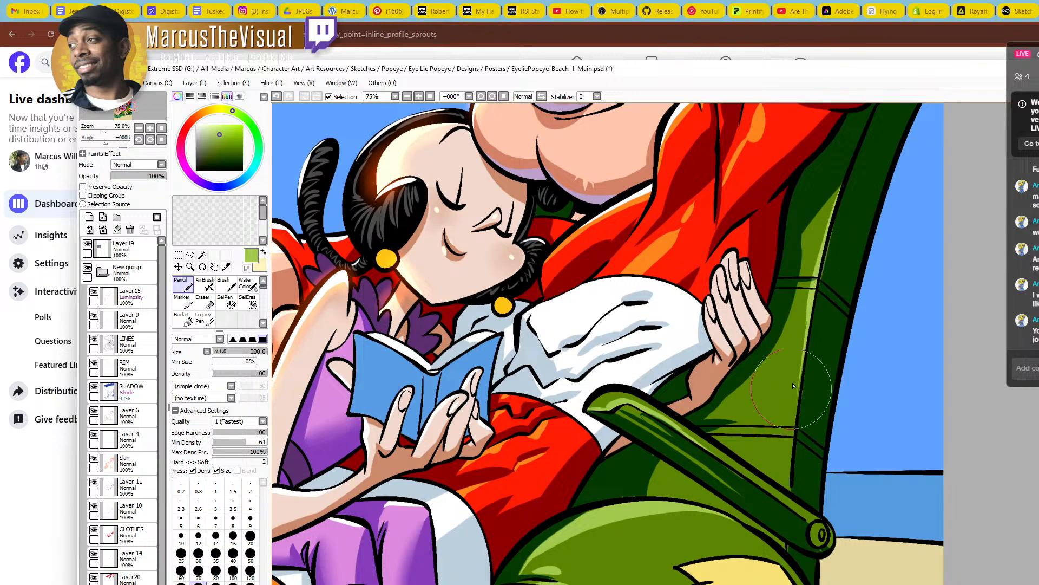
left_click_drag(807, 322, 790, 472)
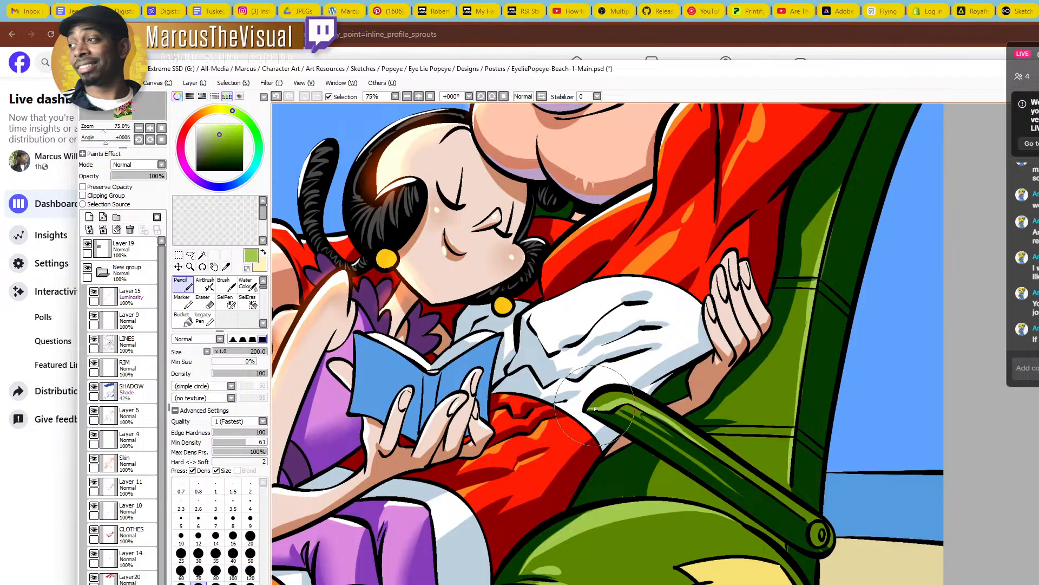
mouse_move(603, 405)
left_mouse_down()
mouse_move(587, 410)
mouse_move(612, 406)
left_mouse_up()
key("ctrl+z")
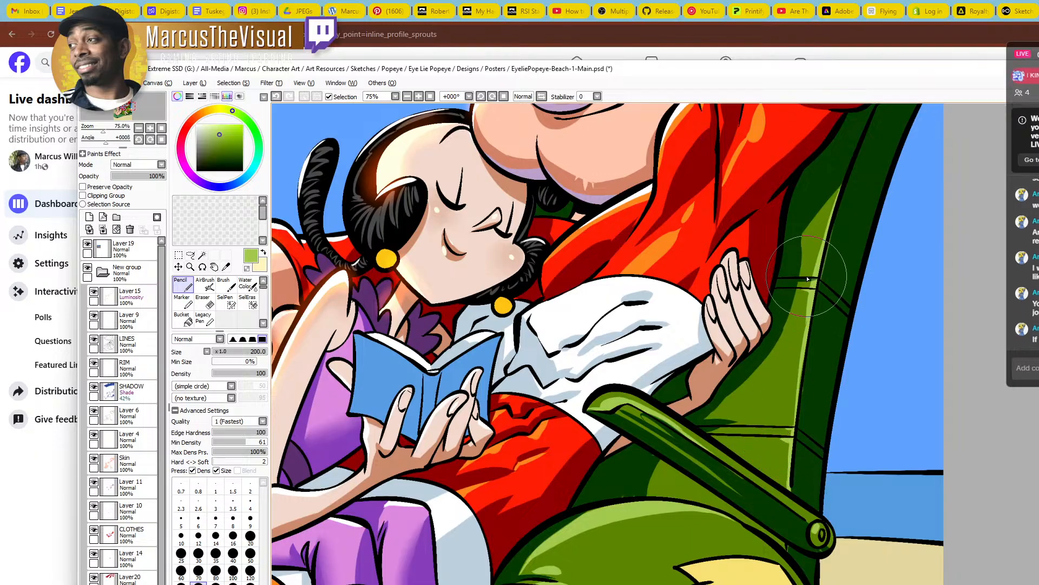
Review the green chair highlights together with both characters and the umbrella across the whole poster
key("z")
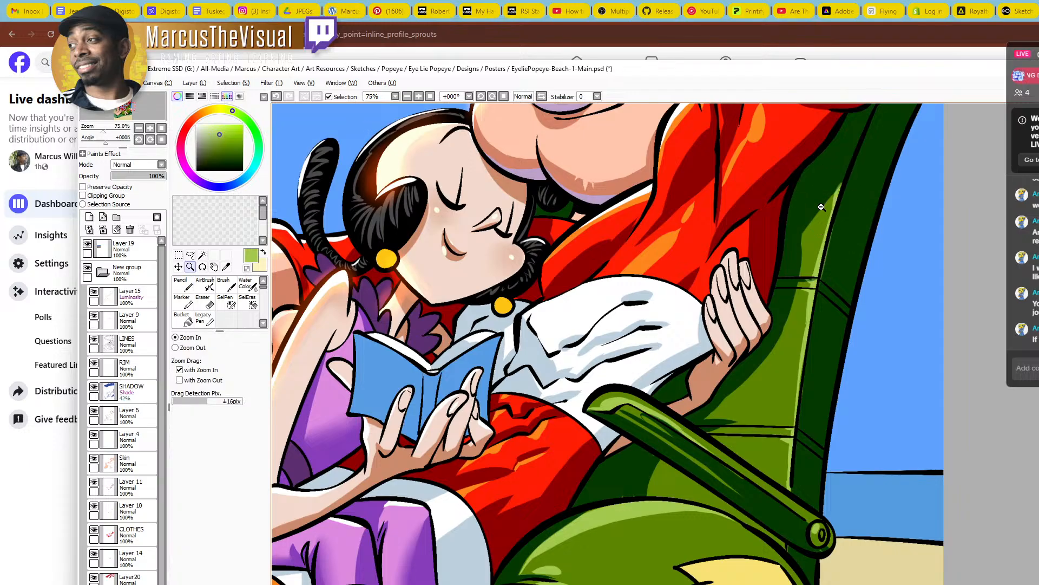
left_click(822, 233, "alt")
left_click_drag(781, 272, 783, 363)
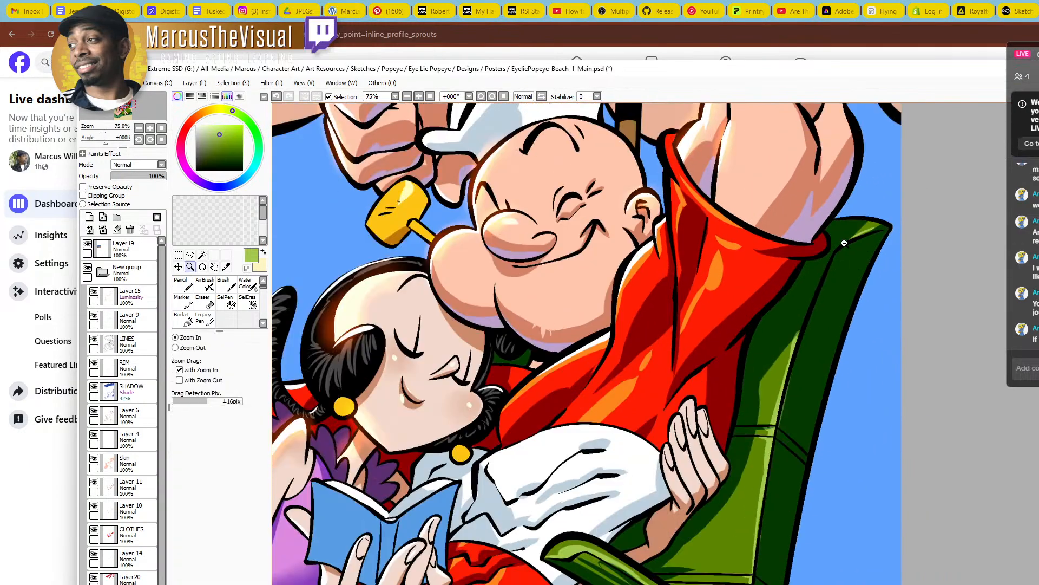
left_click(827, 203, "alt")
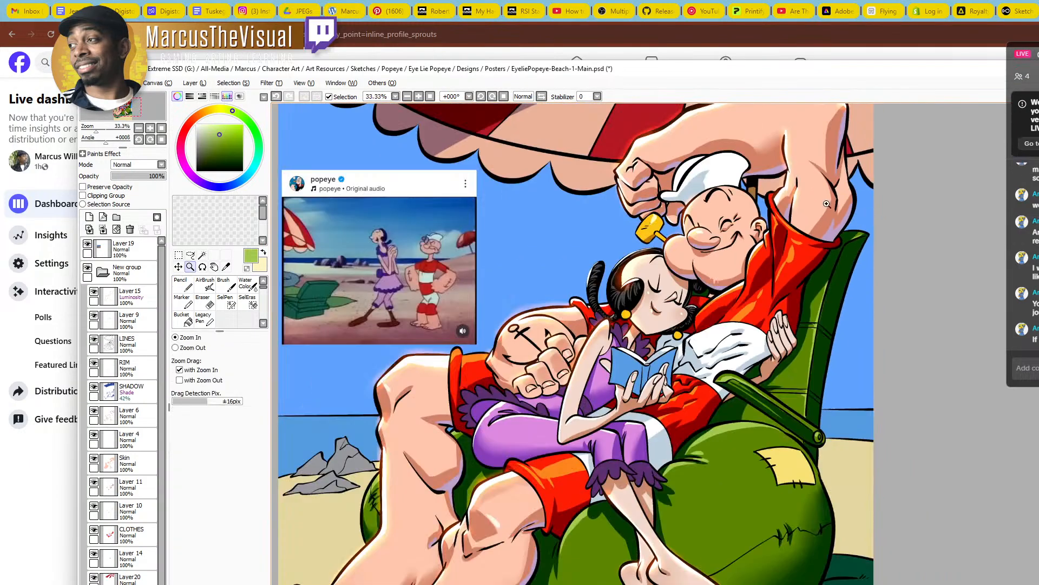
left_click_drag(738, 526, 767, 484)
mouse_move(671, 522)
left_mouse_down()
mouse_move(733, 500)
mouse_move(661, 515)
left_mouse_up()
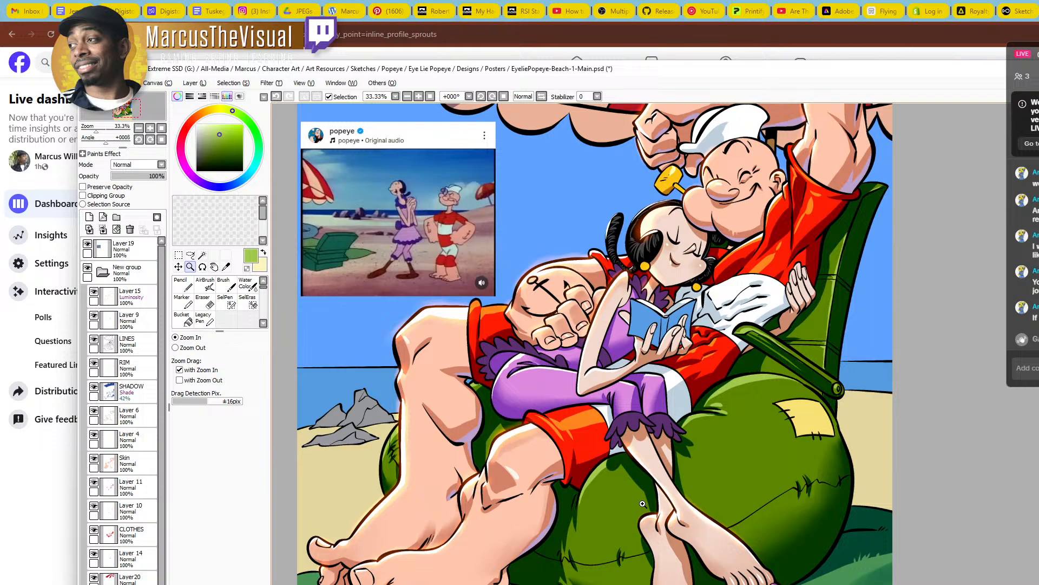
left_click_drag(787, 383, 786, 515)
scroll(772, 486, "down", 1)
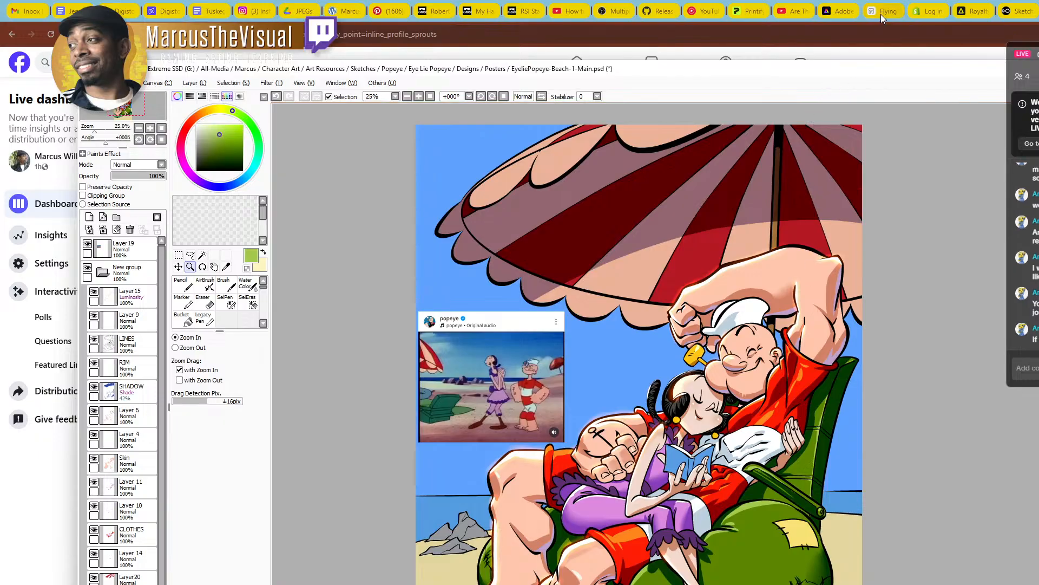
Check the Artlist jazz music page in the browser and return to the poster in PaintTool SAI
left_click(960, 14)
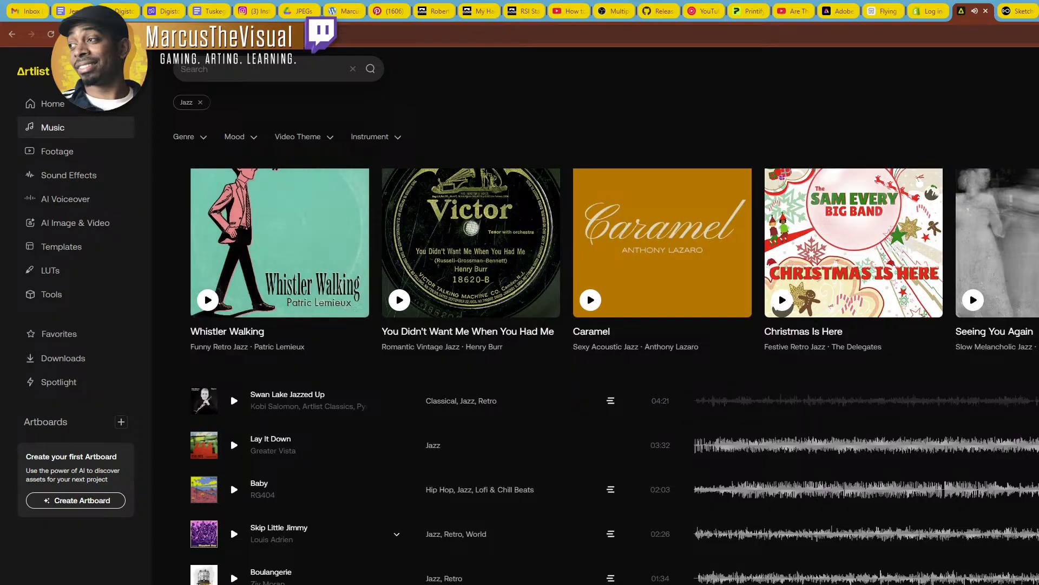
key("alt+Tab")
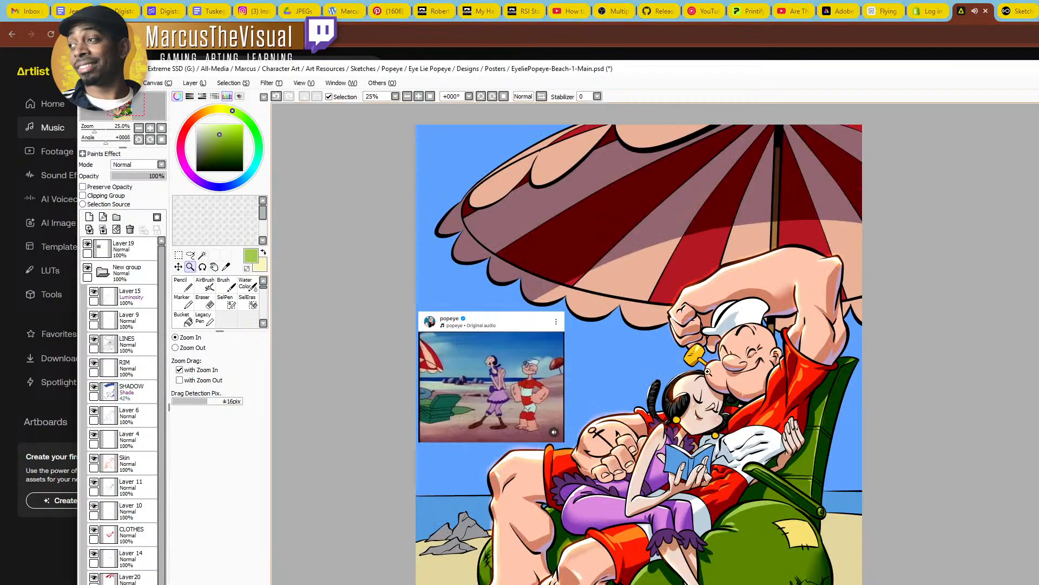
left_click_drag(729, 444, 751, 416)
scroll(753, 417, "down", 1)
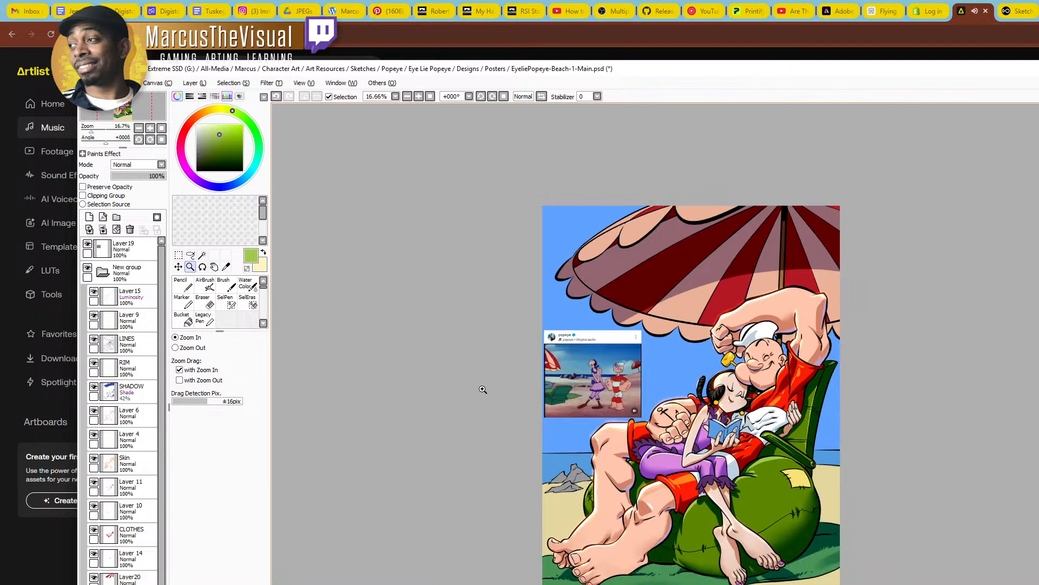
Pencil a pale yellow highlight on the Skin layer along the back edge of Popeye's bald head, between his cap and ear
left_click(778, 359)
left_click(781, 358)
left_click(783, 358)
left_click(785, 359)
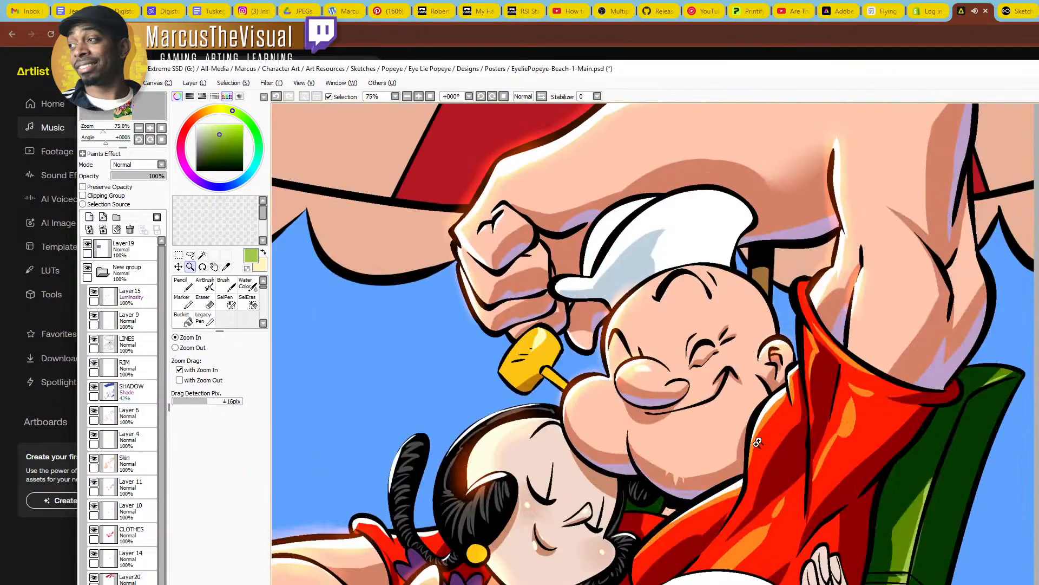
left_click_drag(775, 410, 758, 396)
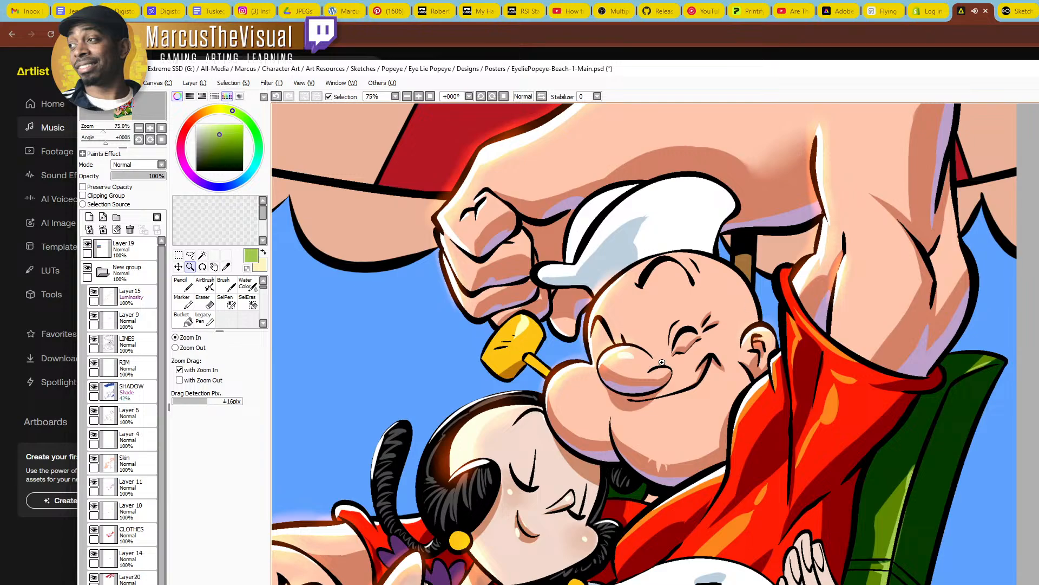
key("x")
left_click(673, 336)
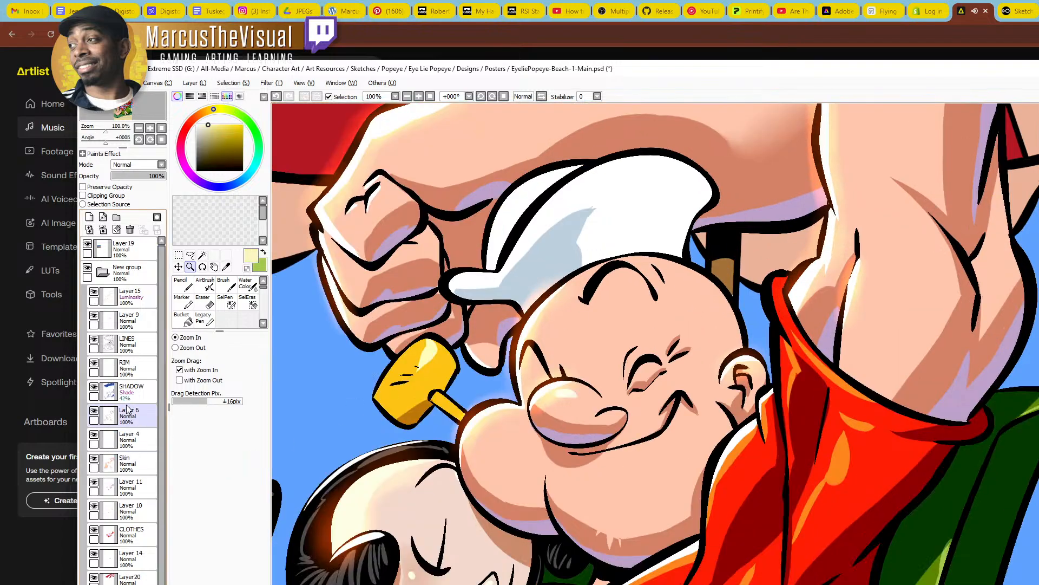
left_click(130, 458)
left_click(134, 464)
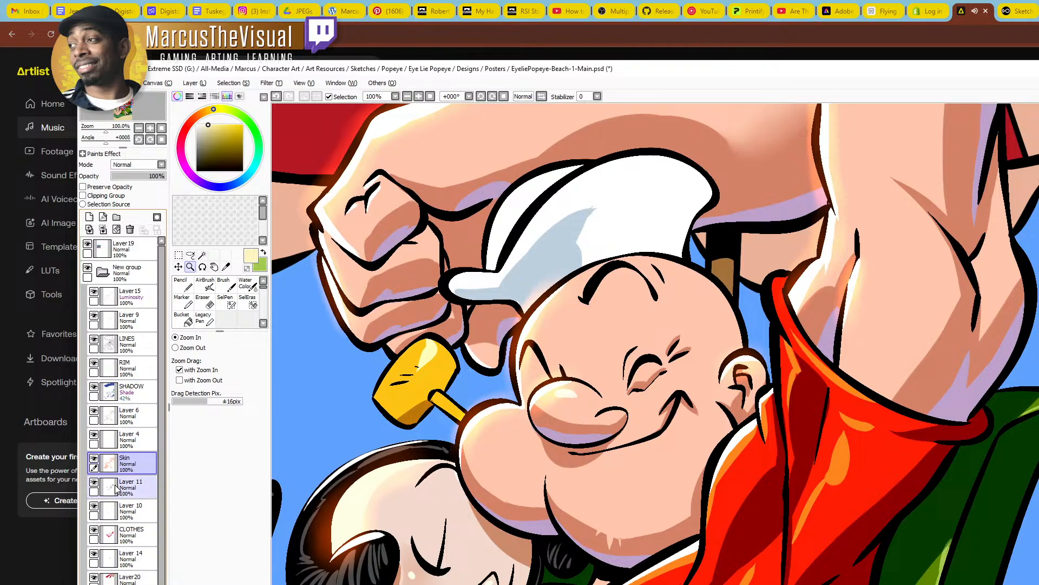
key("n")
left_click_drag(677, 265, 724, 324)
key("ctrl+z")
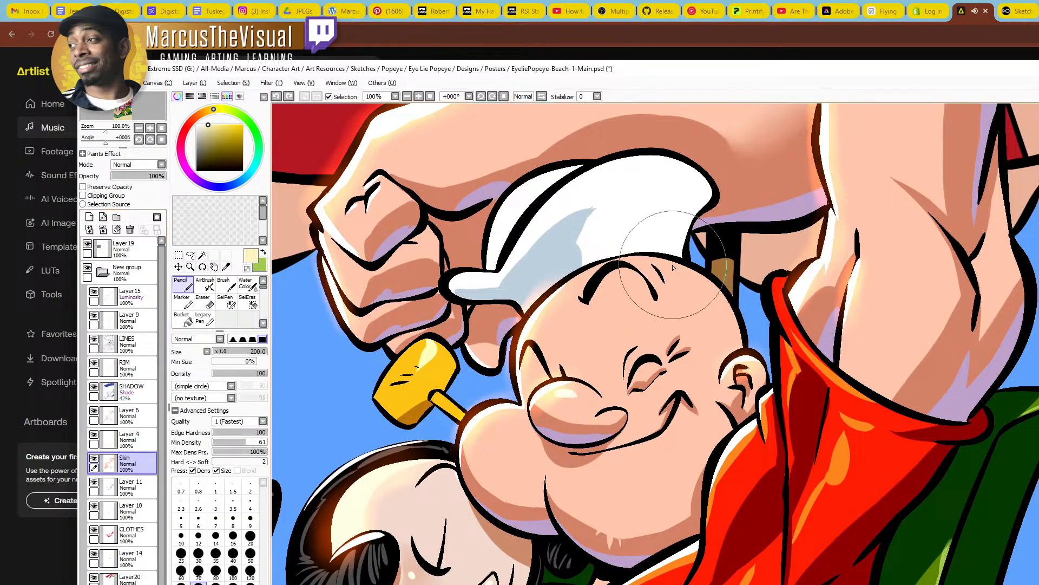
mouse_move(673, 265)
left_mouse_down()
mouse_move(732, 313)
mouse_move(708, 284)
mouse_move(738, 352)
left_mouse_up()
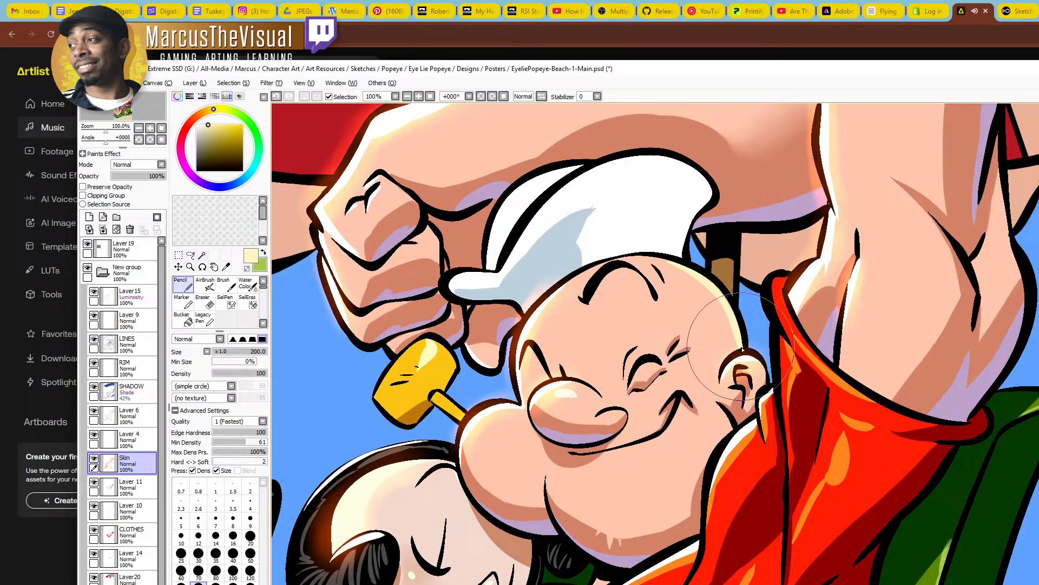
Inspect the head highlight at pixel level, and compare it with both characters at wider scale
key("z")
left_click(747, 306, "alt")
left_click(747, 306, "alt")
left_click_drag(869, 286, 860, 290)
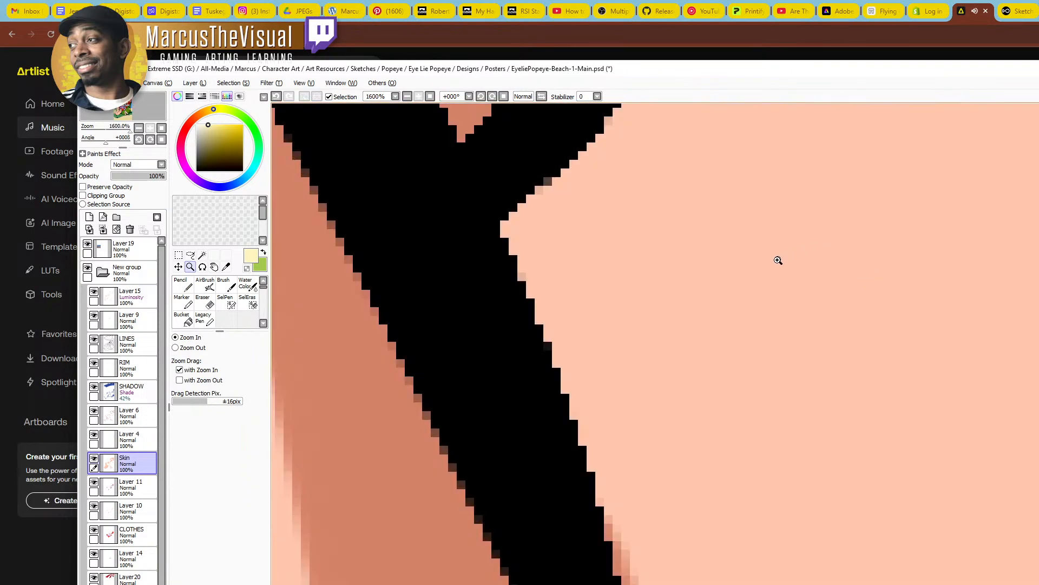
left_click(780, 259, "alt")
left_click(779, 254, "alt")
left_click(778, 246, "alt")
left_click(779, 233, "alt")
left_click(782, 228, "alt")
left_click(787, 226, "alt")
left_click(792, 224, "alt")
left_click(793, 225, "alt")
left_click(796, 222, "alt")
left_click(806, 214, "alt")
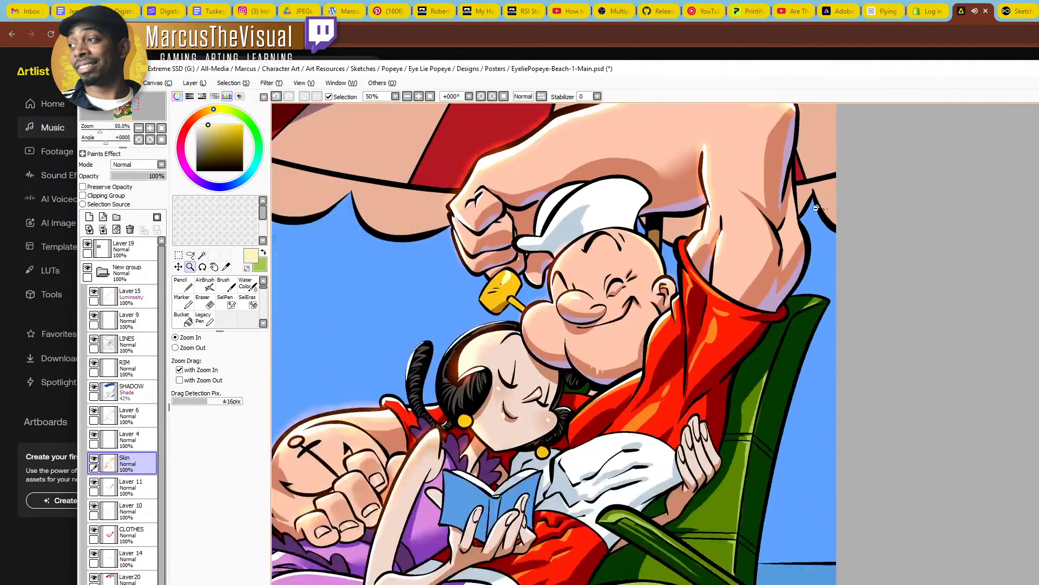
left_click(828, 199, "alt")
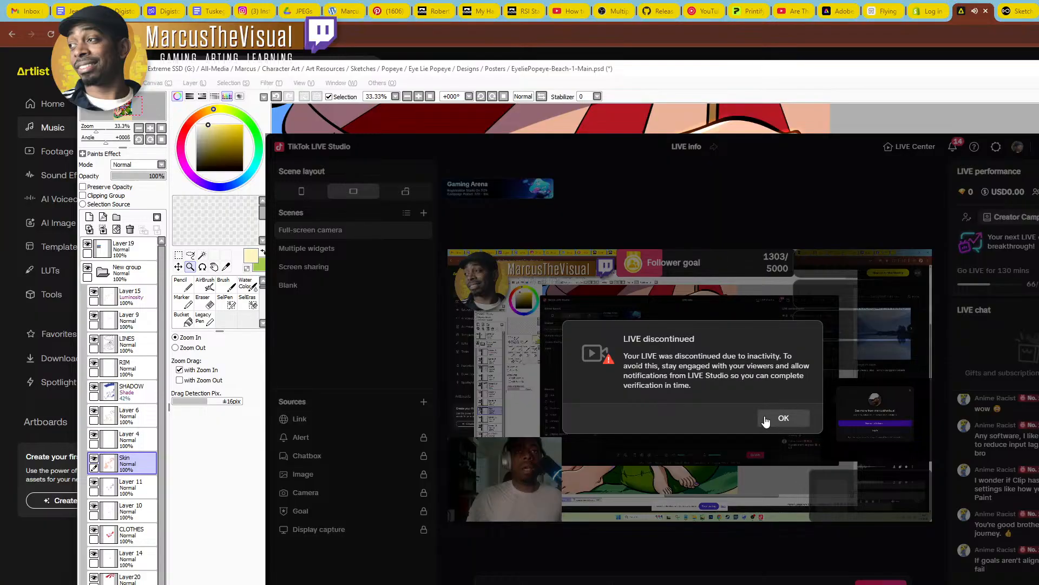
Acknowledge the discontinued stream in TikTok LIVE Studio, close its LIVE summary and move the window higher
left_click(783, 418)
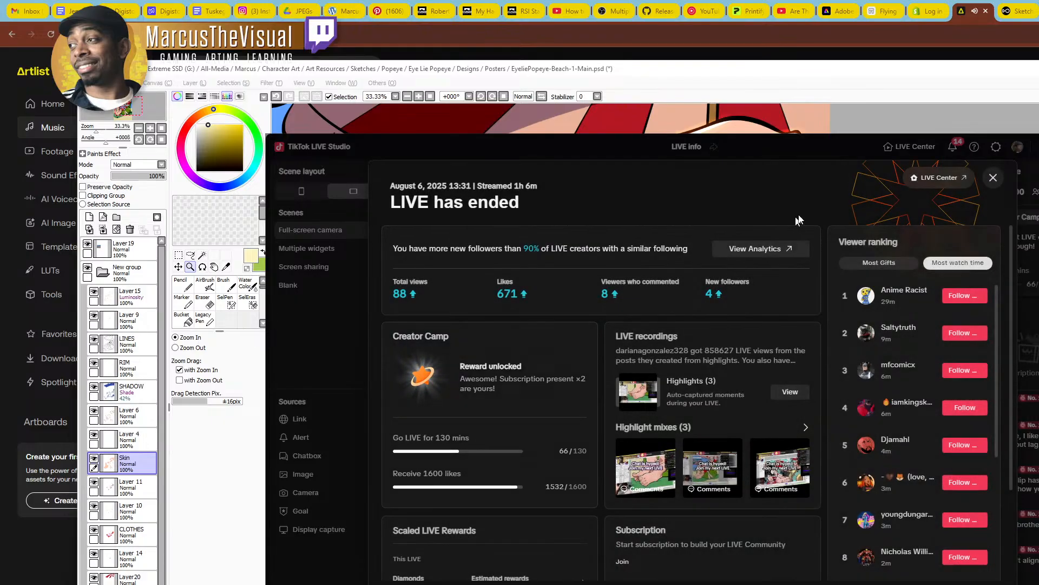
left_click(994, 179)
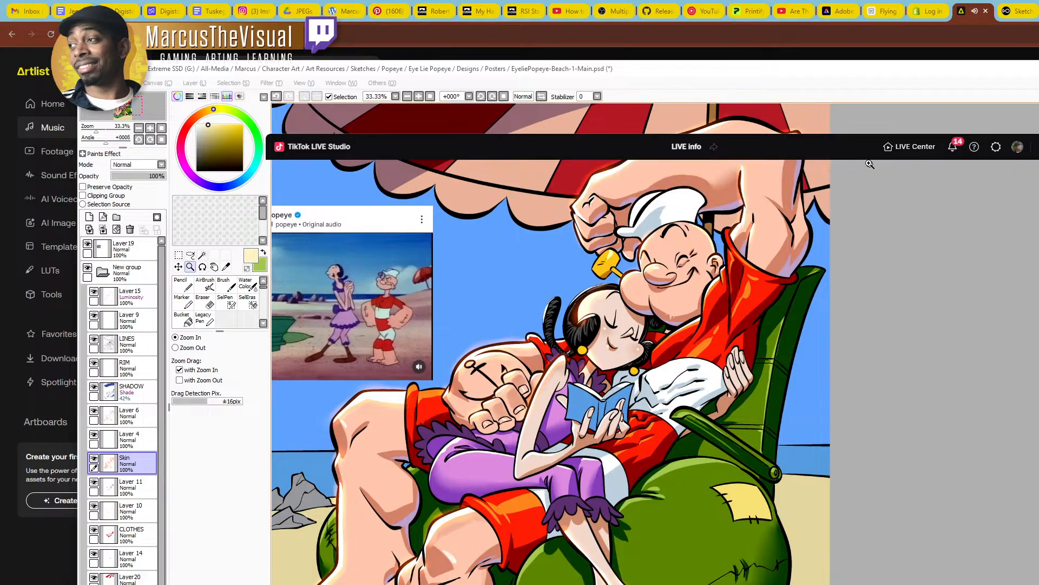
left_click_drag(857, 153, 865, 122)
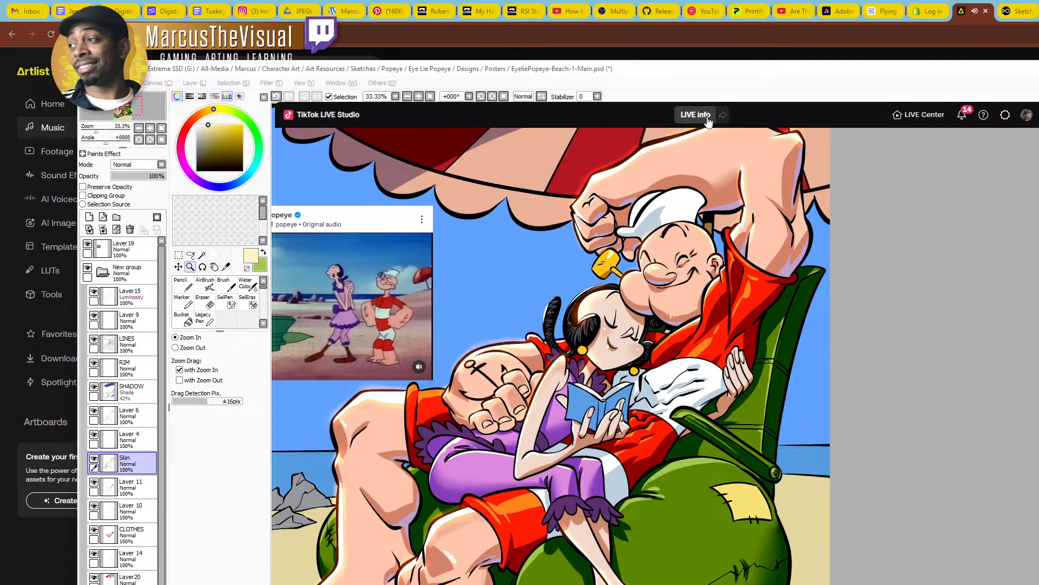
Open LIVE Center in the browser, close its page, and return to TikTok LIVE Studio to dismiss the settings window
left_click(920, 115)
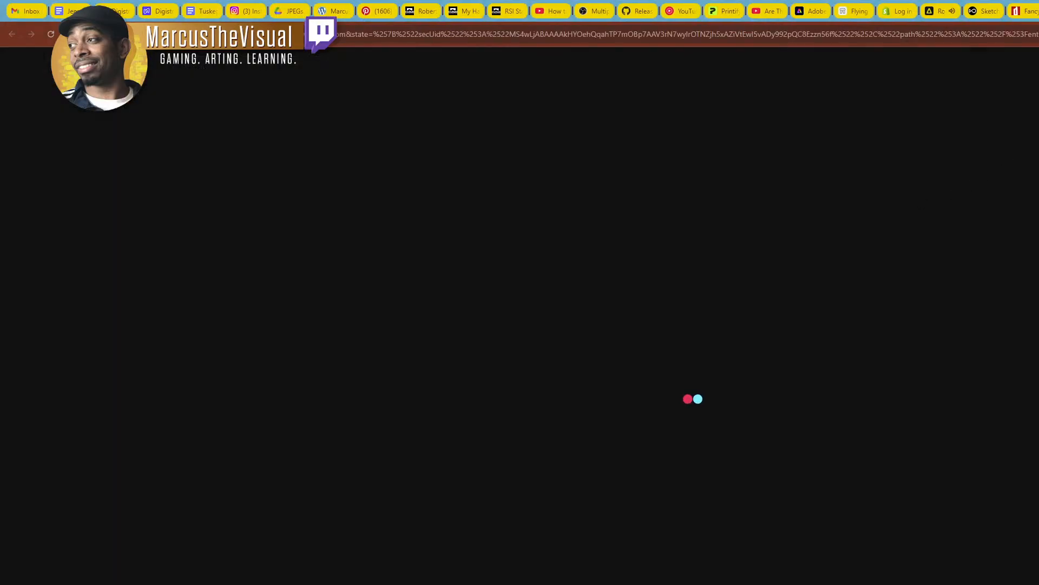
key("ctrl+w")
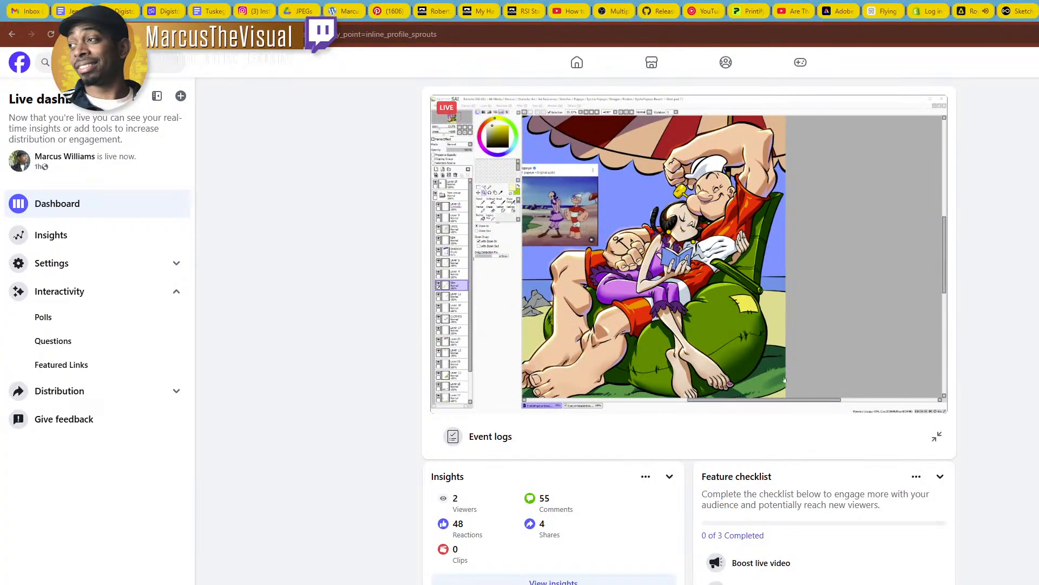
key("alt+Tab")
key("alt+Tab")
key("alt+Tab")
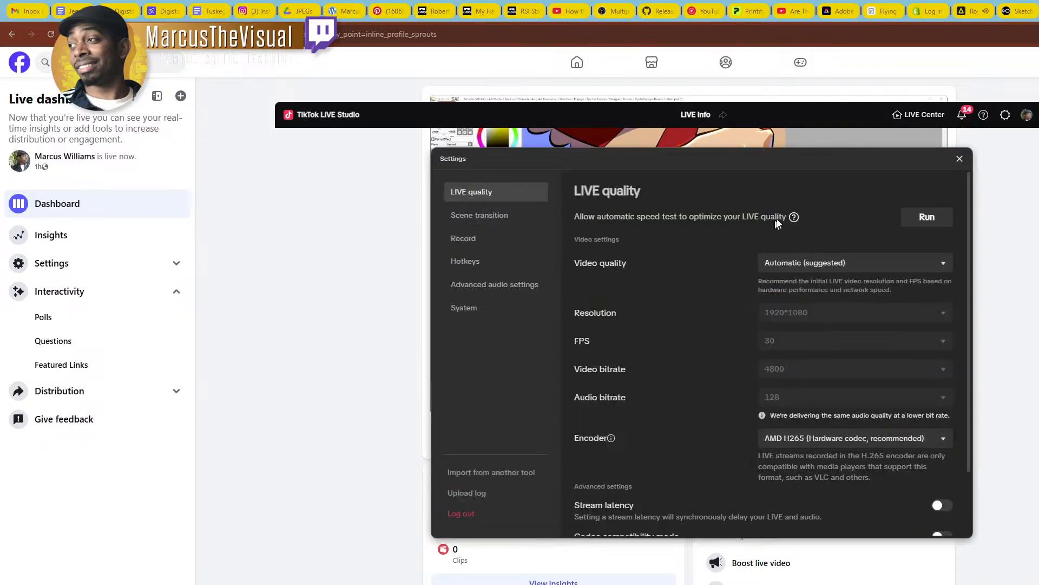
left_click(959, 159)
left_click_drag(849, 125, 831, 103)
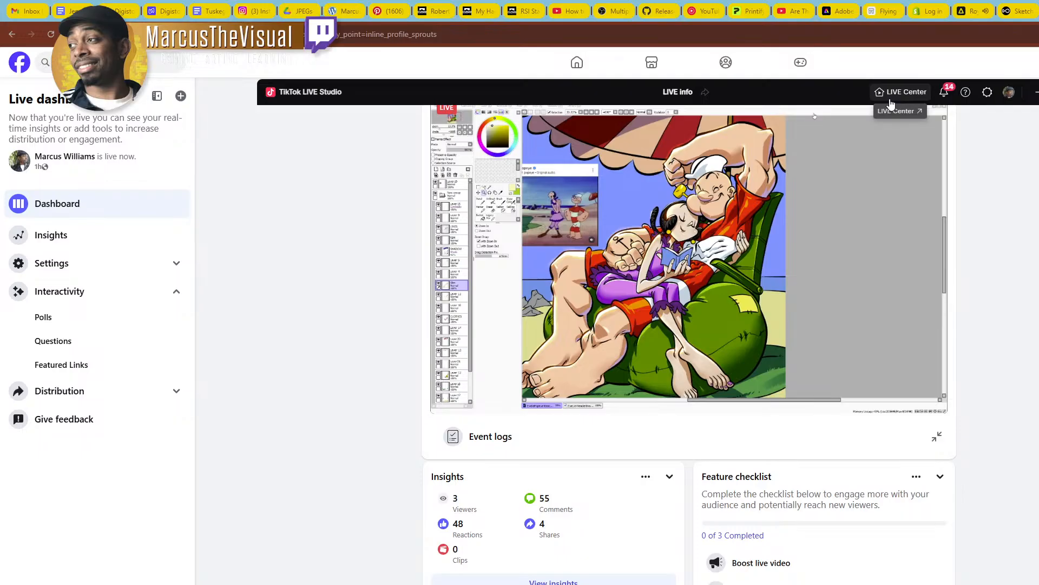
Check the notification center and the LIVE quality settings in TikTok LIVE Studio
left_click(945, 94)
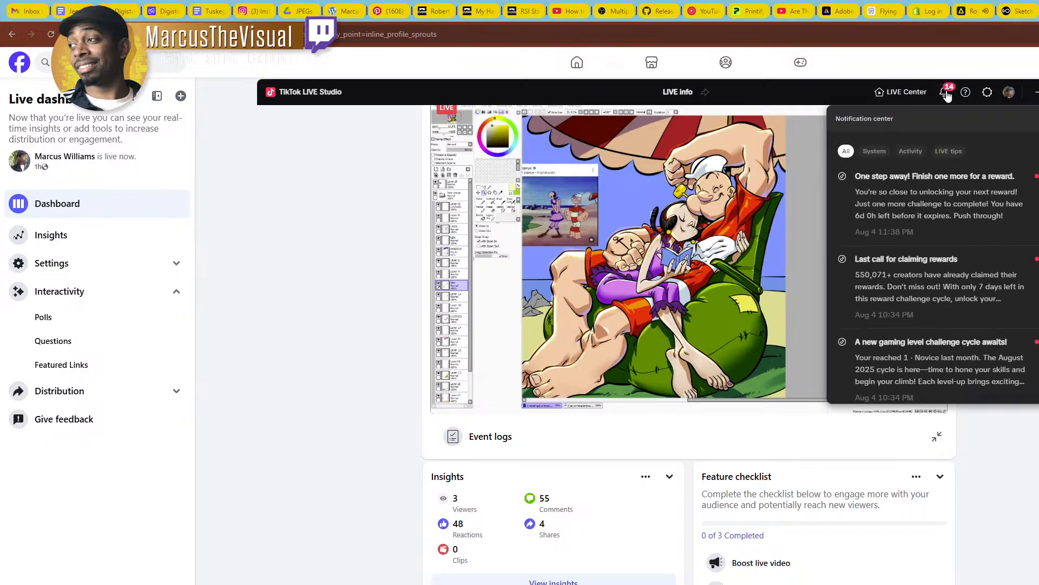
left_click(946, 94)
left_click(986, 94)
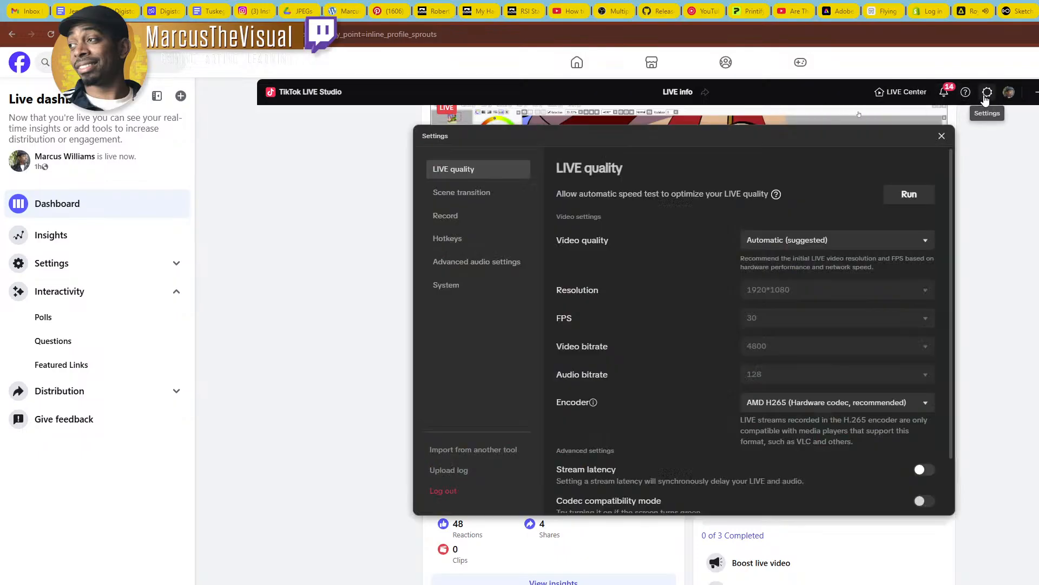
left_click(987, 95)
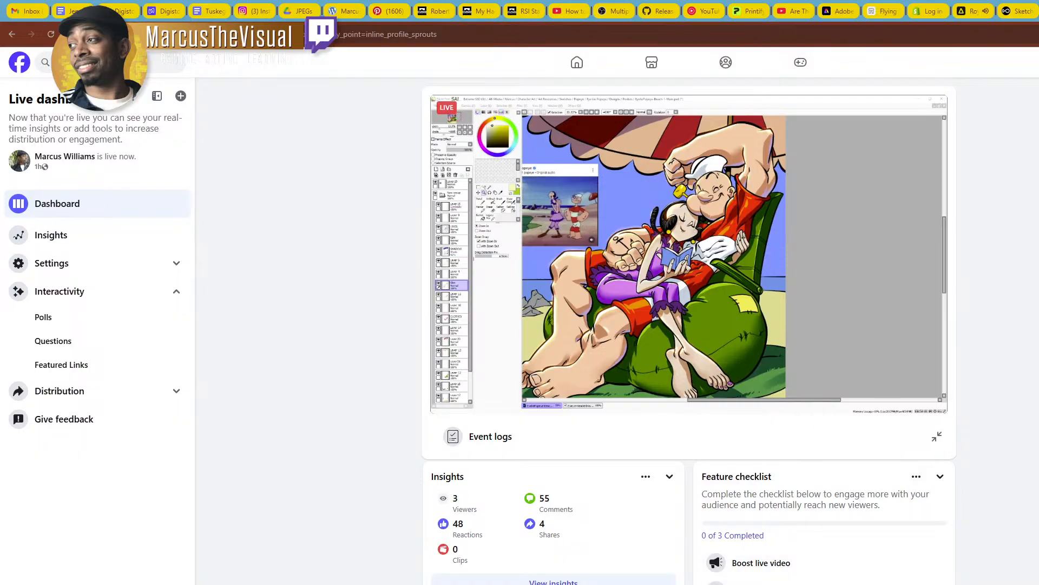
Relaunch TikTok LIVE Studio from the desktop, start the Art livestream "Digital Coloring Process LIVE!" and minimize the studio
key("super+Down")
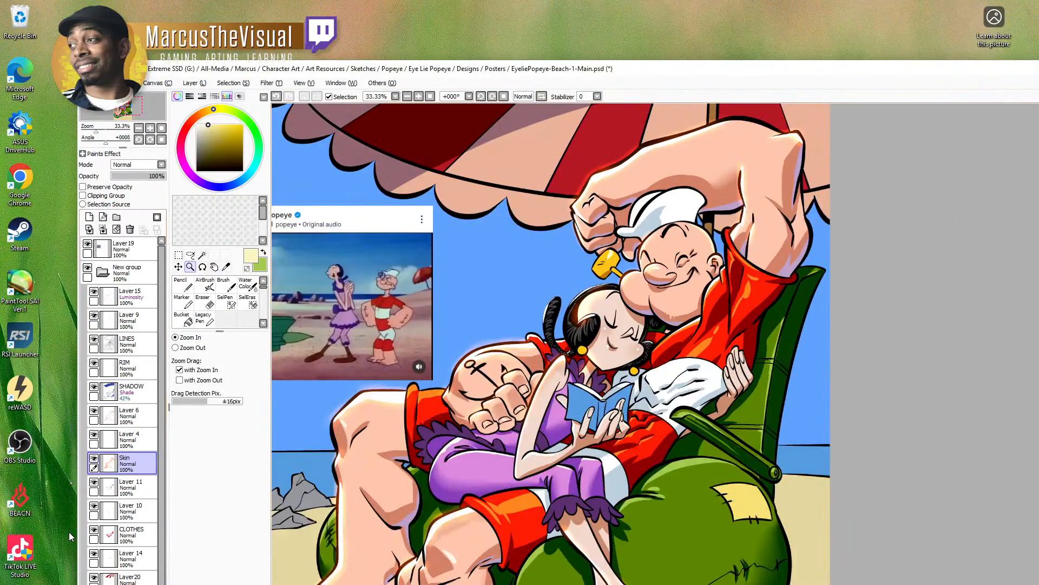
double_click(26, 549)
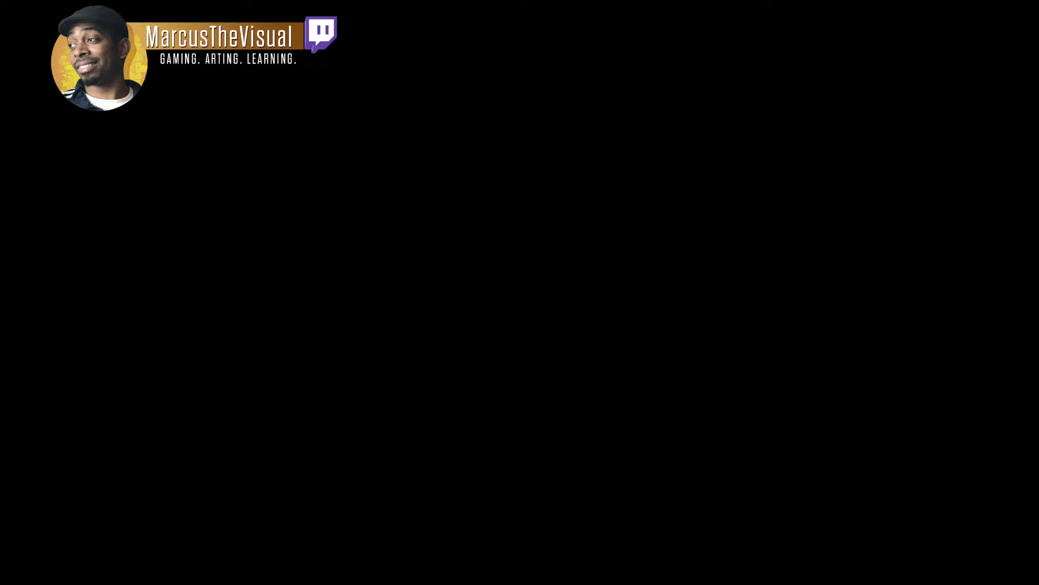
left_click(653, 499)
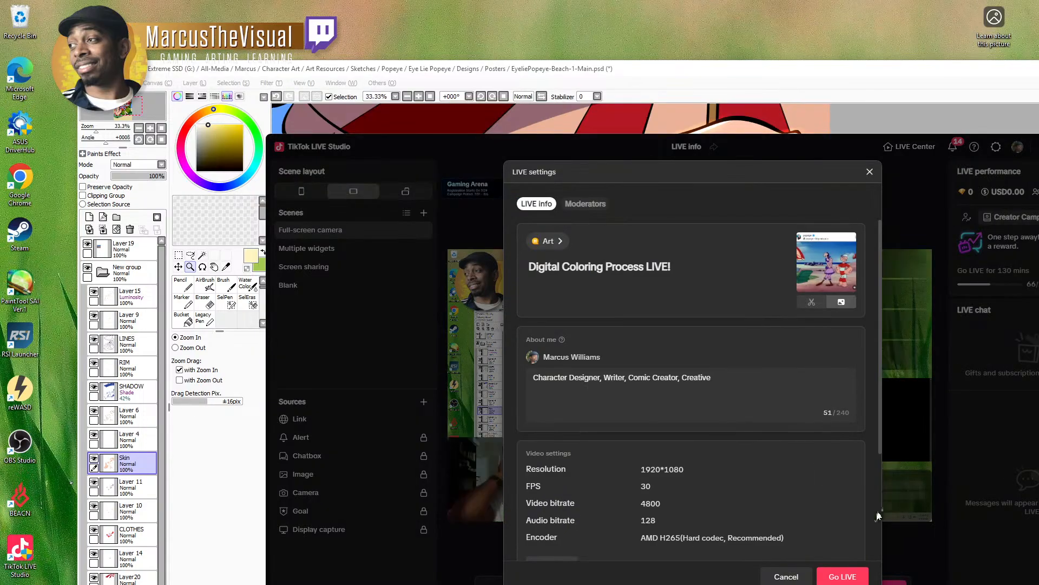
left_click(854, 579)
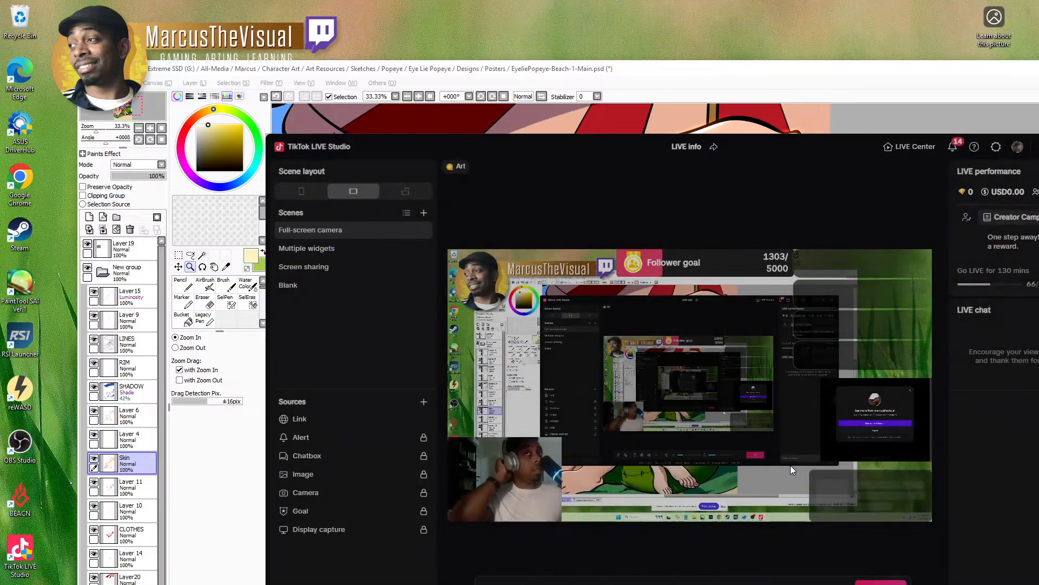
left_click(828, 442)
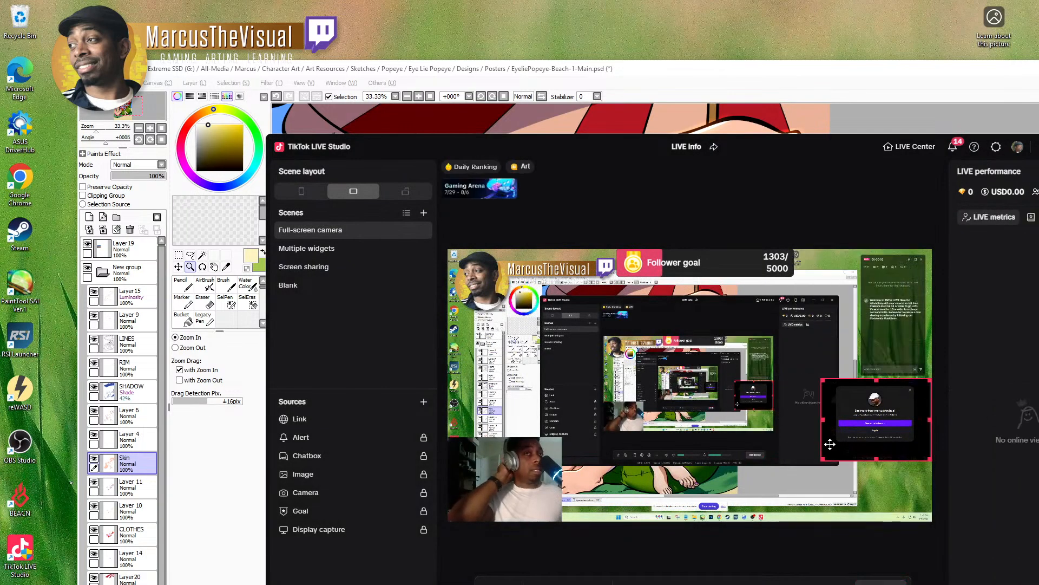
left_click(1038, 146)
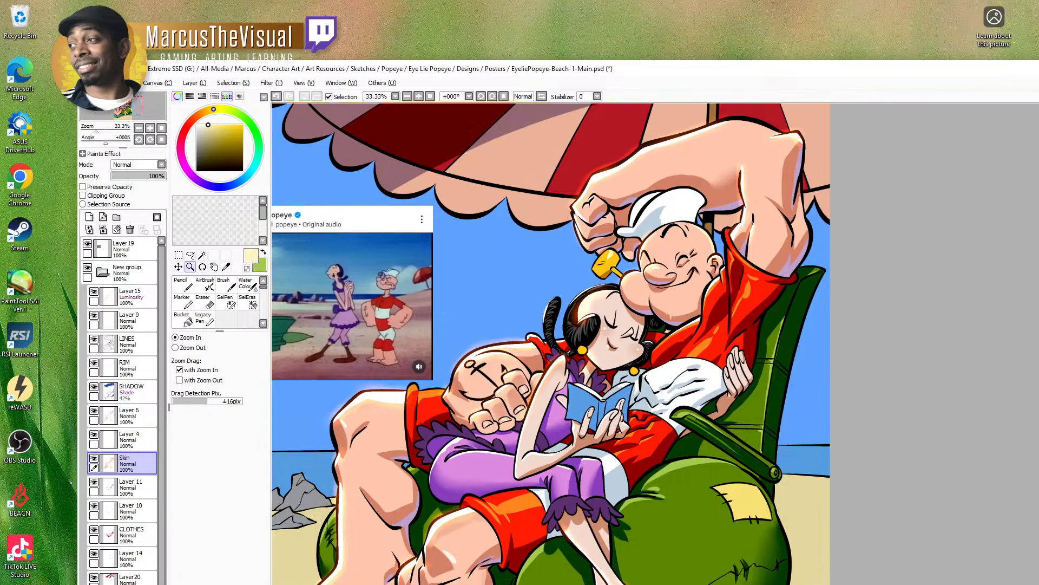
Check the Facebook live dashboard, and review the poster's characters, umbrella and chair in PaintTool SAI
key("alt+Tab")
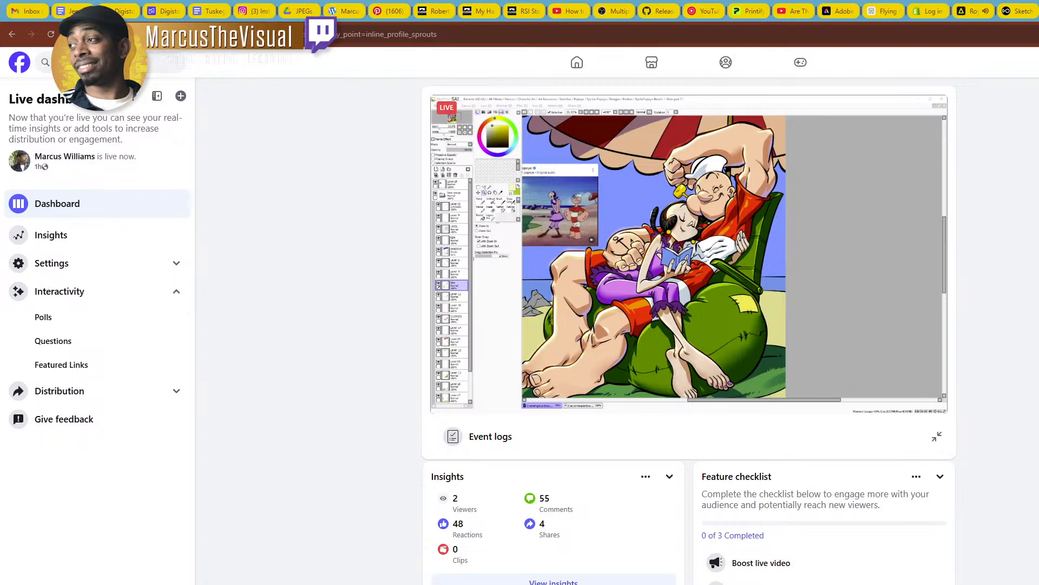
key("alt+Tab")
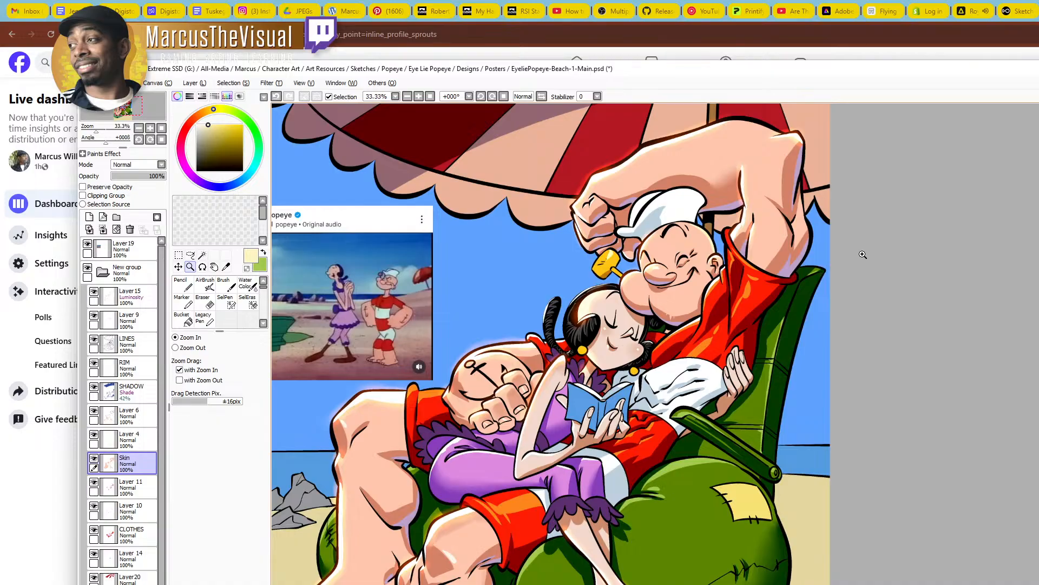
scroll(652, 365, "down", 2)
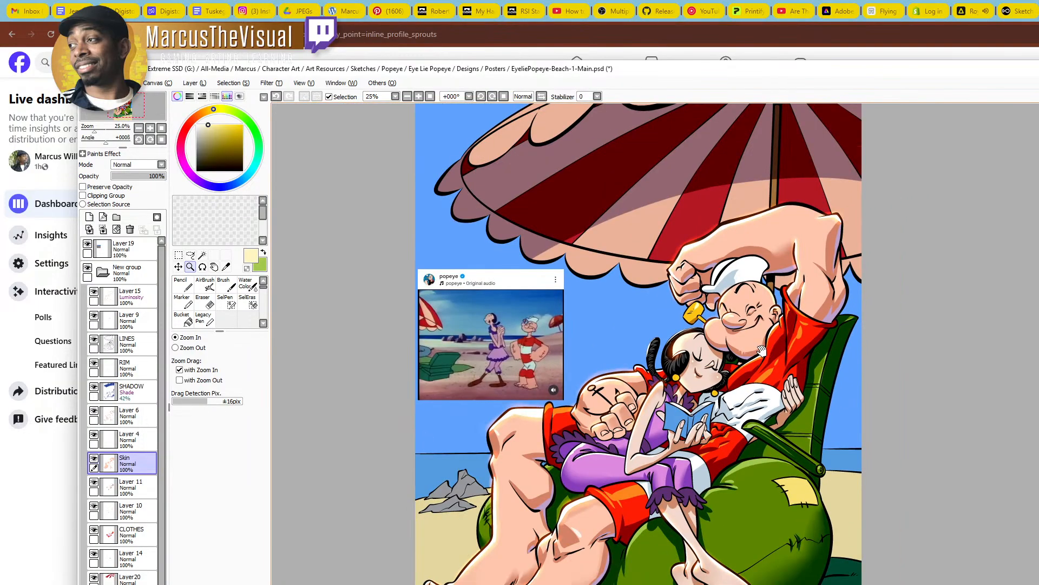
left_click_drag(762, 350, 746, 335)
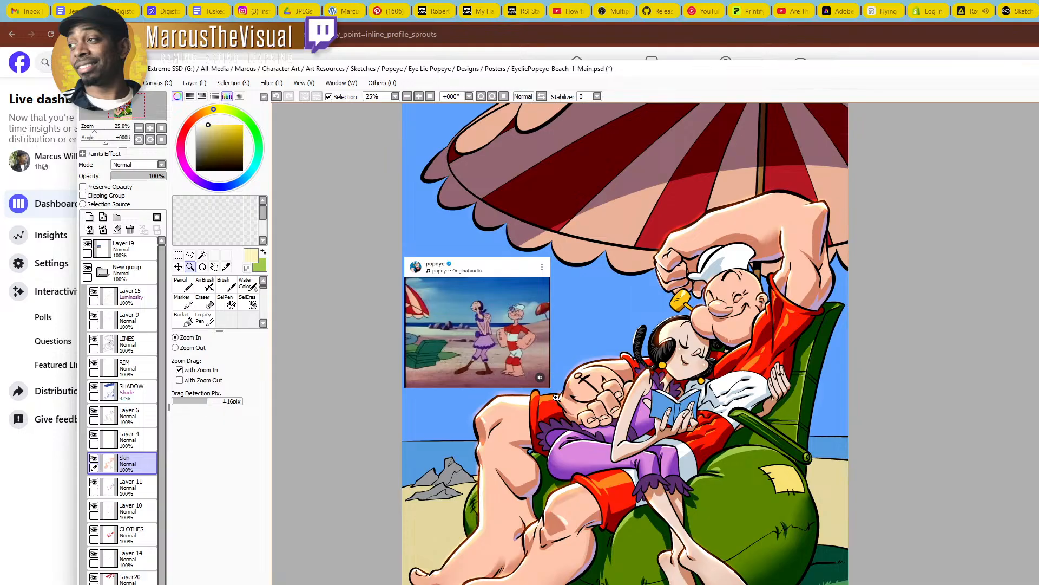
left_click_drag(685, 443, 689, 464)
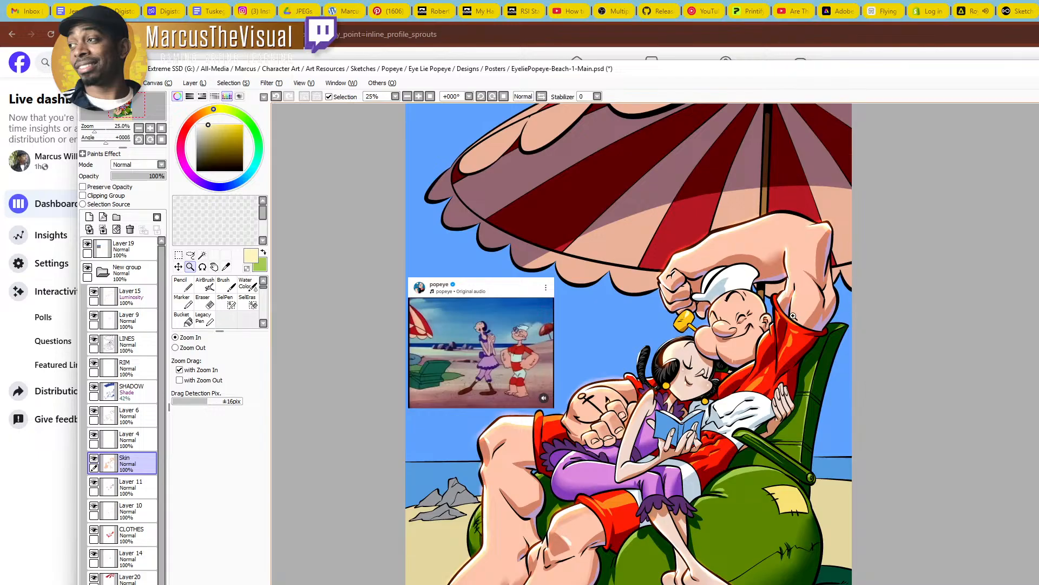
Change the SHADOW layer's blending mode to Normal
left_click(131, 391)
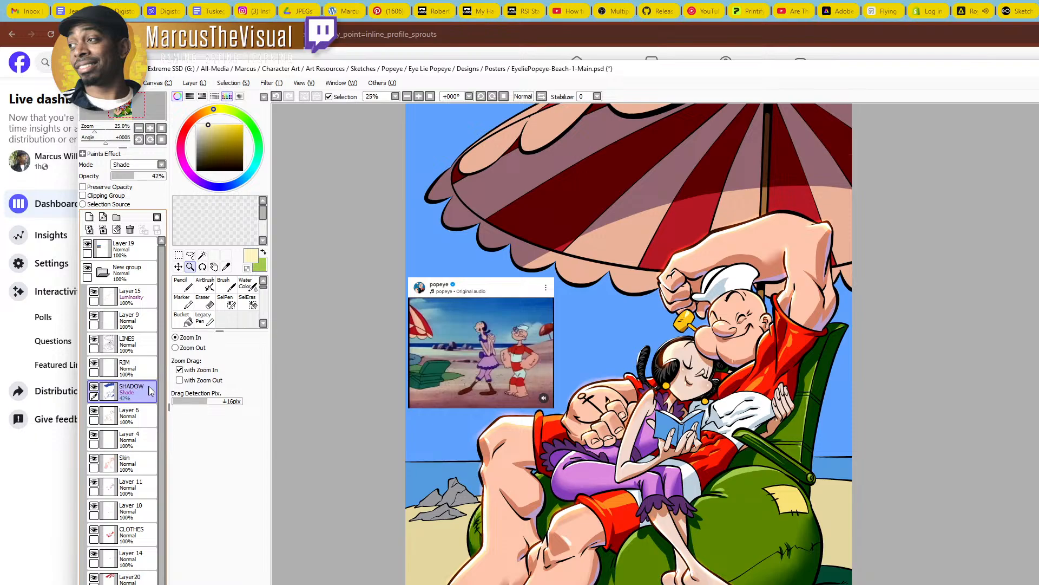
left_click(161, 165)
left_click(152, 177)
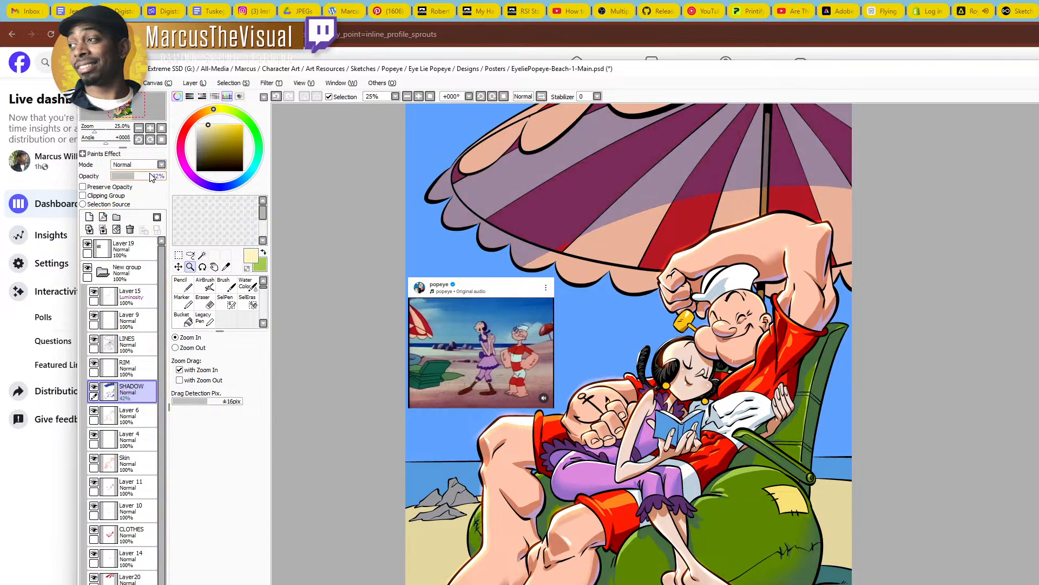
Pick the umbrella's shadow blue as the drawing colour and set the SHADOW layer to Shade blending at 41% opacity
left_click_drag(155, 176, 178, 176)
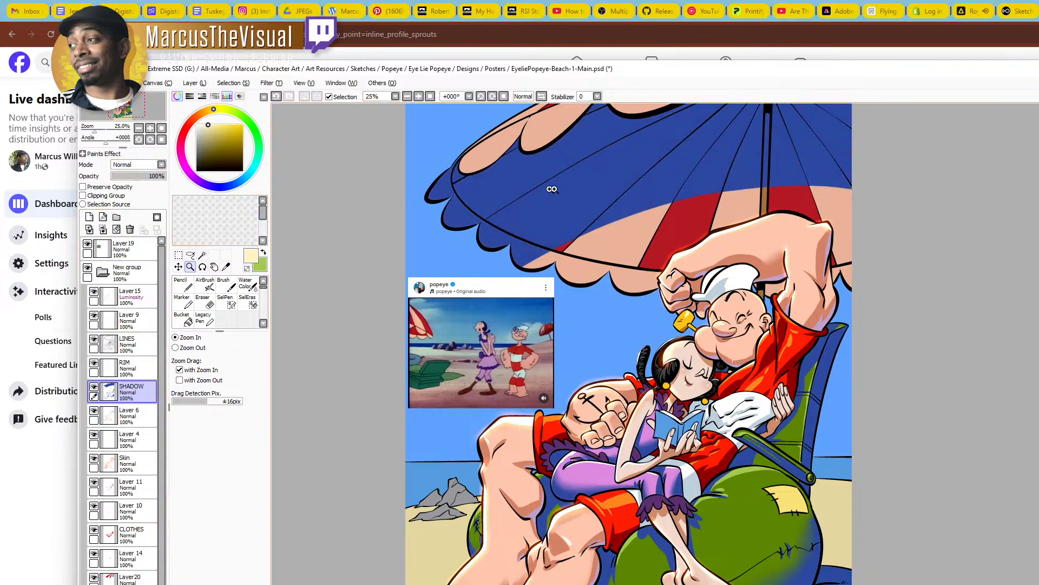
right_click(578, 187)
left_click(132, 177)
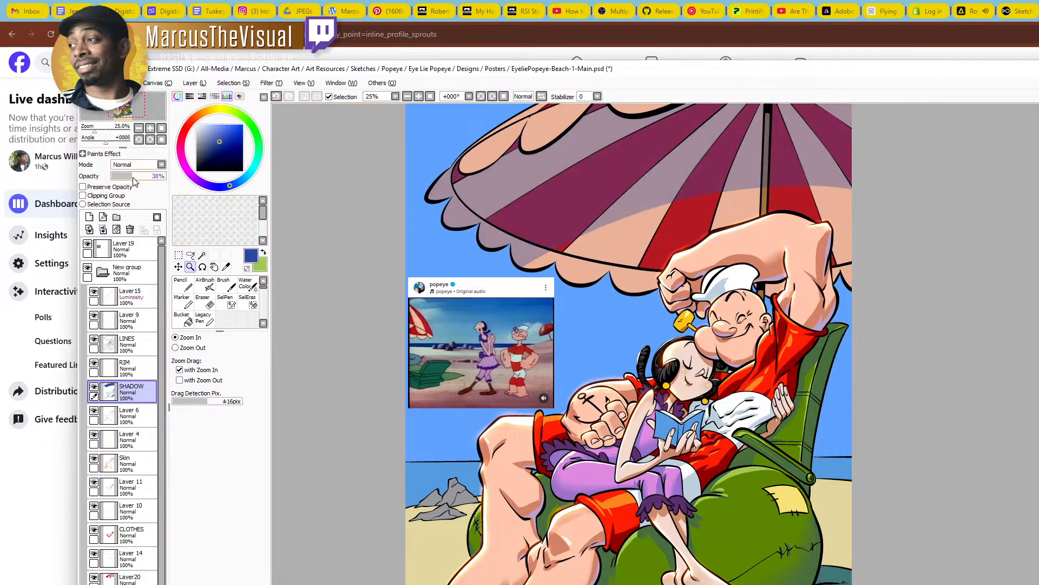
left_click(138, 165)
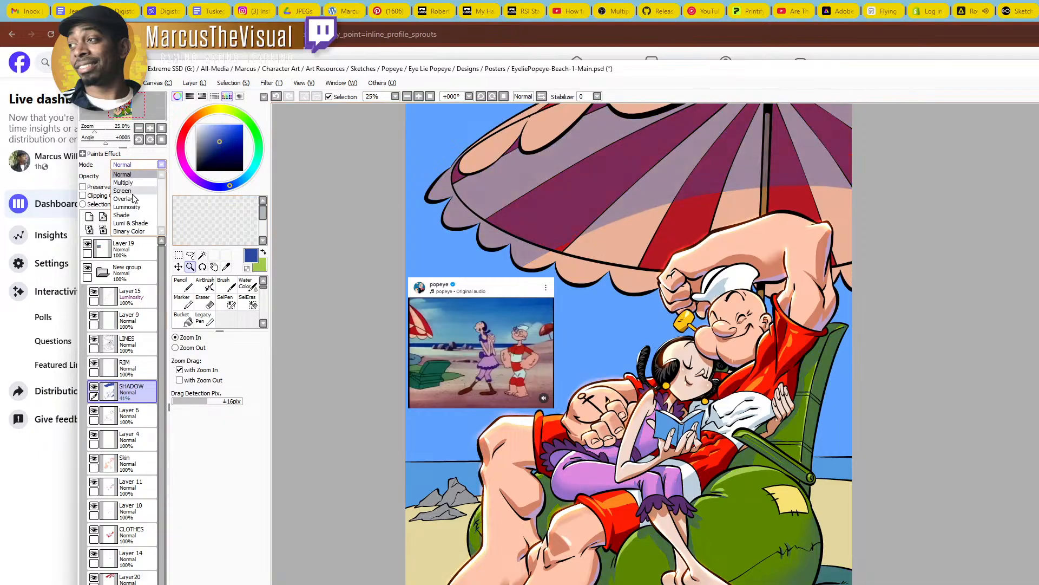
left_click(137, 216)
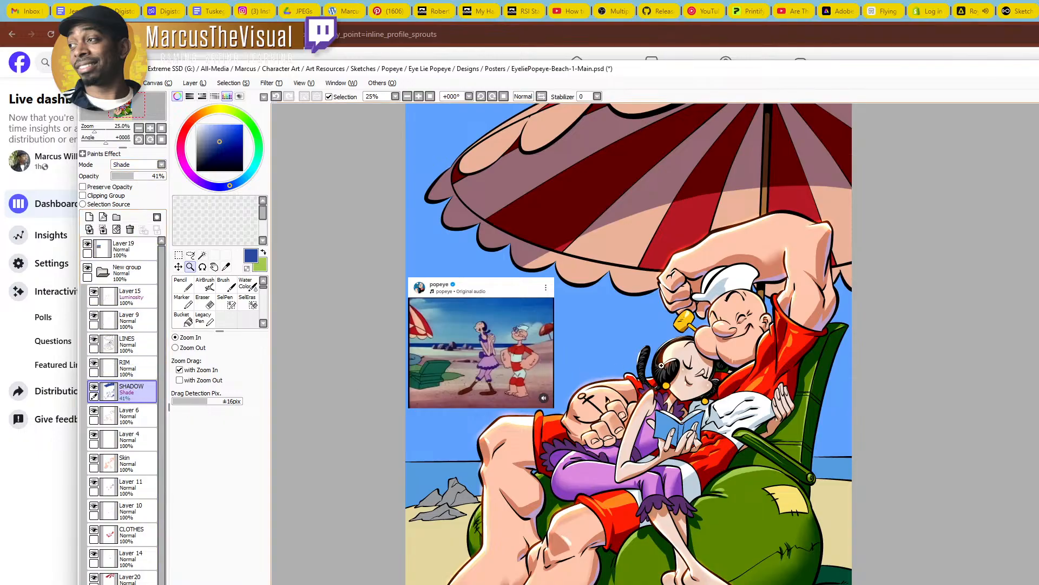
Shade the umbrella areas behind Popeye's raised arm and along the scalloped edge with a size 160 pencil
left_click(783, 291)
left_click(782, 289)
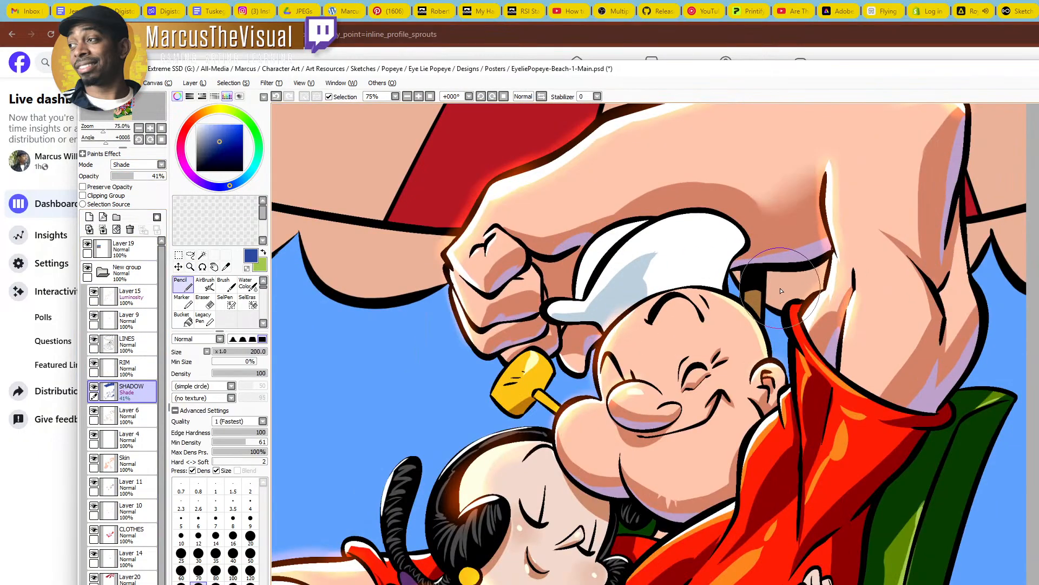
mouse_move(778, 286)
left_mouse_down()
mouse_move(771, 279)
mouse_move(817, 279)
mouse_move(829, 292)
mouse_move(822, 273)
mouse_move(774, 279)
mouse_move(769, 293)
mouse_move(779, 287)
mouse_move(788, 302)
left_mouse_up()
left_click_drag(741, 272, 740, 271)
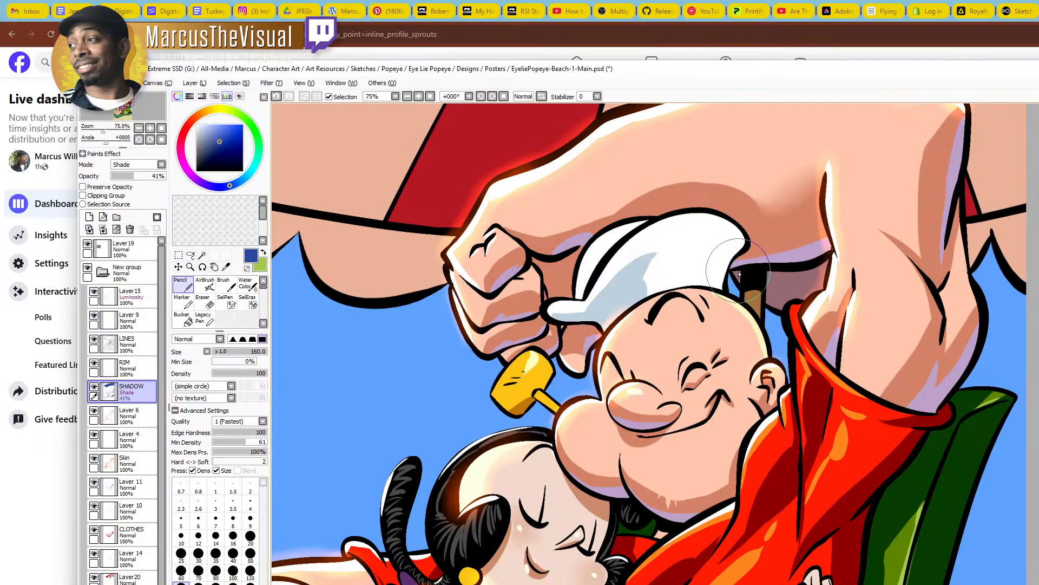
left_click_drag(1034, 262, 910, 322)
mouse_move(848, 293)
left_mouse_down()
mouse_move(847, 324)
mouse_move(863, 294)
mouse_move(850, 288)
mouse_move(893, 282)
mouse_move(888, 304)
mouse_move(882, 290)
mouse_move(908, 336)
mouse_move(883, 291)
mouse_move(888, 315)
mouse_move(913, 287)
left_mouse_up()
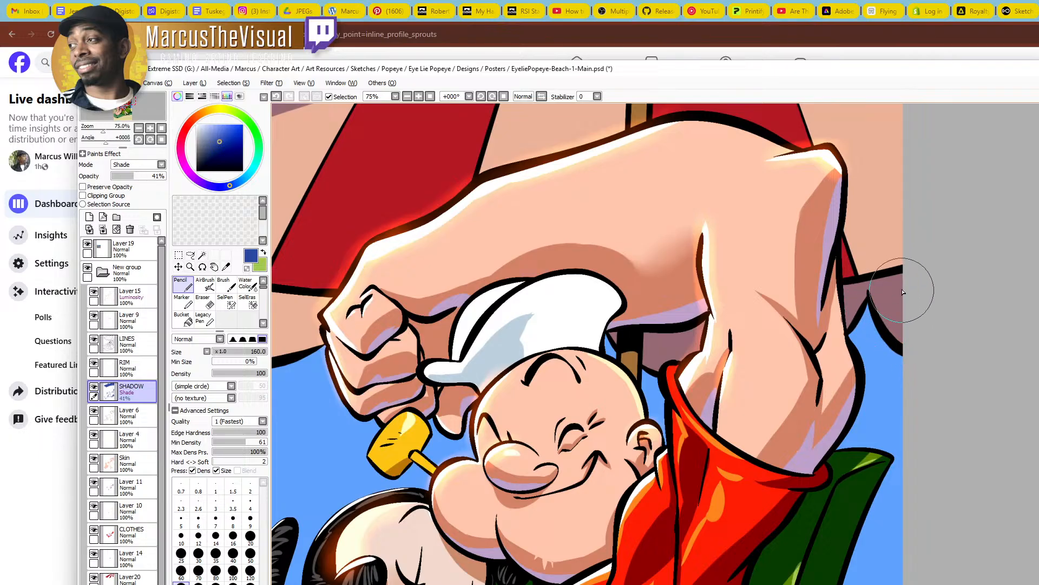
left_click_drag(841, 230, 855, 341)
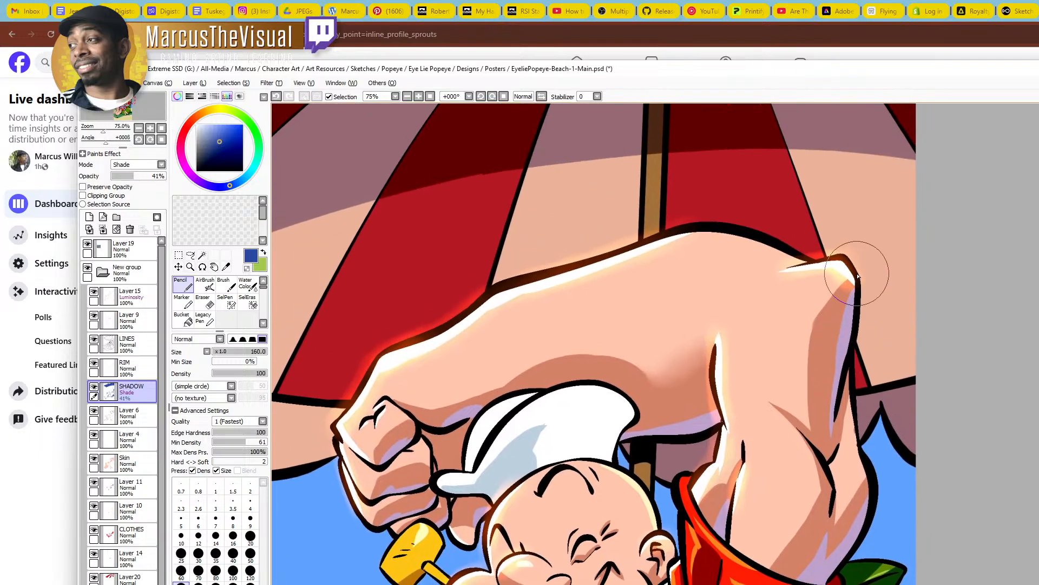
Paint a narrow shadow strip down the umbrella panel beside Popeye's raised elbow
mouse_move(857, 275)
left_mouse_down()
mouse_move(909, 291)
mouse_move(858, 273)
mouse_move(875, 280)
mouse_move(905, 263)
mouse_move(880, 381)
mouse_move(897, 299)
mouse_move(889, 350)
mouse_move(892, 305)
mouse_move(864, 319)
mouse_move(866, 275)
mouse_move(895, 272)
mouse_move(891, 281)
mouse_move(872, 261)
mouse_move(839, 256)
mouse_move(909, 265)
mouse_move(892, 348)
left_mouse_up()
key("ctrl+z")
key("ctrl+space")
scroll(713, 345, "down", 3)
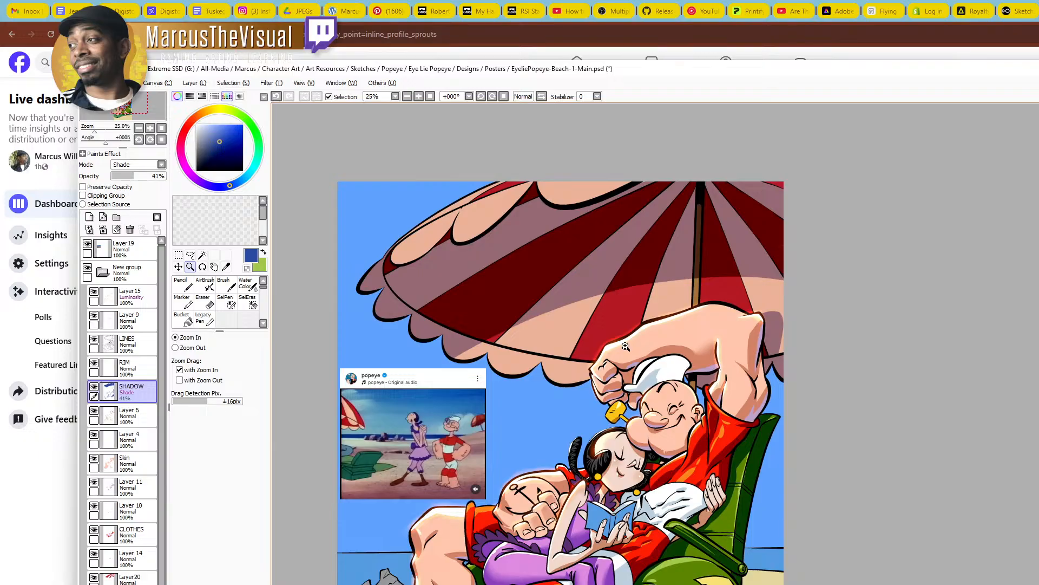
scroll(749, 287, "up", 1)
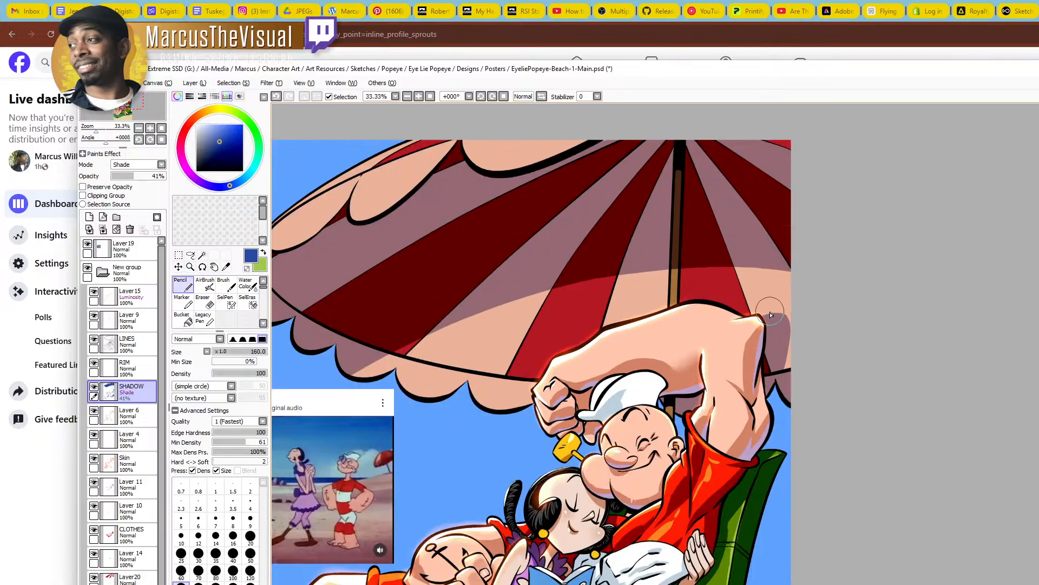
left_click_drag(762, 263, 773, 319)
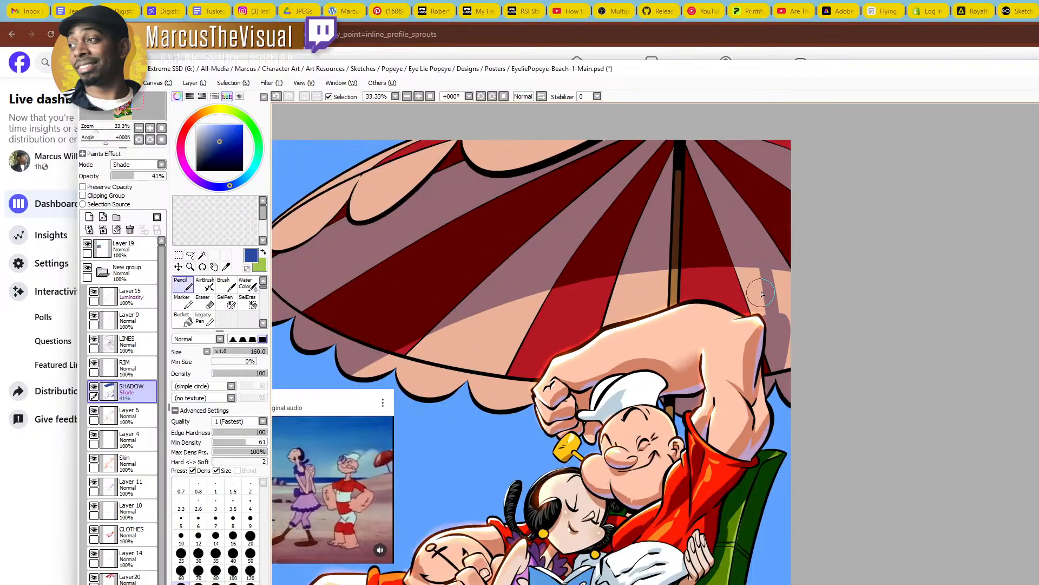
key("ctrl+z")
left_click_drag(762, 264, 774, 322)
left_click_drag(563, 405, 838, 385)
scroll(748, 383, "down", 1)
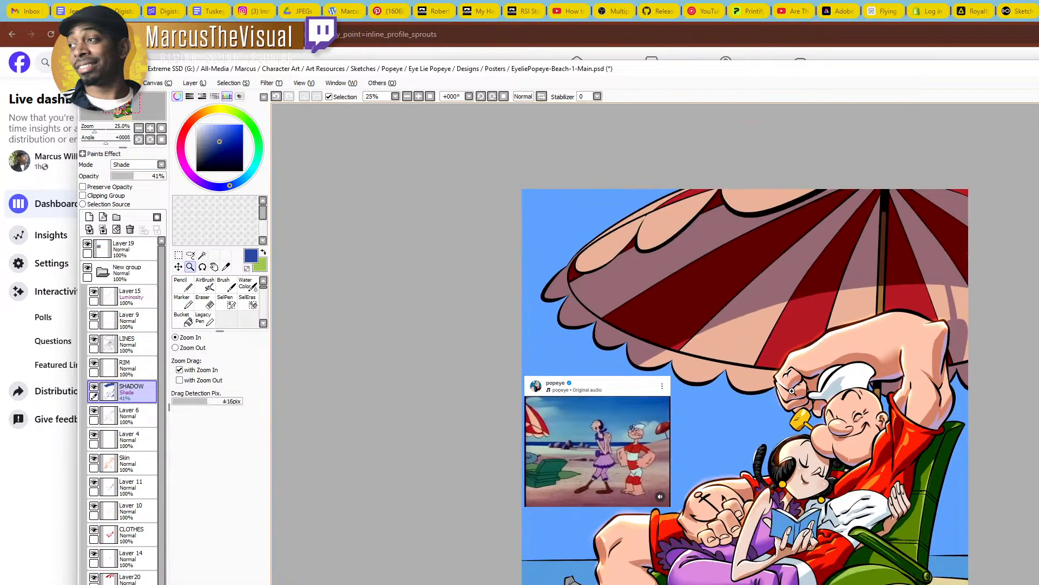
Shade the lower right edge of the umbrella's second folded flap near the poster's upper border
left_click_drag(870, 422, 776, 403)
left_click(582, 162)
key("n")
left_click_drag(583, 232, 638, 162)
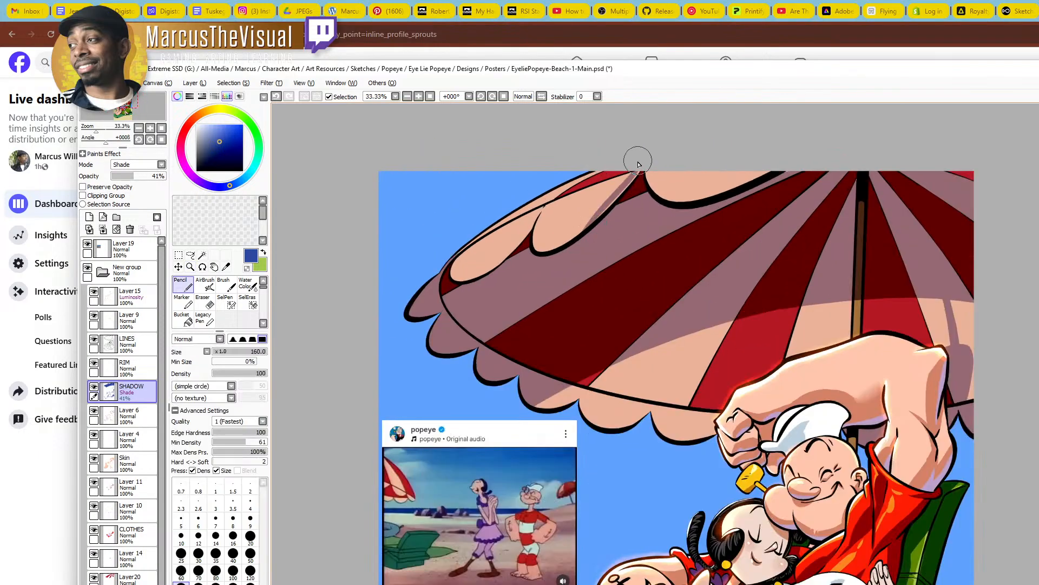
key("ctrl+z")
mouse_move(586, 227)
left_mouse_down()
mouse_move(632, 169)
mouse_move(586, 229)
mouse_move(631, 167)
left_mouse_up()
key("ctrl+z")
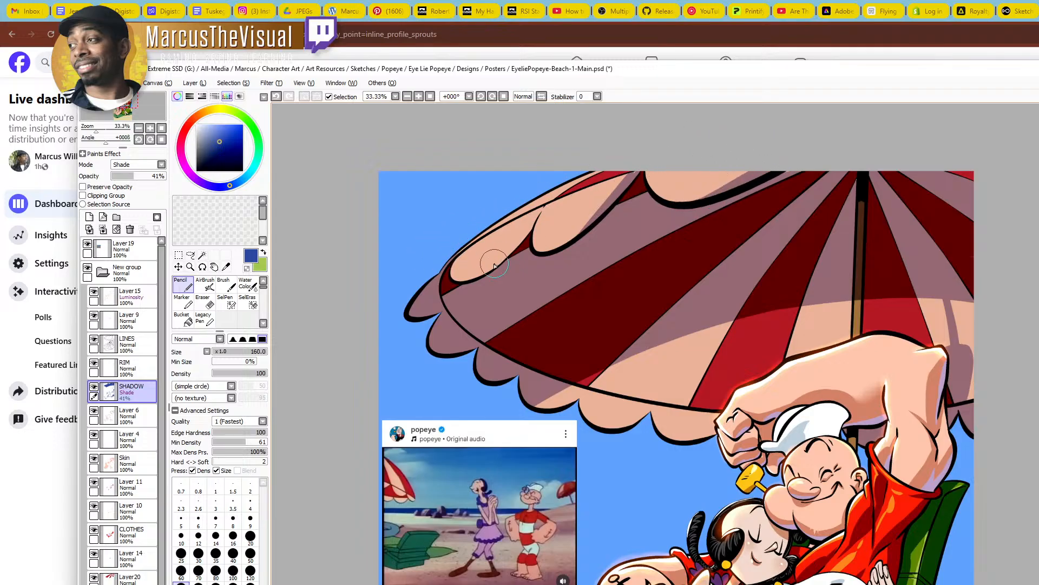
Shade the lower edge of the umbrella's outermost folded flap and trim the excess at its tip with the eraser
left_click_drag(485, 273, 522, 235)
key("ctrl+z")
left_click_drag(485, 270, 523, 228)
key("ctrl+z")
left_click_drag(483, 274, 541, 213)
key("e")
scroll(524, 236, "up", 1)
left_click_drag(537, 233, 545, 204)
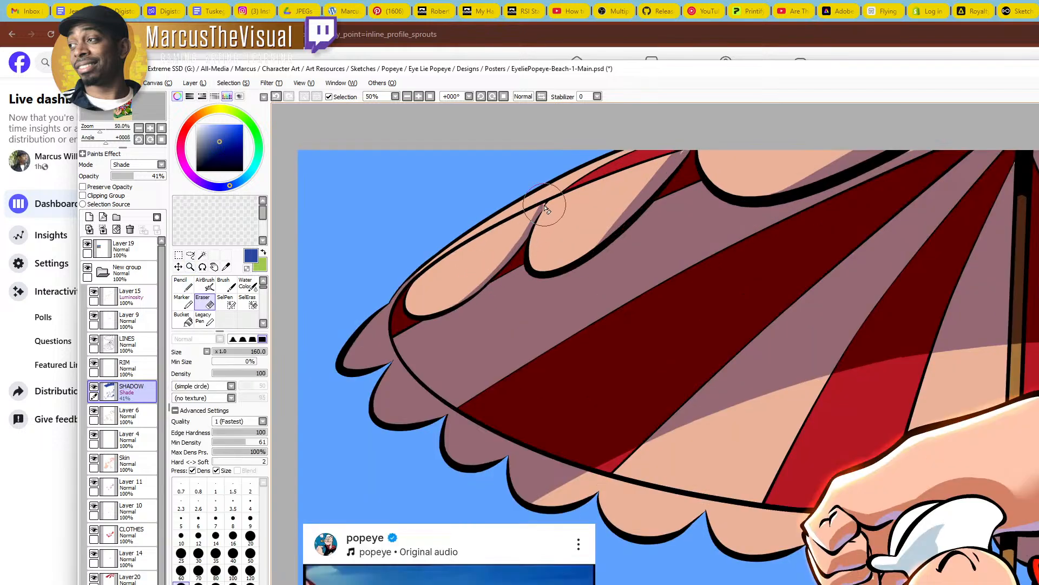
Extend the pencil shading along the umbrella flaps up to the poster's upper border
key("n")
key("ctrl+space")
left_click(561, 205, "ctrl+alt")
left_click(645, 176, "ctrl")
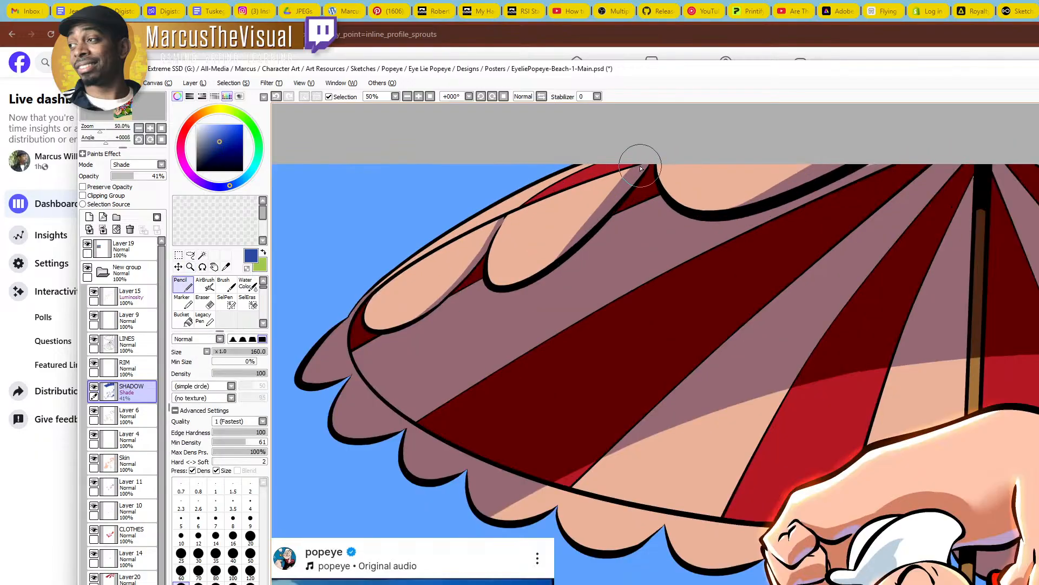
key("ctrl+space")
left_click(683, 182, "ctrl+alt")
left_click(807, 187, "ctrl")
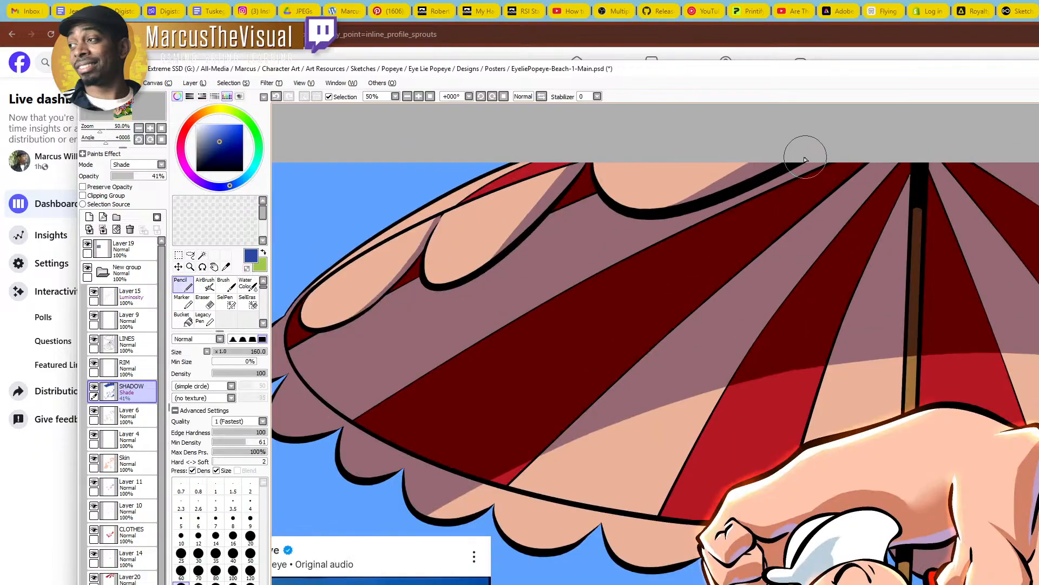
key("ctrl+space")
left_click(595, 246, "ctrl+alt")
left_click_drag(811, 416, 726, 310)
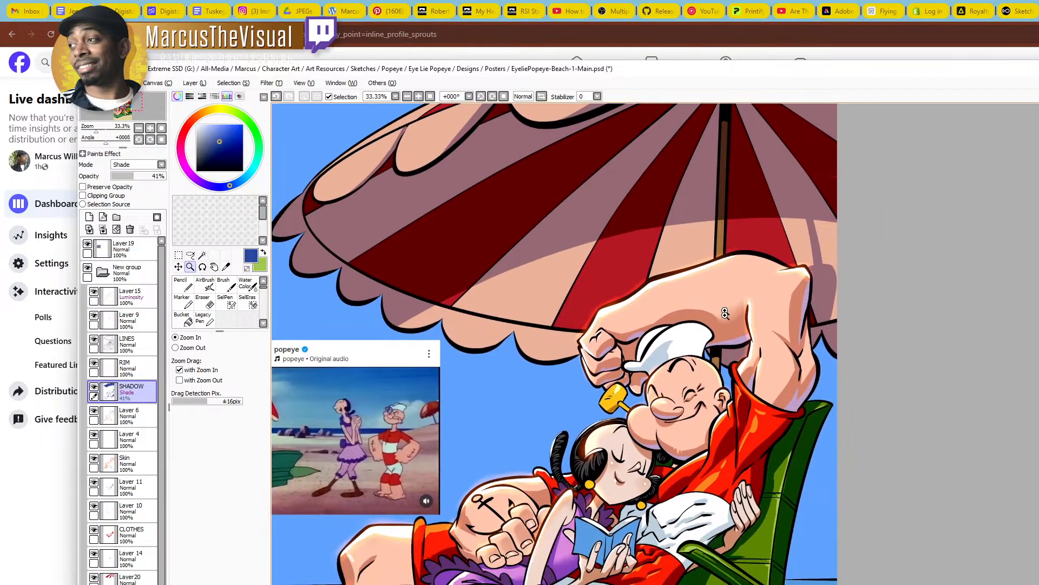
left_click(732, 332, "ctrl+alt")
left_click_drag(753, 445, 736, 345)
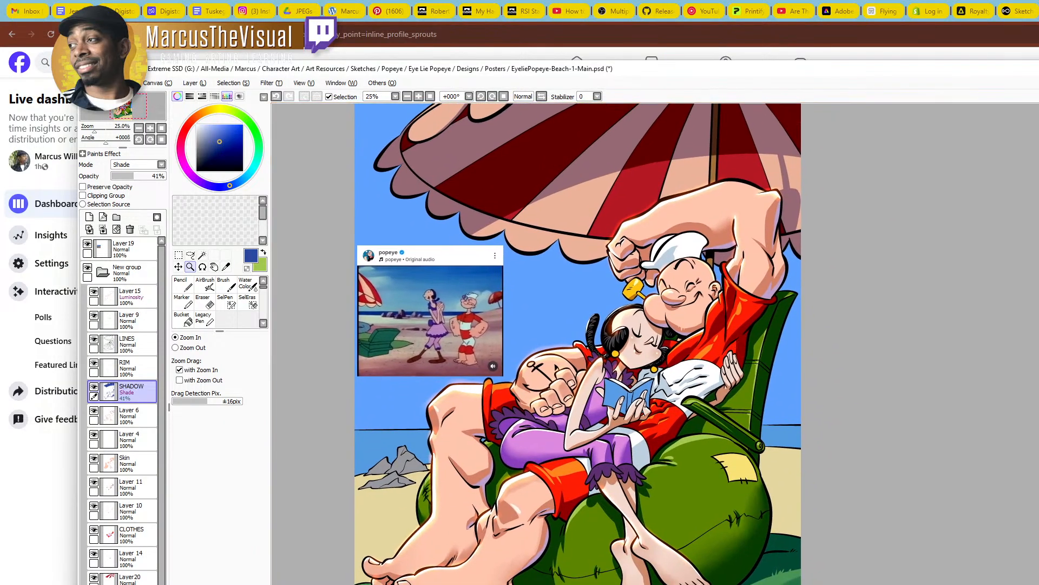
Play the jazz track "Baby" on Artlist, check the Facebook live dashboard and return to PaintTool SAI
left_click(974, 11)
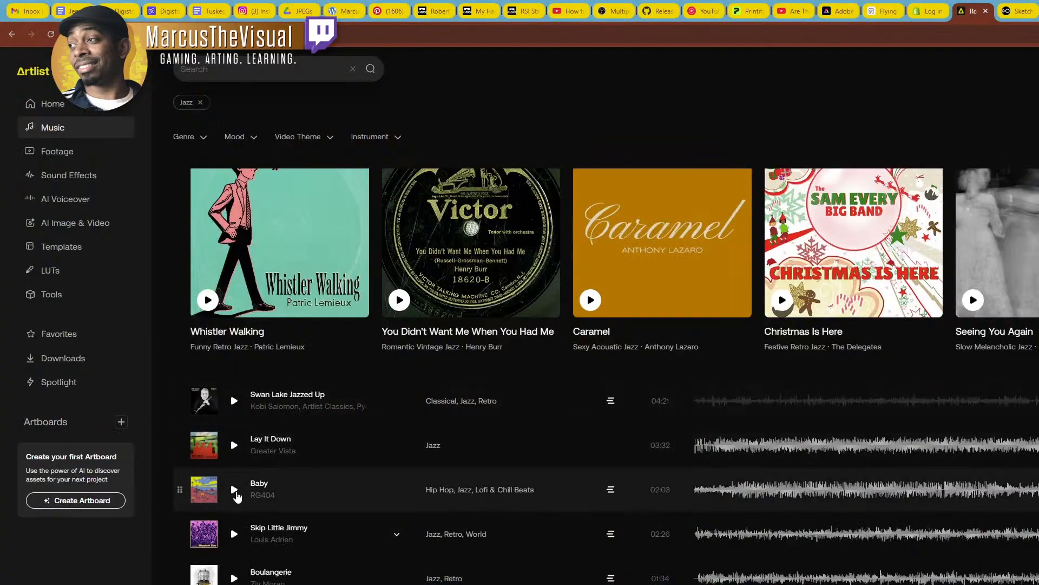
left_click(235, 492)
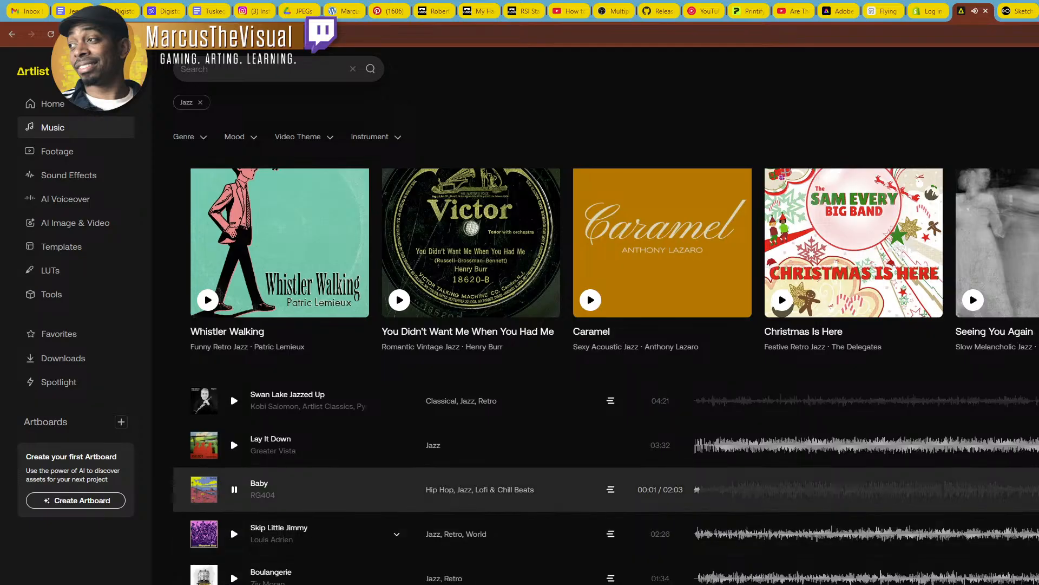
key("alt+Tab")
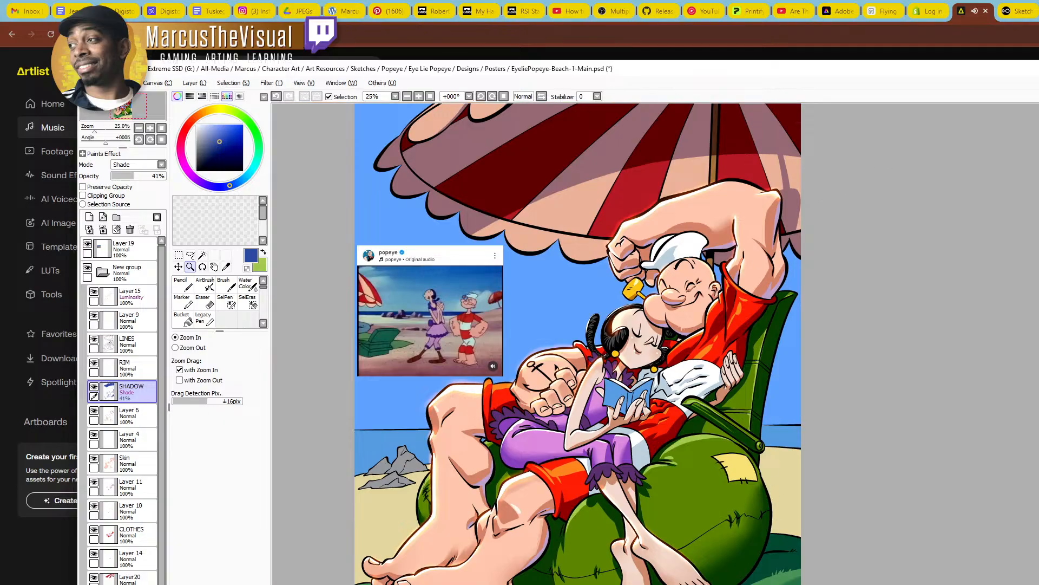
left_click(1038, 11)
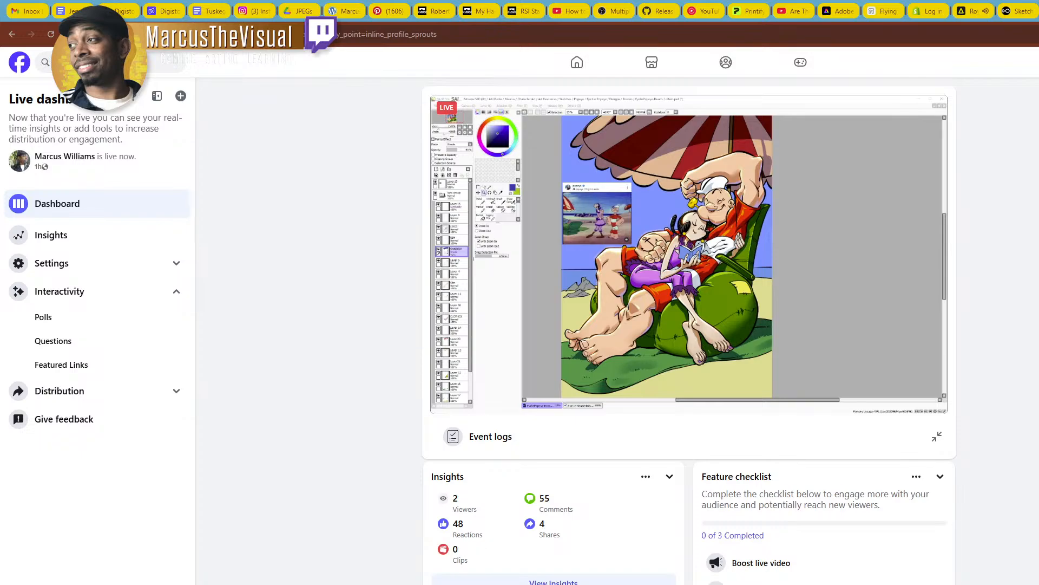
key("alt+Tab")
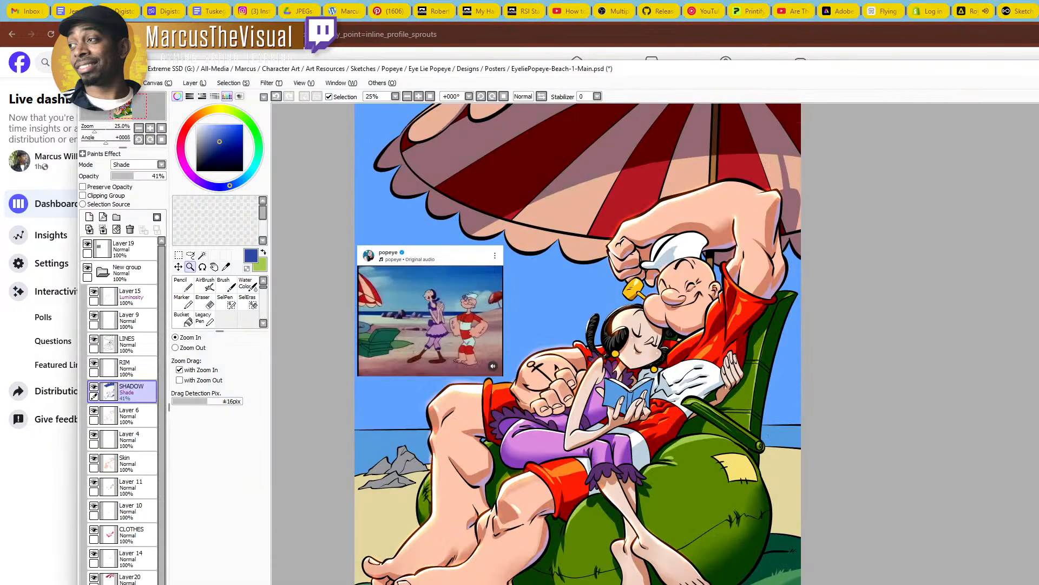
Paint dune shadows across the foreground sand below the green blanket with a size 500 pencil
scroll(626, 313, "down", 1)
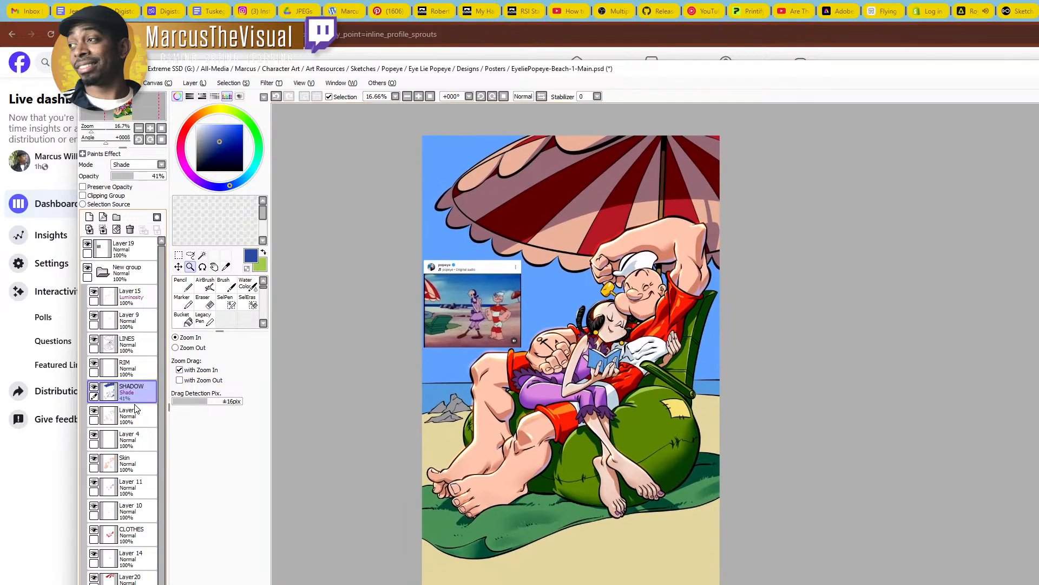
key("n")
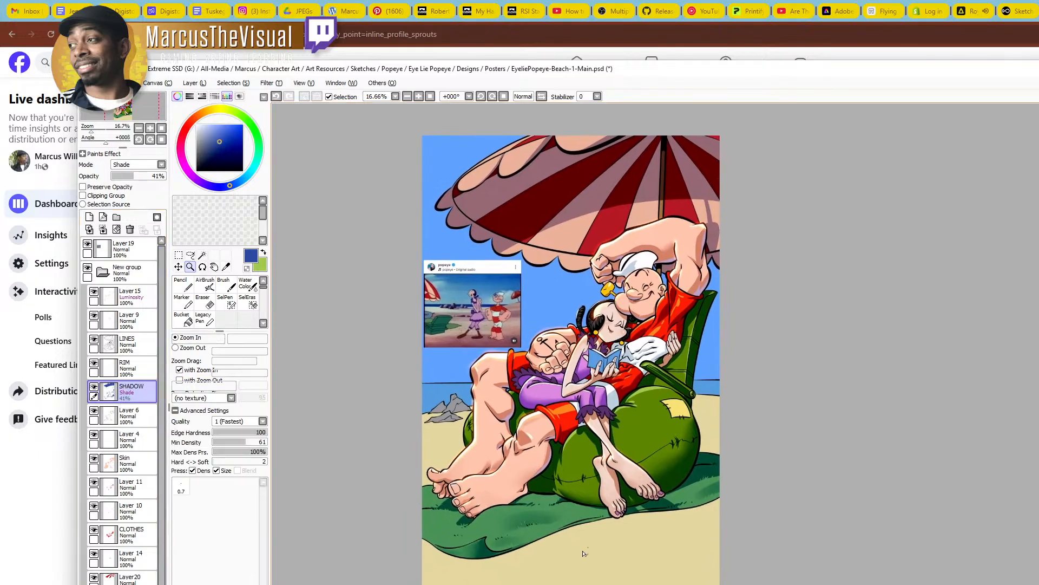
key("]")
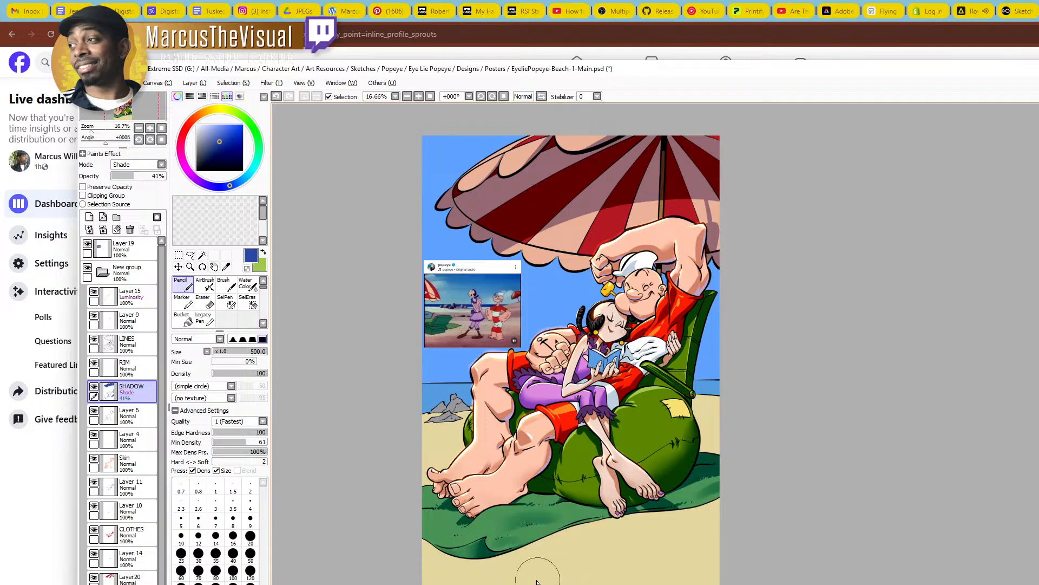
mouse_move(537, 579)
left_mouse_down()
mouse_move(593, 557)
mouse_move(595, 583)
mouse_move(599, 572)
mouse_move(594, 559)
mouse_move(541, 584)
left_mouse_up()
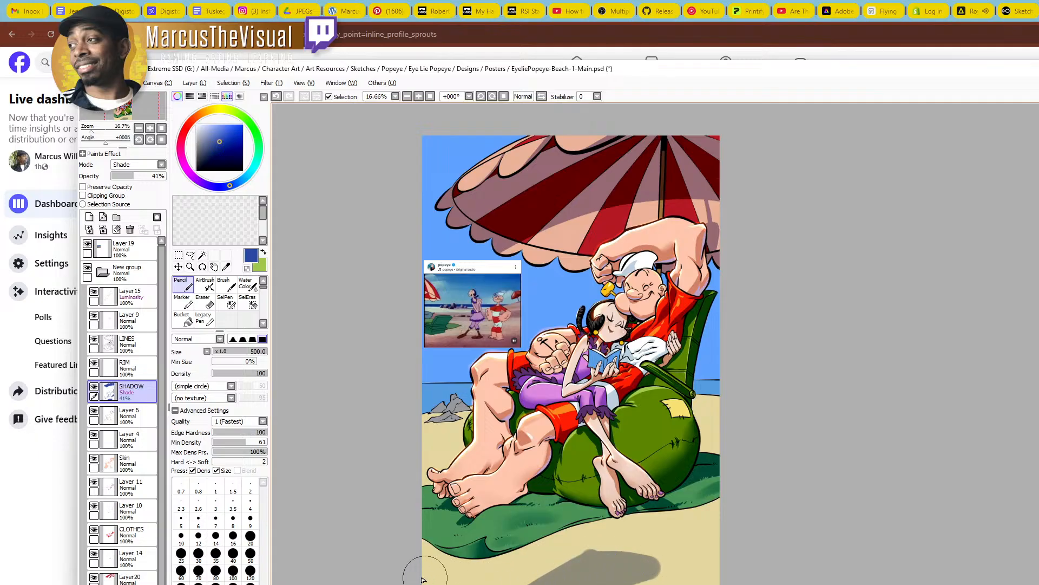
mouse_move(404, 581)
left_mouse_down()
mouse_move(584, 578)
mouse_move(618, 540)
mouse_move(717, 528)
mouse_move(684, 523)
mouse_move(715, 531)
mouse_move(655, 581)
mouse_move(639, 580)
mouse_move(686, 555)
mouse_move(649, 564)
mouse_move(729, 561)
mouse_move(704, 575)
left_mouse_up()
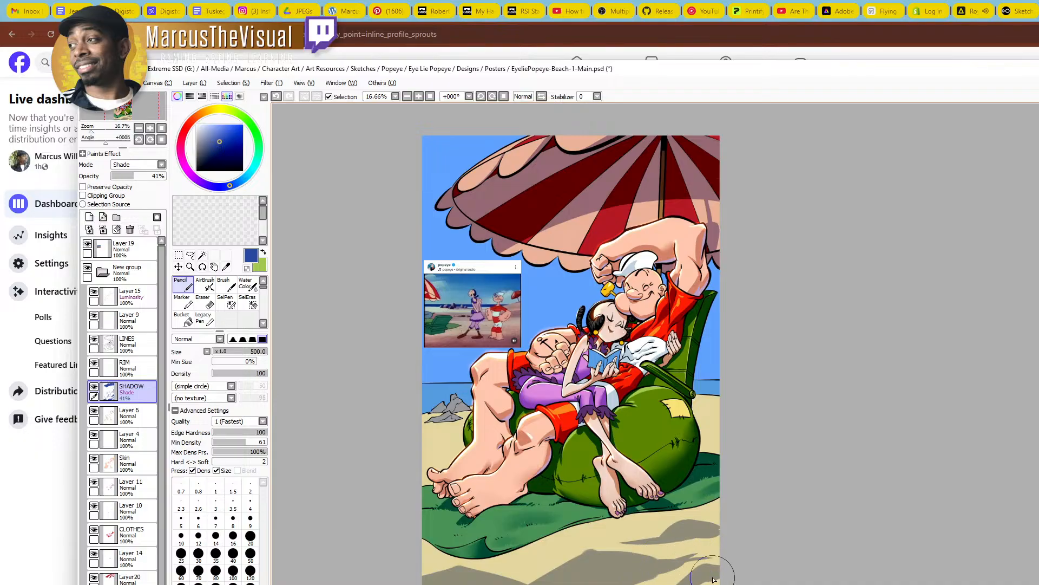
left_click_drag(543, 546, 622, 536)
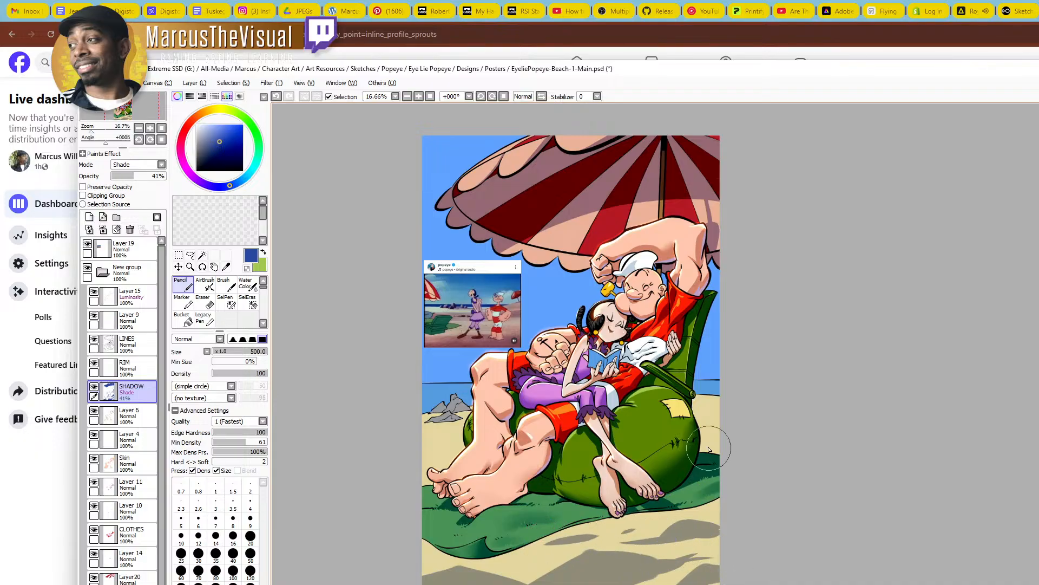
Select the foreground, left and right sand areas with the Magic Wand, using the LINES layer as reference
key("z")
left_click(496, 459)
left_click(142, 350)
key("w")
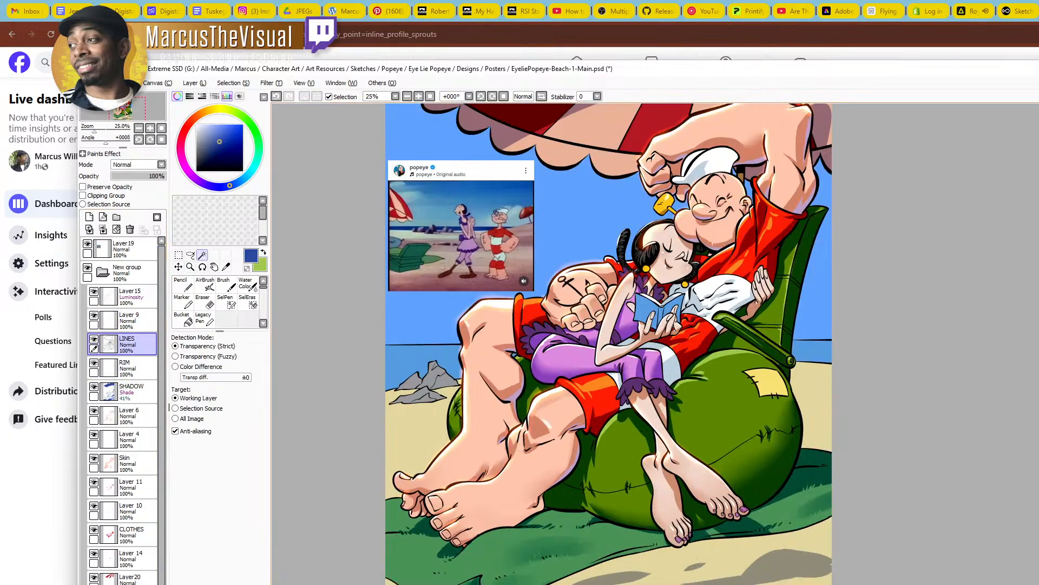
left_click(612, 569)
left_click(414, 459)
left_click(806, 428)
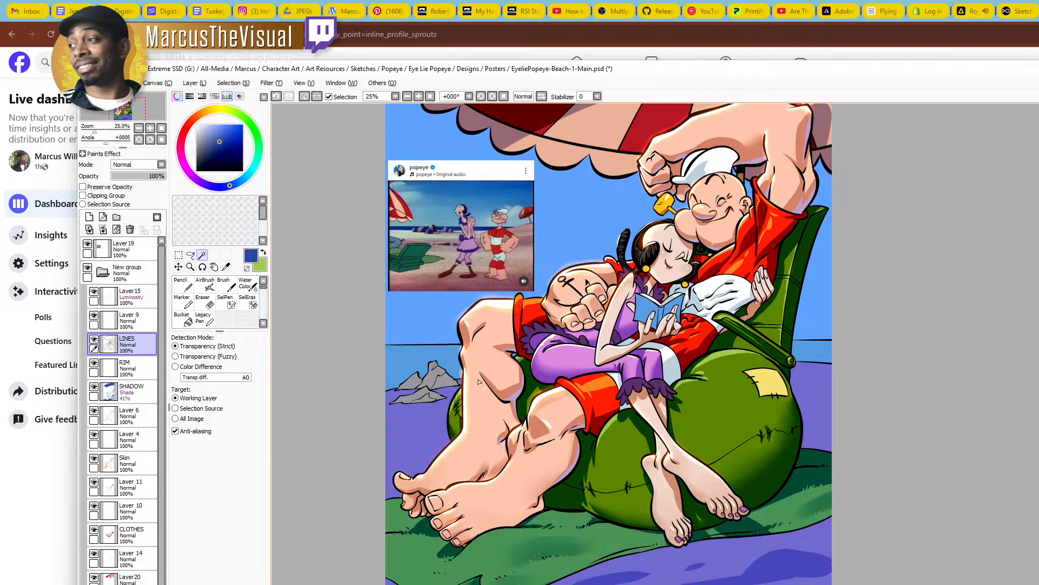
Thin the foreground sand shadows on the SHADOW layer with a size 400 eraser and switch to the Water Color brush
left_click(129, 391)
key("e")
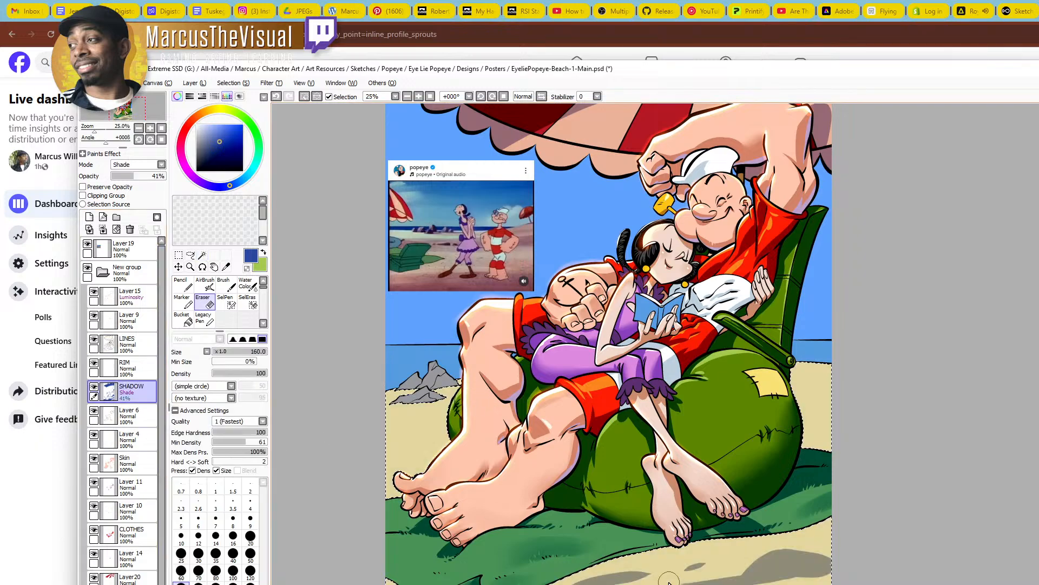
key("bracketright")
key("bracketright")
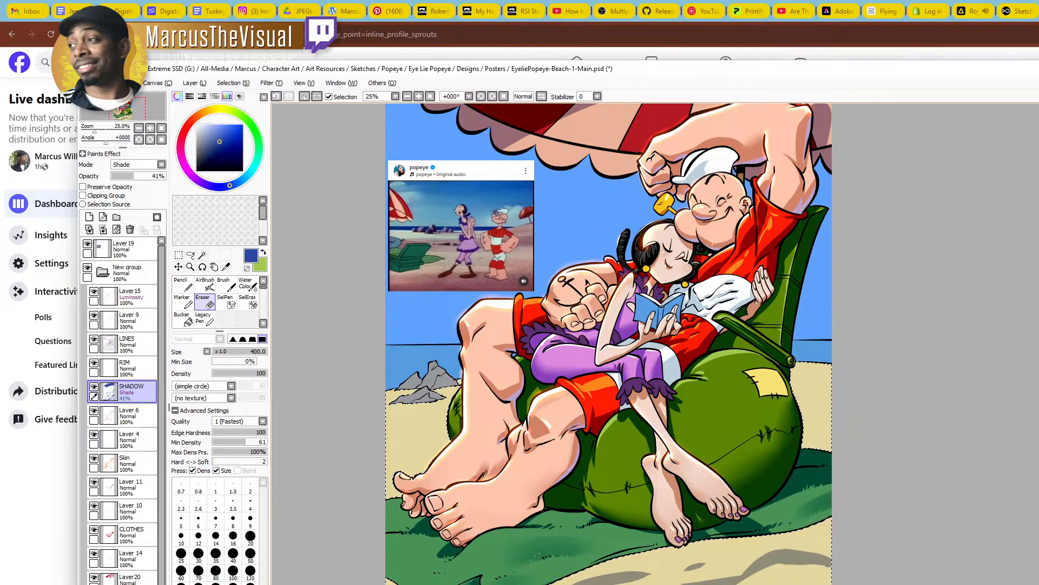
key("c")
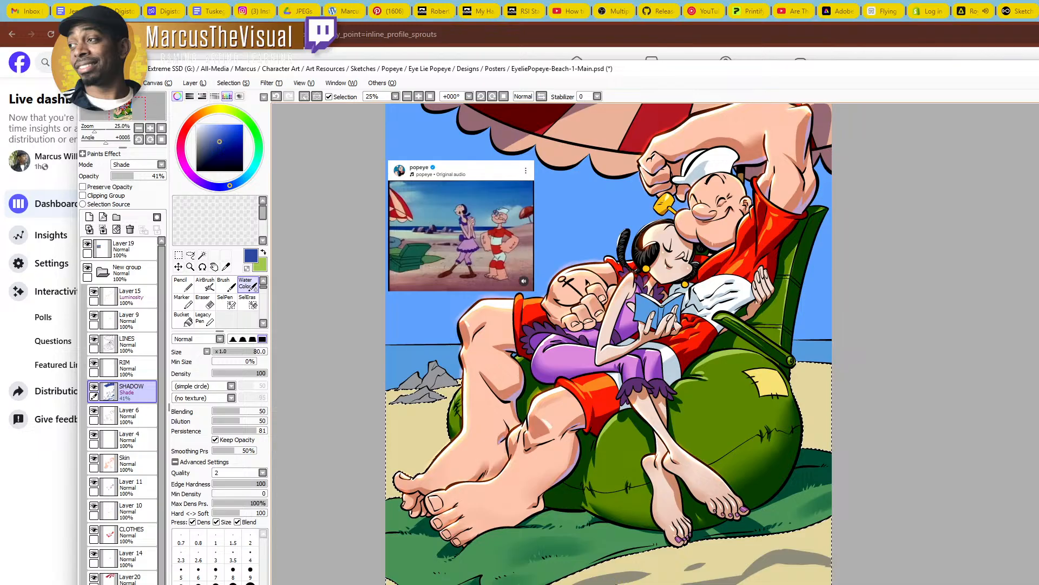
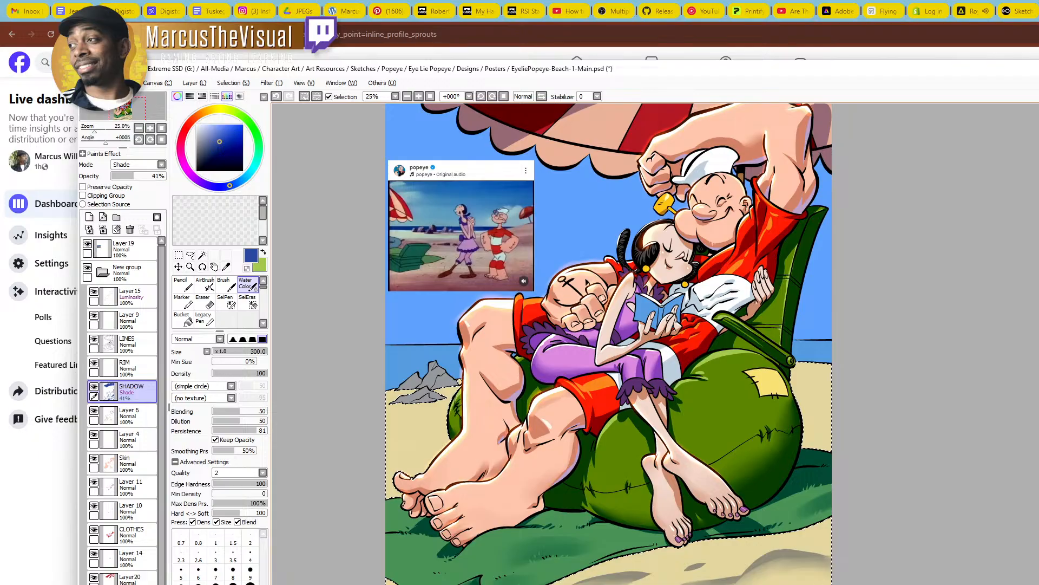
Soften the foreground sand shadows with a size 300 Water Color brush and add blended shadows to the sand beside the beanbag
mouse_move(708, 568)
left_mouse_down()
mouse_move(676, 572)
mouse_move(708, 569)
left_mouse_up()
left_click_drag(598, 584, 590, 584)
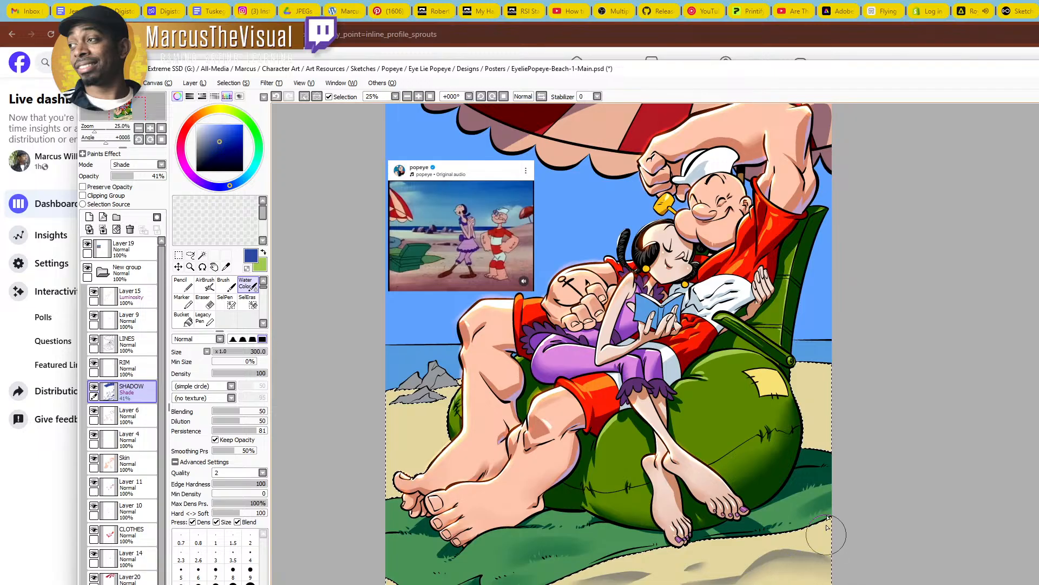
key("n")
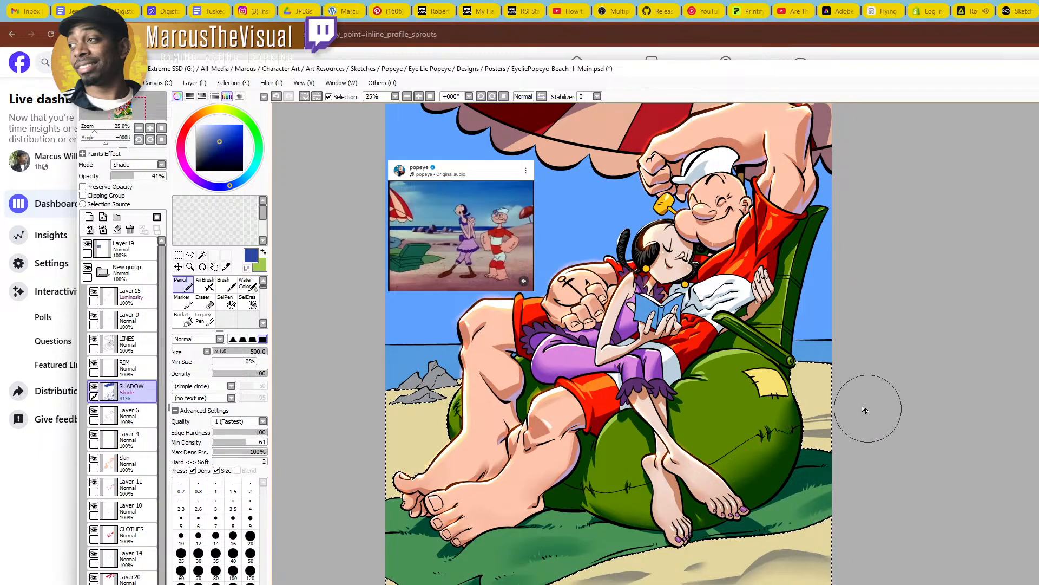
key("c")
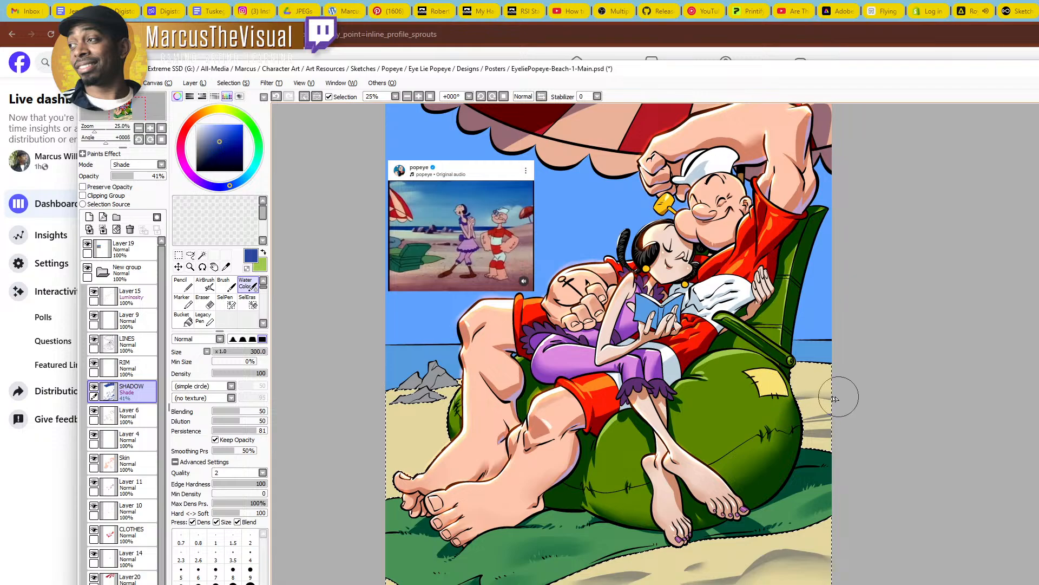
mouse_move(850, 405)
left_mouse_down()
mouse_move(790, 417)
mouse_move(842, 446)
mouse_move(801, 427)
left_mouse_up()
Paint dune shadows on the sand behind Popeye's feet with a size 500 pencil and switch to the Water Color brush
left_click_drag(483, 443, 626, 440)
key("n")
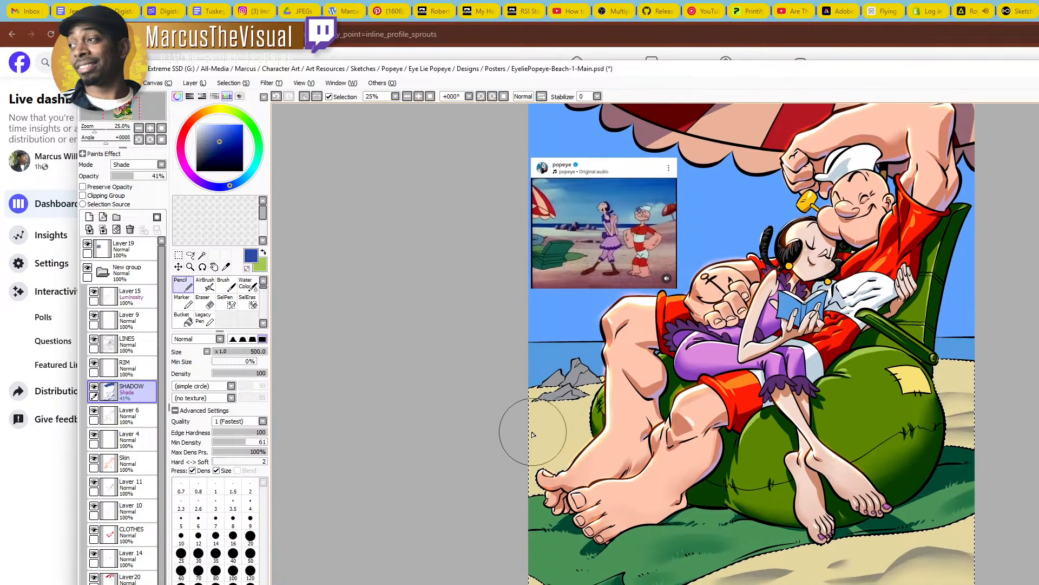
left_click_drag(497, 454, 613, 437)
left_click_drag(510, 430, 563, 428)
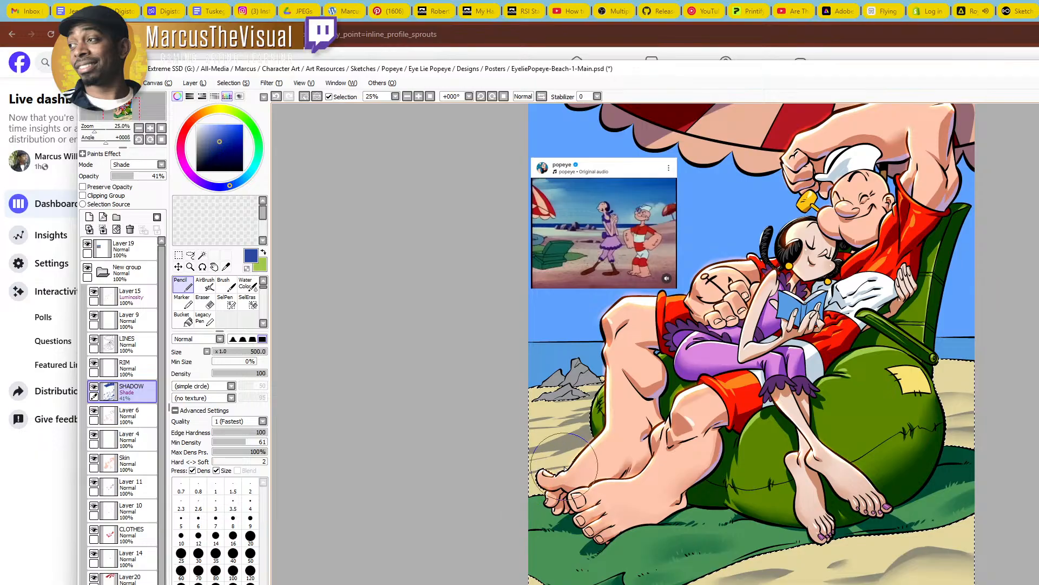
key("c")
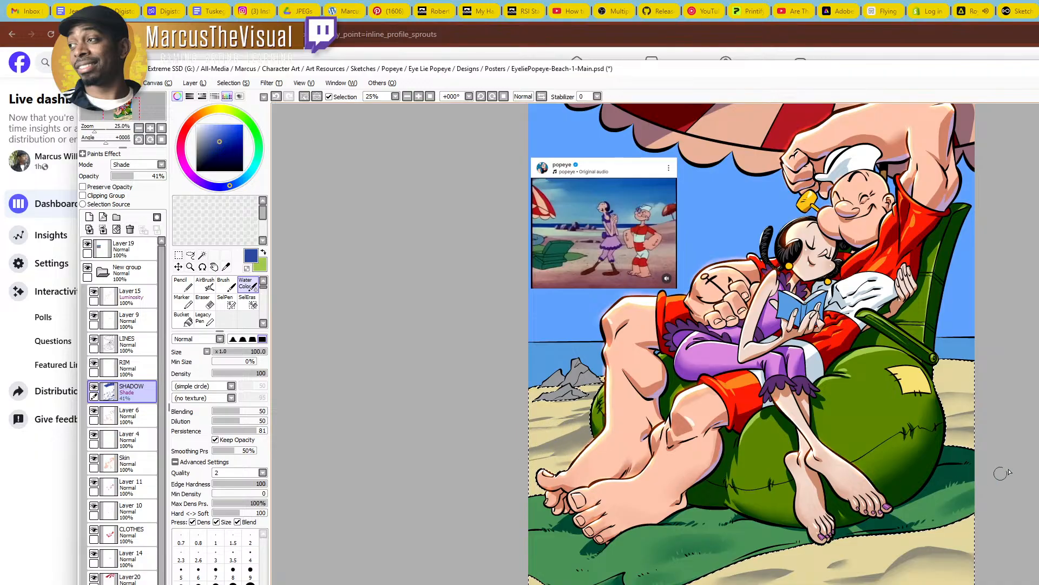
Blend the foreground sand shadow along the green blanket's edge with a size 200 Water Color brush
left_click_drag(968, 423, 873, 419)
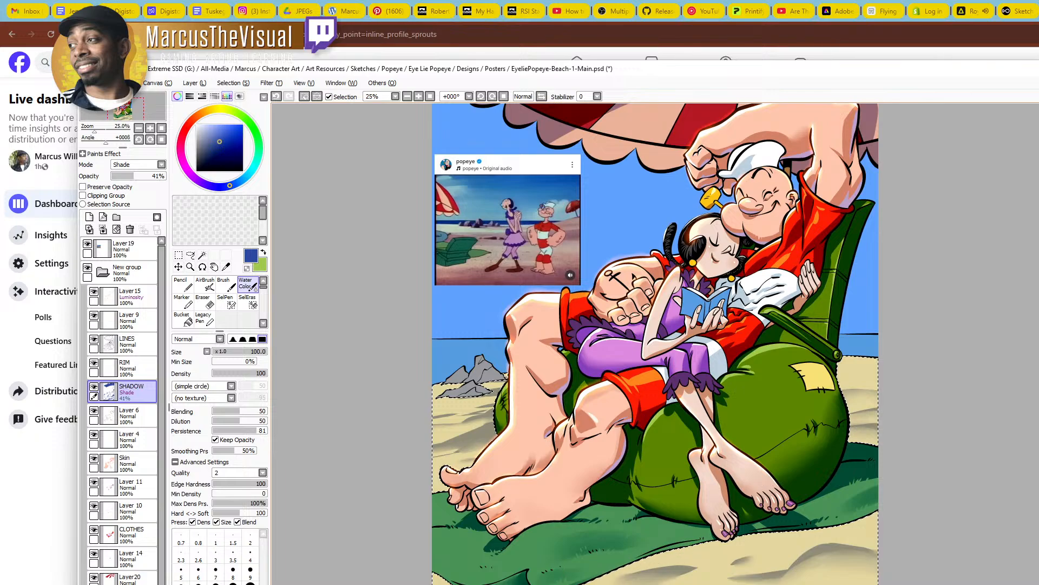
key("n")
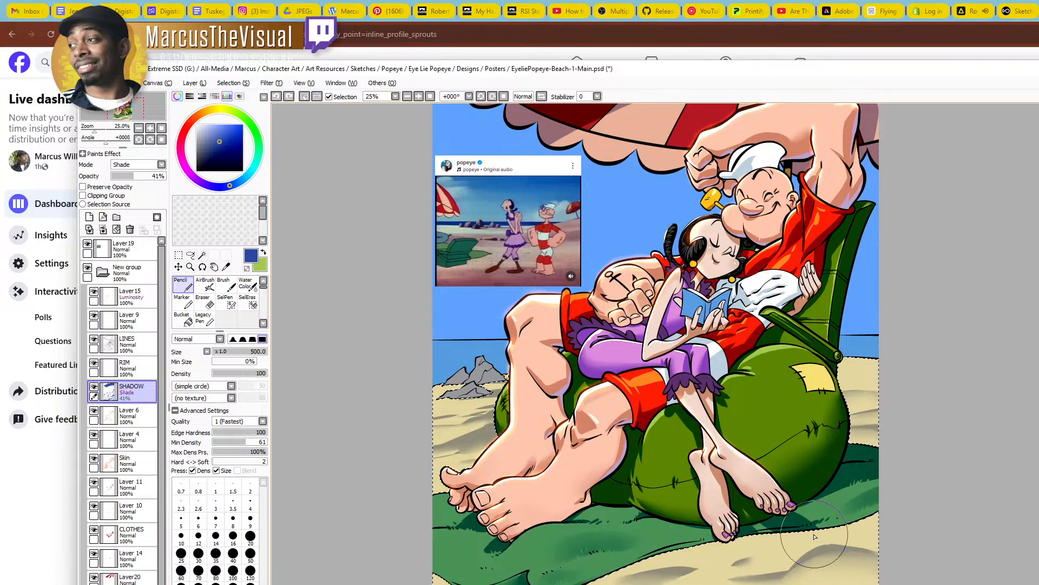
key("c")
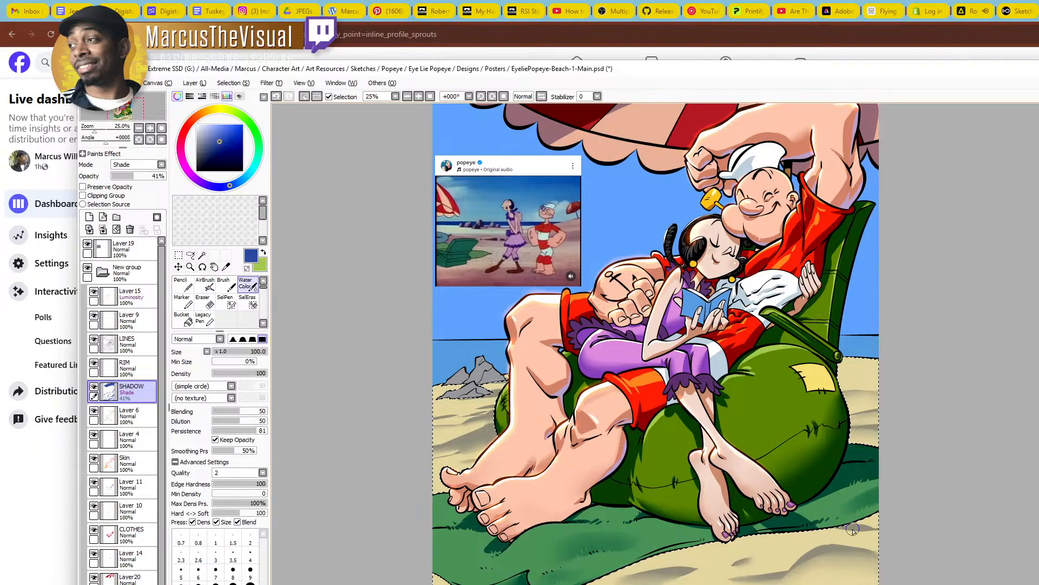
key("bracketright")
left_click_drag(847, 529, 878, 524)
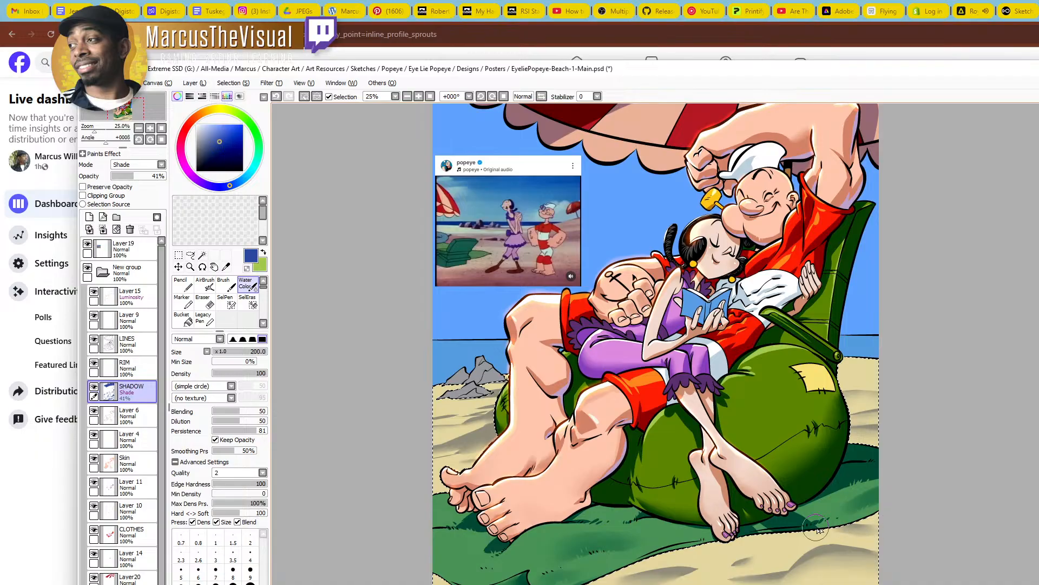
Examine the sand shading up close and across the whole poster
key("ctrl+space")
scroll(819, 507, "down", 1)
left_click_drag(812, 505, 754, 529)
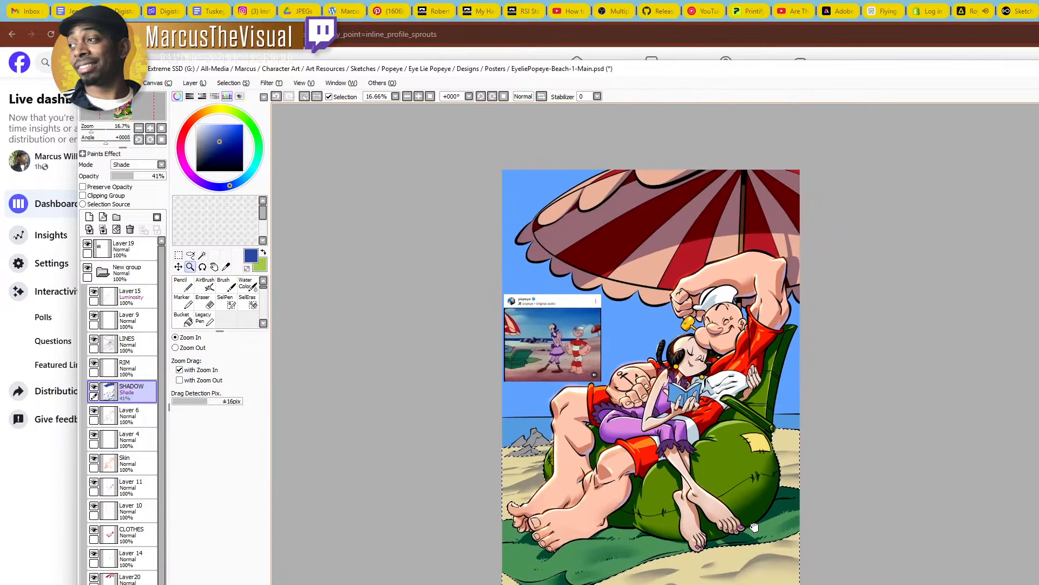
scroll(795, 445, "up", 1)
scroll(801, 444, "up", 1)
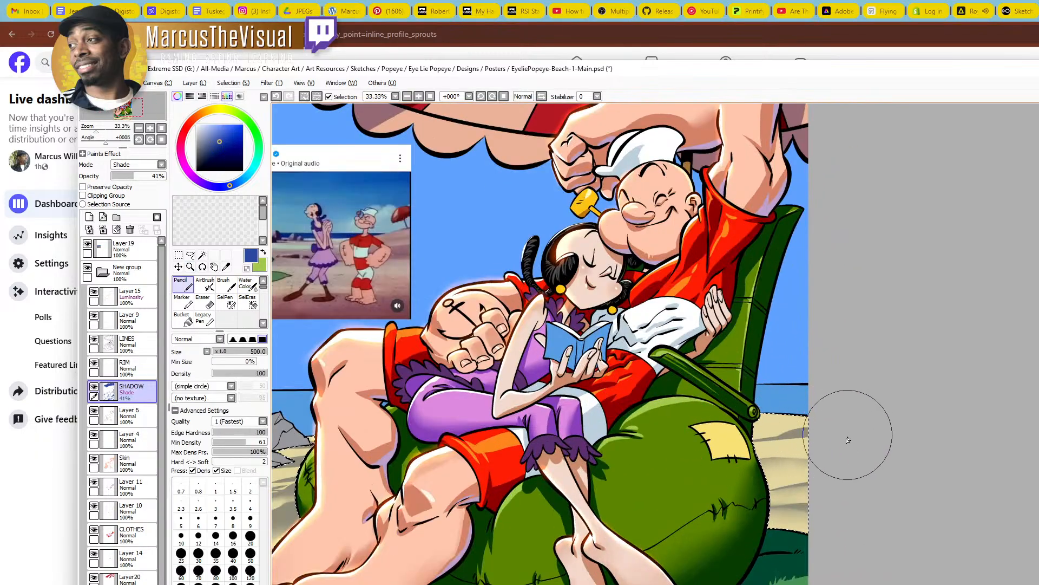
key("ctrl+space")
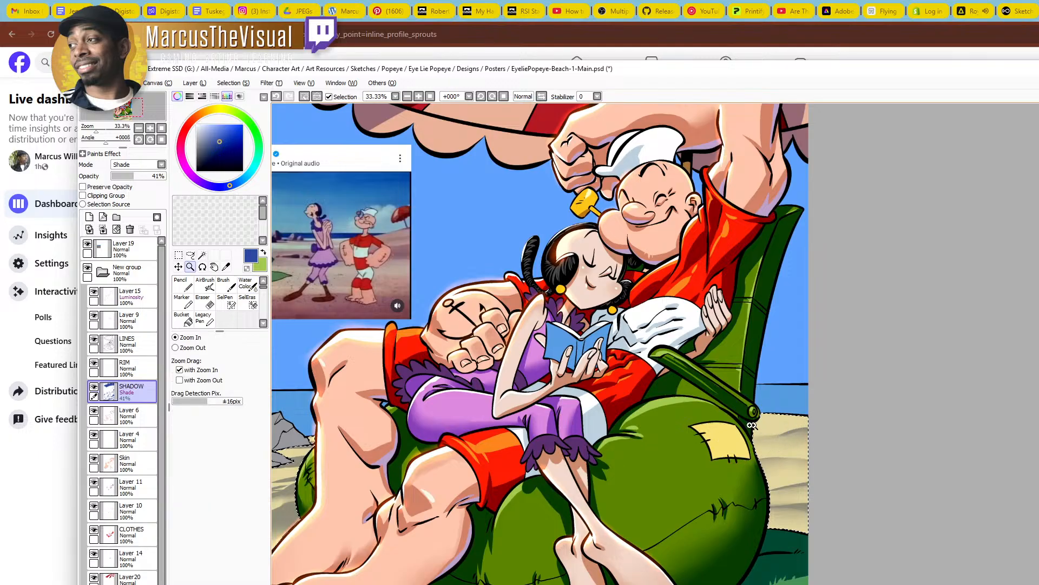
scroll(731, 457, "down", 1)
scroll(731, 458, "down", 1)
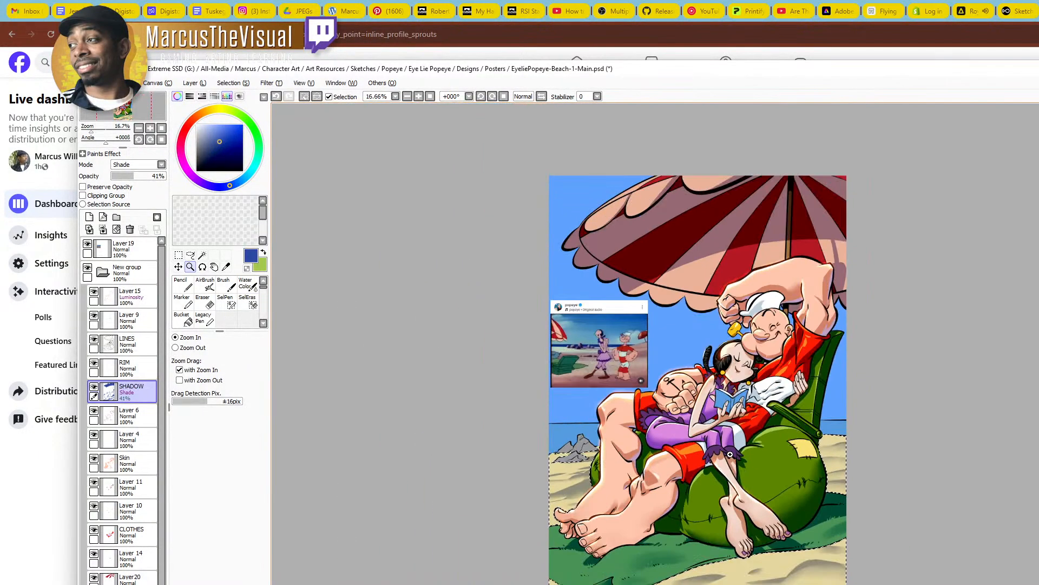
left_click_drag(713, 505, 690, 491)
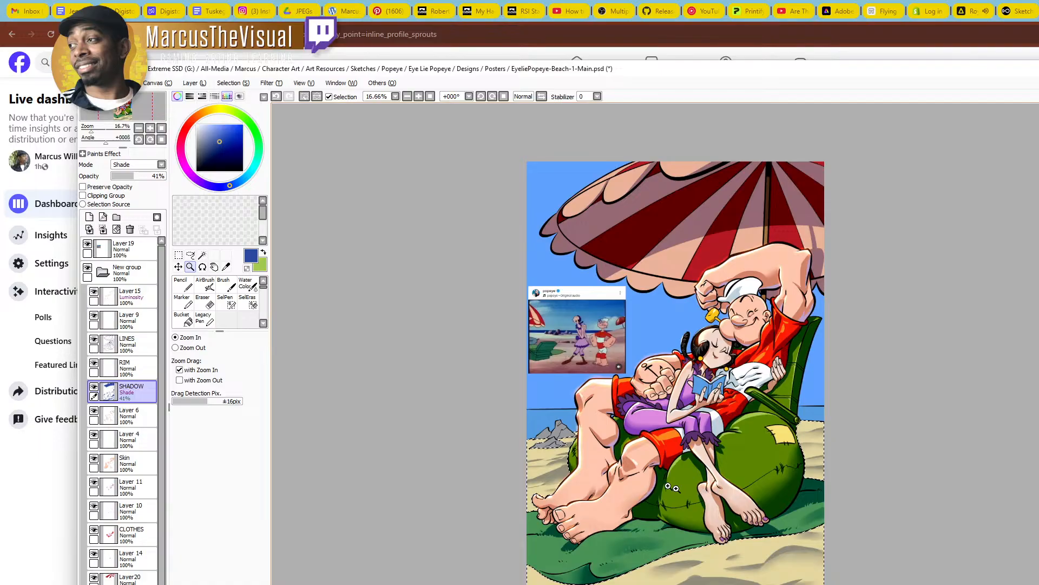
Clear the sand selection and hide the Layer19 reference image
key("ctrl+d")
left_click(87, 244)
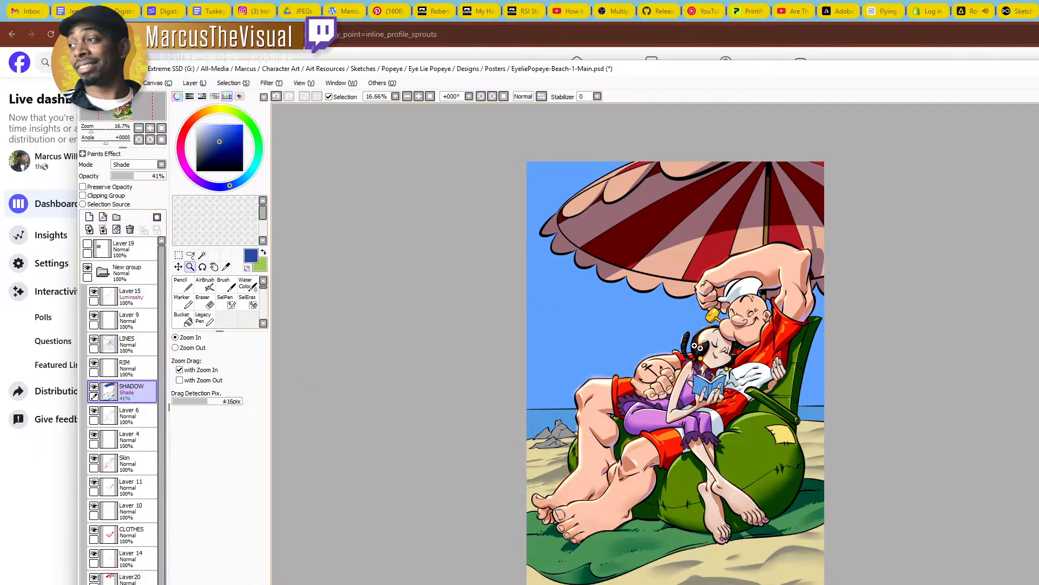
scroll(100, 330, "down", 3)
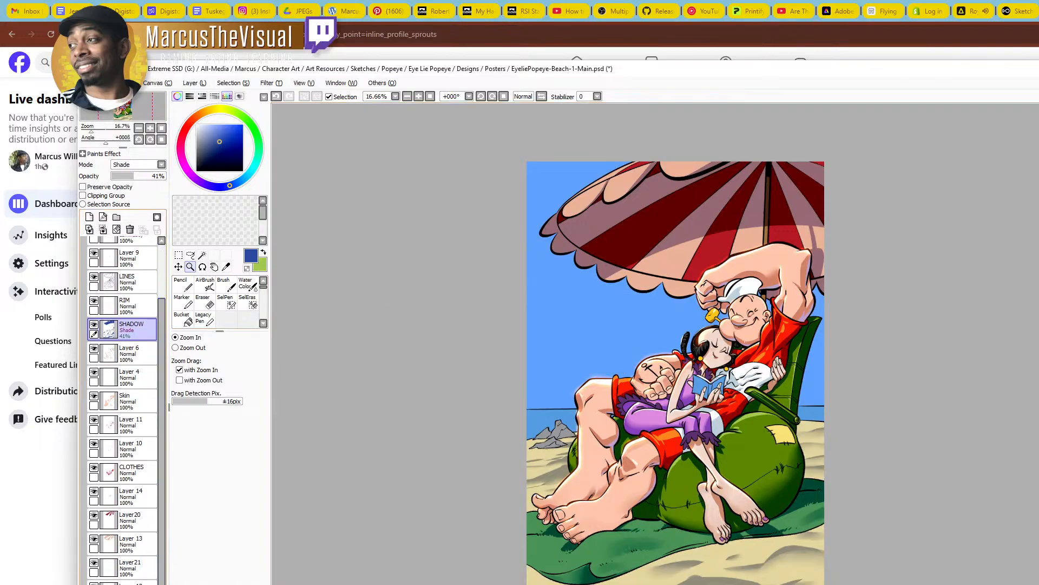
Switch to a Normal layer and paint a soft white cloud along the sky's outer edge below the umbrella with the Water Color brush
left_click(85, 287)
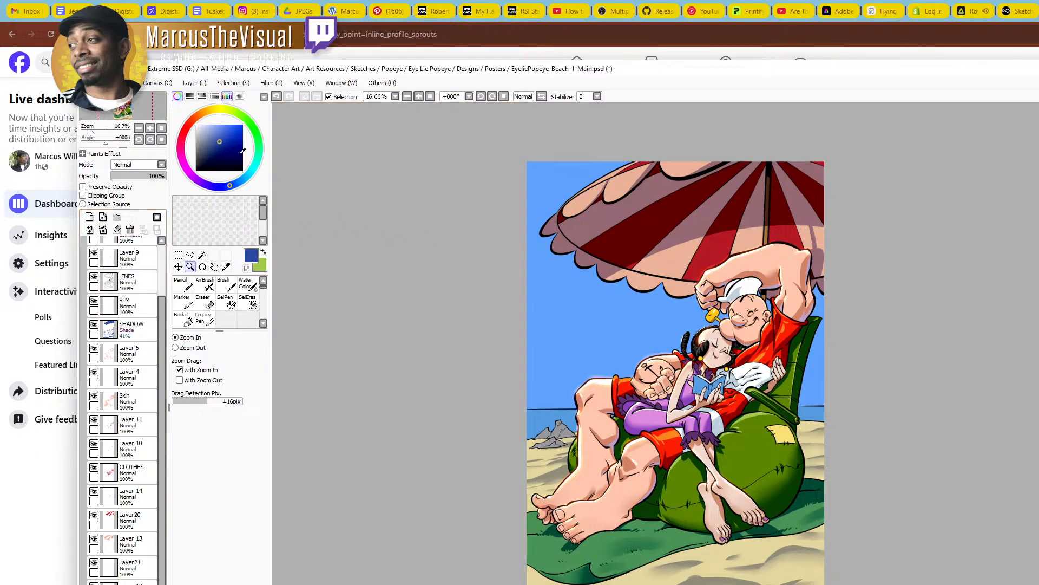
left_click(572, 277)
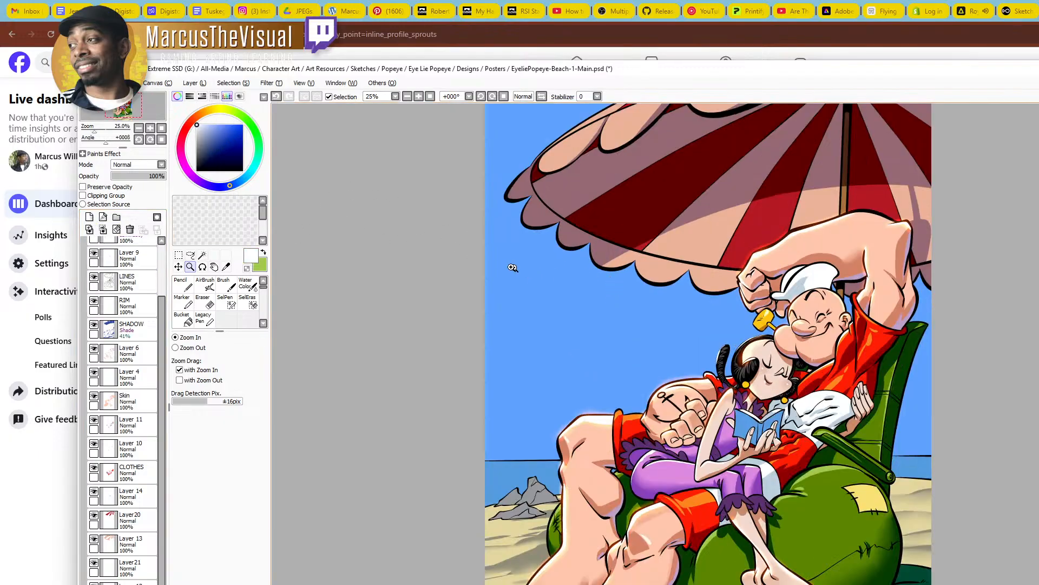
key("n")
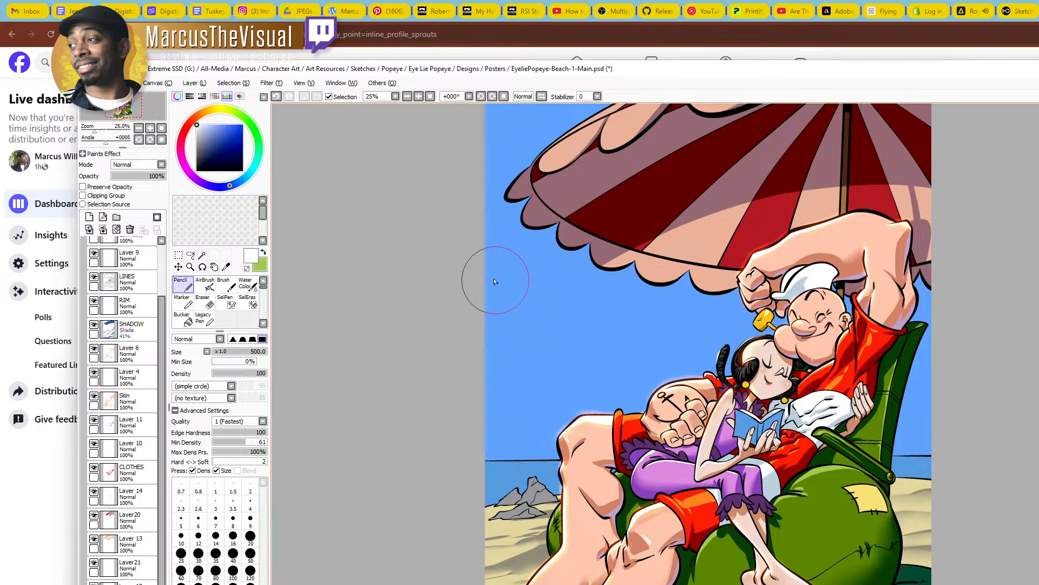
key("c")
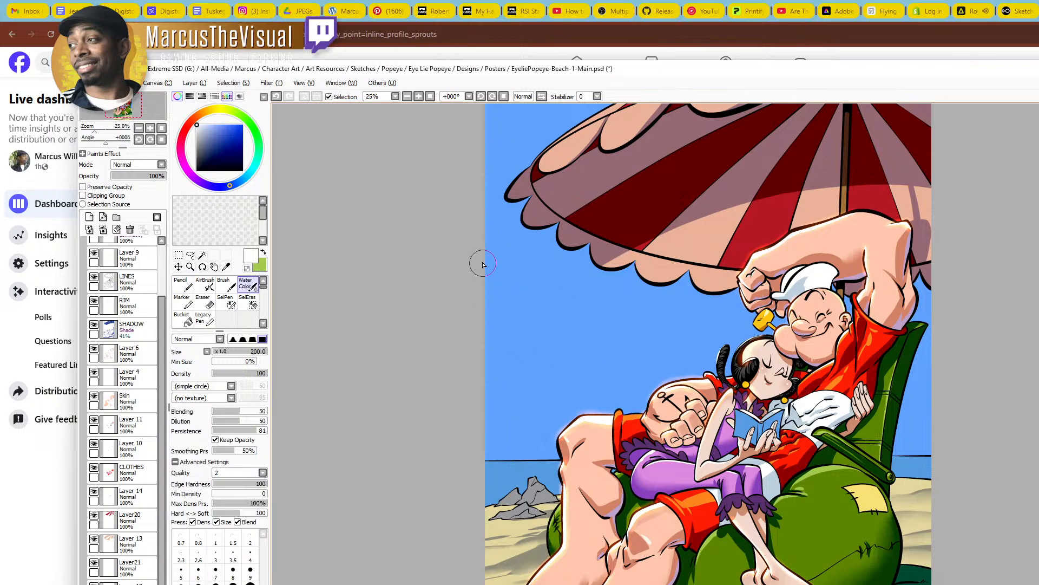
key("bracketright")
key("bracketright")
key("bracketright")
key("bracketright")
mouse_move(487, 263)
left_mouse_down()
mouse_move(499, 296)
mouse_move(511, 302)
mouse_move(489, 299)
mouse_move(522, 338)
mouse_move(519, 329)
mouse_move(530, 331)
mouse_move(503, 329)
mouse_move(585, 364)
mouse_move(500, 331)
mouse_move(485, 340)
mouse_move(514, 360)
mouse_move(495, 375)
mouse_move(507, 356)
mouse_move(522, 376)
mouse_move(542, 351)
mouse_move(536, 345)
mouse_move(564, 363)
mouse_move(524, 362)
mouse_move(595, 369)
mouse_move(505, 366)
left_mouse_up()
key("bracketleft")
key("bracketleft")
key("bracketleft")
key("bracketright")
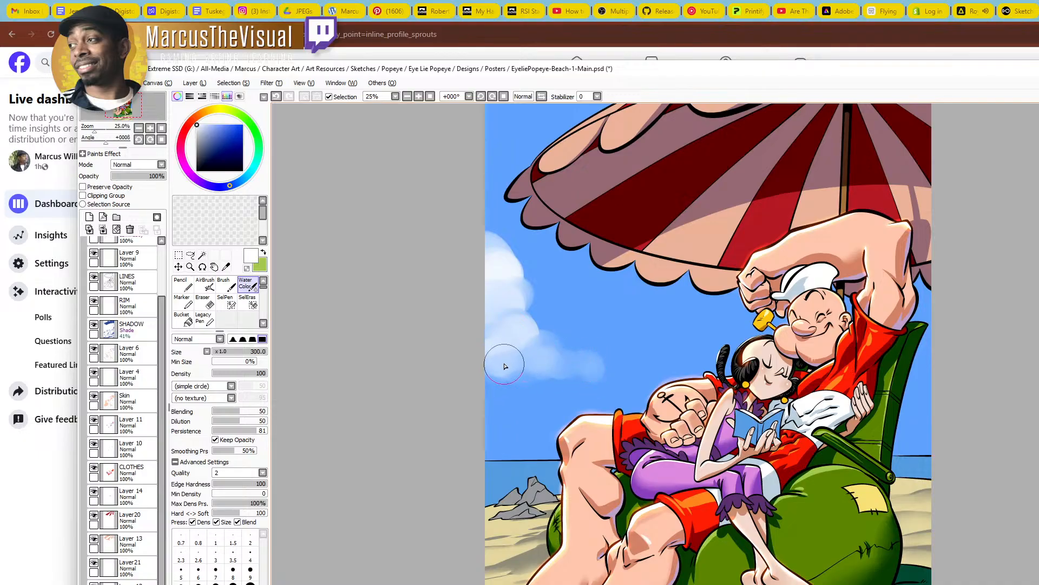
Build up the cloud's lower body and flatten its base with white Water Color strokes at size 350 and smaller
key("ctrl+space")
left_click(574, 339)
left_click(574, 339)
left_click_drag(574, 339, 648, 411)
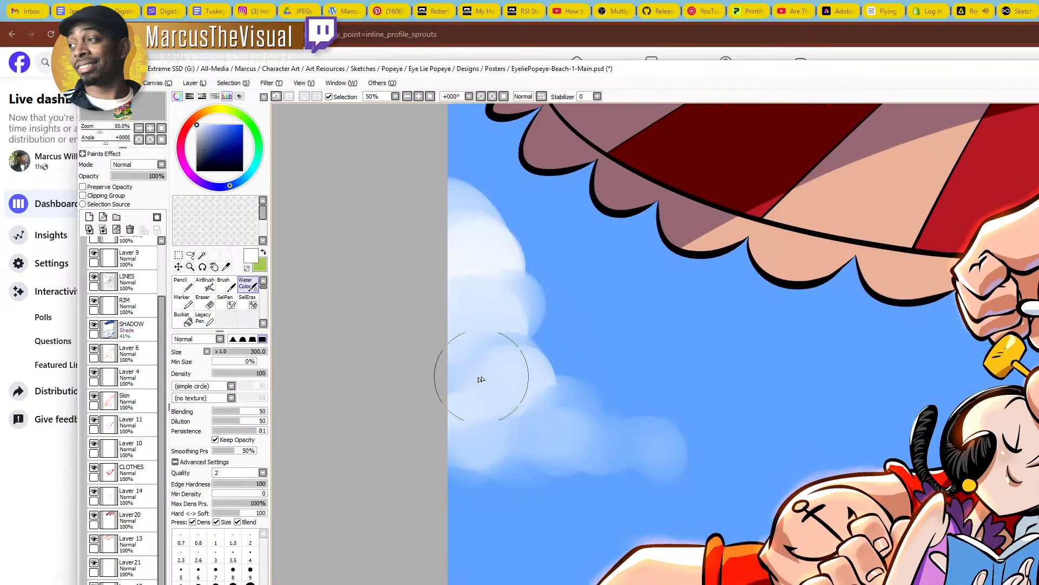
mouse_move(483, 401)
left_mouse_down()
mouse_move(447, 443)
mouse_move(500, 433)
mouse_move(422, 467)
left_mouse_up()
key("[")
key("[")
key("[")
key("[")
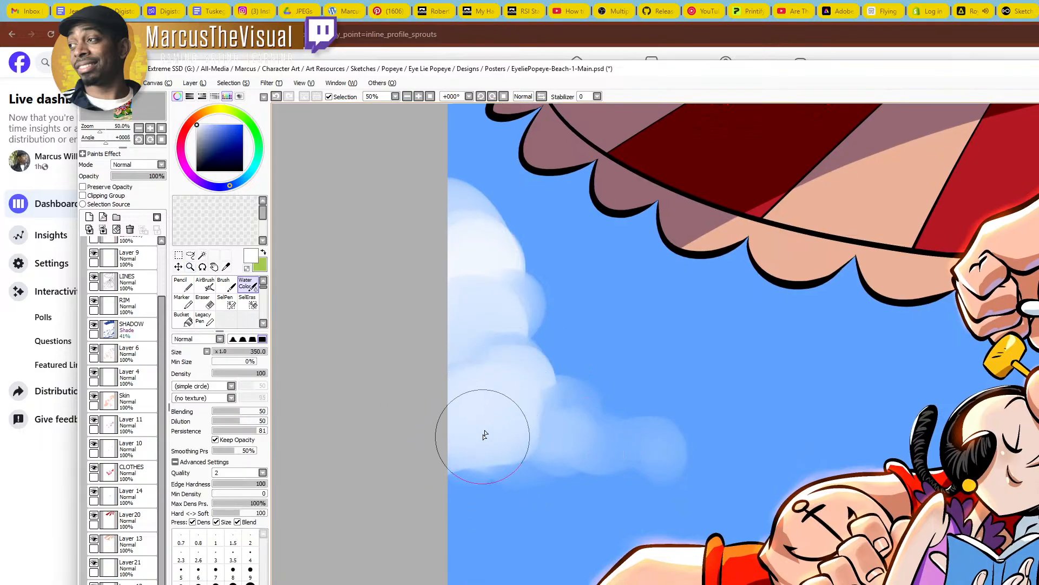
mouse_move(507, 460)
left_mouse_down()
mouse_move(445, 460)
mouse_move(623, 468)
left_mouse_up()
left_click_drag(440, 474, 639, 463)
Extend the cloud's base into a thin tail toward the couple and add faint puffs above it, varying the brush size down to 100
key("[")
key("[")
left_click_drag(473, 461, 739, 465)
key("]")
key("]")
mouse_move(545, 434)
left_mouse_down()
mouse_move(556, 401)
mouse_move(601, 408)
mouse_move(575, 405)
mouse_move(624, 422)
mouse_move(576, 411)
mouse_move(602, 423)
mouse_move(591, 438)
mouse_move(704, 451)
mouse_move(722, 442)
mouse_move(684, 452)
mouse_move(788, 462)
mouse_move(722, 460)
mouse_move(789, 464)
left_mouse_up()
key("]")
key("[")
key("[")
key("[")
key("[")
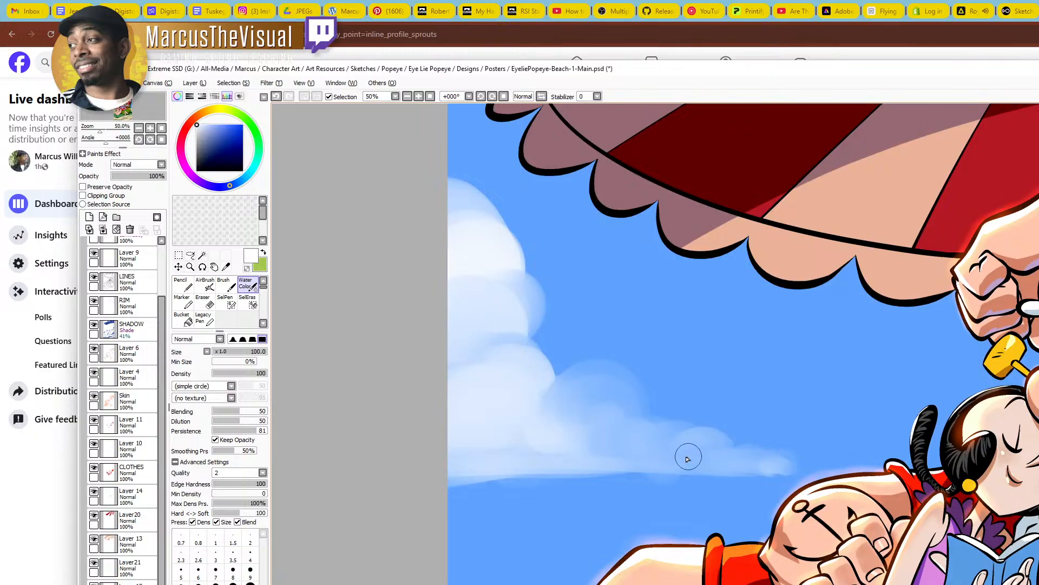
Enlarge the Water Color brush and paint soft white puffs along the large cloud's lower slope and middle edge
key("]")
key("]")
key("]")
key("]")
key("]")
key("bracketleft")
mouse_move(581, 412)
left_mouse_down()
mouse_move(602, 430)
mouse_move(569, 435)
mouse_move(619, 441)
mouse_move(574, 451)
mouse_move(658, 444)
mouse_move(648, 455)
mouse_move(732, 459)
left_mouse_up()
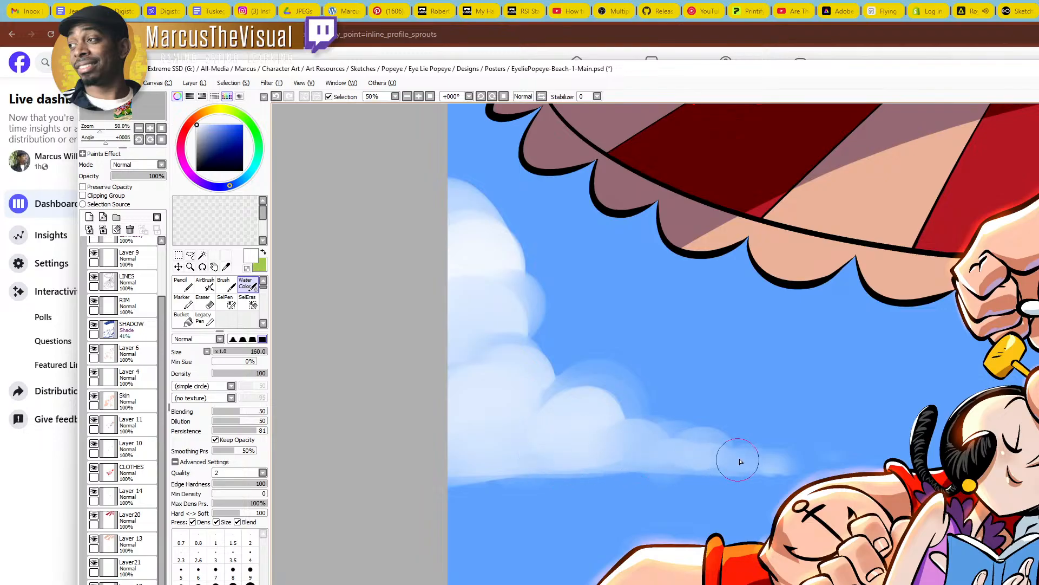
mouse_move(476, 300)
left_mouse_down()
mouse_move(443, 326)
mouse_move(455, 337)
mouse_move(496, 313)
mouse_move(469, 301)
mouse_move(481, 296)
mouse_move(510, 310)
mouse_move(527, 337)
mouse_move(540, 302)
left_mouse_up()
mouse_move(642, 337)
left_mouse_down()
mouse_move(648, 396)
mouse_move(628, 406)
left_mouse_up()
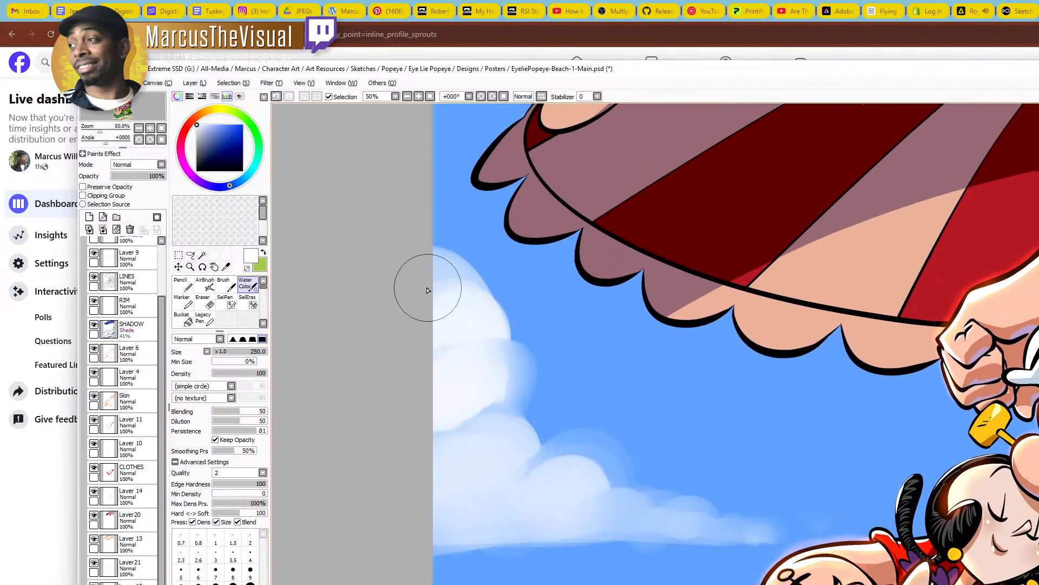
Build up the large cloud's middle bulge and lower slope with soft white strokes, undoing the stroke at its top
mouse_move(416, 263)
left_mouse_down()
mouse_move(506, 294)
mouse_move(487, 309)
left_mouse_up()
key("ctrl+z")
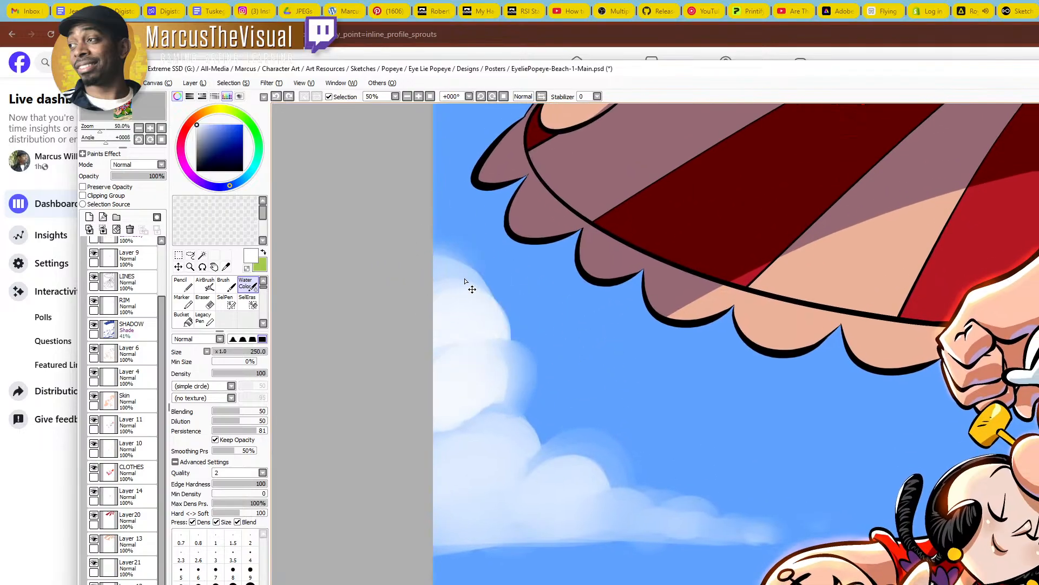
mouse_move(506, 387)
left_mouse_down()
mouse_move(494, 364)
mouse_move(503, 388)
mouse_move(467, 384)
mouse_move(466, 394)
mouse_move(502, 392)
mouse_move(448, 409)
mouse_move(497, 397)
mouse_move(471, 369)
mouse_move(490, 400)
mouse_move(505, 376)
left_mouse_up()
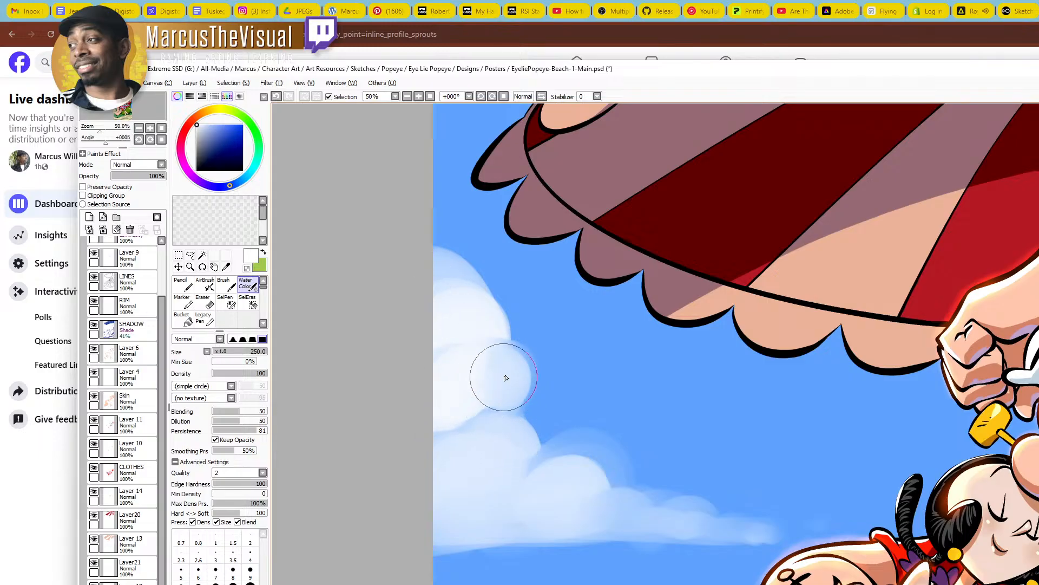
key("bracketleft")
key("bracketleft")
key("bracketleft")
mouse_move(487, 435)
left_mouse_down()
mouse_move(518, 430)
mouse_move(507, 443)
mouse_move(522, 437)
mouse_move(519, 451)
mouse_move(543, 479)
mouse_move(529, 483)
mouse_move(590, 479)
mouse_move(568, 461)
mouse_move(533, 483)
mouse_move(586, 482)
mouse_move(529, 501)
mouse_move(585, 491)
mouse_move(419, 515)
mouse_move(483, 501)
mouse_move(467, 506)
mouse_move(548, 505)
mouse_move(546, 494)
mouse_move(494, 507)
mouse_move(533, 518)
mouse_move(560, 507)
mouse_move(647, 506)
left_mouse_up()
key("bracketright")
key("bracketright")
key("bracketright")
key("bracketleft")
key("bracketleft")
key("bracketleft")
Paint a small wispy white cloud between the large cloud and the sailor's pipe, using the Water Color brush at size 120
key("z")
left_click(764, 433, "alt")
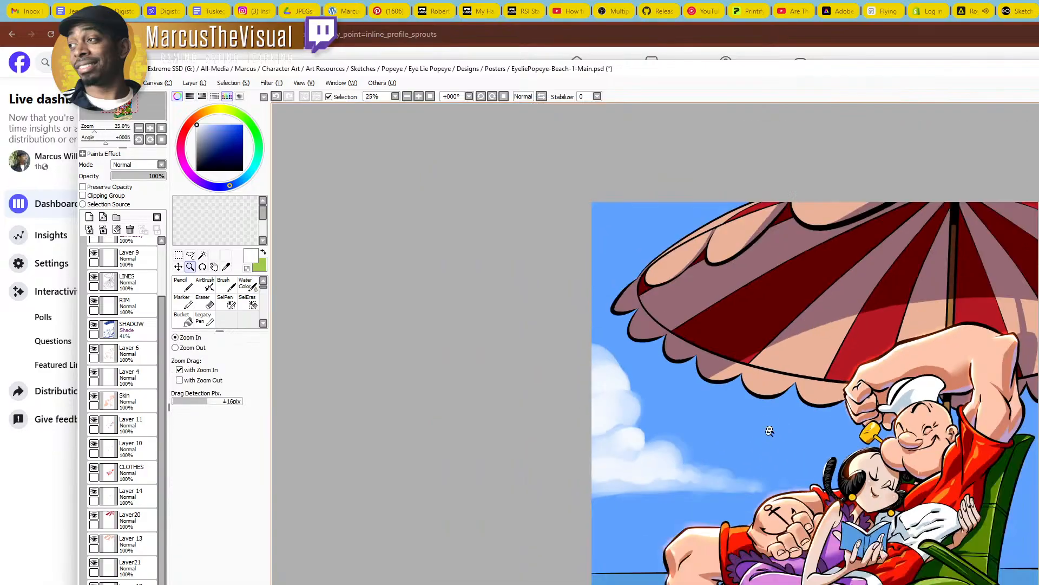
left_click_drag(797, 468, 676, 411)
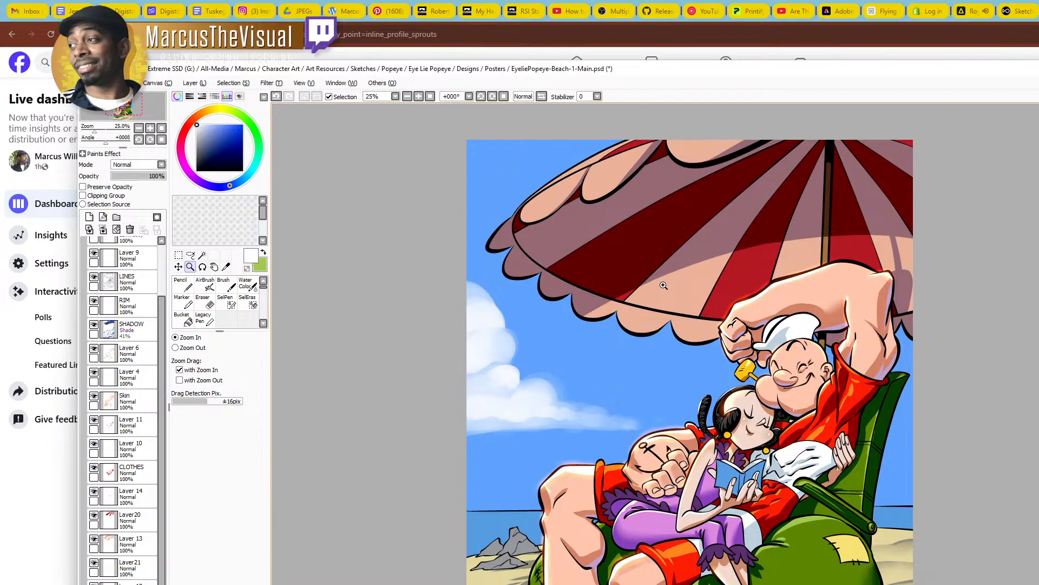
left_click_drag(613, 417, 642, 353)
left_click(652, 324)
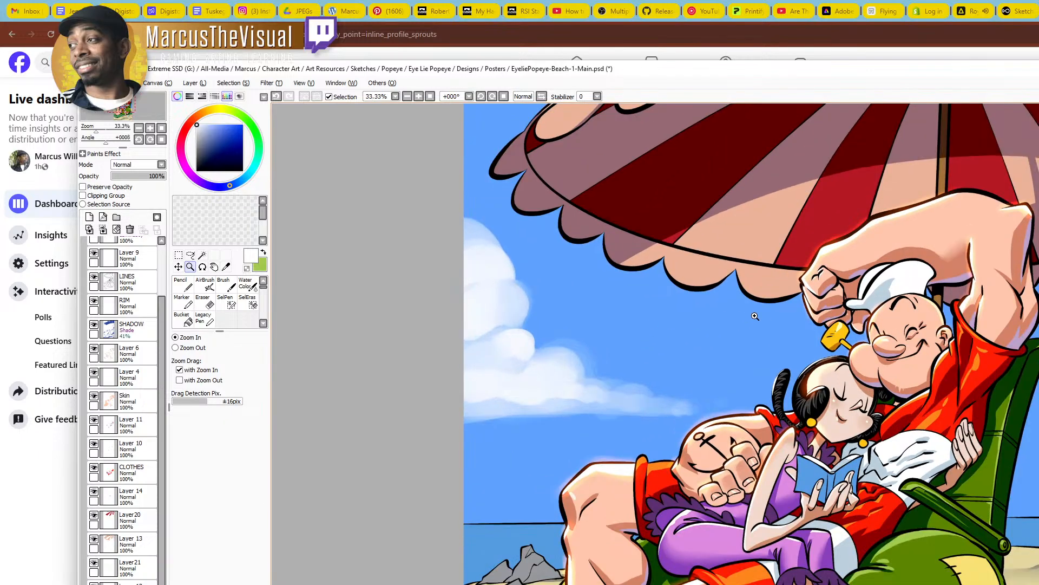
key("c")
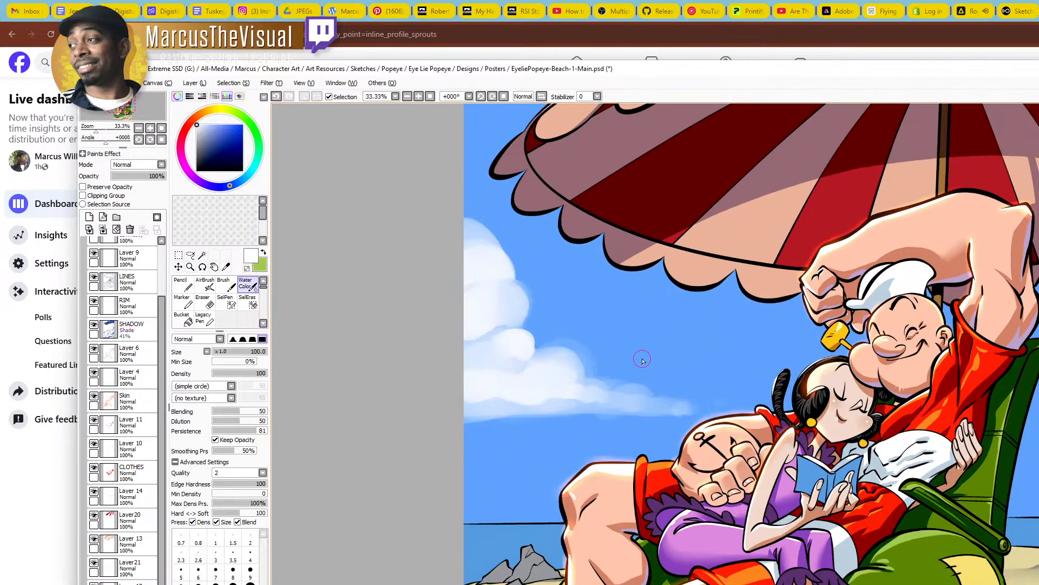
mouse_move(672, 358)
left_mouse_down()
mouse_move(718, 339)
mouse_move(702, 347)
mouse_move(714, 350)
mouse_move(647, 358)
mouse_move(692, 356)
mouse_move(645, 359)
mouse_move(745, 351)
mouse_move(670, 353)
mouse_move(739, 343)
mouse_move(711, 349)
mouse_move(735, 342)
left_mouse_up()
key("bracketright")
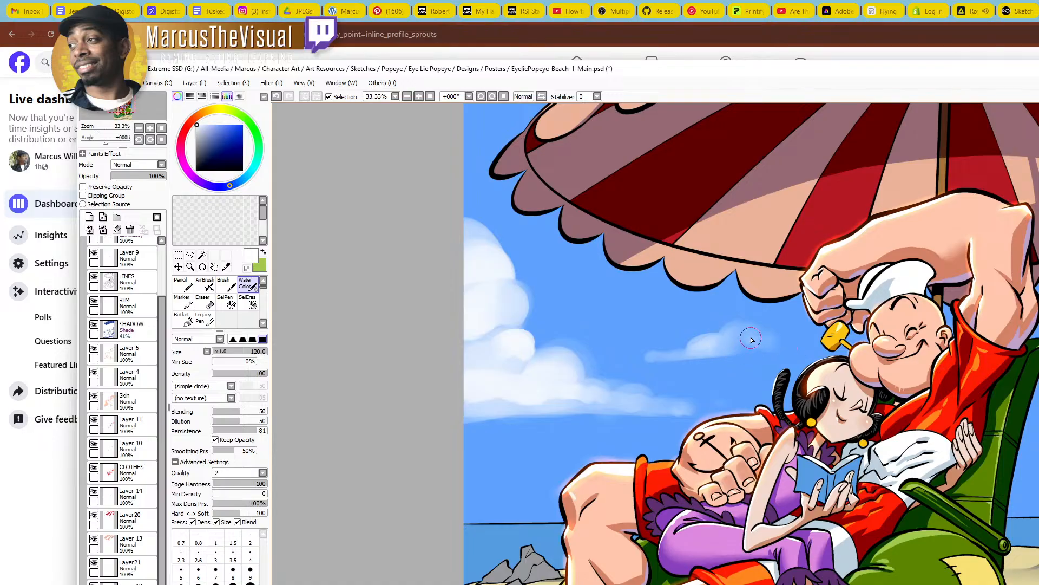
left_click_drag(734, 344, 764, 345)
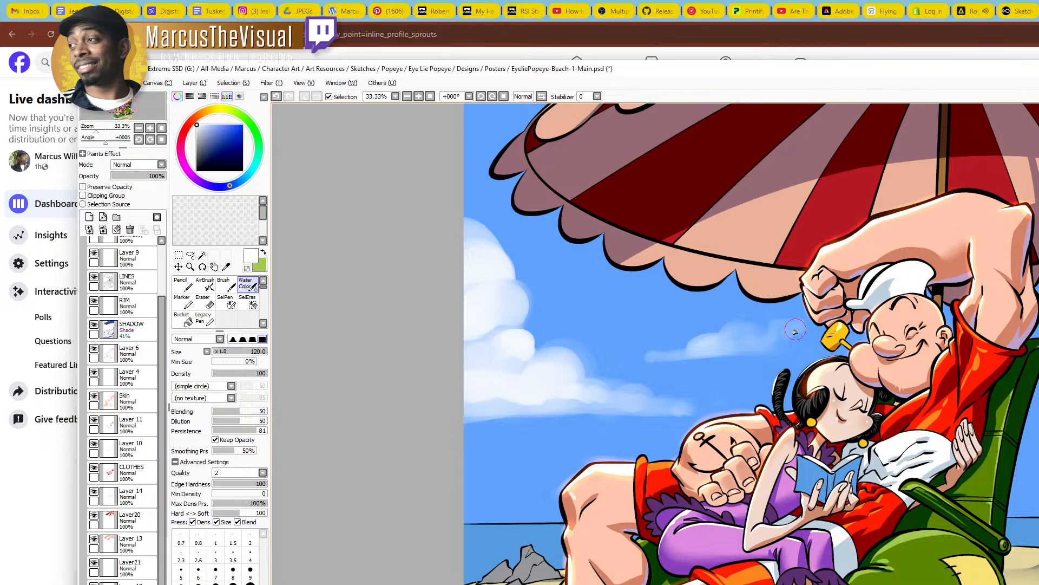
left_click_drag(776, 331, 800, 310)
Extend the small cloud toward the raised fist at brush size 200, and paint a thin low wisp beneath the large cloud
key("bracketright")
key("bracketright")
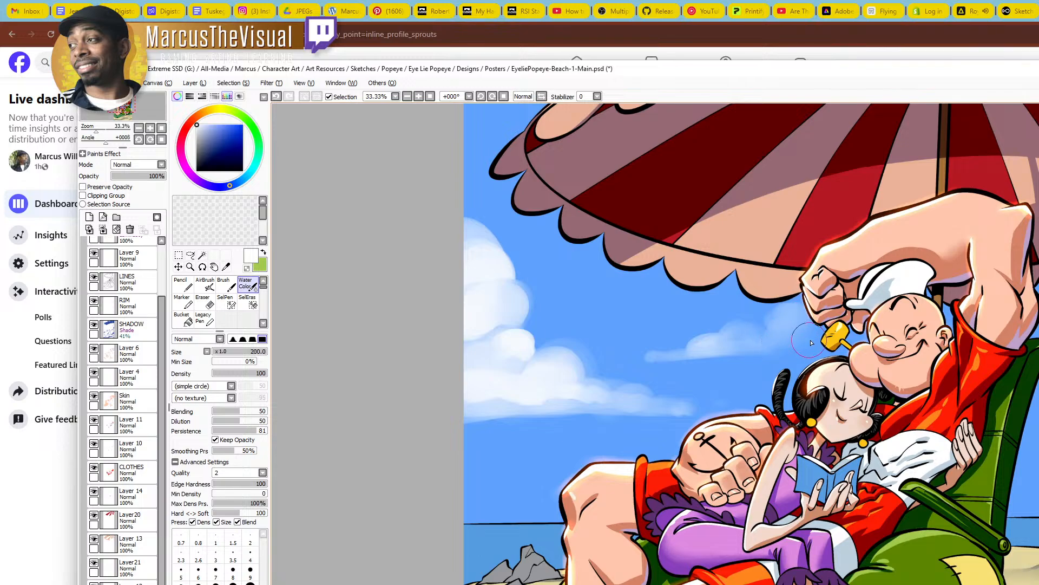
key("bracketleft")
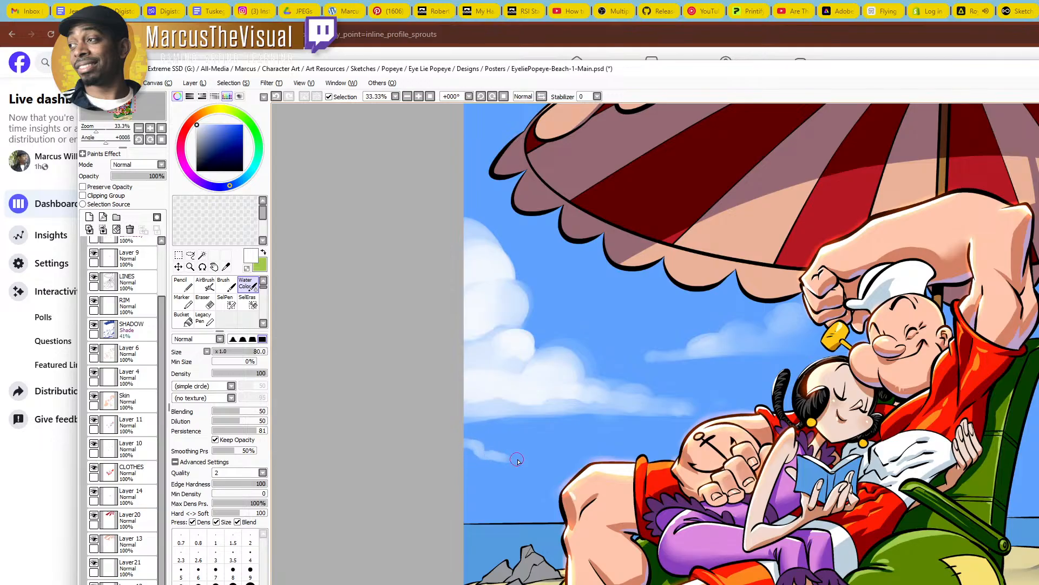
mouse_move(525, 460)
left_mouse_down()
mouse_move(455, 455)
mouse_move(464, 449)
left_mouse_up()
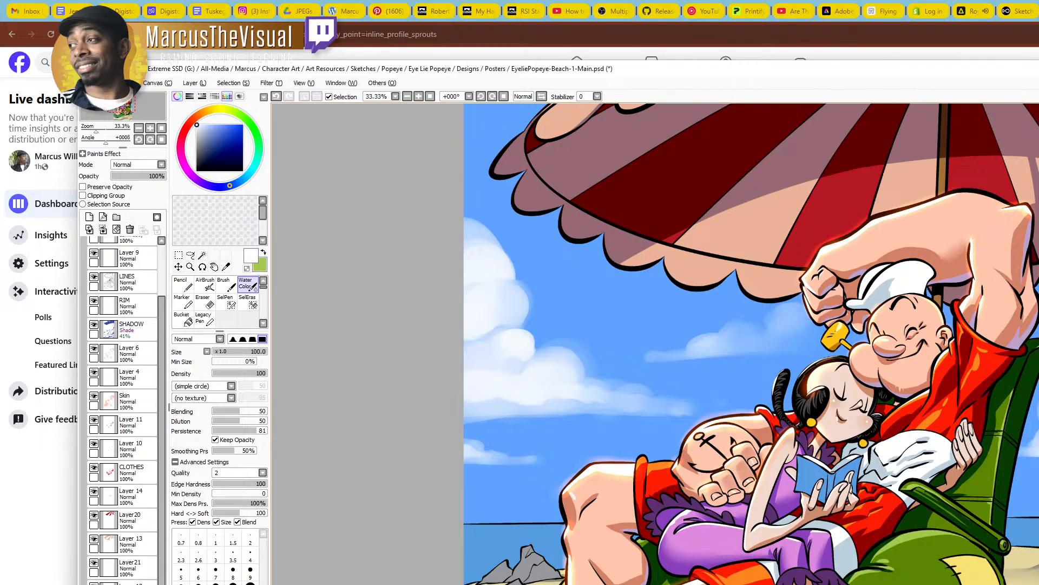
Paint a white cloud in the sky's upper-left corner beside the umbrella with a Water Color brush up to size 250
left_click_drag(822, 399, 736, 405)
key("ctrl+space")
scroll(737, 405, "down", 1)
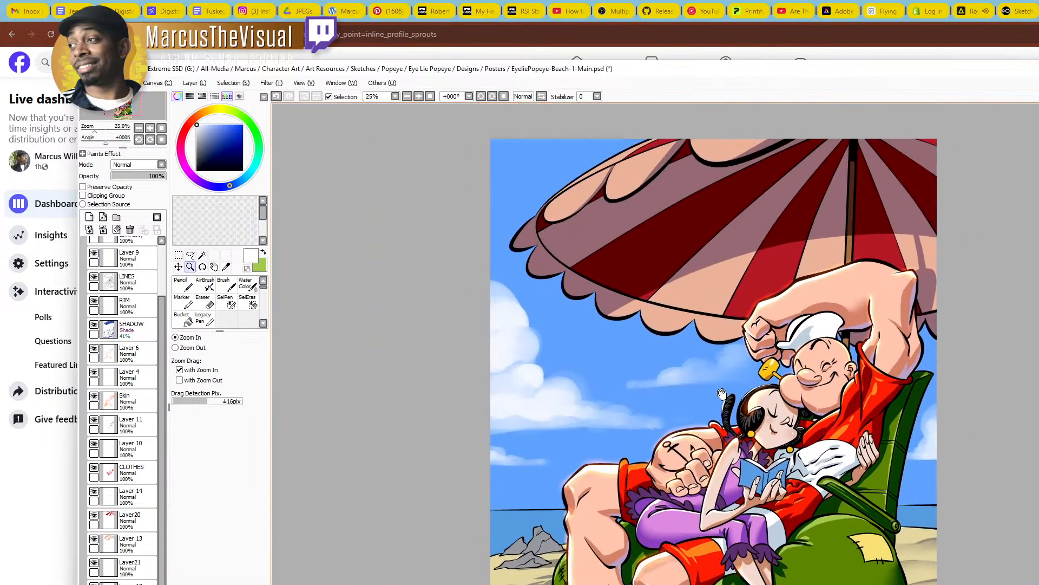
left_click_drag(659, 346, 664, 393)
key("c")
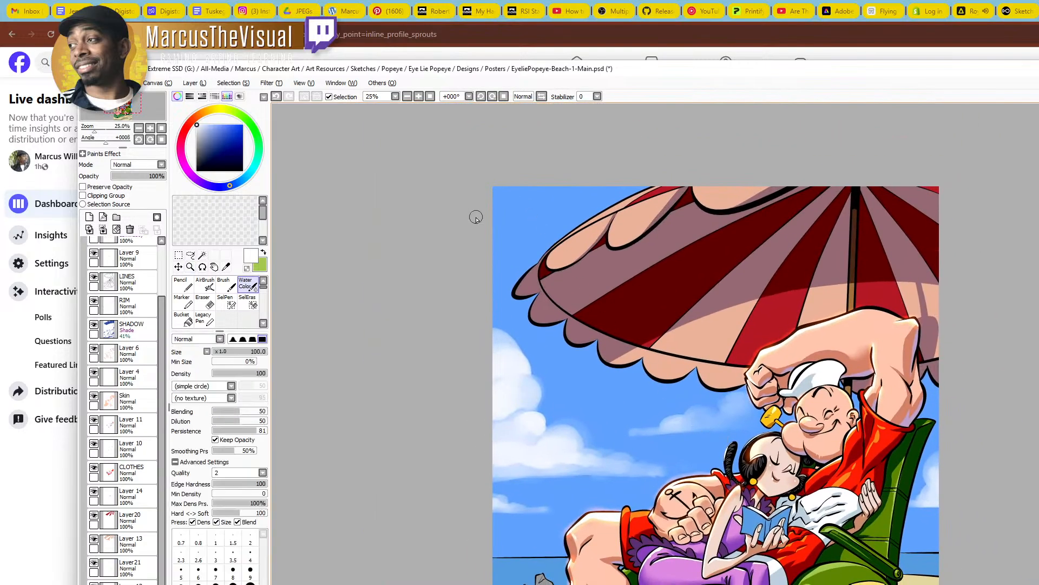
key("]")
mouse_move(487, 210)
left_mouse_down()
mouse_move(500, 235)
mouse_move(486, 213)
mouse_move(506, 229)
mouse_move(515, 207)
mouse_move(498, 213)
mouse_move(486, 239)
mouse_move(510, 237)
mouse_move(501, 251)
mouse_move(510, 235)
mouse_move(504, 248)
mouse_move(532, 258)
mouse_move(516, 261)
mouse_move(557, 256)
mouse_move(492, 260)
mouse_move(551, 260)
mouse_move(515, 270)
left_mouse_up()
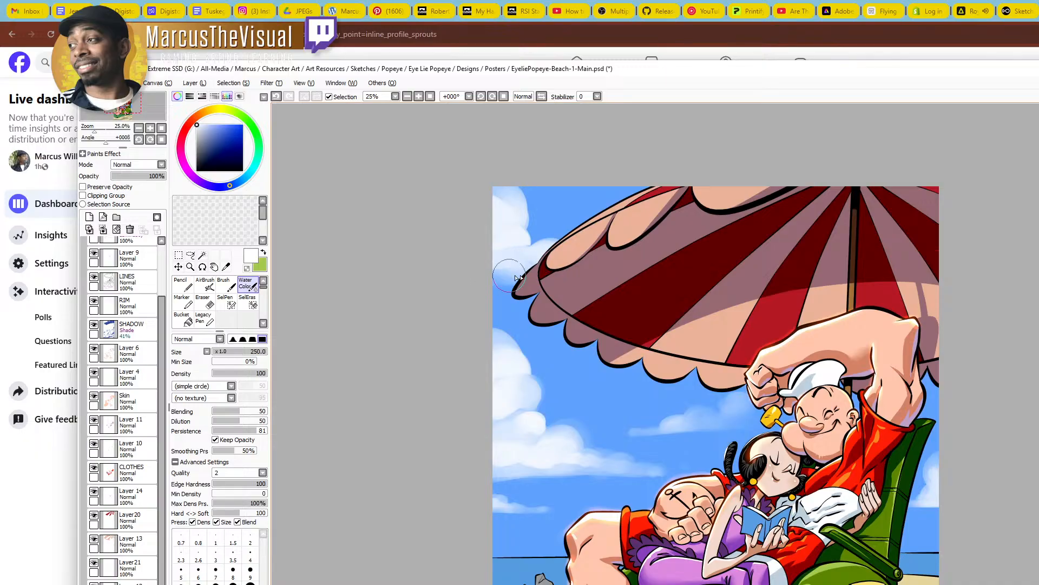
Paint white puffs behind the umbrella's upper edge at brush size 200 and add fuller puffs to the cloud beside the fist
key("bracketleft")
key("bracketleft")
key("bracketleft")
key("bracketleft")
left_click_drag(600, 220, 622, 208)
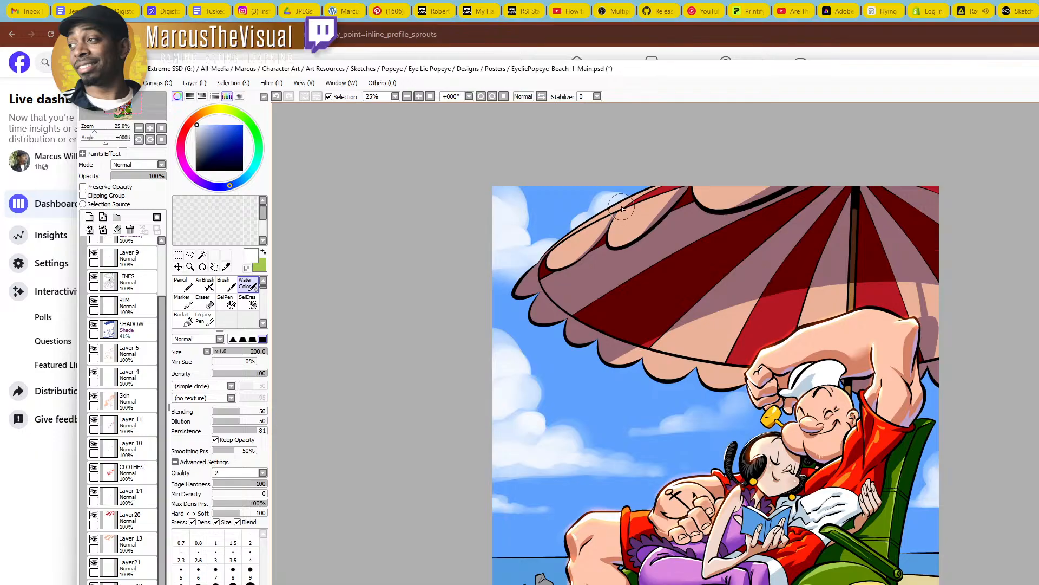
mouse_move(739, 400)
left_mouse_down()
mouse_move(747, 388)
mouse_move(736, 417)
left_mouse_up()
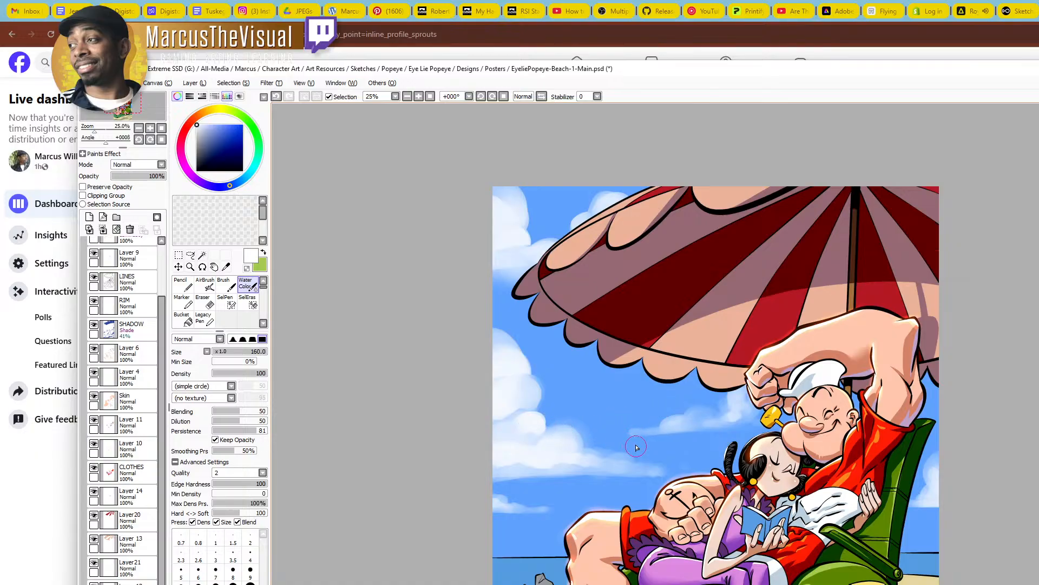
Erase part of the small cloud's tail to thin it, and blend its puffs with the Water Color brush at size 60
left_click(645, 469, "ctrl")
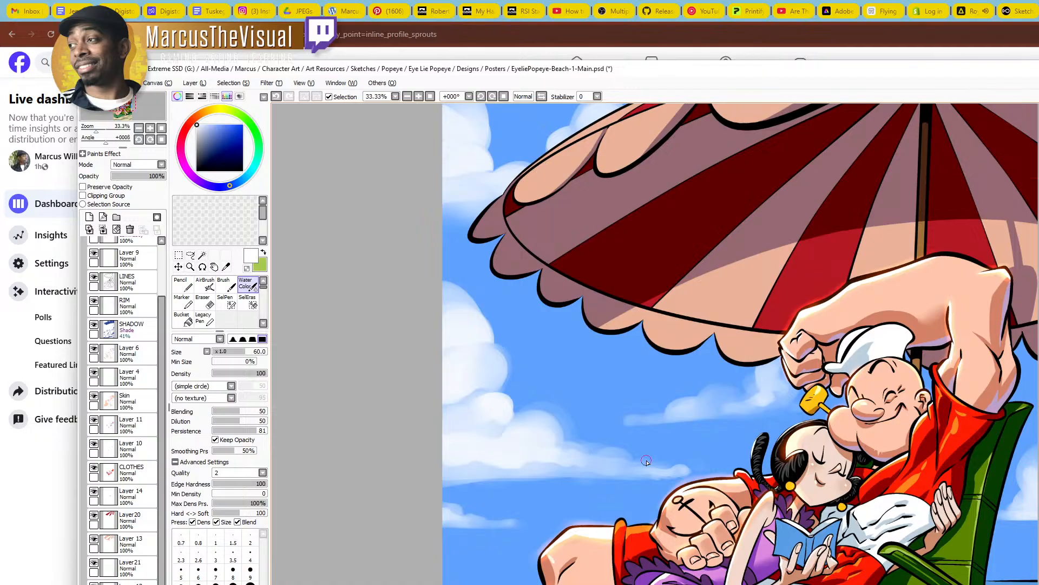
key("e")
scroll(639, 430, "up", 3)
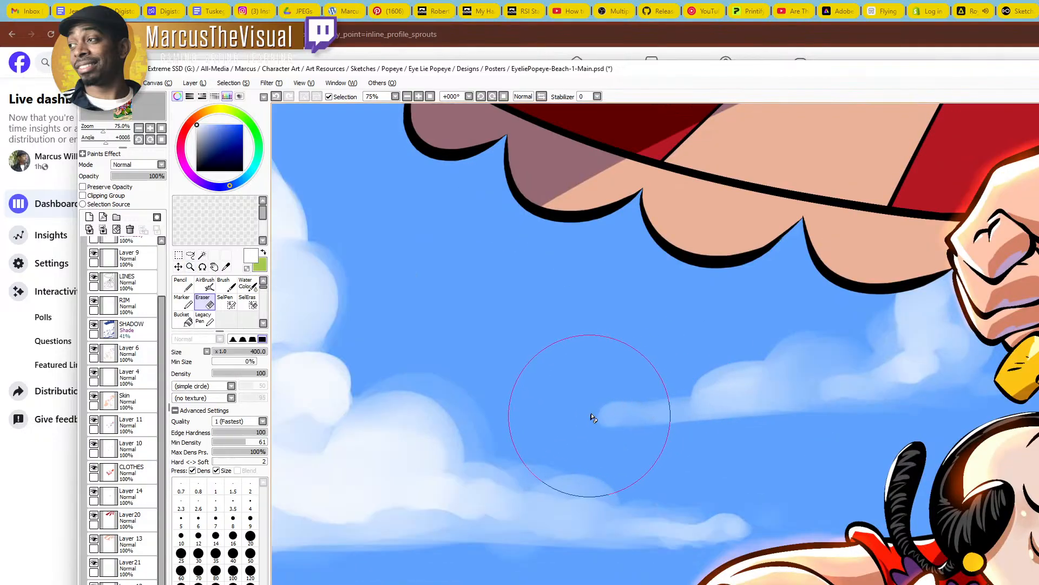
mouse_move(622, 401)
left_mouse_down()
mouse_move(685, 400)
mouse_move(687, 381)
mouse_move(690, 399)
mouse_move(712, 365)
mouse_move(695, 398)
mouse_move(719, 357)
mouse_move(691, 404)
mouse_move(648, 418)
mouse_move(663, 411)
mouse_move(589, 414)
mouse_move(619, 402)
mouse_move(576, 428)
mouse_move(634, 402)
mouse_move(597, 414)
left_mouse_up()
key("c")
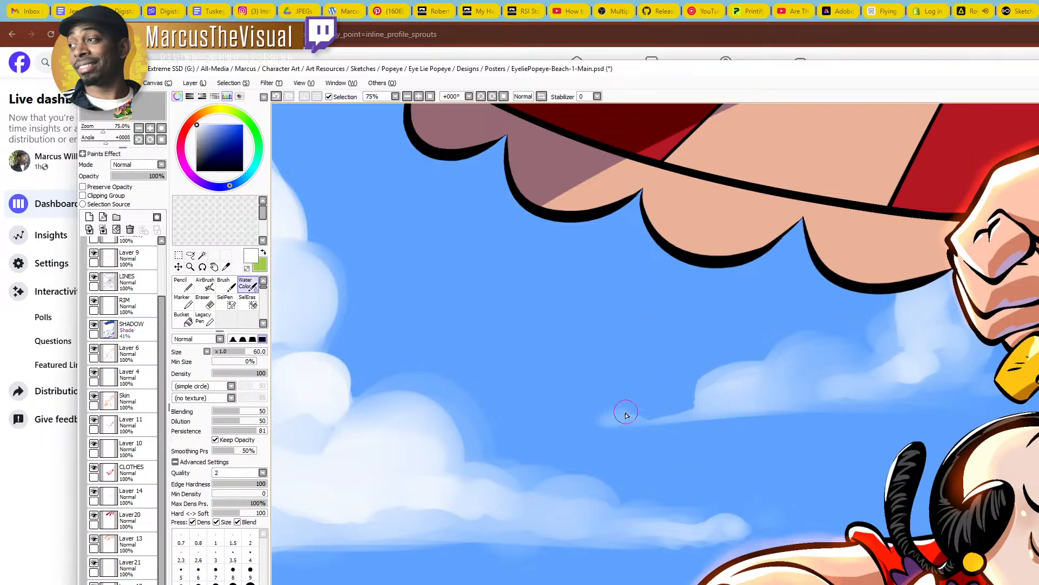
mouse_move(702, 408)
left_mouse_down()
mouse_move(697, 400)
mouse_move(715, 390)
mouse_move(705, 383)
mouse_move(805, 352)
mouse_move(871, 356)
mouse_move(892, 399)
mouse_move(994, 386)
mouse_move(995, 358)
mouse_move(989, 374)
mouse_move(818, 378)
mouse_move(765, 395)
mouse_move(790, 351)
mouse_move(782, 346)
left_mouse_up()
Reduce the Pencil brush size and draw a small white bird in the sky below the large cloud
key("z")
scroll(952, 364, "down", 4)
left_click(572, 394)
left_click(573, 396)
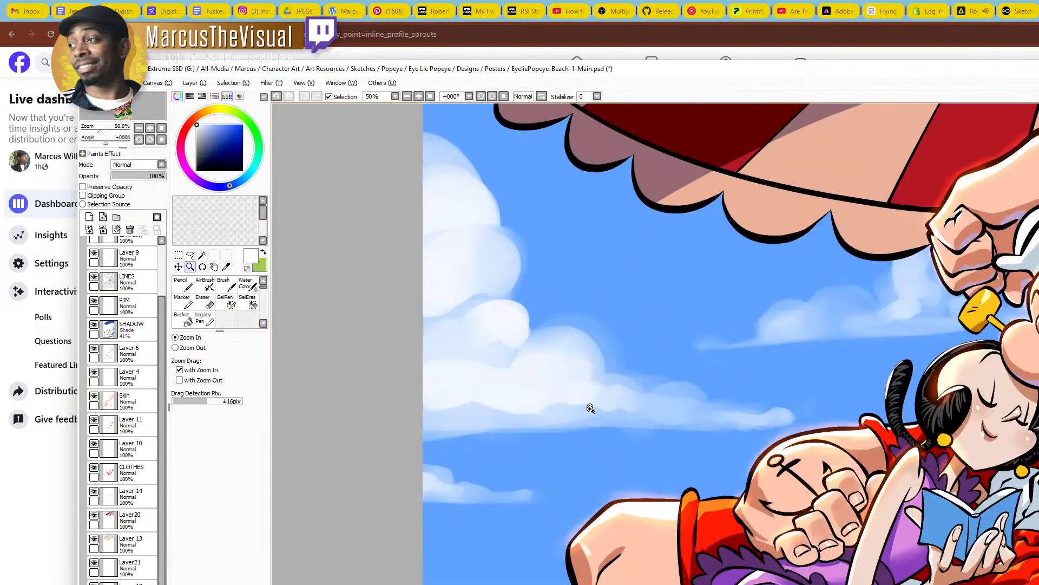
left_click_drag(609, 471, 633, 432)
key("n")
key("bracketleft")
key("bracketleft")
key("bracketleft")
key("bracketleft")
key("bracketleft")
key("bracketleft")
key("bracketleft")
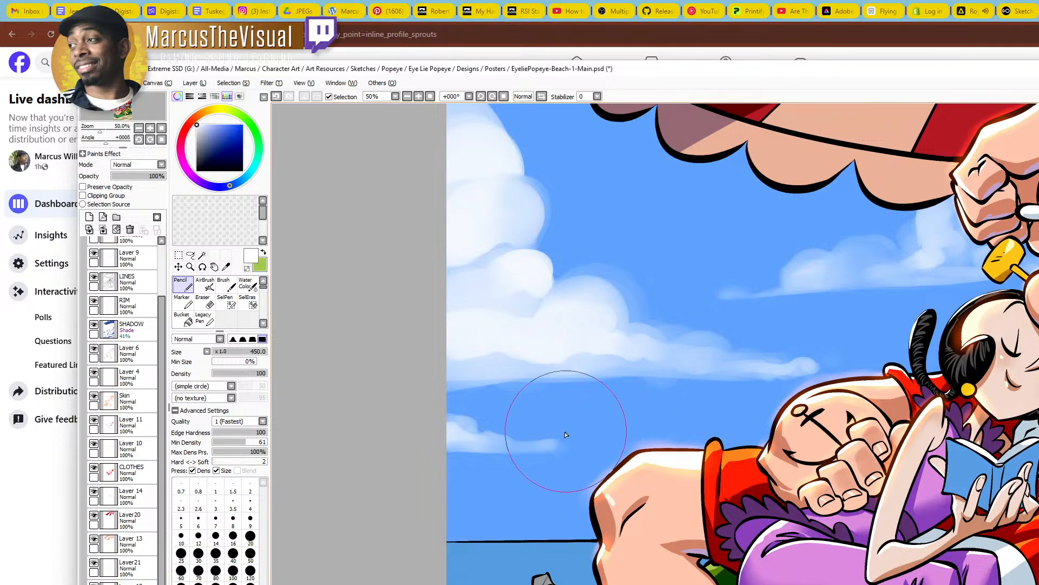
mouse_move(563, 397)
left_mouse_down()
mouse_move(577, 412)
mouse_move(597, 387)
left_mouse_up()
Draw four more small white birds around the first one with the Pencil
key("z")
left_click(683, 365, "alt")
left_click(692, 358, "alt")
left_click(697, 353, "alt")
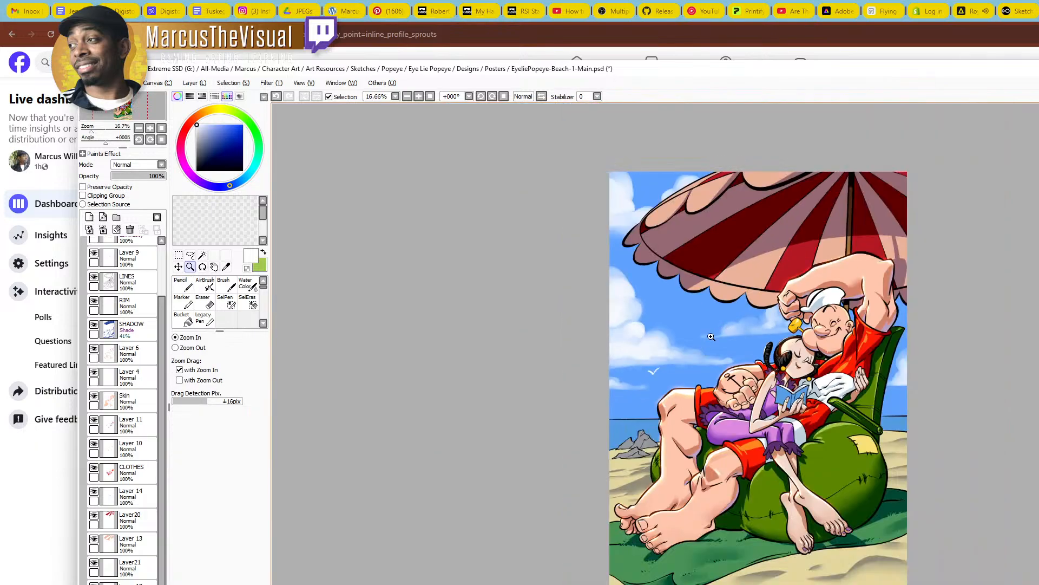
left_click(656, 378)
left_click(656, 379)
left_click(656, 378)
left_click(657, 378)
key("n")
mouse_move(626, 372)
left_mouse_down()
mouse_move(637, 383)
mouse_move(647, 369)
mouse_move(693, 377)
mouse_move(703, 357)
left_mouse_up()
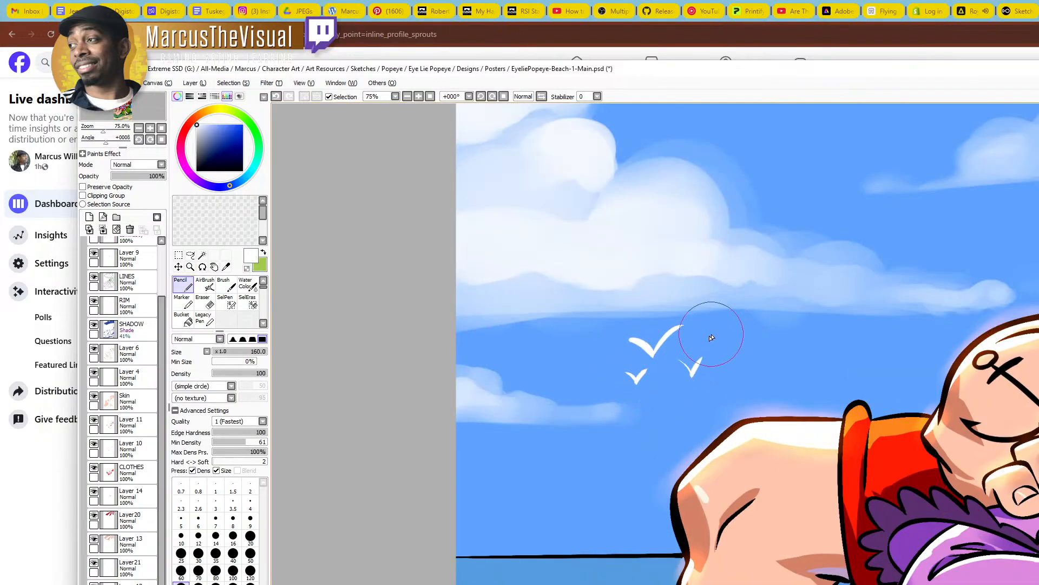
mouse_move(701, 307)
left_mouse_down()
mouse_move(720, 335)
mouse_move(742, 306)
left_mouse_up()
mouse_move(745, 350)
left_mouse_down()
mouse_move(756, 364)
mouse_move(771, 341)
left_mouse_up()
Select the sea areas on both sides of the characters on the LINES layer with the Magic Wand
key("z")
left_click(776, 343, "alt")
left_click(785, 335, "alt")
left_click(792, 332, "alt")
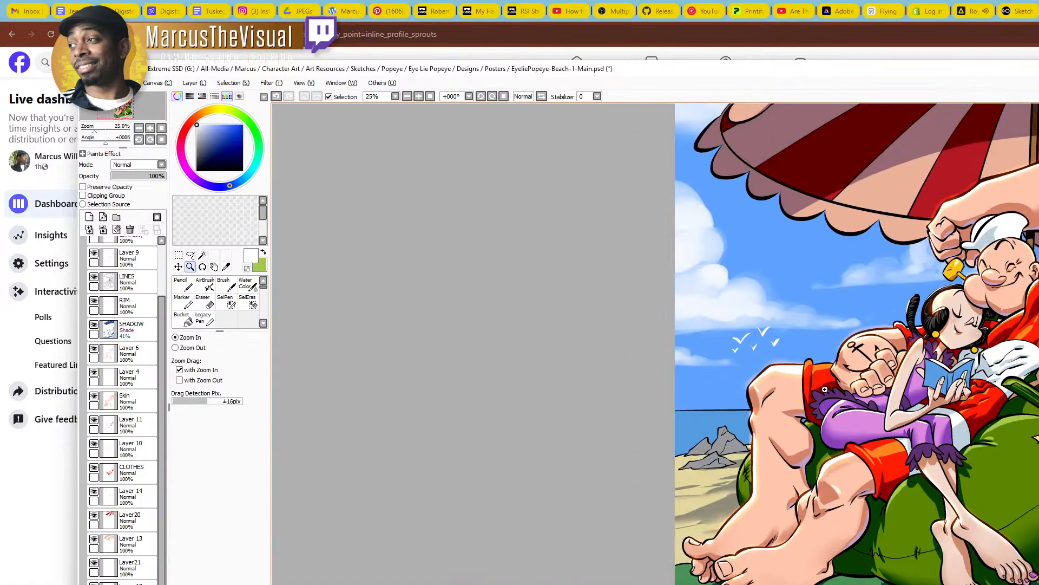
left_click_drag(886, 392, 705, 410)
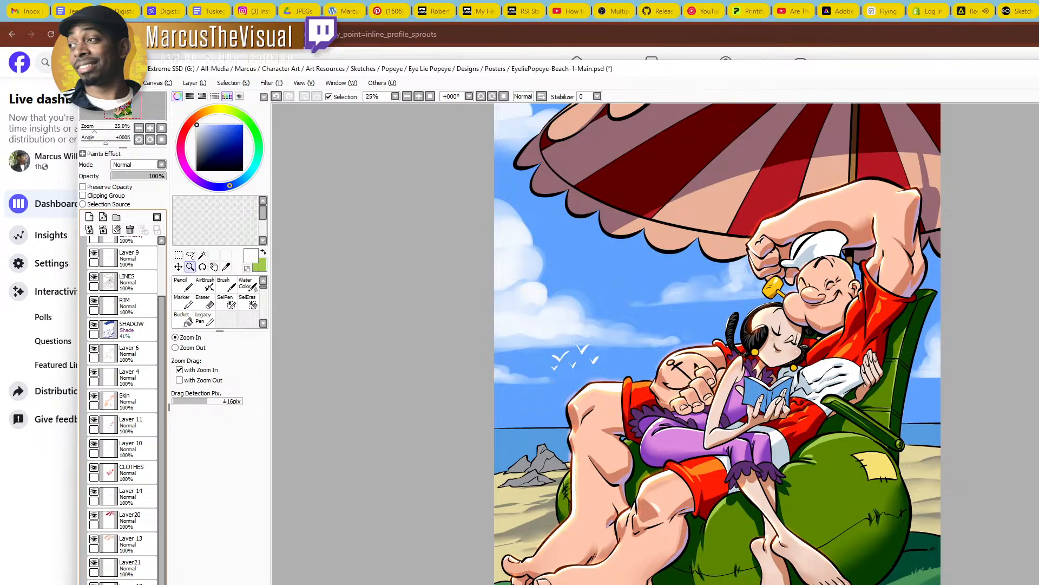
scroll(121, 412, "down", 1)
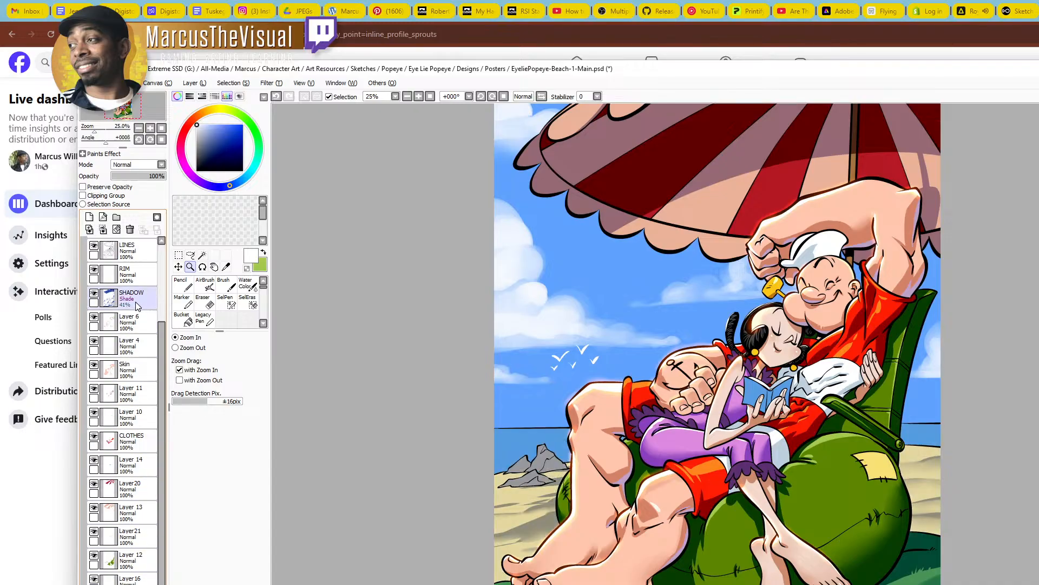
left_click(127, 250)
key("w")
left_click(525, 445)
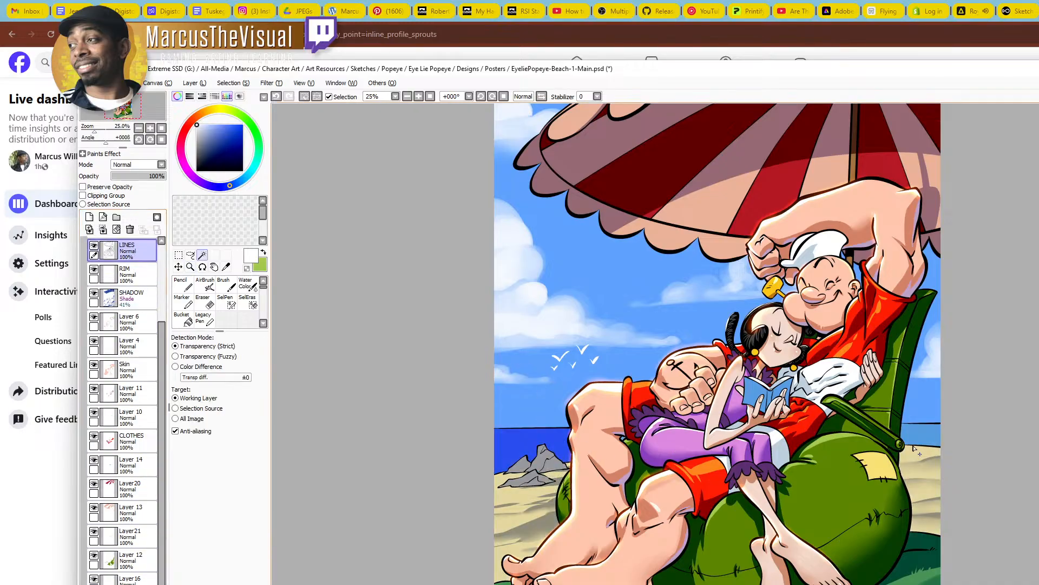
left_click(913, 444)
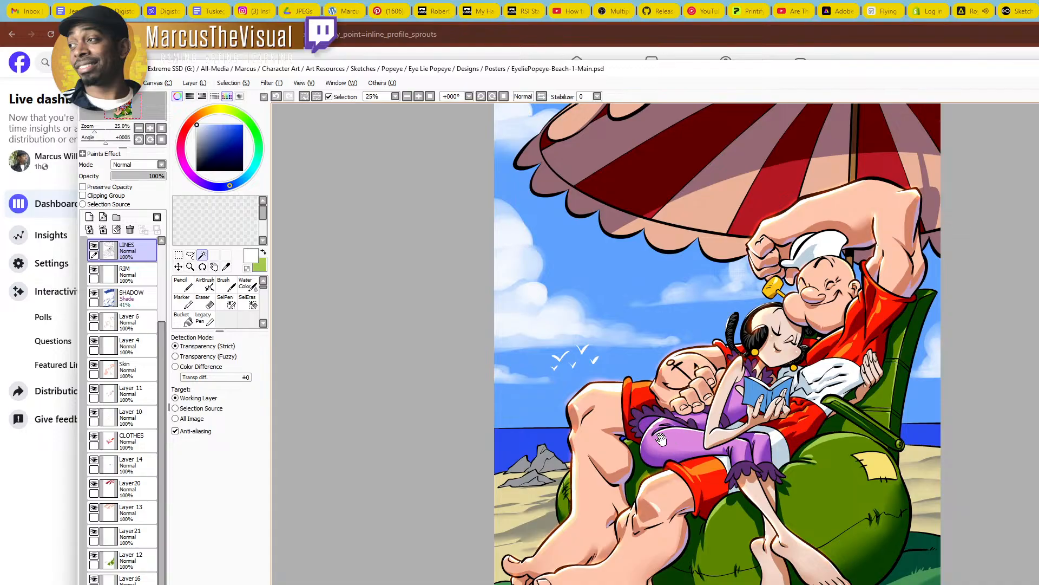
Set the SHADOW layer to Normal mode at 100% opacity and sample its dark blue colour
left_click_drag(661, 438, 664, 474)
left_click(655, 489, "ctrl+alt")
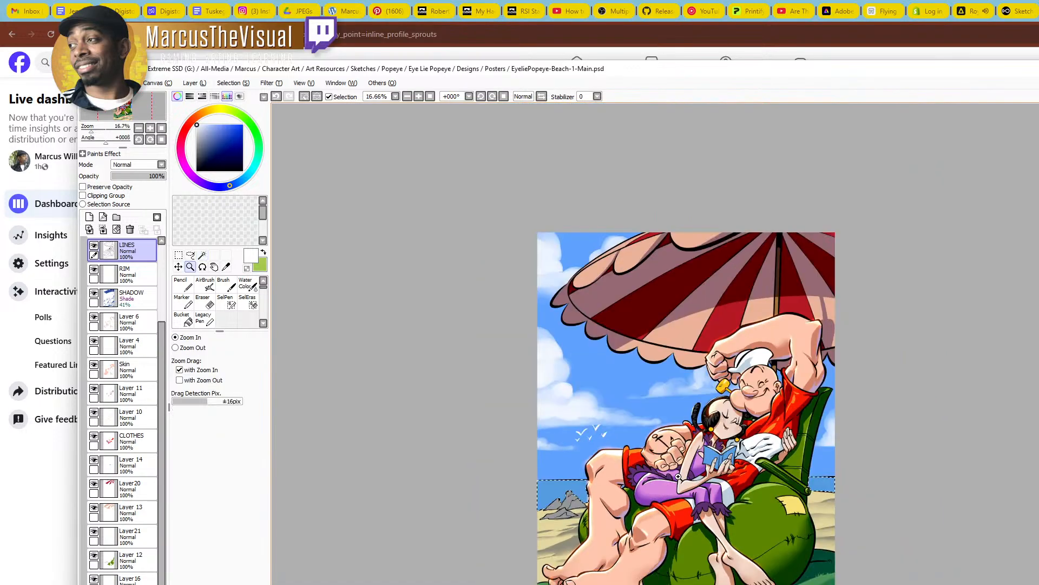
left_click(617, 496)
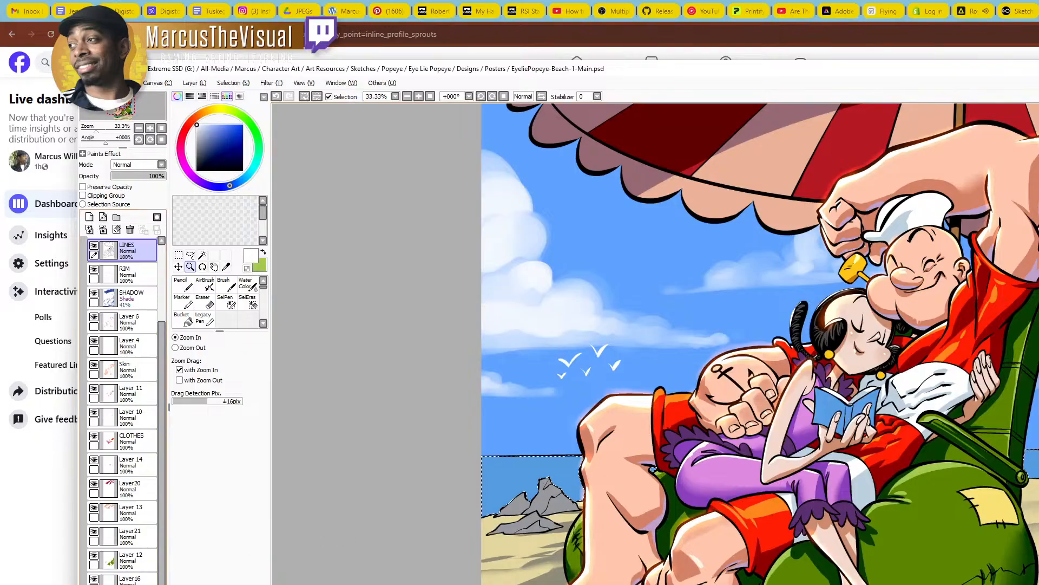
left_click(125, 305)
left_click_drag(403, 536, 518, 448)
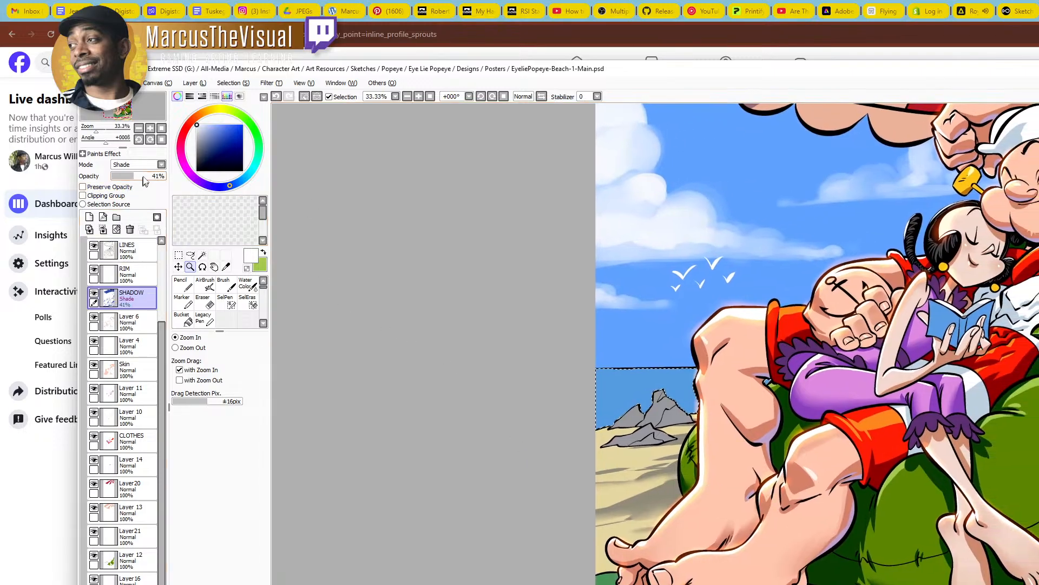
left_click(160, 164)
left_click(151, 171)
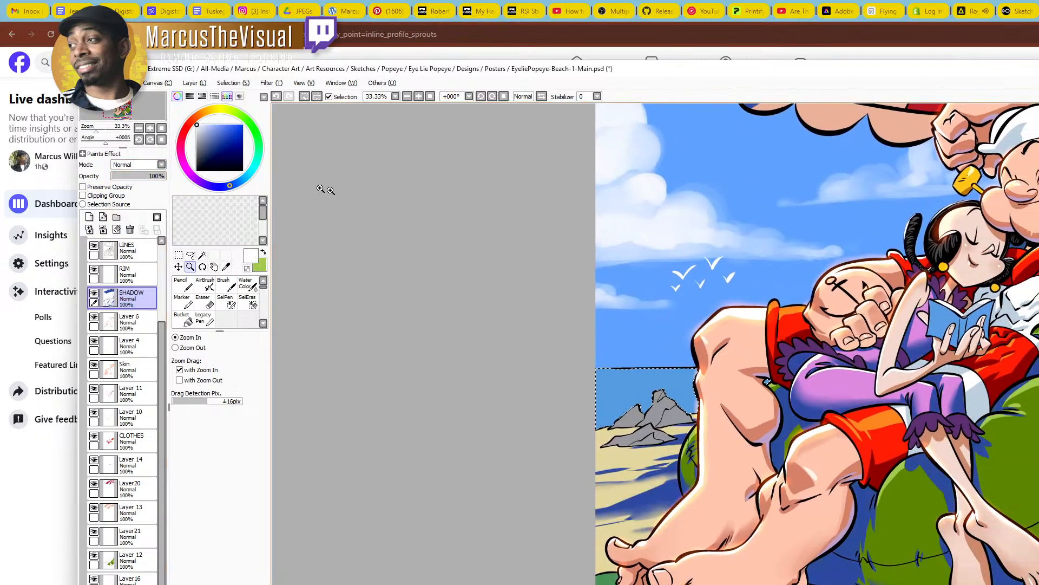
Set the SHADOW layer to Shade mode at 41% opacity
left_click(149, 165)
left_click(135, 208)
left_click(129, 176)
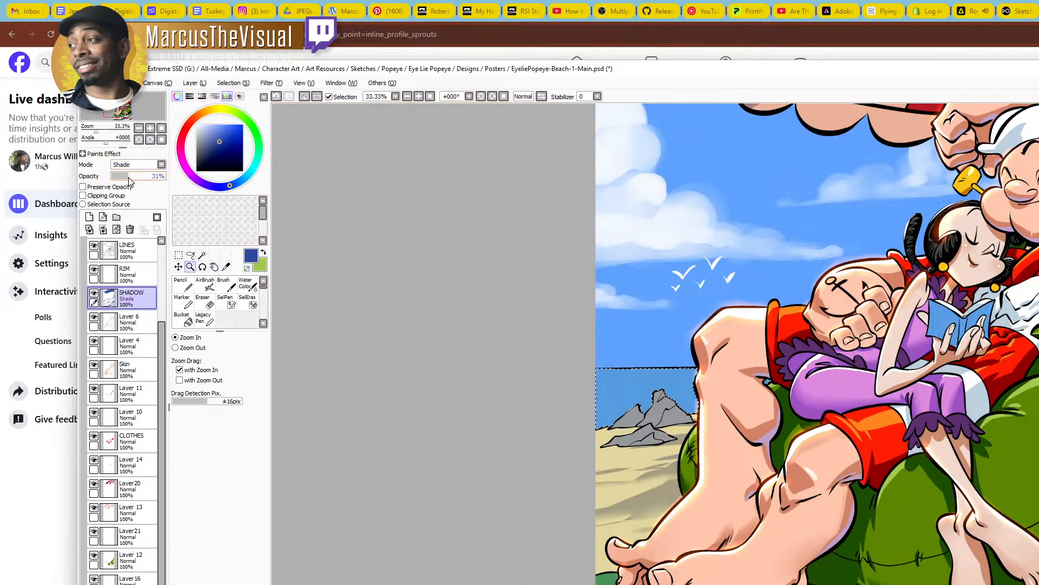
left_click_drag(129, 179, 132, 180)
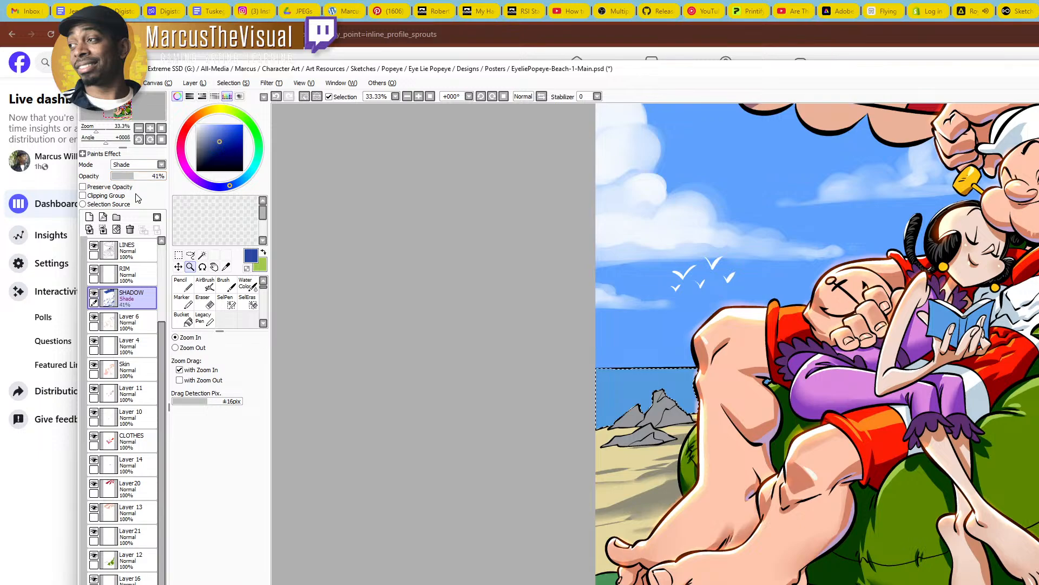
Shade the sea behind the rocks dark blue with the Water Color brush at size 300
key("c")
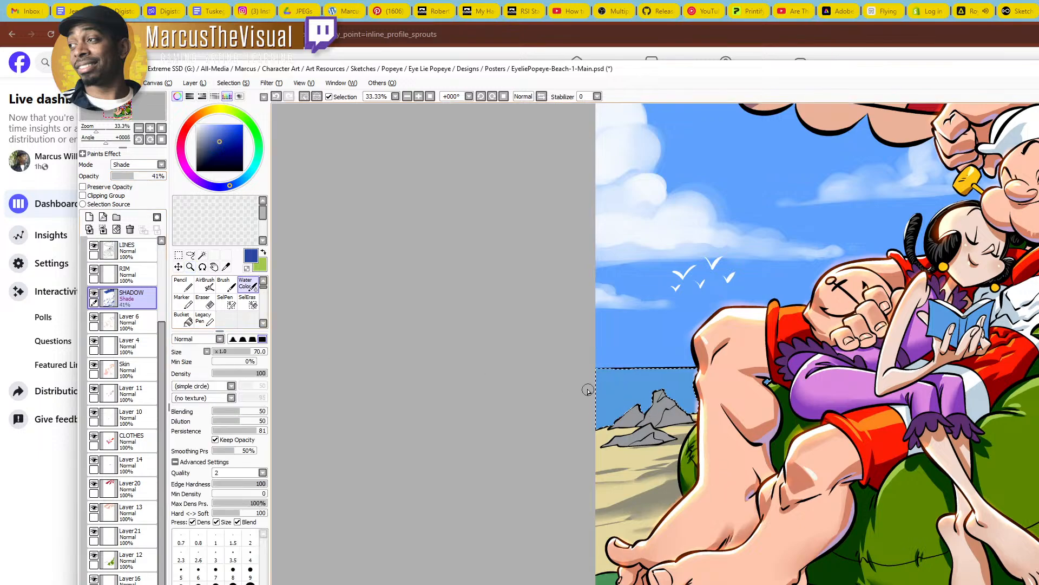
key("]")
key("]")
key("]")
key("]")
key("]")
key("]")
key("]")
left_click_drag(547, 425, 690, 405)
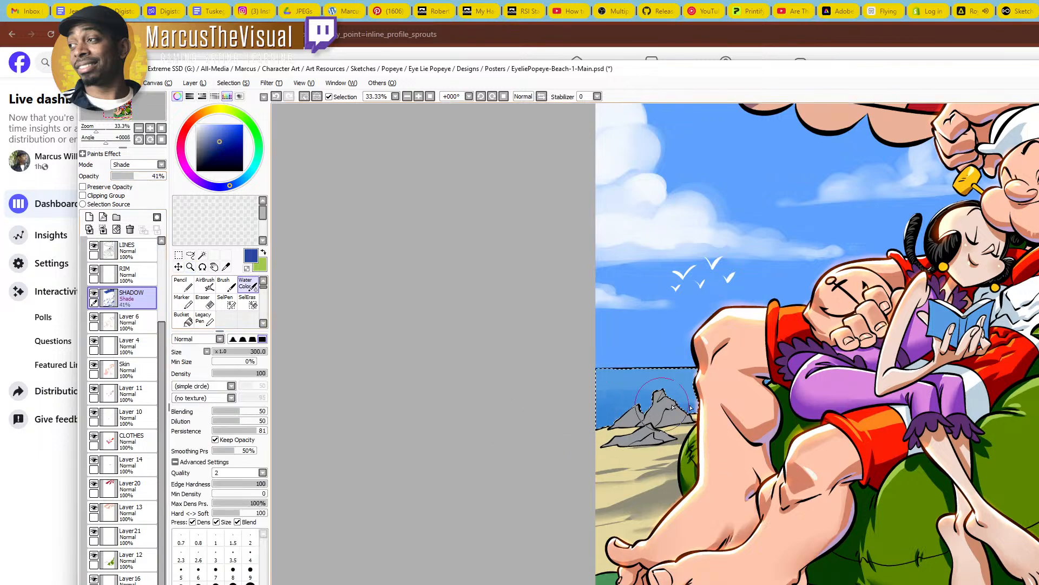
left_click_drag(519, 411, 765, 403)
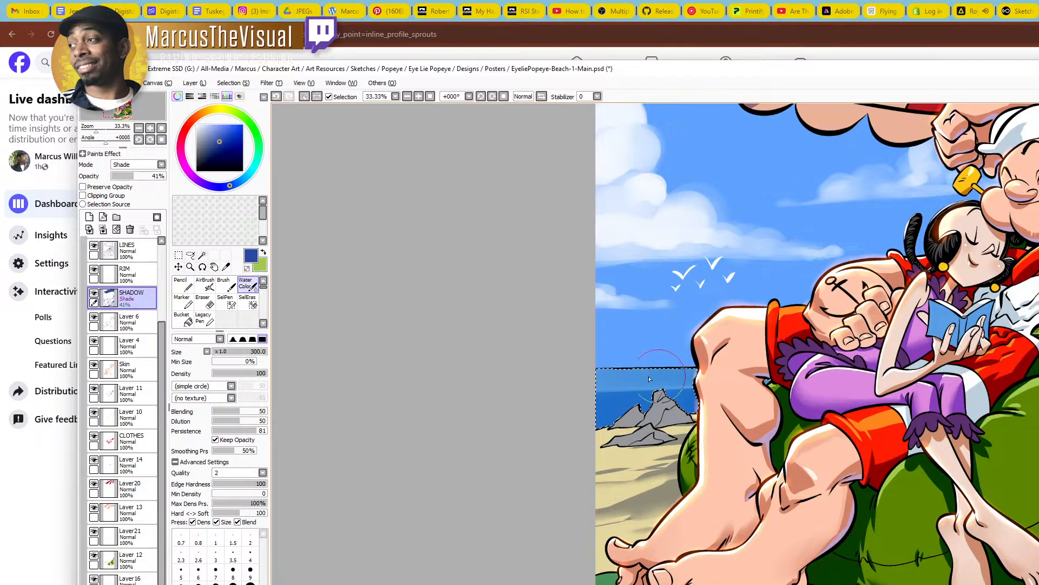
mouse_move(478, 395)
left_mouse_down()
mouse_move(745, 396)
mouse_move(543, 365)
left_mouse_up()
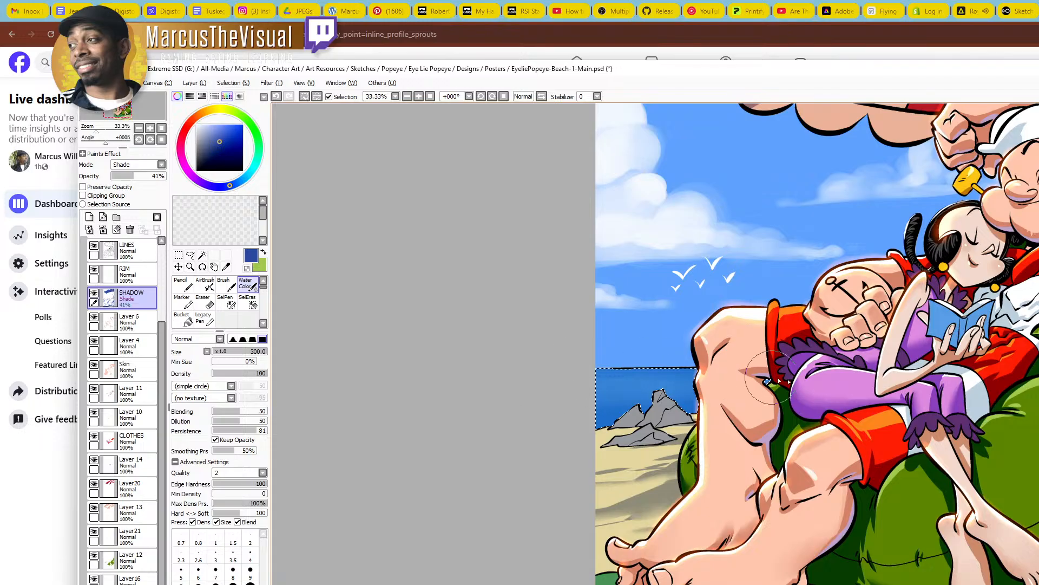
Shade the sea behind the chair in the same dark blue
left_click_drag(833, 375, 576, 376)
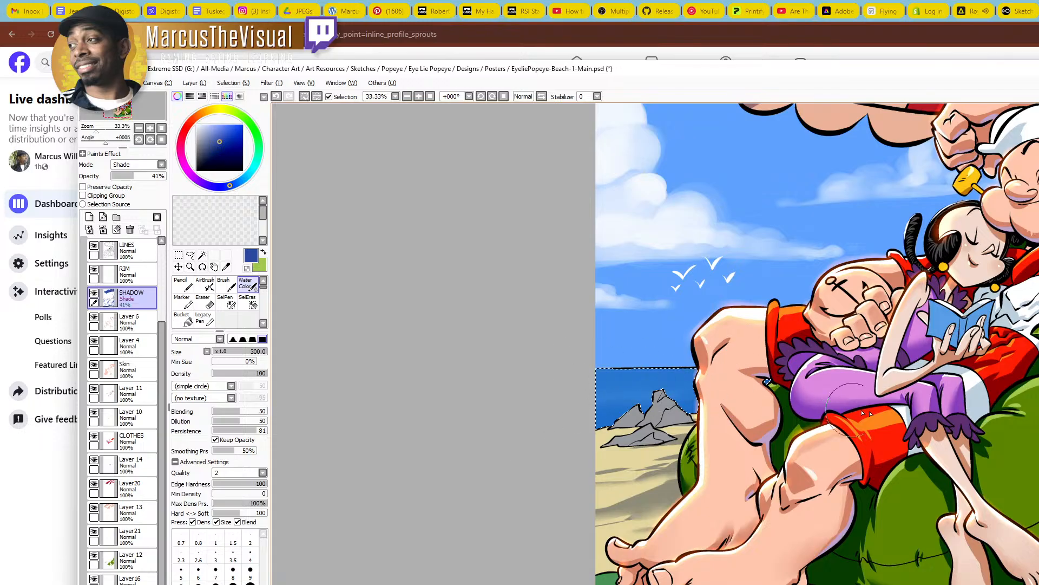
left_click_drag(954, 439, 720, 463)
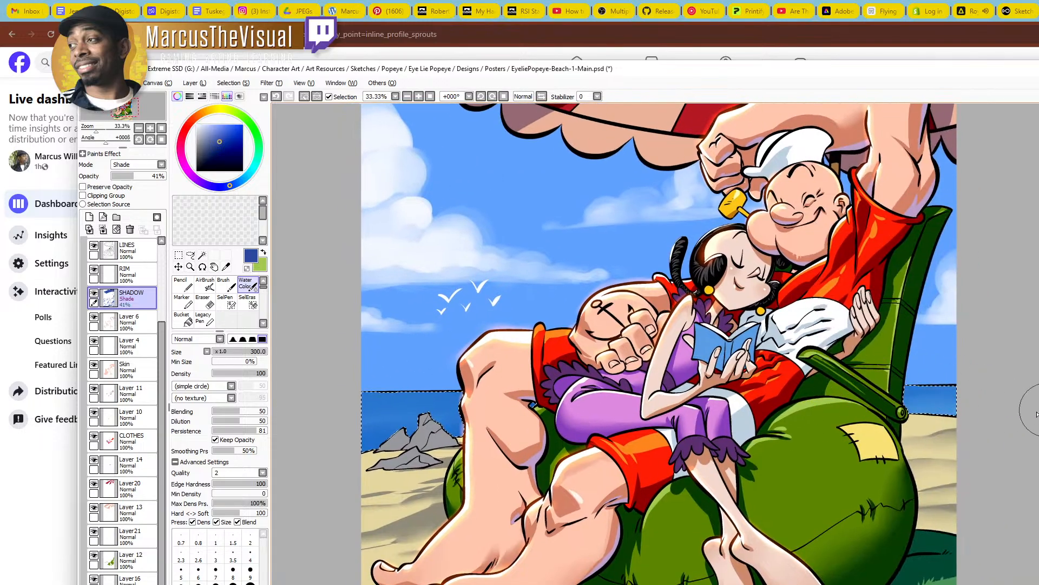
left_click_drag(915, 398, 892, 411)
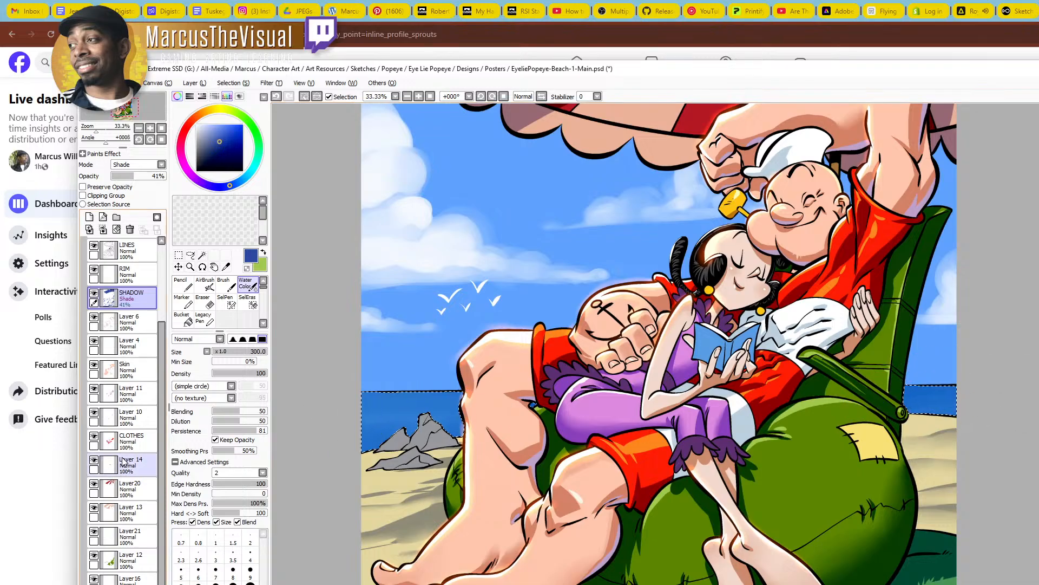
Make the RIM layer active and choose a pale cyan as the drawing colour
left_click(130, 275)
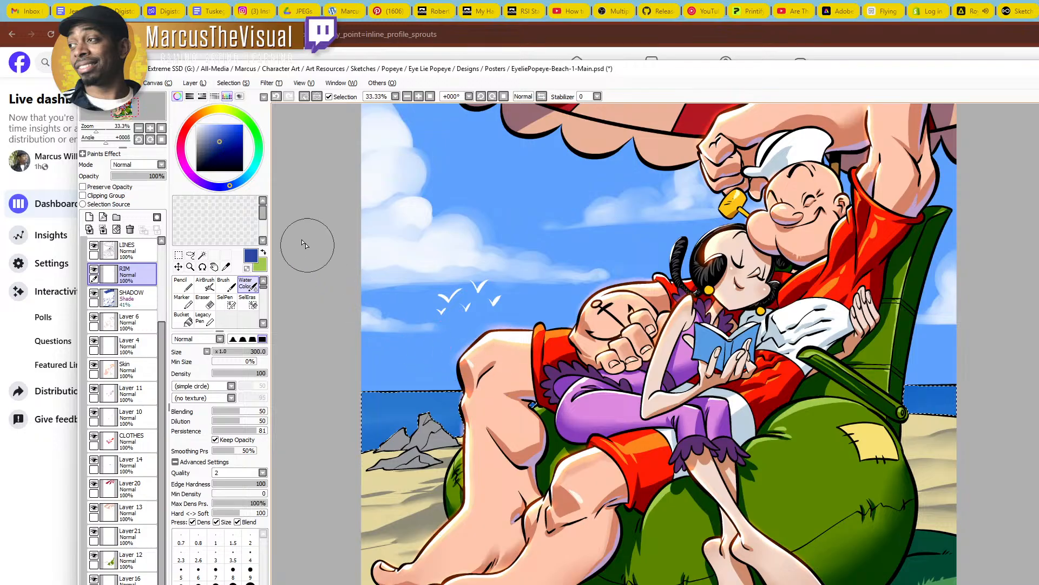
left_click(263, 252)
left_click(197, 125)
left_click_drag(564, 489, 743, 425)
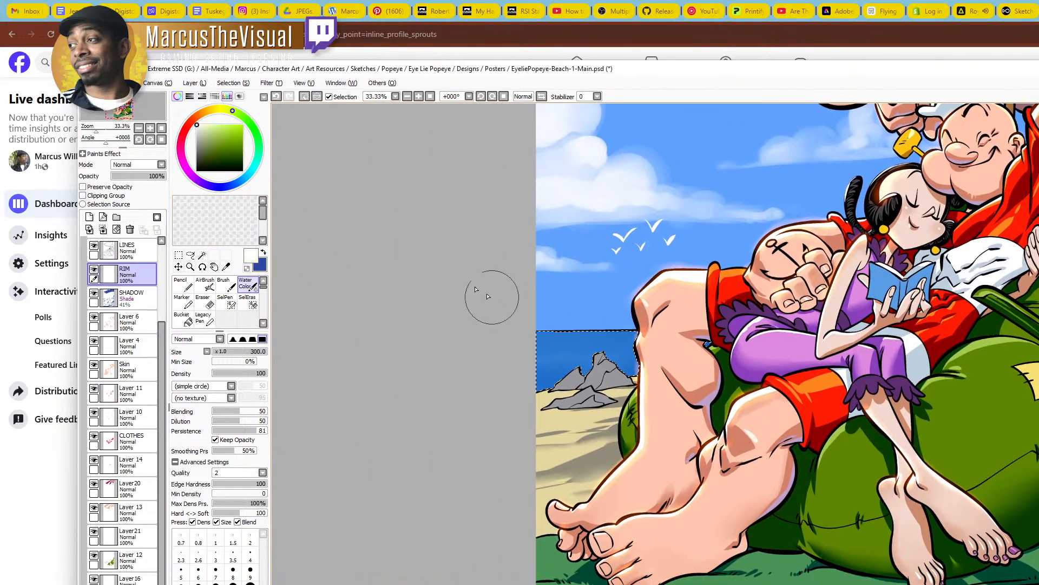
left_click(251, 173)
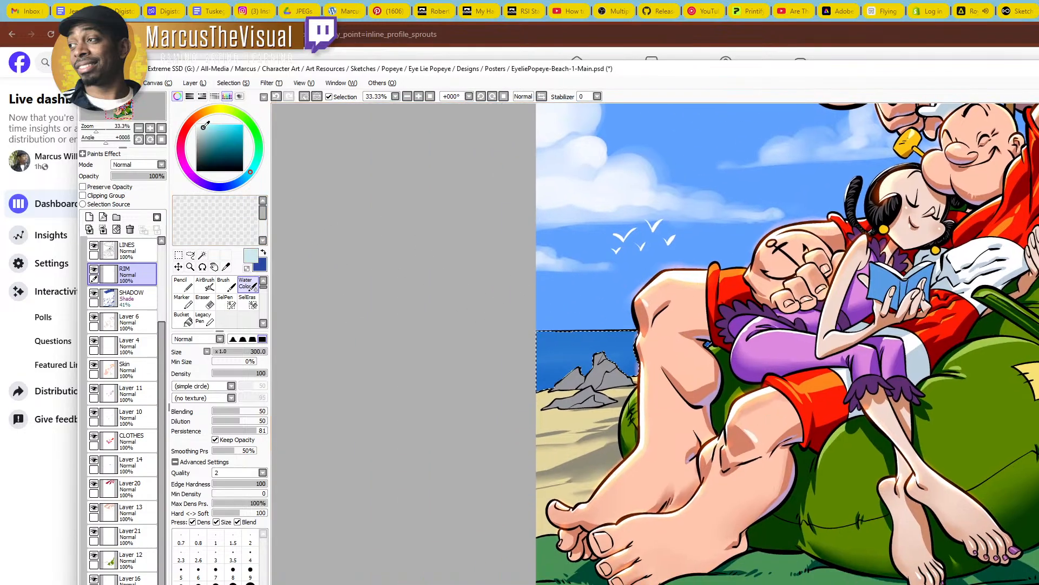
Switch to a more saturated cyan and draw thin wave lines around the rocks with the Pencil at size 100
key("n")
scroll(536, 374, "up", 2)
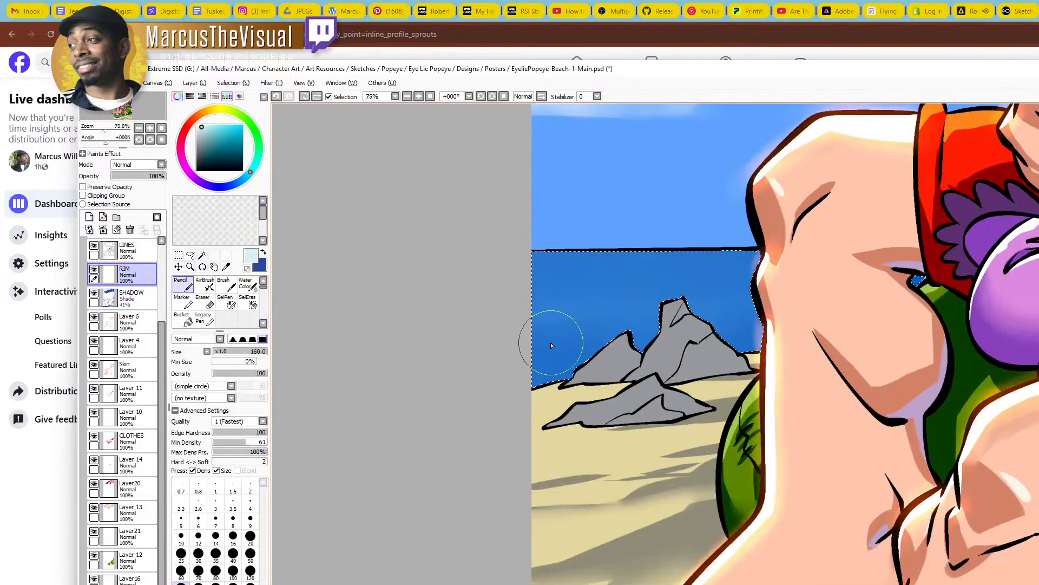
left_click_drag(498, 361, 580, 354)
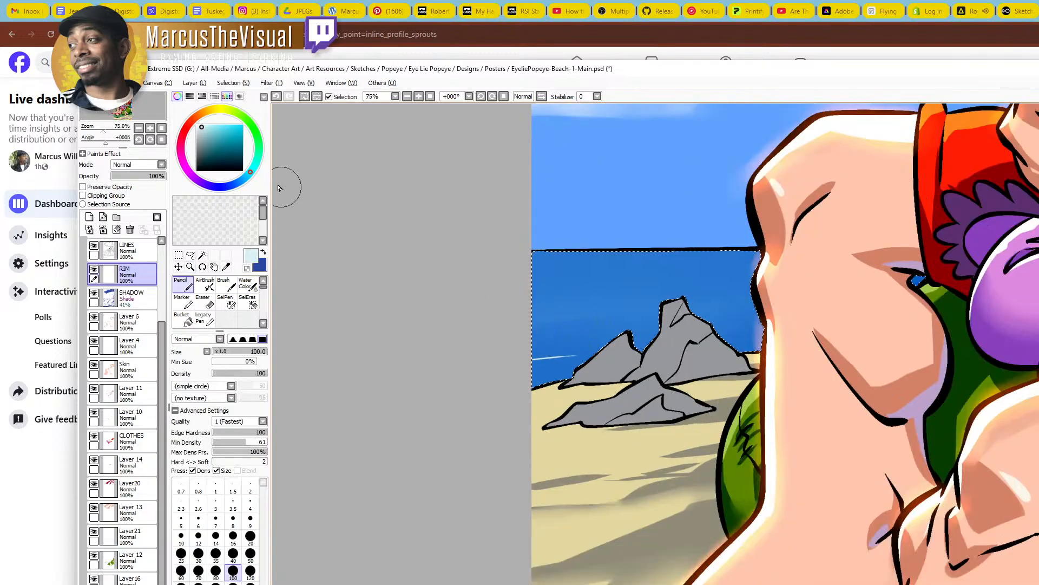
key("ctrl+z")
left_click(218, 129)
left_click_drag(499, 367, 695, 346)
mouse_move(520, 351)
left_mouse_down()
mouse_move(770, 332)
mouse_move(691, 340)
mouse_move(753, 312)
mouse_move(531, 332)
mouse_move(551, 342)
mouse_move(893, 320)
left_mouse_up()
left_click_drag(487, 317, 842, 300)
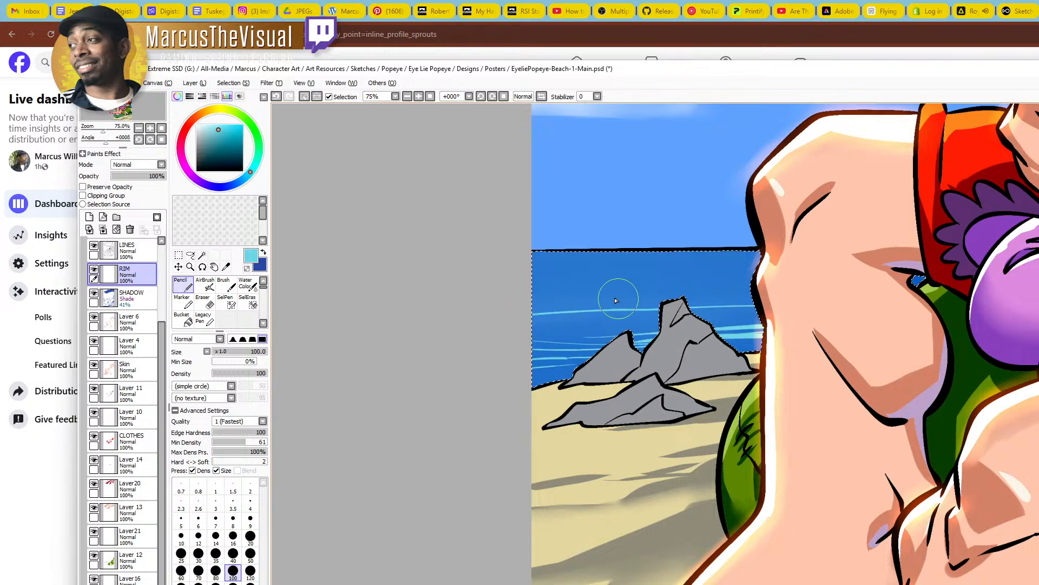
Add shorter cyan wave lines above the rocks, up towards the horizon
left_click_drag(626, 304, 751, 294)
left_click_drag(588, 291, 610, 290)
left_click_drag(640, 289, 737, 291)
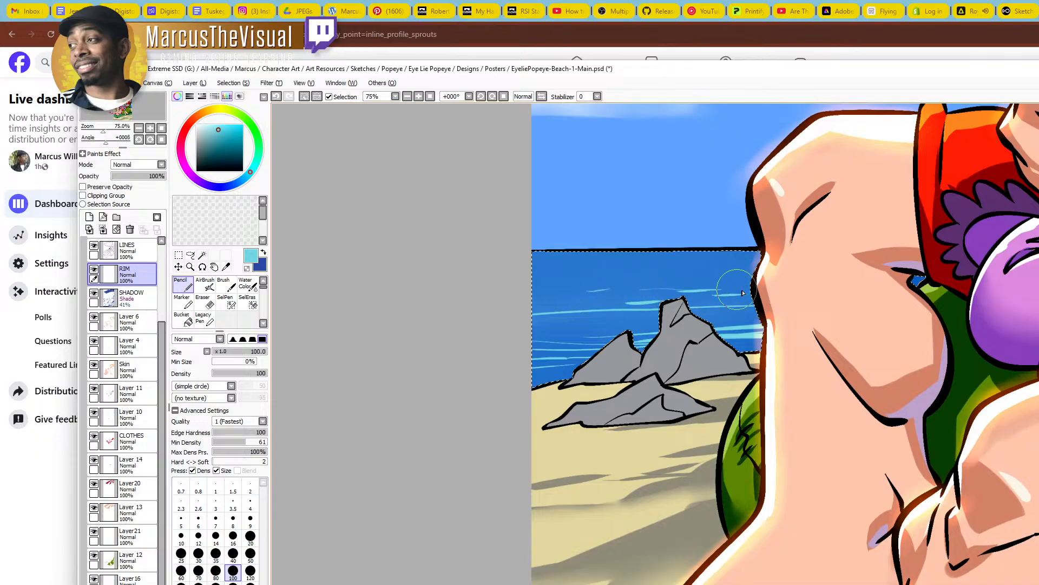
left_click_drag(531, 288, 601, 297)
left_click_drag(629, 302, 653, 299)
left_click_drag(569, 277, 750, 279)
Draw matching thin cyan wave lines across the sea behind the chair
left_click_drag(988, 314, 594, 348)
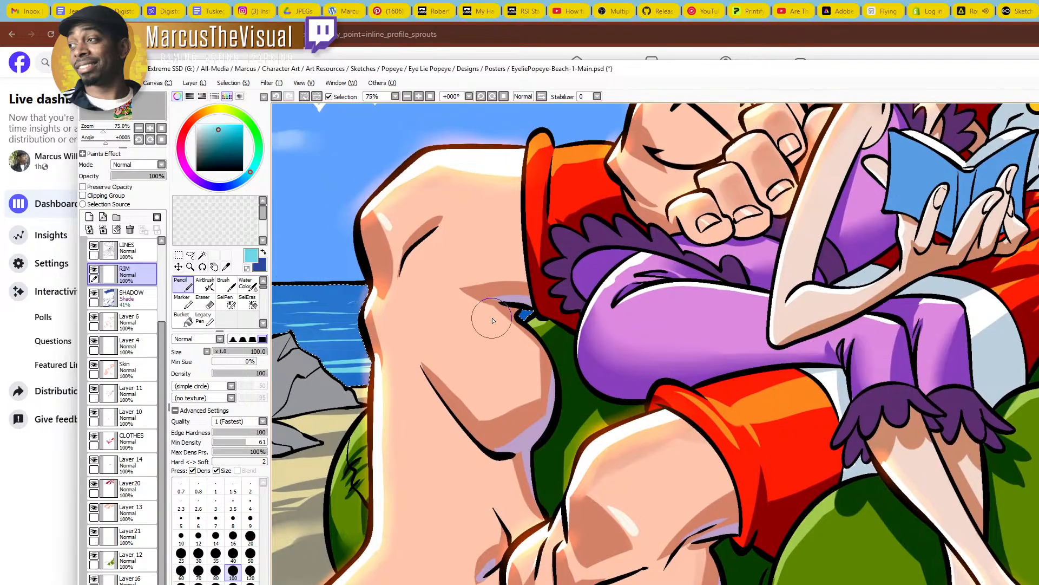
left_click_drag(932, 336, 450, 411)
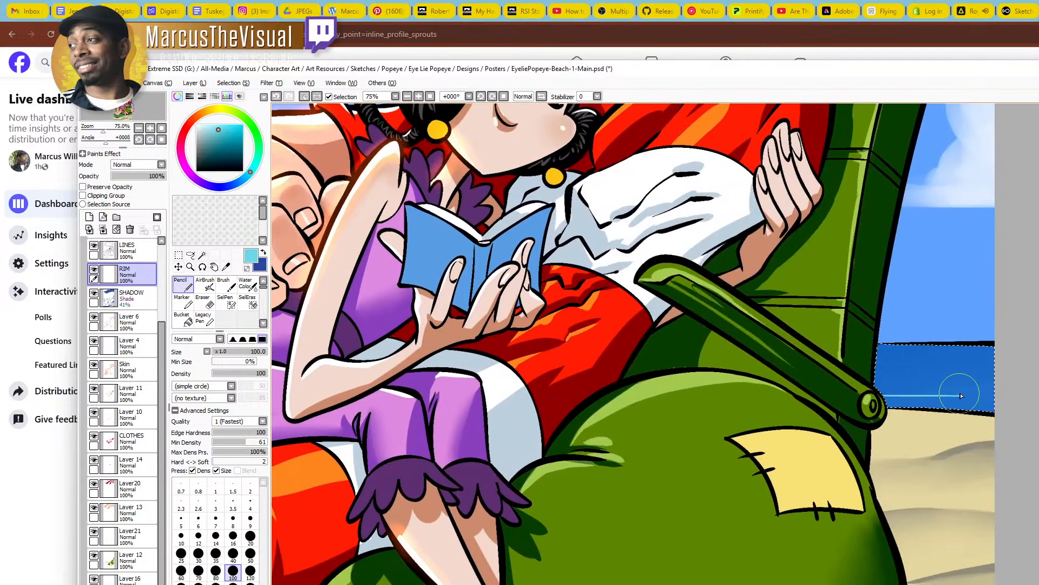
left_click_drag(866, 383, 972, 381)
left_click_drag(894, 375, 996, 369)
left_click_drag(890, 361, 896, 361)
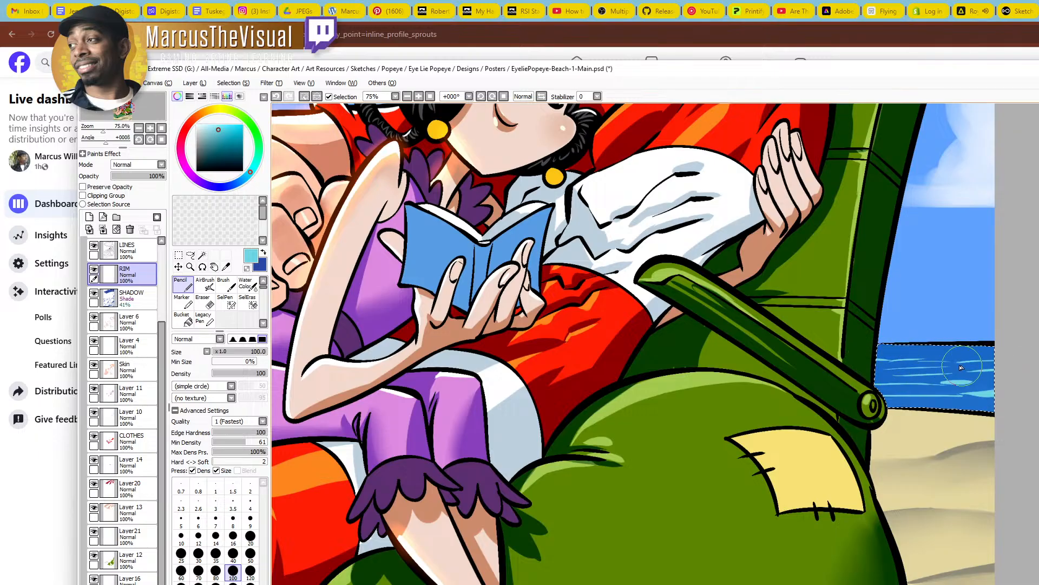
left_click_drag(973, 382, 991, 381)
Brush a soft cyan glow along the horizon on both sides with the Water Color brush at size 250
key("ctrl+space")
left_click_drag(912, 371, 940, 358)
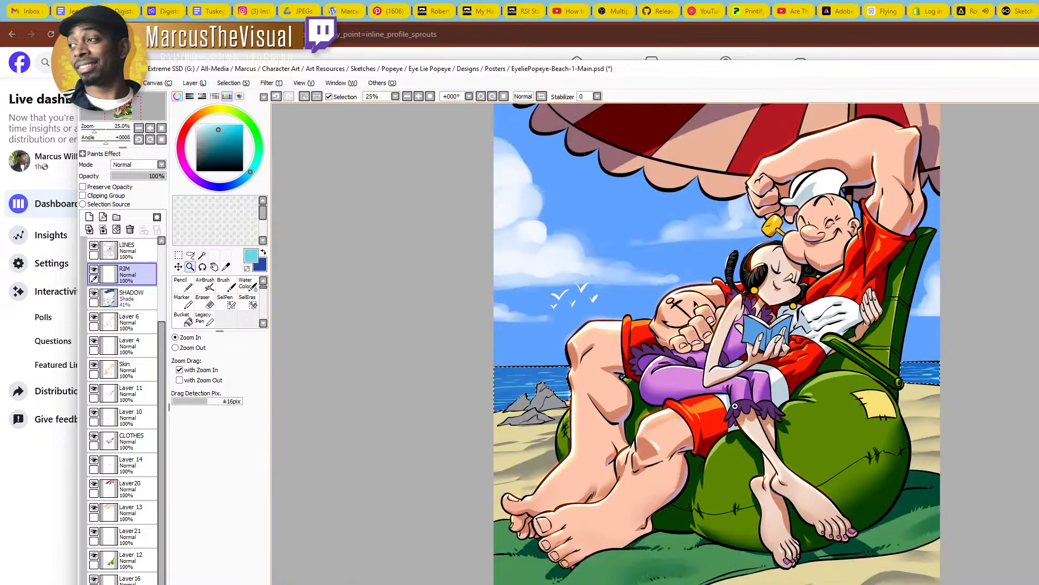
left_click(489, 384)
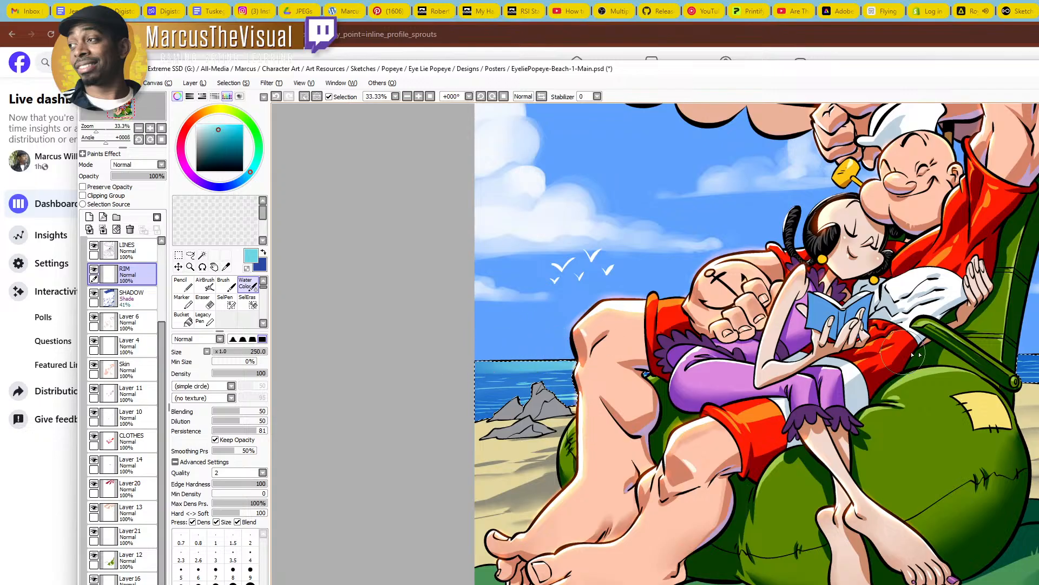
left_click_drag(1036, 352, 980, 357)
mouse_move(994, 352)
left_mouse_down()
mouse_move(950, 356)
mouse_move(1016, 347)
mouse_move(958, 349)
left_mouse_up()
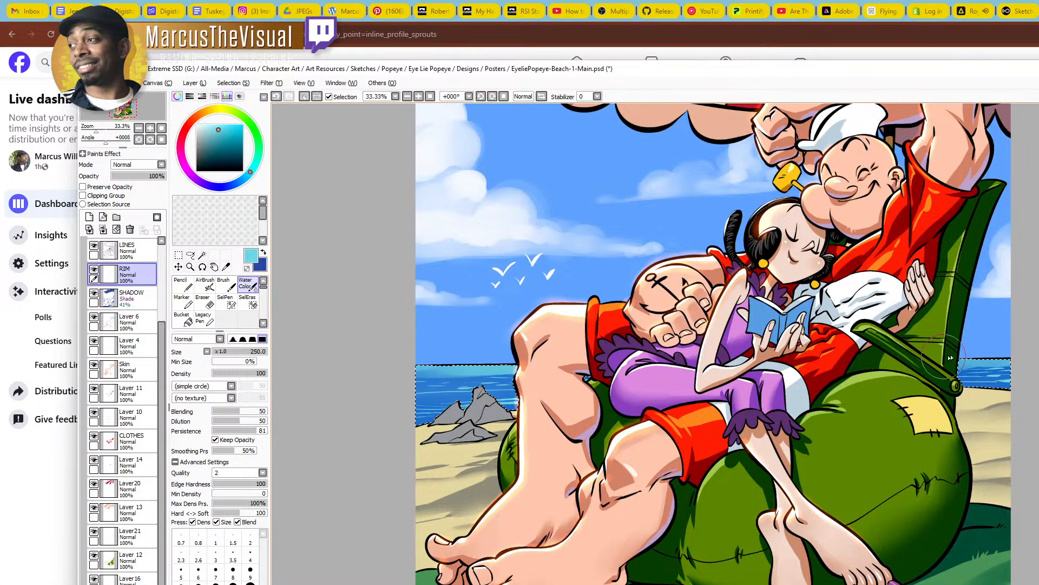
Clear the sea selection and check the whole poster
left_click(807, 372, "ctrl+alt")
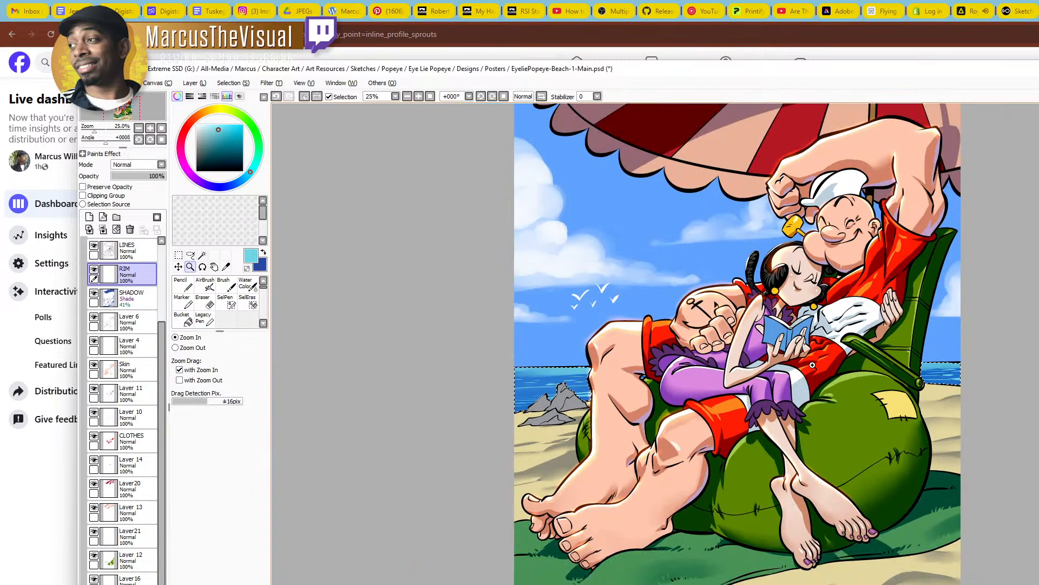
left_click_drag(807, 367, 745, 436)
key("ctrl+d")
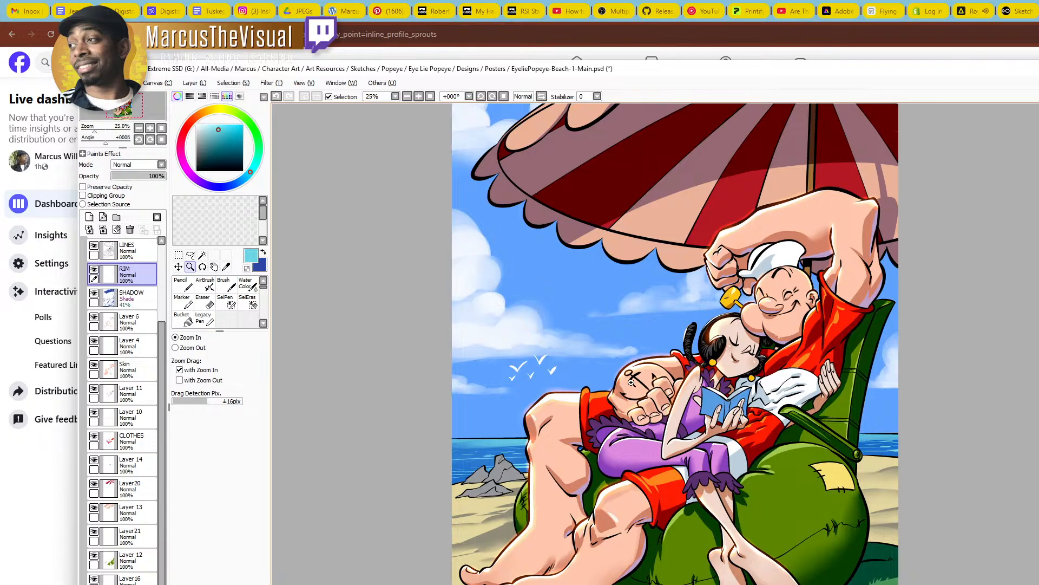
left_click(648, 432, "ctrl+alt")
mouse_move(675, 444)
left_mouse_down()
mouse_move(700, 427)
mouse_move(716, 380)
mouse_move(693, 372)
mouse_move(679, 428)
left_mouse_up()
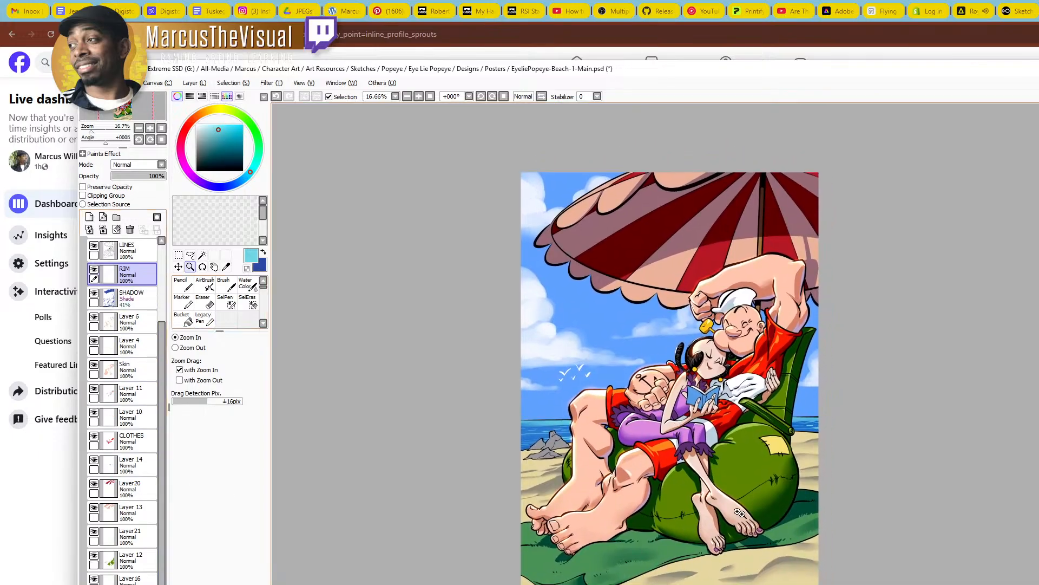
Sample the lavender rim-light colour from the shaded edge of Popeye's leg
left_click(767, 528)
left_click(788, 505)
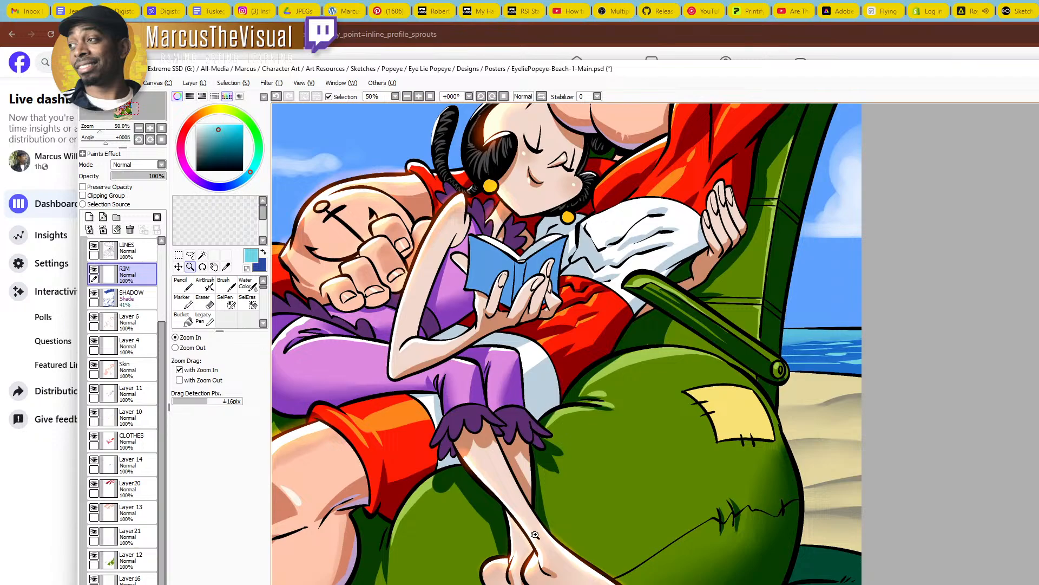
left_click_drag(586, 306, 627, 309)
right_click(390, 569)
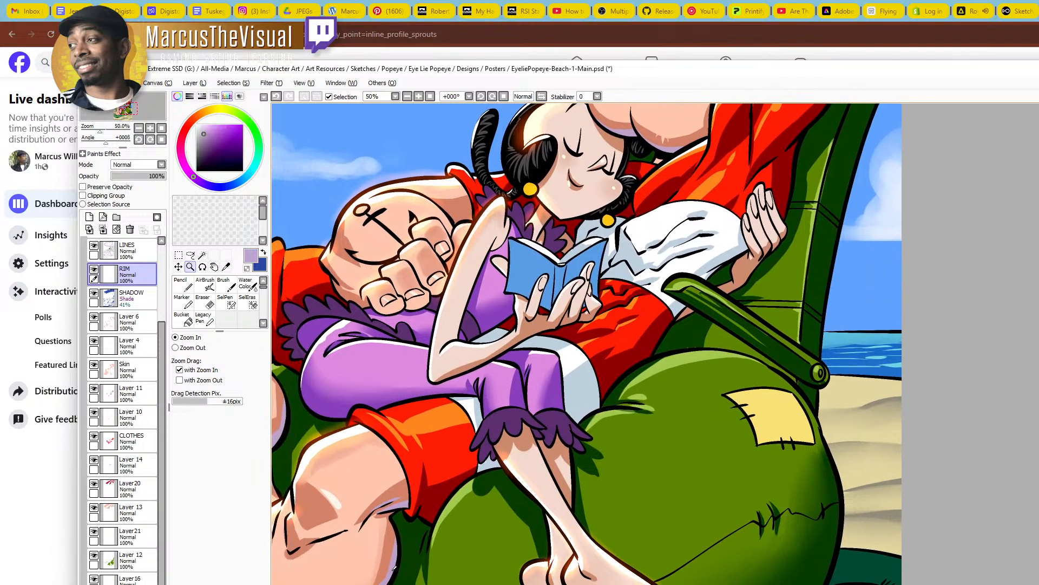
Select the large round cushion areas of the green chair on the LINES layer with the Magic Wand
left_click(132, 303)
key("w")
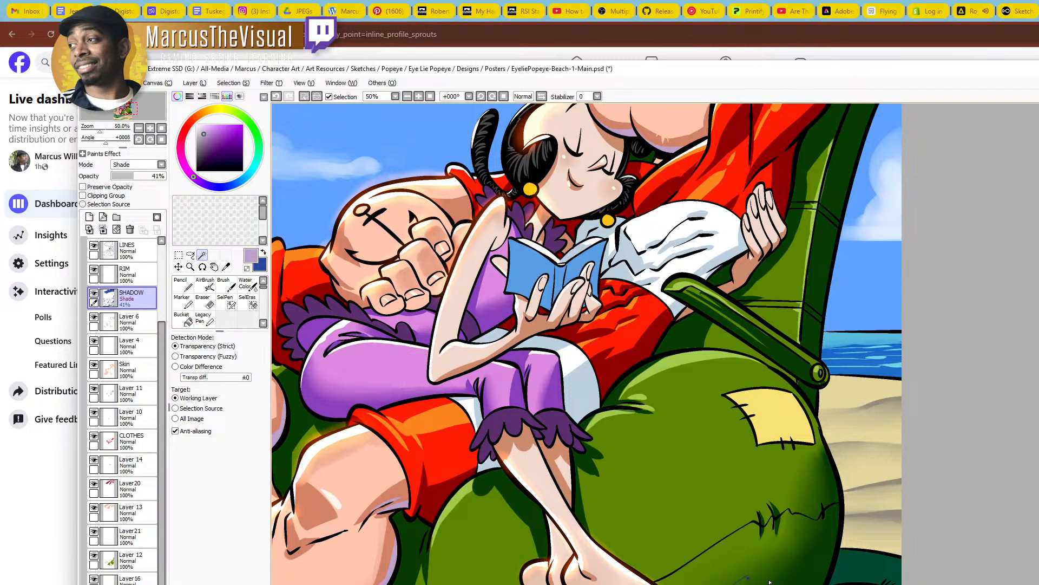
left_click(128, 249)
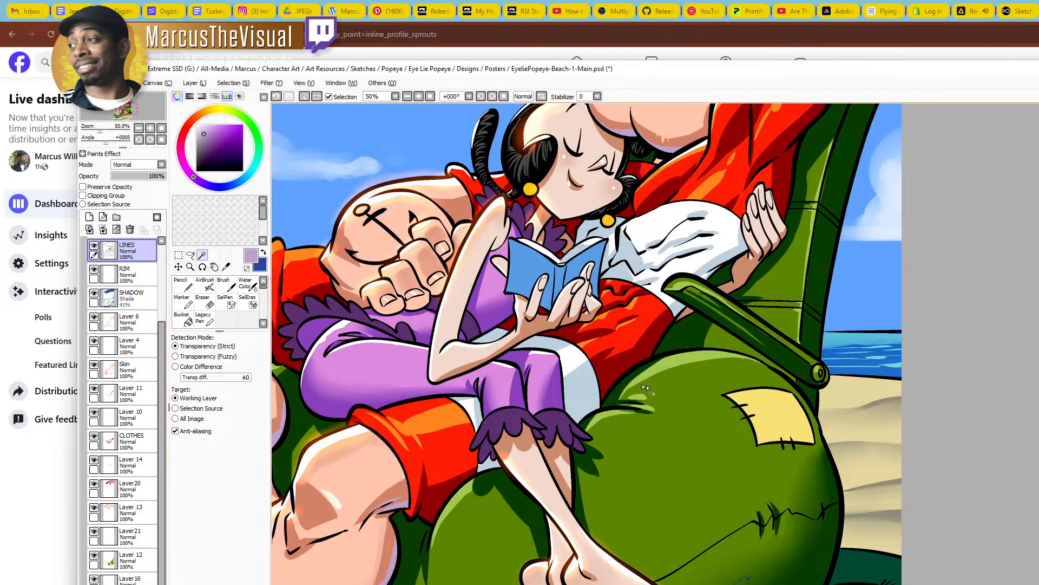
left_click(774, 542)
left_click(819, 496)
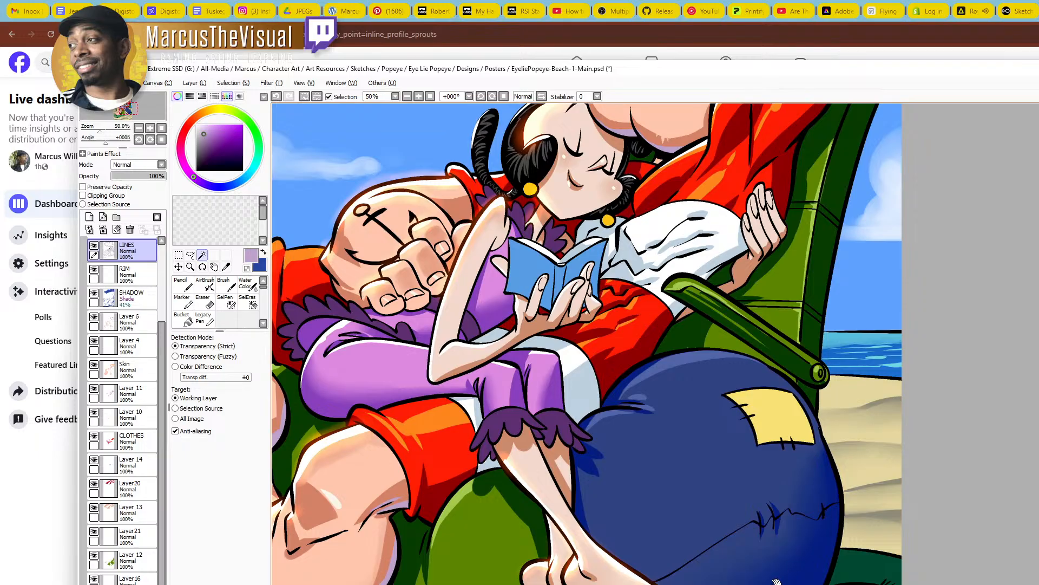
left_click_drag(777, 581, 798, 481)
left_click_drag(699, 522, 548, 584)
left_click_drag(698, 243, 657, 303)
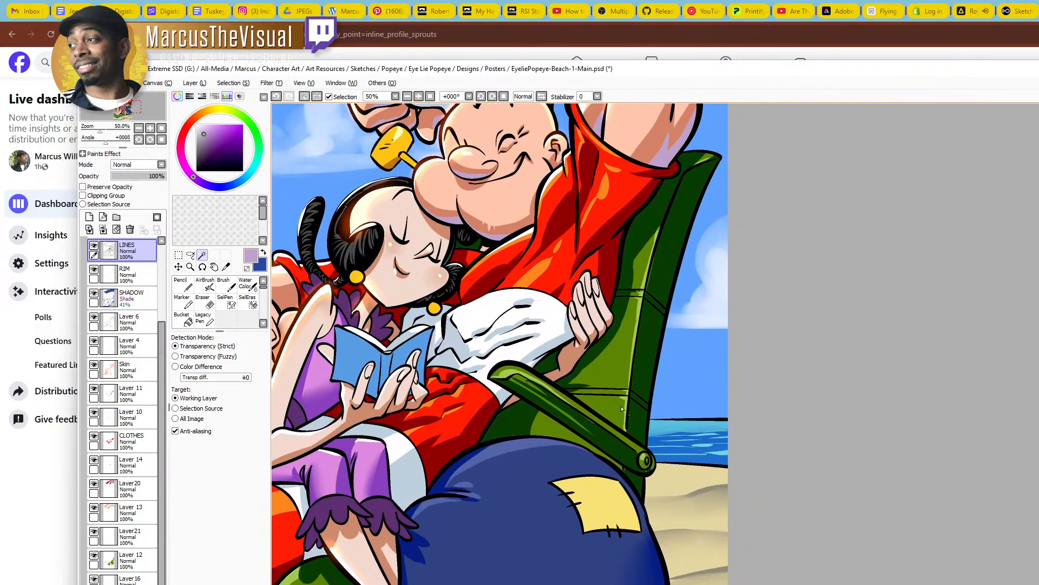
Add the chair back's side strips and the armrest to the Magic Wand selection
left_click(665, 243)
left_click(649, 336)
left_click(636, 423)
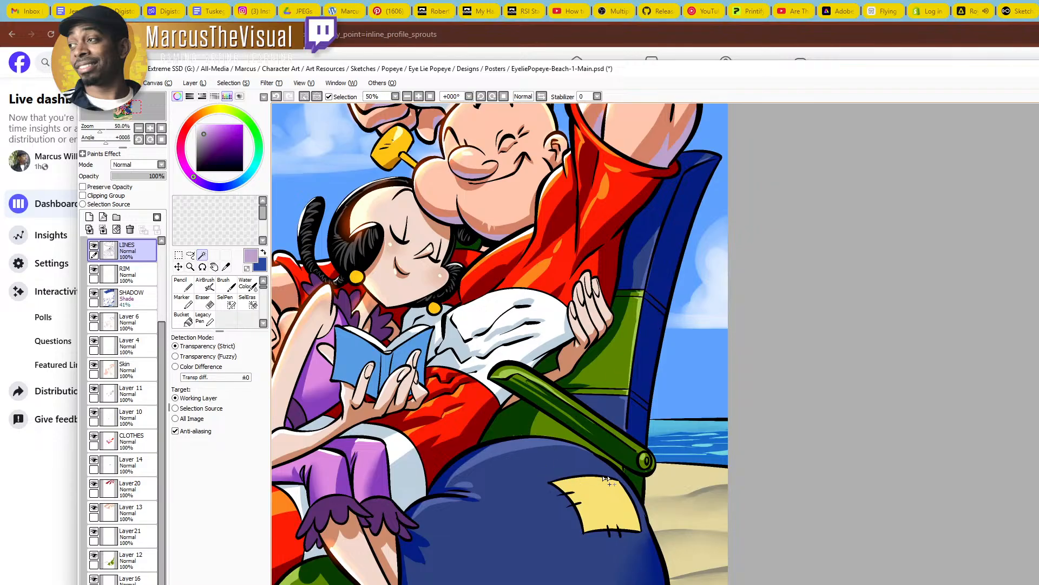
left_click(633, 464)
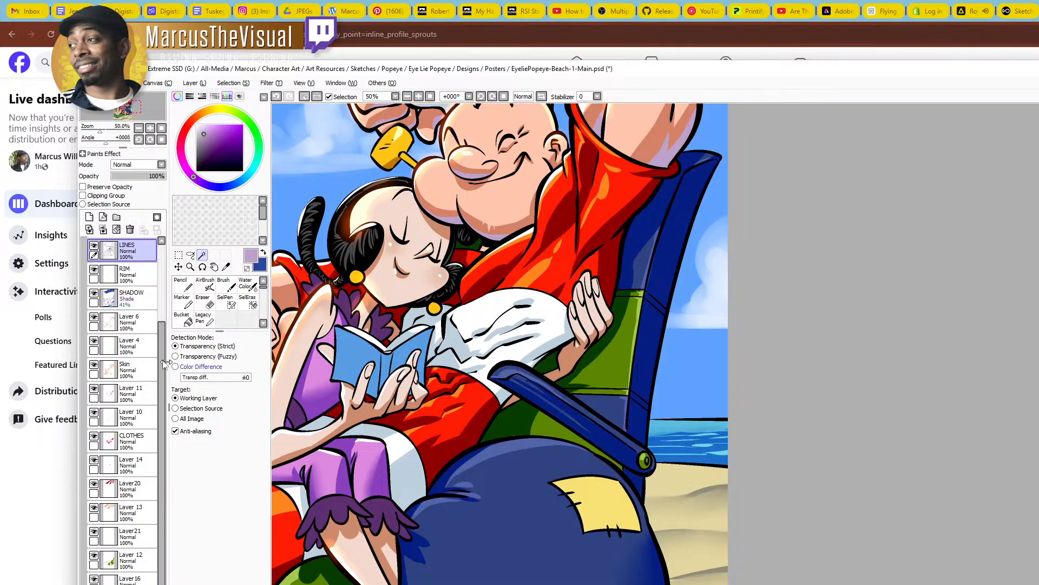
Paint a darker purple rim light along the lower outer edge of the green cushion on the RIM layer with the Pencil
left_click(124, 273)
left_click(183, 284)
scroll(636, 470, "down", 4)
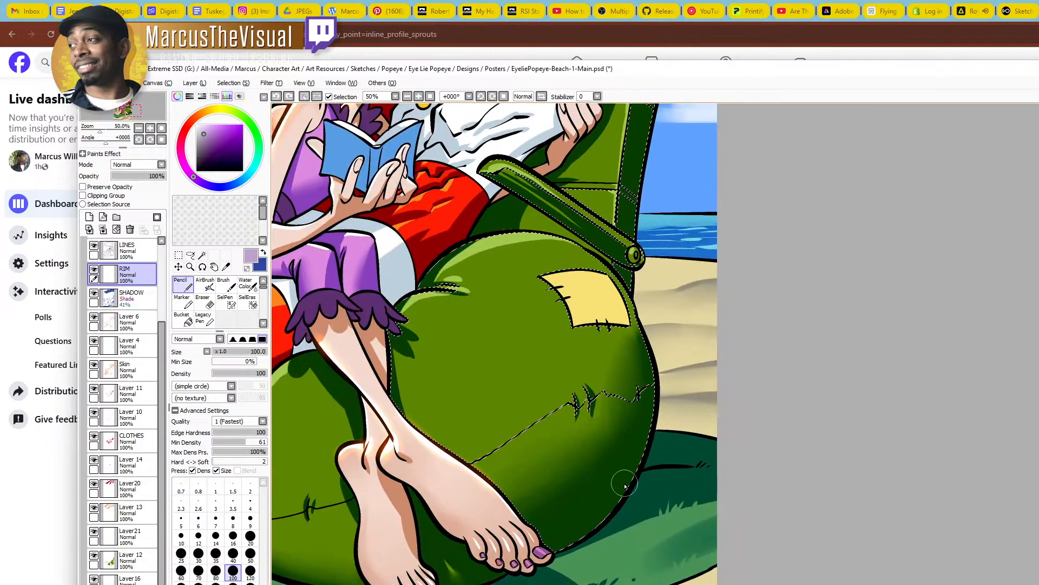
left_click(208, 137)
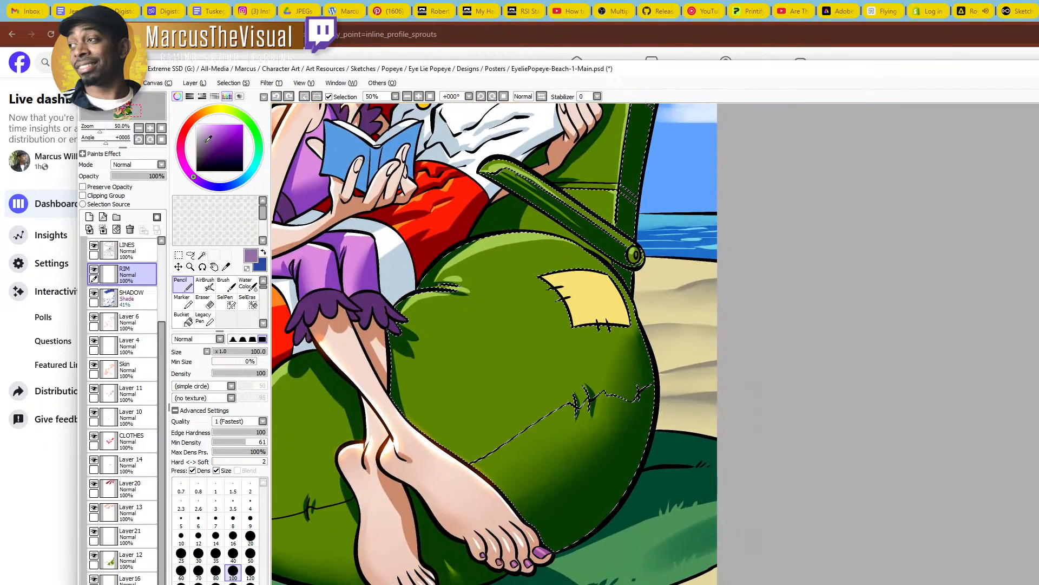
mouse_move(659, 391)
left_mouse_down()
mouse_move(611, 506)
mouse_move(592, 507)
mouse_move(565, 552)
left_mouse_up()
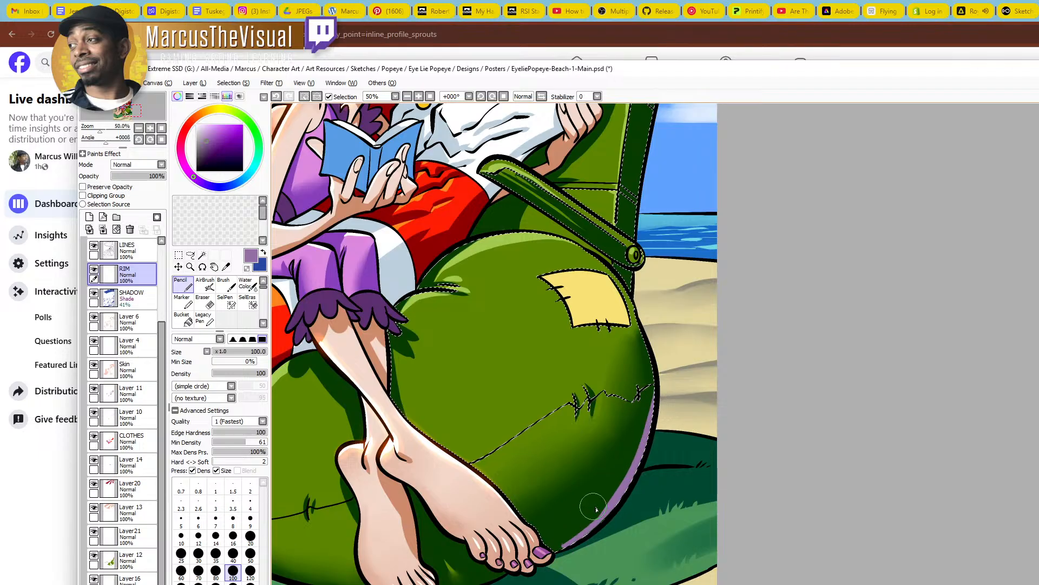
left_click_drag(595, 509, 556, 554)
Blend the cushion's purple rim light softly into the green with the Water Color brush at size 250
key("c")
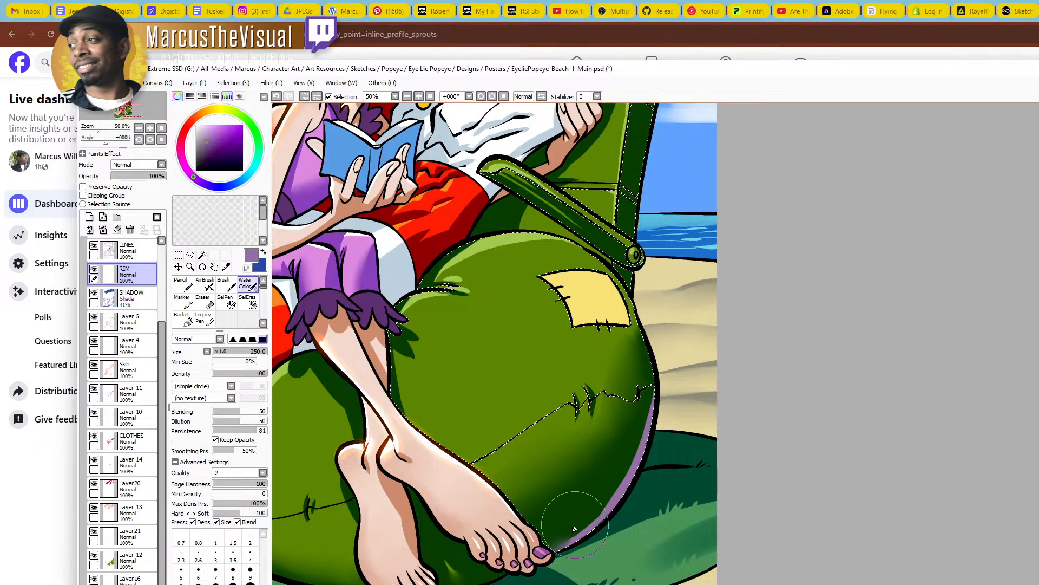
mouse_move(586, 525)
left_mouse_down()
mouse_move(647, 428)
mouse_move(671, 325)
left_mouse_up()
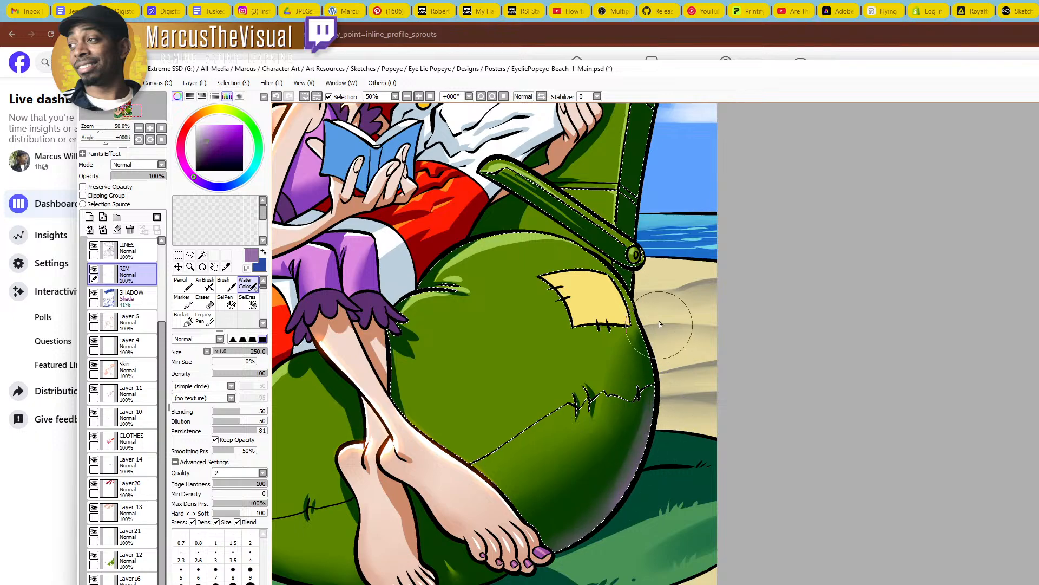
mouse_move(638, 522)
left_mouse_down()
mouse_move(604, 509)
mouse_move(633, 491)
mouse_move(666, 347)
mouse_move(674, 364)
mouse_move(663, 441)
mouse_move(667, 386)
mouse_move(660, 438)
mouse_move(589, 549)
mouse_move(614, 527)
mouse_move(593, 541)
left_mouse_up()
scroll(617, 433, "up", 5)
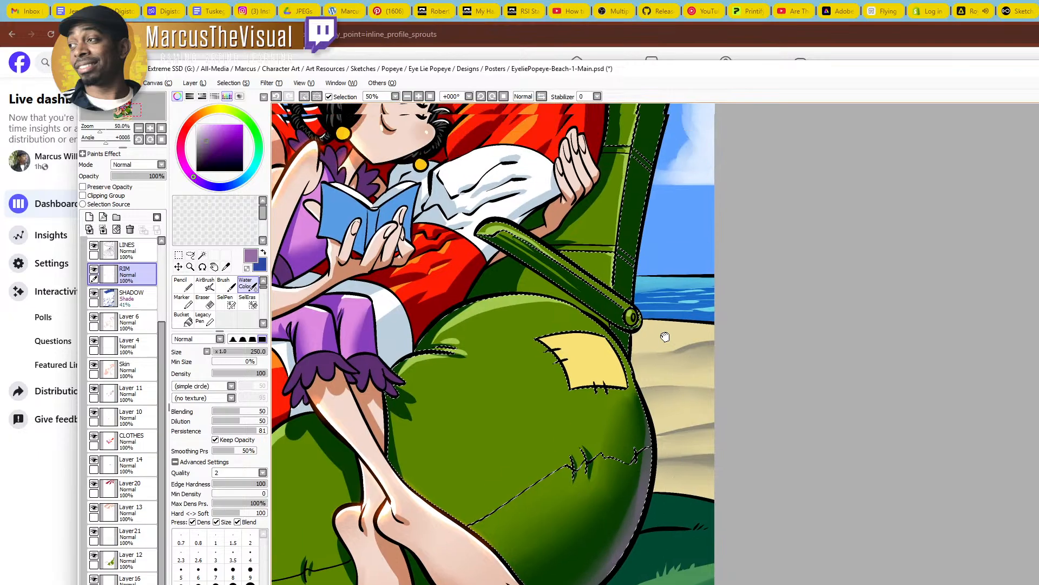
Paint a purple rim light along the chair back's outer edge with a larger Pencil
key("n")
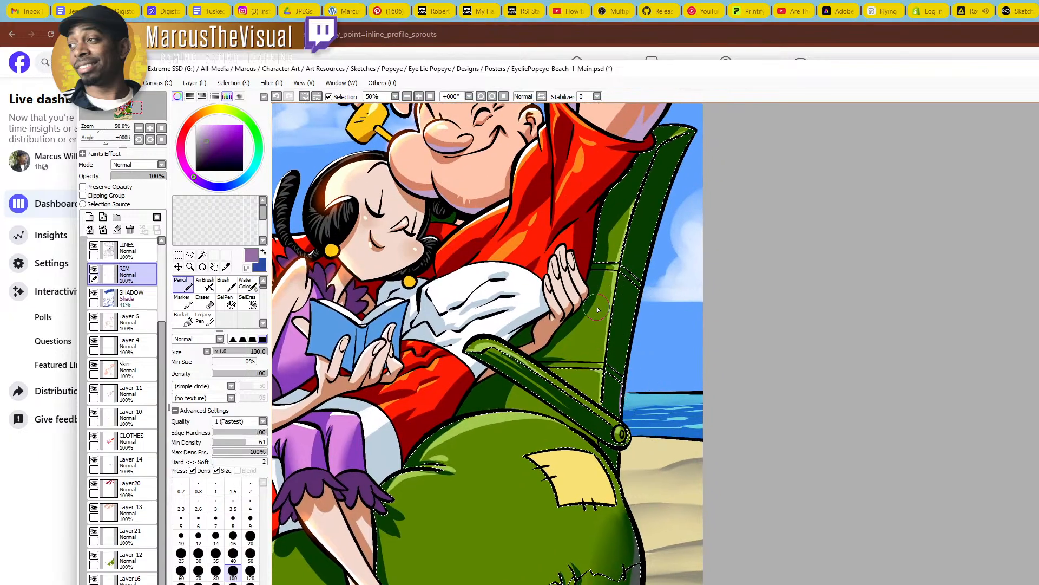
key("bracketright")
key("bracketright")
key("bracketright")
key("bracketright")
mouse_move(622, 411)
left_mouse_down()
mouse_move(641, 294)
mouse_move(674, 195)
mouse_move(646, 267)
mouse_move(695, 132)
left_mouse_up()
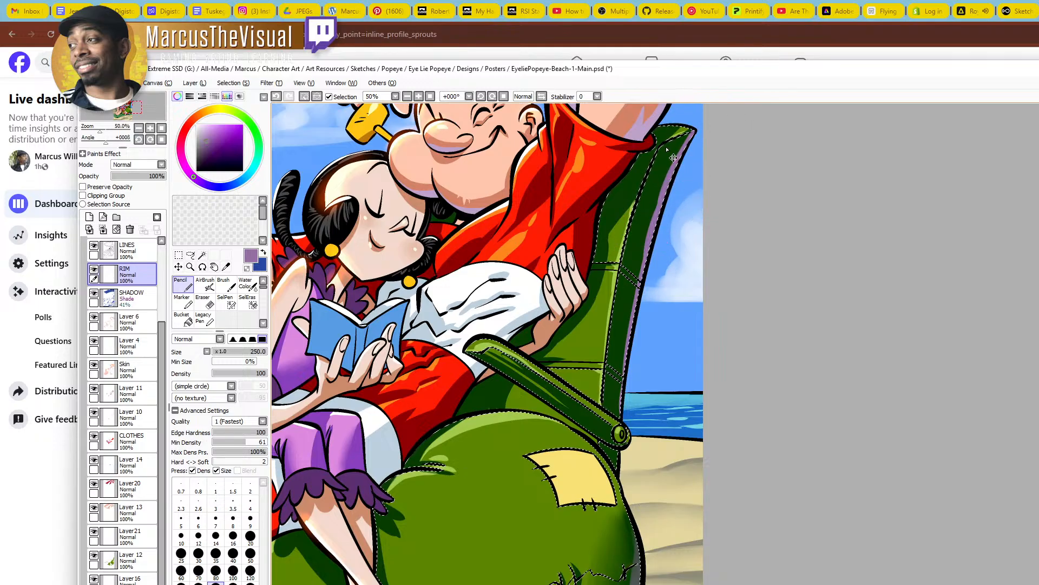
Clear the chair selection and check the whole poster
key("ctrl+d")
key("z")
left_click(663, 364, "alt")
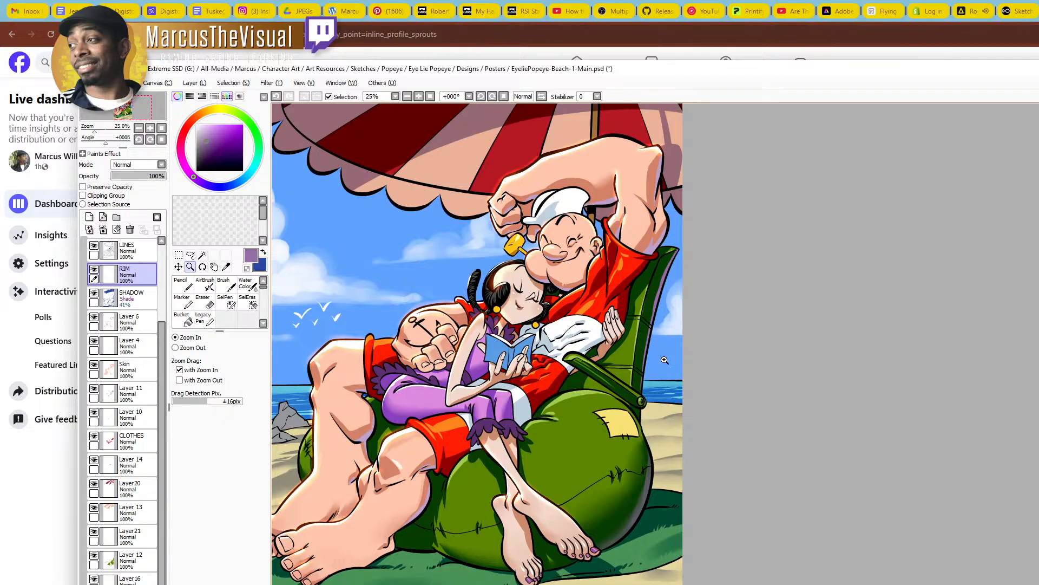
left_click_drag(551, 374, 645, 402)
left_click(646, 406, "alt")
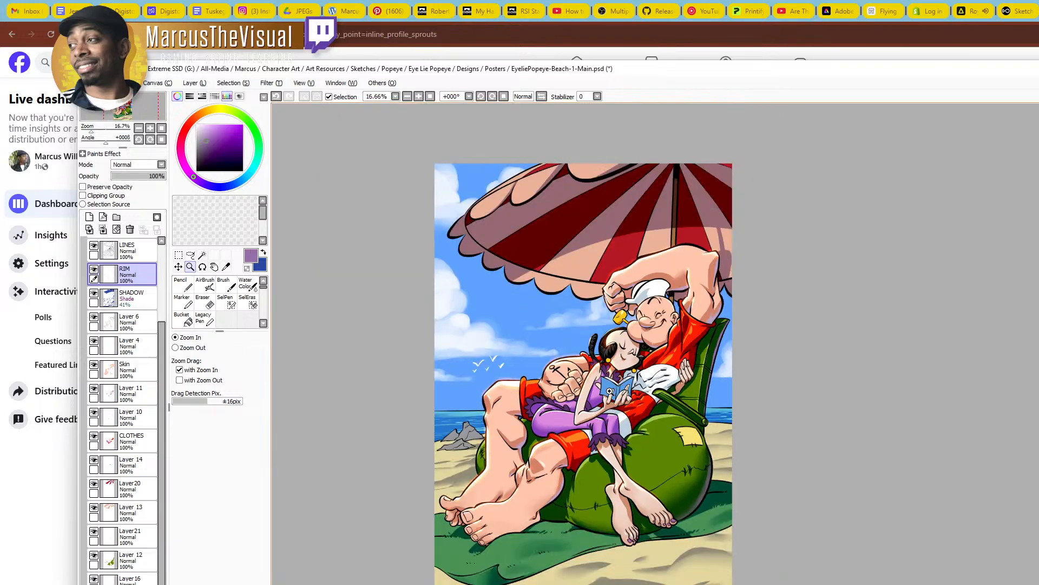
Select the blue book cover on the LINES layer with the Magic Wand
left_click(629, 389)
left_click(634, 382)
left_click(634, 380)
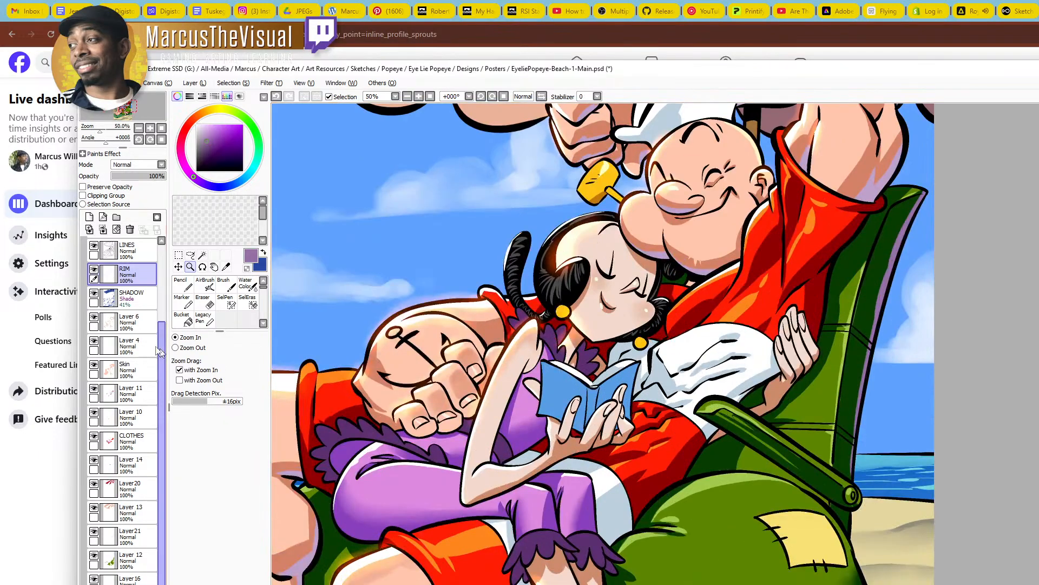
left_click(132, 253)
left_click(657, 414)
key("w")
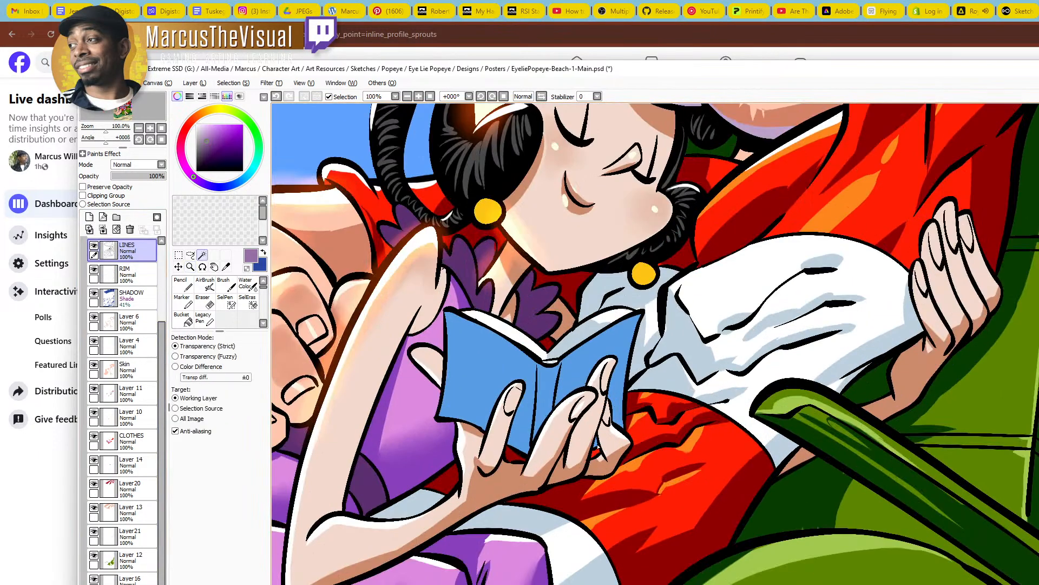
left_click(561, 407)
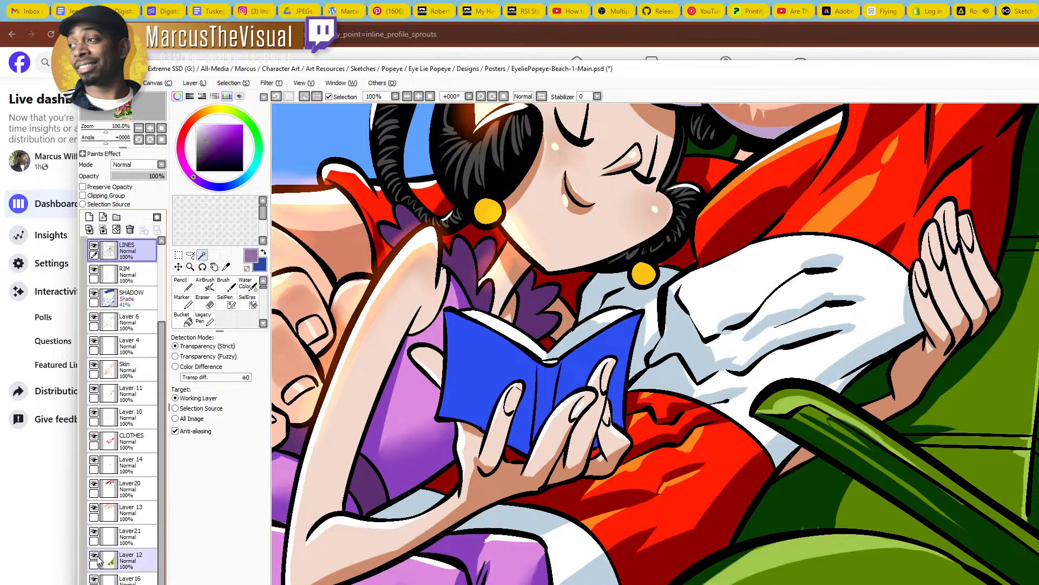
Paint blue shadows across the selected book cover on the SHADOW layer with the Pencil
key("n")
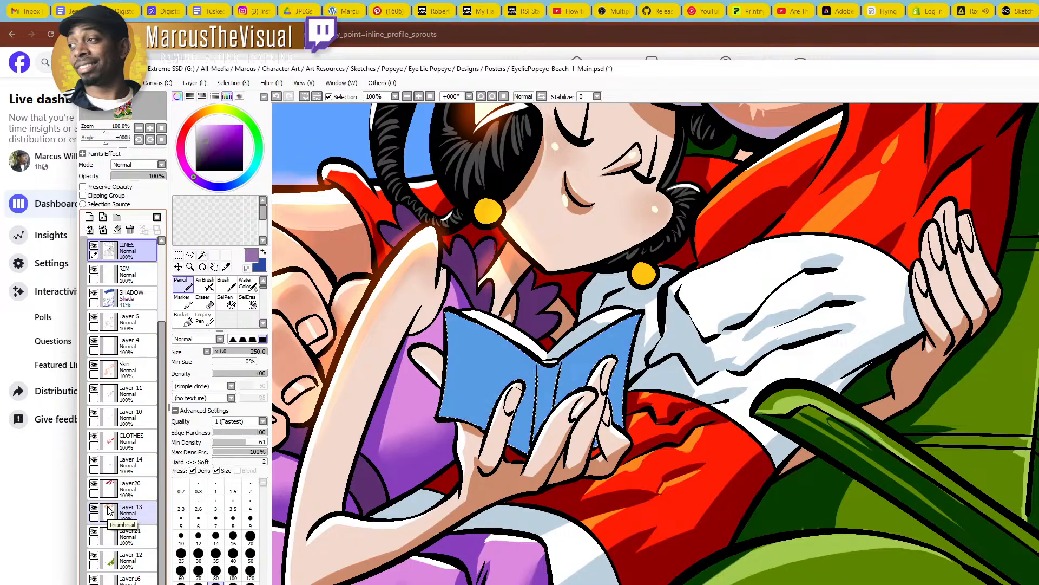
left_click(93, 437)
left_click(94, 439)
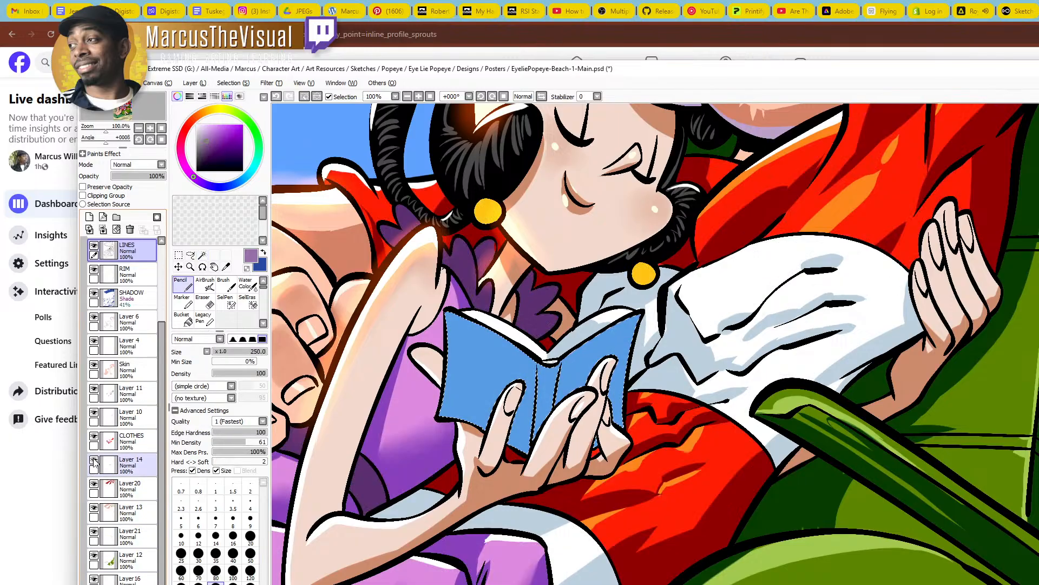
left_click(93, 461)
left_click(94, 462)
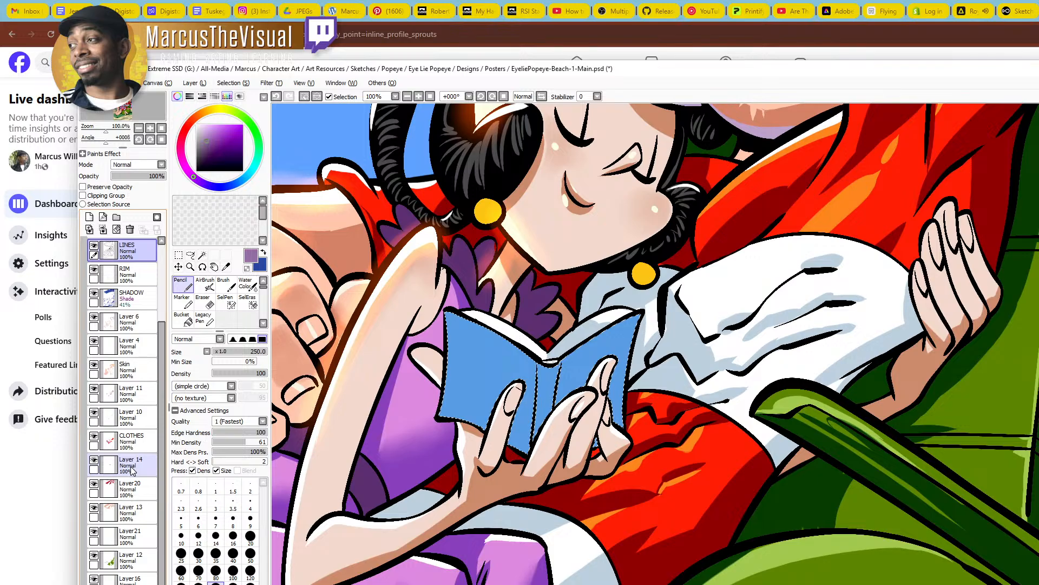
left_click(130, 297)
key("x")
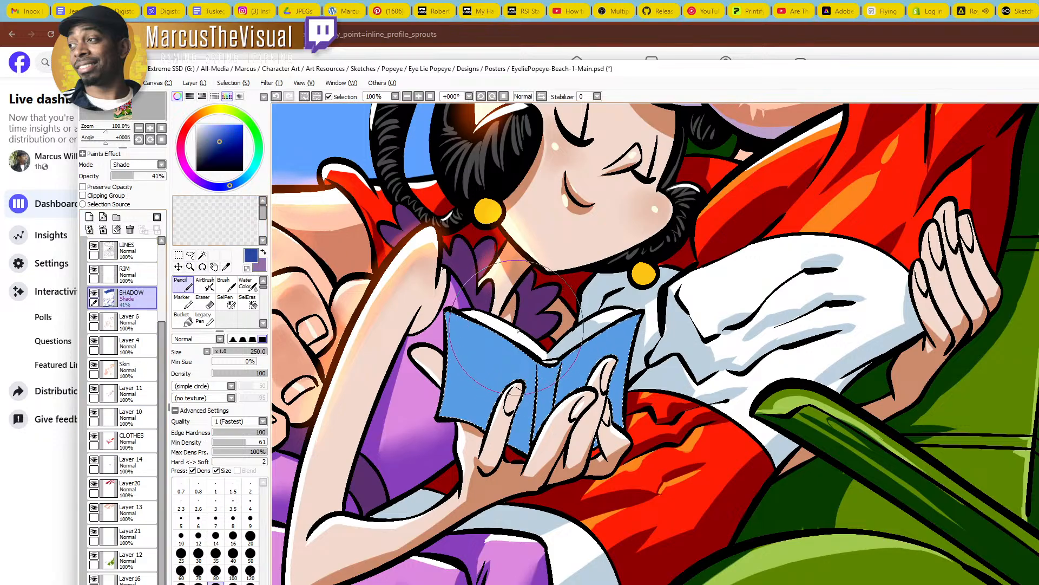
left_click_drag(577, 426, 647, 363)
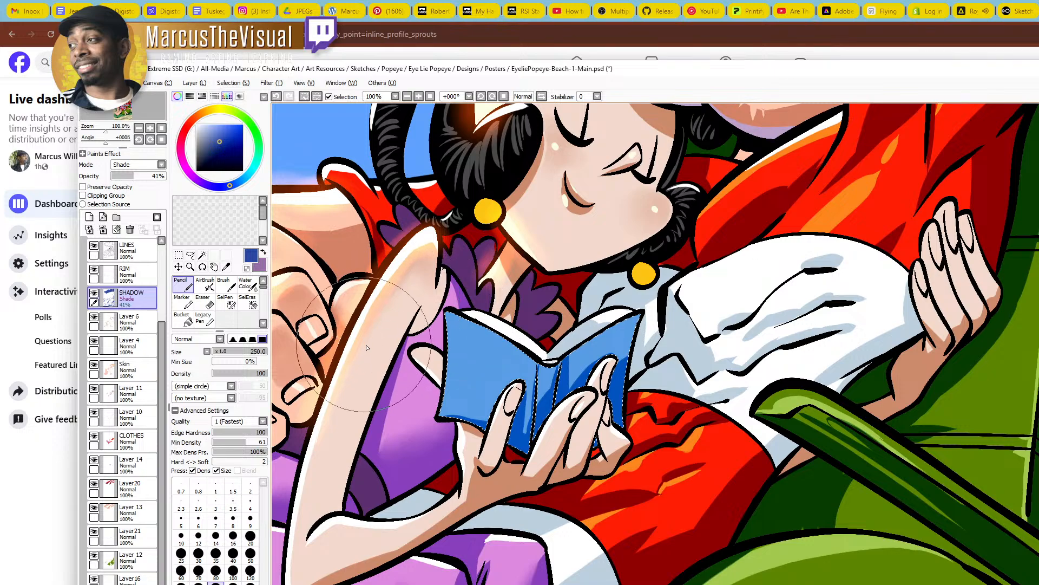
Paint pale blue rim highlights along the book cover's upper edges on the RIM layer and undo the last stroke
left_click(122, 274)
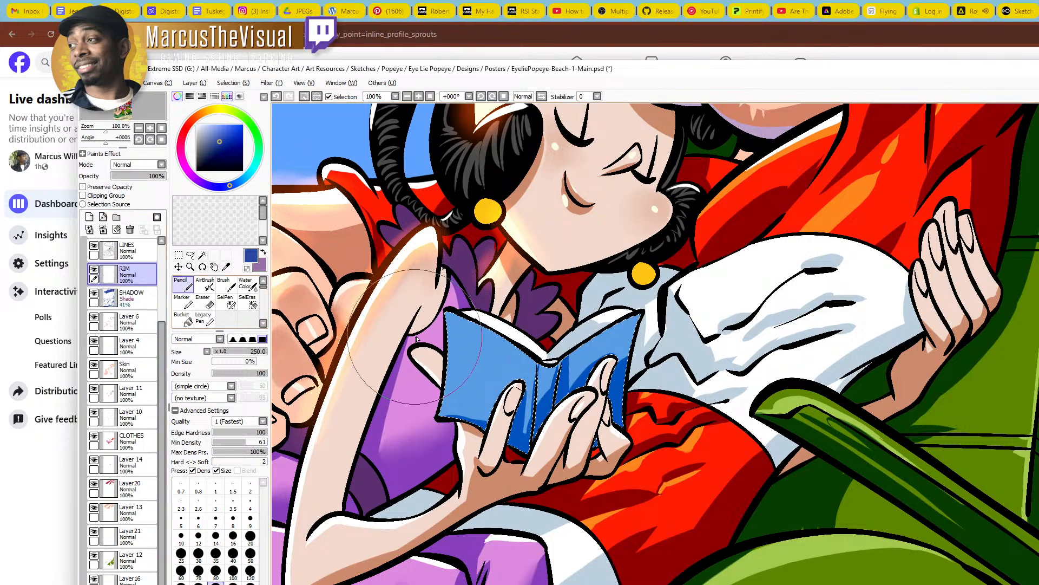
key("x")
left_click(455, 350, "alt")
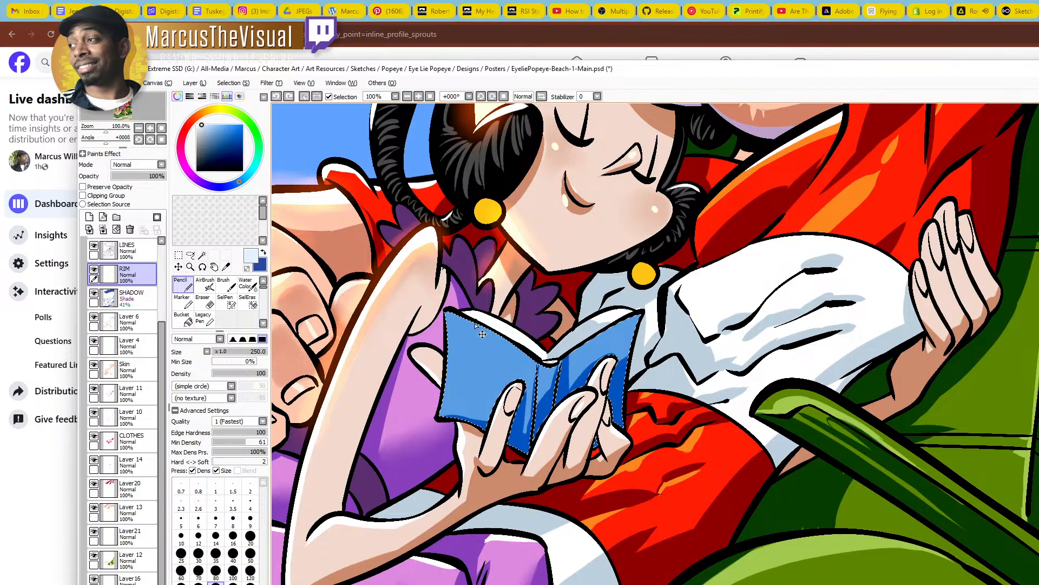
left_click_drag(446, 311, 530, 356)
key("ctrl+z")
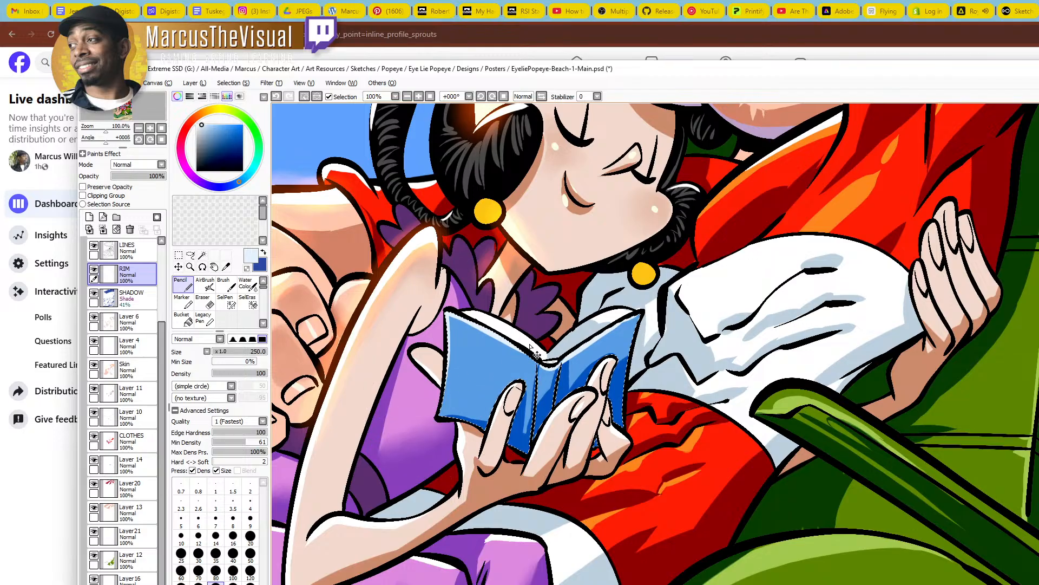
Save the poster file and clear the book selection
key("ctrl+s")
key("ctrl+space")
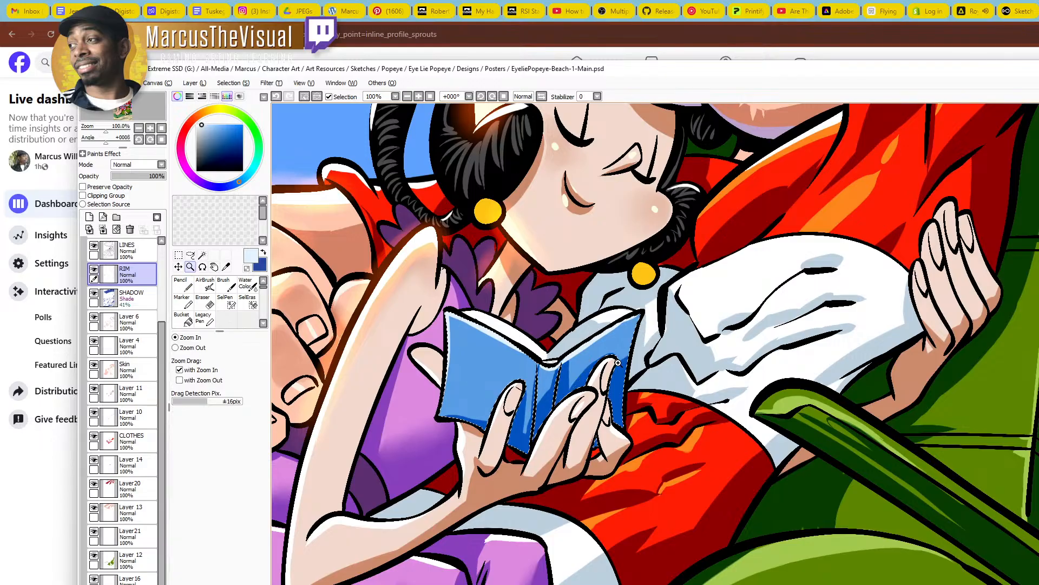
left_click(645, 378, "ctrl+alt")
left_click(646, 378, "ctrl+alt")
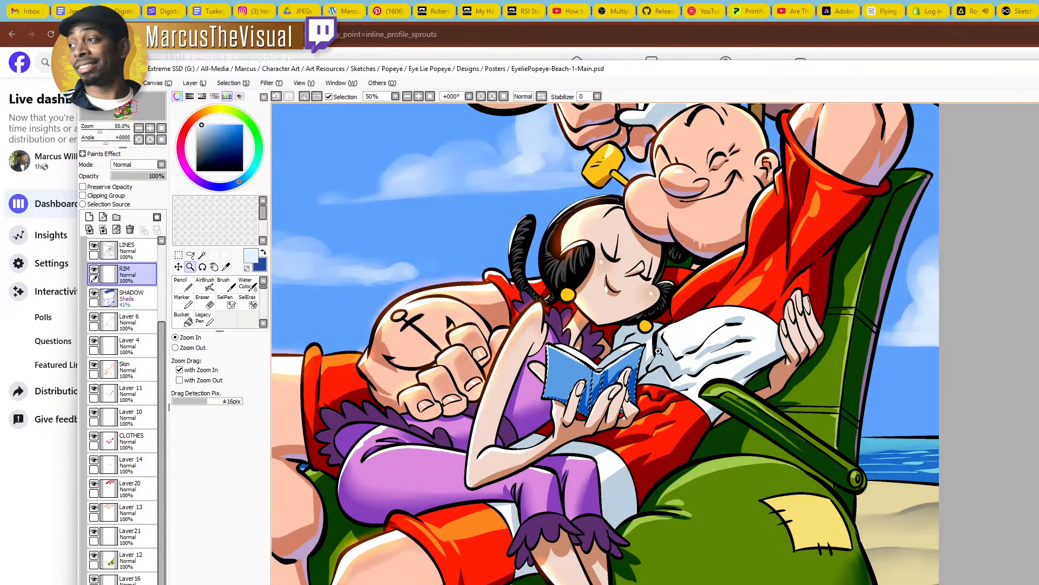
left_click(648, 383, "ctrl+alt")
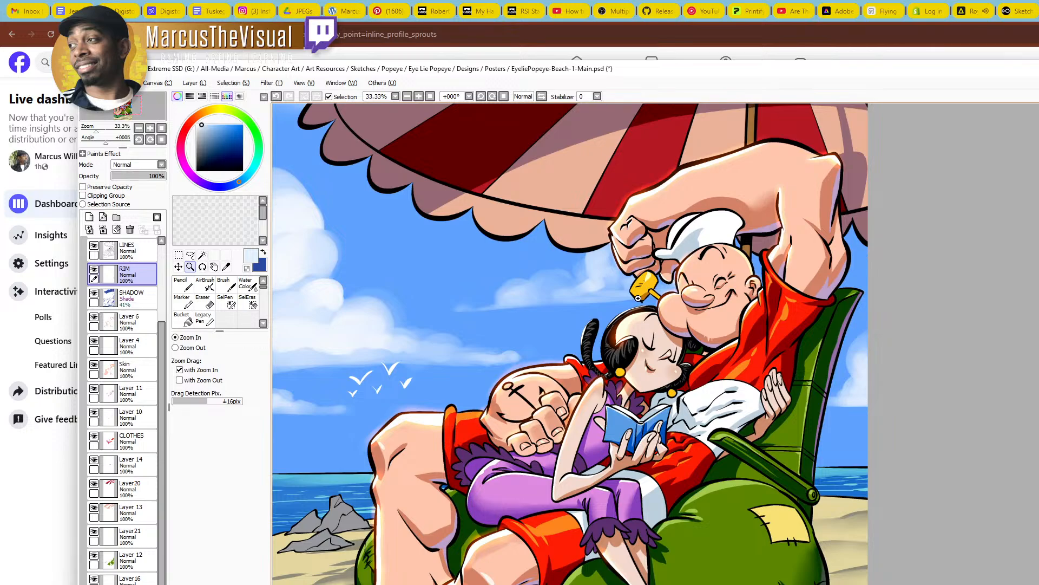
Sample the corncob pipe's dark gold shadow and pale yellow highlight as the two working colours
left_click(639, 297)
left_click(640, 297)
left_click(641, 296)
right_click(644, 306)
key("x")
right_click(660, 240)
key("x")
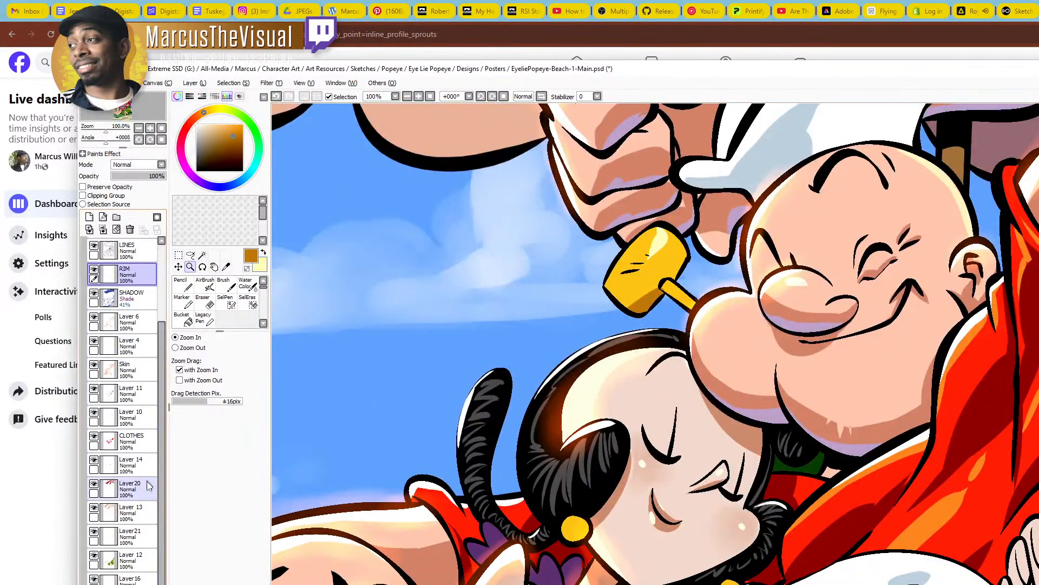
Shade the front earring in dark gold on Layer 11 with the Pencil and undo the last stroke
left_click(125, 393)
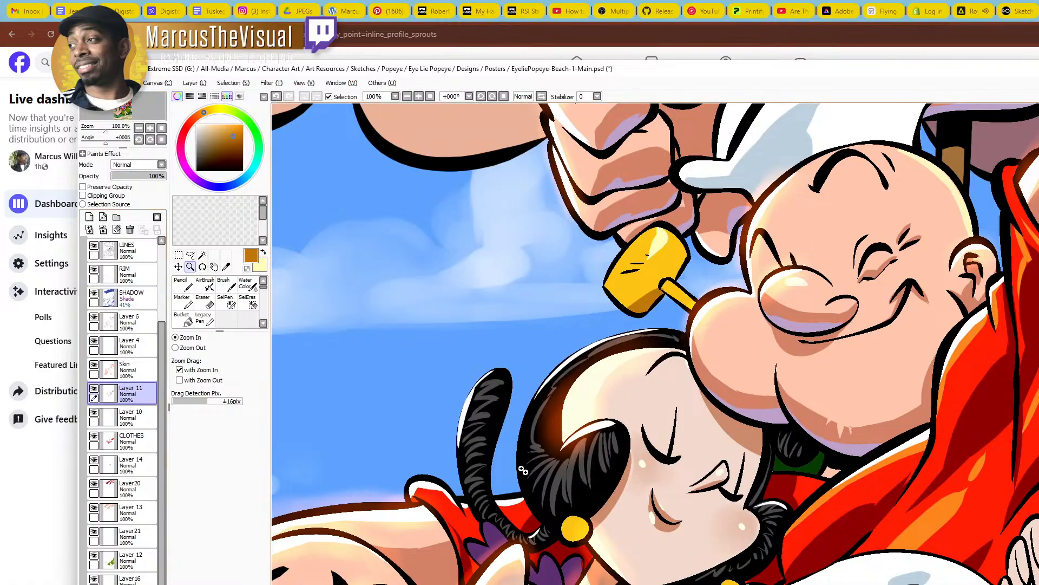
scroll(576, 537, "up", 1)
key("n")
left_click_drag(575, 537, 578, 526)
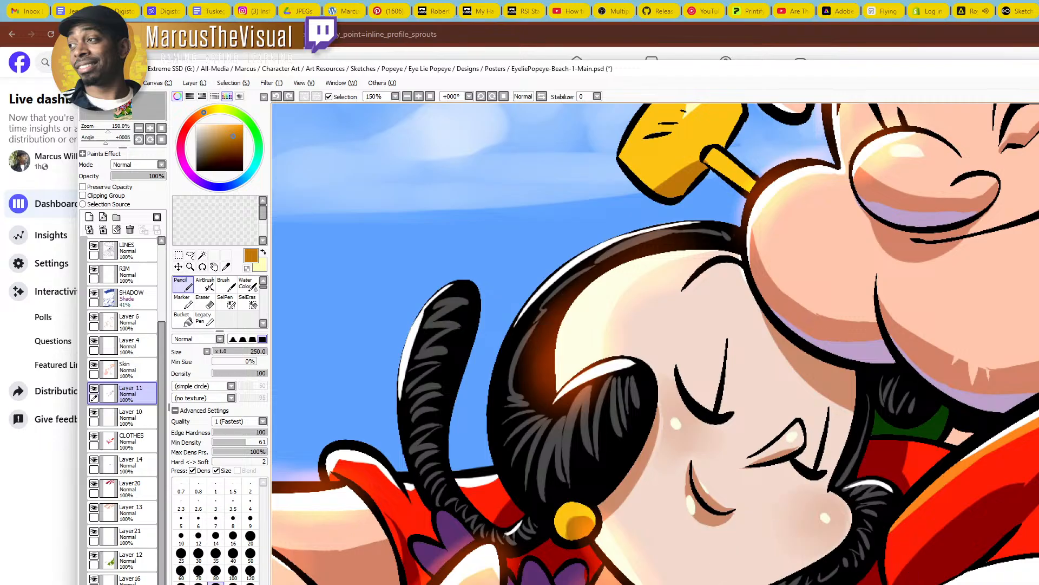
key("ctrl+z")
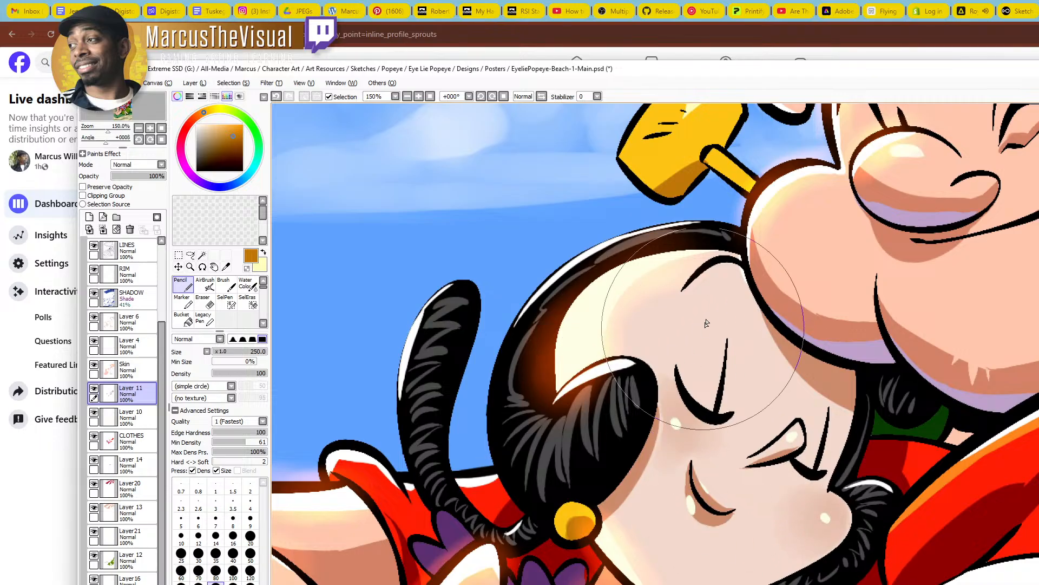
Reduce the Pencil to size 50, try dark gold shading on the pipe bowl beside the stem, and undo the last stroke
mouse_move(751, 180)
left_mouse_down()
mouse_move(715, 305)
mouse_move(721, 323)
left_mouse_up()
key("bracketleft")
key("bracketleft")
key("bracketleft")
key("bracketleft")
key("bracketleft")
key("bracketleft")
key("bracketleft")
key("bracketleft")
mouse_move(679, 293)
left_mouse_down()
mouse_move(654, 296)
mouse_move(656, 280)
mouse_move(682, 268)
left_mouse_up()
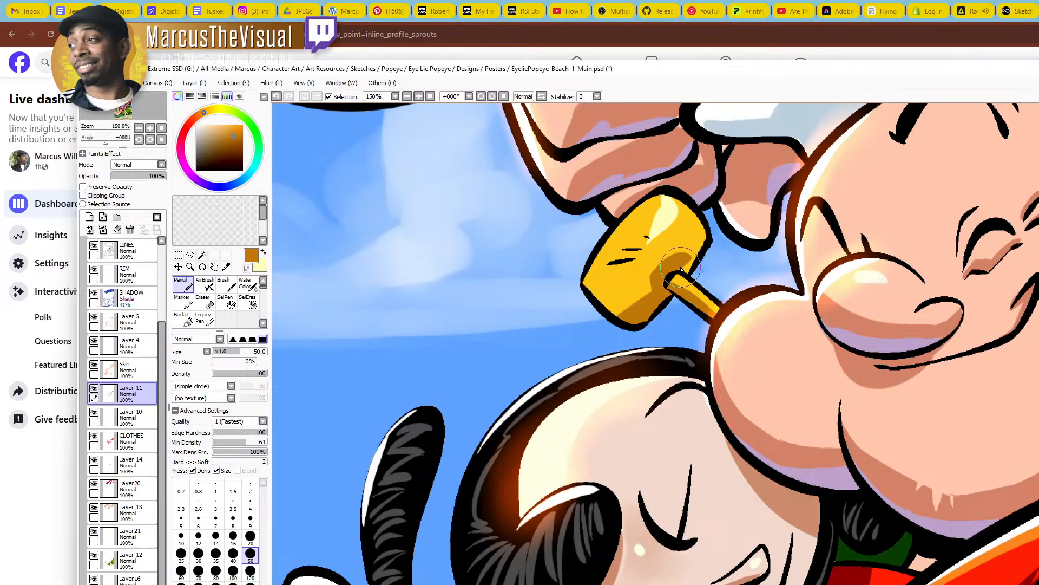
key("ctrl+z")
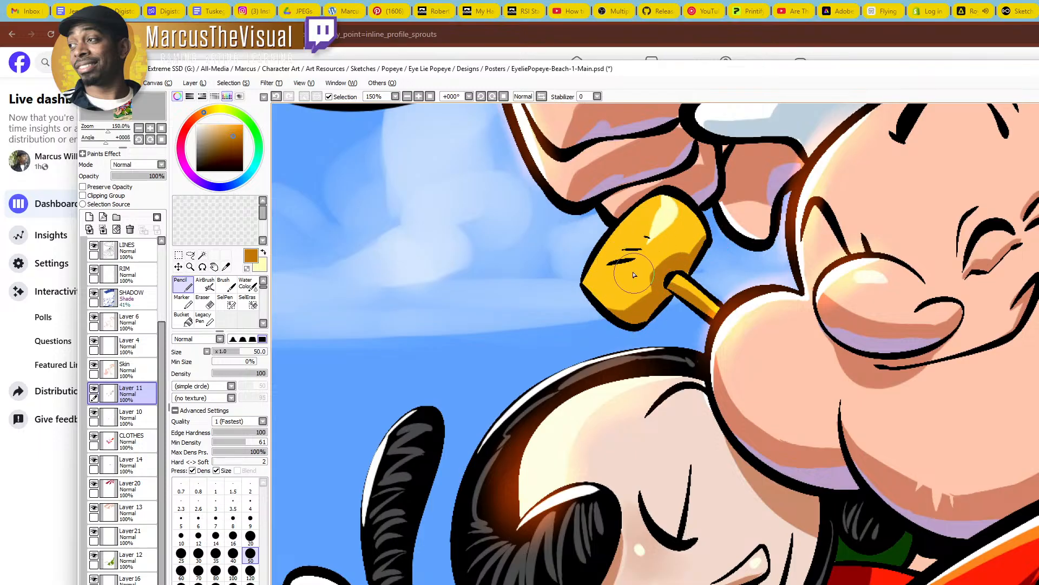
Add pale yellow highlights to both of Olive's earrings on Layer 10
left_click(136, 416)
key("x")
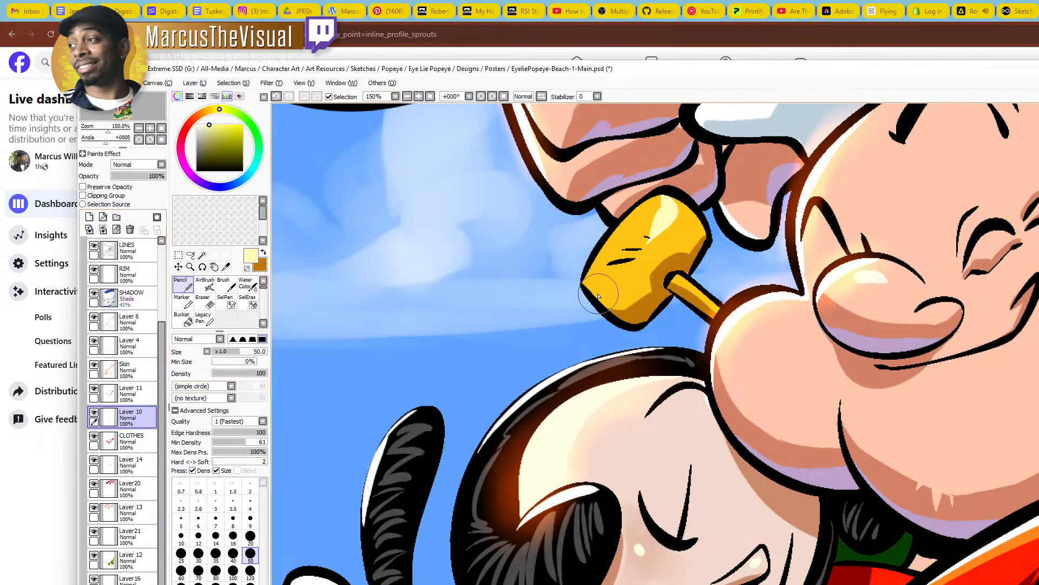
scroll(756, 415, "down", 3)
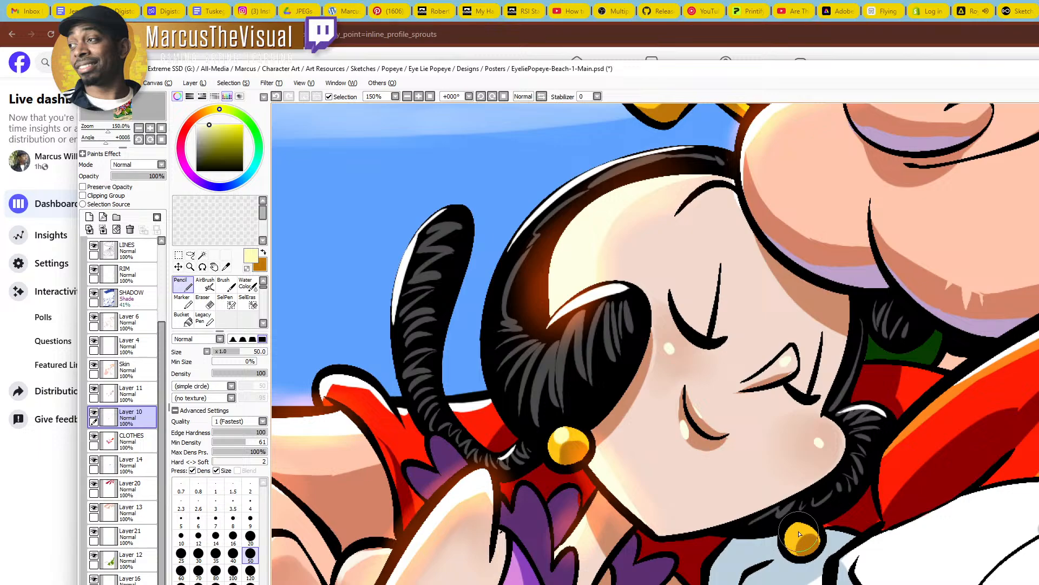
left_click_drag(799, 531, 800, 527)
Examine the finished rim lights, book shading and earring highlights across the whole poster
key("ctrl+space")
scroll(802, 422, "down", 3)
scroll(768, 356, "down", 1)
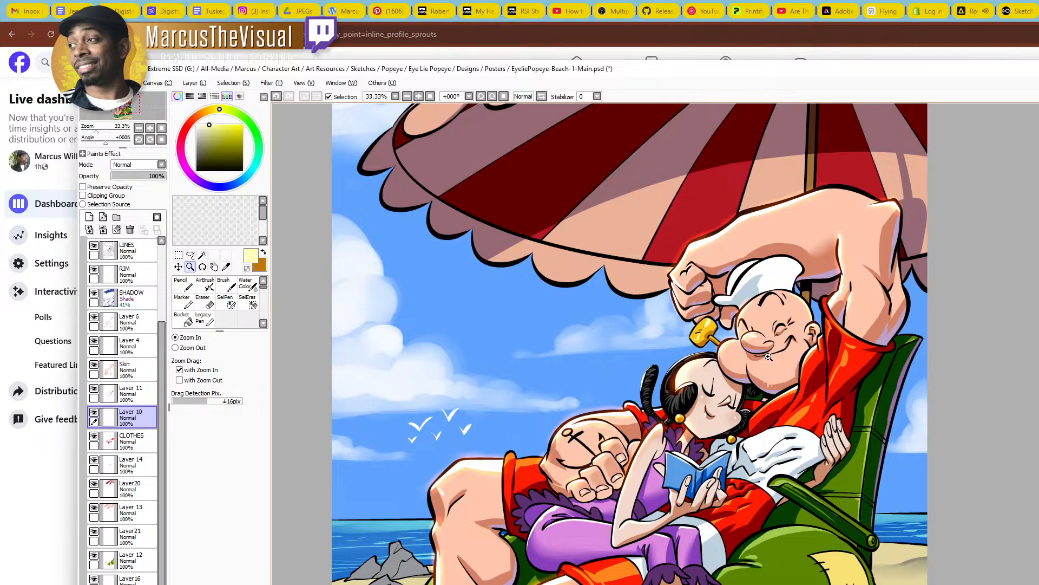
left_click_drag(769, 356, 774, 270)
scroll(842, 486, "down", 1)
left_click_drag(854, 490, 834, 473)
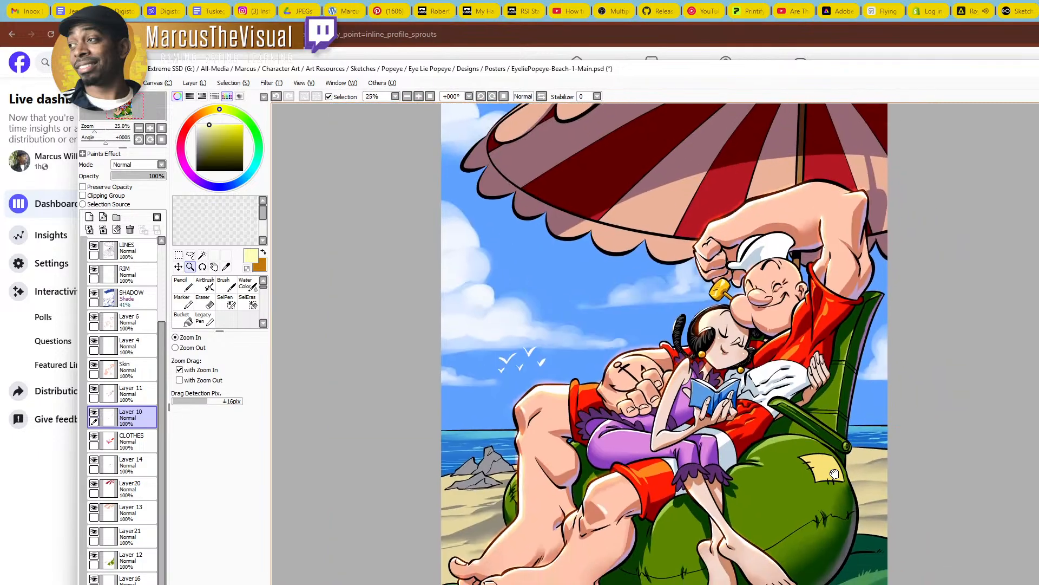
scroll(804, 486, "down", 1)
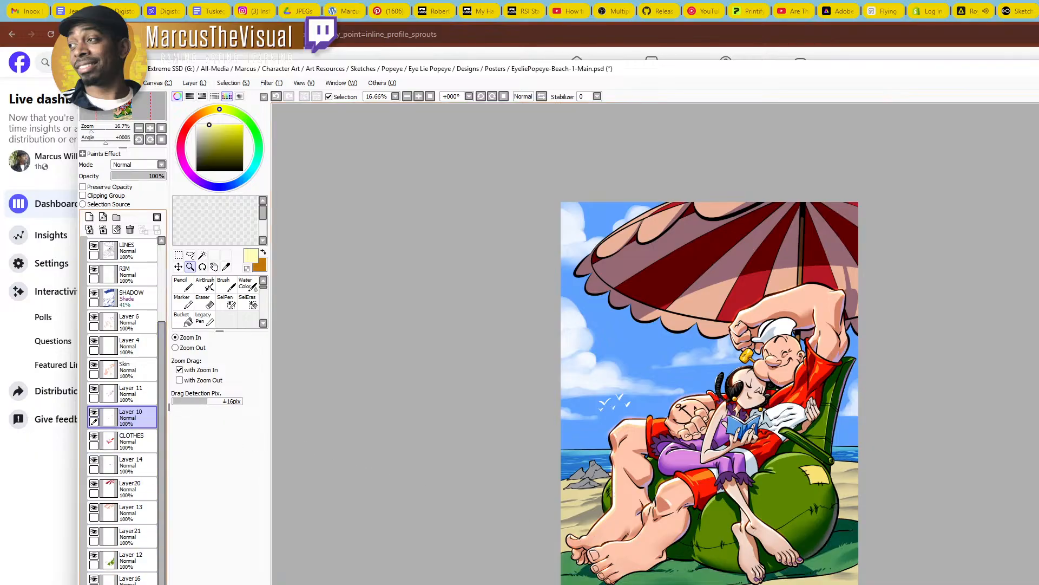
Activate the sand layer, sample the sand colour and lighten it to a pale yellow for highlights
left_click(122, 584)
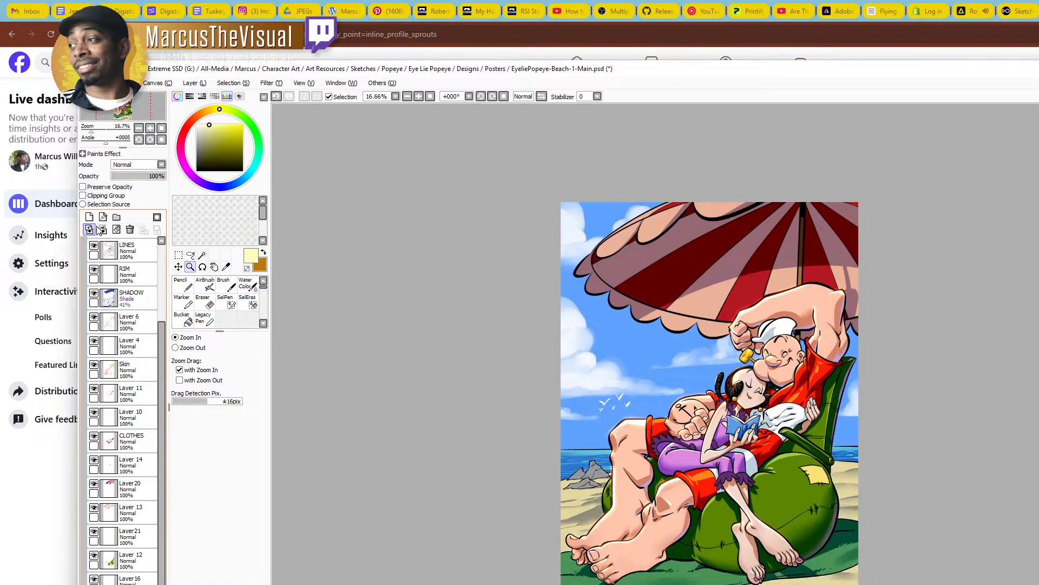
right_click(581, 502)
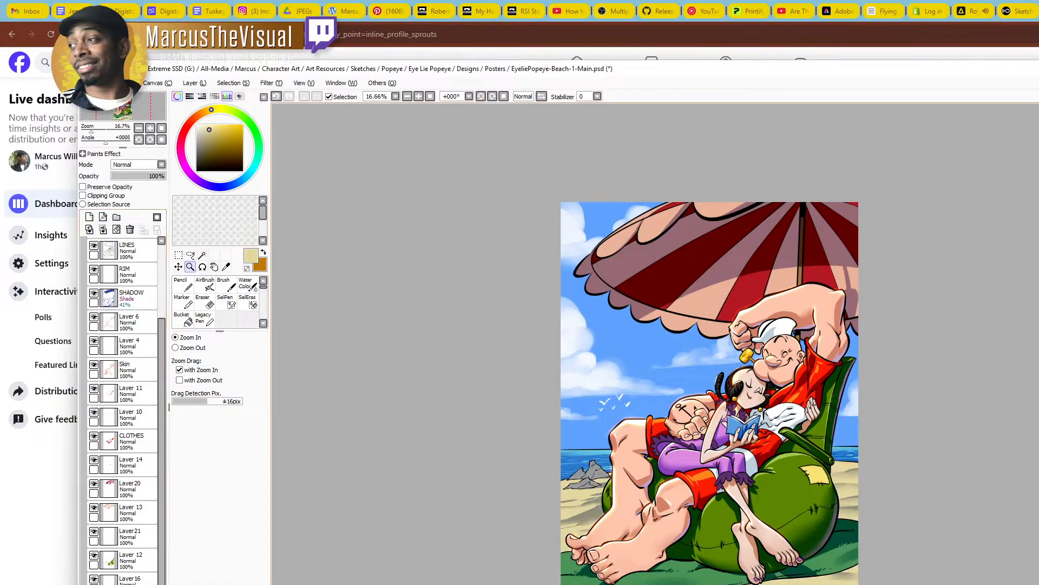
left_click(209, 124)
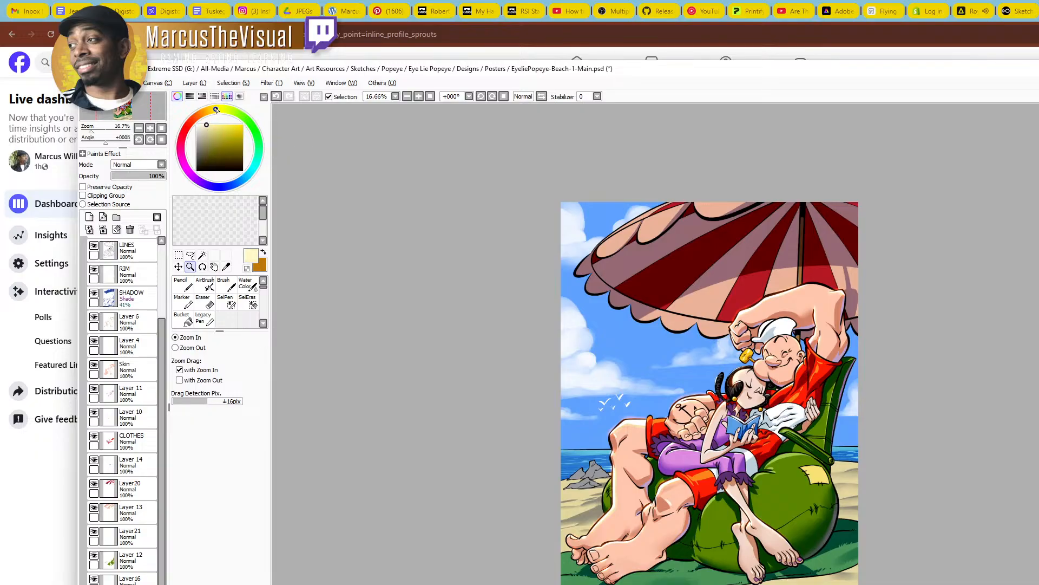
left_click(628, 499)
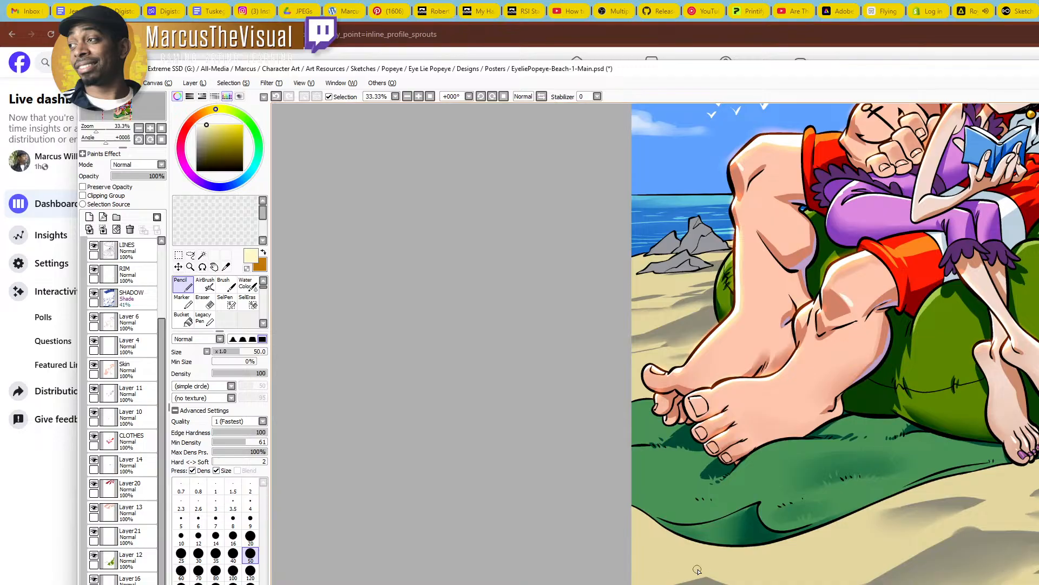
Enlarge the Pencil to size 300 and paint pale yellow highlights on the sand below the green blanket
key("bracketright")
key("bracketright")
key("bracketright")
key("bracketright")
key("bracketright")
key("bracketright")
key("bracketright")
key("bracketright")
key("bracketright")
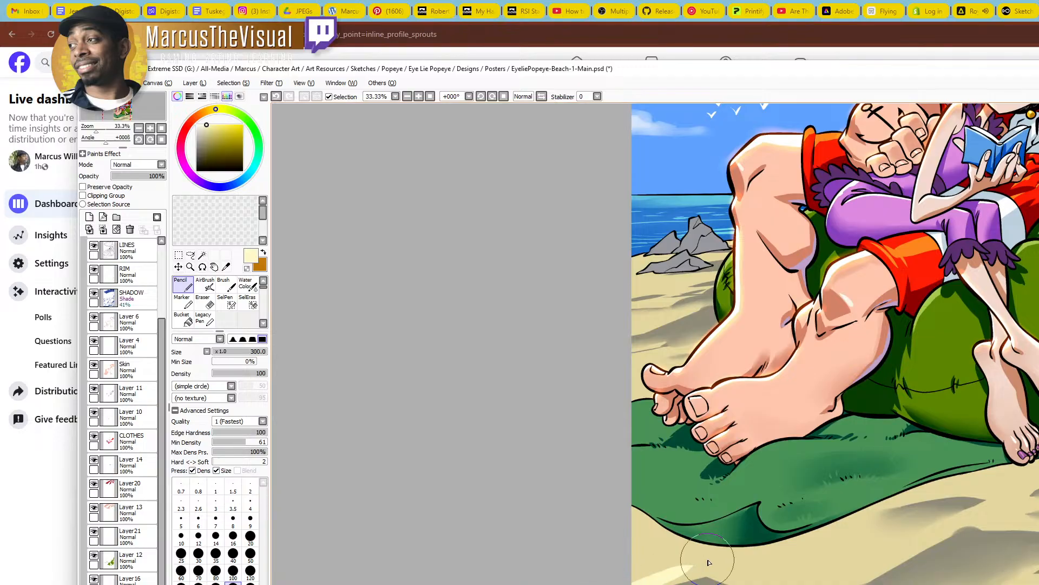
left_click_drag(600, 584, 705, 559)
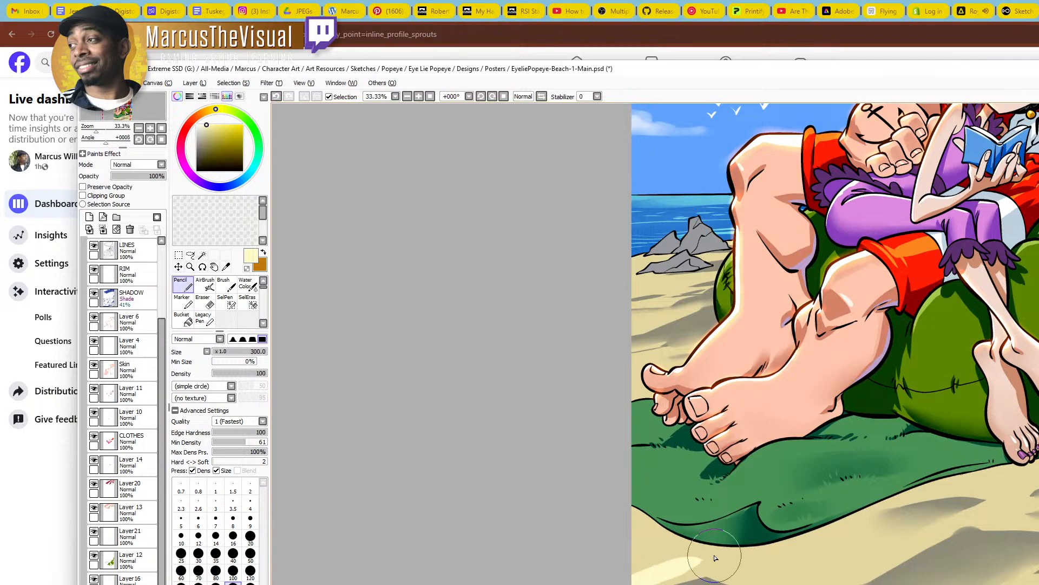
left_click_drag(584, 533, 646, 532)
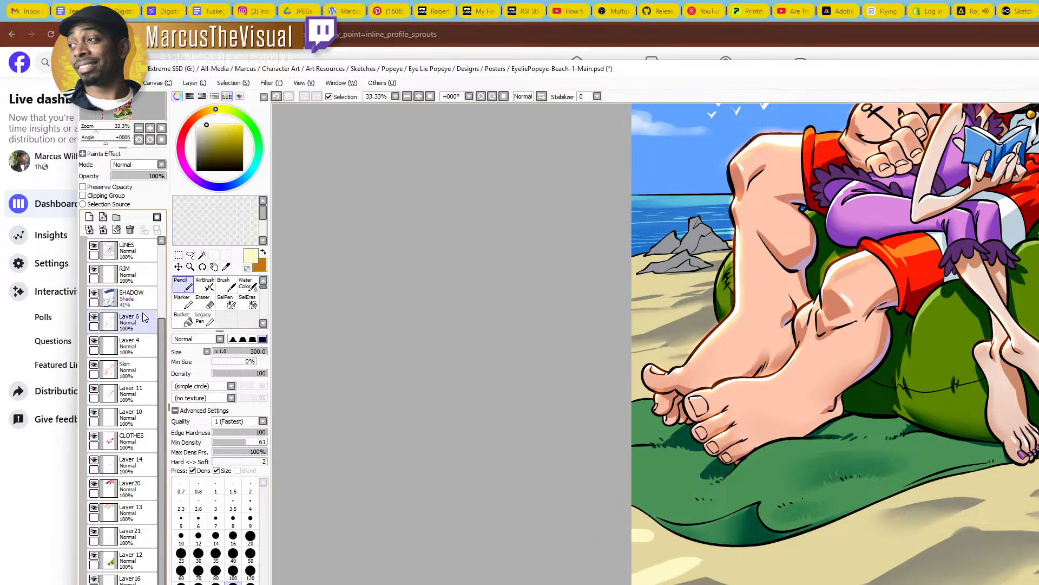
Select all the sand areas around the chair and blanket with the Magic Wand, using the LINES layer
left_click(127, 250)
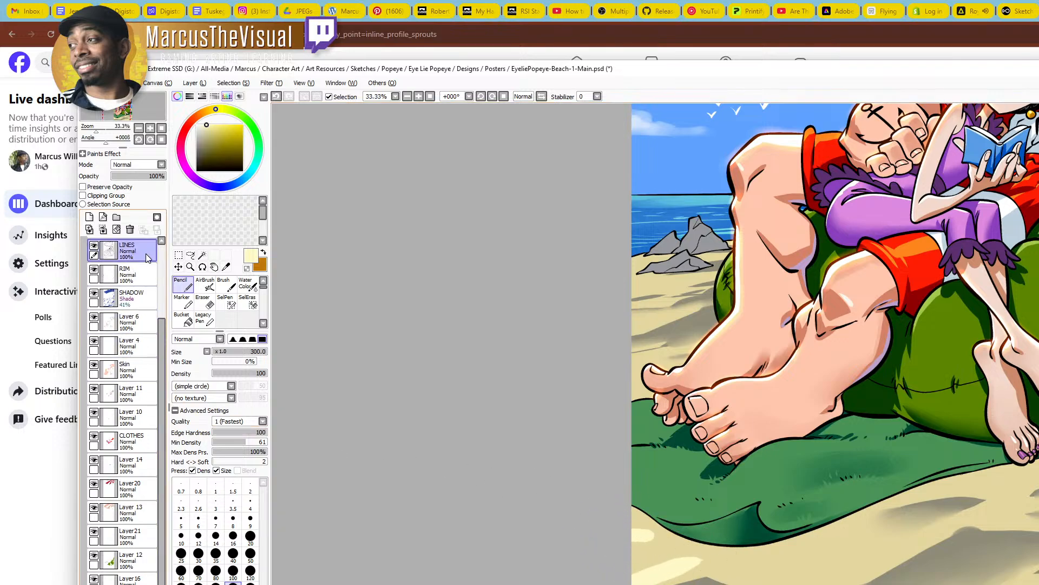
left_click(202, 255)
left_click(812, 548)
left_click(679, 345)
left_click_drag(1037, 396, 731, 471)
left_click(901, 363)
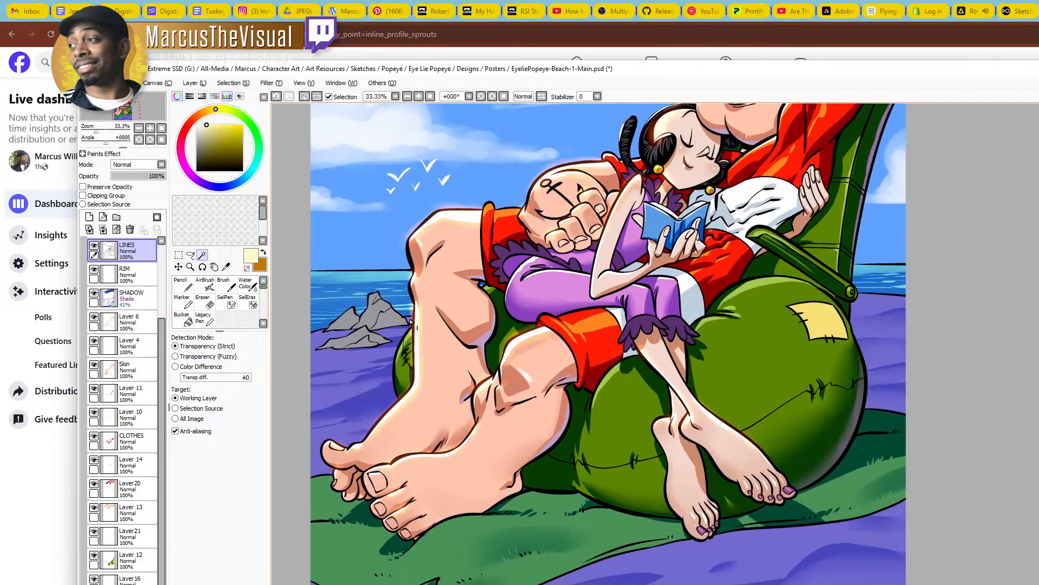
left_click_drag(528, 484, 613, 432)
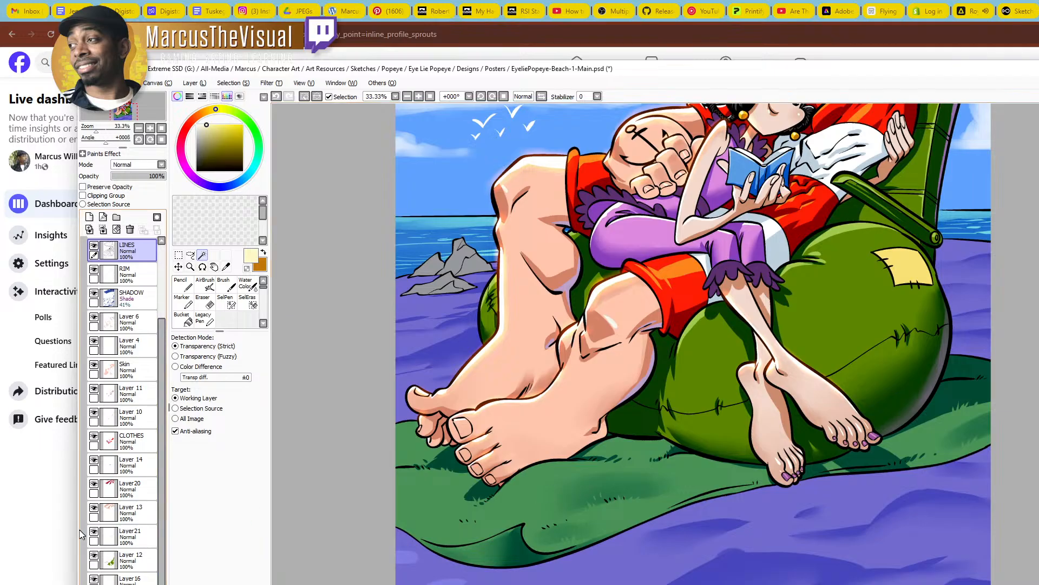
Return to the sand layer, blend the highlights with the size 250 Water Color brush and refine them with the size 400 Eraser
left_click(130, 579)
key("c")
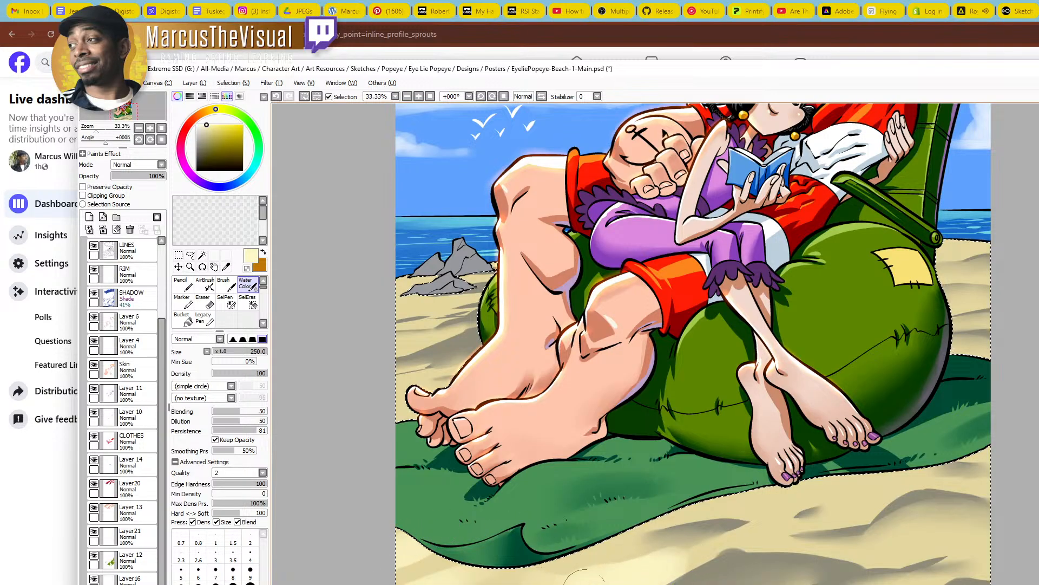
key("e")
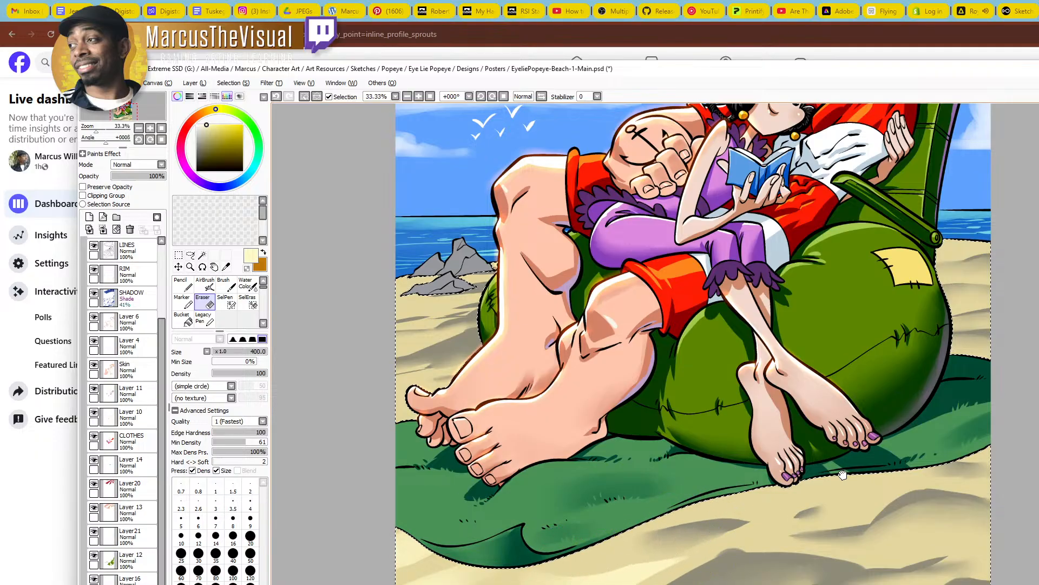
left_click_drag(840, 474, 780, 471)
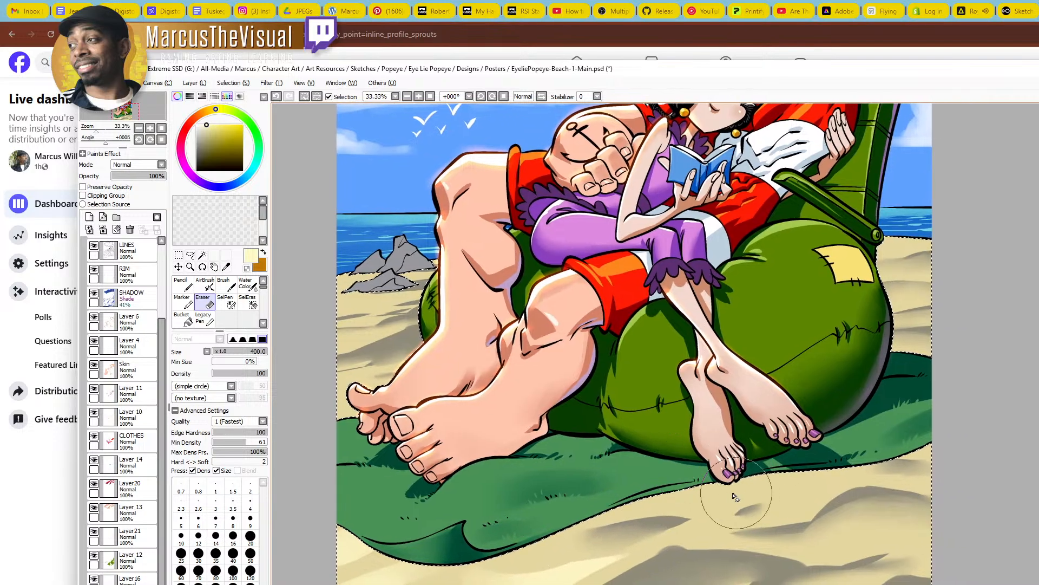
left_click_drag(701, 498, 729, 492)
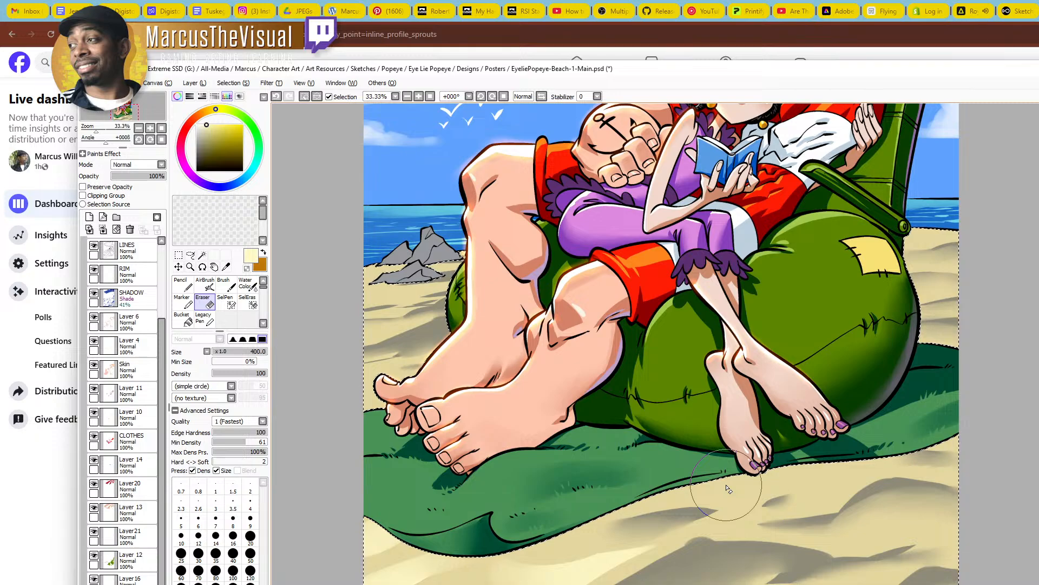
Paint pale highlights with the Pencil along the sand beneath the blanket's folded edge and blend them with Water Color
left_click_drag(627, 533, 797, 506)
key("n")
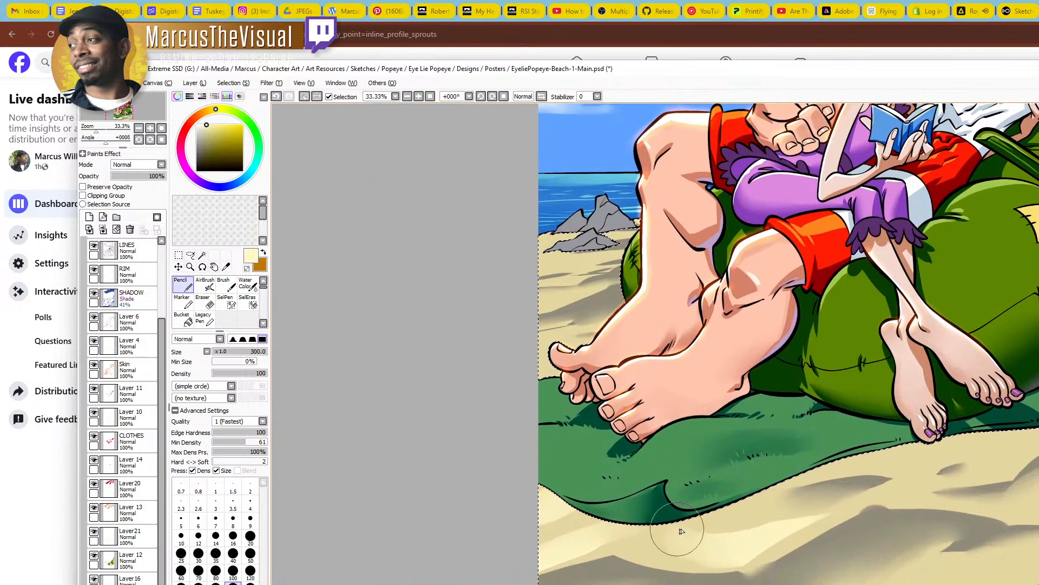
mouse_move(641, 541)
left_mouse_down()
mouse_move(764, 552)
mouse_move(751, 535)
mouse_move(828, 501)
left_mouse_up()
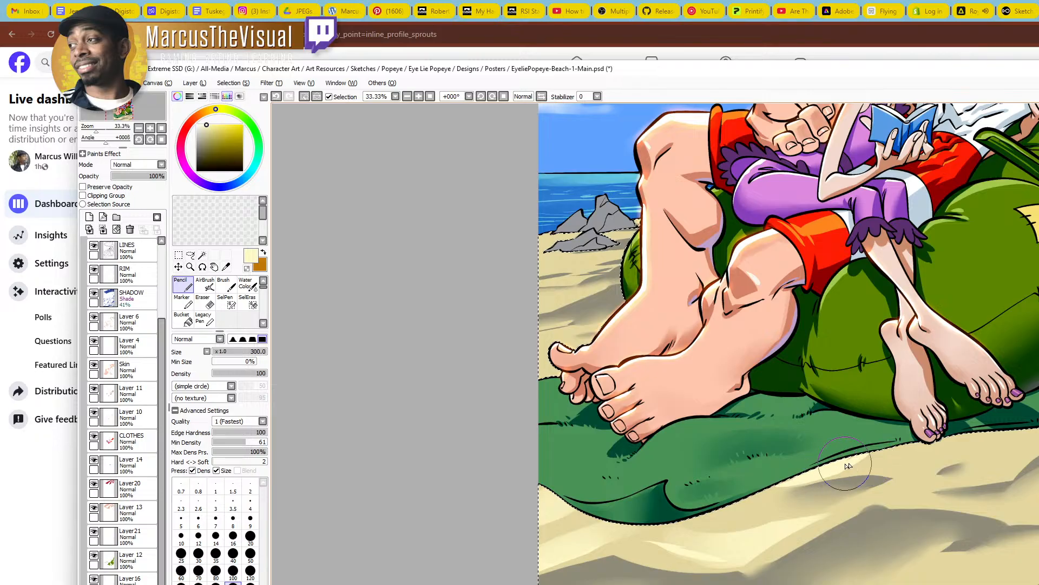
key("c")
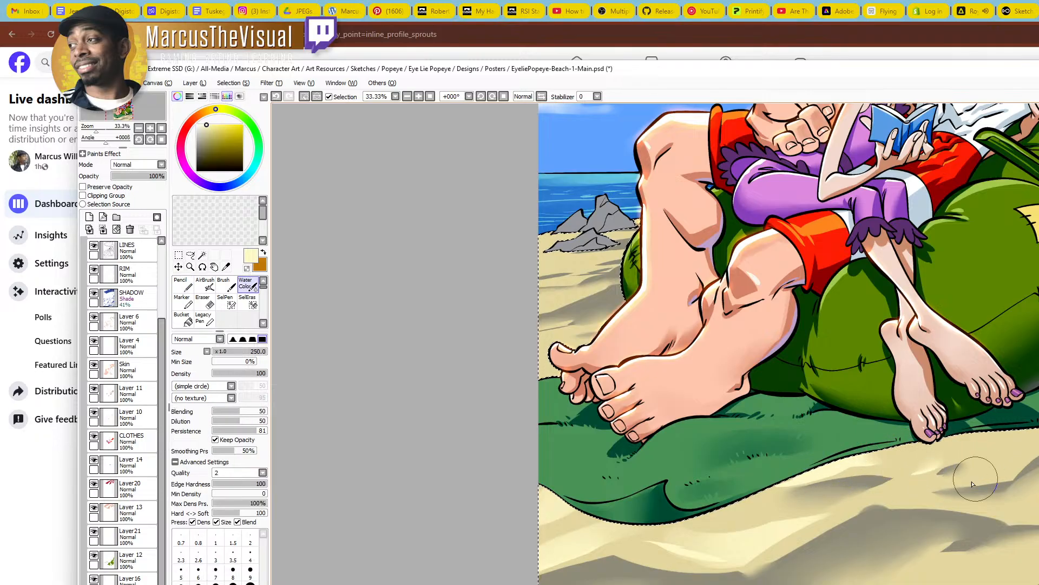
Highlight the dune ridges below the middle of the blanket with pale yellow and soften the strokes with Water Color
left_click_drag(973, 484, 854, 481)
key("n")
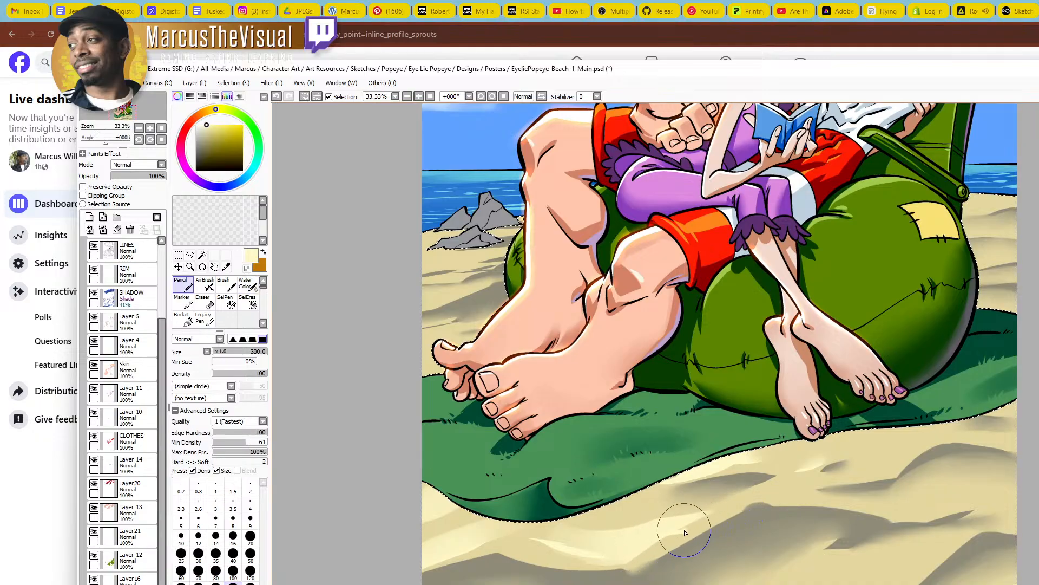
left_click_drag(684, 530, 793, 471)
key("c")
left_click_drag(684, 526, 809, 486)
key("n")
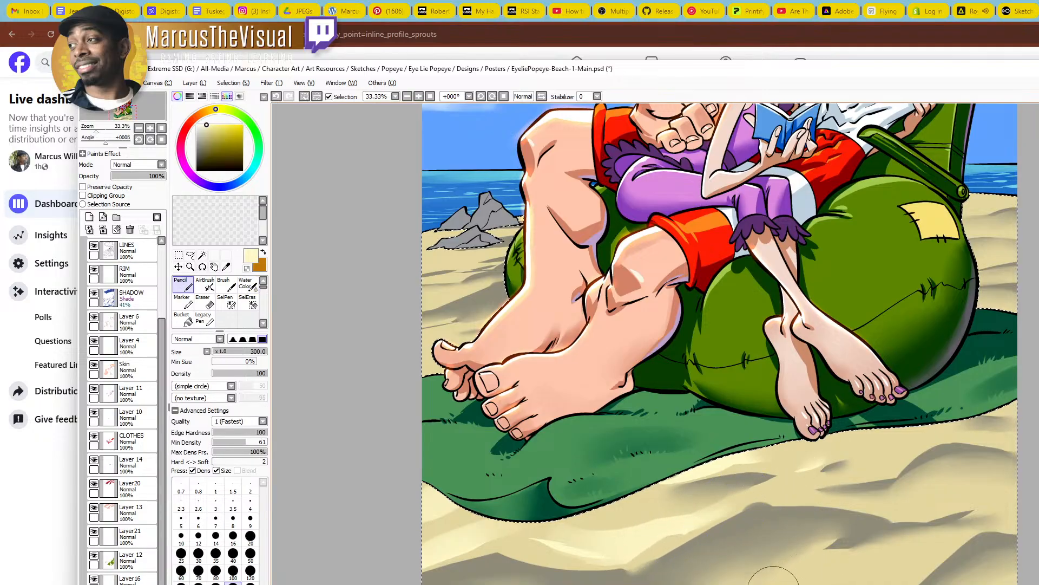
Add pale yellow highlights to the foreground dune near the poster's lower right and blend them into the sand
left_click_drag(773, 584, 865, 558)
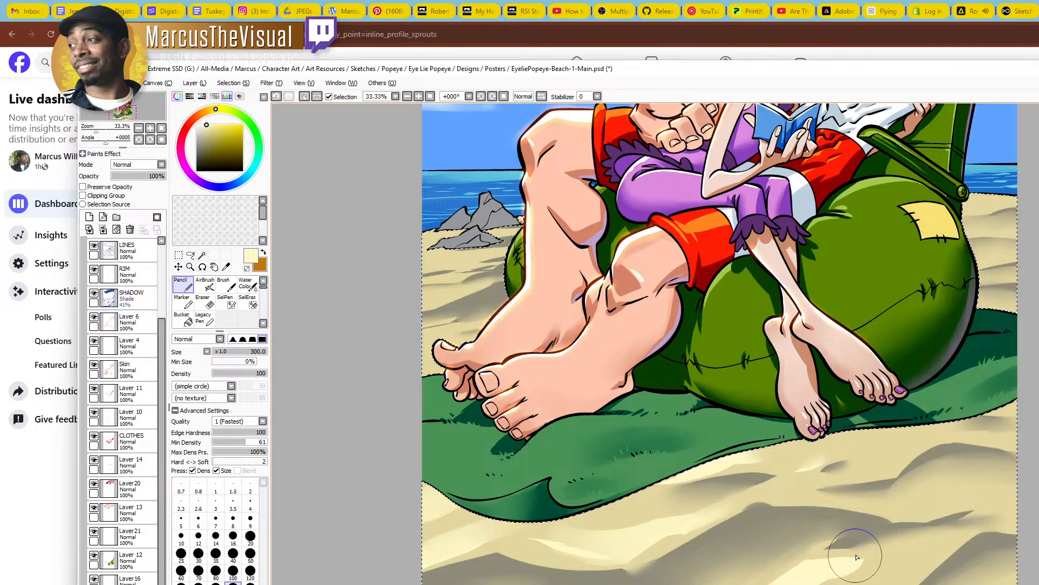
key("c")
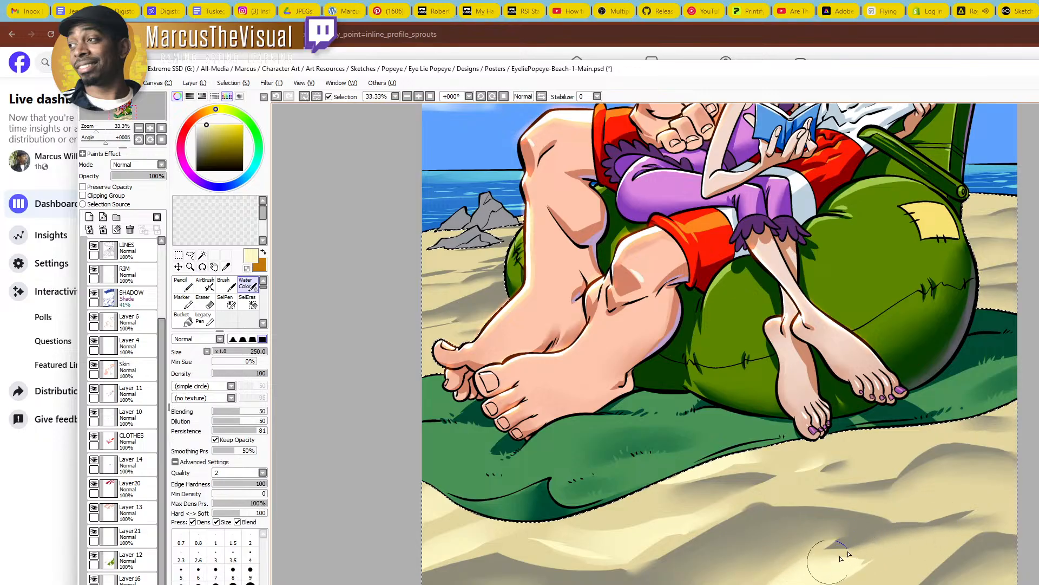
key("n")
key("c")
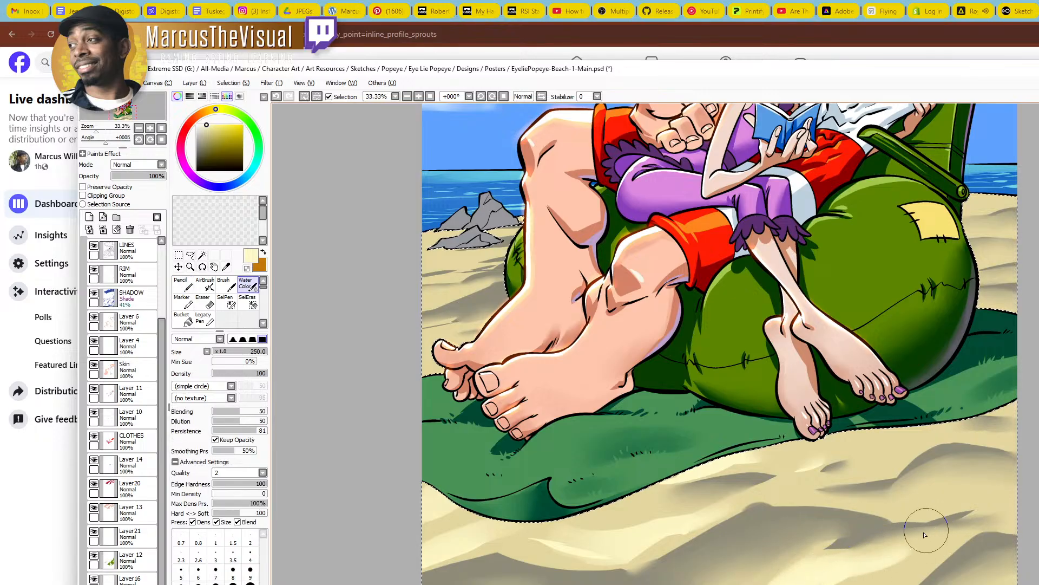
Highlight the small sand ridge near the poster's right edge, blend it with Water Color and refine it with the Eraser
key("n")
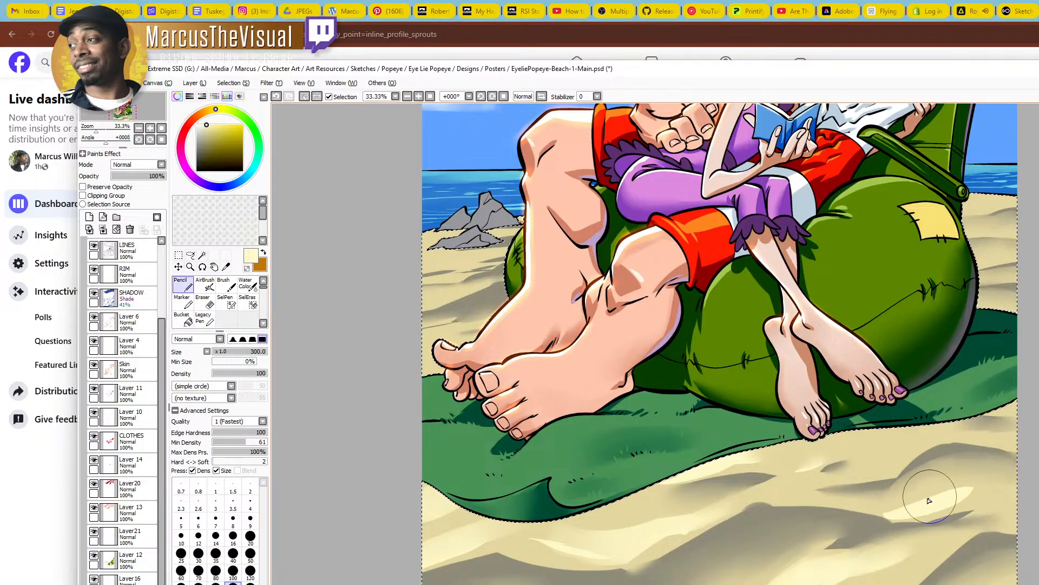
key("c")
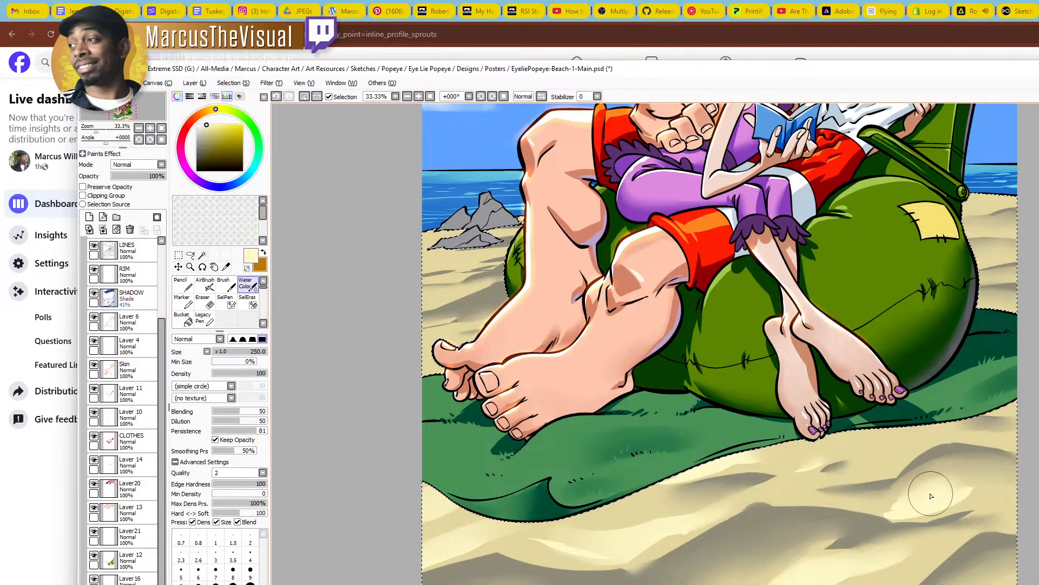
key("e")
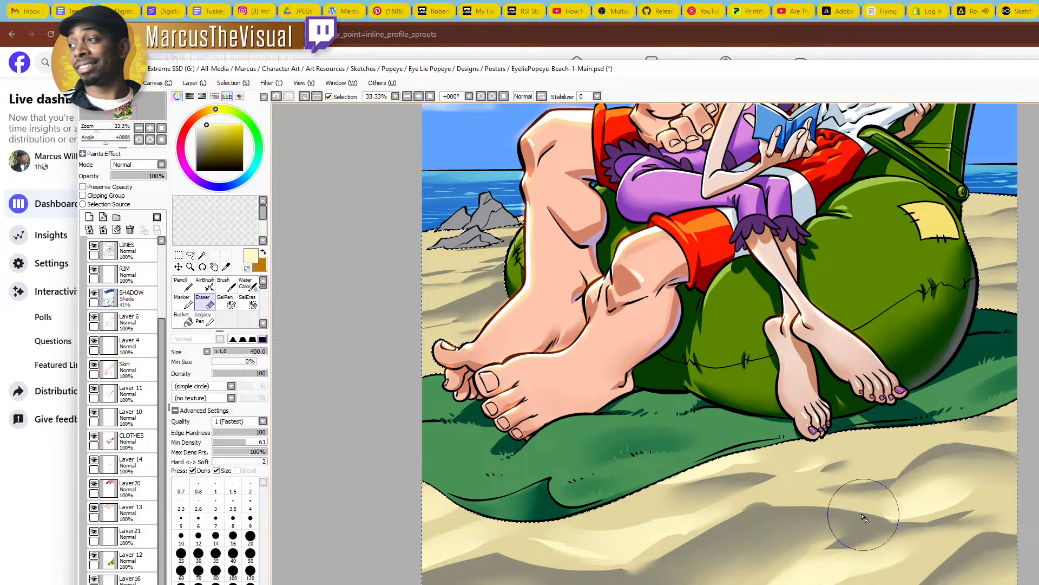
Paint and blend pale highlights on the sand just below Olive's feet, along the blanket toward the poster's right edge
scroll(910, 500, "up", 1)
key("n")
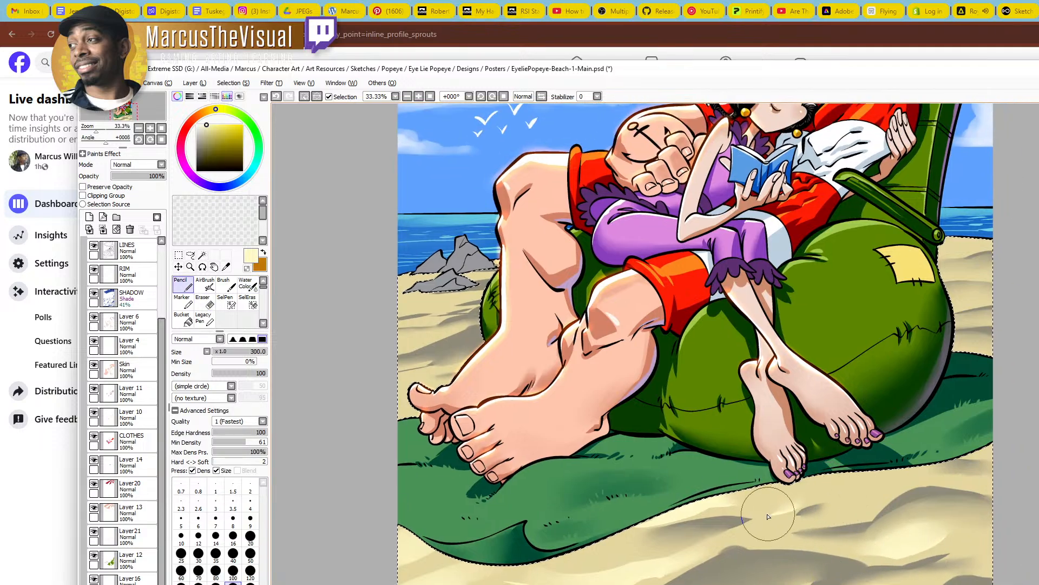
key("c")
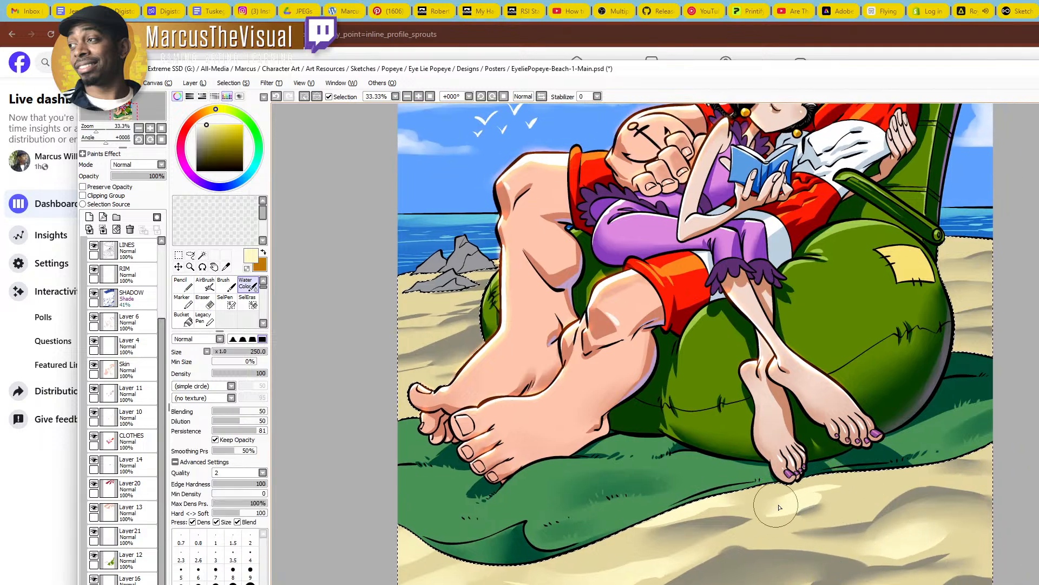
key("n")
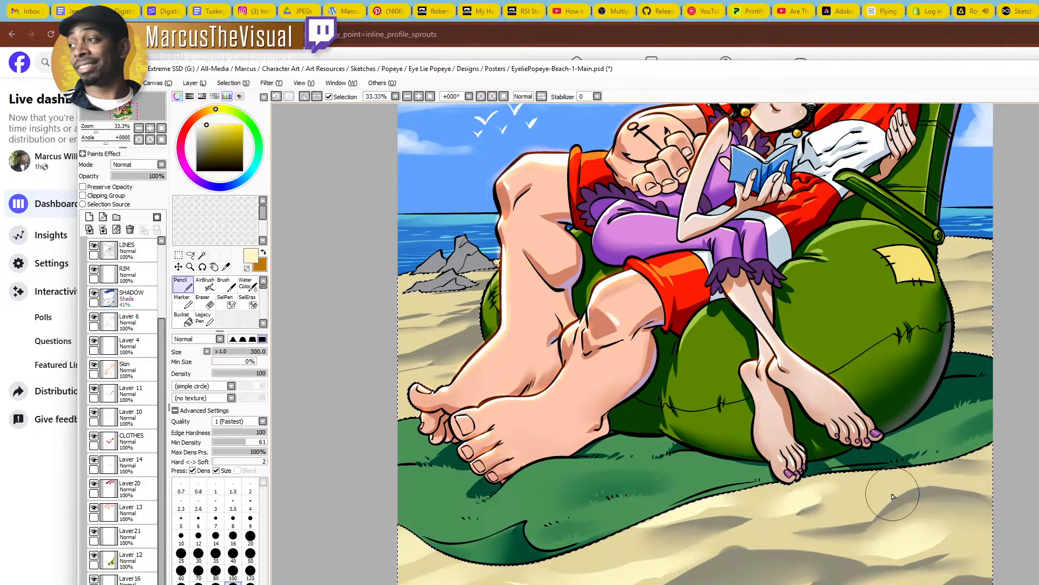
key("c")
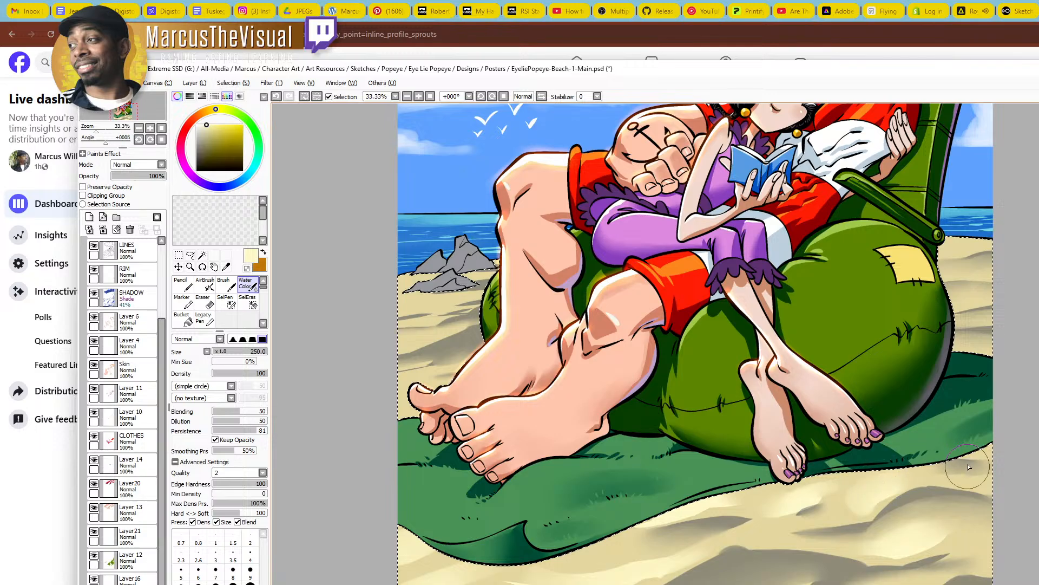
Add pale highlights to the sand between the rocks and Popeye's feet and blend them with Water Color
left_click_drag(869, 459, 890, 428)
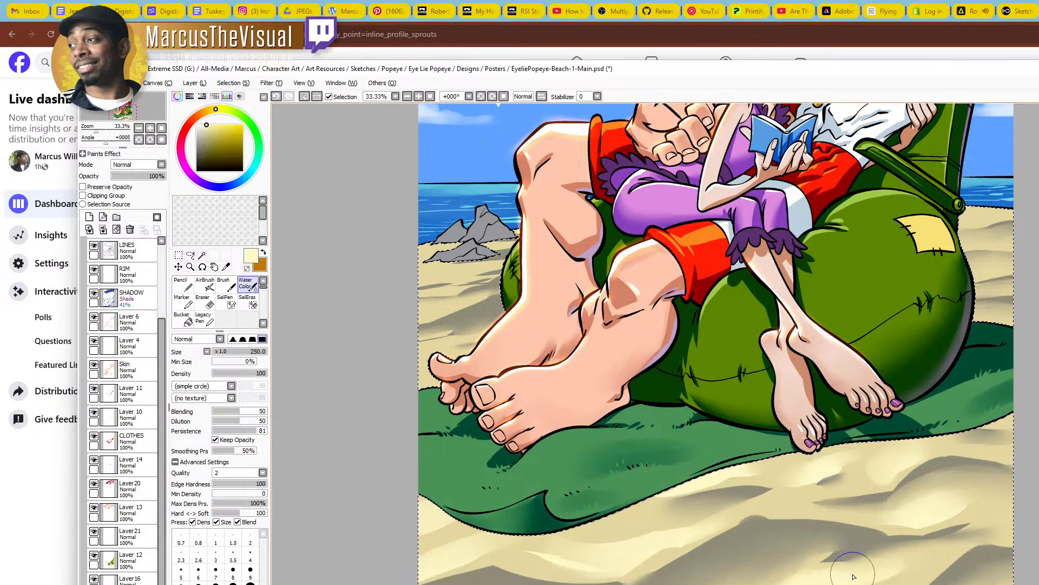
key("n")
mouse_move(880, 478)
left_mouse_down()
mouse_move(967, 556)
mouse_move(956, 553)
left_mouse_up()
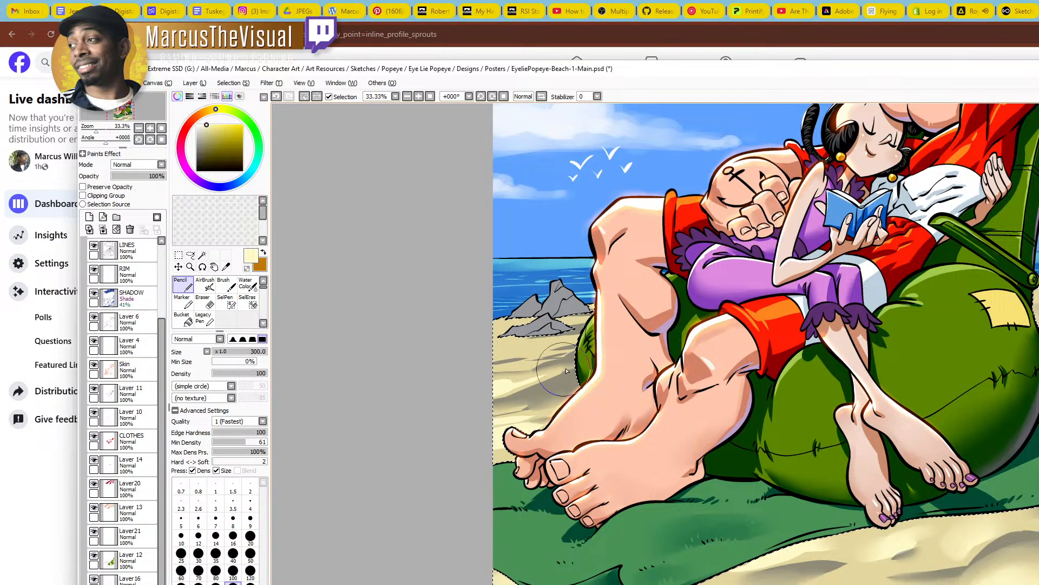
key("c")
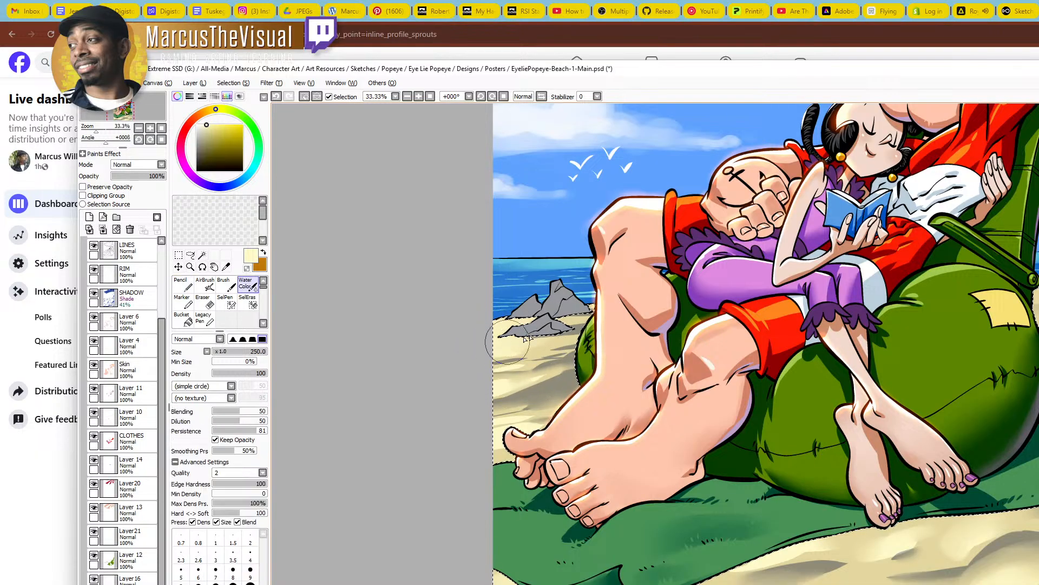
Paint and blend pale yellow highlights on the strip of sand behind the chair at the poster's right edge
left_click_drag(984, 387, 816, 408)
key("n")
key("c")
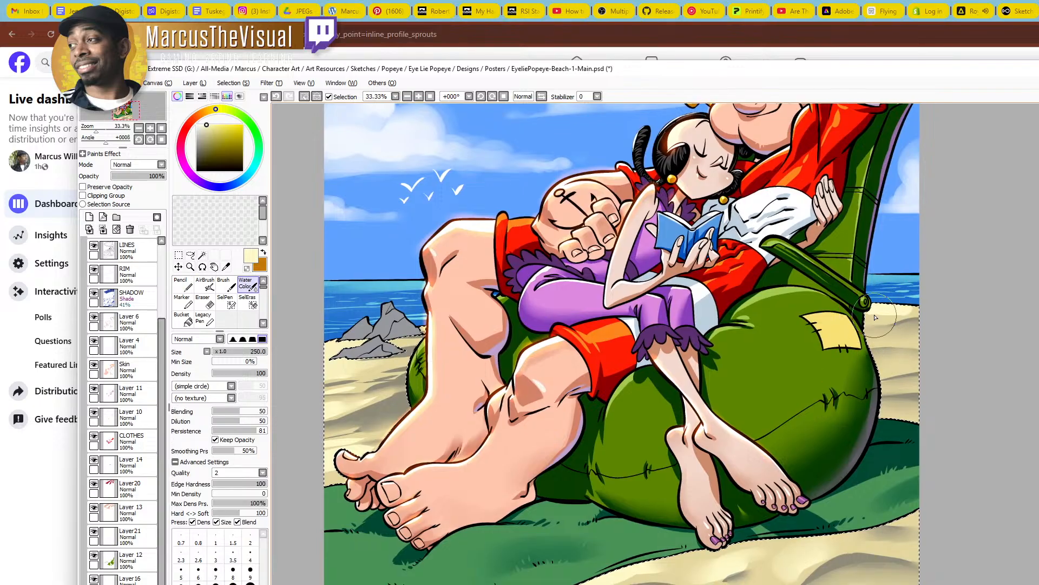
key("n")
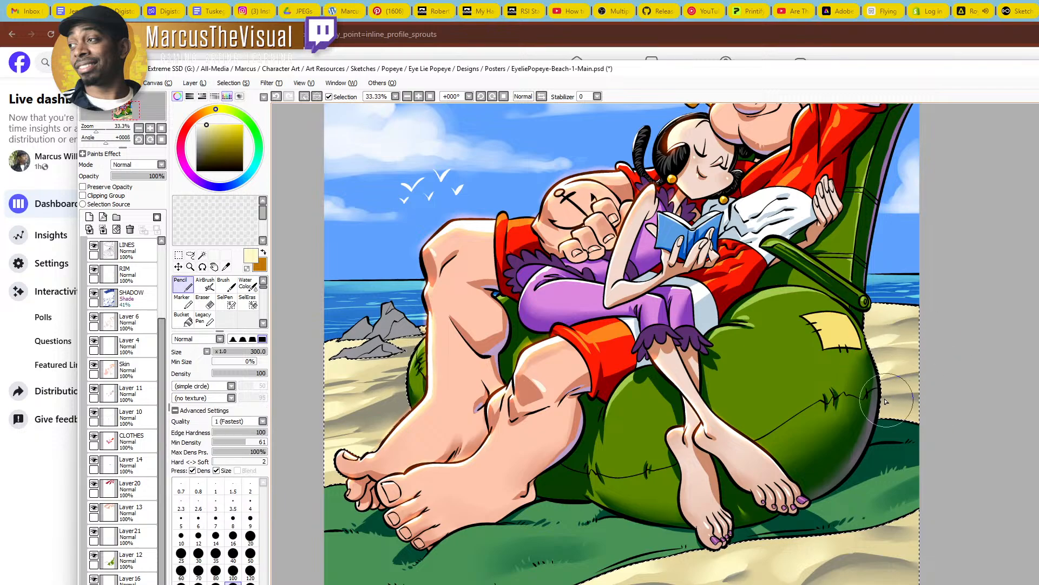
key("c")
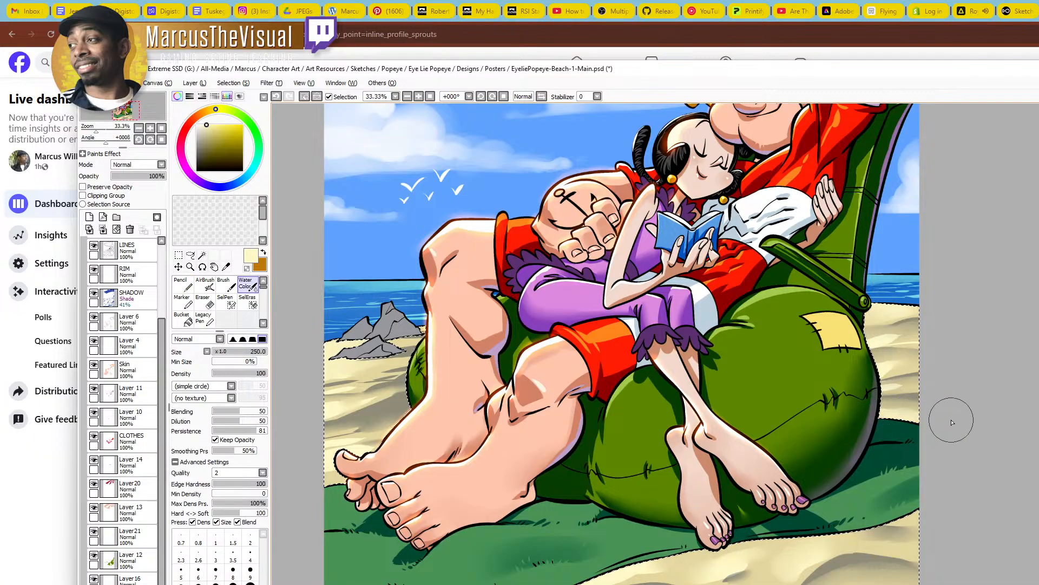
Clear the sand selection and select every section of the shoreline rocks with the Magic Wand on the LINES layer
left_click(871, 410, "ctrl+alt")
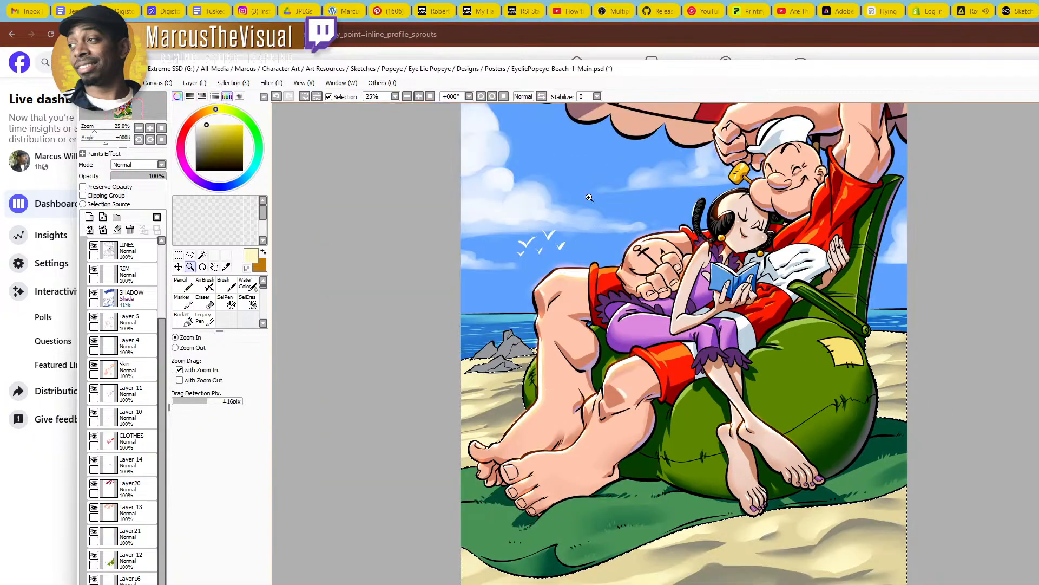
key("ctrl+d")
left_click_drag(605, 406, 679, 429)
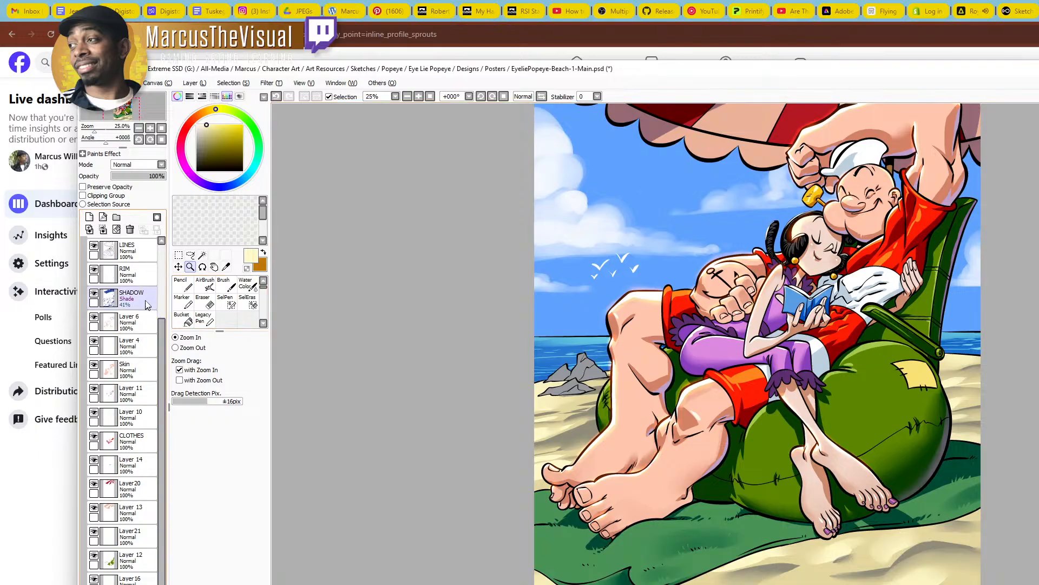
left_click(135, 257)
scroll(559, 385, "up", 4)
key("w")
left_click(577, 340)
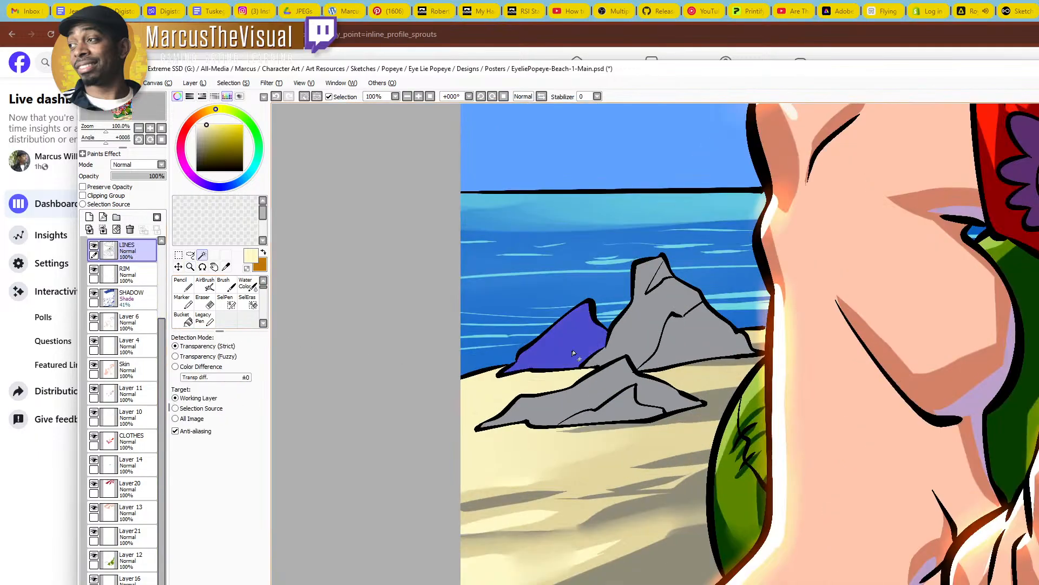
left_click(672, 324)
left_click(619, 398)
left_click(629, 411)
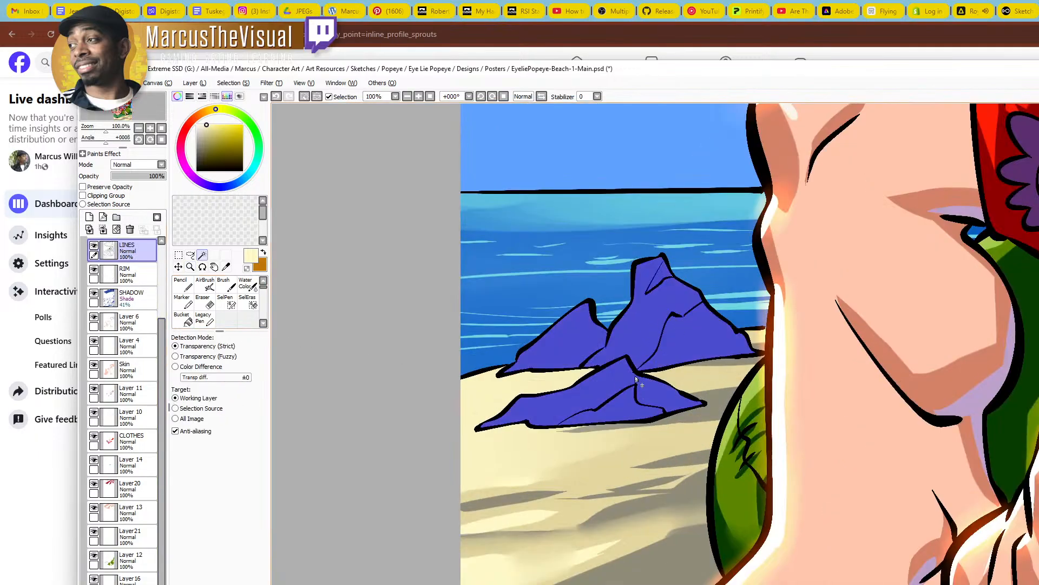
Sample the blue shadow colour with the SHADOW layer at Normal and 100% opacity, and return the layer to Shade at 42%
key("z")
scroll(626, 376, "down", 2)
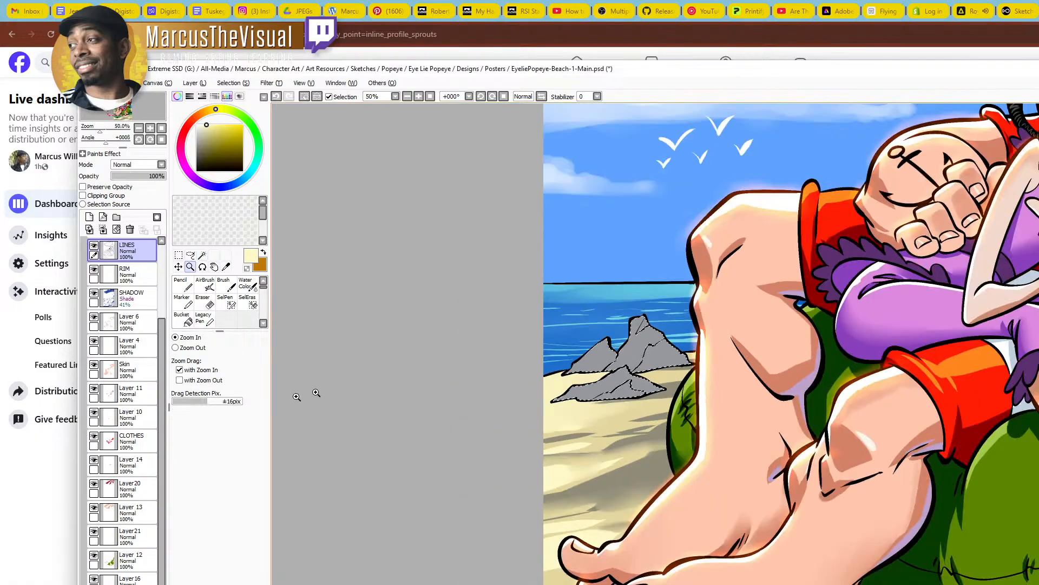
left_click(130, 302)
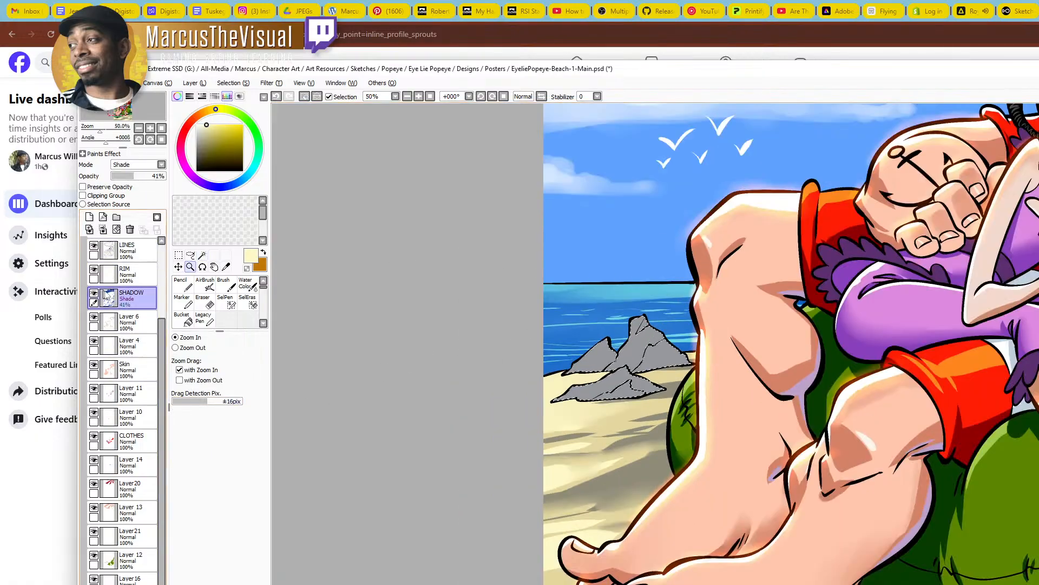
left_click(162, 164)
left_click(122, 174)
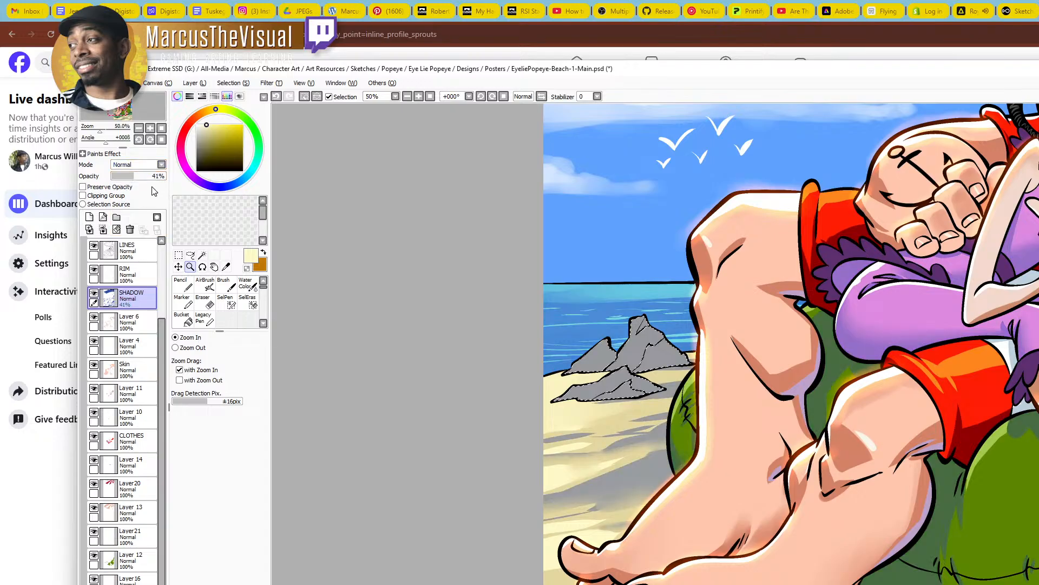
left_click_drag(150, 176, 183, 176)
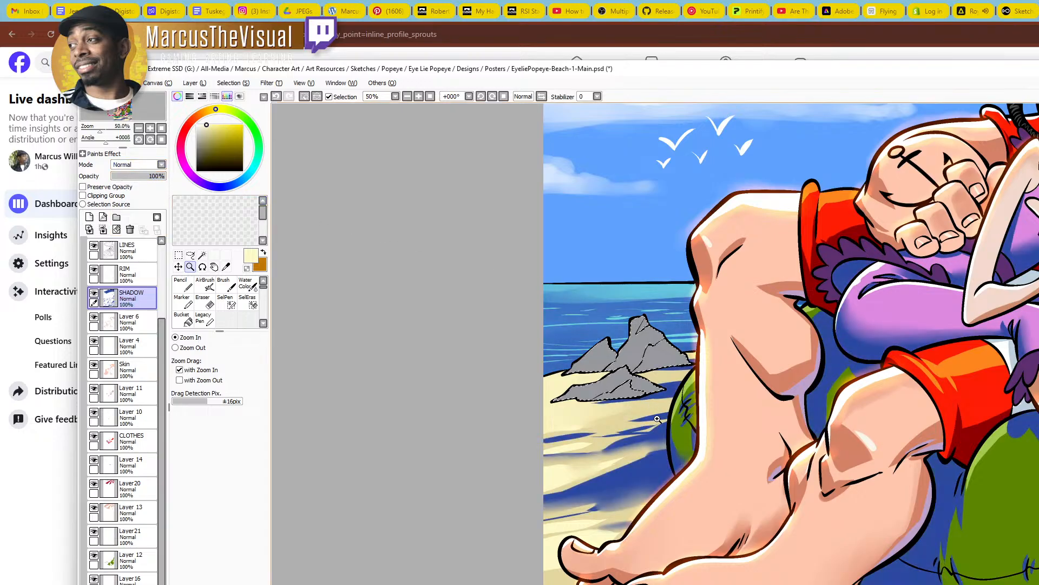
left_click(672, 391, "alt")
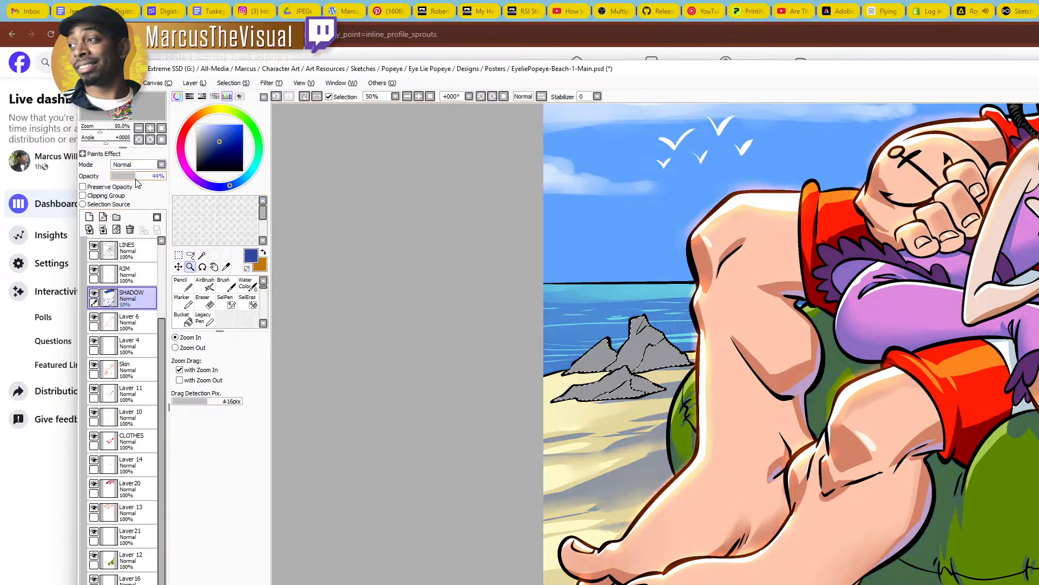
left_click_drag(141, 176, 133, 176)
left_click(151, 166)
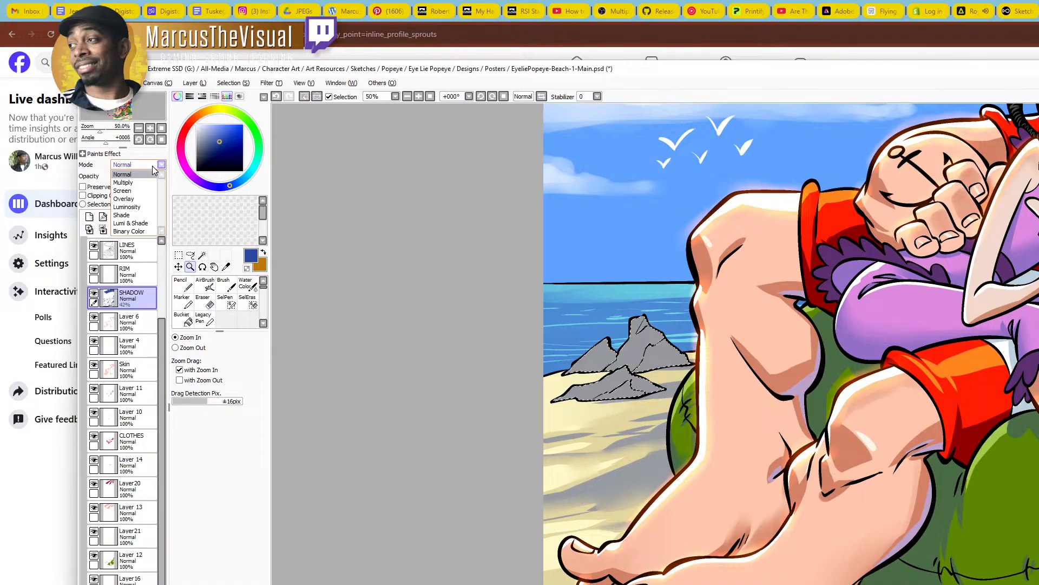
left_click(130, 215)
Paint blue shadows with the Pencil on the shaded faces of the selected rocks and trim them with the Eraser
left_click(649, 344)
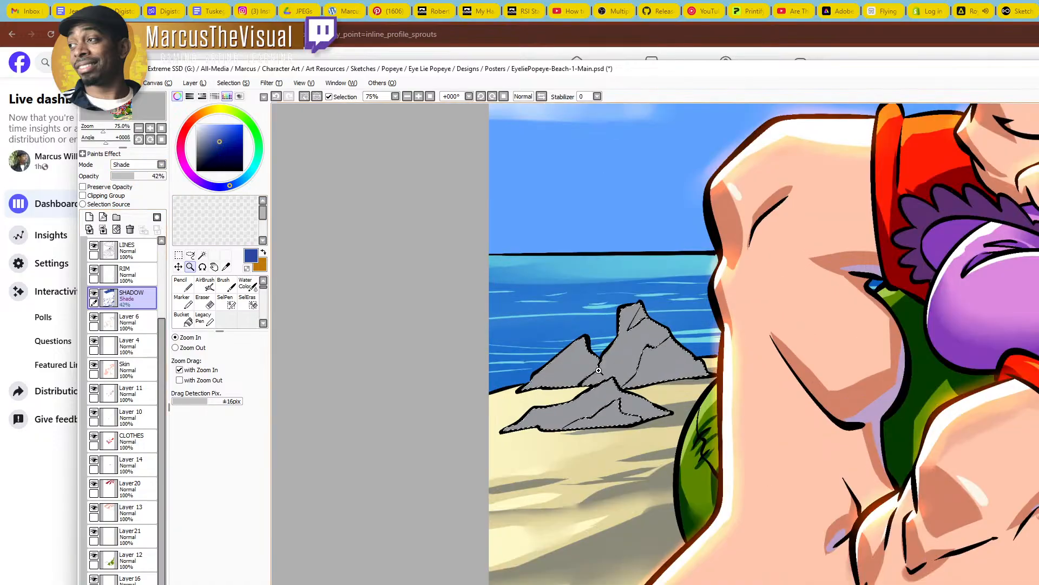
key("n")
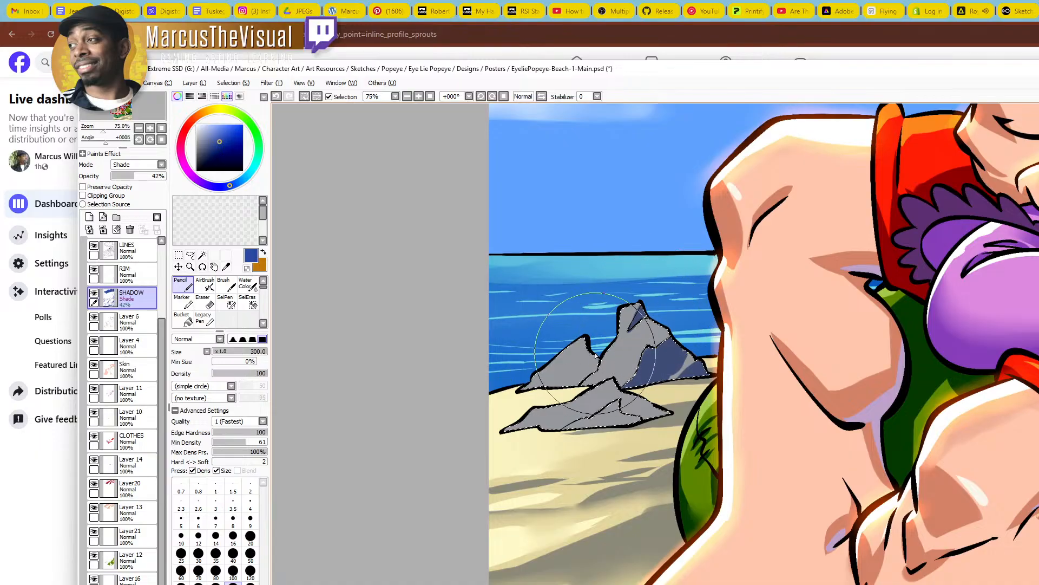
key("e")
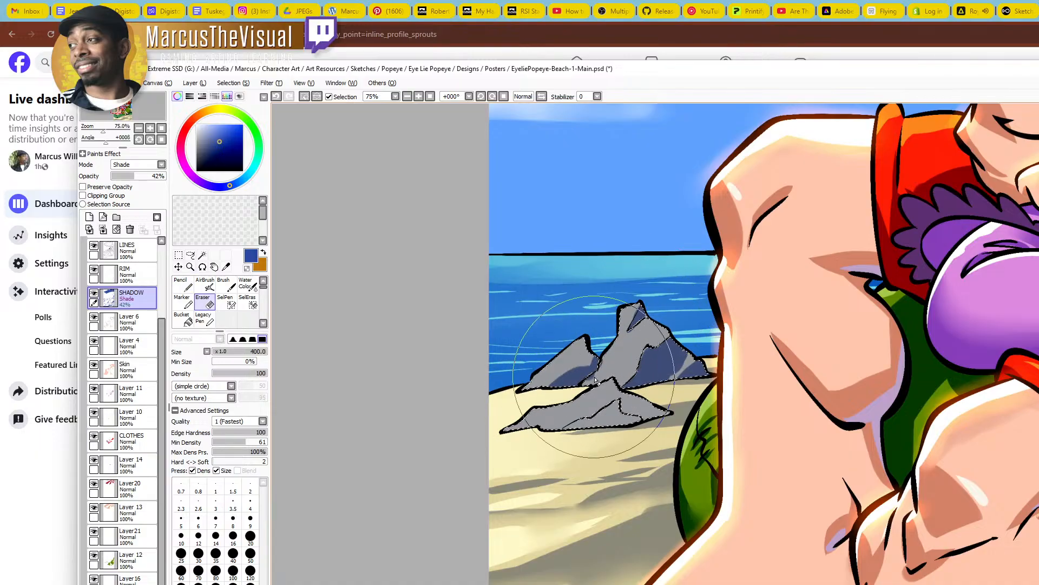
key("n")
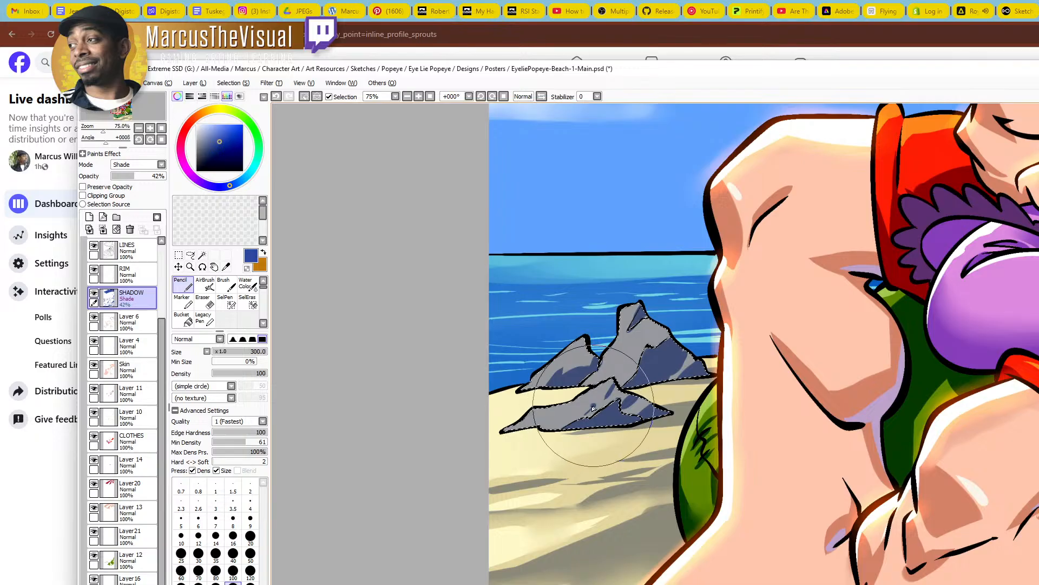
key("z")
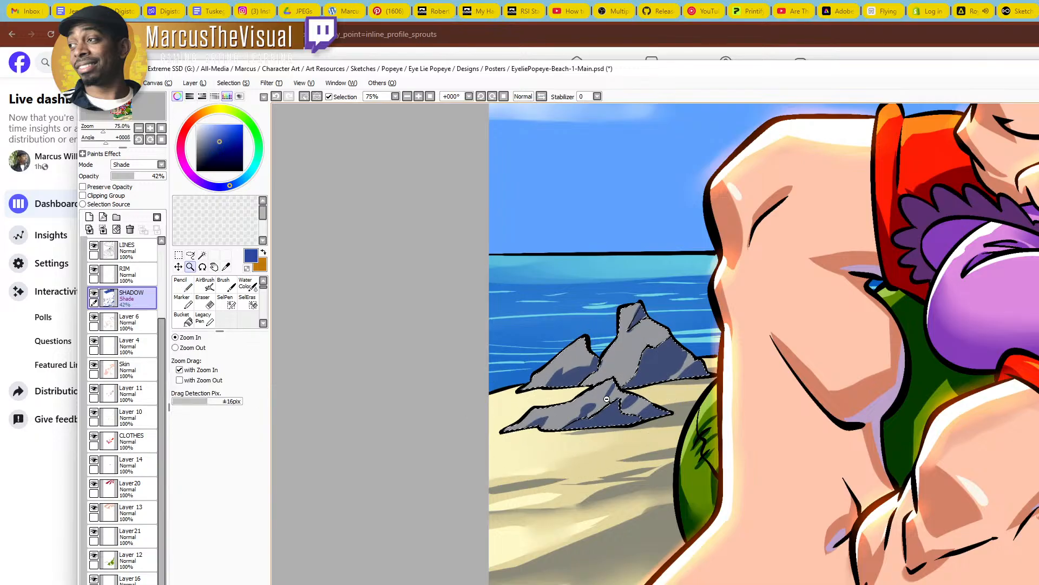
scroll(622, 382, "down", 3)
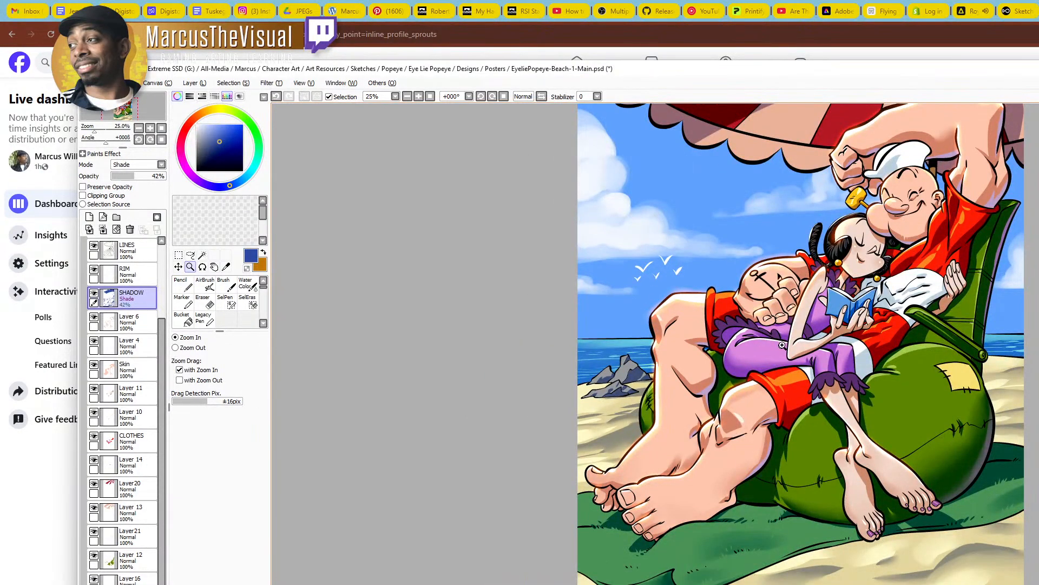
scroll(781, 345, "down", 1)
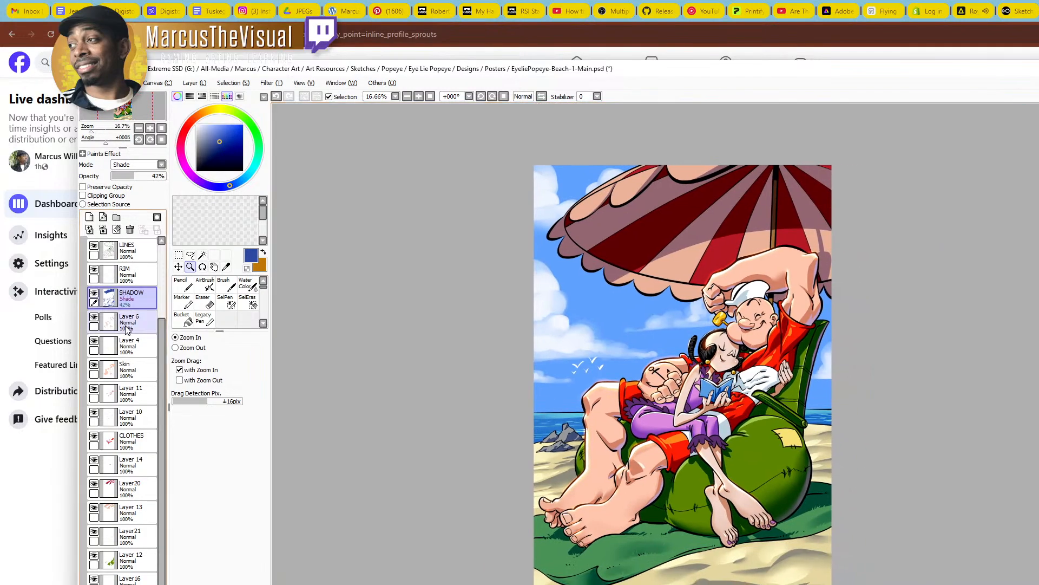
Make the Luminosity layer Layer15 active and set the painting colour to a bright orange
scroll(142, 325, "up", 3)
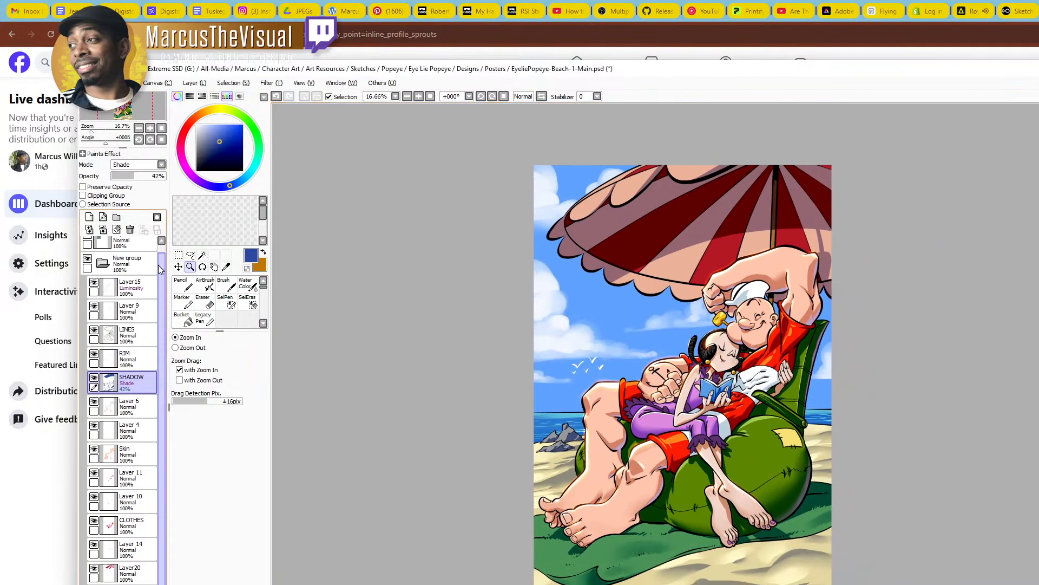
left_click(142, 288)
key("x")
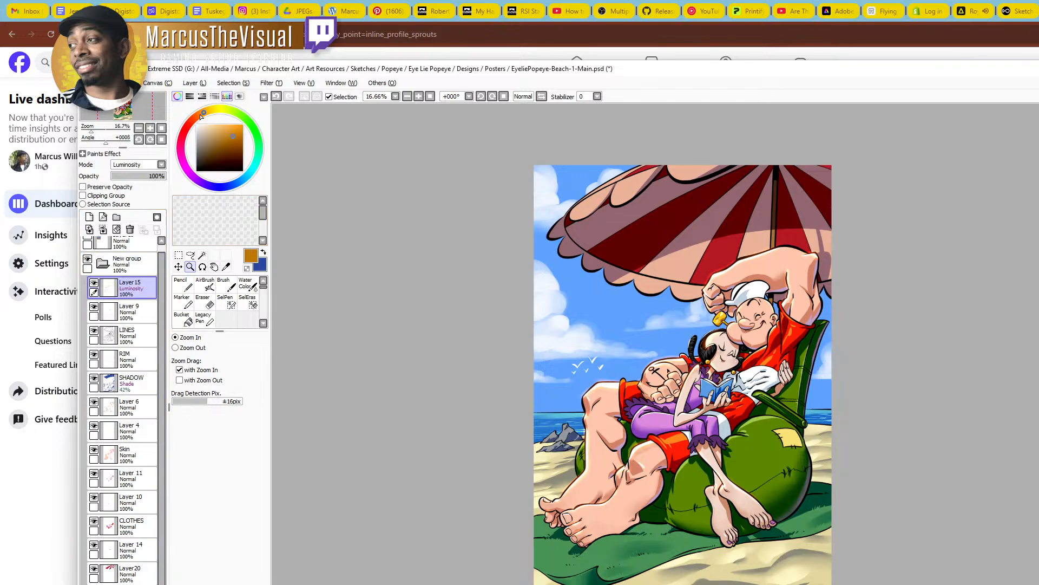
left_click(200, 114)
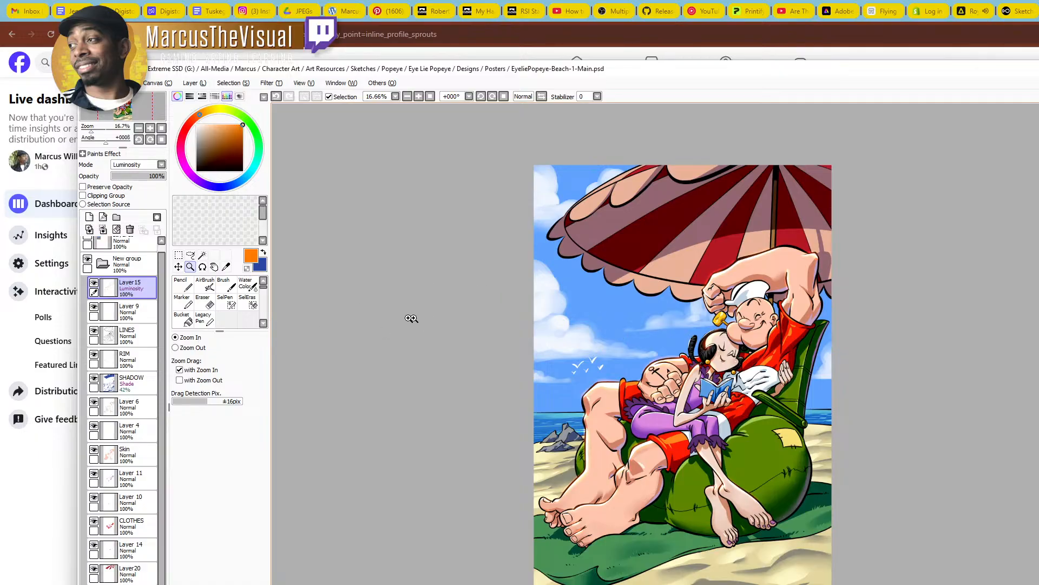
Choose the AirBrush and enlarge its brush size to 500
left_click(208, 286)
key("bracketright")
key("bracketright")
key("bracketright")
key("bracketright")
key("bracketright")
key("bracketright")
key("bracketright")
key("bracketright")
key("bracketright")
key("bracketright")
key("bracketright")
key("bracketright")
key("bracketright")
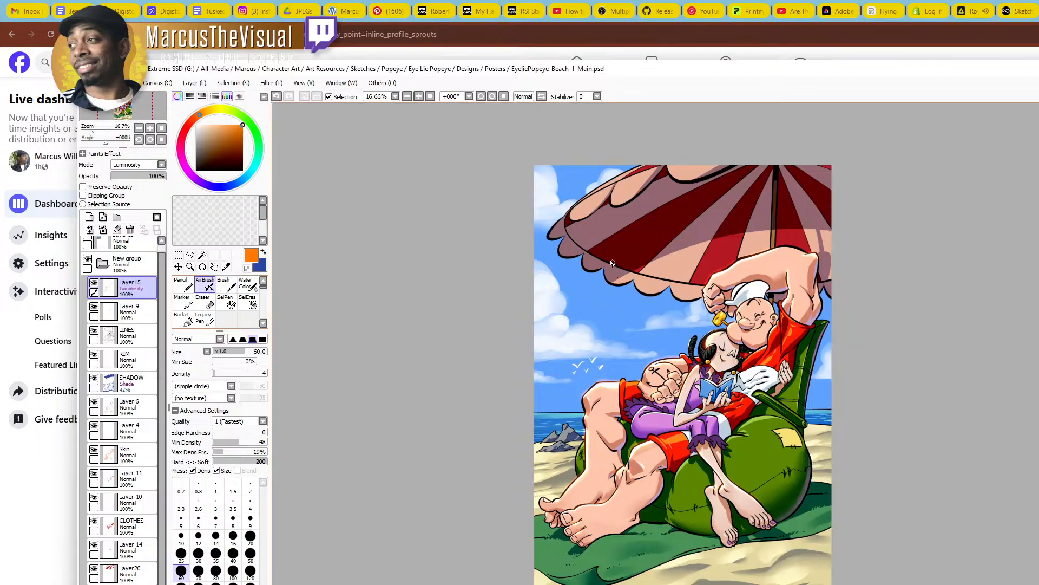
Try a soft orange glow on the umbrella's outer tip and undo it
left_click_drag(567, 219, 558, 233)
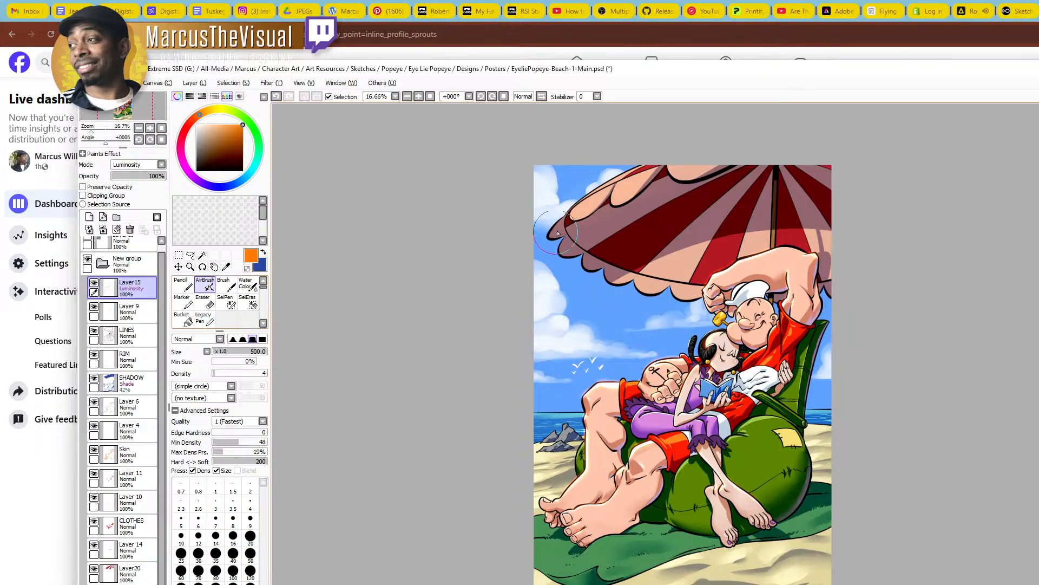
key("z")
left_click(625, 185)
left_click(625, 184)
left_click(625, 185)
key("ctrl+z")
key("ctrl+z")
key("ctrl+z")
key("ctrl+z")
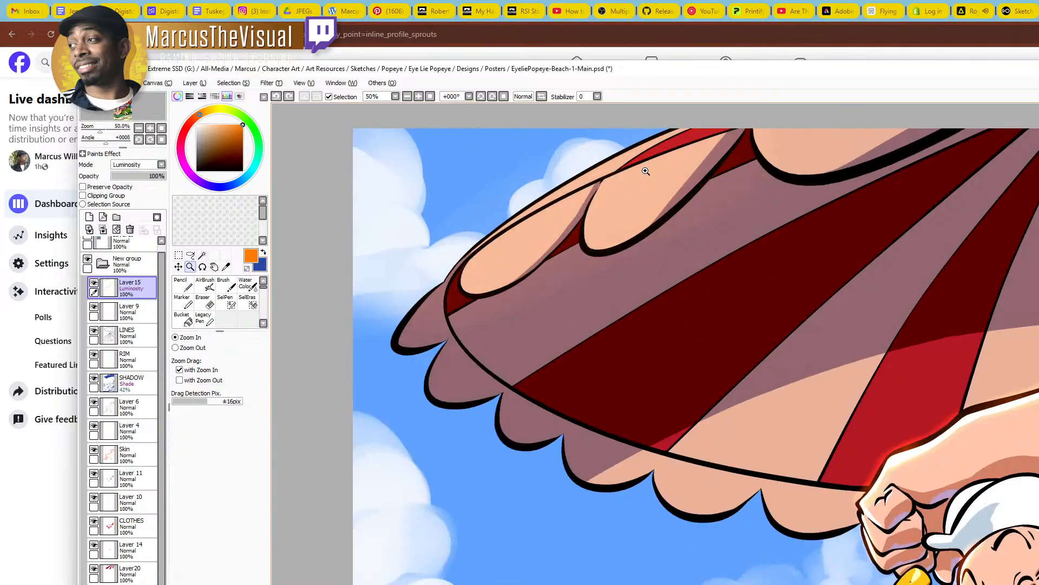
key("ctrl+z")
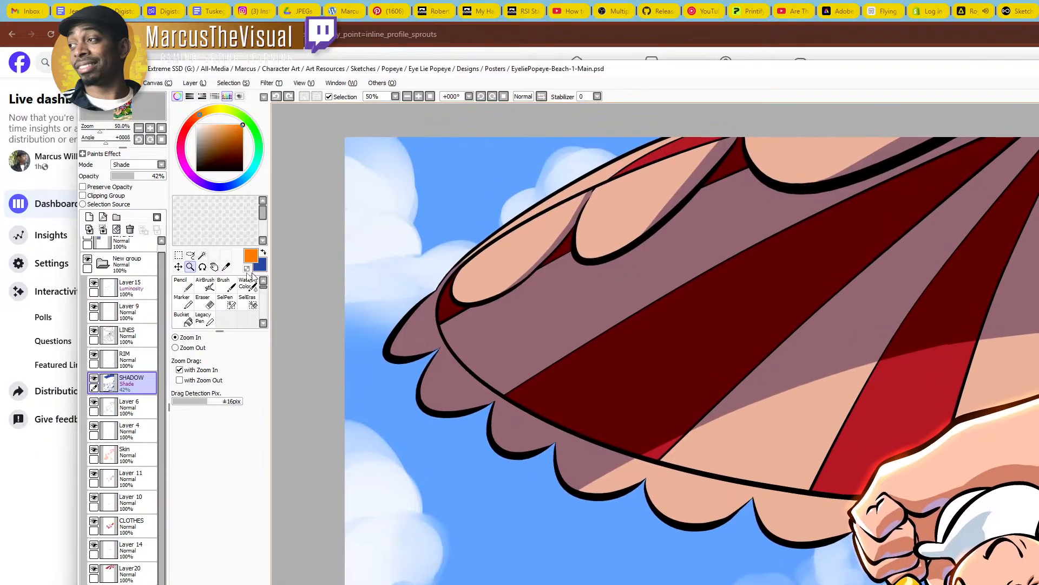
Airbrush an orange glow on Layer15 over the umbrella's upper scalloped flaps and the edges of the panels beneath them
left_click(205, 285)
left_click(130, 286)
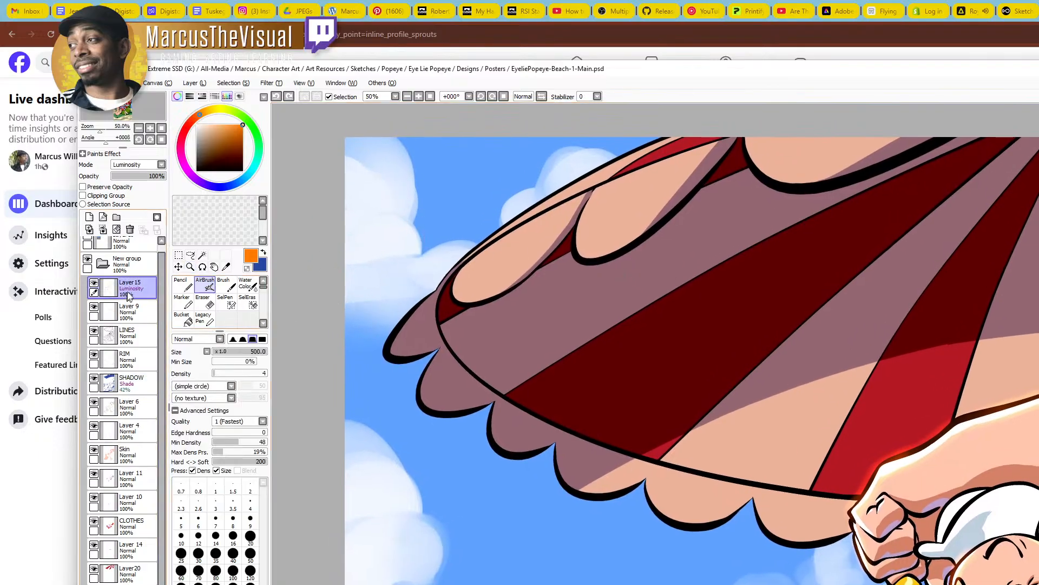
mouse_move(607, 269)
left_mouse_down()
mouse_move(509, 253)
mouse_move(461, 291)
mouse_move(583, 204)
mouse_move(460, 298)
mouse_move(686, 166)
mouse_move(579, 241)
mouse_move(736, 139)
mouse_move(805, 156)
mouse_move(758, 158)
mouse_move(810, 126)
mouse_move(896, 104)
mouse_move(767, 156)
mouse_move(783, 116)
mouse_move(617, 209)
mouse_move(739, 124)
mouse_move(612, 220)
mouse_move(581, 194)
mouse_move(458, 278)
mouse_move(656, 162)
mouse_move(448, 295)
mouse_move(695, 142)
mouse_move(519, 254)
mouse_move(765, 121)
mouse_move(811, 133)
mouse_move(888, 106)
left_mouse_up()
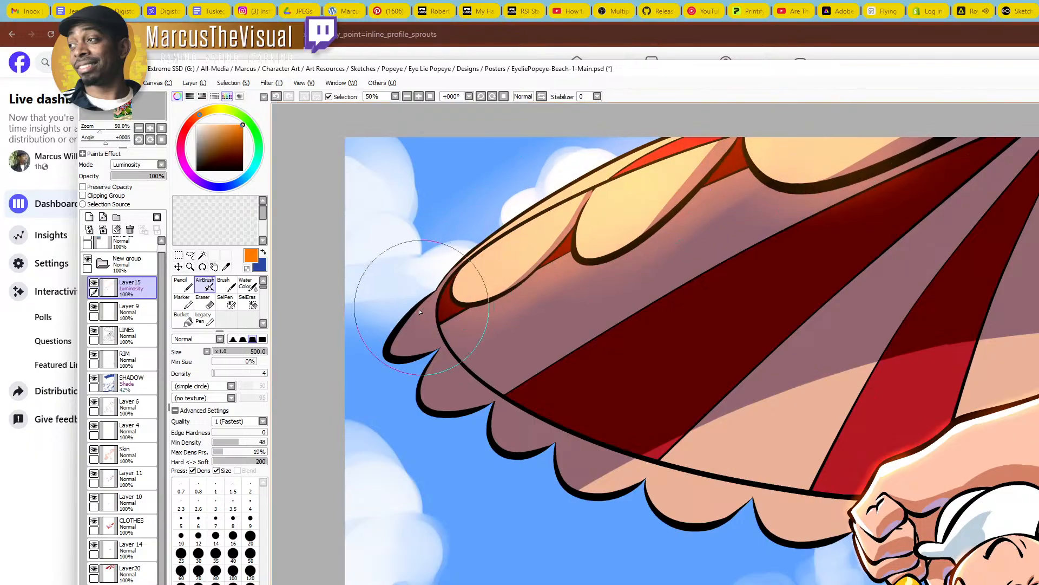
Airbrush an orange glow across the umbrella's sunlit lower panels and scalloped trim above Popeye's raised arm
mouse_move(636, 480)
left_mouse_down()
mouse_move(914, 373)
mouse_move(1035, 349)
mouse_move(1002, 359)
left_mouse_up()
left_click_drag(1005, 408, 763, 336)
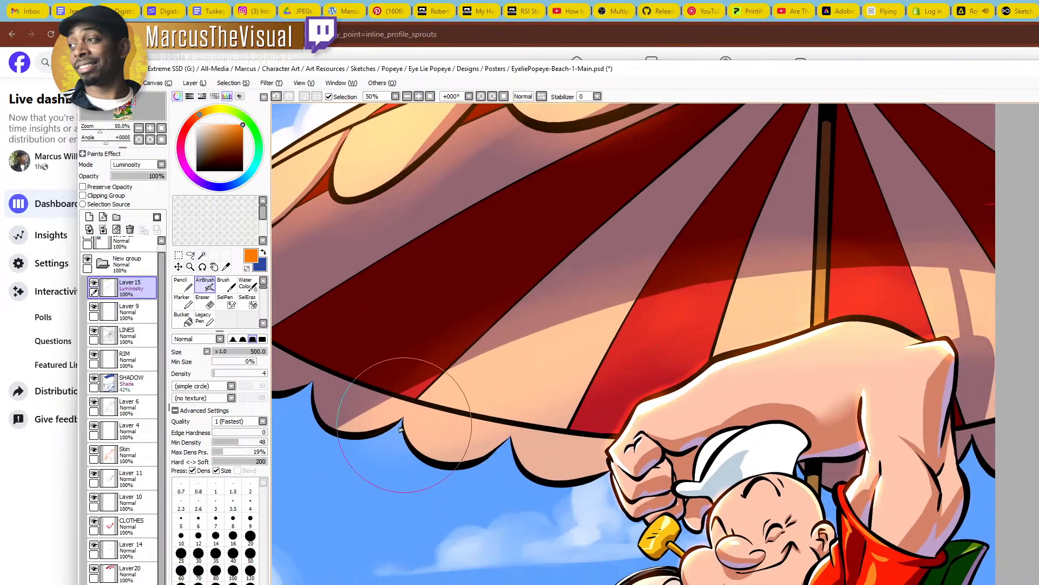
mouse_move(404, 426)
left_mouse_down()
mouse_move(456, 412)
mouse_move(350, 422)
mouse_move(499, 394)
mouse_move(501, 416)
mouse_move(468, 458)
mouse_move(568, 390)
mouse_move(441, 405)
mouse_move(758, 319)
mouse_move(640, 333)
mouse_move(720, 357)
left_mouse_up()
left_click_drag(649, 403, 753, 335)
mouse_move(616, 351)
left_mouse_down()
mouse_move(711, 353)
mouse_move(662, 369)
mouse_move(701, 341)
left_mouse_up()
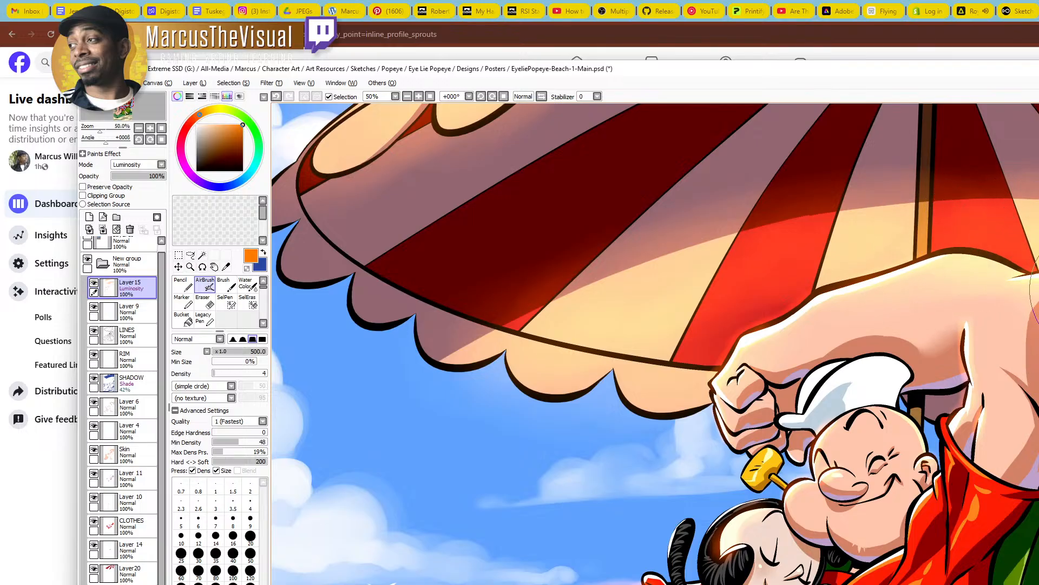
left_click_drag(1012, 318, 839, 323)
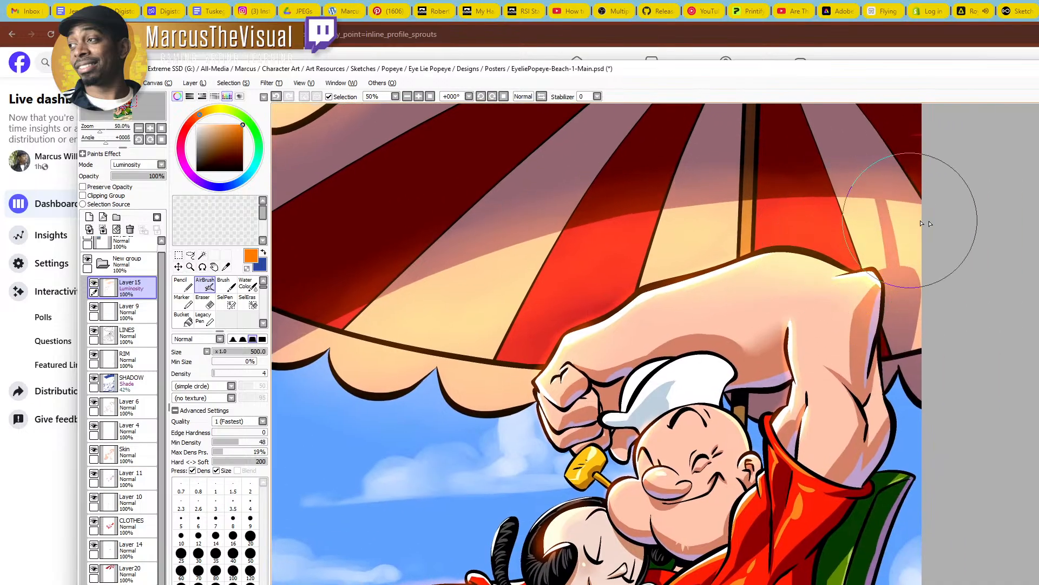
Airbrush a soft orange glow onto the chair's green beanbag seat around Olive's legs and the yellow patch
left_click_drag(604, 516, 762, 292)
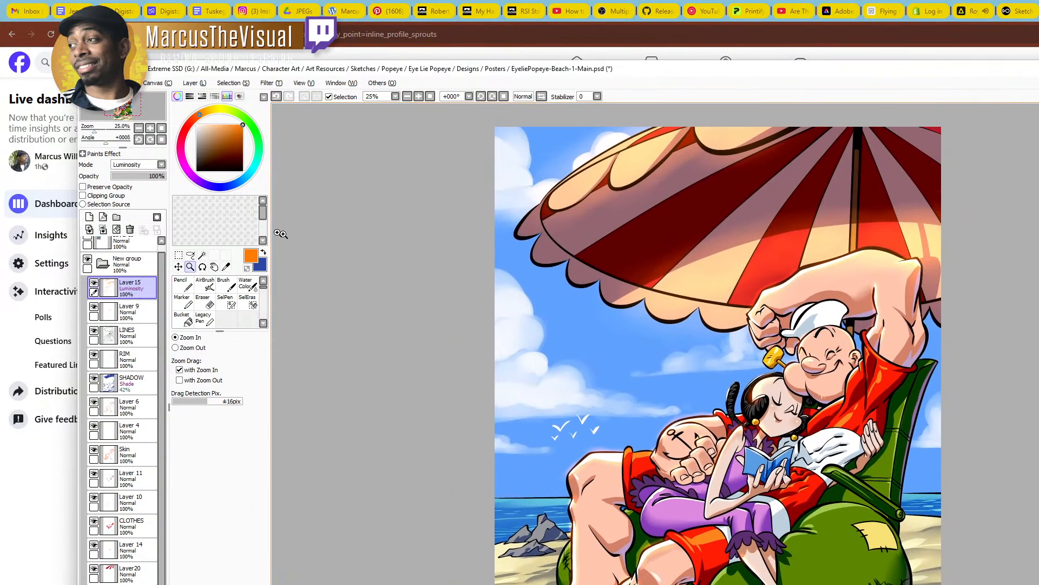
left_click(208, 288)
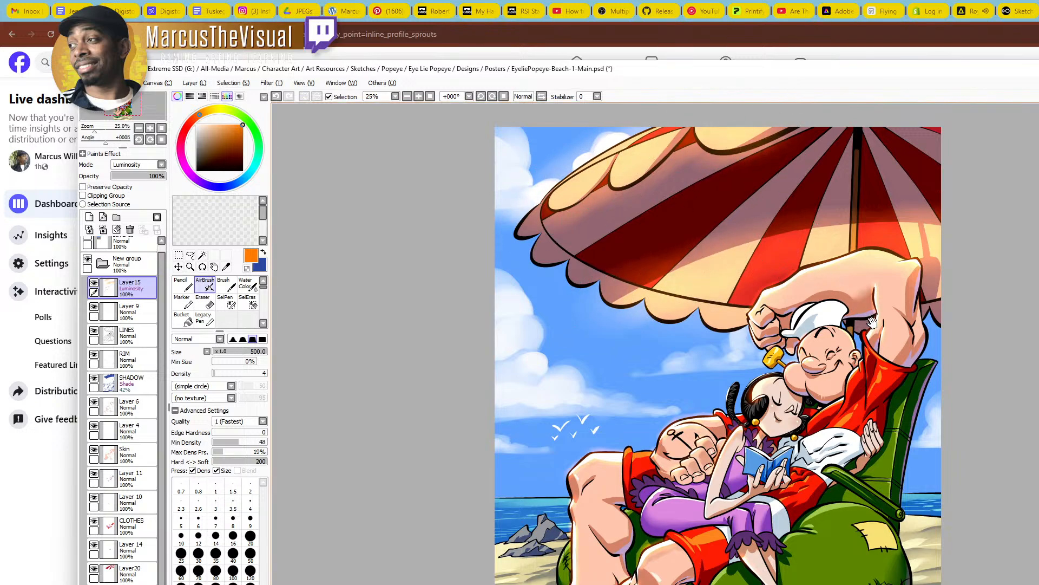
left_click_drag(868, 303, 810, 277)
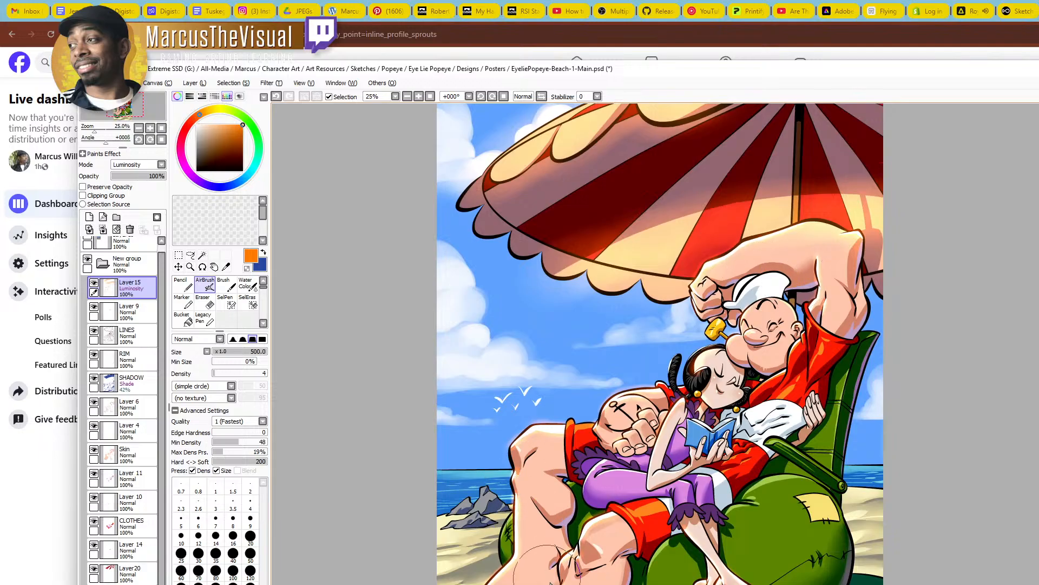
left_click_drag(535, 550, 760, 498)
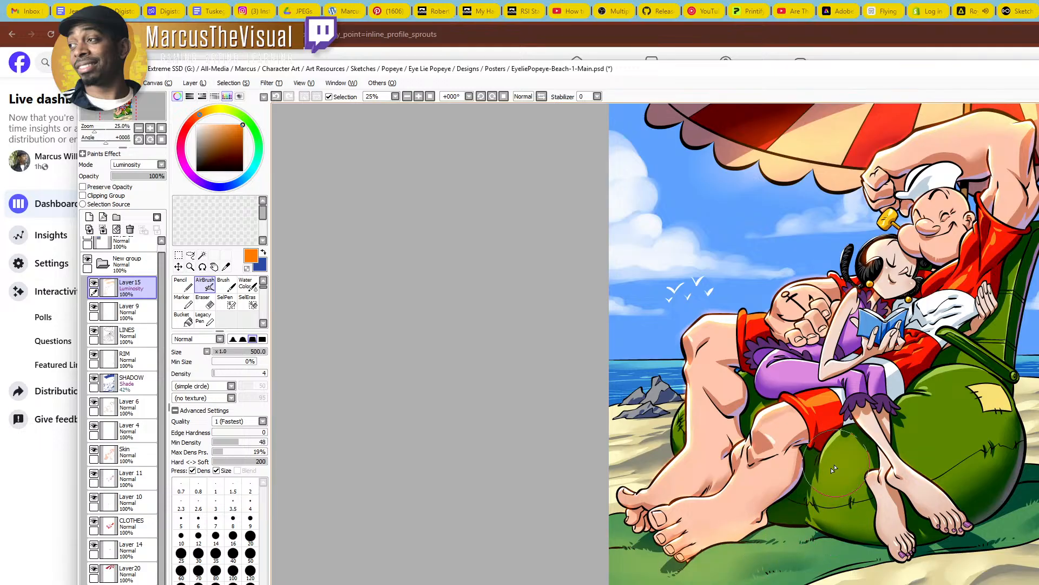
mouse_move(912, 410)
left_mouse_down()
mouse_move(950, 375)
mouse_move(927, 377)
mouse_move(900, 433)
mouse_move(925, 453)
mouse_move(921, 418)
mouse_move(952, 416)
mouse_move(923, 437)
left_mouse_up()
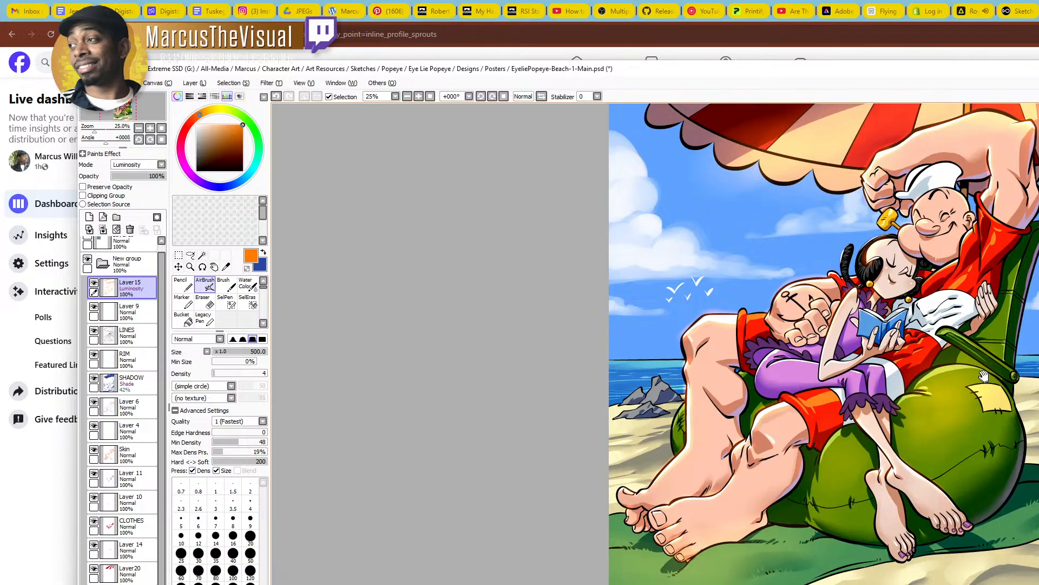
left_click_drag(983, 376, 925, 423)
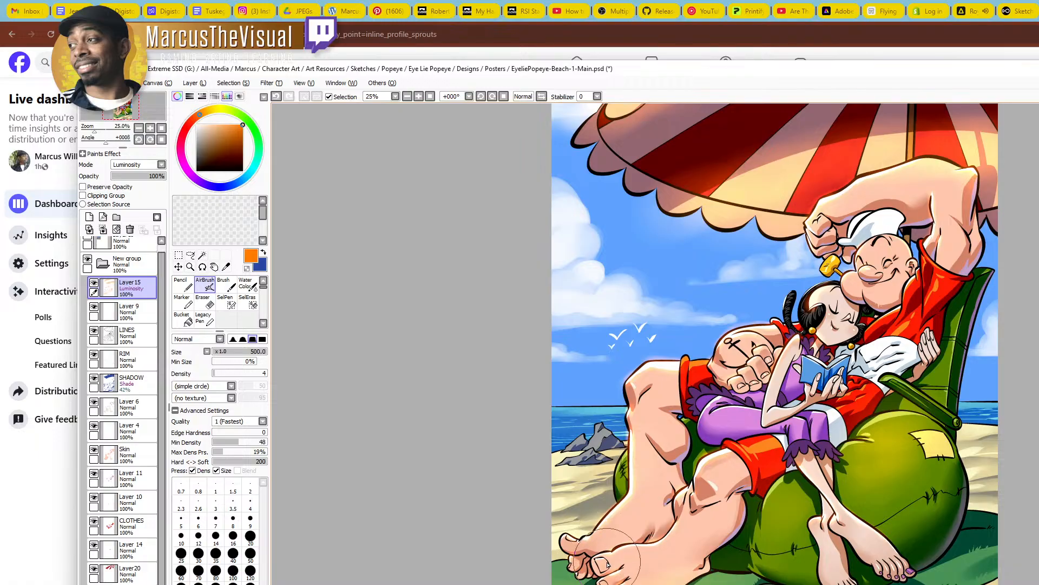
Airbrush a soft orange glow on Layer15 over the chair's green backrest, reducing the brush size to 250
key("[")
mouse_move(955, 369)
left_mouse_down()
mouse_move(935, 276)
mouse_move(964, 347)
mouse_move(936, 376)
mouse_move(947, 347)
mouse_move(939, 390)
mouse_move(914, 396)
mouse_move(908, 333)
left_mouse_up()
key("[")
key("[")
key("[")
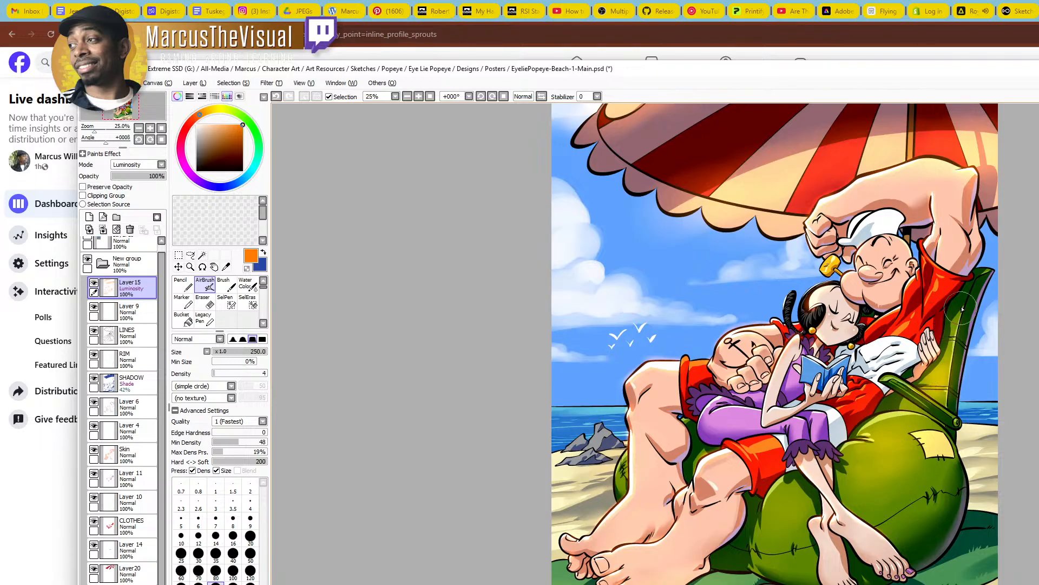
left_click_drag(963, 309, 871, 255)
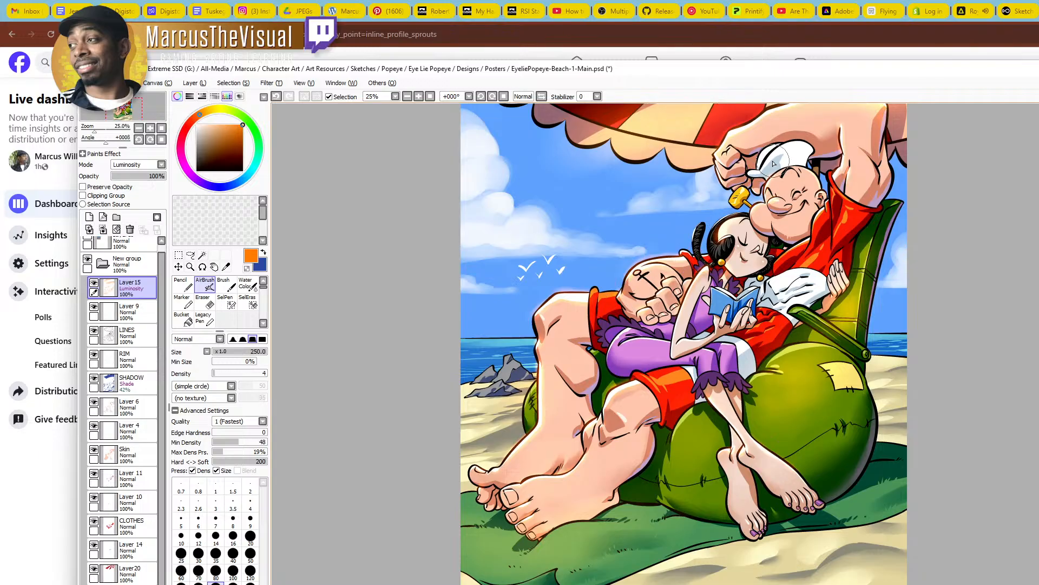
scroll(758, 187, "up", 3)
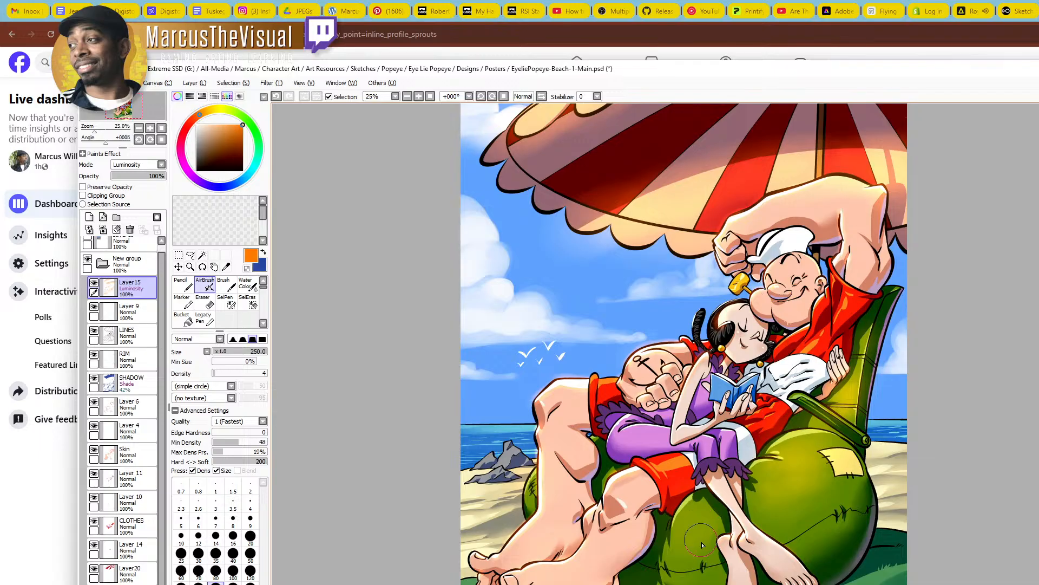
Airbrush an orange glow with a size 350 brush onto the sand behind the green blanket and beside the beanbag
key("]")
key("]")
key("]")
key("]")
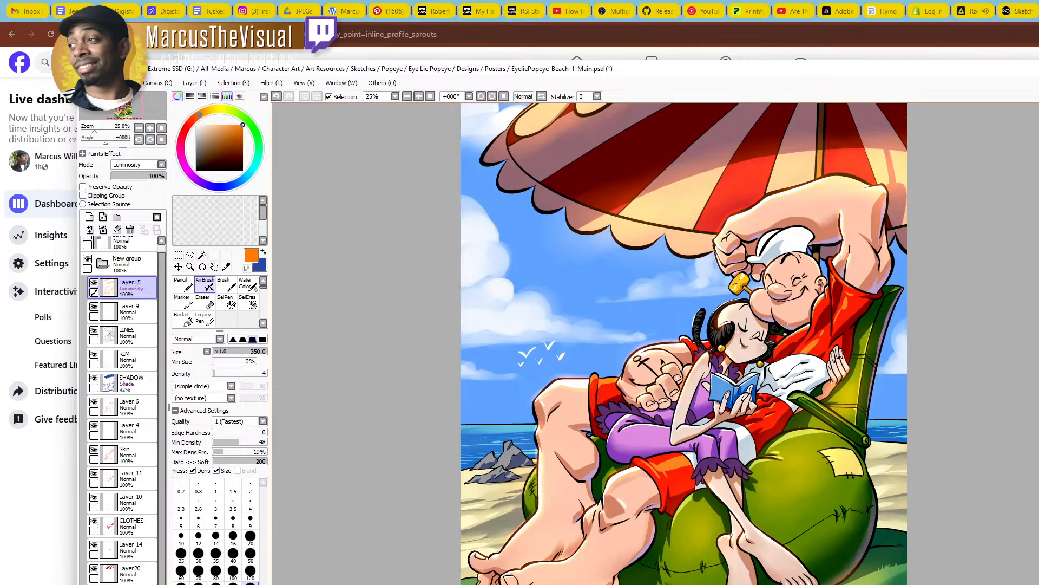
left_click_drag(734, 583, 794, 481)
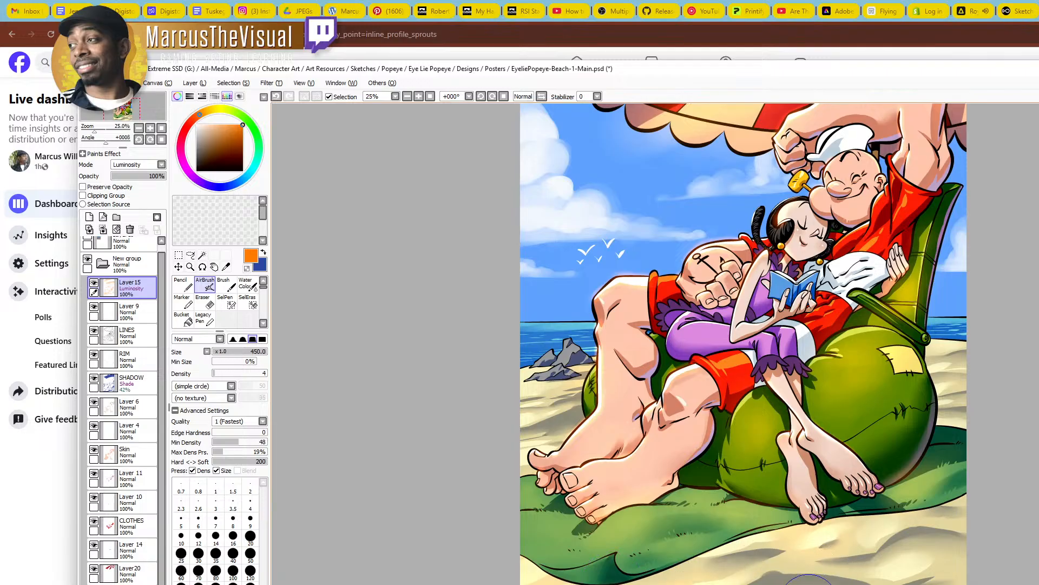
key("bracketleft")
key("bracketleft")
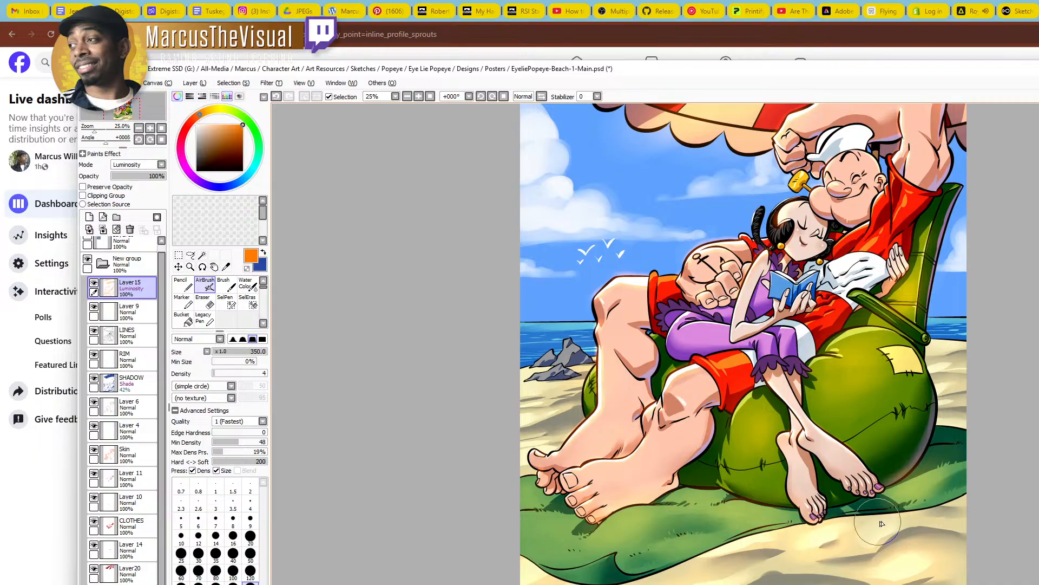
left_click_drag(902, 529, 972, 515)
left_click_drag(942, 402, 935, 347)
Airbrush a warm glow over the sand near the rocks behind Popeye's feet with brush sizes 250 and 400
key("bracketleft")
key("bracketleft")
left_click_drag(531, 387, 550, 390)
left_click_drag(501, 420, 577, 394)
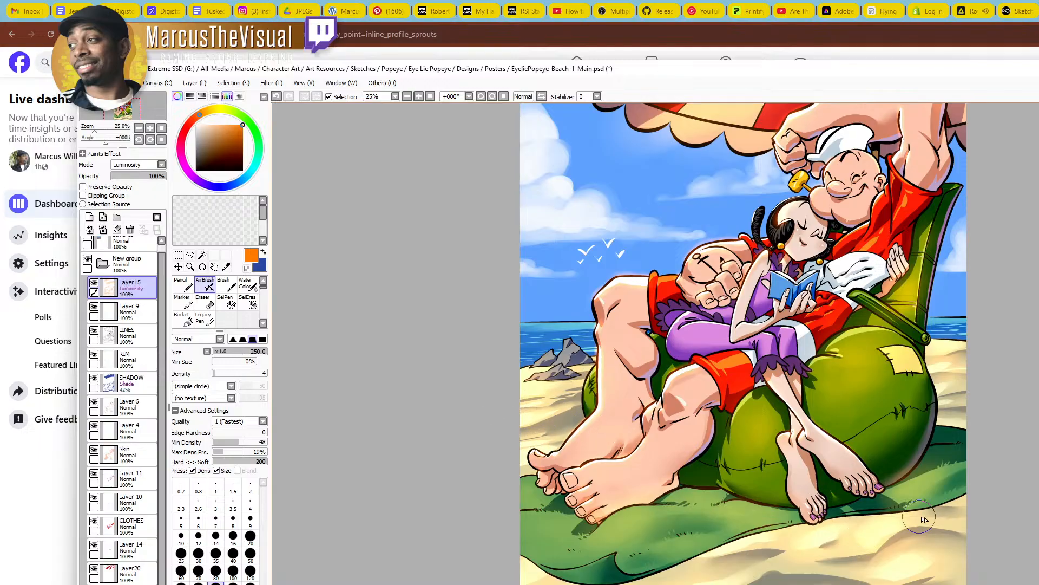
key("bracketright")
key("bracketright")
left_click_drag(752, 577, 681, 501)
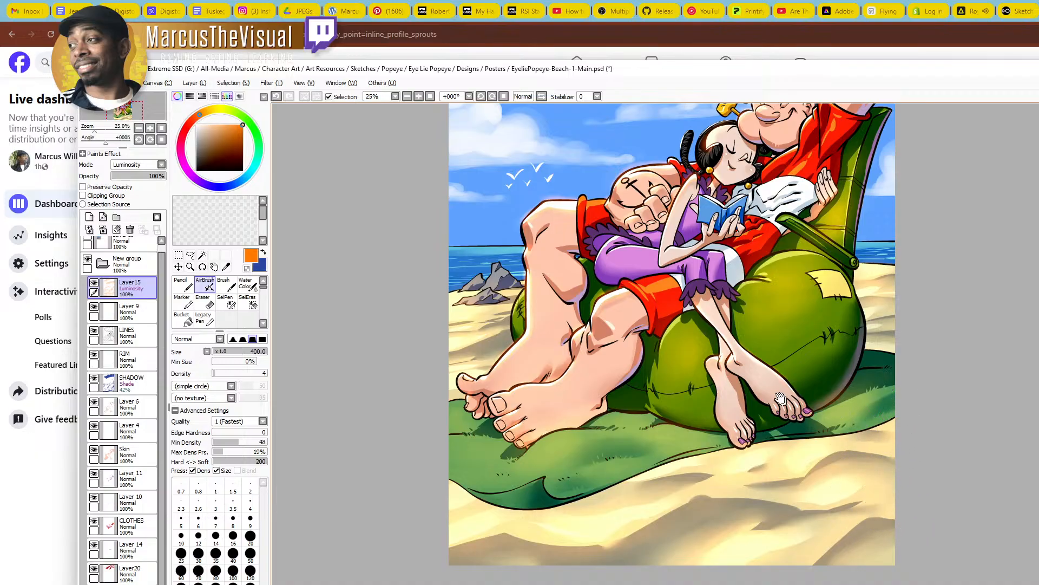
scroll(898, 428, "up", 3)
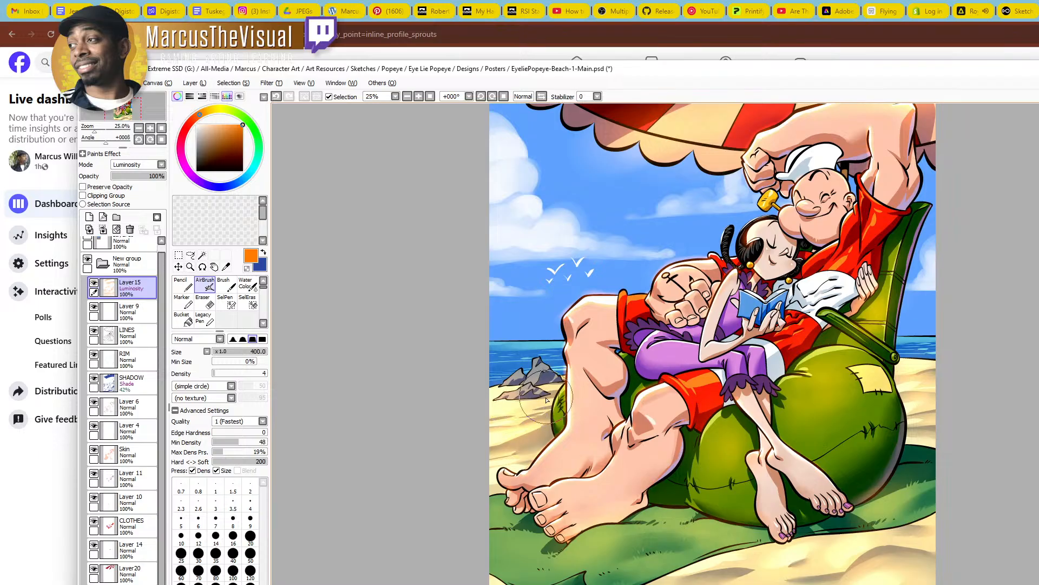
Examine the warm lighting across the whole poster and up close on the faces of Popeye and Olive
left_click_drag(817, 422, 838, 526)
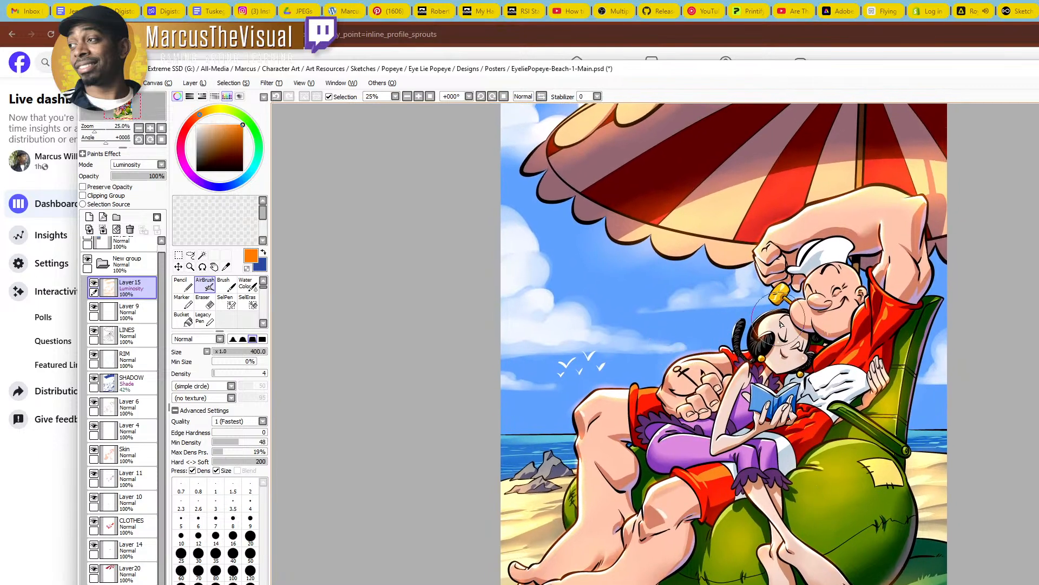
mouse_move(801, 337)
left_mouse_down()
mouse_move(807, 372)
mouse_move(797, 363)
left_mouse_up()
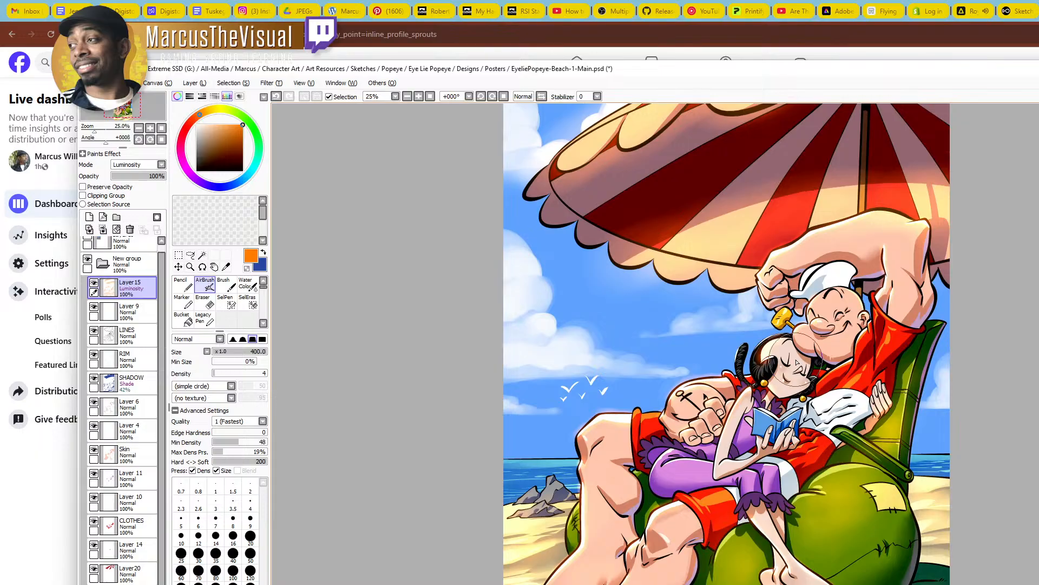
key("ctrl+space")
left_click_drag(724, 419, 662, 427)
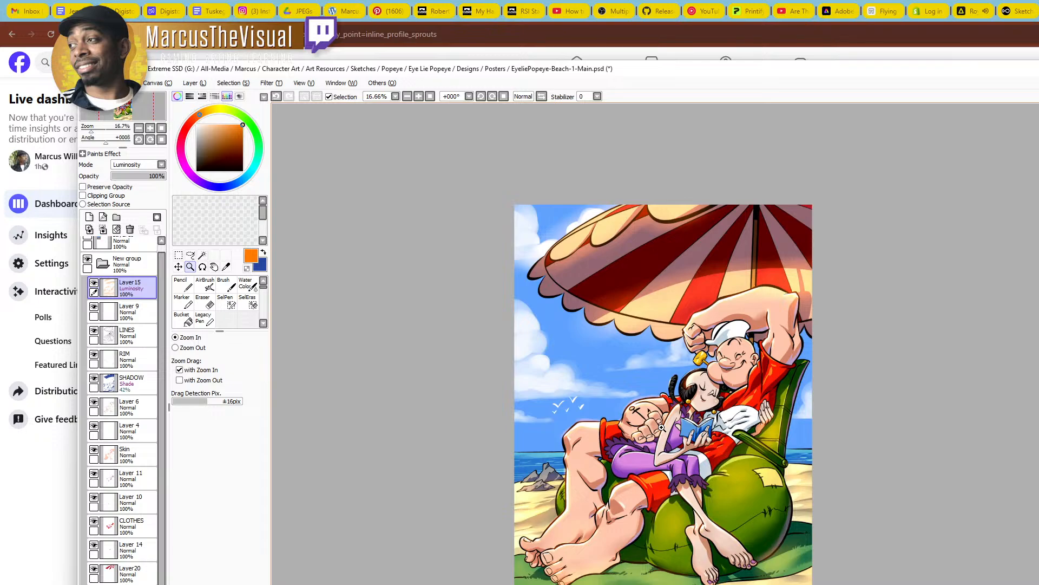
left_click(739, 347)
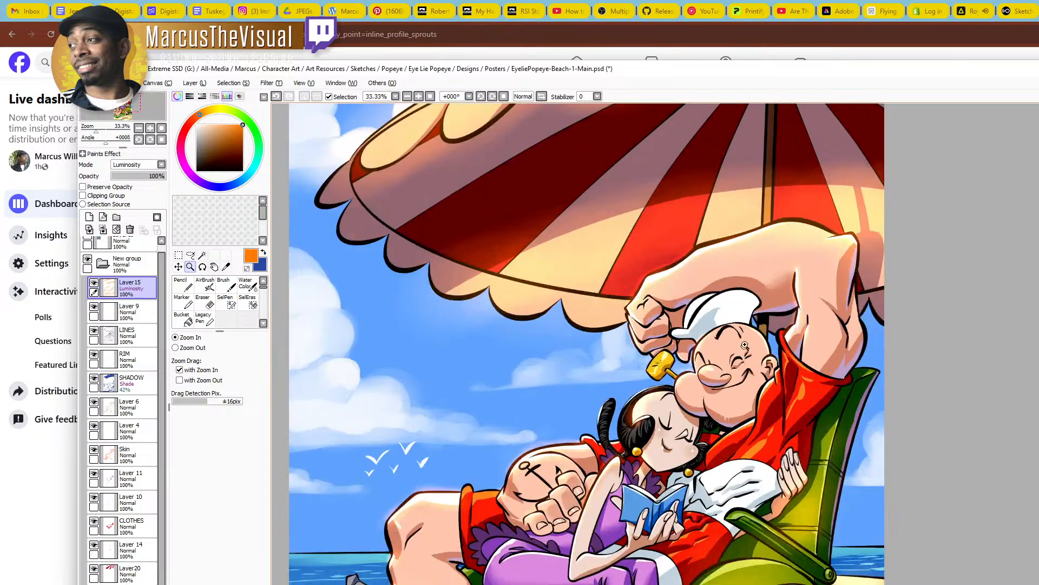
left_click(758, 344)
scroll(706, 403, "up", 2)
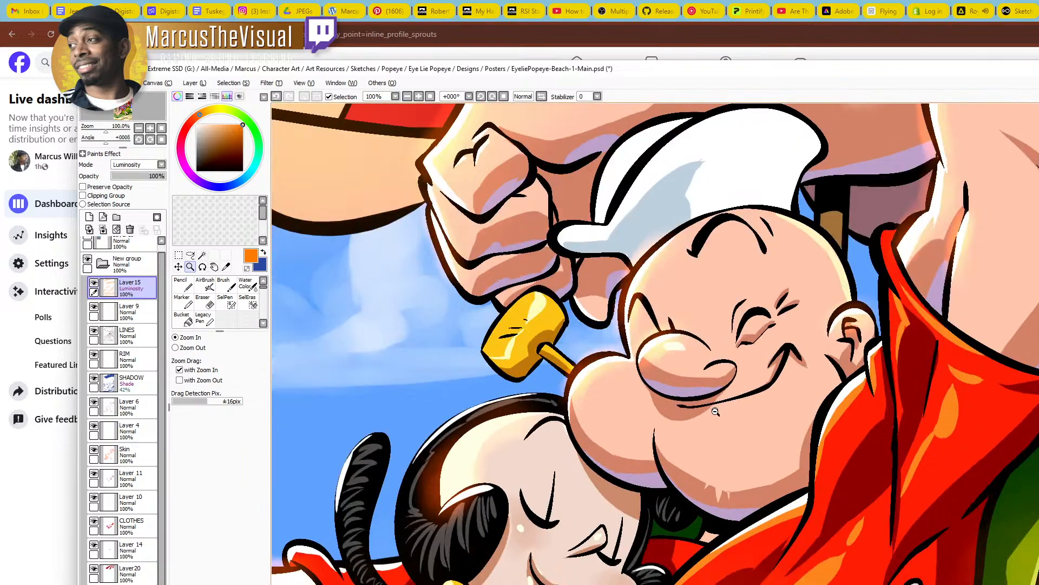
scroll(727, 406, "down", 3)
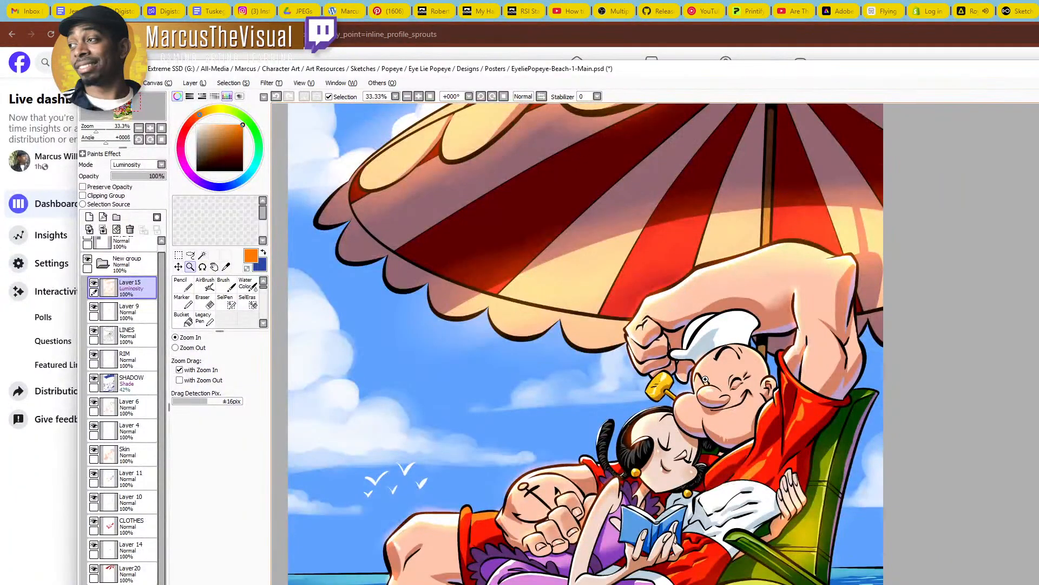
scroll(705, 379, "down", 1)
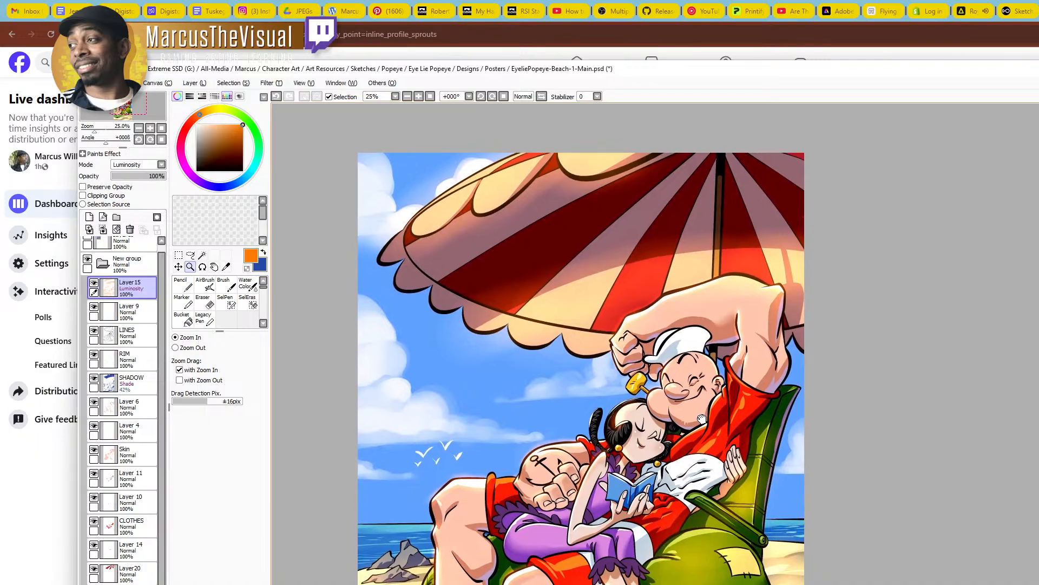
left_click_drag(702, 419, 693, 426)
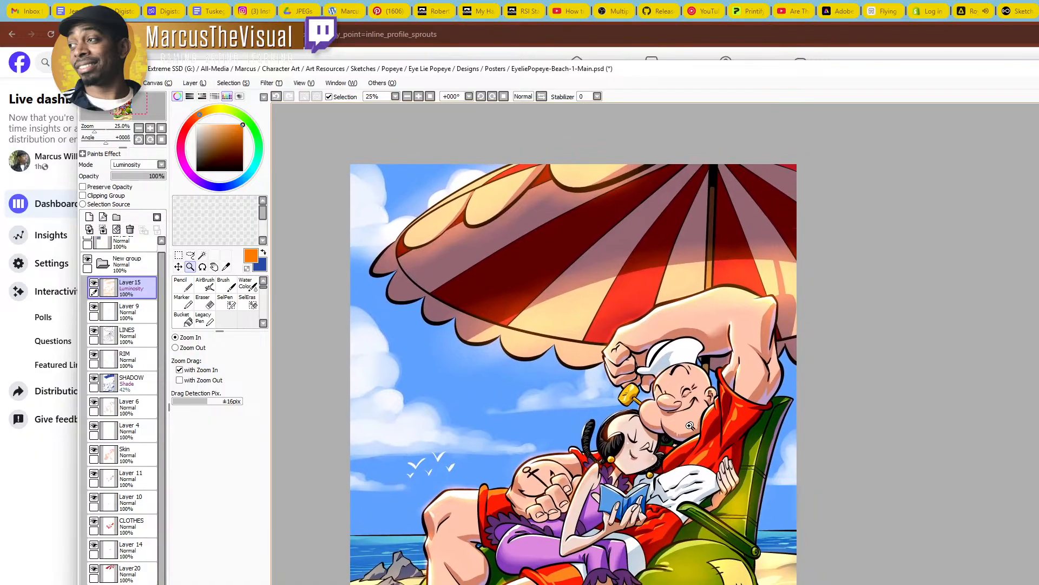
scroll(696, 433, "down", 1)
left_click_drag(698, 443, 747, 446)
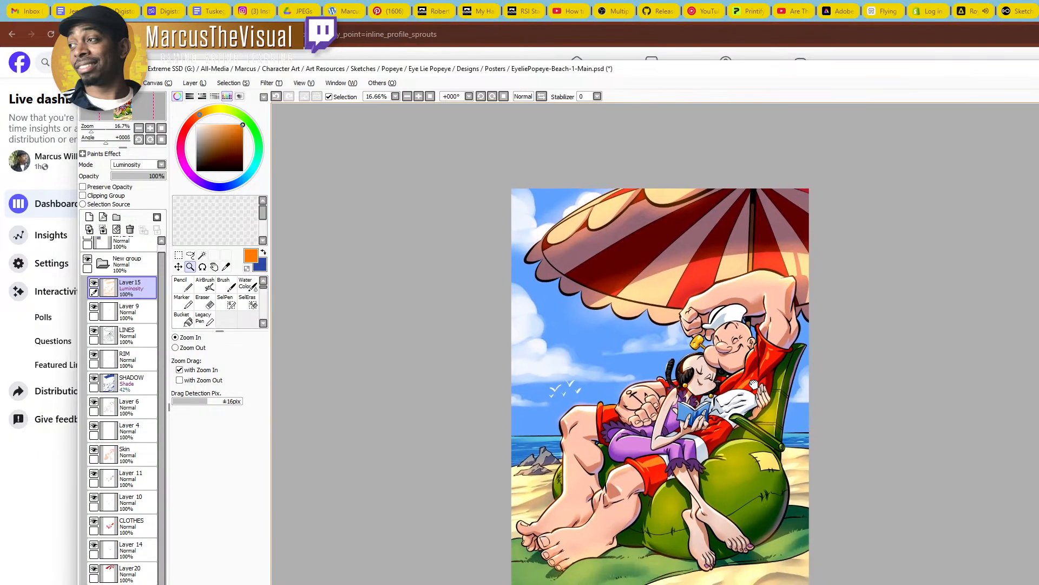
left_click_drag(715, 364, 893, 298)
left_click_drag(883, 404, 896, 306)
left_click_drag(907, 507, 706, 364)
scroll(773, 487, "down", 2)
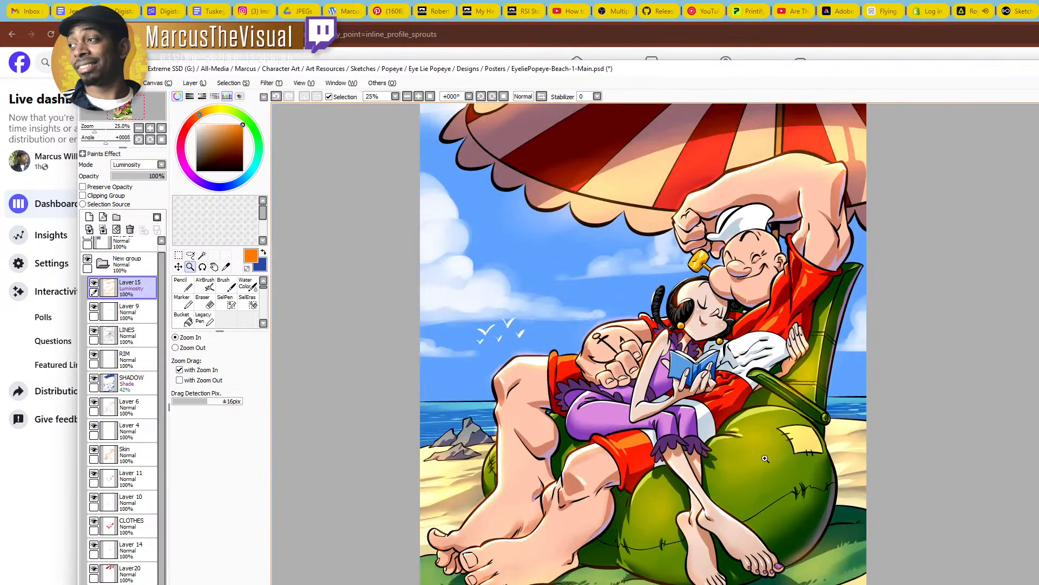
Select the beanbag's yellow patch with the Magic Wand on the LINES layer and ready the blue Water Color brush on SHADOW
left_click(790, 496)
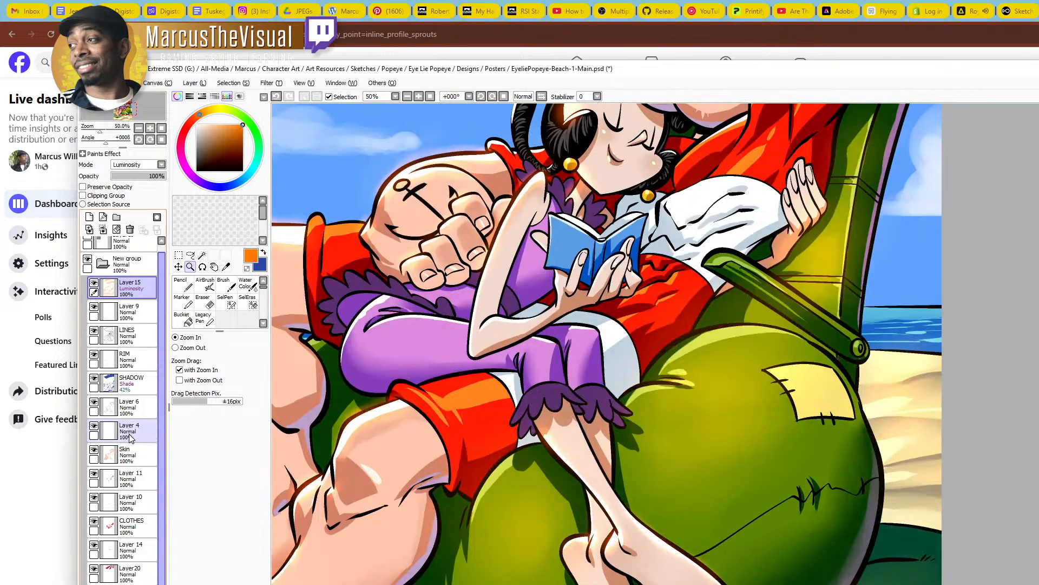
left_click(131, 336)
key("w")
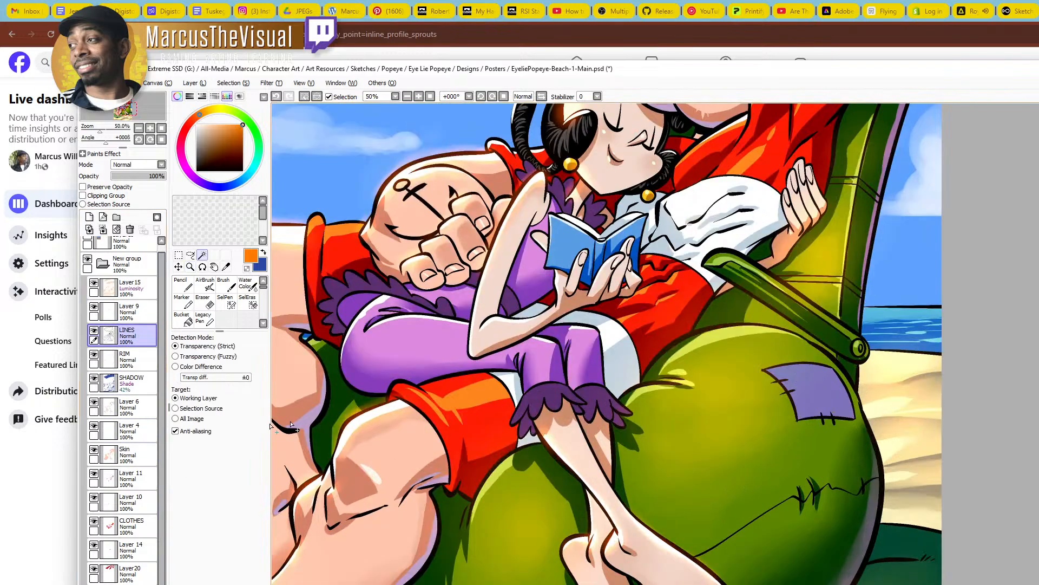
left_click(143, 384)
key("x")
key("c")
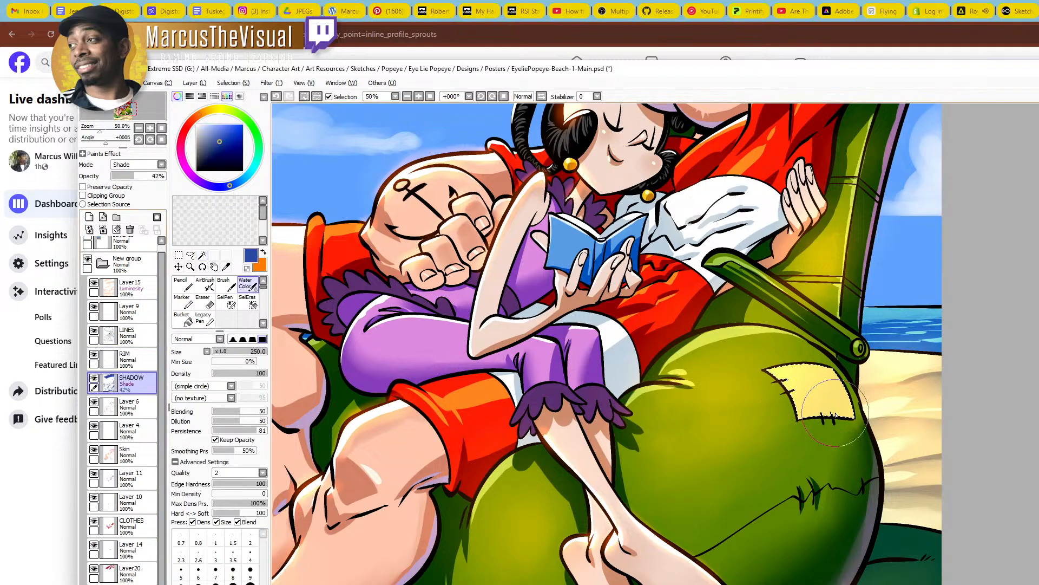
Paint a blue shadow along the edges of the yellow patch with a size 120 brush and clear the selection
key("bracketleft")
key("bracketleft")
mouse_move(850, 403)
left_mouse_down()
mouse_move(834, 433)
mouse_move(849, 384)
mouse_move(789, 439)
mouse_move(810, 389)
mouse_move(798, 415)
left_mouse_up()
key("bracketleft")
key("bracketright")
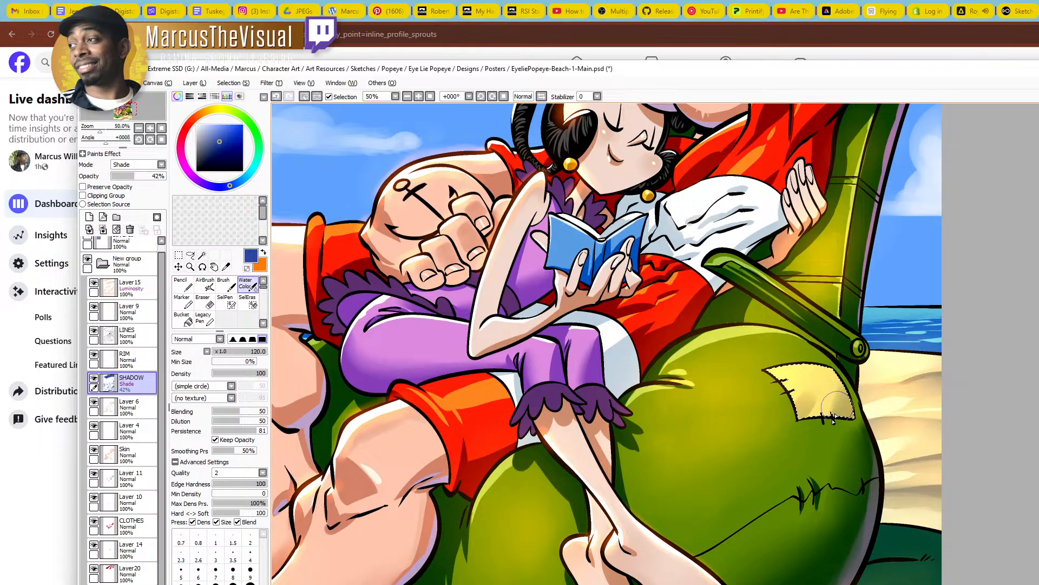
left_click_drag(850, 391, 831, 373)
key("z")
left_click(833, 363)
left_click(832, 362, "alt")
left_click(831, 362, "alt")
left_click_drag(790, 326, 773, 446)
key("ctrl+d")
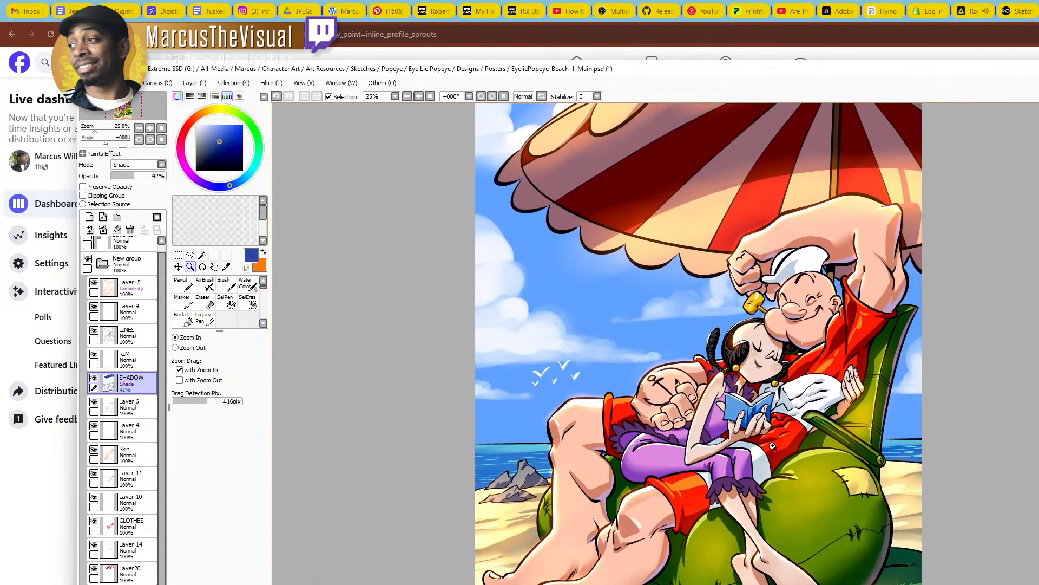
Sample the shadow skin tone from Popeye's cheek, load the Skin layer as a selection and ready the Water Color brush on Layer 6
left_click(817, 313)
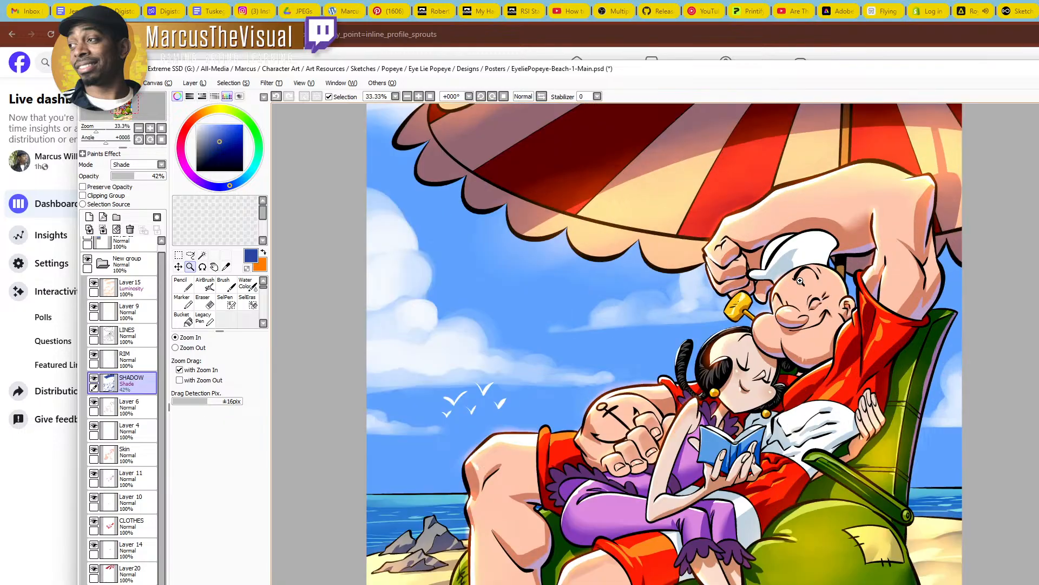
left_click(812, 293)
left_click(818, 263)
left_click(828, 236)
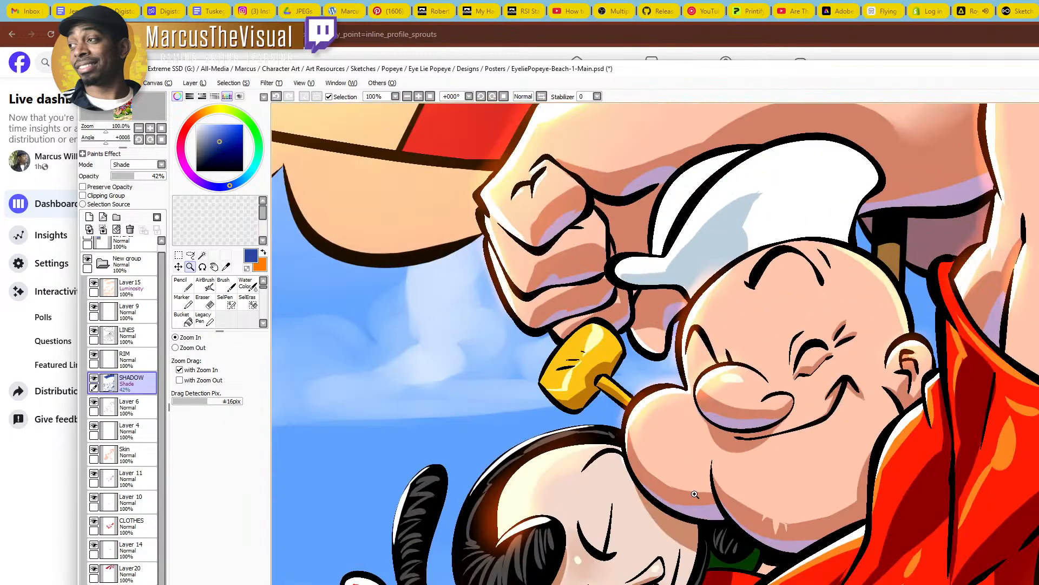
left_click(695, 494, "alt")
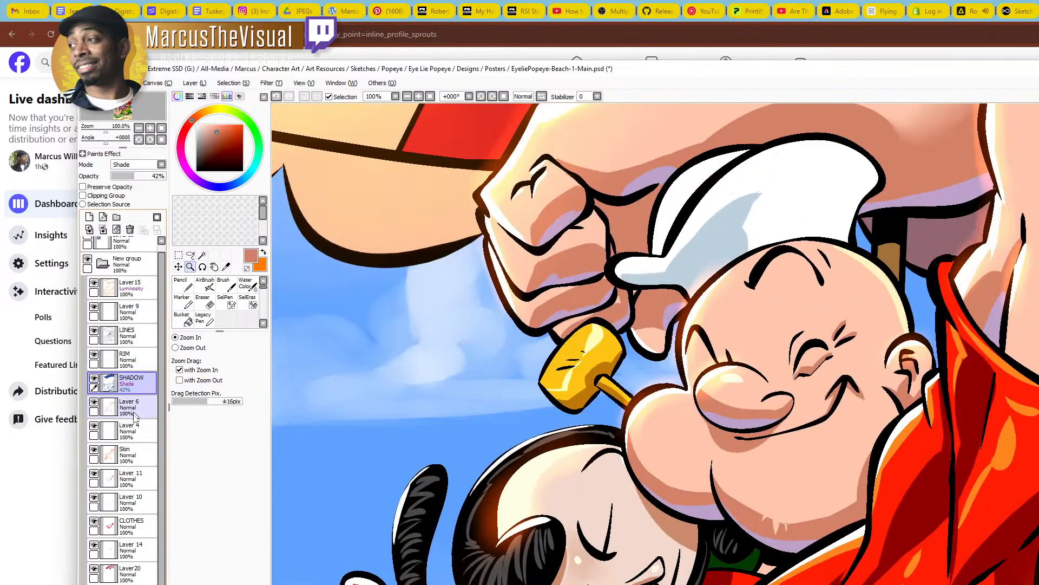
left_click(111, 455, "ctrl")
left_click(127, 409)
key("c")
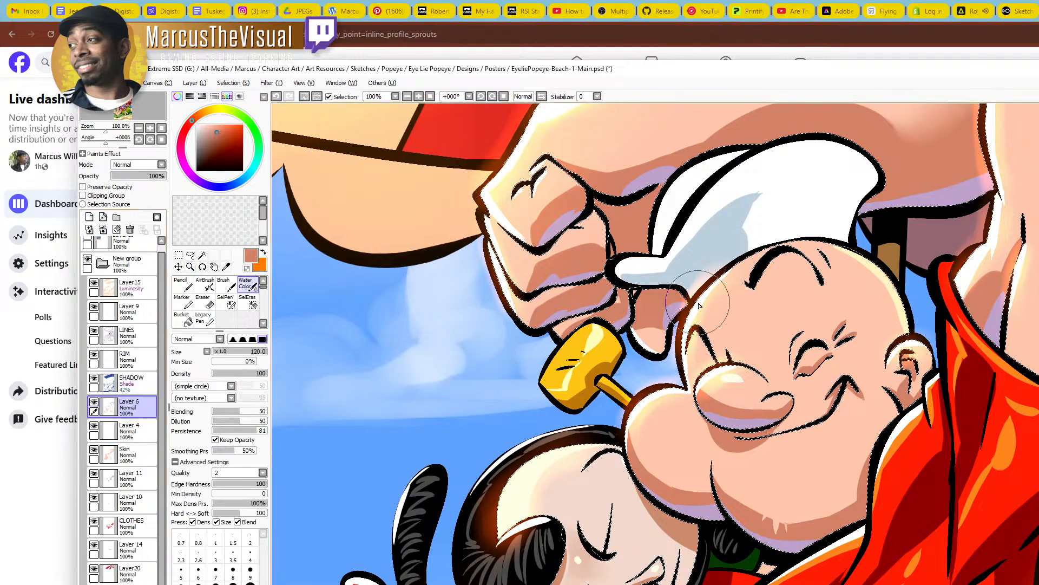
Shade the front edge of Popeye's forehead and cheek with the sampled skin tone, using brush sizes 70 and 50
key("bracketleft")
key("bracketleft")
key("bracketleft")
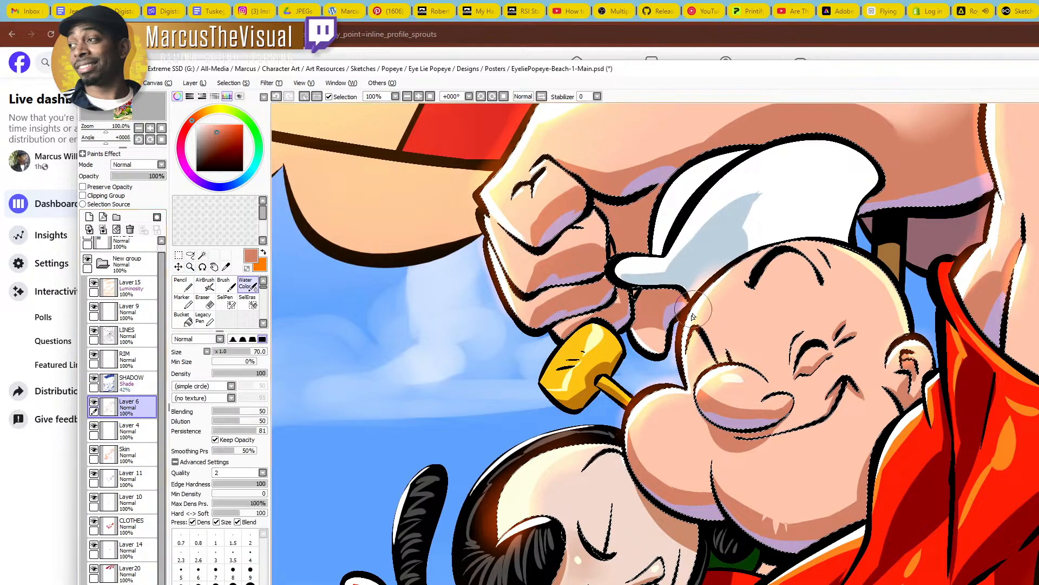
left_click_drag(693, 310, 717, 275)
mouse_move(682, 337)
left_mouse_down()
mouse_move(727, 267)
mouse_move(688, 325)
mouse_move(725, 274)
mouse_move(712, 279)
mouse_move(743, 252)
left_mouse_up()
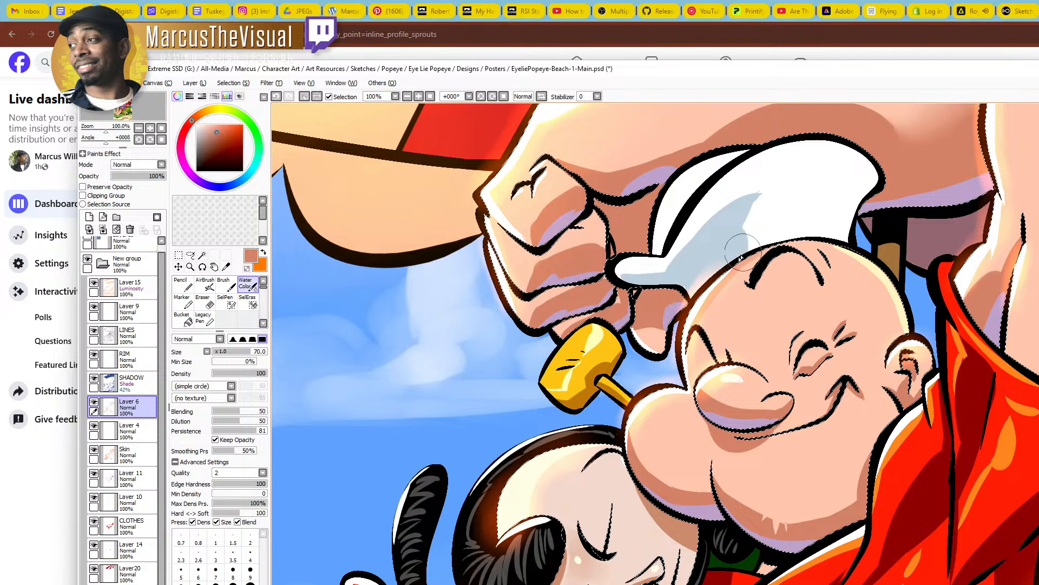
key("bracketleft")
key("bracketleft")
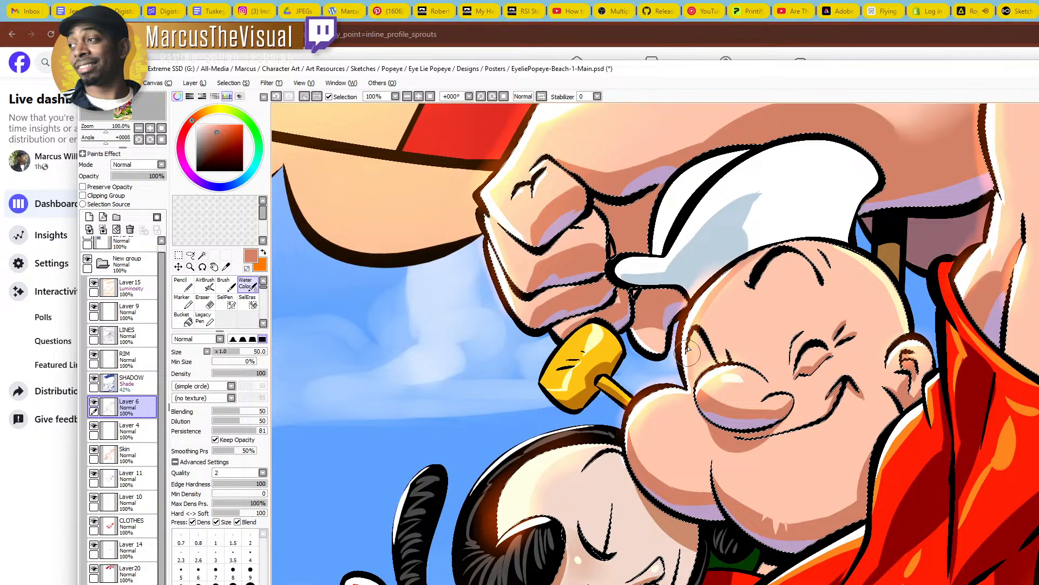
mouse_move(631, 429)
left_mouse_down()
mouse_move(639, 401)
mouse_move(673, 386)
left_mouse_up()
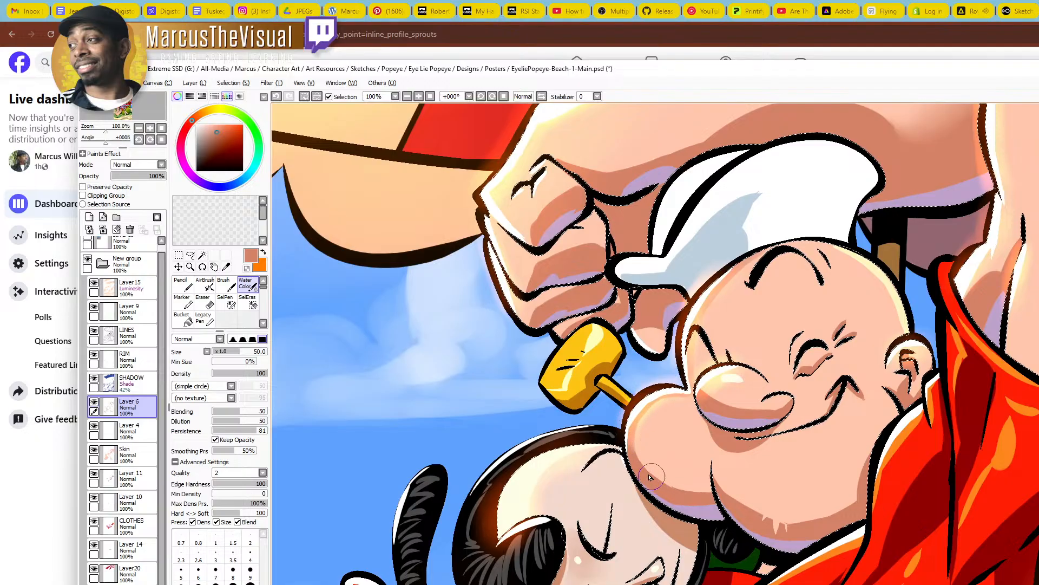
Try a finer skin shadow on Popeye's head beneath the cap with a size 35 brush and undo it
key("bracketleft")
key("bracketleft")
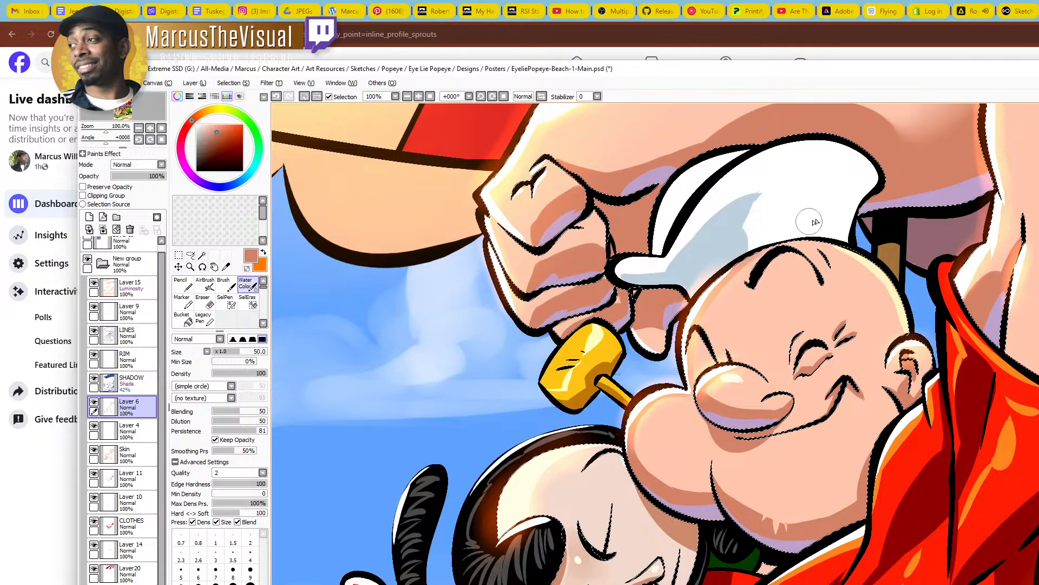
key("bracketleft")
key("bracketleft")
key("bracketleft")
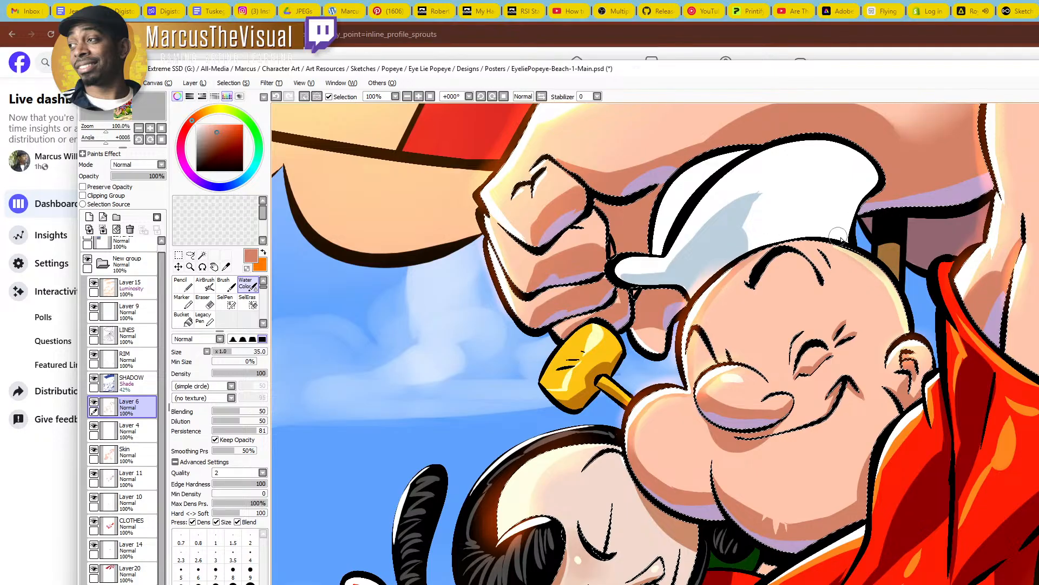
key("ctrl+z")
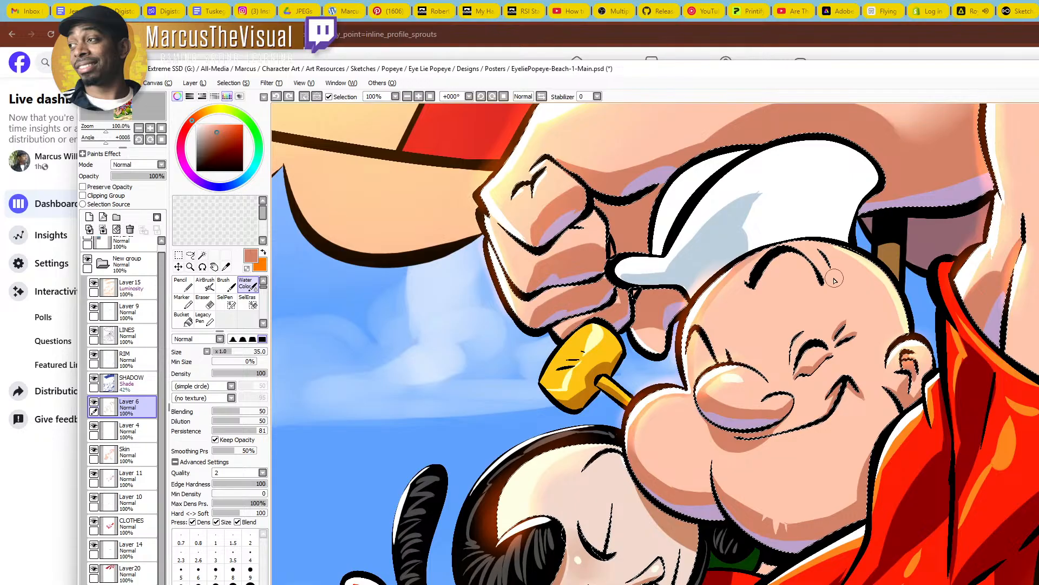
Examine the face shading against the whole poster and inspect Popeye's legs up close
left_click(771, 412, "ctrl+alt")
left_click(772, 412, "ctrl+alt")
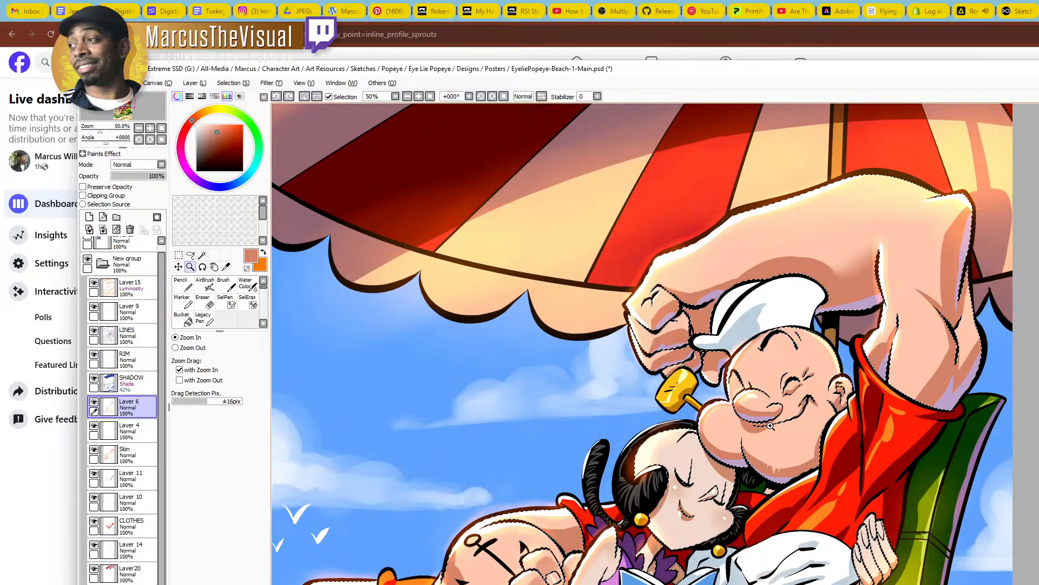
left_click(772, 425, "ctrl+alt")
left_click_drag(825, 423, 829, 390)
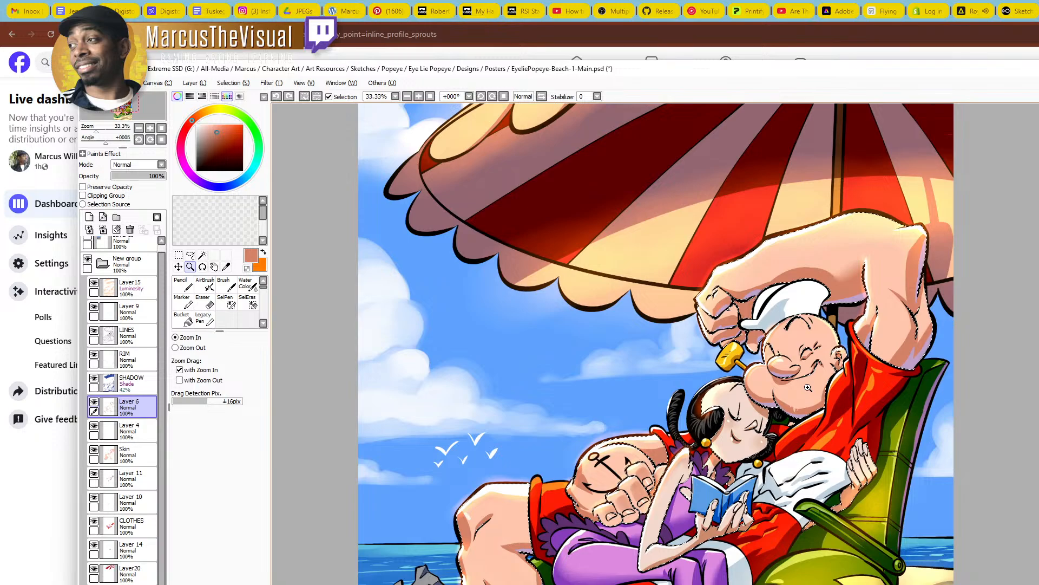
left_click_drag(821, 431, 808, 385)
mouse_move(644, 71)
left_mouse_down()
mouse_move(617, 584)
mouse_move(658, 70)
mouse_move(666, 76)
left_mouse_up()
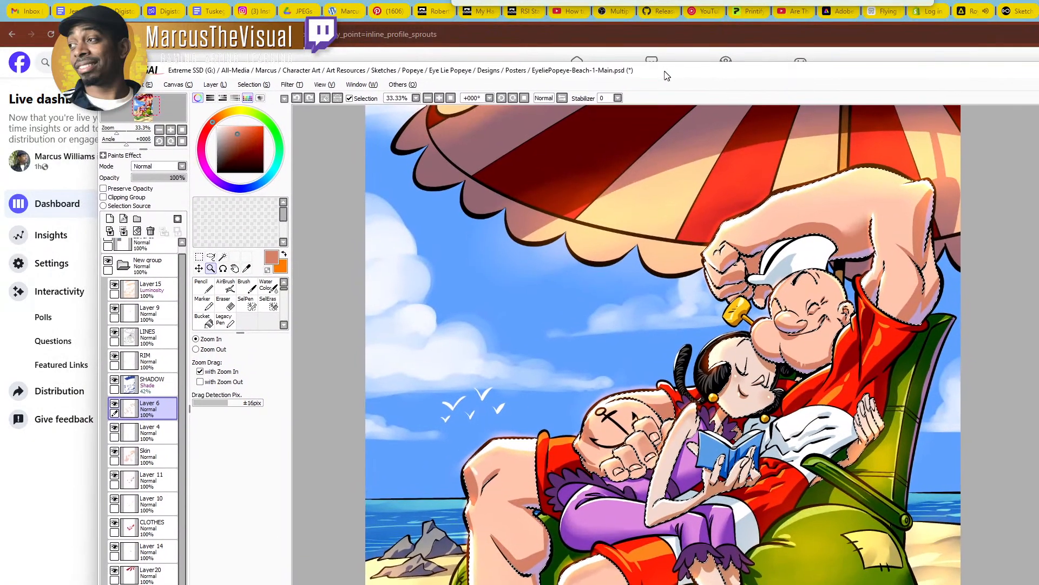
scroll(820, 374, "down", 1)
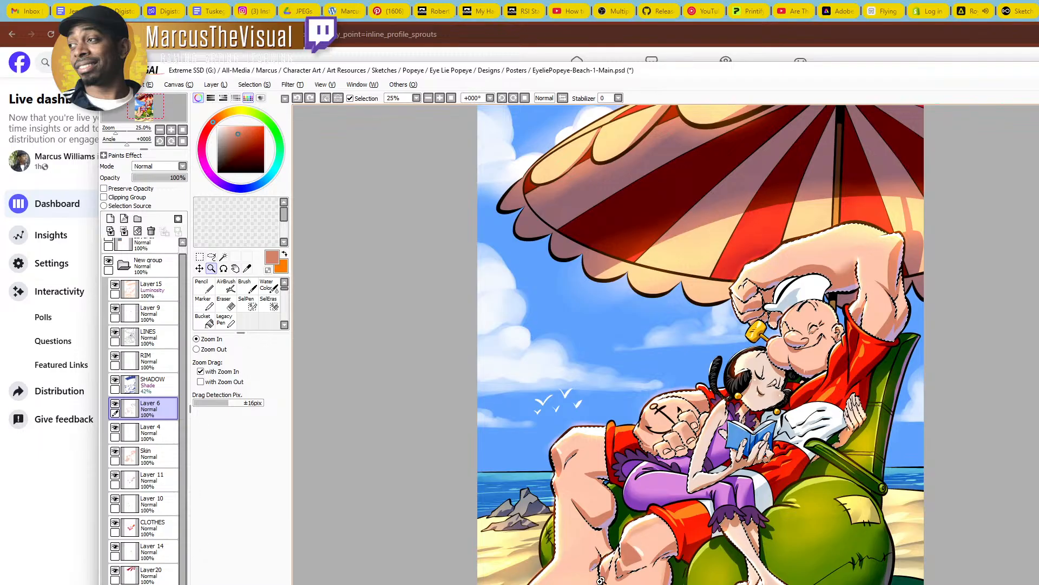
scroll(587, 583, "up", 4)
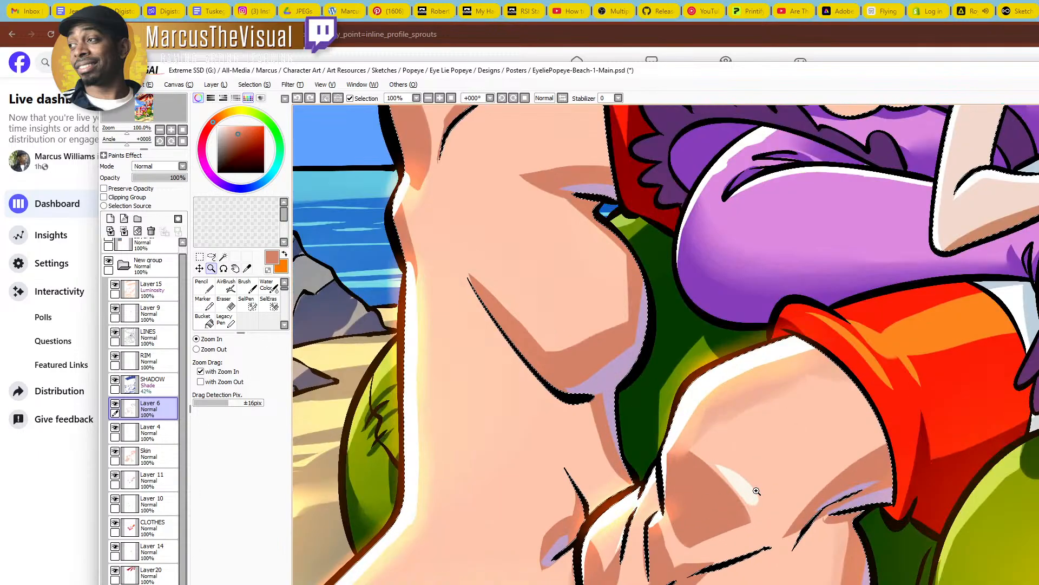
Sample the pale highlight color from Popeye's knee and add Pencil highlights to his big toenail on Layer 4
right_click(752, 491)
left_click_drag(631, 584, 968, 339)
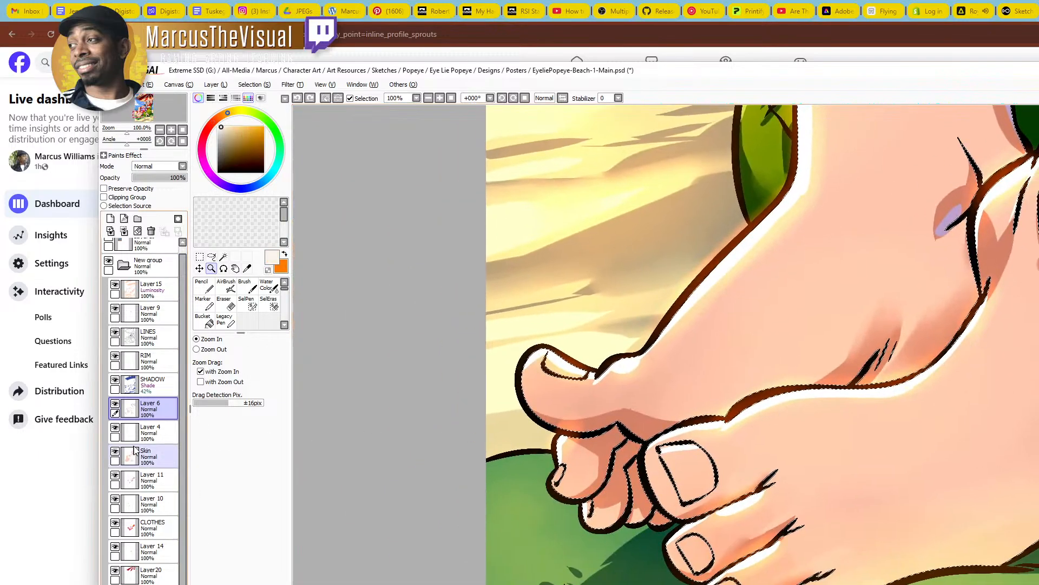
left_click(116, 431)
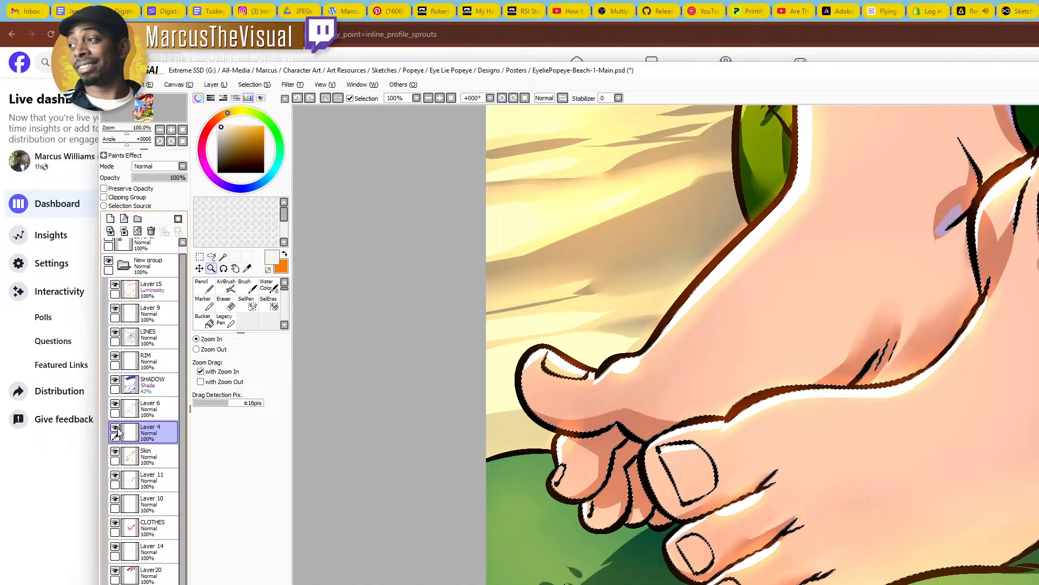
key("n")
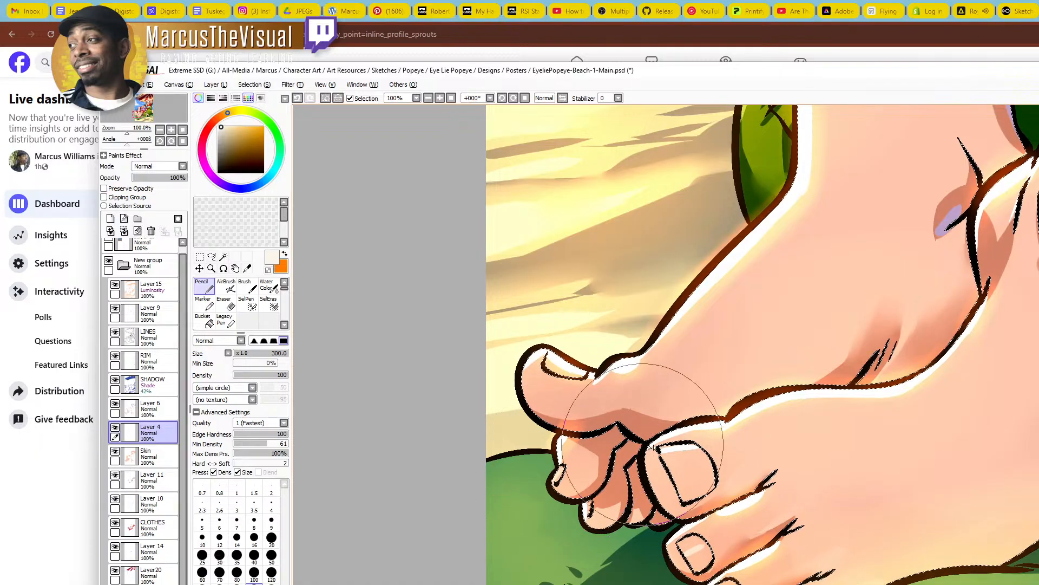
key("z")
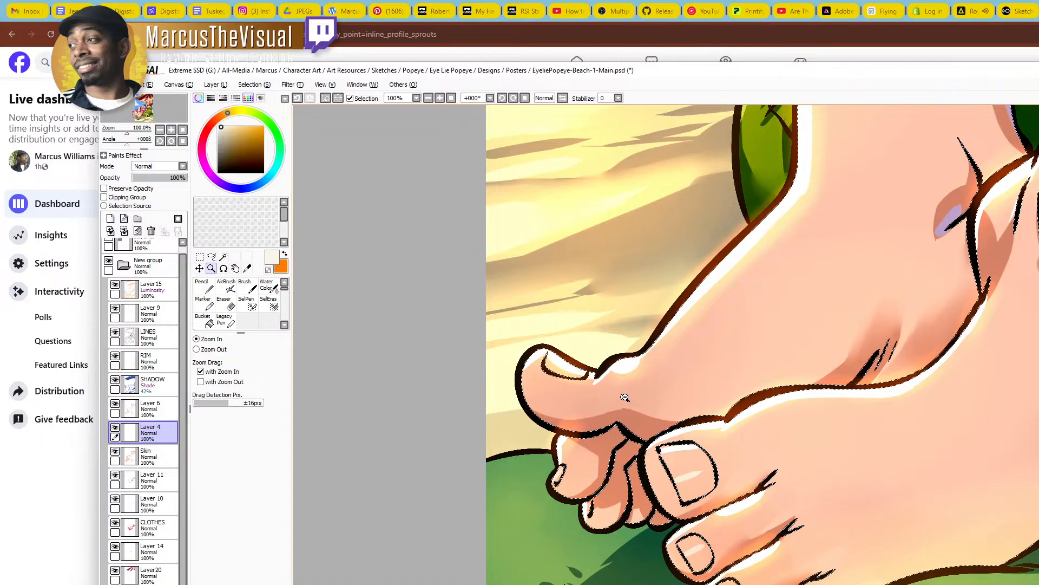
Clear the skin selection and check the figures and umbrella across the full poster
scroll(639, 378, "down", 3)
left_click_drag(792, 369, 695, 428)
scroll(695, 428, "down", 1)
left_click_drag(766, 430, 753, 441)
left_click_drag(865, 77, 836, 73)
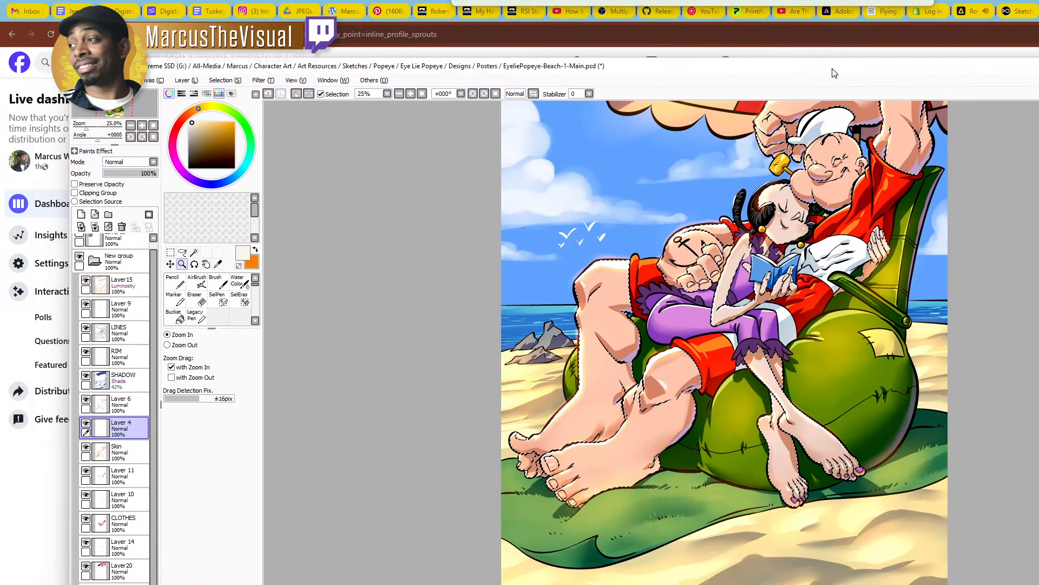
left_click_drag(822, 268, 803, 401)
scroll(796, 379, "up", 1)
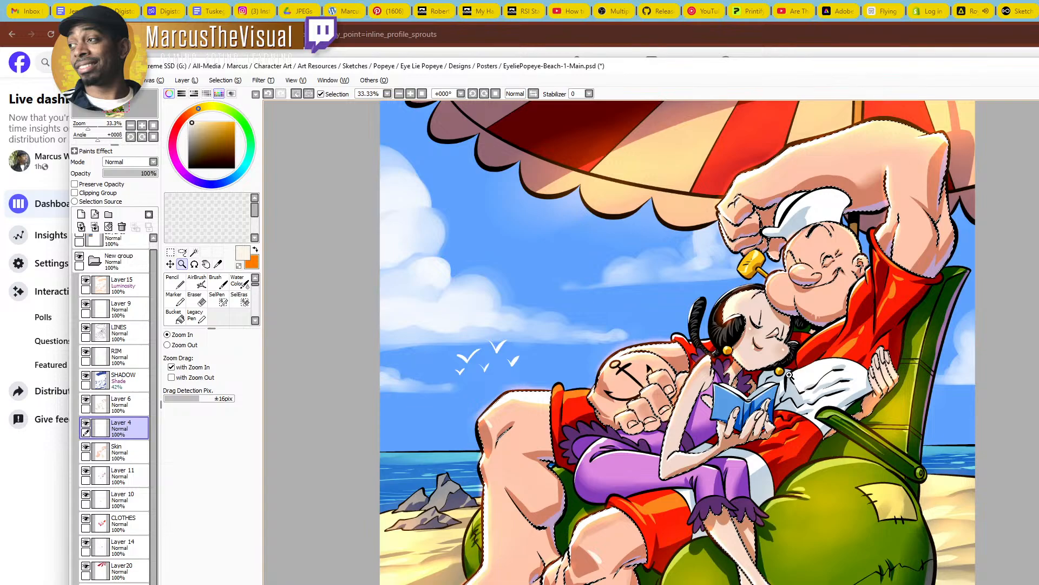
scroll(753, 286, "down", 1)
key("ctrl+d")
left_click_drag(794, 454, 778, 469)
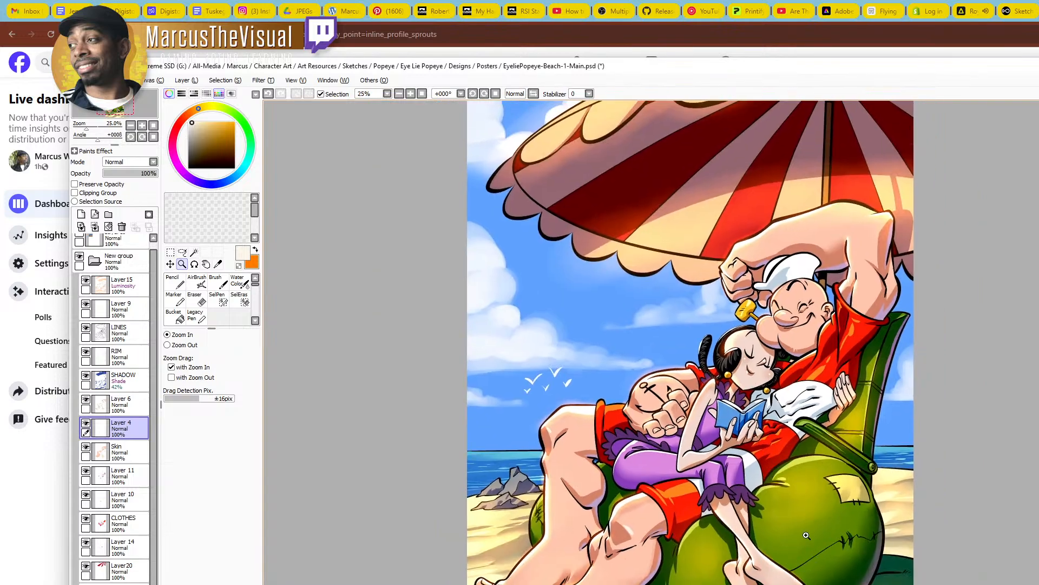
mouse_move(823, 521)
left_mouse_down()
mouse_move(801, 510)
mouse_move(823, 507)
mouse_move(754, 403)
left_mouse_up()
Draw short black stitch marks across the green chair's seams on the LINES layer with a size 50 Pencil
left_click(122, 331)
scroll(755, 400, "up", 4)
key("n")
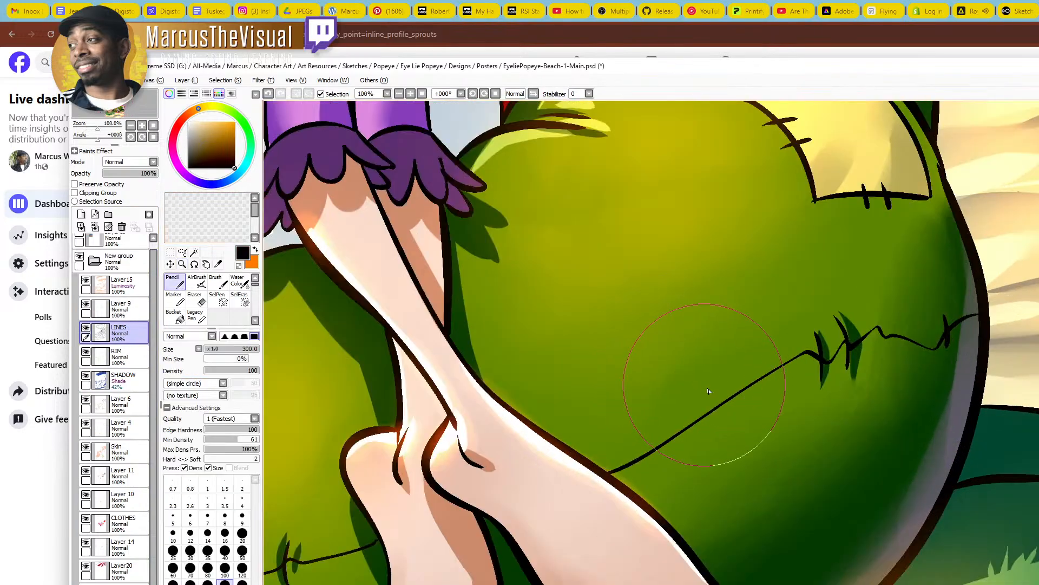
key("bracketleft")
key("bracketleft")
key("bracketleft")
key("bracketleft")
key("bracketleft")
key("bracketleft")
key("bracketleft")
key("bracketleft")
key("bracketleft")
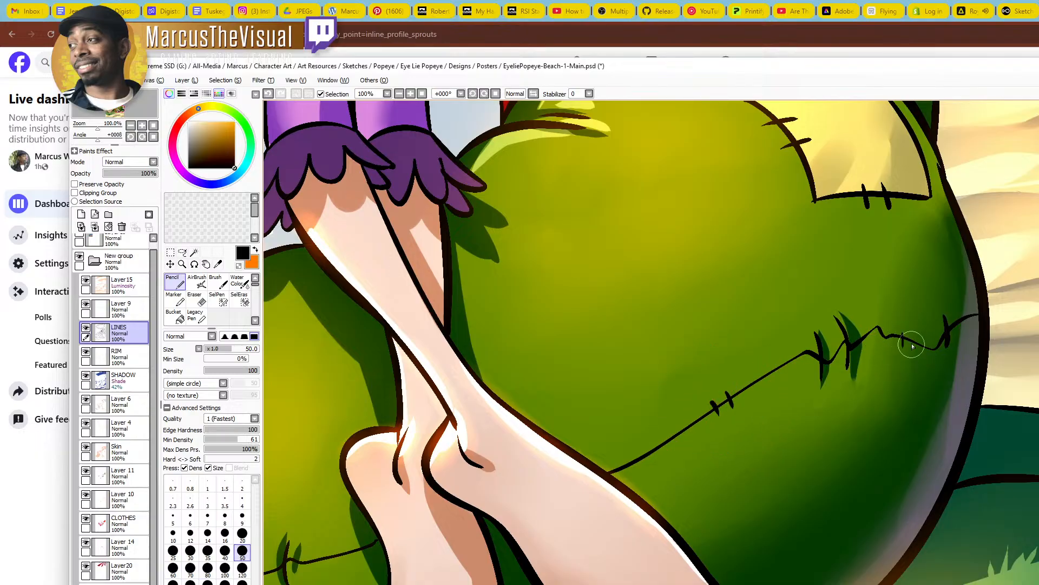
left_click_drag(531, 473, 847, 397)
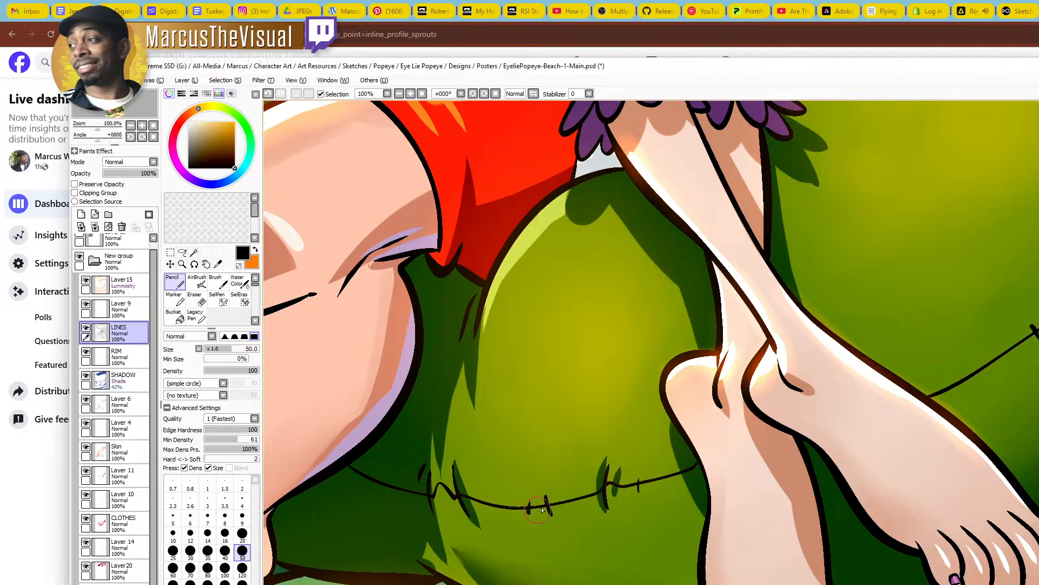
key("z")
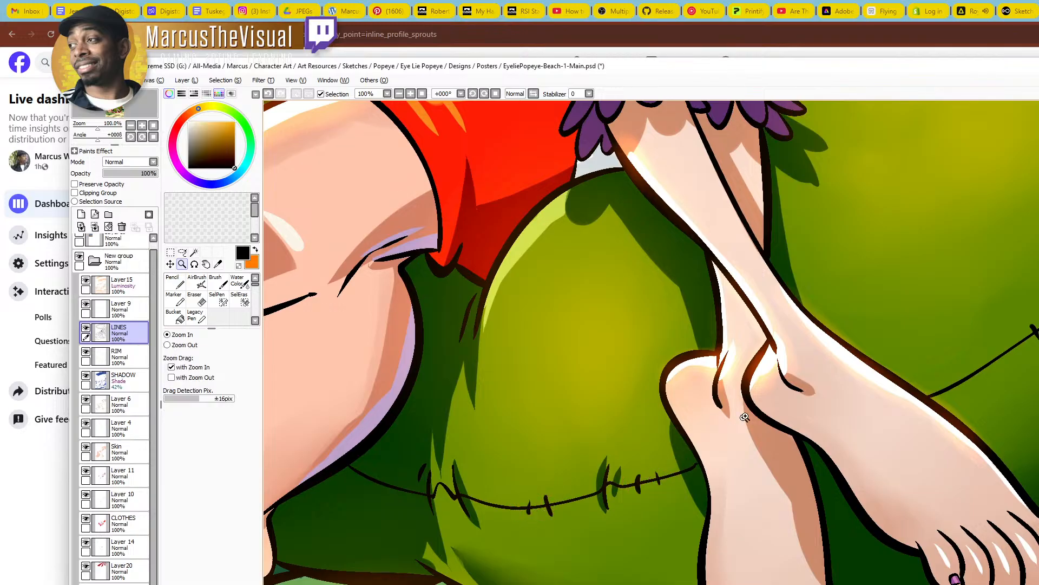
Inspect the stitched seams, armrest and patch, and compare them with the overall composition
left_click(744, 417, "alt")
left_click_drag(917, 320, 777, 448)
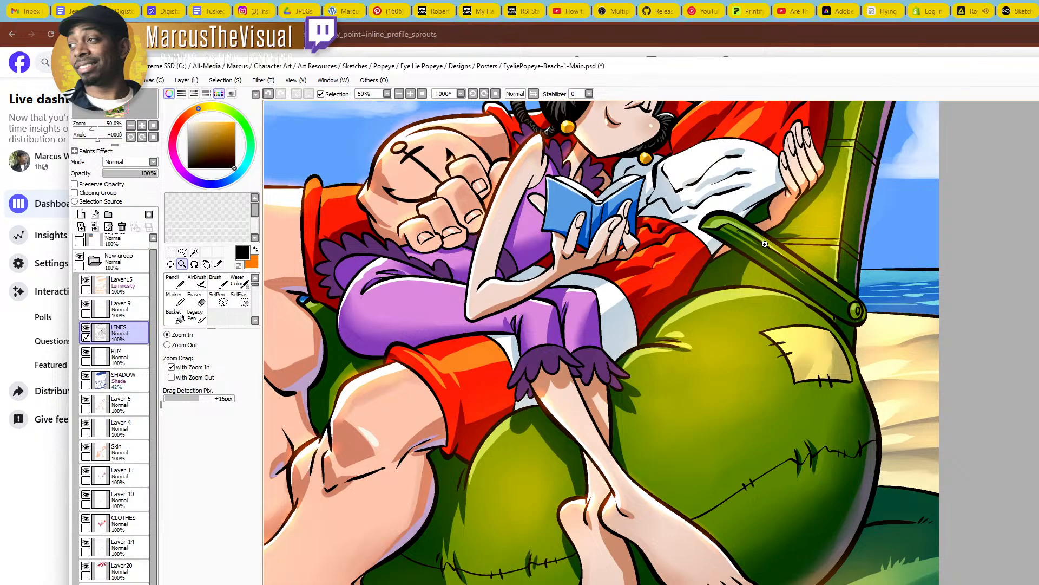
left_click(718, 287)
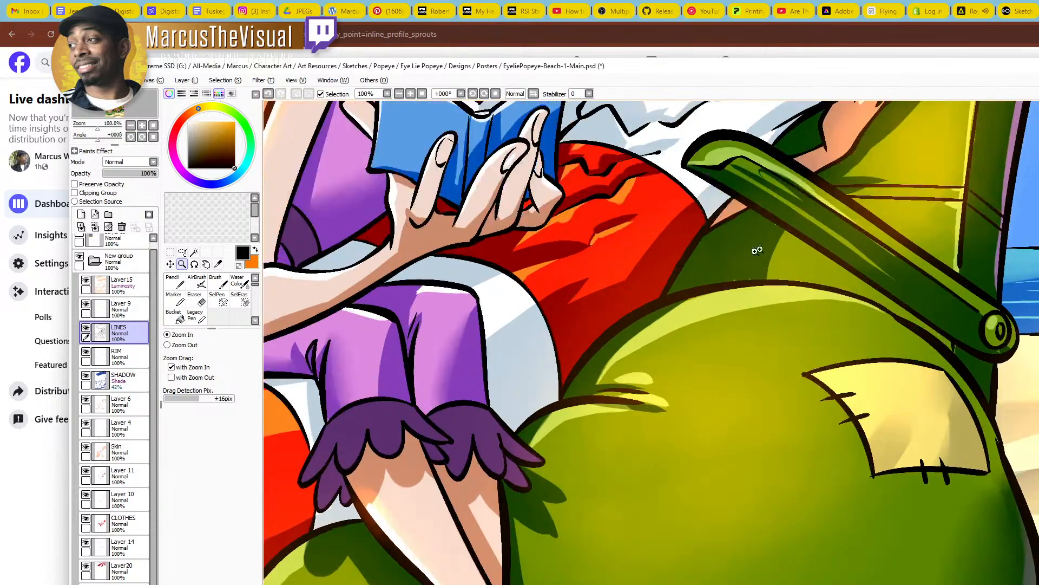
left_click(968, 304, "alt")
left_click_drag(928, 350, 921, 422)
left_click(922, 390, "alt")
left_click_drag(931, 373, 854, 459)
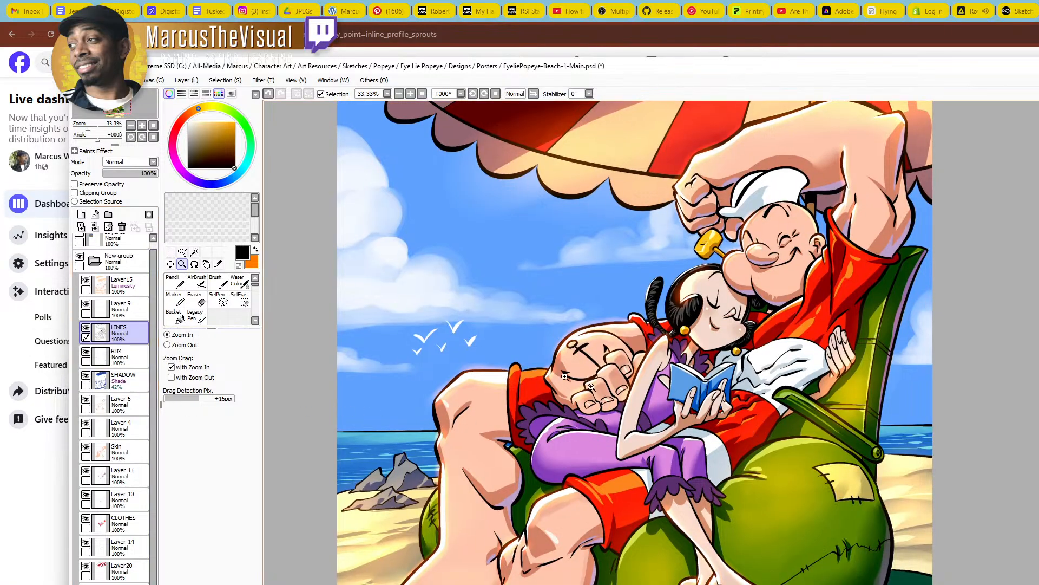
Select the dark purple ruffles at the woman's cuffs, waist and neckline with the Magic Wand on the LINES layer
left_click(532, 416)
left_click(532, 413)
left_click(536, 410)
left_click(561, 399)
left_click_drag(853, 521, 684, 438)
left_click(780, 544)
left_click(861, 547)
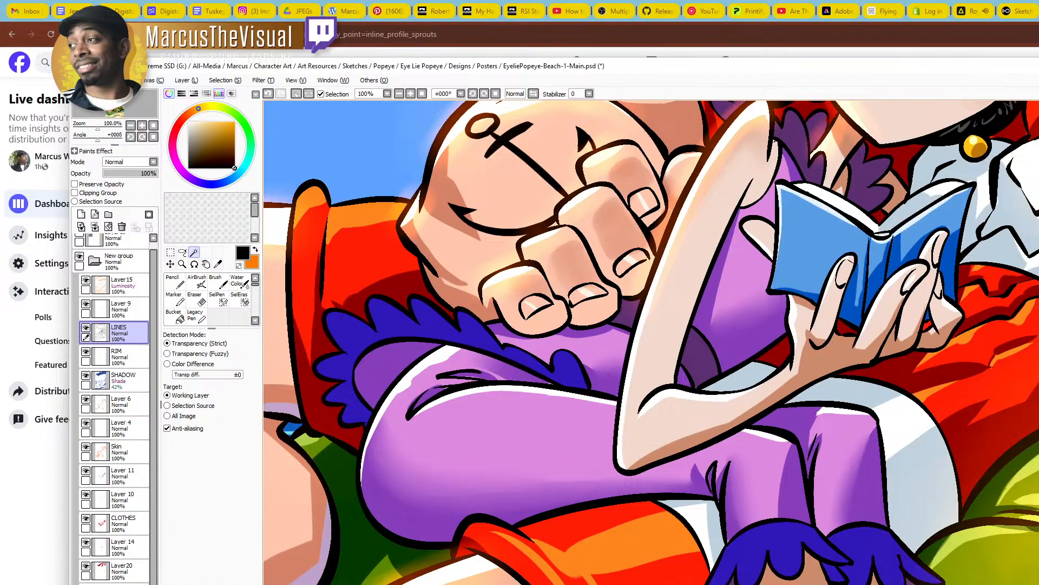
left_click(670, 326)
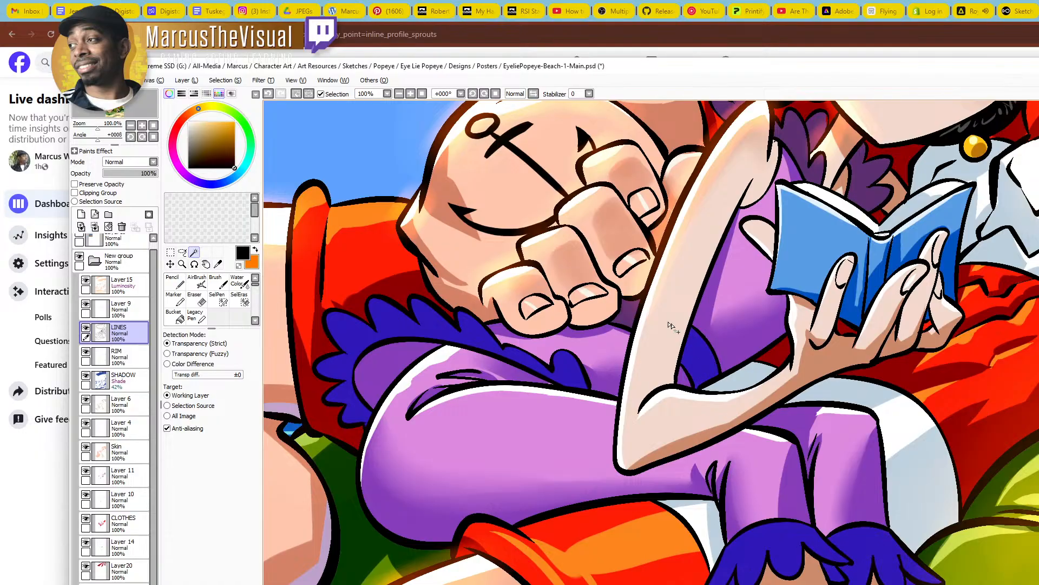
left_click_drag(675, 285, 682, 428)
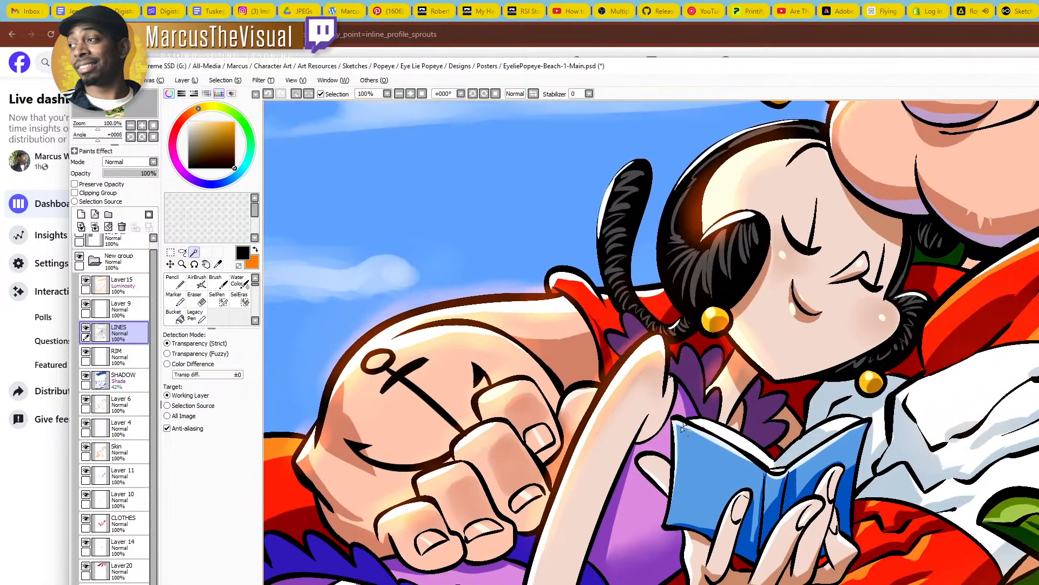
left_click(775, 420)
left_click(631, 334)
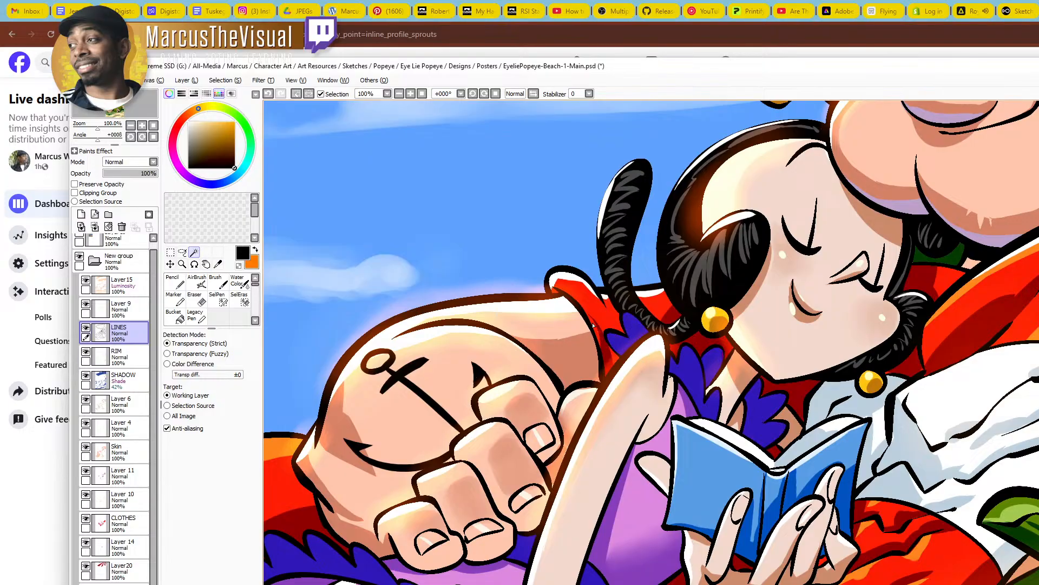
Set the SHADOW layer to Normal mode at 100% opacity and ready the Pencil
left_click(126, 380)
left_click(183, 264)
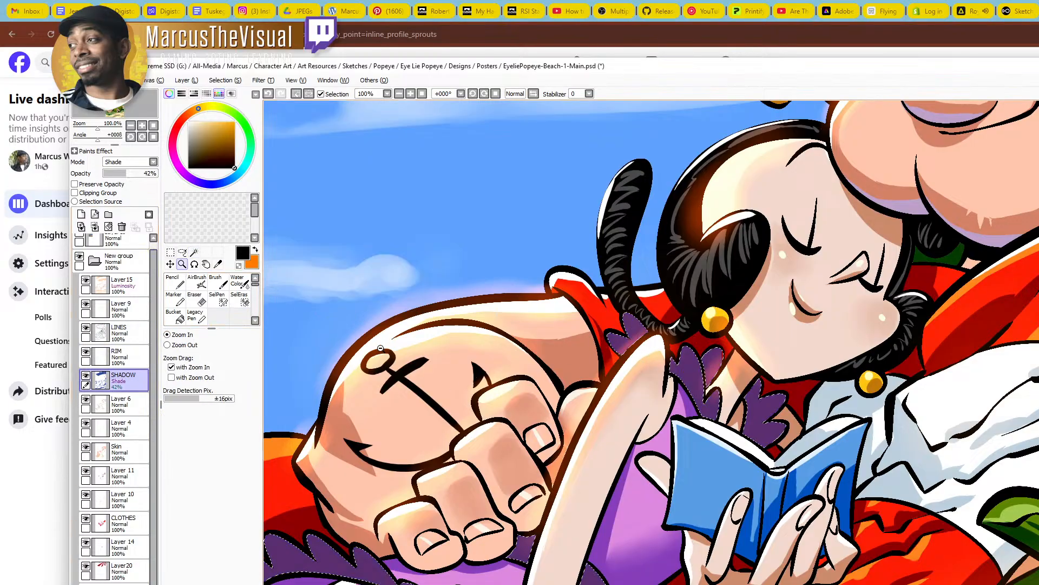
scroll(398, 328, "down", 3)
left_click_drag(392, 341, 681, 312)
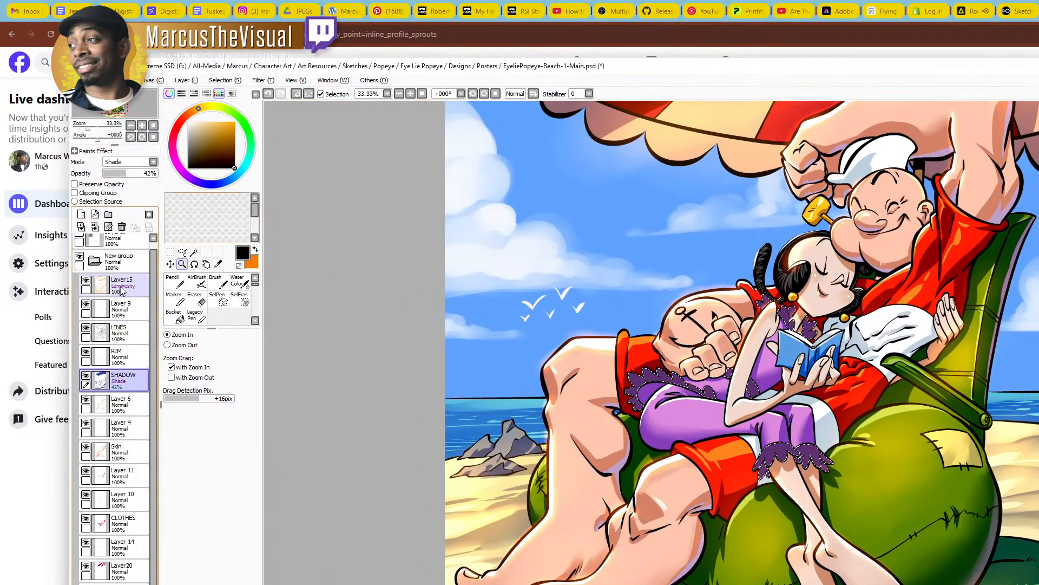
left_click(152, 162)
left_click(148, 171)
left_click_drag(146, 173, 160, 174)
key("n")
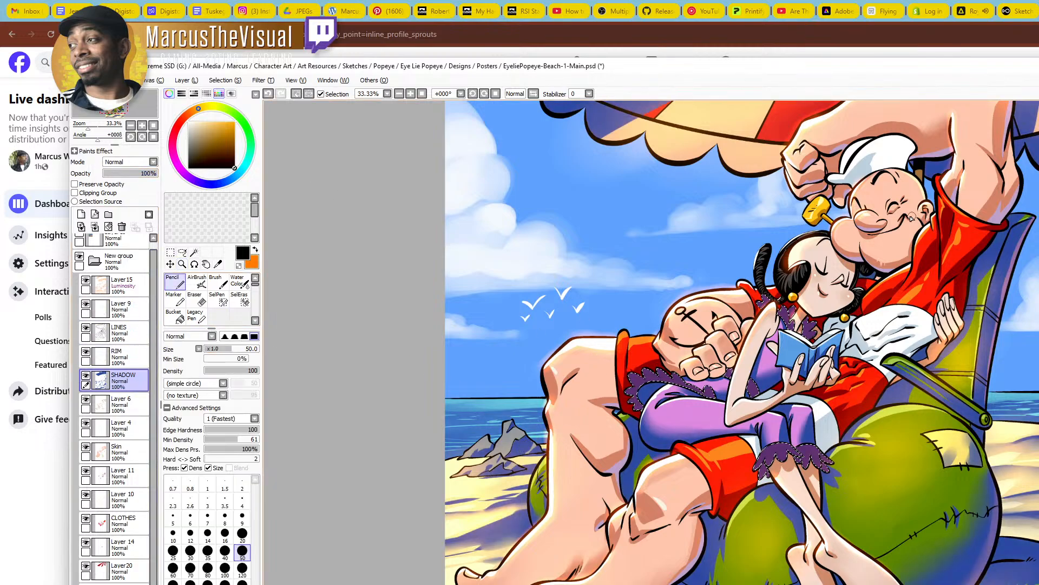
Hide Layer15, sample the dark blue shadow color from the beach, and show Layer15 again
left_click(86, 280)
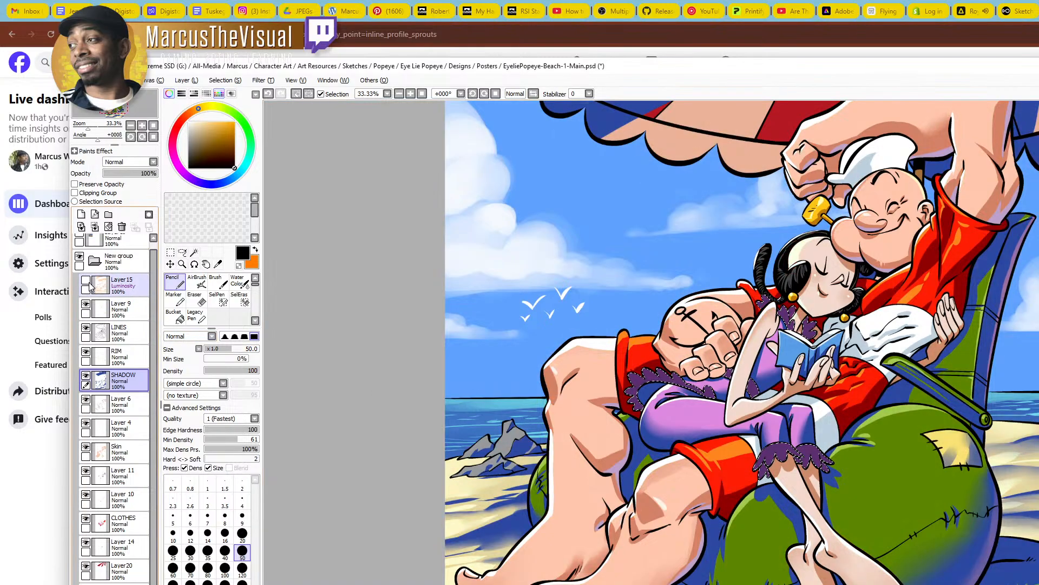
left_click(517, 523, "alt")
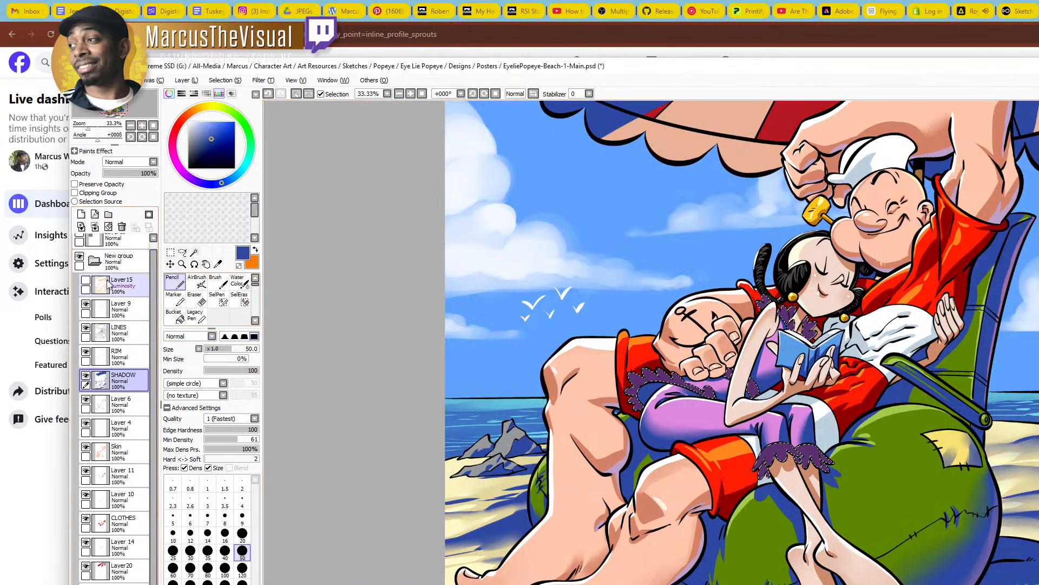
left_click(86, 280)
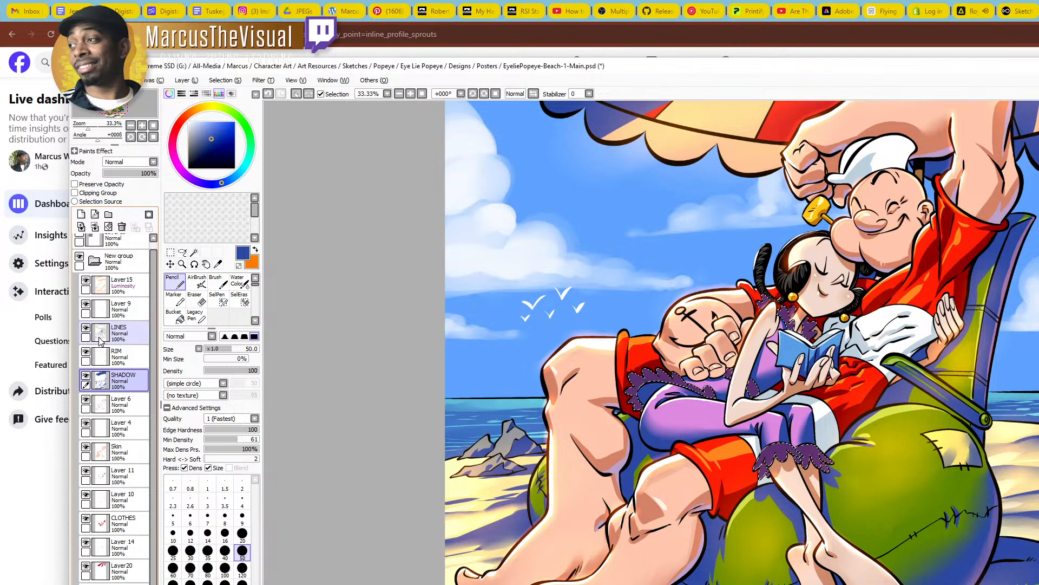
Set the SHADOW layer to Shade mode at 40% opacity
left_click(131, 174)
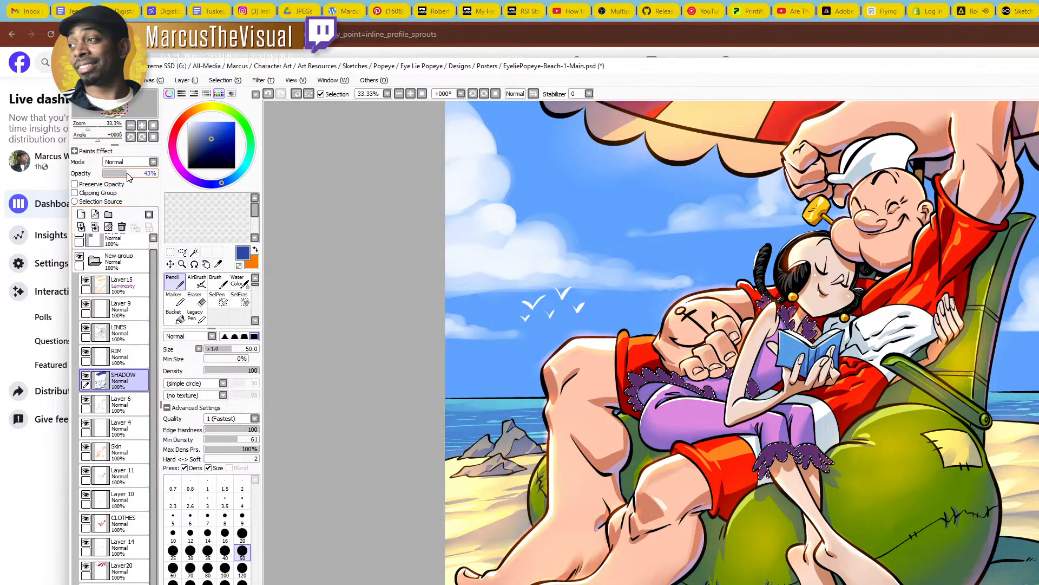
left_click(138, 162)
left_click(127, 204)
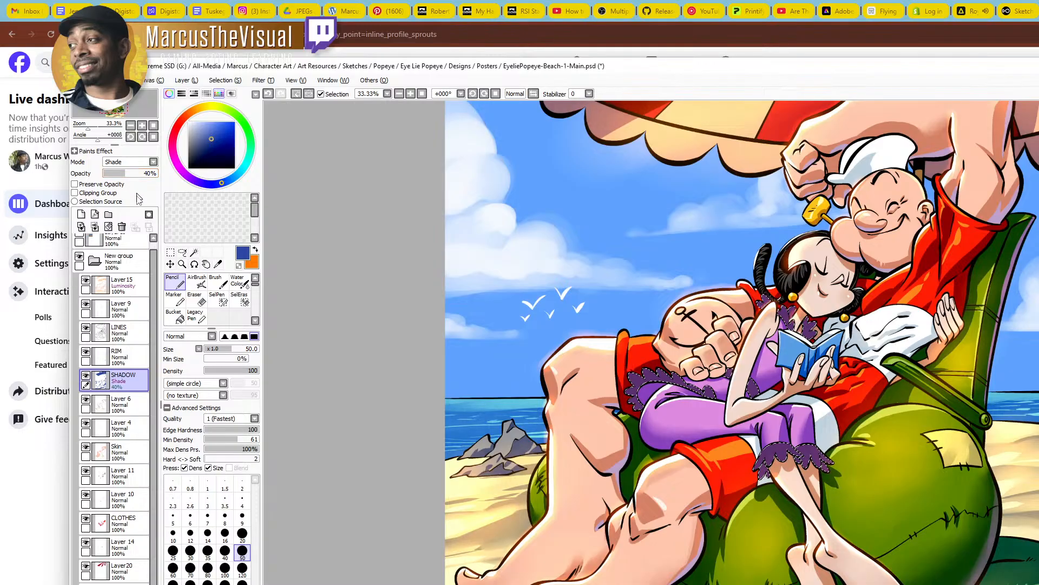
Set the Pencil to size 100 and paint shadow over the outer lobes at the waist ruffle's left end
left_click_drag(860, 412, 835, 382)
left_click(641, 357, "ctrl")
left_click(644, 357, "ctrl")
left_click(645, 357, "ctrl")
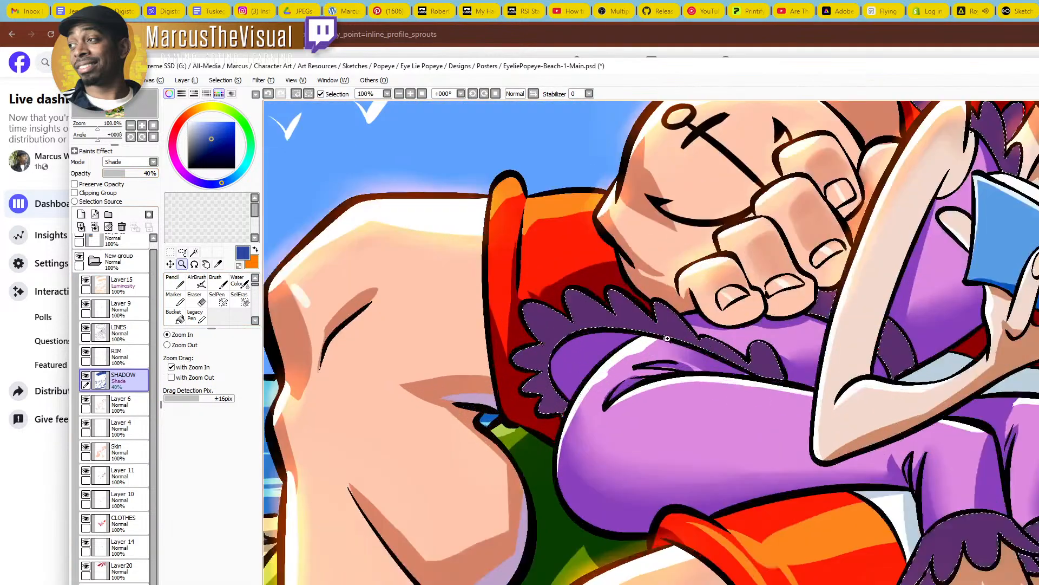
left_click(646, 356, "ctrl")
key("bracketright")
key("bracketright")
key("bracketright")
key("bracketright")
mouse_move(463, 388)
left_mouse_down()
mouse_move(492, 381)
mouse_move(522, 407)
mouse_move(514, 445)
left_mouse_up()
mouse_move(484, 370)
left_mouse_down()
mouse_move(545, 346)
mouse_move(483, 314)
mouse_move(475, 339)
mouse_move(456, 319)
mouse_move(489, 335)
mouse_move(467, 316)
mouse_move(536, 331)
left_mouse_up()
Paint shadow on the parts of the waist ruffle tucked beneath the fist and behind the woman's arm
left_click_drag(806, 425, 677, 432)
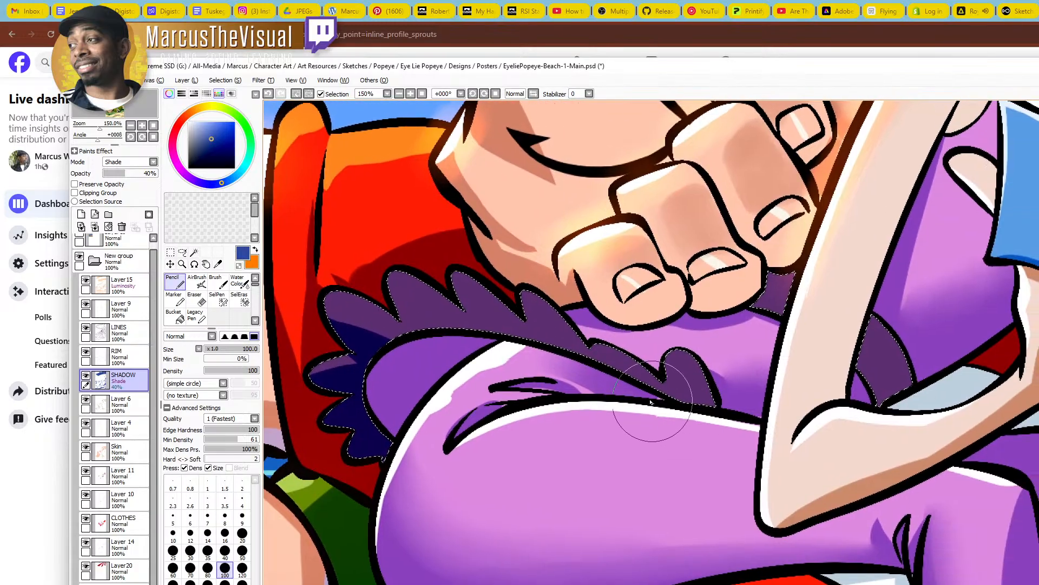
left_click_drag(776, 532, 680, 489)
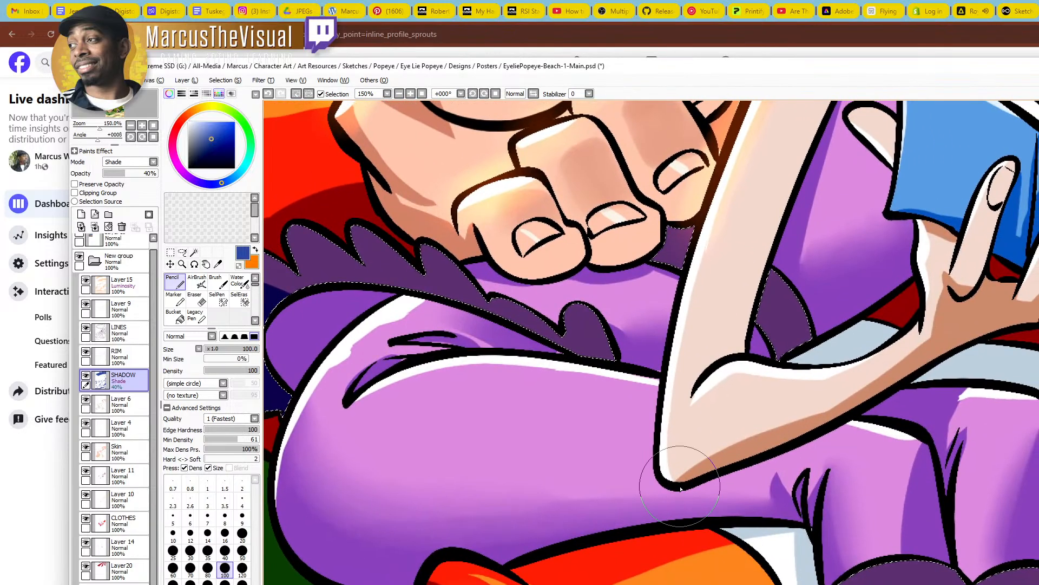
left_click_drag(549, 328, 636, 423)
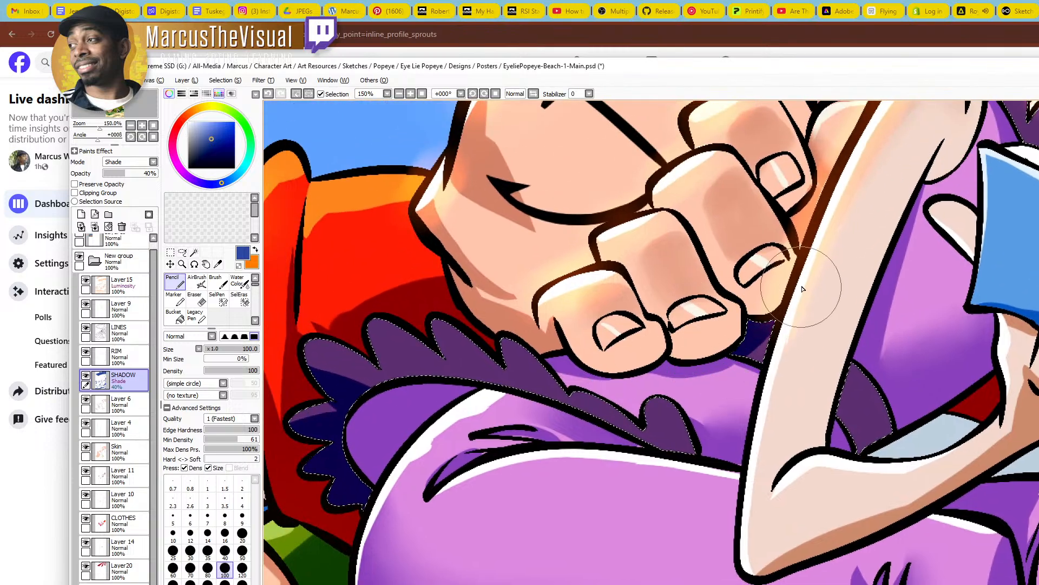
mouse_move(846, 406)
left_mouse_down()
mouse_move(868, 320)
mouse_move(840, 463)
mouse_move(872, 311)
mouse_move(832, 486)
mouse_move(880, 434)
mouse_move(837, 449)
mouse_move(894, 424)
left_mouse_up()
Fill the rear, underside lobes of both leg cuff ruffles with shadow
mouse_move(935, 556)
left_mouse_down()
mouse_move(815, 437)
mouse_move(670, 327)
left_mouse_up()
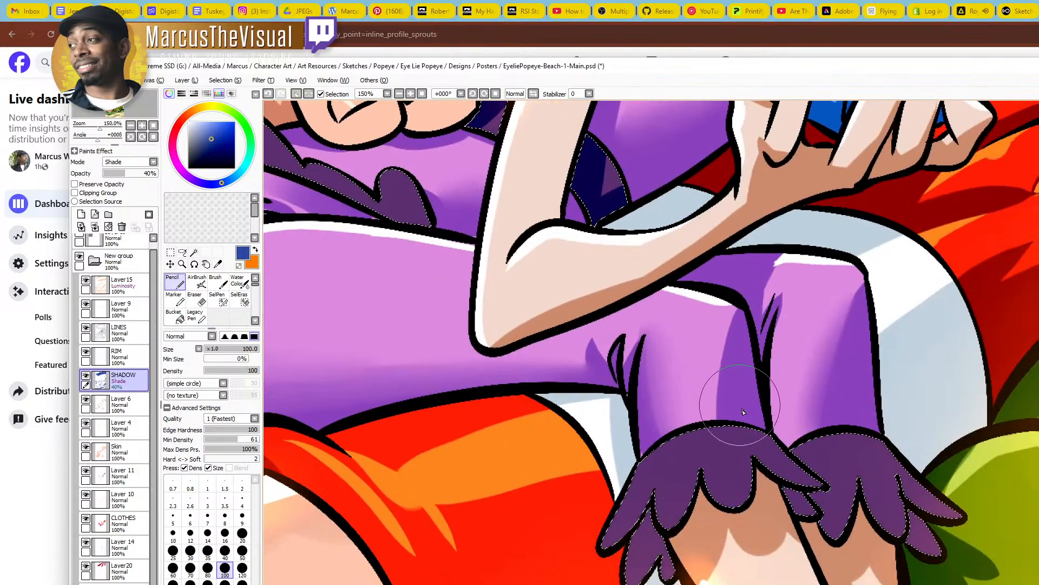
mouse_move(808, 492)
left_mouse_down()
mouse_move(782, 496)
mouse_move(816, 528)
mouse_move(783, 487)
mouse_move(811, 505)
left_mouse_up()
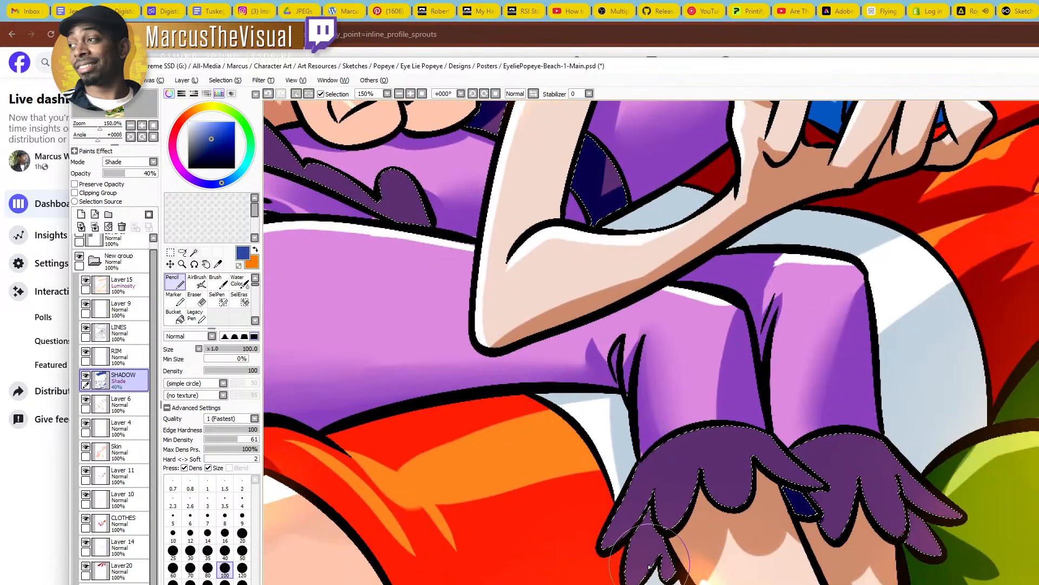
mouse_move(659, 517)
left_mouse_down()
mouse_move(626, 553)
mouse_move(657, 538)
left_mouse_up()
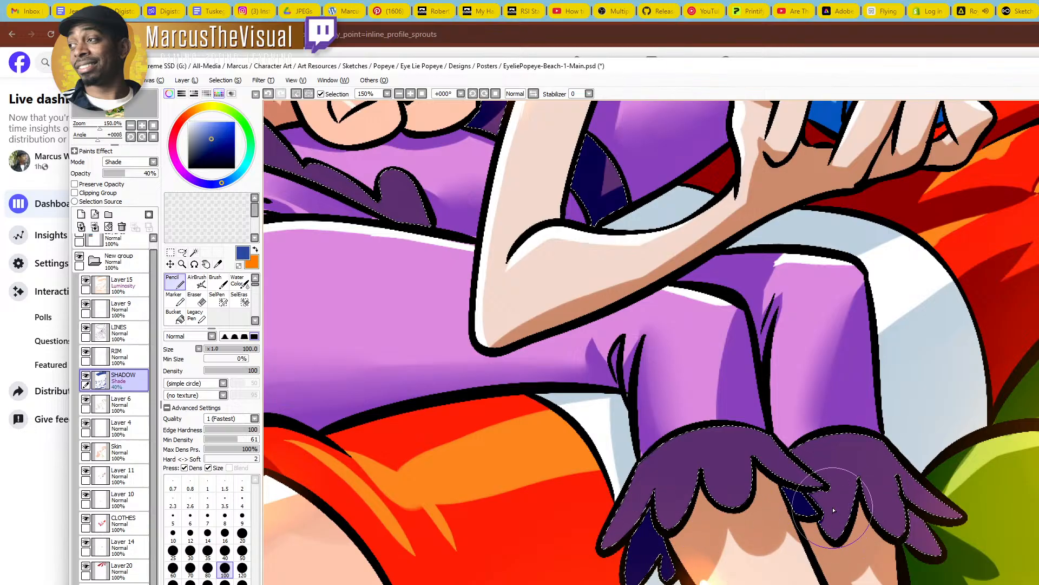
left_click_drag(906, 513, 939, 545)
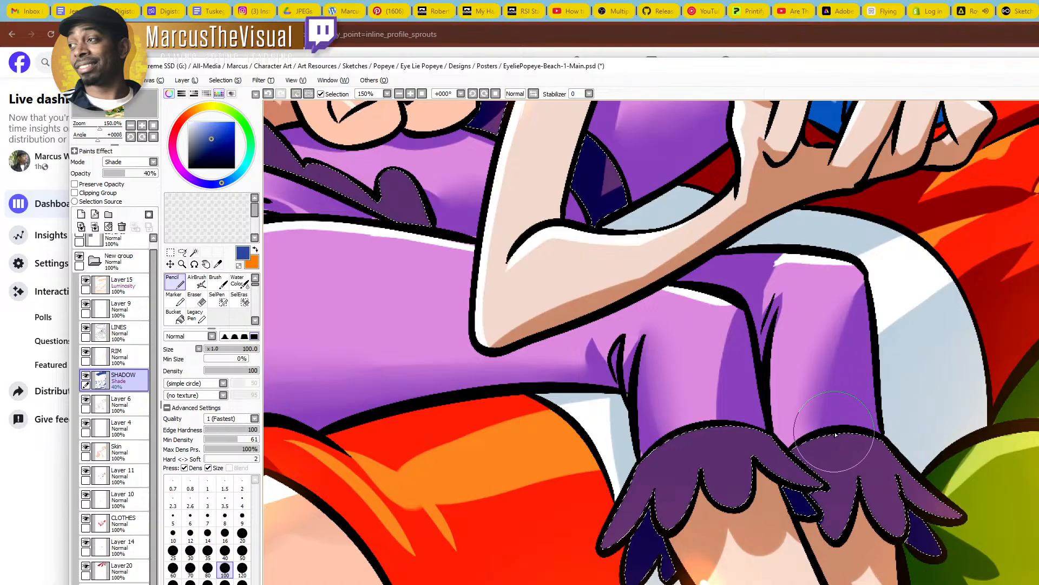
Add soft shadow gradients across the front of both leg cuff ruffles with the Water Color brush
key("c")
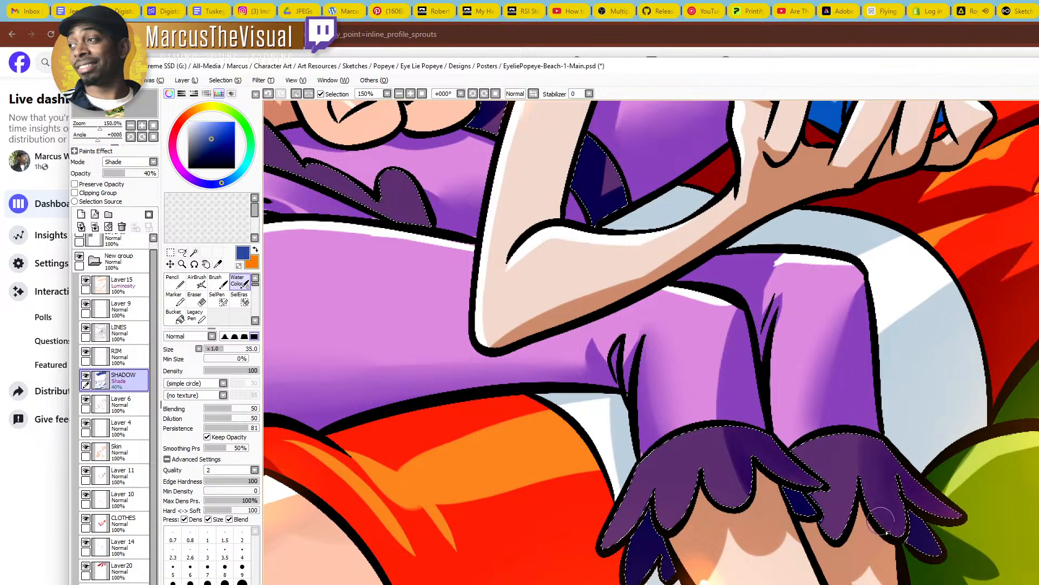
mouse_move(865, 419)
left_mouse_down()
mouse_move(866, 492)
mouse_move(850, 528)
left_mouse_up()
left_click(753, 412, "ctrl+alt")
left_click(752, 412, "ctrl+alt")
left_click(745, 413, "ctrl")
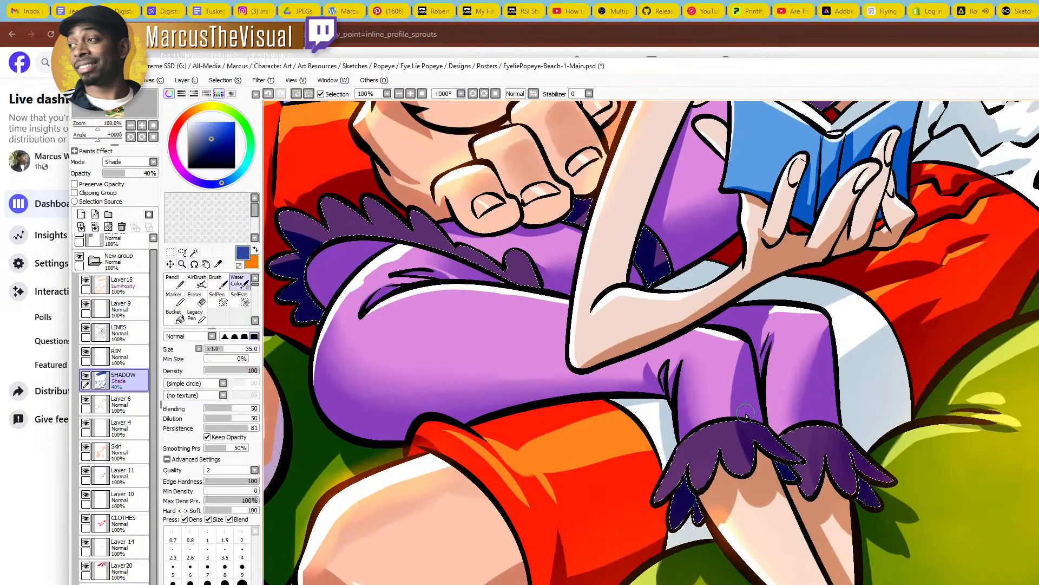
left_click_drag(745, 425, 742, 470)
Shade the neckline ruffles beside the book and under the earring with the Pencil and the Water Color brush
left_click(755, 420, "ctrl+alt")
left_click_drag(758, 352, 782, 457)
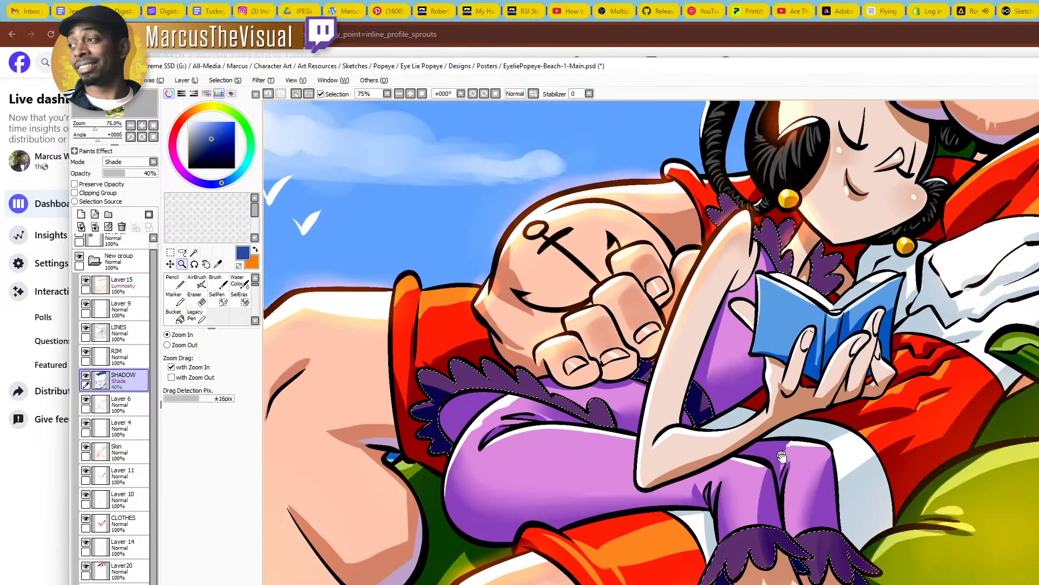
left_click(725, 489, "ctrl")
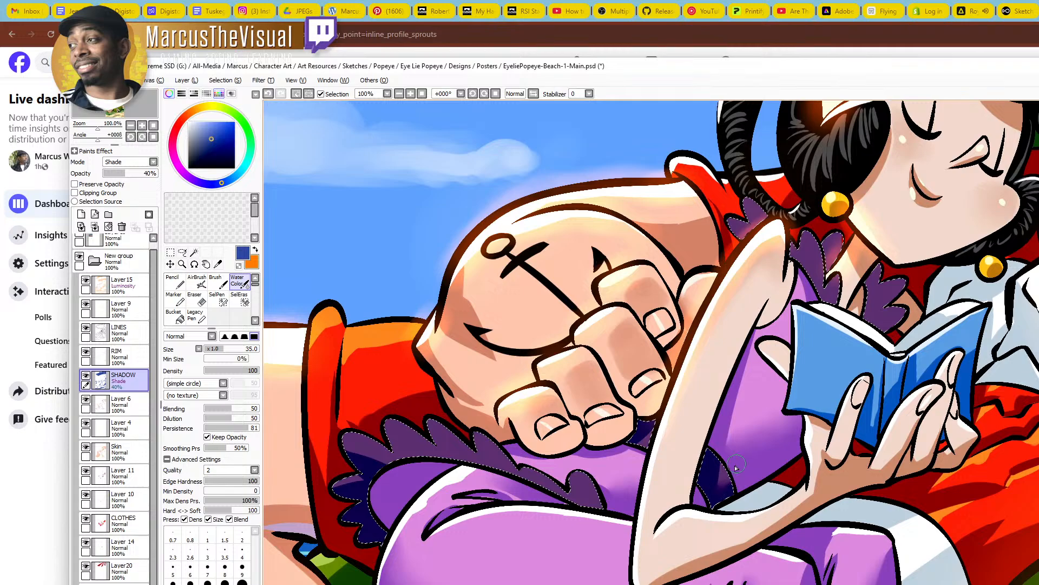
left_click_drag(809, 249, 777, 342)
left_click(783, 341, "ctrl")
key("n")
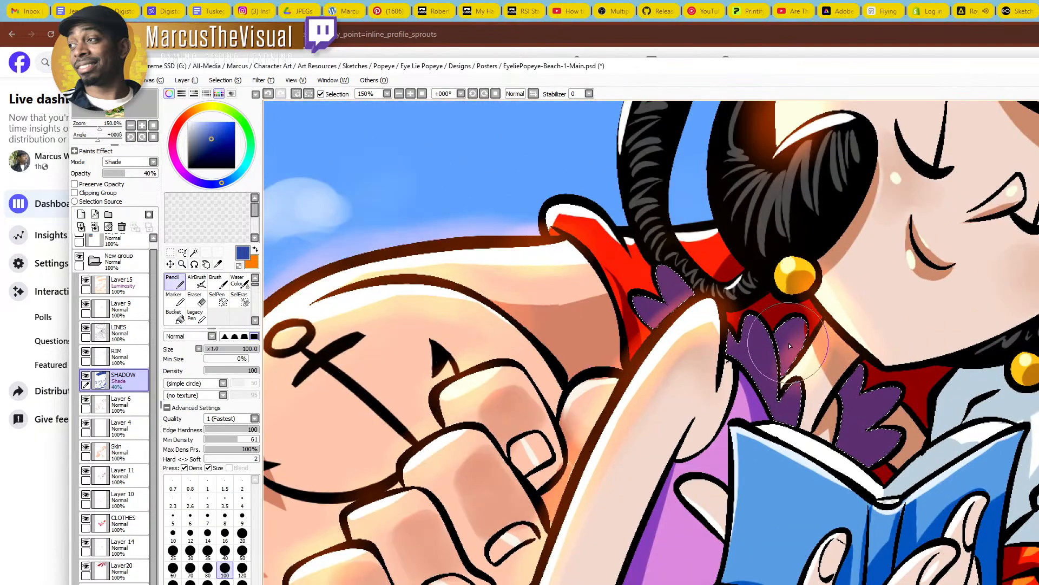
mouse_move(836, 411)
left_mouse_down()
mouse_move(870, 363)
mouse_move(877, 372)
mouse_move(818, 449)
mouse_move(877, 379)
mouse_move(859, 421)
mouse_move(879, 360)
left_mouse_up()
mouse_move(782, 333)
left_mouse_down()
mouse_move(793, 379)
mouse_move(779, 346)
mouse_move(788, 373)
left_mouse_up()
key("c")
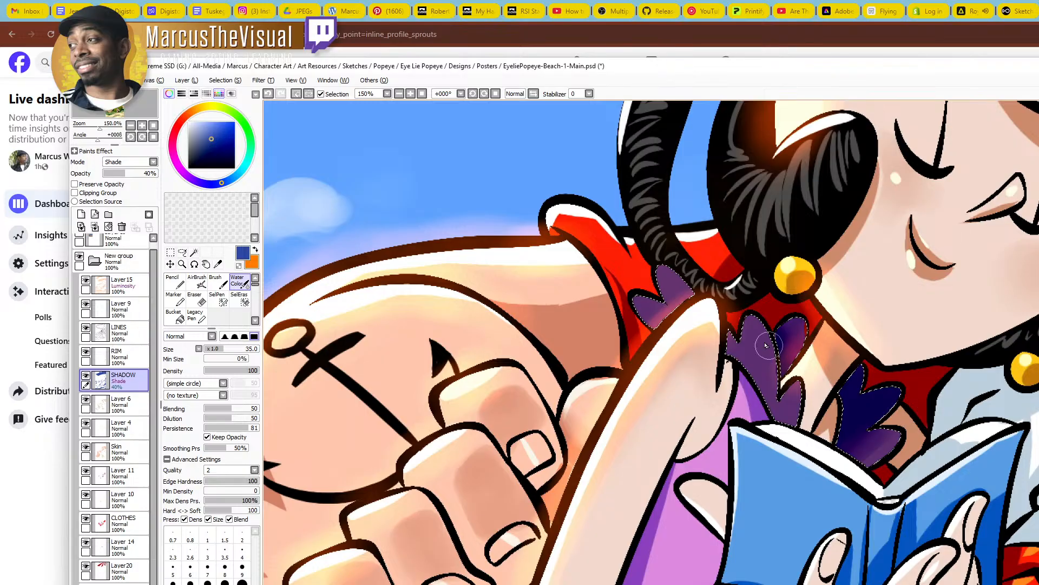
Darken the neckline ruffle next to the woman's raised shoulder and soften its shadow with the Water Color brush
key("n")
left_click_drag(718, 314, 728, 373)
key("c")
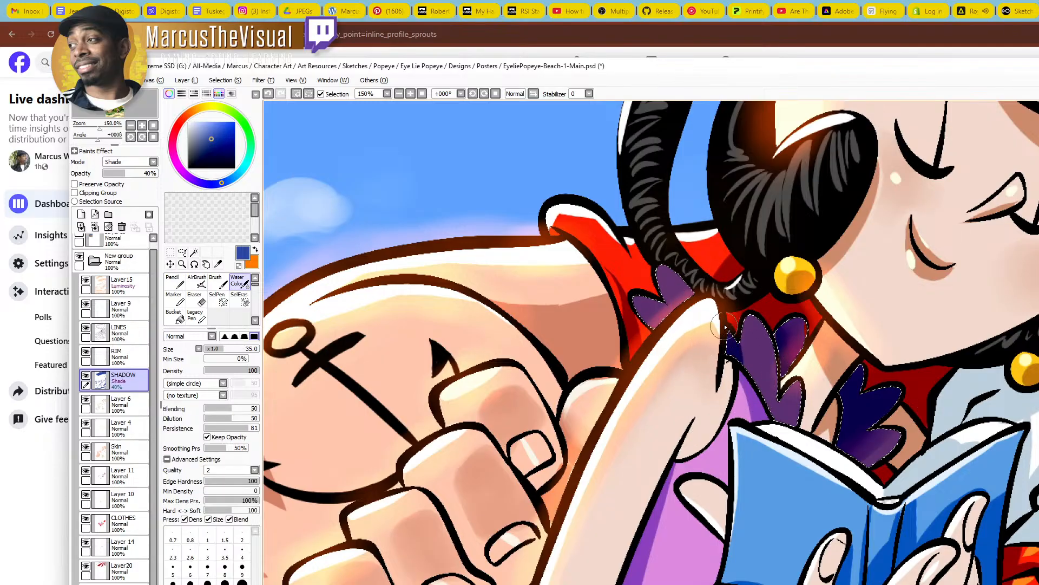
left_click_drag(725, 327, 735, 415)
key("n")
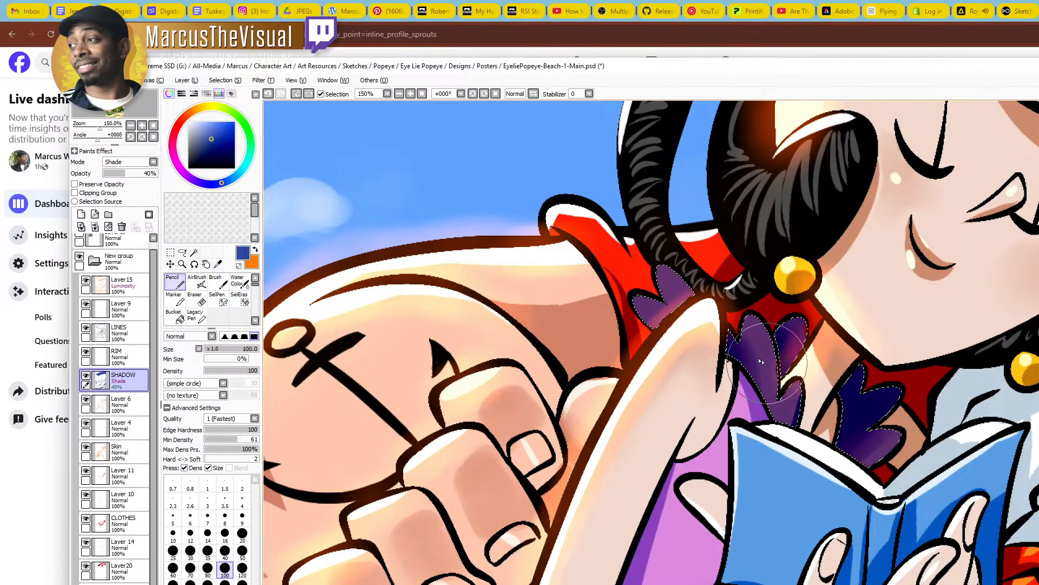
Softly darken the full length of the waist ruffle with the Water Color brush at size 100, and clear the selection
left_click(677, 290, "ctrl+alt")
left_click(688, 279, "ctrl+alt")
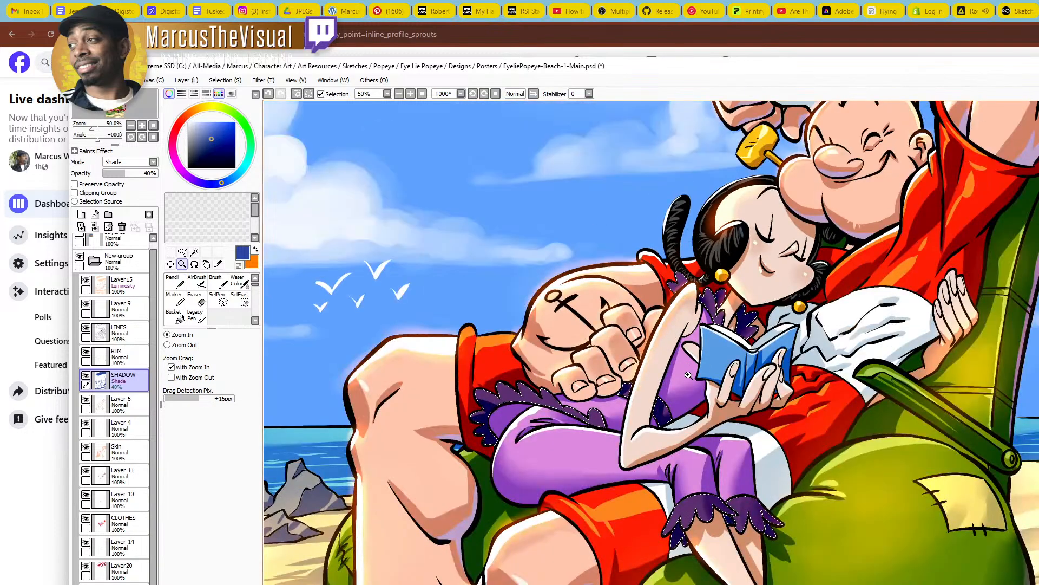
left_click(472, 404, "ctrl")
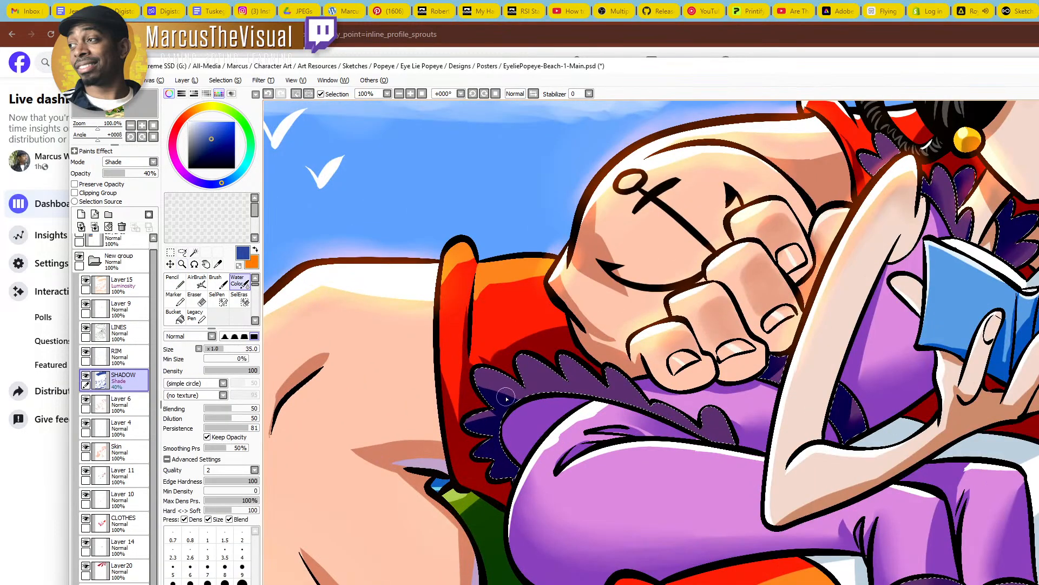
key("bracketright")
key("bracketright")
key("bracketright")
key("bracketright")
key("bracketright")
key("bracketright")
mouse_move(471, 384)
left_mouse_down()
mouse_move(533, 406)
mouse_move(474, 377)
mouse_move(545, 399)
mouse_move(472, 414)
left_mouse_up()
mouse_move(475, 377)
left_mouse_down()
mouse_move(623, 381)
mouse_move(725, 417)
mouse_move(619, 390)
left_mouse_up()
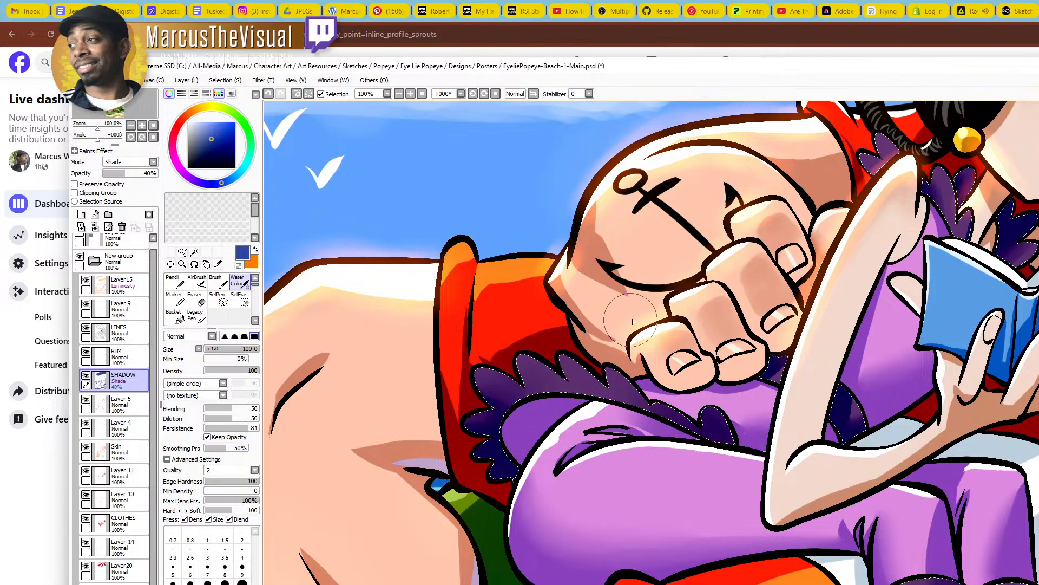
key("ctrl+minus")
key("ctrl+minus")
key("ctrl+d")
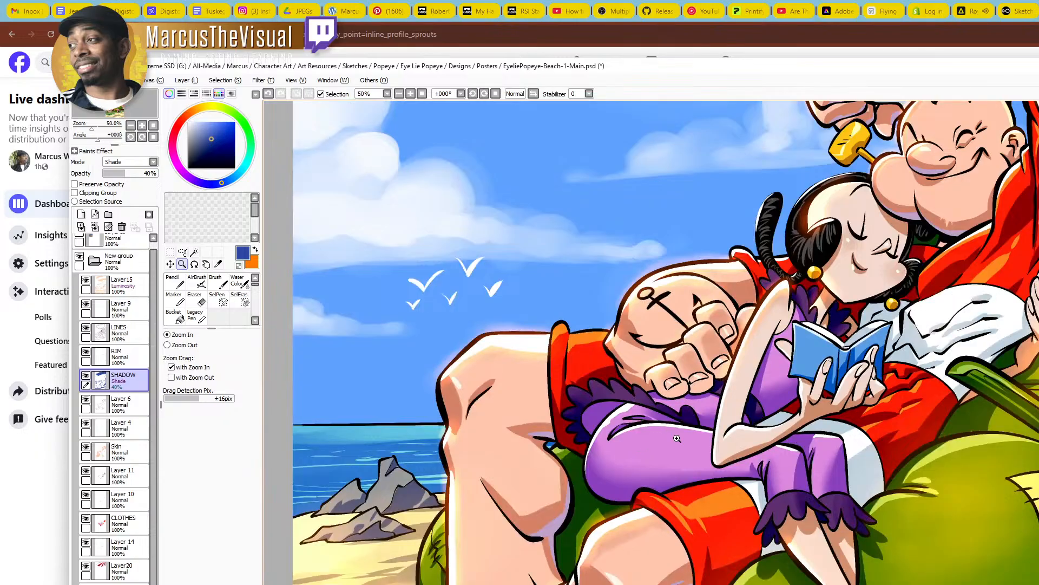
Select the purple area inside the waist ruffle from the LINES layer, shade it on the SHADOW layer, and deselect
left_click(676, 438)
left_click(124, 331)
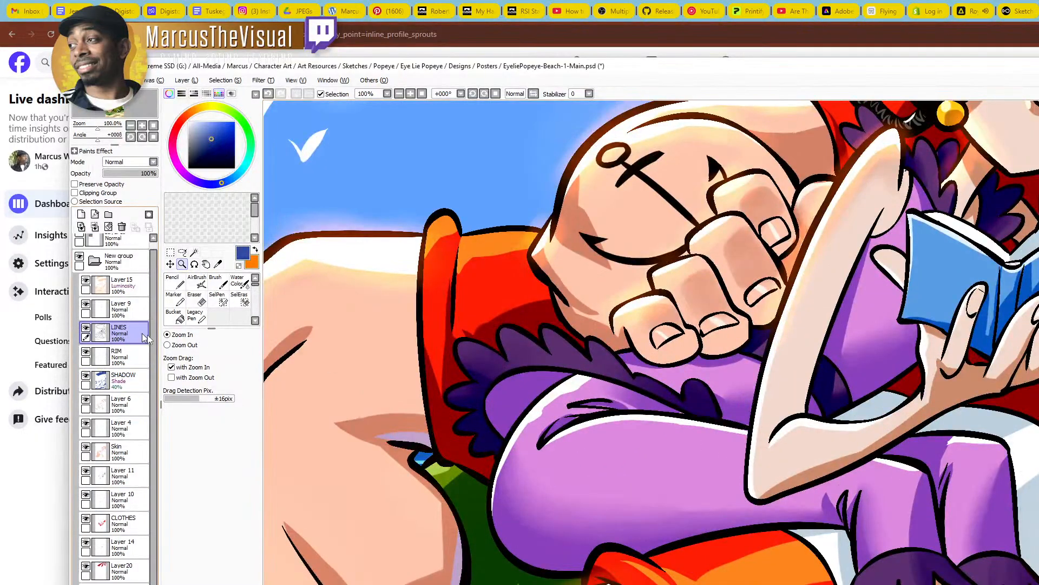
key("w")
left_click(123, 390)
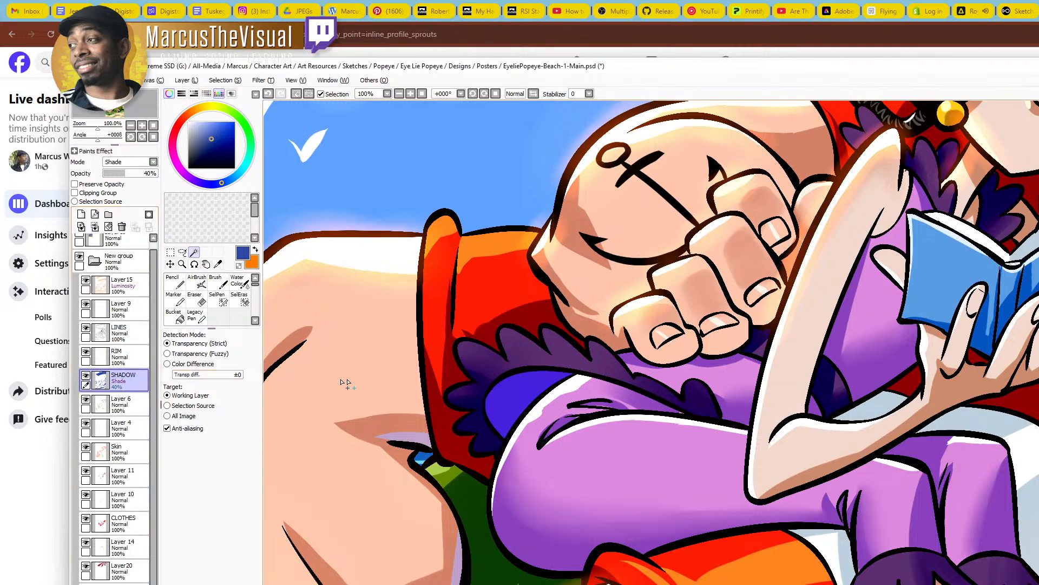
key("n")
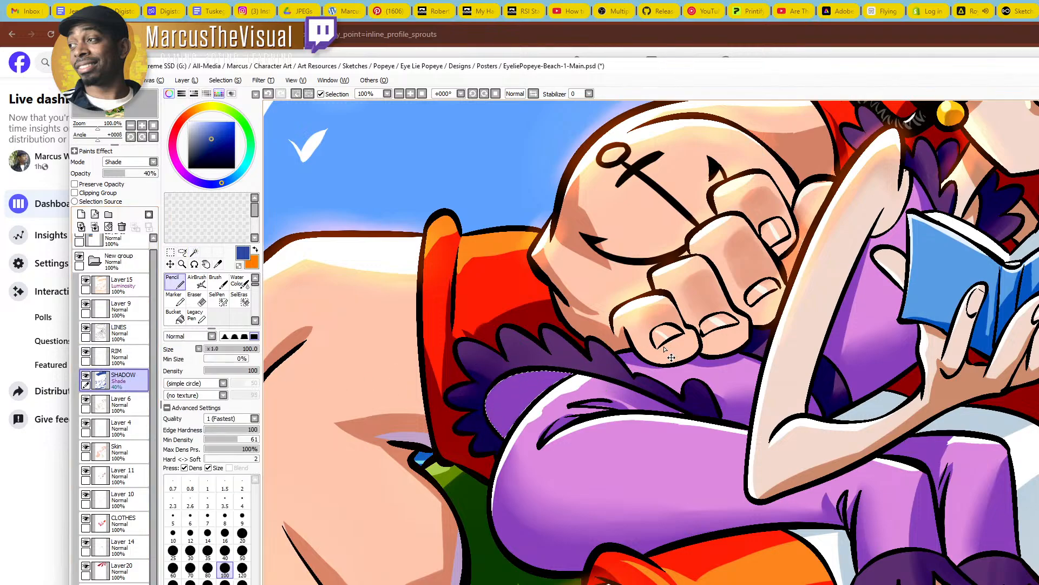
key("ctrl+d")
Switch to EyeLie-HeaderImage-FLAT.jpg, sample the light purple rim color along Popeye's chin, and return to the beach poster
key("z")
scroll(699, 361, "down", 3)
left_click_drag(815, 367, 700, 447)
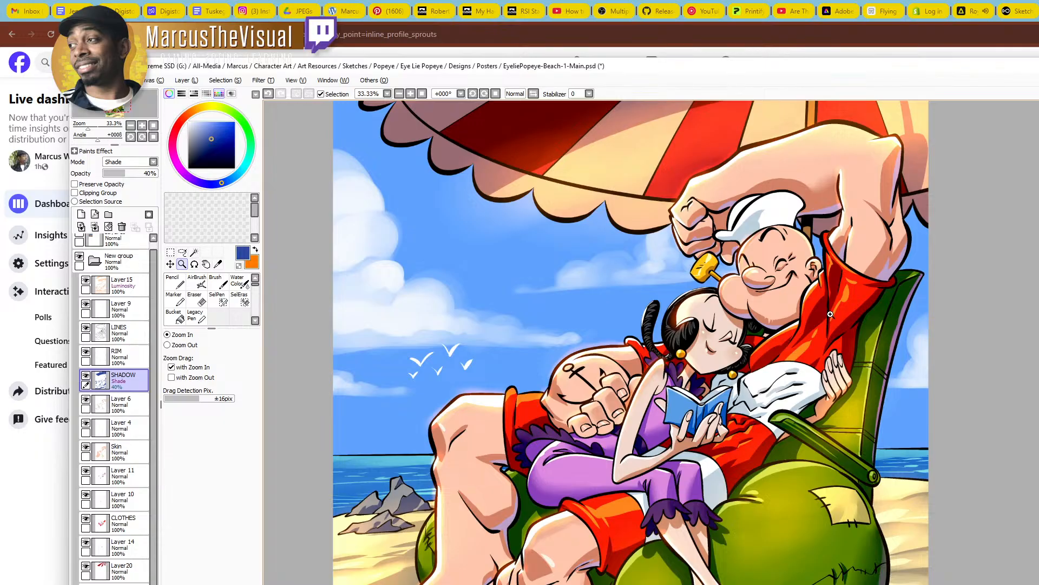
scroll(796, 395, "up", 4)
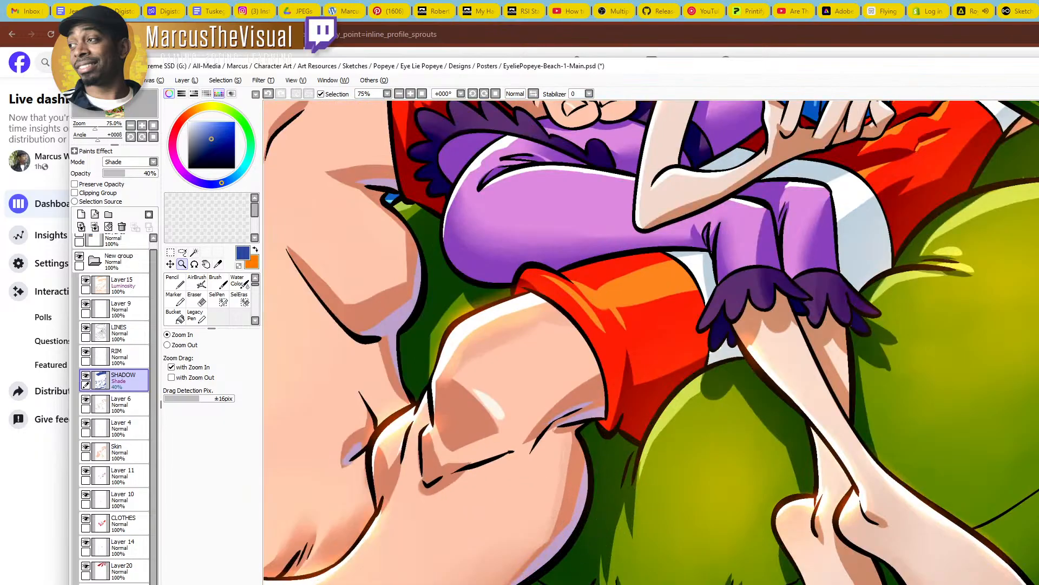
left_click(433, 584)
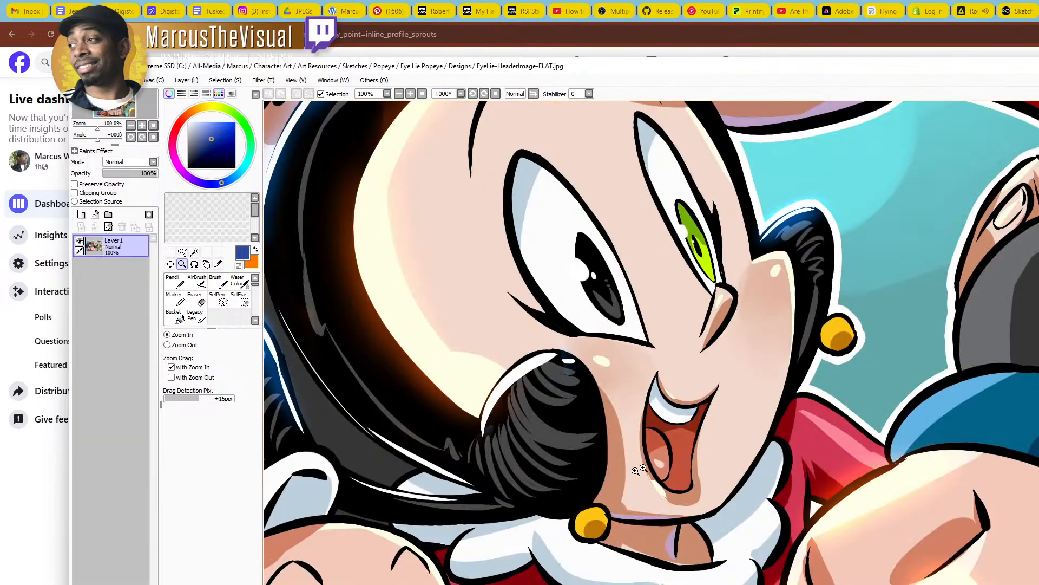
left_click_drag(940, 372, 716, 227)
left_click_drag(997, 328, 594, 564)
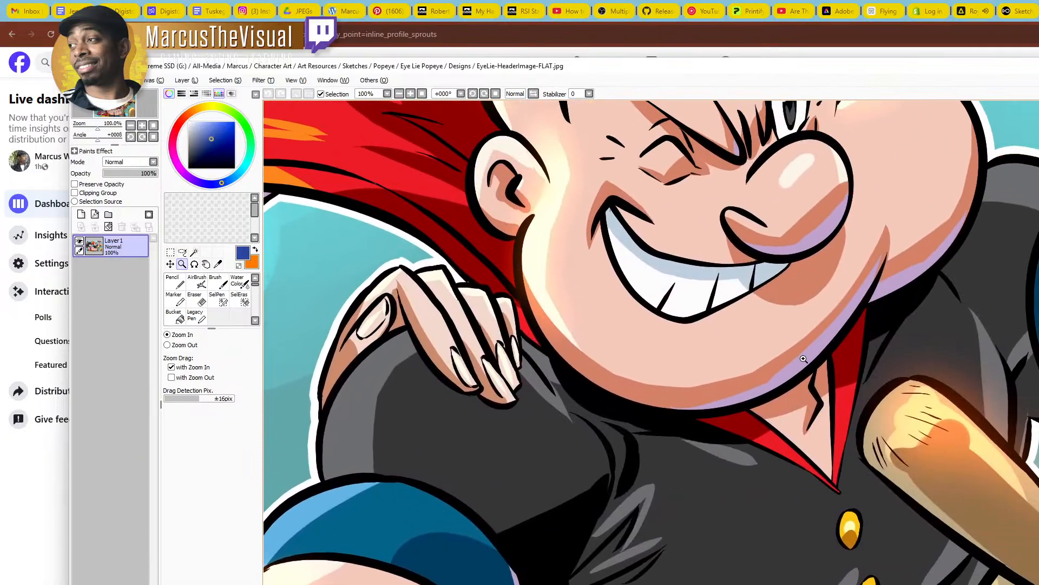
right_click(764, 379)
left_click(292, 584)
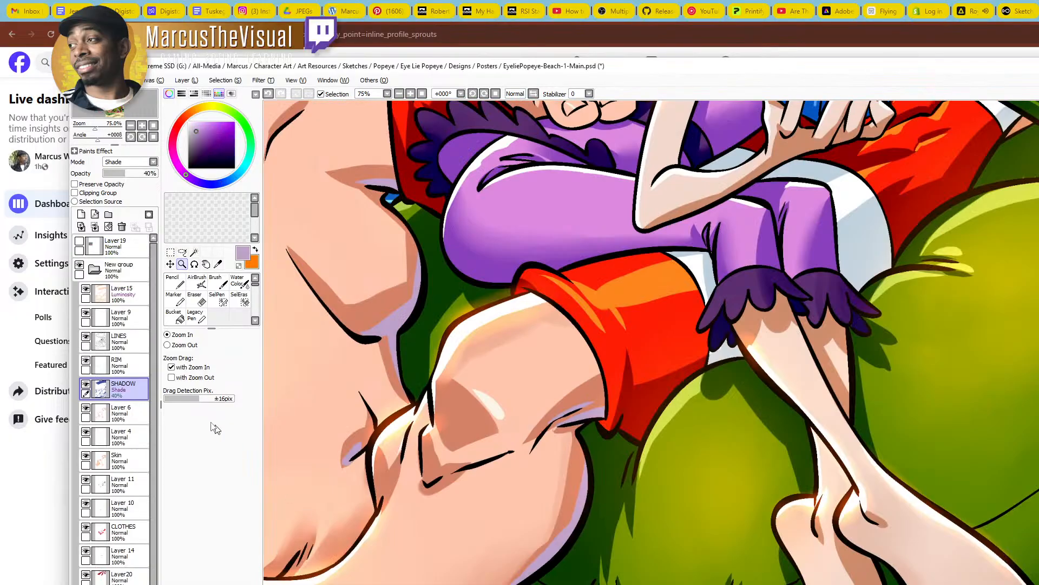
Check the RIM layer by hiding and showing it, and make it the active layer with the Pencil ready
left_click(86, 361)
left_click(86, 361)
key("n")
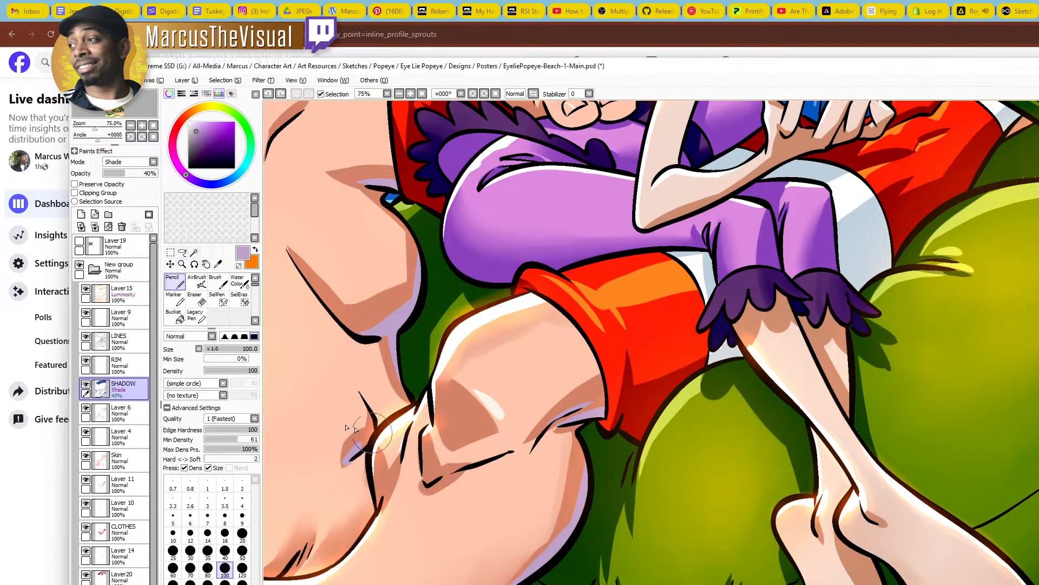
left_click(116, 364)
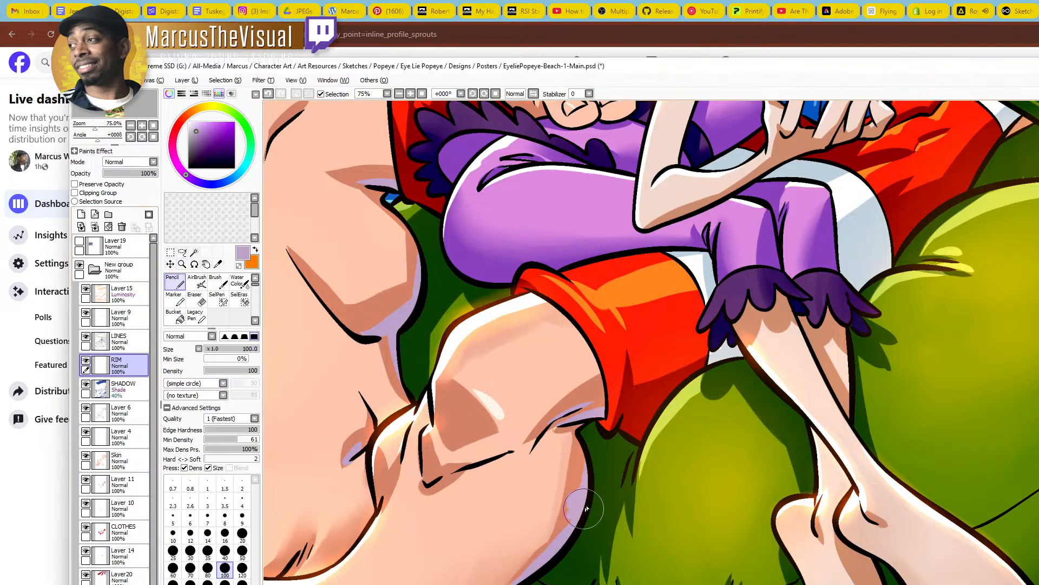
Paint a light purple rim light along the underside of Popeye's red sleeve and down the shirt's side edge
left_click(709, 390, "ctrl+alt")
mouse_move(904, 304)
left_mouse_down()
mouse_move(785, 411)
mouse_move(754, 420)
left_mouse_up()
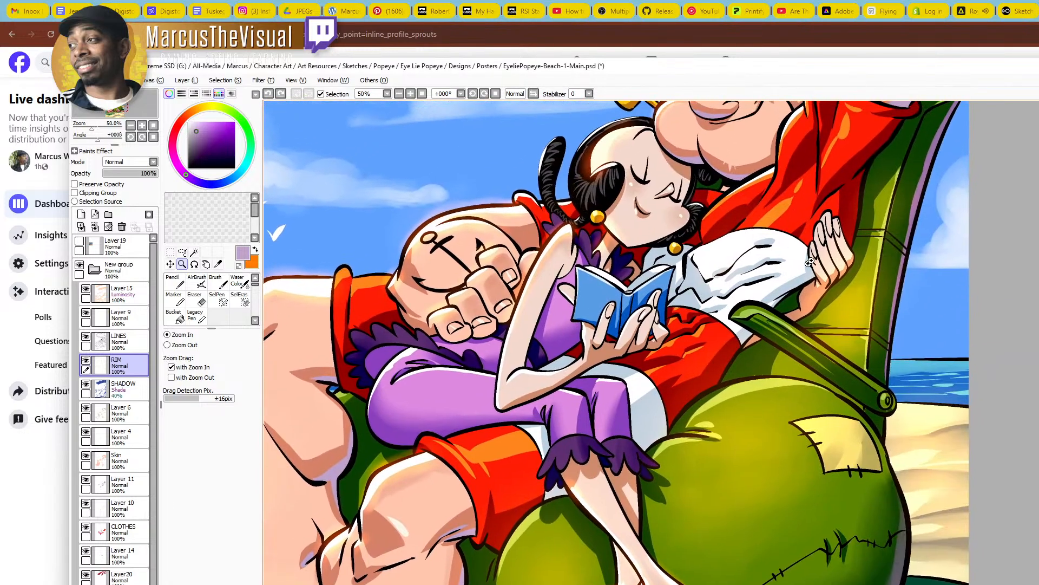
mouse_move(810, 262)
left_mouse_down()
mouse_move(715, 397)
mouse_move(671, 400)
left_mouse_up()
left_click(748, 243, "ctrl")
left_click(748, 243, "ctrl")
left_click_drag(754, 224, 814, 202)
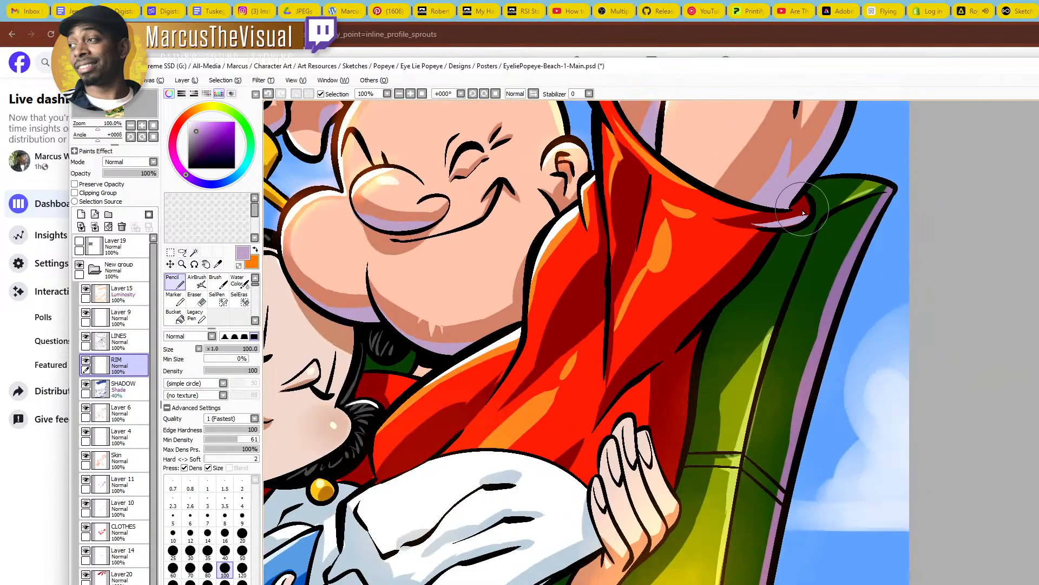
left_click_drag(772, 232, 697, 316)
mouse_move(668, 354)
left_mouse_down()
mouse_move(699, 320)
mouse_move(681, 348)
mouse_move(704, 327)
mouse_move(685, 359)
mouse_move(676, 476)
mouse_move(694, 352)
mouse_move(674, 484)
left_mouse_up()
mouse_move(680, 425)
left_mouse_down()
mouse_move(670, 503)
mouse_move(684, 415)
left_mouse_up()
key("e")
key("n")
left_click(681, 382, "ctrl+alt")
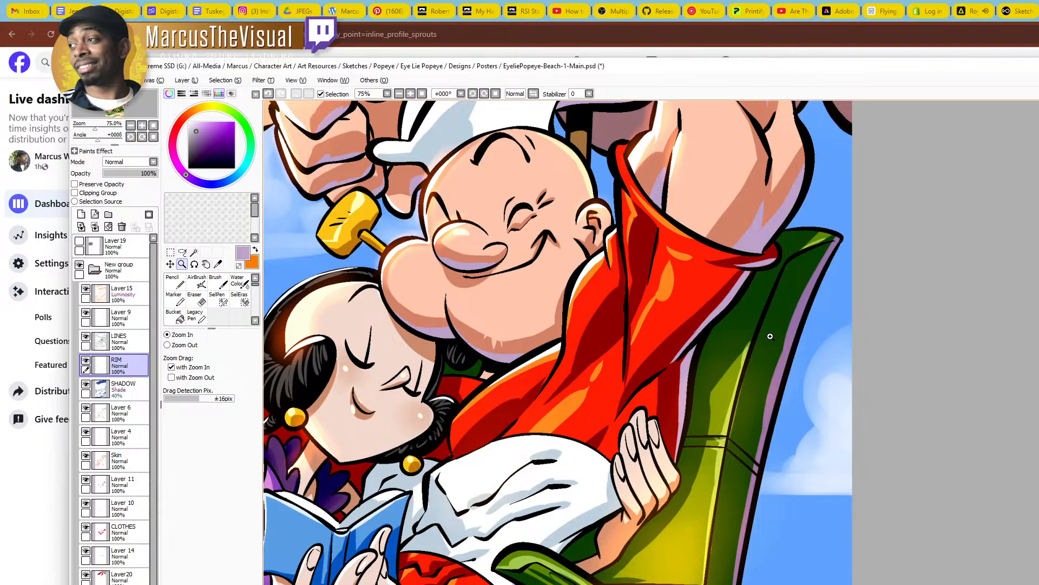
scroll(771, 401, "down", 2)
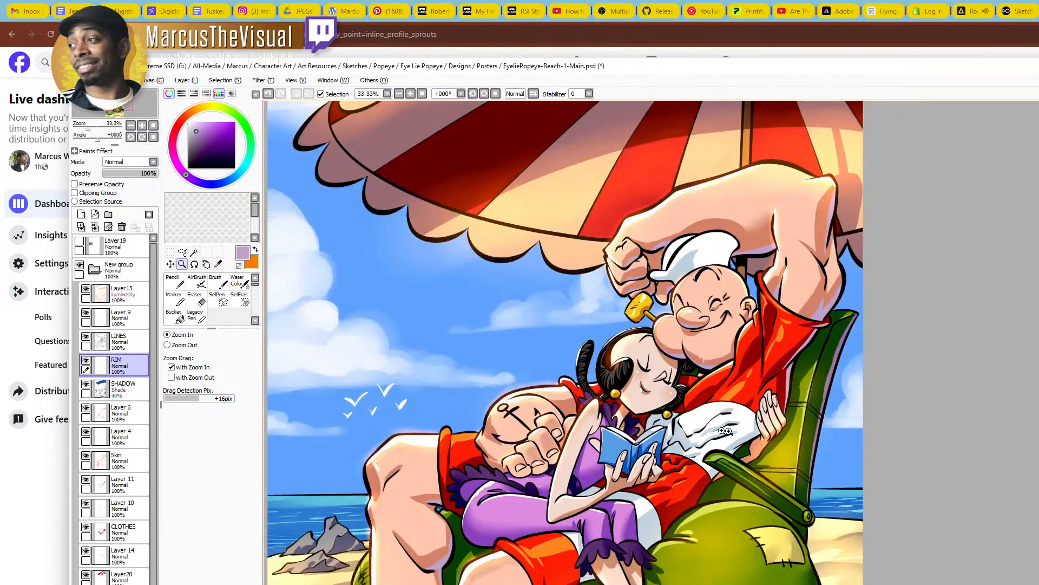
scroll(579, 528, "down", 1)
left_click_drag(602, 537, 654, 470)
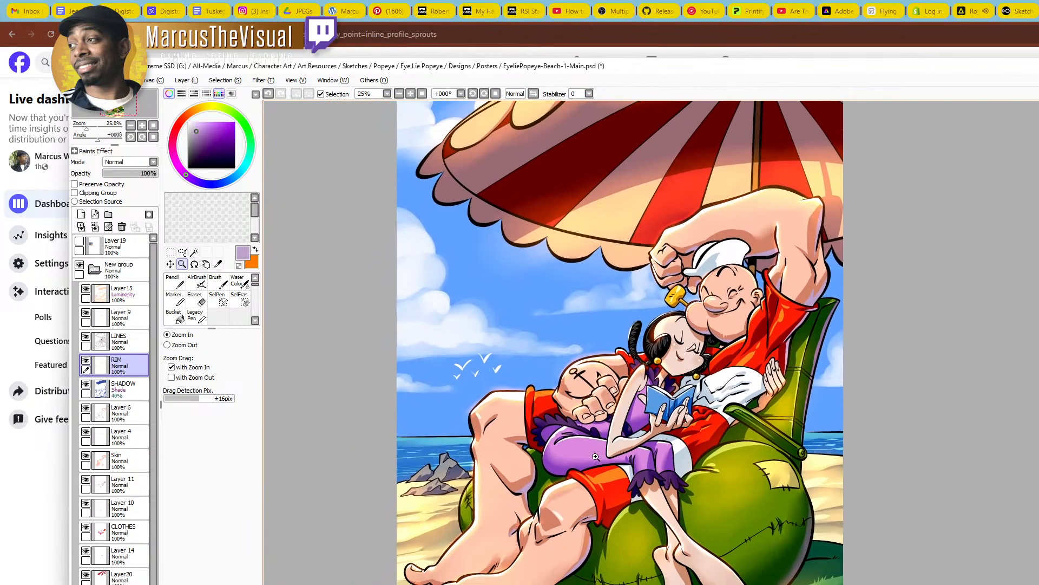
Sample the purple of the woman's pants and paint it along her thigh's outer edge on Layer 11 with the Pencil at size 100
scroll(540, 465, "up", 3)
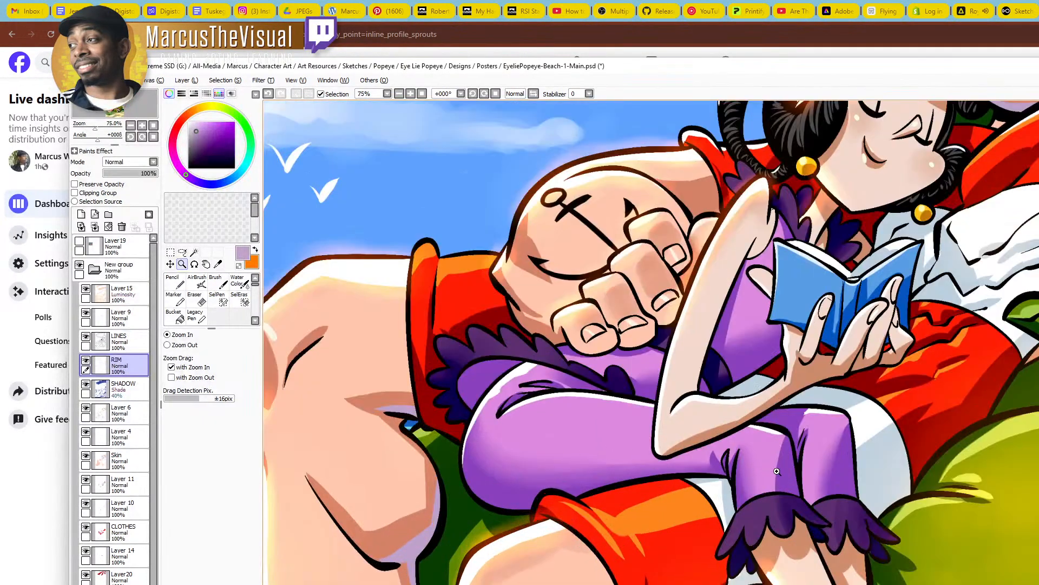
left_click(777, 471, "alt")
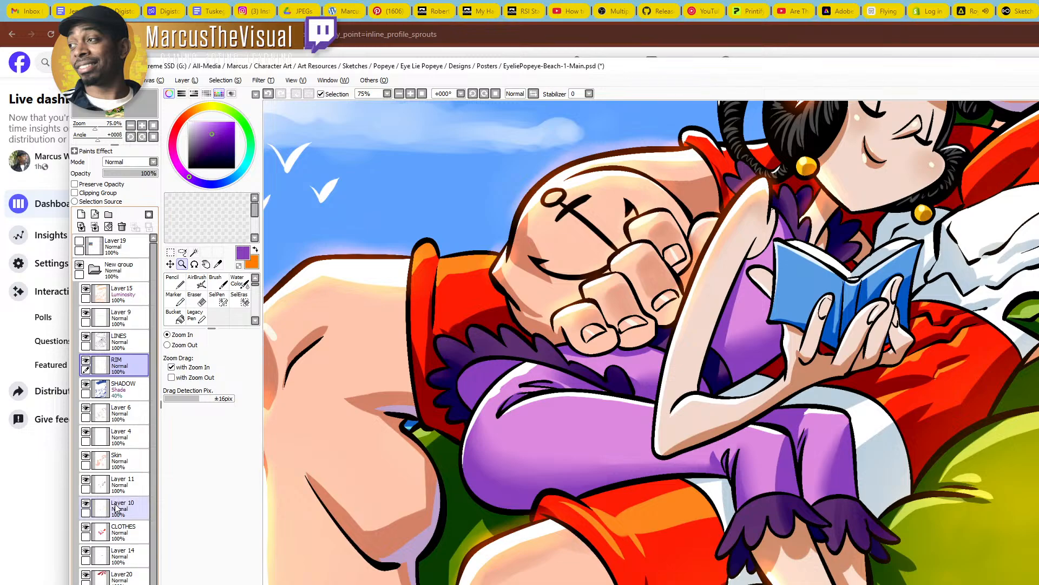
left_click(118, 488)
left_click(443, 456)
key("n")
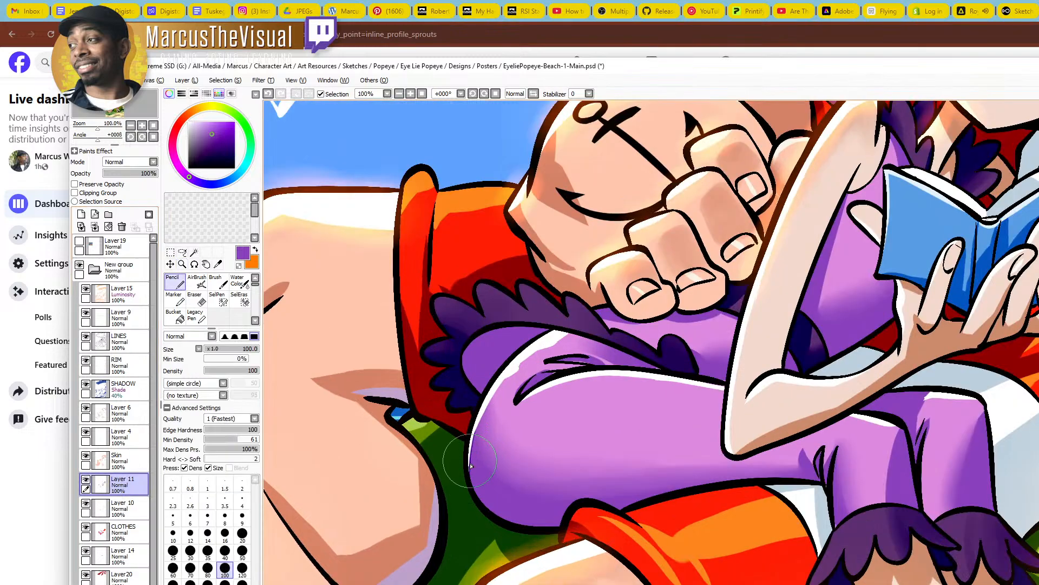
mouse_move(470, 462)
left_mouse_down()
mouse_move(498, 391)
mouse_move(571, 332)
mouse_move(538, 397)
left_mouse_up()
key("ctrl+space")
scroll(605, 327, "down", 3)
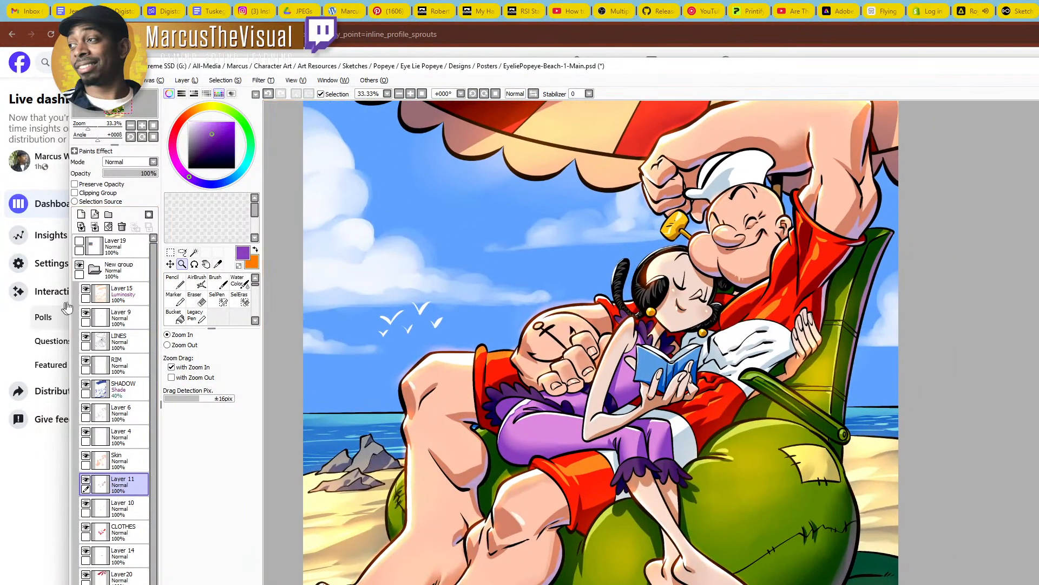
Airbrush a bright orange glow onto the woman's purple pants on the Luminosity layer Layer15, reducing the brush to size 70 and 50
left_click(120, 293)
left_click(234, 121)
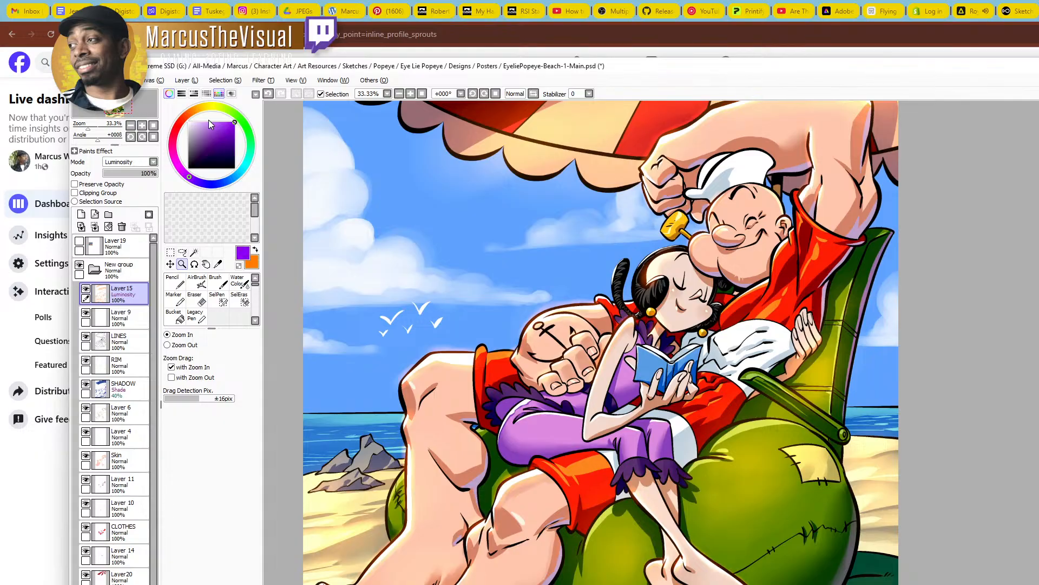
left_click(185, 115)
left_click(508, 399)
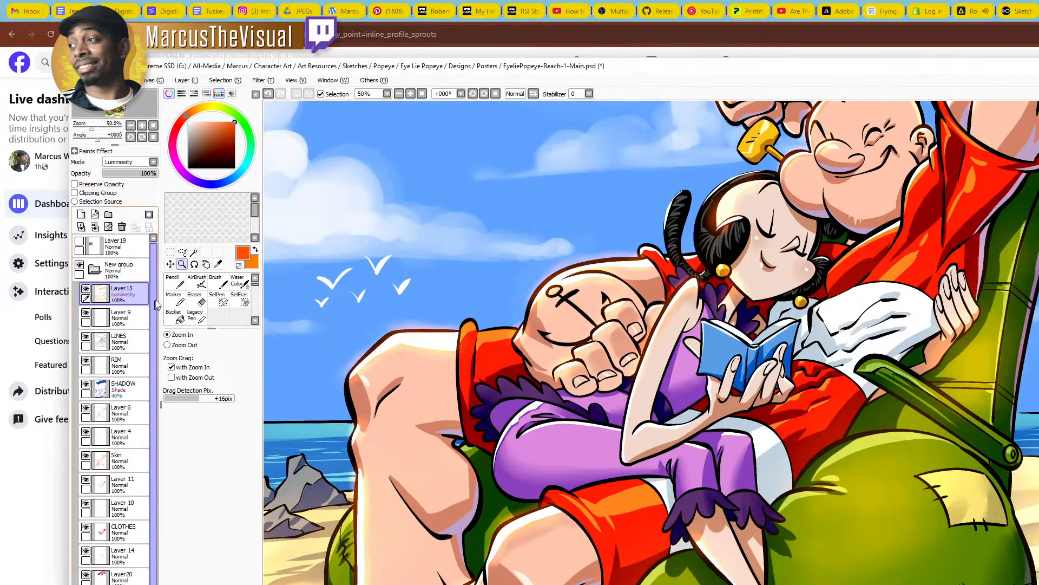
key("v")
key("bracketleft")
key("bracketleft")
key("bracketleft")
key("bracketleft")
key("bracketleft")
key("bracketleft")
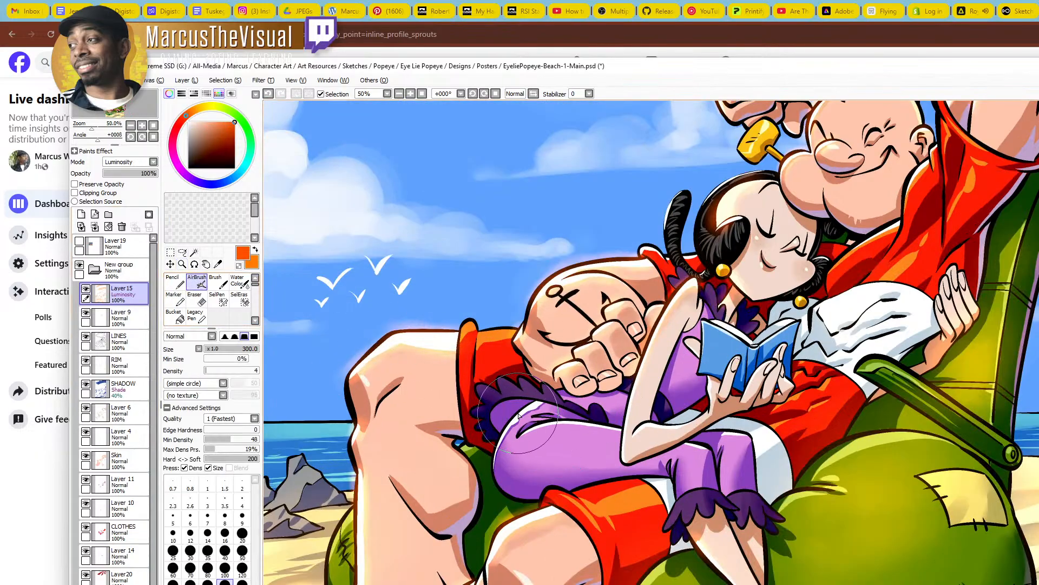
key("bracketleft")
key("bracketleft")
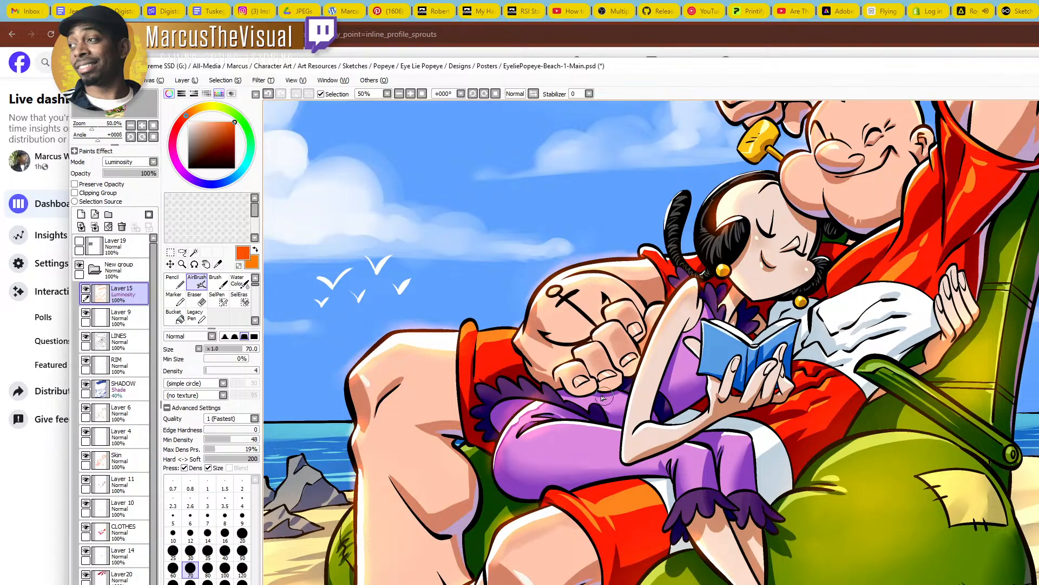
key("bracketleft")
key("bracketleft")
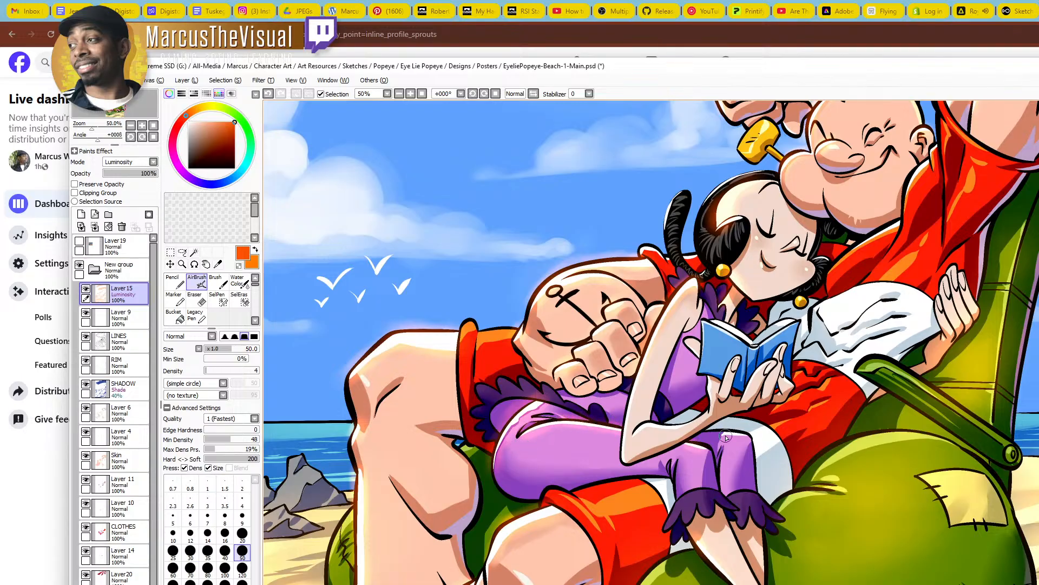
Examine the whole poster at several magnifications, checking the couple, the umbrella and the beach background
left_click(710, 333, "ctrl+alt")
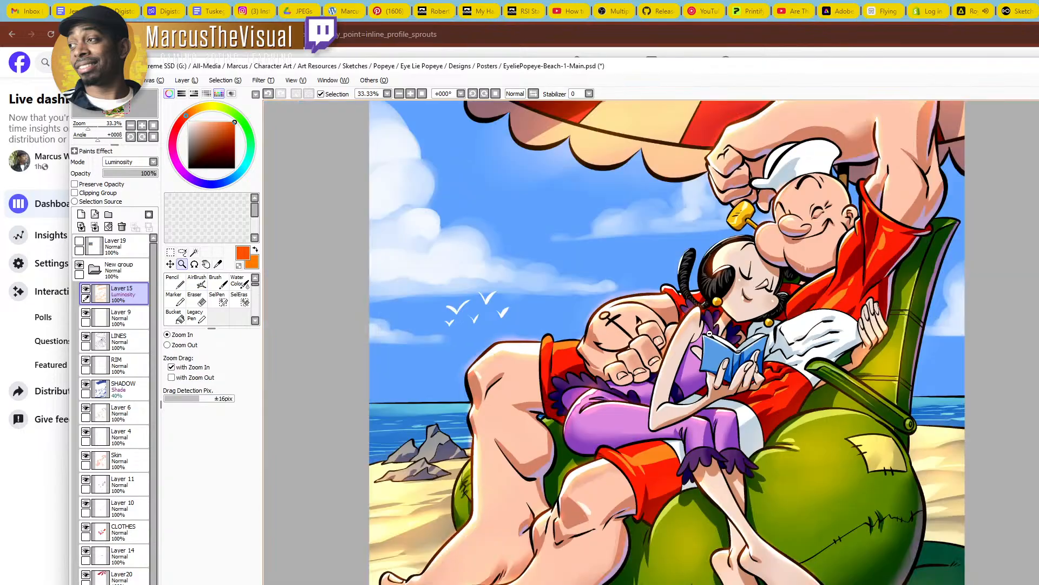
left_click(766, 387, "alt")
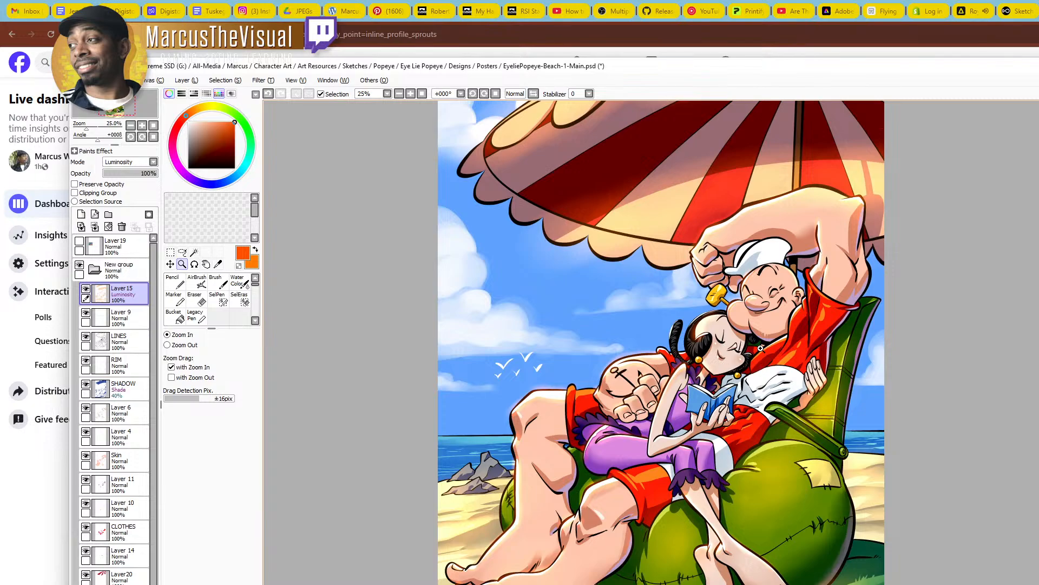
left_click(795, 318)
left_click(783, 346, "alt")
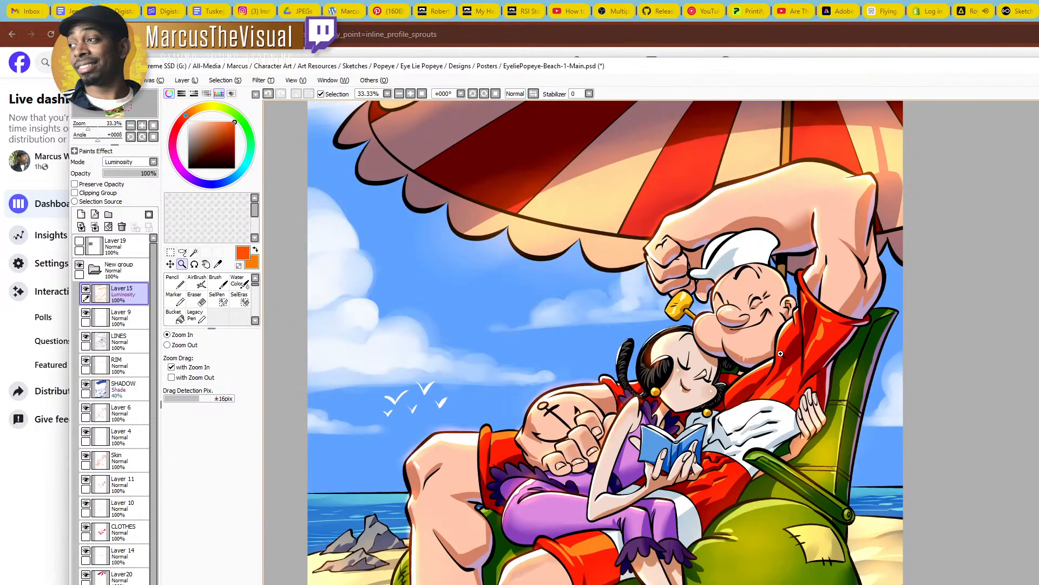
left_click_drag(717, 487, 738, 421)
left_click(739, 426, "alt")
left_click_drag(721, 384, 680, 461)
left_click(686, 465, "alt")
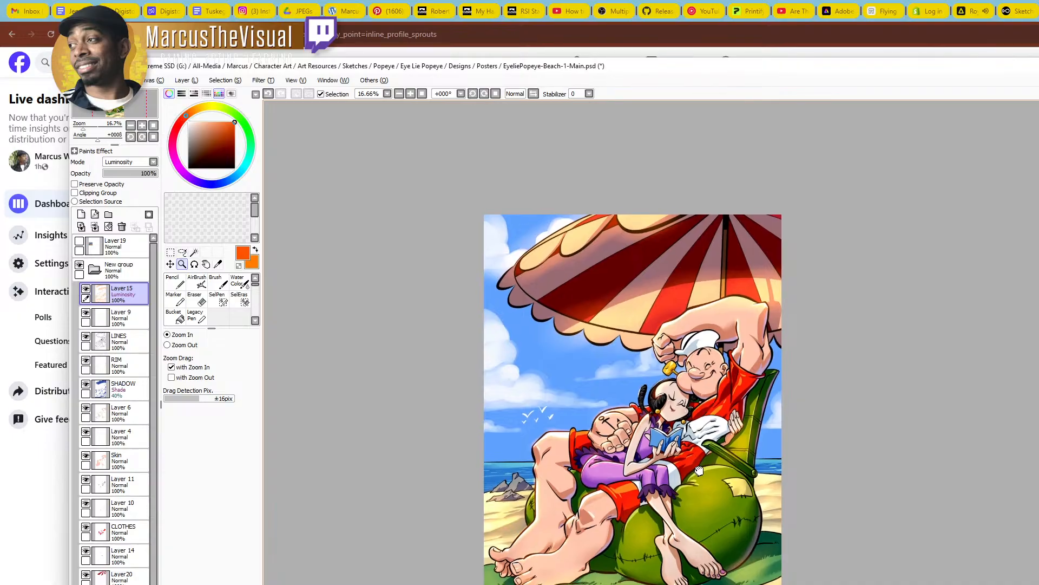
left_click(682, 449)
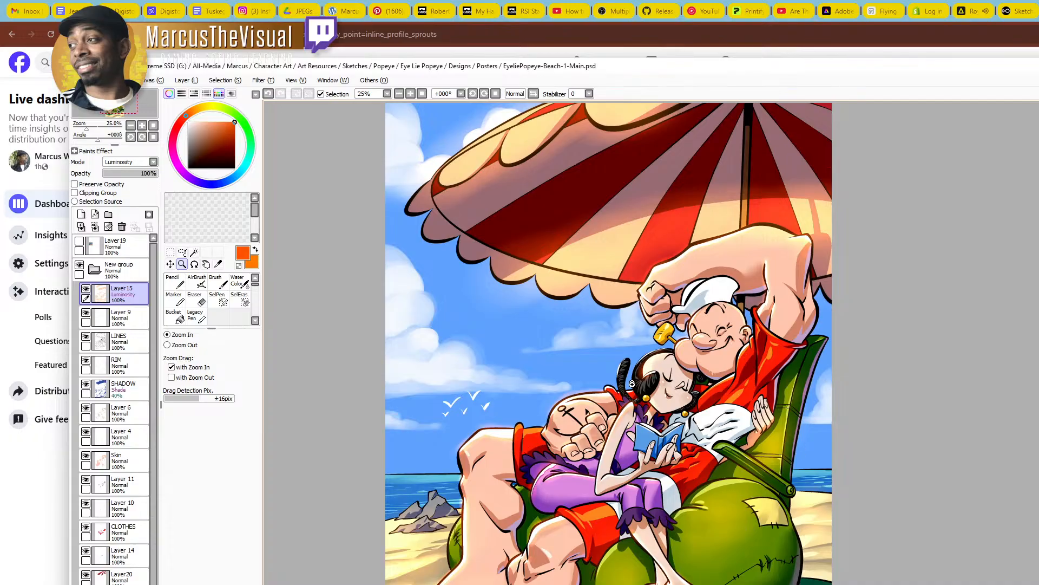
scroll(656, 410, "up", 2)
scroll(700, 374, "down", 2)
left_click_drag(707, 418, 700, 455)
scroll(774, 278, "up", 2)
scroll(740, 339, "down", 2)
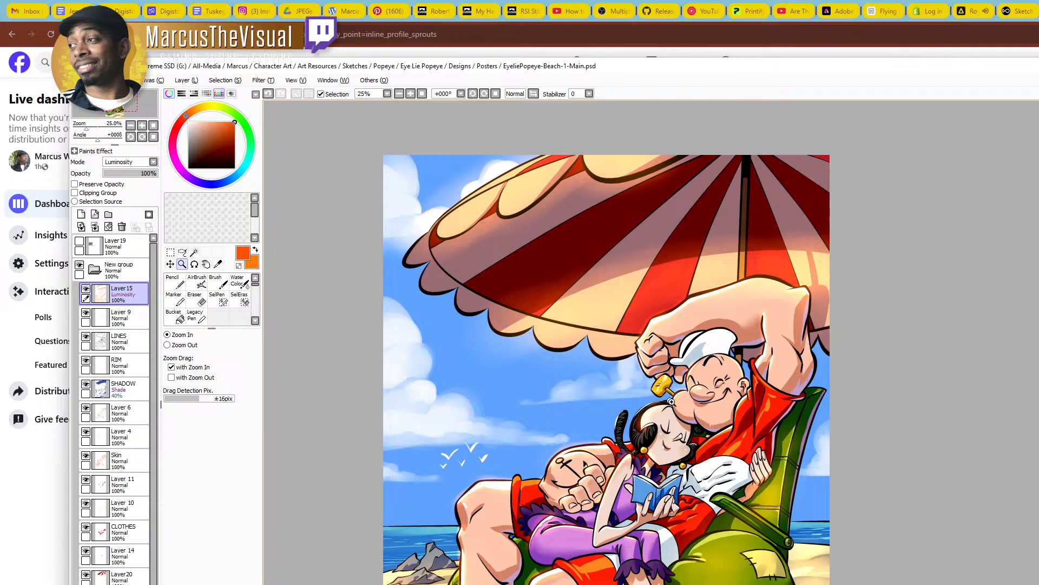
left_click_drag(680, 441, 672, 351)
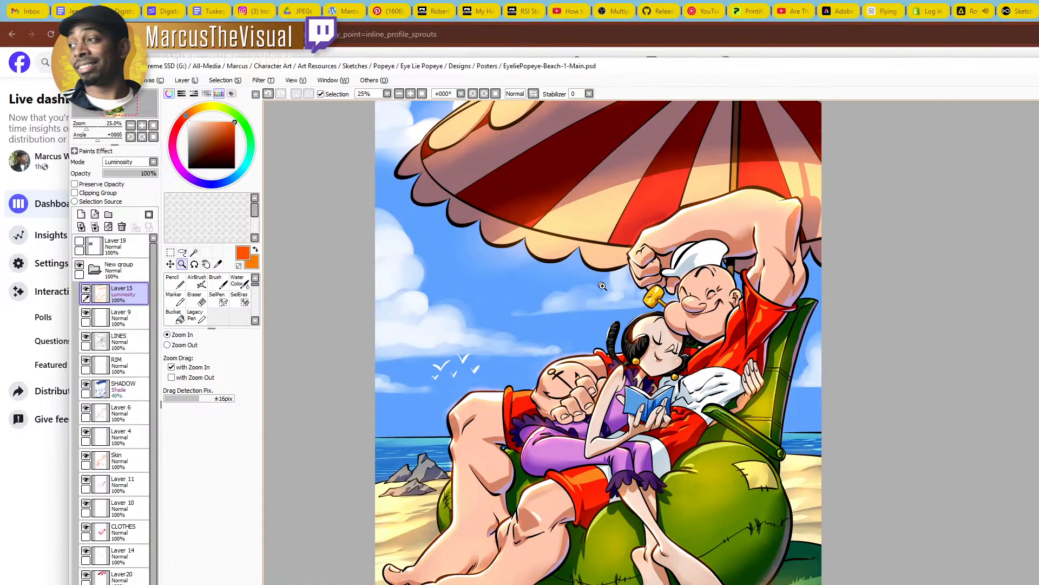
left_click(640, 326, "alt")
left_click_drag(641, 326, 699, 281)
left_click(660, 359)
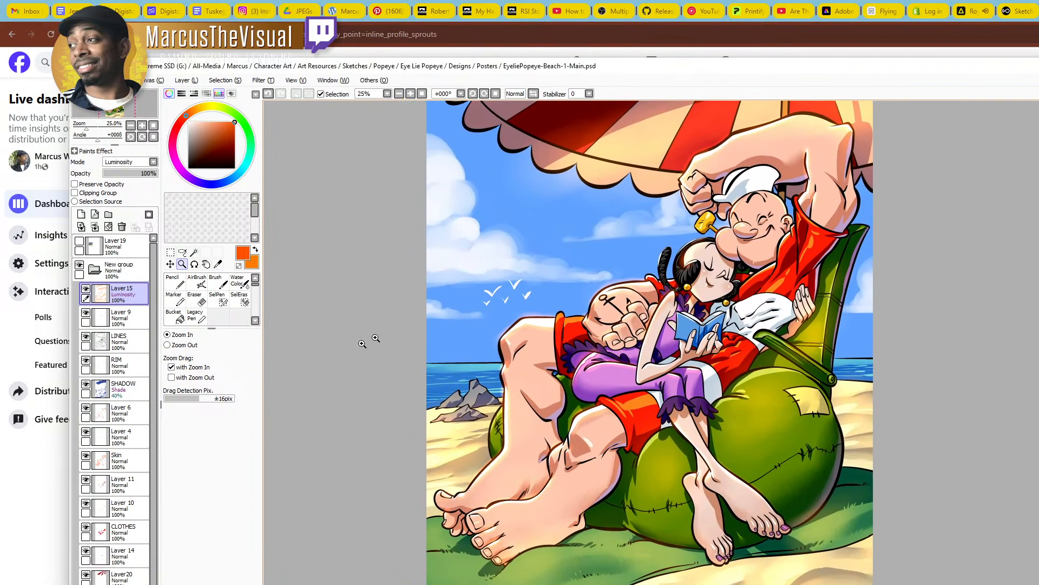
Paint a white rim light along the tallest beach rock's sea-facing edge on the RIM layer with the Pencil at size 60
left_click(120, 364)
left_click_drag(197, 132, 185, 120)
left_click(466, 407)
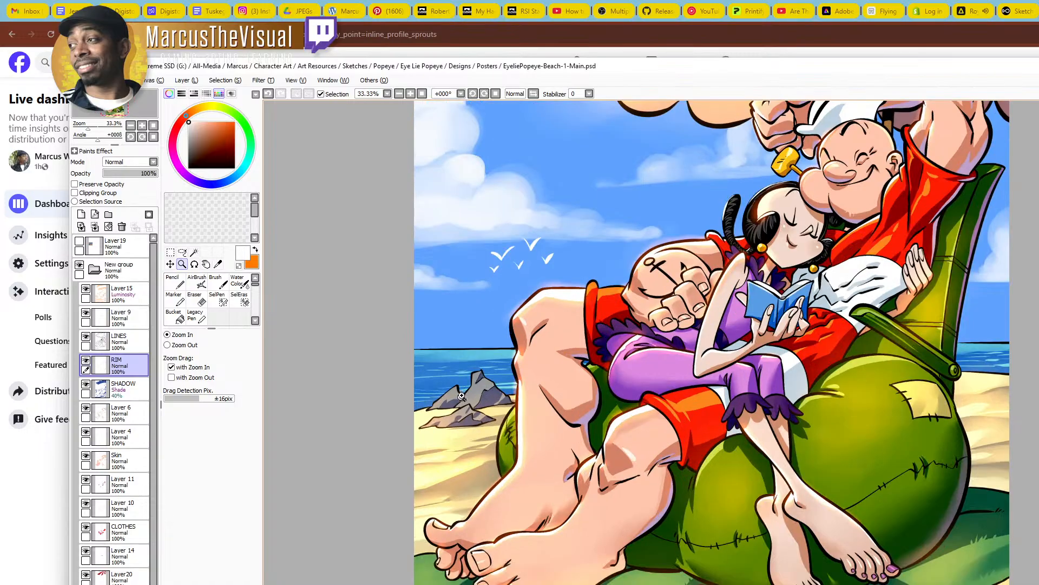
left_click(465, 407)
left_click(466, 407)
left_click(466, 407)
key("n")
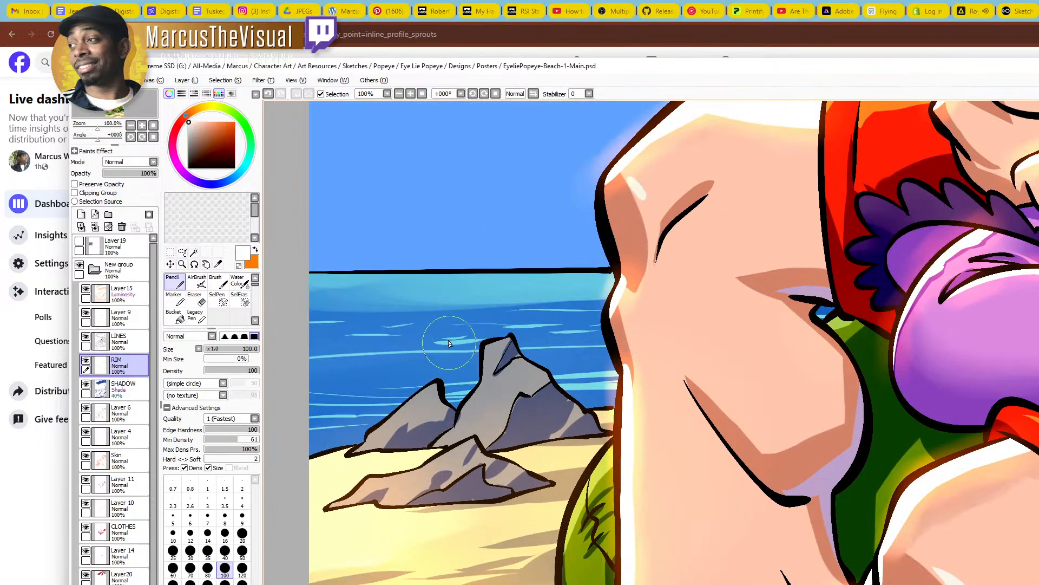
key("bracketleft")
key("bracketleft")
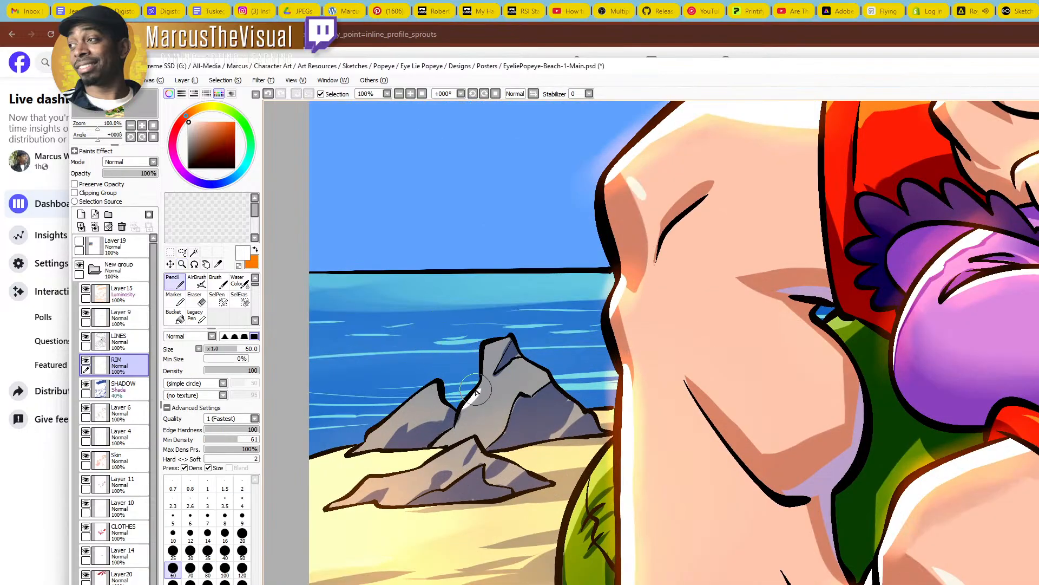
left_click_drag(463, 407, 498, 342)
mouse_move(440, 443)
left_mouse_down()
mouse_move(461, 422)
mouse_move(449, 436)
mouse_move(457, 433)
mouse_move(465, 401)
left_mouse_up()
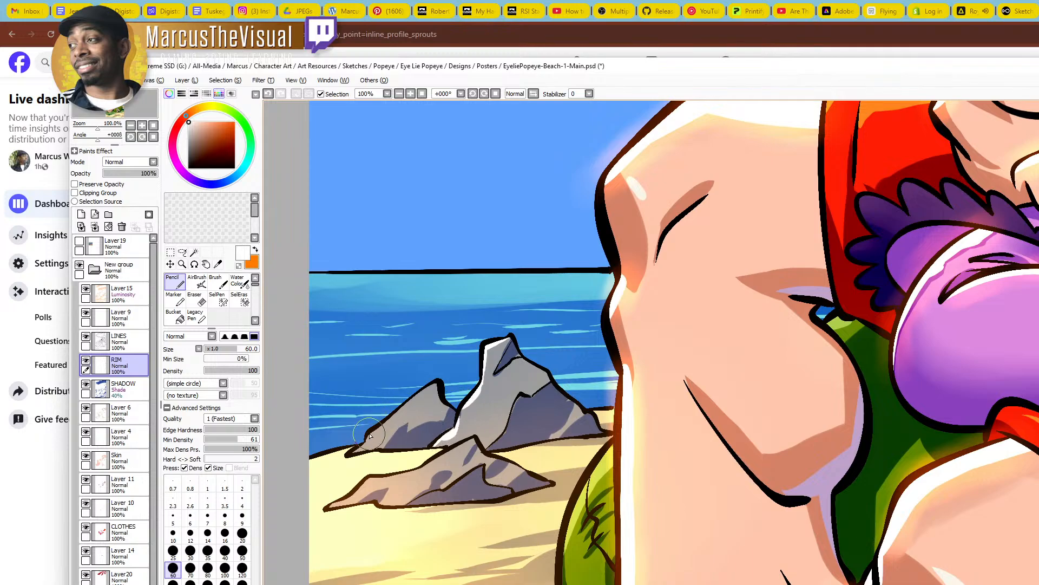
Add white rim light to the upper edges of the two smaller beach rocks, redoing the front rock's strokes
mouse_move(370, 434)
left_mouse_down()
mouse_move(429, 379)
mouse_move(407, 405)
mouse_move(438, 384)
left_mouse_up()
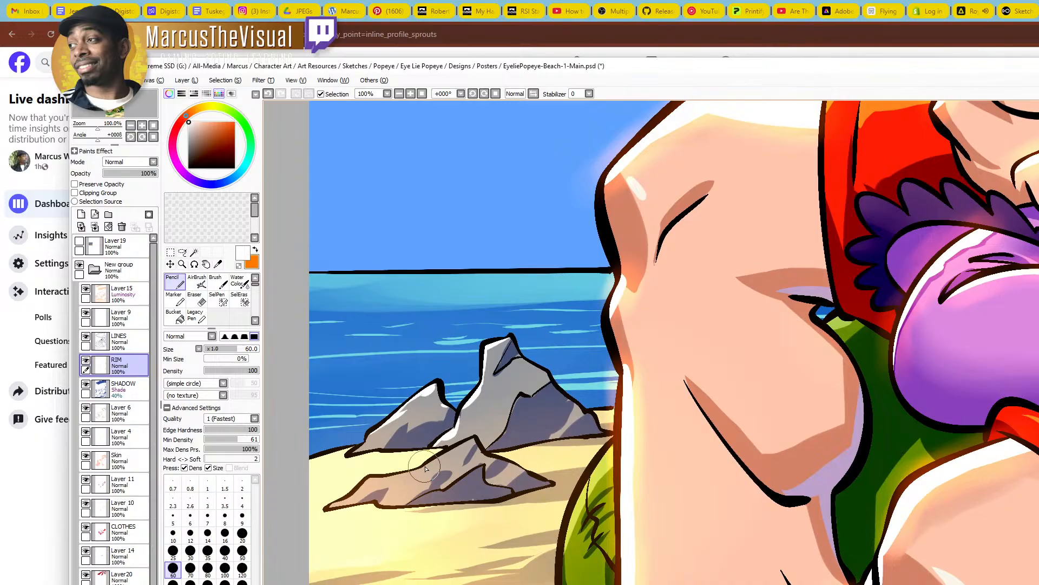
left_click_drag(425, 466, 476, 437)
key("ctrl+z")
key("ctrl+z")
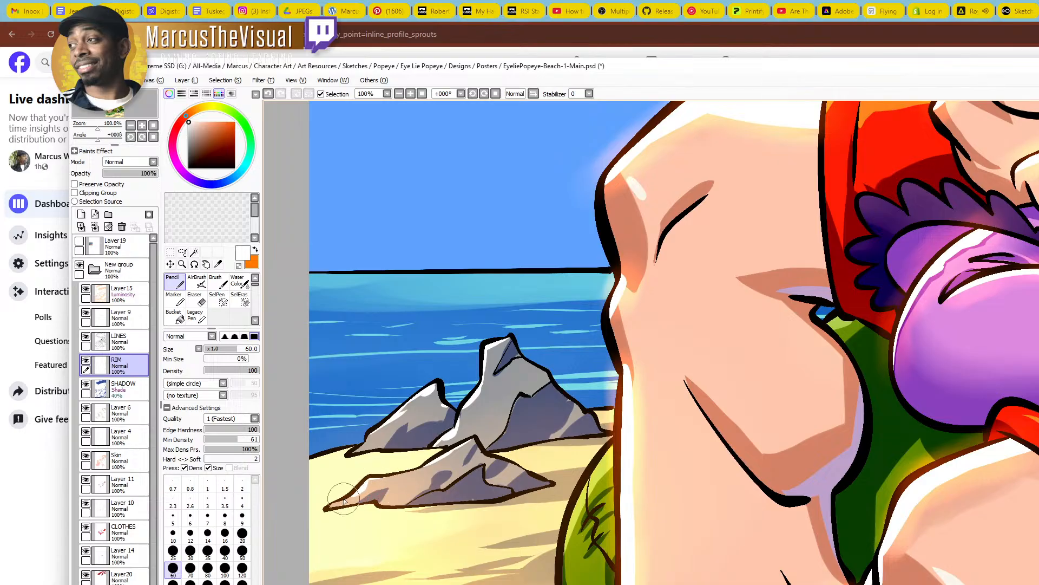
left_click_drag(342, 499, 358, 484)
left_click(532, 367, "ctrl+alt")
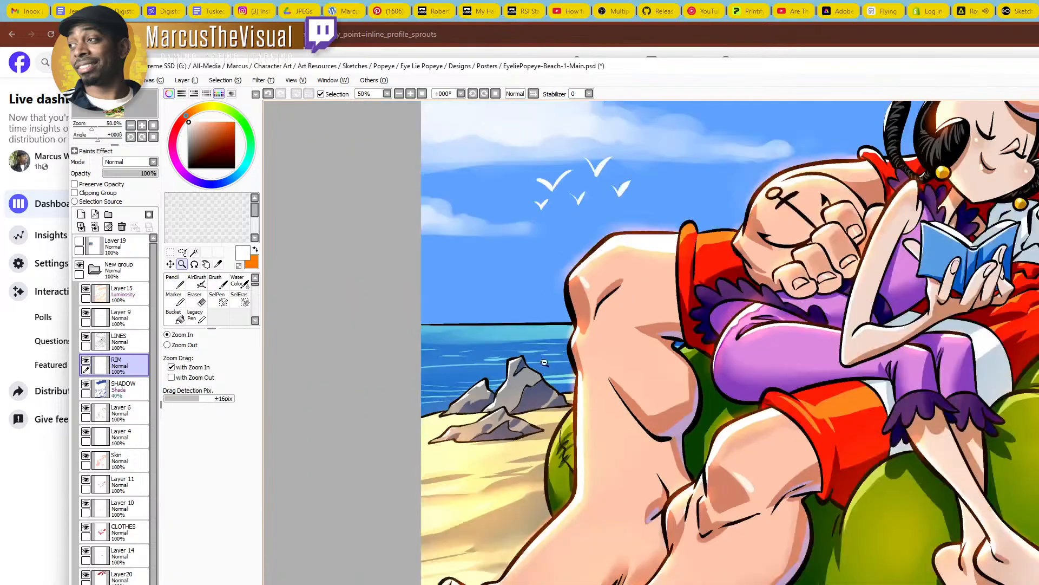
left_click(554, 370, "ctrl+alt")
left_click_drag(713, 324, 601, 399)
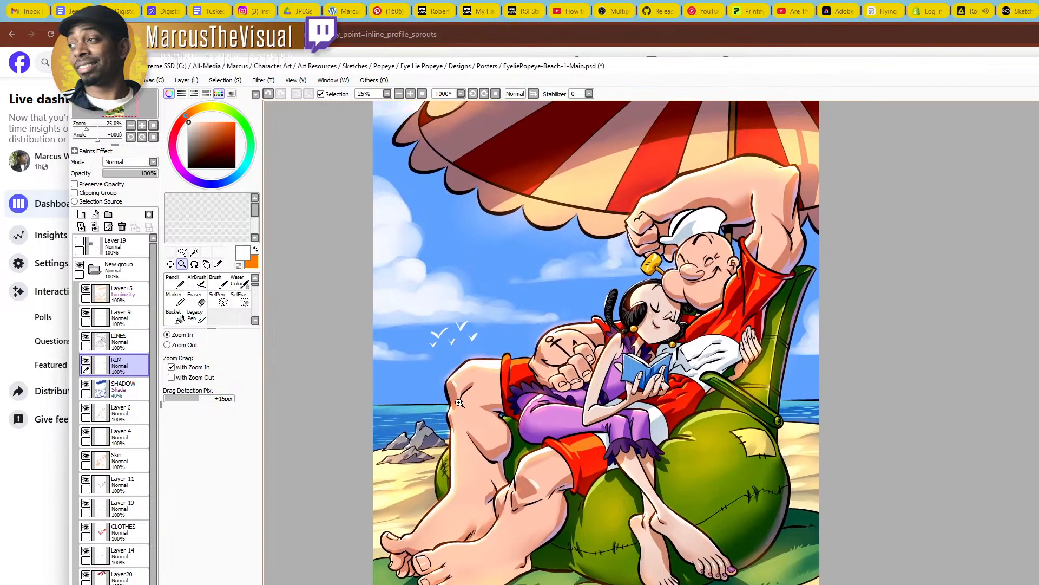
left_click_drag(683, 422, 664, 444)
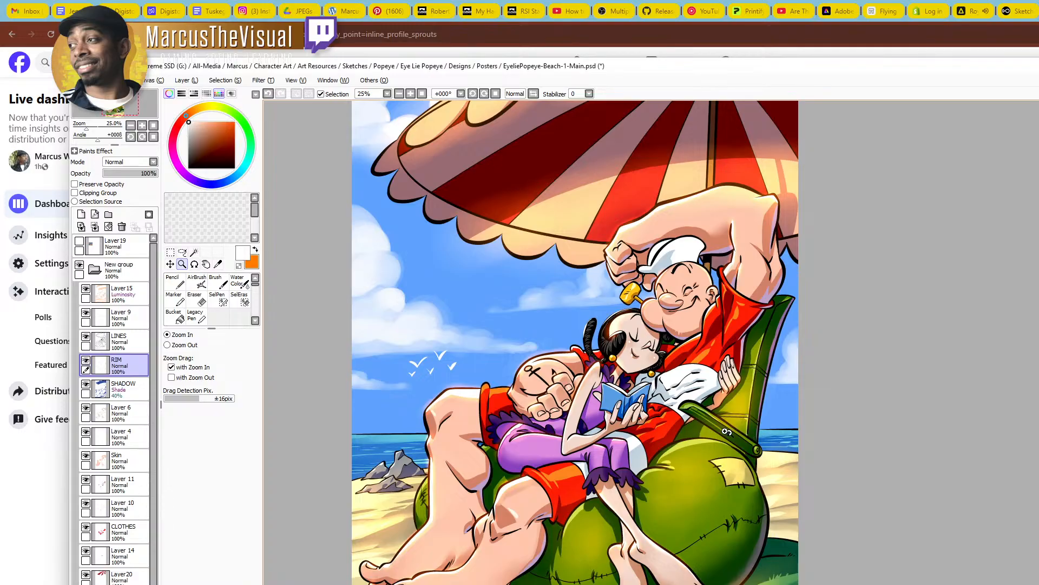
left_click_drag(644, 447, 644, 501)
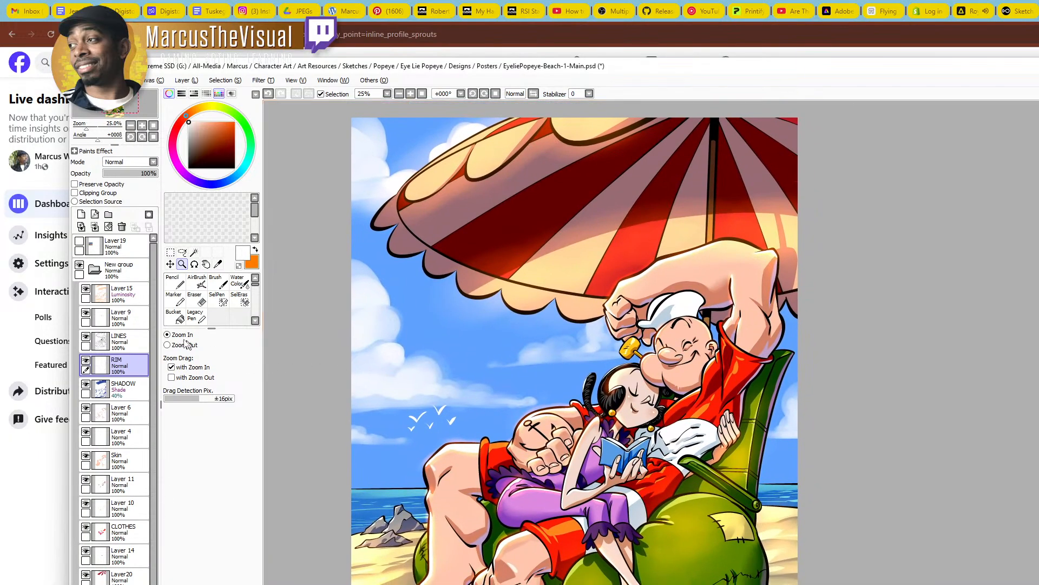
Erase a small part of Layer 6 on the underside of Popeye's chin with the Eraser at size 80, redoing the first stroke
left_click(120, 417)
left_click(675, 384)
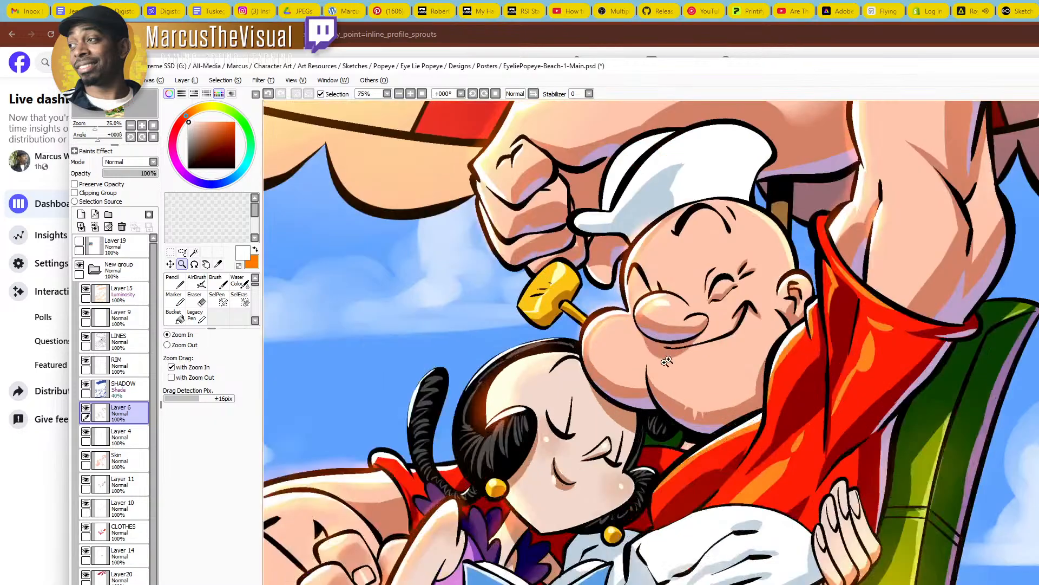
left_click(675, 384)
key("e")
key("bracketleft")
key("bracketleft")
key("bracketleft")
key("bracketleft")
key("bracketleft")
key("bracketleft")
key("bracketleft")
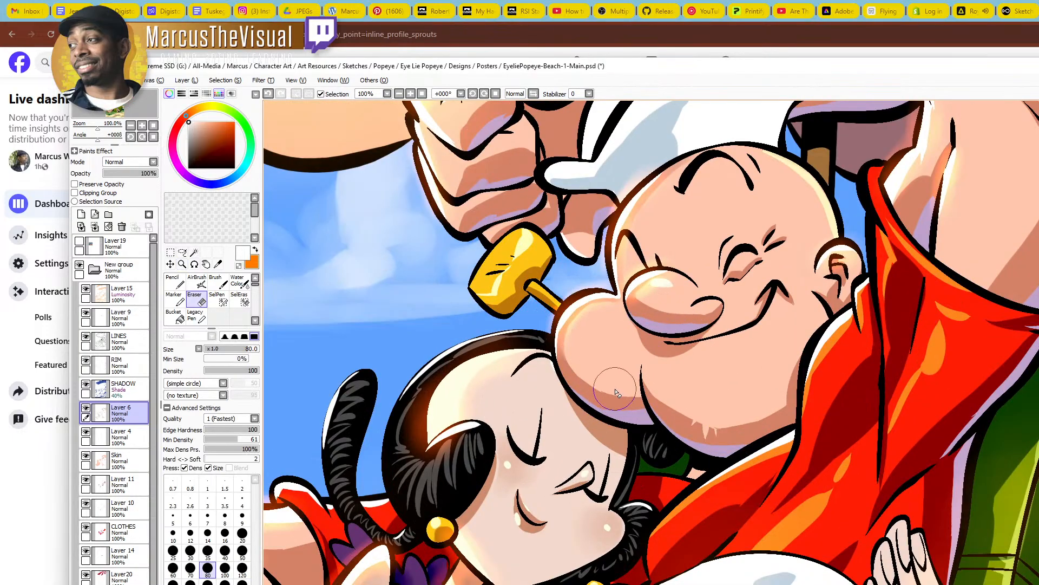
mouse_move(614, 381)
left_mouse_down()
mouse_move(600, 423)
mouse_move(605, 398)
left_mouse_up()
key("ctrl+z")
key("ctrl+z")
left_click_drag(596, 391, 607, 396)
key("z")
scroll(739, 344, "down", 3)
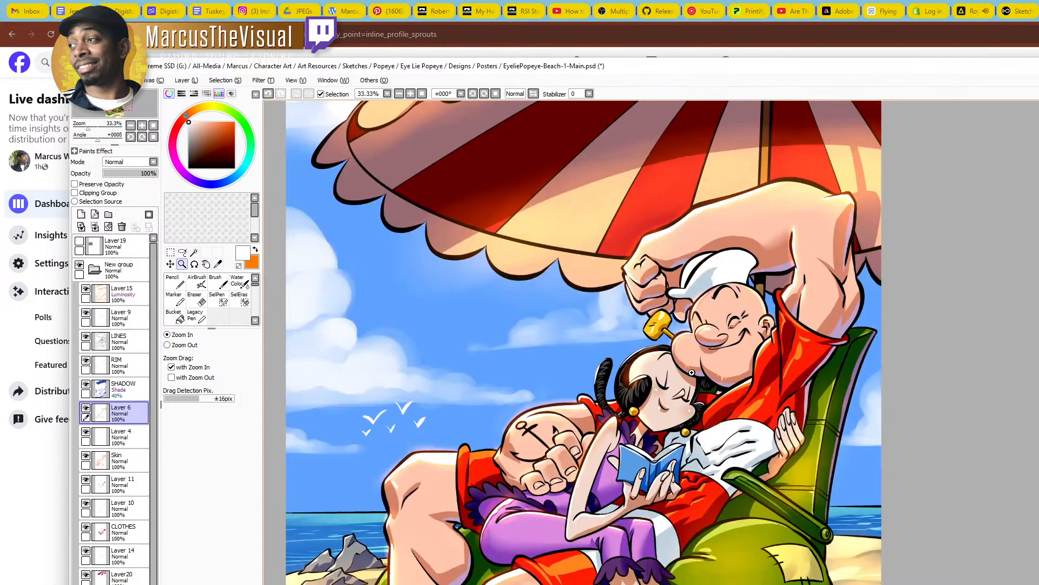
Check the overall poster and save the file
scroll(714, 351, "down", 1)
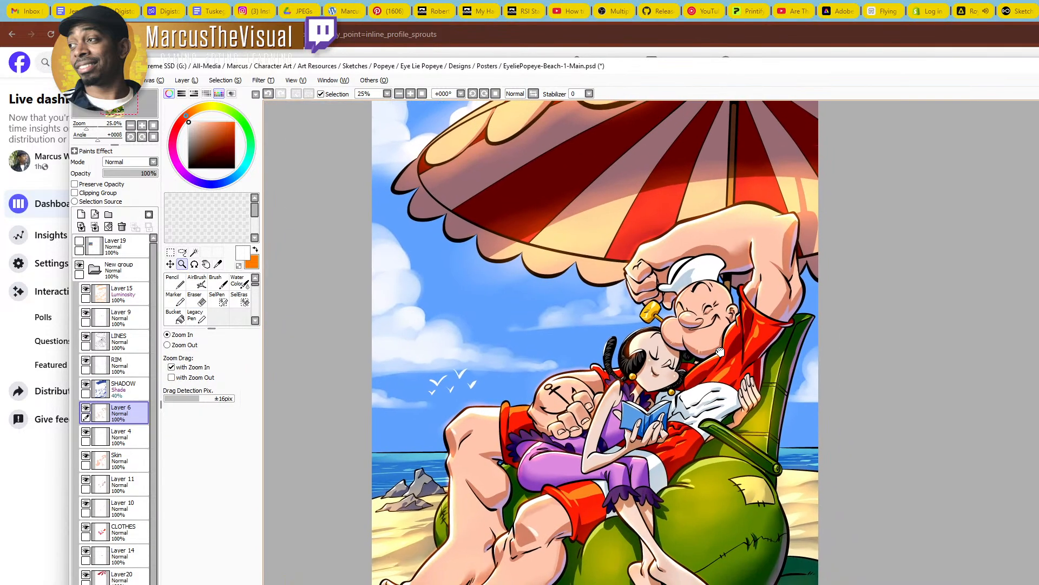
left_click_drag(720, 352, 704, 320)
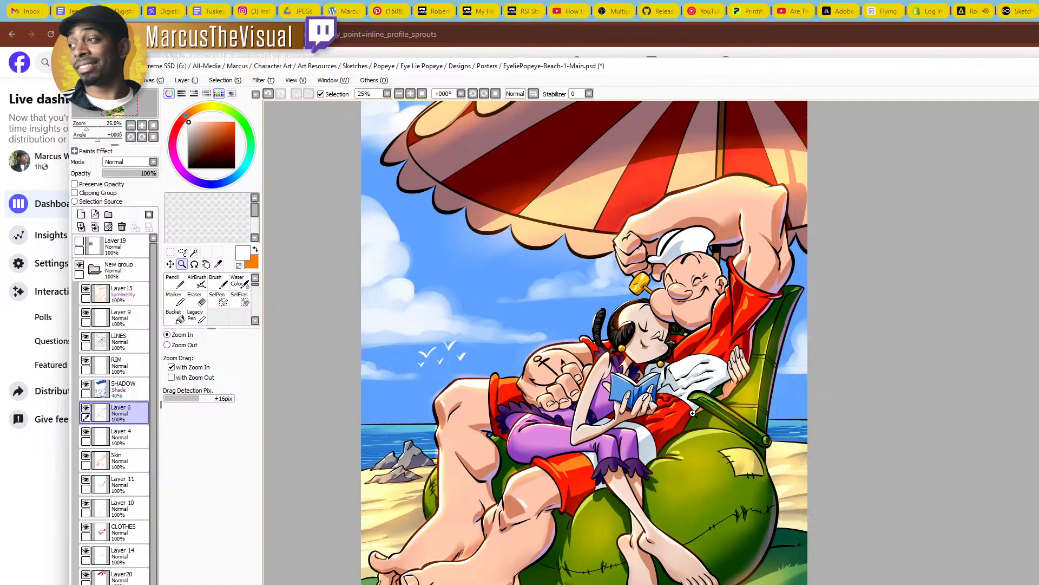
left_click_drag(653, 395, 685, 397)
scroll(711, 411, "down", 1)
scroll(686, 385, "up", 1)
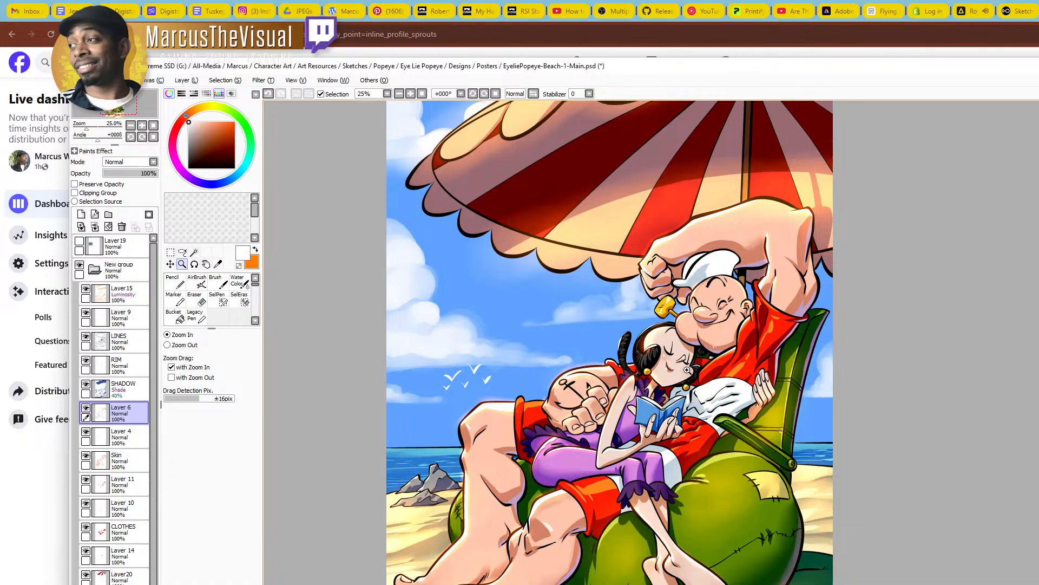
key("ctrl+s")
left_click(541, 554)
left_click(544, 547)
right_click(546, 538)
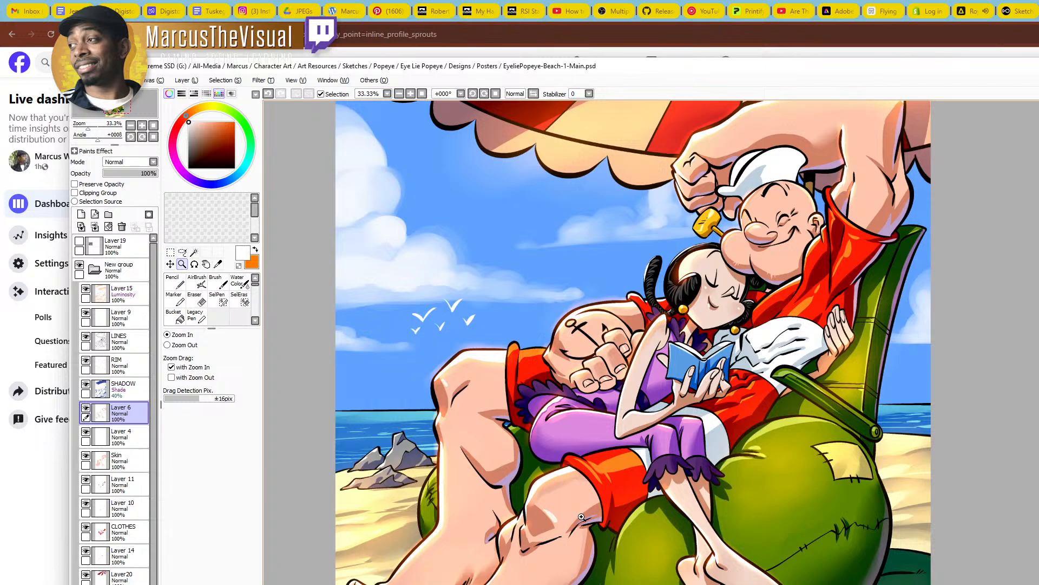
left_click_drag(704, 491, 665, 546)
scroll(654, 472, "down", 1)
scroll(683, 481, "down", 1)
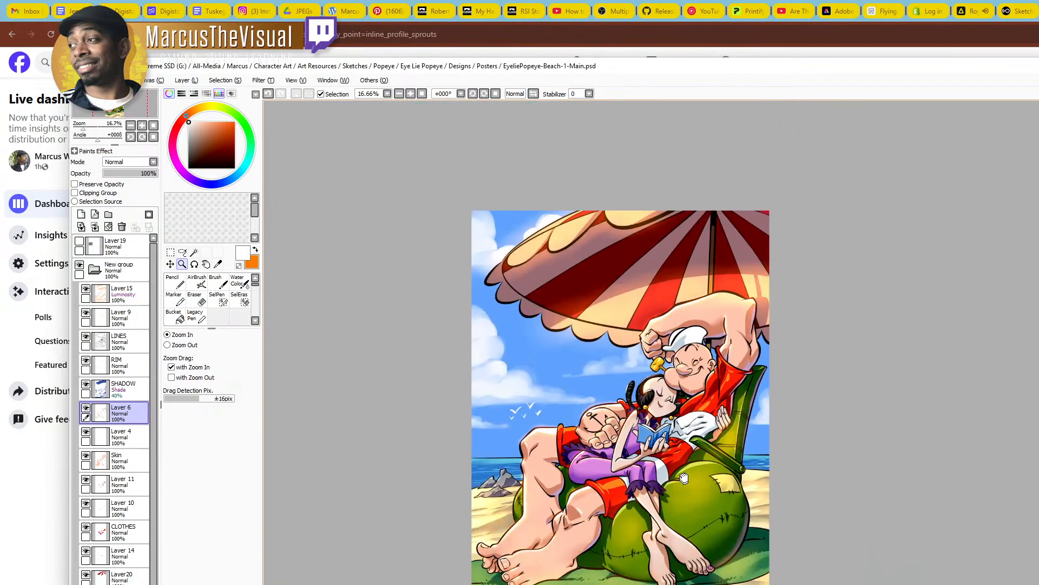
Inspect the finished rendering of the couple's faces, the book, the clothing and the green beanbag up close
left_click_drag(684, 478, 673, 439)
scroll(665, 411, "up", 2)
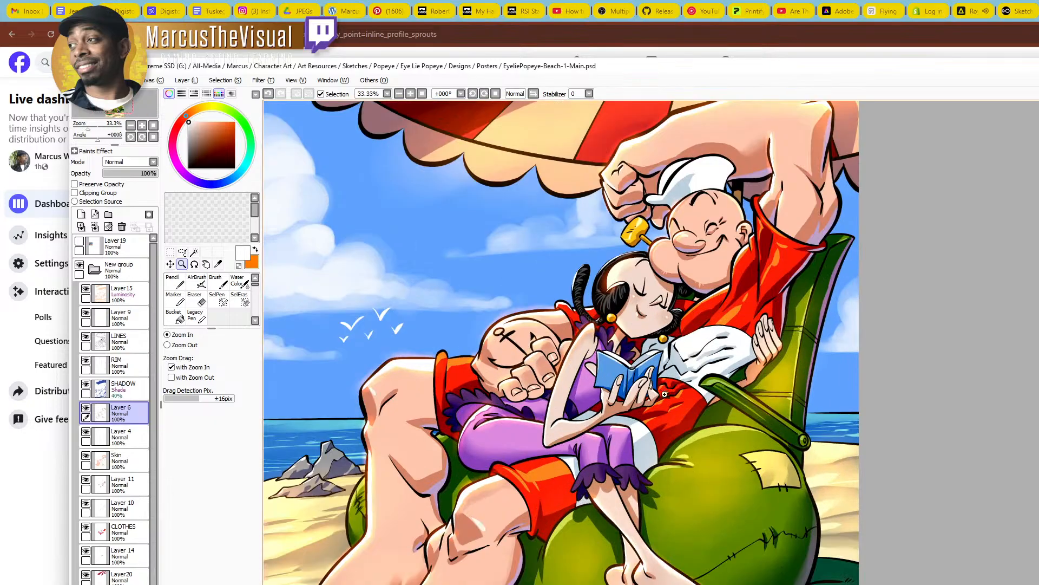
scroll(667, 391, "up", 2)
left_click_drag(740, 306, 706, 331)
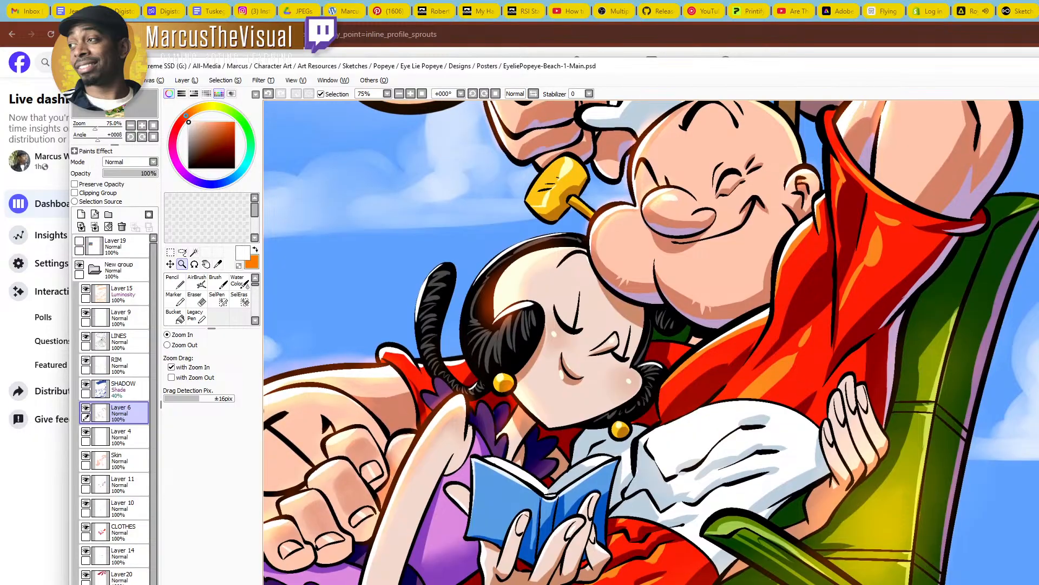
left_click_drag(619, 584, 664, 459)
left_click(626, 502, "alt")
left_click_drag(745, 584, 613, 461)
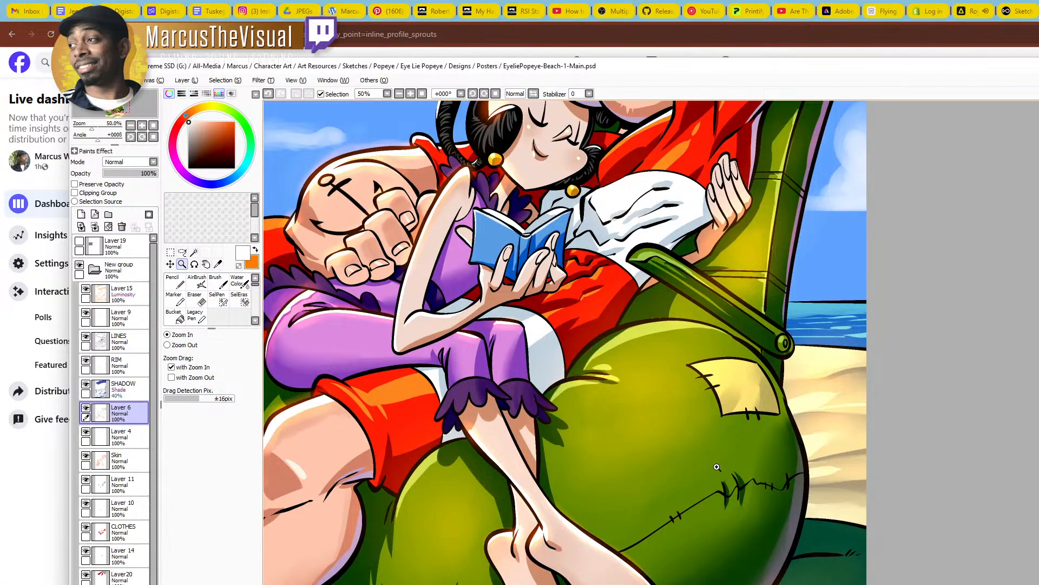
left_click(665, 481, "alt")
left_click_drag(665, 482, 714, 483)
left_click(742, 513, "alt")
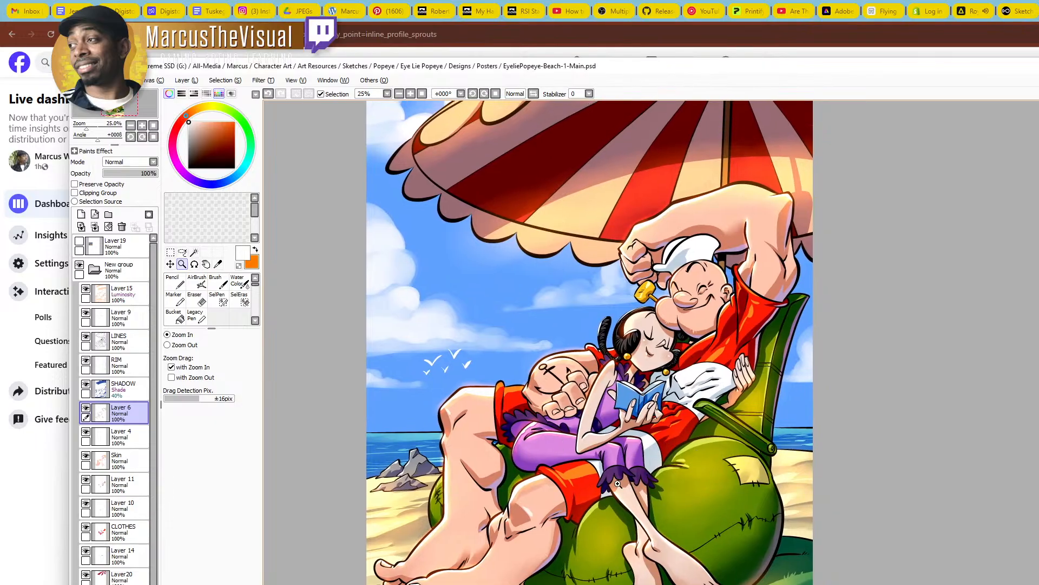
Review the whole poster composition at several magnifications, from the umbrella and sky to the couple and beach rocks
left_click_drag(698, 524, 697, 502)
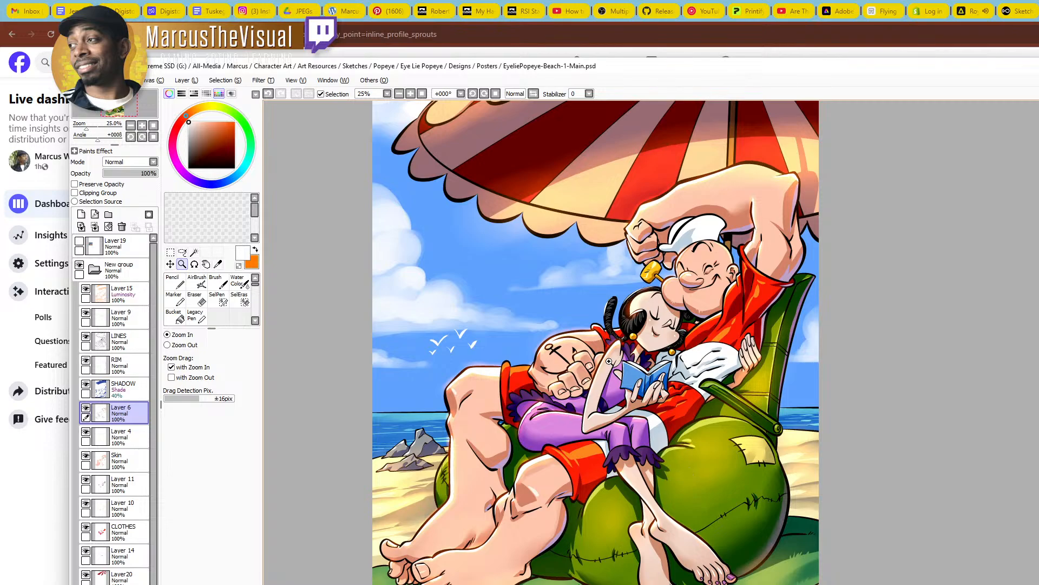
scroll(589, 361, "down", 1)
left_click_drag(589, 361, 595, 400)
scroll(610, 379, "up", 1)
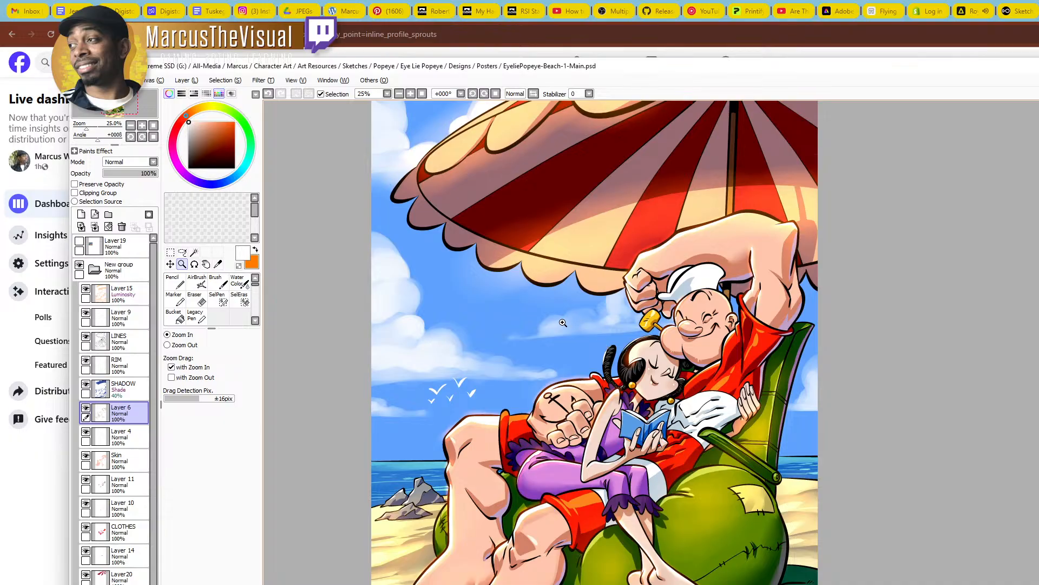
scroll(558, 323, "down", 1)
scroll(558, 322, "up", 1)
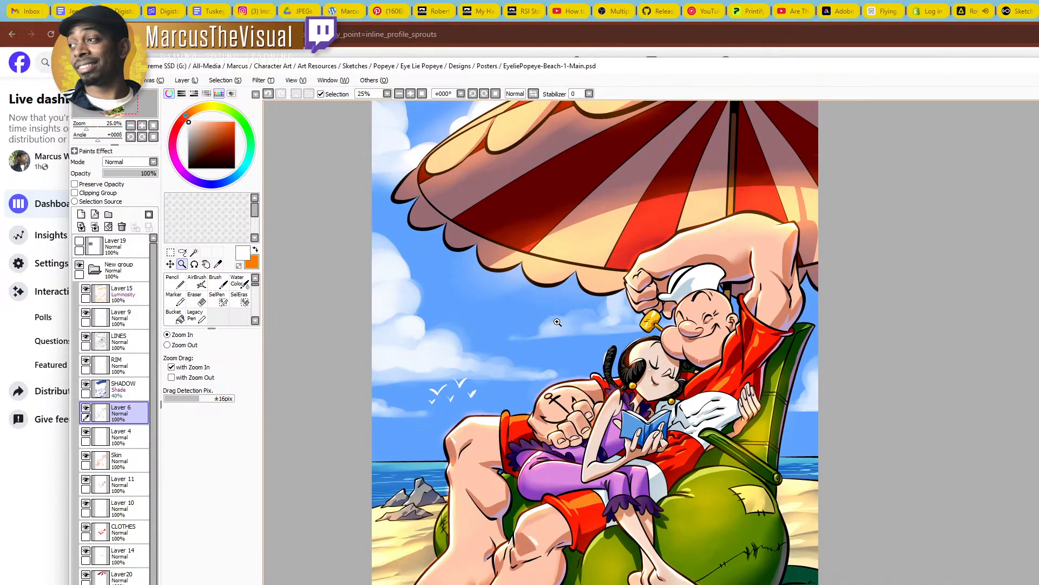
scroll(558, 322, "down", 1)
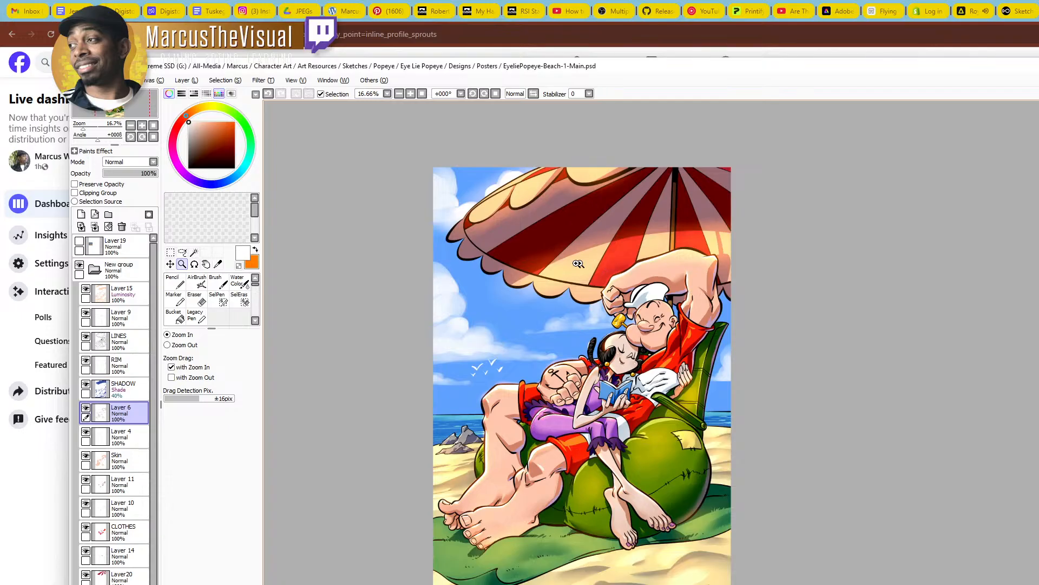
scroll(578, 263, "up", 1)
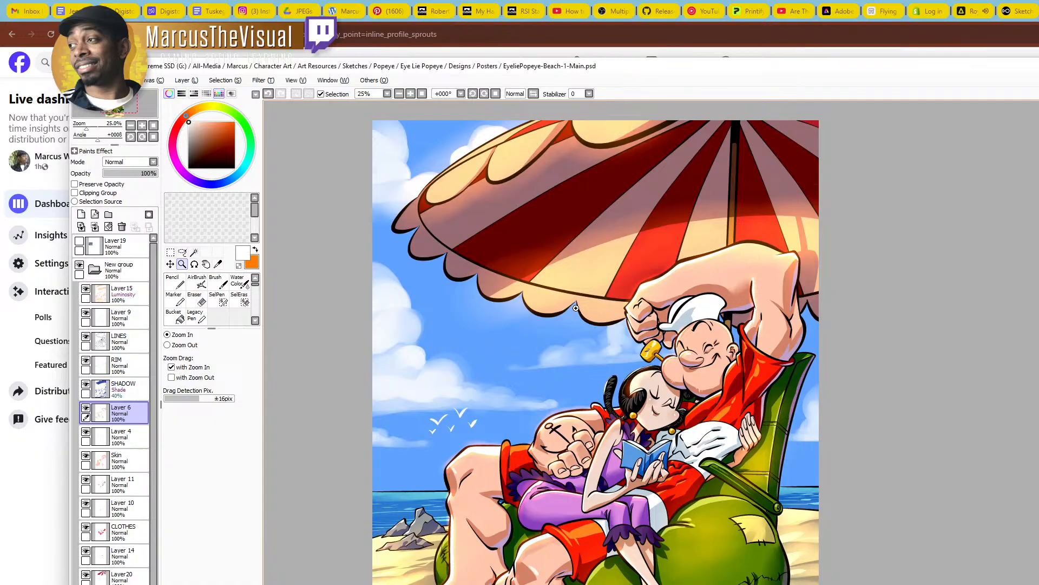
scroll(568, 305, "down", 1)
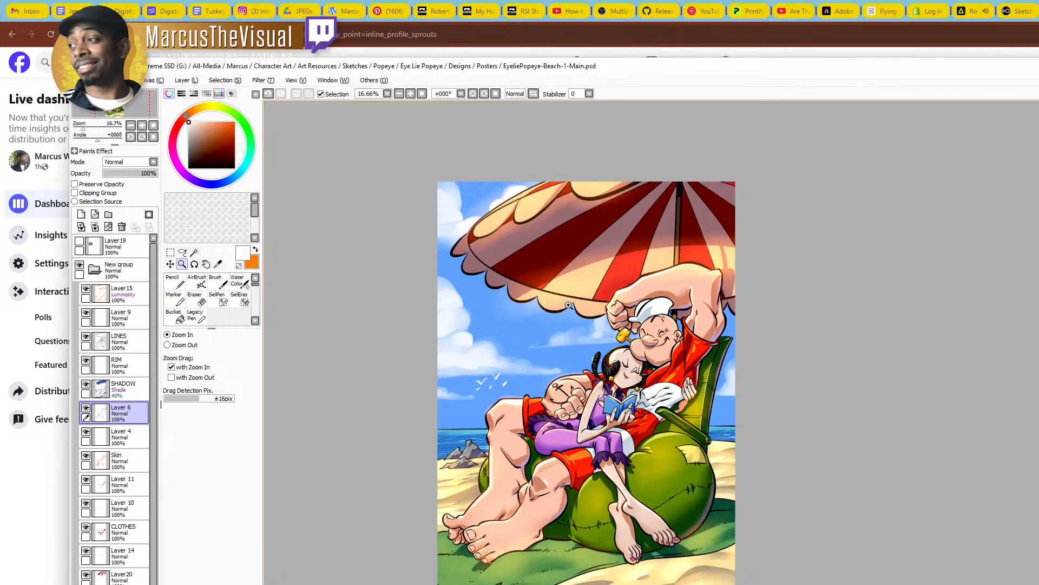
scroll(568, 305, "up", 3)
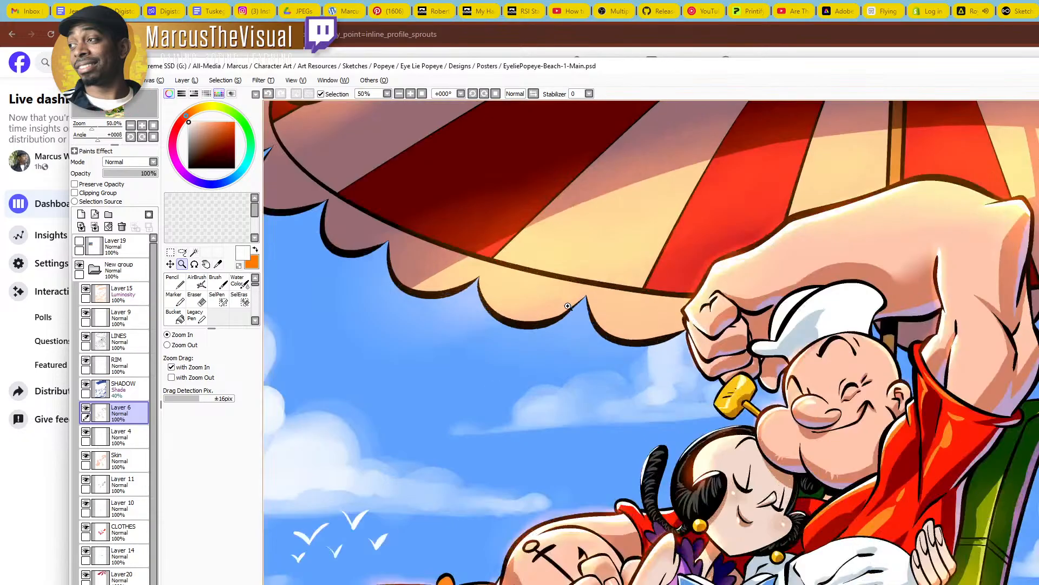
scroll(570, 317, "down", 1)
left_click_drag(592, 379, 617, 237)
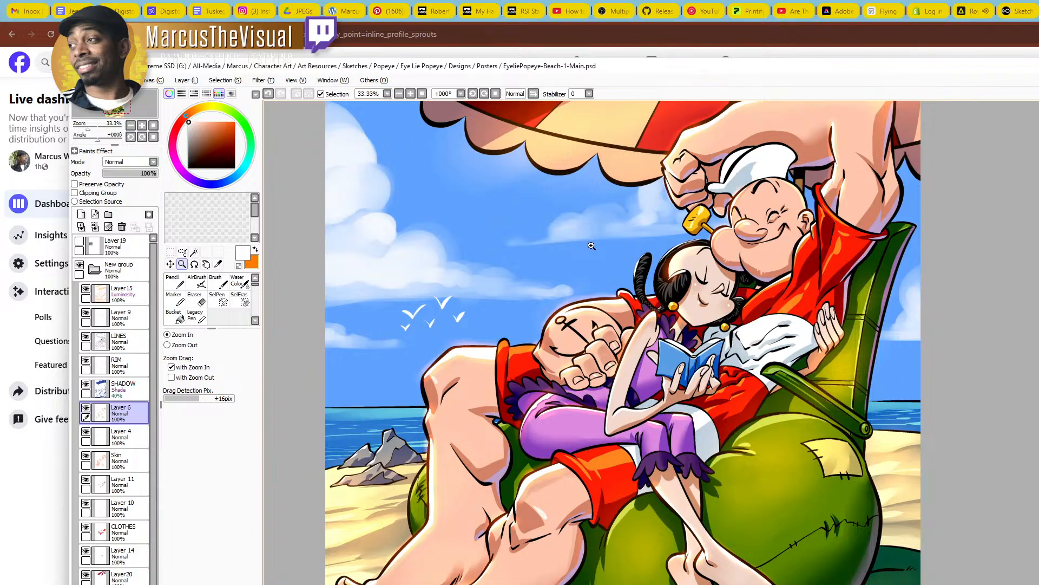
right_click(592, 246)
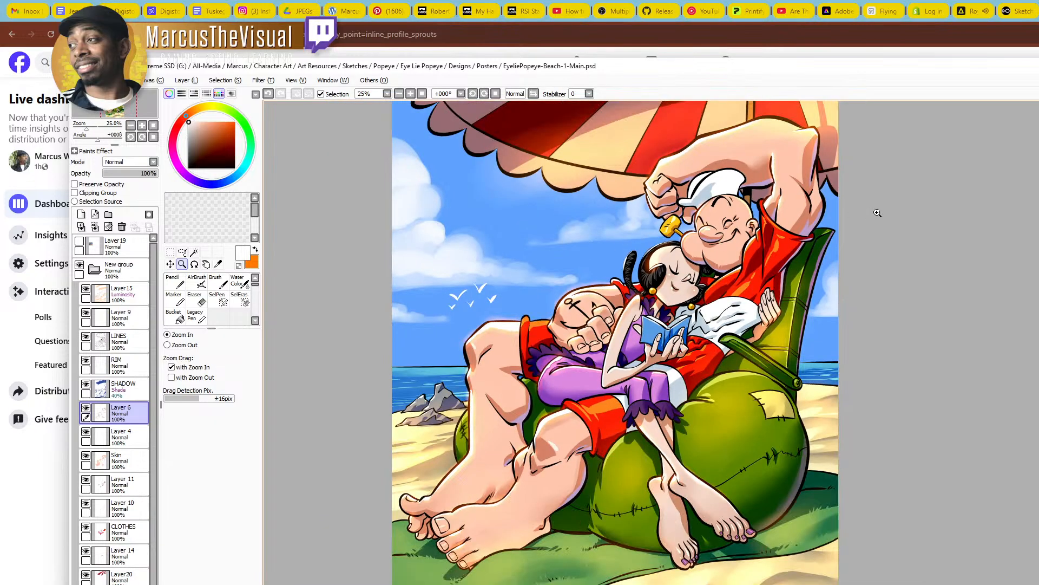
scroll(615, 343, "up", 3)
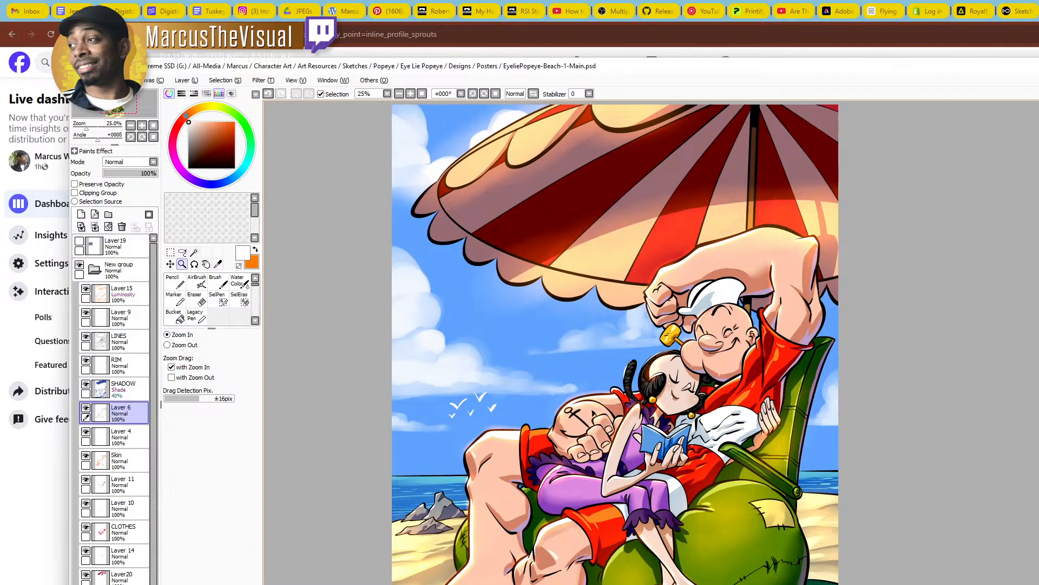
scroll(615, 342, "down", 2)
scroll(615, 342, "down", 1)
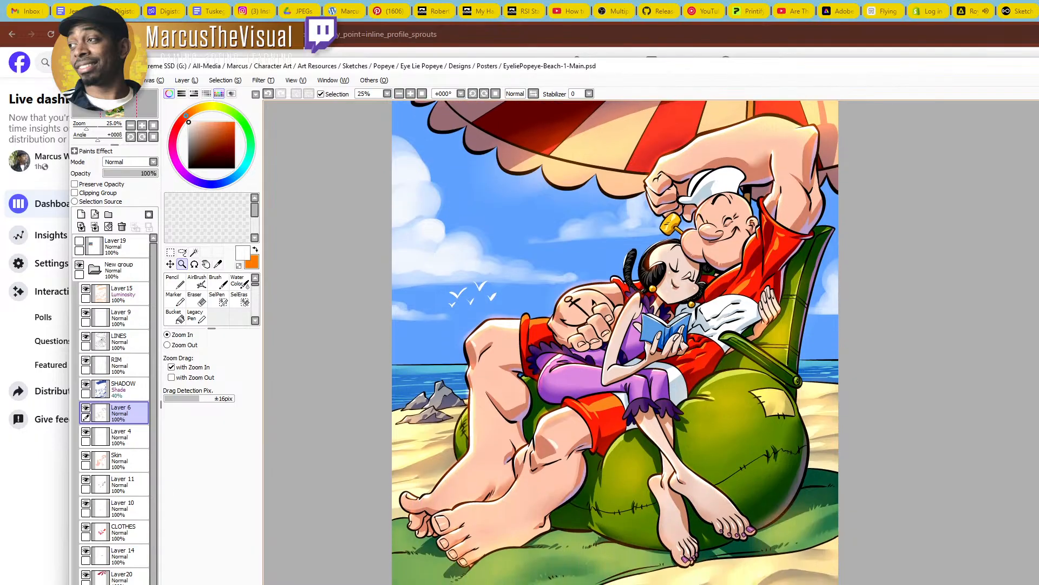
scroll(615, 343, "up", 3)
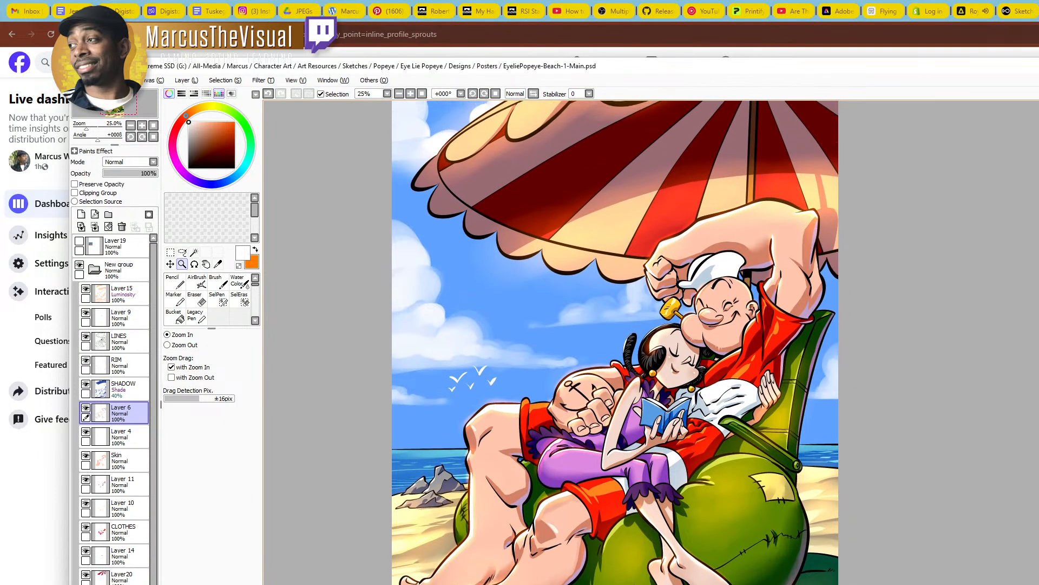
scroll(615, 345, "down", 1)
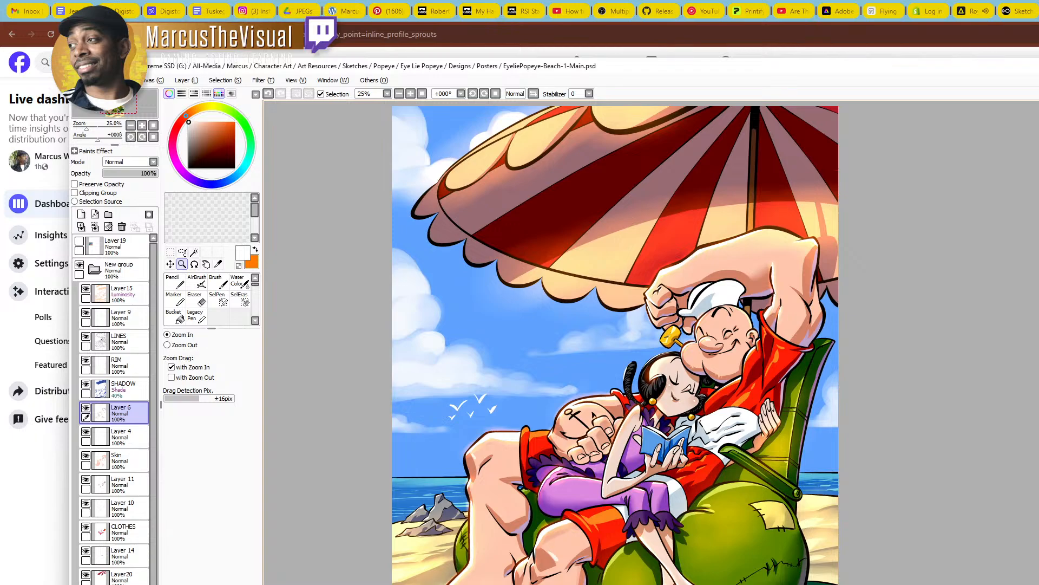
scroll(615, 345, "up", 2)
scroll(615, 344, "down", 2)
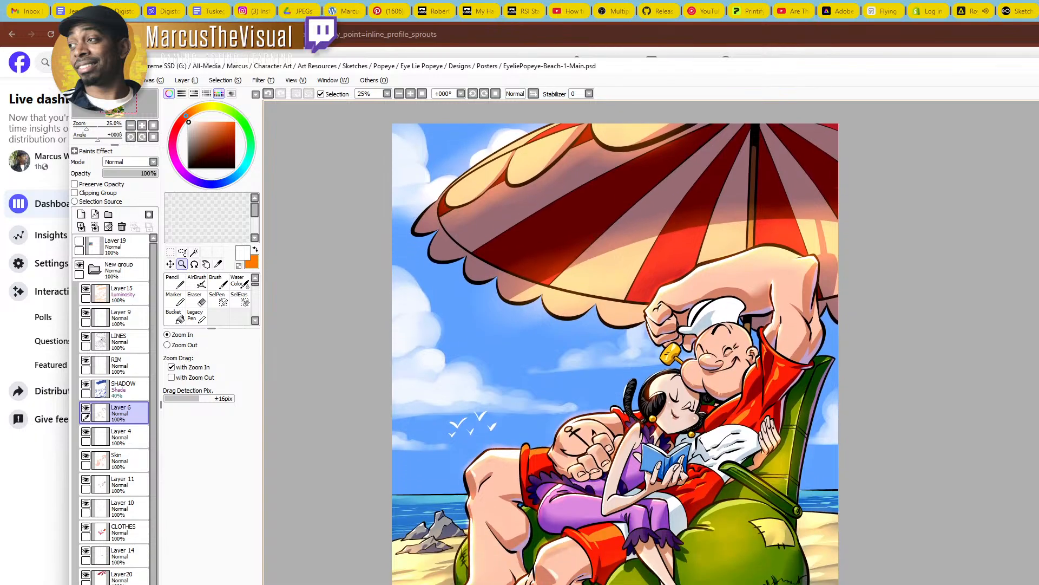
scroll(615, 345, "down", 2)
scroll(614, 345, "up", 2)
scroll(615, 344, "down", 1)
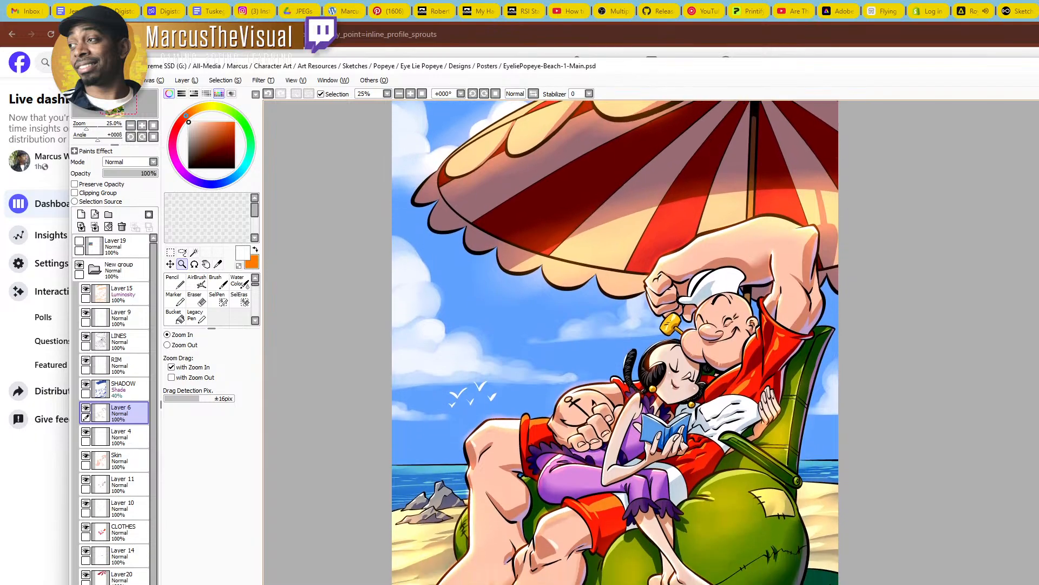
scroll(615, 345, "down", 2)
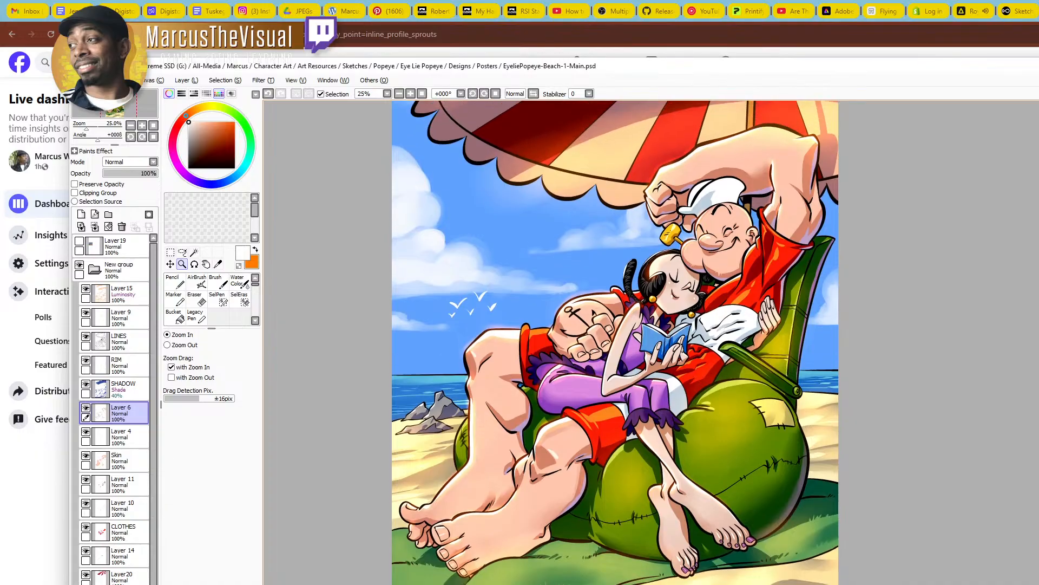
scroll(615, 345, "up", 1)
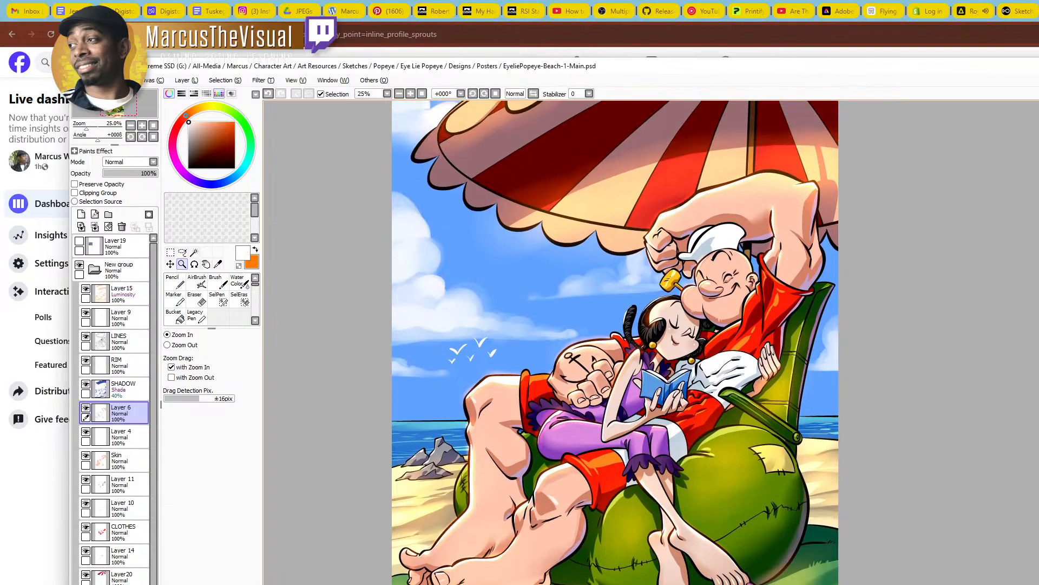
scroll(615, 345, "up", 1)
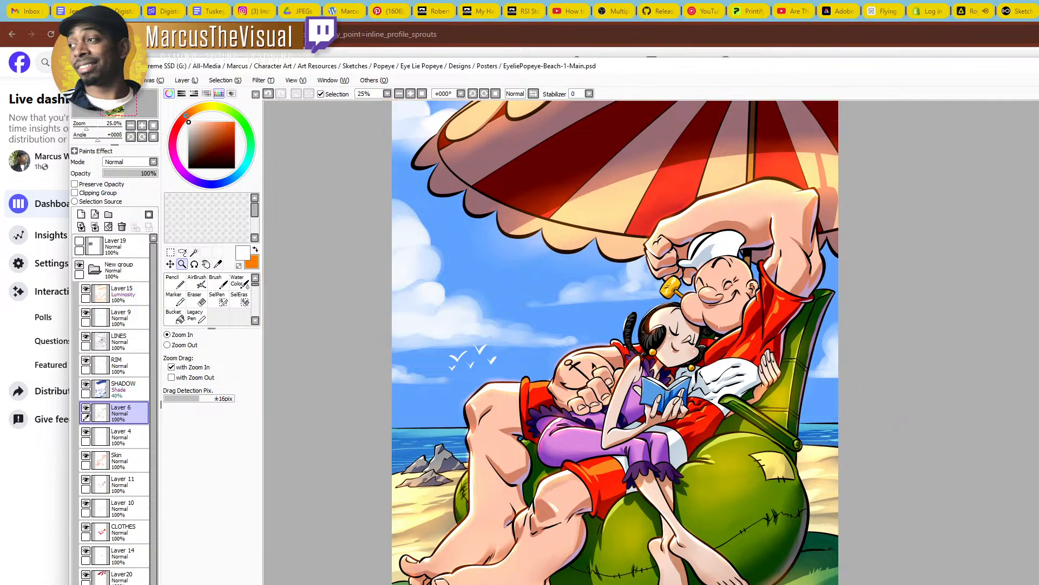
Switch to TikTok LIVE Studio, end the LIVE broadcast and close its summary
key("alt+Tab")
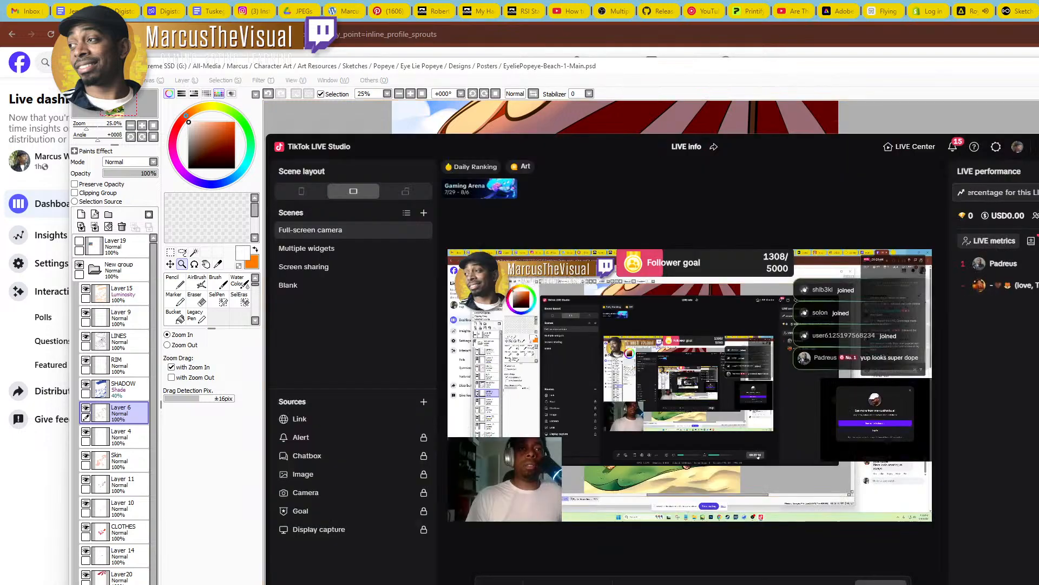
left_click(888, 583)
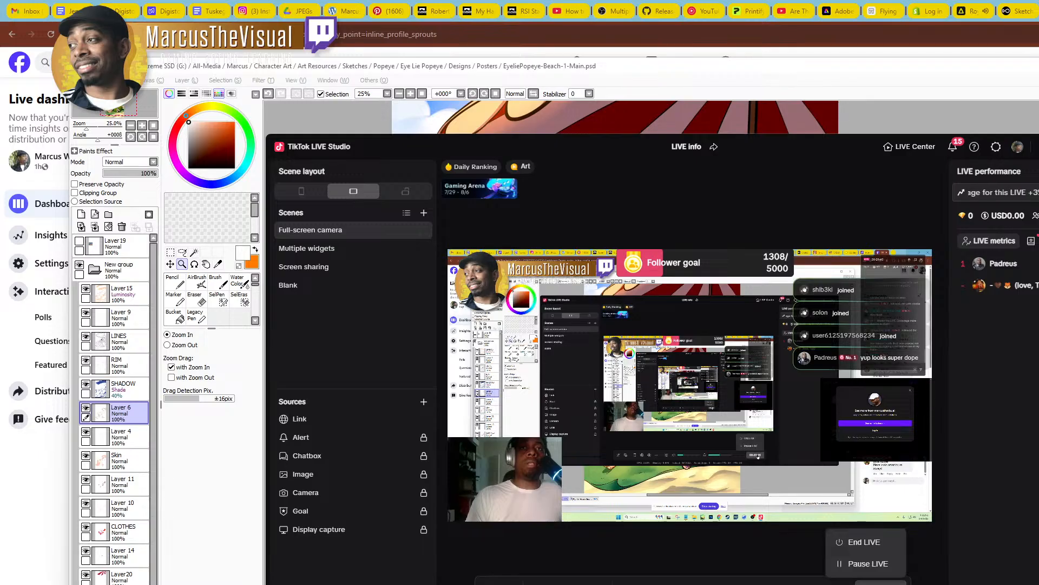
left_click(872, 544)
left_click(732, 427)
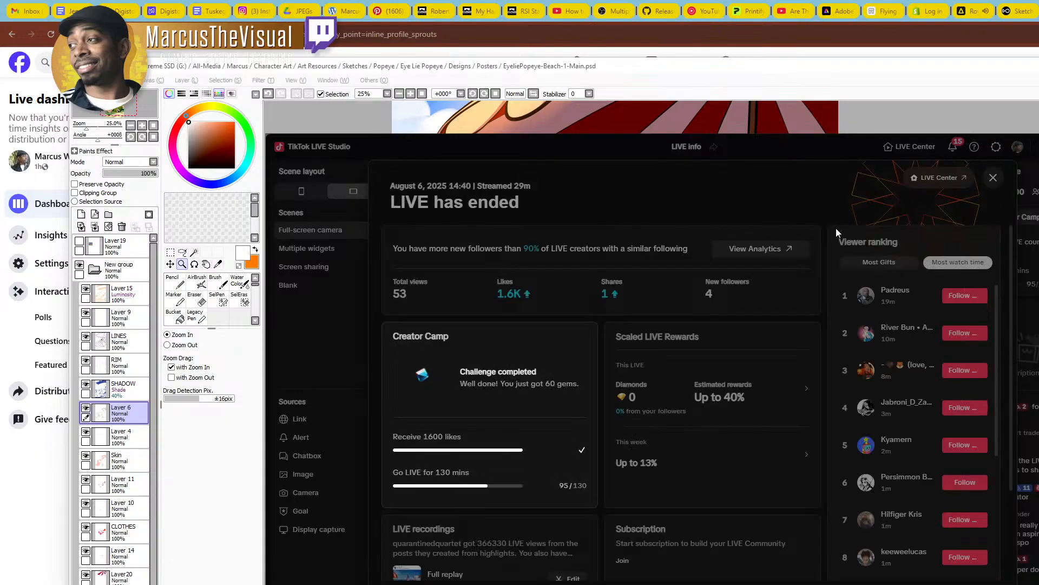
left_click(993, 177)
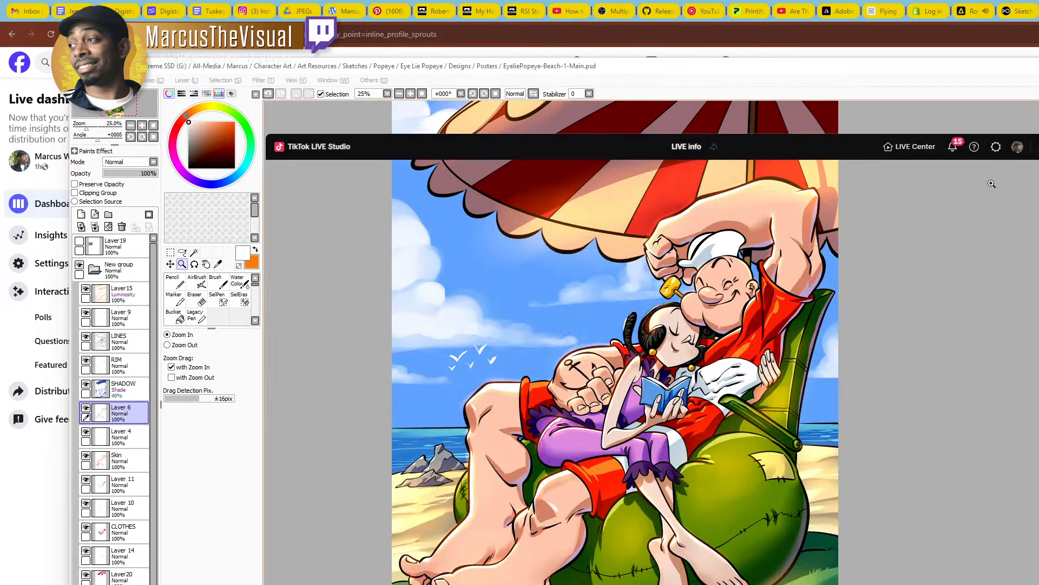